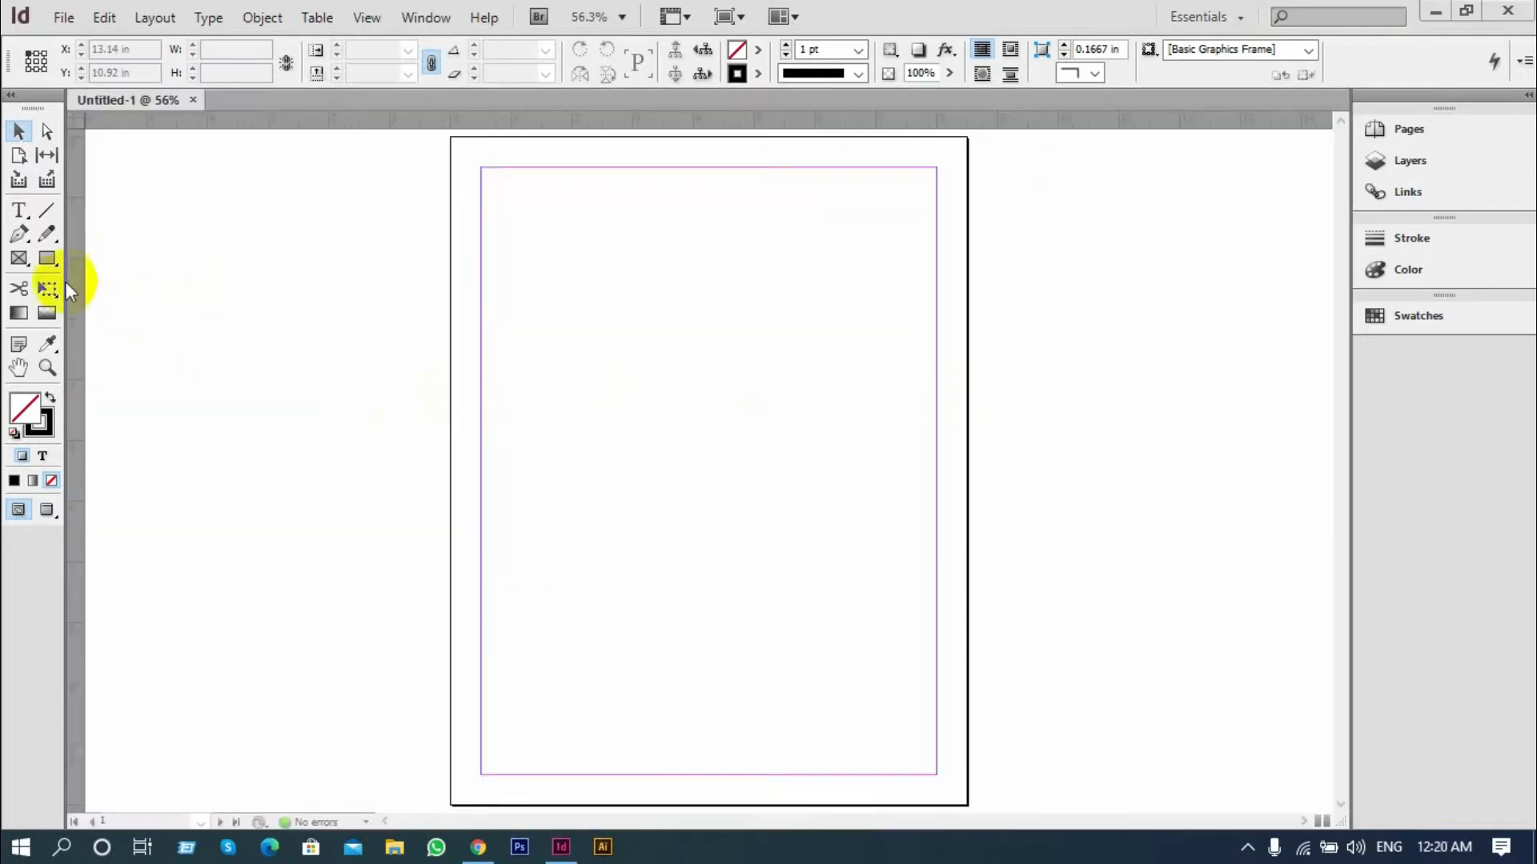
Draw a rectangle about 5.61 × 4.54 in within the page margins using the Rectangle tool
left_click(45, 257)
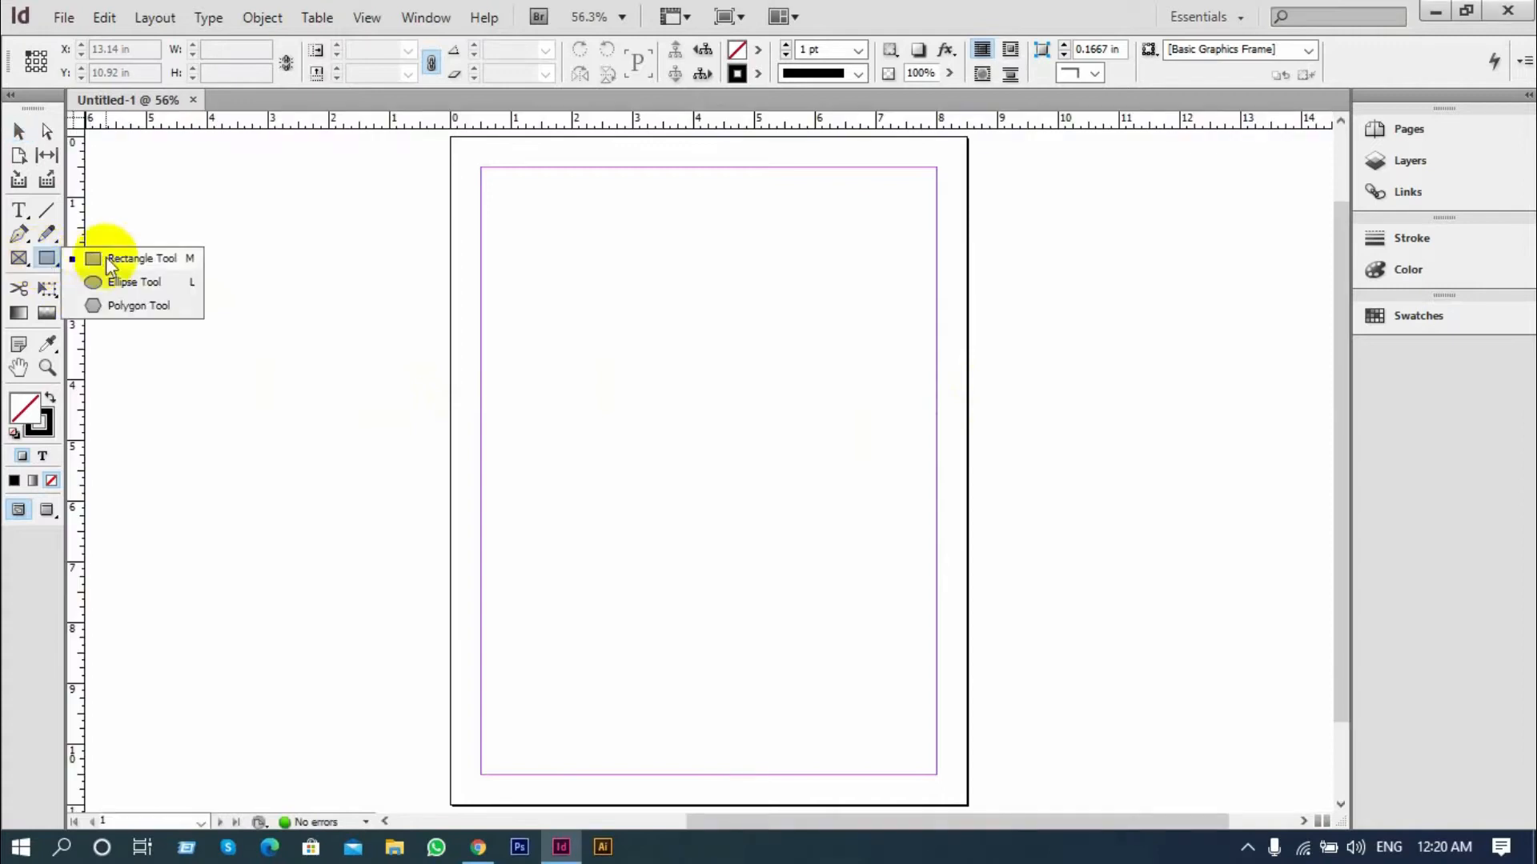
left_click(110, 258)
left_click_drag(556, 264, 898, 542)
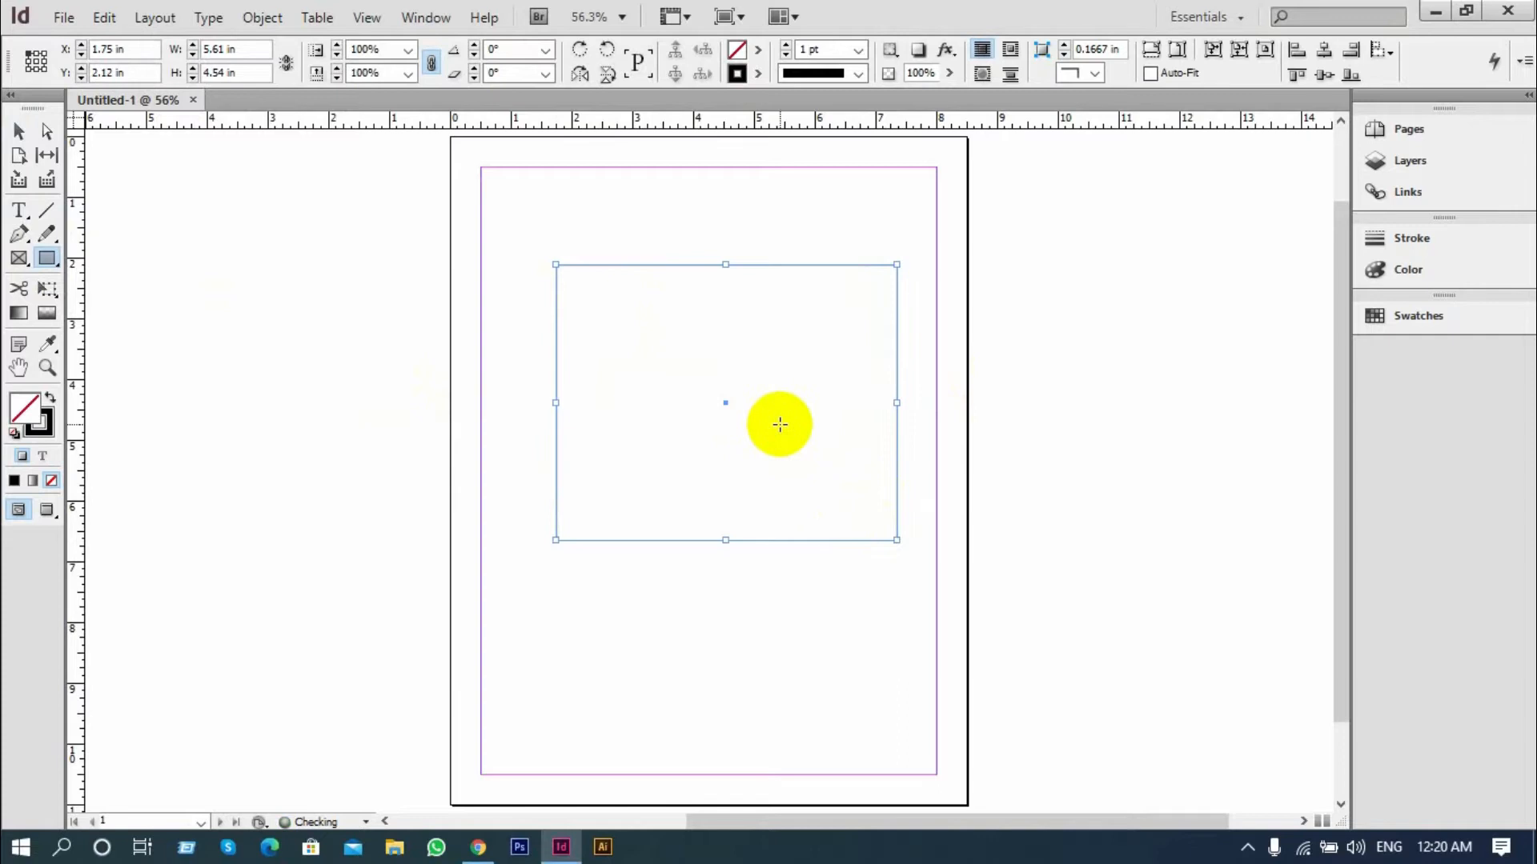
Fill the rectangle with bright green, R 35, G 255, B 0
double_click(24, 410)
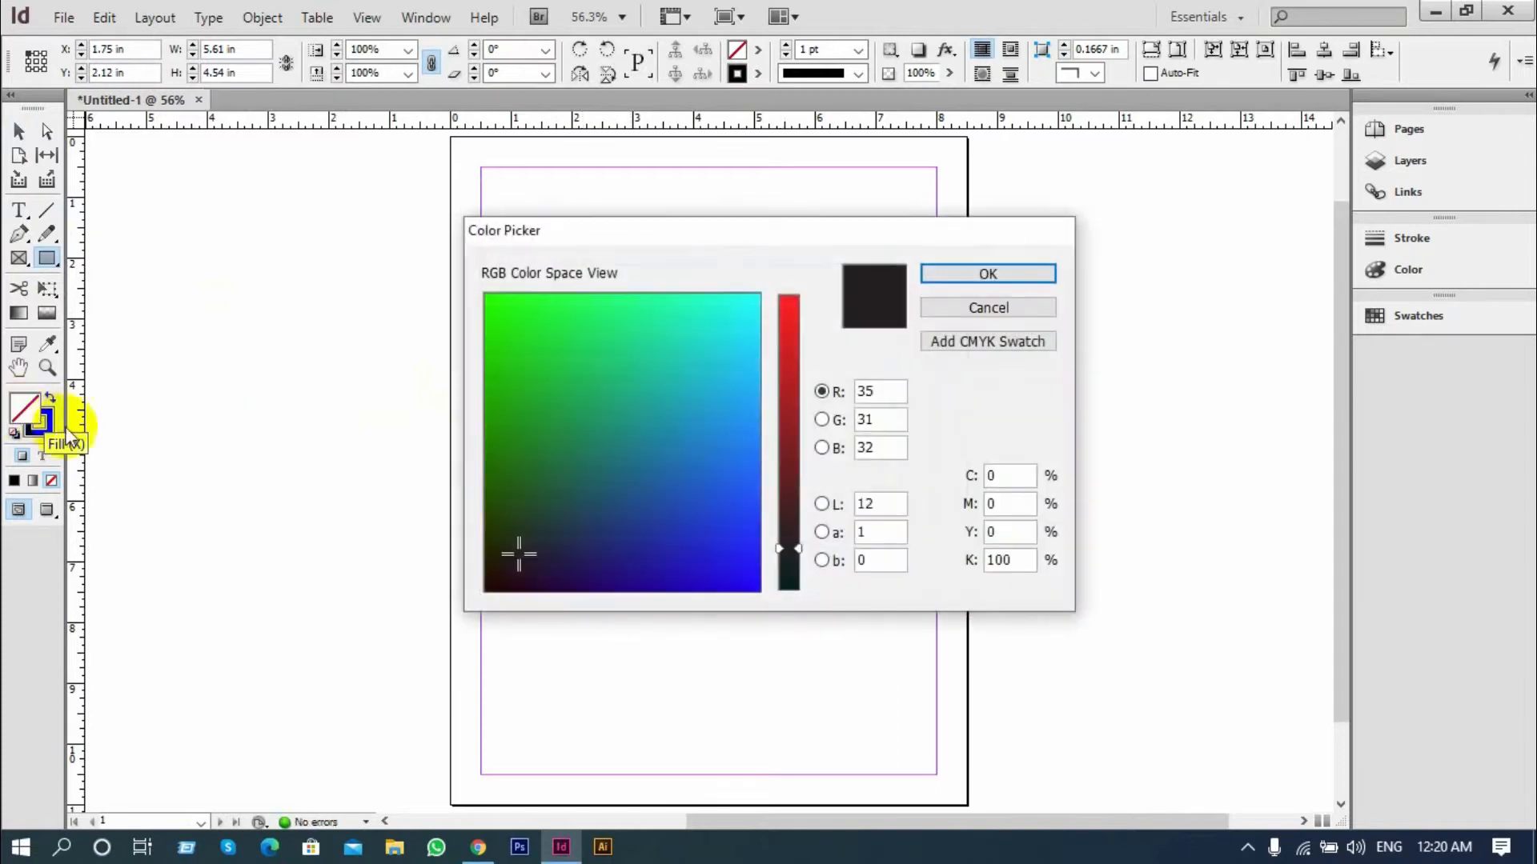
left_click_drag(577, 353, 464, 282)
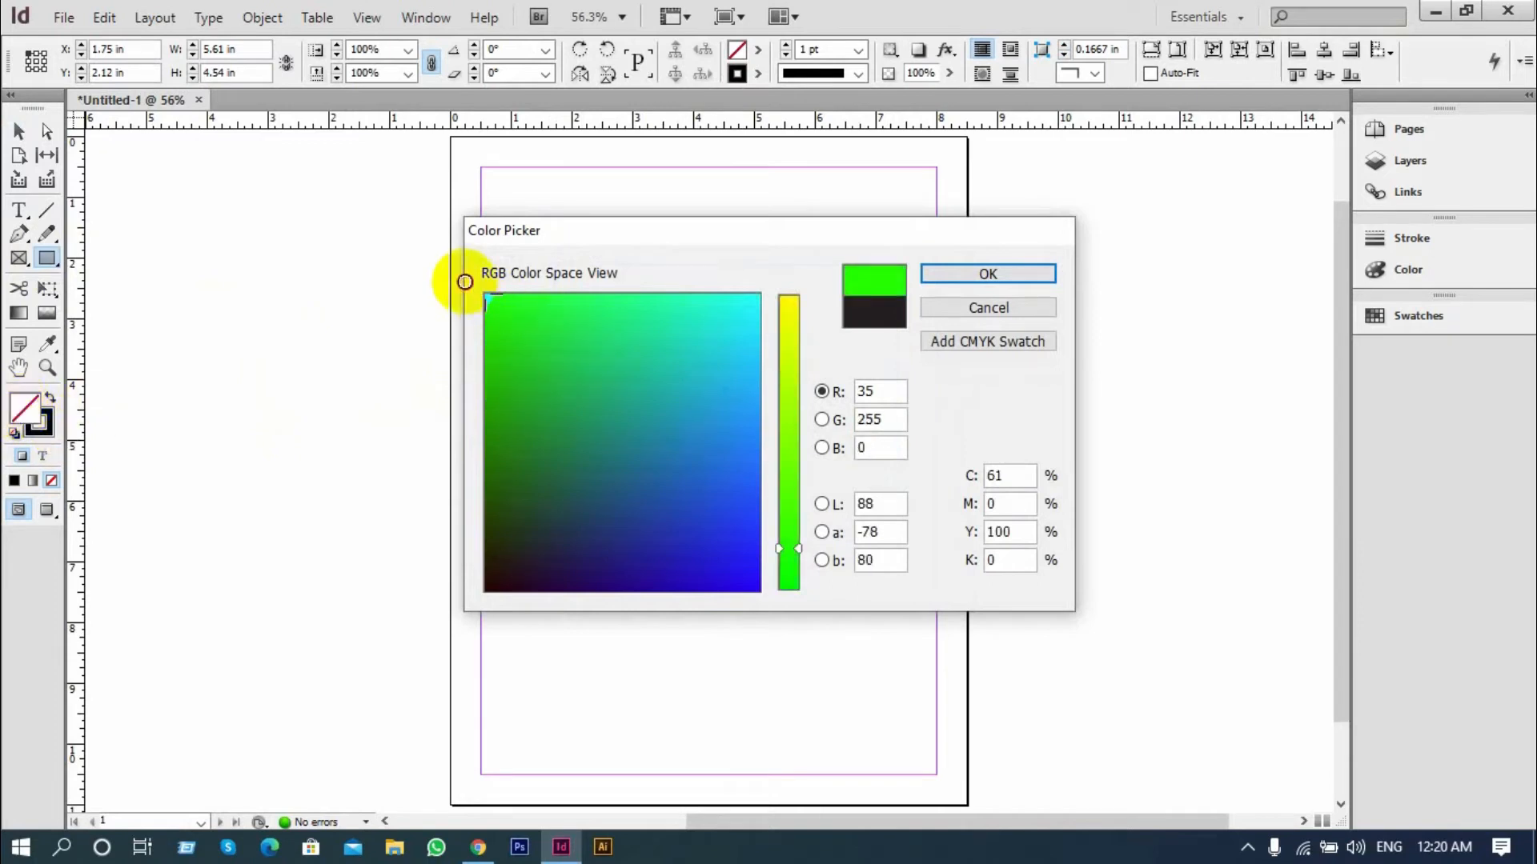
left_click(947, 280)
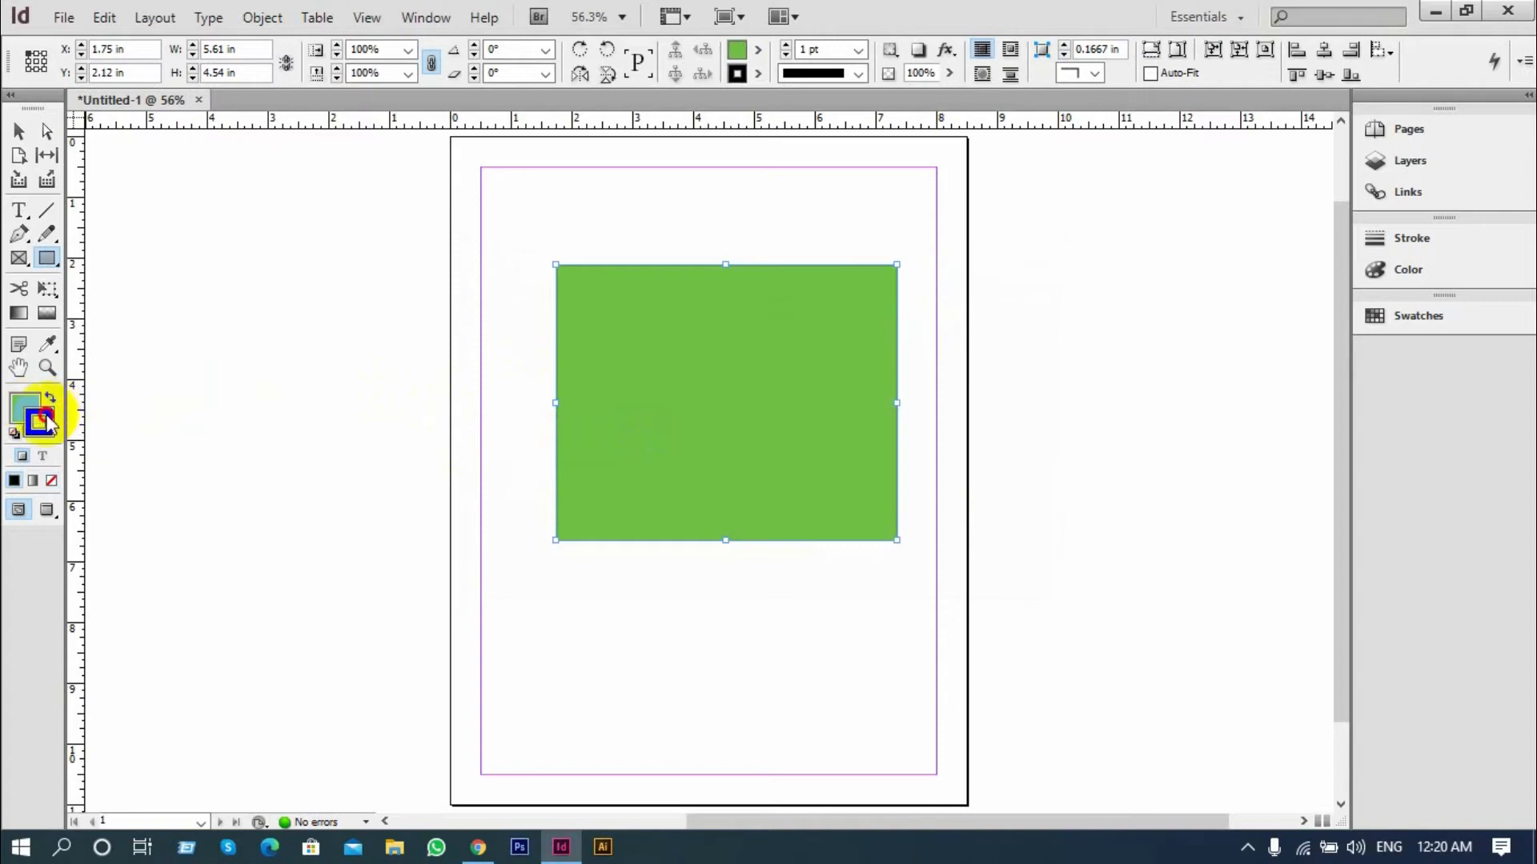
Set the rectangle's stroke to a very pale, near-white colour with the red value at 243
double_click(46, 421)
left_click(788, 308)
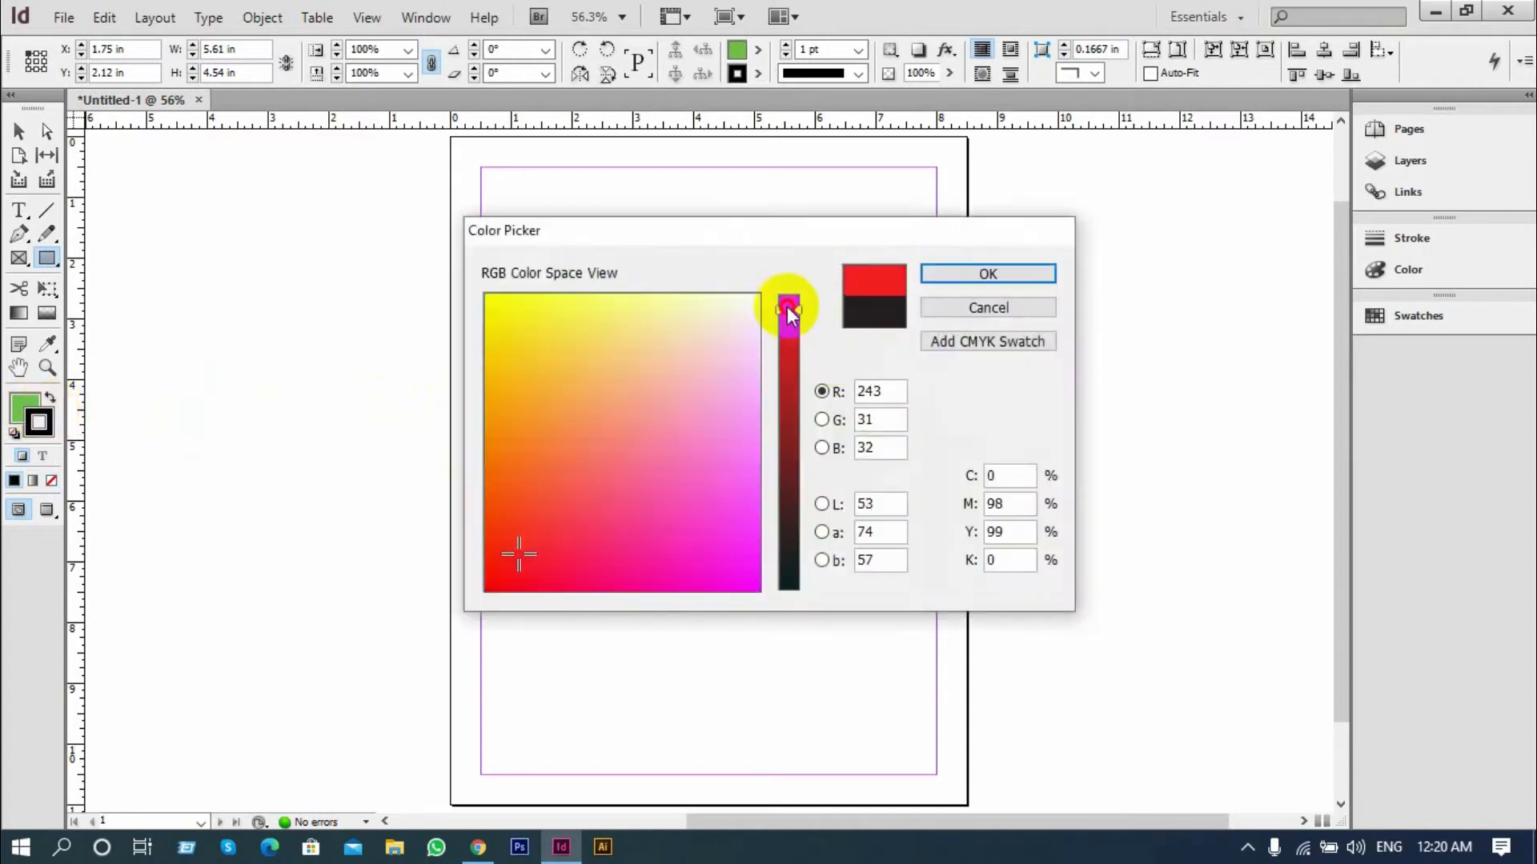
left_click(730, 318)
left_click(946, 276)
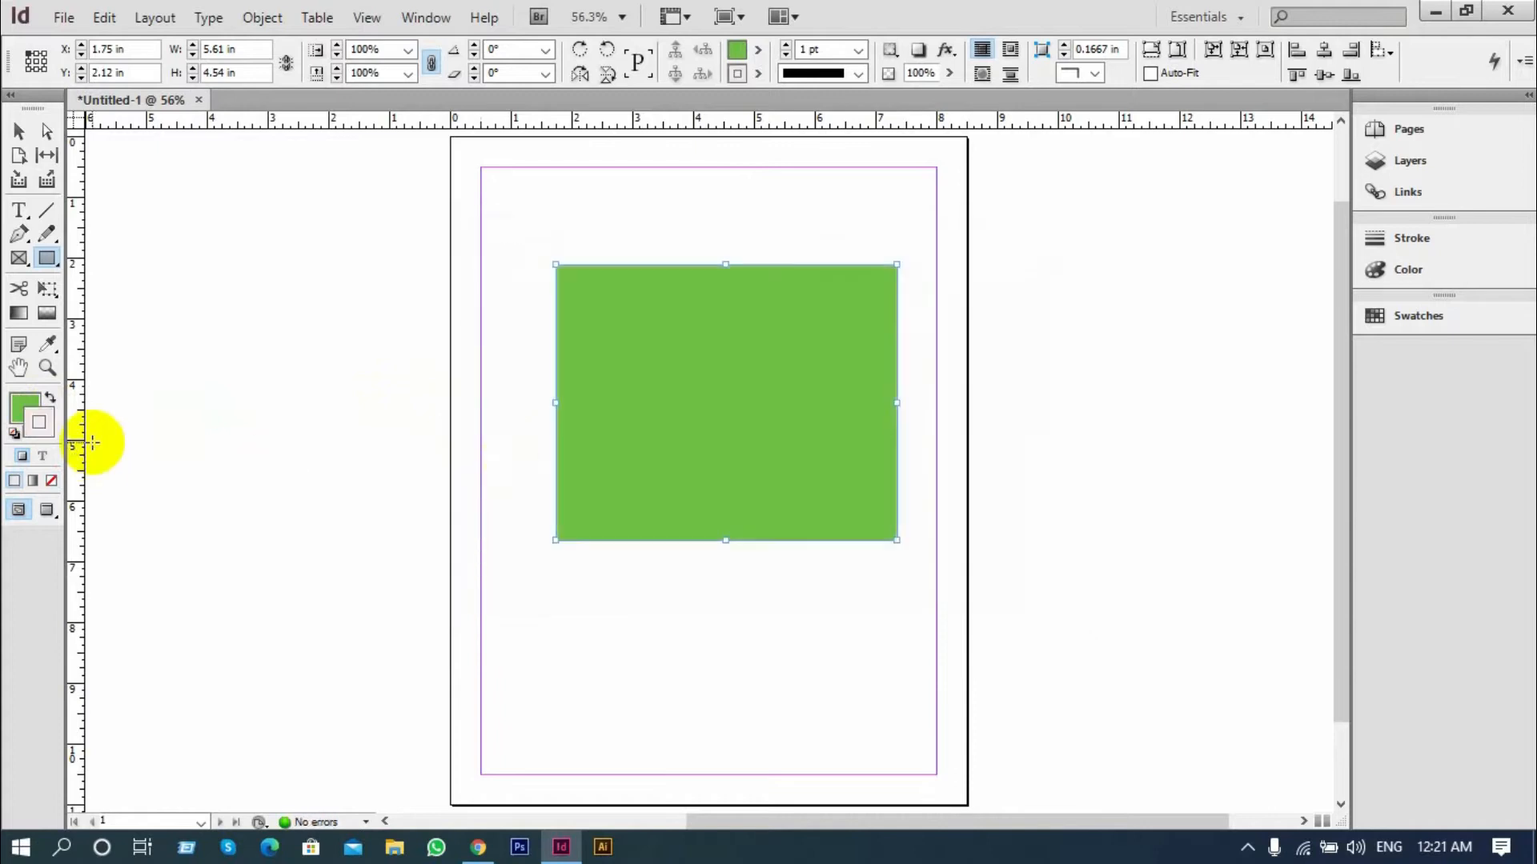
Remove the rectangle's fill and set its stroke weight to 8 pt
left_click(24, 408)
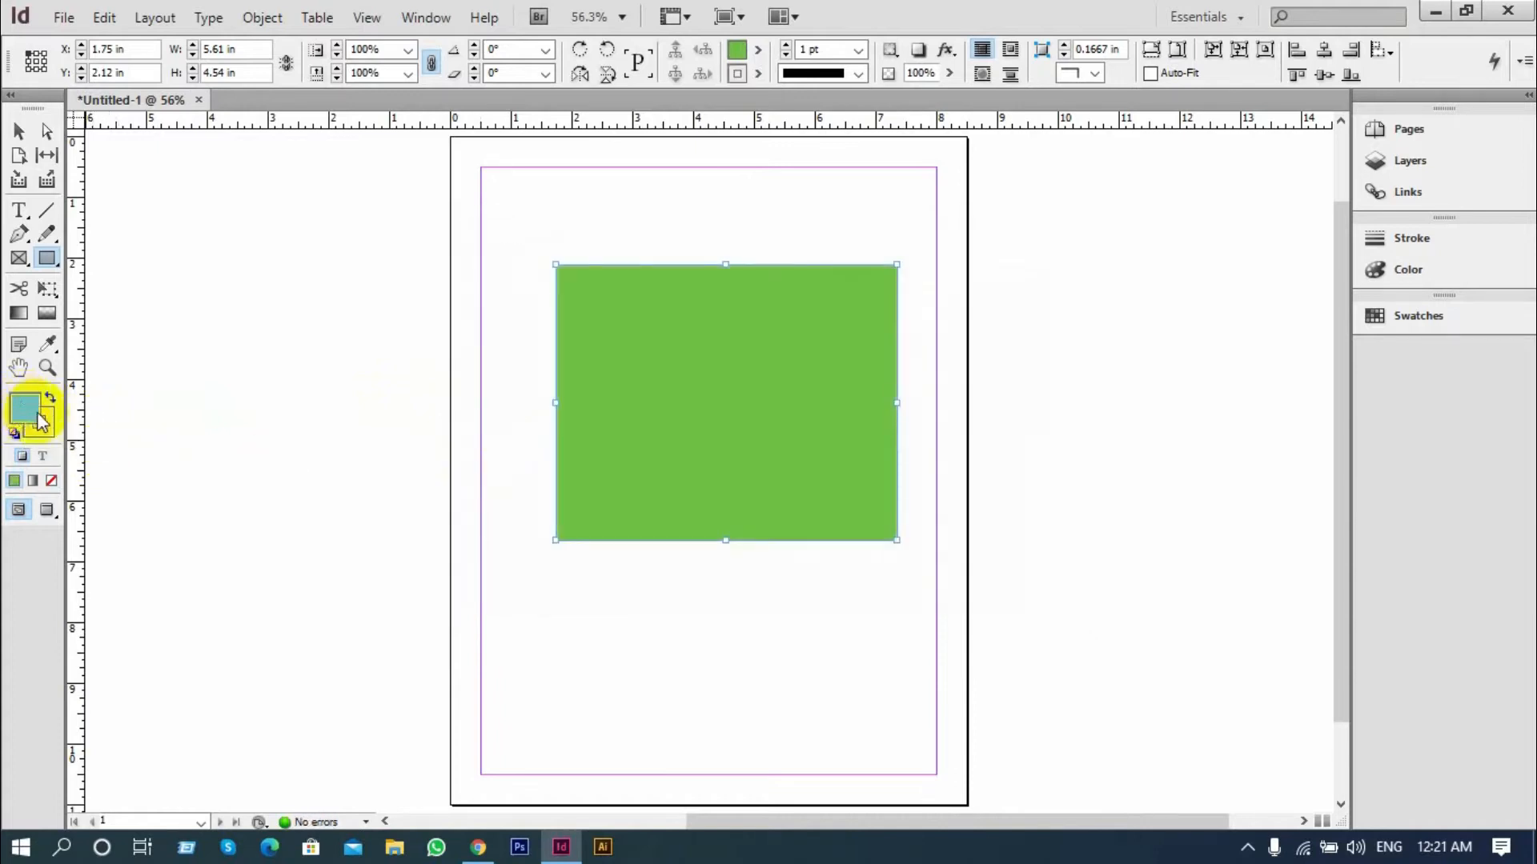
left_click(49, 480)
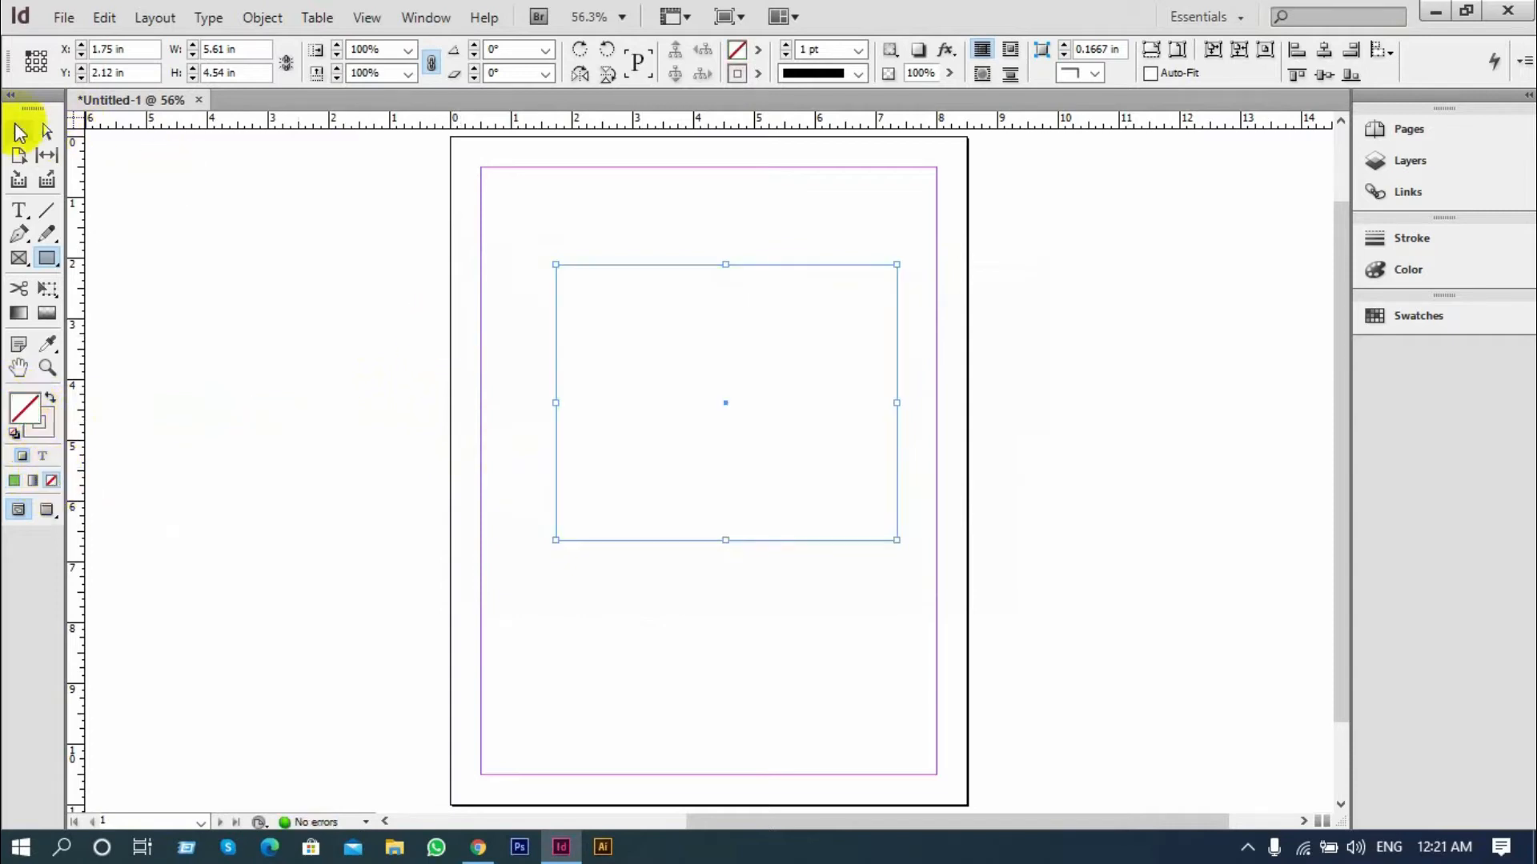
left_click(18, 133)
left_click(490, 290)
left_click(626, 372)
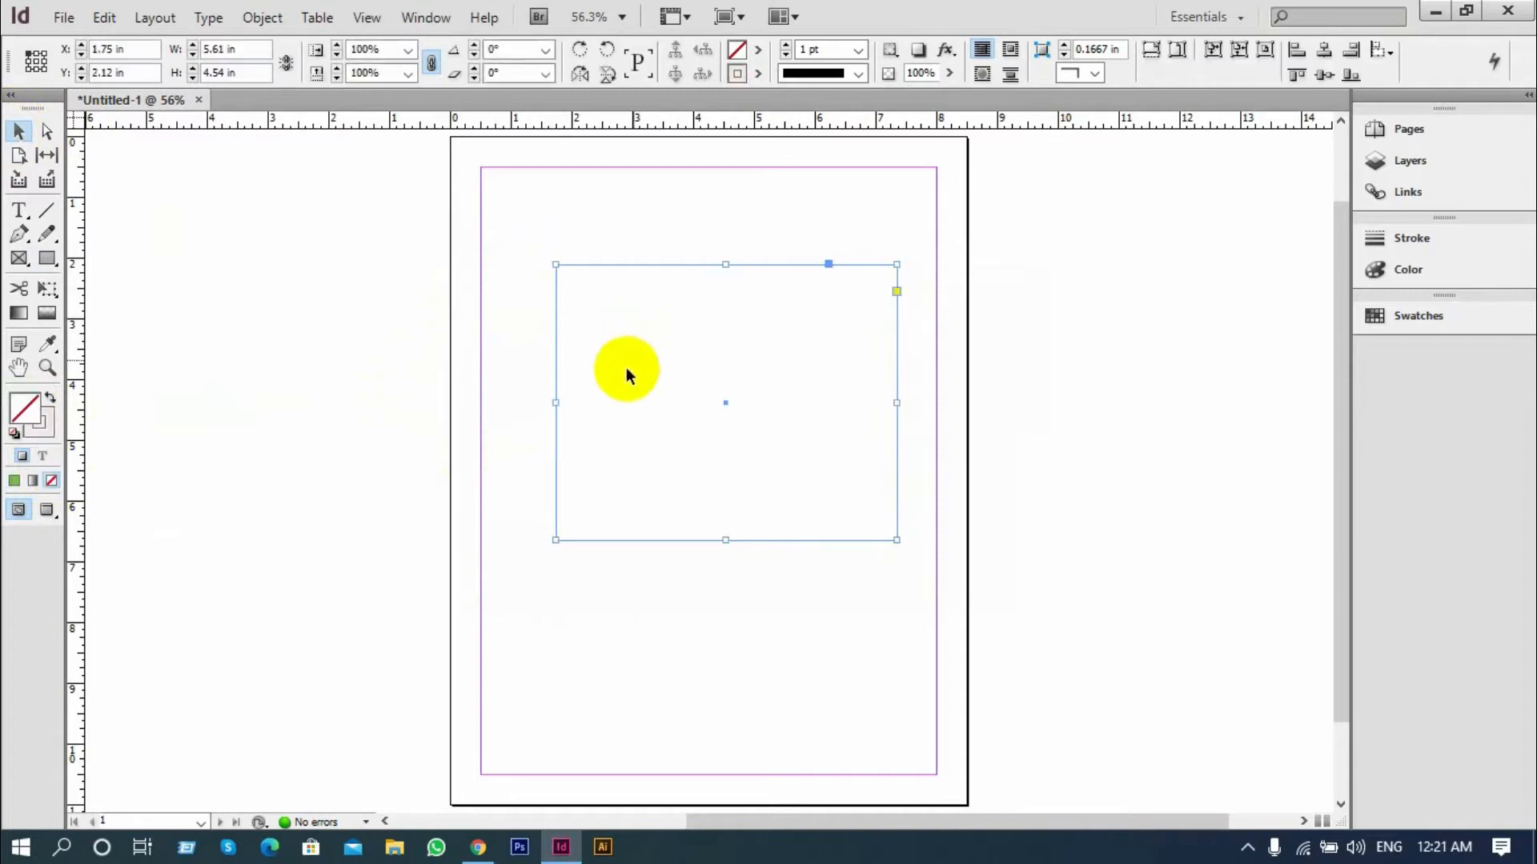
left_click(860, 50)
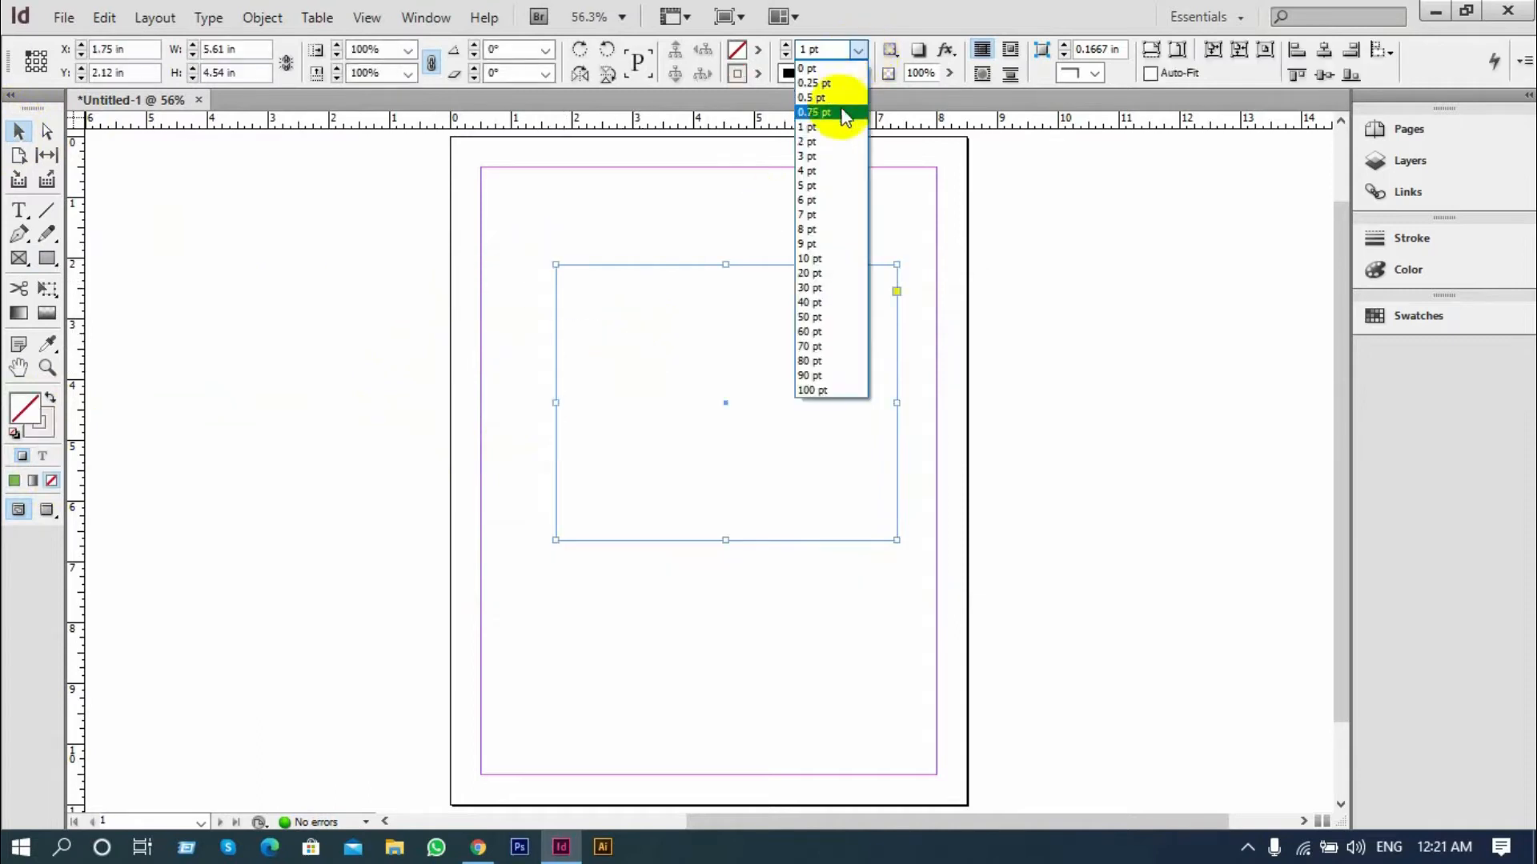
left_click(810, 230)
left_click(641, 223)
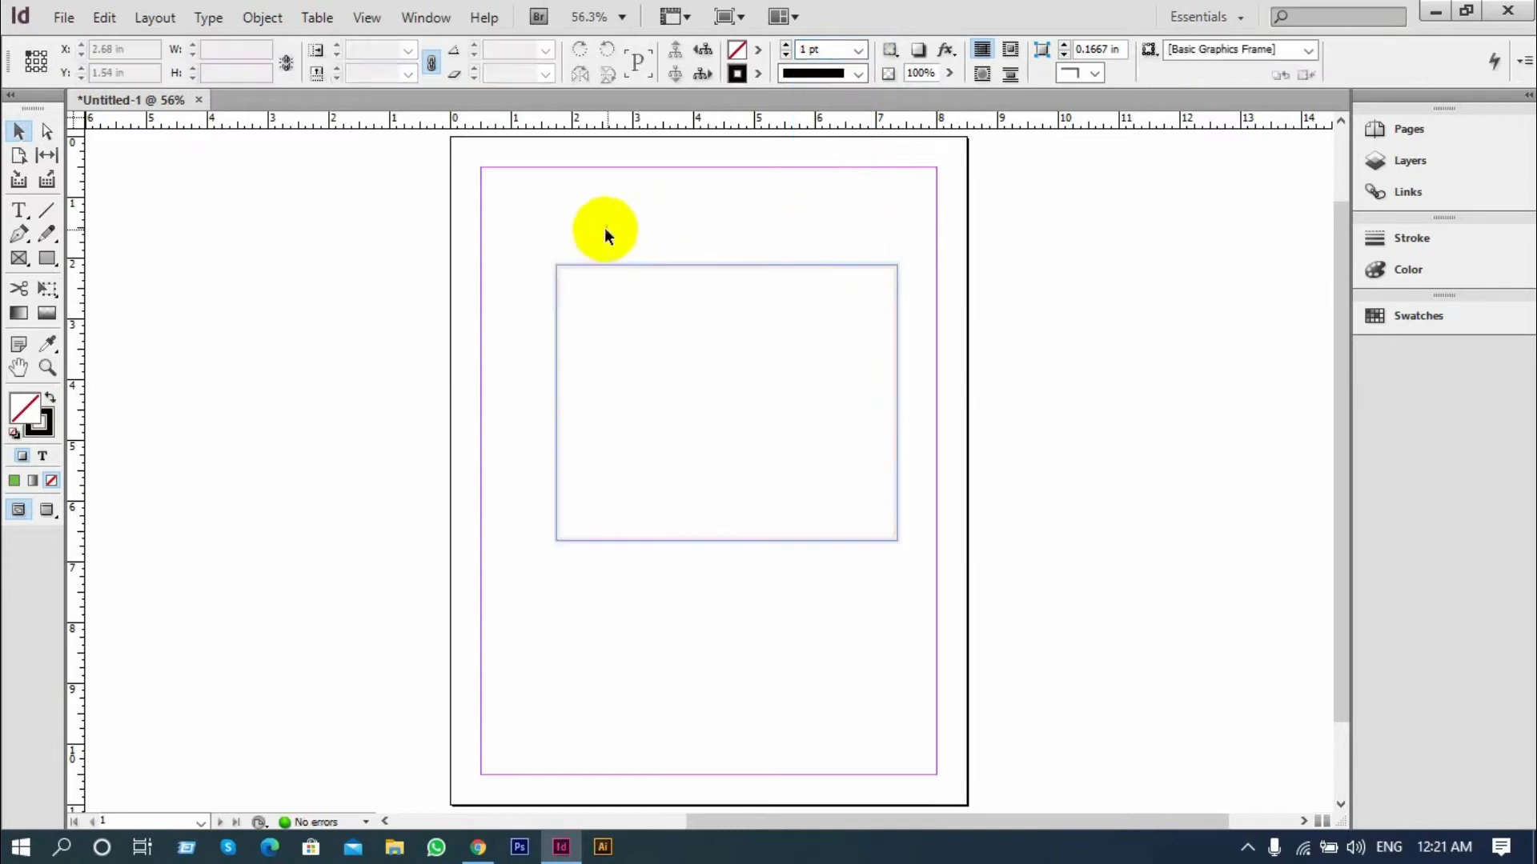
left_click_drag(552, 223, 648, 281)
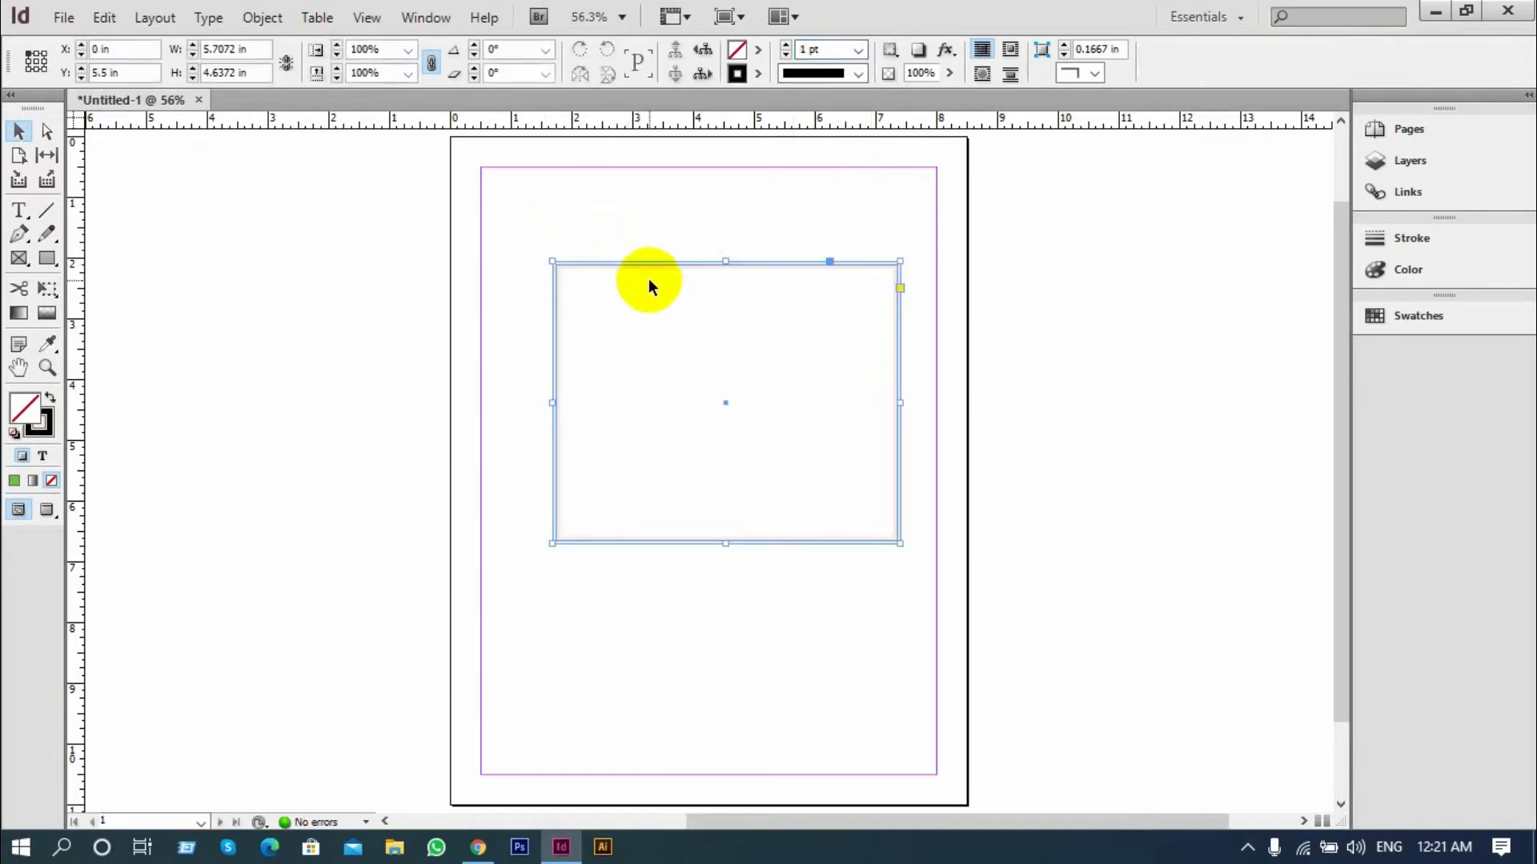
Change the rectangle's stroke colour to the red swatch C=15 M=100 Y=100 K=0
left_click(50, 421)
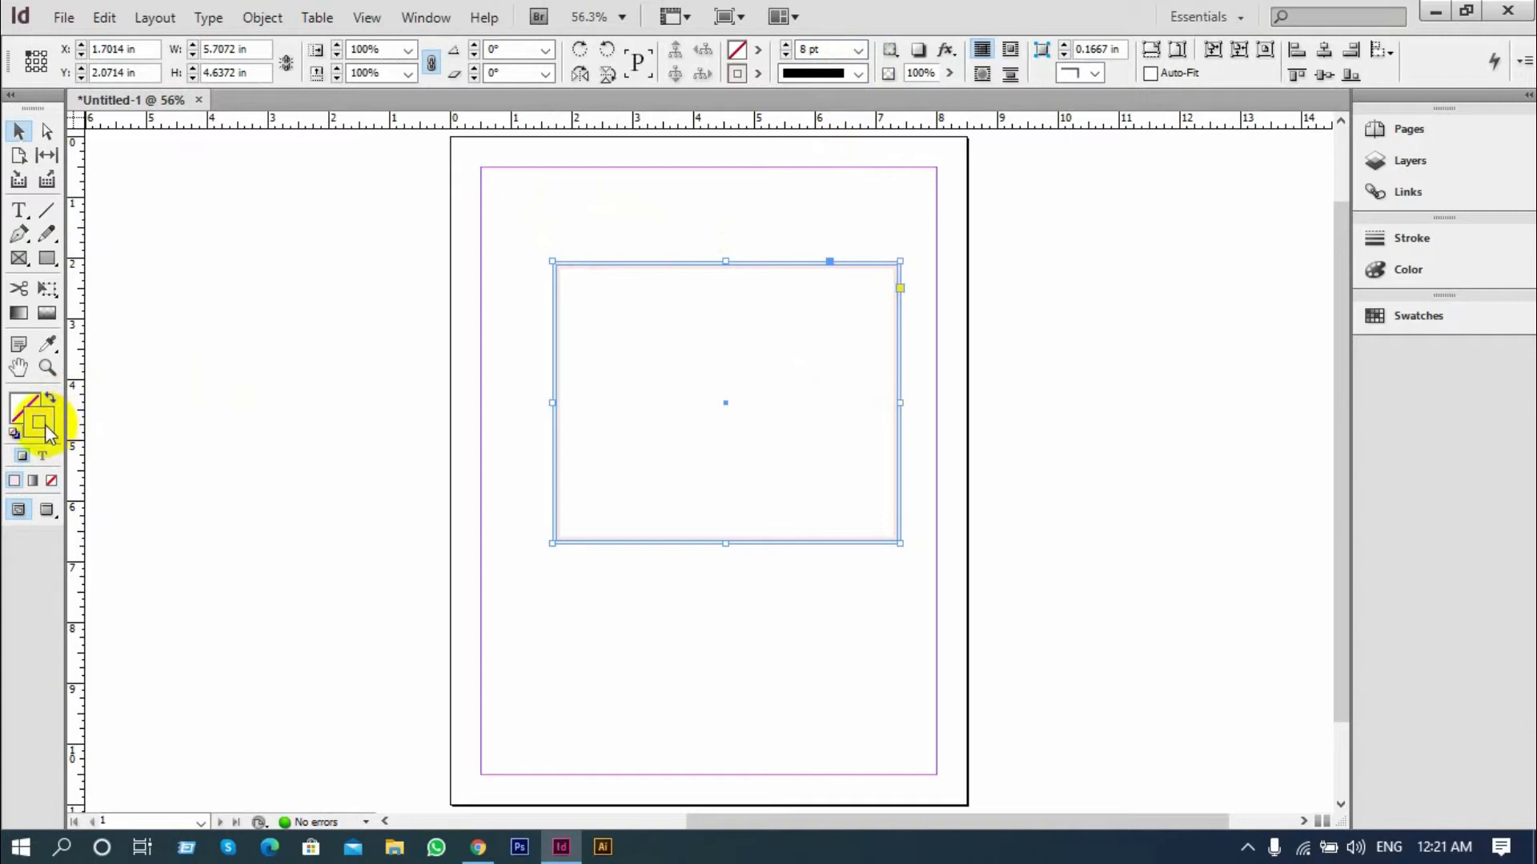
left_click(296, 419)
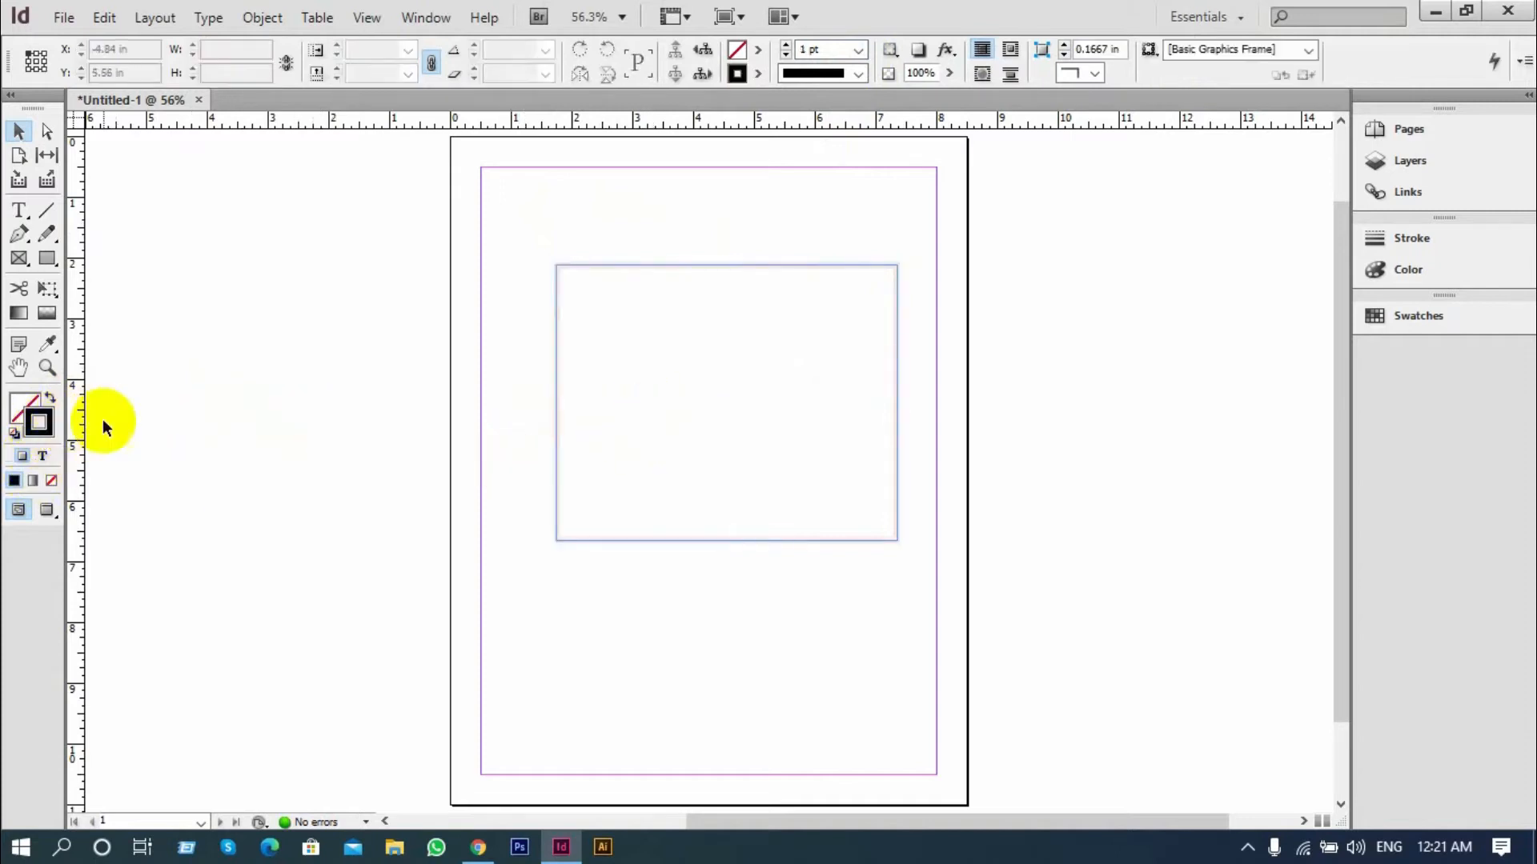
left_click(665, 314)
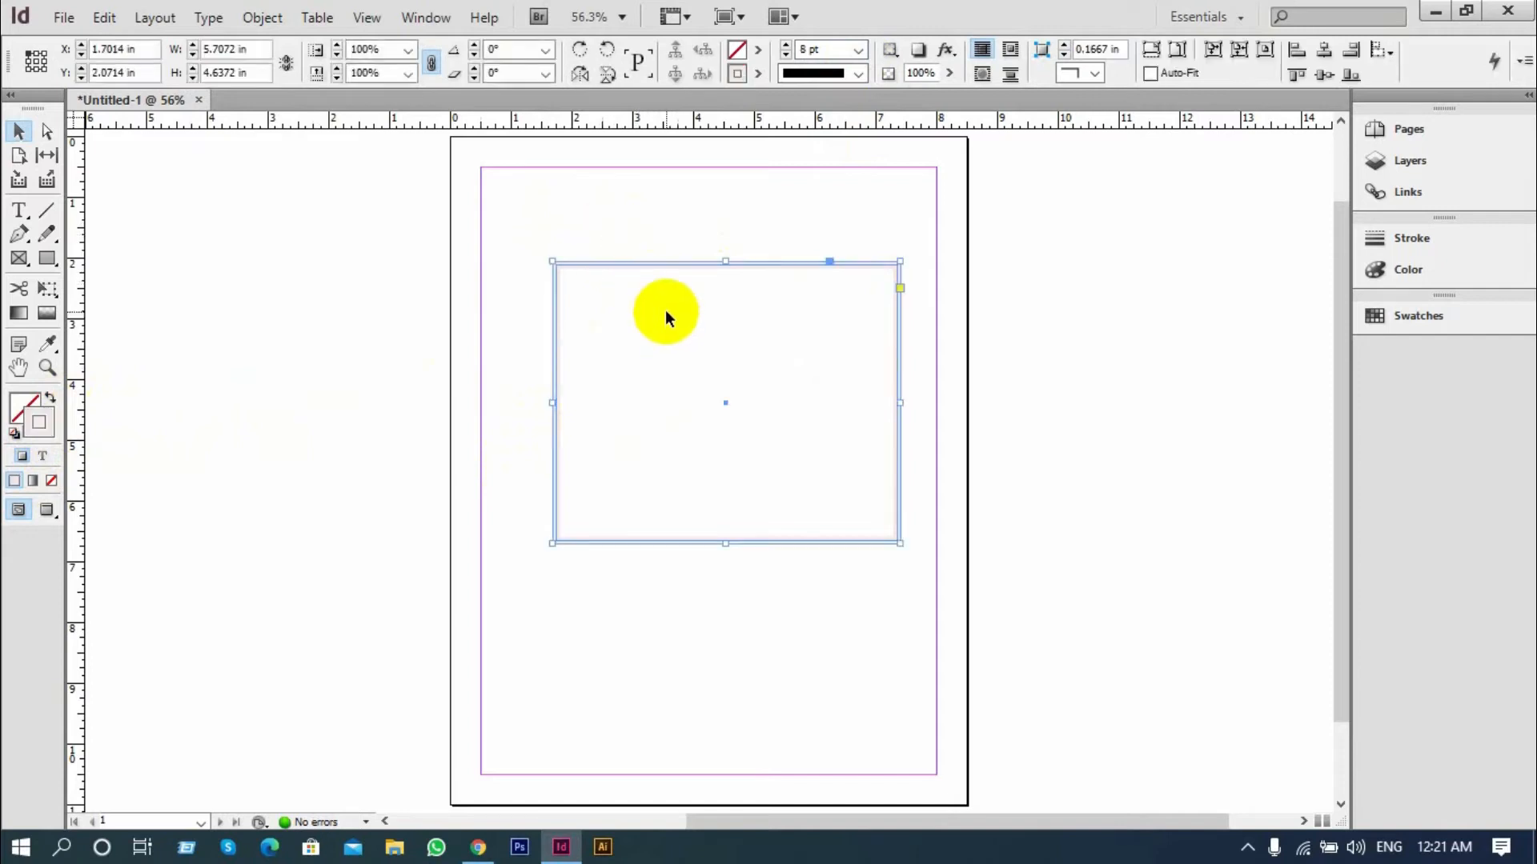
left_click(758, 74)
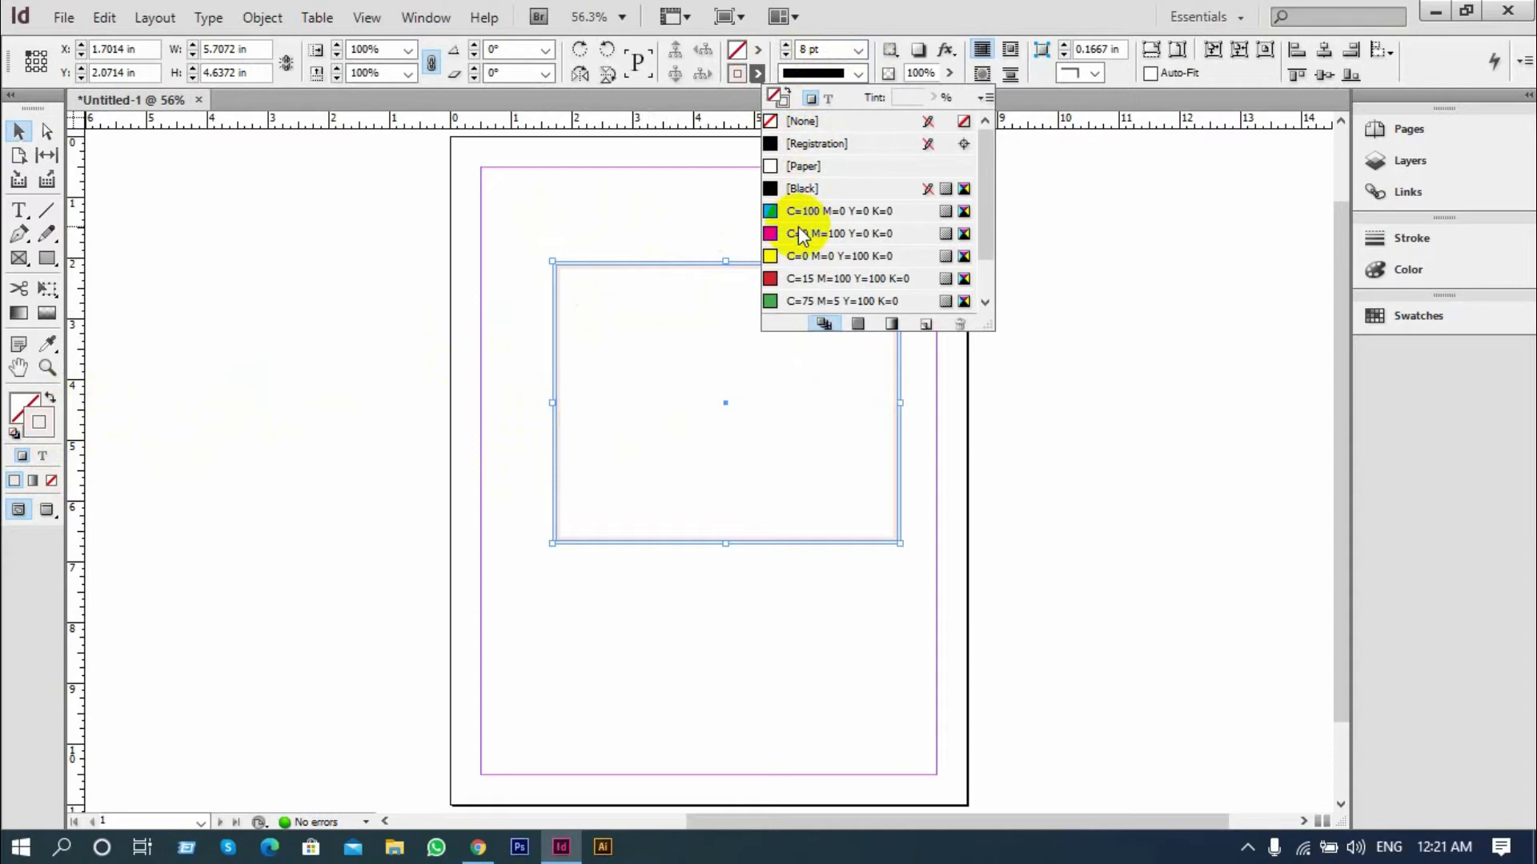
left_click(800, 233)
left_click(797, 256)
left_click(793, 272)
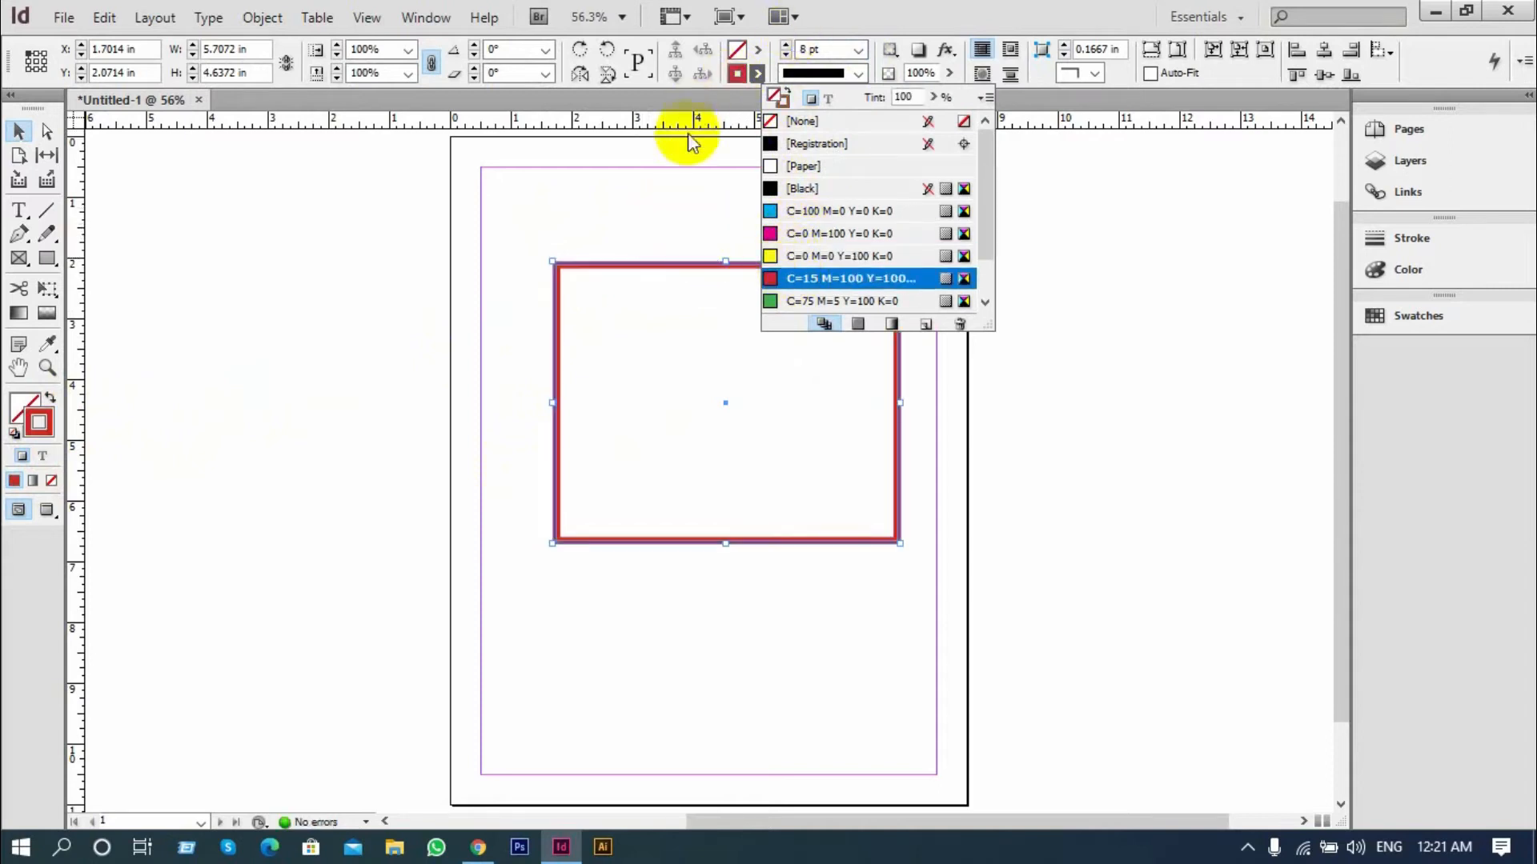
left_click(683, 155)
left_click(781, 280)
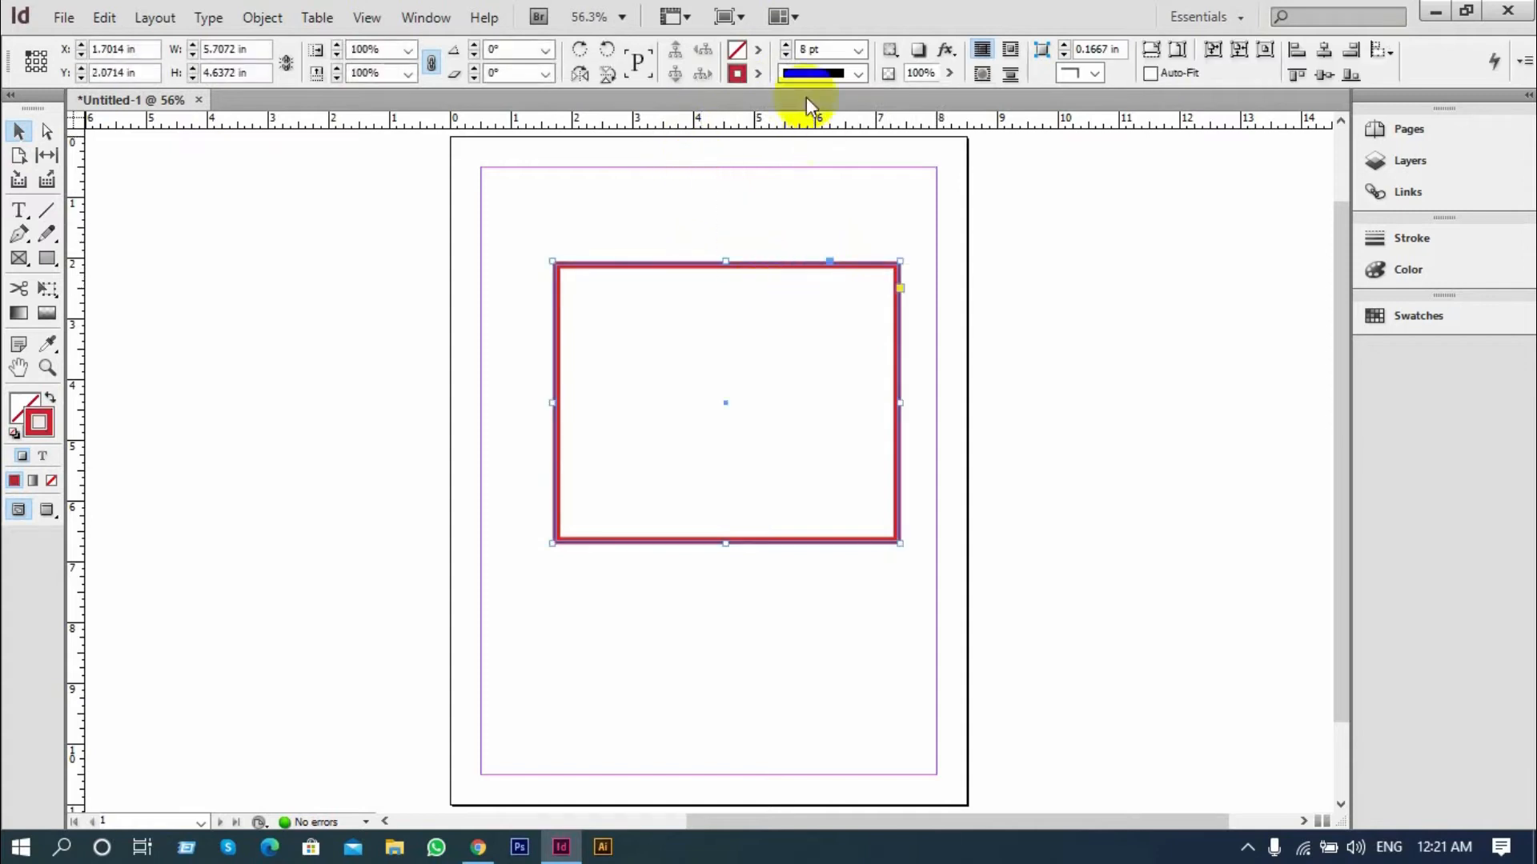
Fill the rectangle with the yellow swatch C=0 M=0 Y=100 K=0
left_click(758, 51)
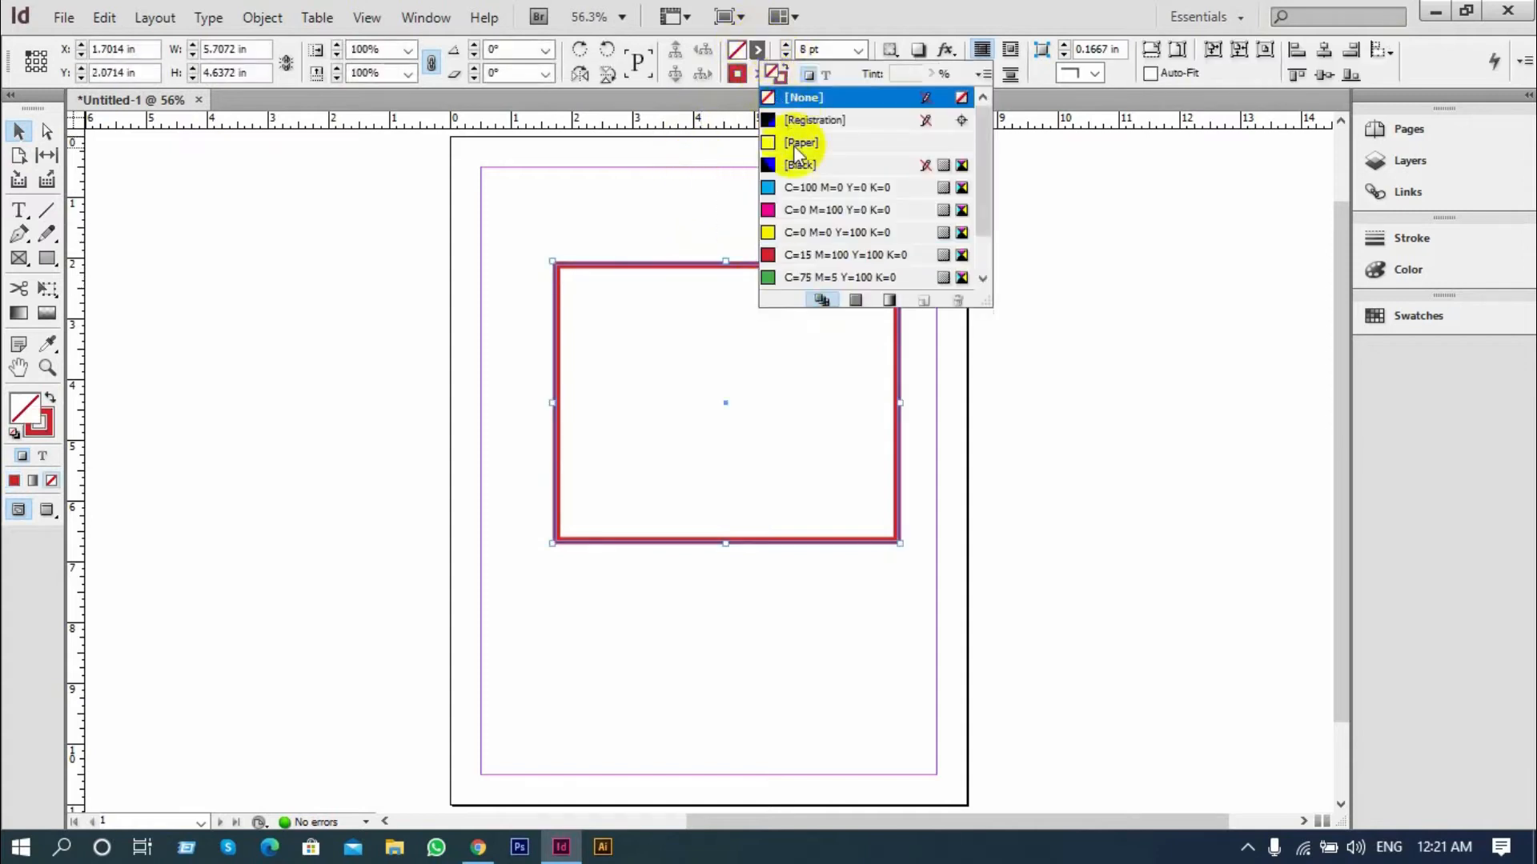
left_click(779, 234)
left_click(635, 210)
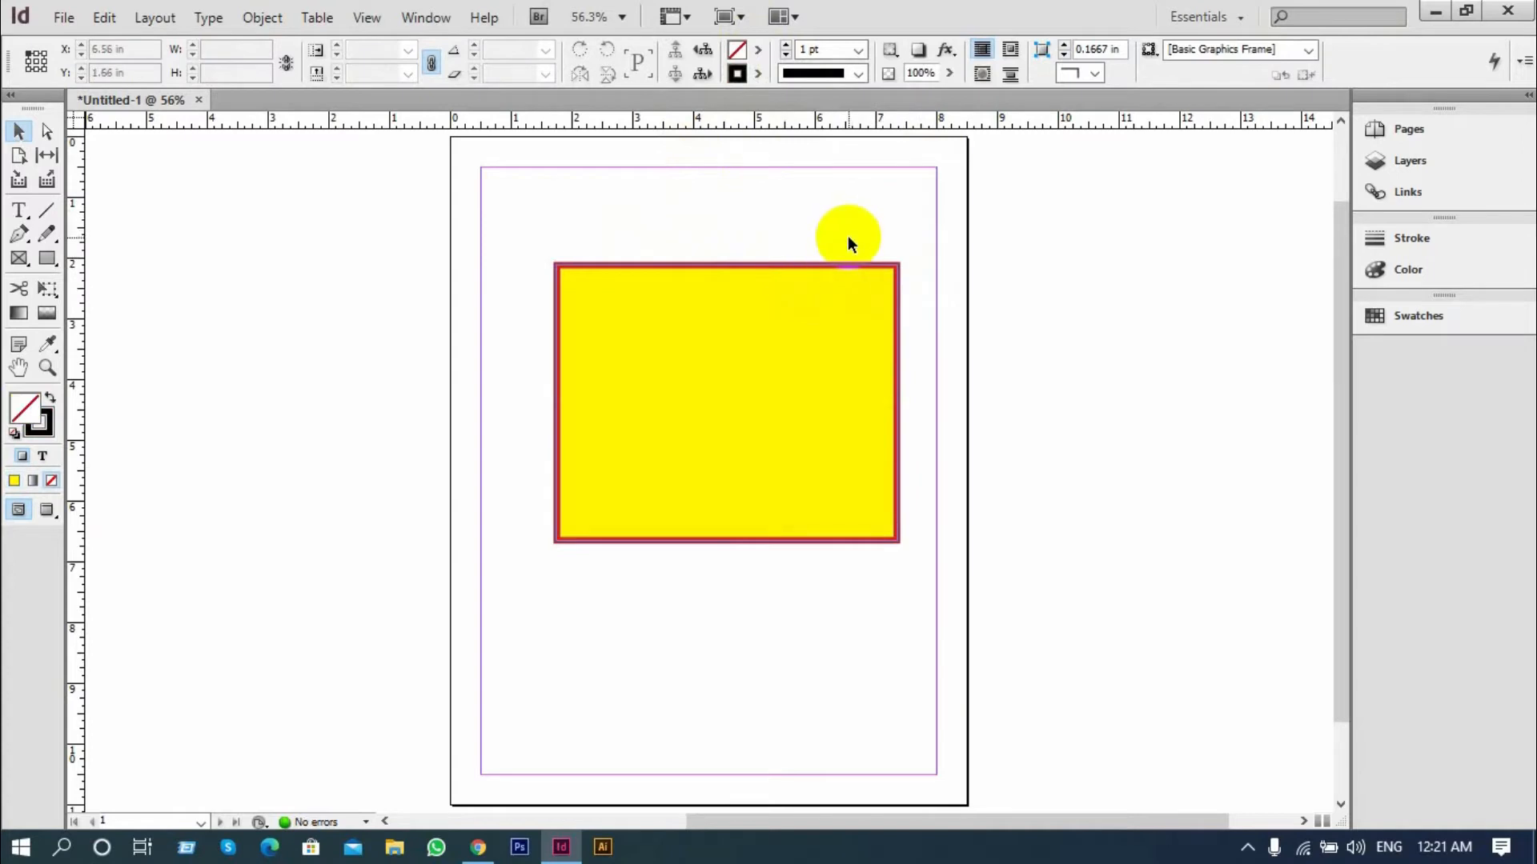
Delete the yellow rectangle and draw a square about 4.56 × 4.56 in with a black fill and no stroke
left_click(812, 386)
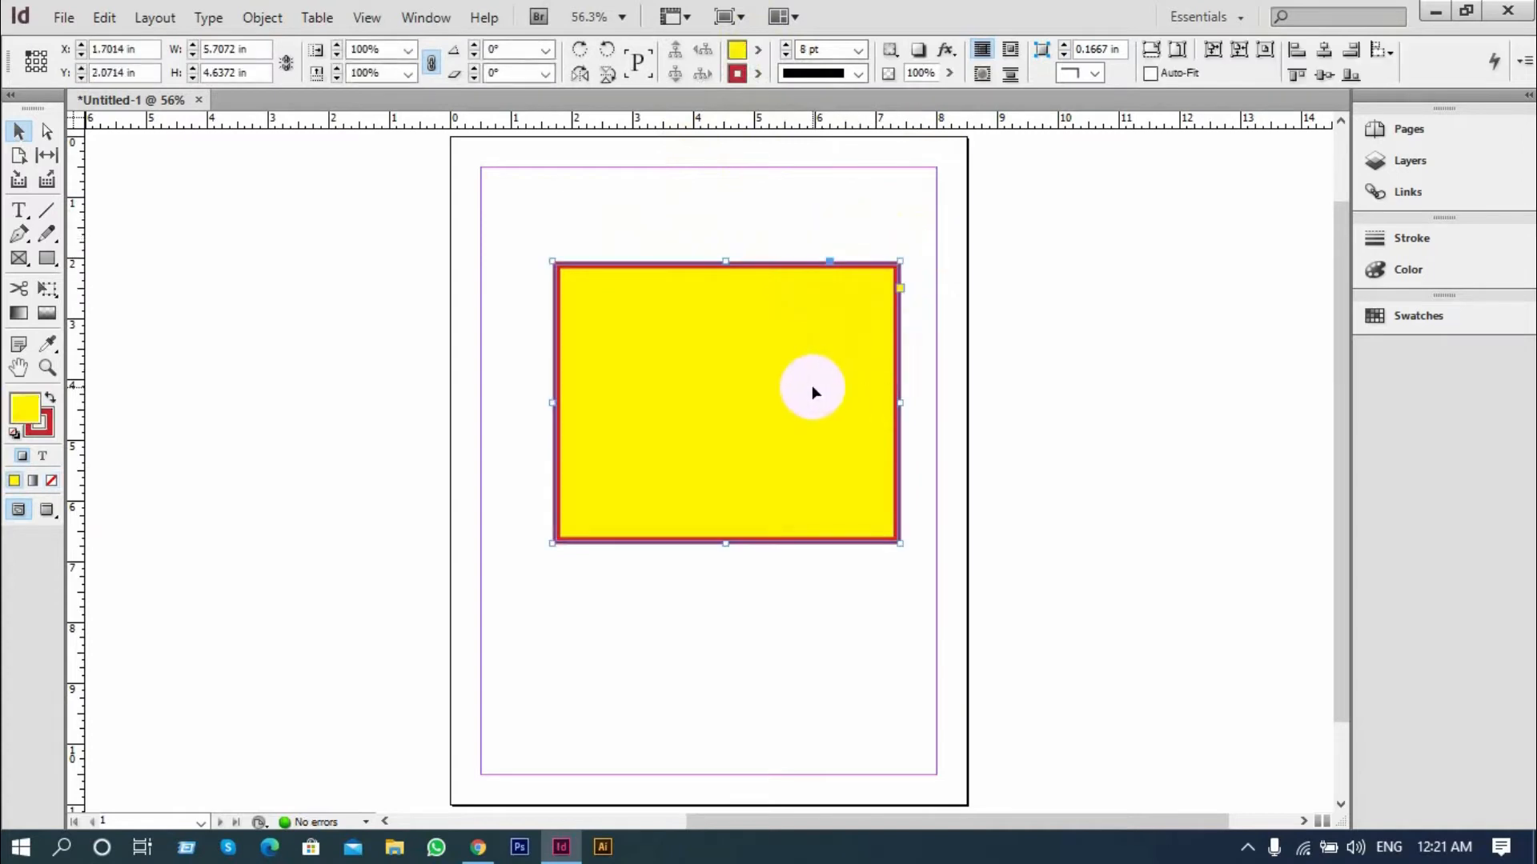
key("Delete")
left_click(48, 258)
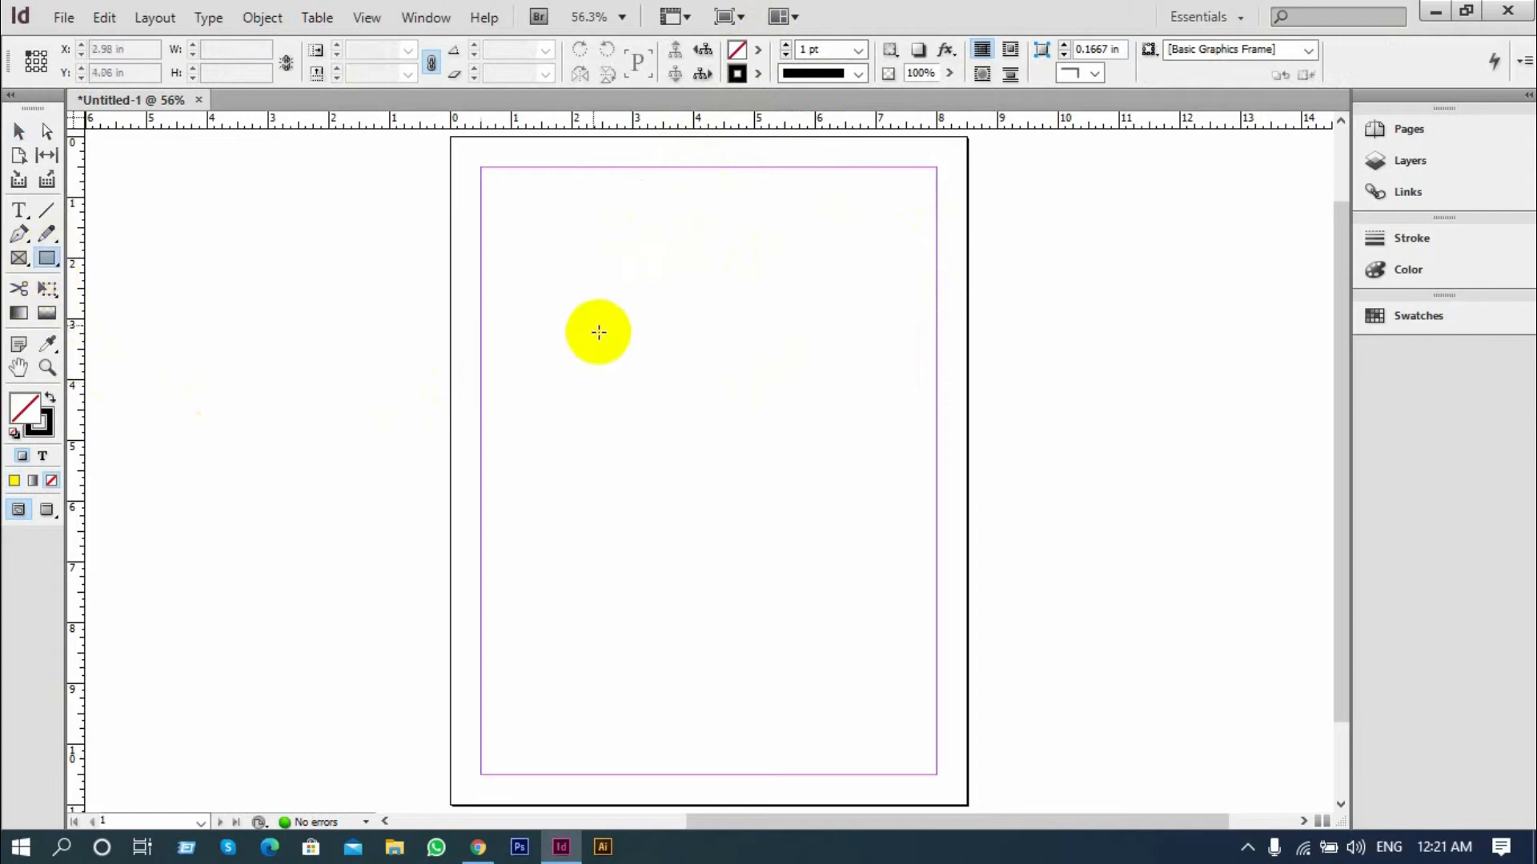
left_click(51, 396)
left_click(50, 395)
left_click(50, 395)
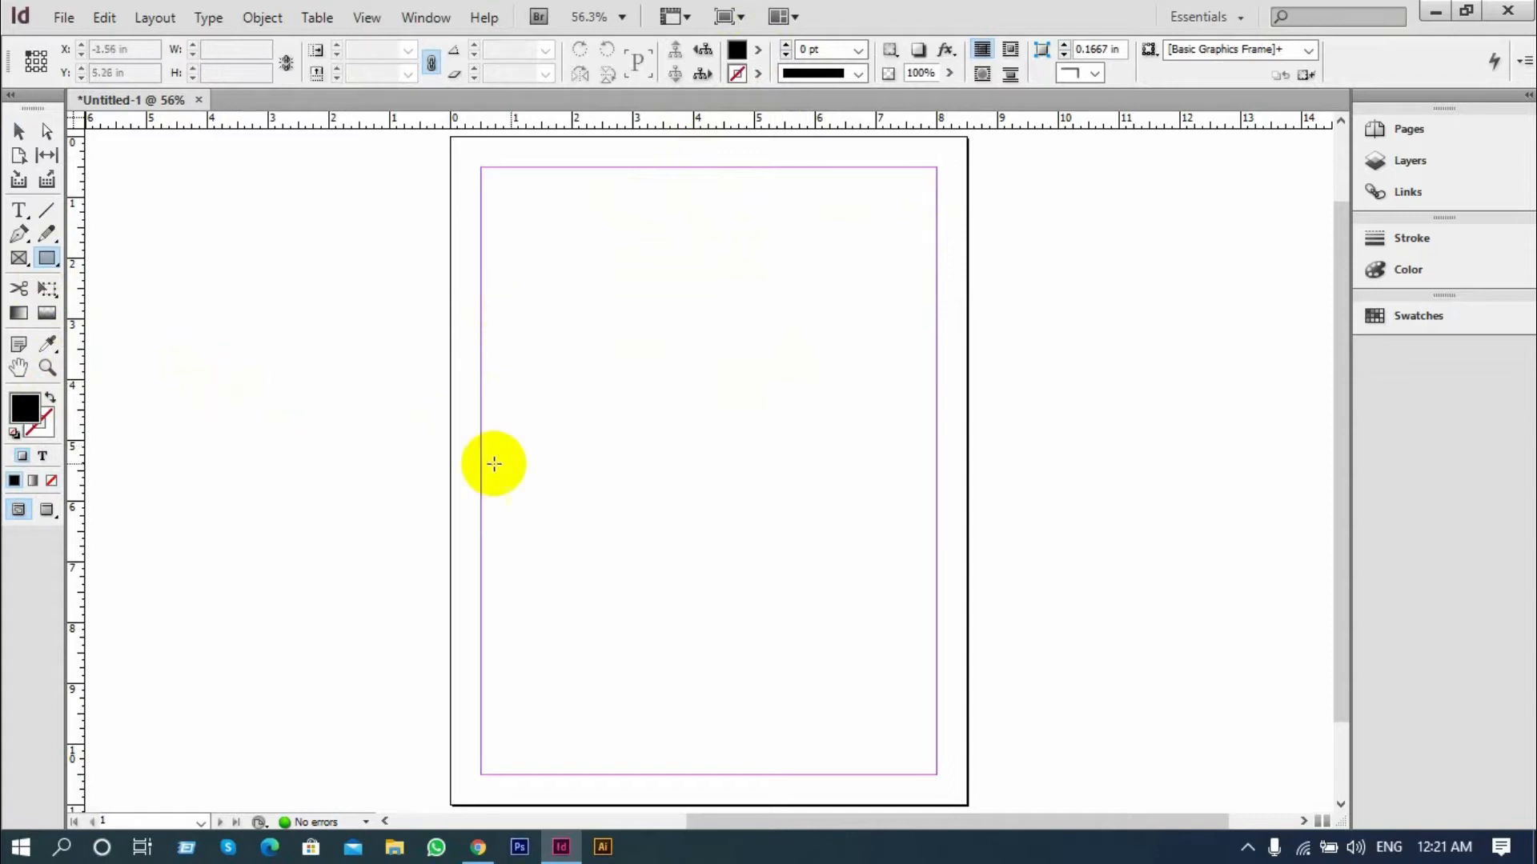
left_click_drag(565, 285, 872, 566)
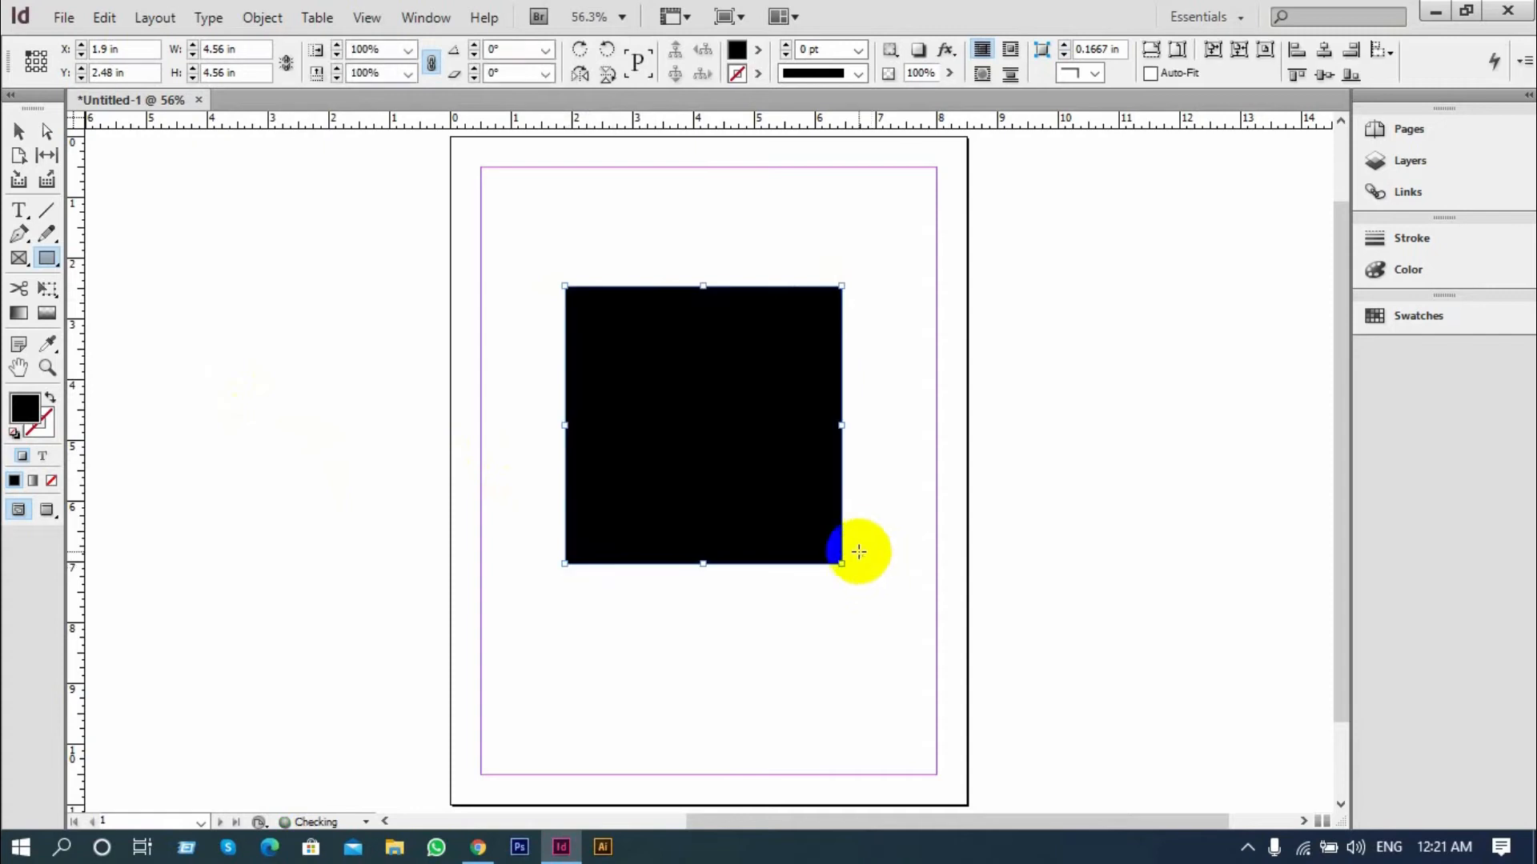
Fill the square with bright green, R 35, G 255, B 0
double_click(25, 411)
left_click_drag(491, 310, 456, 282)
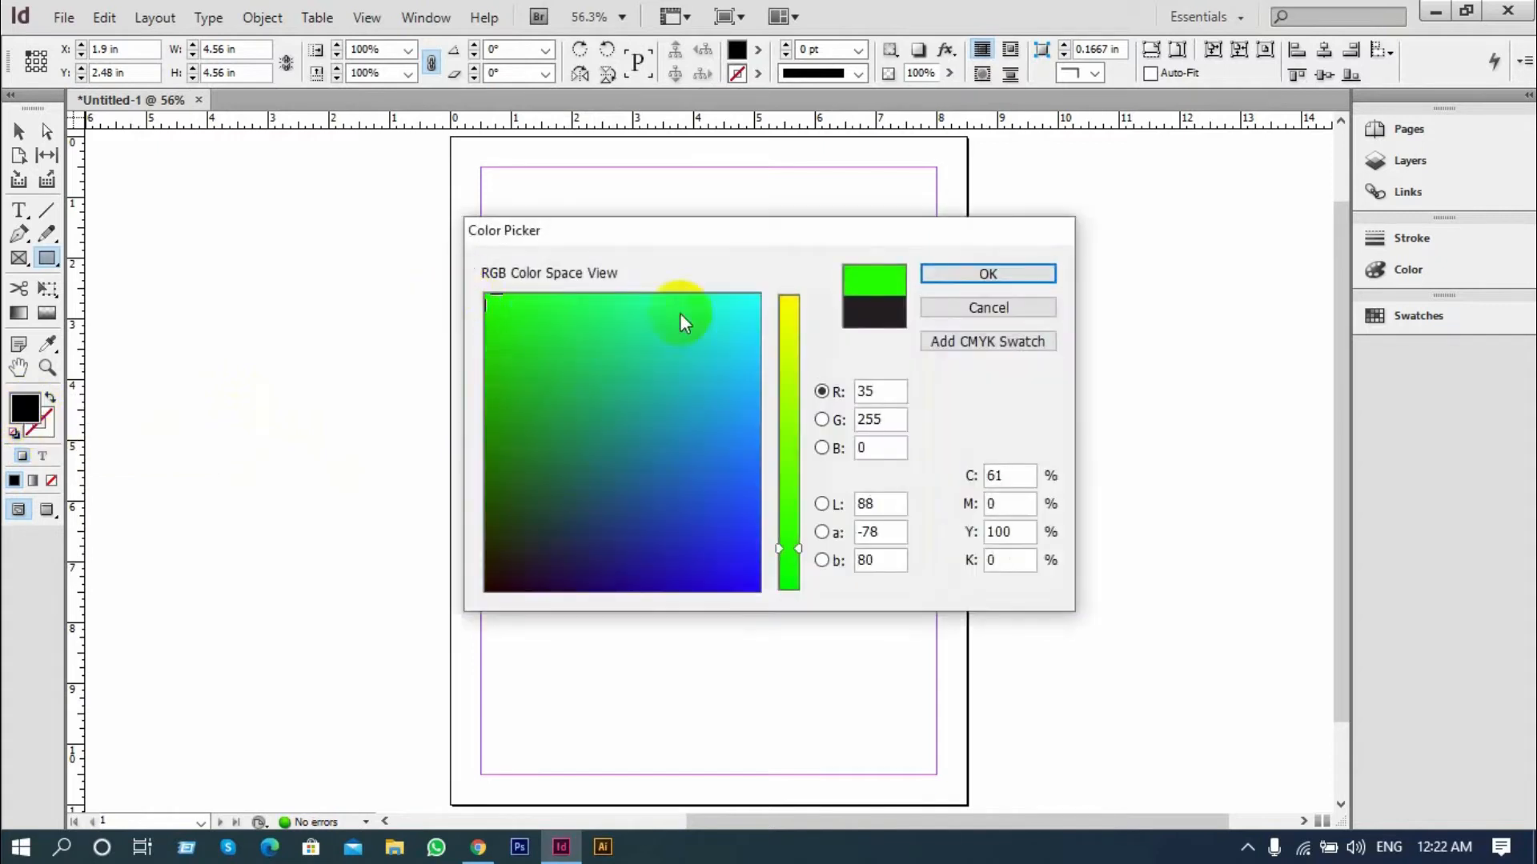
left_click(941, 278)
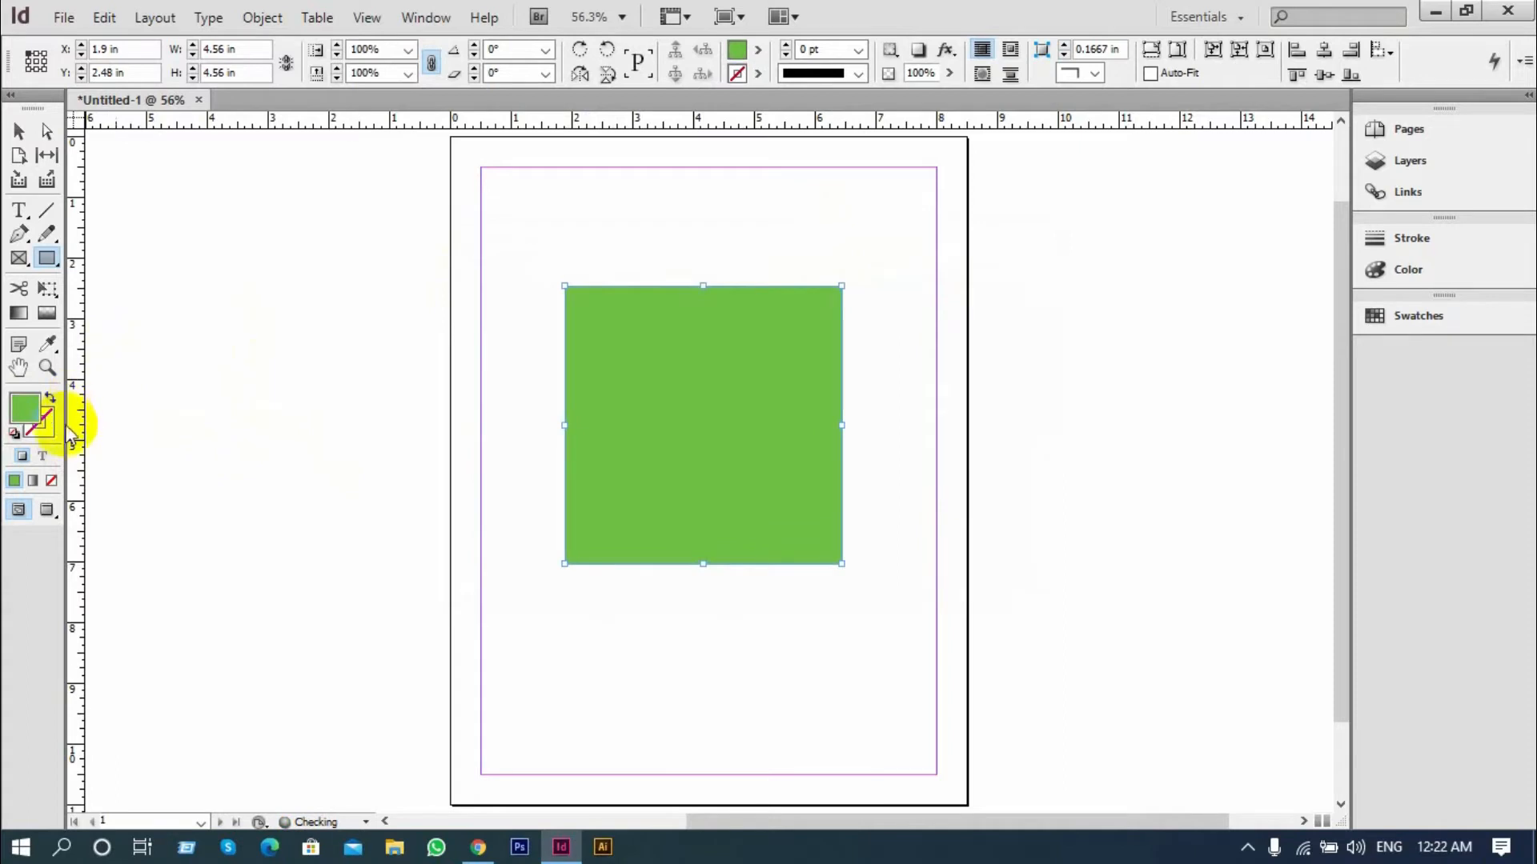
Give the square a dark red stroke colour
double_click(27, 411)
left_click_drag(651, 435, 486, 567)
left_click(978, 273)
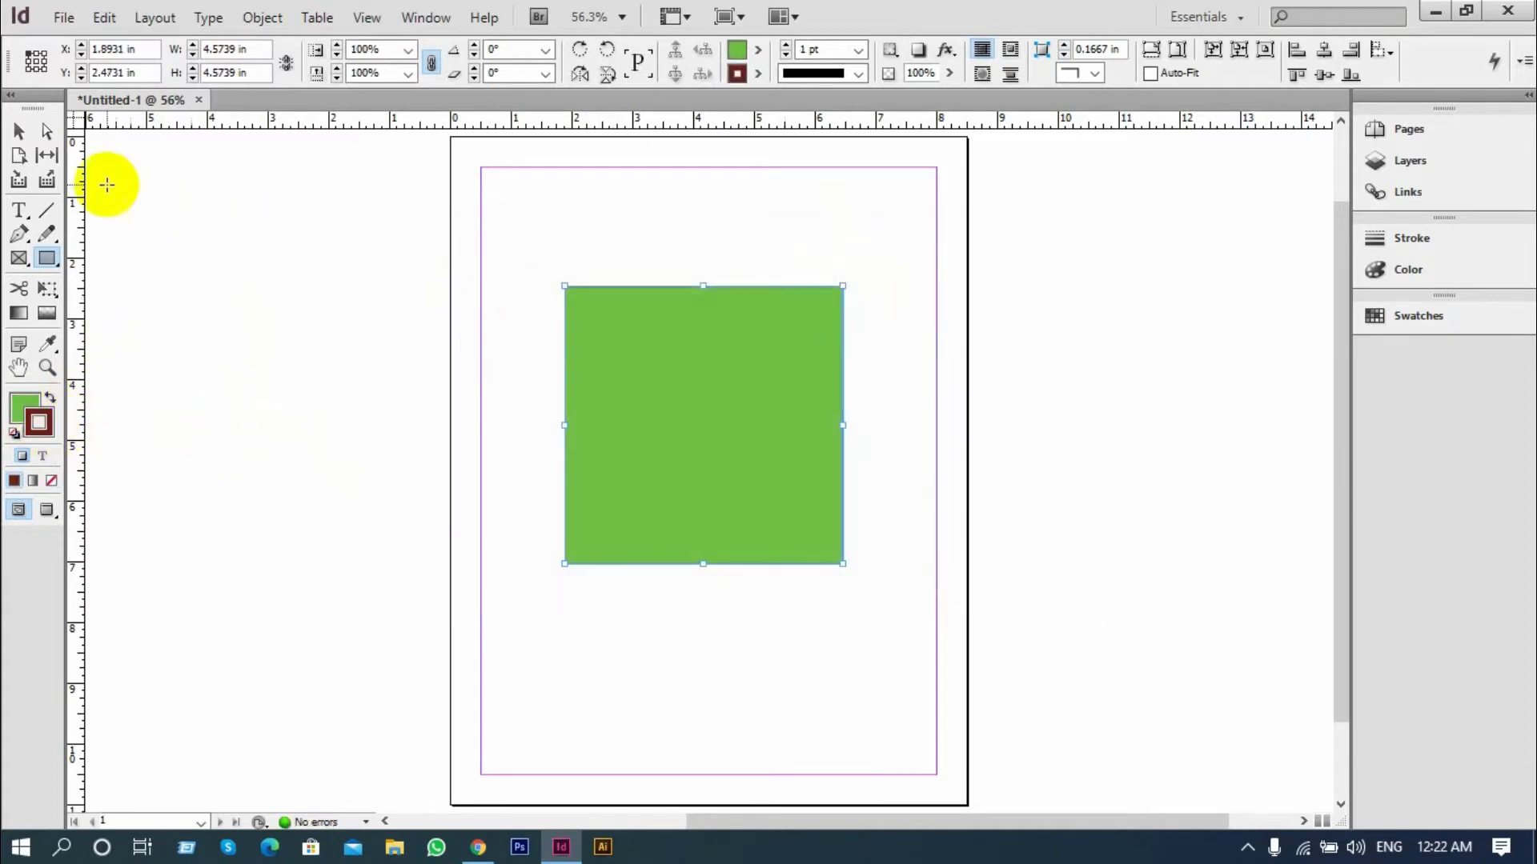
Remove the square's fill, then reapply the green fill
left_click(24, 136)
left_click(31, 413)
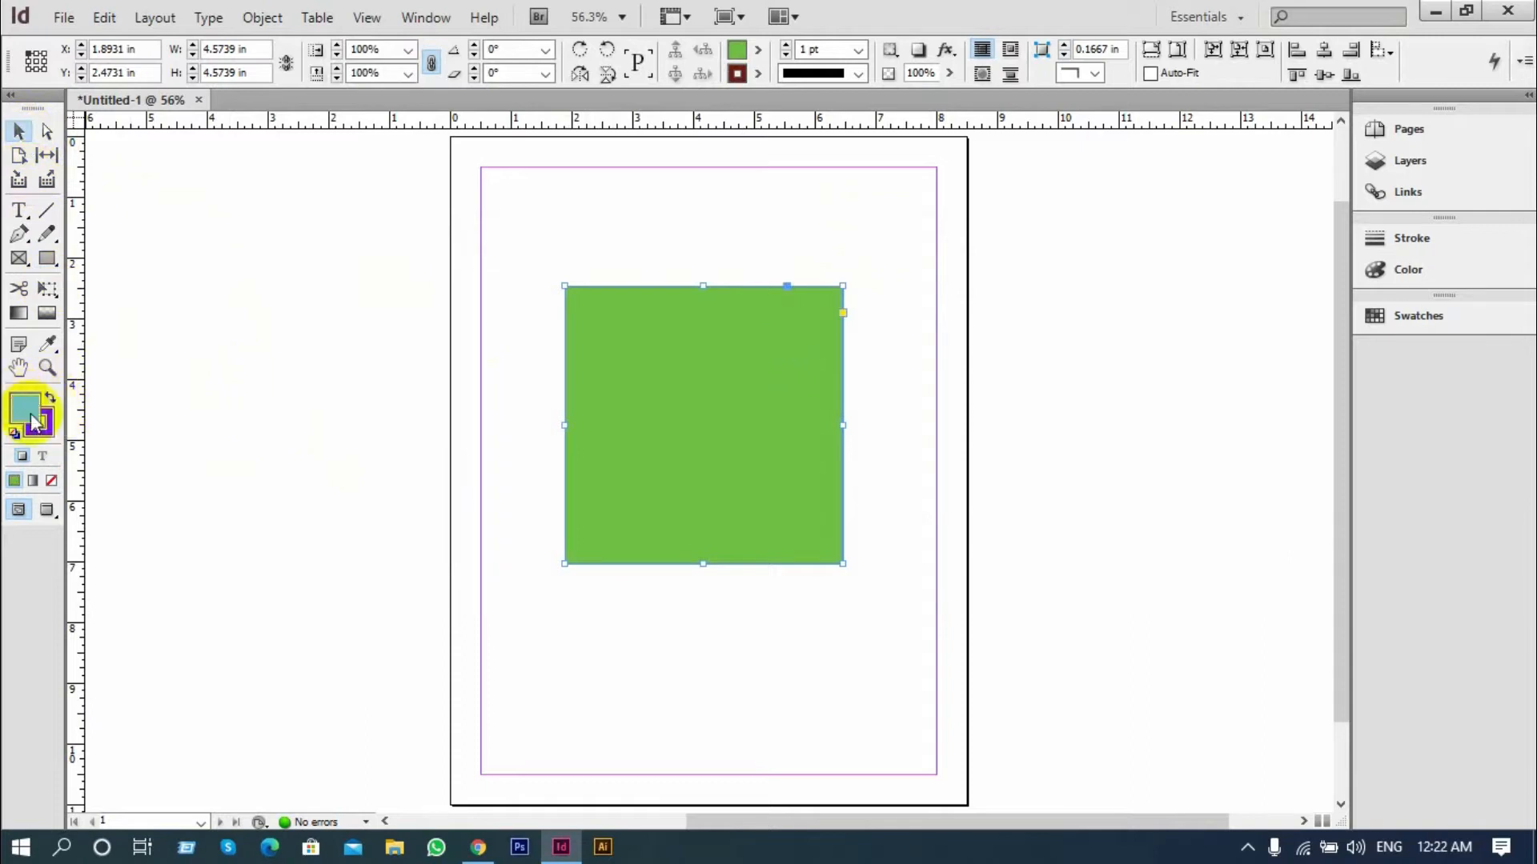
left_click(52, 483)
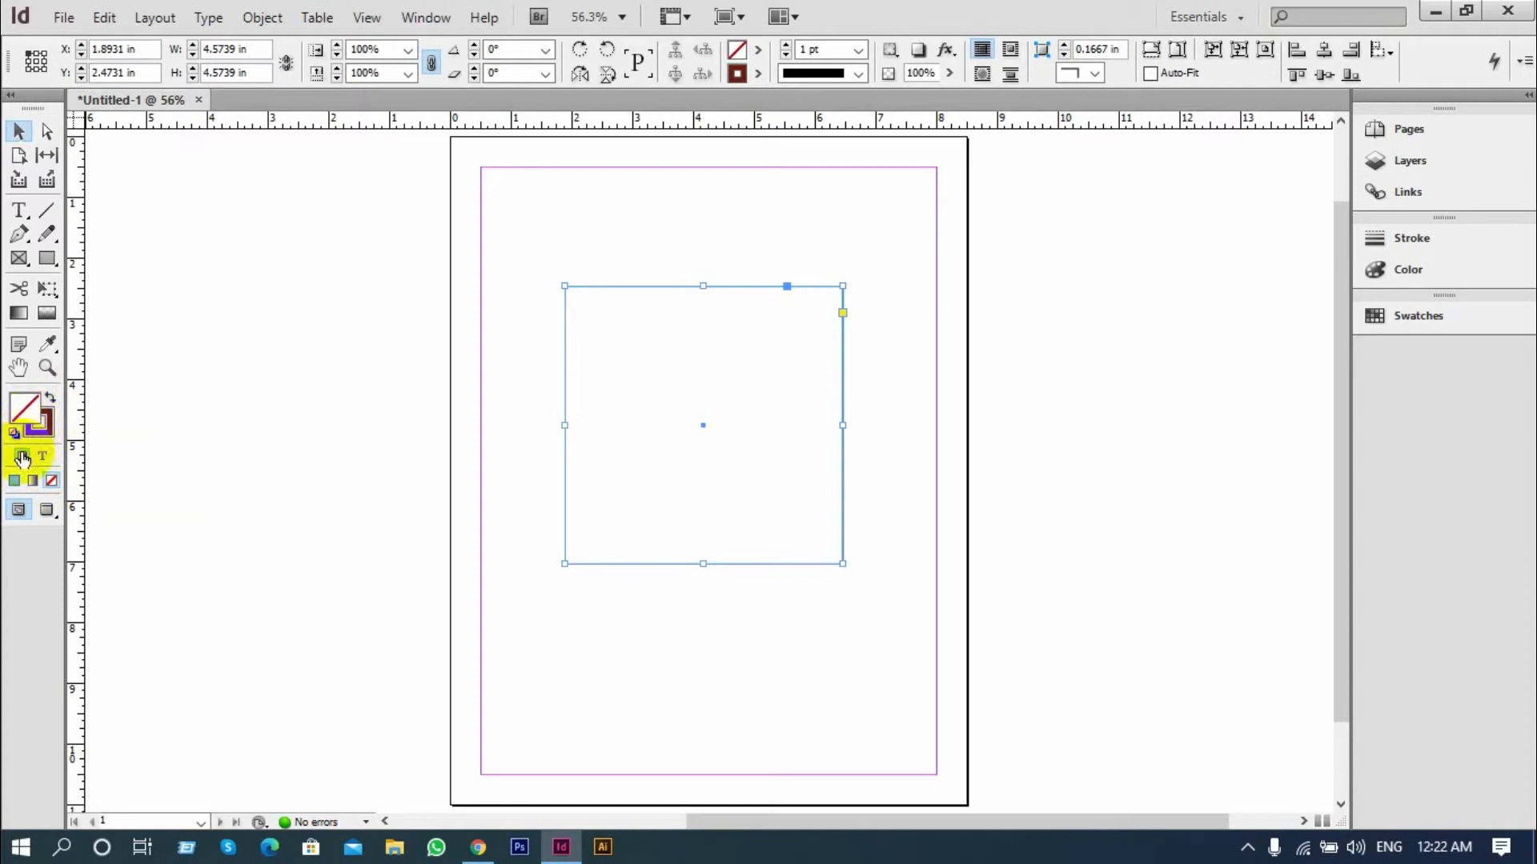
left_click(14, 481)
Remove the stroke from the green square and make its fill the active attribute
left_click(39, 422)
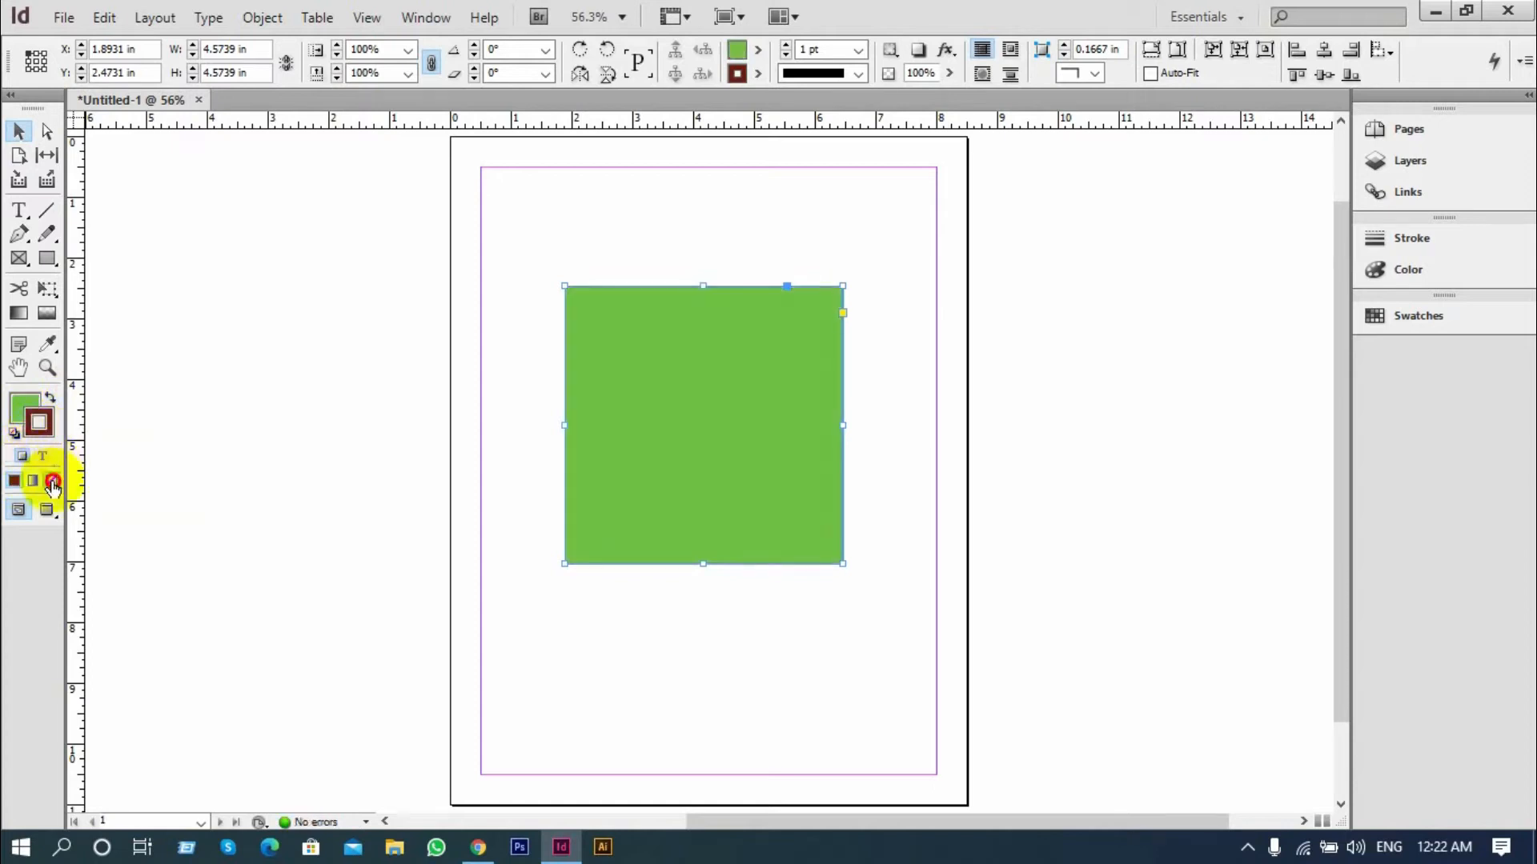
left_click(52, 482)
left_click(30, 413)
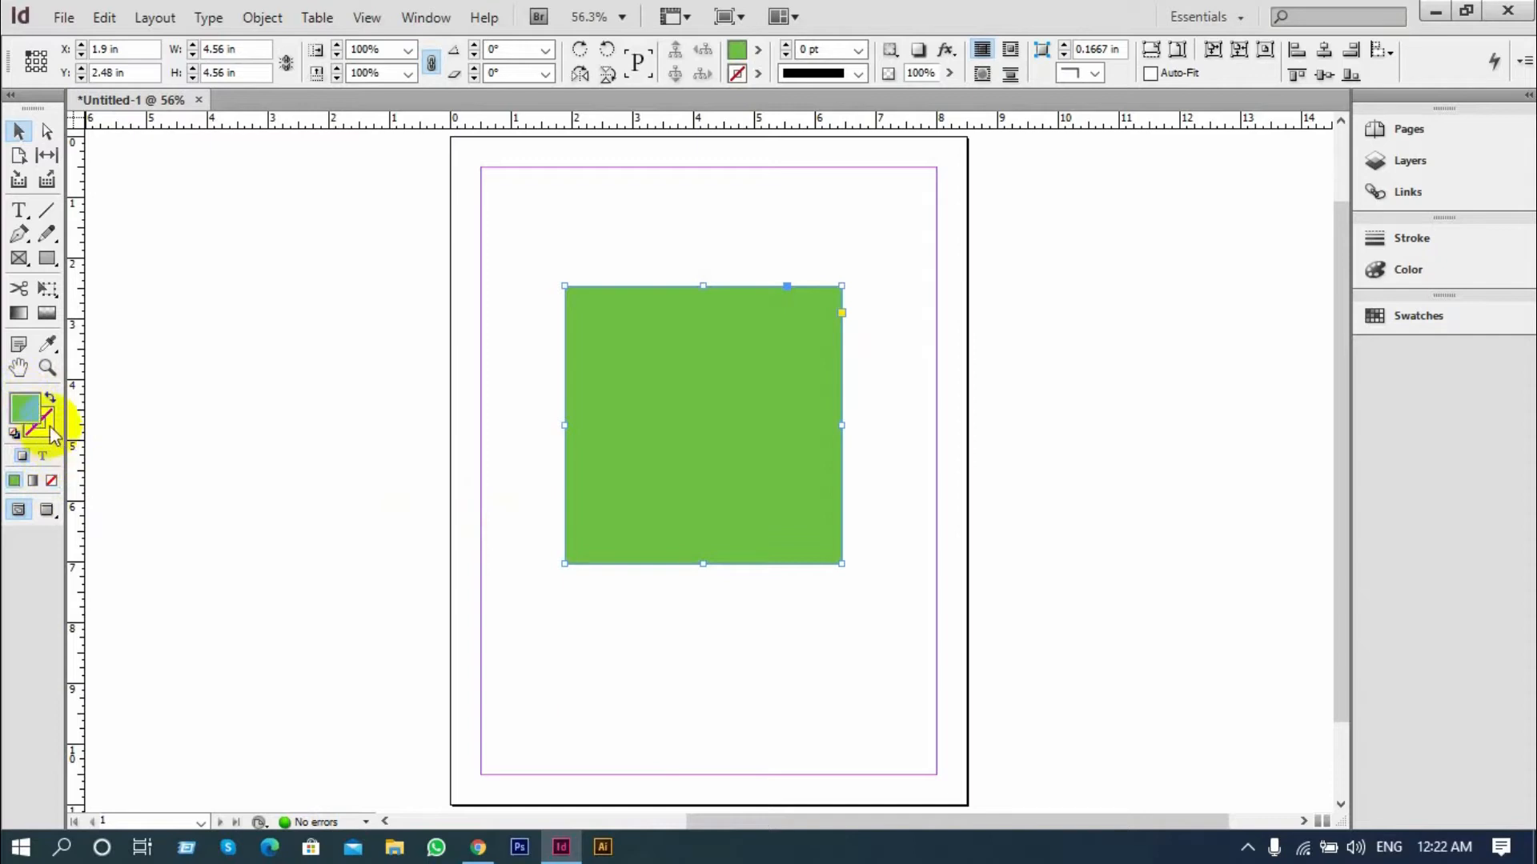
Try cyan, magenta and yellow swatches as the square's fill, and finish with red C=15 M=100 Y=100 K=0
left_click(756, 54)
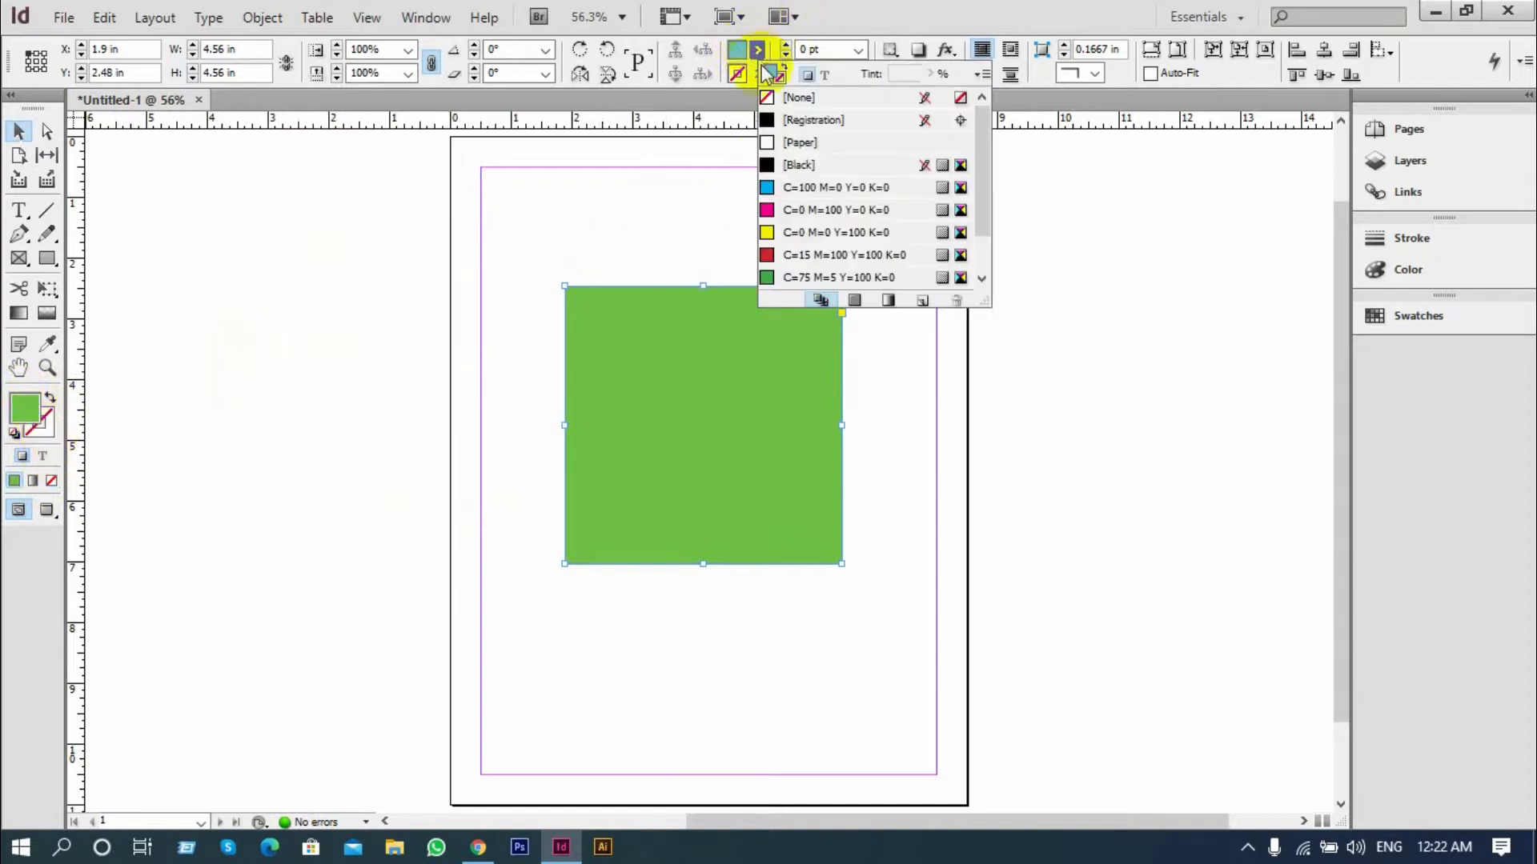
left_click(786, 185)
left_click(788, 209)
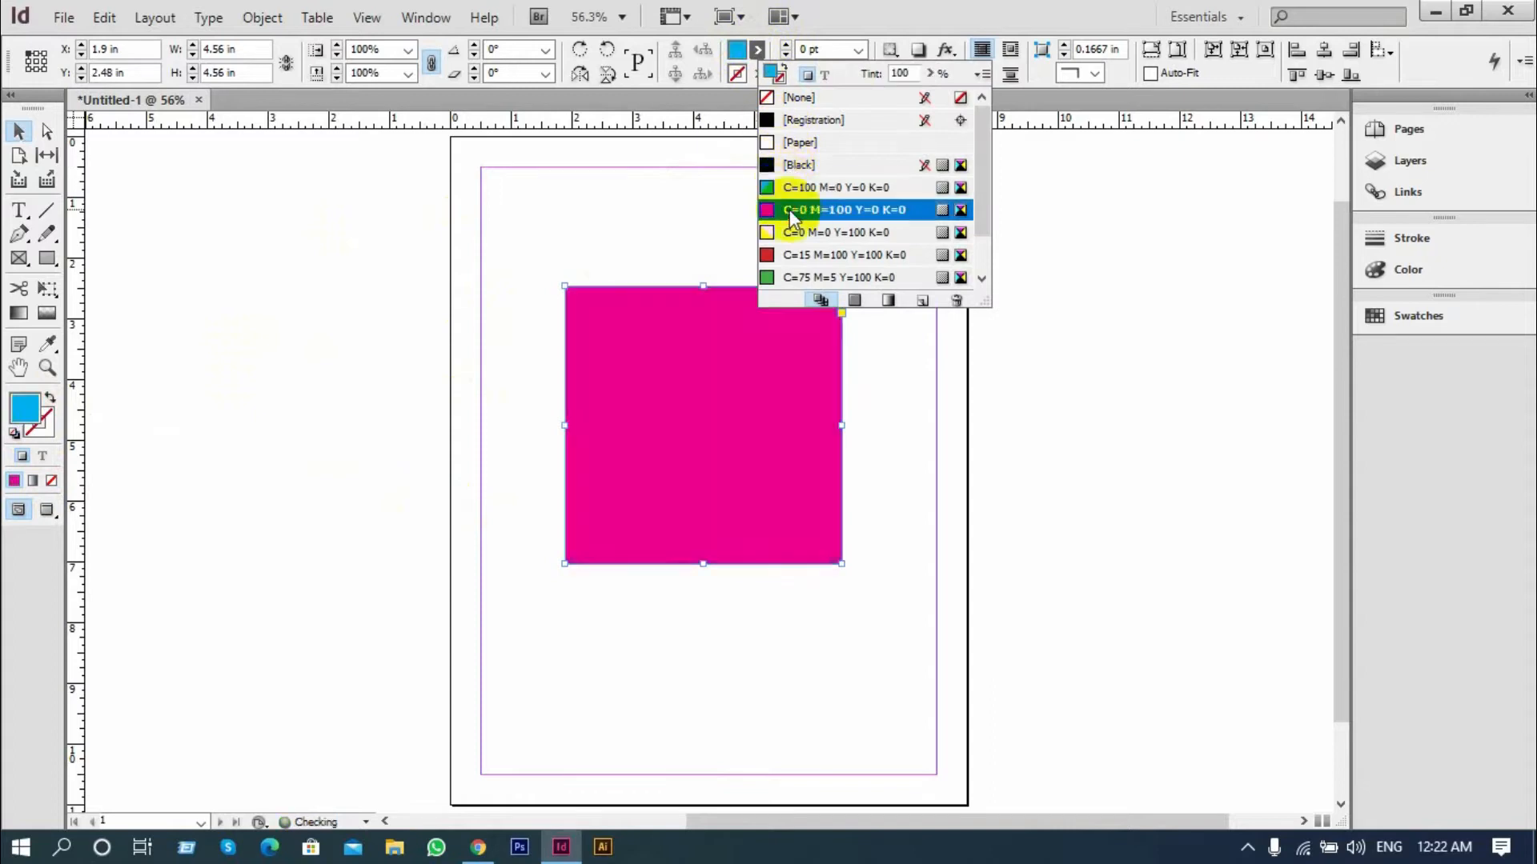
left_click(790, 232)
left_click(798, 254)
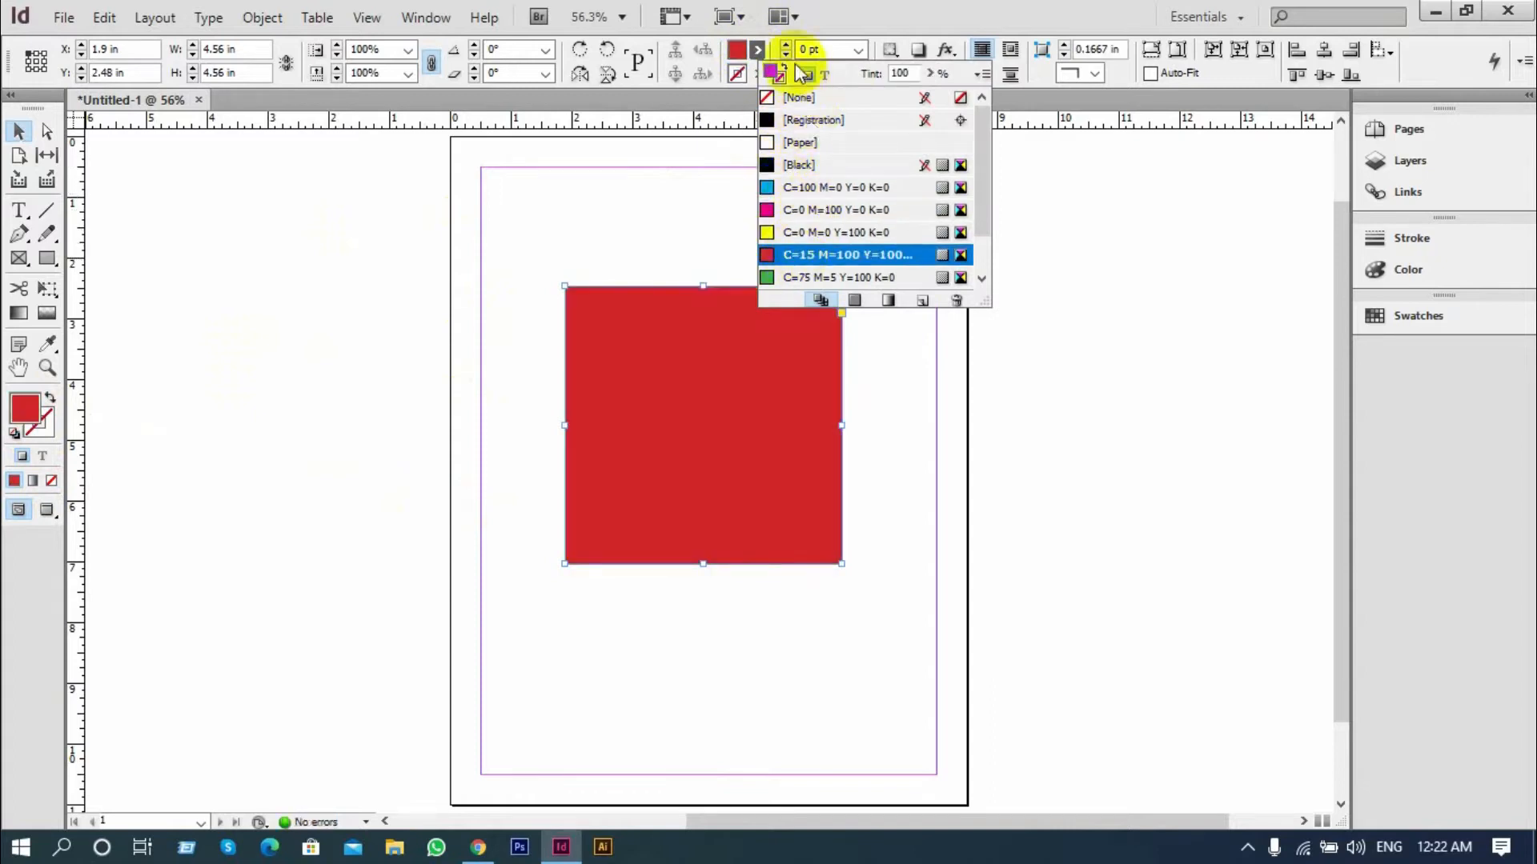
Give the red square a yellow C=0 M=0 Y=100 K=0 stroke with a weight of 9 pt
left_click(753, 72)
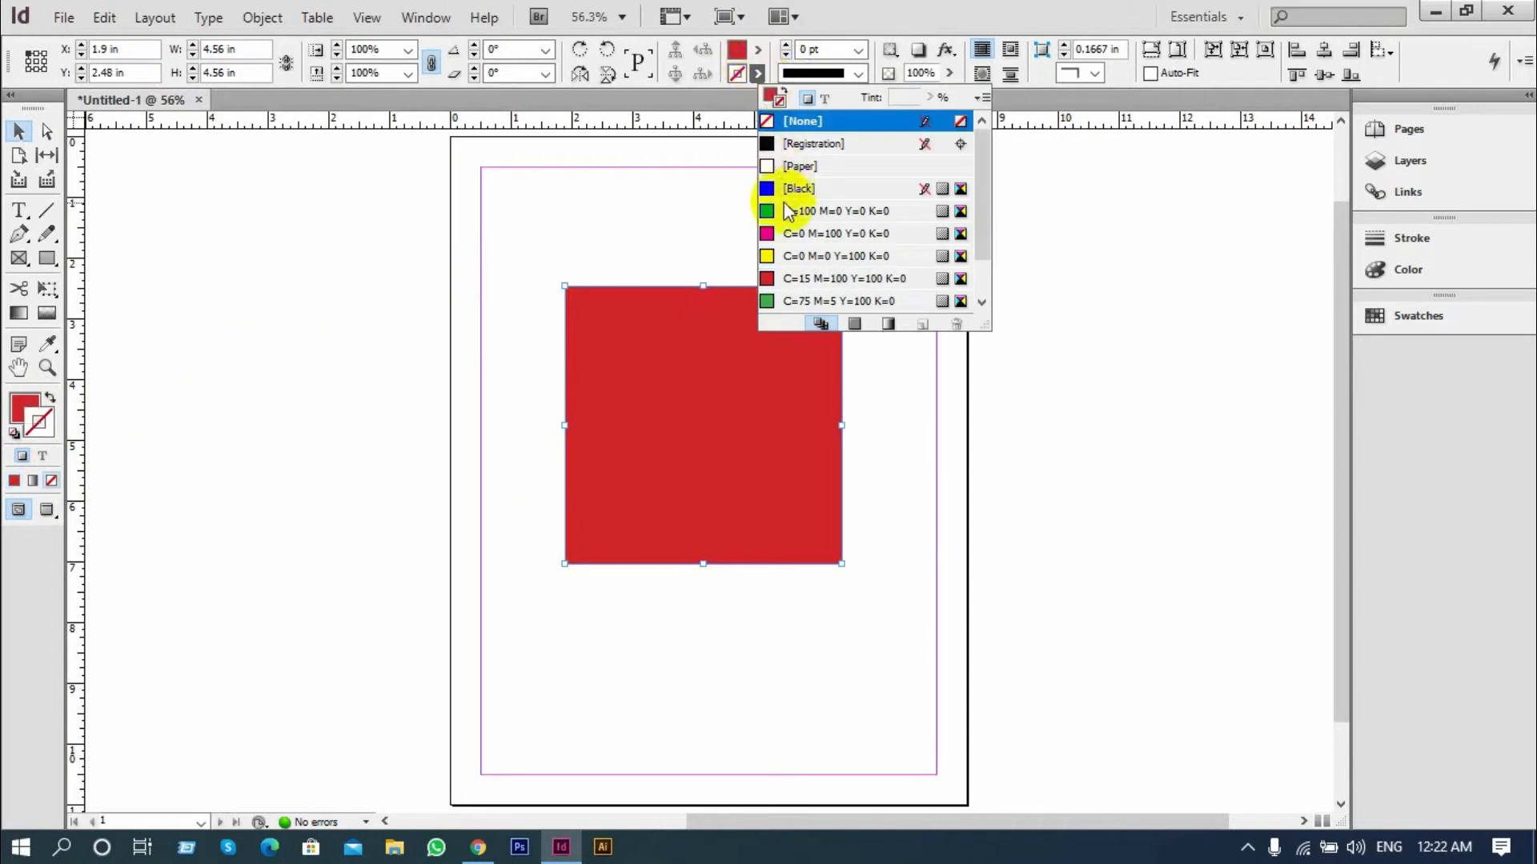
left_click(791, 256)
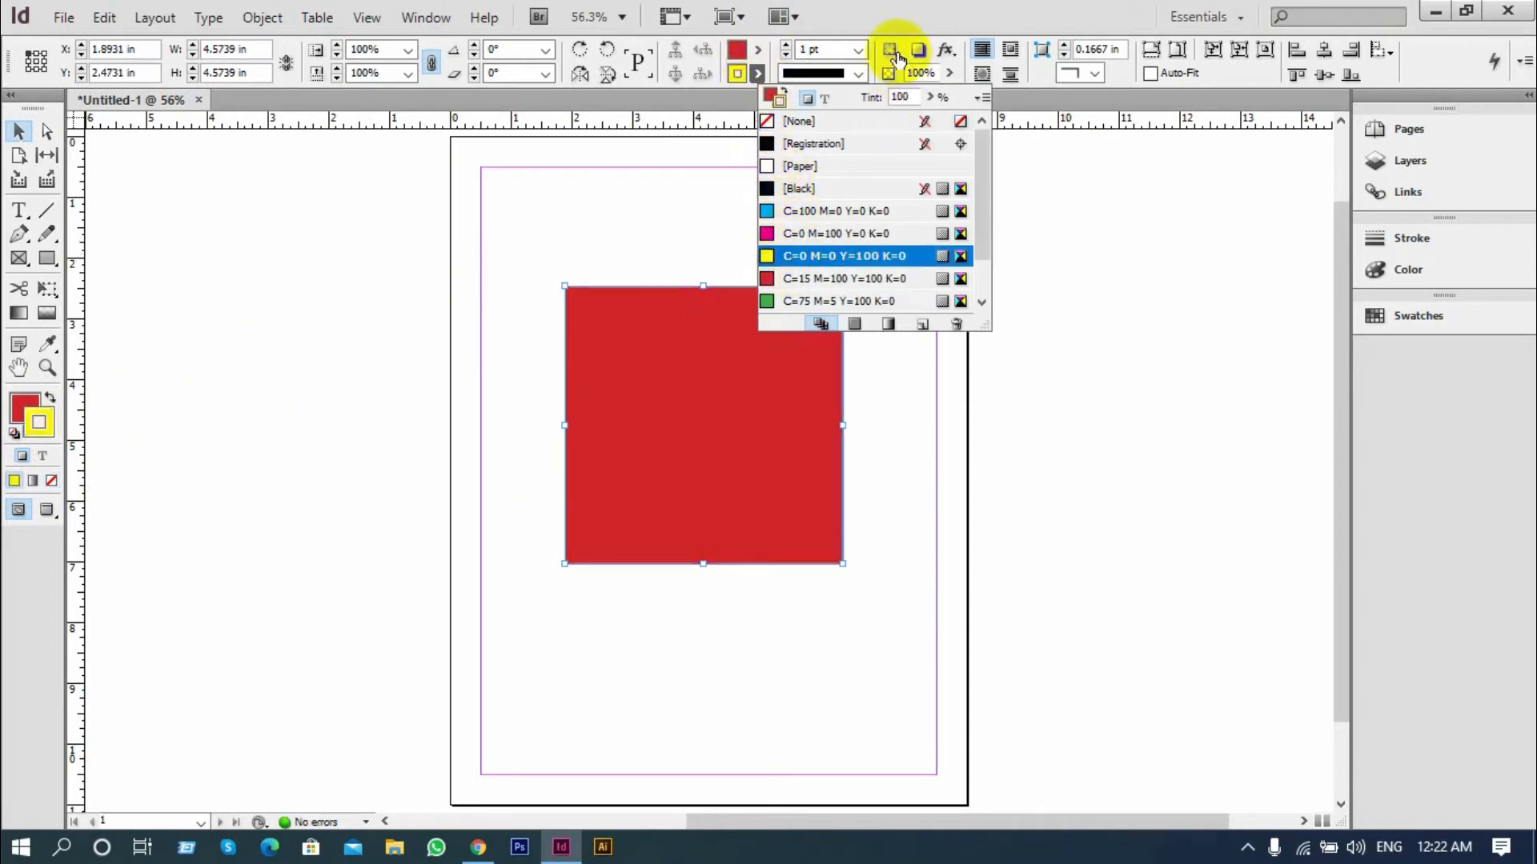
left_click(859, 46)
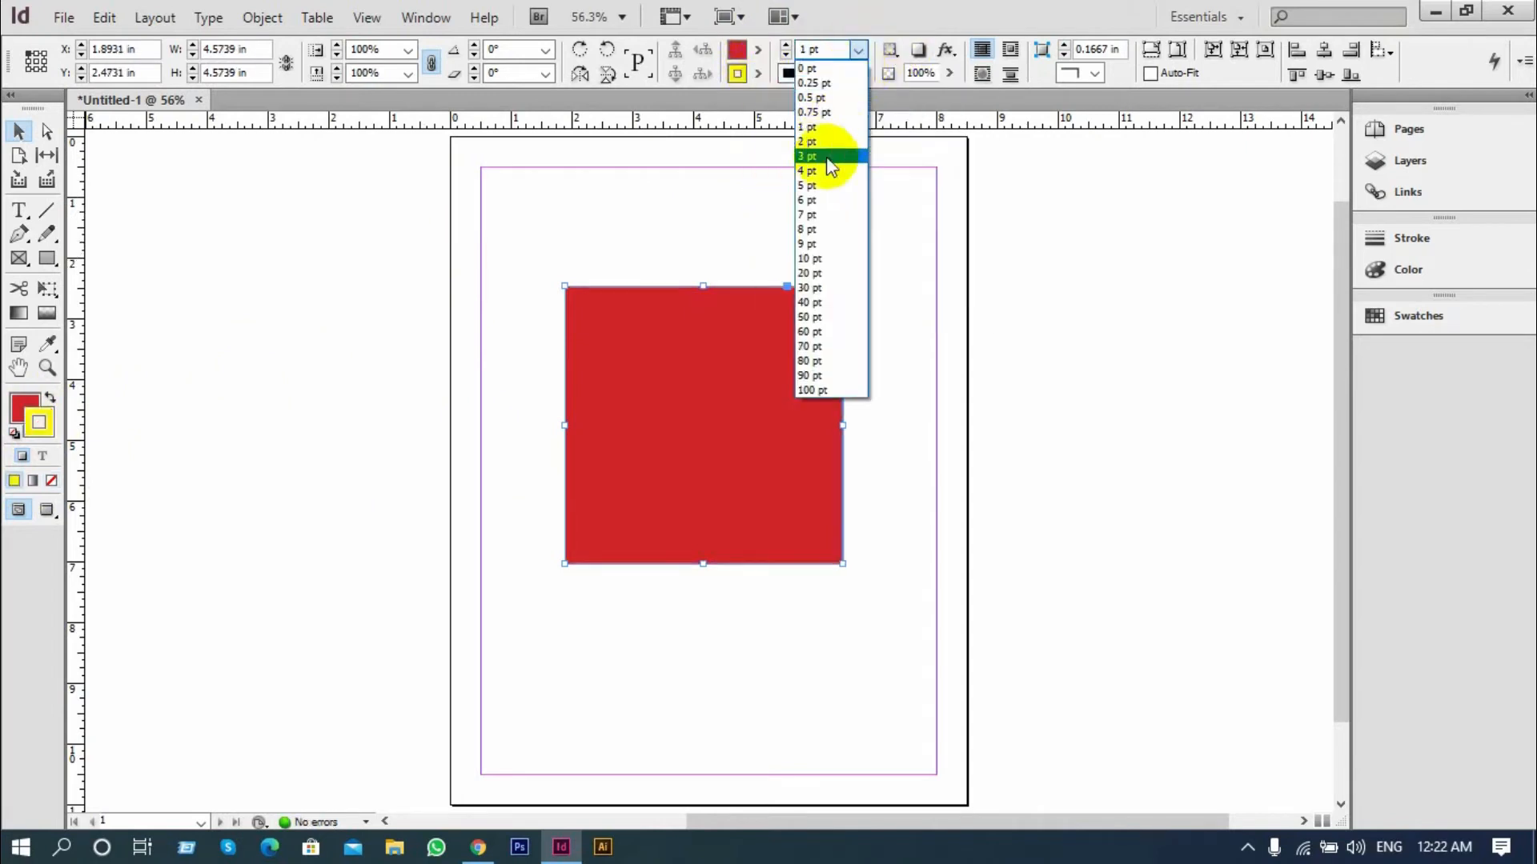
left_click(817, 244)
left_click(925, 282)
left_click(832, 349)
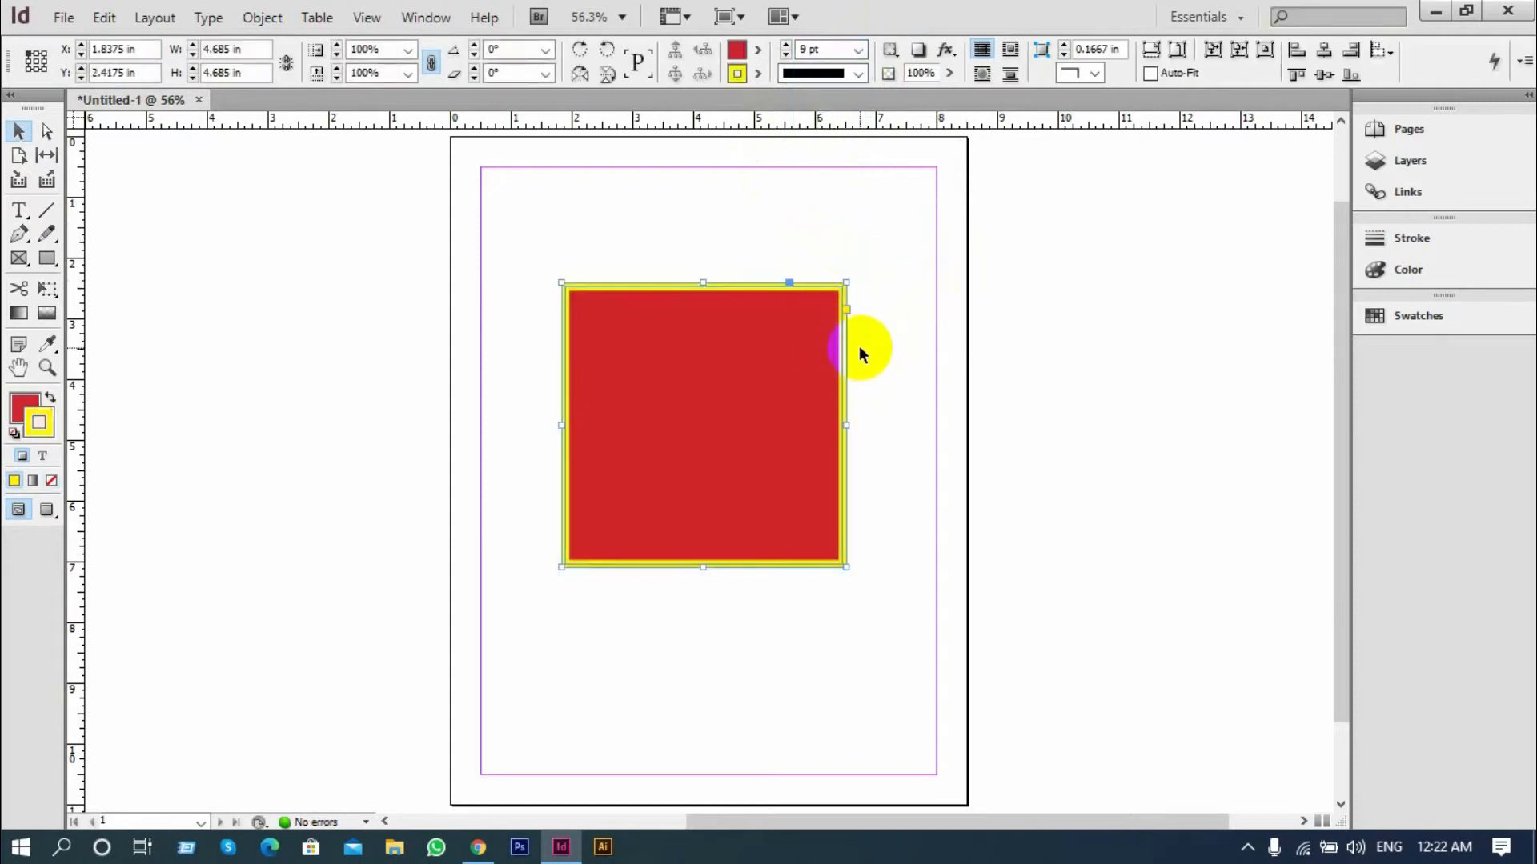
Round all the corners of the square to a radius of about 0.66 in
scroll(853, 348, "up", 1)
left_click(878, 316)
left_click(743, 320)
left_click(843, 285)
left_click_drag(838, 266, 774, 260)
left_click(915, 271)
left_click(713, 383)
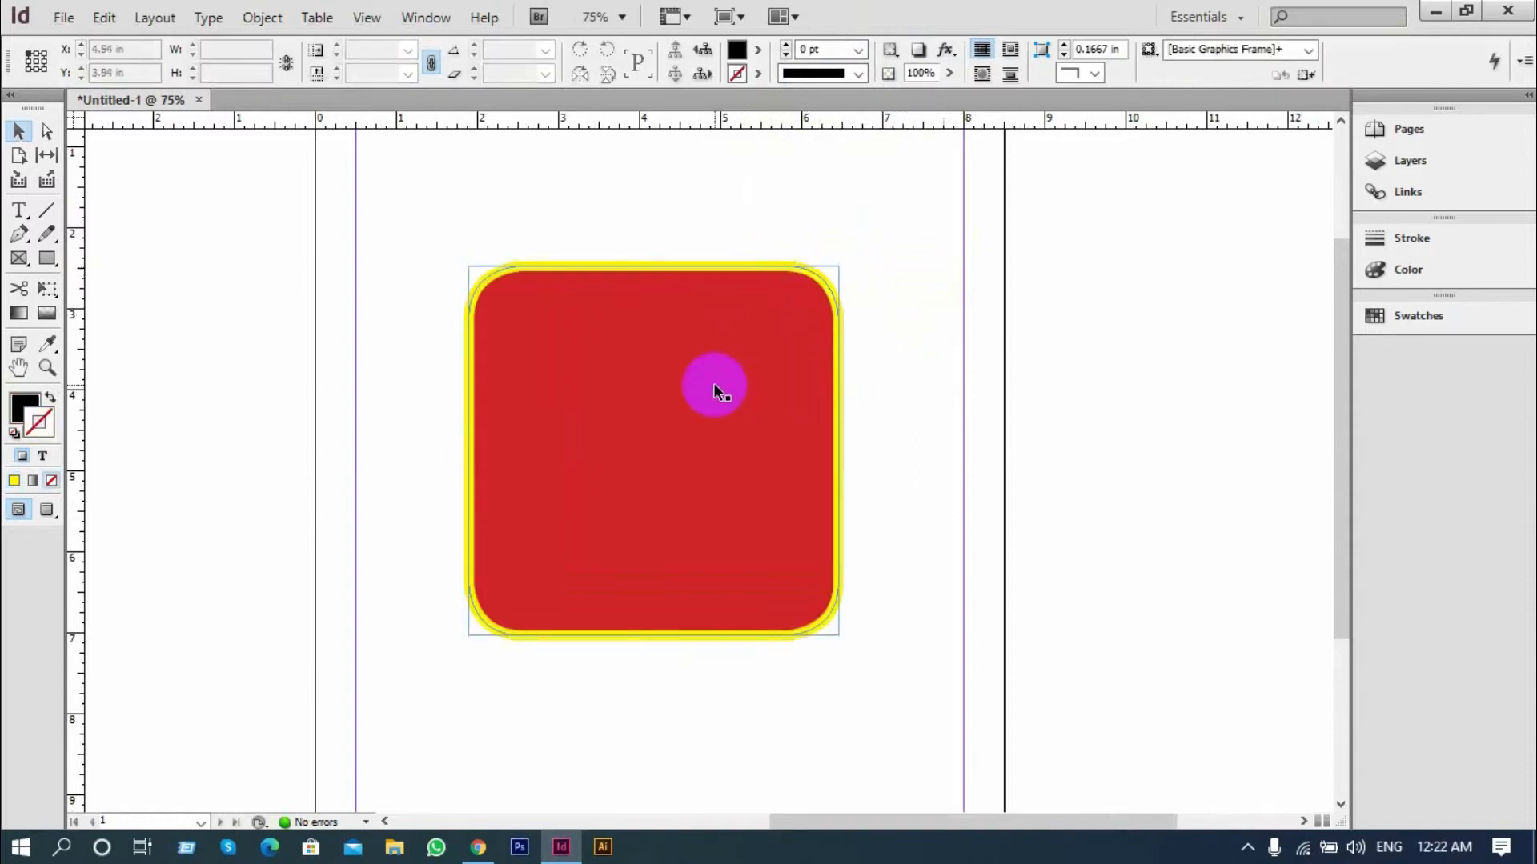
left_click(934, 358)
left_click(754, 365)
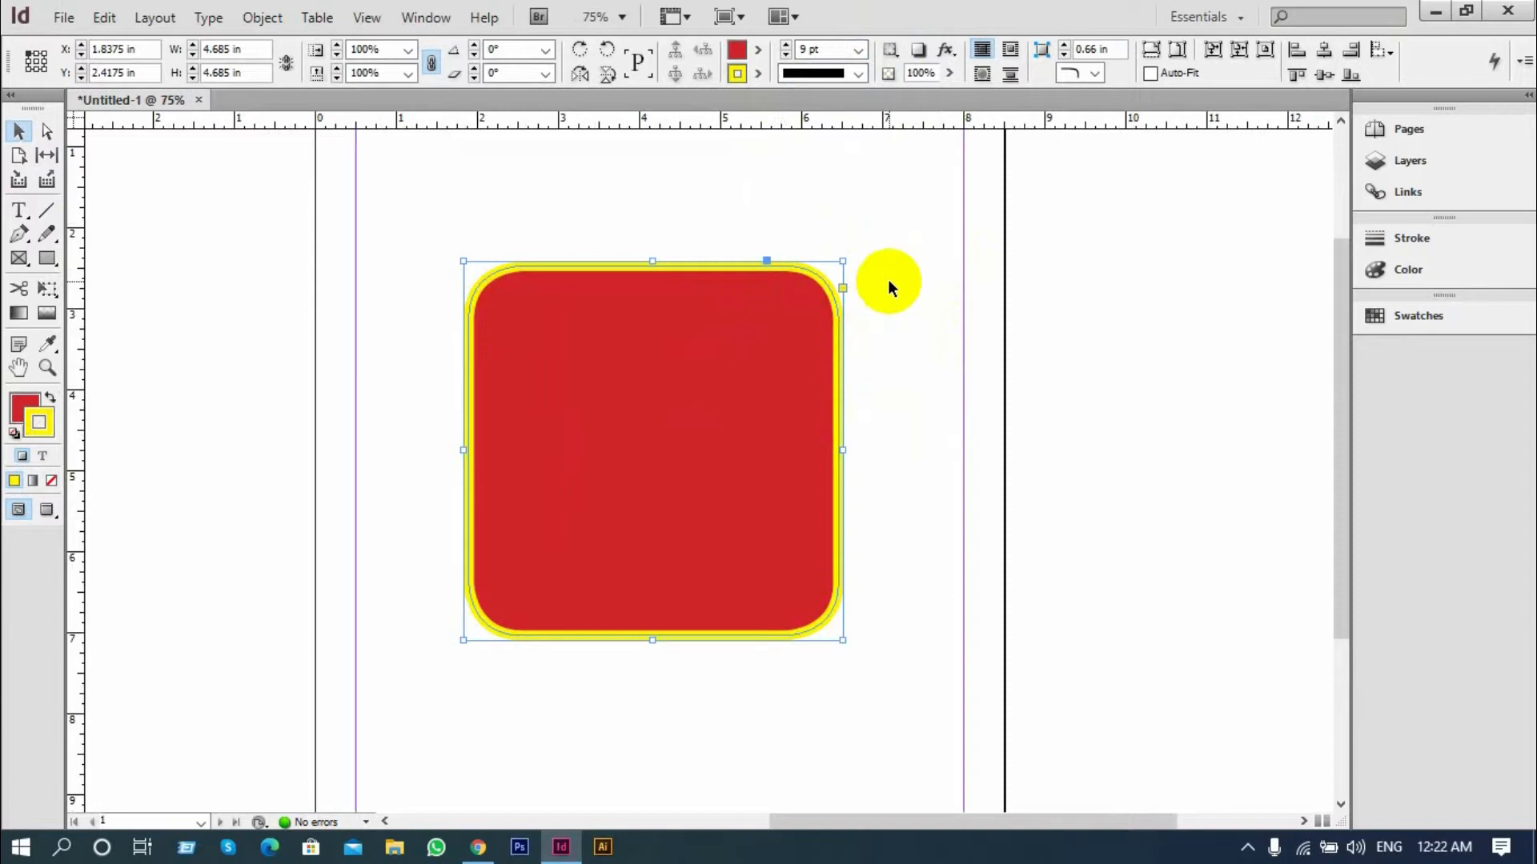
Reduce the yellow stroke's tint to 44%, and try a lighter tint on the red fill before setting it back to 100%
left_click(1377, 272)
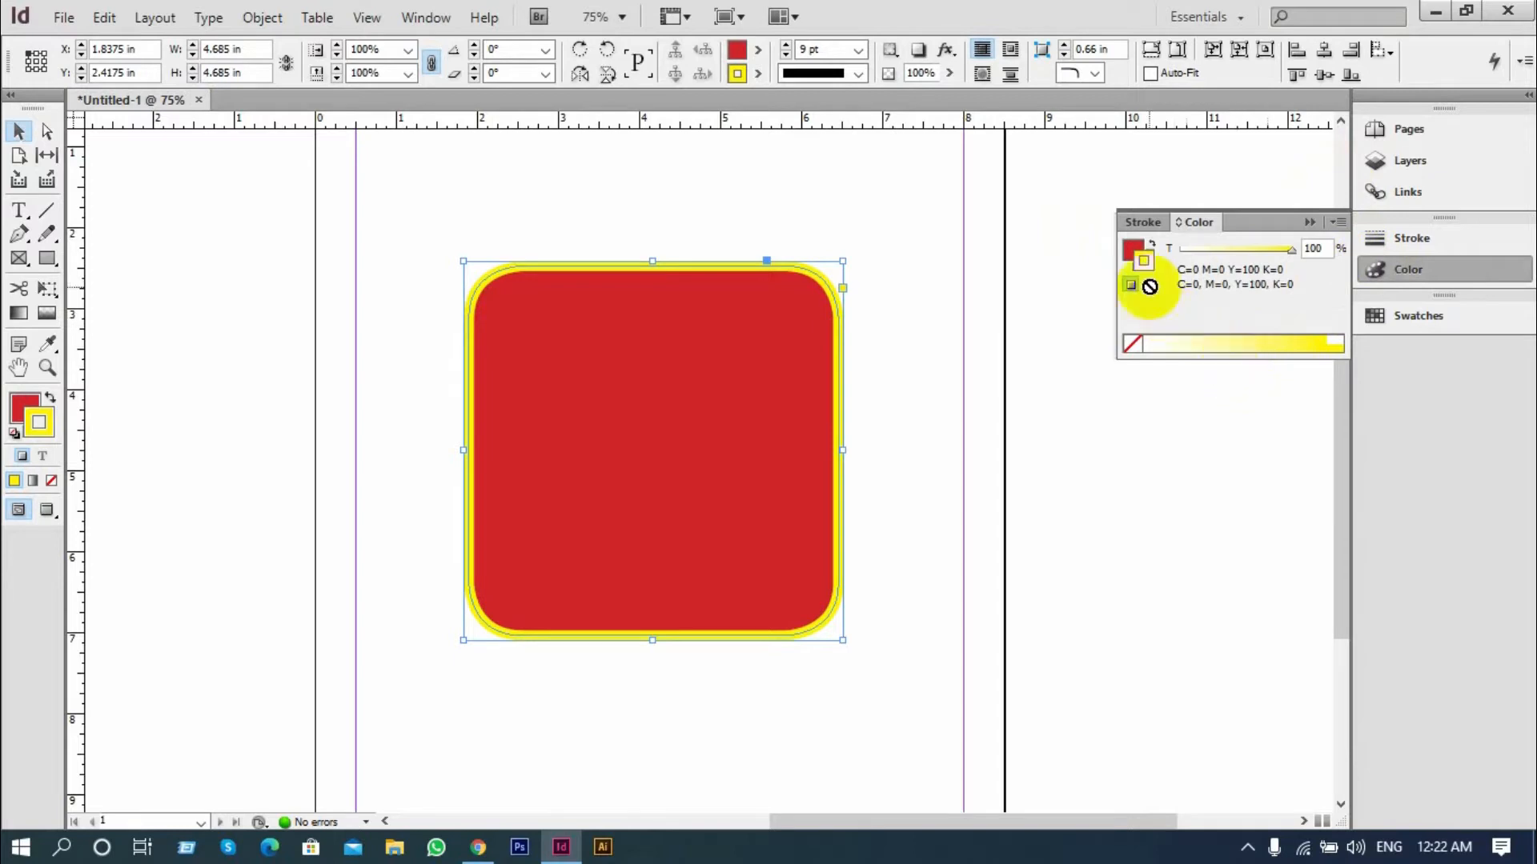
mouse_move(1233, 340)
left_mouse_down()
mouse_move(1308, 344)
mouse_move(1233, 340)
left_mouse_up()
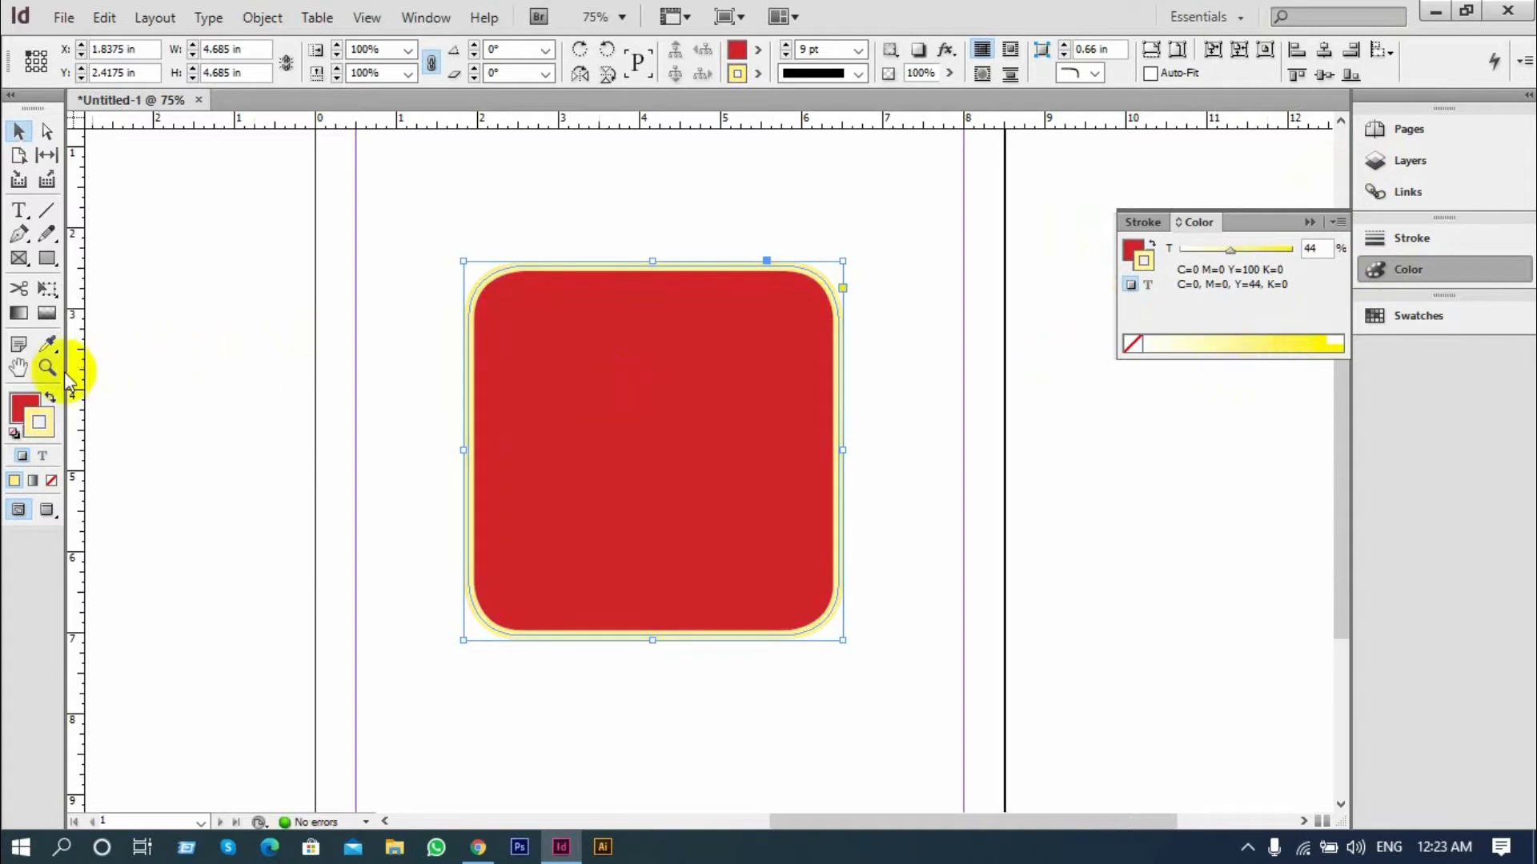
left_click(29, 406)
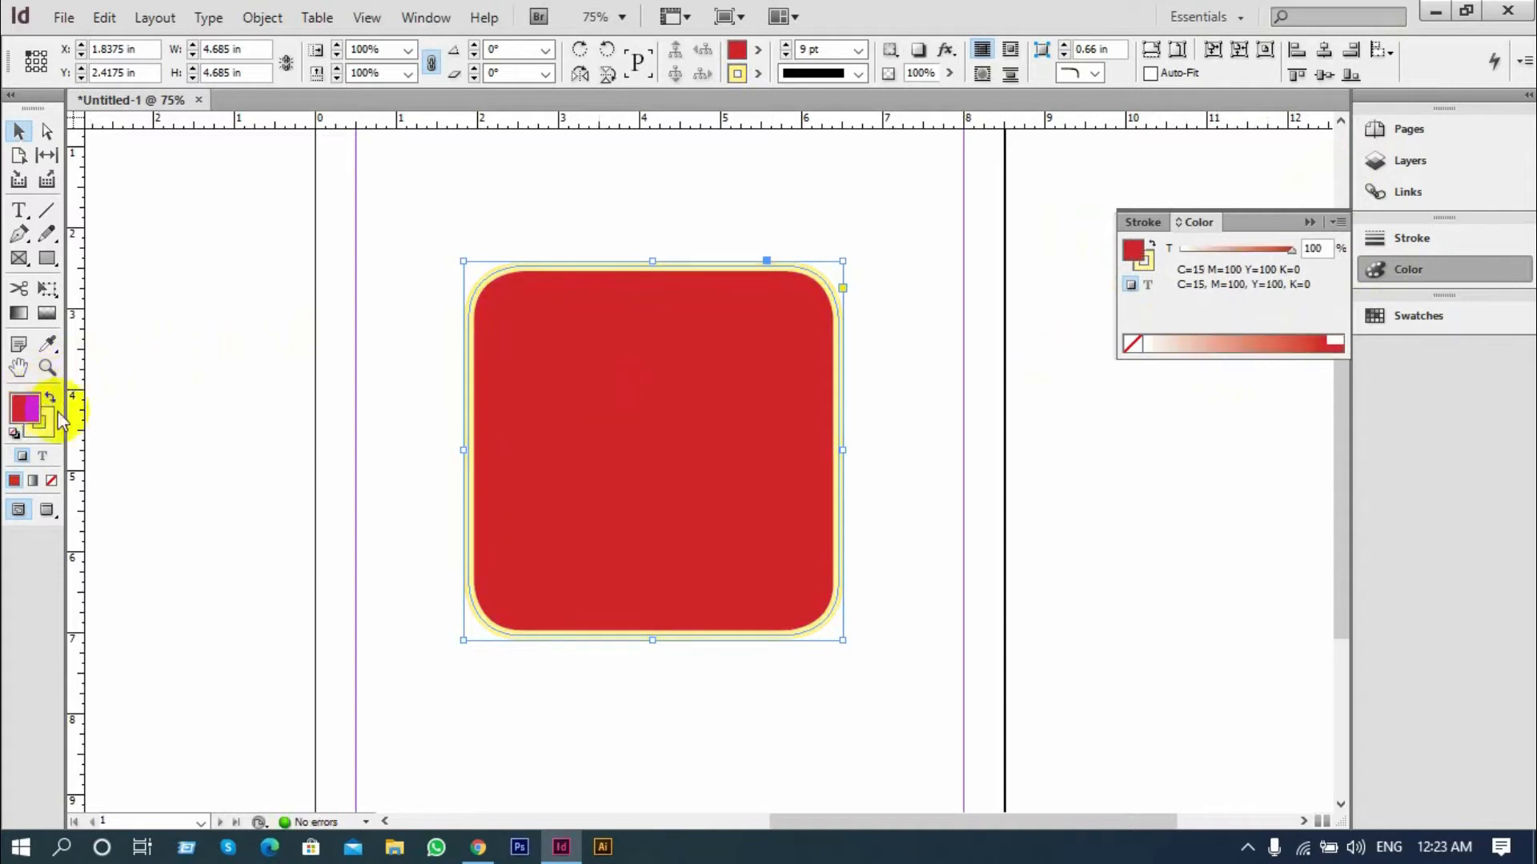
left_click(1267, 341)
left_click_drag(1276, 350, 1323, 336)
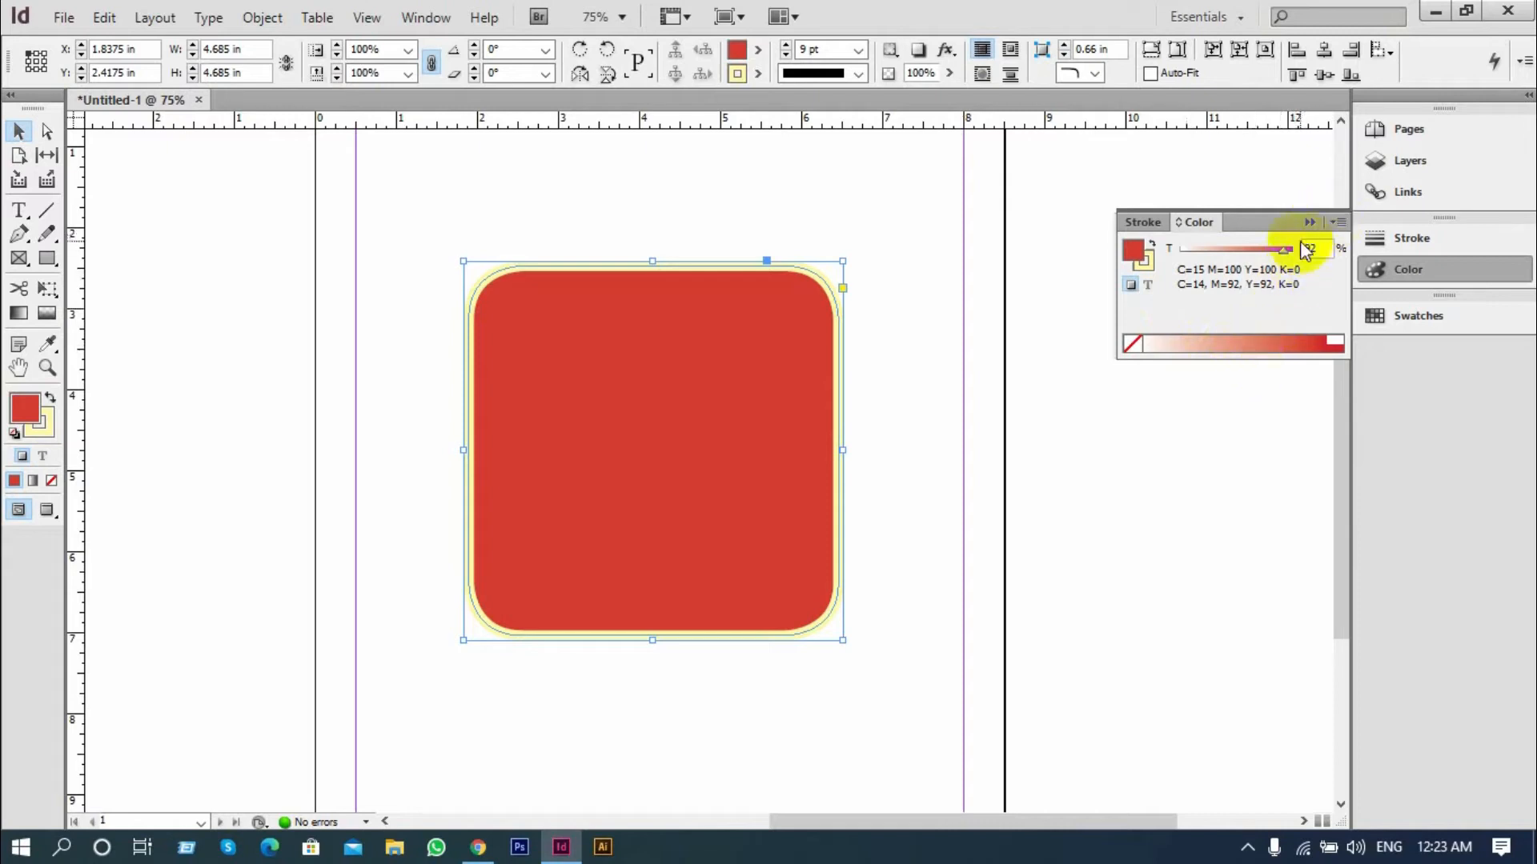
left_click_drag(1281, 255, 1313, 249)
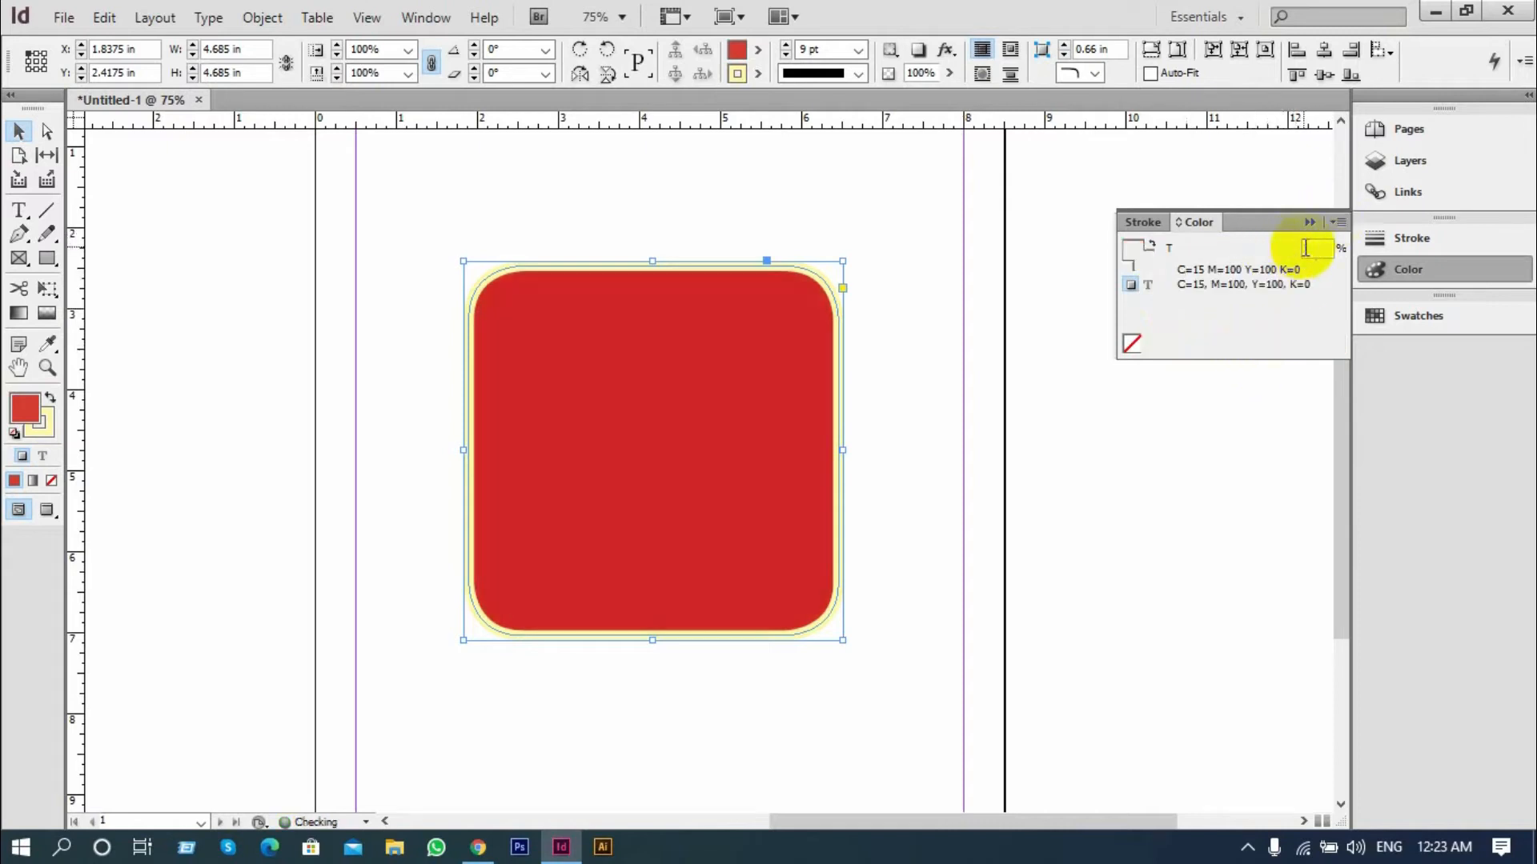
Switch the fill colour to RGB mode and change it to violet R=108 G=0 B=255
left_click(1332, 225)
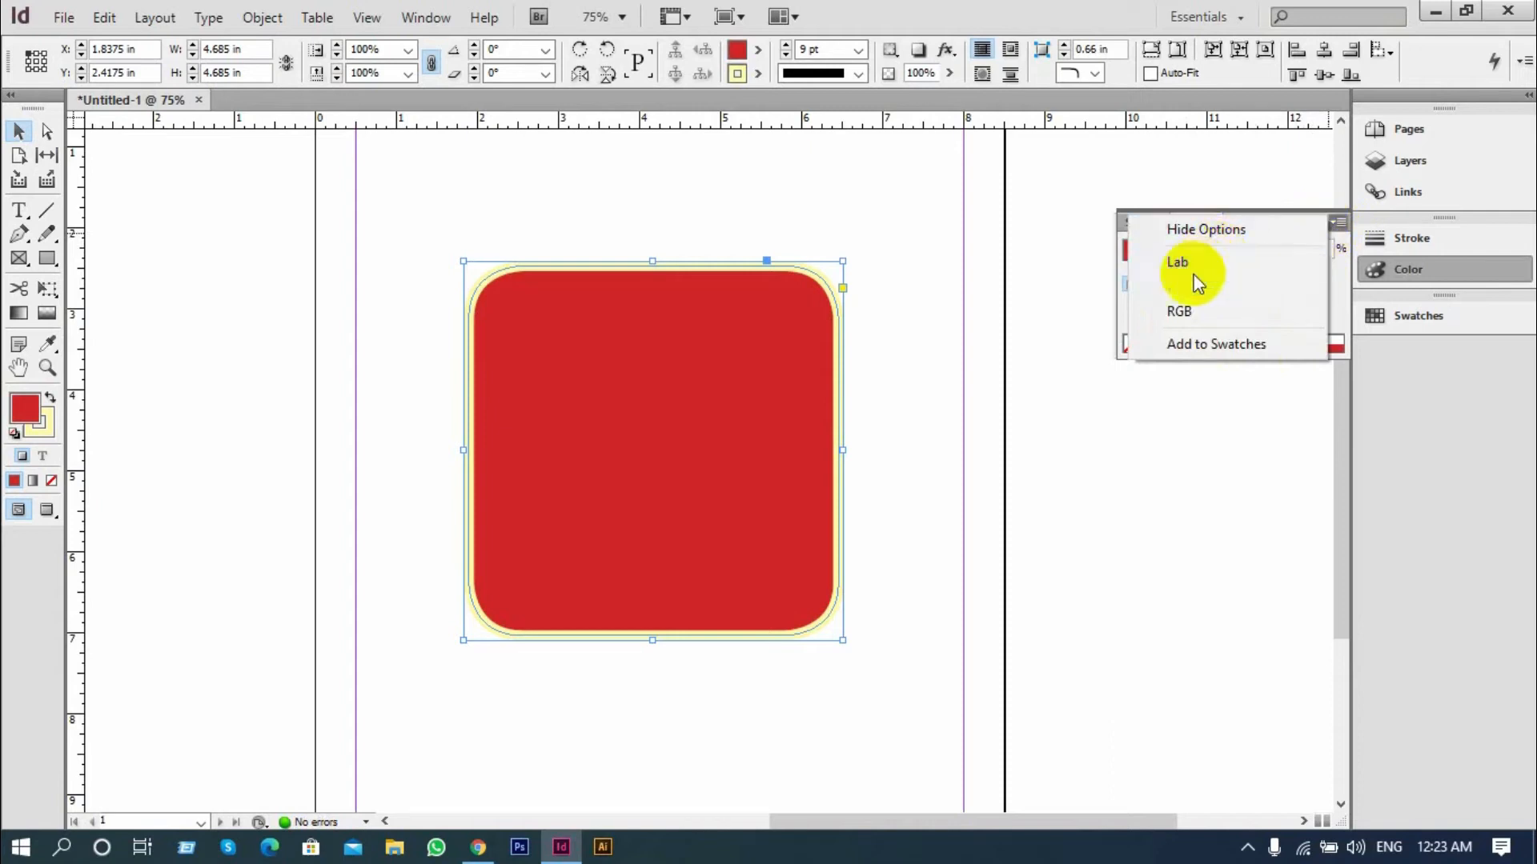
left_click(1191, 307)
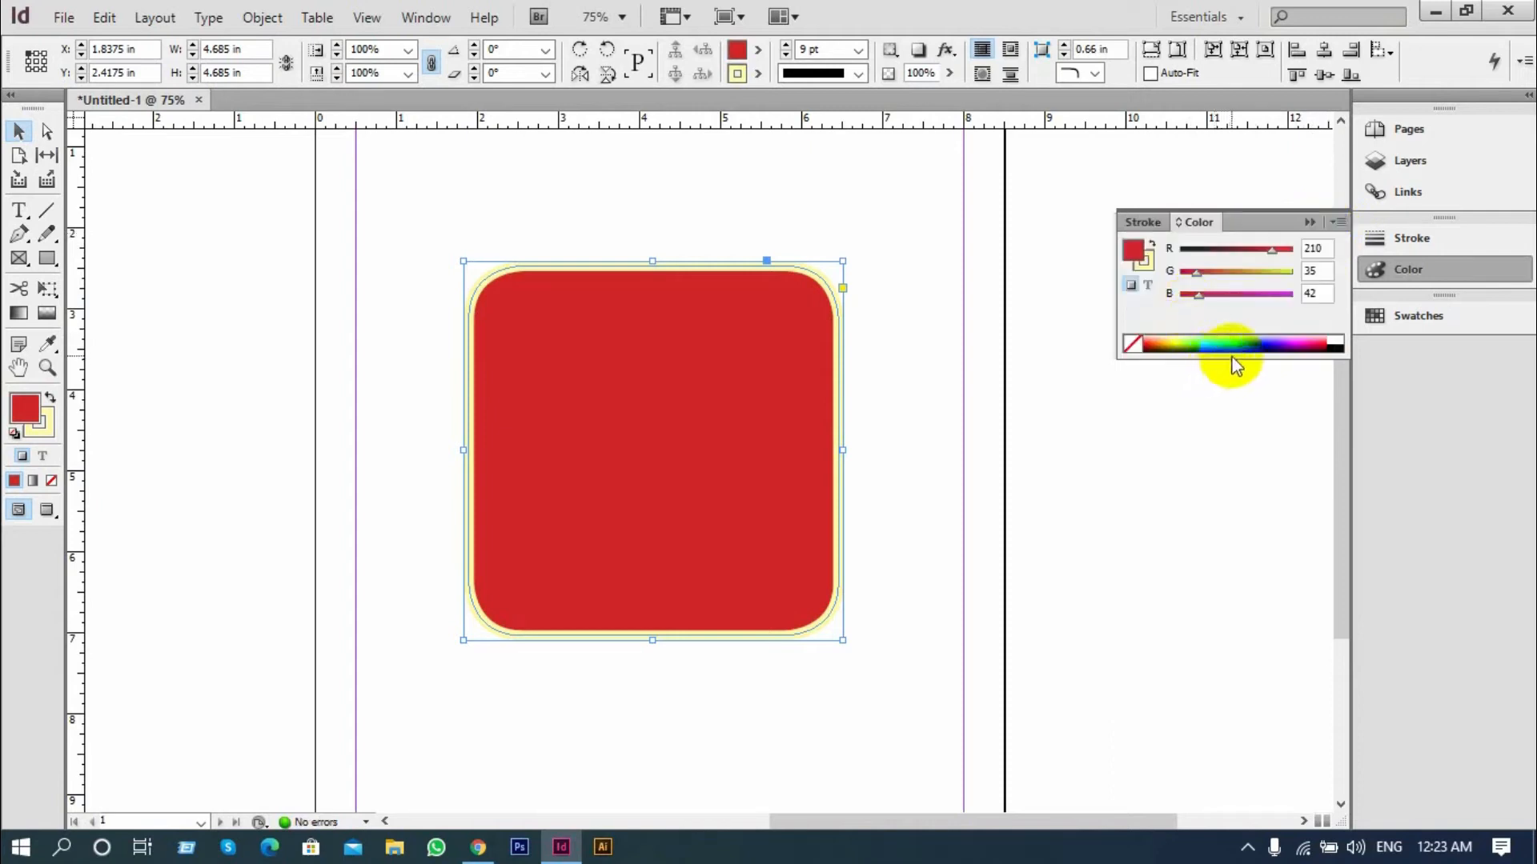
left_click_drag(1193, 346, 1276, 343)
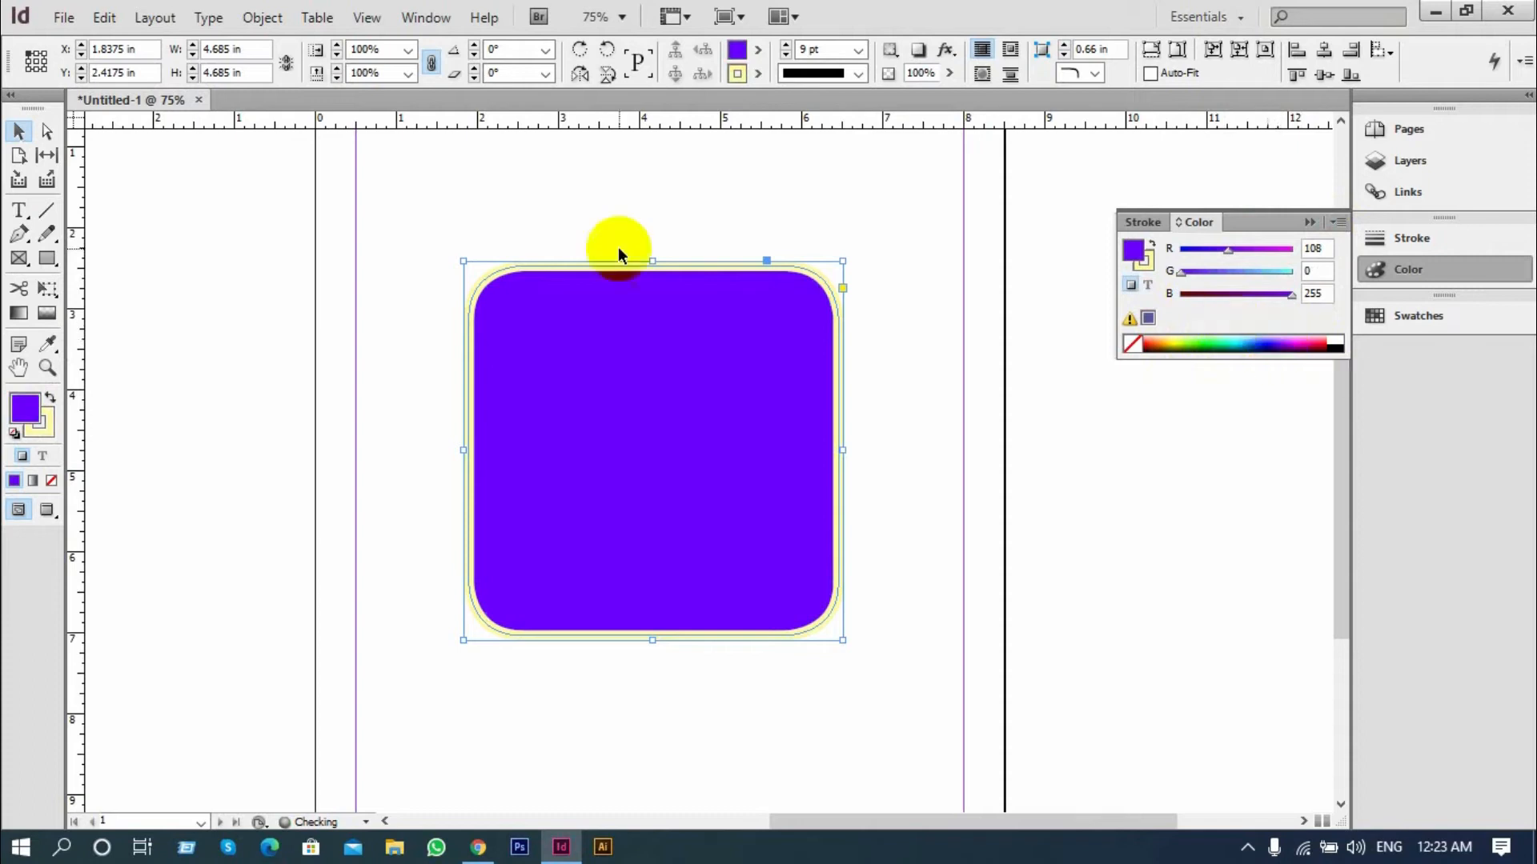
Make the stroke active, switch its colour to RGB mode and pick dark blue R=0 G=24 B=159
left_click(48, 436)
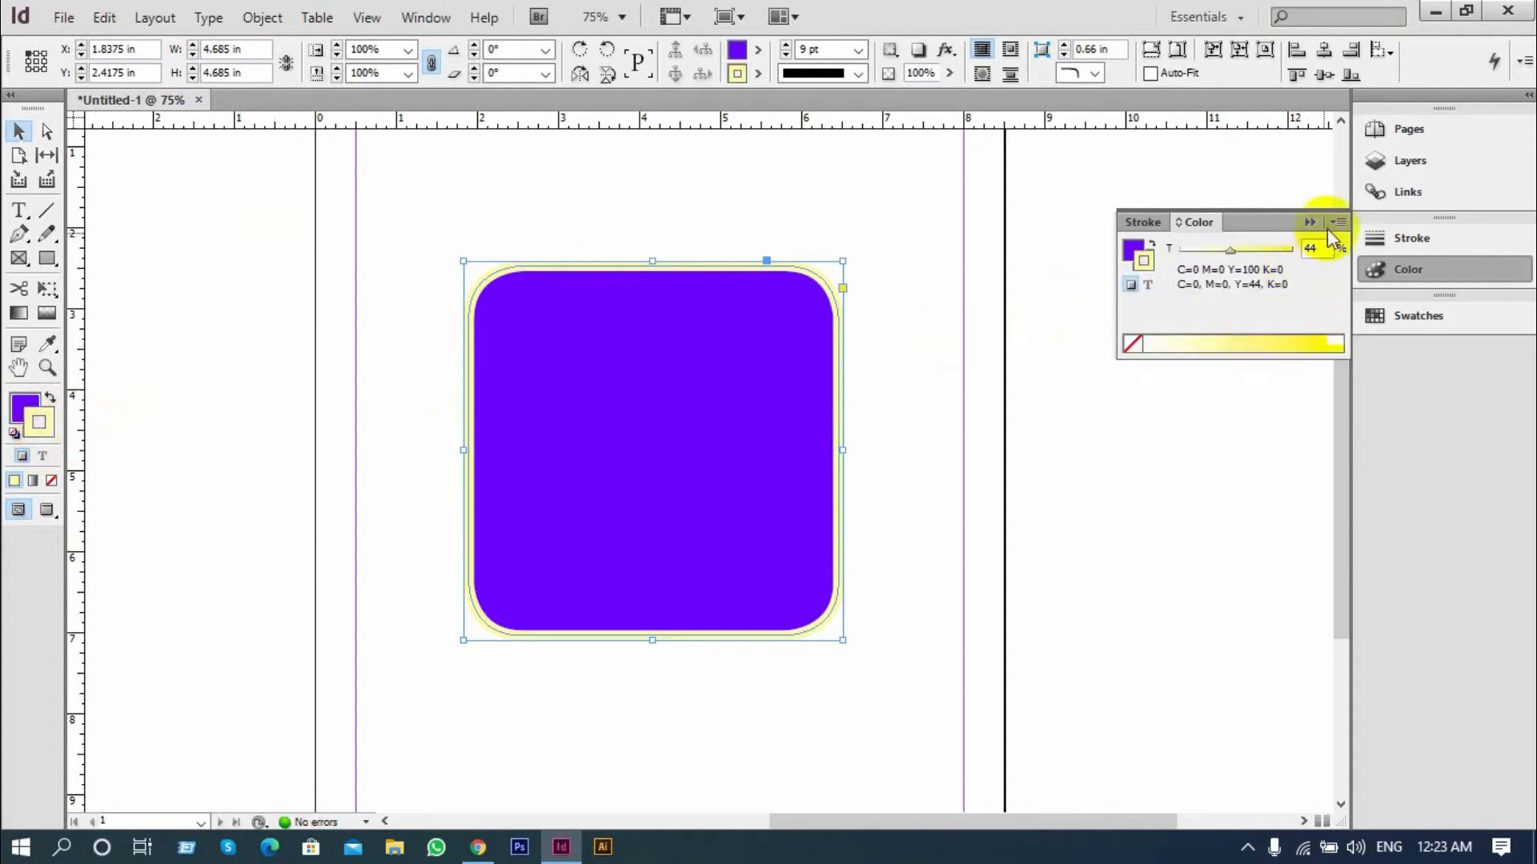
left_click(1336, 222)
left_click(1200, 311)
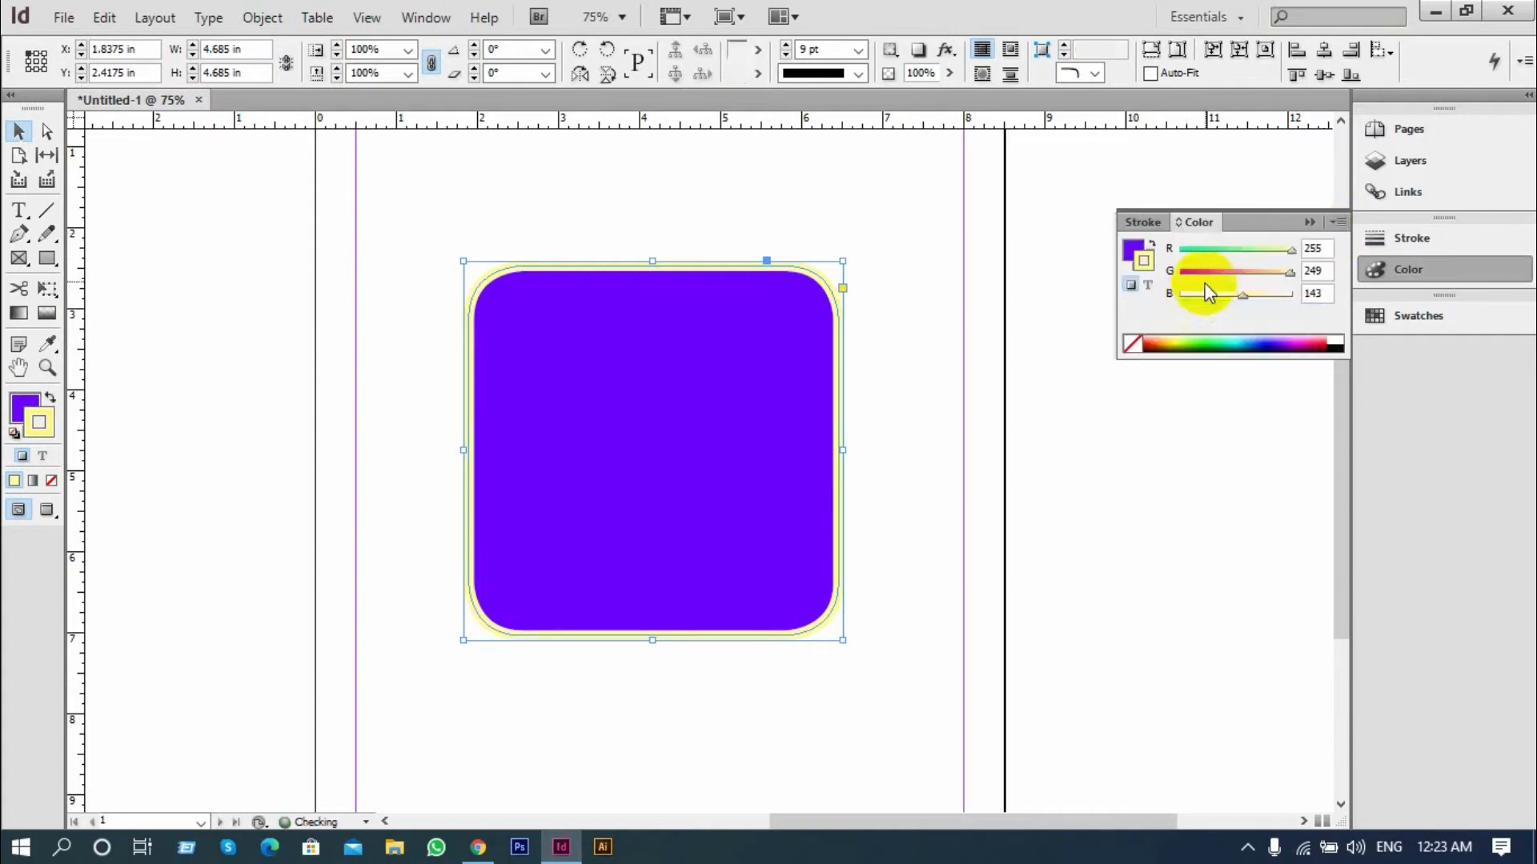
mouse_move(1222, 331)
left_mouse_down()
mouse_move(1335, 336)
mouse_move(1192, 336)
mouse_move(1276, 336)
left_mouse_up()
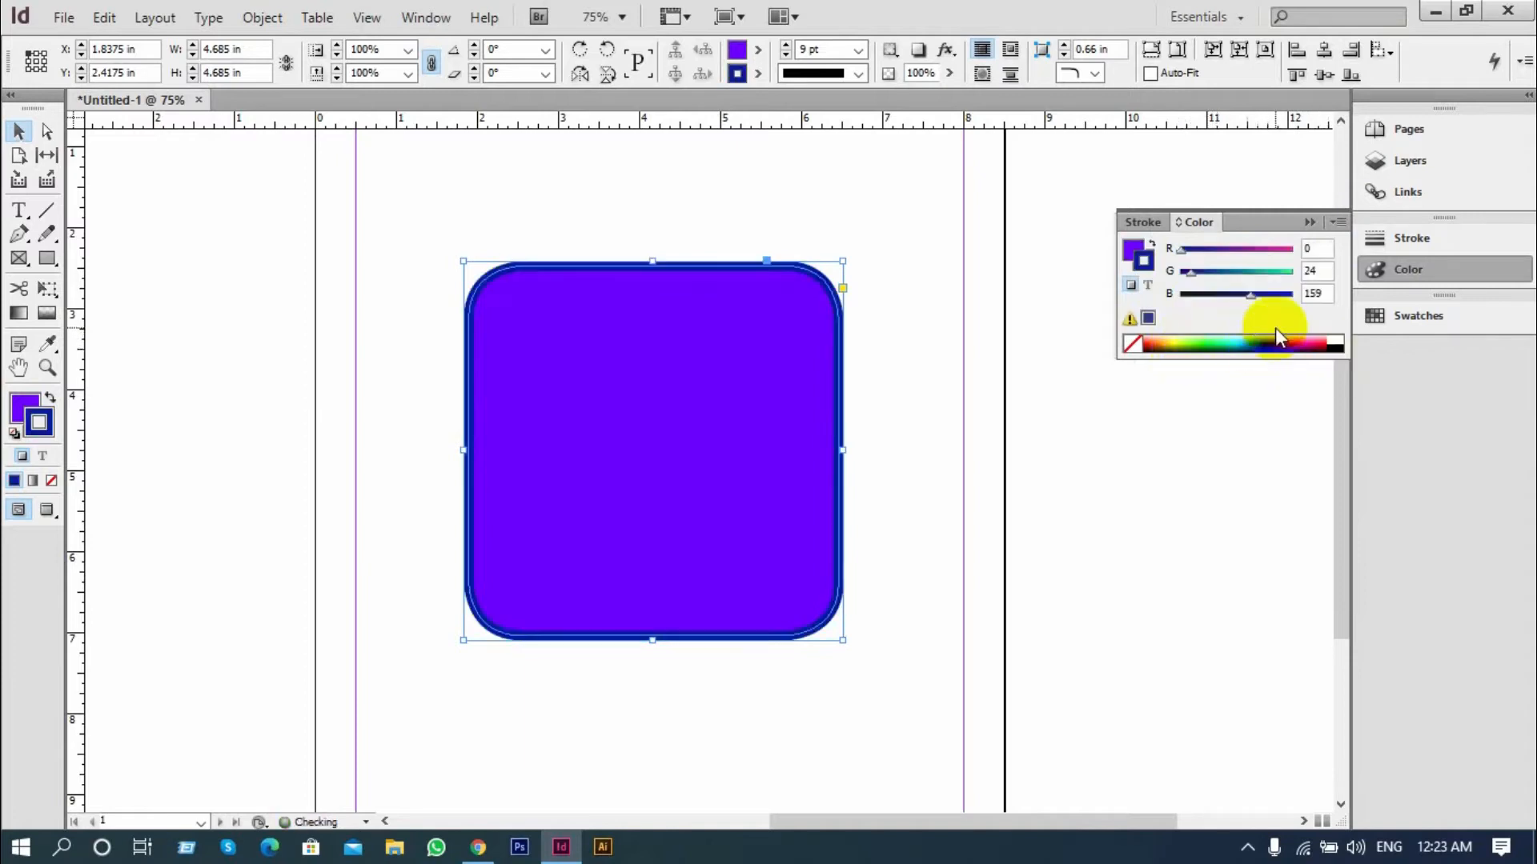
left_click(1306, 222)
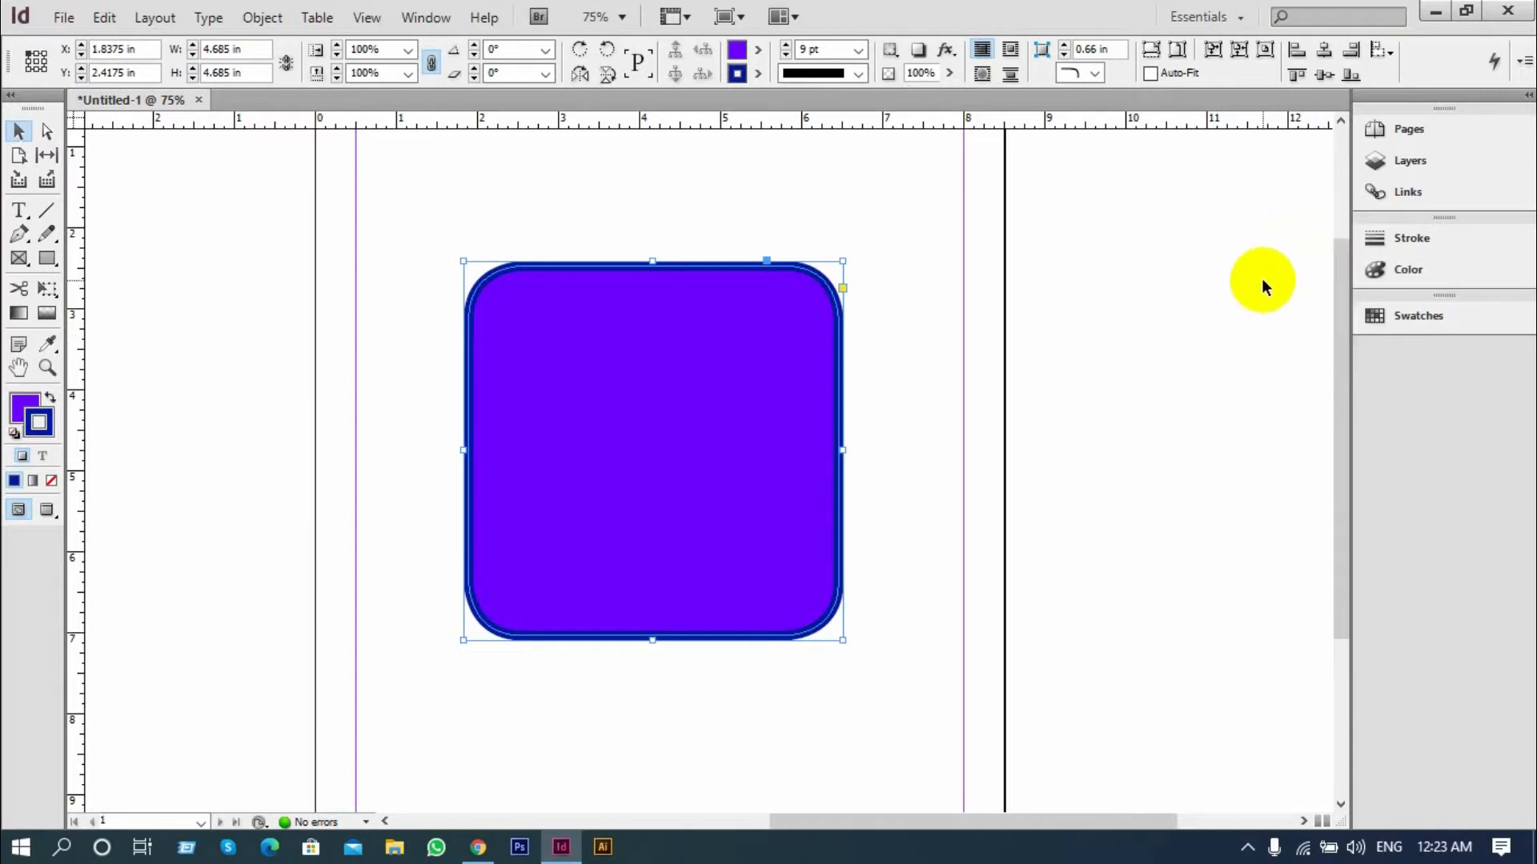
Try cyan, magenta, yellow, green and blue swatches as the square's fill, and finish with red C=15 M=100 Y=100 K=0
left_click(1378, 317)
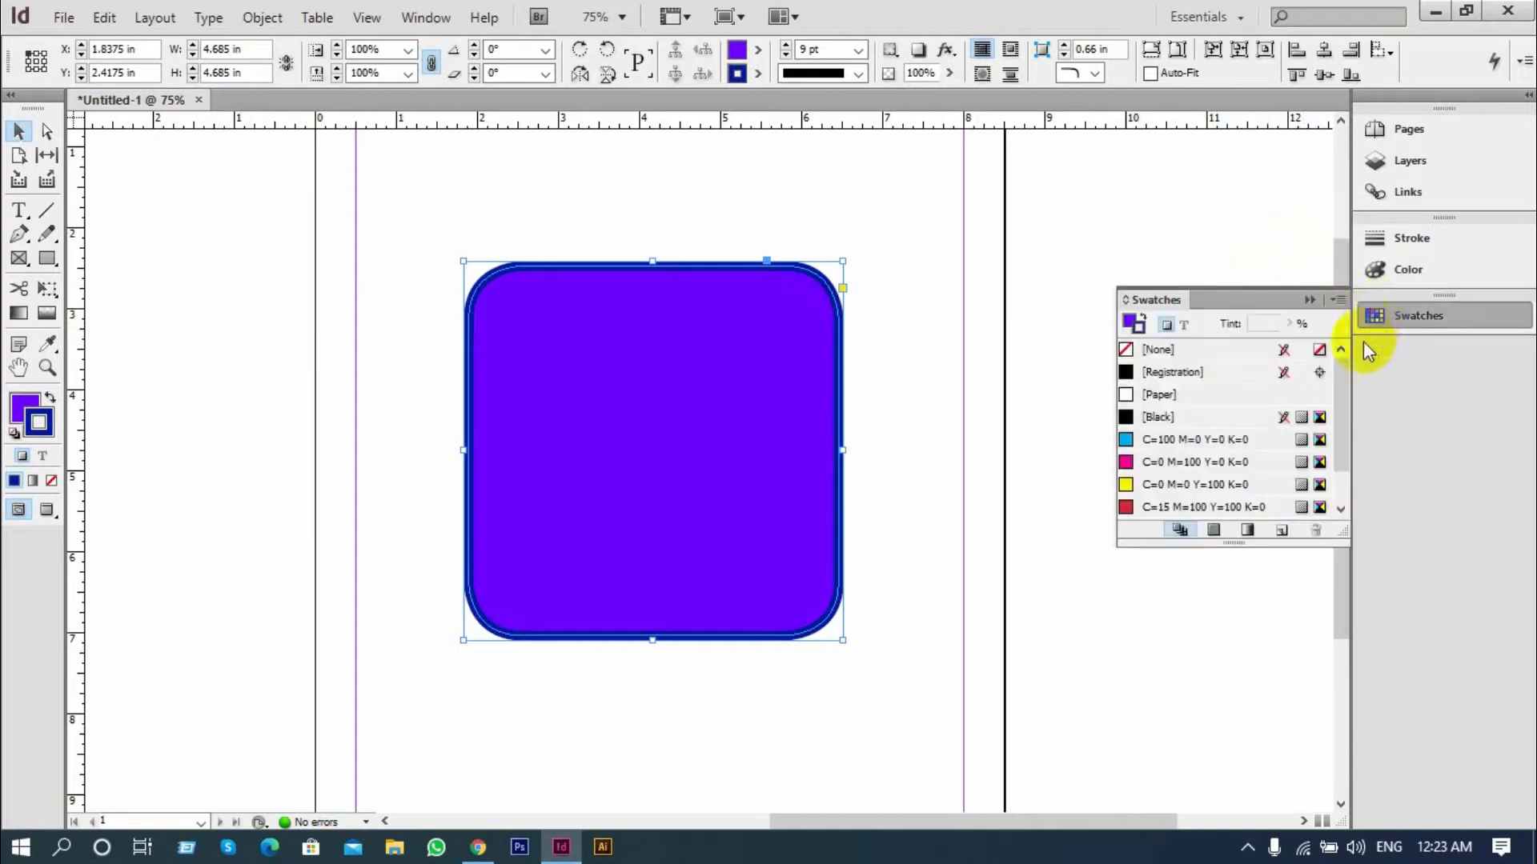
left_click(648, 468)
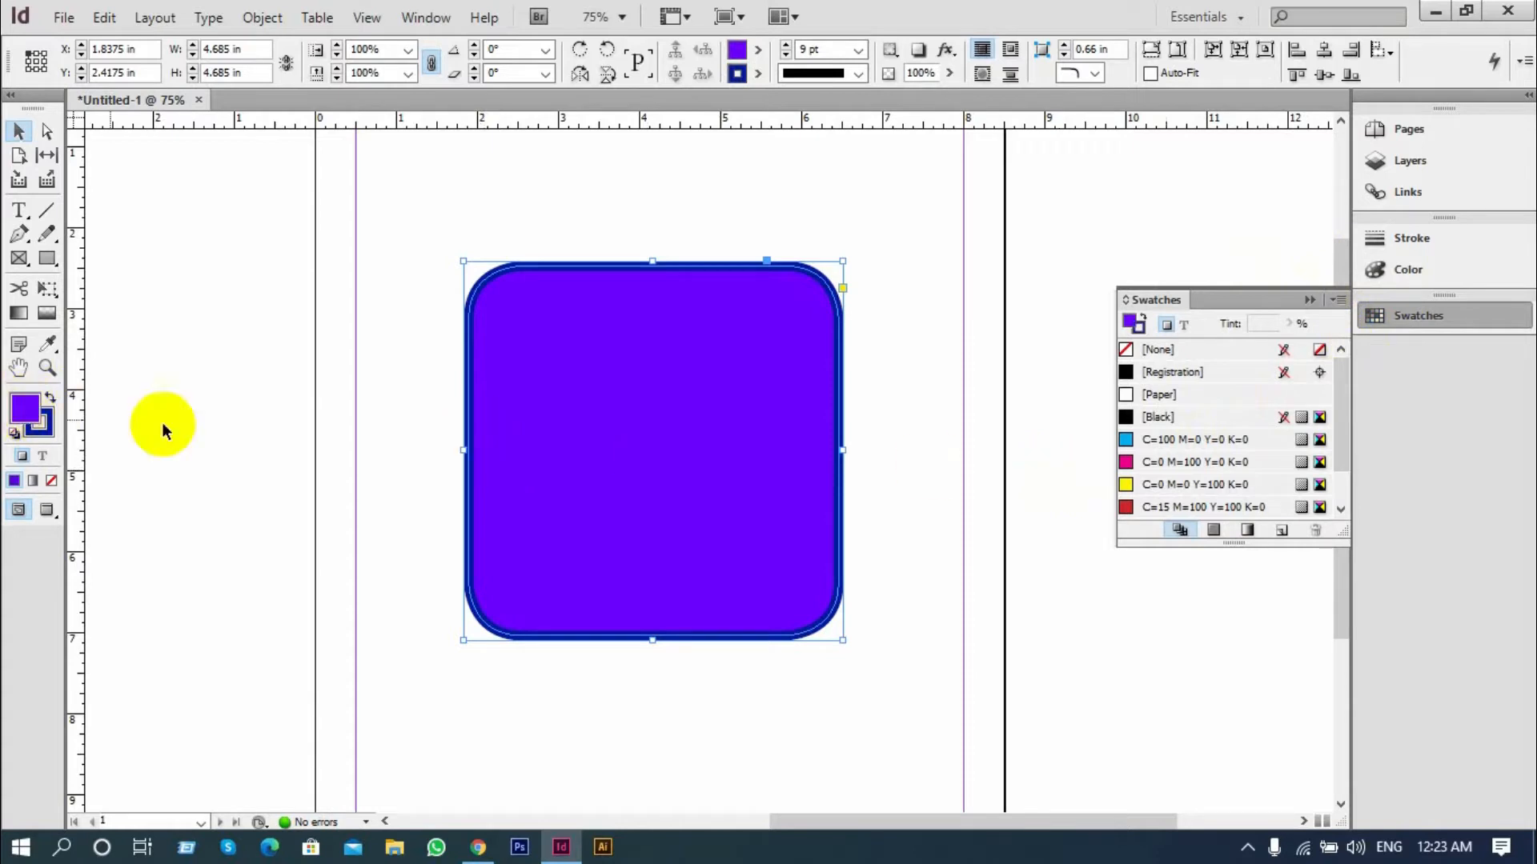
left_click(1130, 440)
left_click(1134, 461)
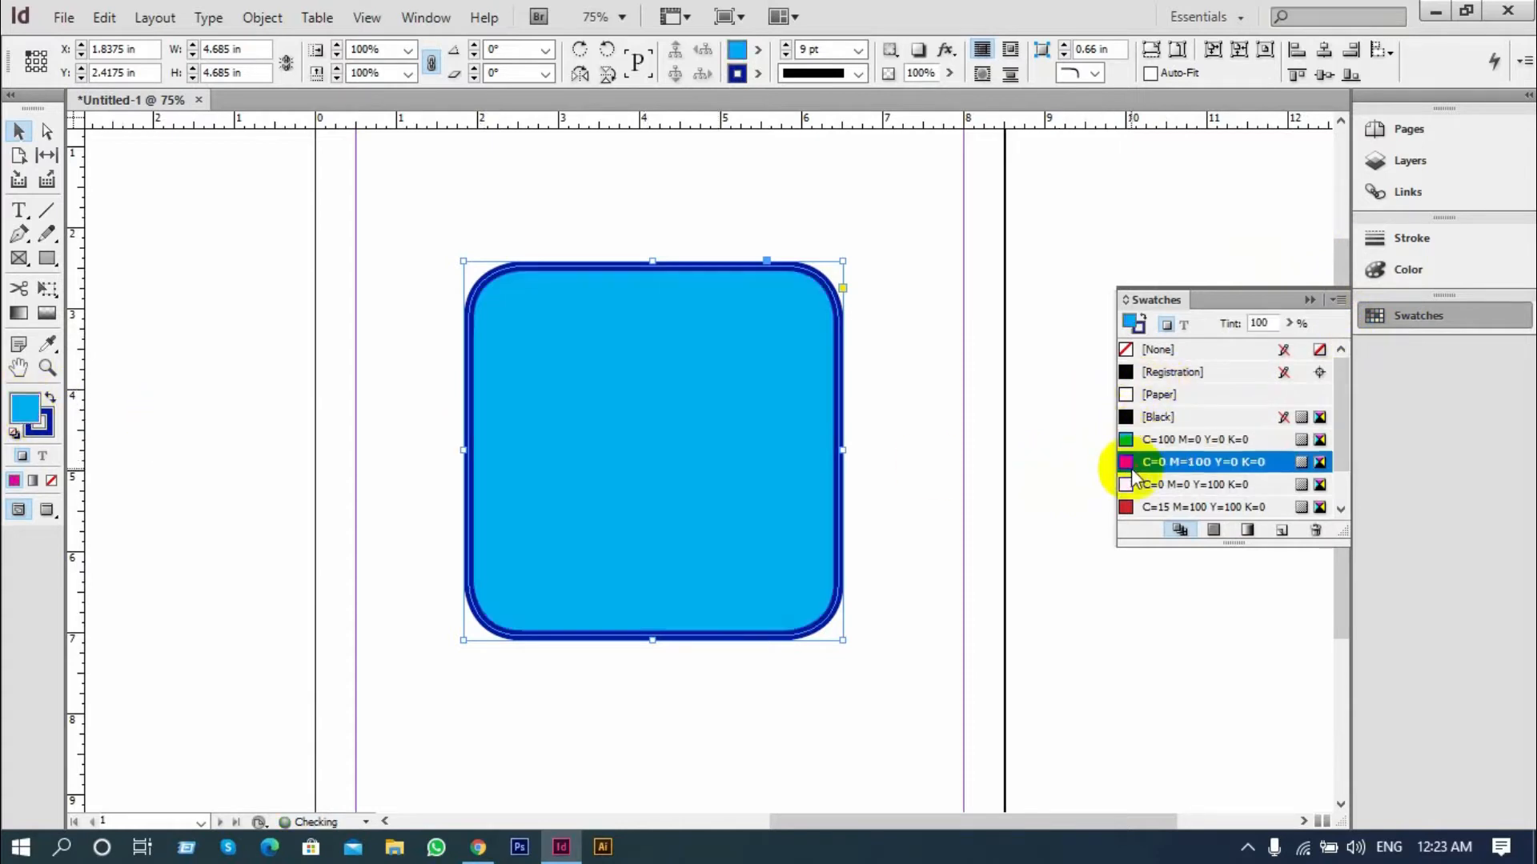
left_click(1141, 484)
left_click(1142, 484)
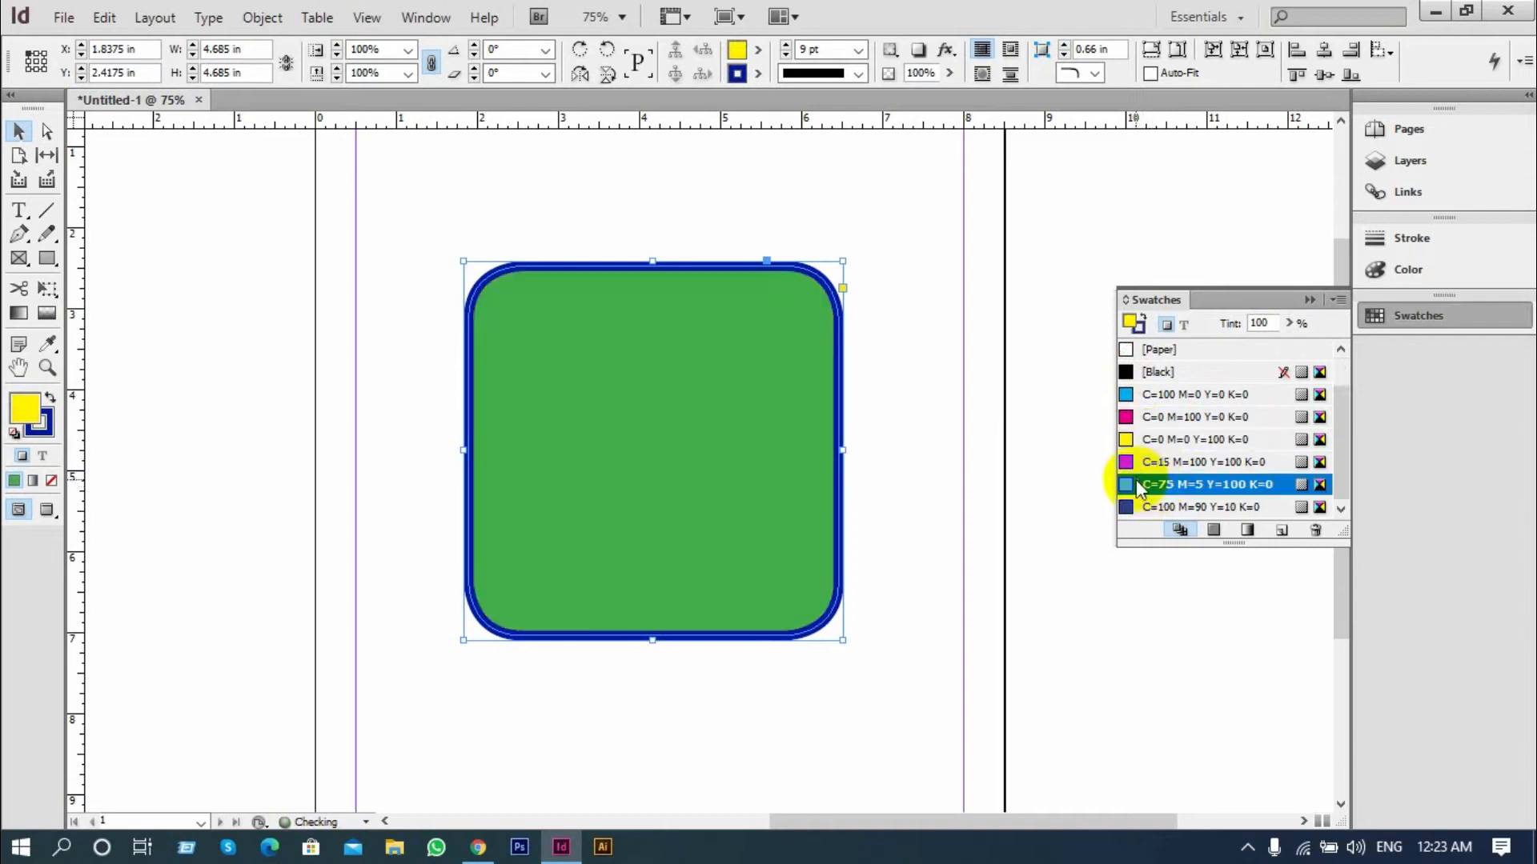
left_click(1145, 506)
left_click(1153, 464)
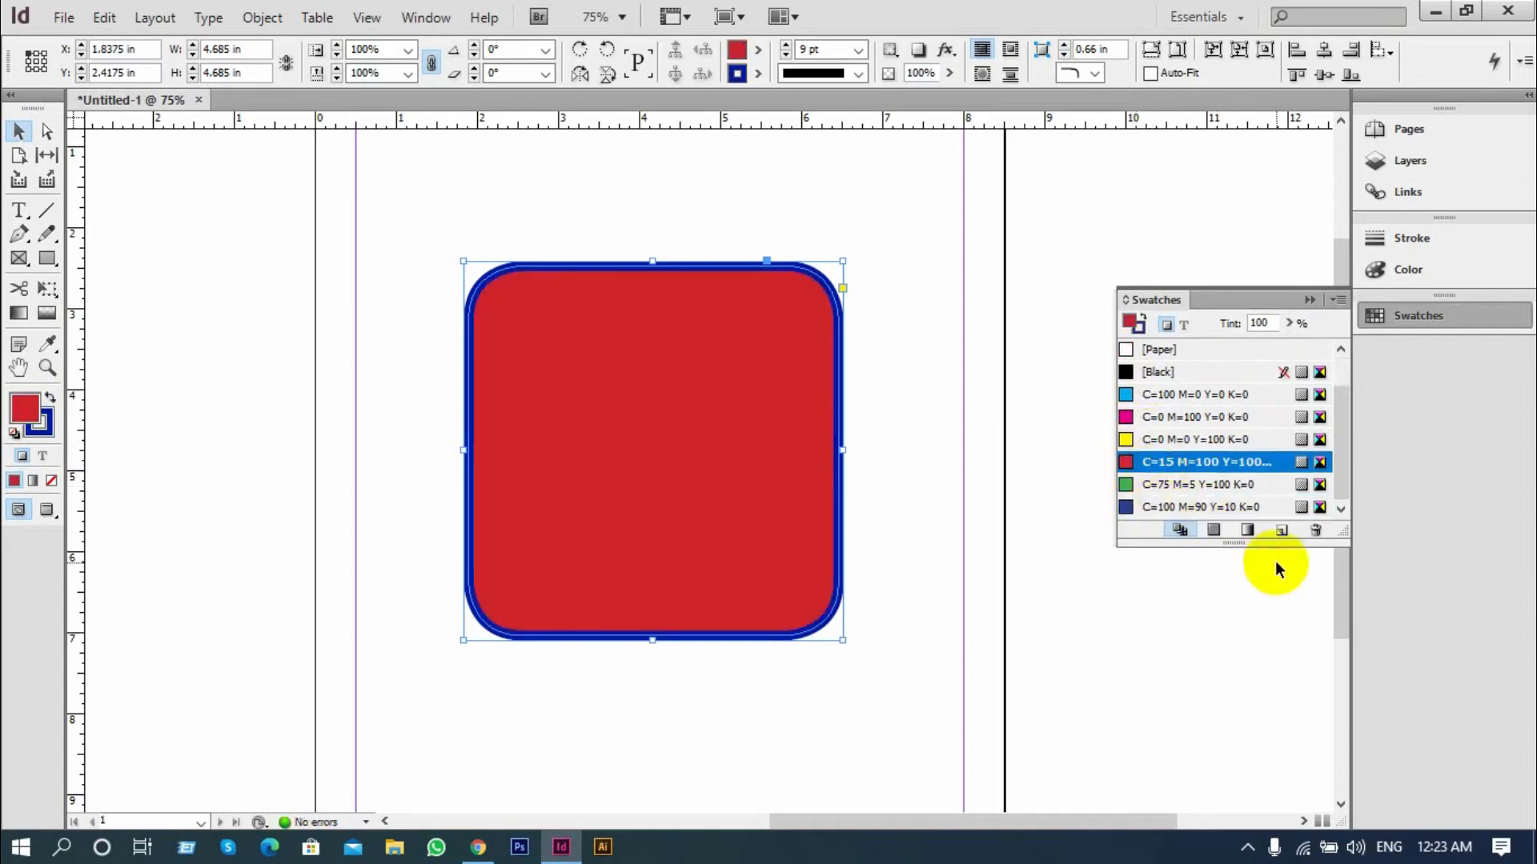
Enlarge the swatch list to show every swatch and fill the square with magenta C=0 M=100 Y=0 K=0
left_click_drag(1234, 542, 1240, 618)
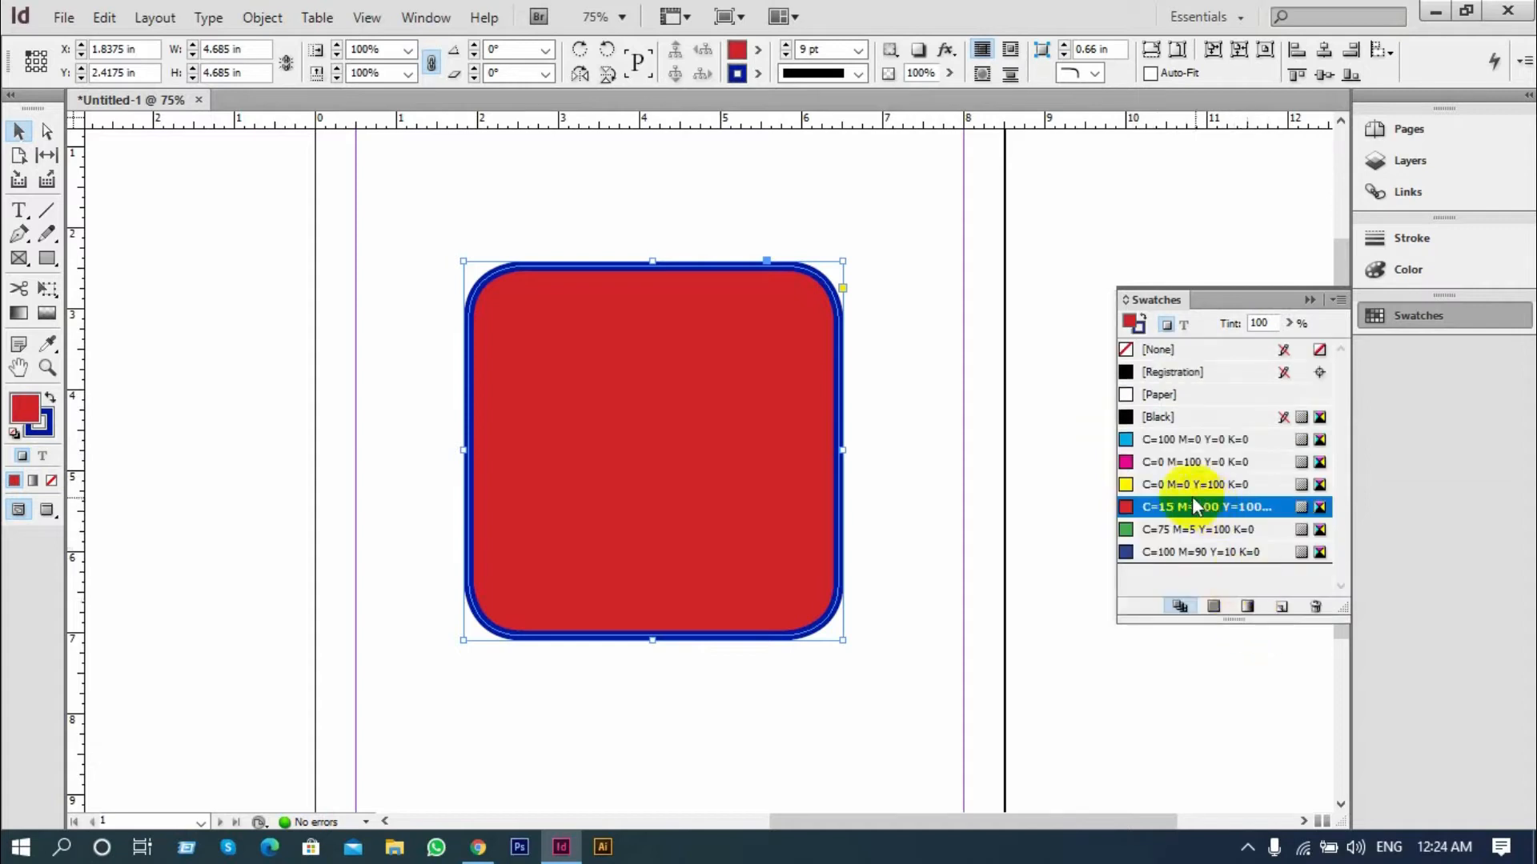
left_click(1151, 439)
left_click(1146, 463)
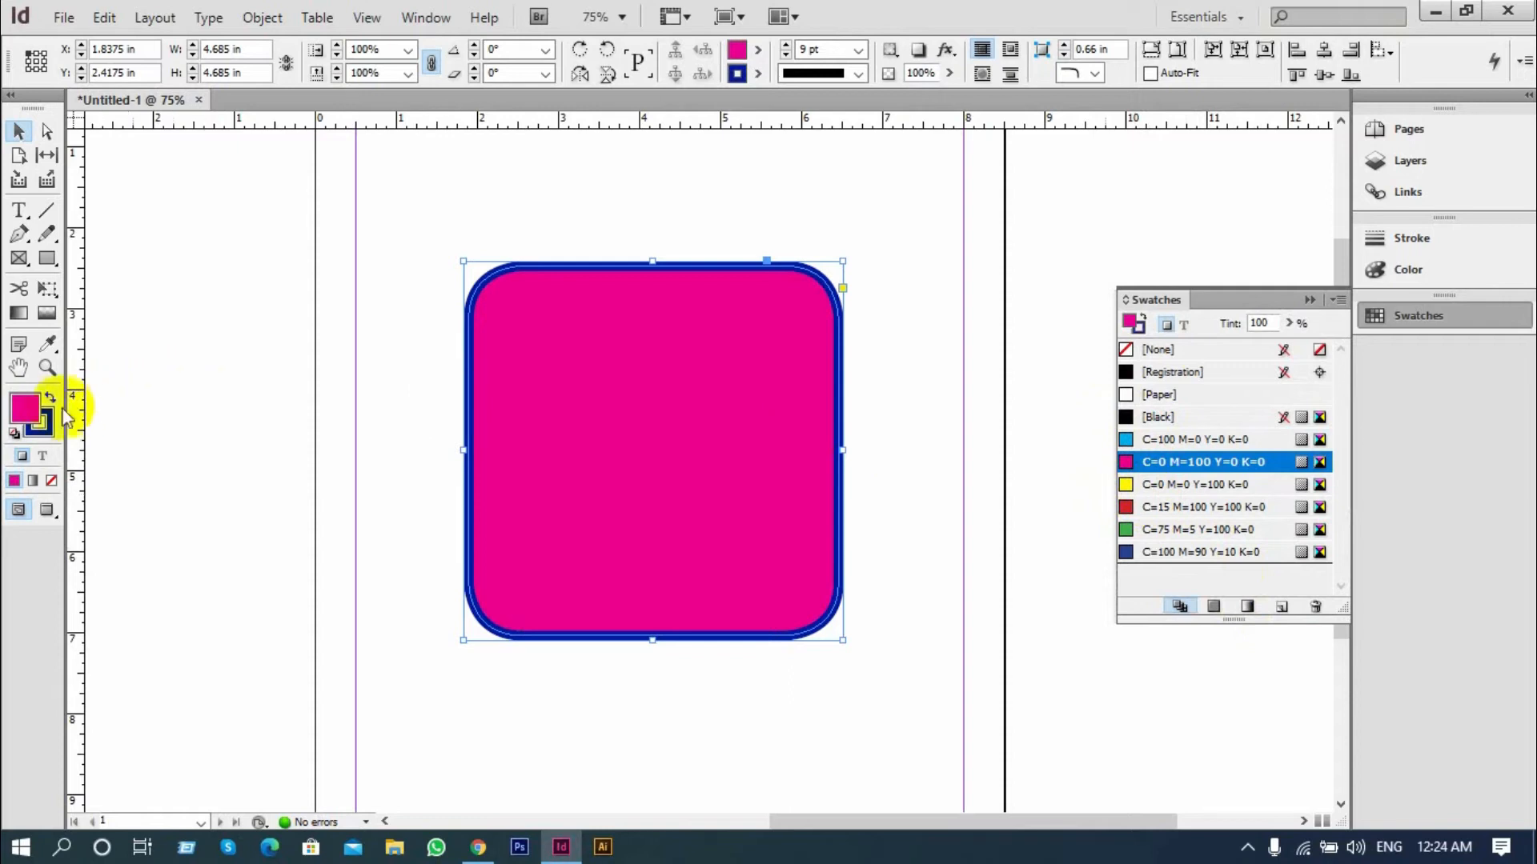
Choose an orange fill in the Color Picker and save it as the new swatch C=7 M=34 Y=100 K=0
double_click(31, 415)
left_click(590, 336)
left_click(480, 384)
left_click(954, 274)
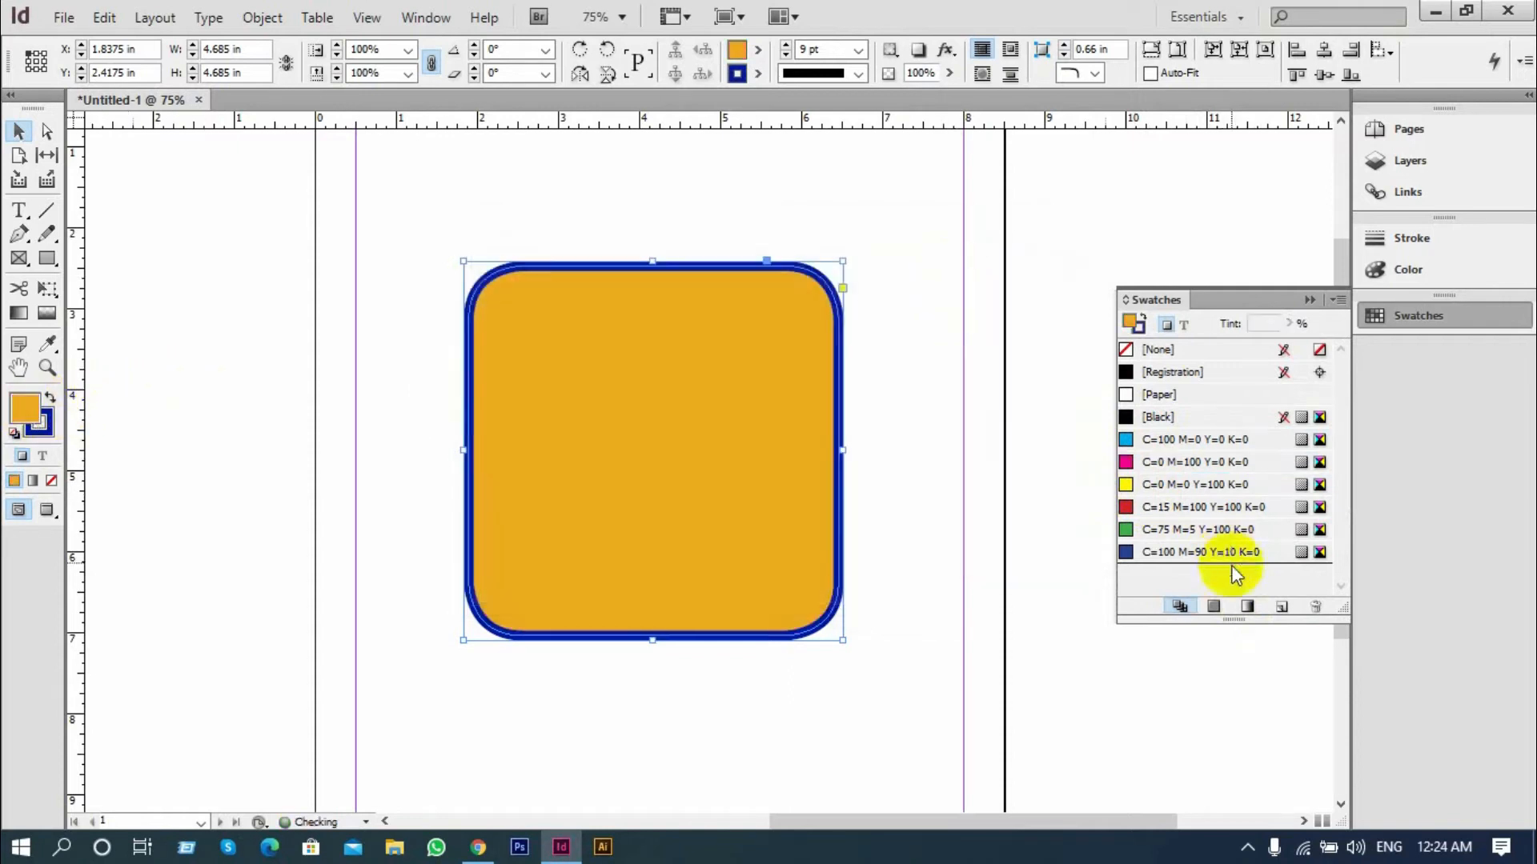
left_click(1283, 607)
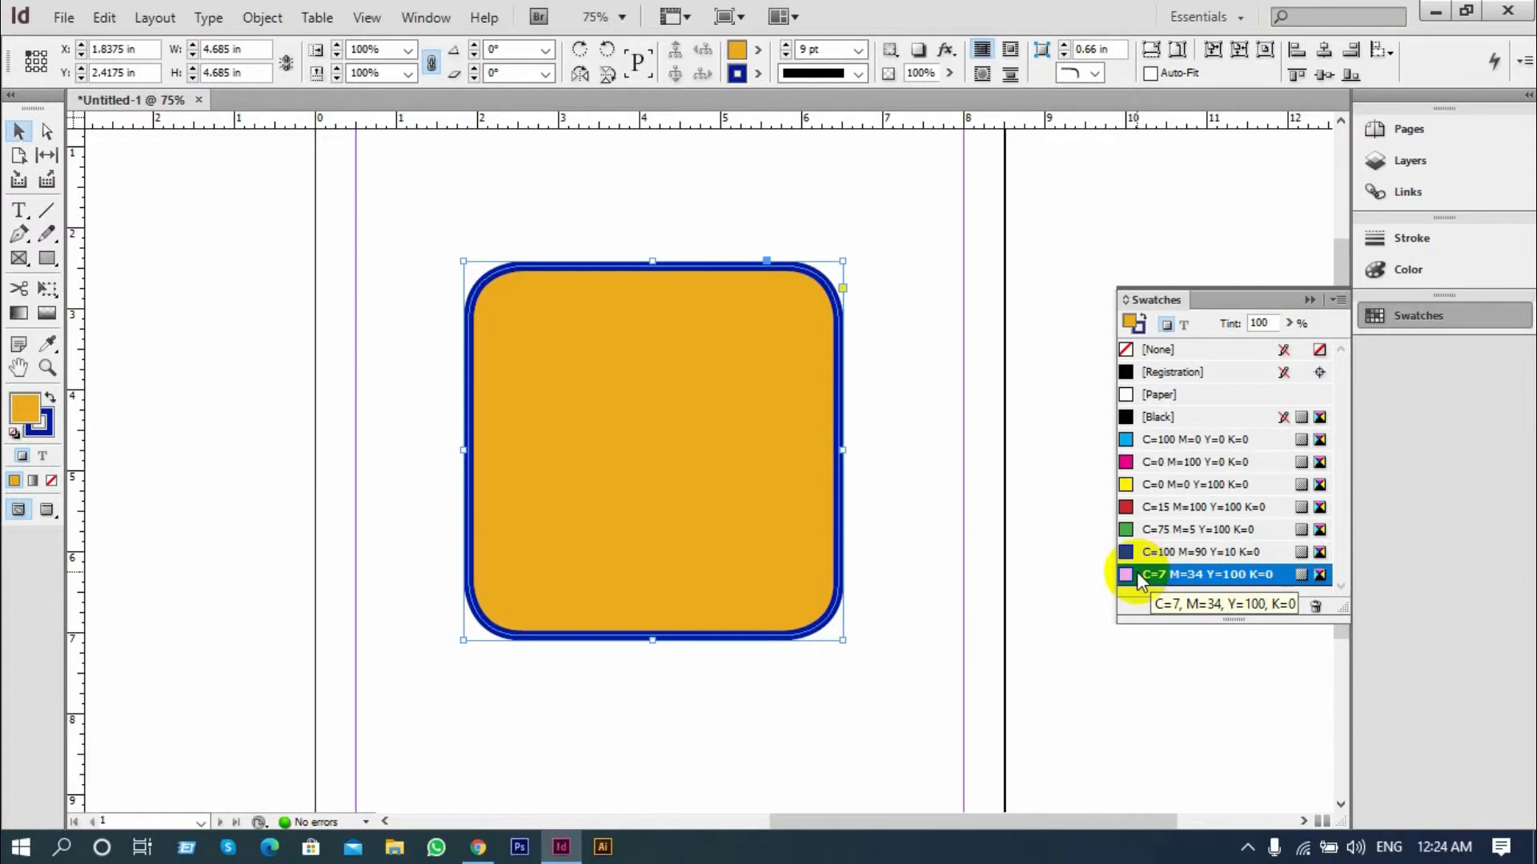
Delete the orange rounded square from the page and collapse the swatch list
left_click(871, 320)
left_click(1165, 417)
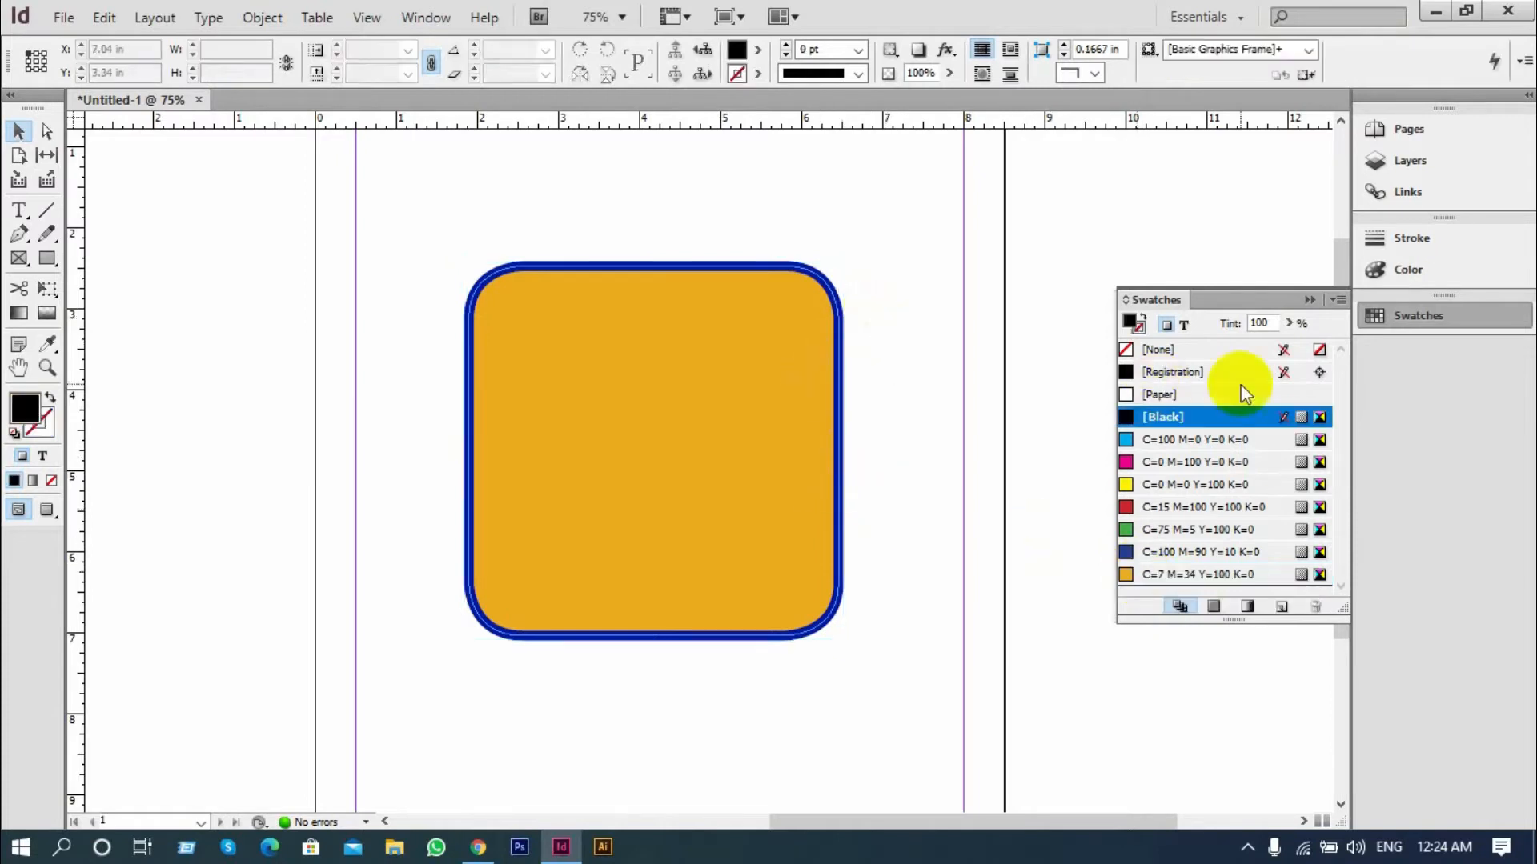
left_click_drag(928, 237, 613, 561)
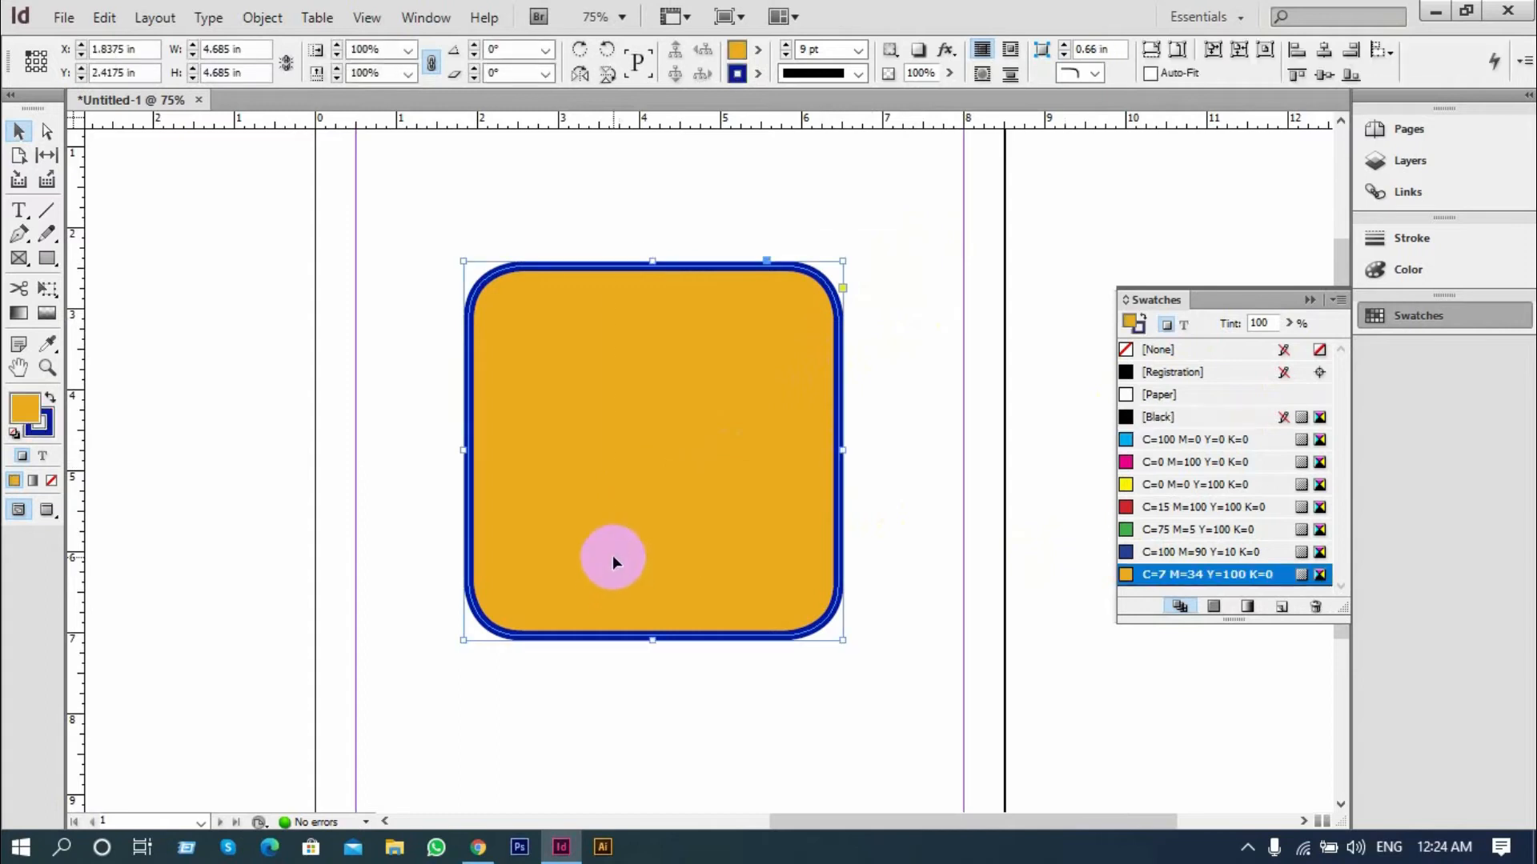
key("Delete")
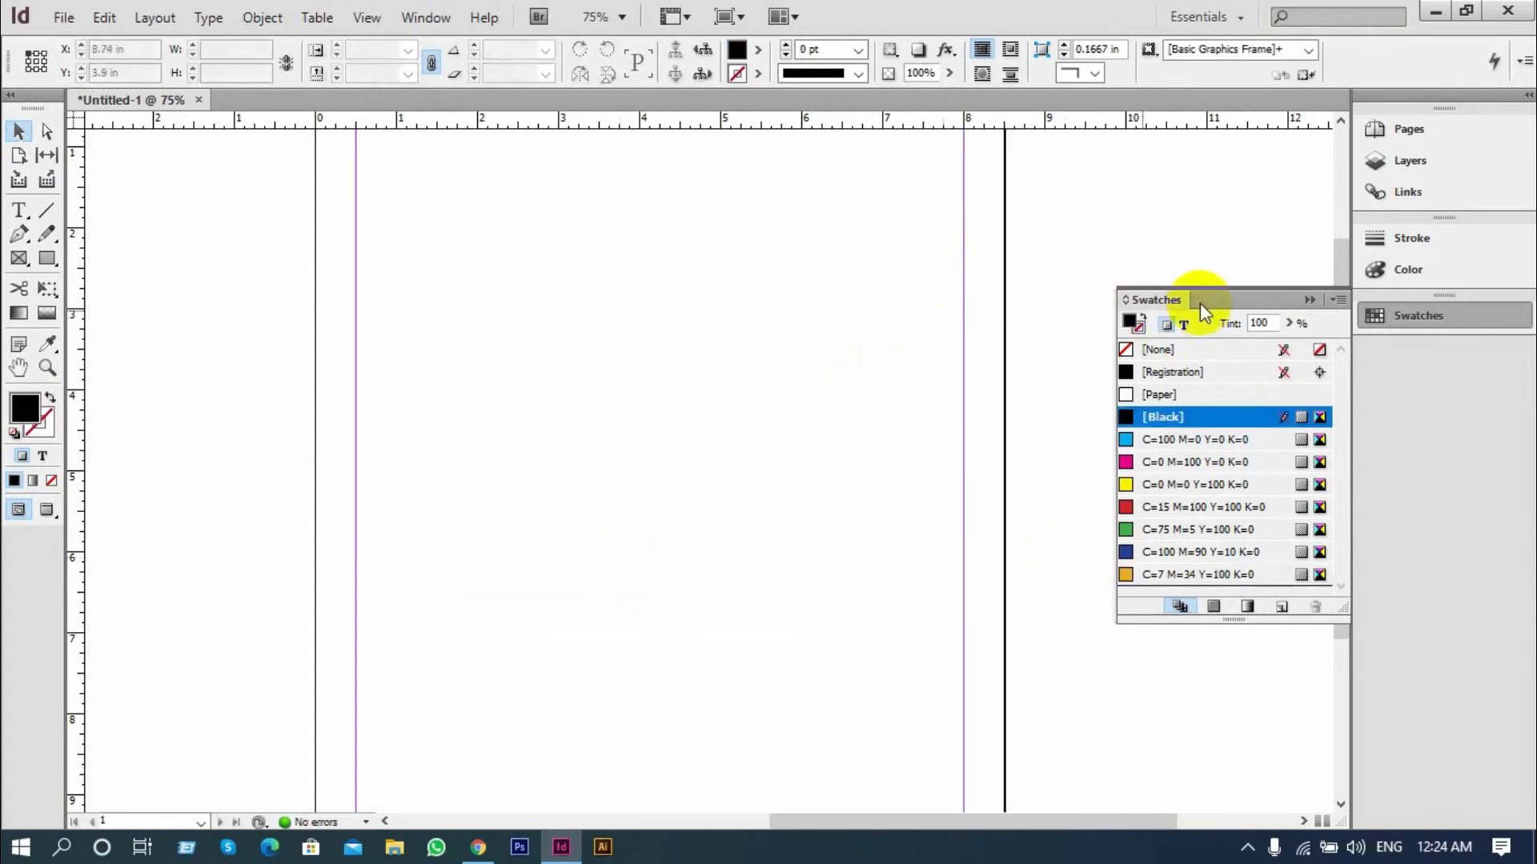
left_click(1303, 298)
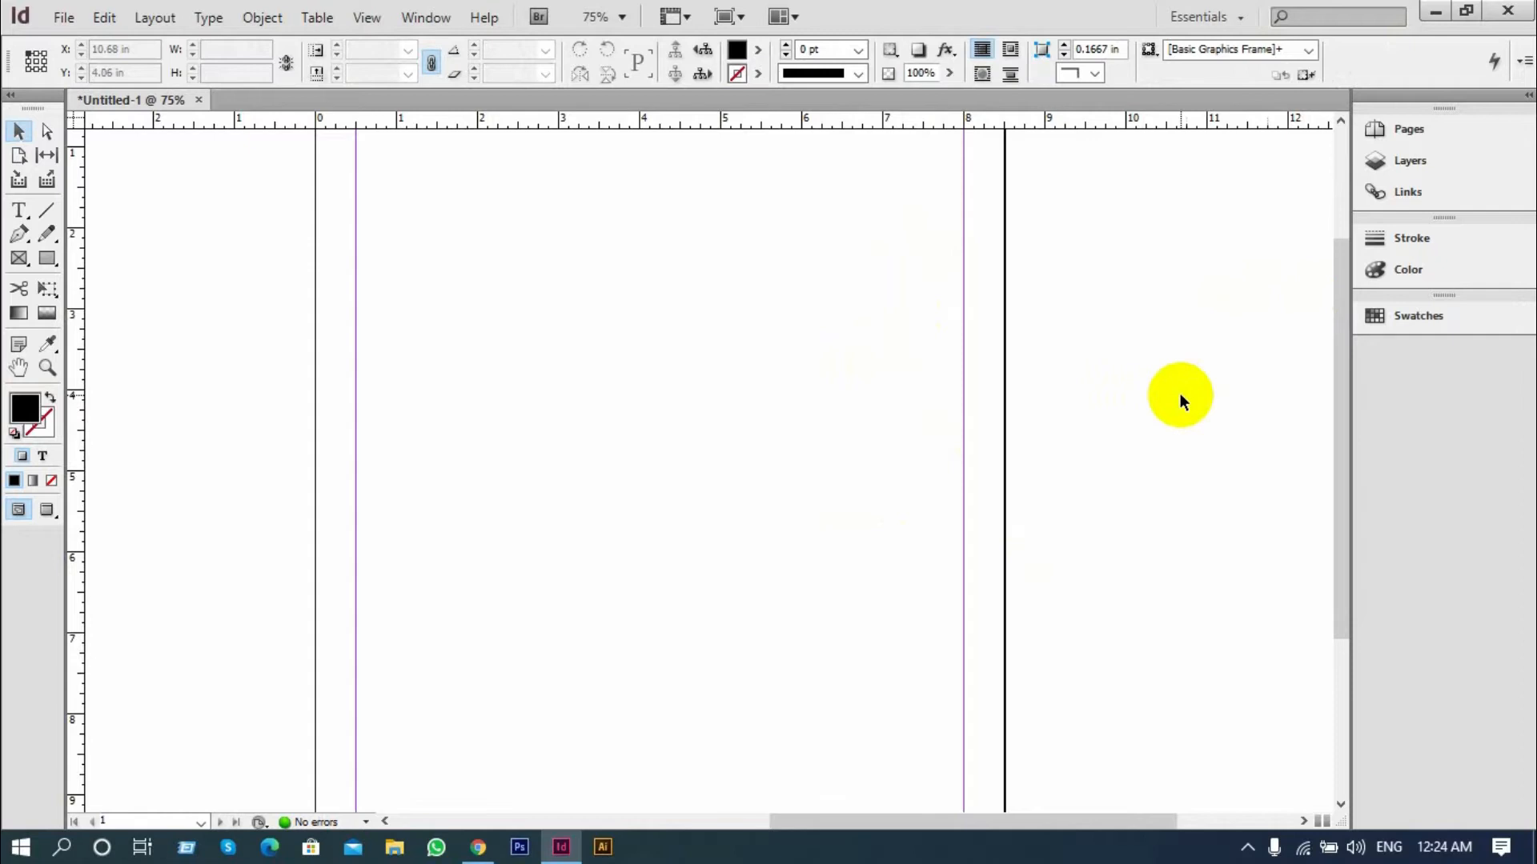
Draw a black circle about 3.8 in in diameter near the middle of the page with the Ellipse tool
left_click(46, 264)
left_click(88, 281)
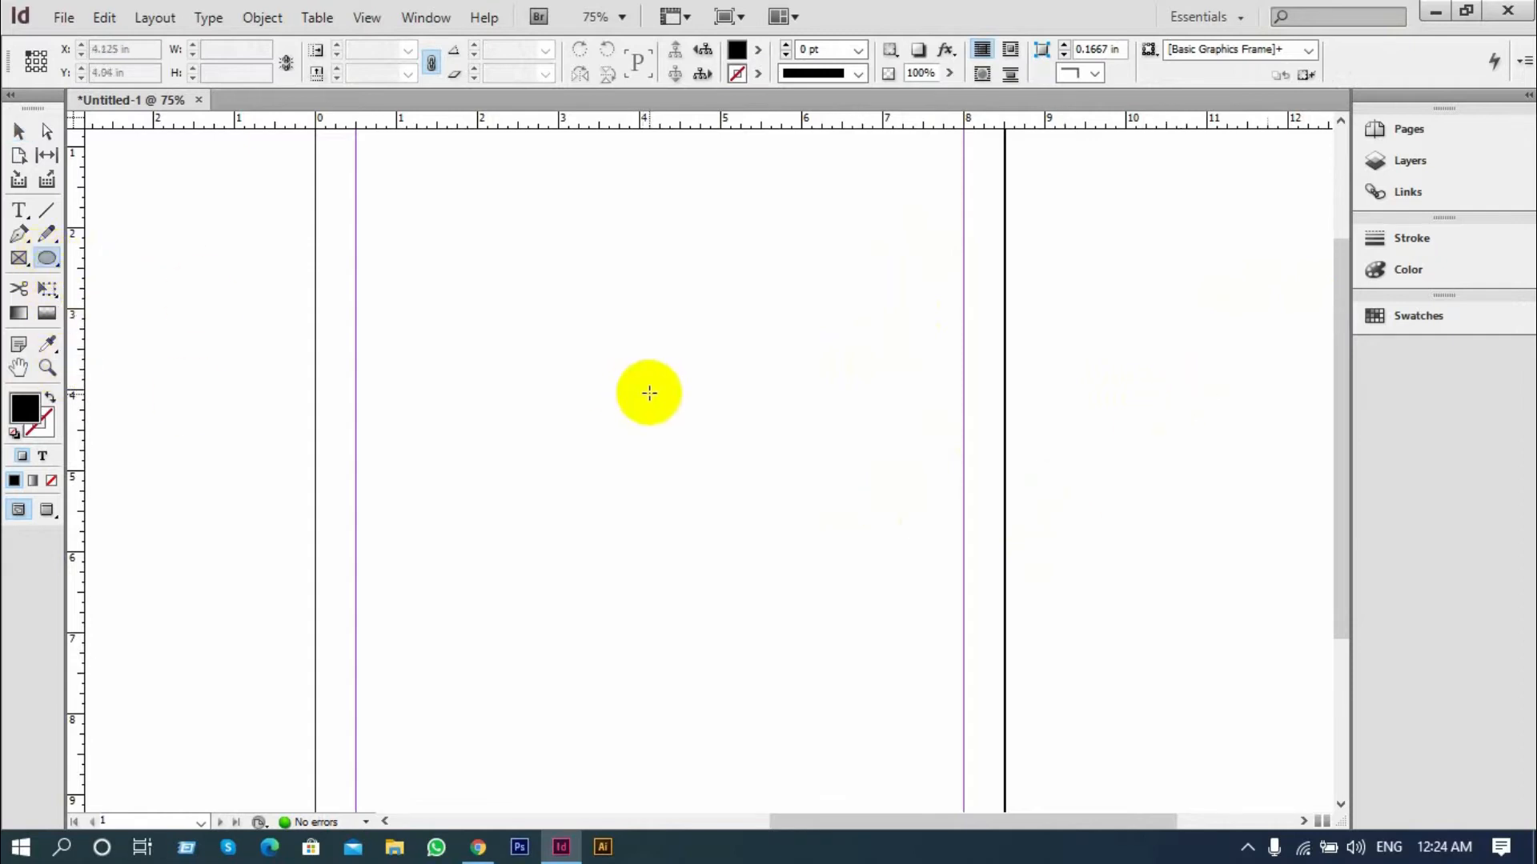
left_click_drag(545, 305, 920, 601)
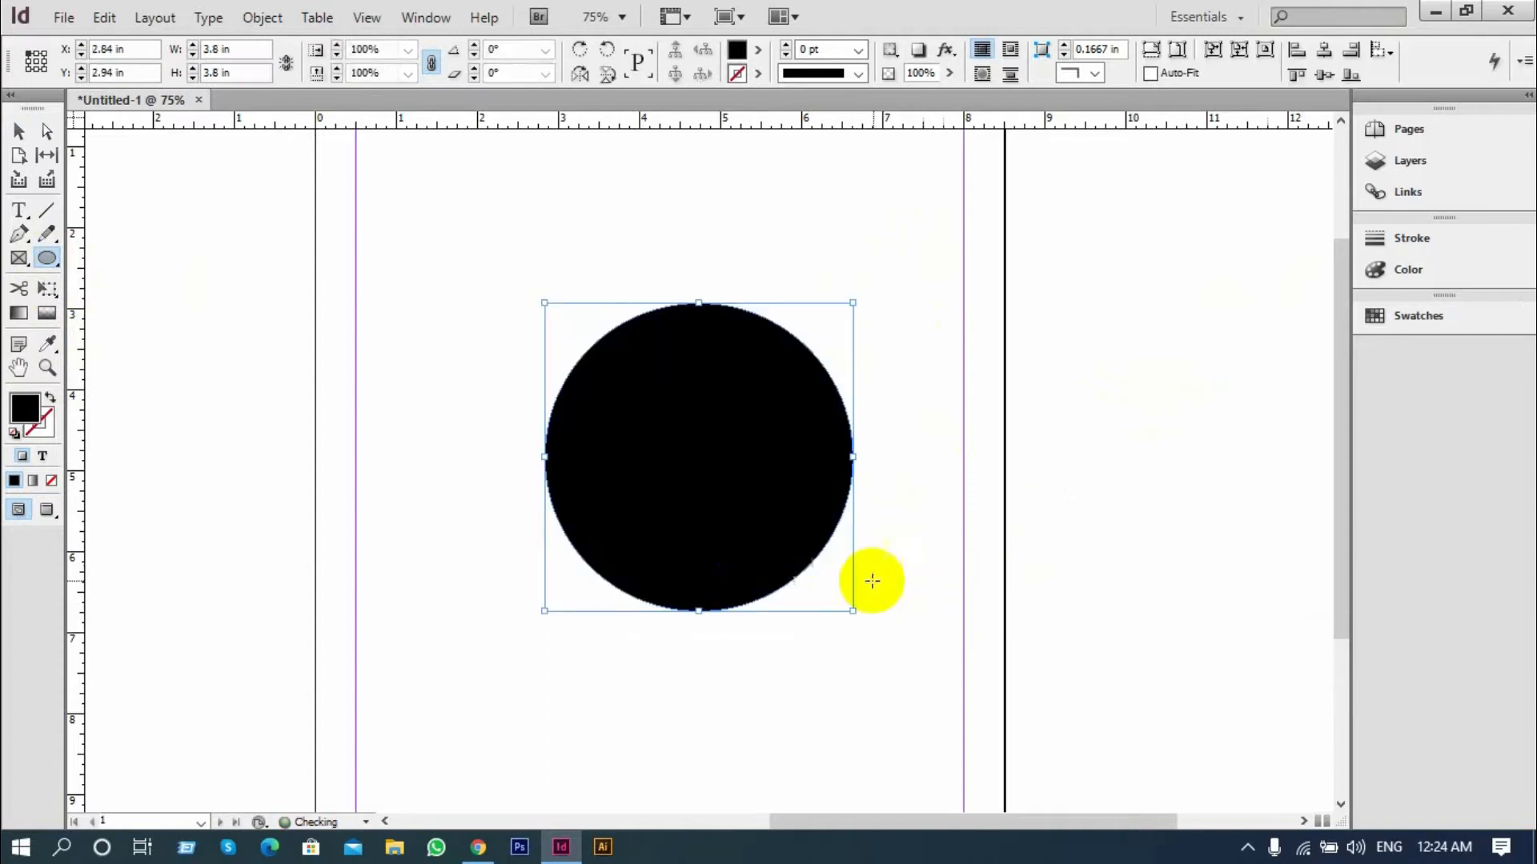
Apply a white-to-black gradient to the circle with the Gradient Swatch tool and try several directions, ending with one running steeply toward the upper edge
left_click(16, 319)
left_click(704, 401)
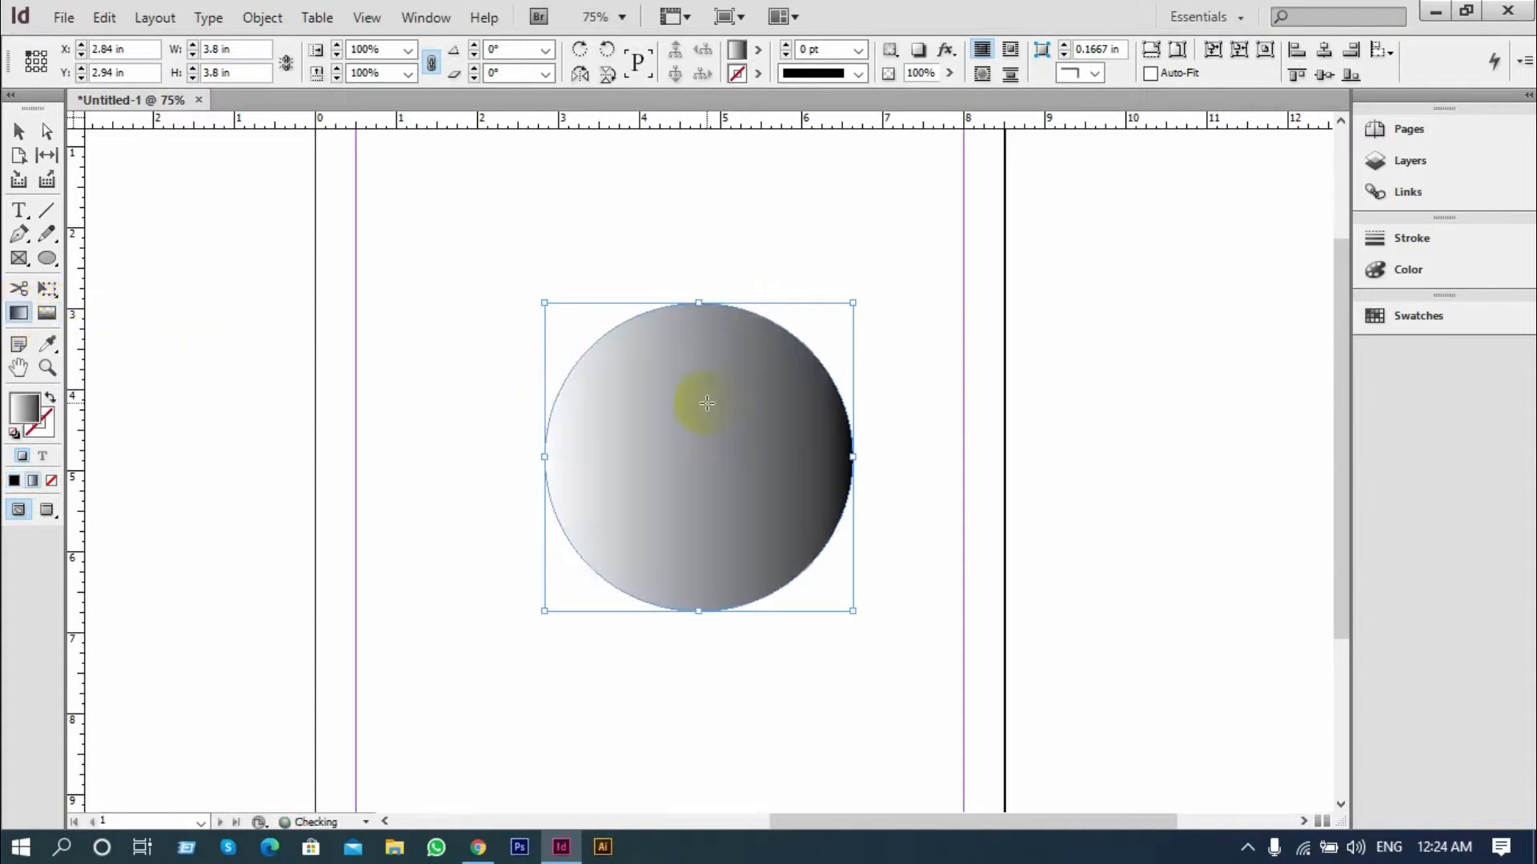
left_click_drag(501, 347, 771, 470)
left_click_drag(529, 298, 944, 593)
left_click_drag(806, 484, 867, 319)
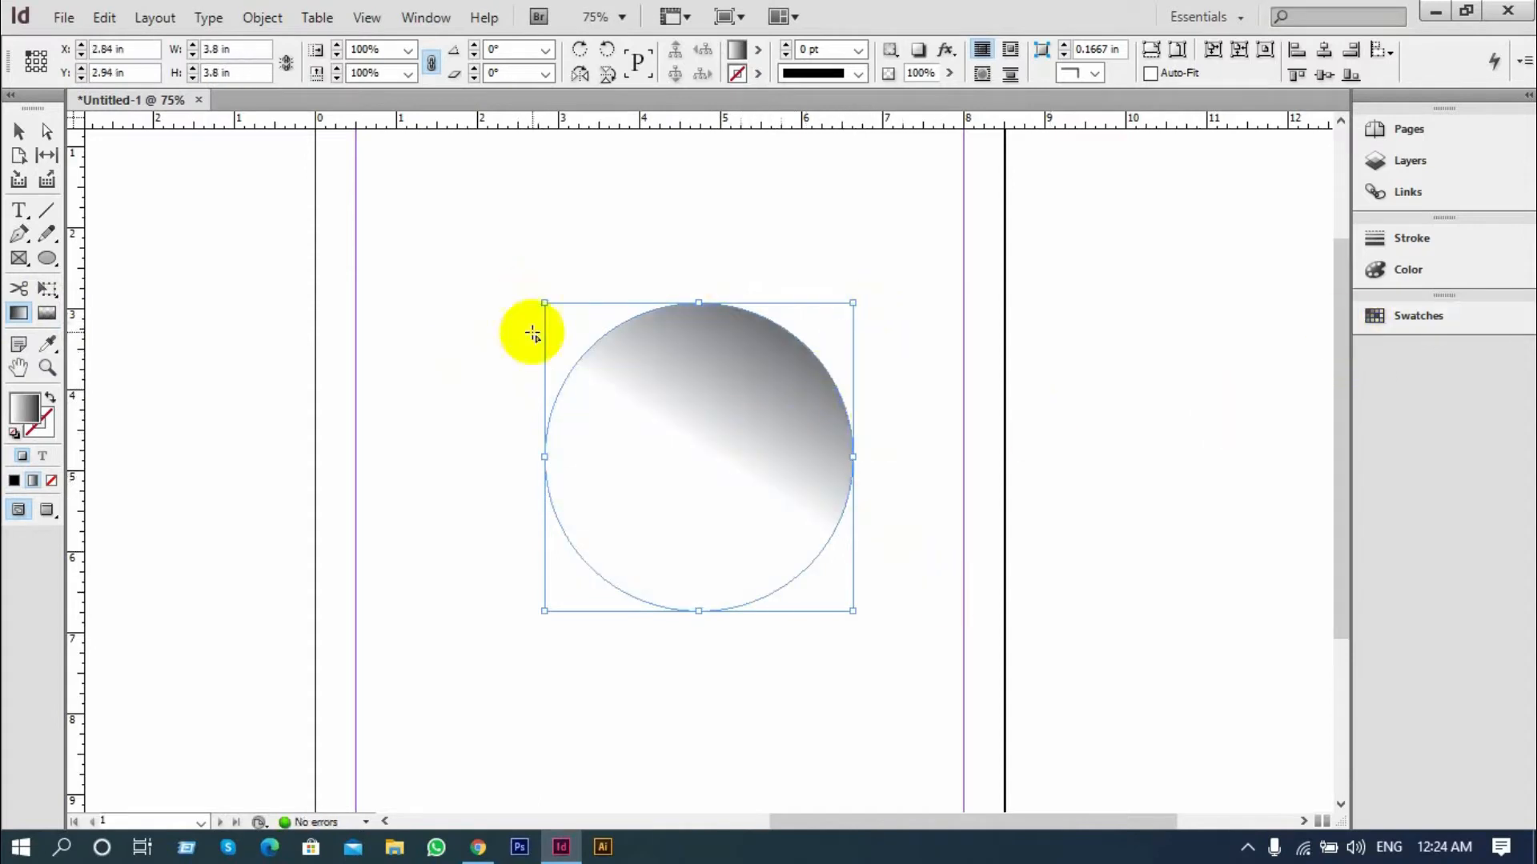
Return the circle to a solid magenta fill and apply a white-to-black linear gradient from the gradient ramp
key("comma")
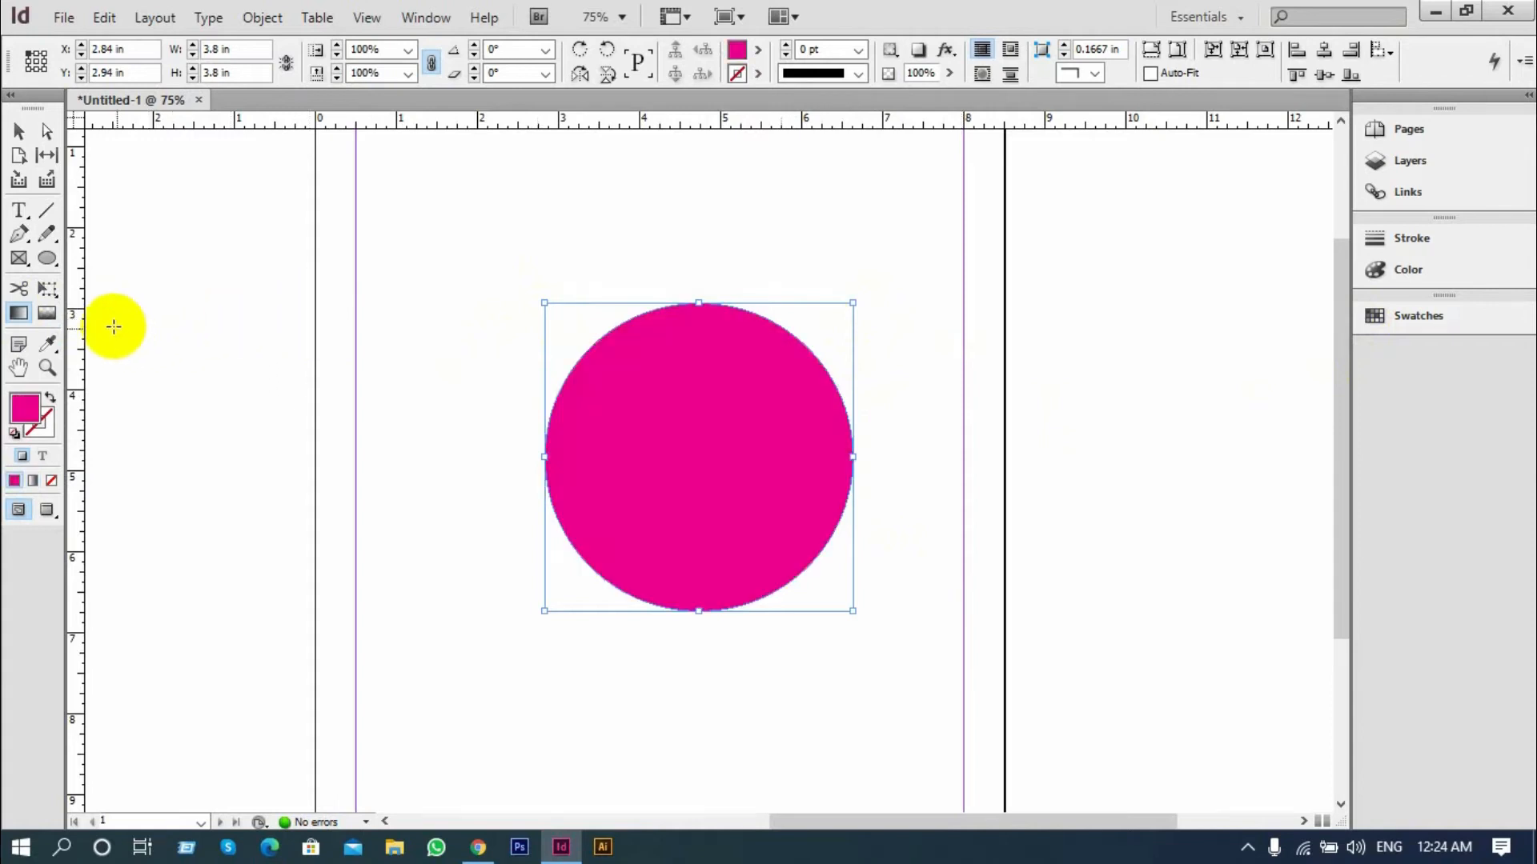
double_click(17, 317)
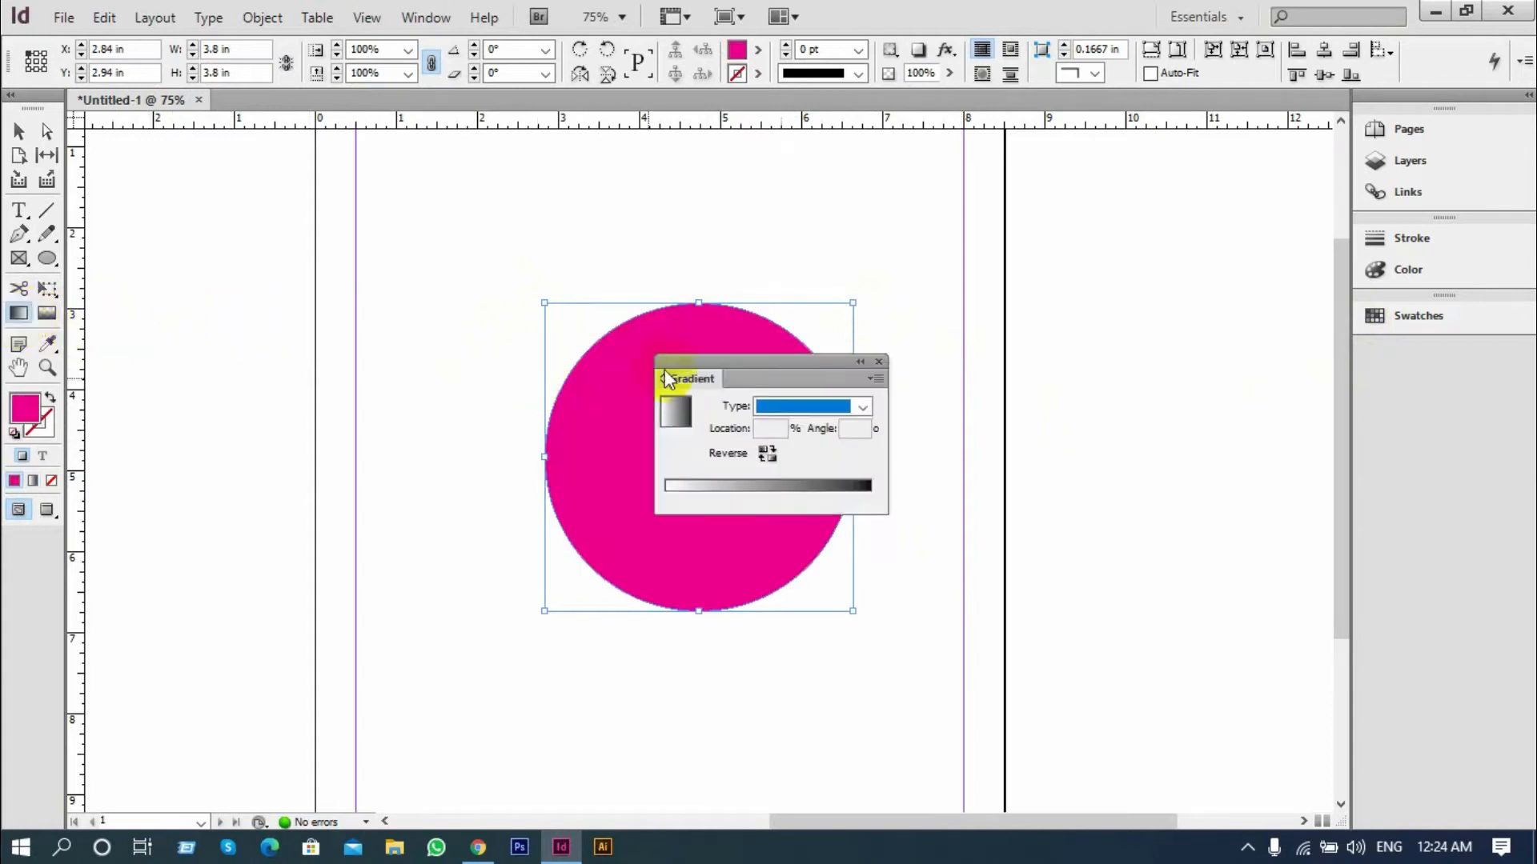
left_click_drag(693, 364, 1136, 251)
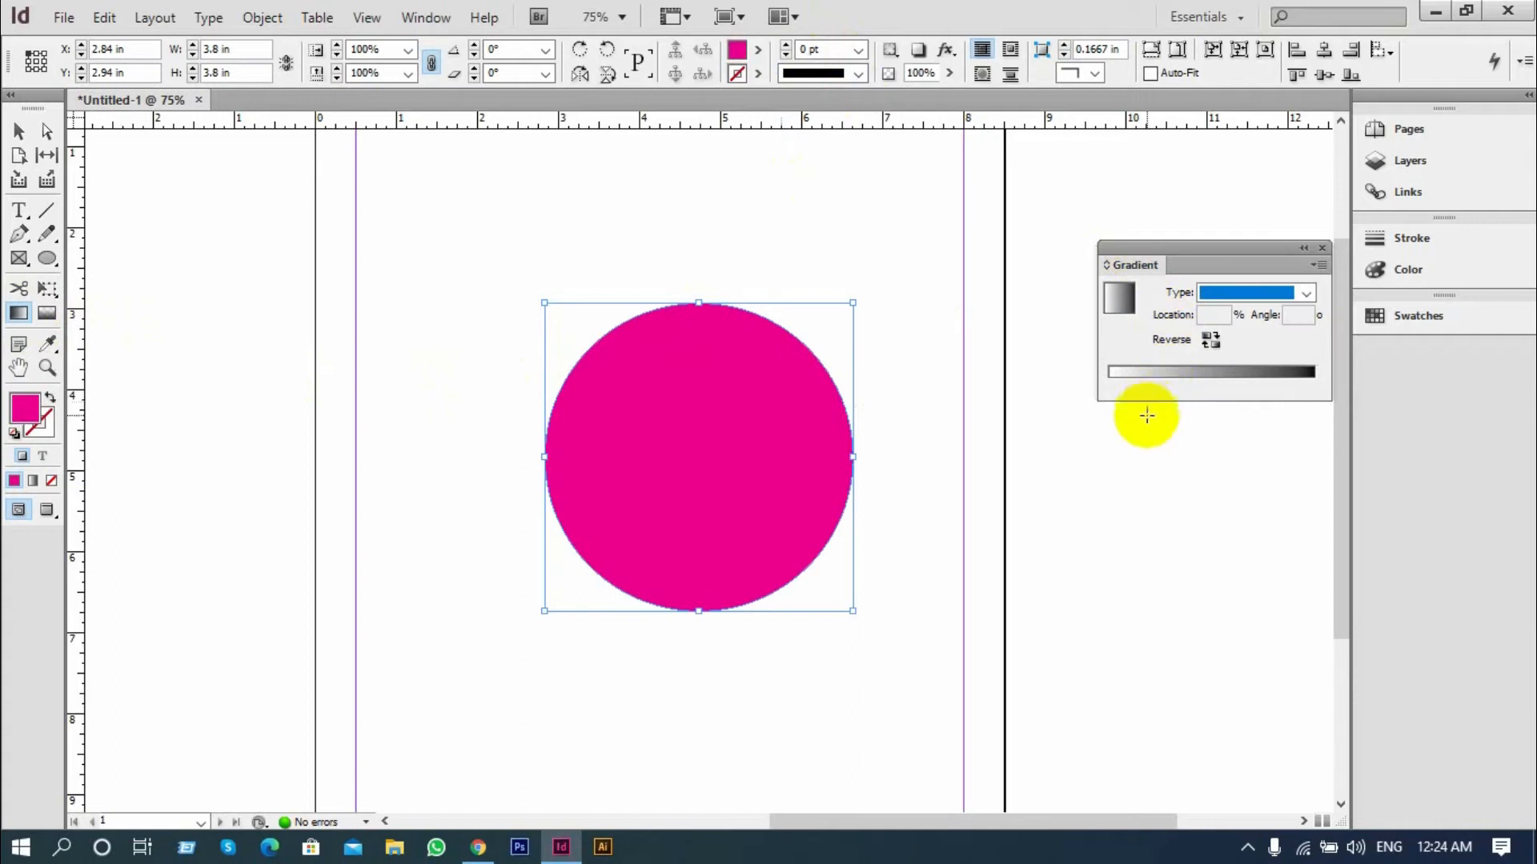
left_click(1156, 372)
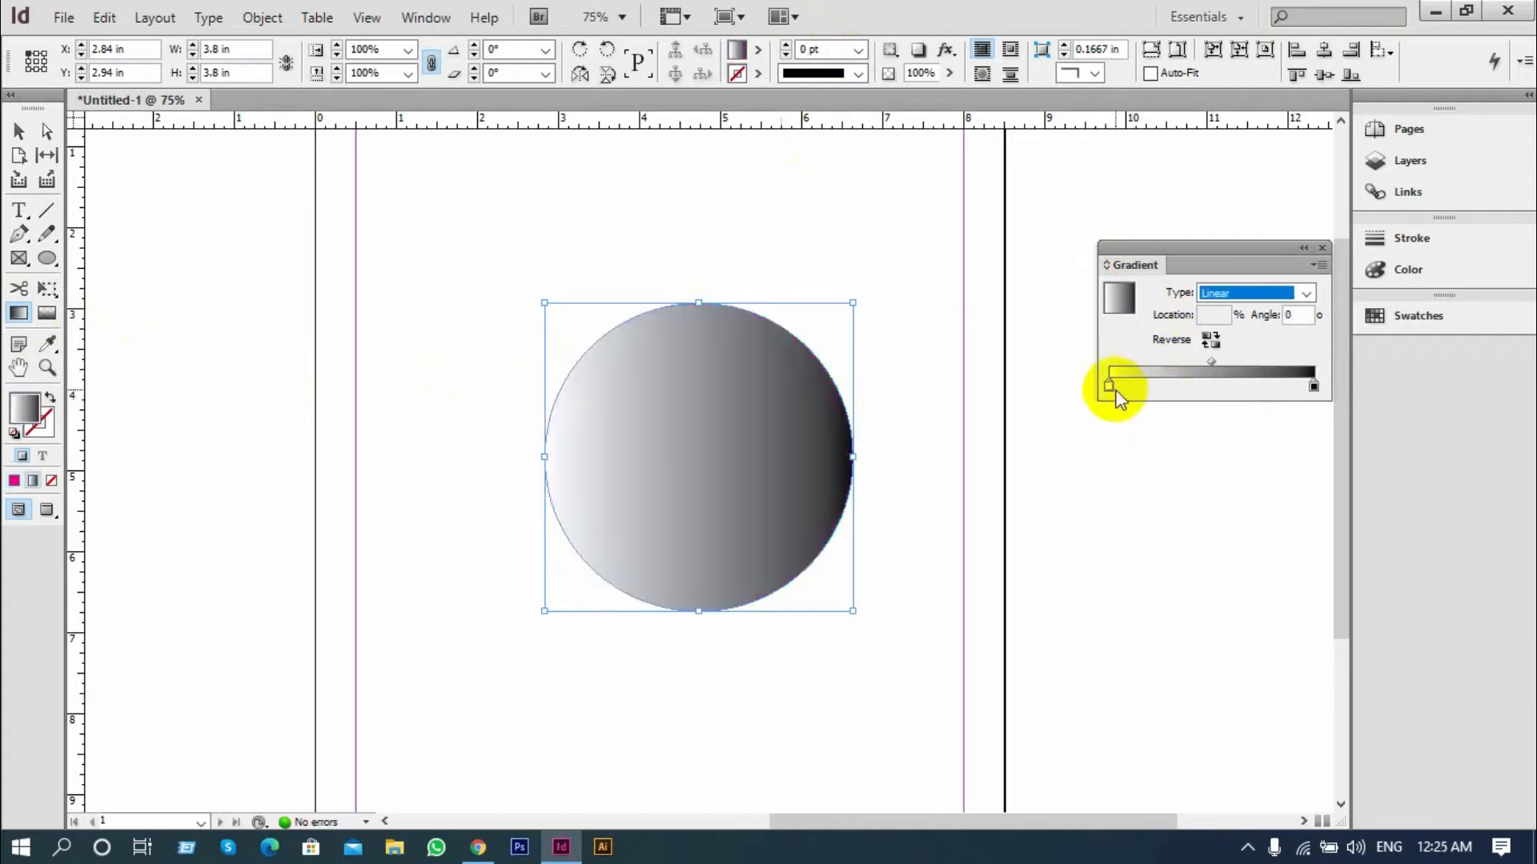
Try another gradient type on the circle, set it back to Linear and add a middle stop about a third along the ramp
left_click(1304, 296)
left_click(1232, 328)
left_click(1280, 296)
left_click(1224, 314)
left_click(1303, 247)
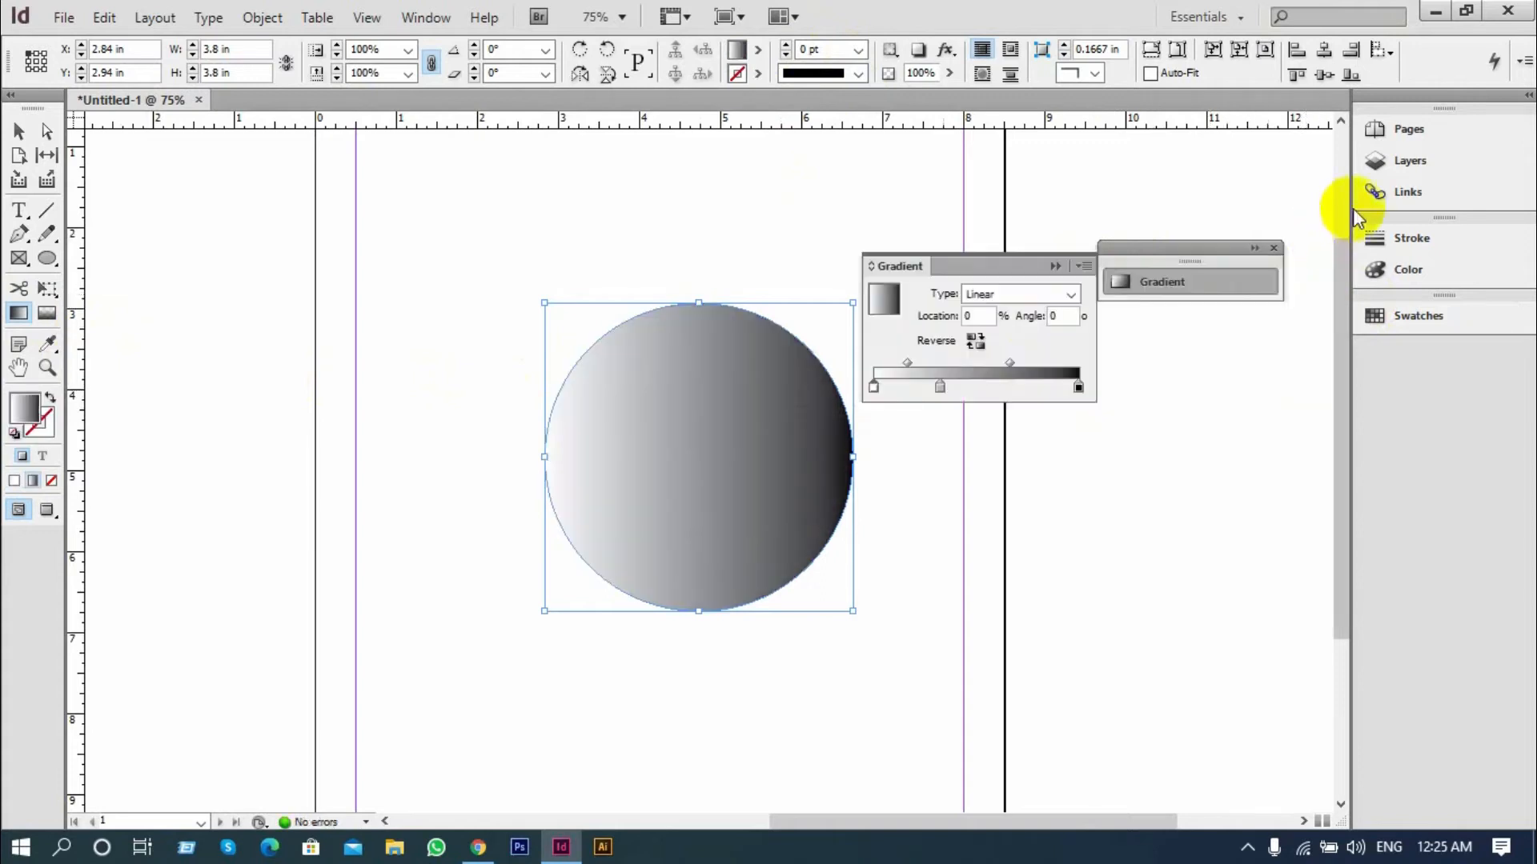
Recolour the gradient's first stop to olive yellow, C=11 M=0 Y=100 K=25
left_click(1389, 269)
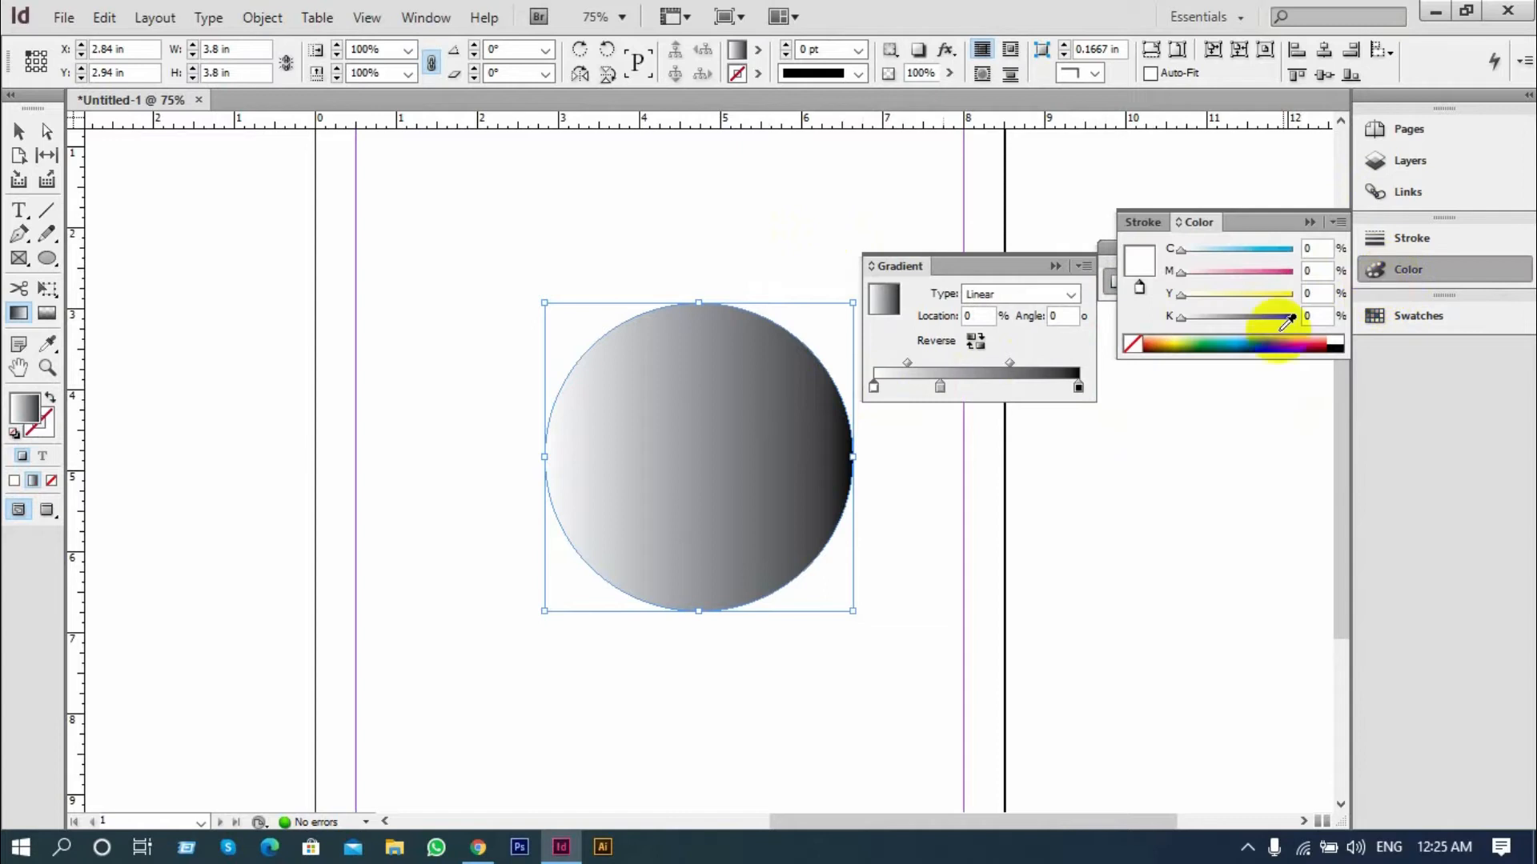
left_click_drag(1179, 352, 1187, 336)
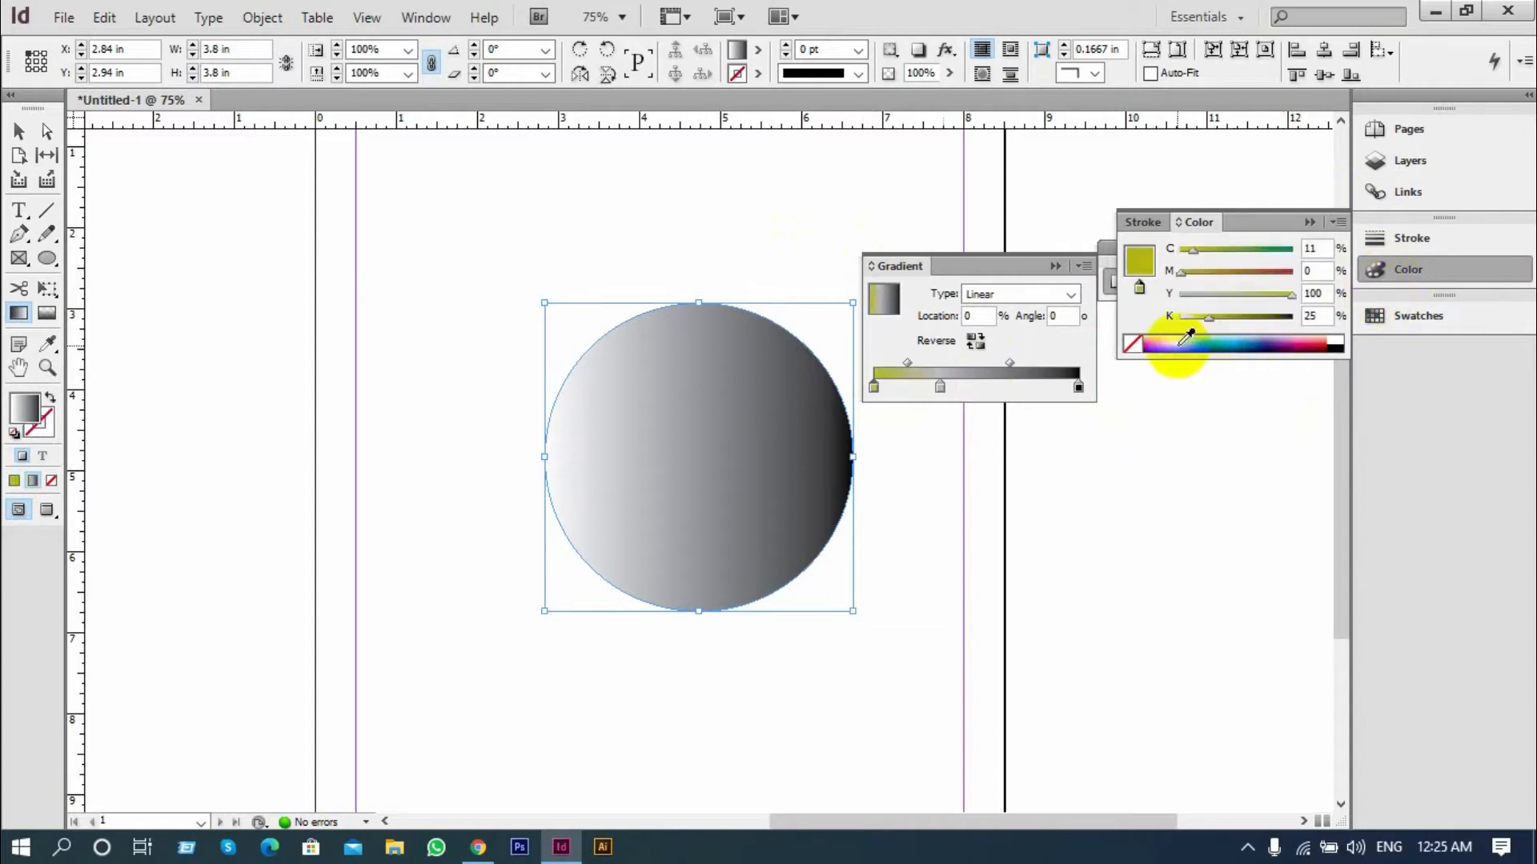
left_click(1309, 226)
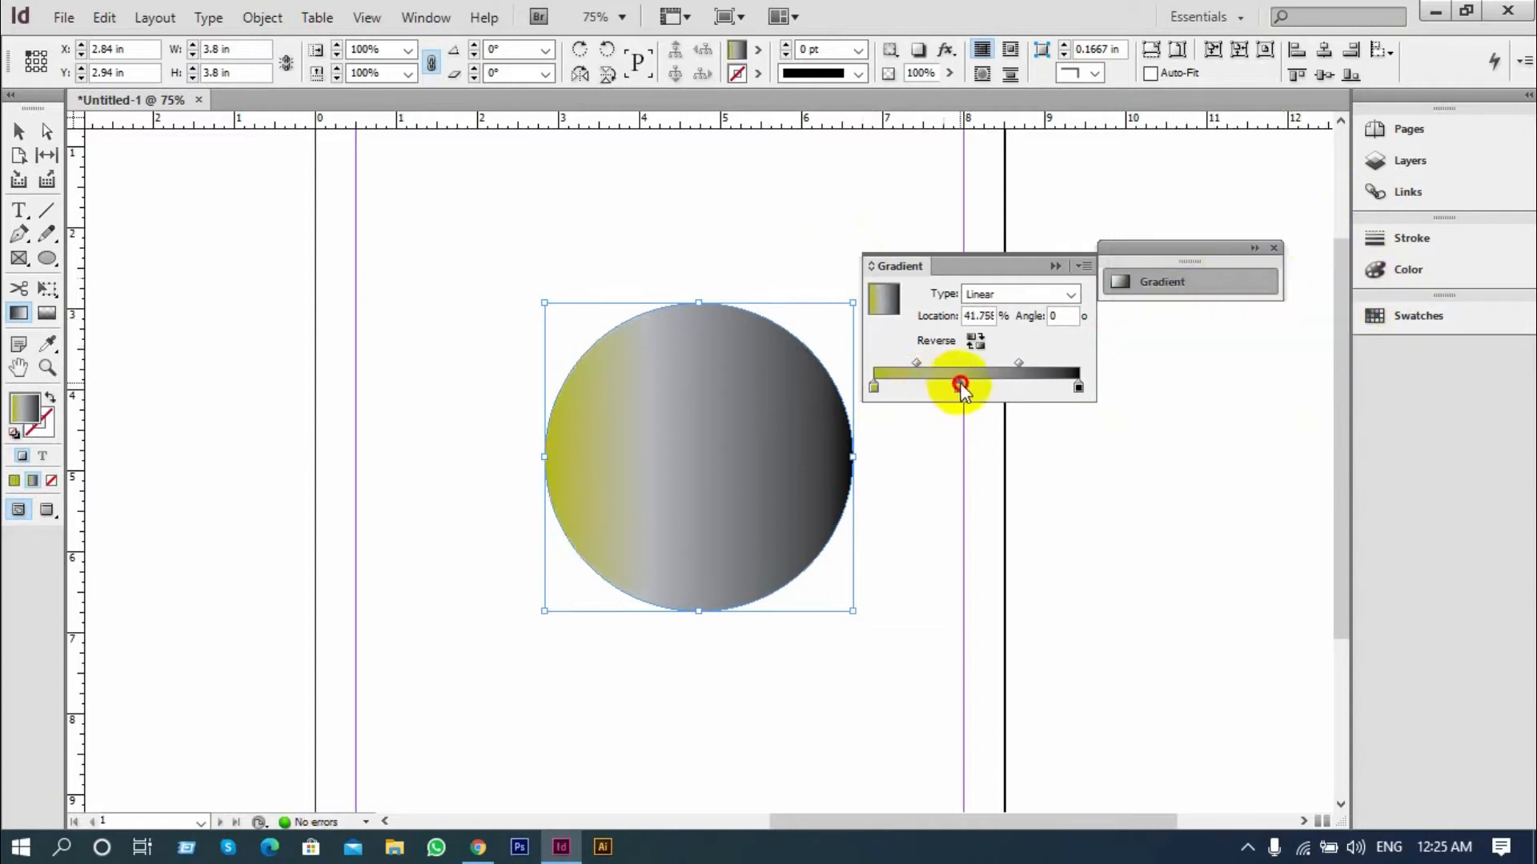
Move the gradient's middle stop to about 43% and pick a new colour for it from the spectrum
left_click_drag(960, 385, 964, 388)
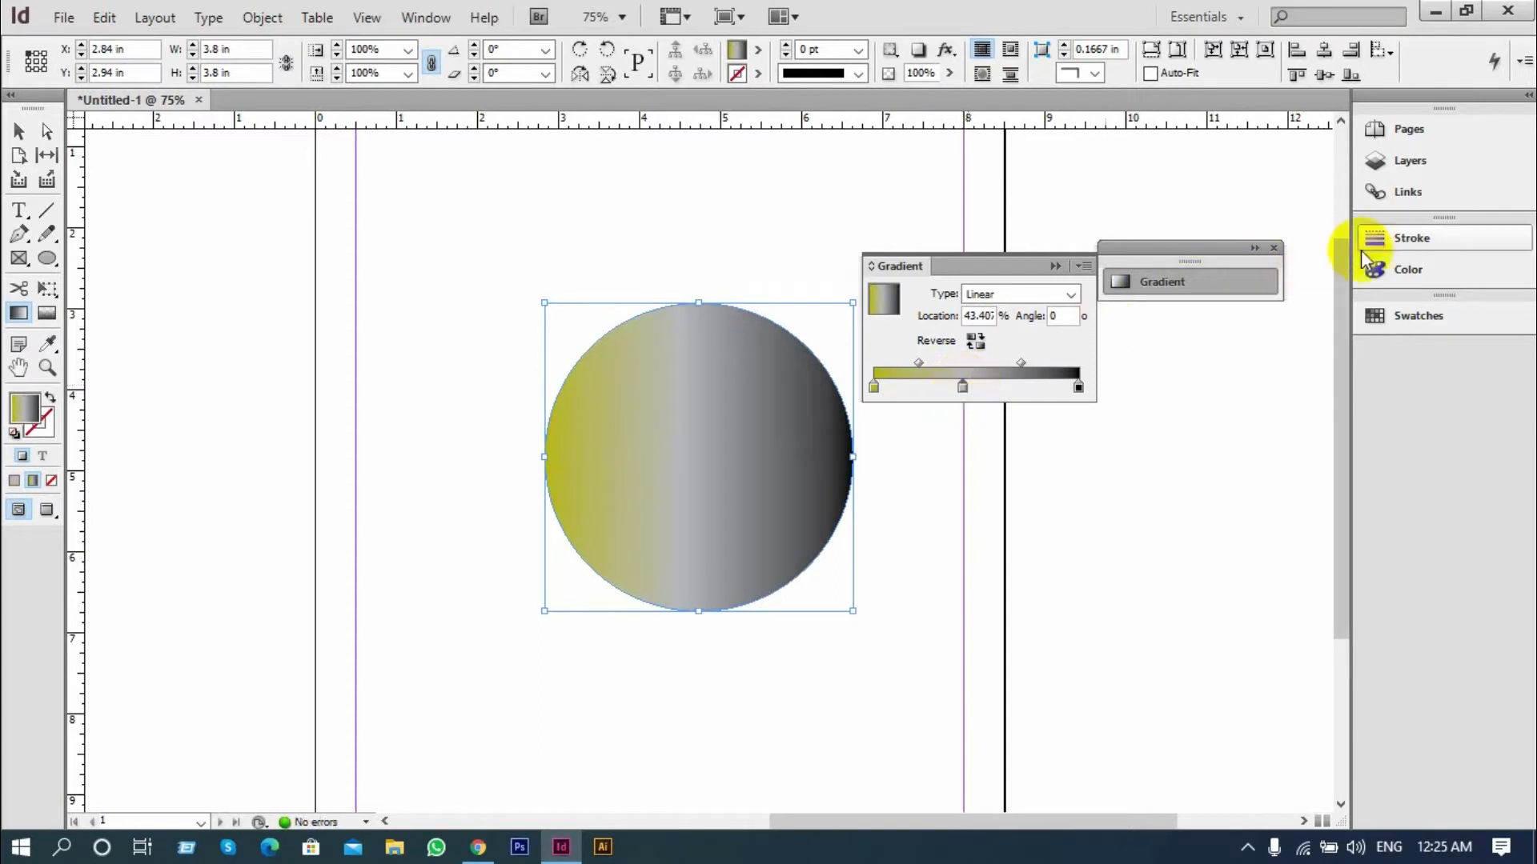
left_click(1407, 269)
left_click(1207, 345)
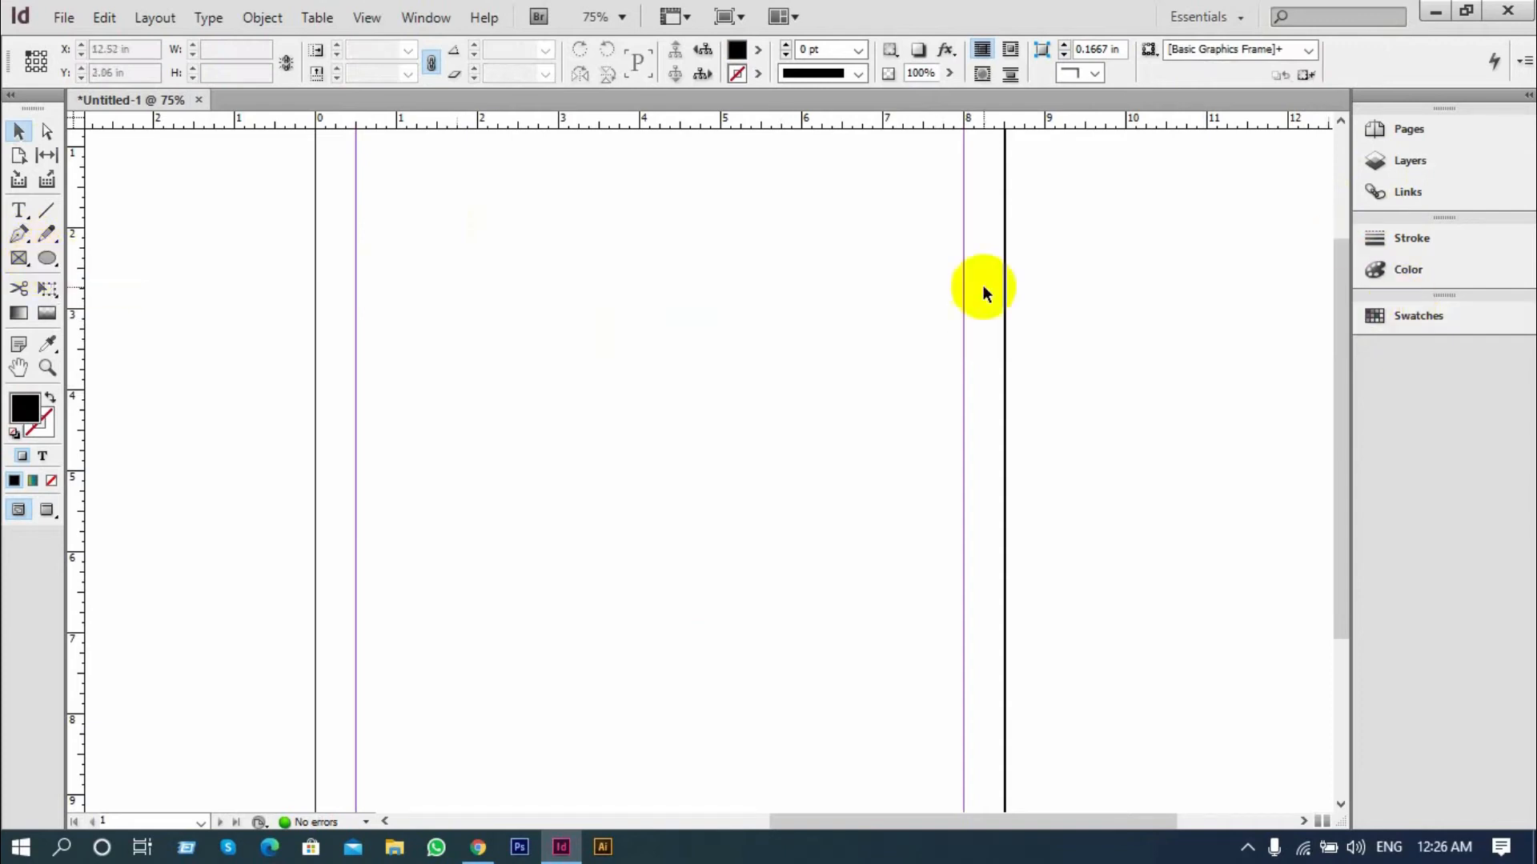
Draw a black ellipse about 4.36 by 4.6 in near the middle of the page and show its fill colour in CMYK
left_click(47, 258)
mouse_move(497, 283)
left_mouse_down()
mouse_move(850, 607)
mouse_move(849, 655)
left_mouse_up()
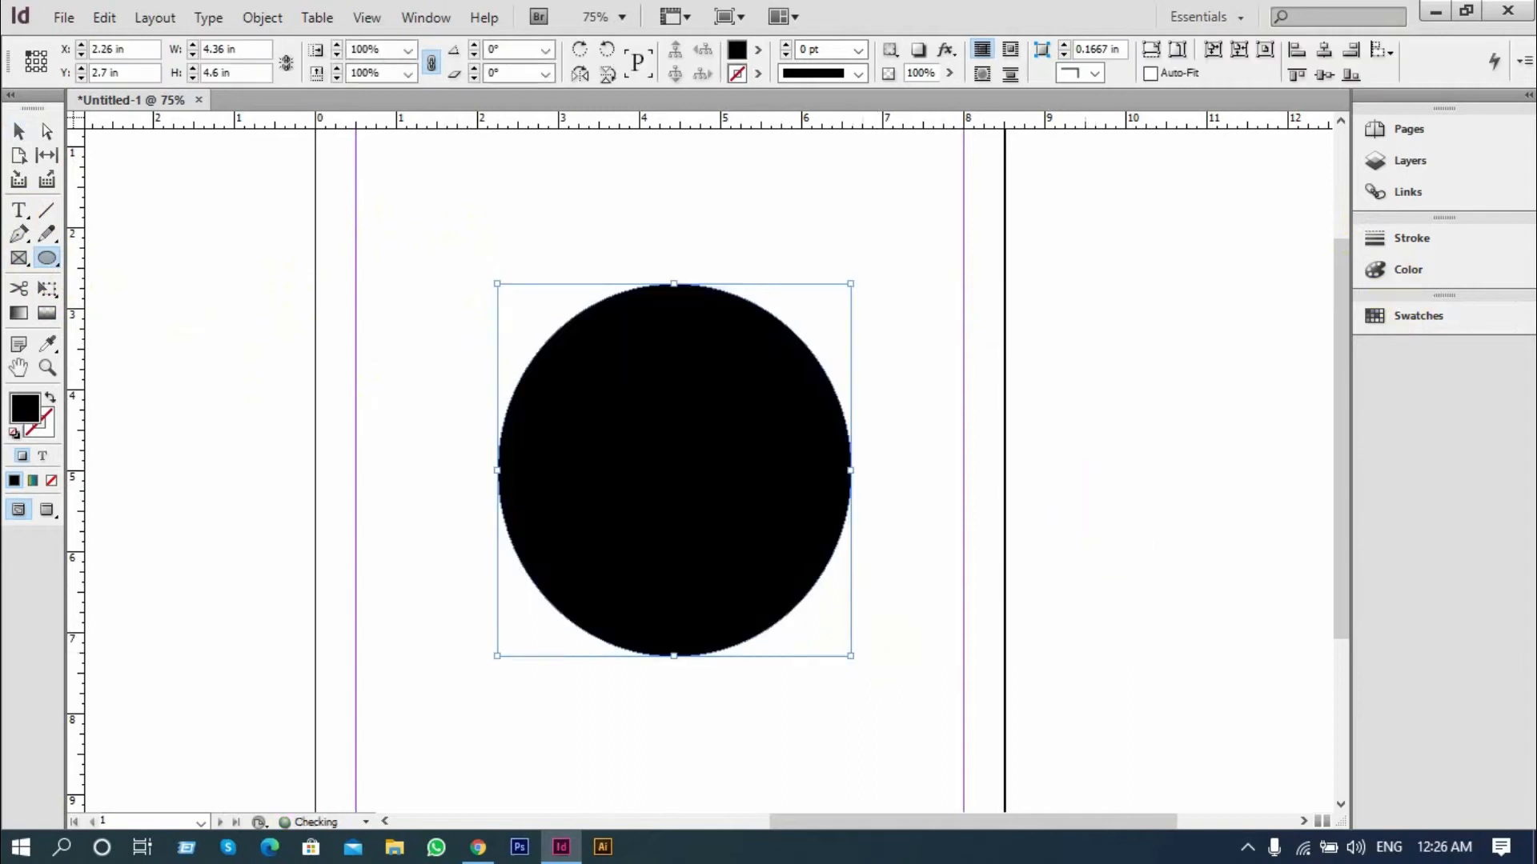
left_click(1405, 272)
left_click(1342, 224)
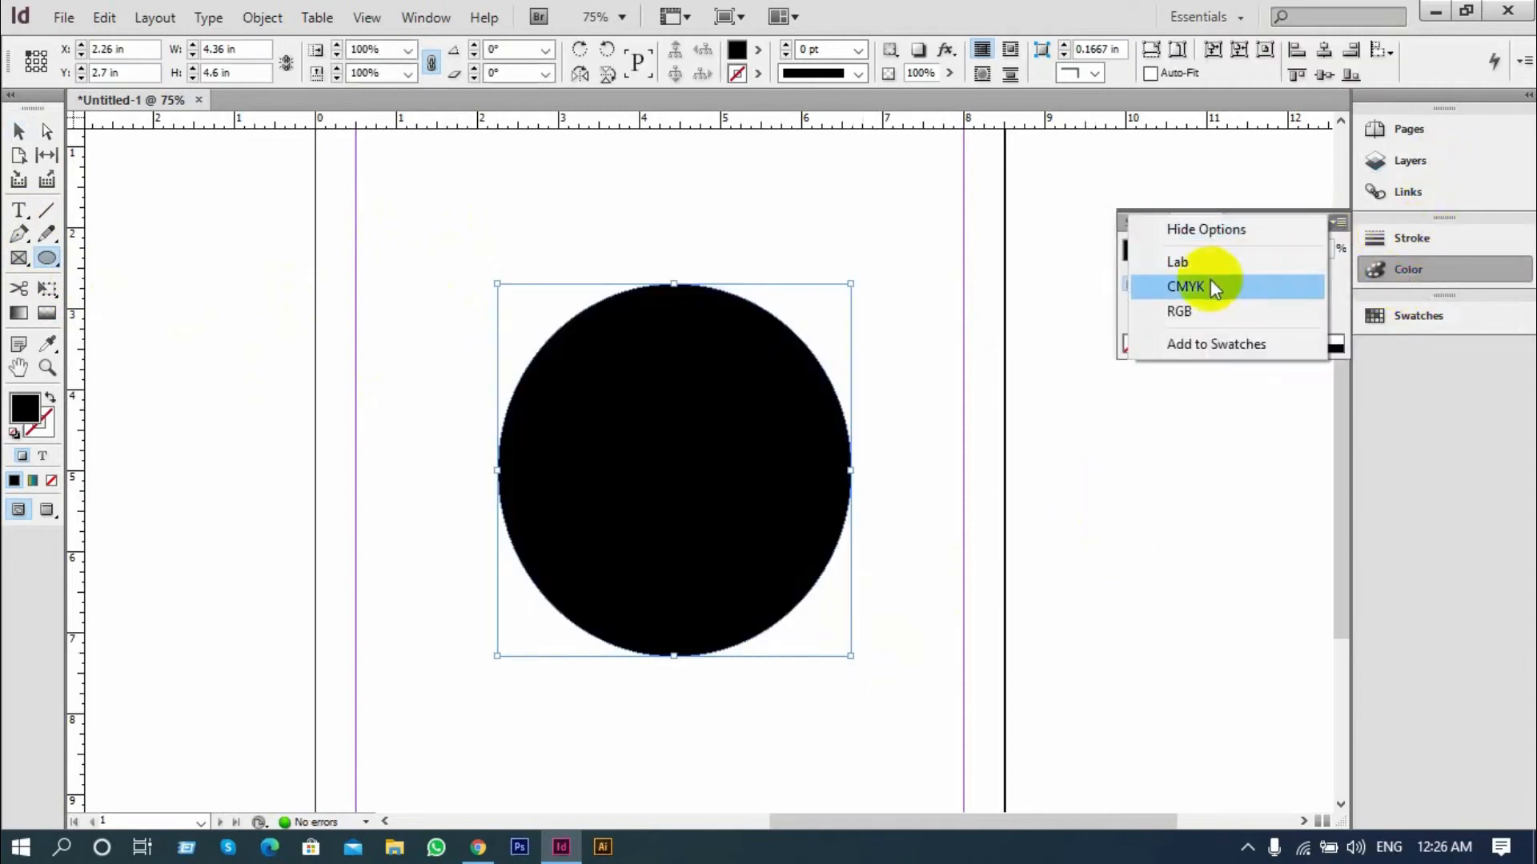
left_click(1184, 286)
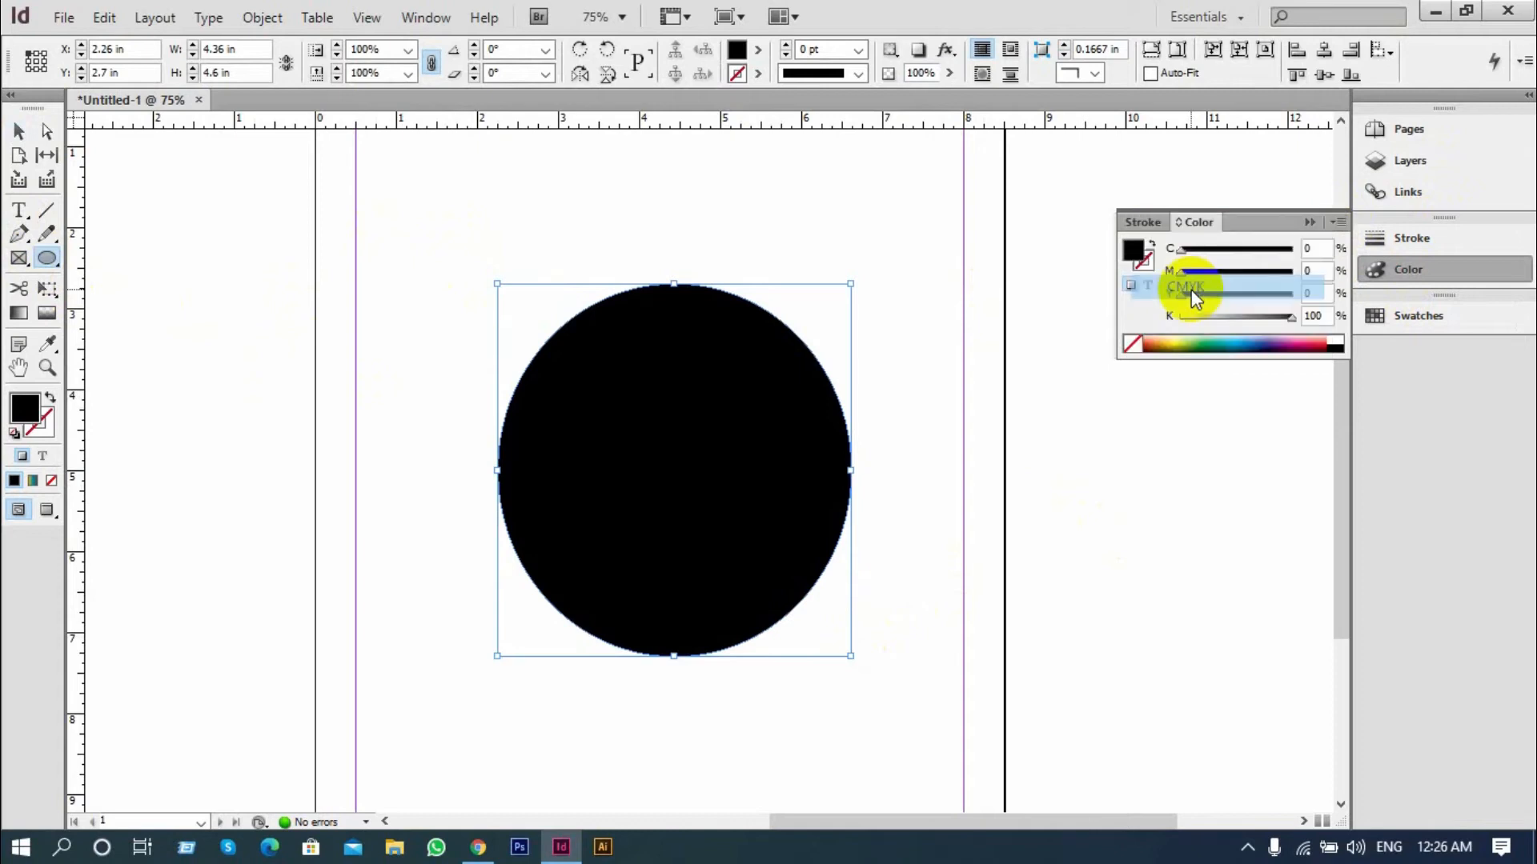
Try several spectrum colours and CMYK values for the ellipse's fill, ending with dark maroon C=0 M=100 Y=67 K=87
left_click(1196, 340)
left_click_drag(1201, 333, 1269, 333)
left_click(1321, 350)
left_click_drag(1236, 250, 1196, 250)
left_click_drag(1286, 276, 1274, 317)
left_click(1219, 344)
left_click(1267, 345)
left_click(1316, 350)
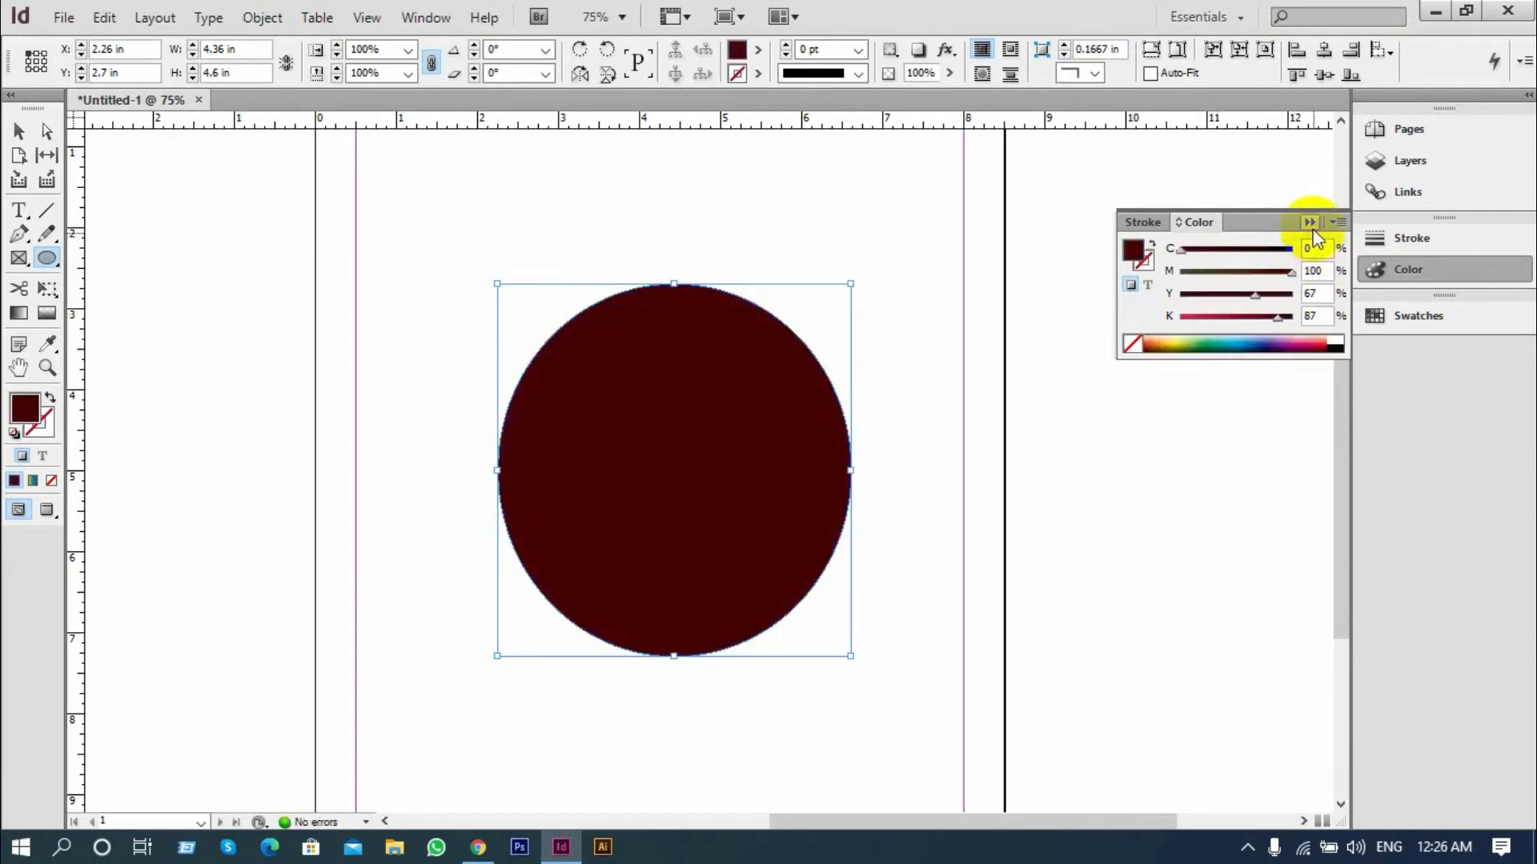
left_click(1310, 224)
Delete the maroon ellipse from the page
left_click(20, 132)
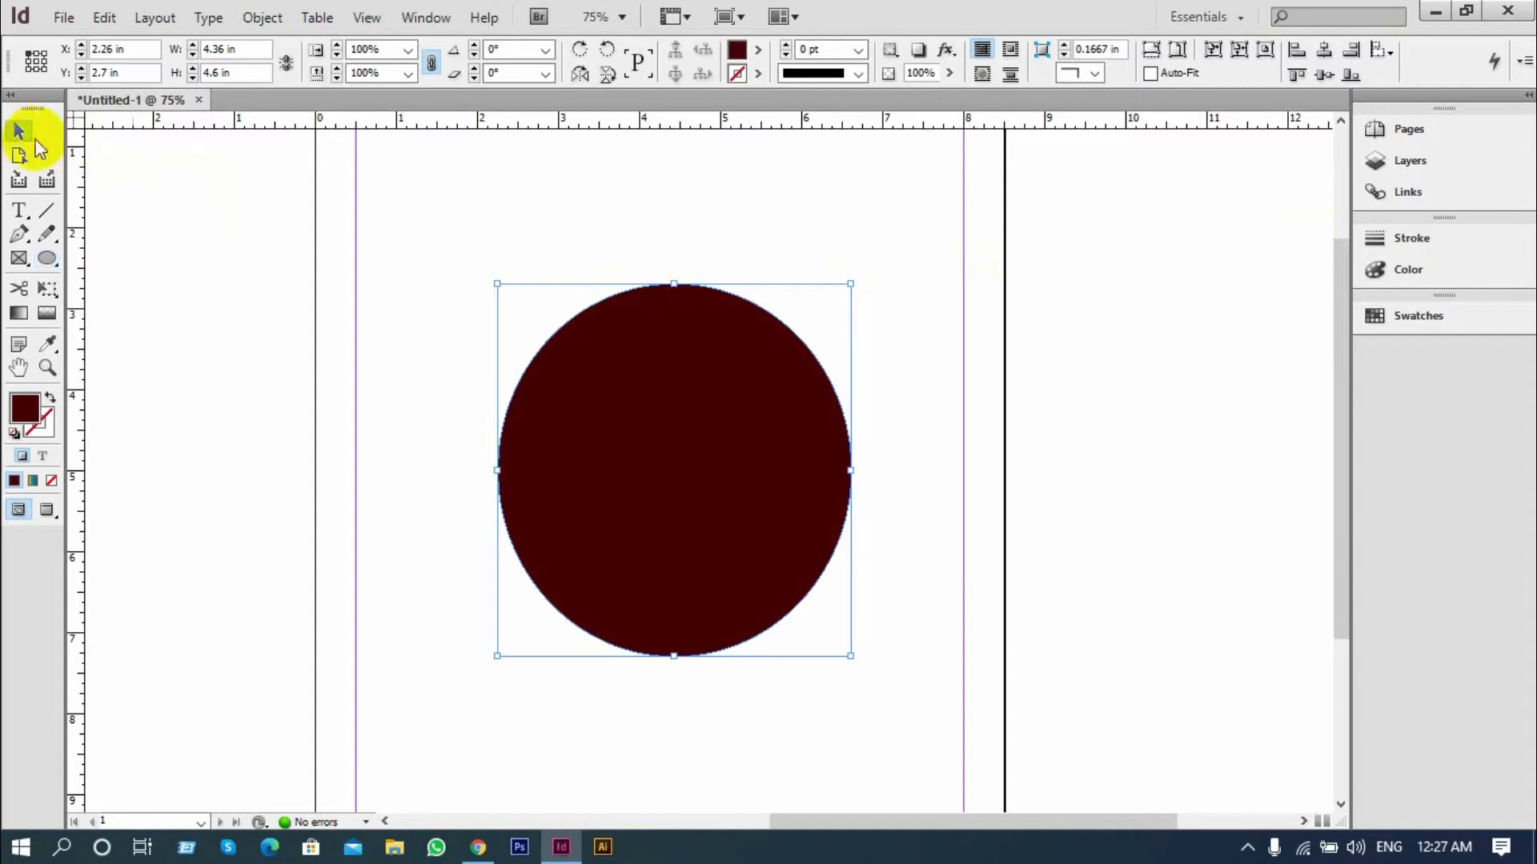
left_click(374, 264)
left_click(769, 508)
key("Delete")
Draw a text frame about 6.16 by 3.72 in across the upper page and fill it with placeholder text
left_click(19, 210)
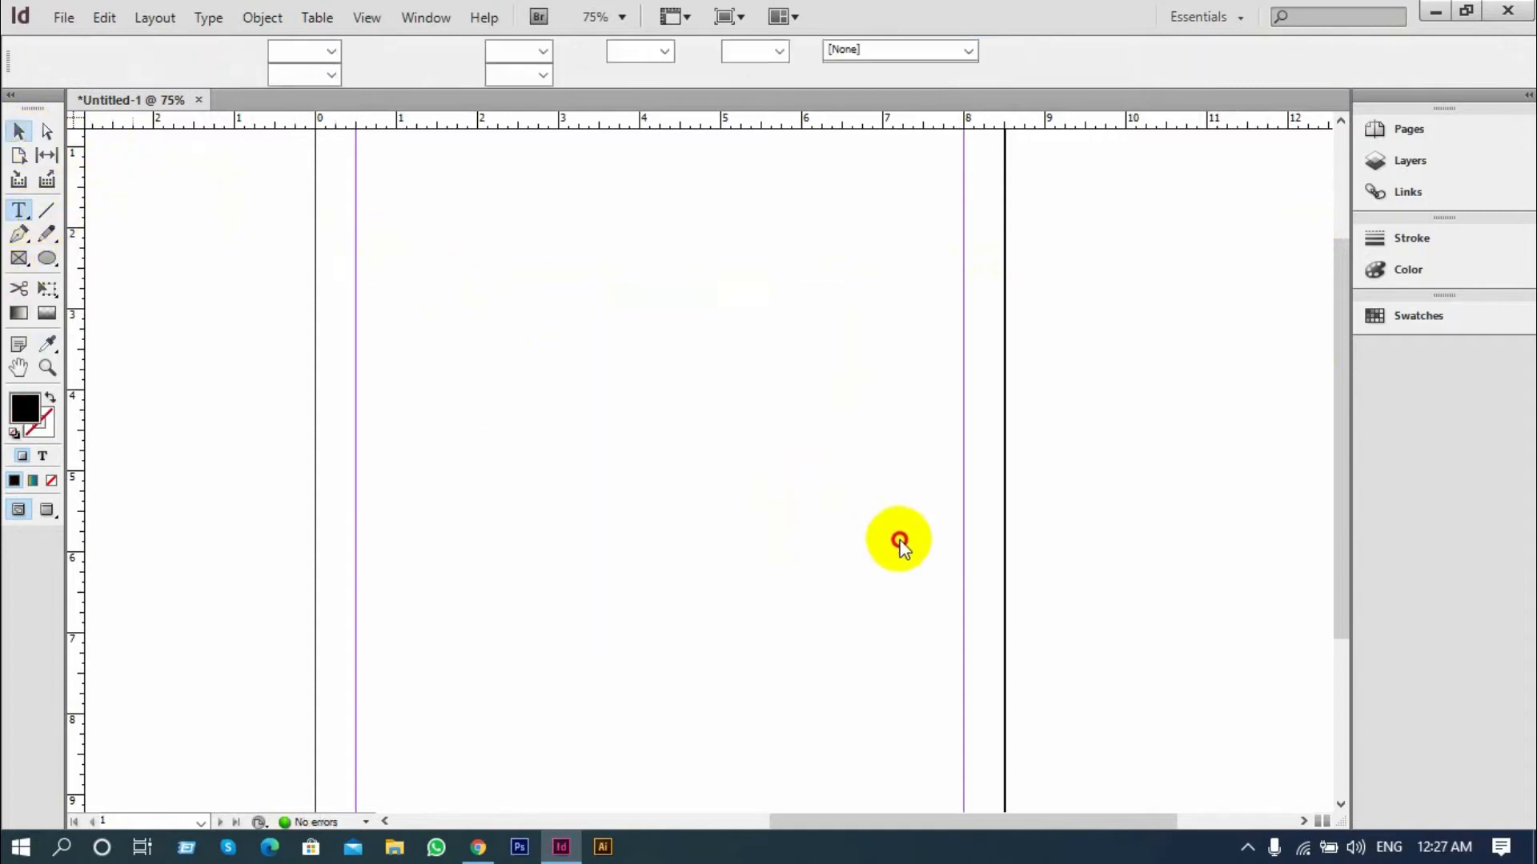
left_click_drag(401, 237, 898, 539)
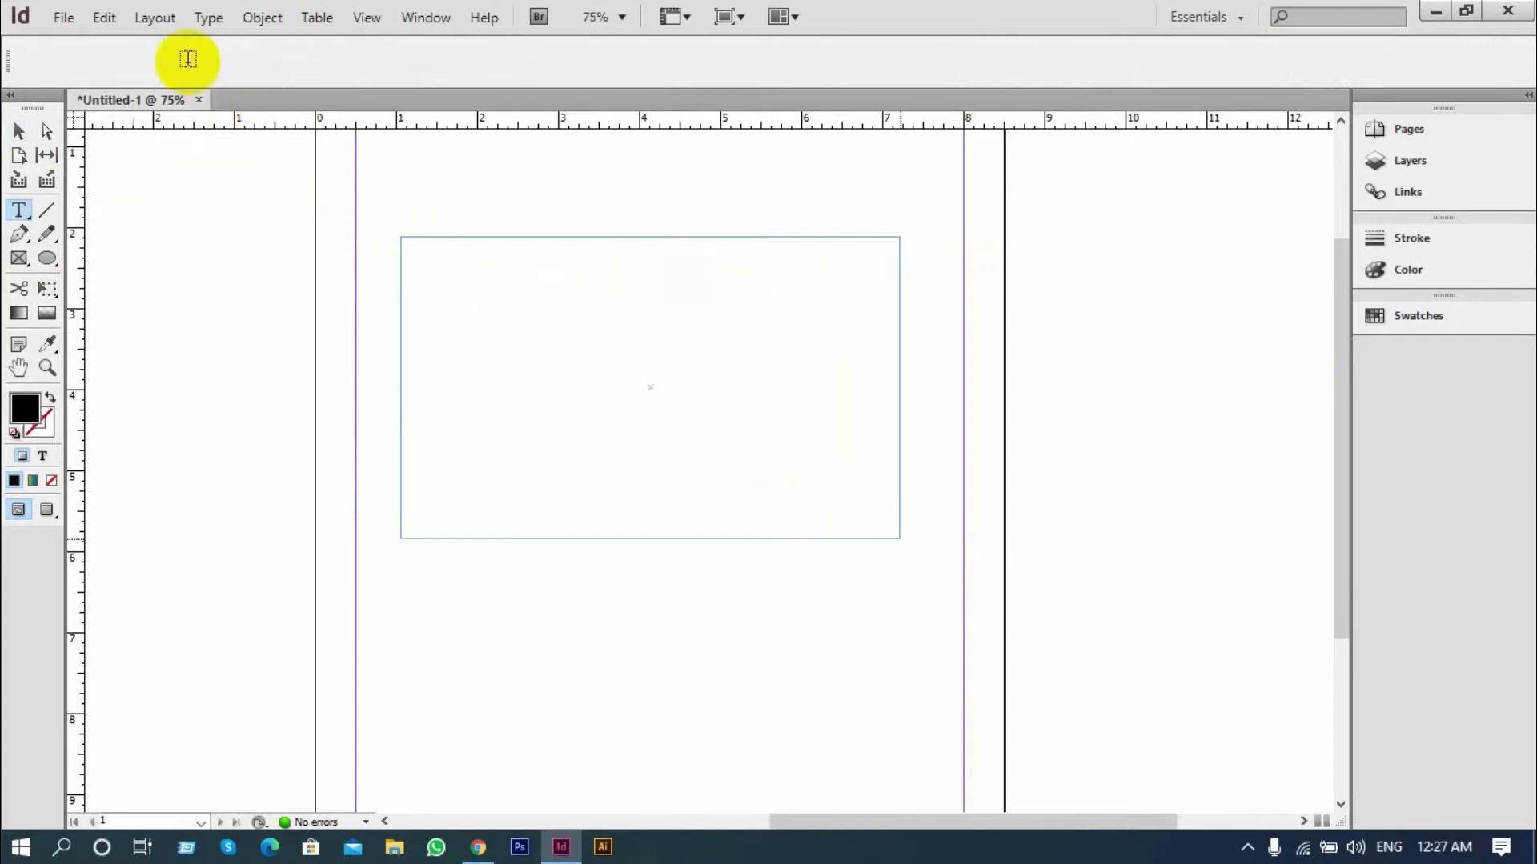
left_click(210, 17)
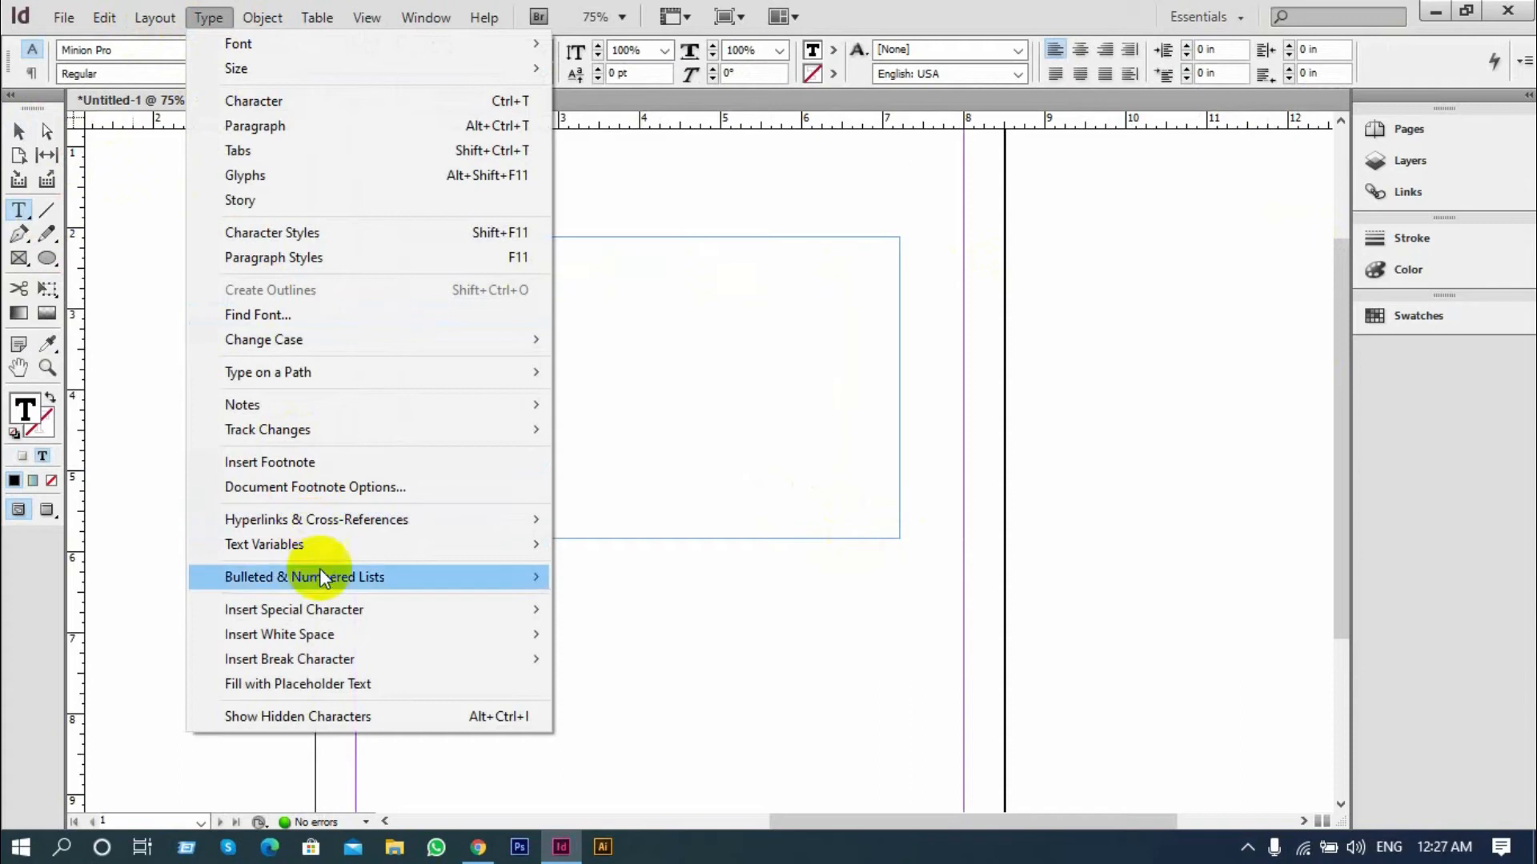
left_click(354, 680)
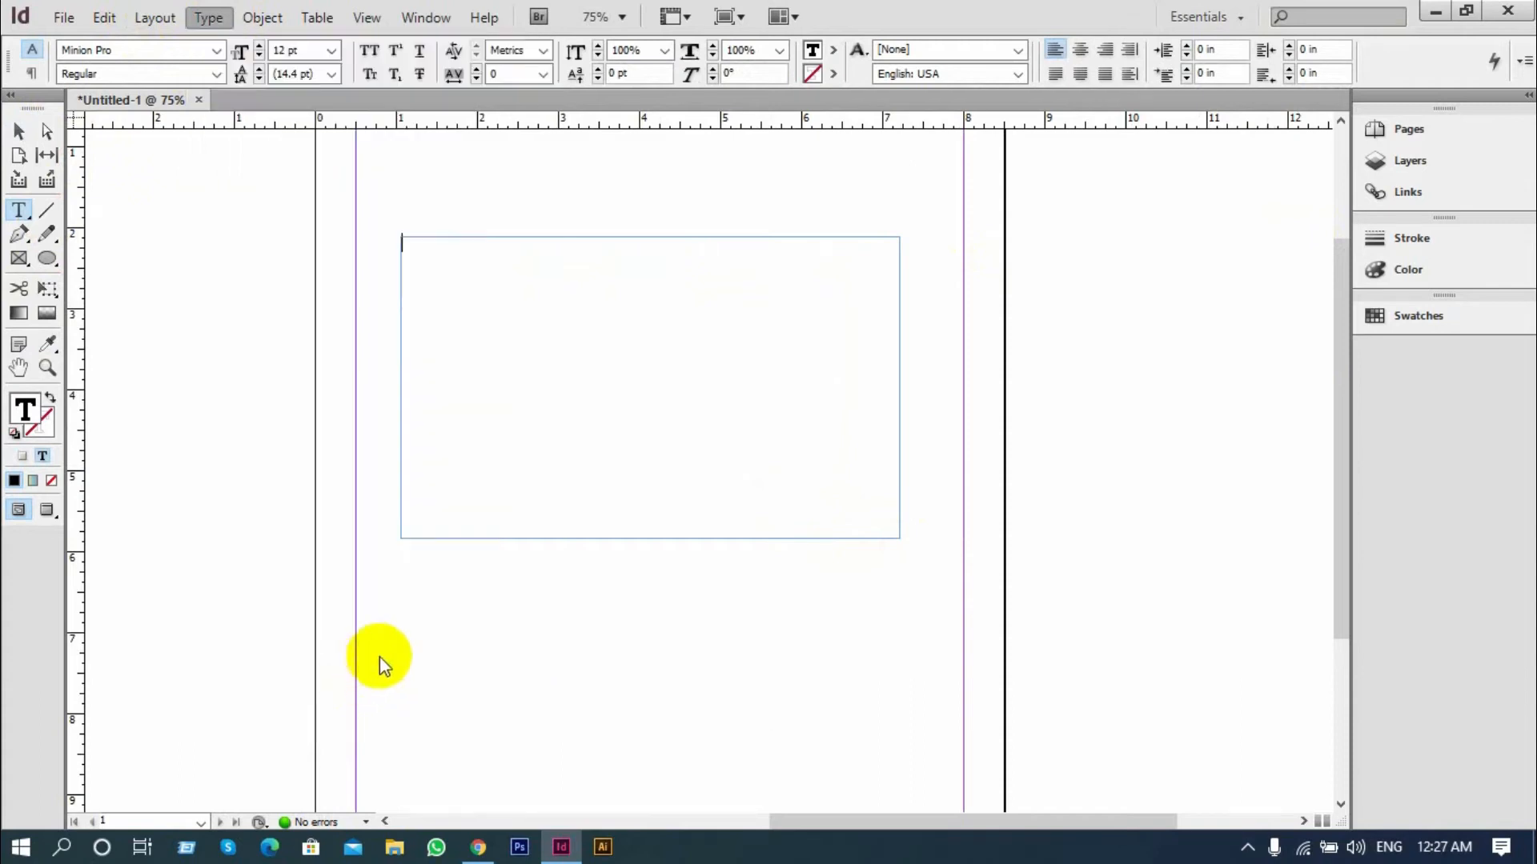
left_click(21, 132)
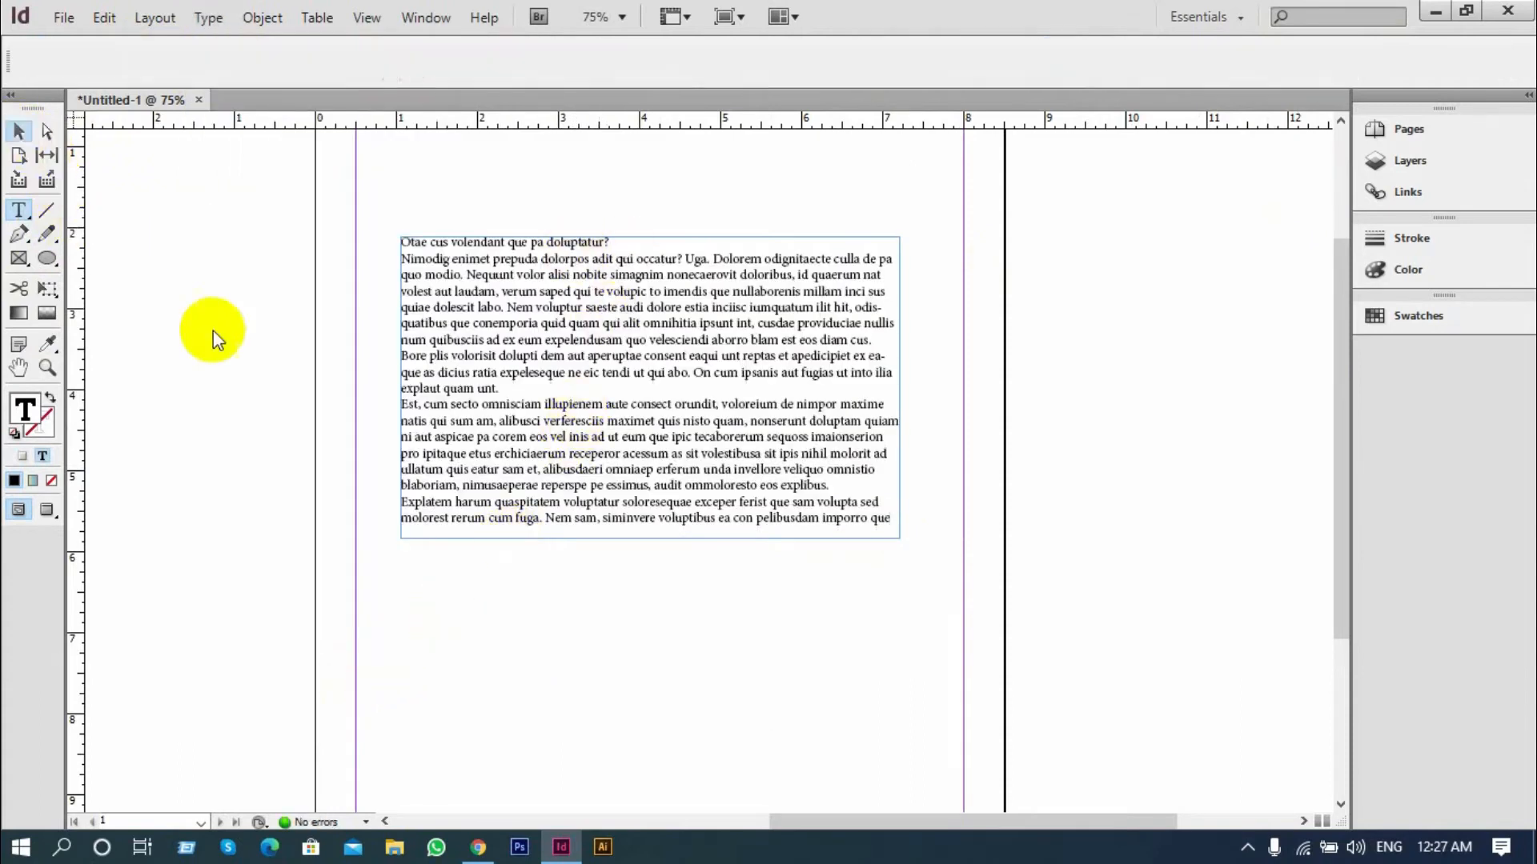
Select all the placeholder text and colour it blue in RGB mode, R=64 G=64 B=255
double_click(500, 354)
left_click_drag(885, 515, 302, 212)
left_click(1479, 264)
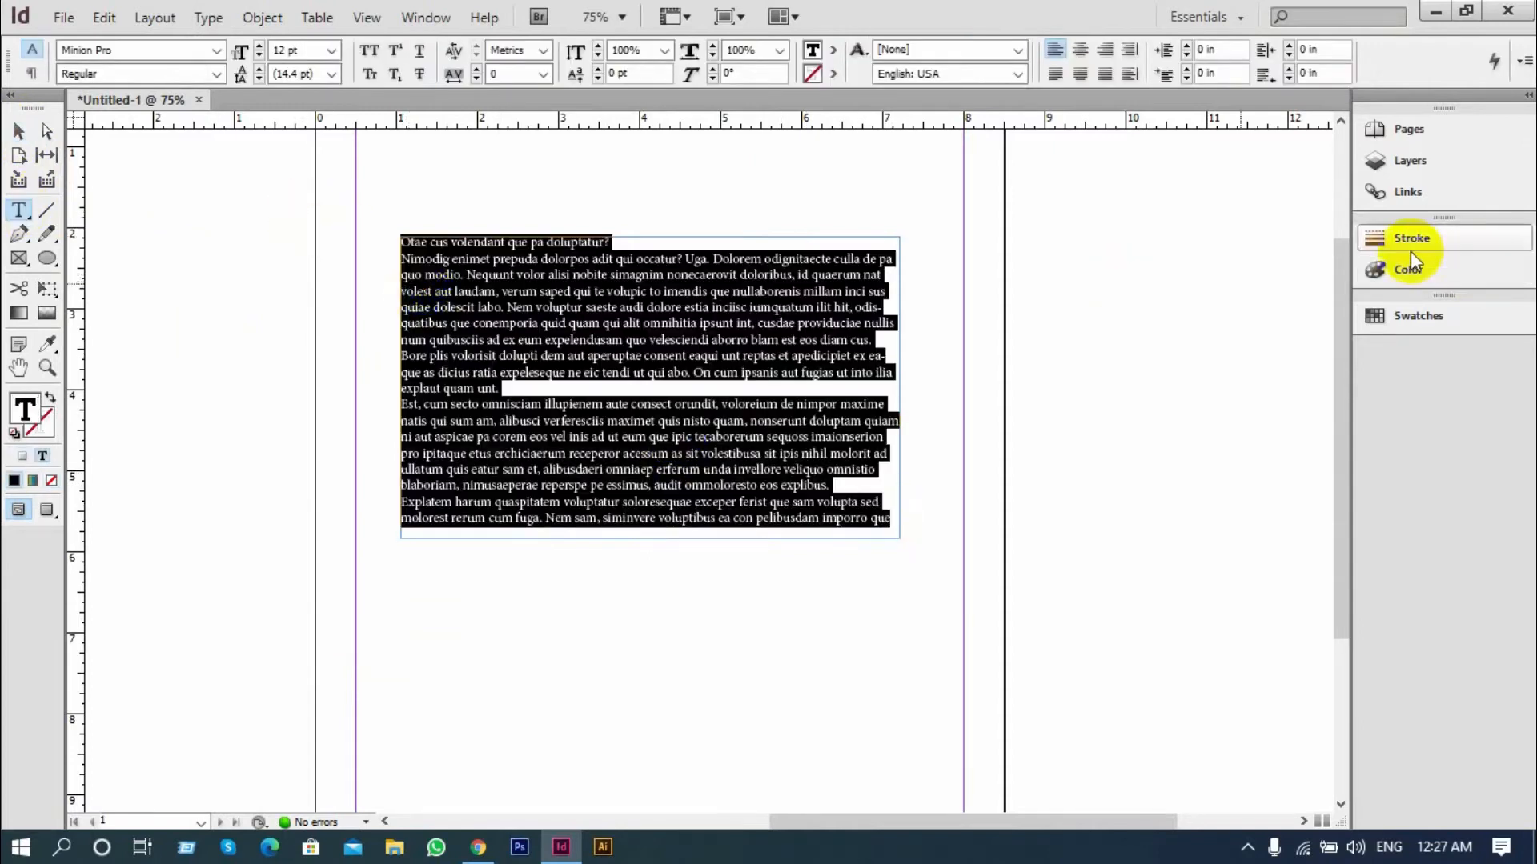
left_click(1340, 228)
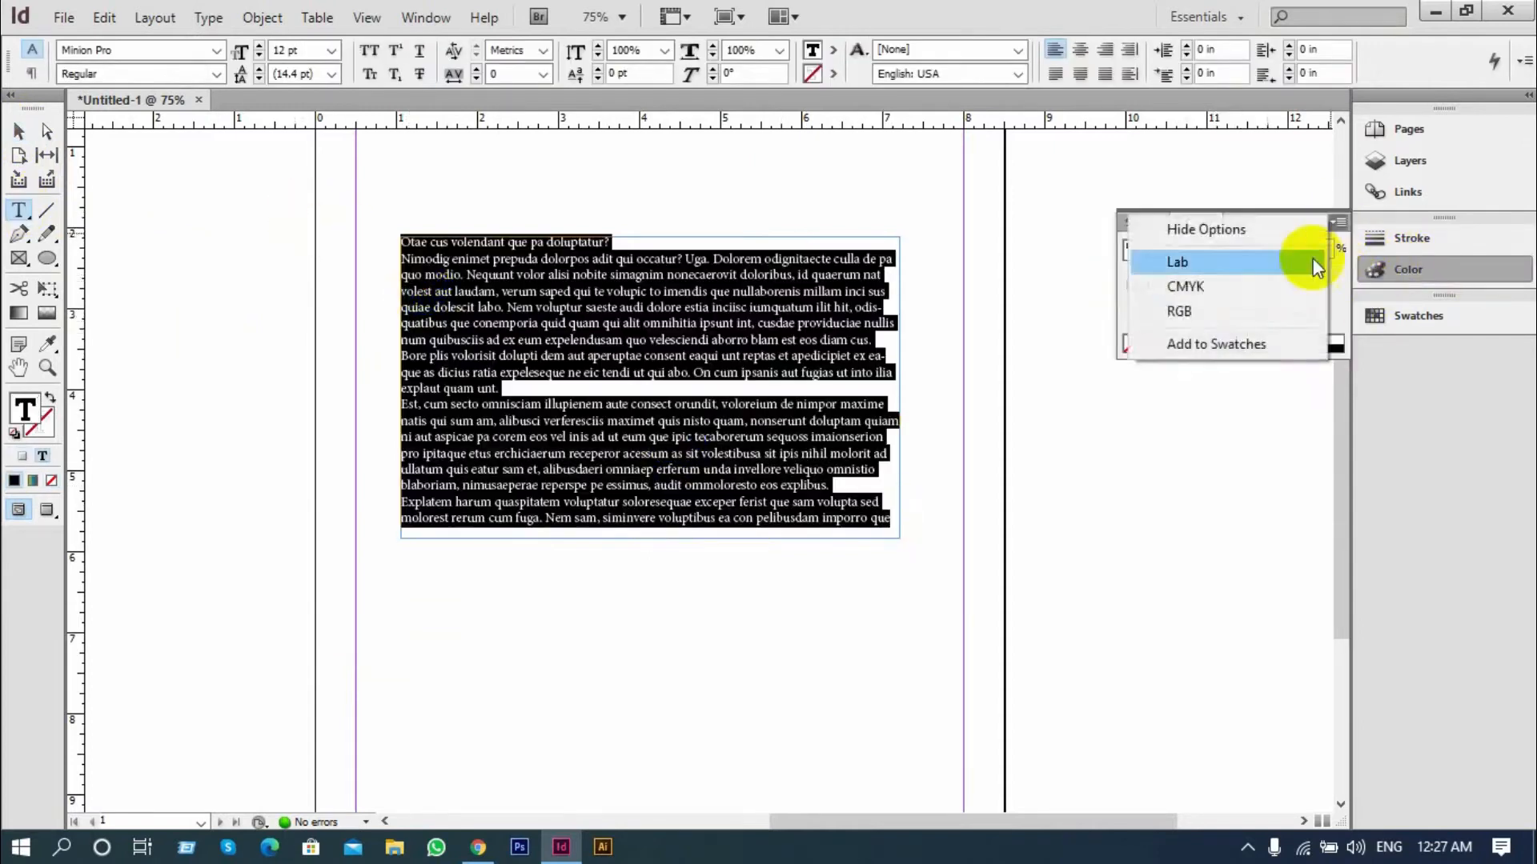
left_click(1188, 309)
left_click_drag(1184, 335, 1258, 340)
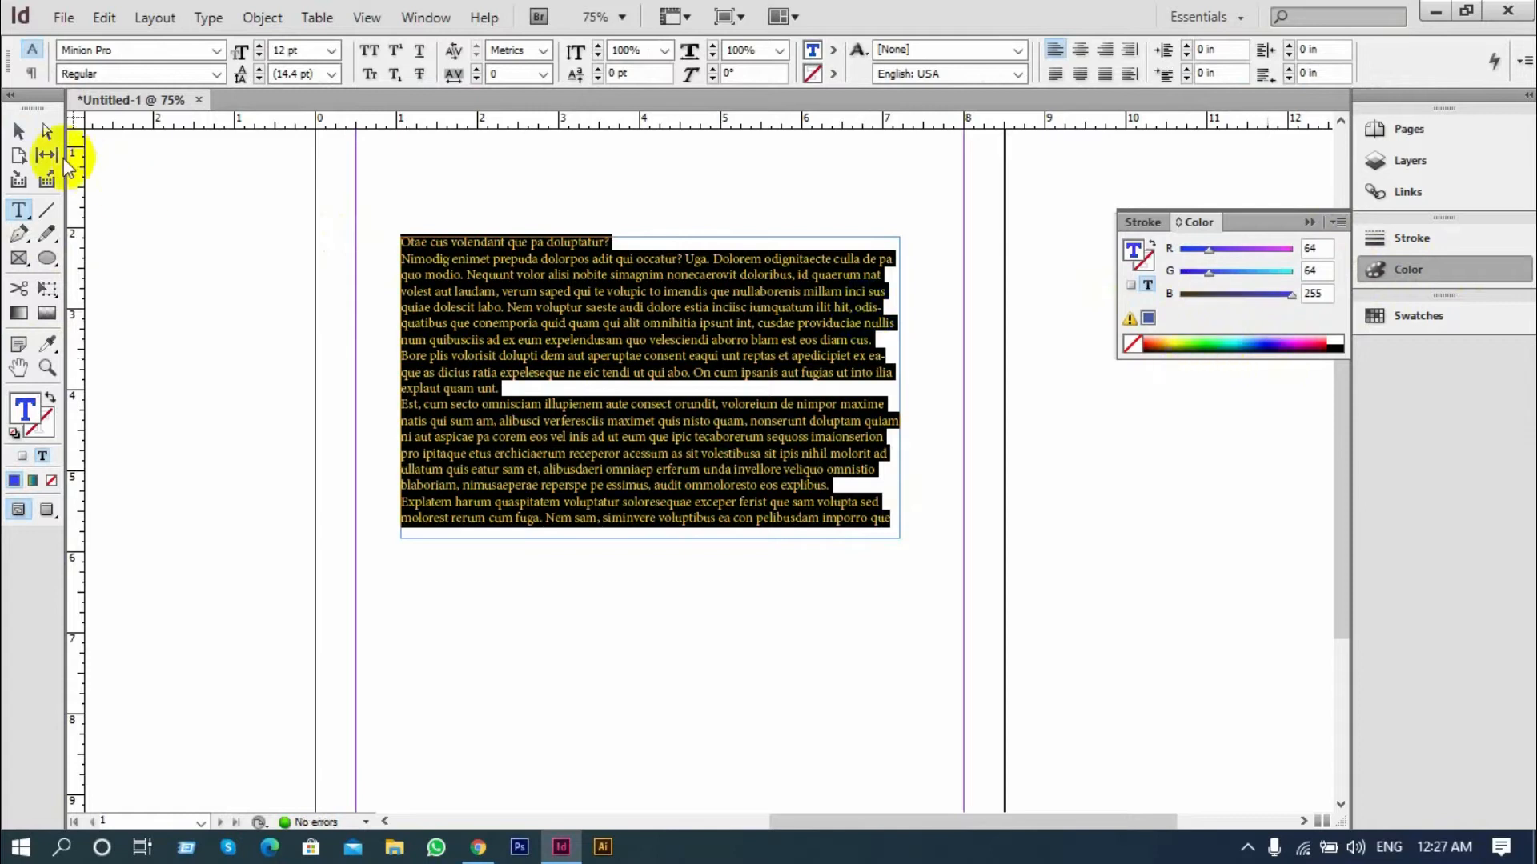
Select the text frame as an object, make formatting affect its text and recolour the text purple, R=191 G=0 B=121
left_click(18, 130)
left_click(202, 255)
left_click(445, 333)
left_click(232, 363)
left_click(435, 354)
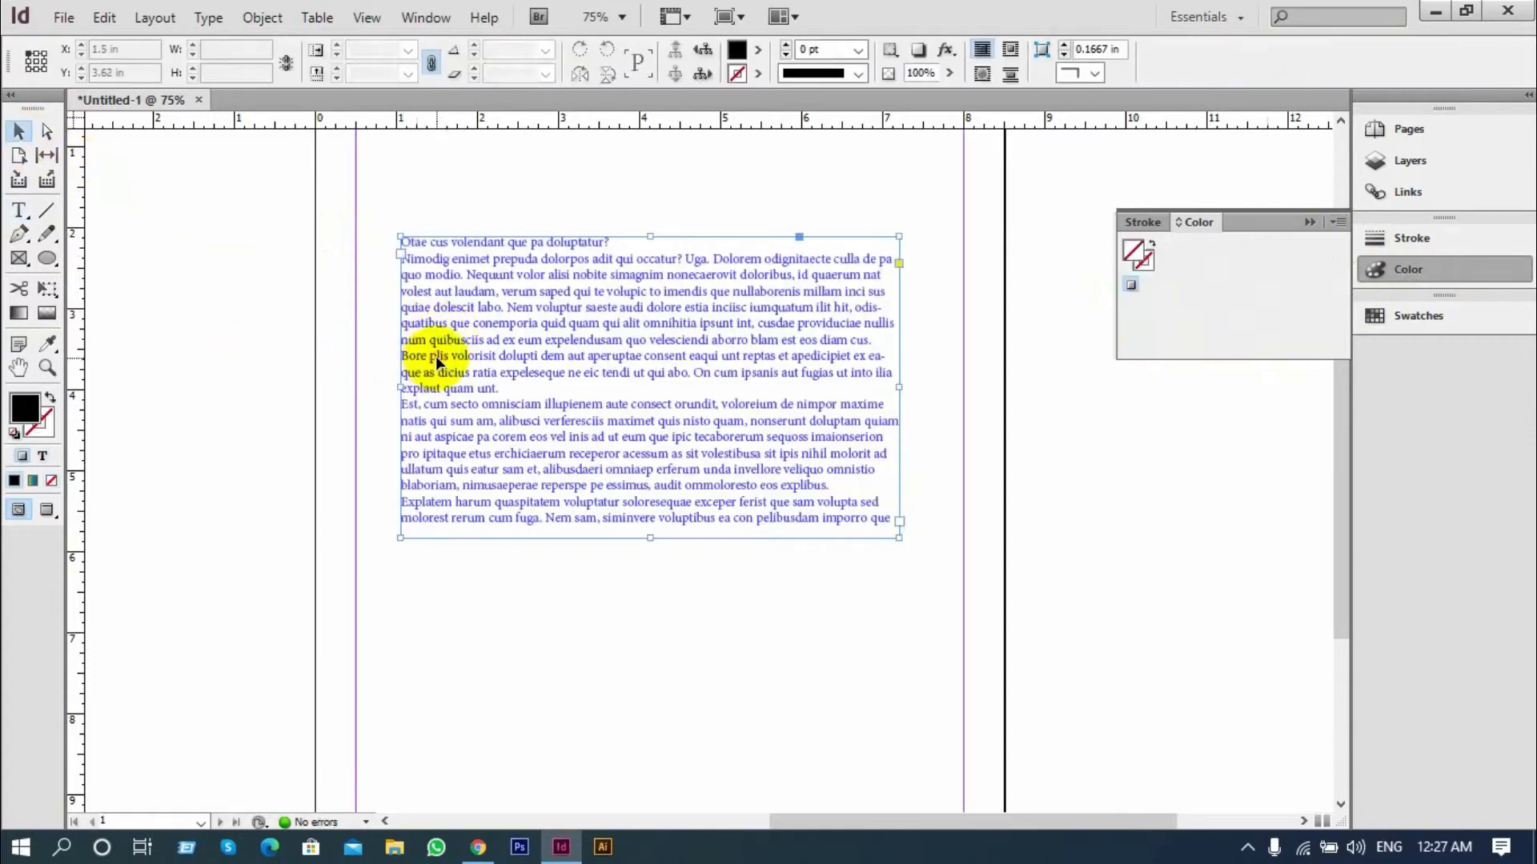
left_click(41, 456)
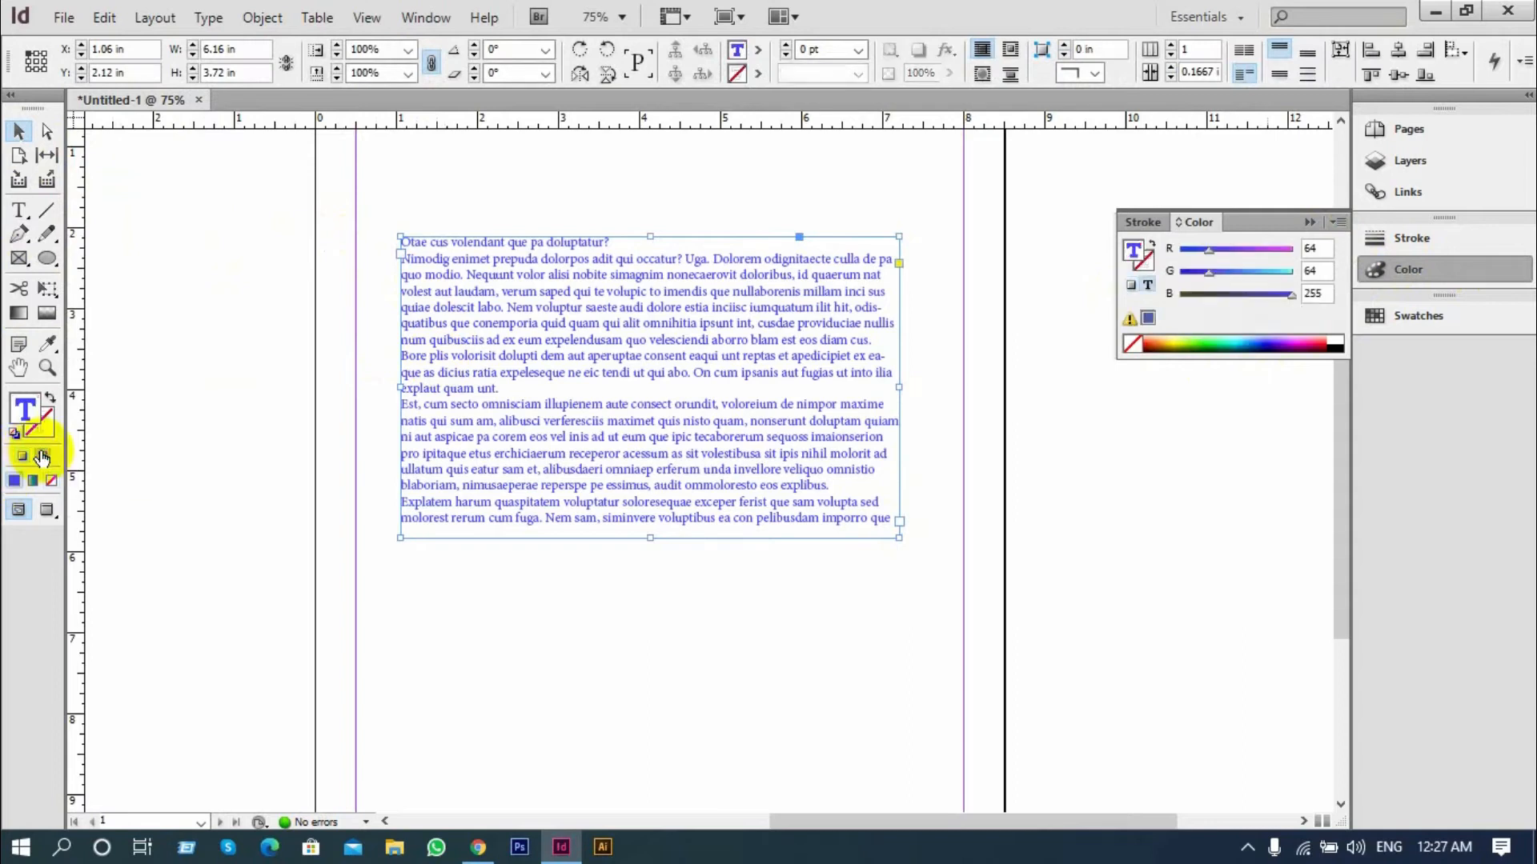
left_click(1204, 340)
left_click_drag(1204, 340, 1306, 334)
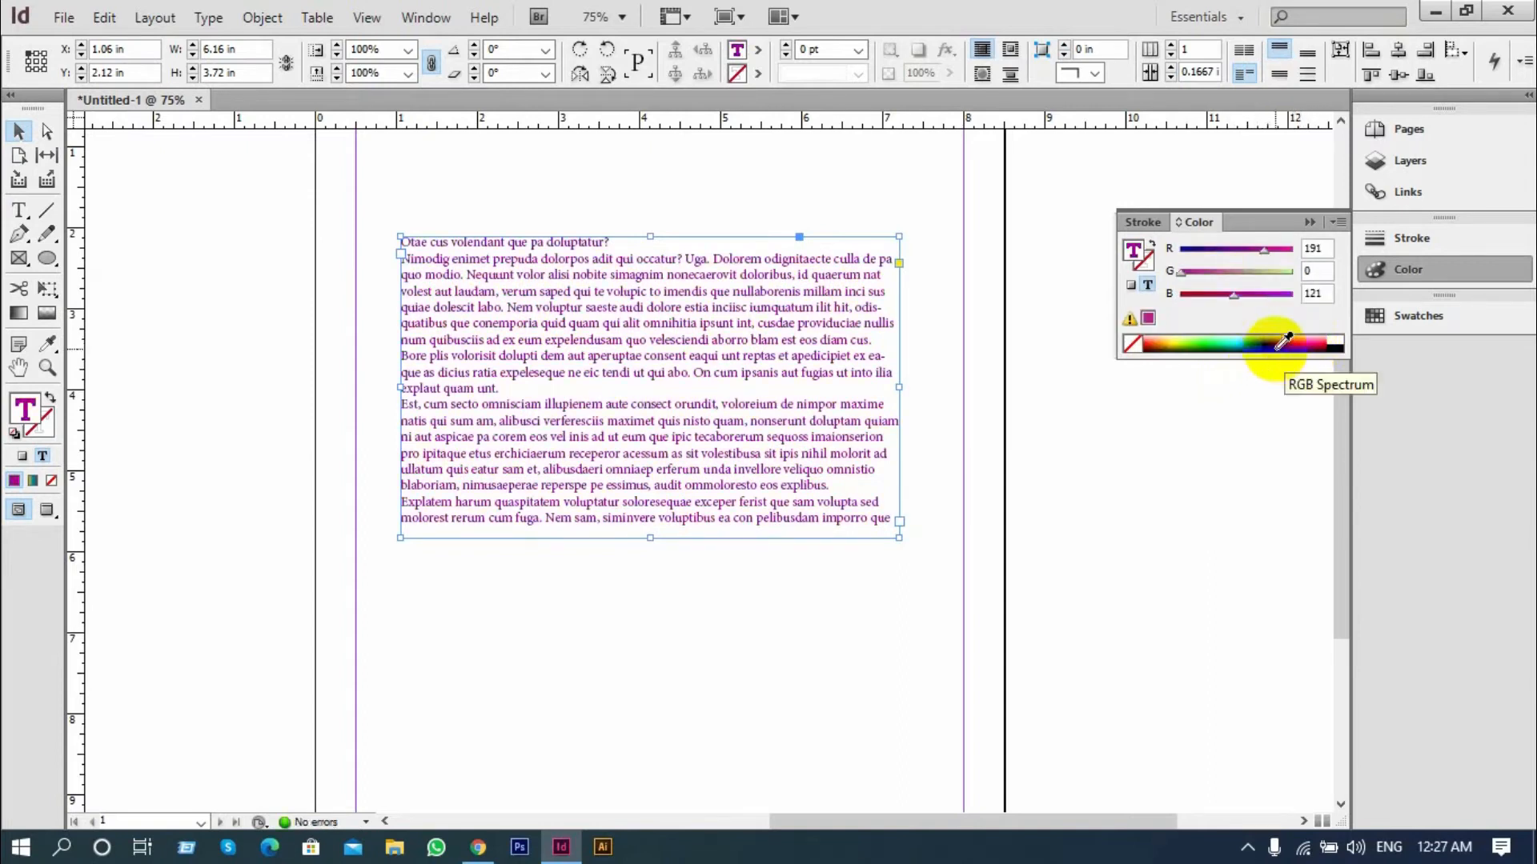
Try black and green on the frame's text, ending with red R=191 G=0 B=14
left_click(1332, 344)
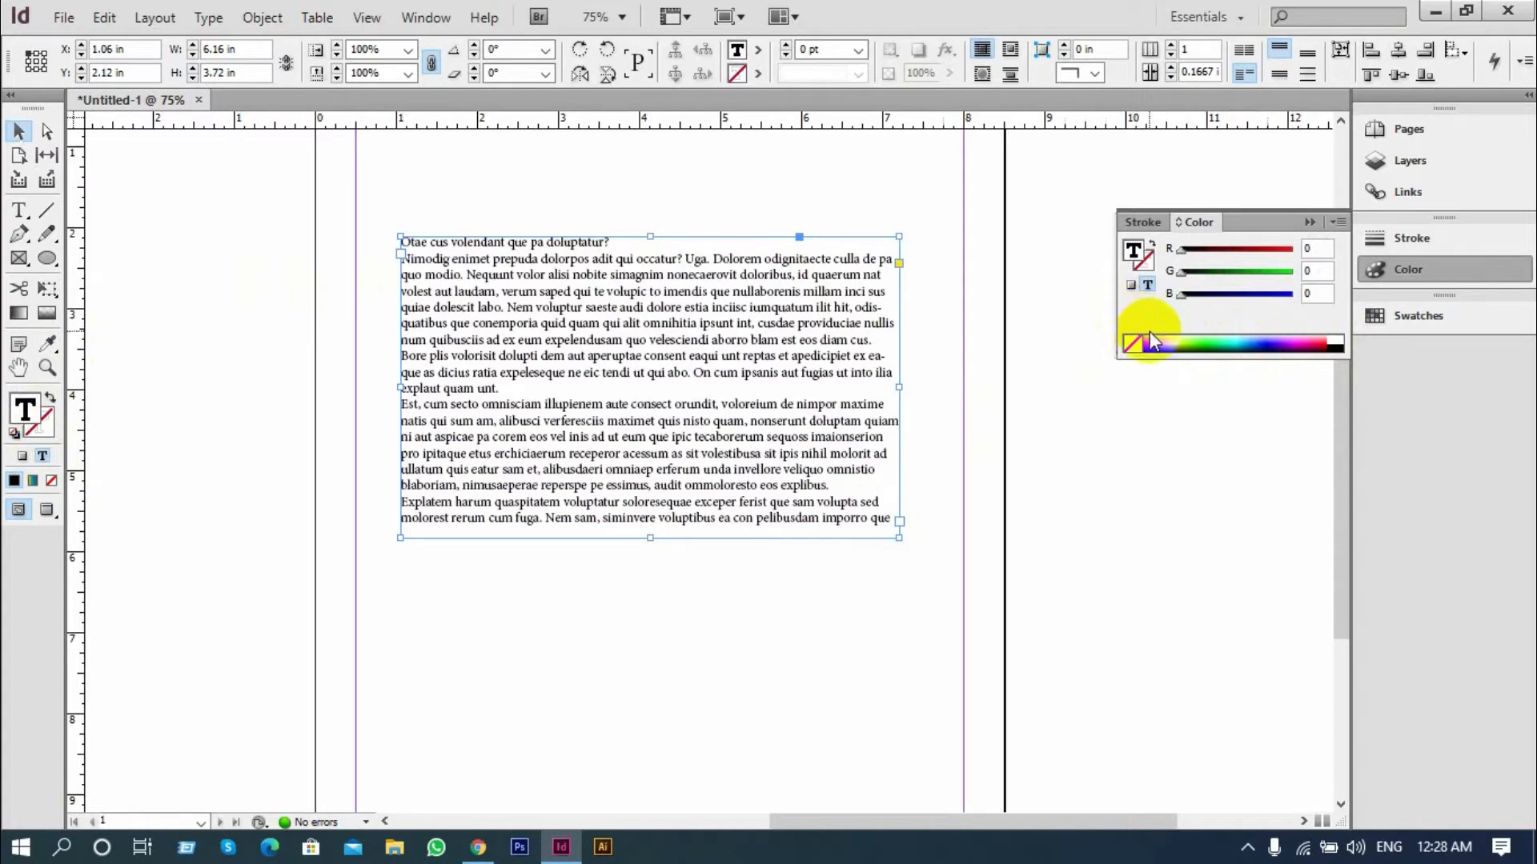
left_click(1264, 274)
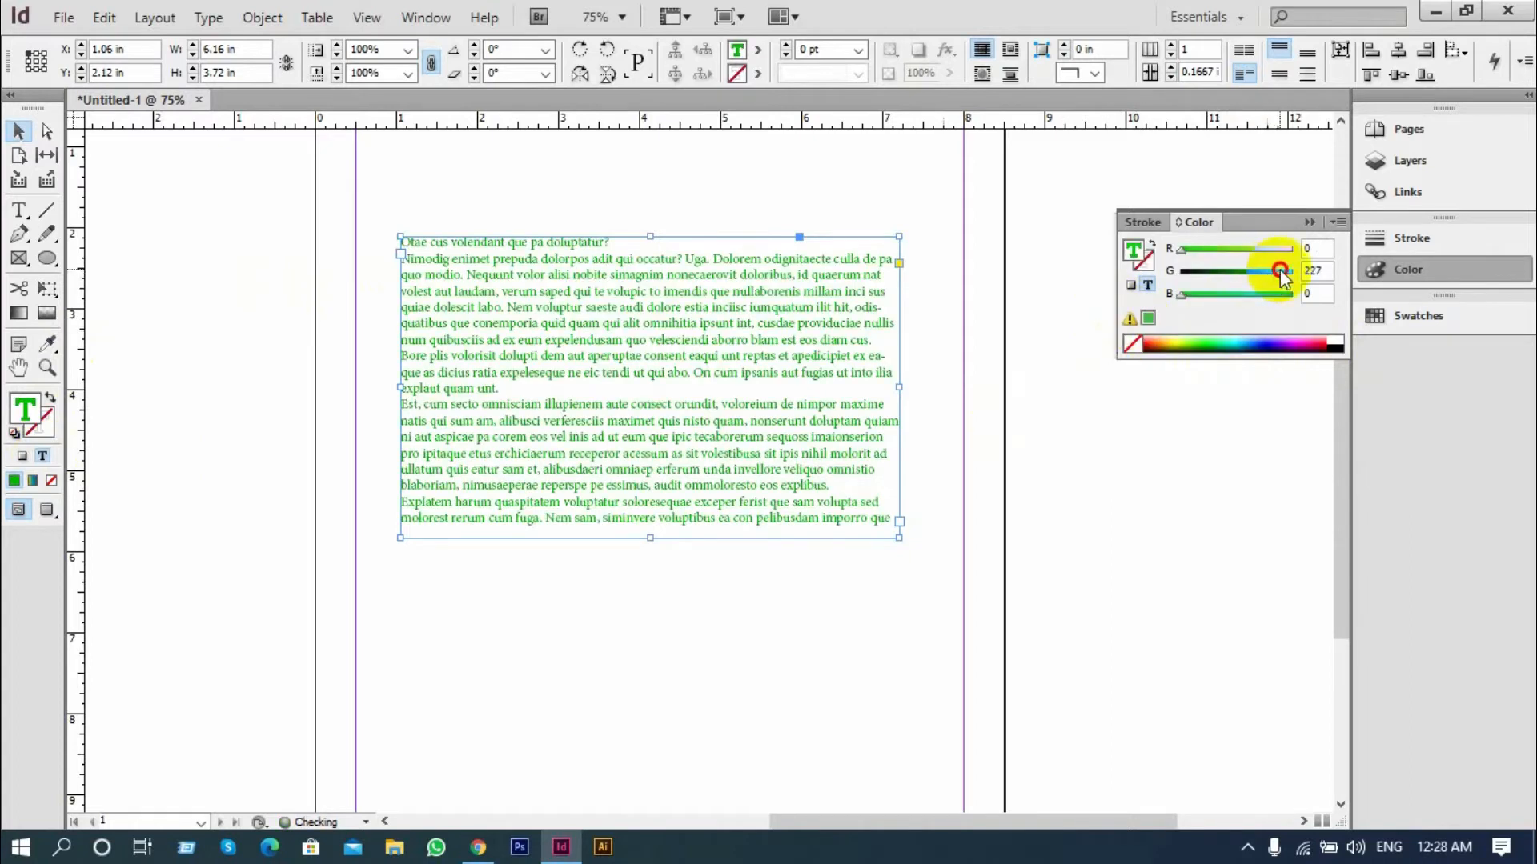
left_click(1140, 346)
left_click(1321, 349)
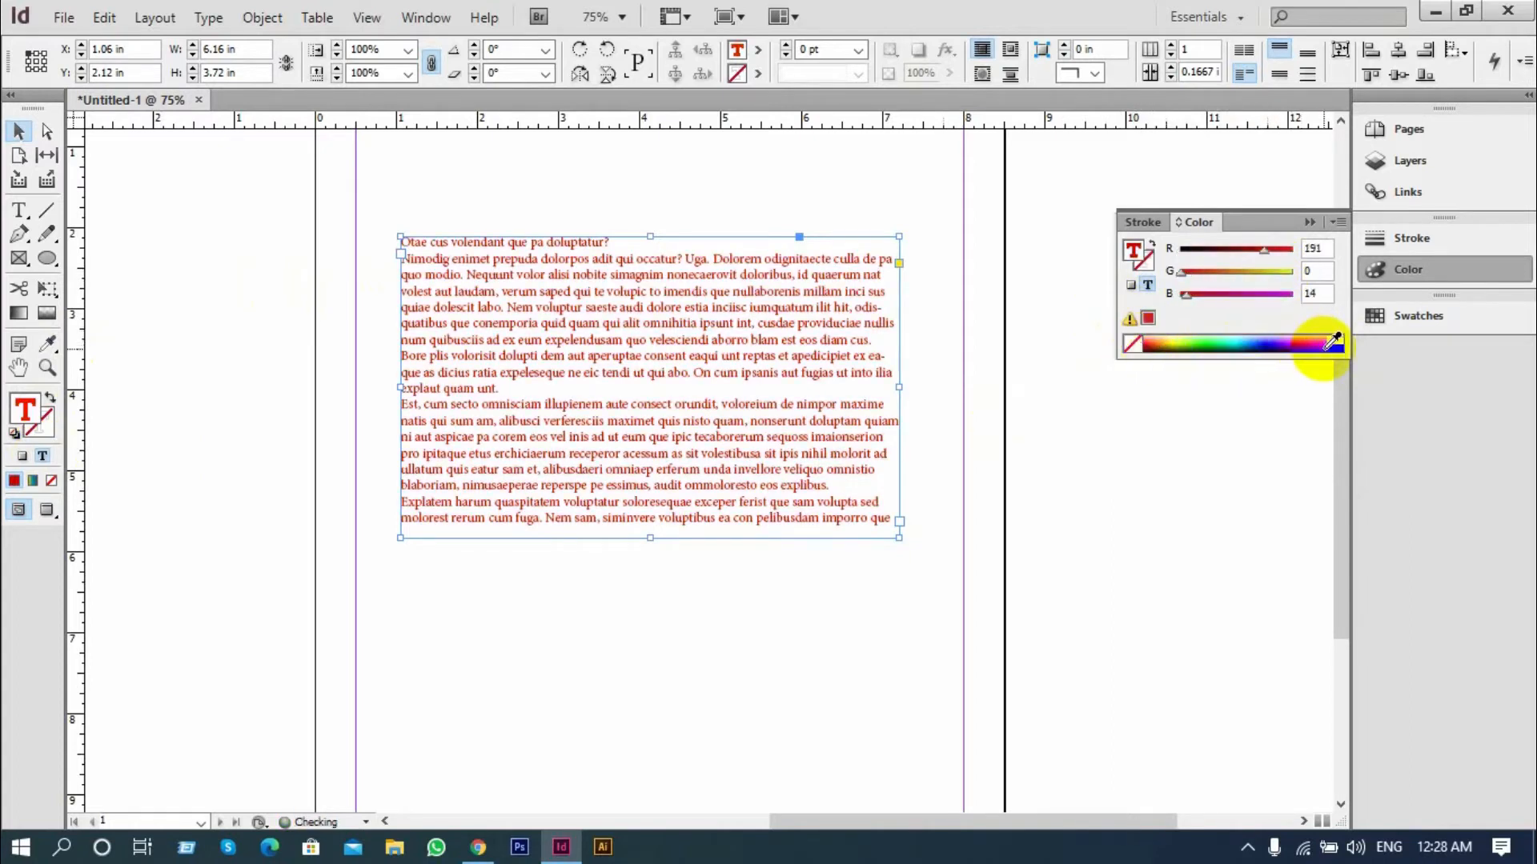
Delete the text frame from the page and collapse the colour controls
left_click(246, 232)
left_click_drag(421, 181, 911, 602)
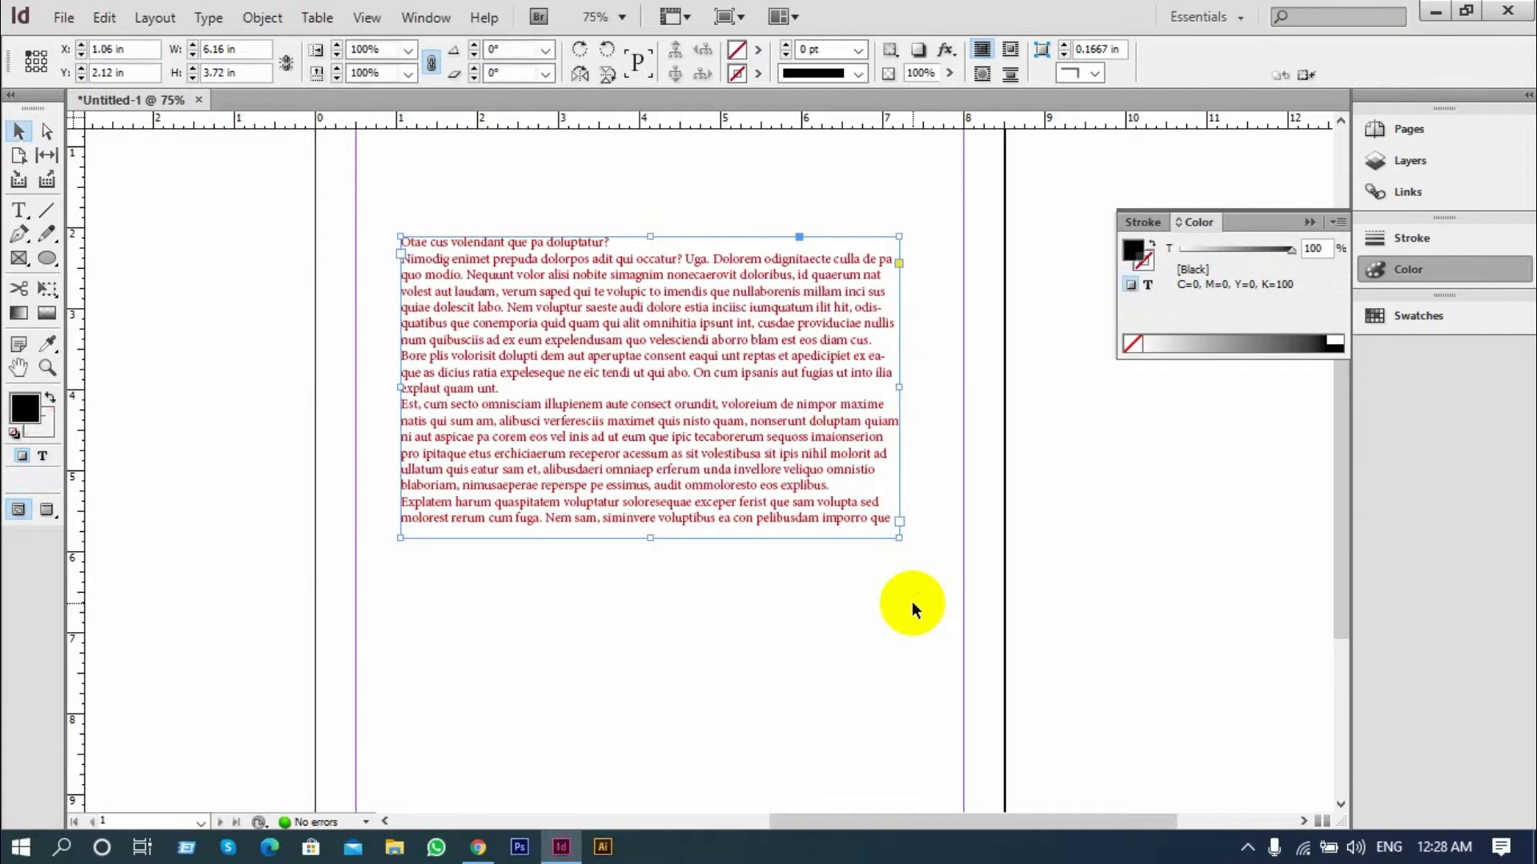
key("Delete")
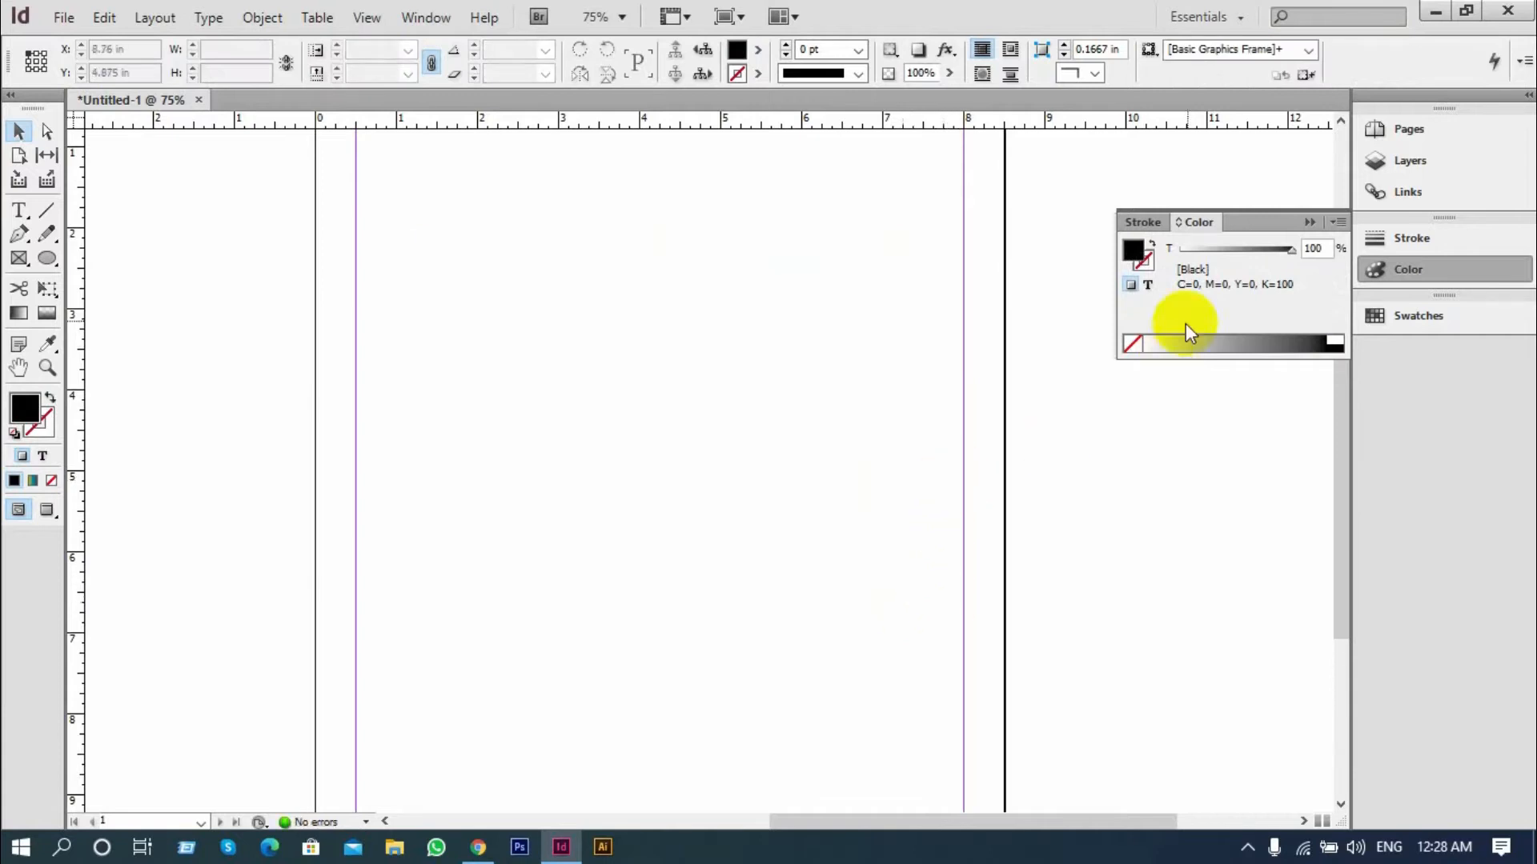
left_click(1309, 222)
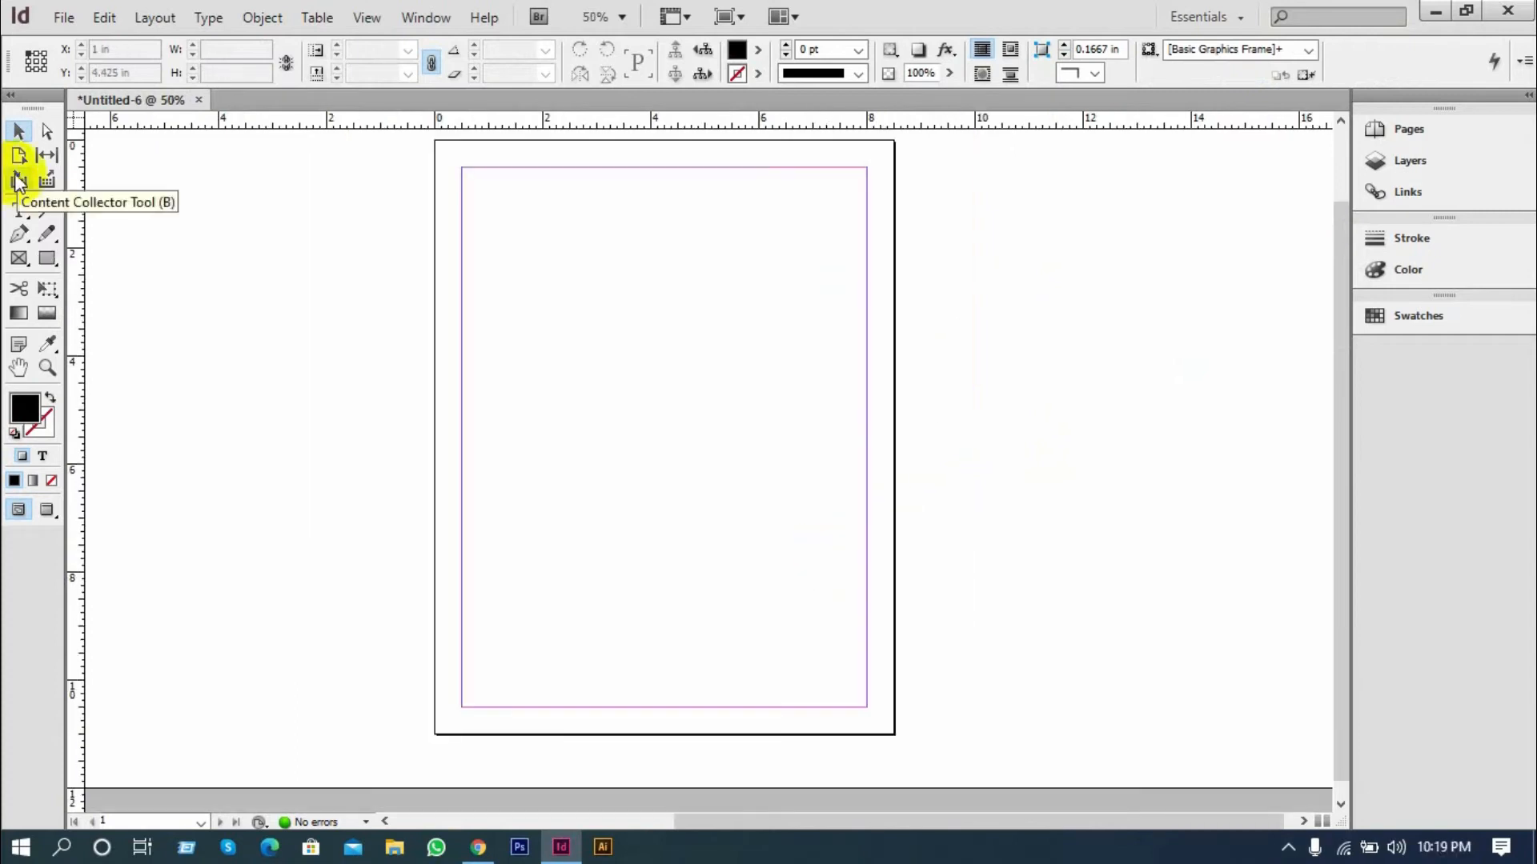
left_click(21, 211)
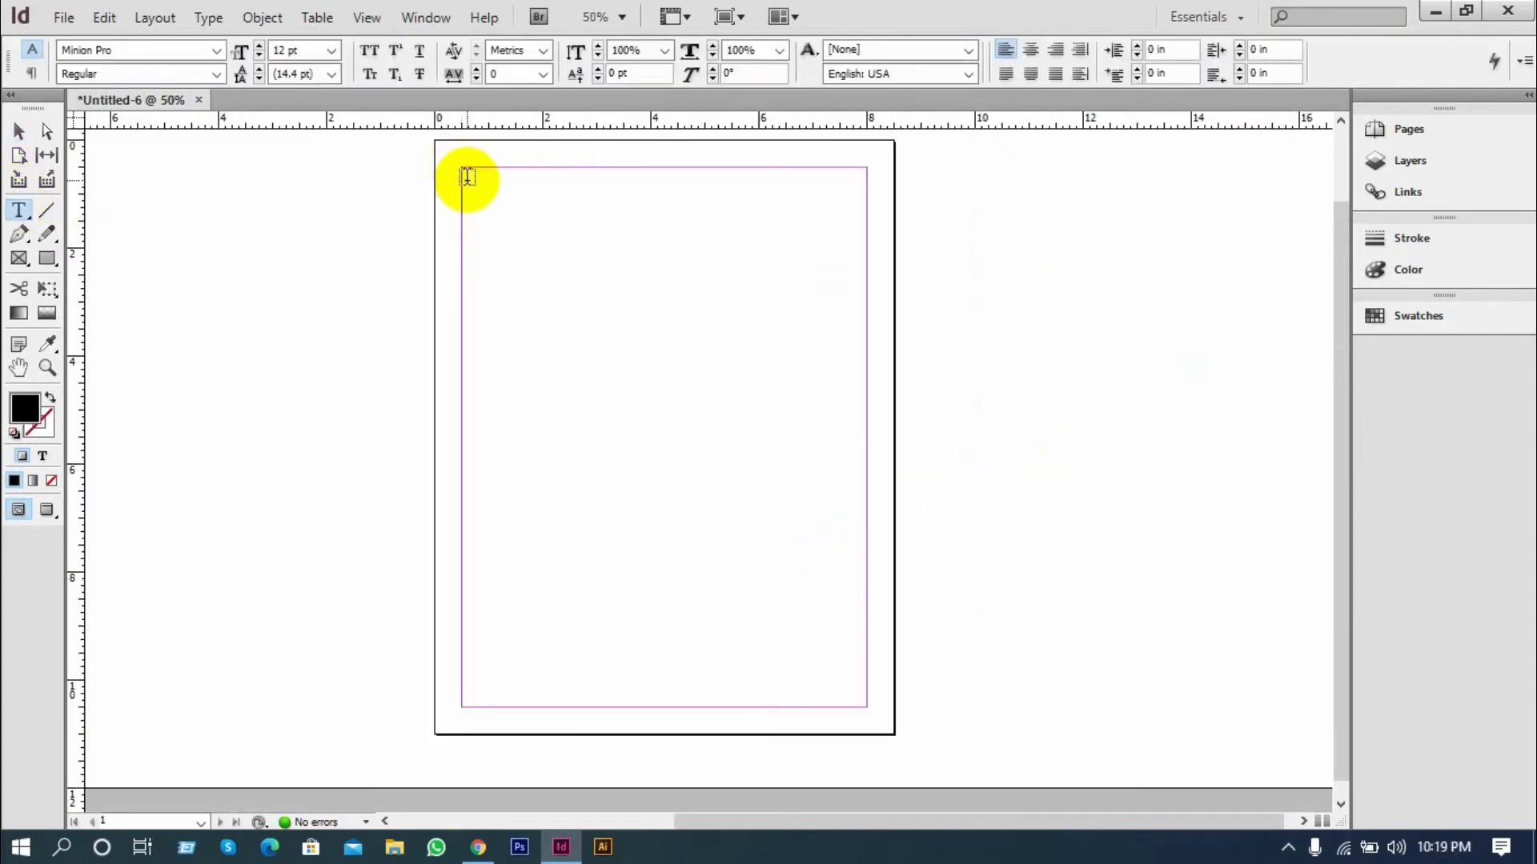
left_click(507, 216)
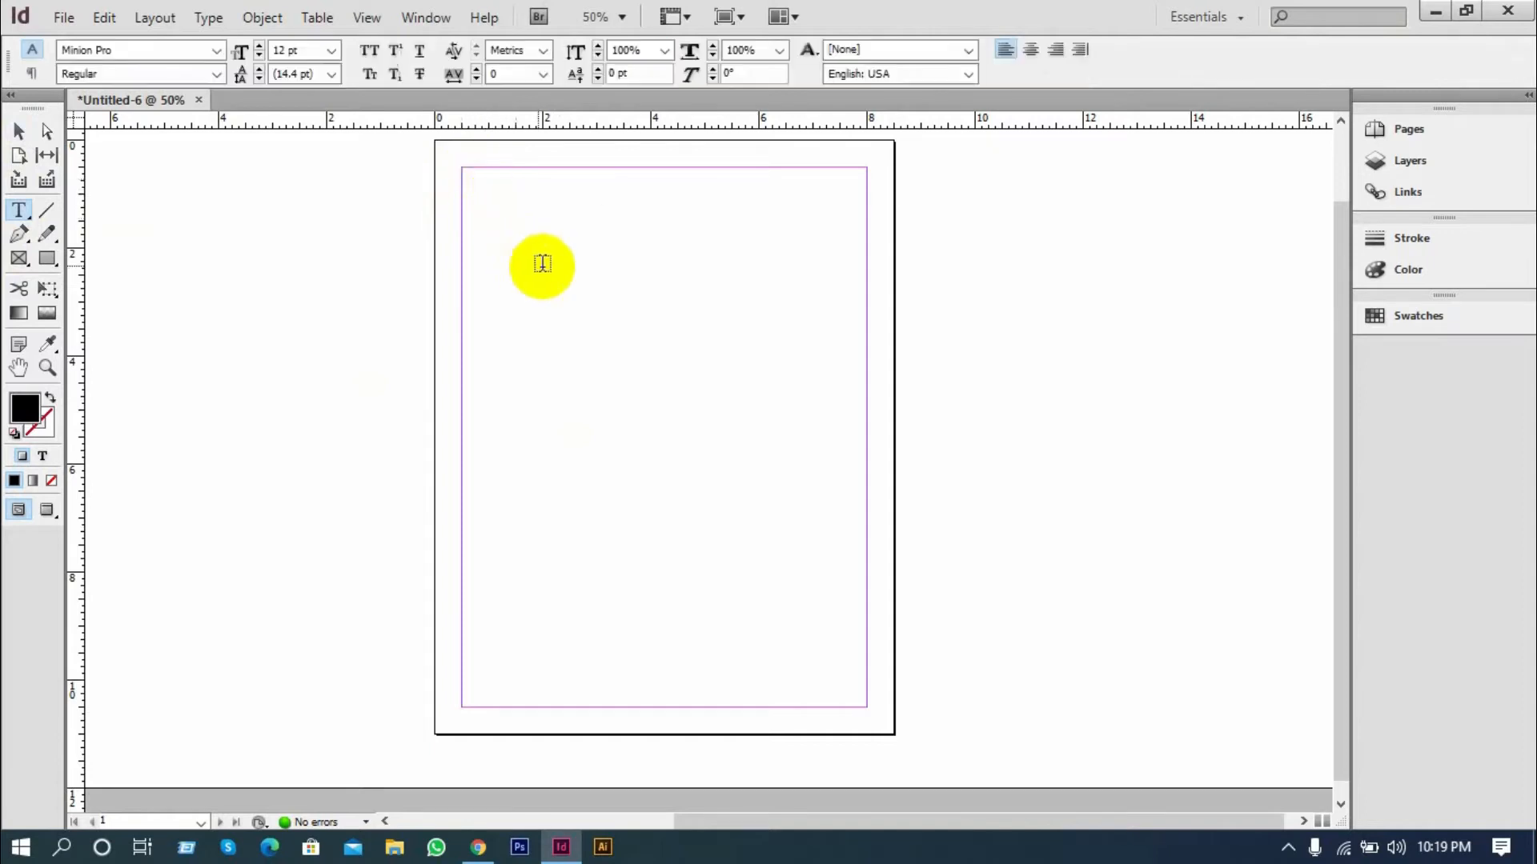
left_click(542, 262)
left_click(541, 263)
left_click(552, 284)
left_click_drag(590, 314, 608, 317)
left_click(20, 131)
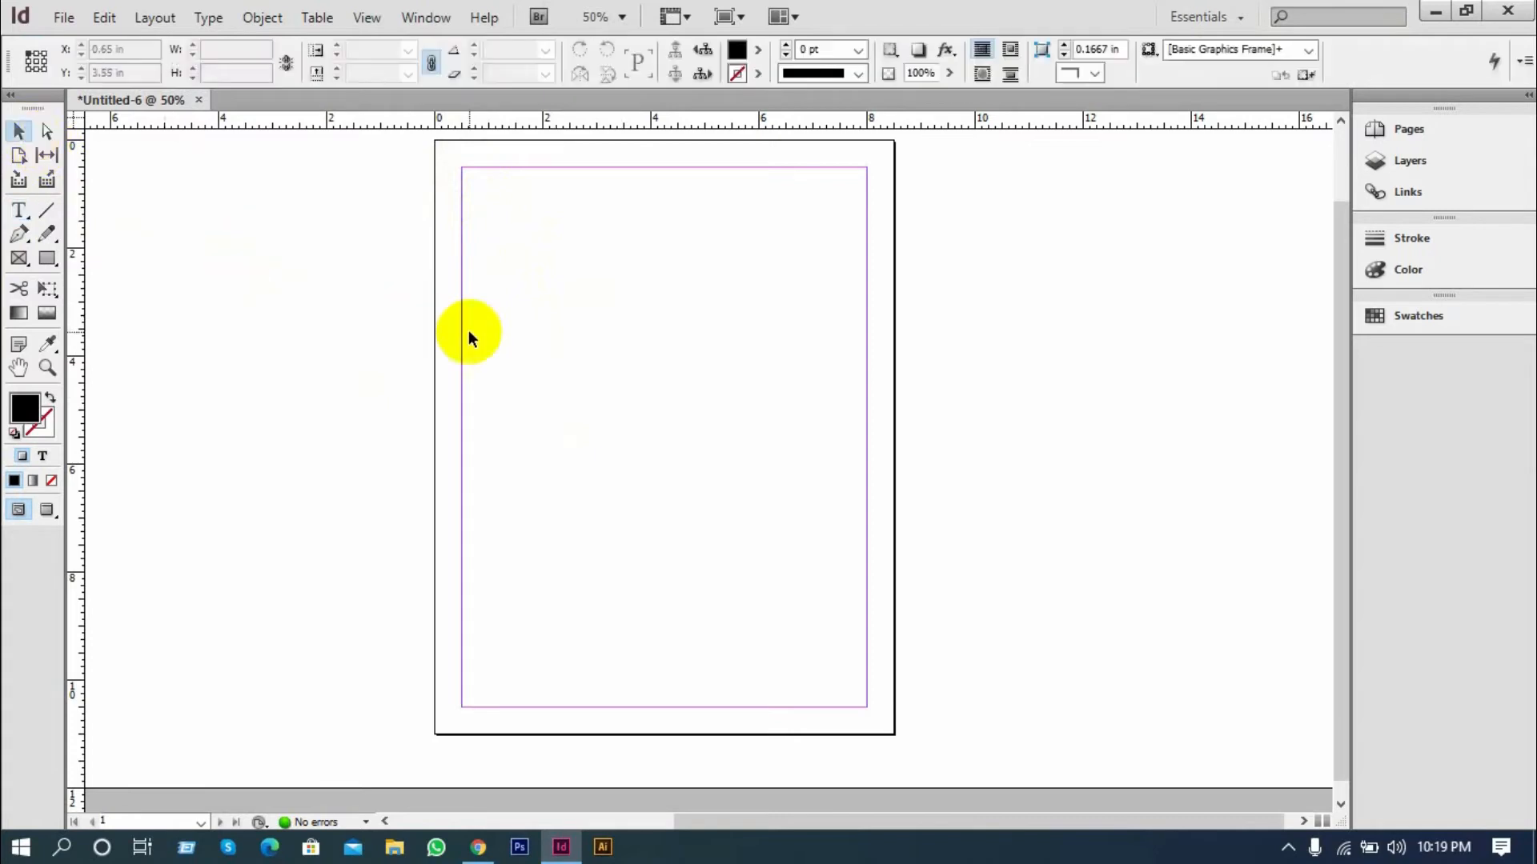
Draw a text frame about 6.575 in wide and 8.2 in high within the page margins and delete it
left_click(20, 211)
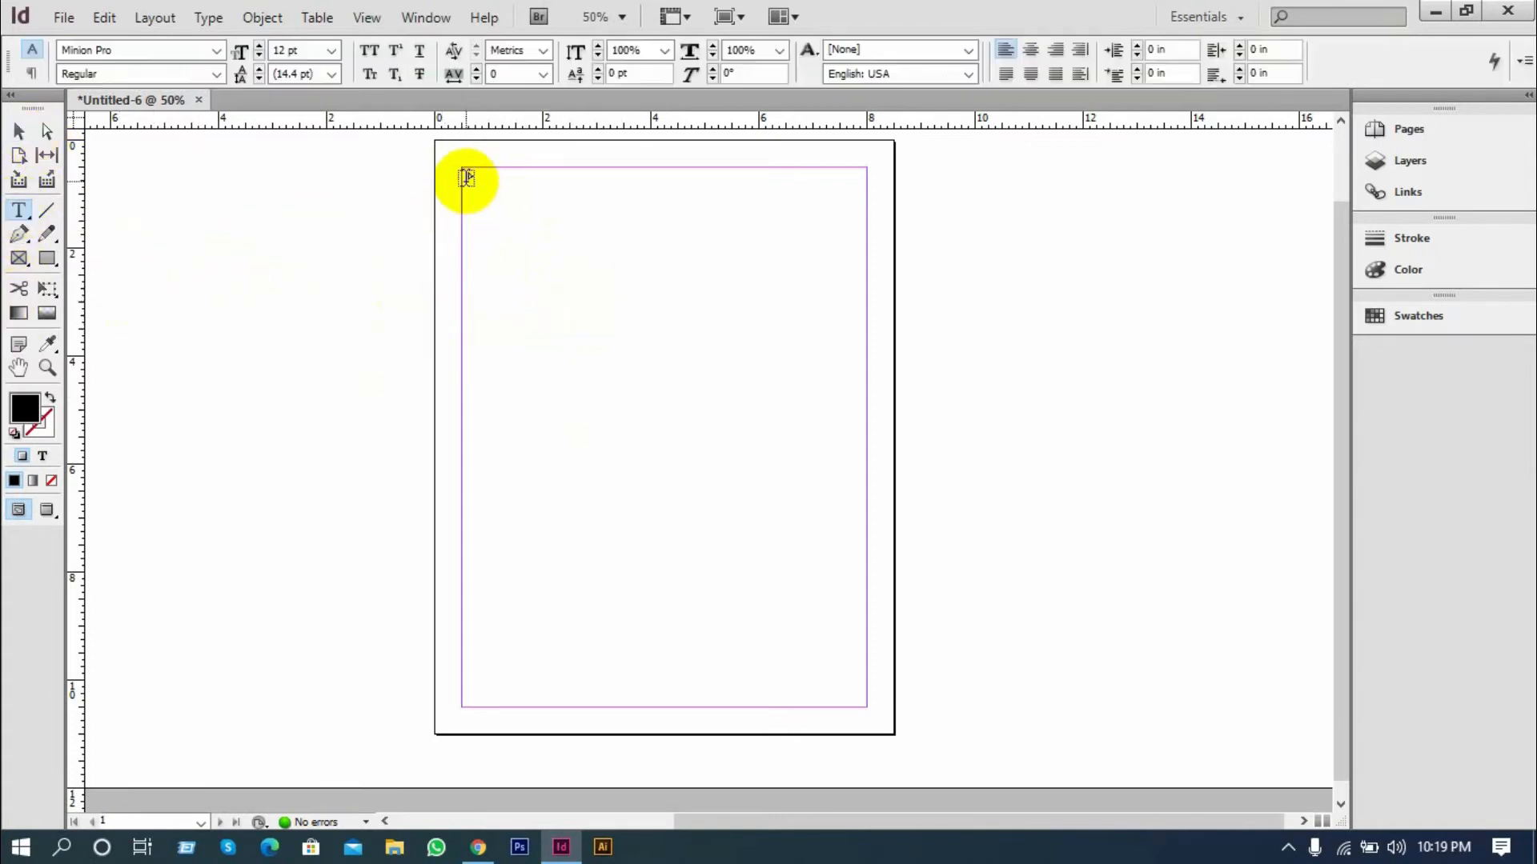
left_click_drag(464, 176, 816, 622)
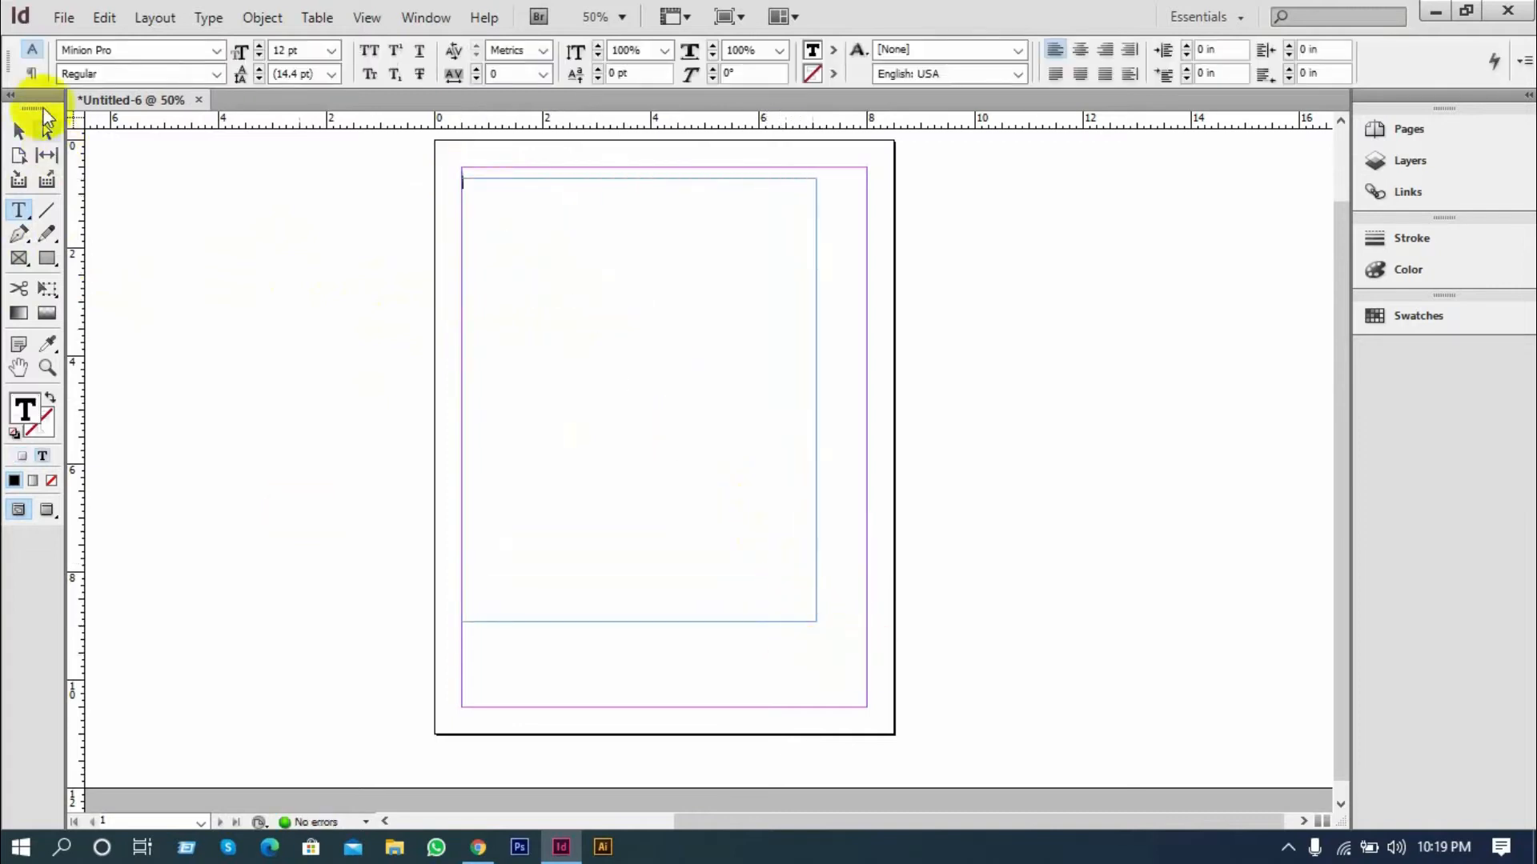
left_click(27, 130)
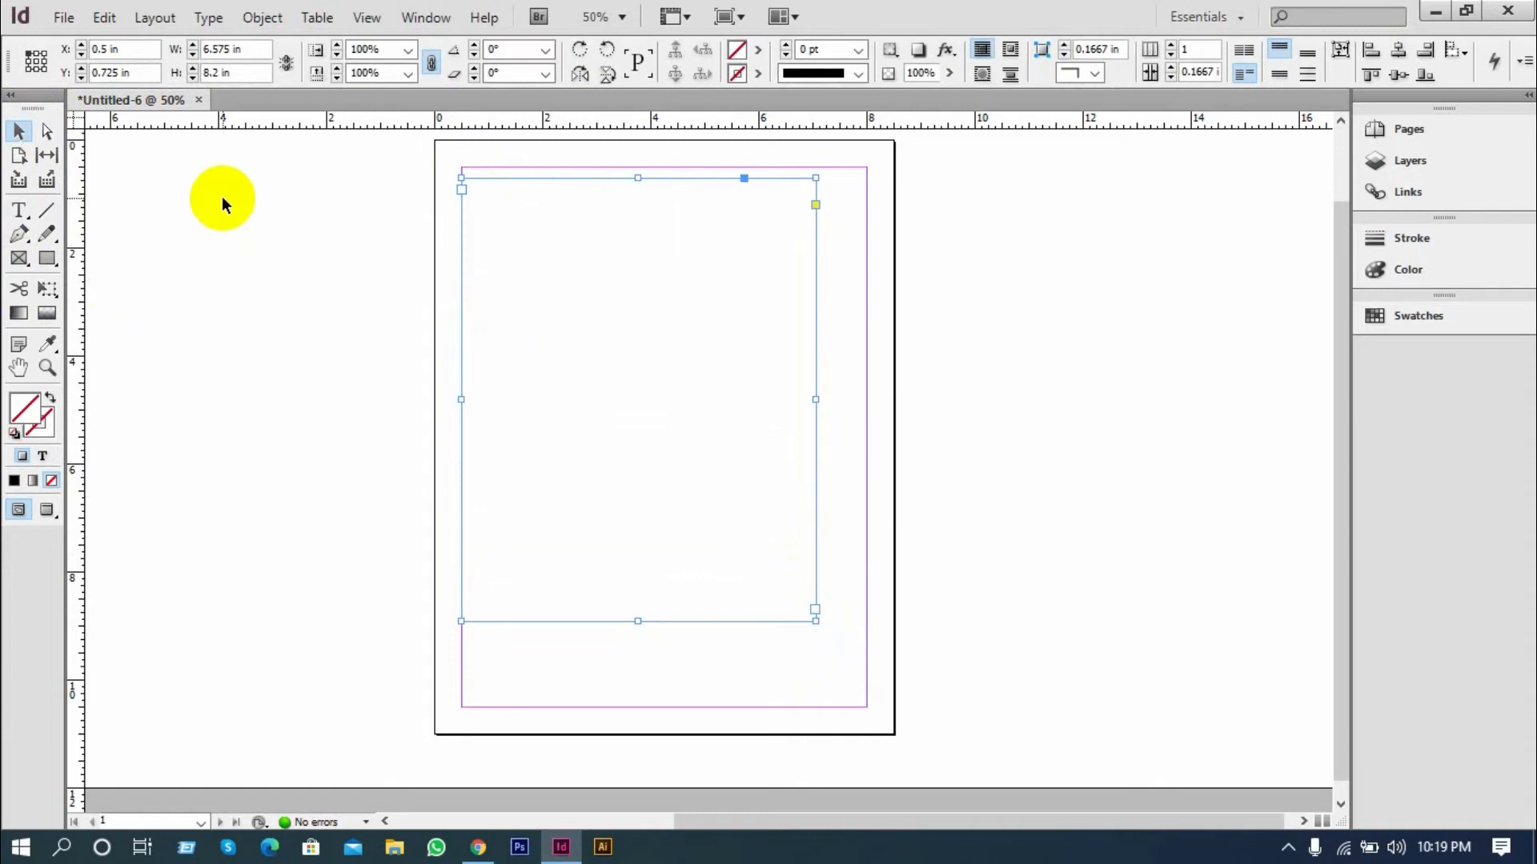
key("Delete")
Draw a rectangle frame 7.5 in wide and 10 in high that fills the page margins
left_click(20, 257)
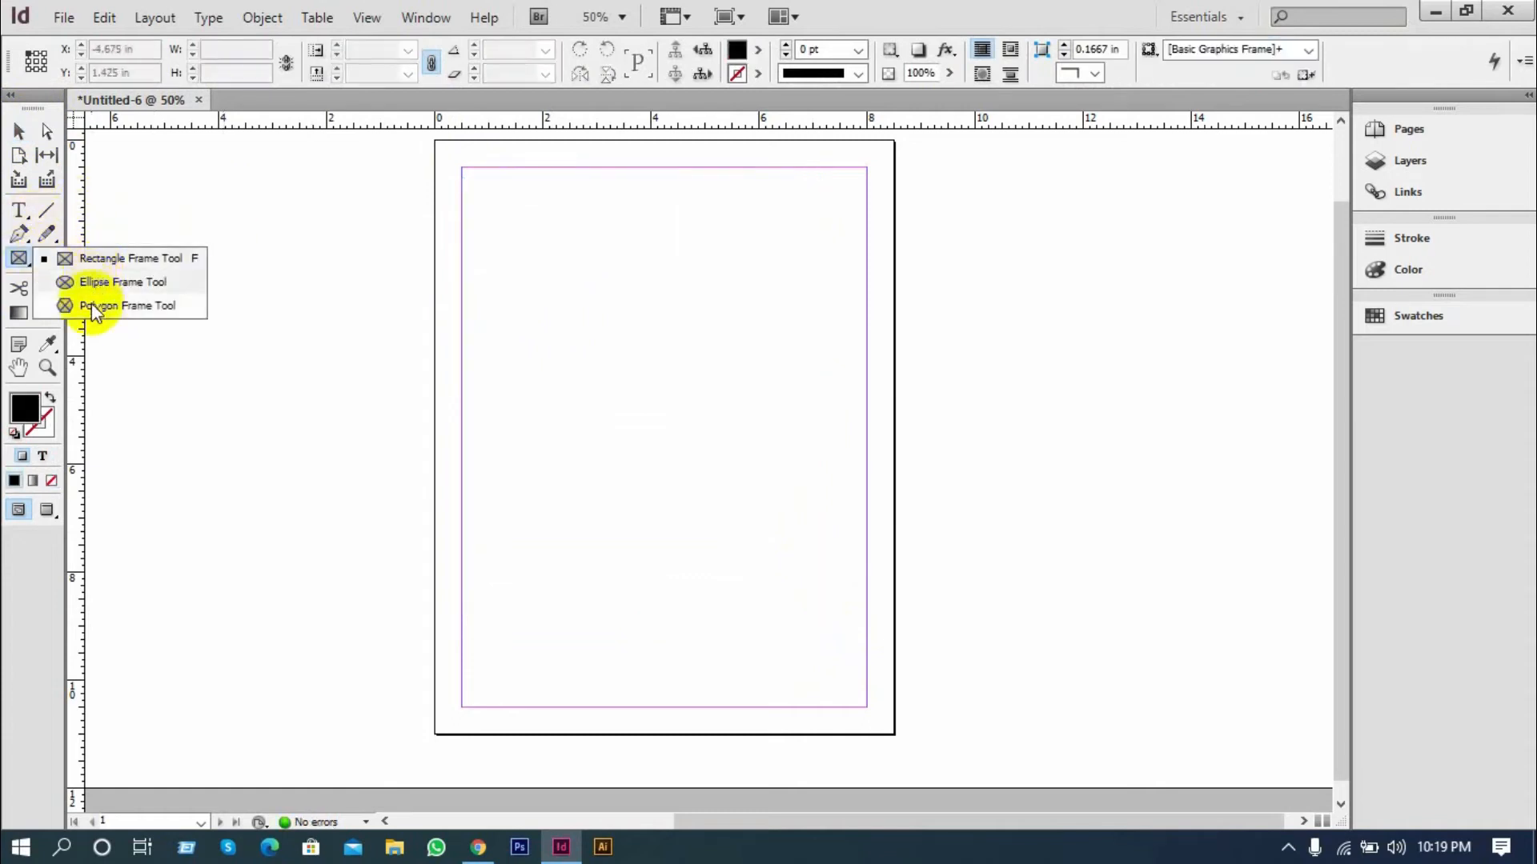
left_click(100, 258)
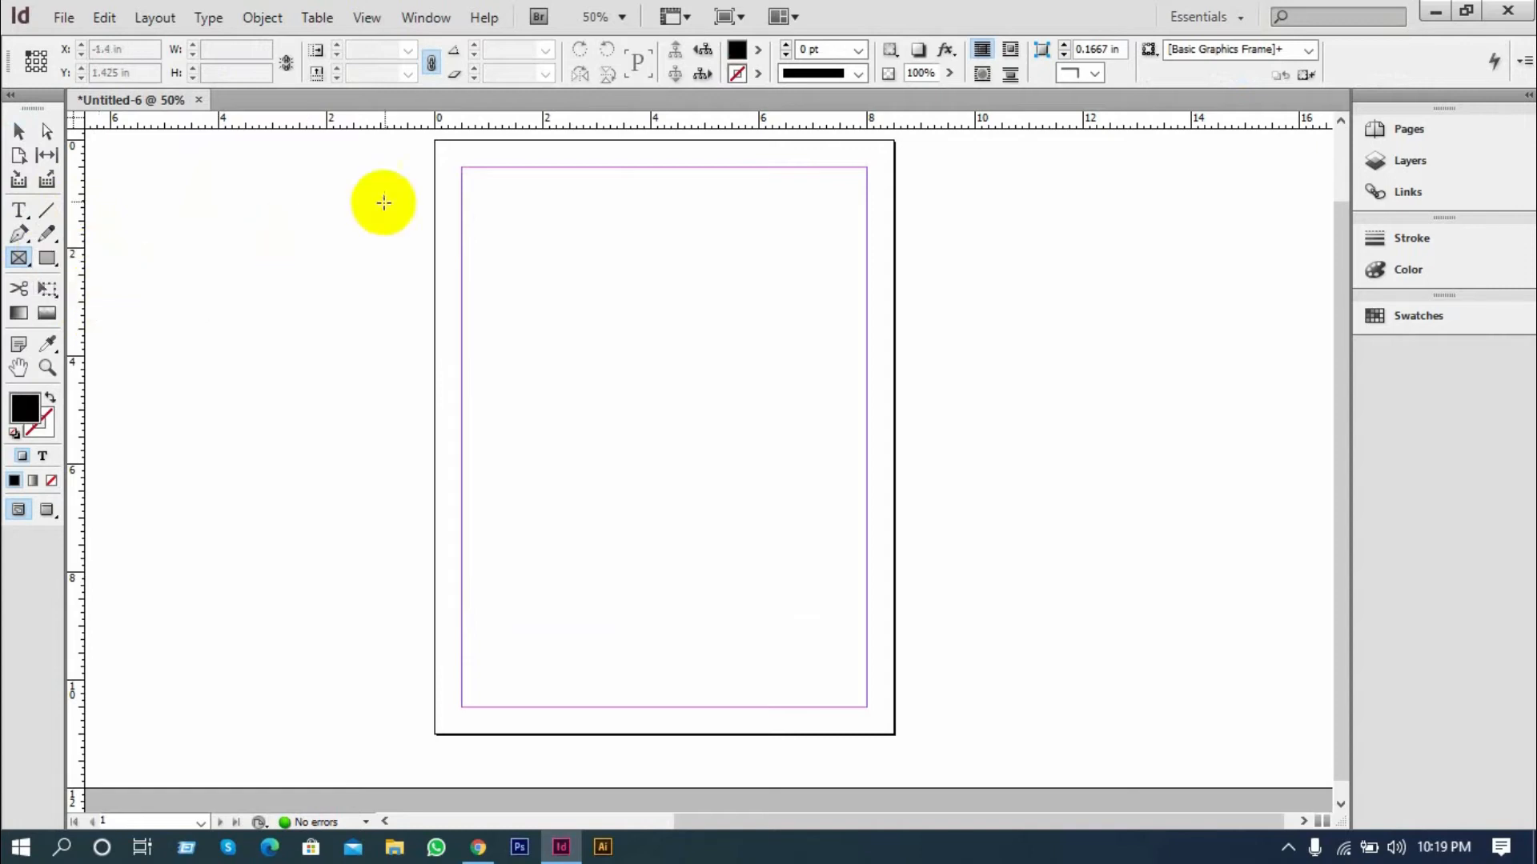
left_click_drag(460, 169, 866, 706)
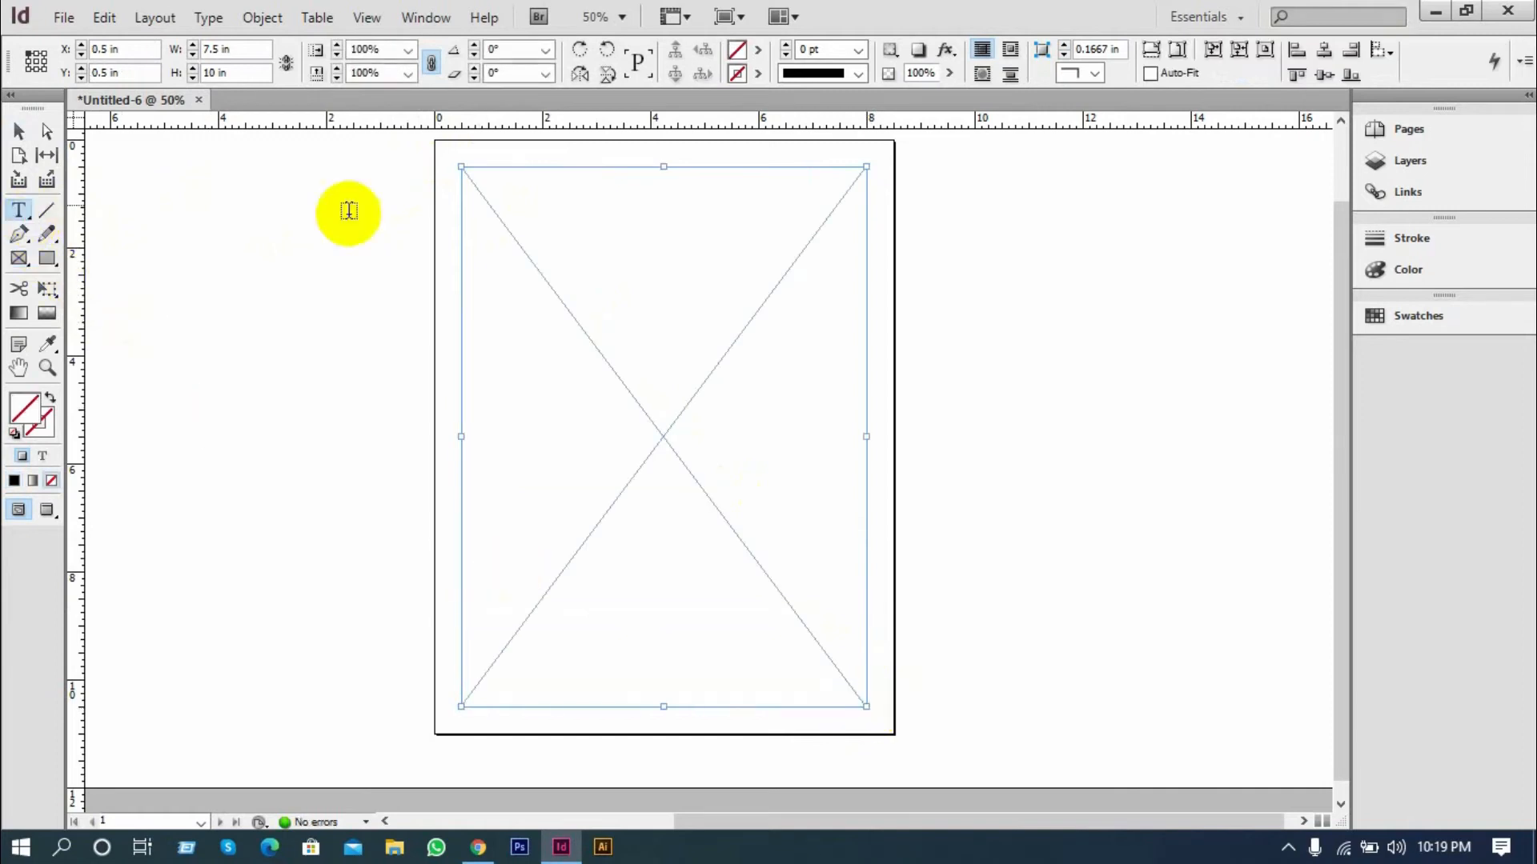
Turn the rectangle frame into a text frame, enter some sample characters and clear them all
left_click(470, 183)
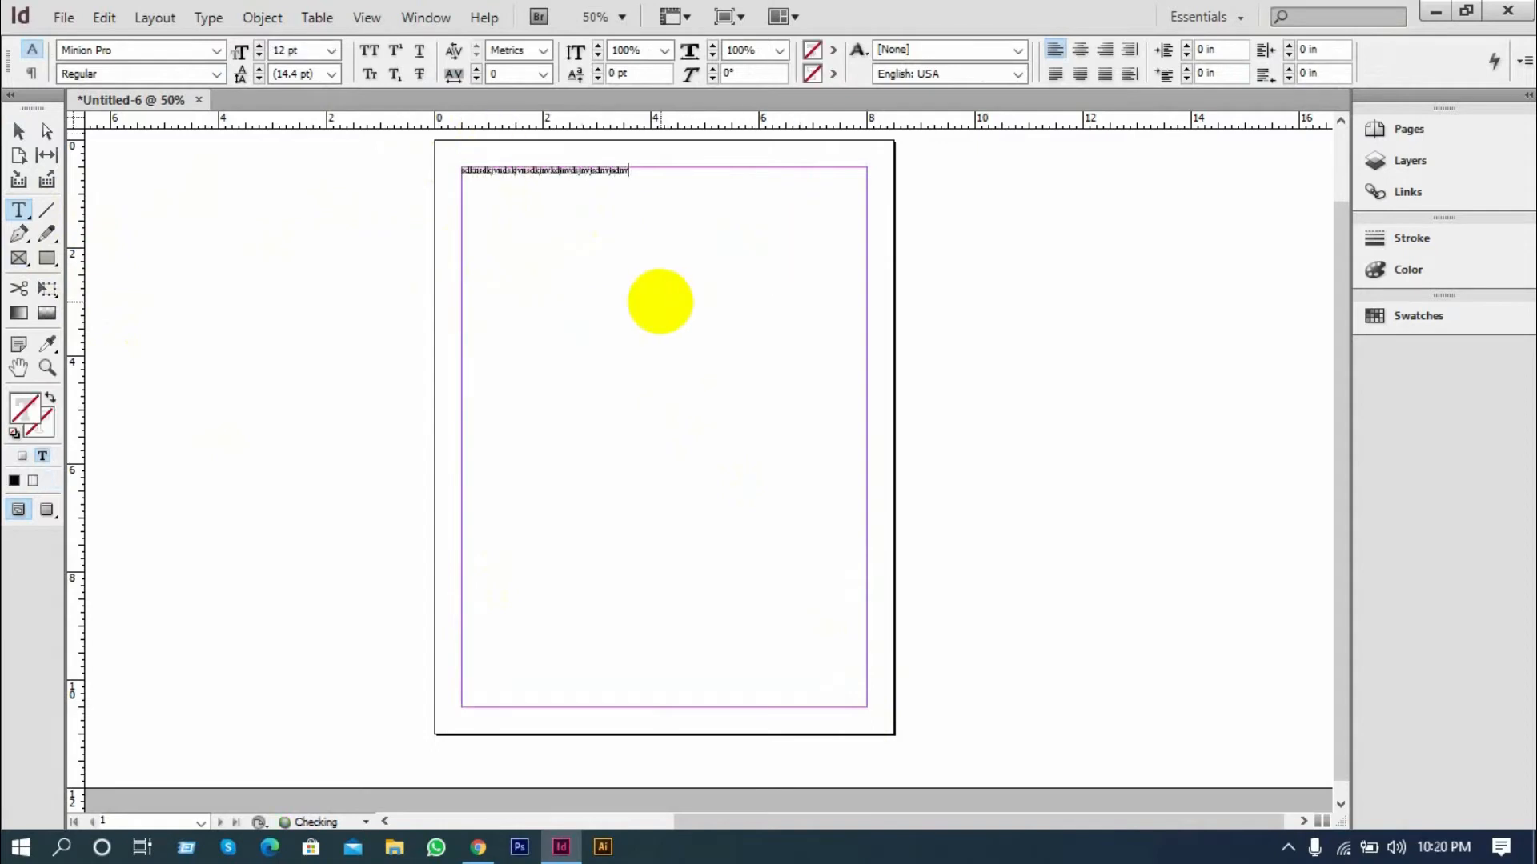
key("ctrl+a")
key("BackSpace")
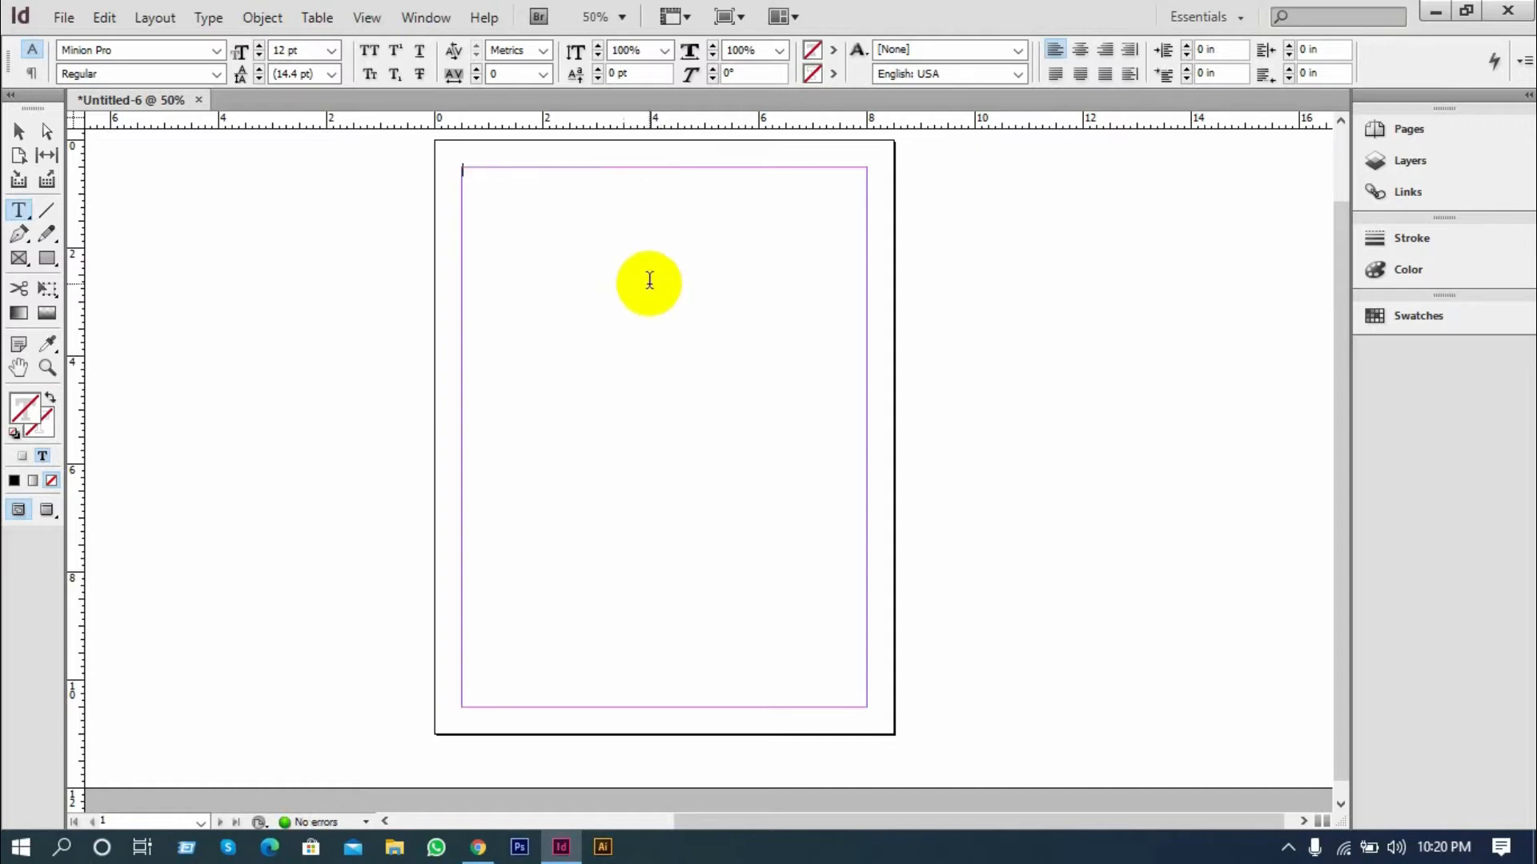
scroll(628, 266, "up", 1)
scroll(610, 255, "down", 1)
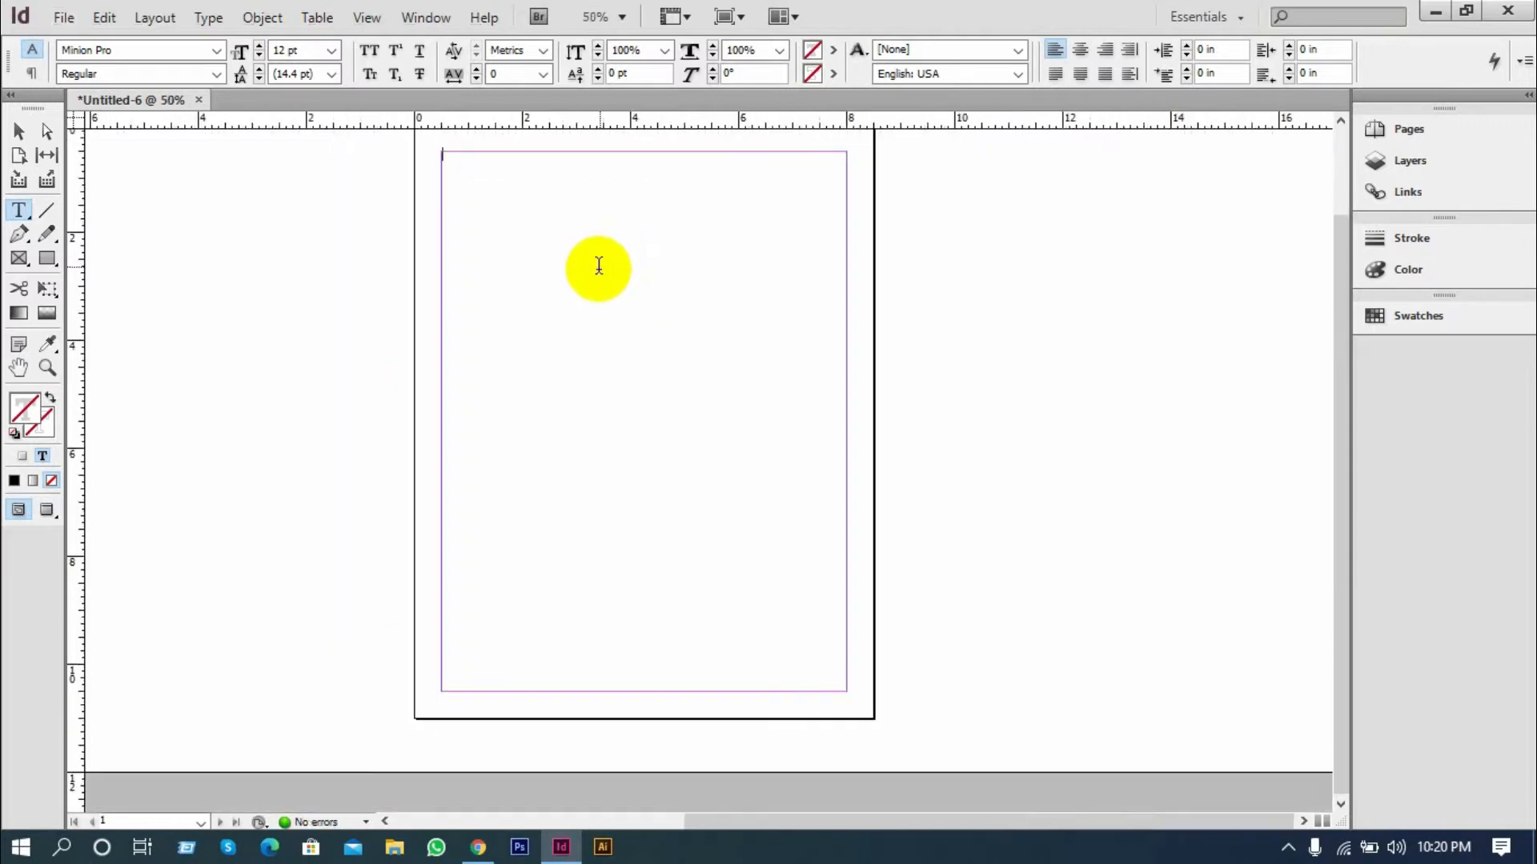
Examine the page size, column, margin, bleed and Primary Text Frame options for a new document without creating one
left_click(64, 17)
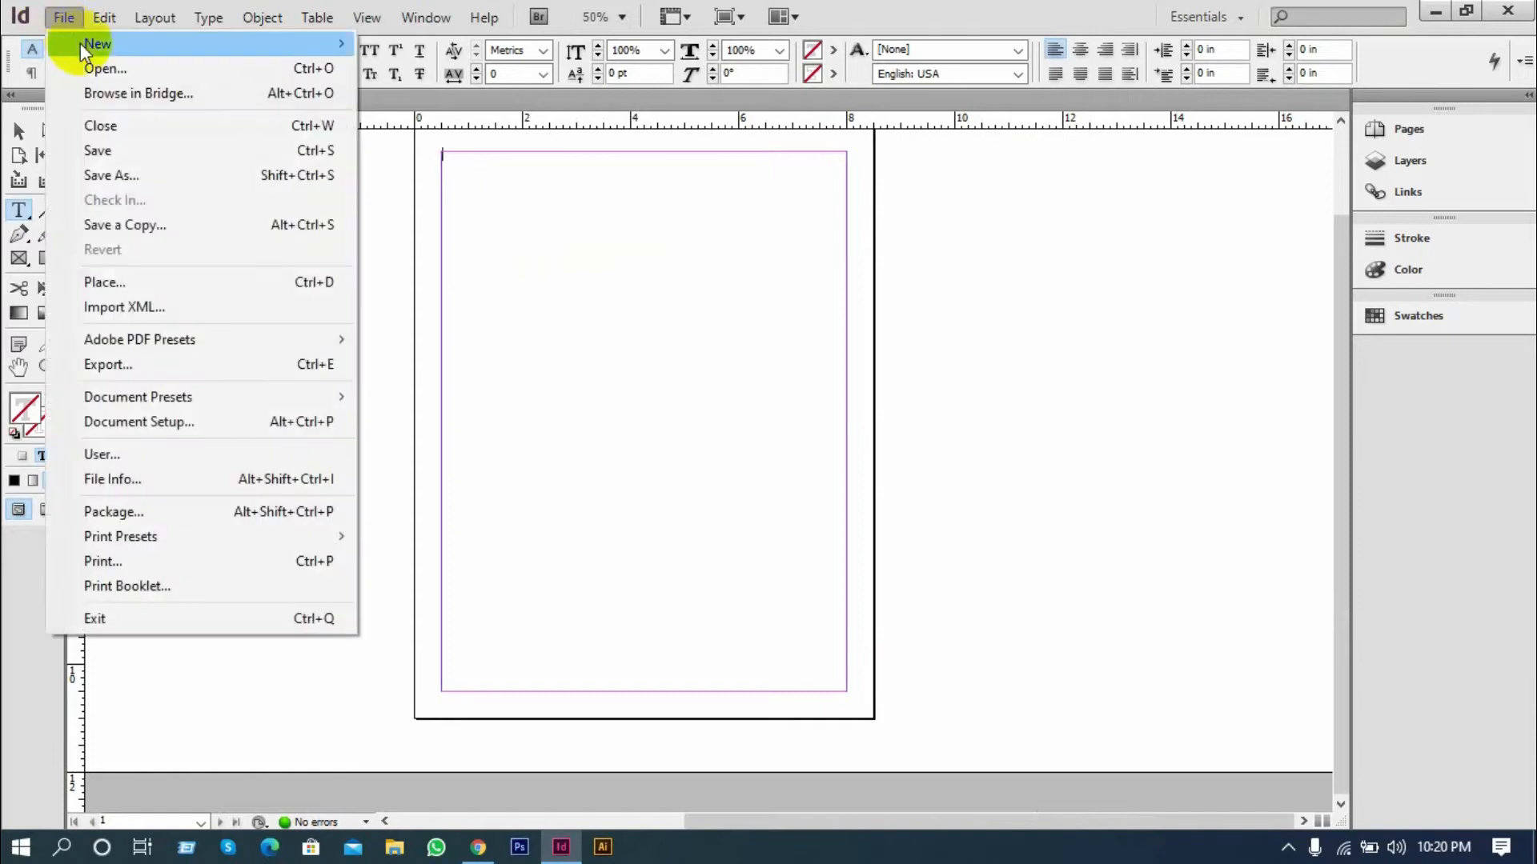
mouse_move(97, 44)
left_click(514, 41)
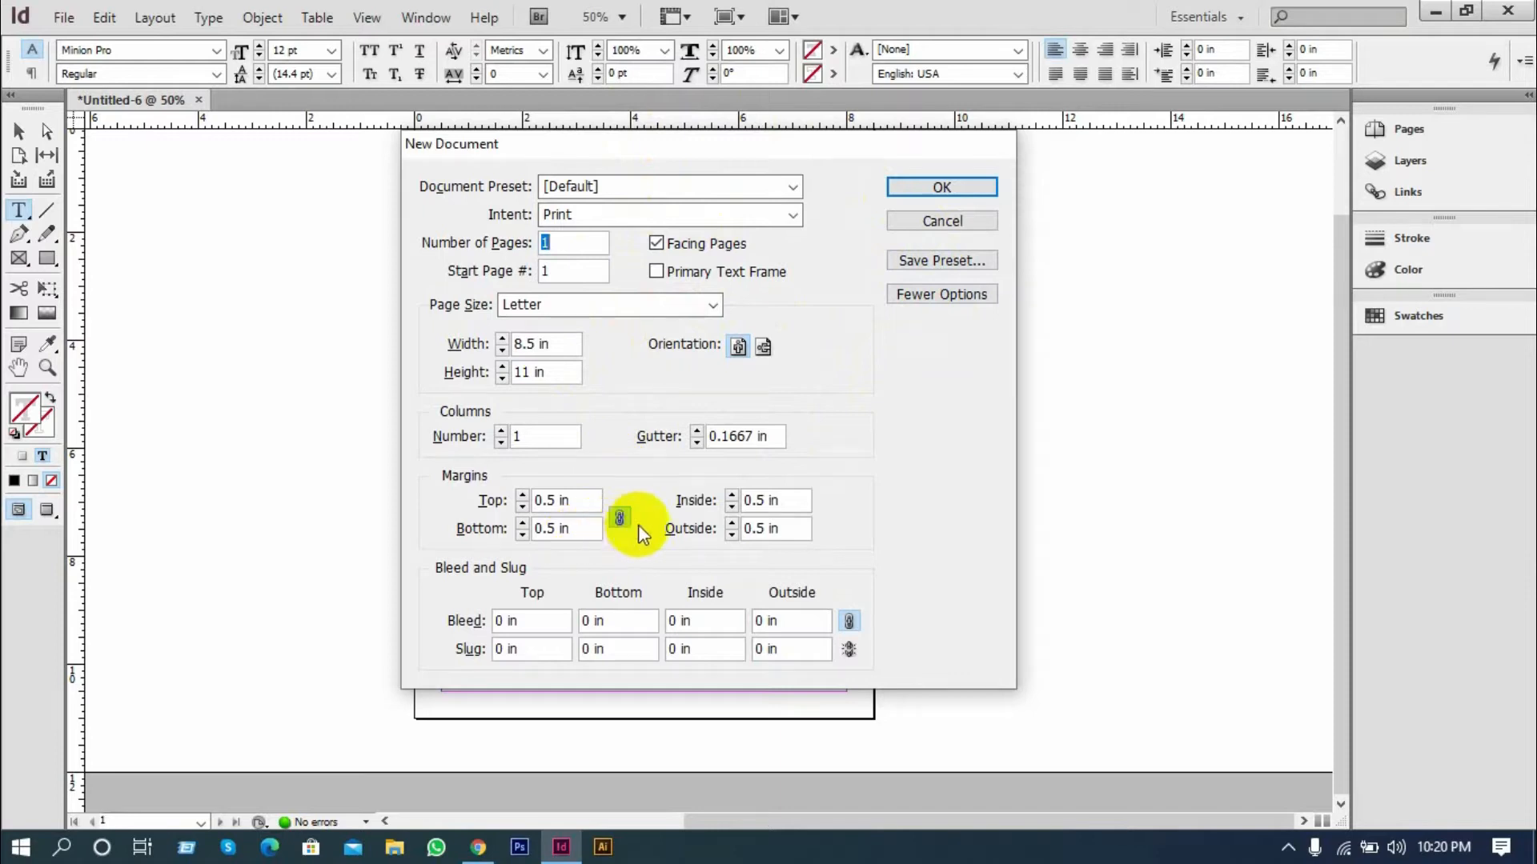
left_click(850, 622)
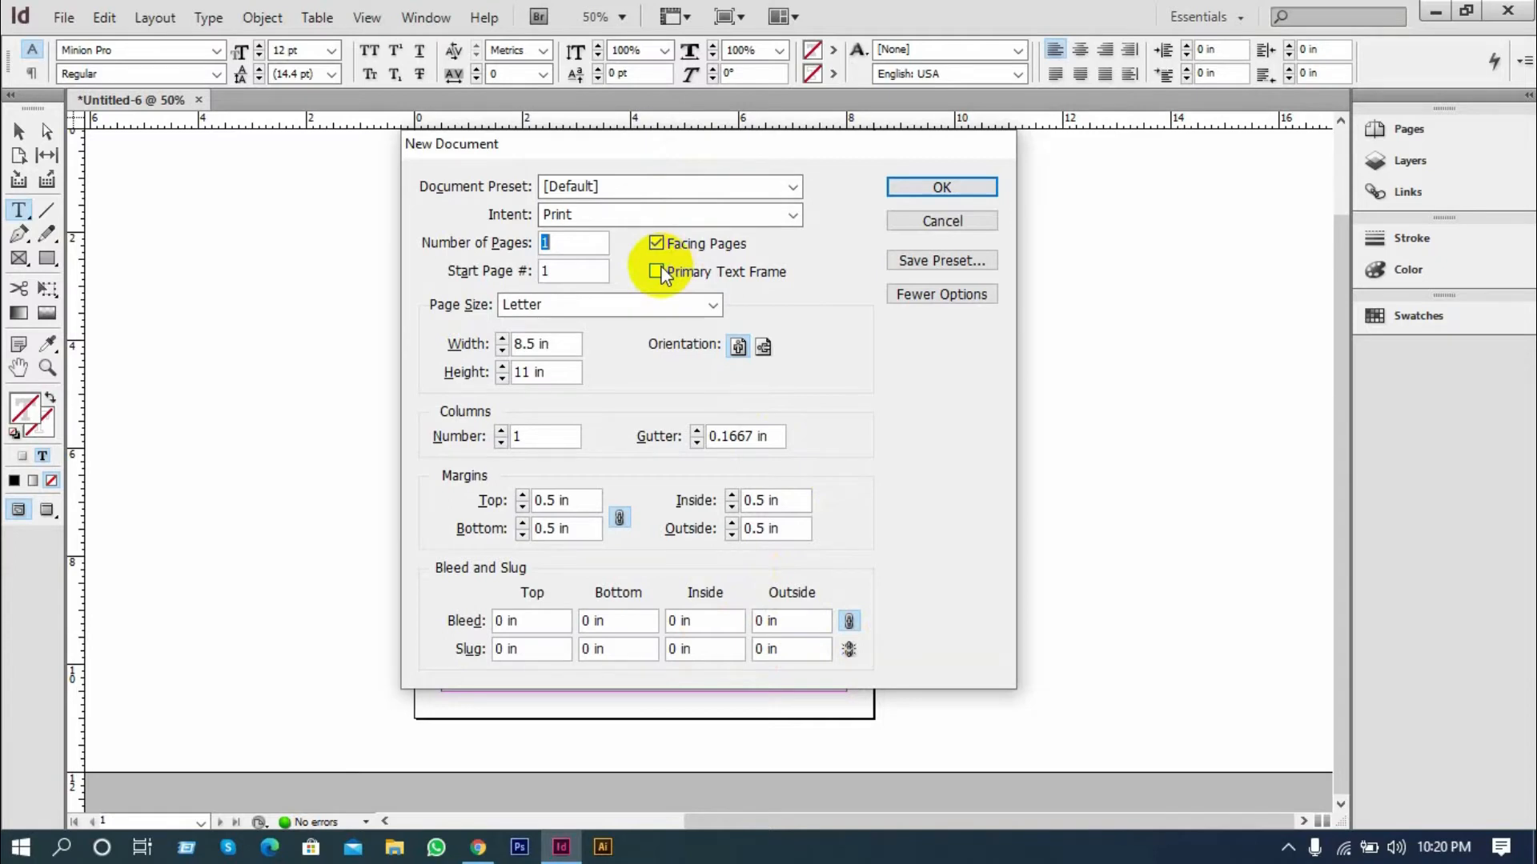
left_click(916, 214)
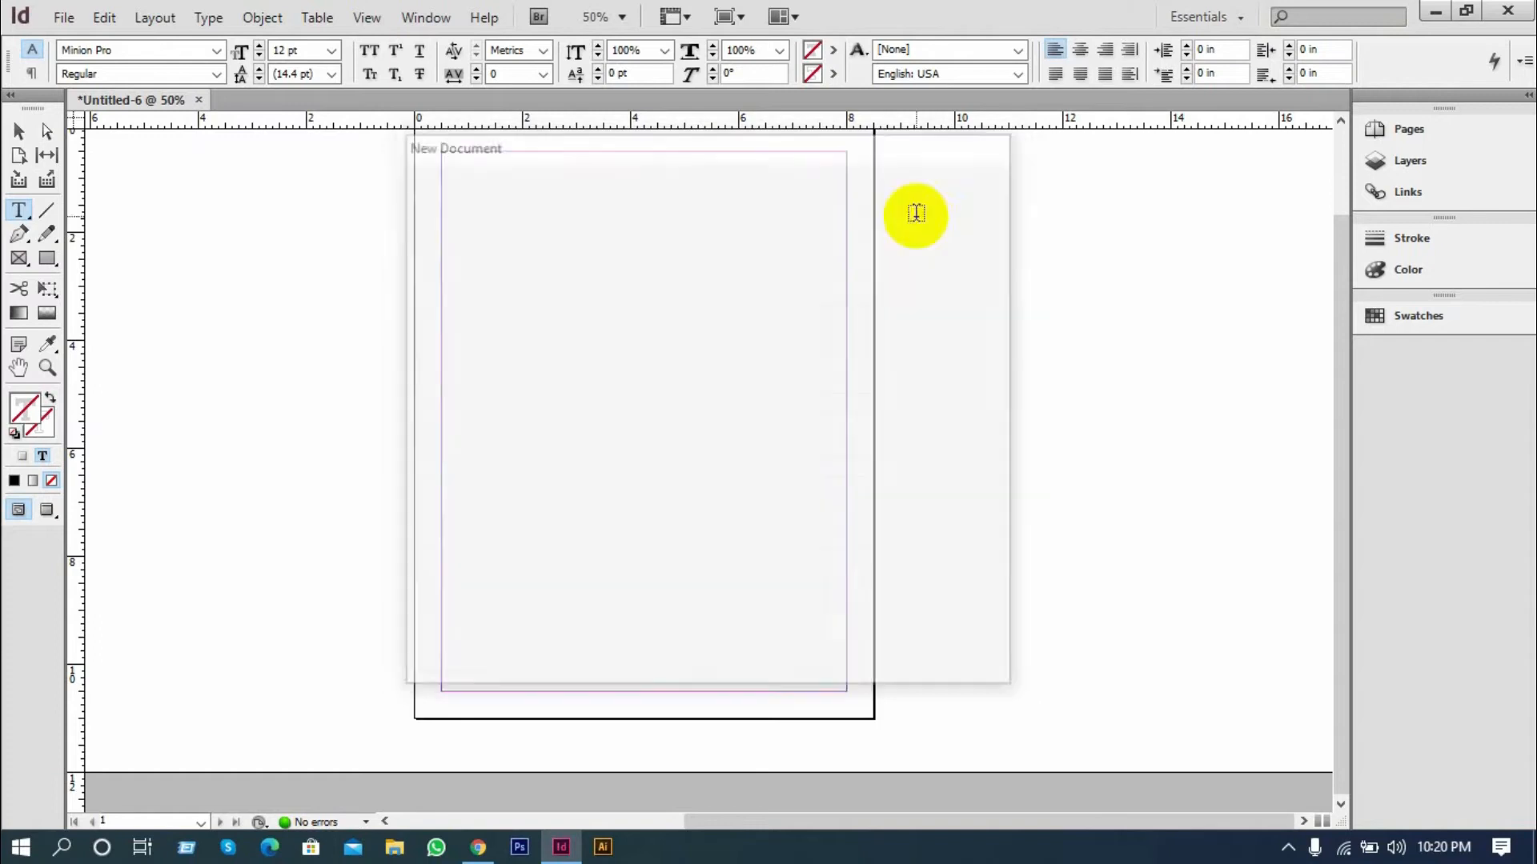
Fill the empty text frame with placeholder text and leave text editing
scroll(560, 348, "up", 1)
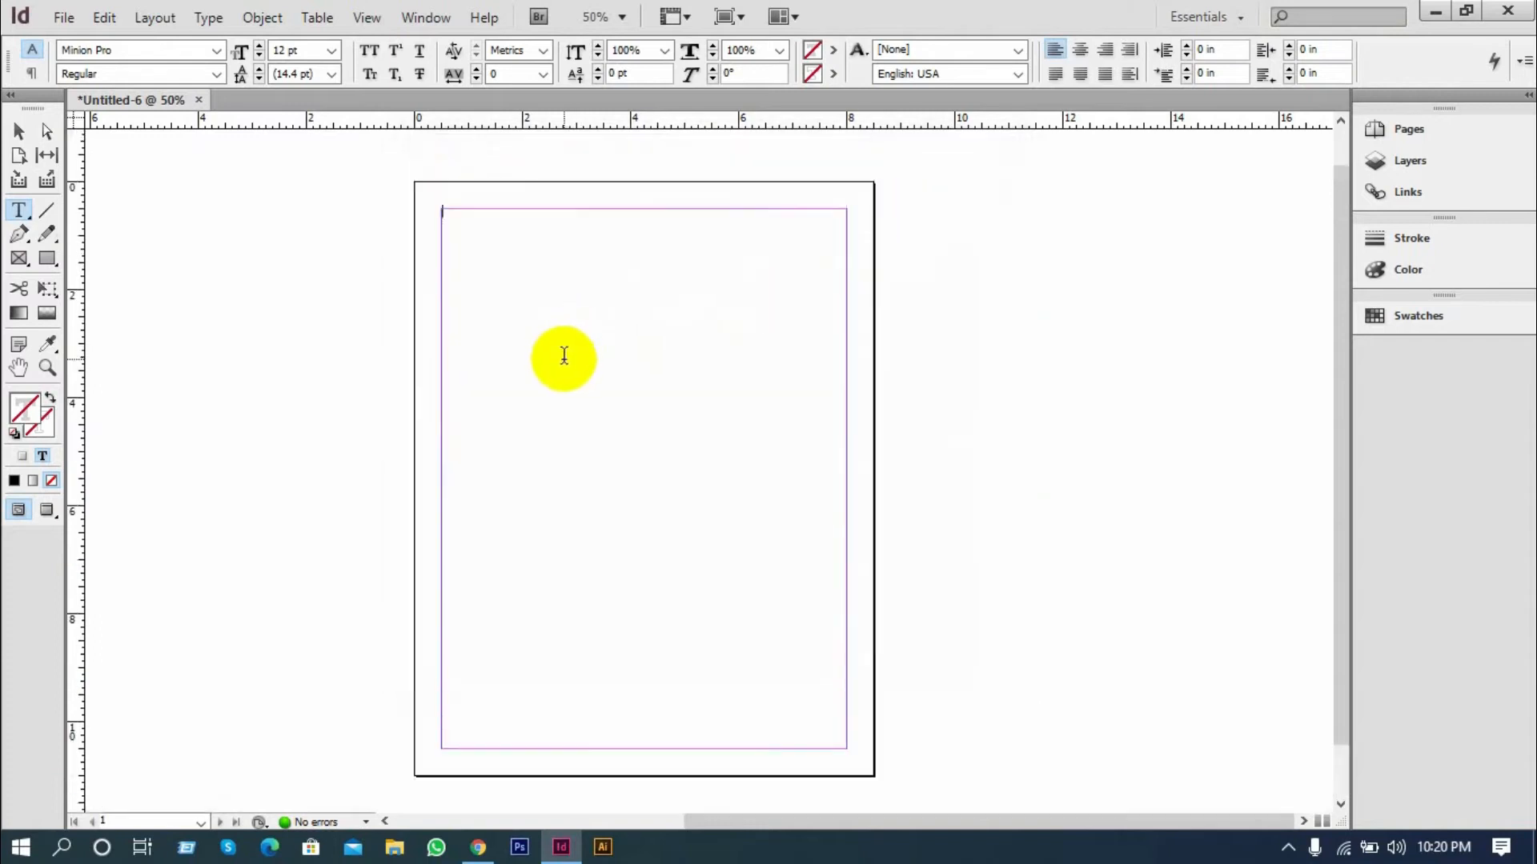
scroll(477, 266, "up", 1)
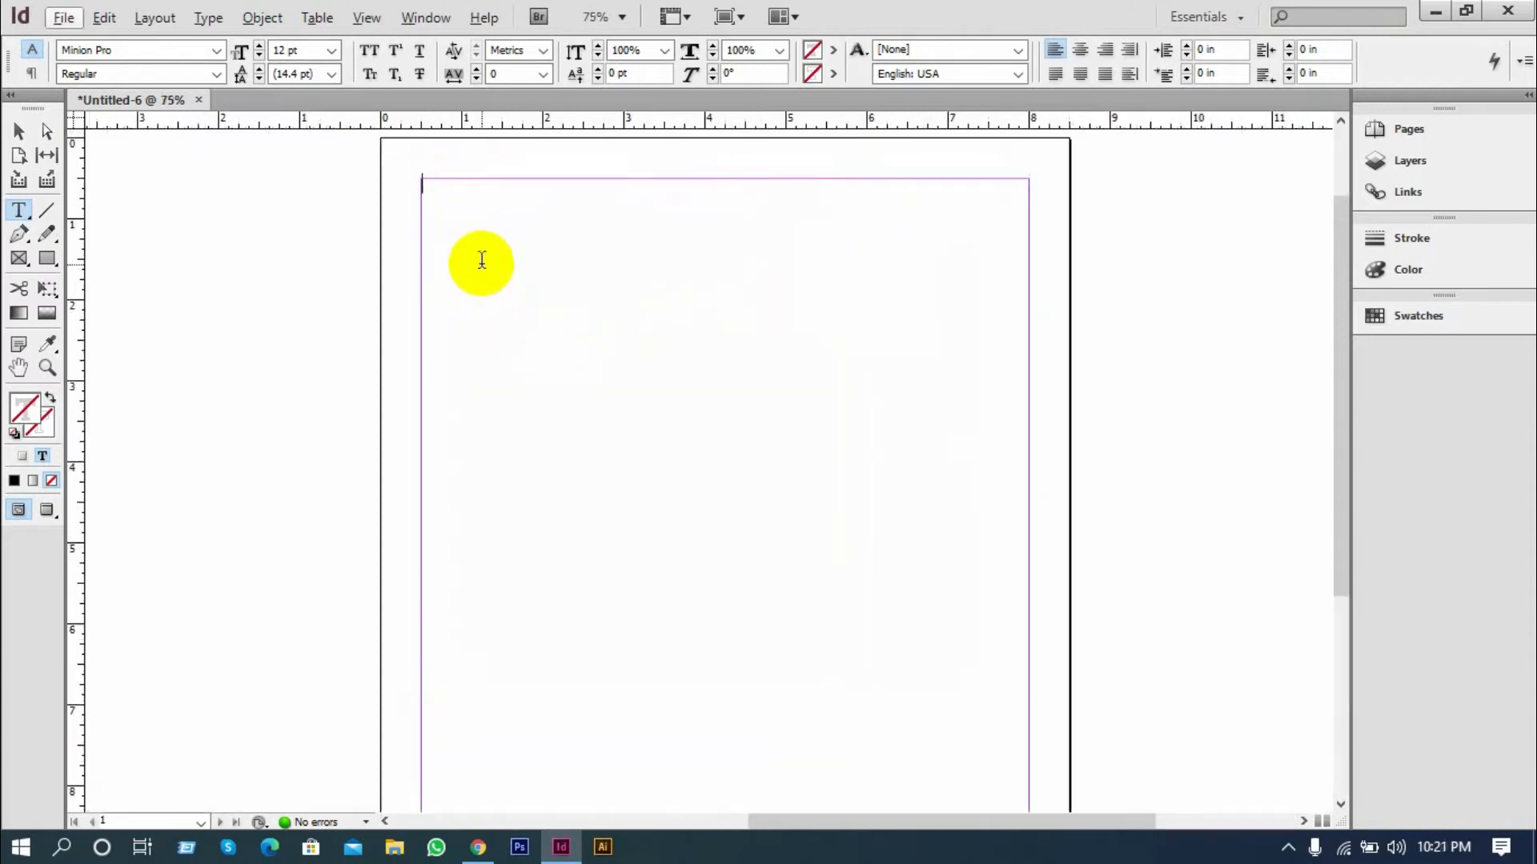
scroll(483, 259, "down", 1)
scroll(484, 258, "up", 1)
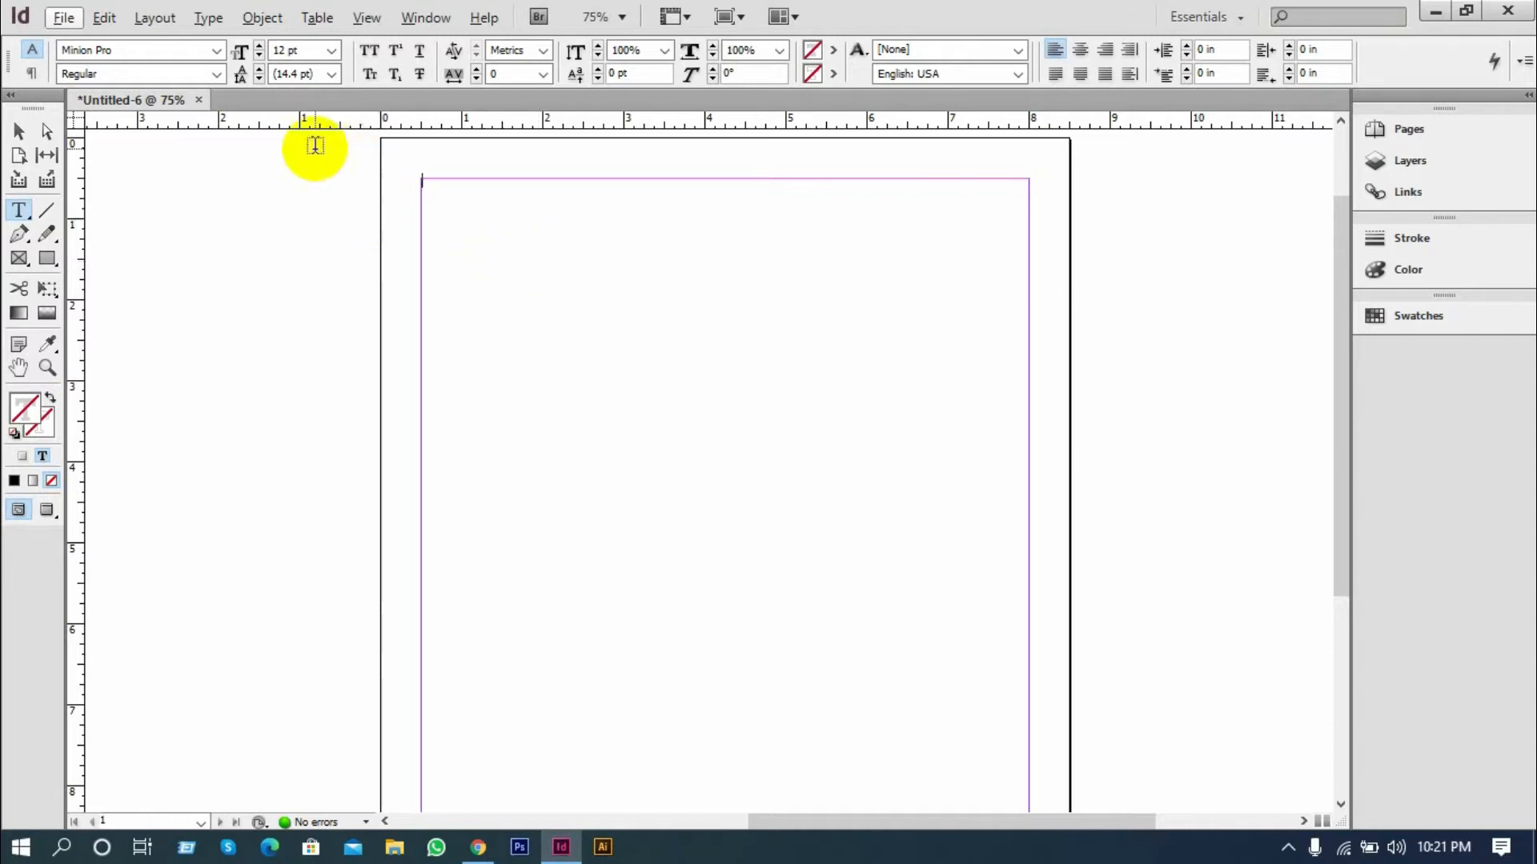
left_click(209, 19)
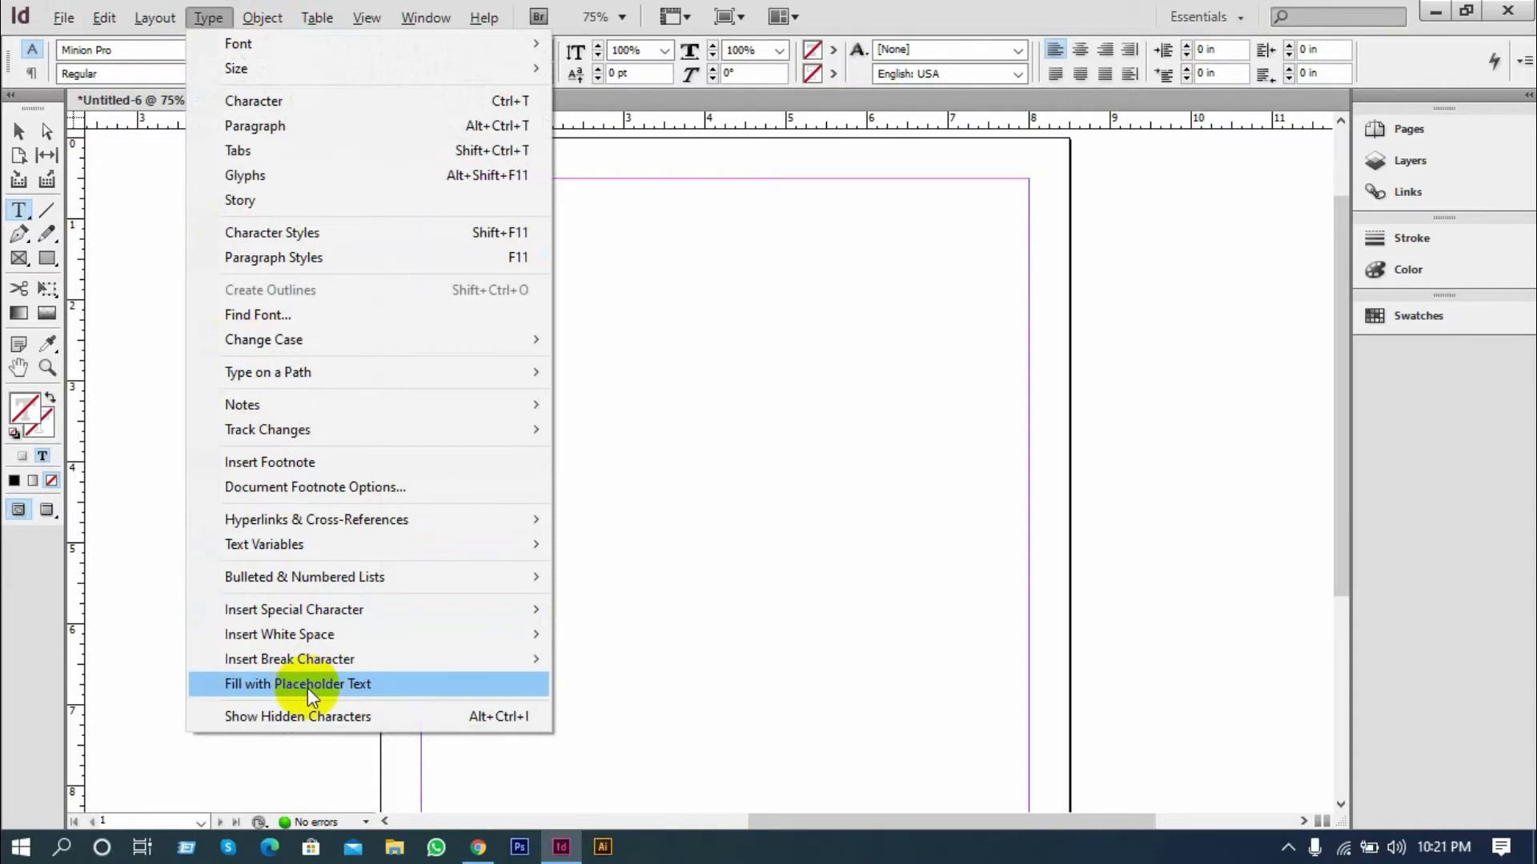
left_click(307, 688)
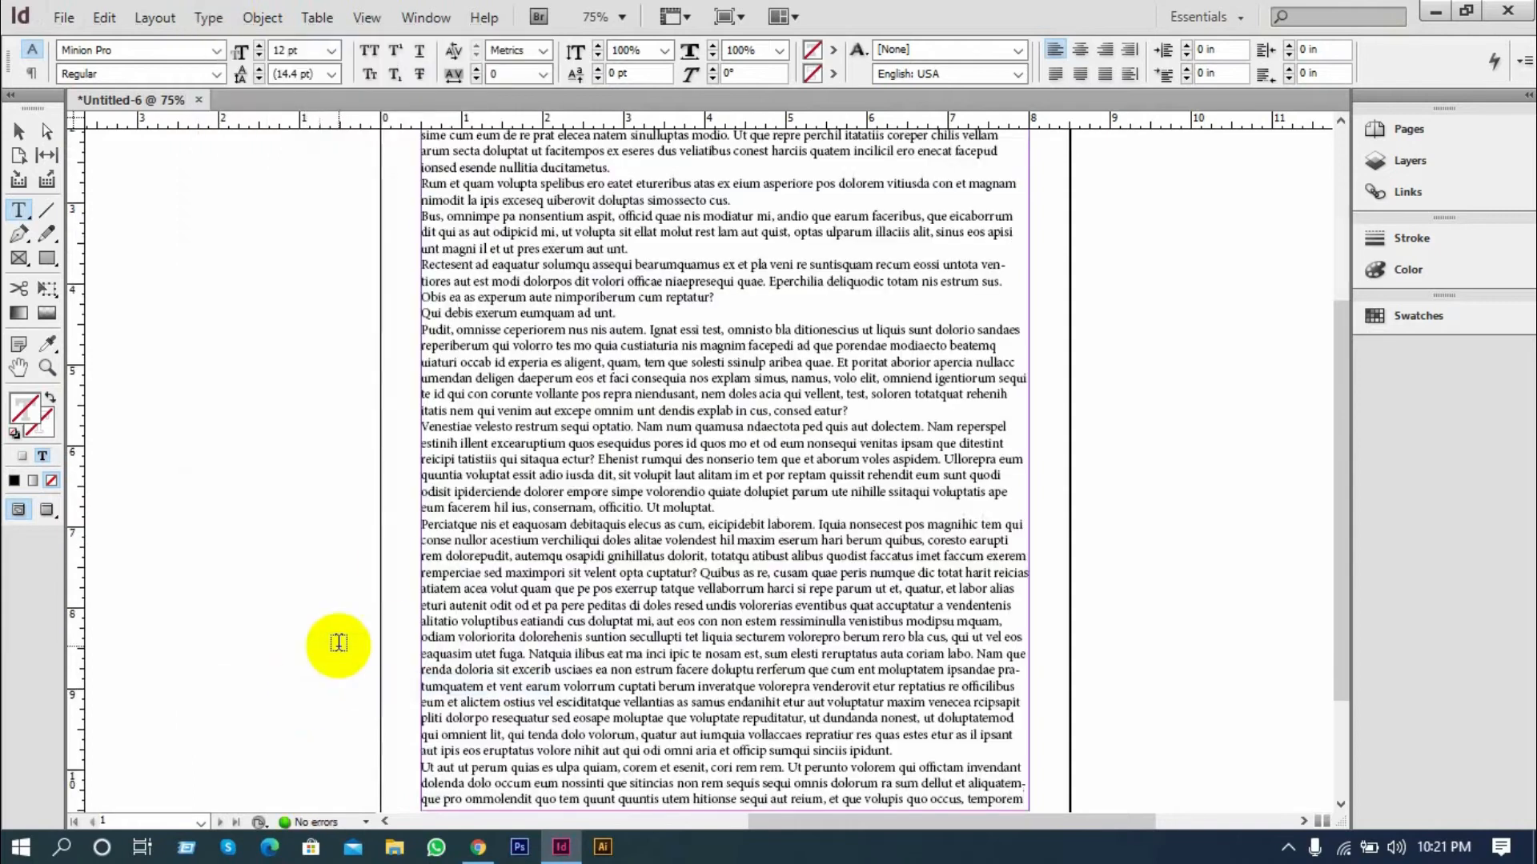
key("ctrl+minus")
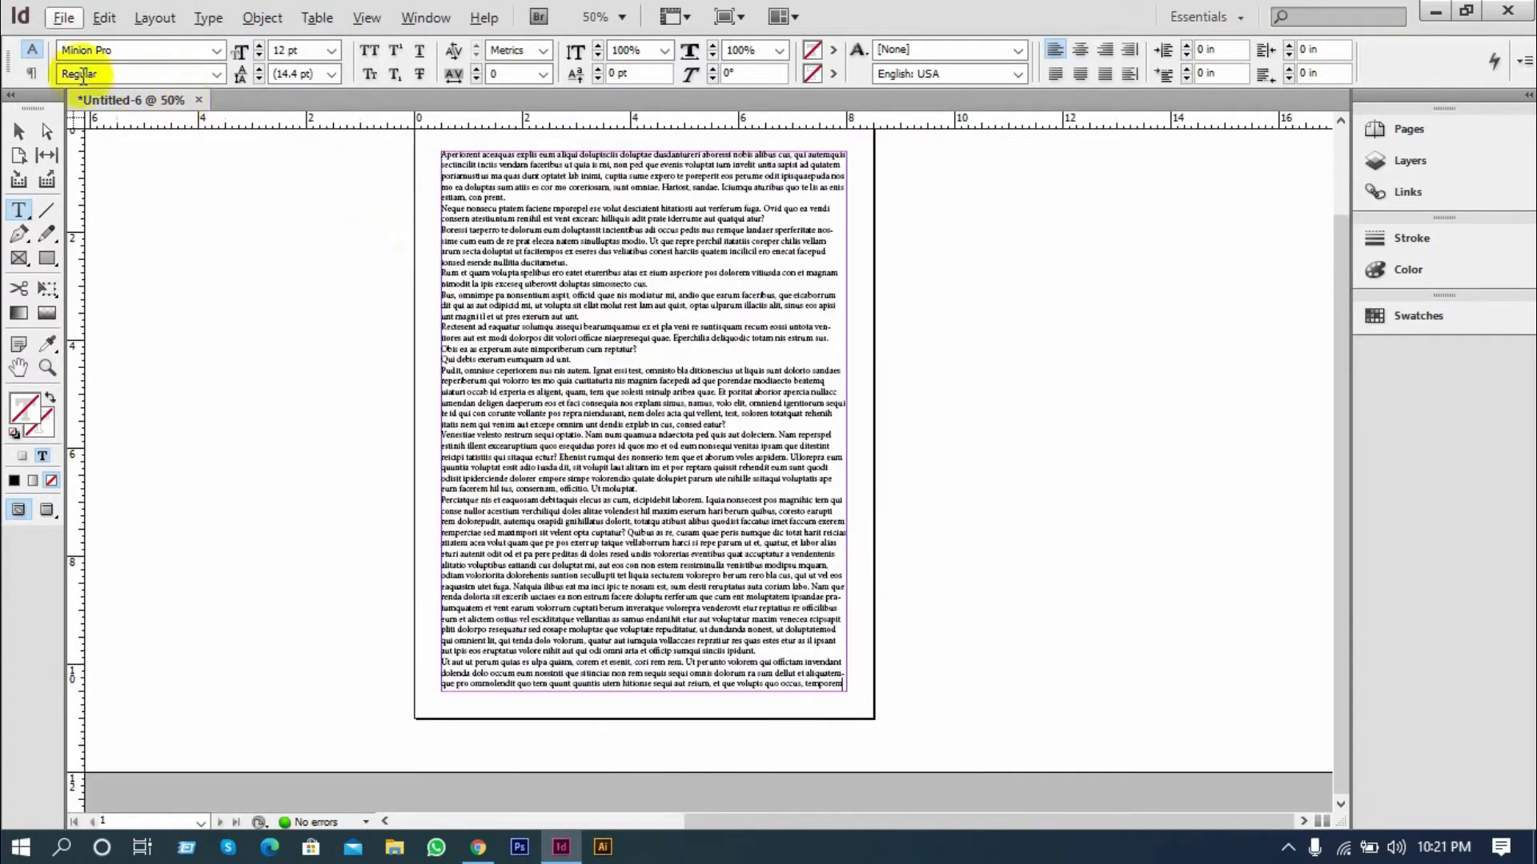
left_click(16, 132)
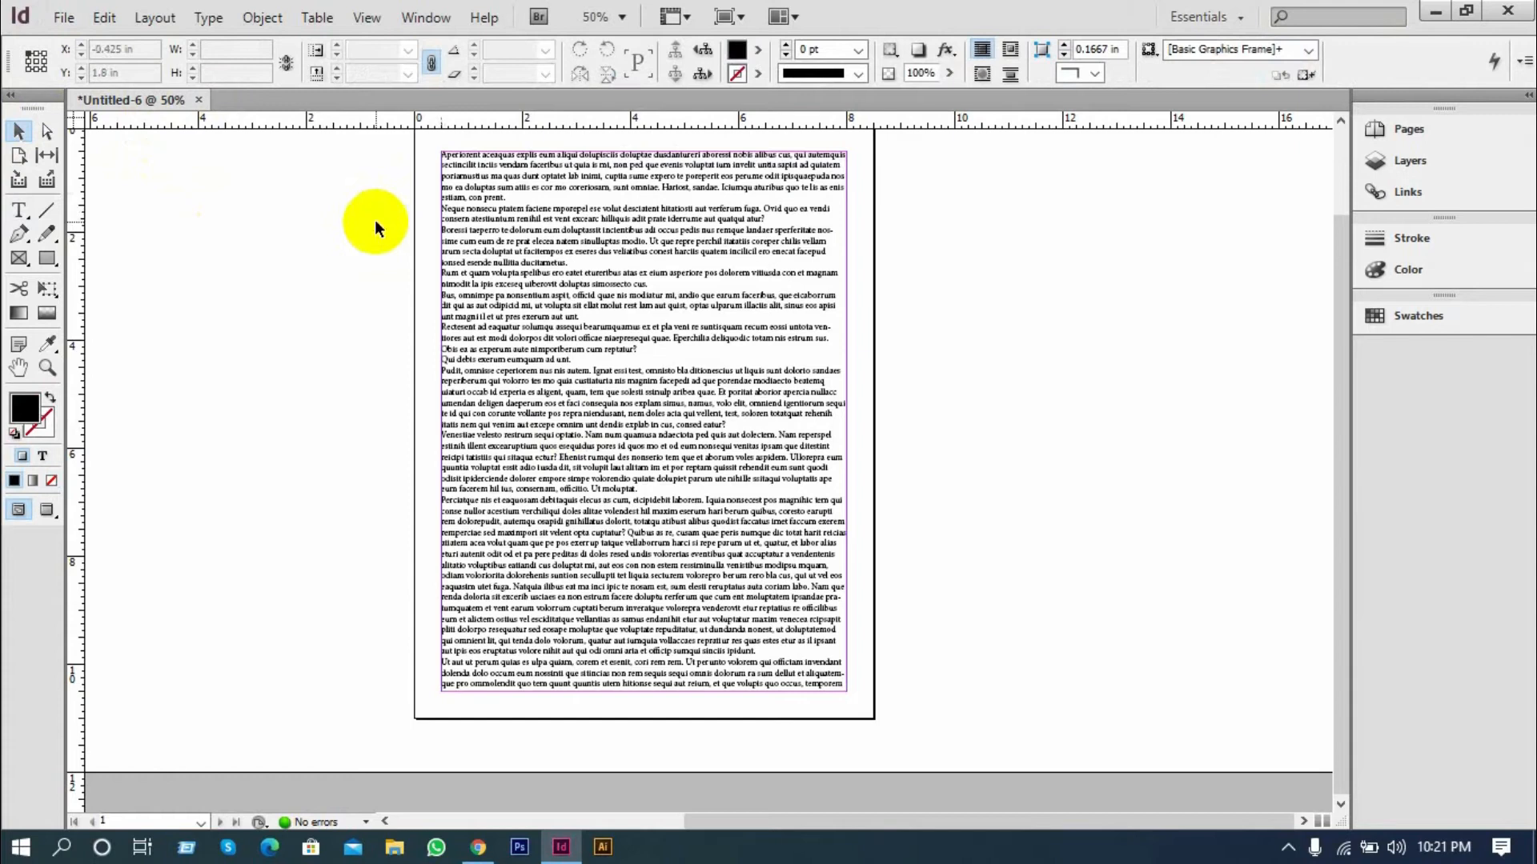
Create a new one-page Letter document for print with Primary Text Frame enabled
left_click(63, 17)
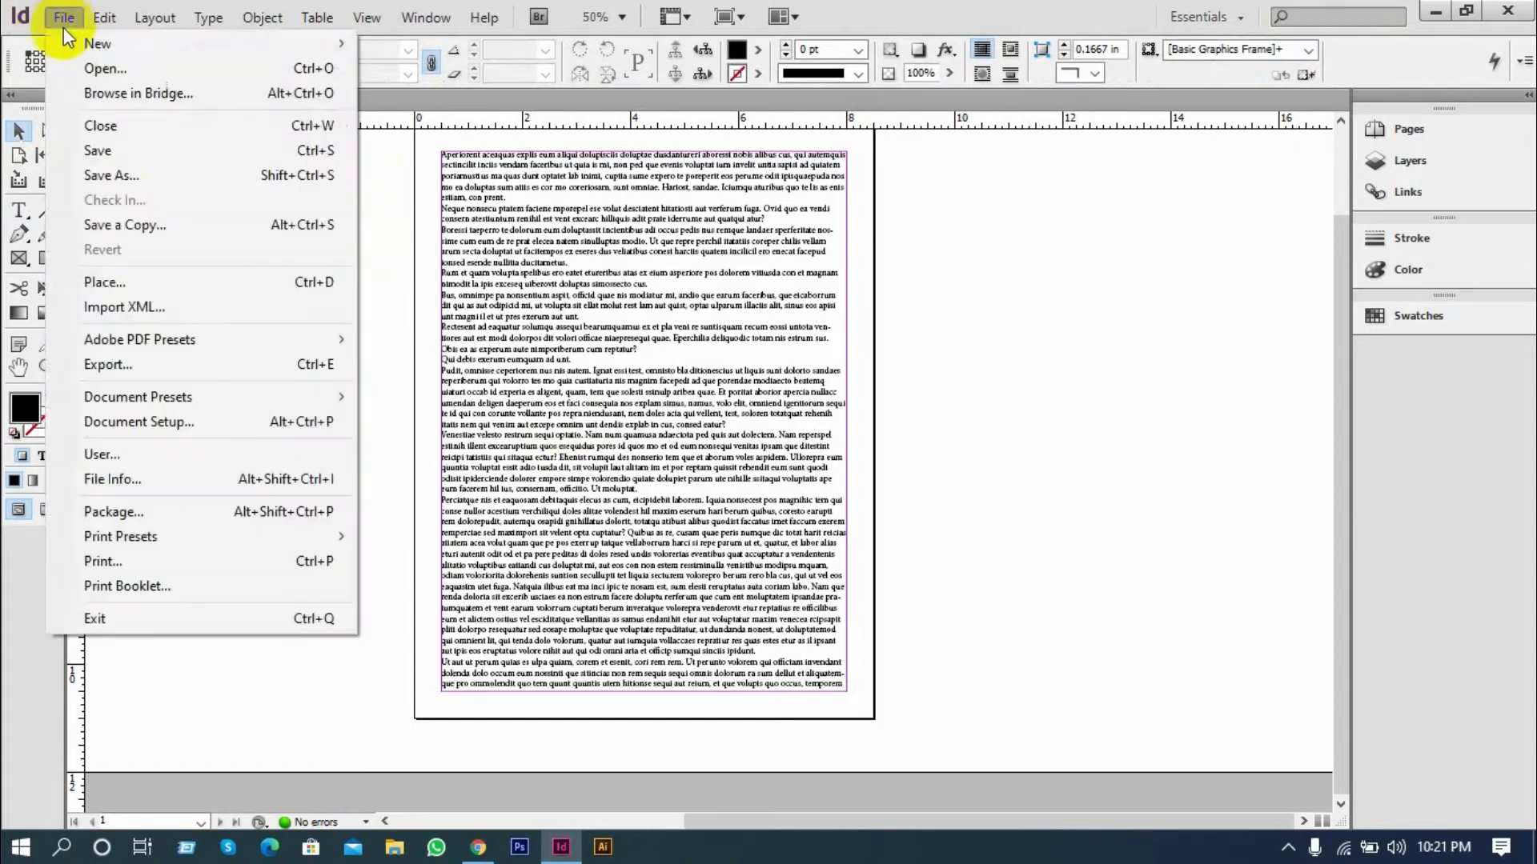
mouse_move(69, 42)
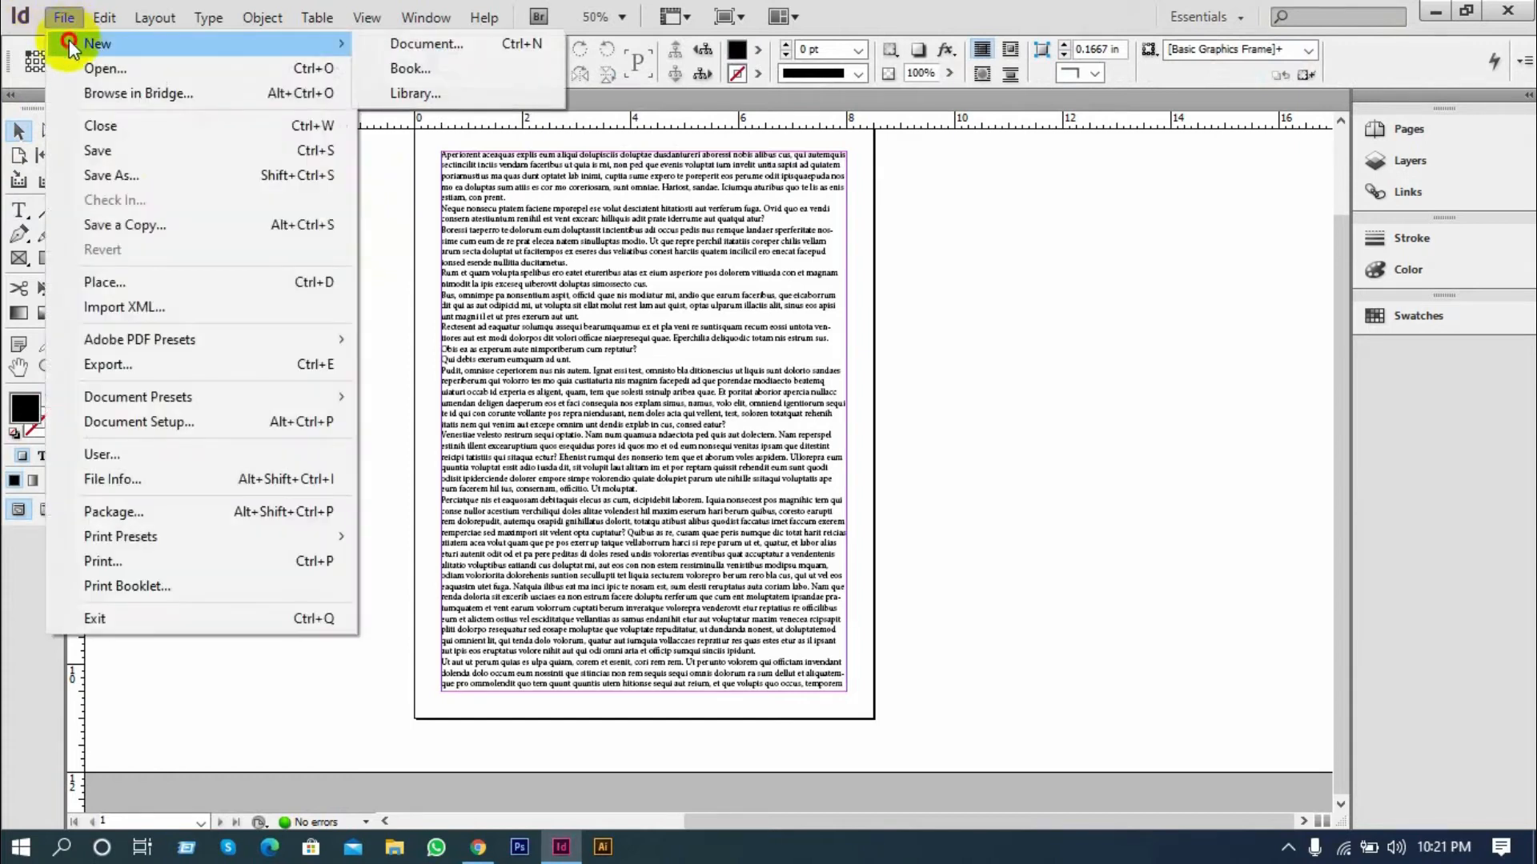
left_click(438, 43)
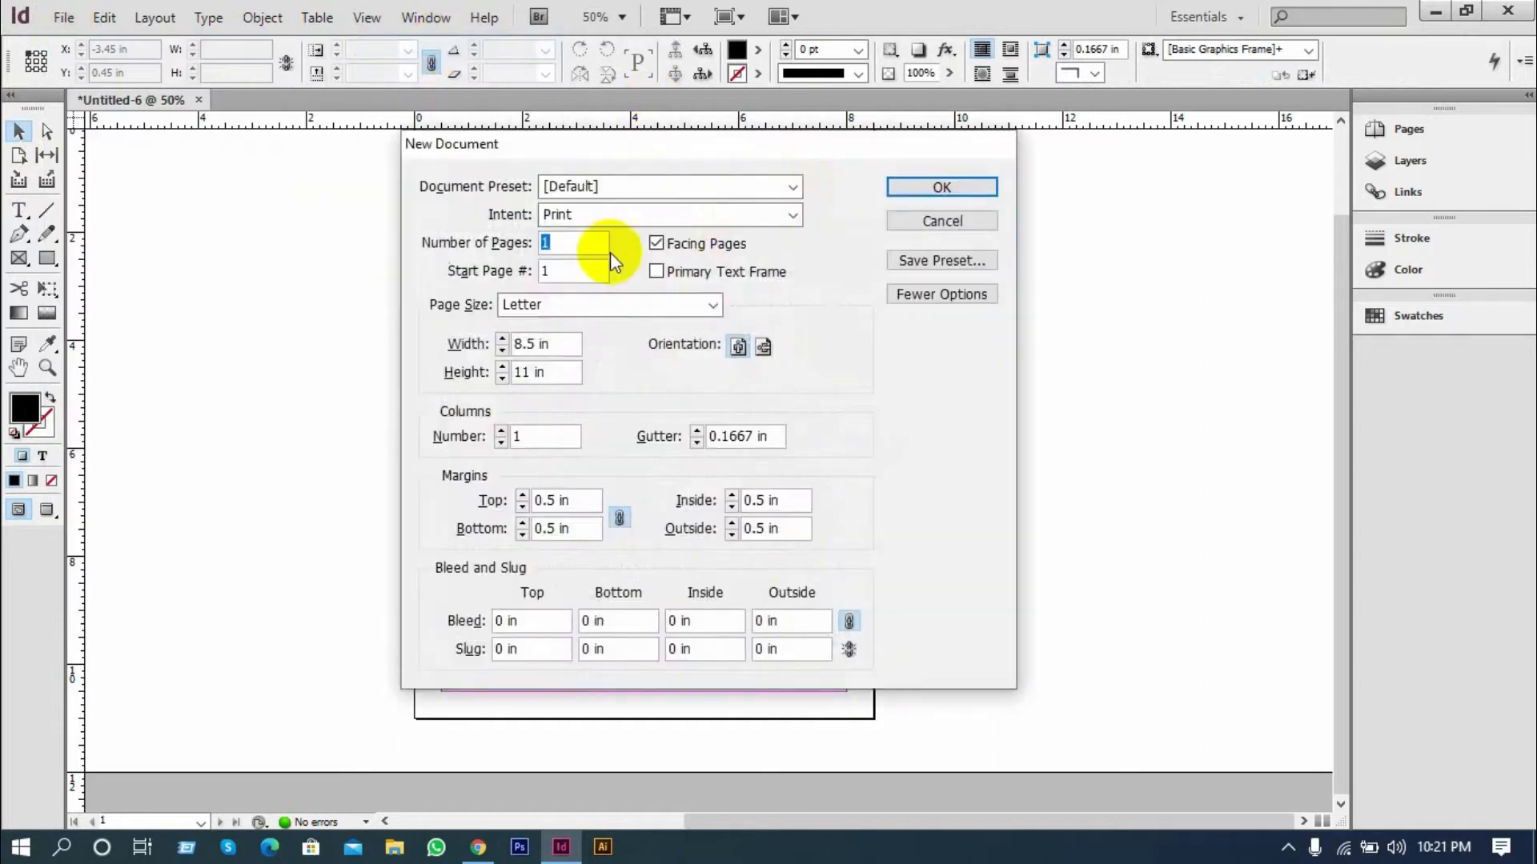
left_click(657, 272)
left_click(935, 189)
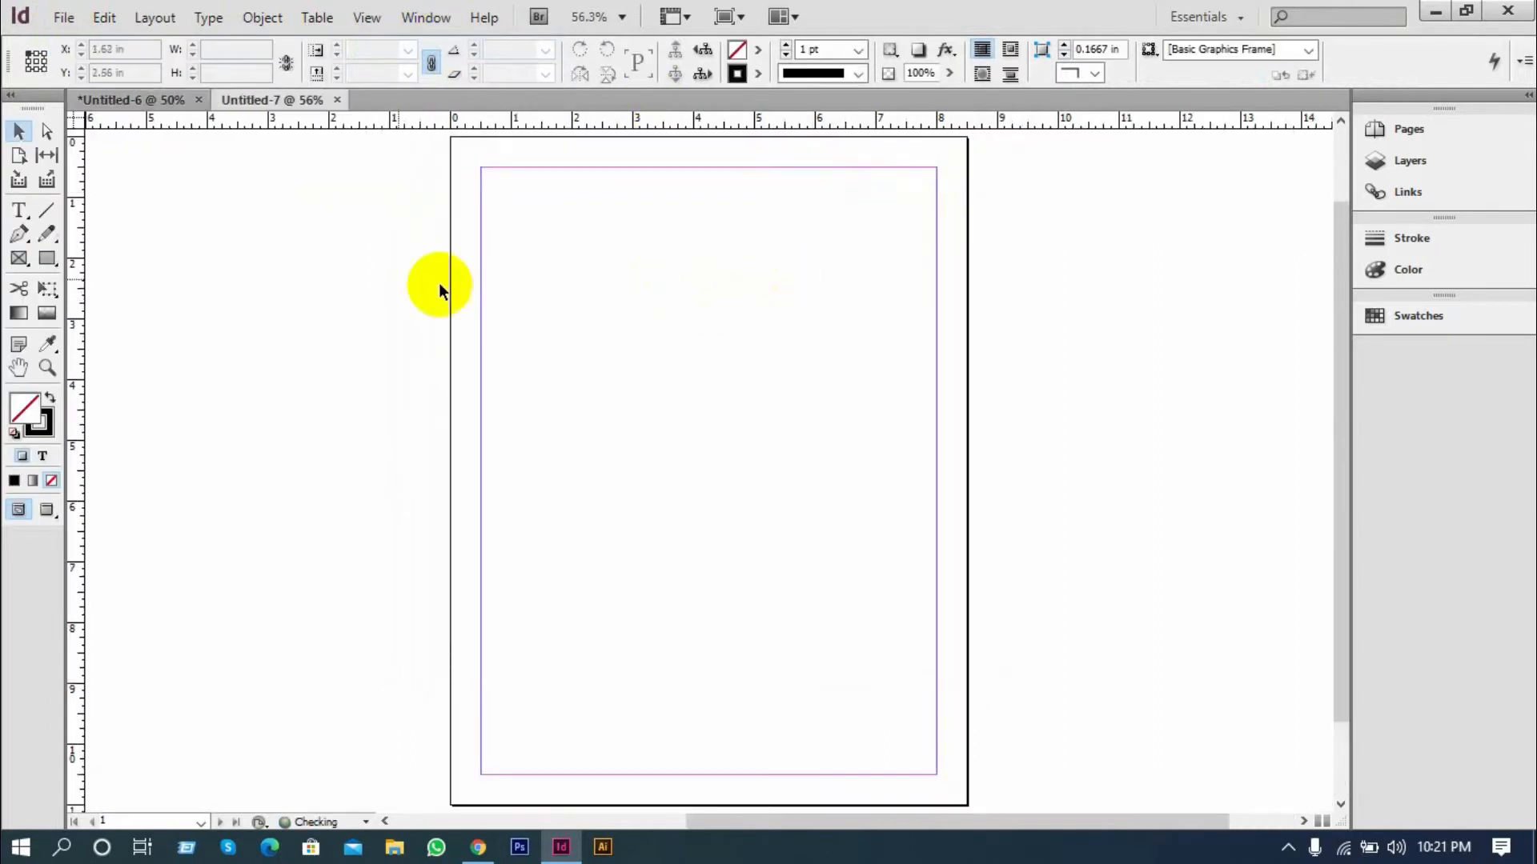
Enter the sample text "sdbvcjhdsbhdsb" in the new document's primary text frame
left_click(19, 211)
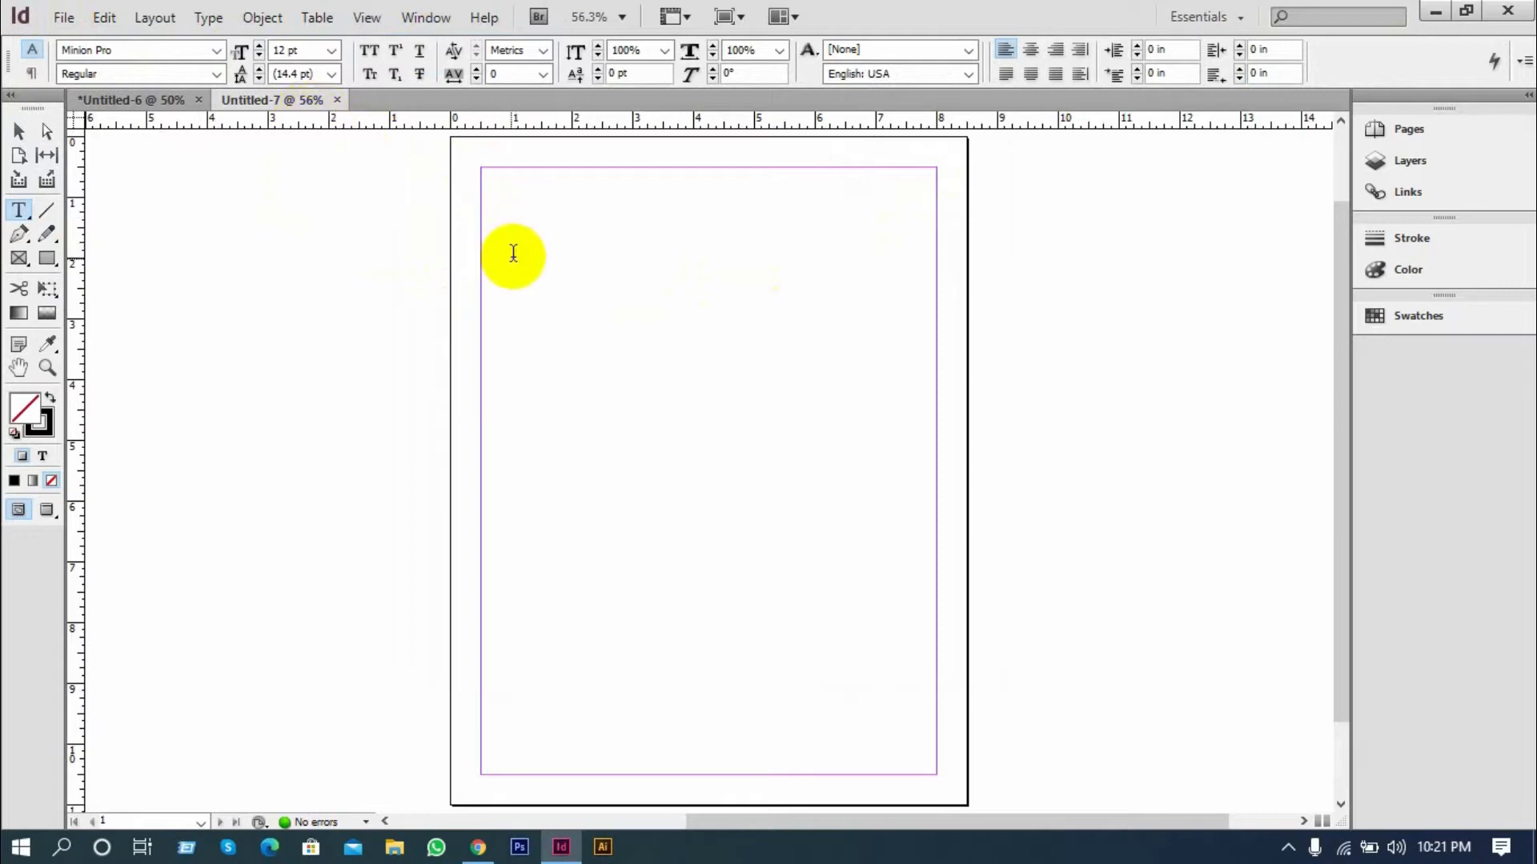
scroll(510, 325, "down", 2)
scroll(510, 325, "up", 2)
scroll(510, 324, "down", 2)
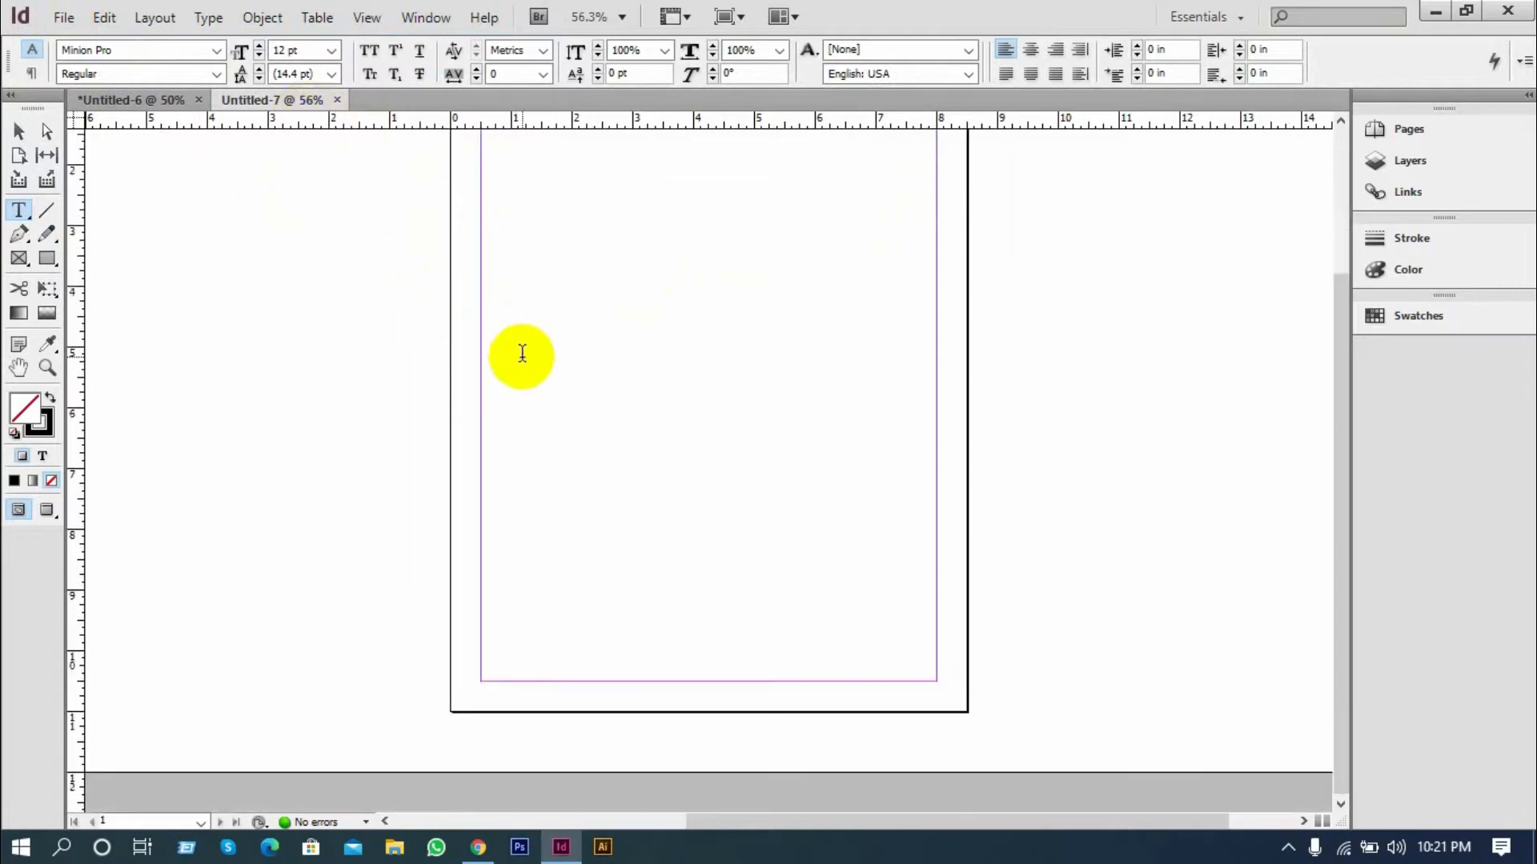
scroll(799, 528, "up", 3)
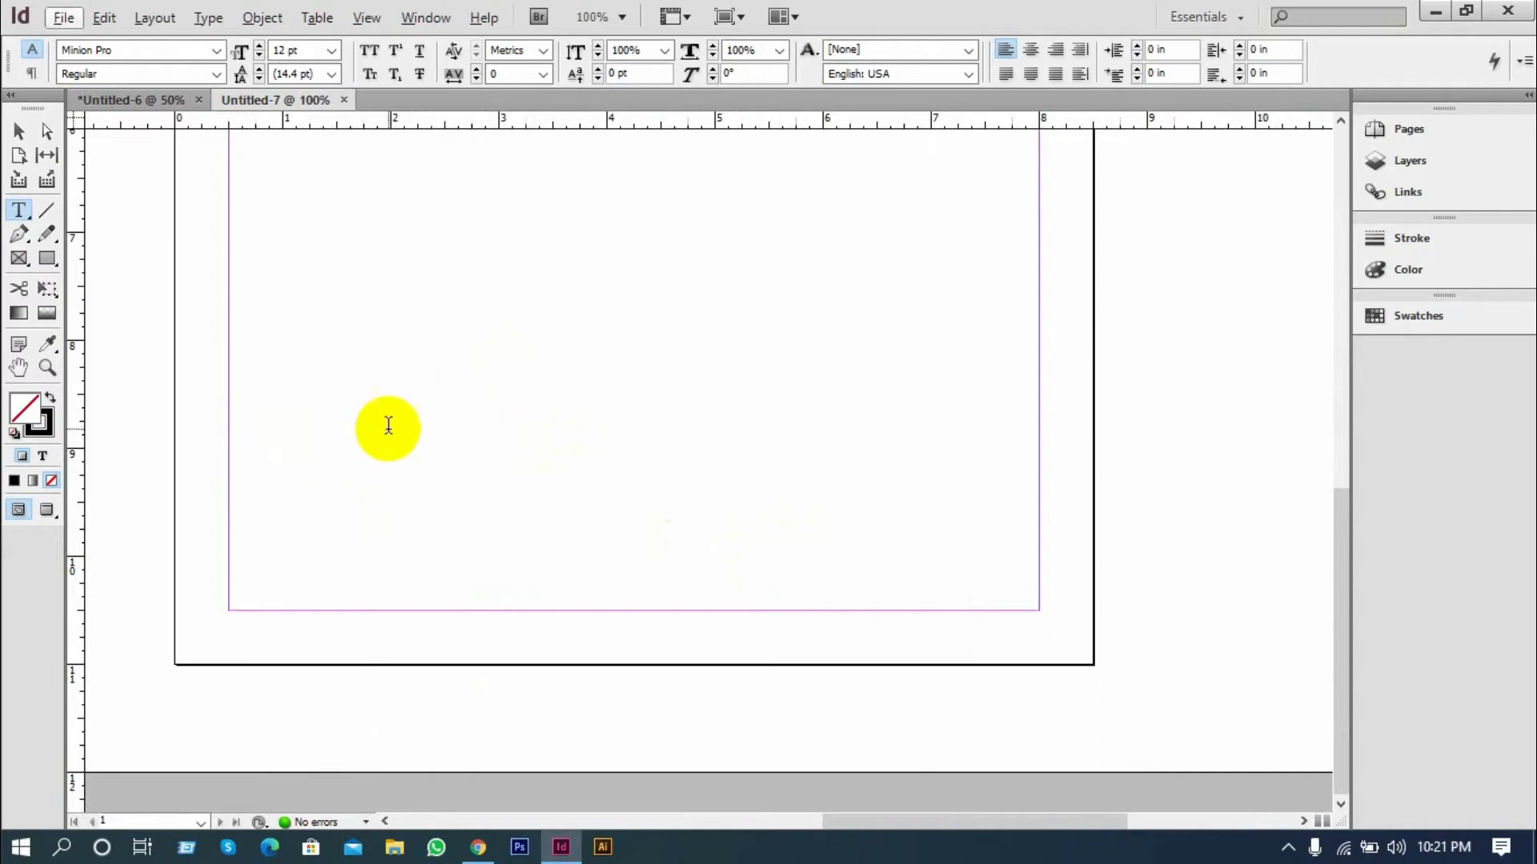
left_click(275, 421)
type("sdbvcjhdsbhdsb")
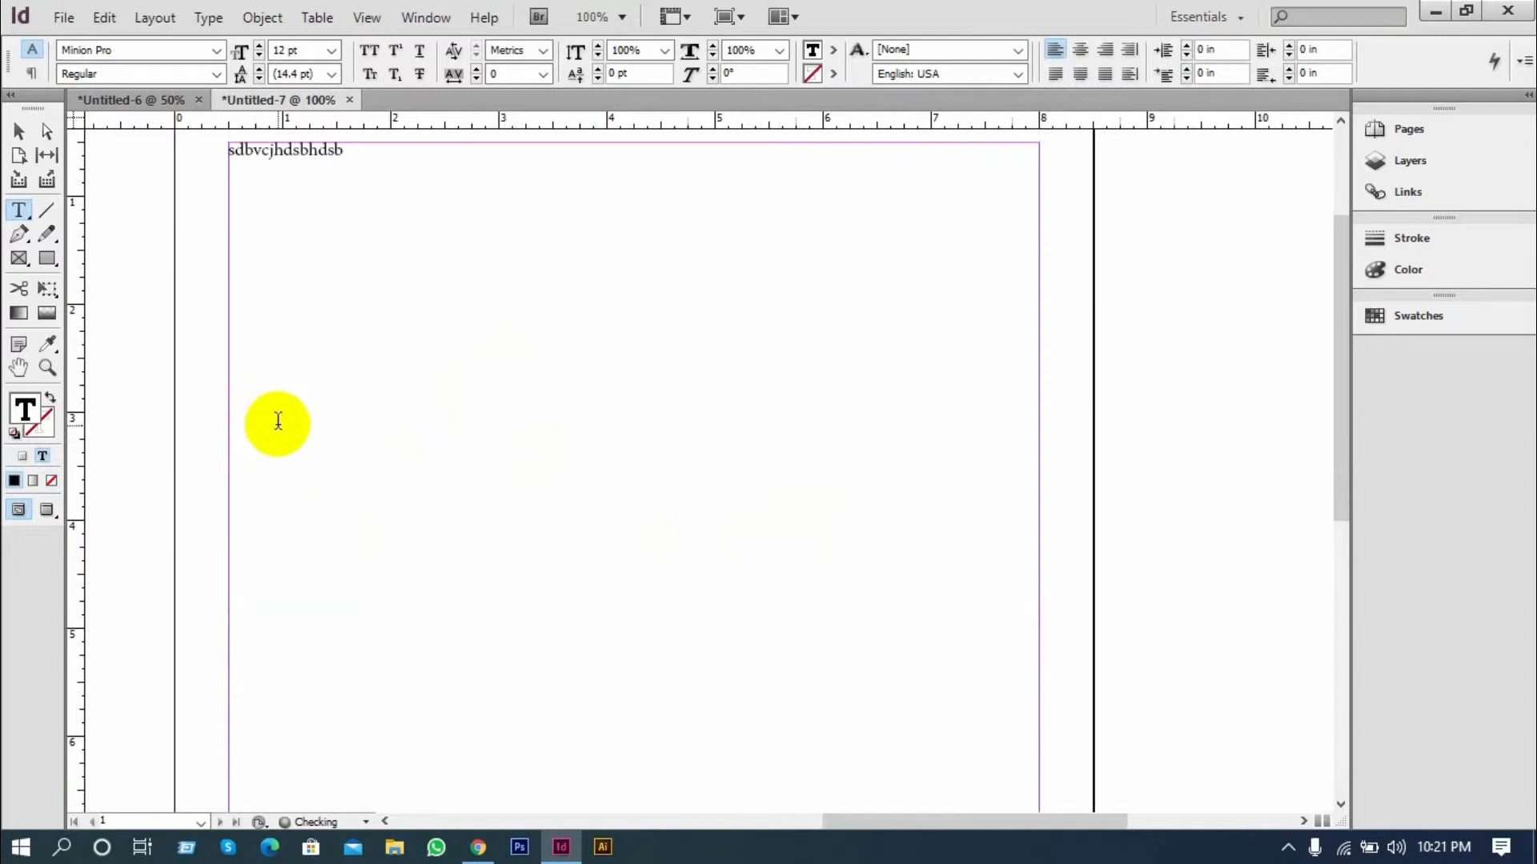
Try moving the primary text frame down to about X 0.6 in, Y 1.8 in, undo the move and deselect it
key("ctrl+minus")
key("ctrl+minus")
key("ctrl+minus")
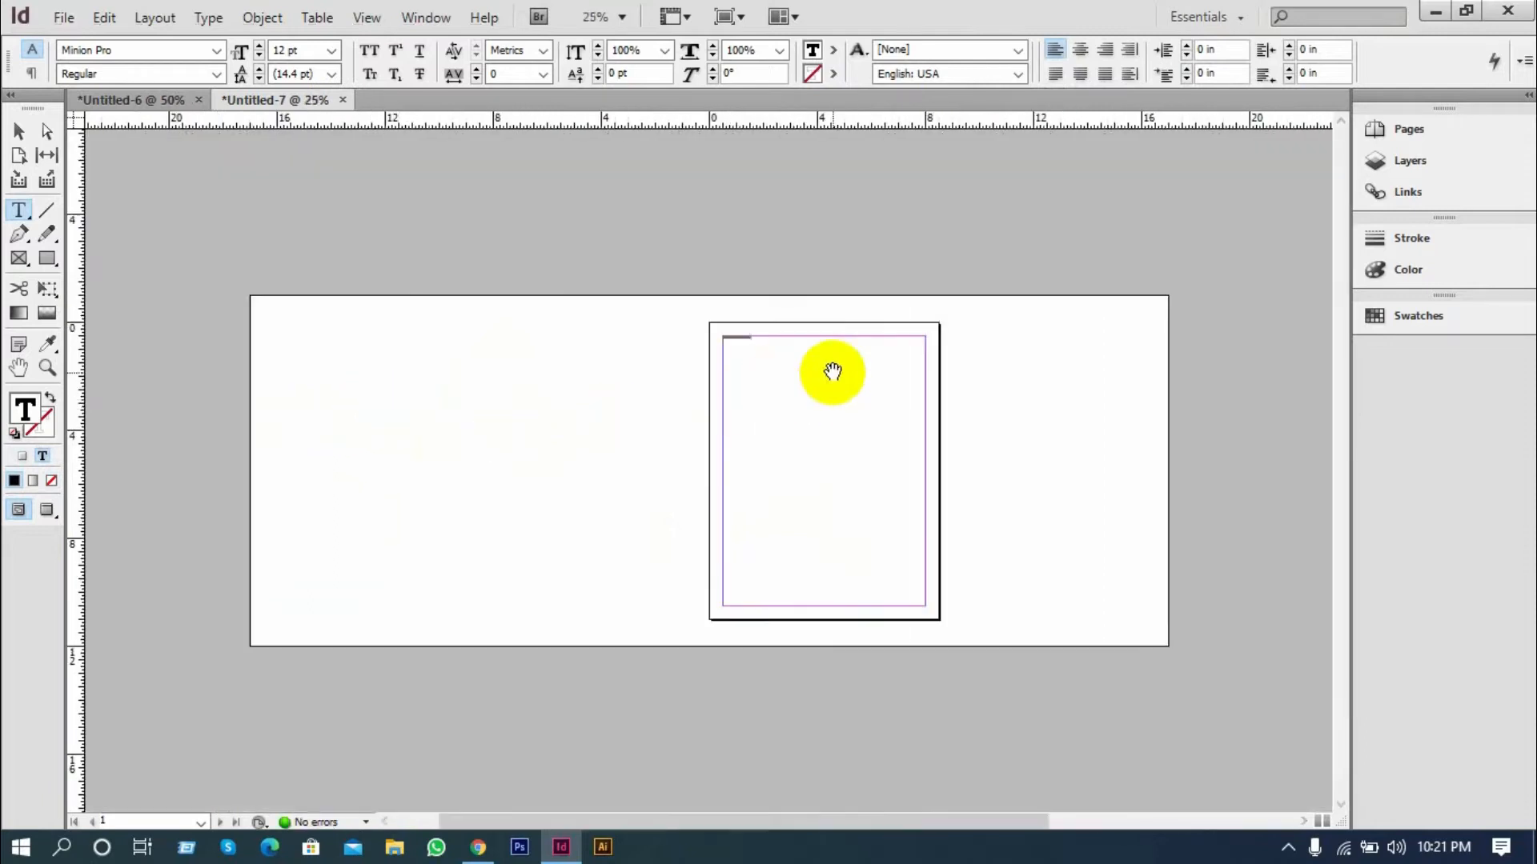
key("ctrl+equal")
left_click(19, 131)
left_click_drag(742, 320, 416, 262)
left_click(641, 180)
left_click_drag(641, 180, 643, 248)
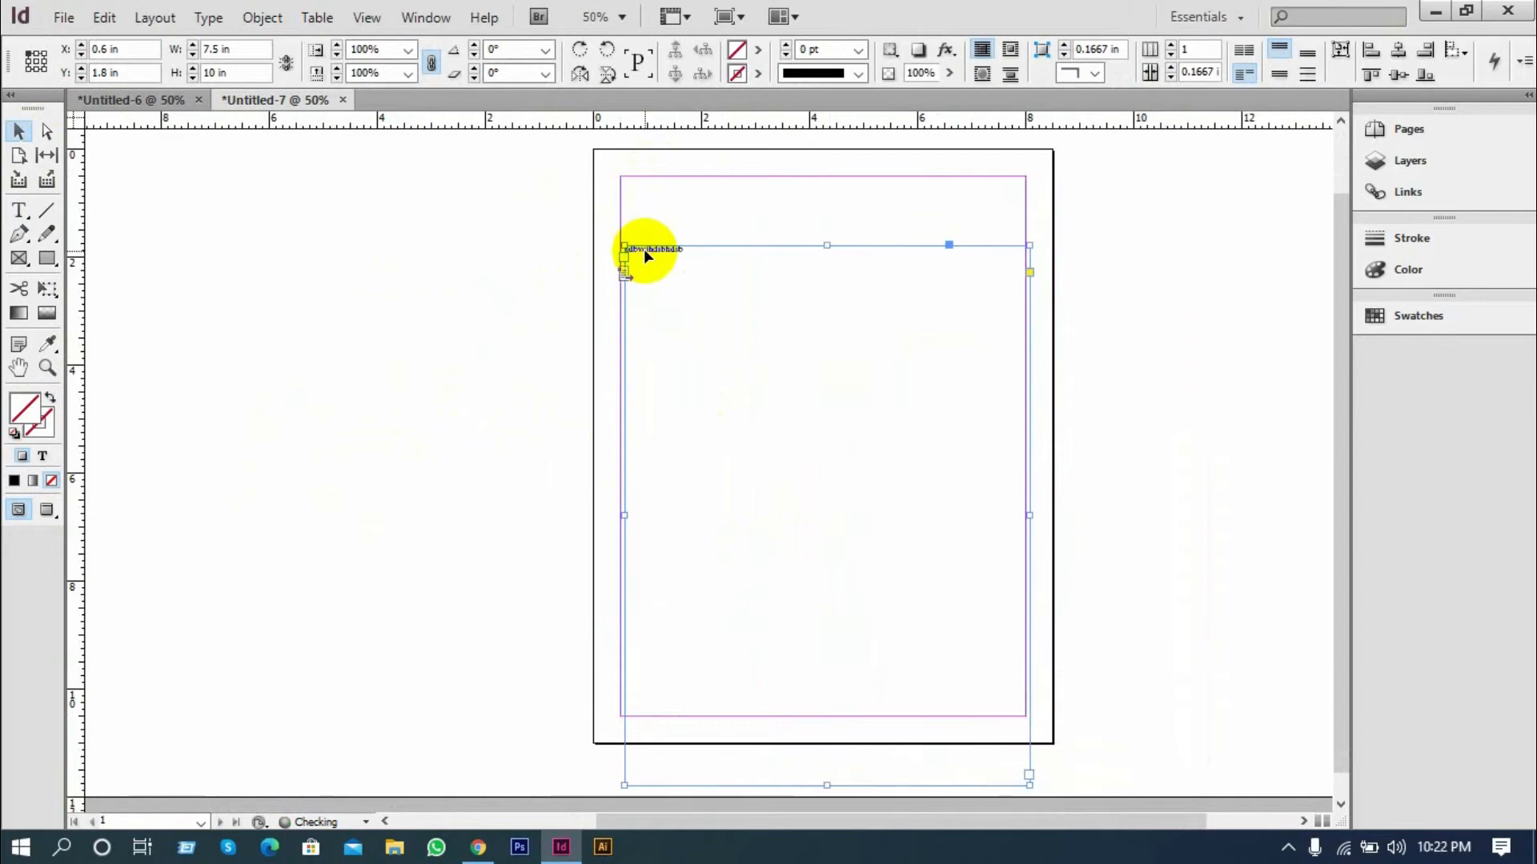
key("ctrl+z")
left_click(430, 246)
scroll(811, 168, "up", 1)
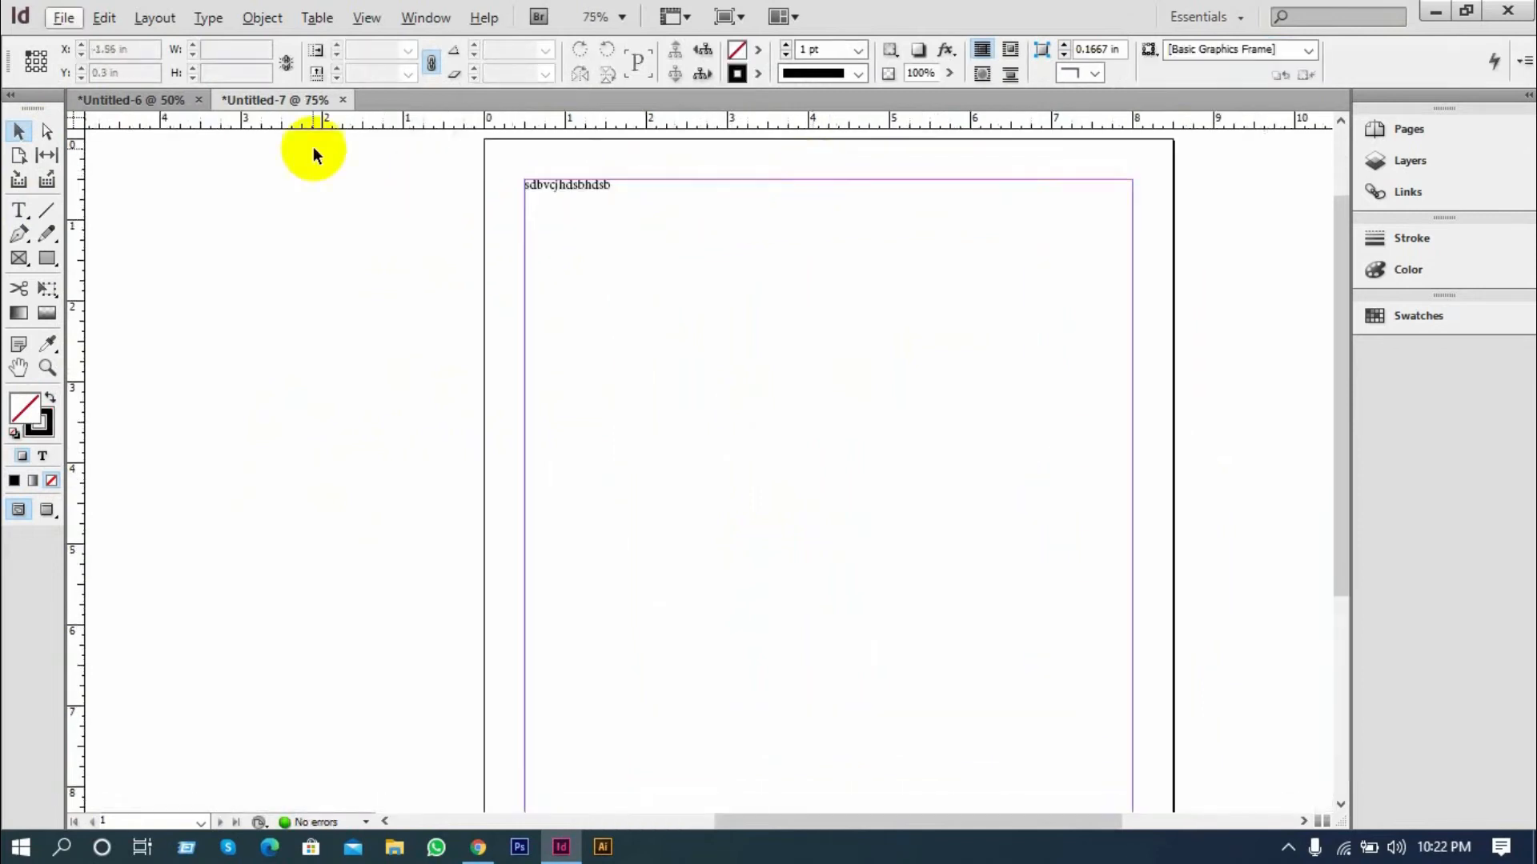
Switch to the Untitled-6 document and delete the placeholder text from the end of the third paragraph to near the end of the frame
left_click(154, 98)
left_click(556, 516)
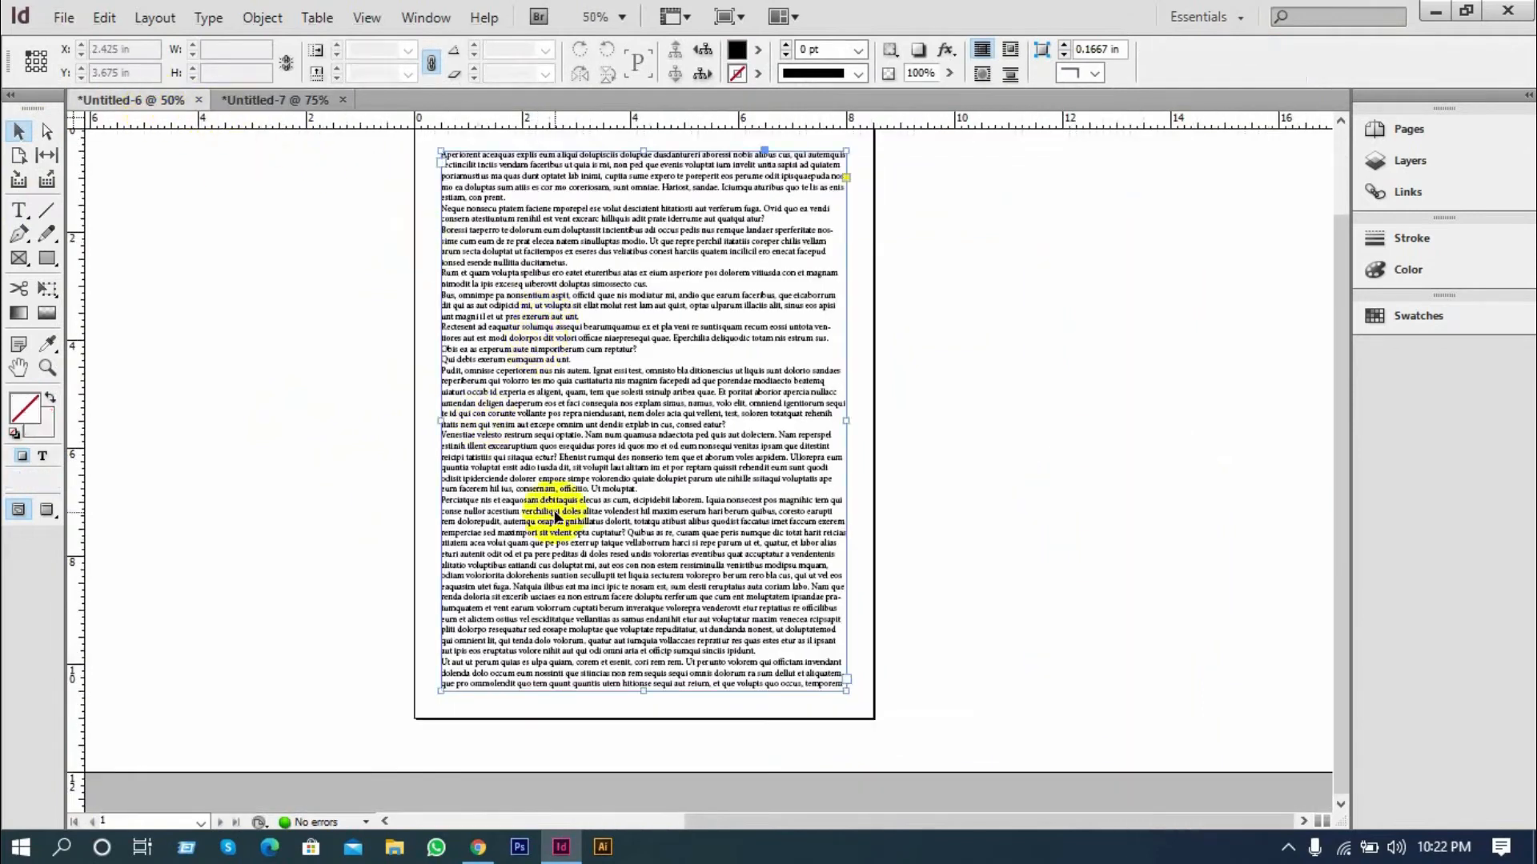
left_click(18, 235)
left_click(724, 596)
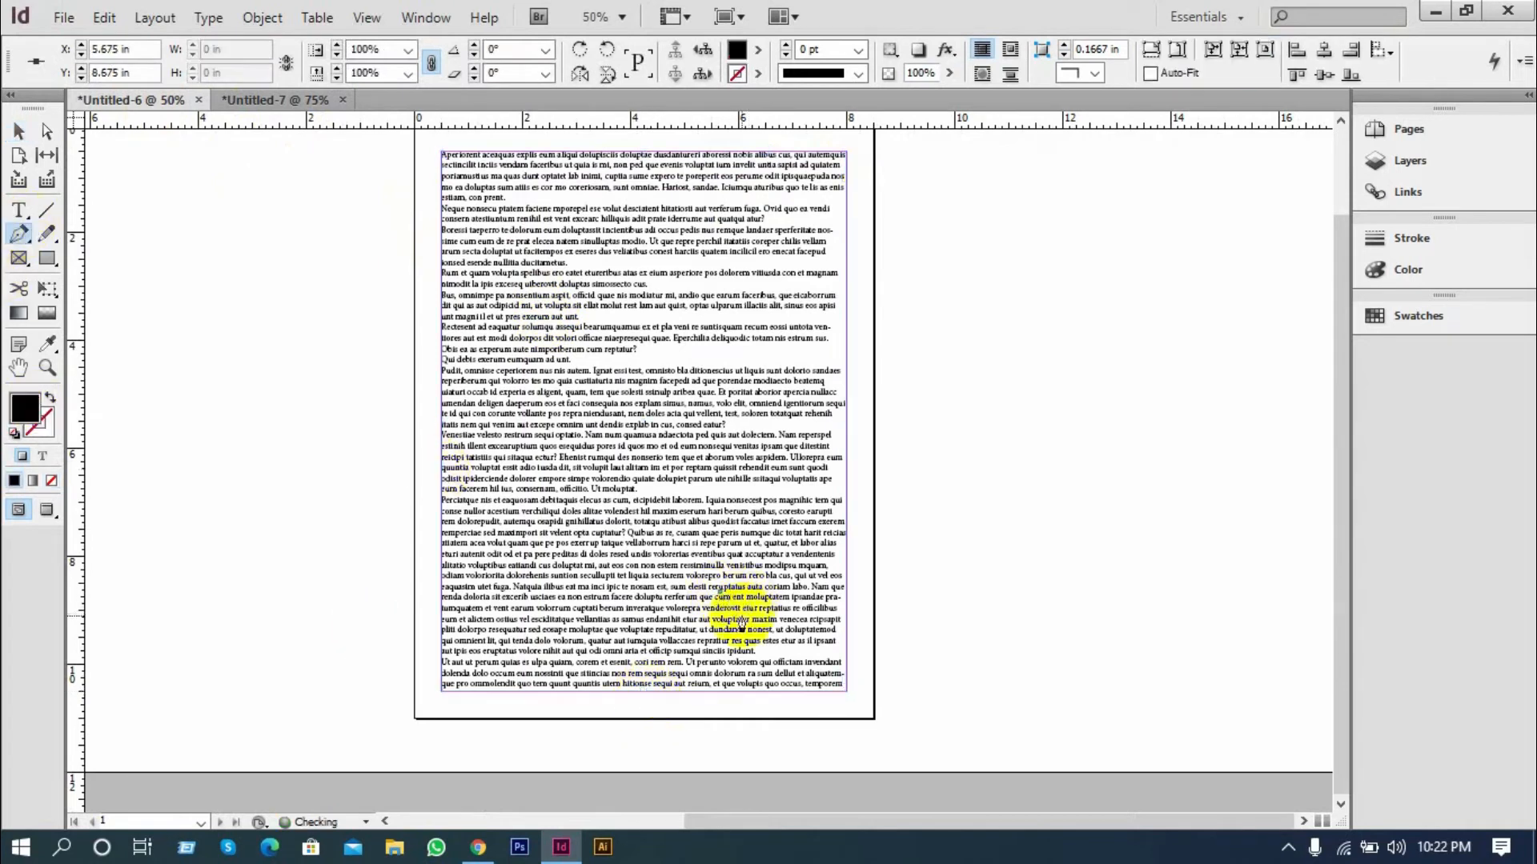
left_click(17, 209)
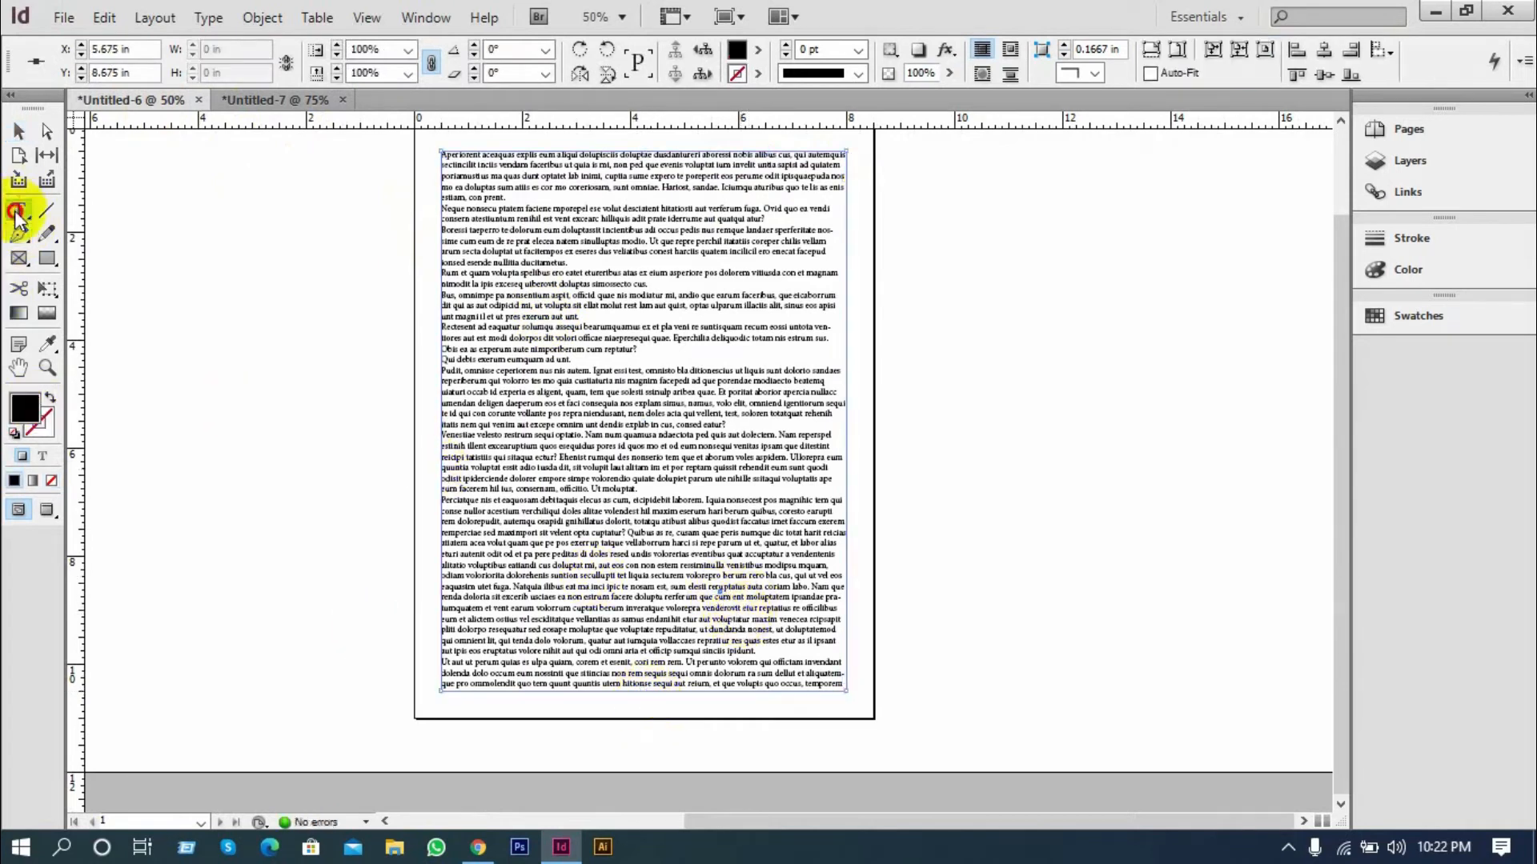
left_click(779, 641)
left_click_drag(820, 677, 525, 263)
key("BackSpace")
key("ctrl+=")
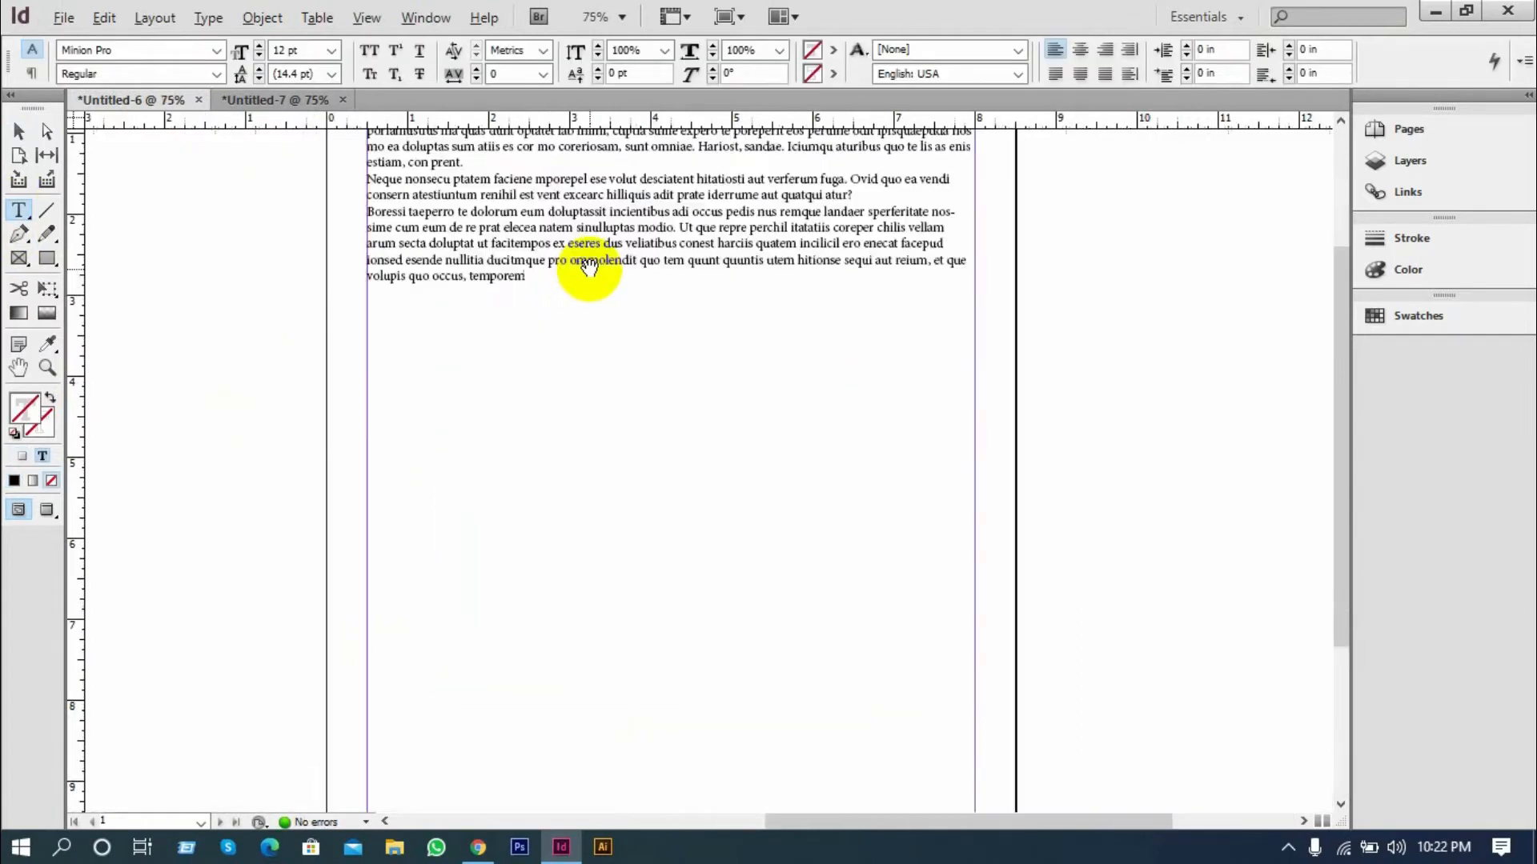
Enter the sample line "czxkjvbdkjvnkjcbvkjcvkjcnvkjc" a few lines below the remaining placeholder text and select its text frame
key("ctrl+=")
scroll(561, 320, "down", 2)
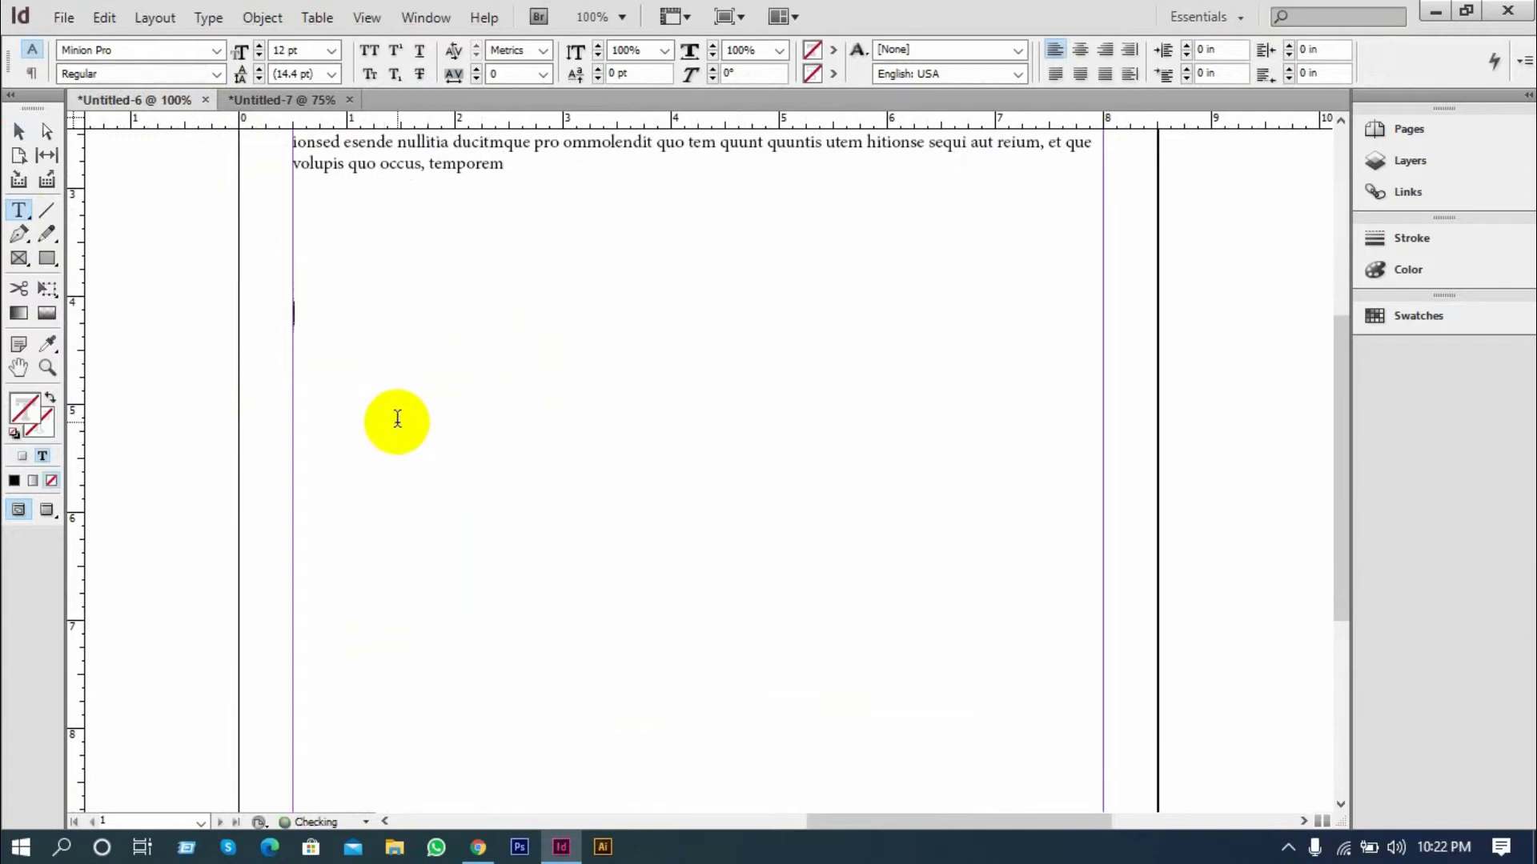
type("bdkjvnkjcbvkjcvkjcnvkjc")
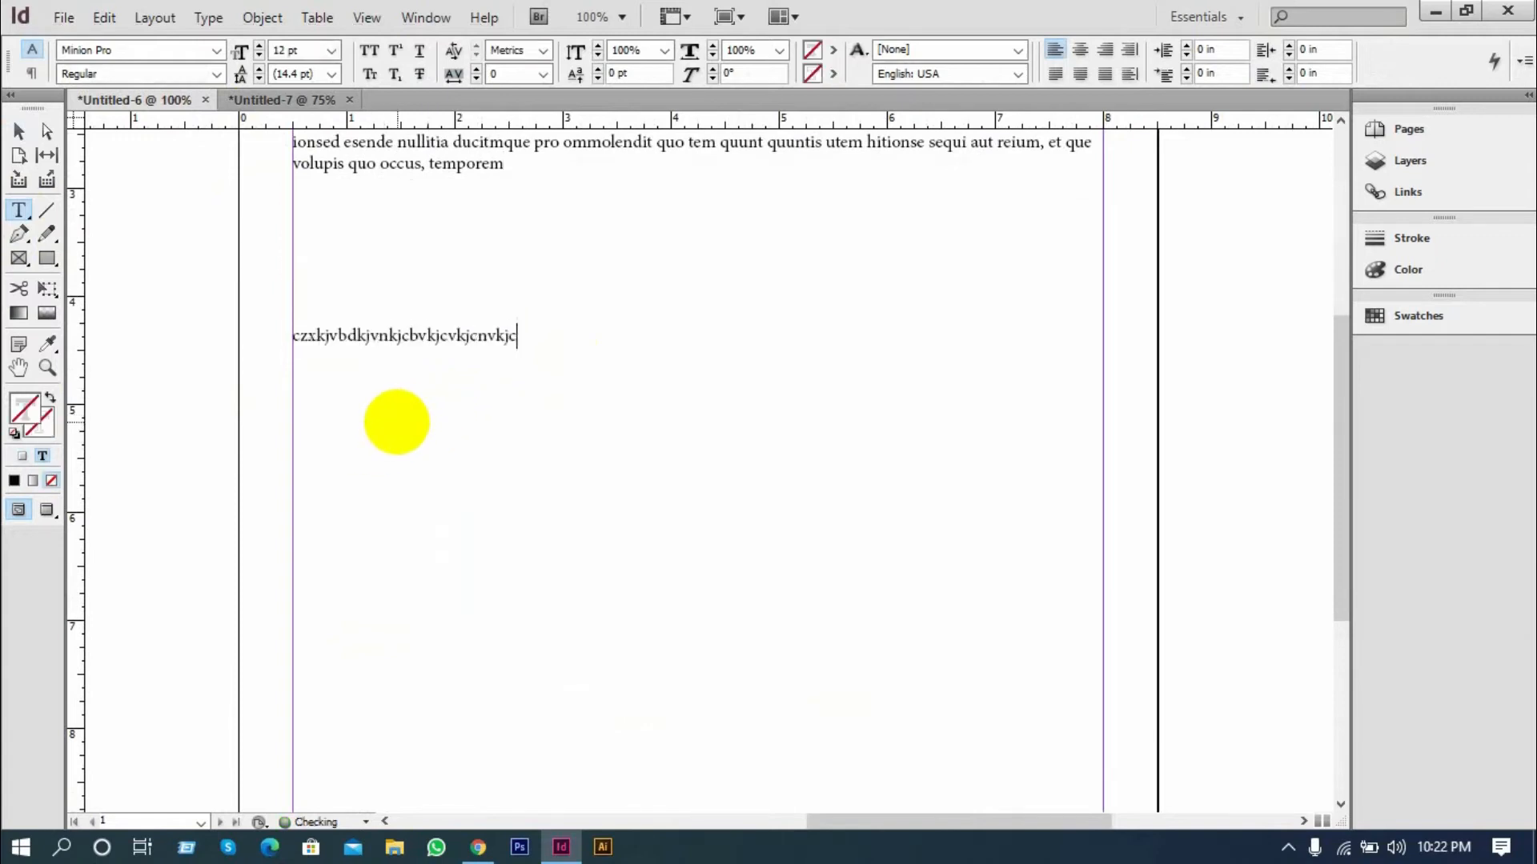
left_click(20, 130)
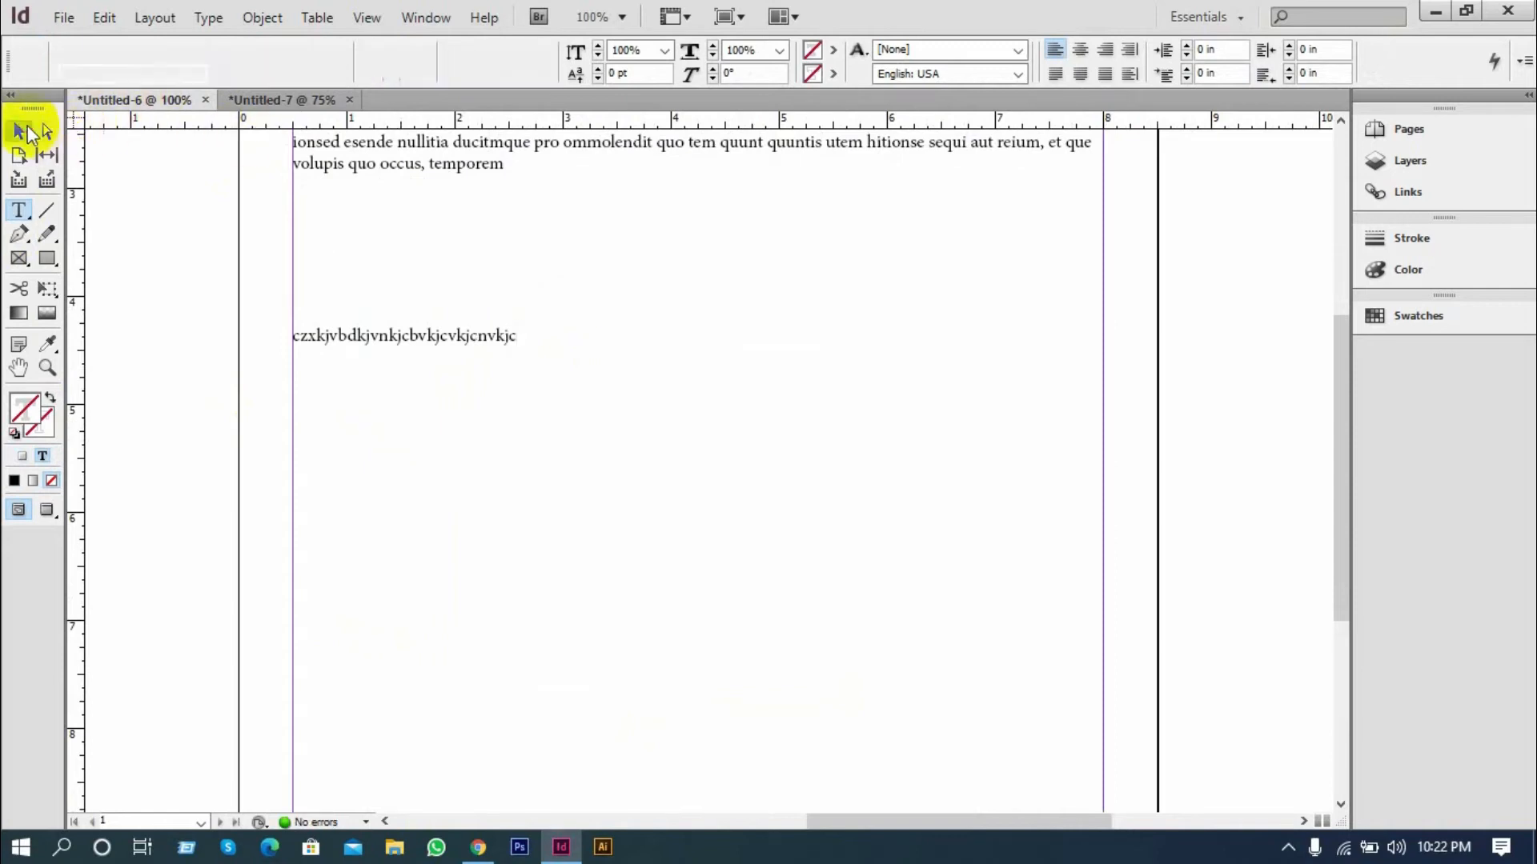
scroll(338, 271, "up", 3)
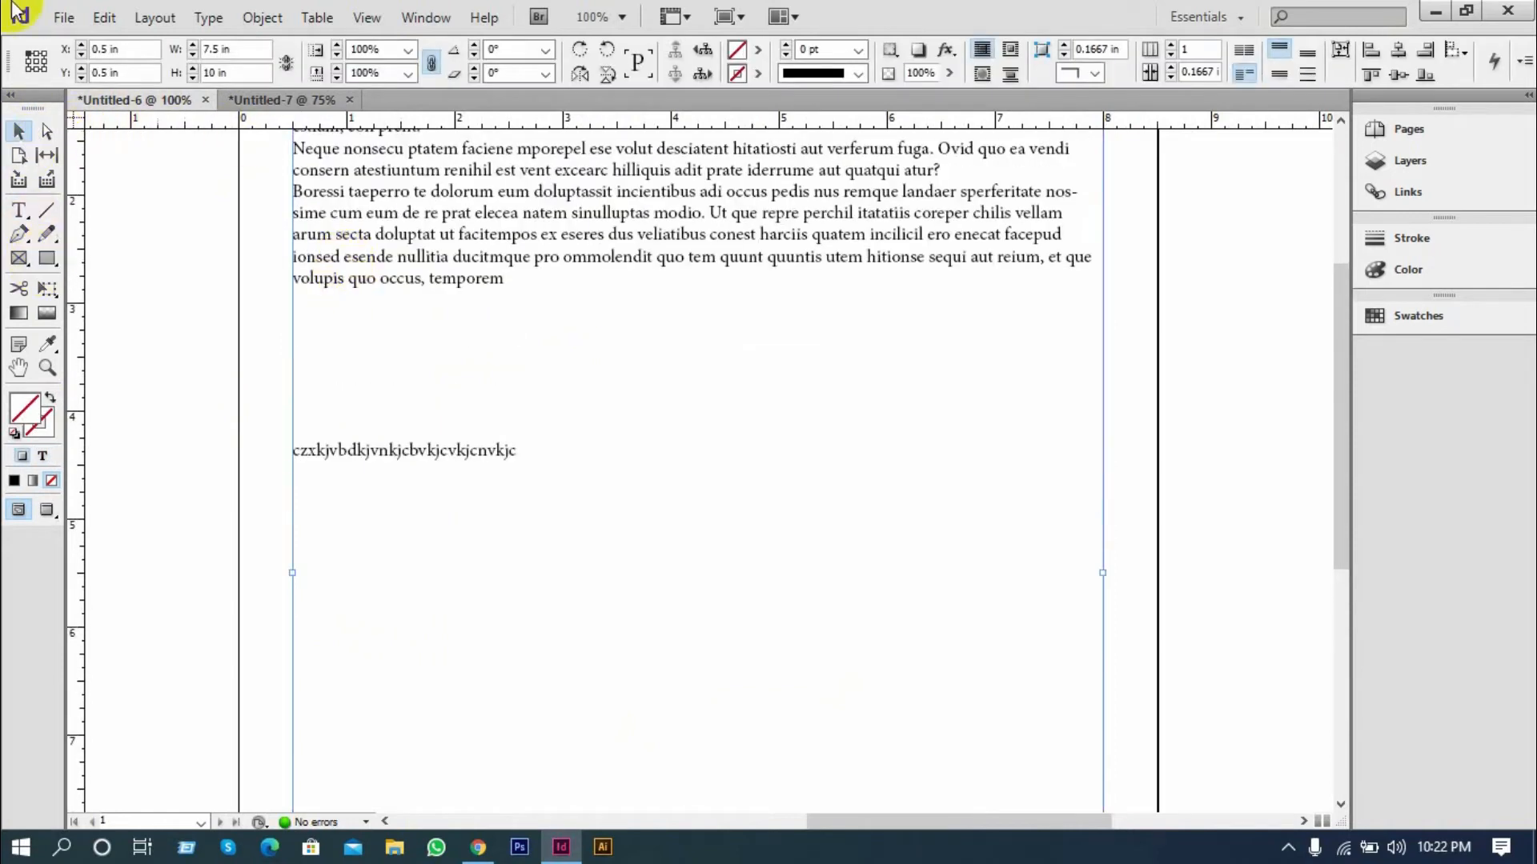
Create a new one-page Letter document for print with Primary Text Frame disabled
left_click(62, 17)
mouse_move(77, 42)
left_click(504, 50)
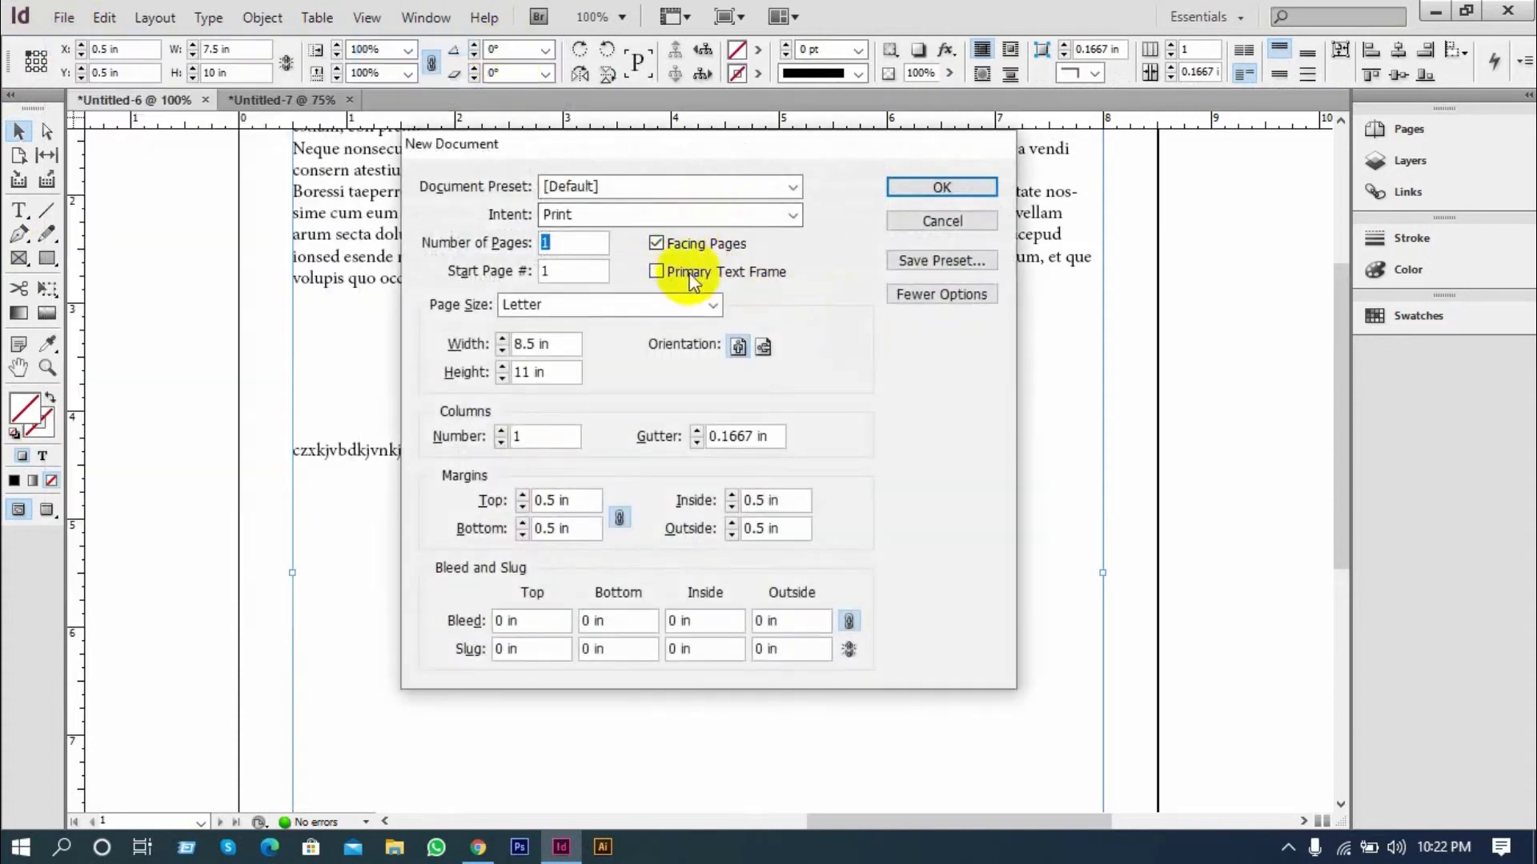
left_click(942, 187)
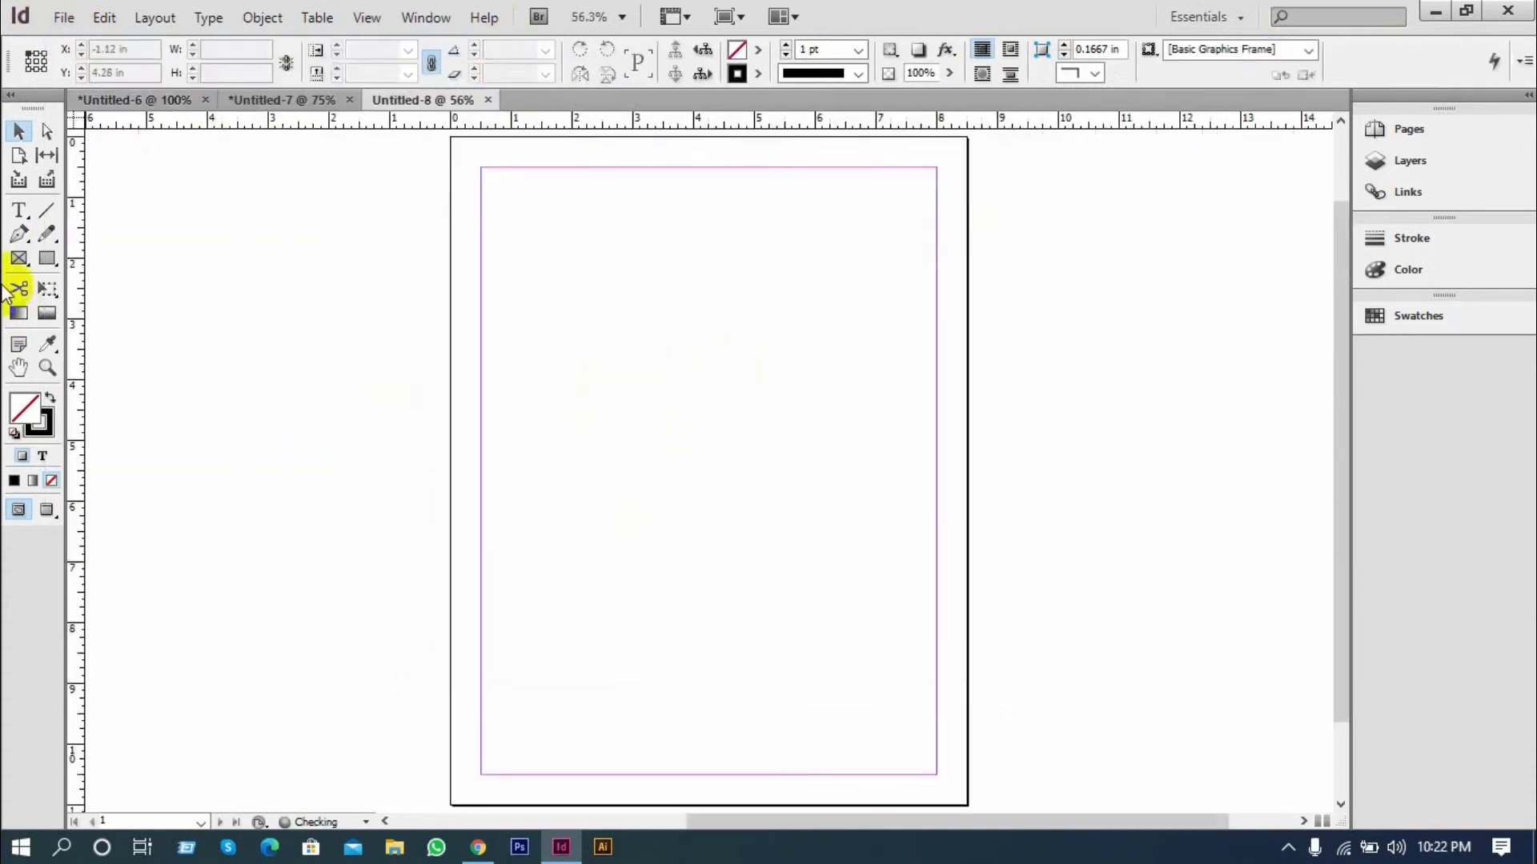
Draw a text frame about 5.92 in wide and 1 in high low on the page and enter "dvknfdvnzkjvnczkjnvczkjnvkjcxnv"
key("t")
left_click_drag(505, 621, 865, 681)
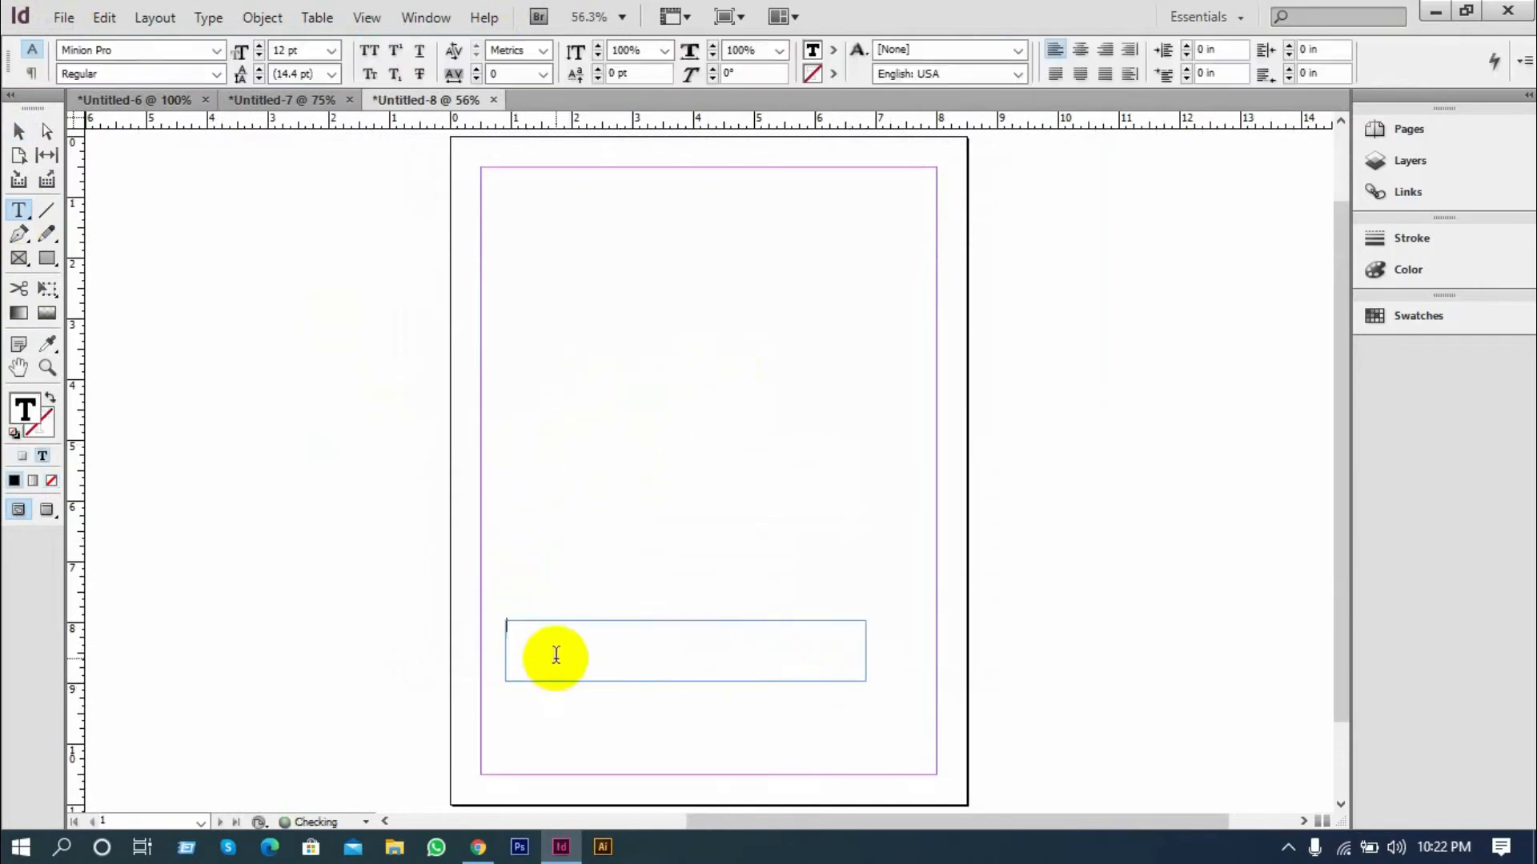
type("dvknfdvnzkjvnczkjnvczkjnvkjcxnv")
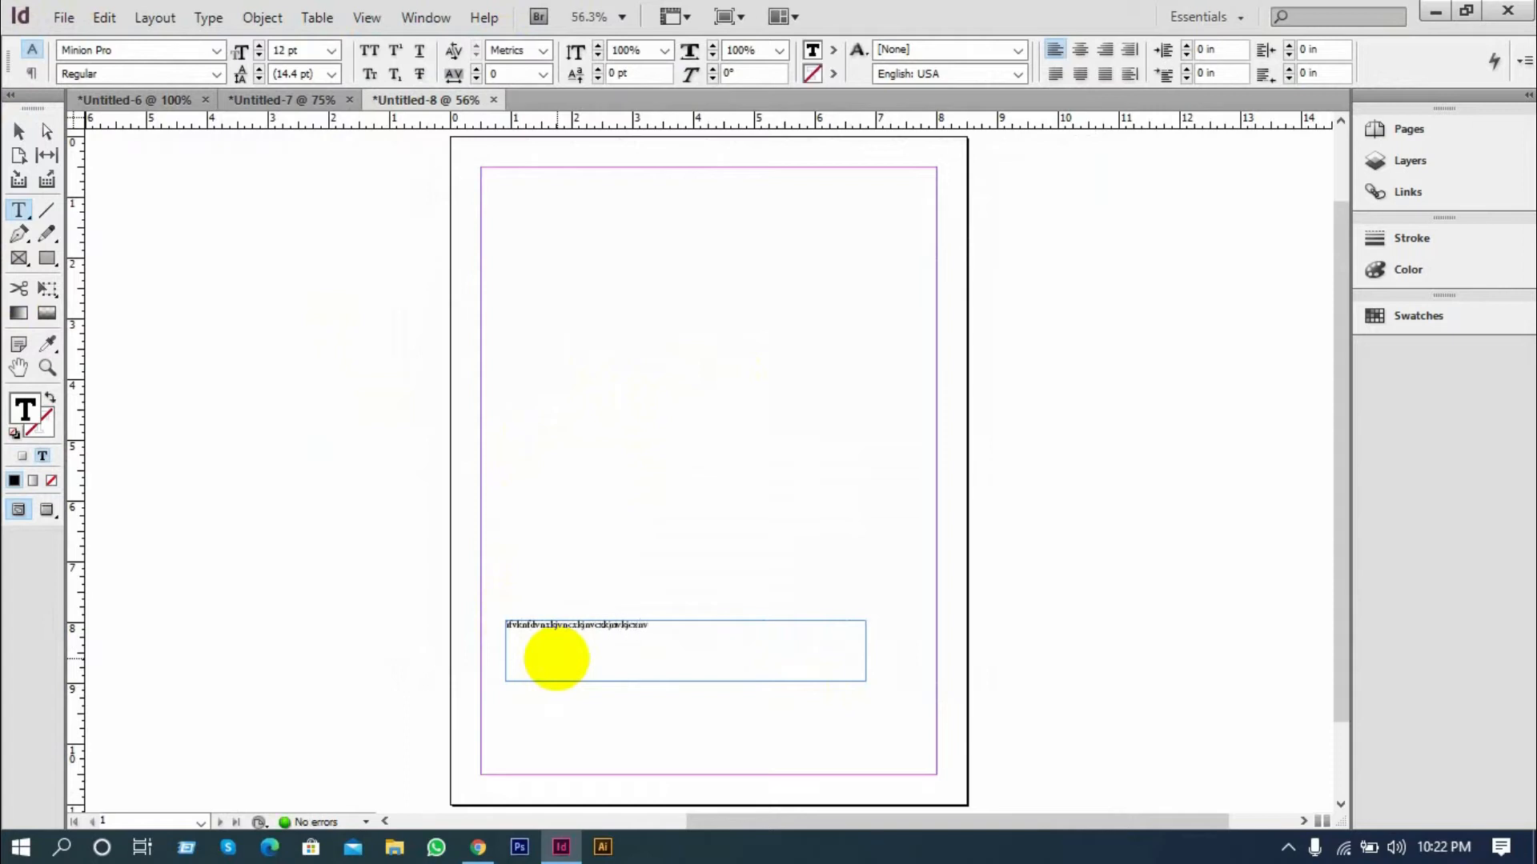
left_click(20, 131)
Create another one-page Letter document for print, this one with Primary Text Frame enabled
left_click(72, 22)
mouse_move(155, 44)
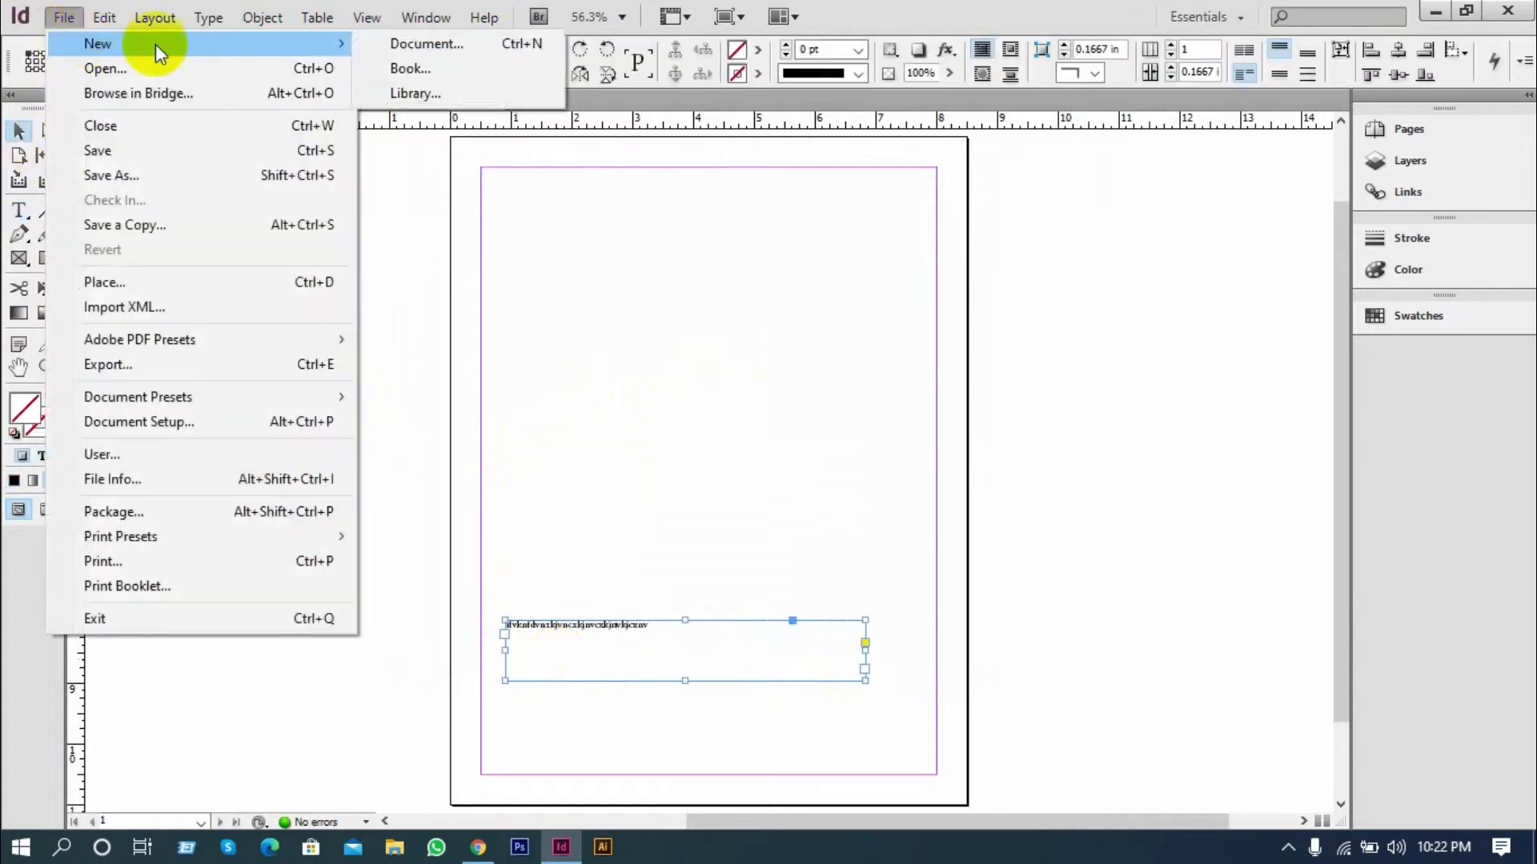
left_click(480, 41)
left_click(671, 274)
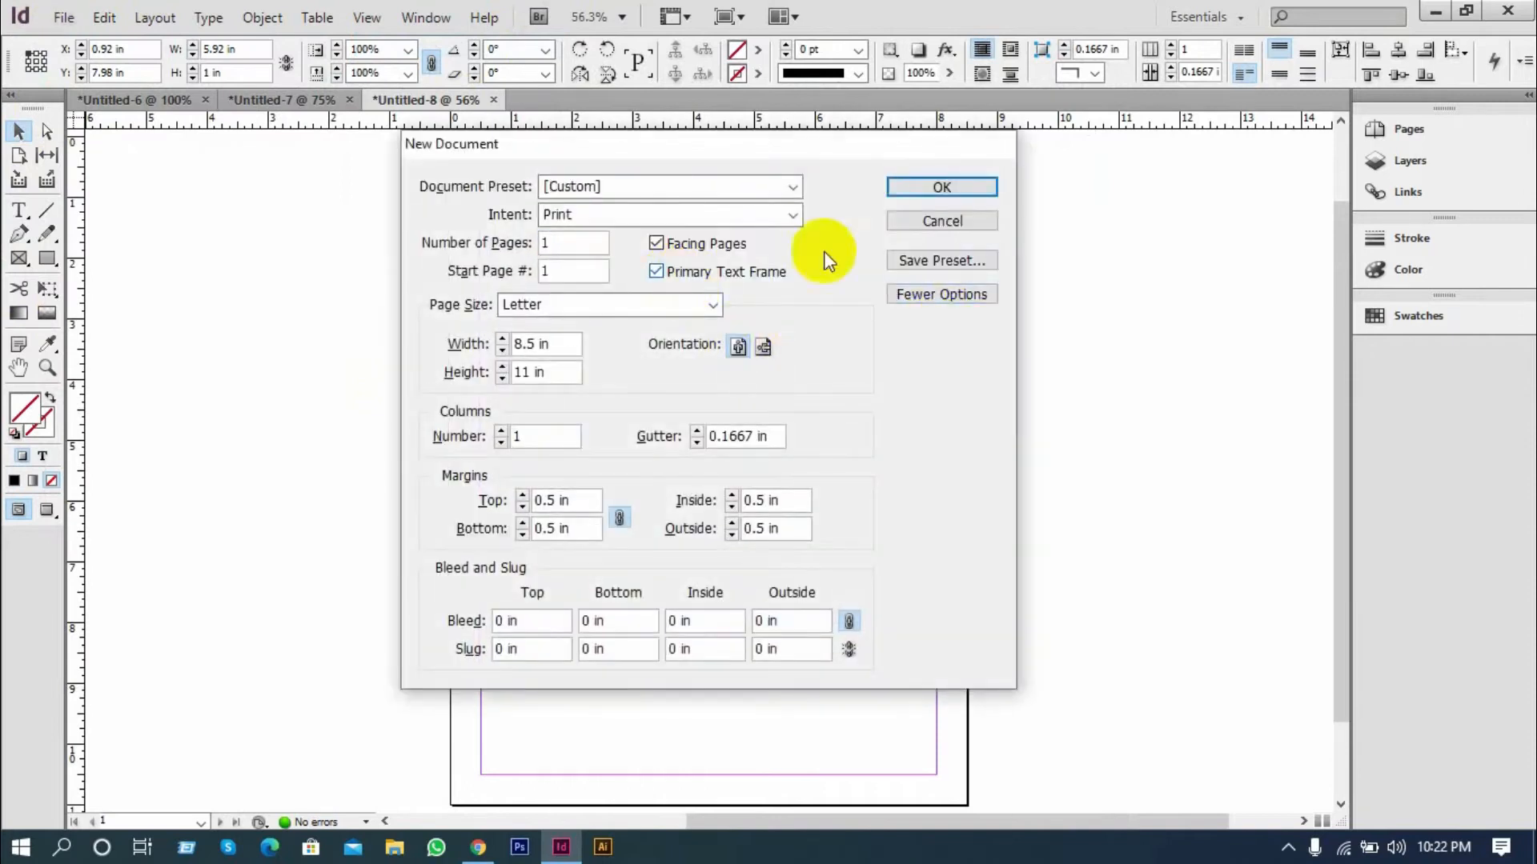
left_click(921, 189)
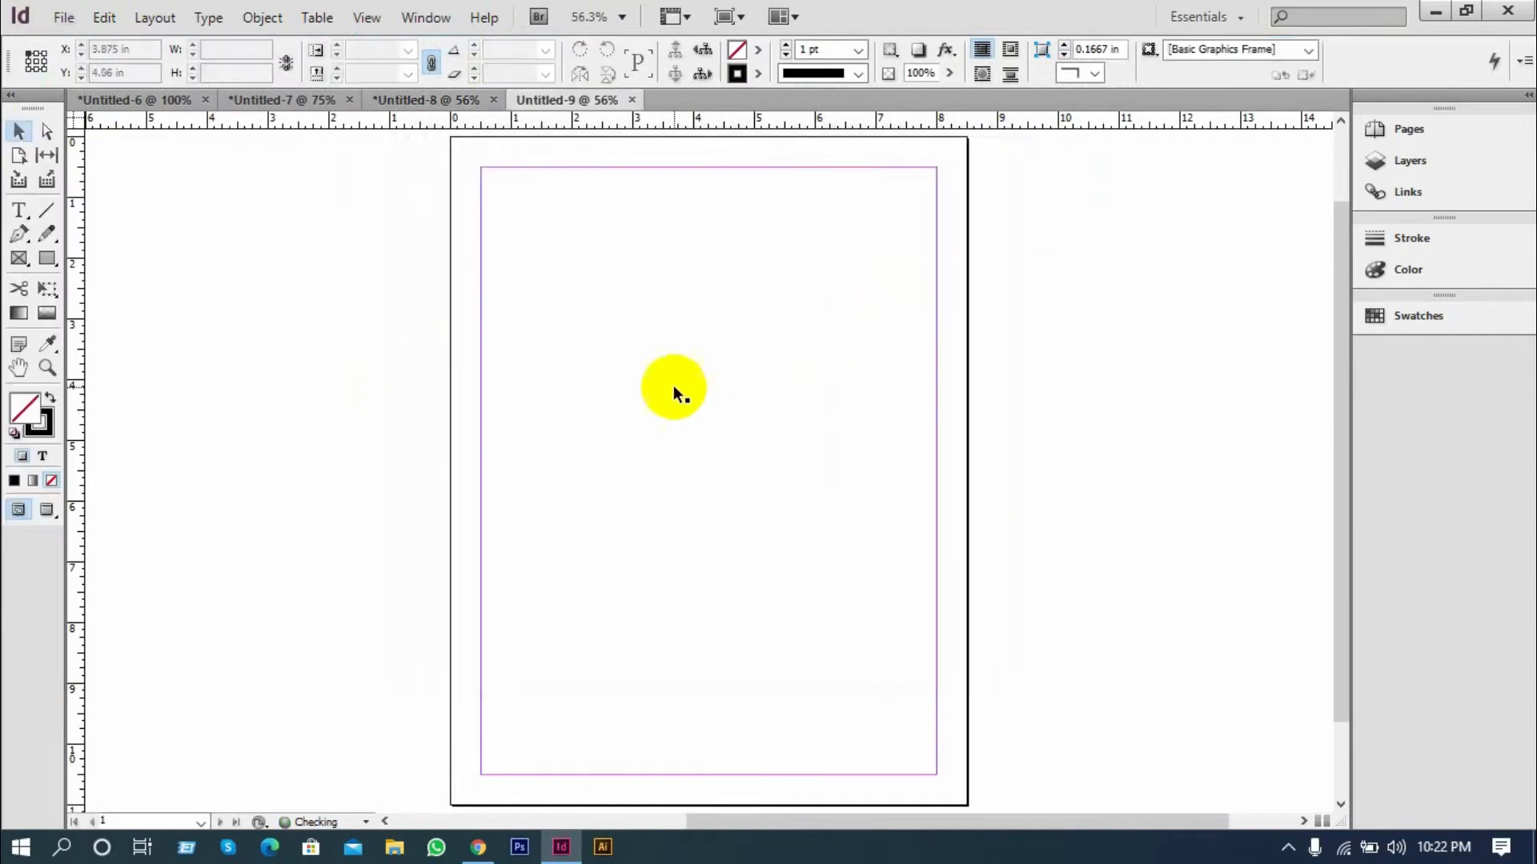
Activate the new document's primary text frame with the Type tool, select it as an object and deselect it
left_click(23, 220)
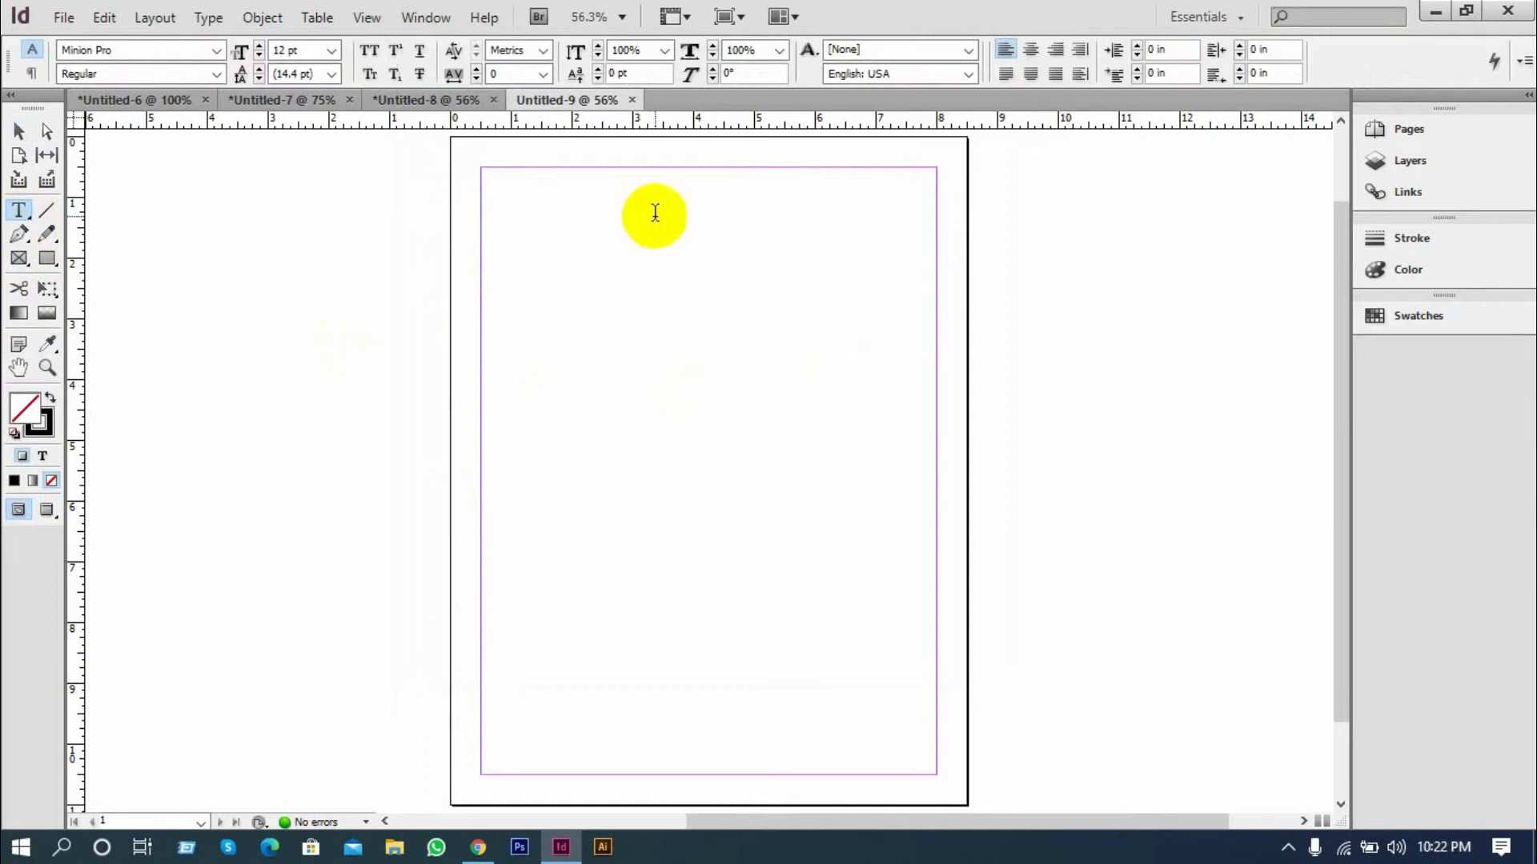
left_click(507, 275)
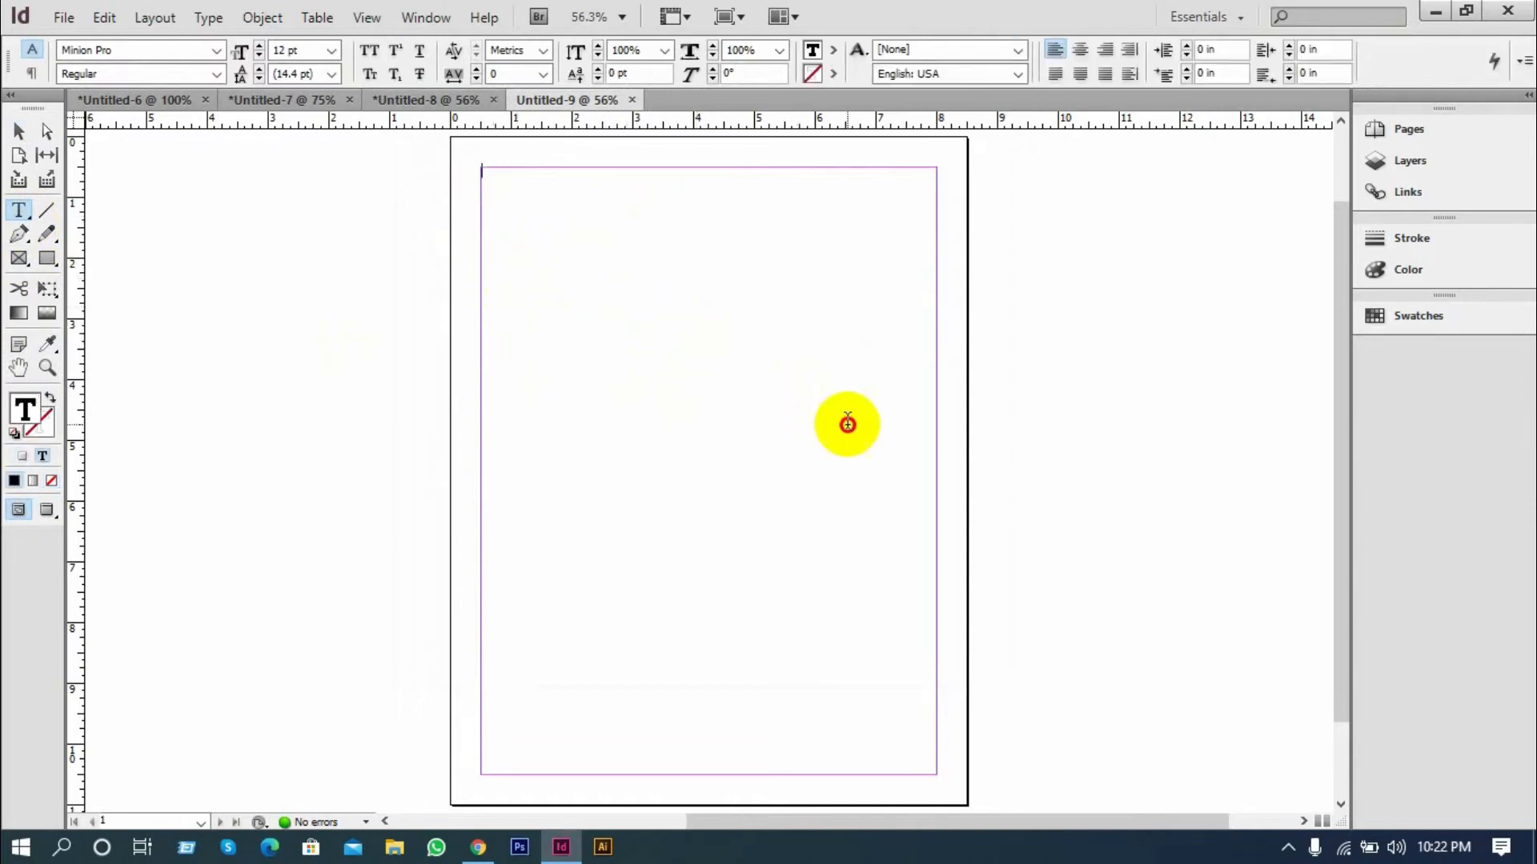
left_click(19, 130)
mouse_move(517, 255)
left_mouse_down()
mouse_move(704, 312)
mouse_move(542, 278)
mouse_move(543, 261)
left_mouse_up()
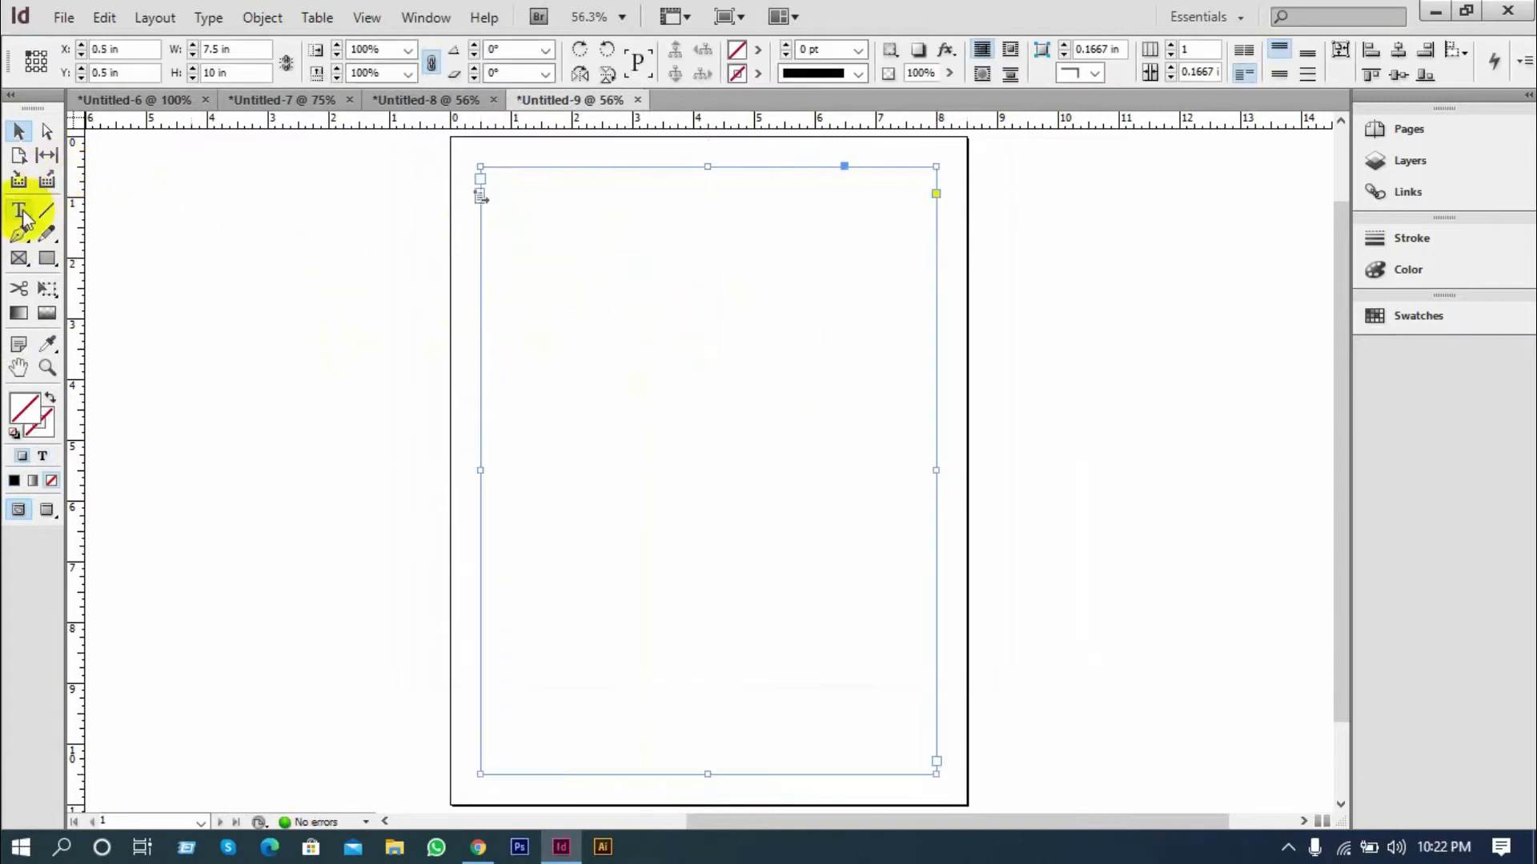
left_click(19, 210)
left_click(19, 130)
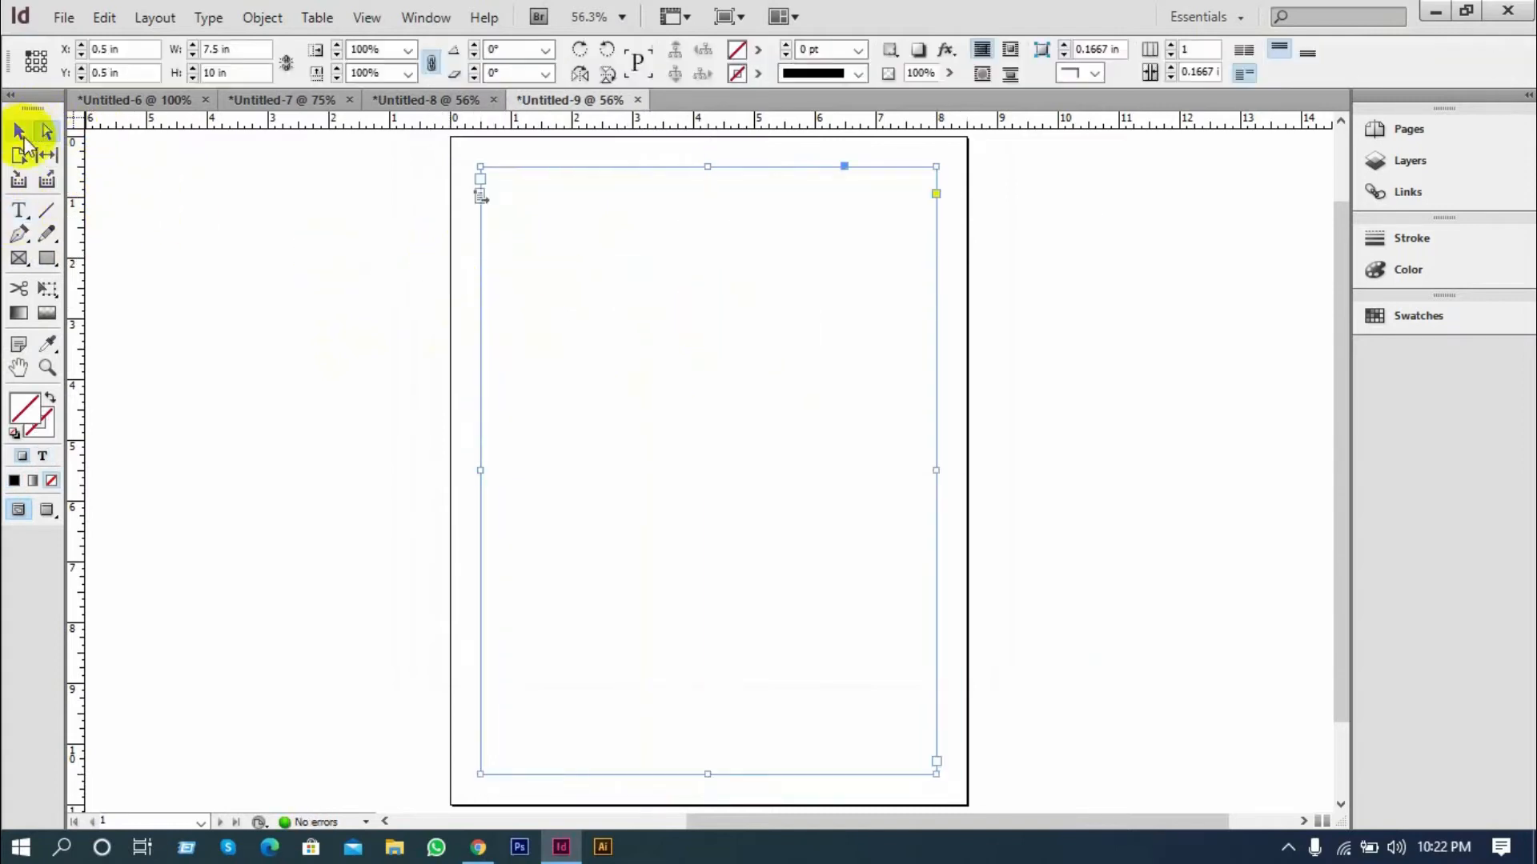
left_click(149, 200)
Enter the sample text "sfvnzvlncvnczlvncl" in the primary text frame and leave the frame deselected
left_click(19, 211)
left_click(662, 309)
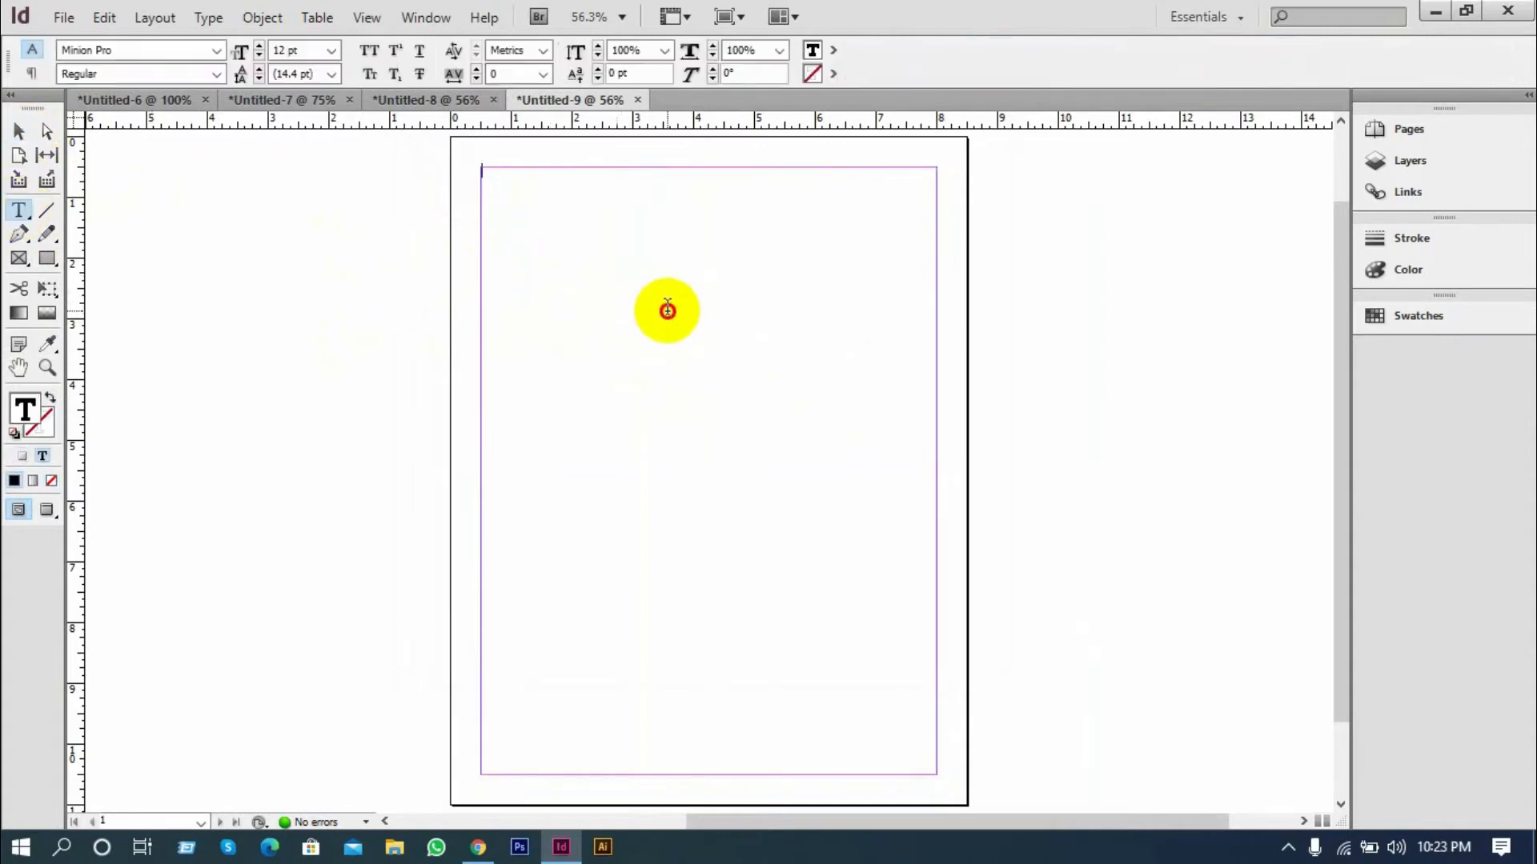
type("sfvnzvlncvnczlvncl")
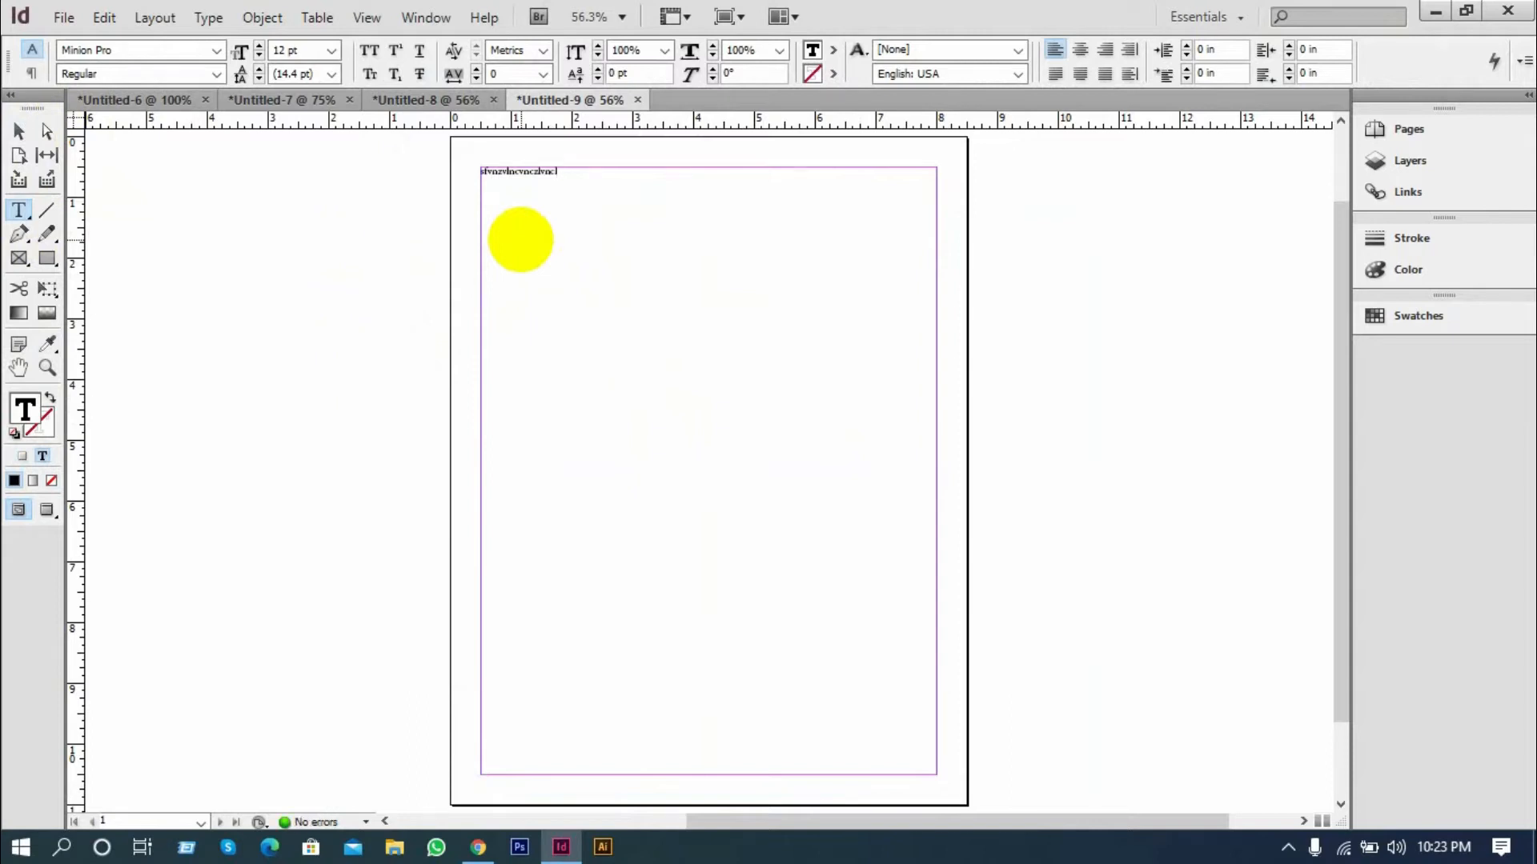
left_click(18, 131)
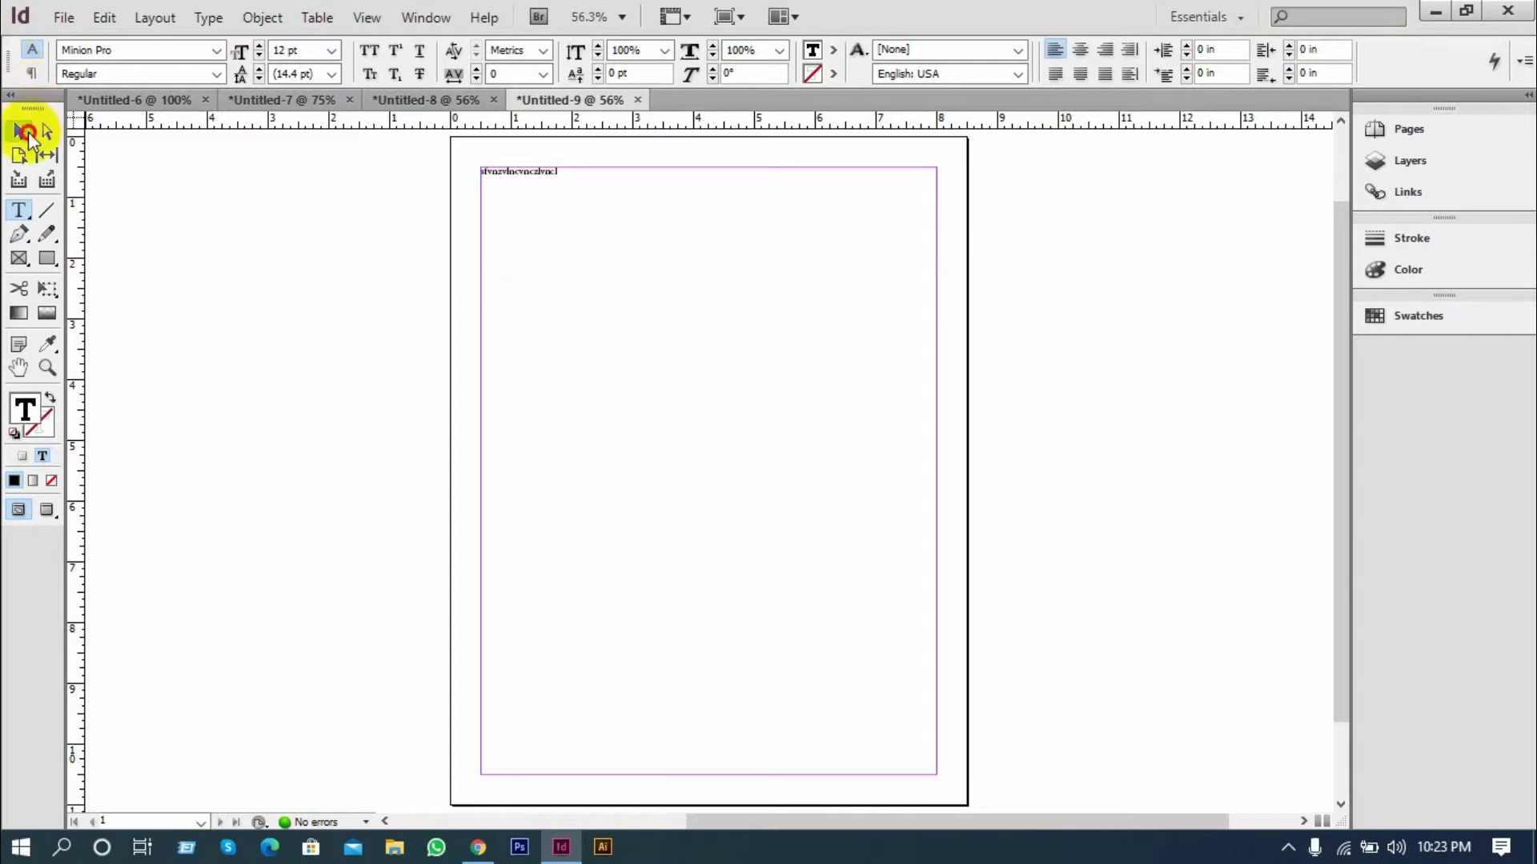
left_click(228, 194)
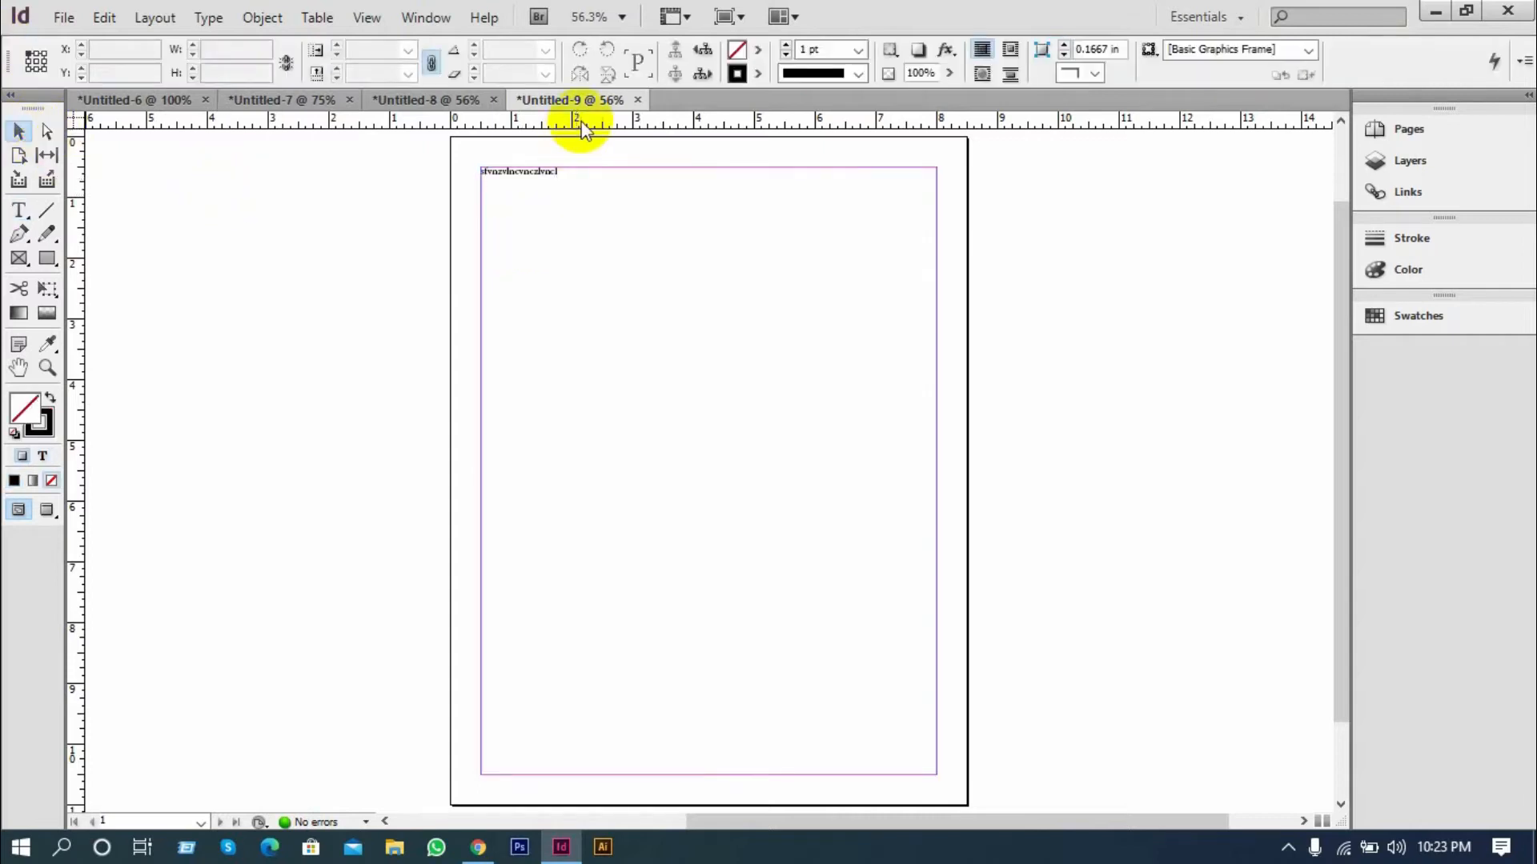
Close the Untitled-9, Untitled-8 and Untitled-7 documents without saving them
left_click(638, 100)
left_click(843, 501)
left_click(494, 99)
left_click(847, 502)
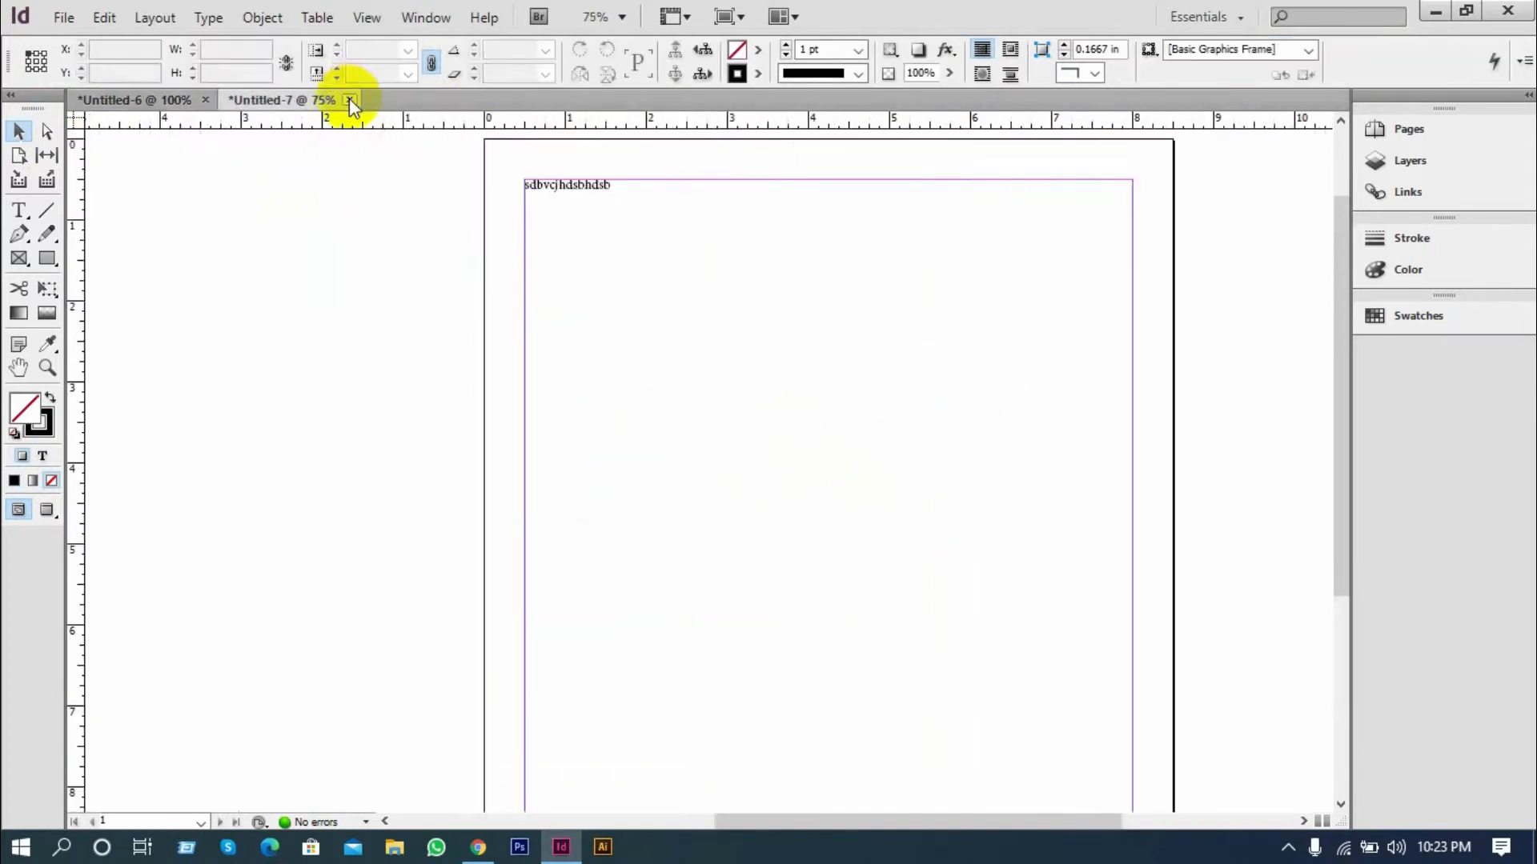
left_click(350, 99)
left_click(816, 495)
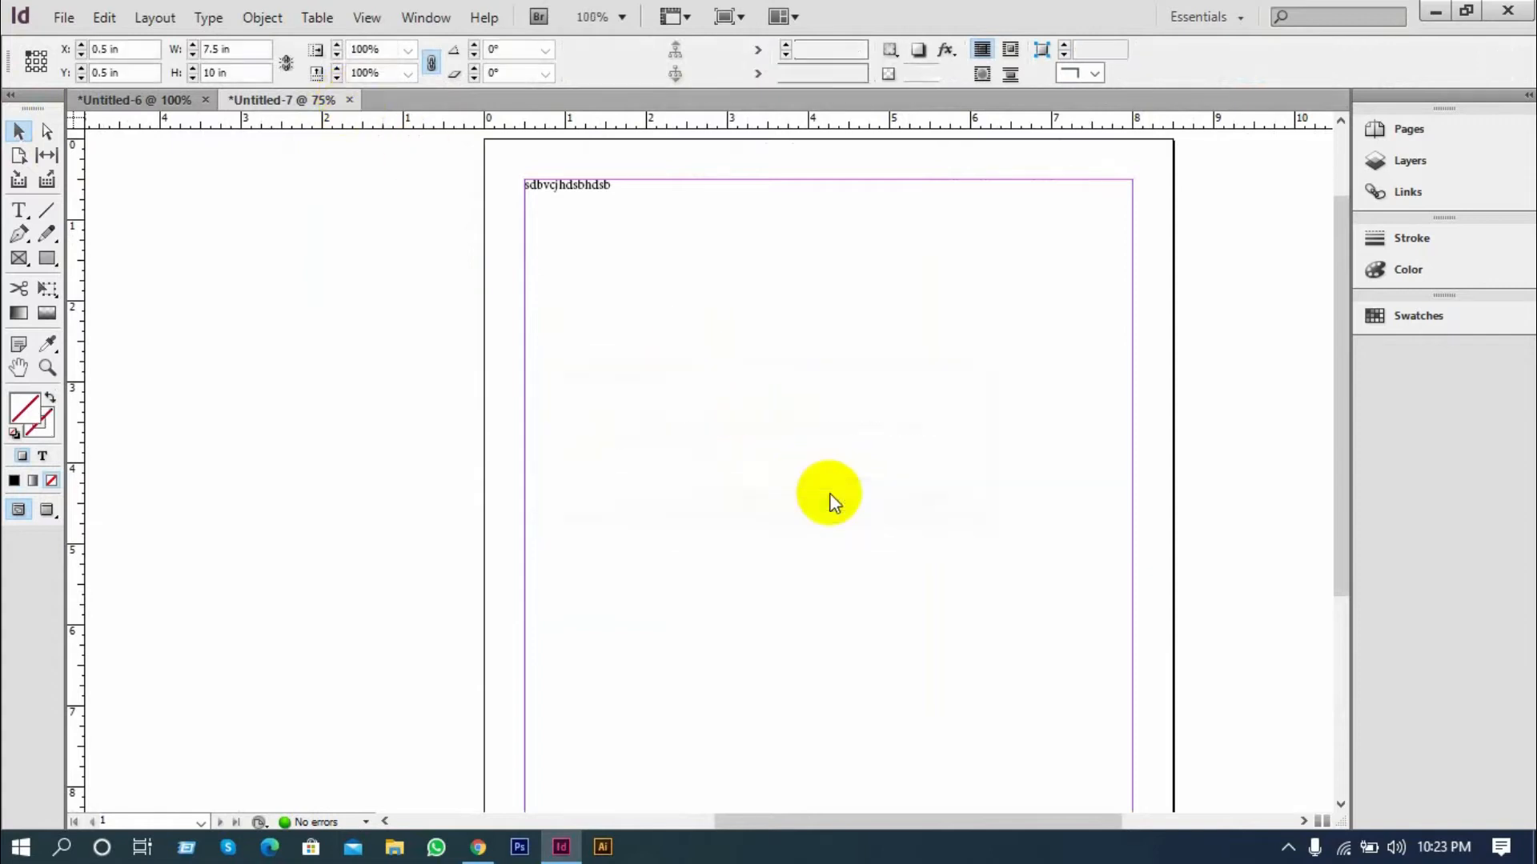
Review the Untitled-6 page from the placeholder paragraphs down to the empty lower part of its text frame
scroll(819, 490, "up", 4)
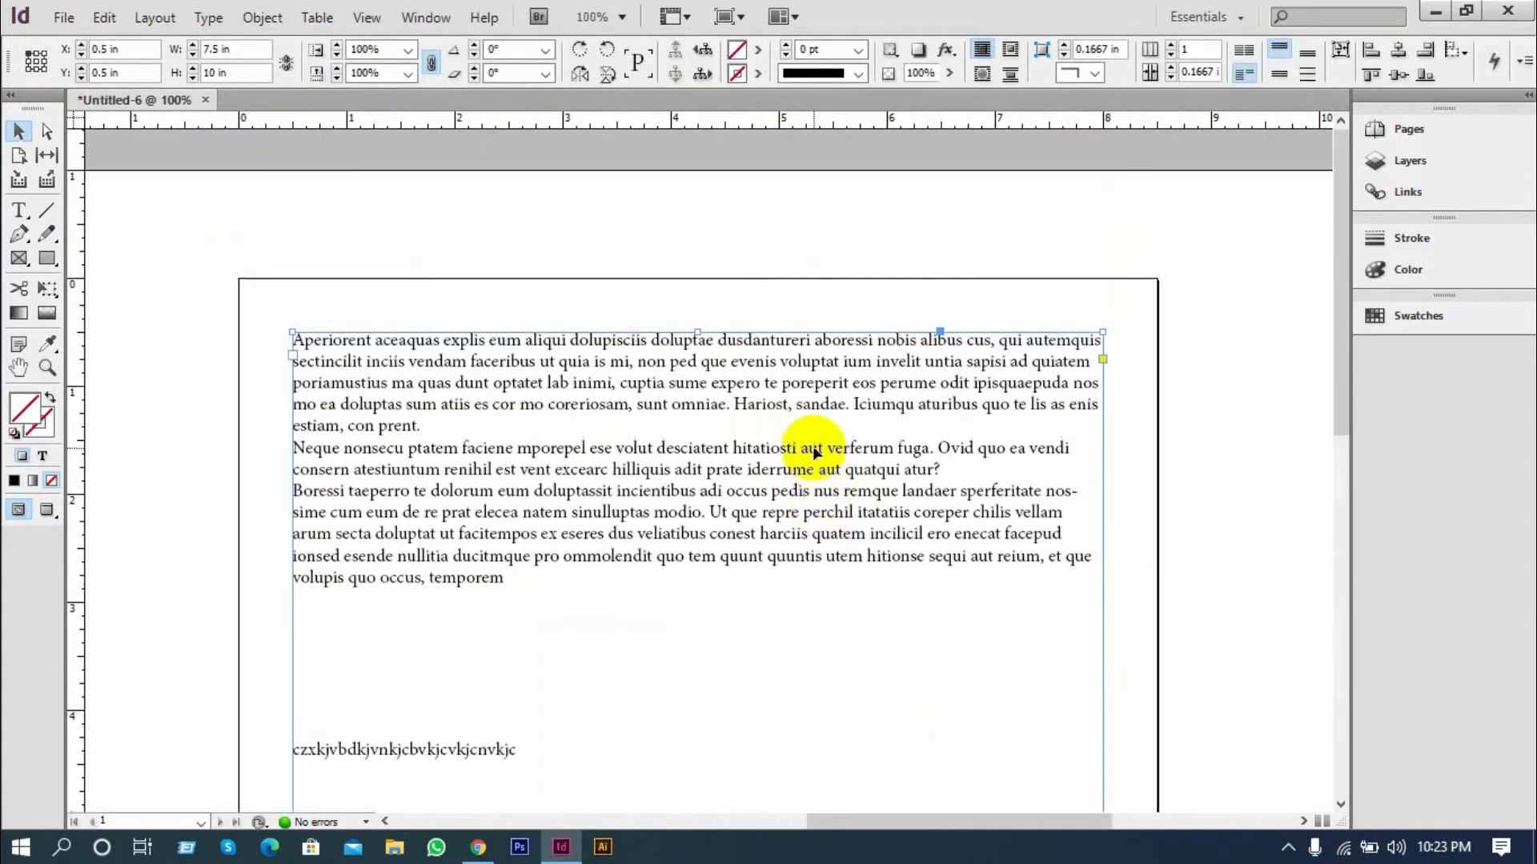
scroll(807, 445, "down", 3)
scroll(226, 474, "up", 3)
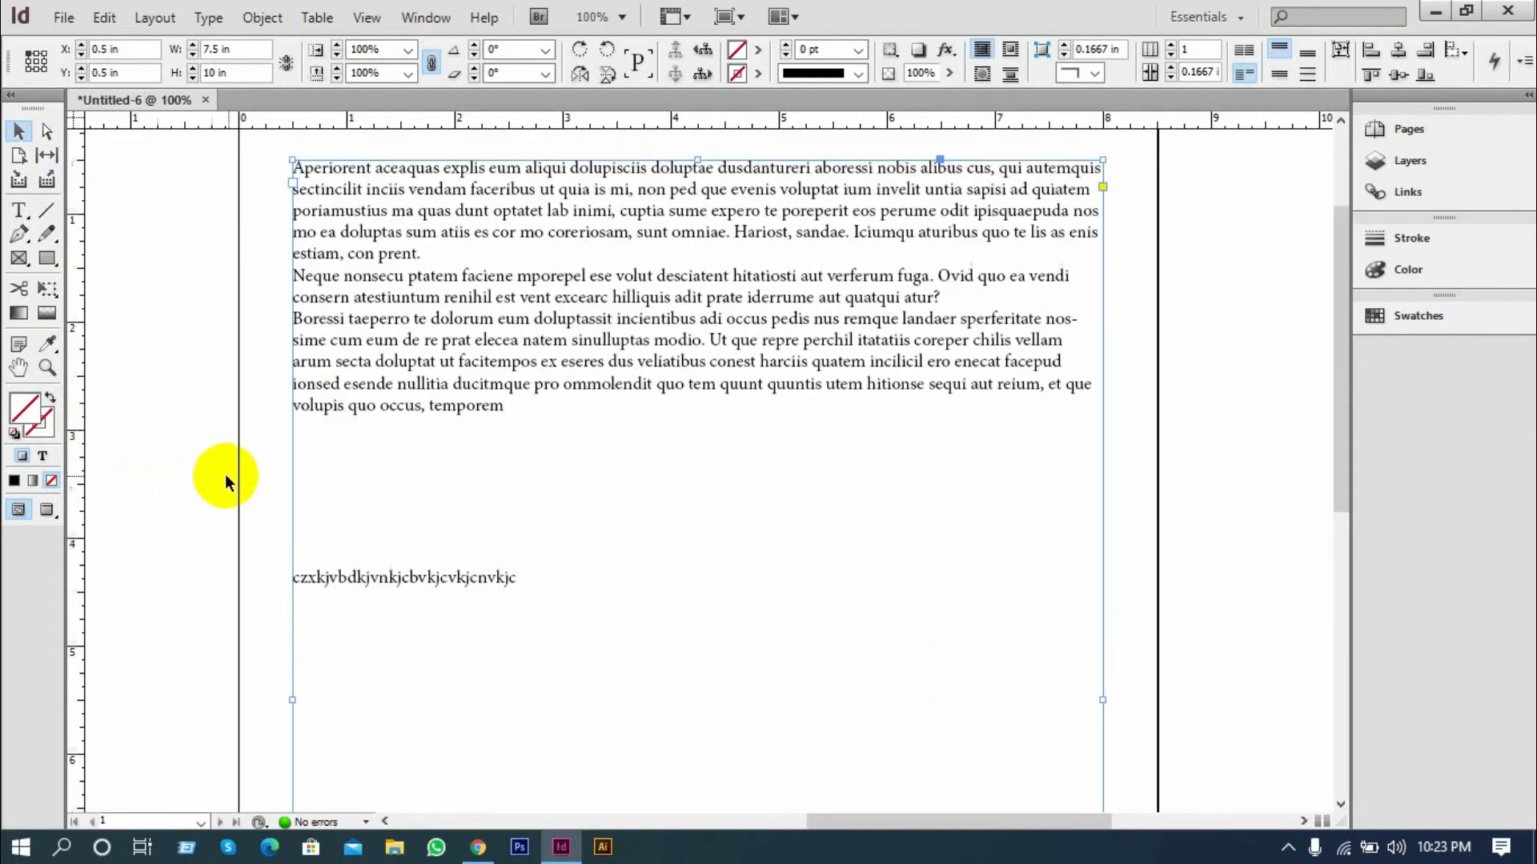
scroll(579, 615, "down", 1)
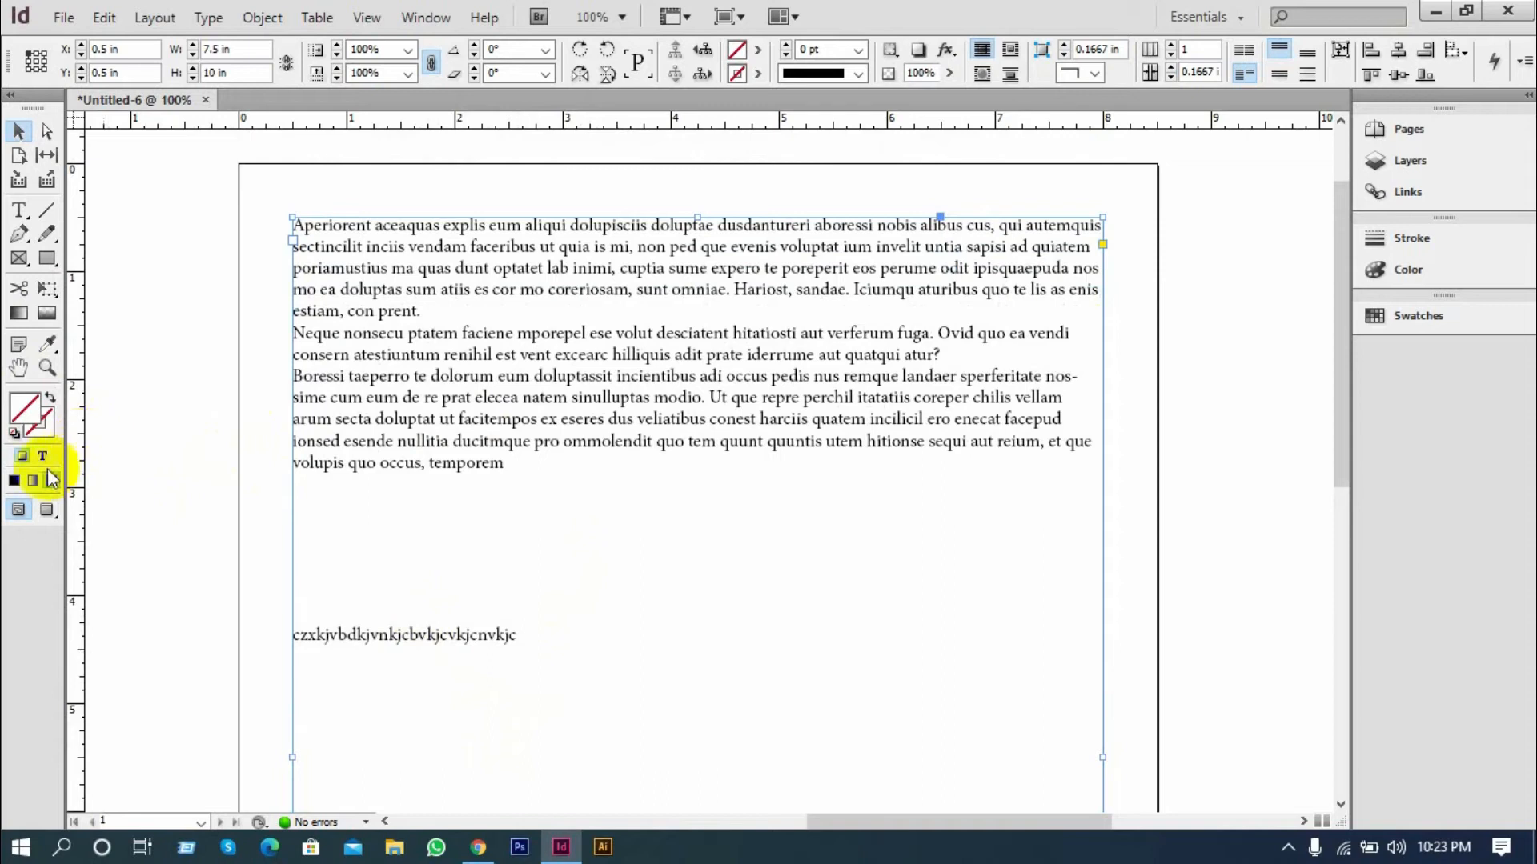
scroll(267, 645, "down", 8)
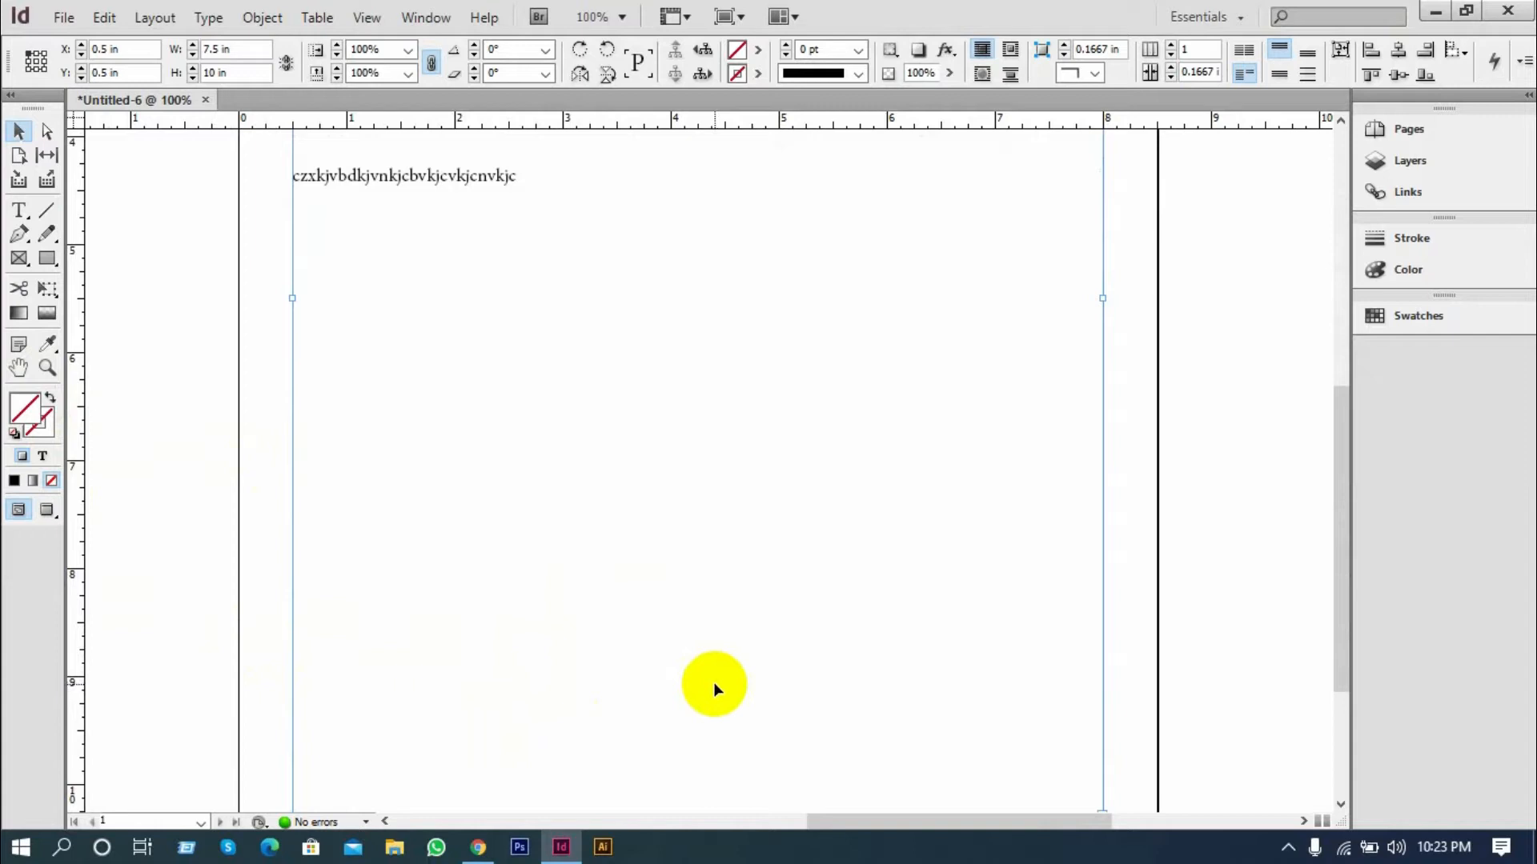
scroll(440, 651, "up", 3)
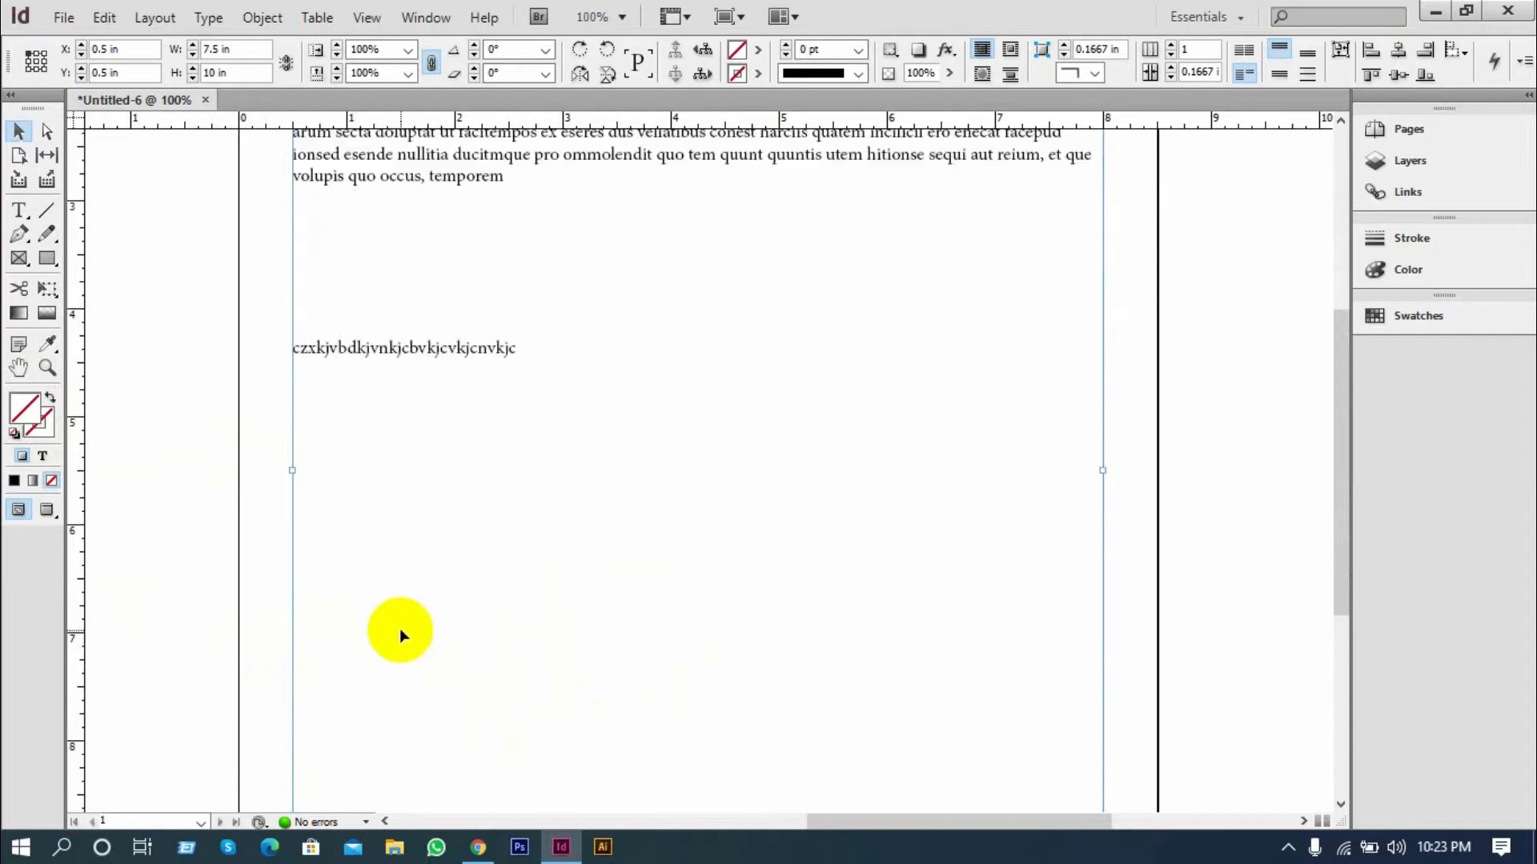
scroll(120, 370, "up", 3)
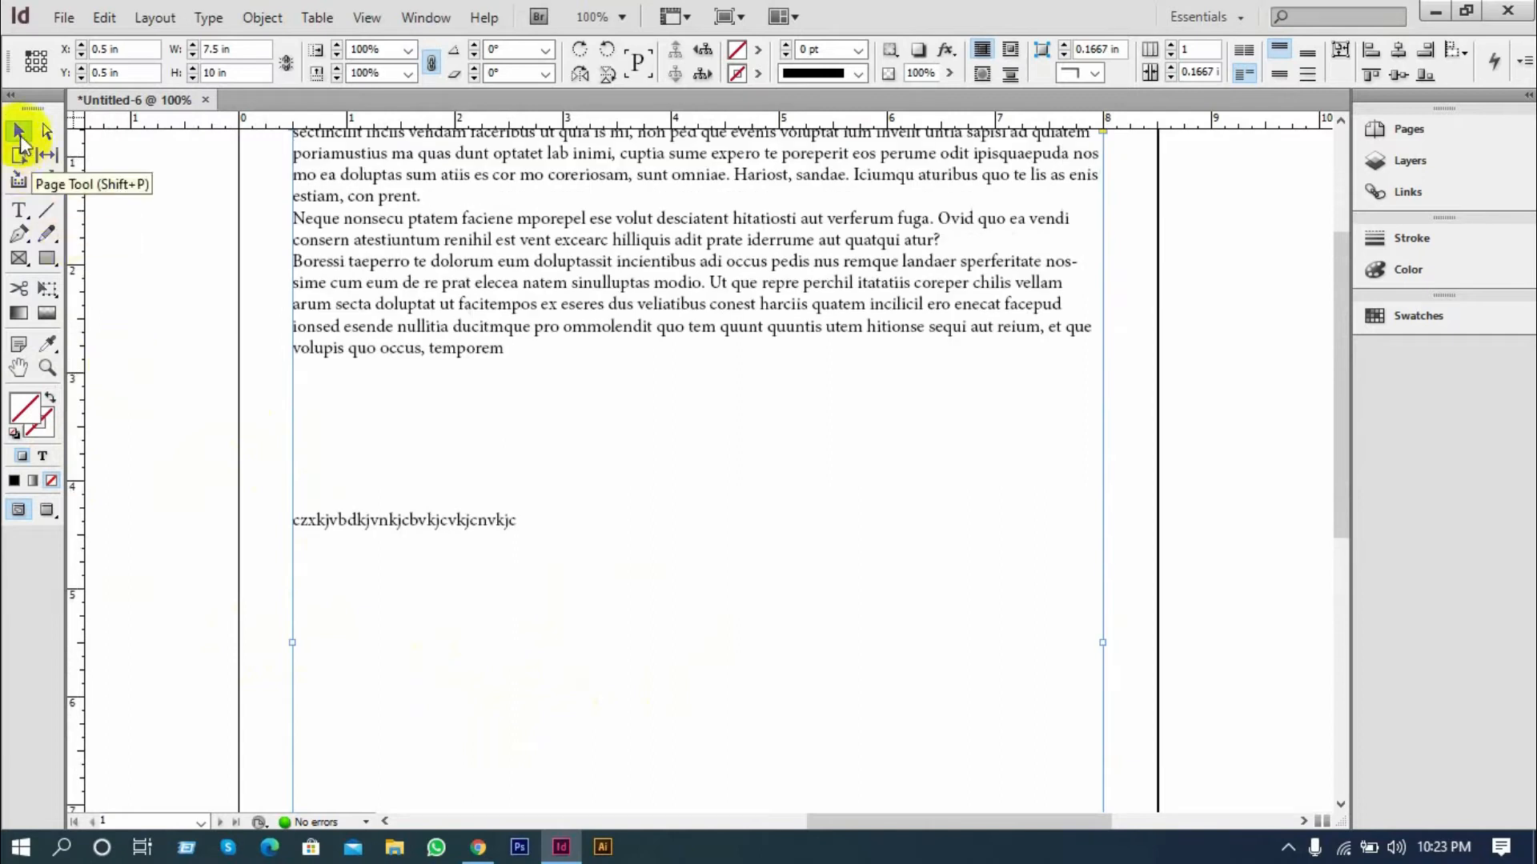
left_click(98, 227)
scroll(460, 405, "down", 1)
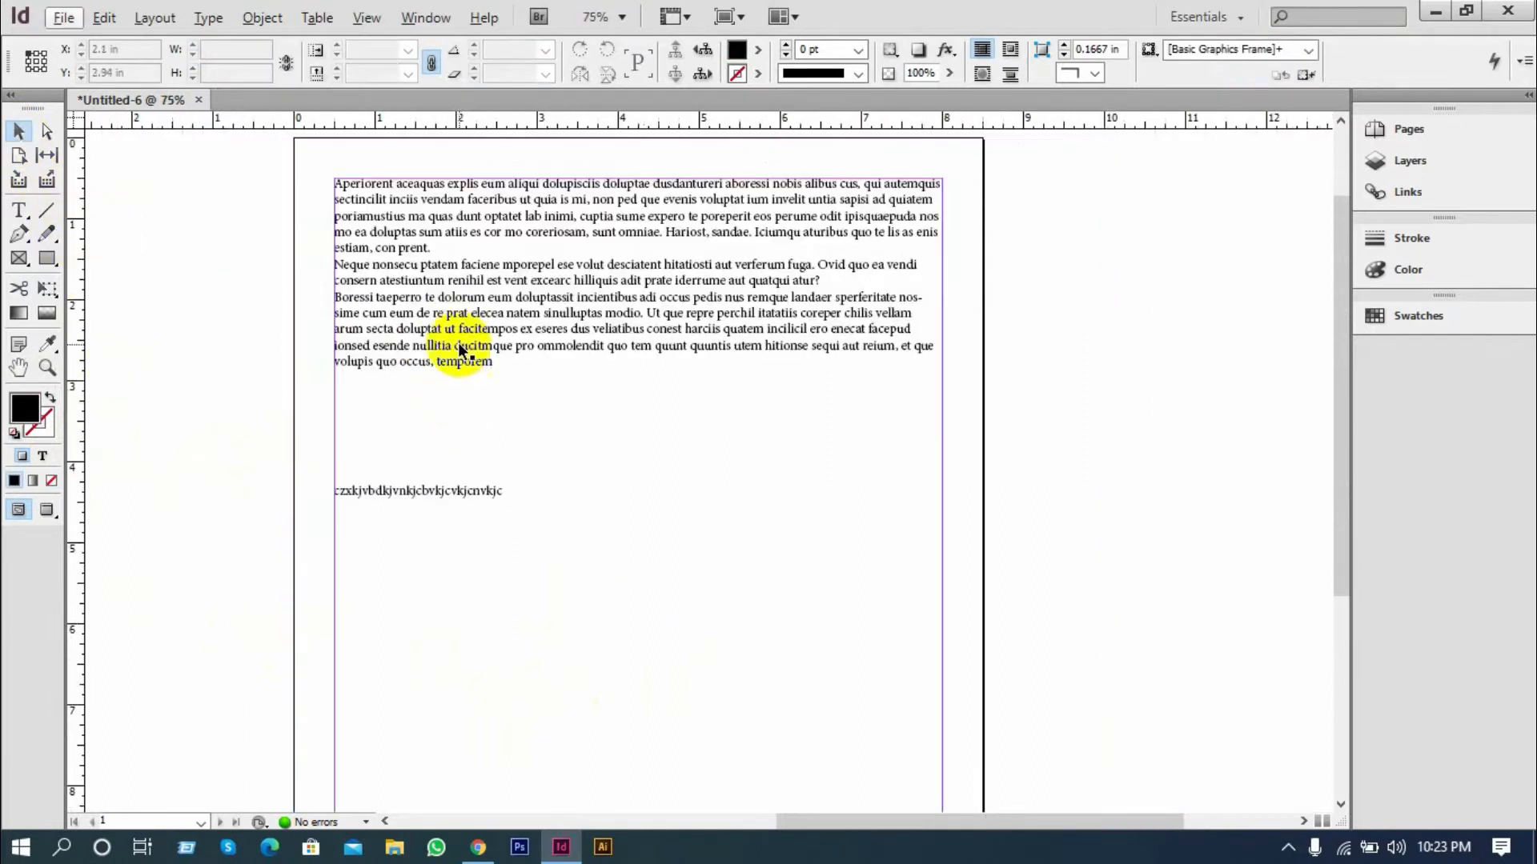
left_click(448, 343)
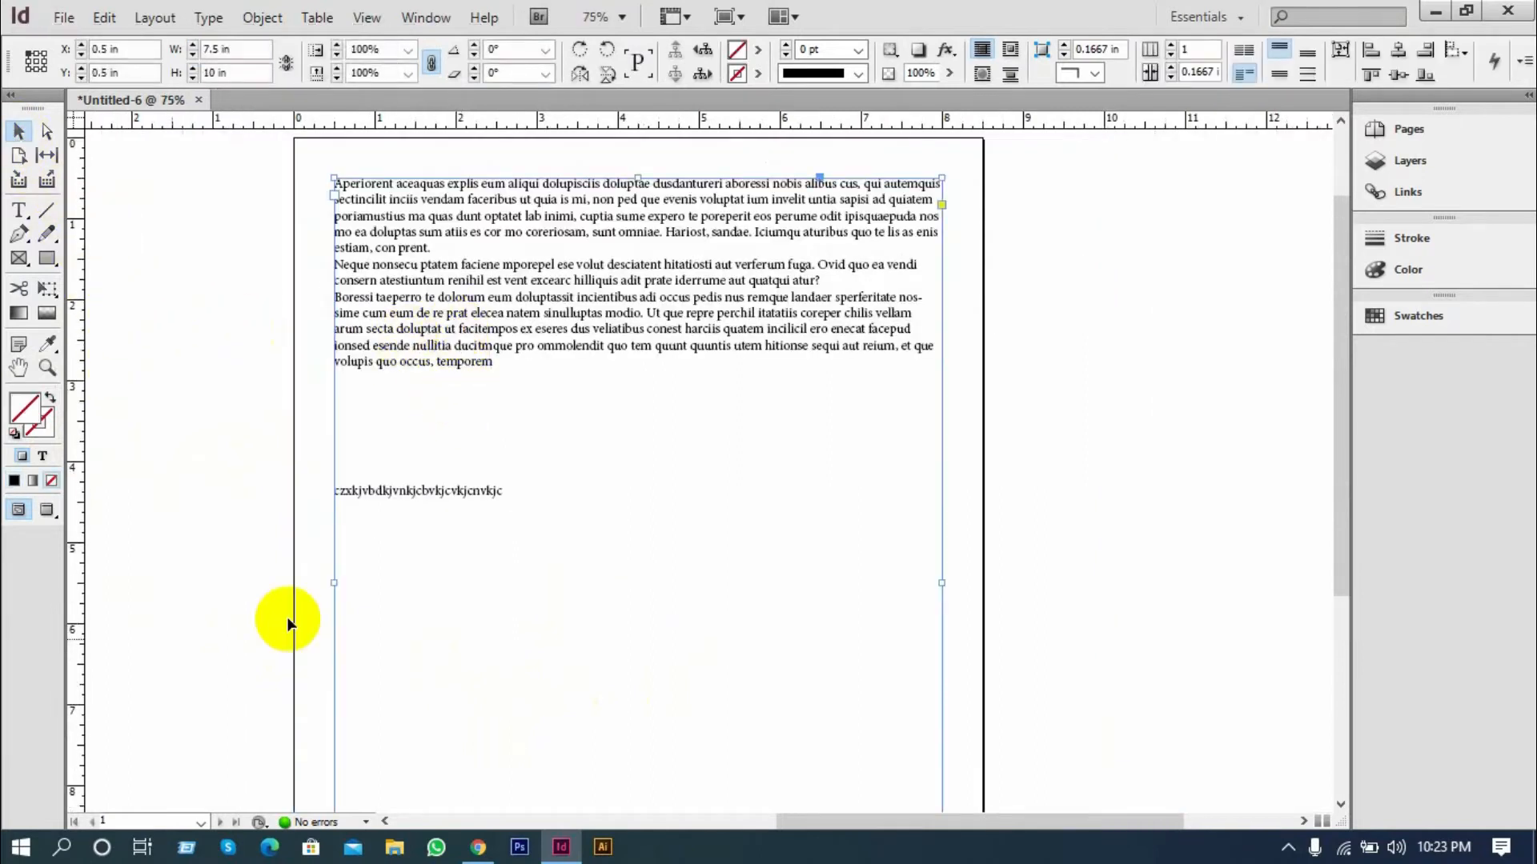
Switch to Chrome, search for "lorem ipsum" in a new tab and open the lipsum.com site
left_click(480, 842)
left_click(310, 22)
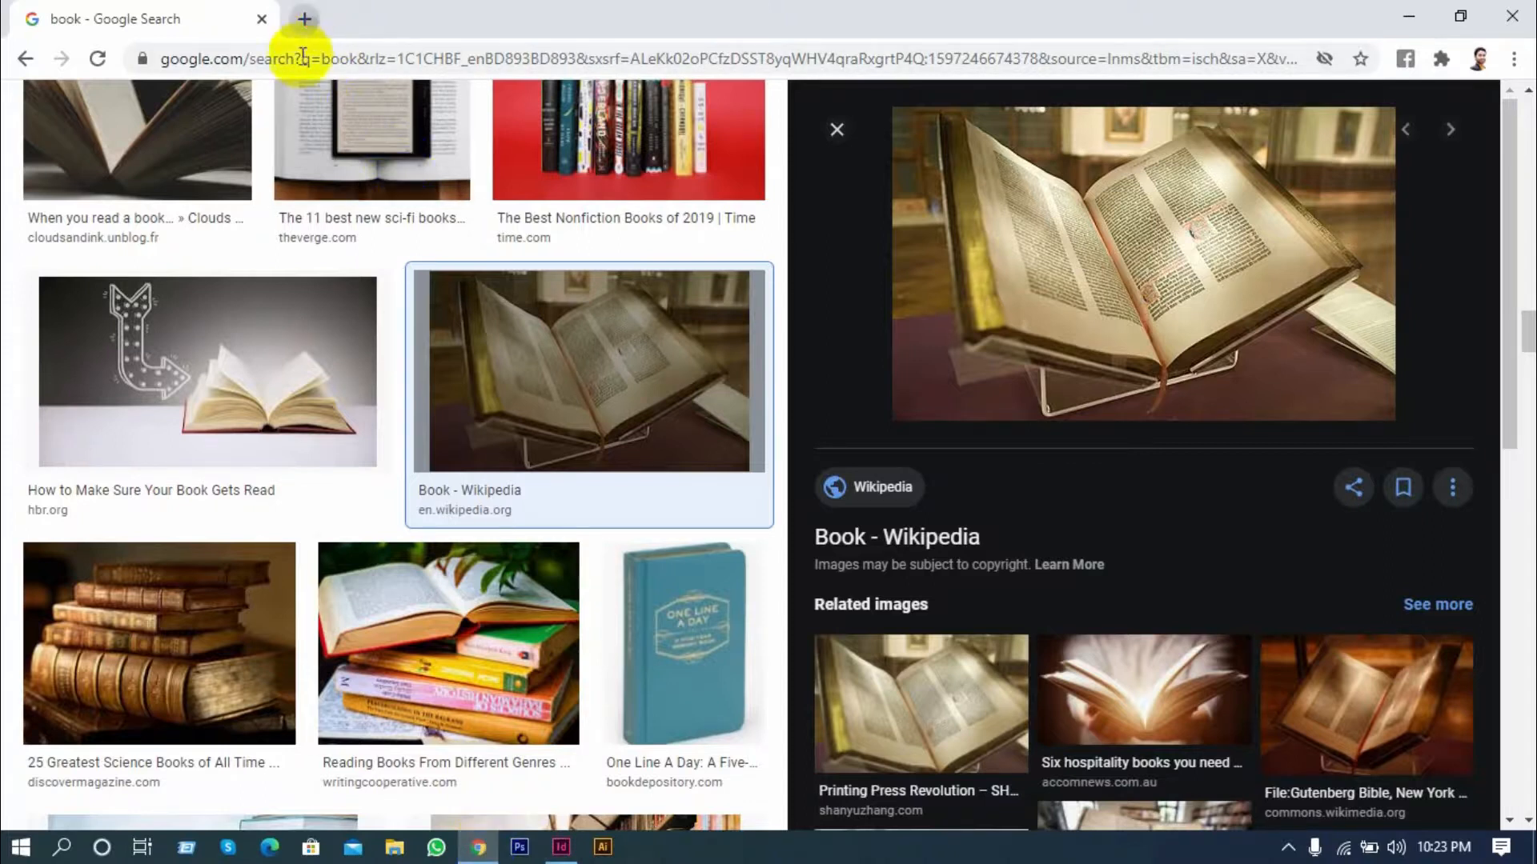
left_click(302, 58)
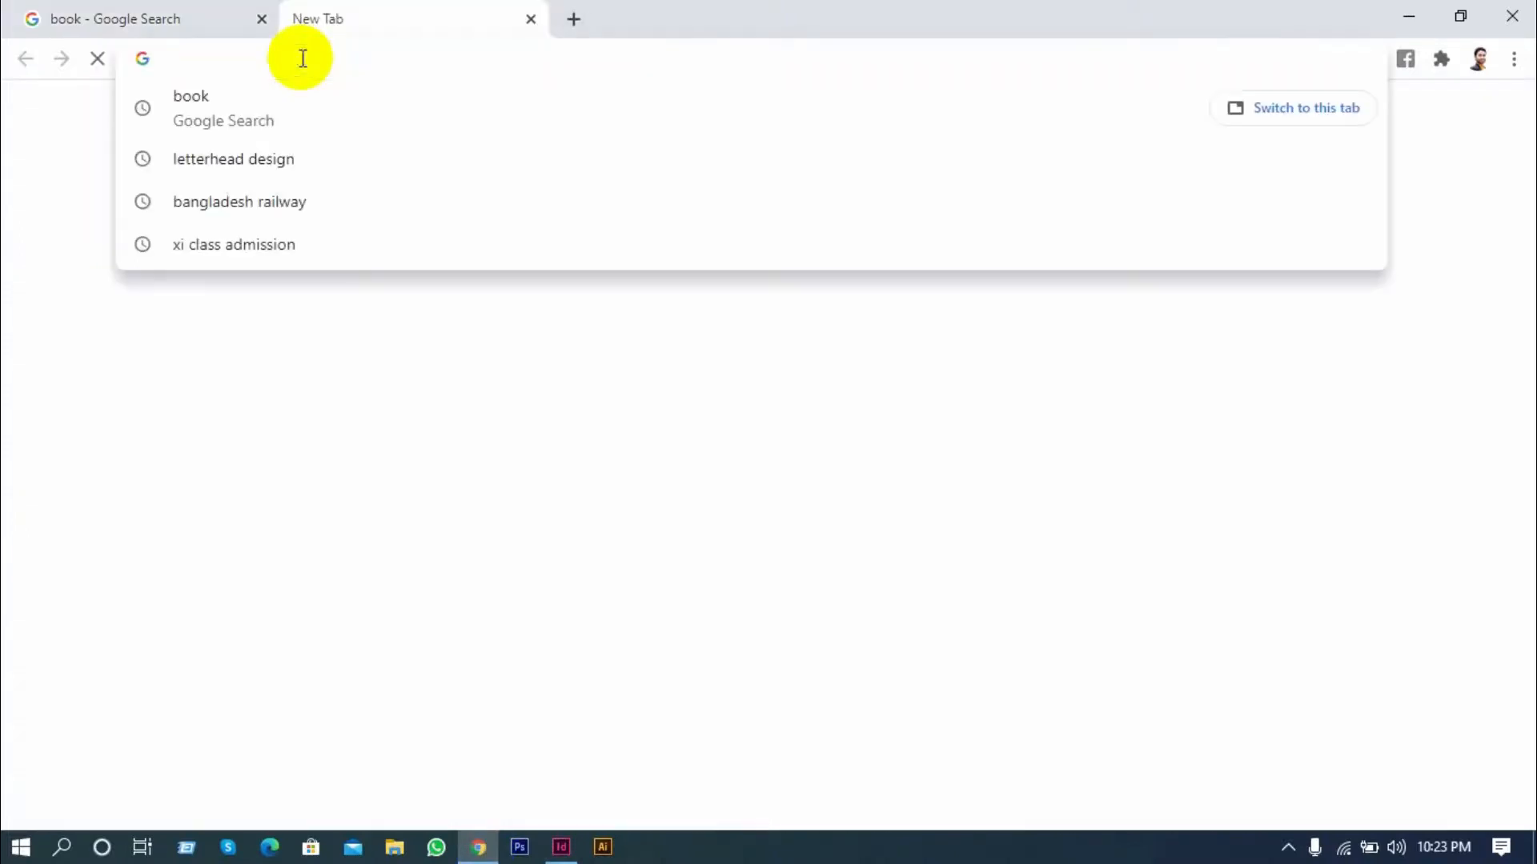
type("lore")
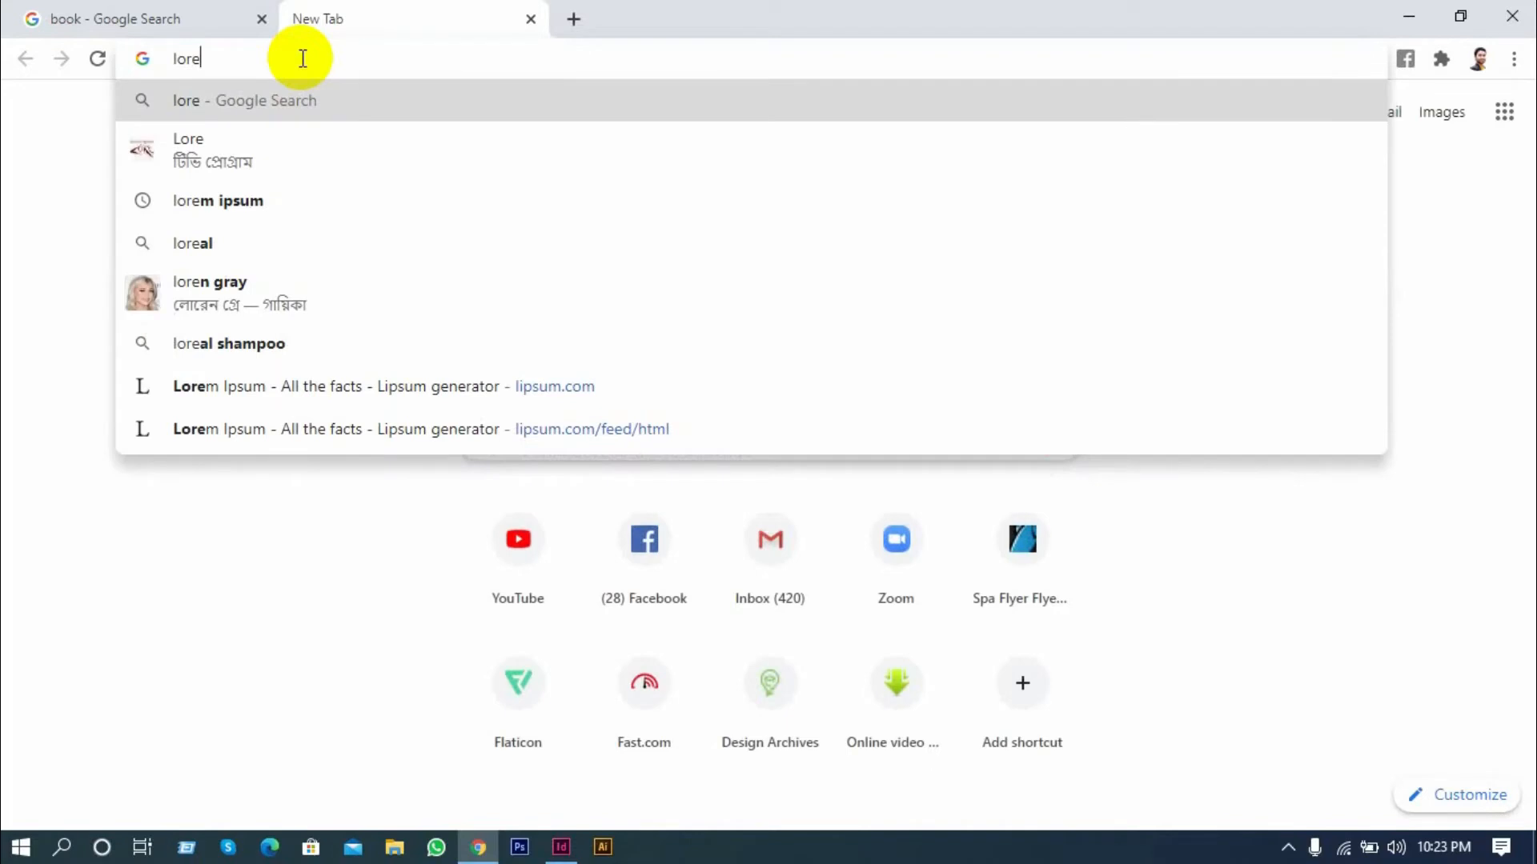
type("m")
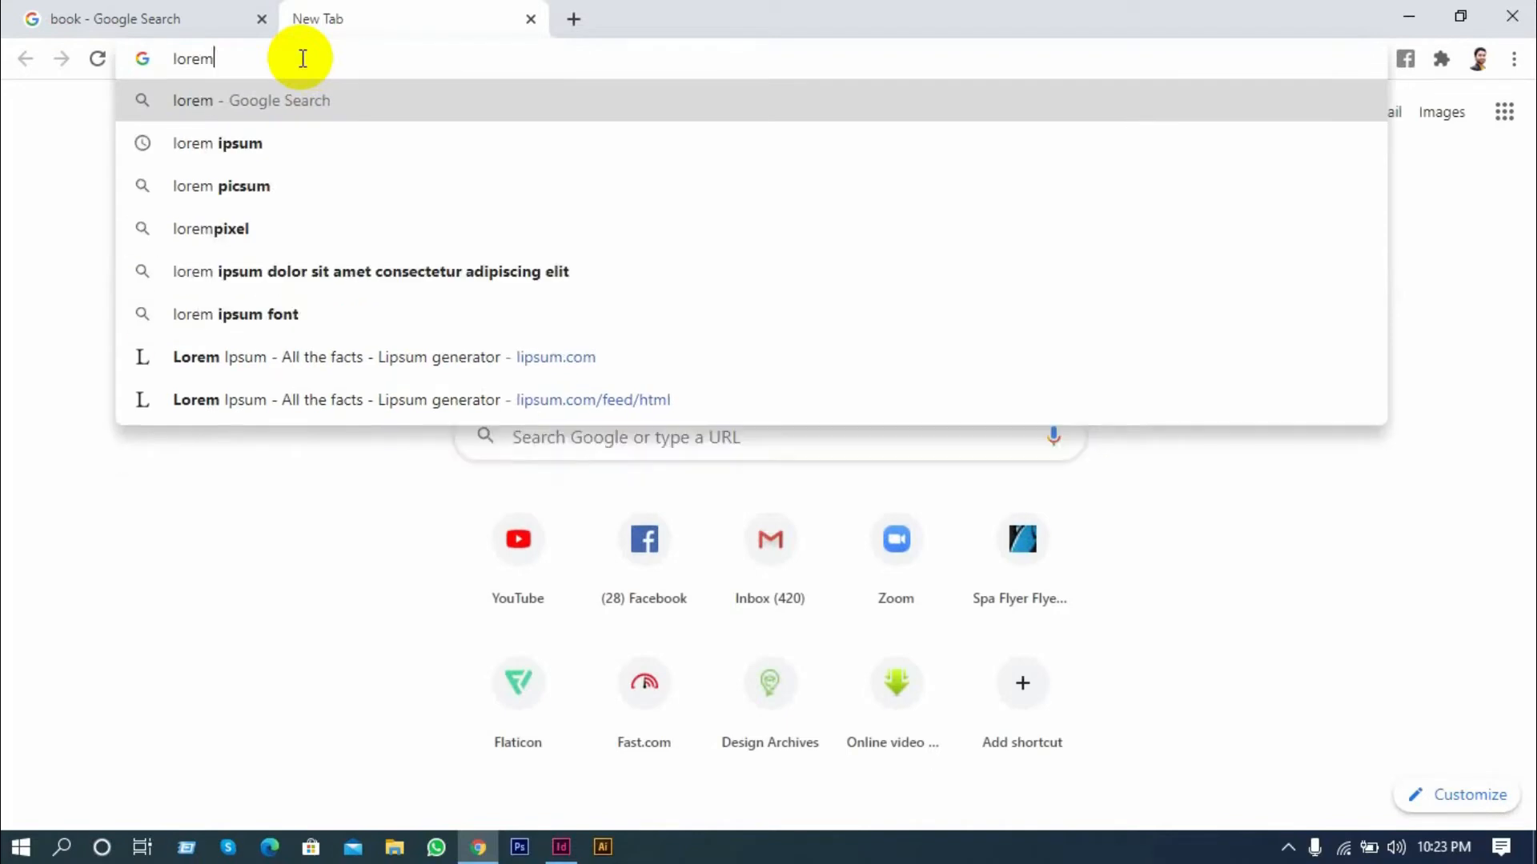
left_click(237, 138)
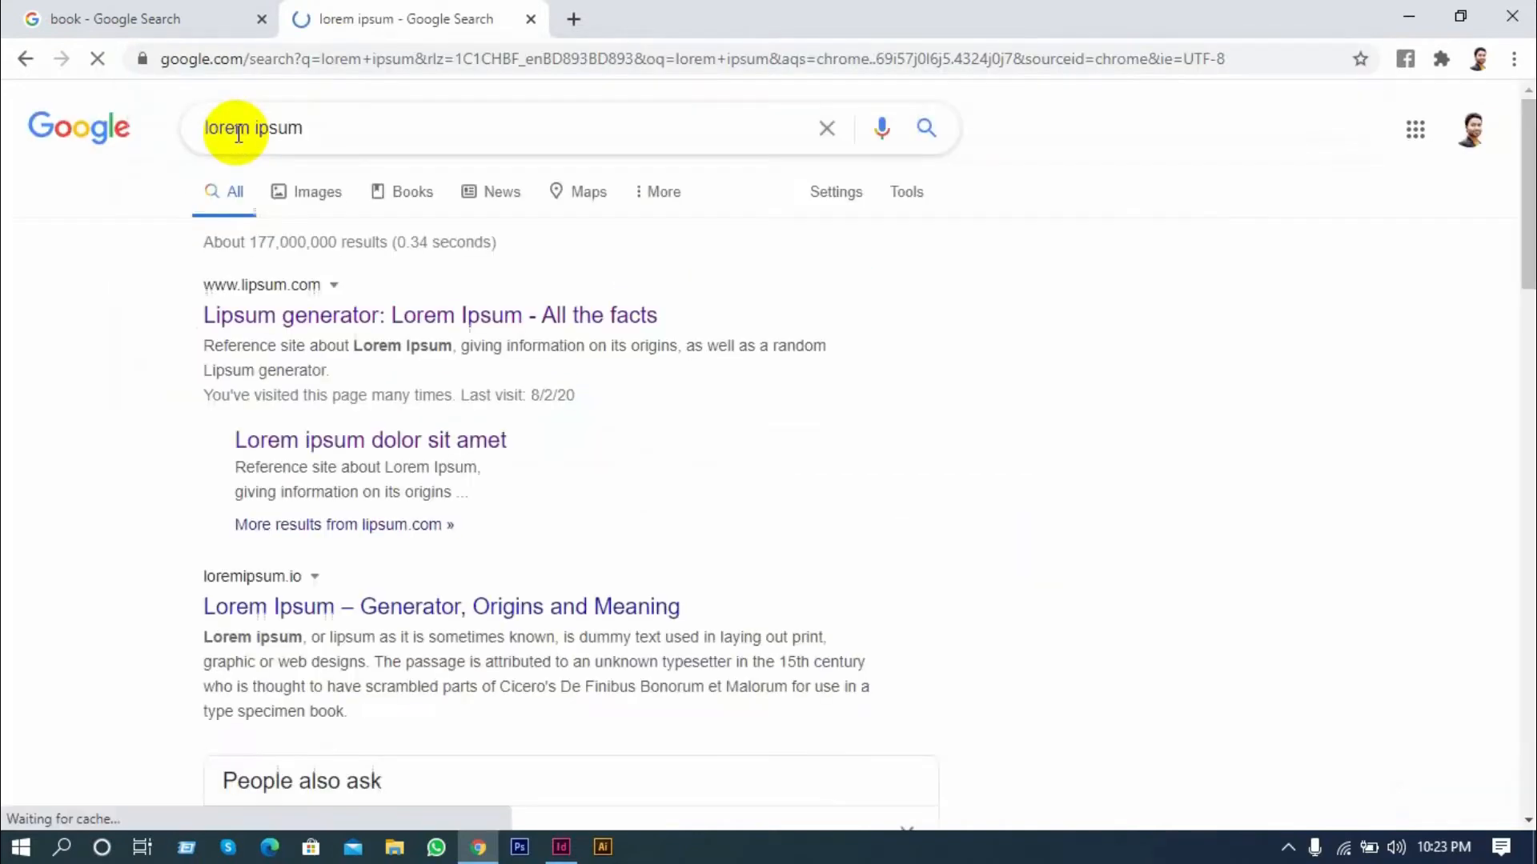
left_click(302, 369)
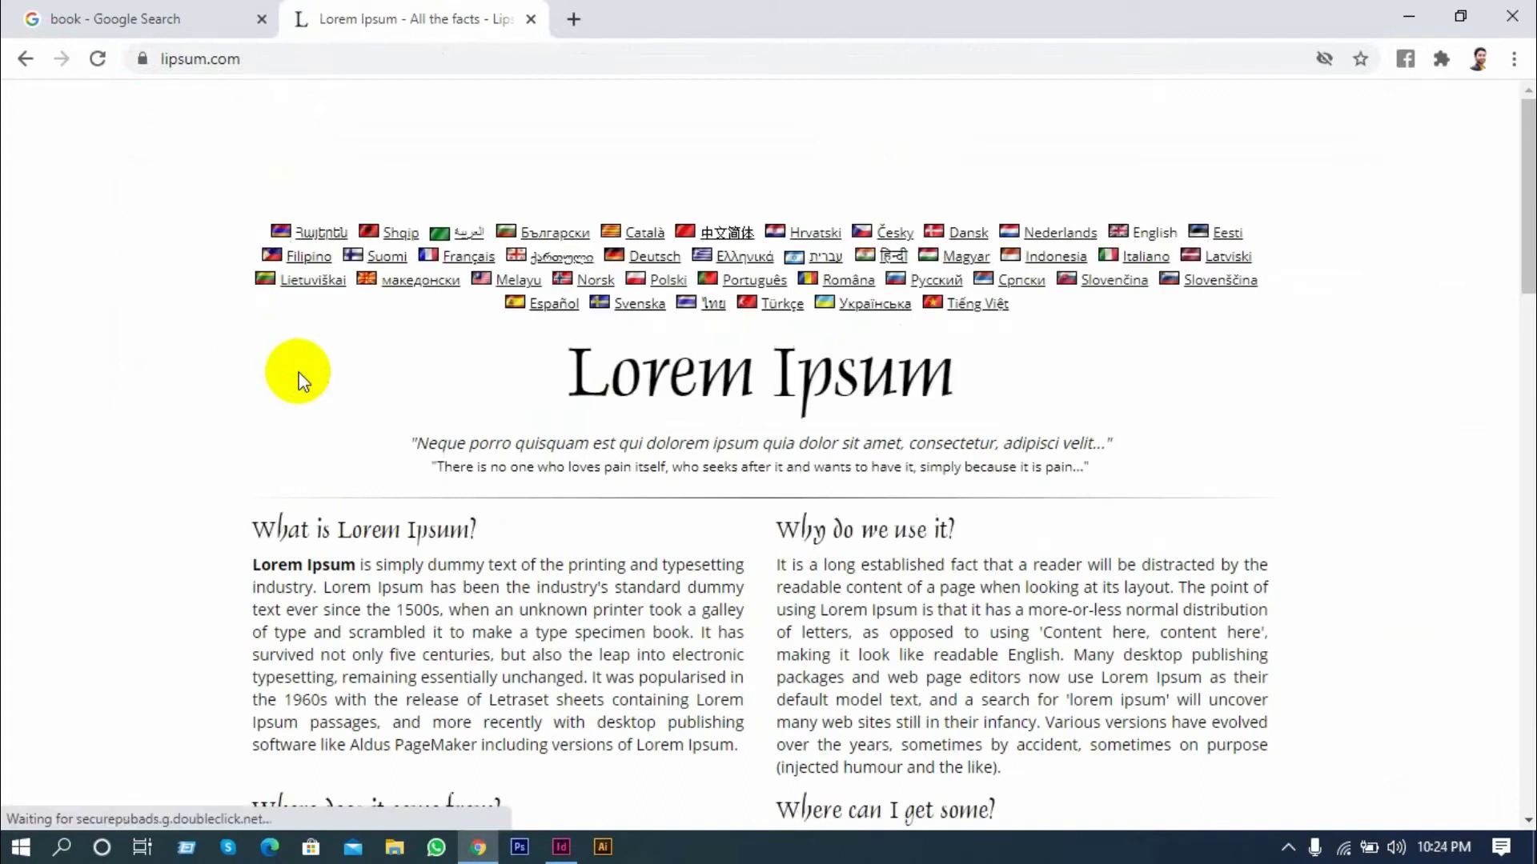
Copy the full "What is Lorem Ipsum?" paragraph from lipsum.com and switch to the Untitled-6 document in InDesign
scroll(392, 481, "down", 1)
left_click_drag(743, 638, 253, 452)
key("ctrl+c")
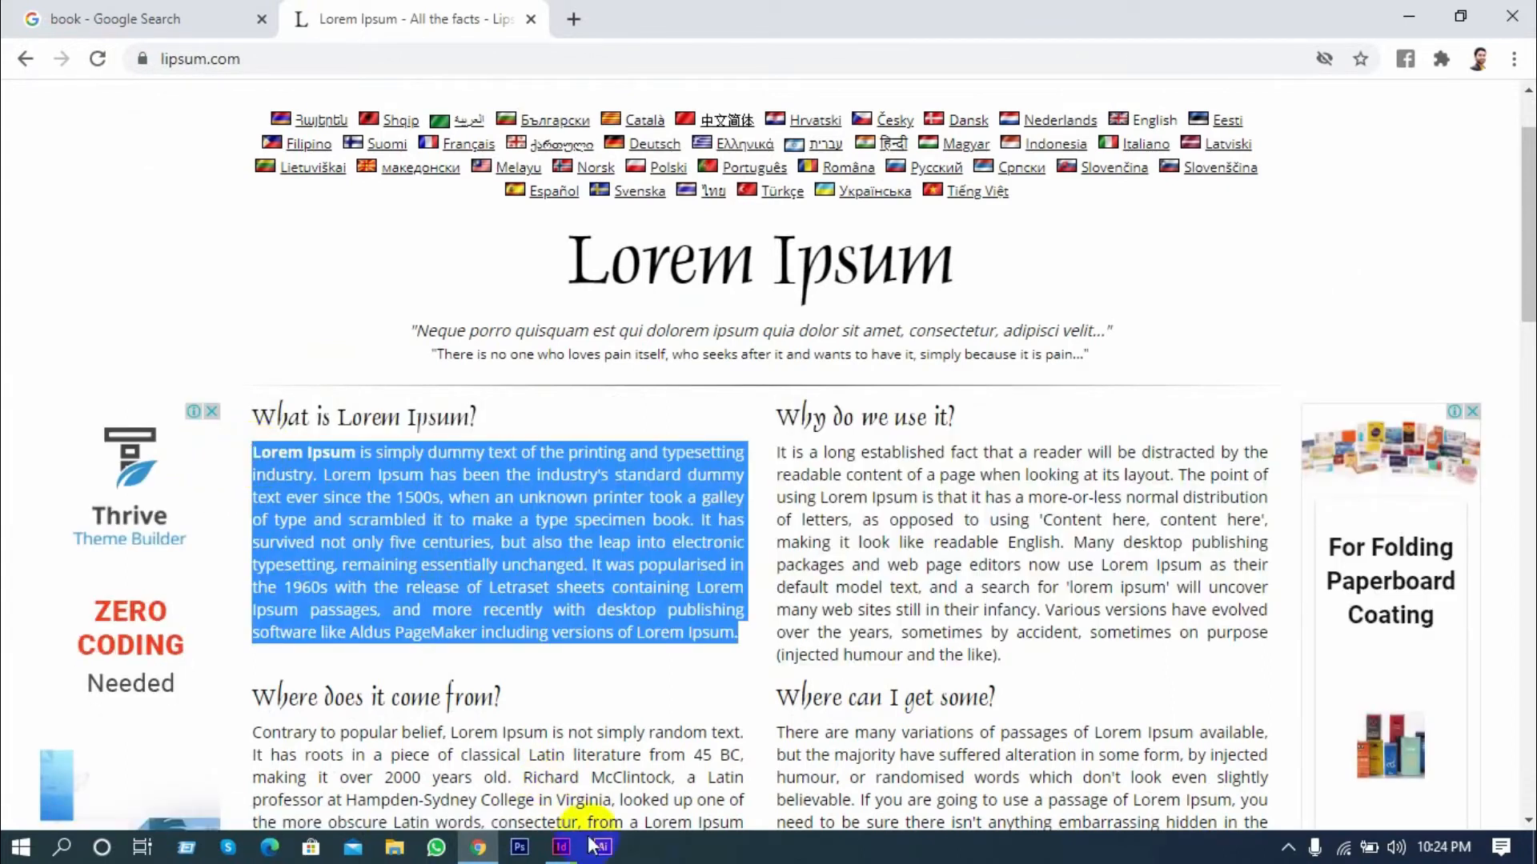
left_click(565, 850)
scroll(464, 611, "up", 2)
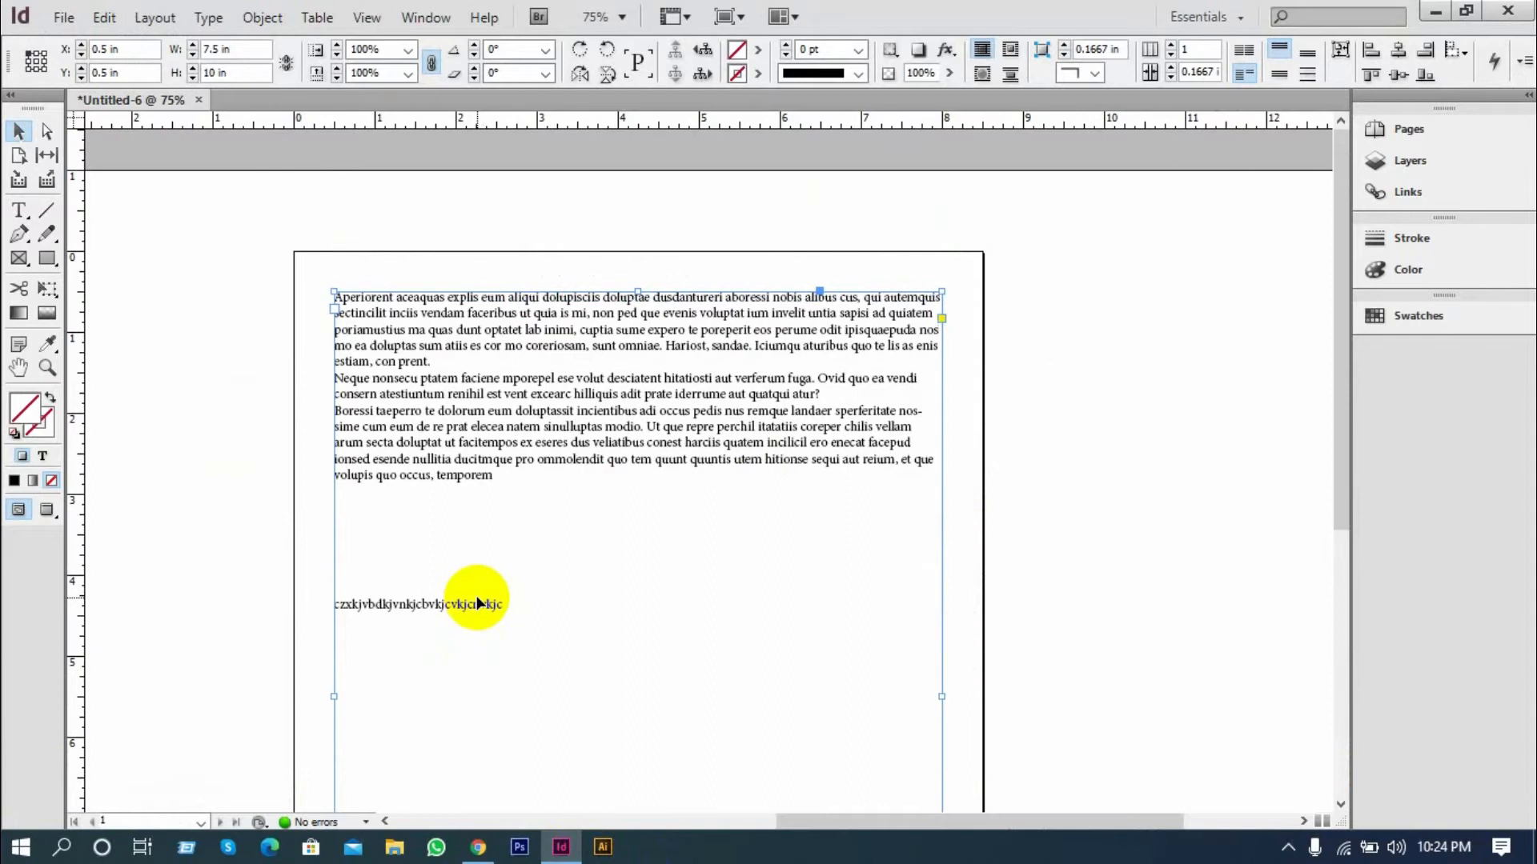
Replace all the existing text in the Untitled-6 frame with the copied Lorem Ipsum paragraph
scroll(478, 600, "down", 1)
left_click(18, 212)
left_click_drag(504, 560, 320, 244)
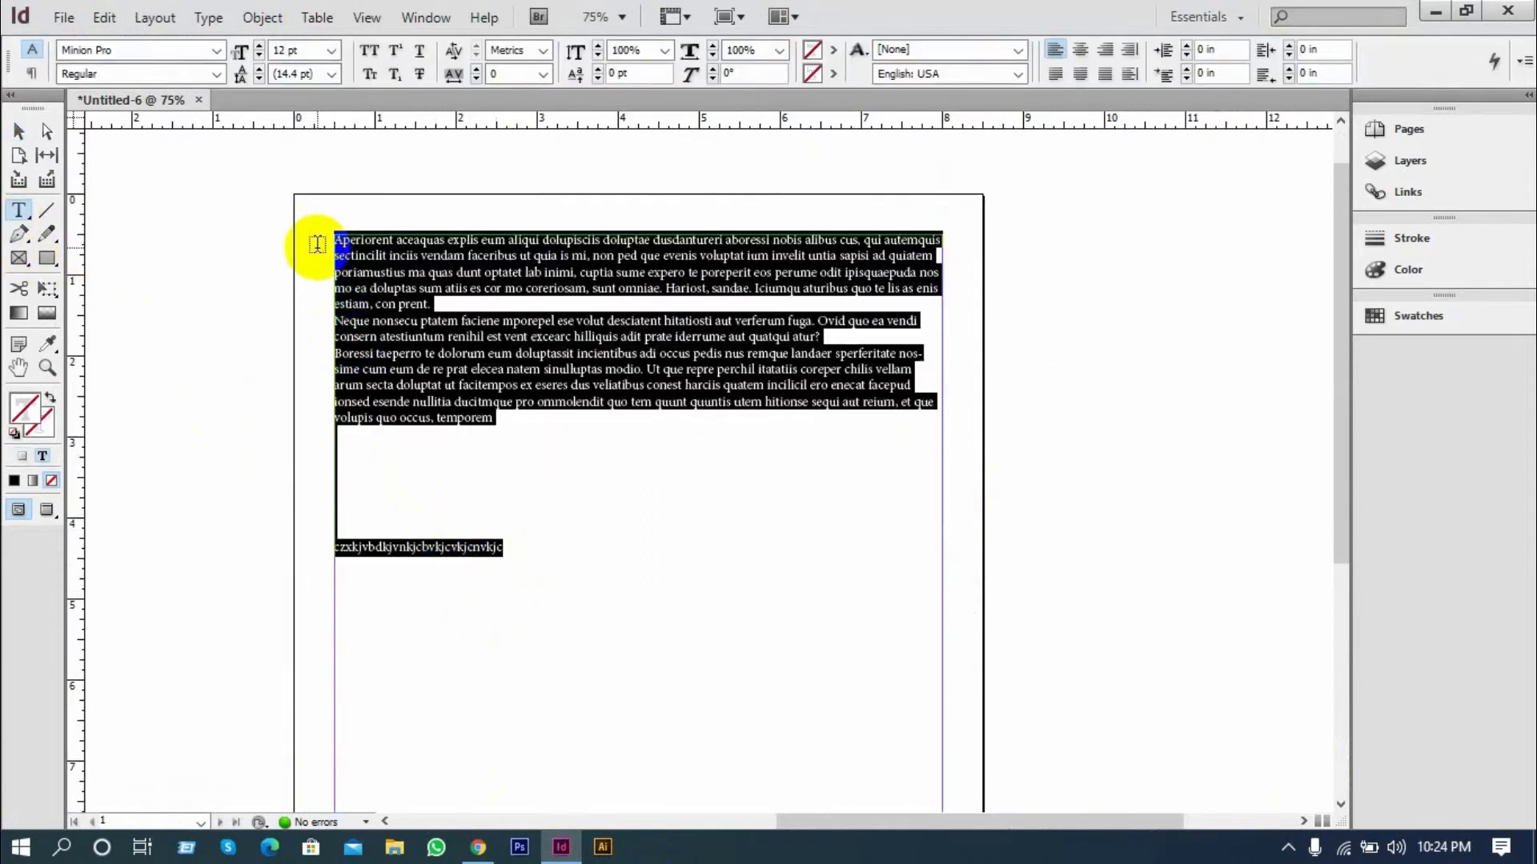
key("BackSpace")
key("ctrl+v")
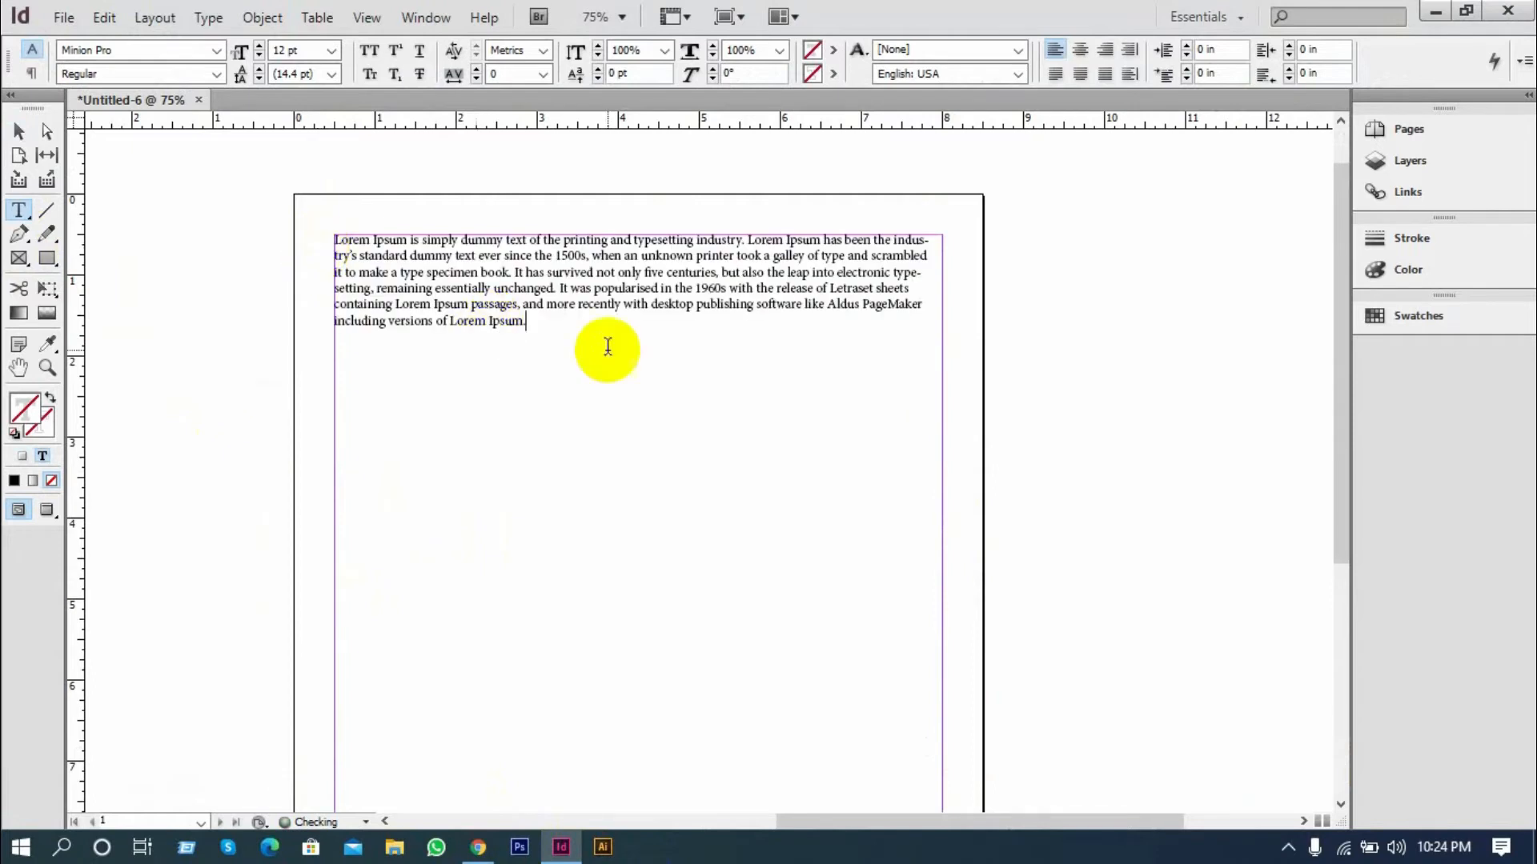
Paste the Lorem Ipsum paragraph several more times in a row until the text fills most of the frame
key("ctrl+v")
key("ctrl+v")
key("ctrl+v")
key("ctrl+v")
key("ctrl+v")
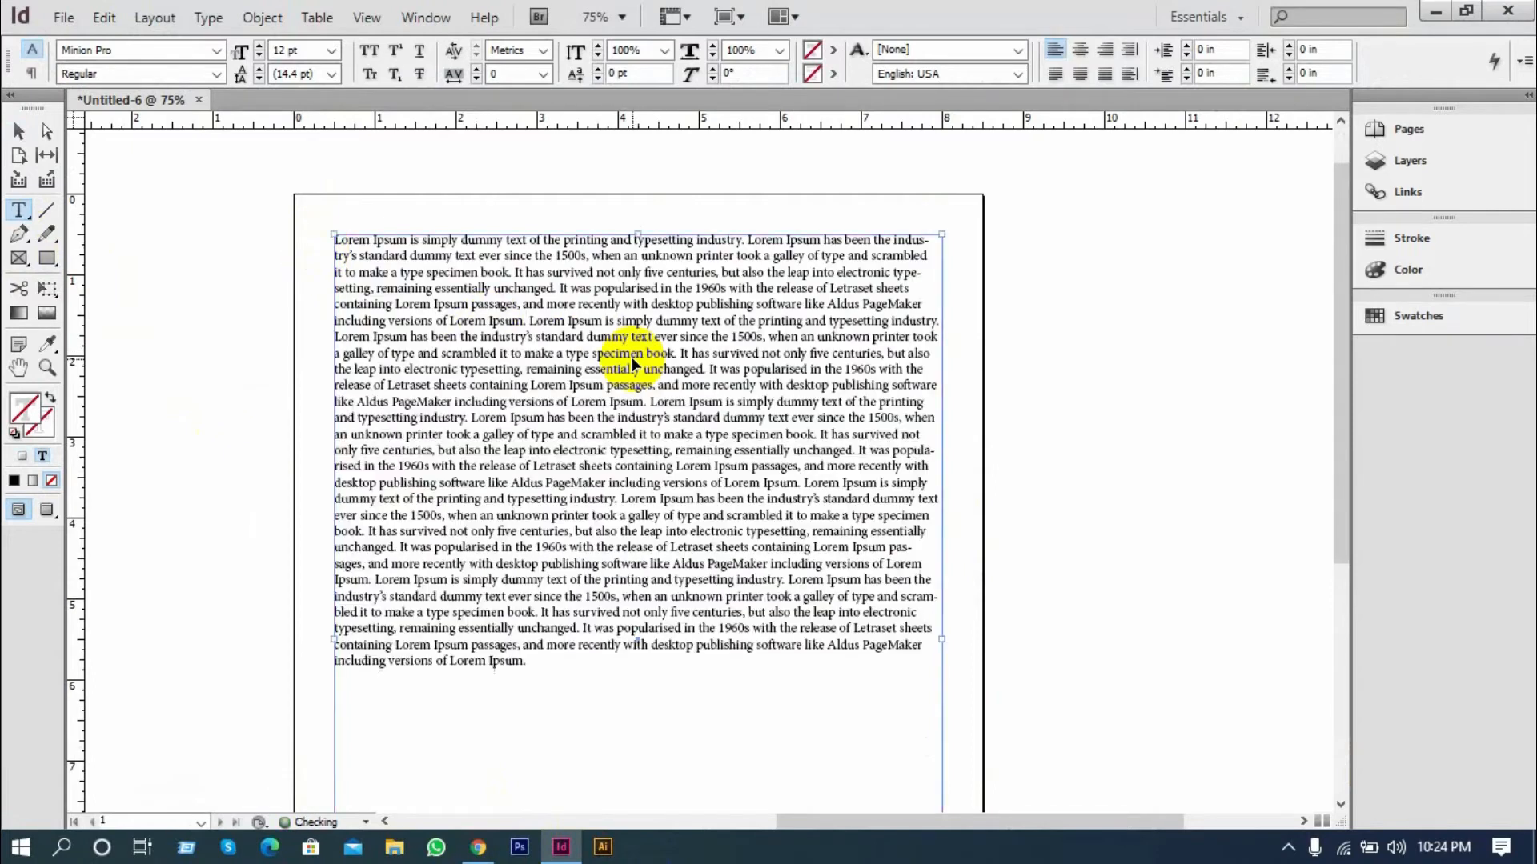
scroll(614, 357, "up", 3)
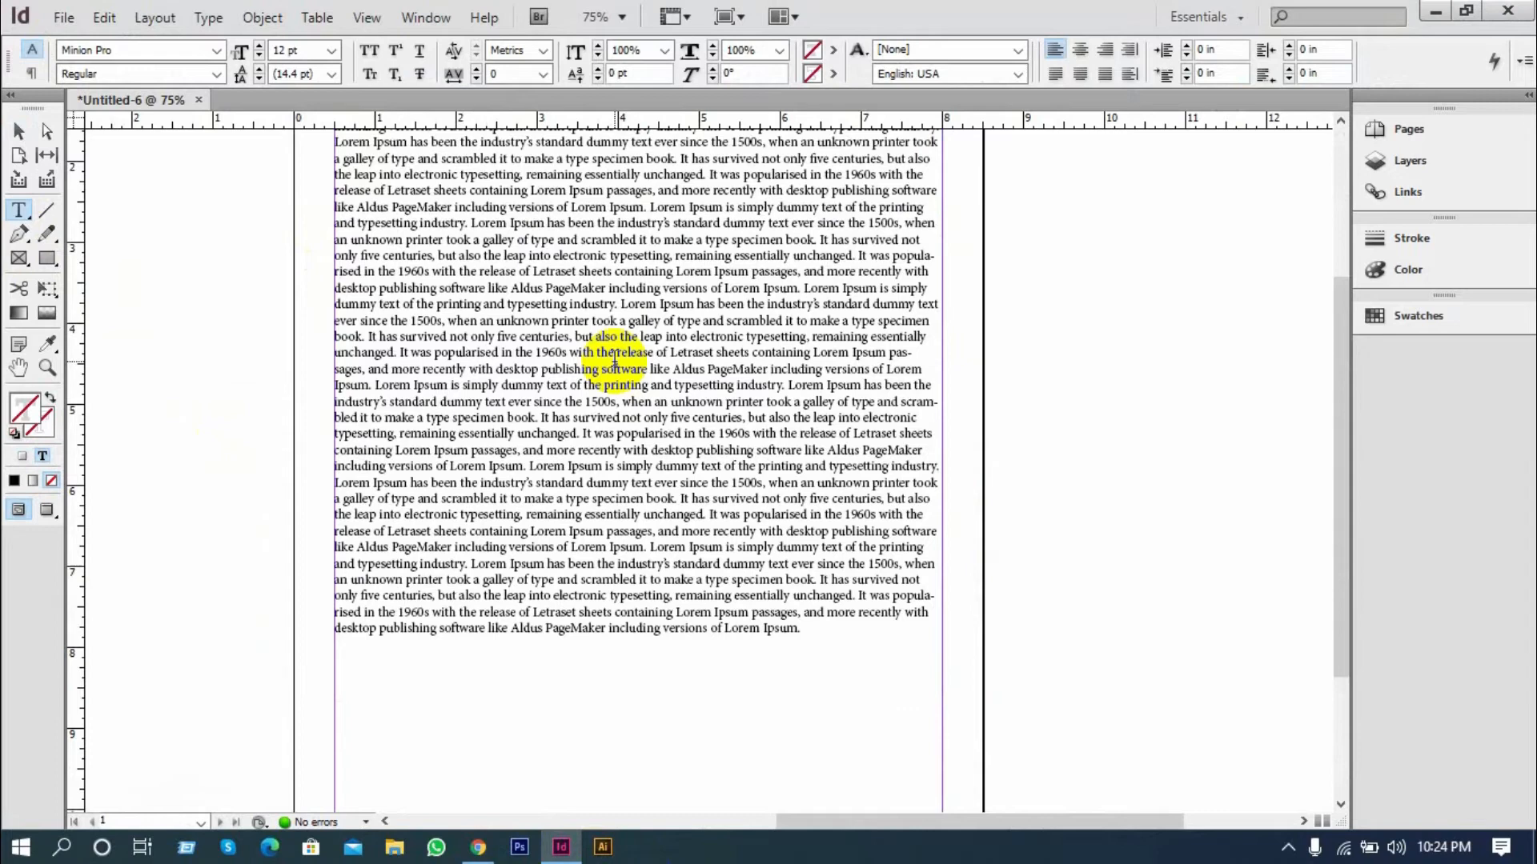
key("ctrl+v")
scroll(613, 363, "up", 3)
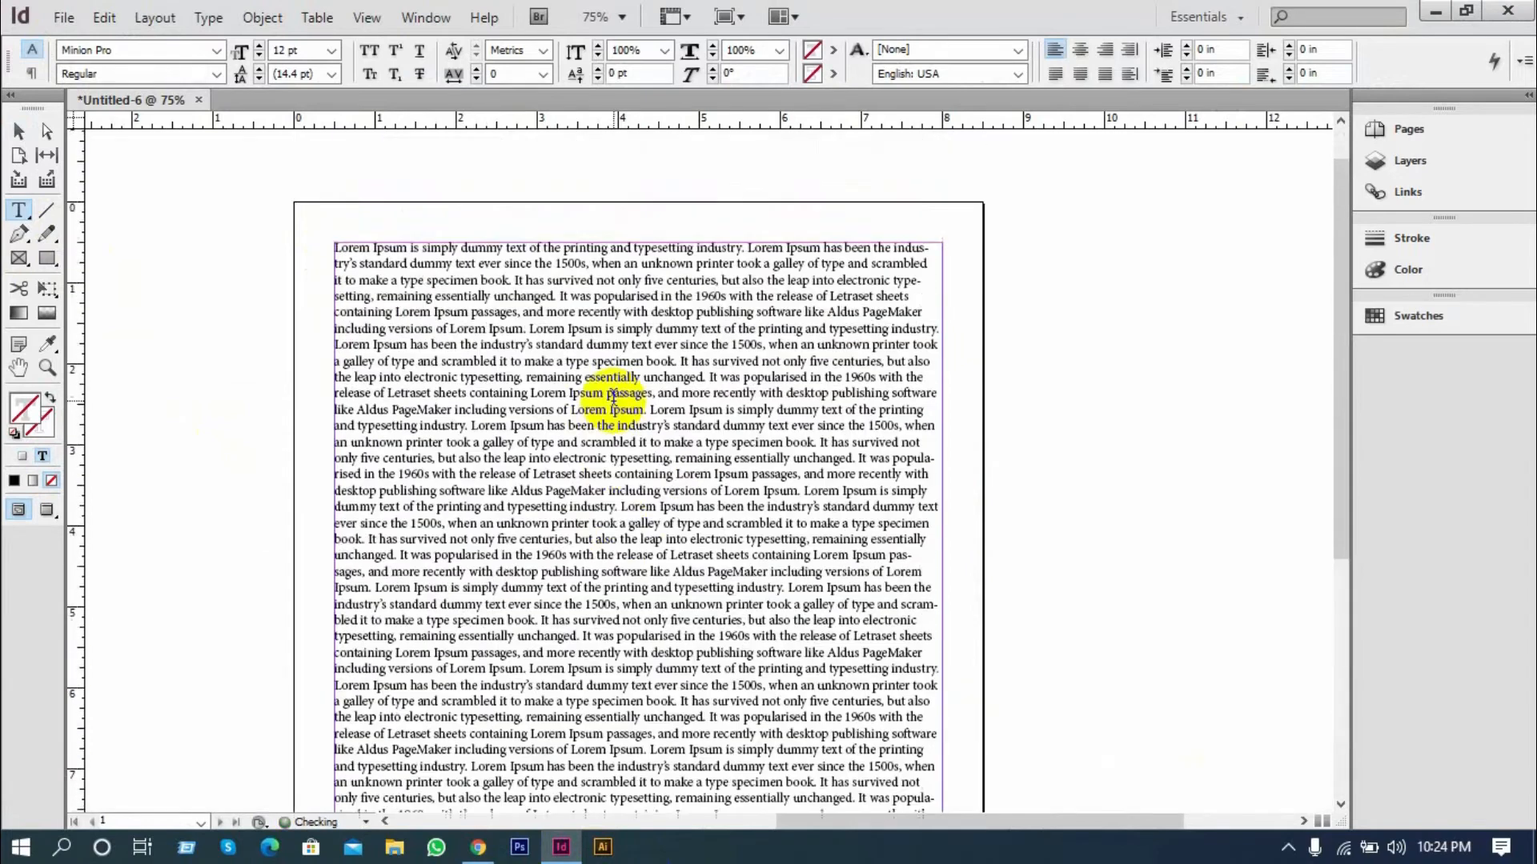
Copy the entire Lorem Ipsum text from the frame and close Untitled-6 without saving it
scroll(614, 398, "down", 4)
left_click_drag(928, 682, 341, 227)
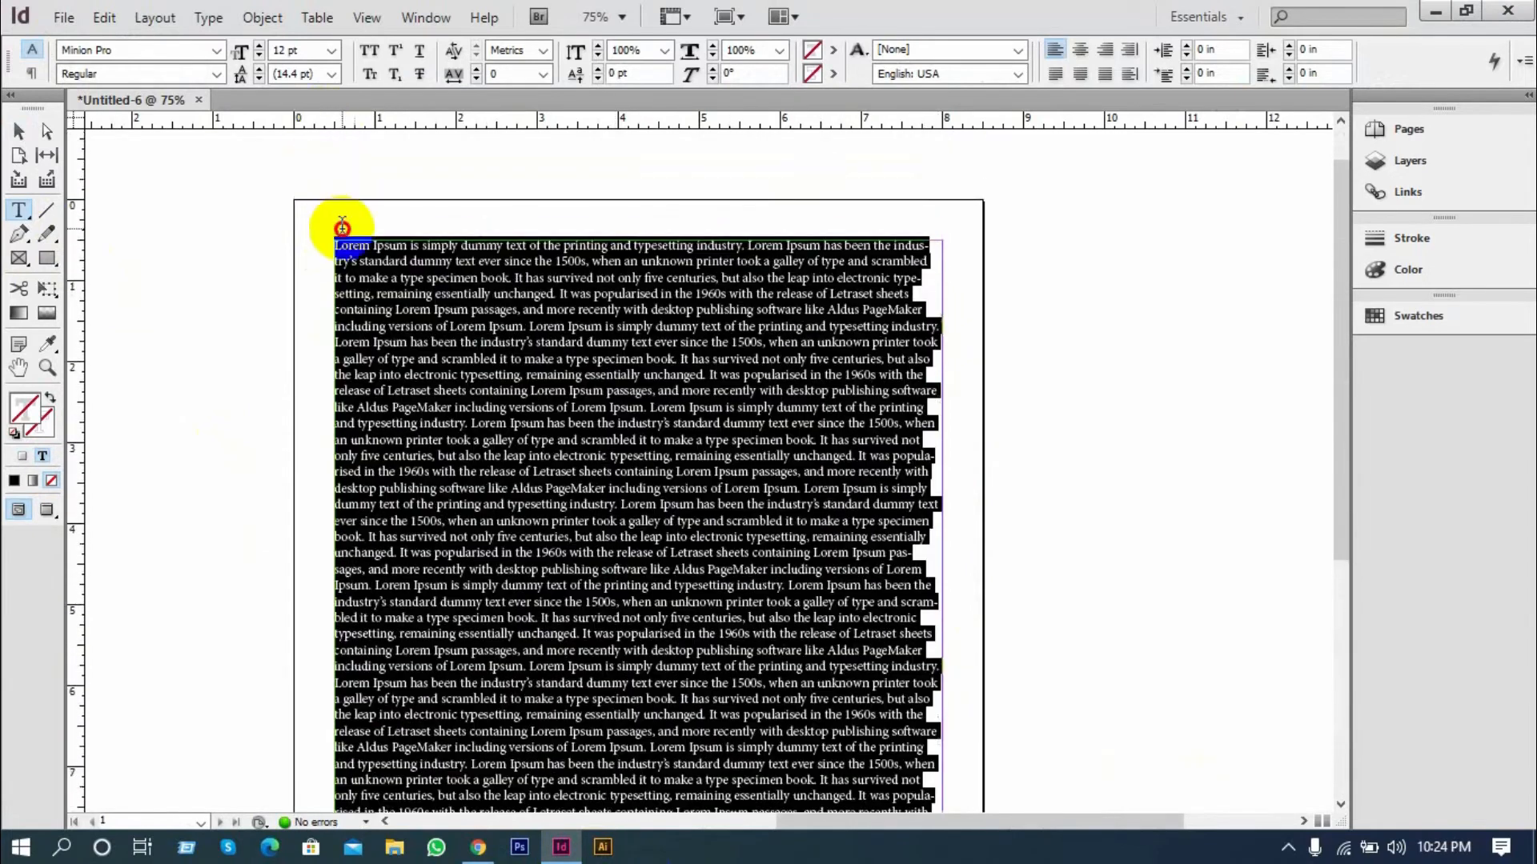
left_click(28, 135)
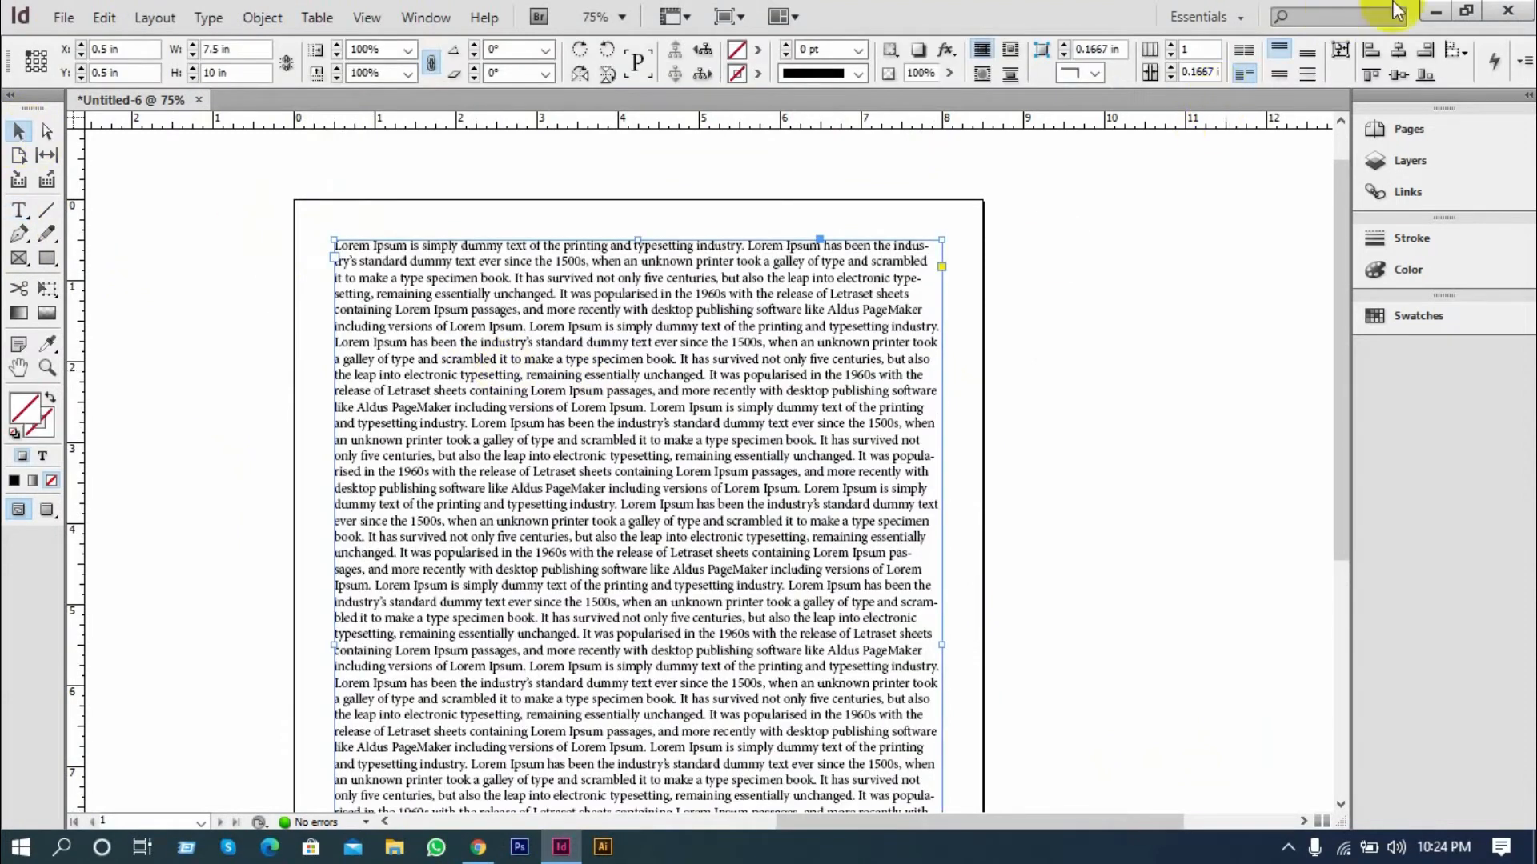
left_click(198, 104)
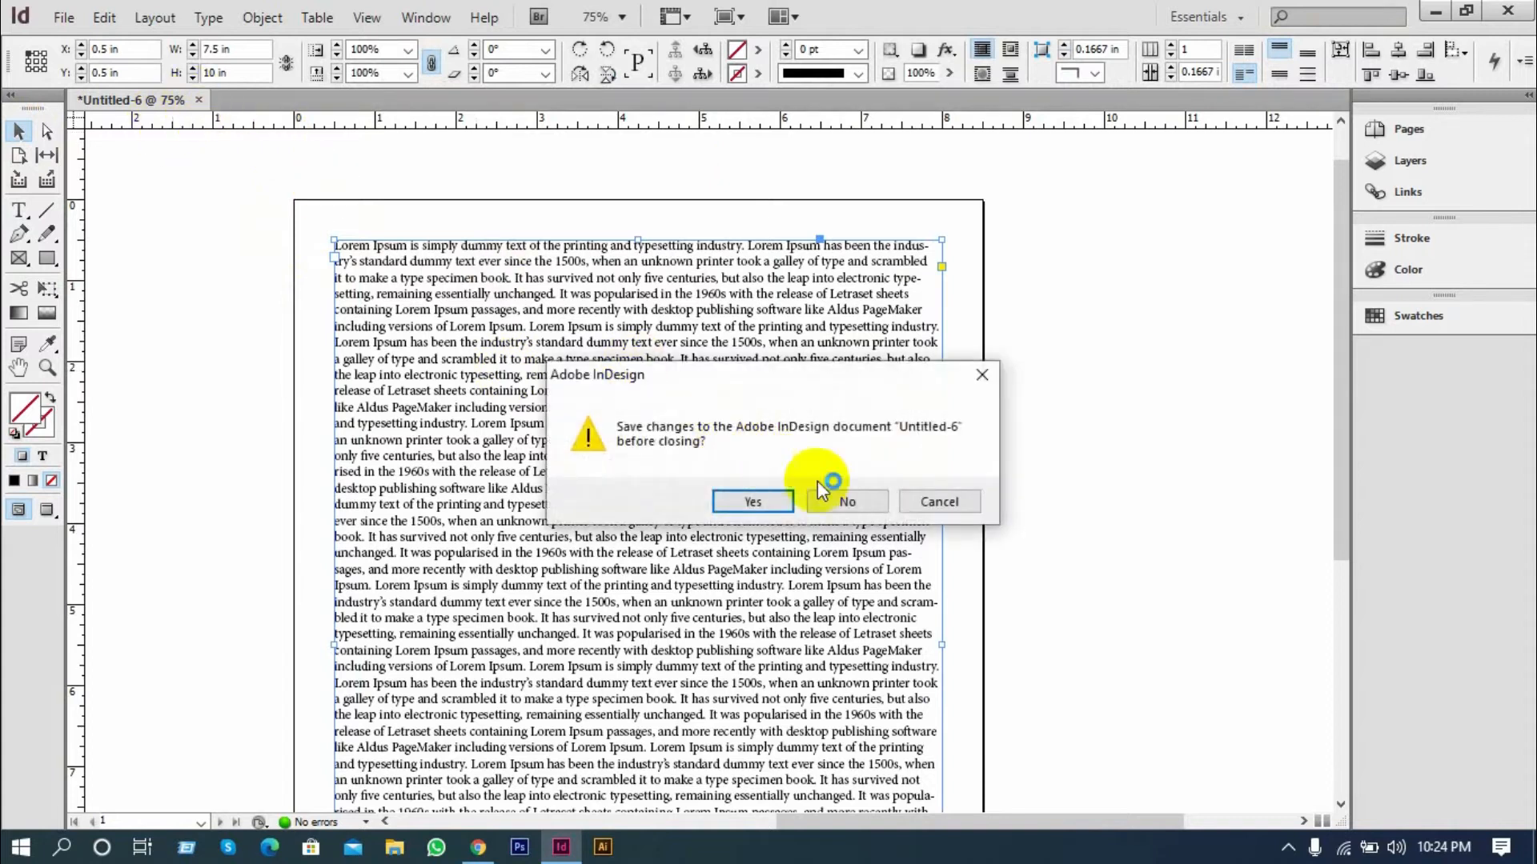
left_click(834, 500)
Minimize InDesign and Chrome, create a new text document on the desktop and open it maximized in Notepad
left_click(1435, 12)
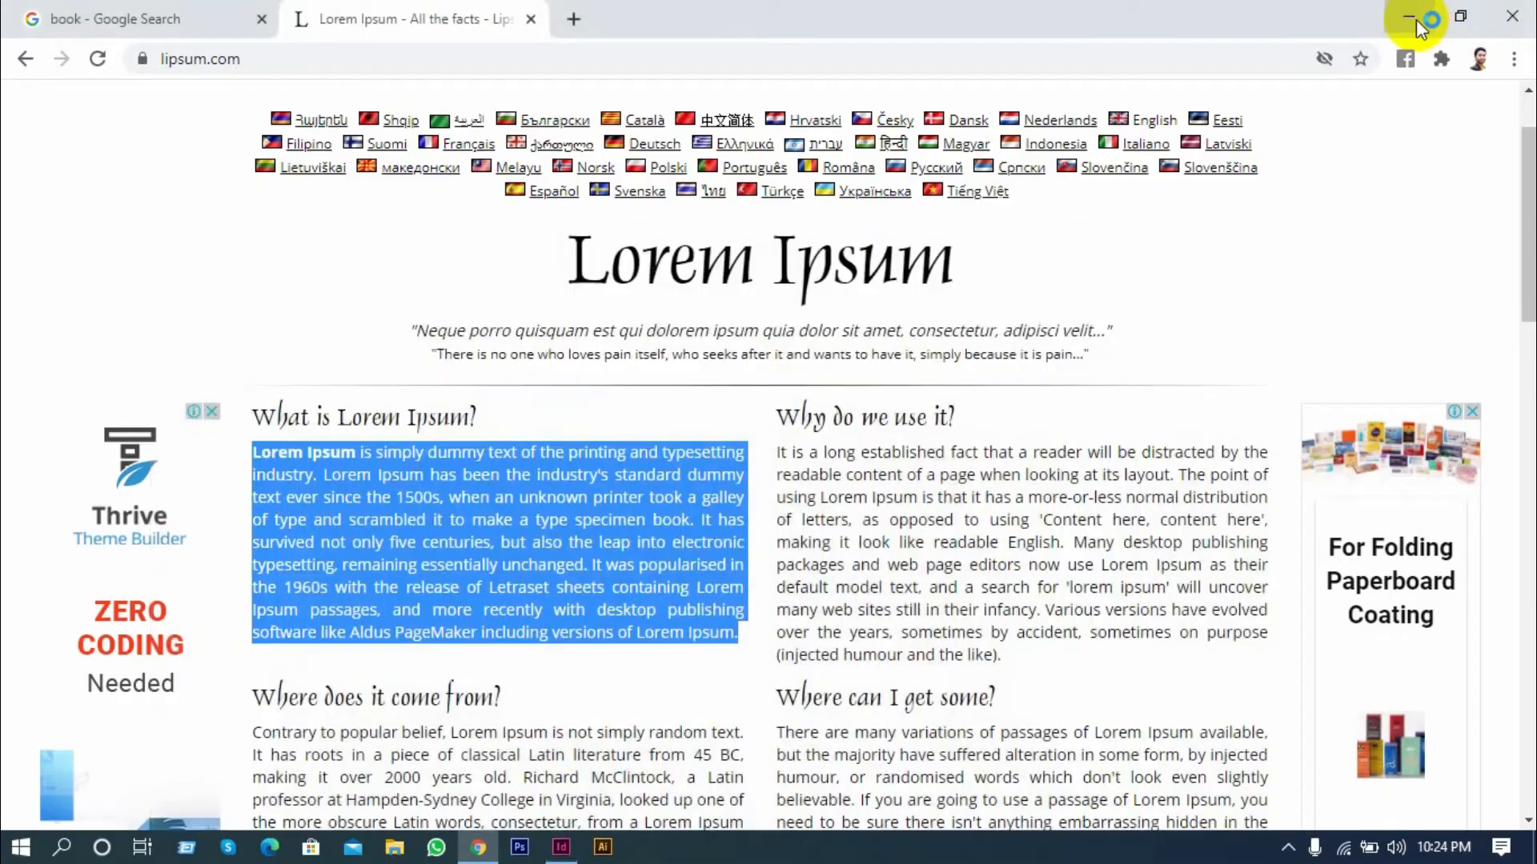
left_click(1415, 14)
right_click(630, 301)
mouse_move(899, 474)
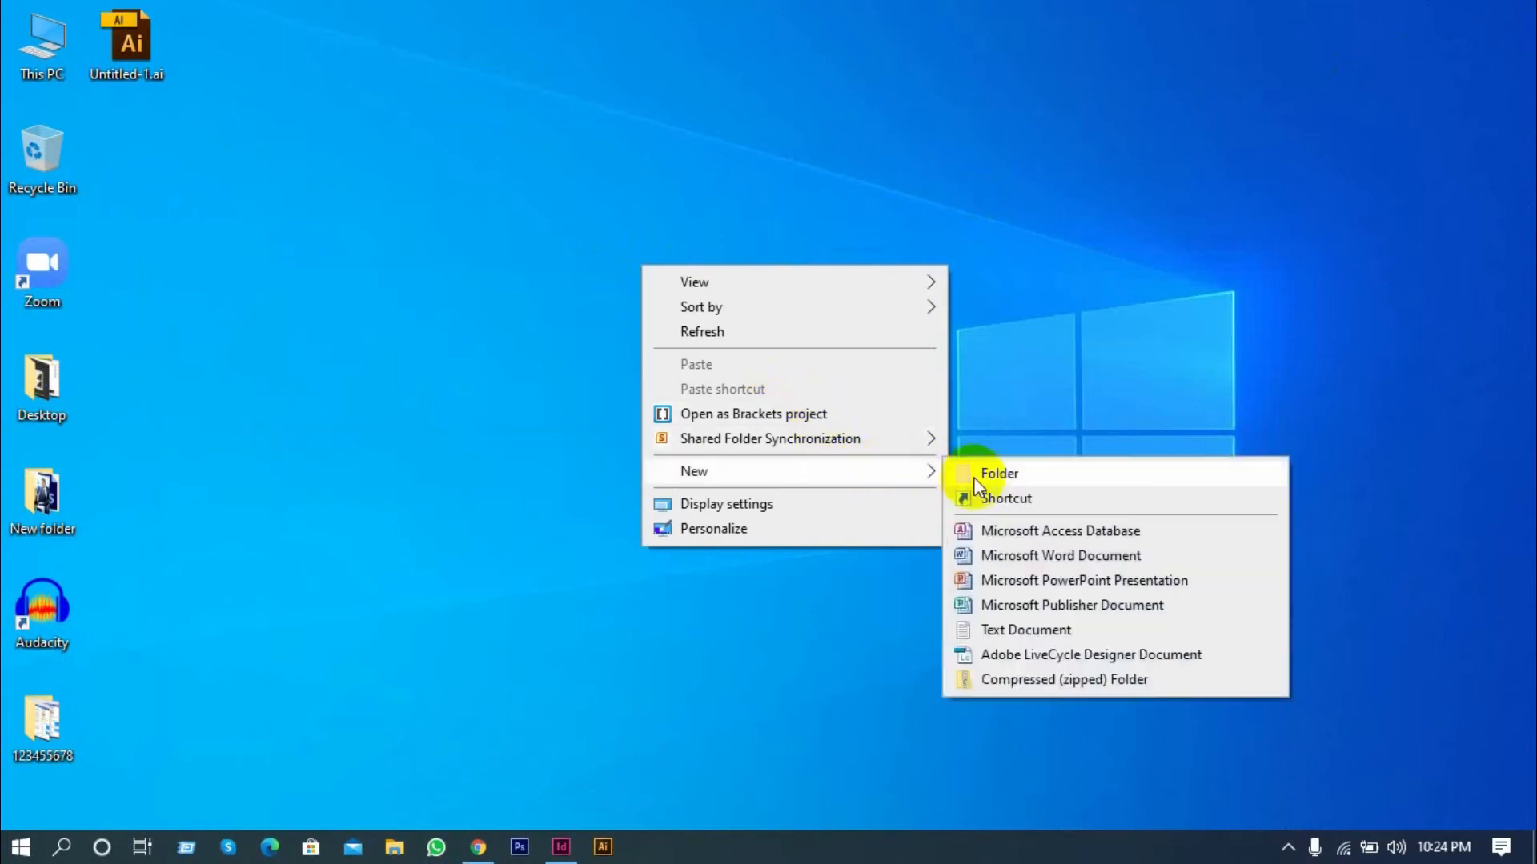
left_click(1029, 632)
left_click(549, 374)
double_click(622, 259)
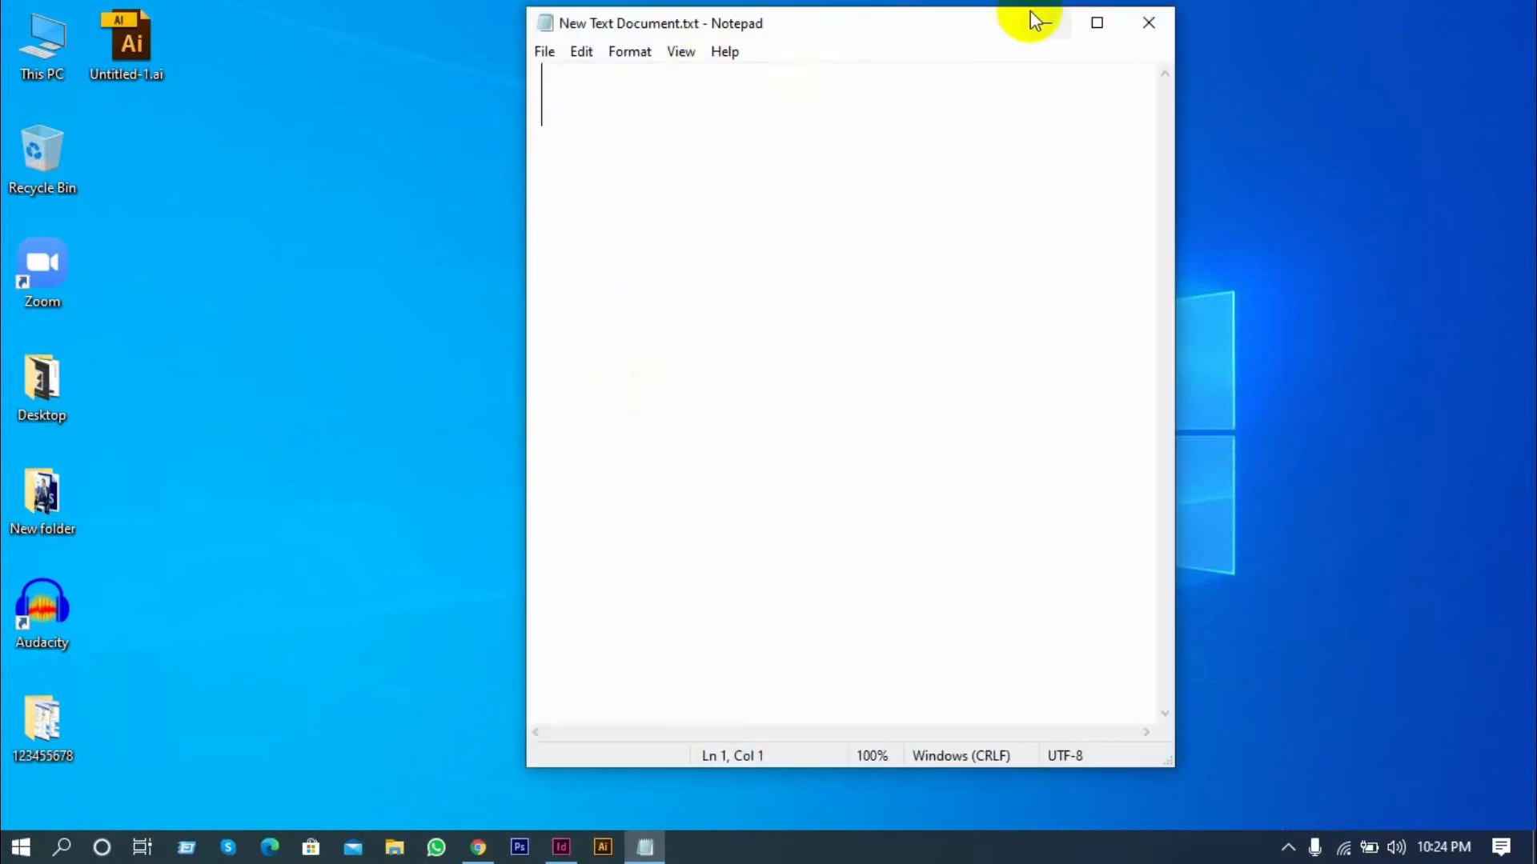
left_click(1096, 23)
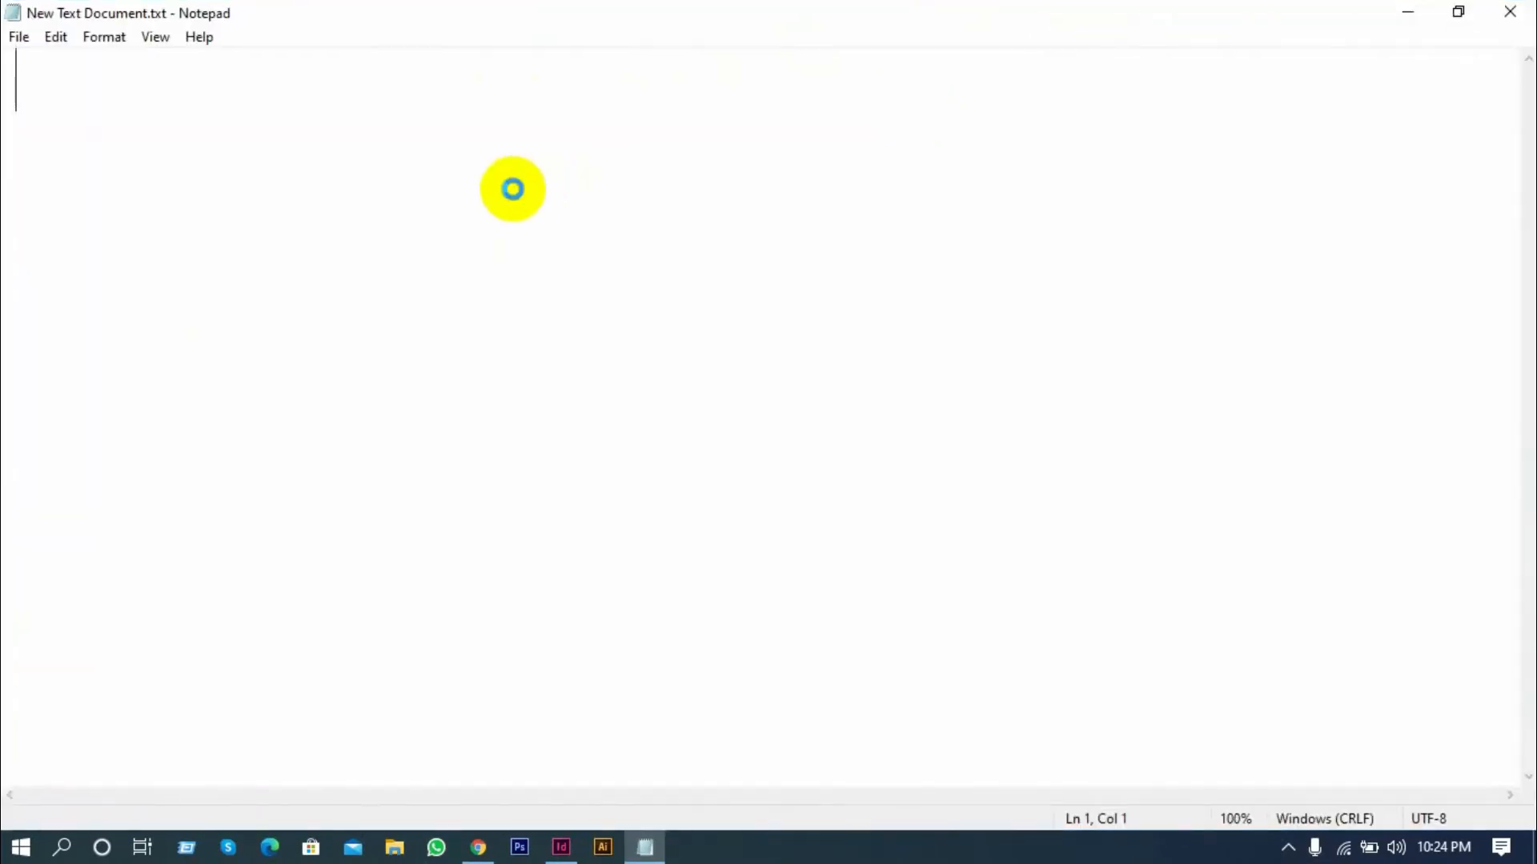
Paste the copied Lorem Ipsum text into New Text Document.txt, save and close it, and move its desktop icon below Untitled-1.ai
key("ctrl+v")
scroll(608, 328, "left", 5)
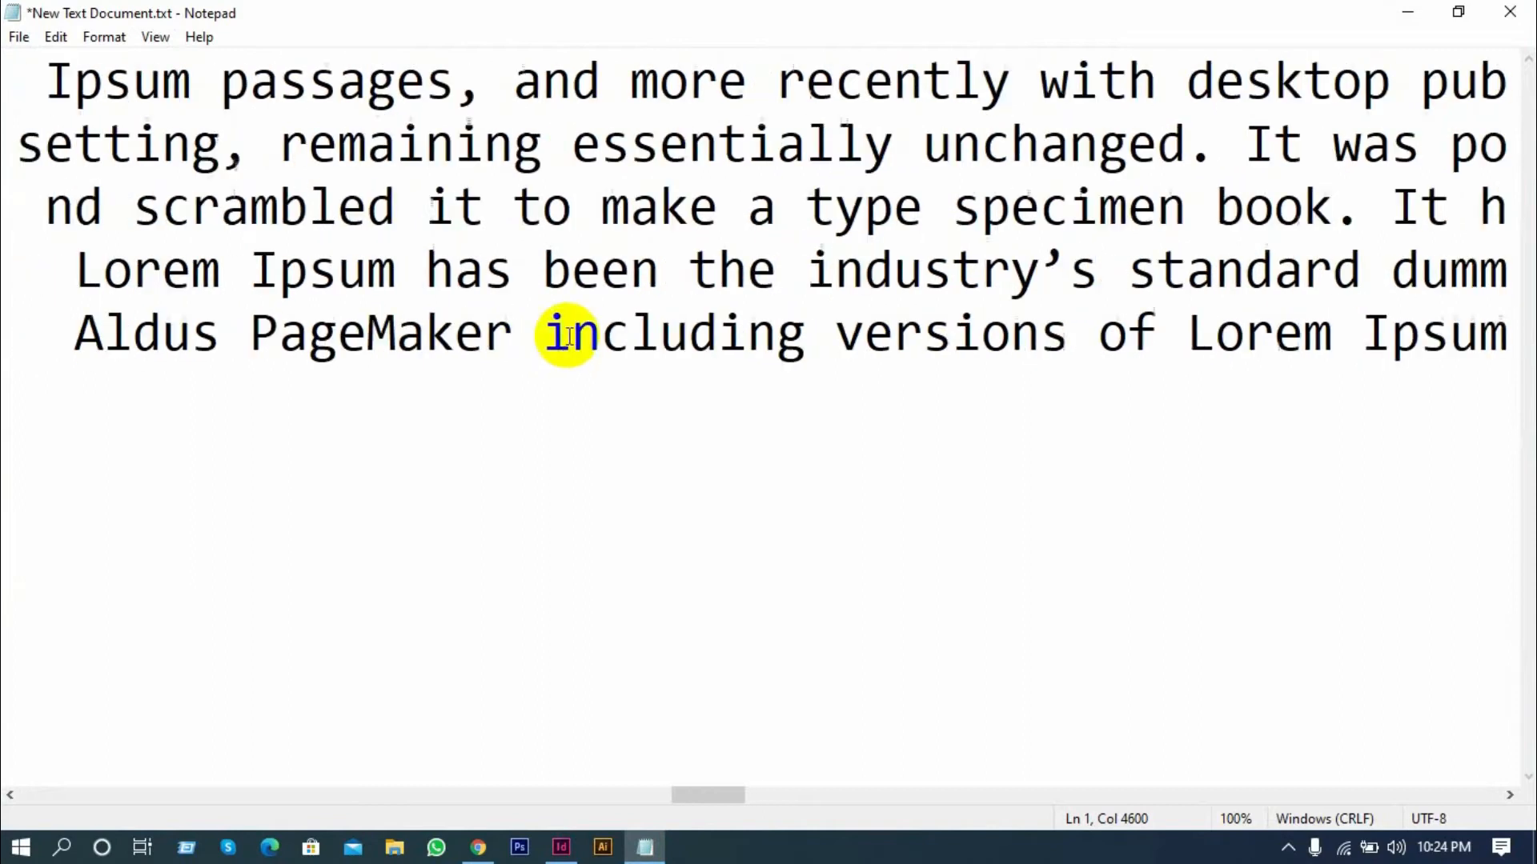
scroll(576, 328, "left", 3)
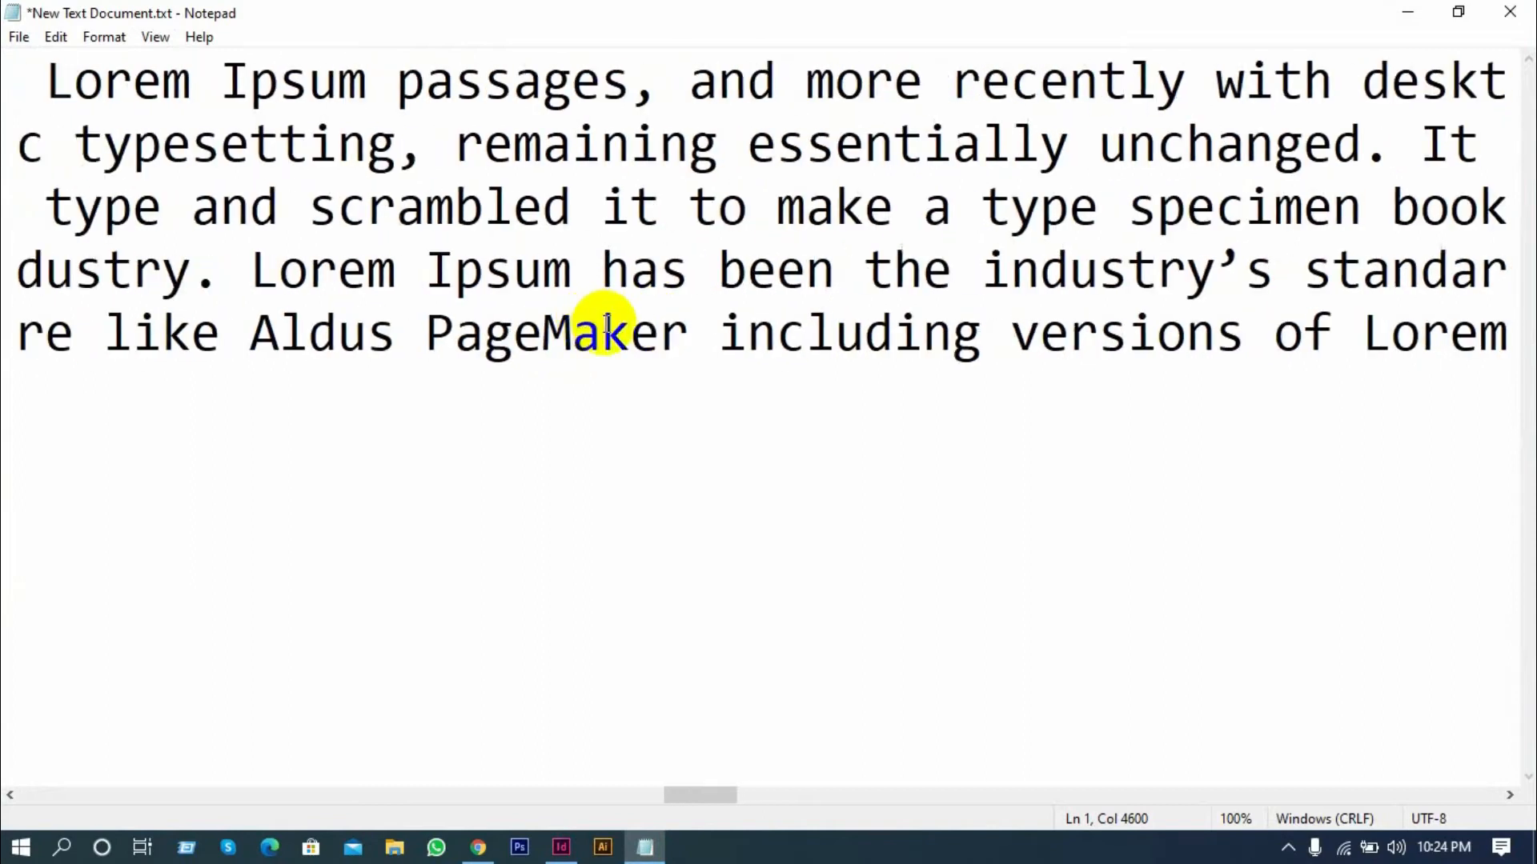
scroll(608, 325, "down", 9)
scroll(608, 324, "up", 2)
scroll(608, 324, "up", 5)
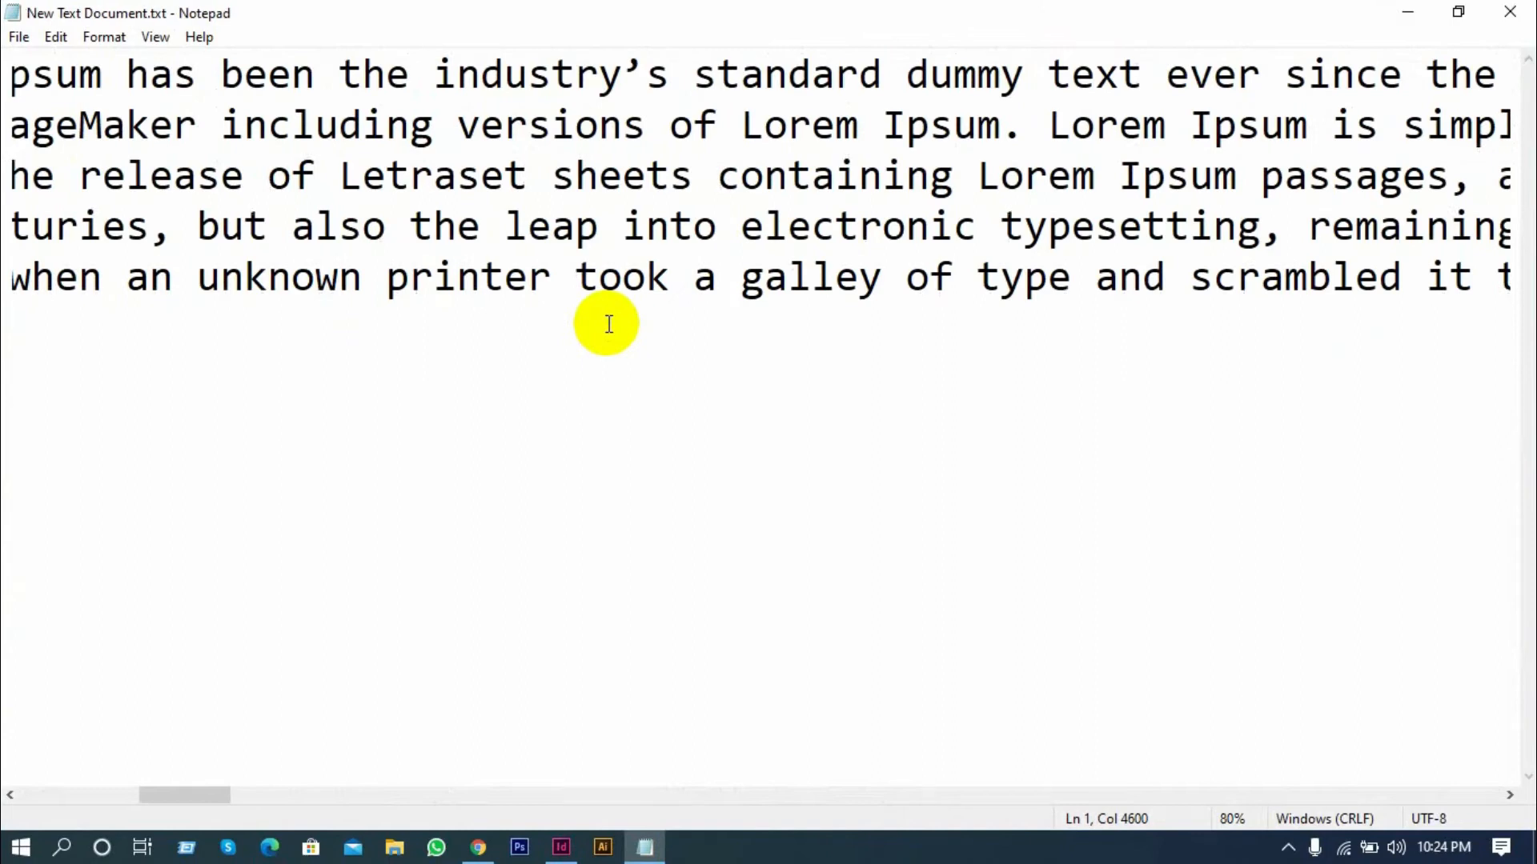
left_click(1510, 12)
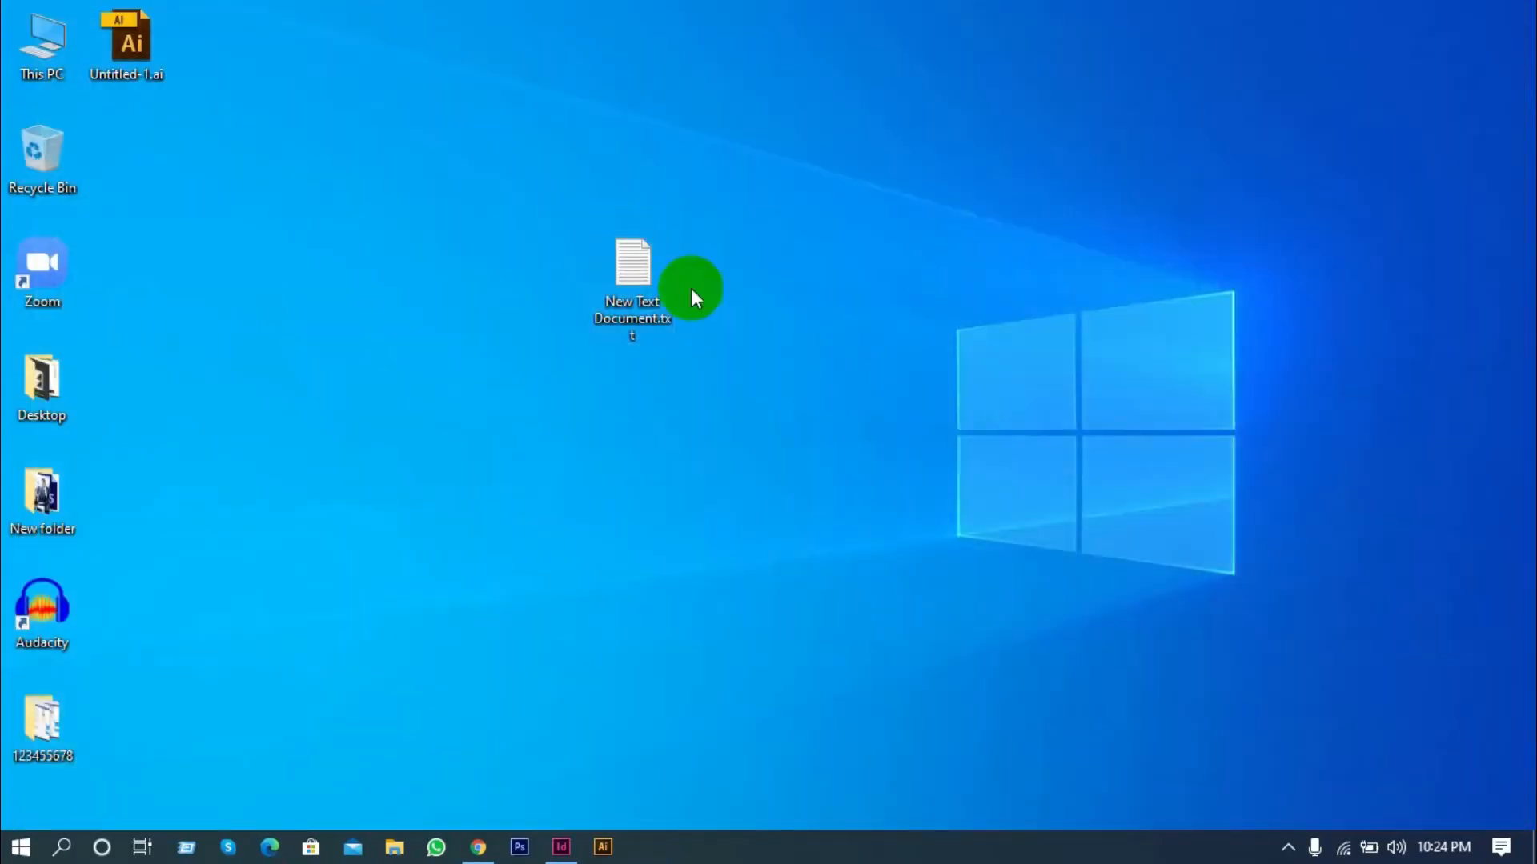
left_click_drag(636, 276, 132, 168)
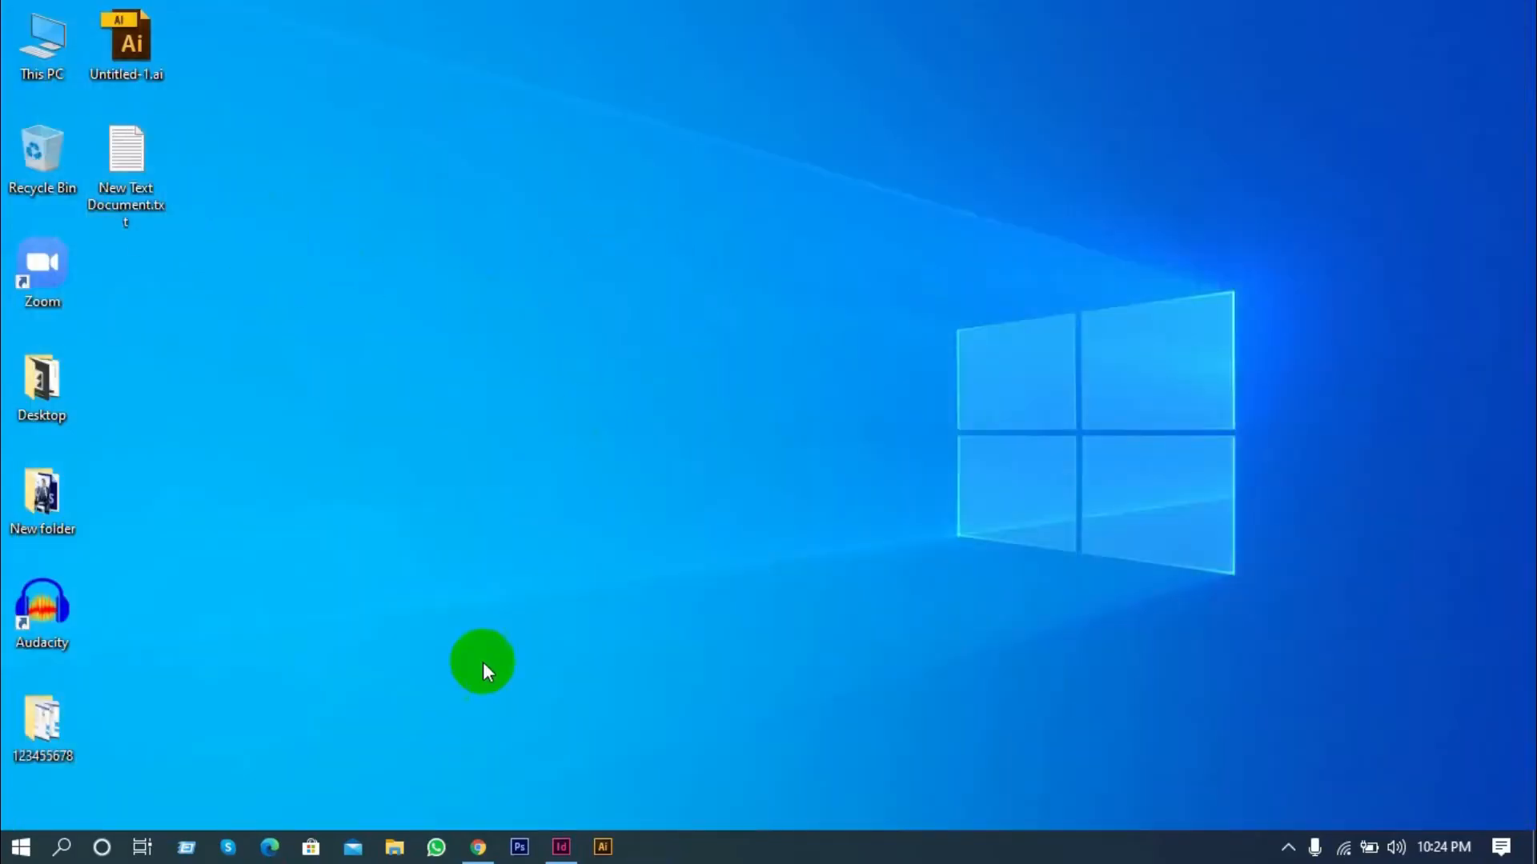
Switch to InDesign, create a new document with the default settings and draw a text frame filling the page margins
left_click(561, 846)
left_click(811, 330)
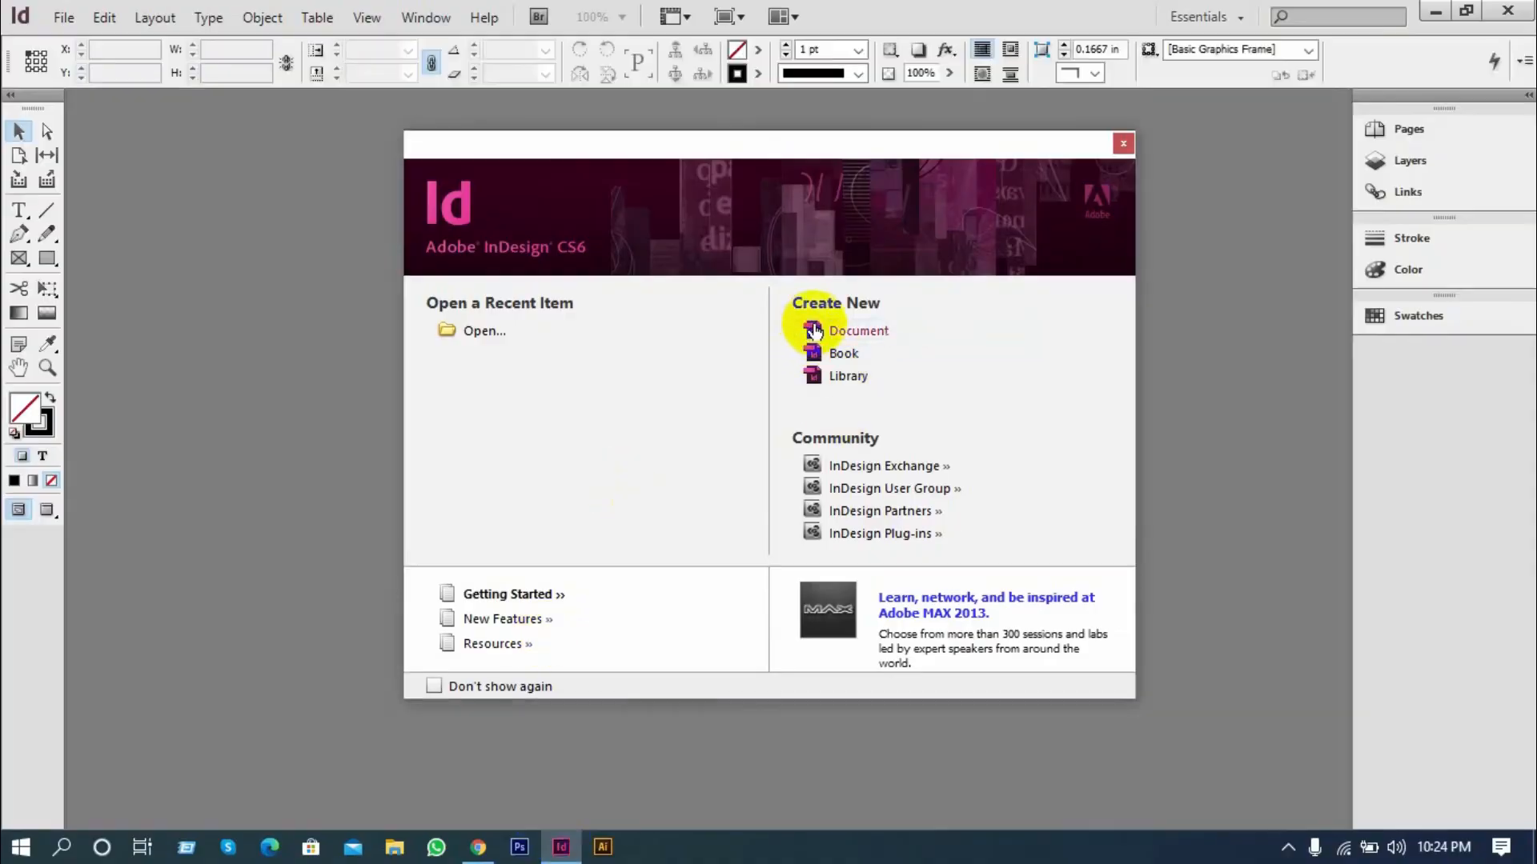
left_click(912, 194)
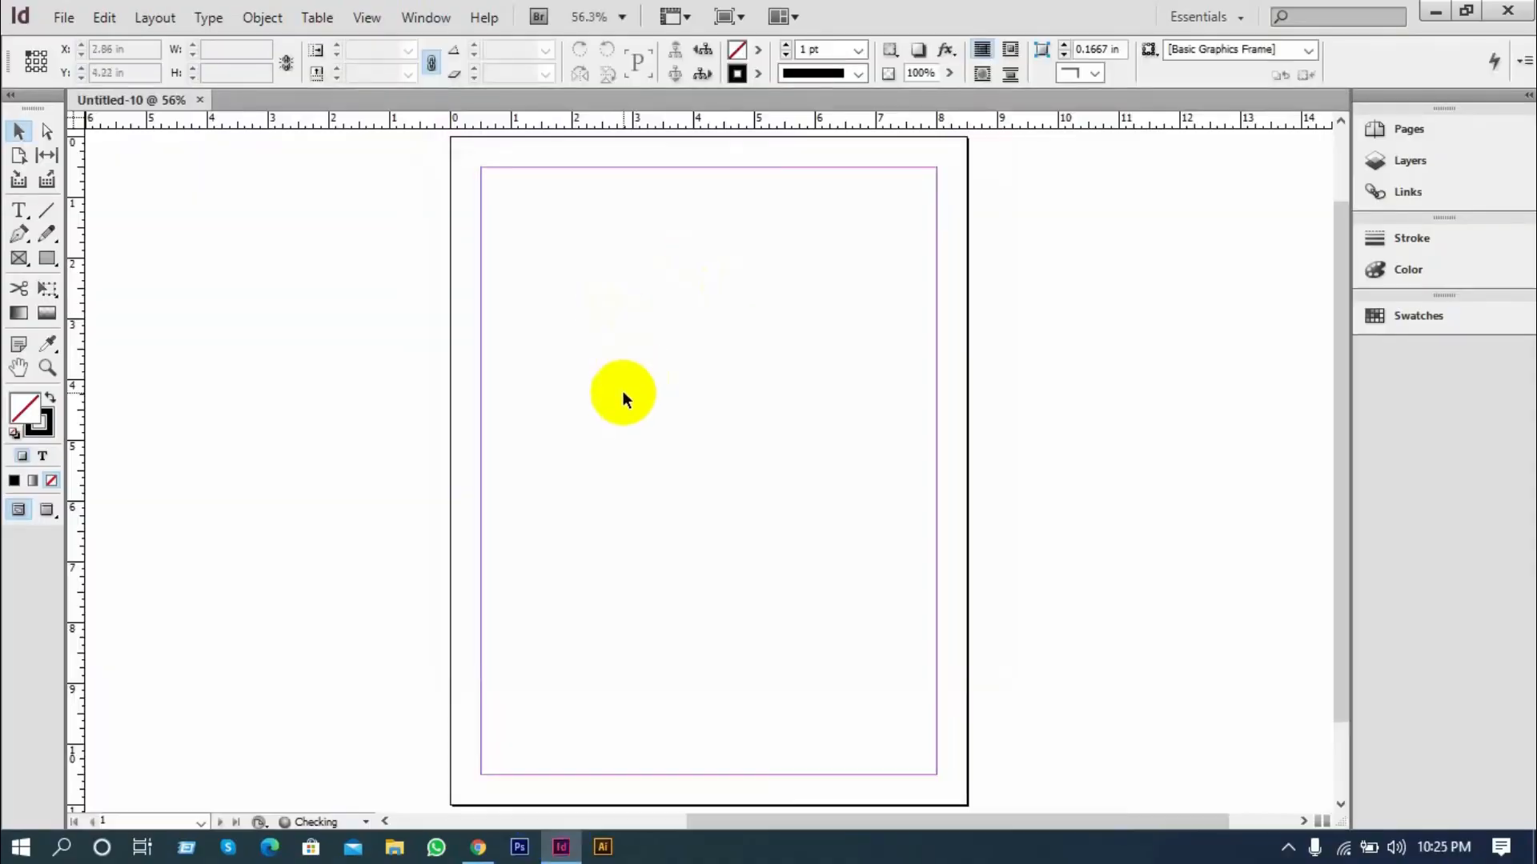
left_click(19, 211)
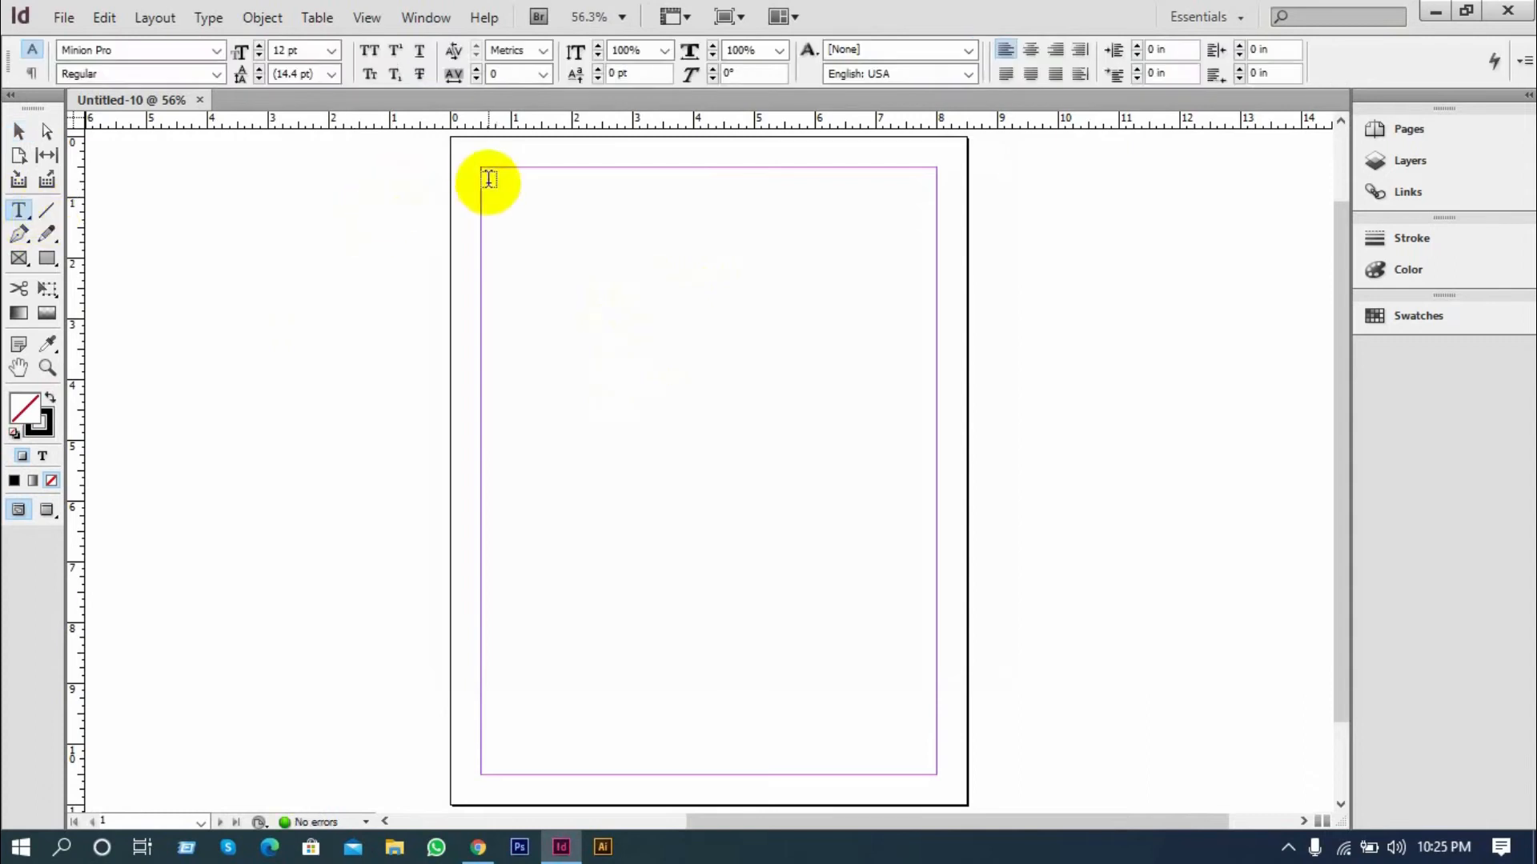
left_click_drag(483, 174, 933, 770)
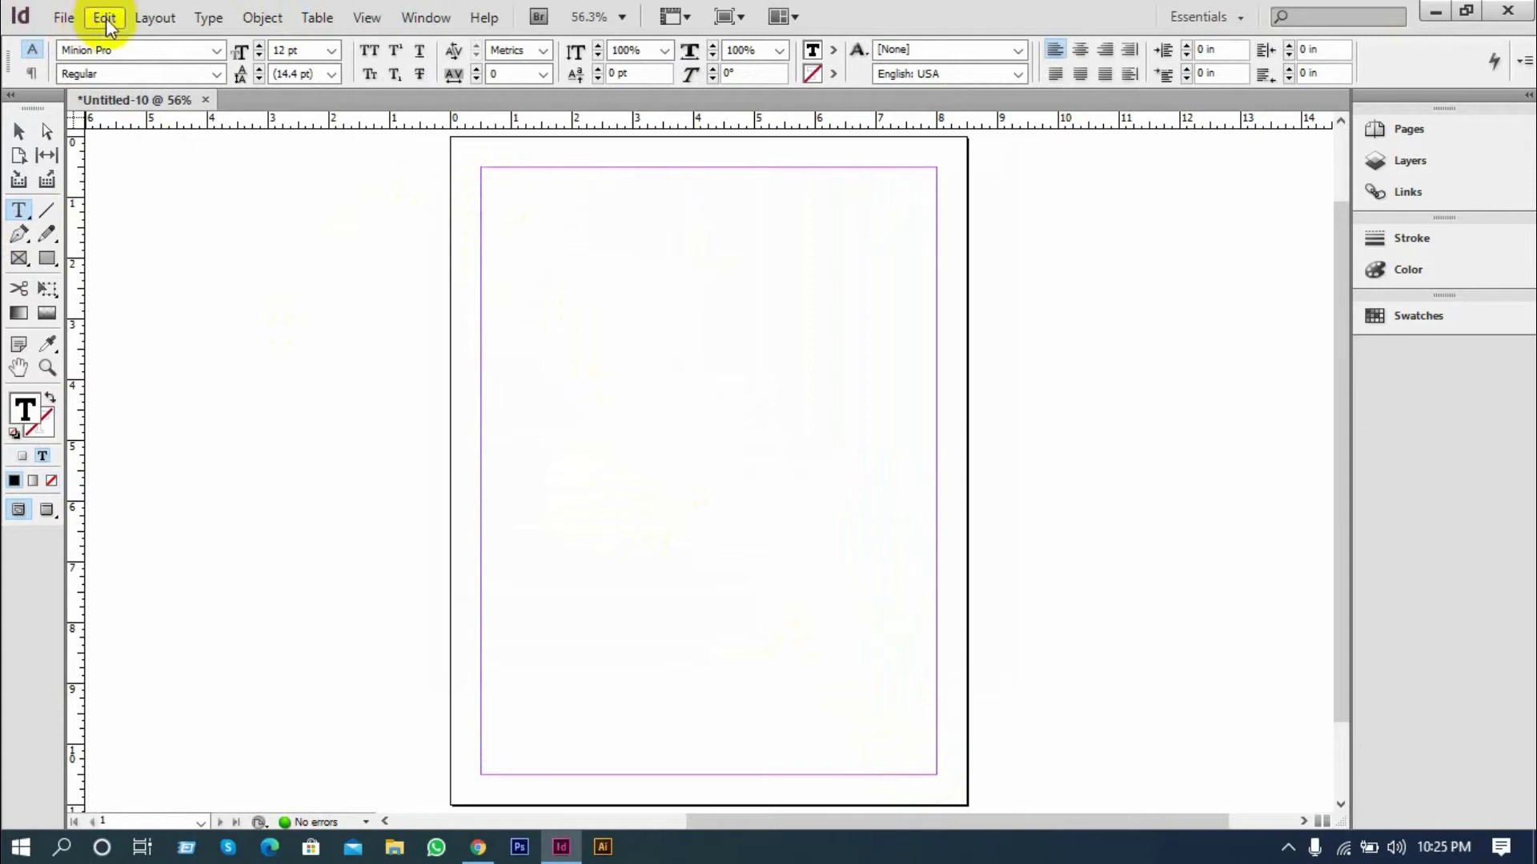
Place New Text Document.txt from the desktop into the text frame and leave text editing
left_click(62, 18)
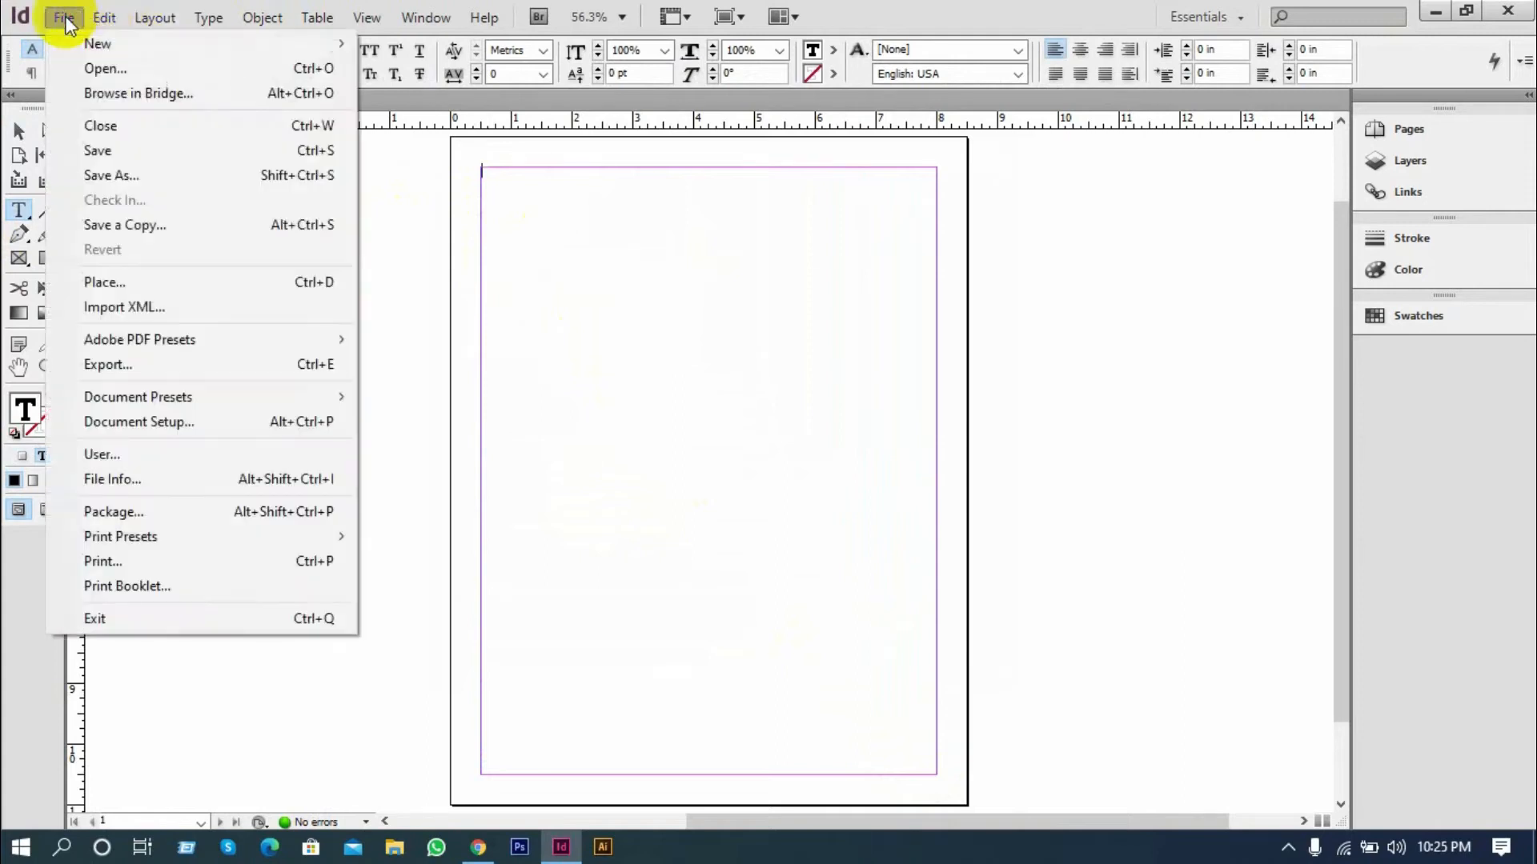
left_click(119, 280)
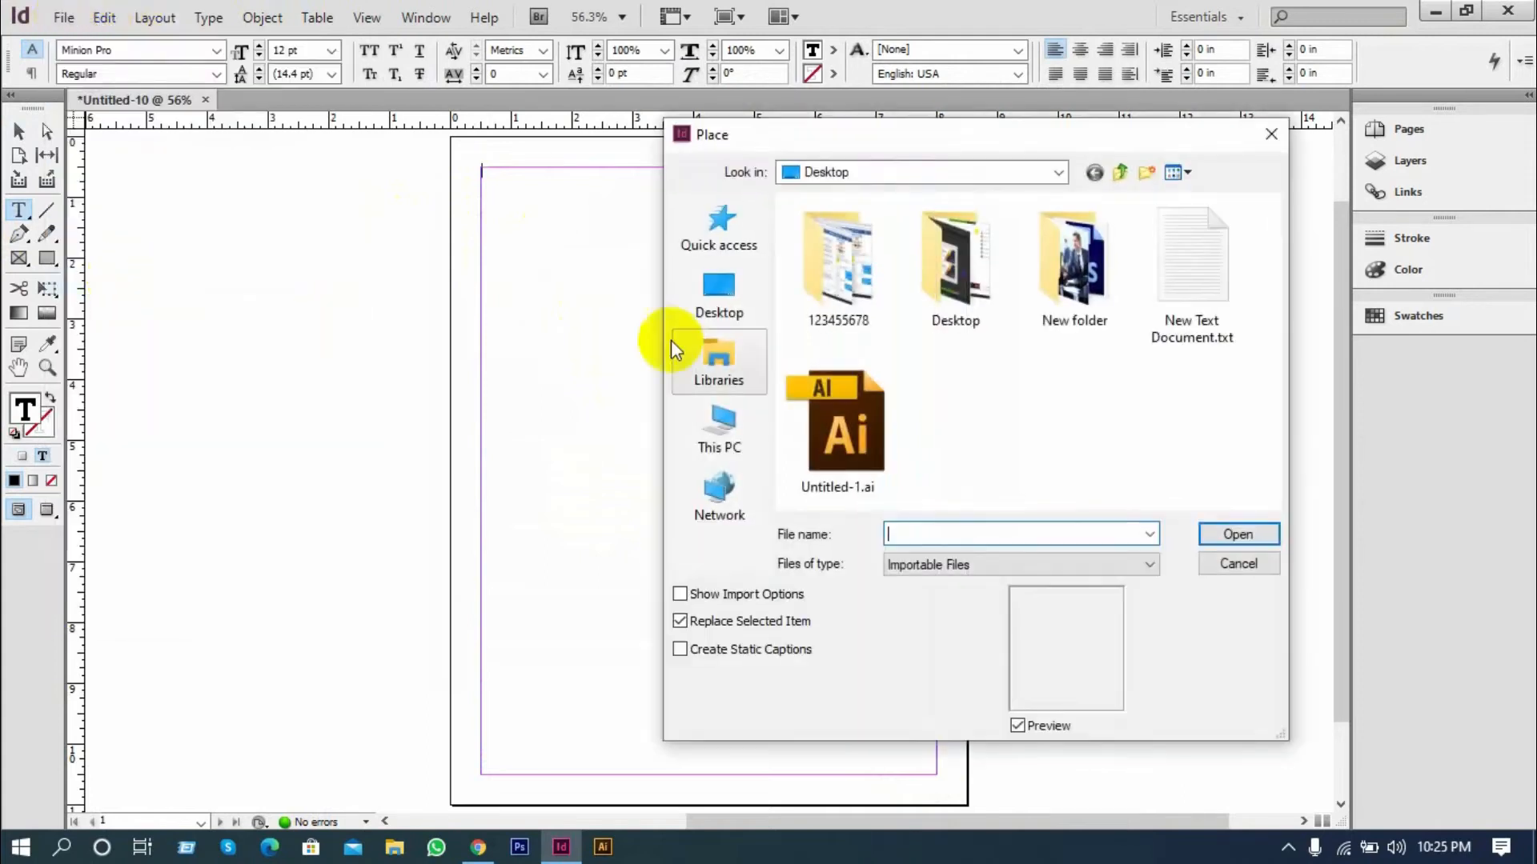
left_click(1188, 273)
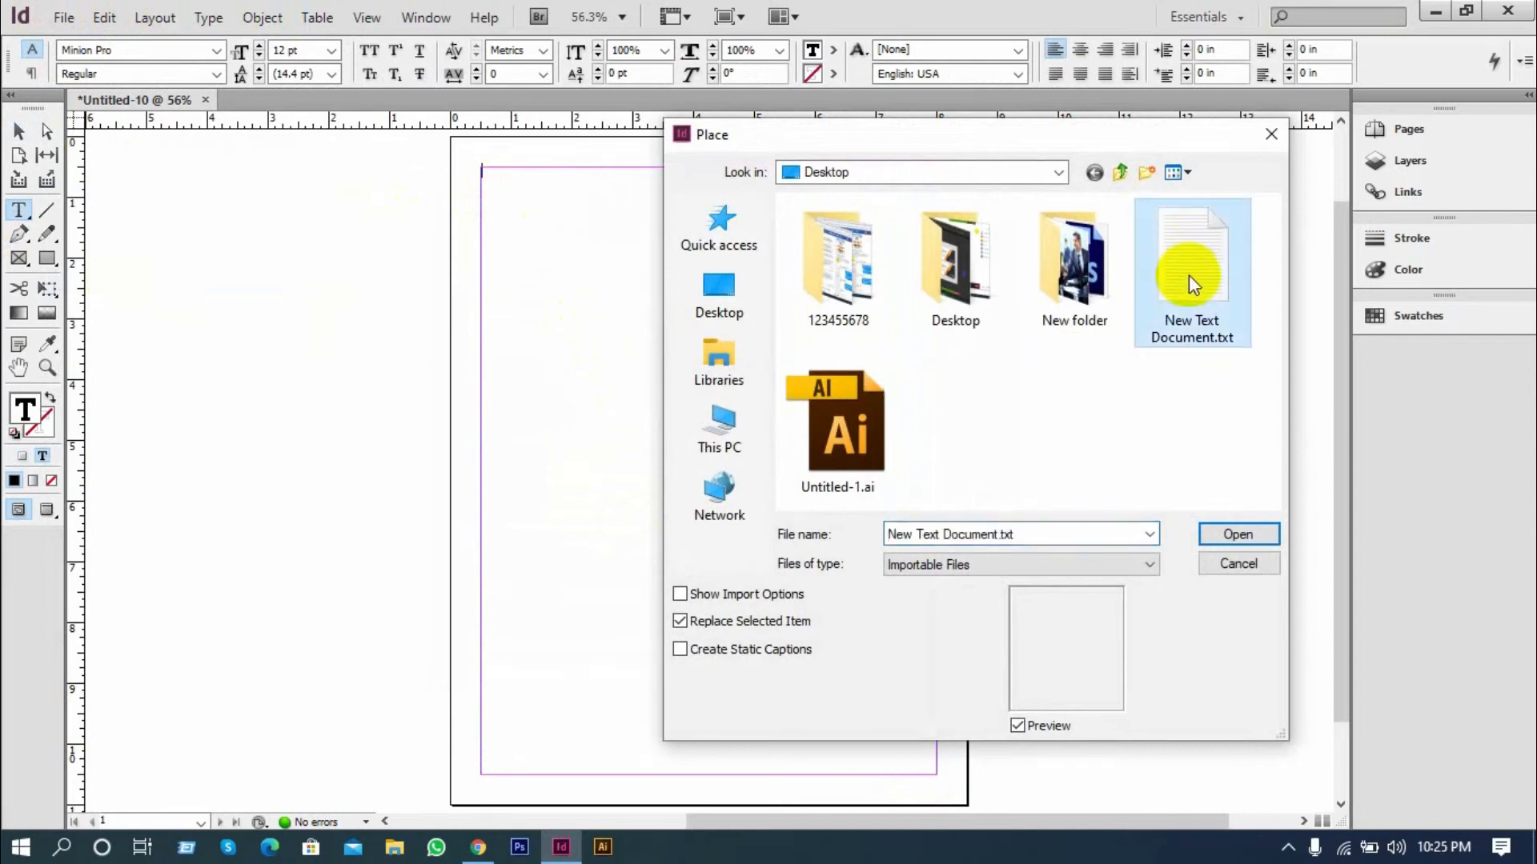
left_click(1261, 533)
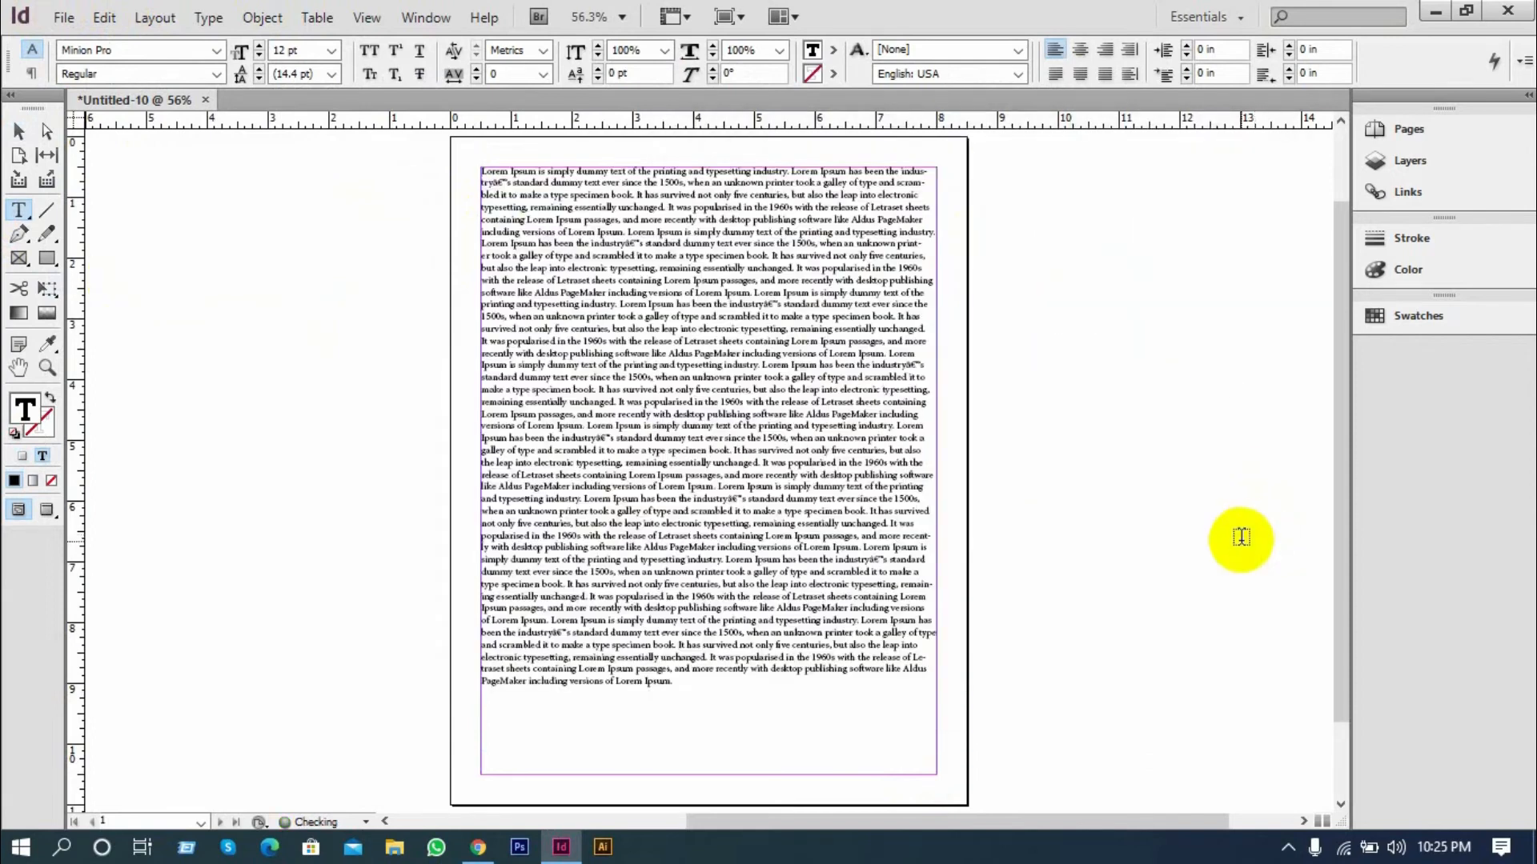
left_click(19, 130)
Examine the placed Lorem Ipsum text at 100% zoom from the first line down to the frame's lower edge
scroll(620, 391, "up", 2)
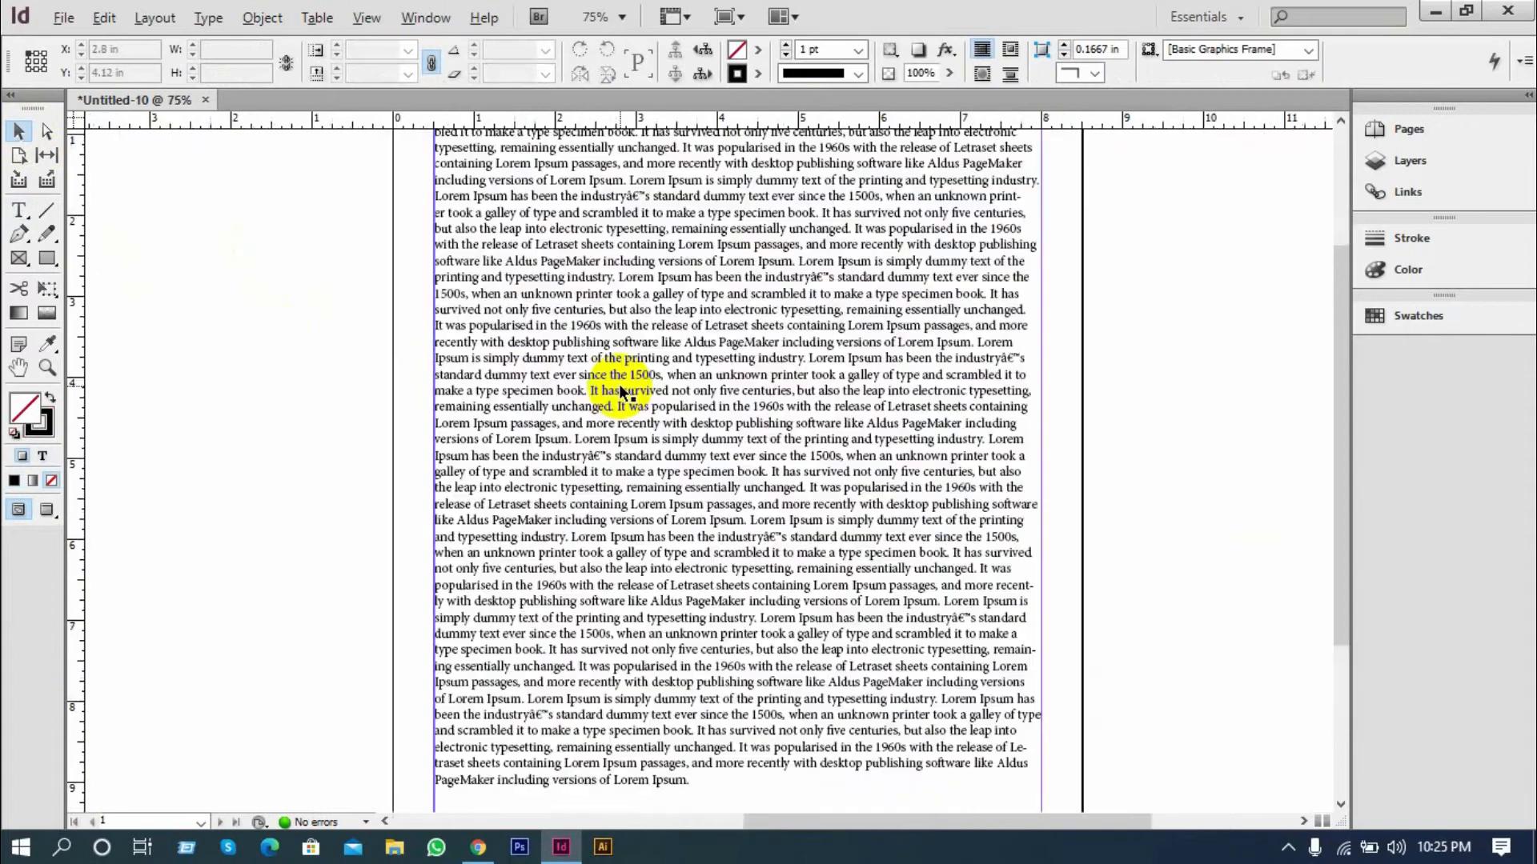
scroll(620, 391, "up", 1)
scroll(632, 384, "up", 2)
scroll(625, 388, "down", 5)
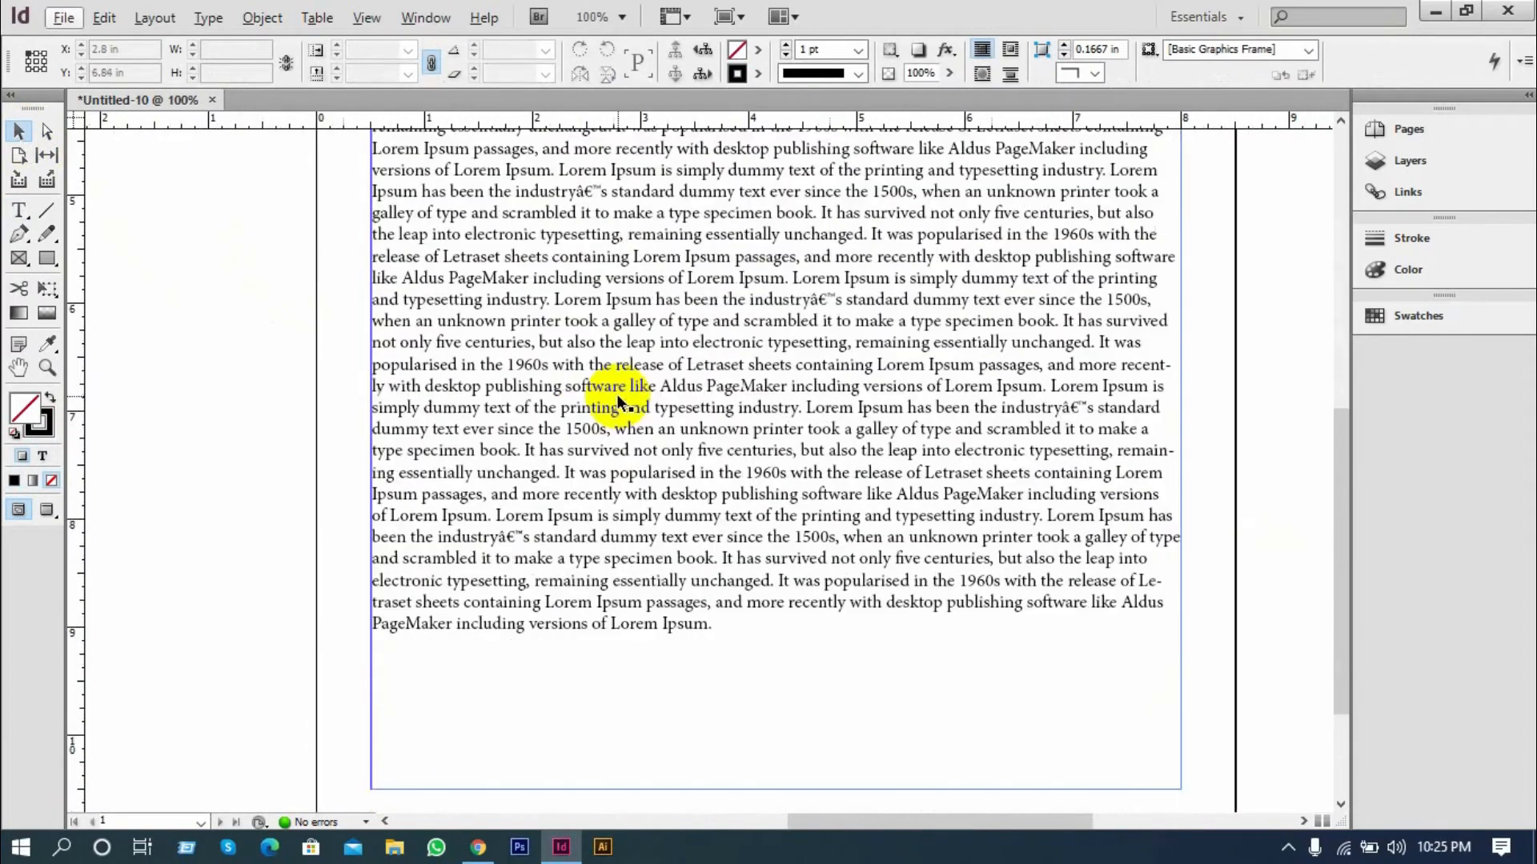
scroll(616, 405, "down", 2)
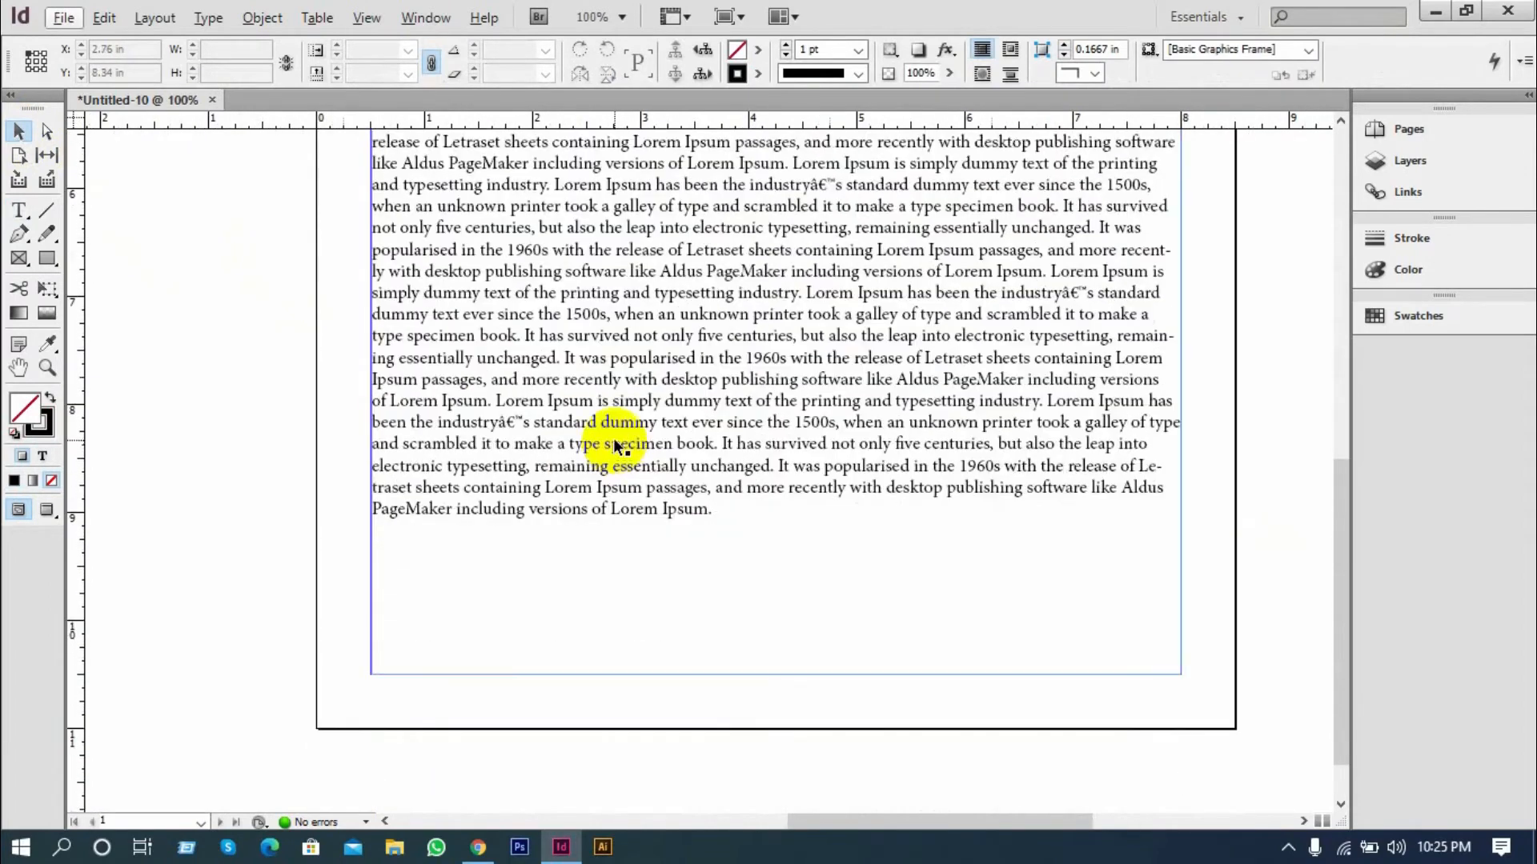
scroll(615, 445, "down", 1)
scroll(614, 445, "up", 12)
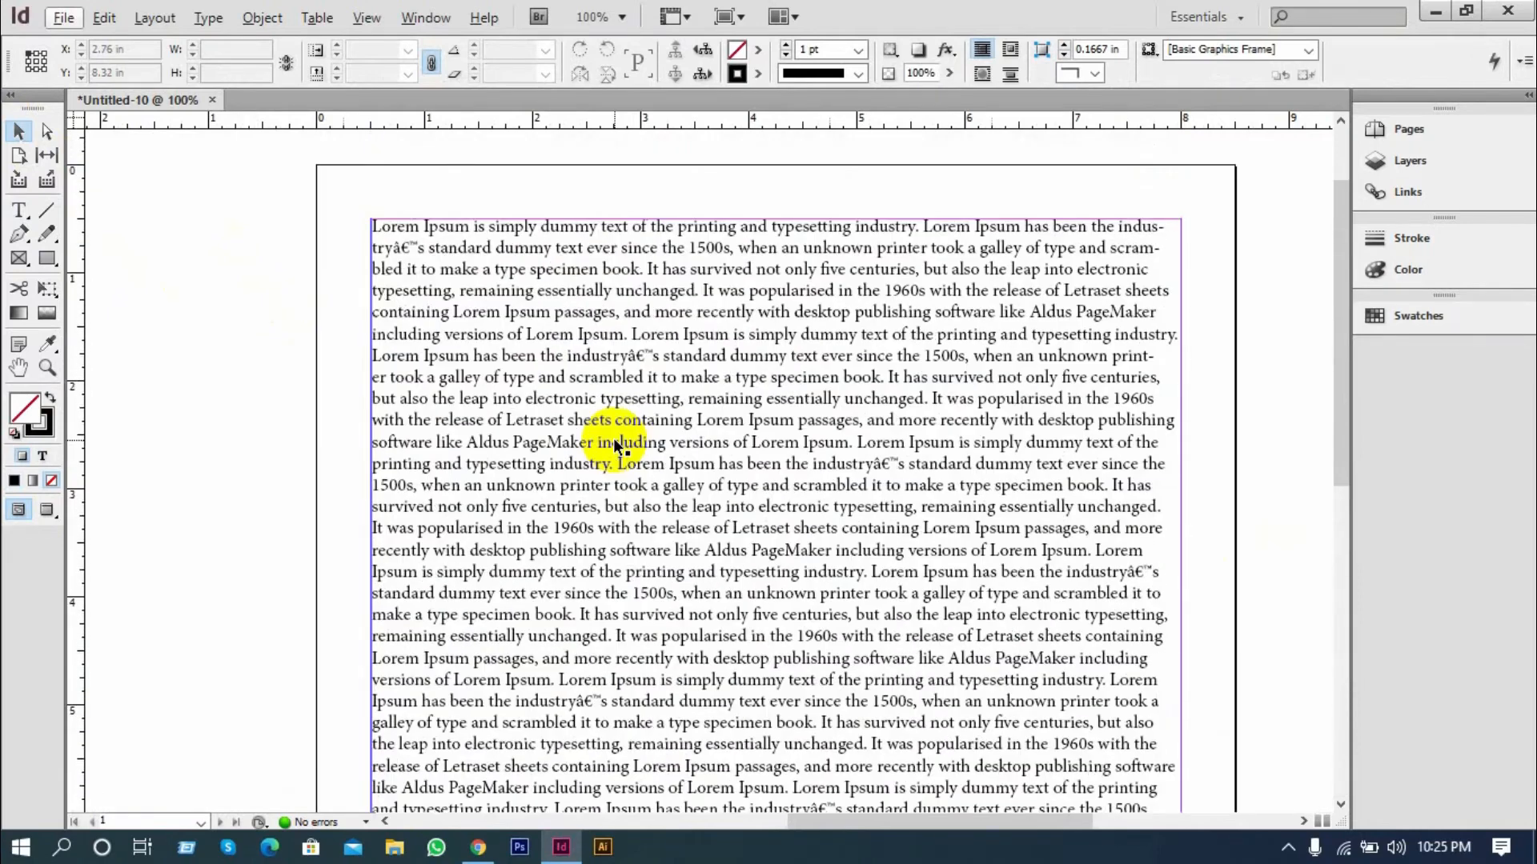
scroll(613, 438, "down", 6)
scroll(617, 446, "down", 3)
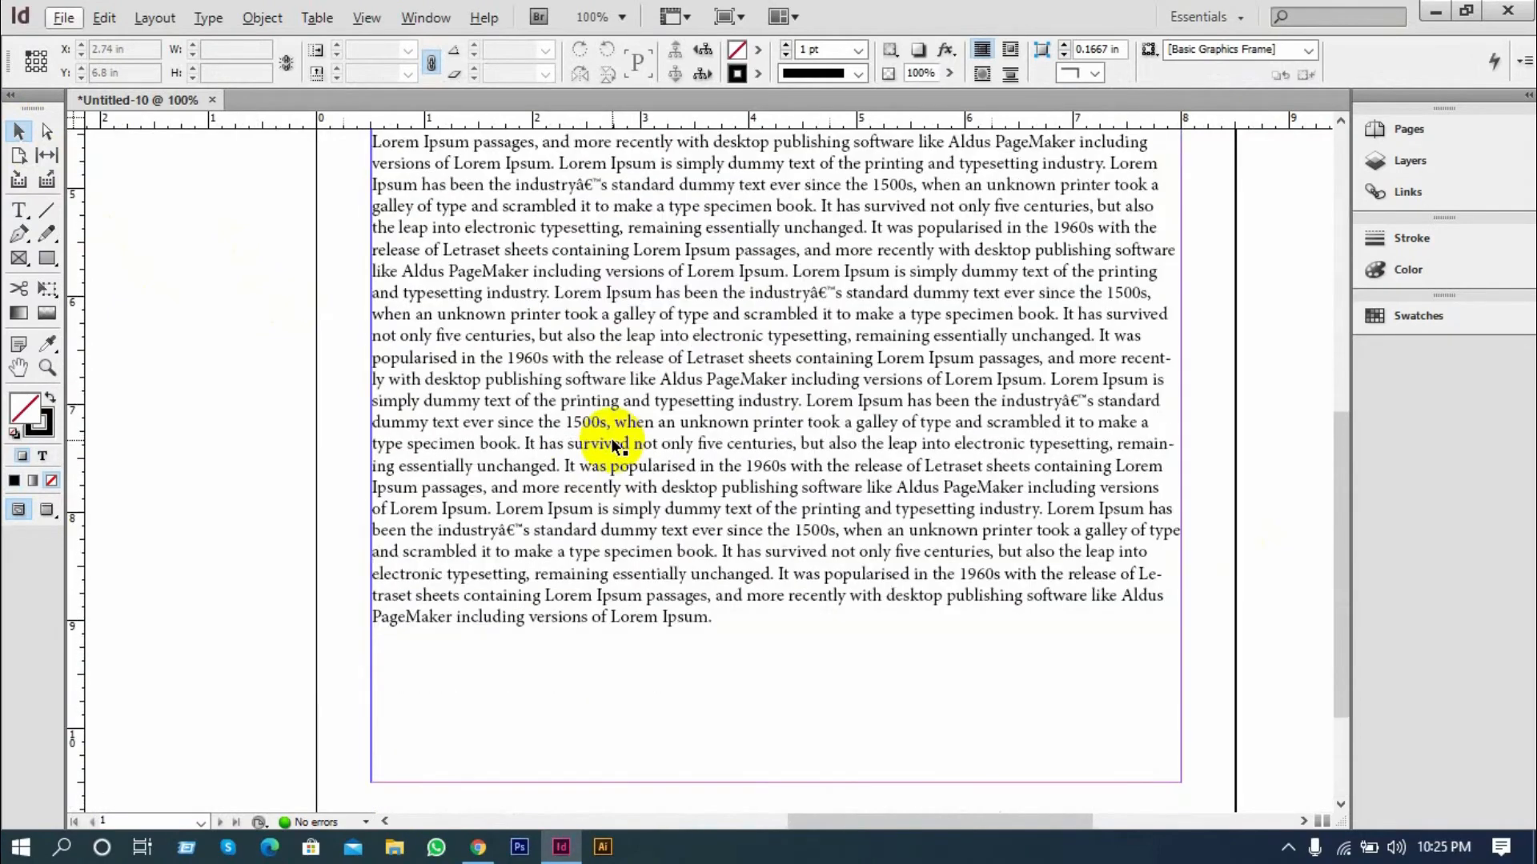
scroll(614, 446, "up", 11)
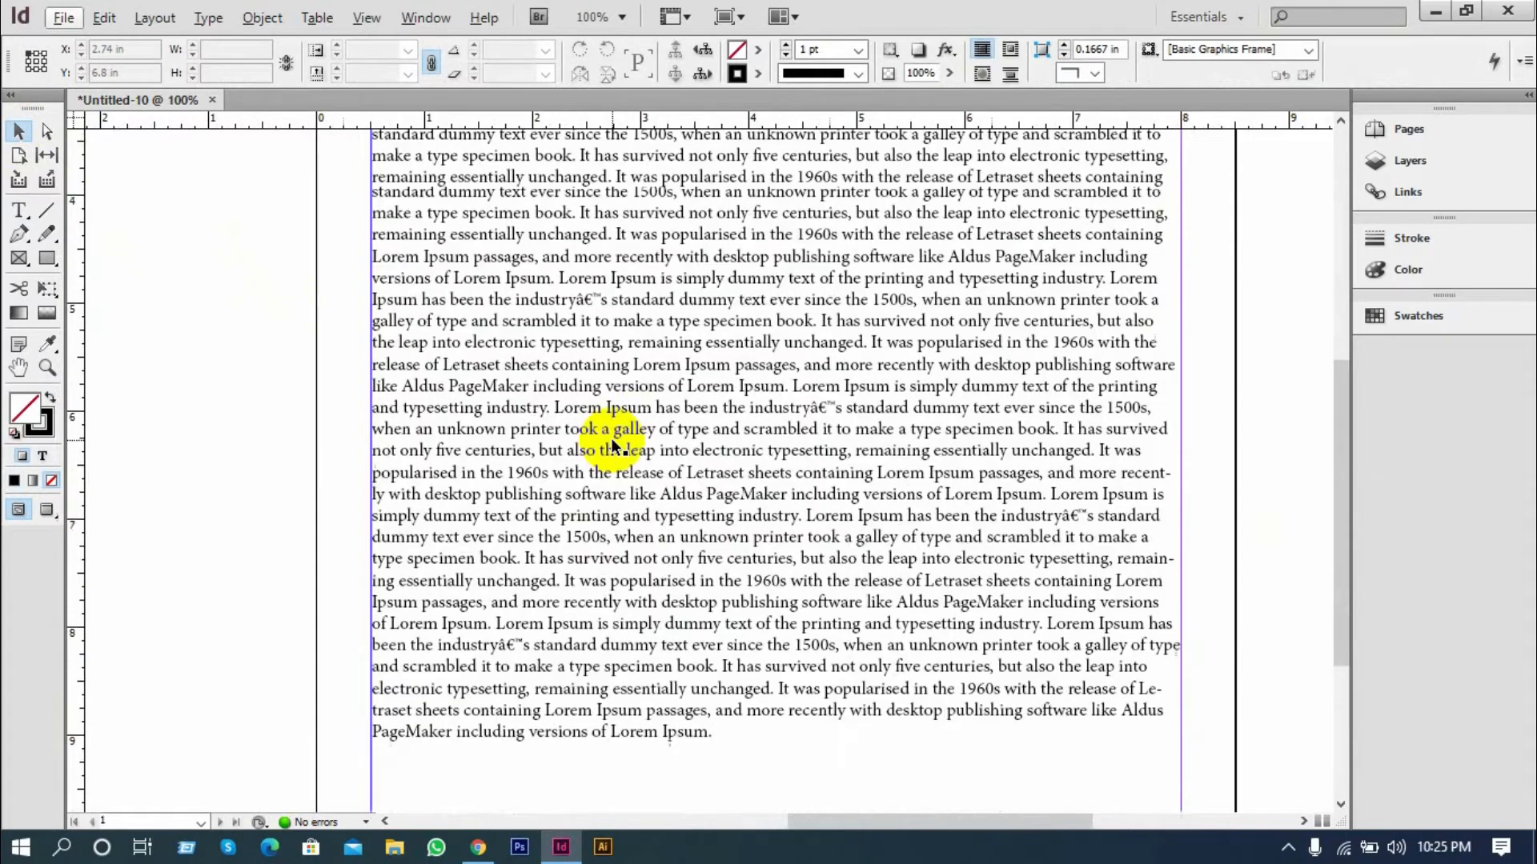
scroll(602, 449, "down", 2)
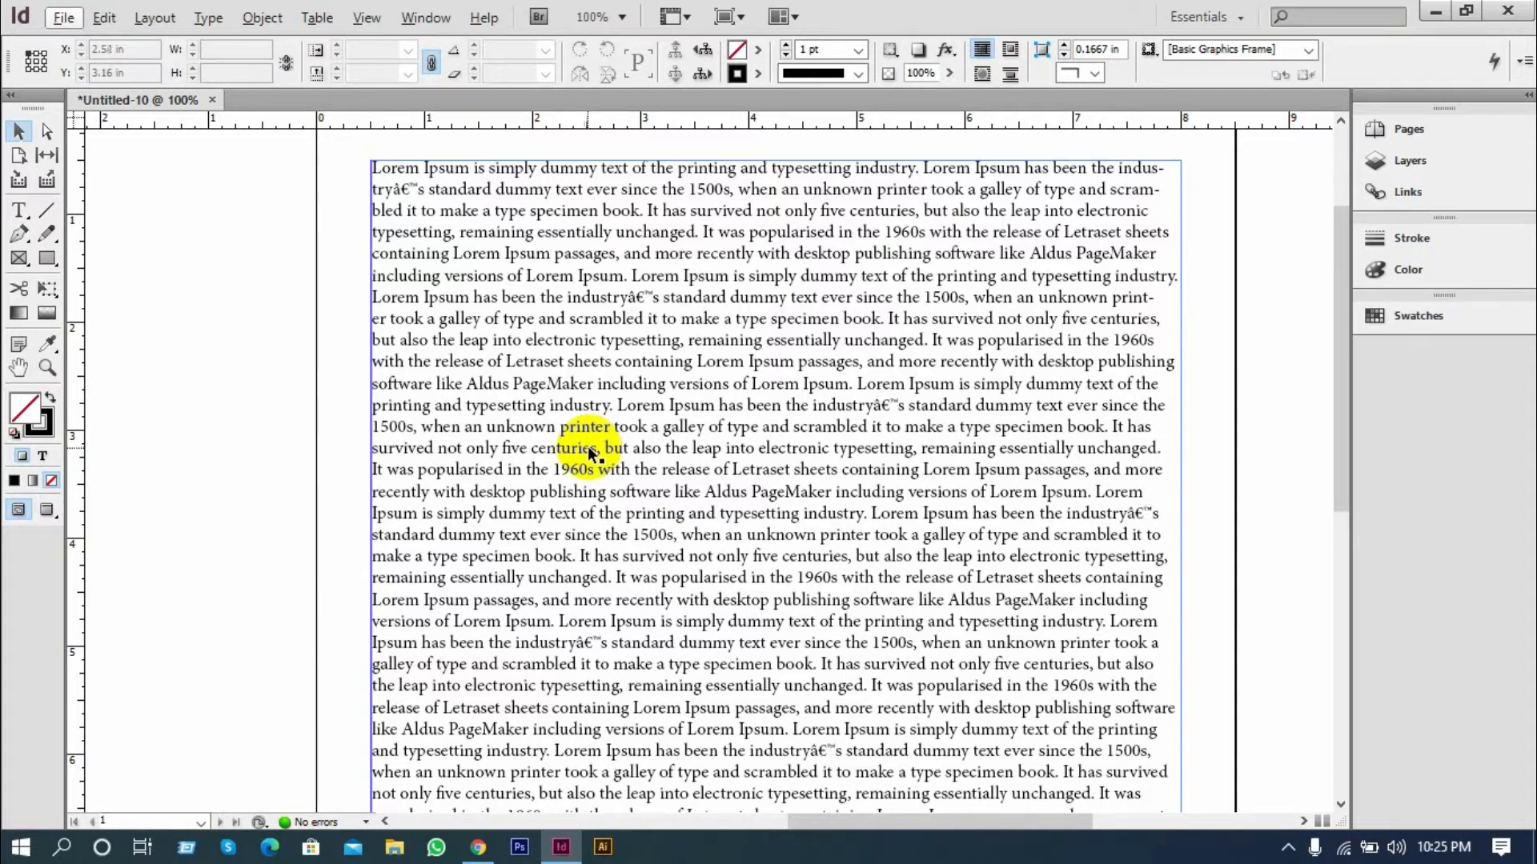
scroll(592, 452, "down", 5)
scroll(612, 488, "down", 2)
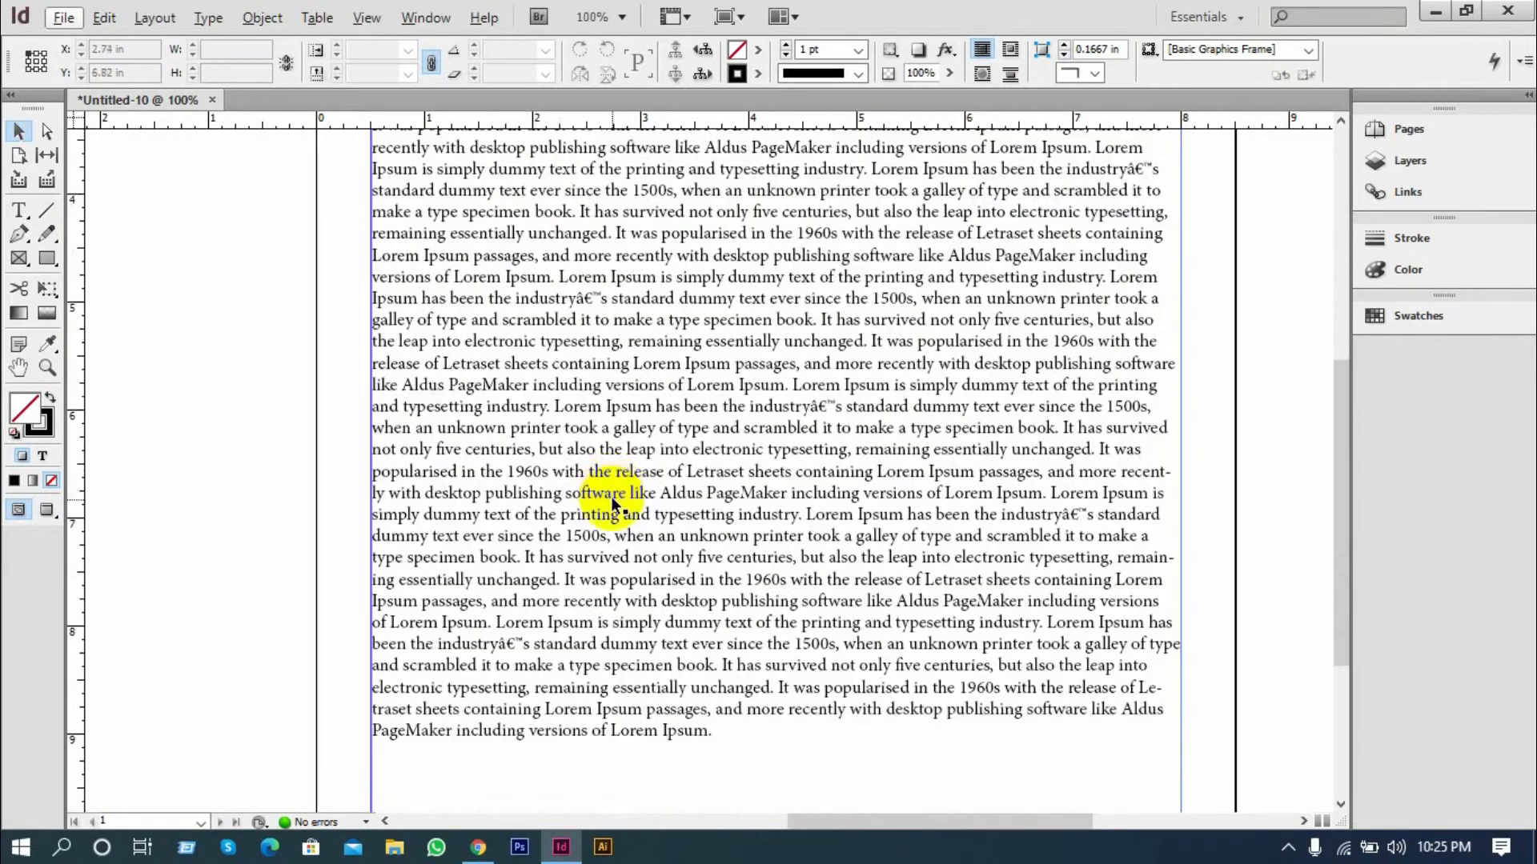
scroll(613, 547, "up", 1)
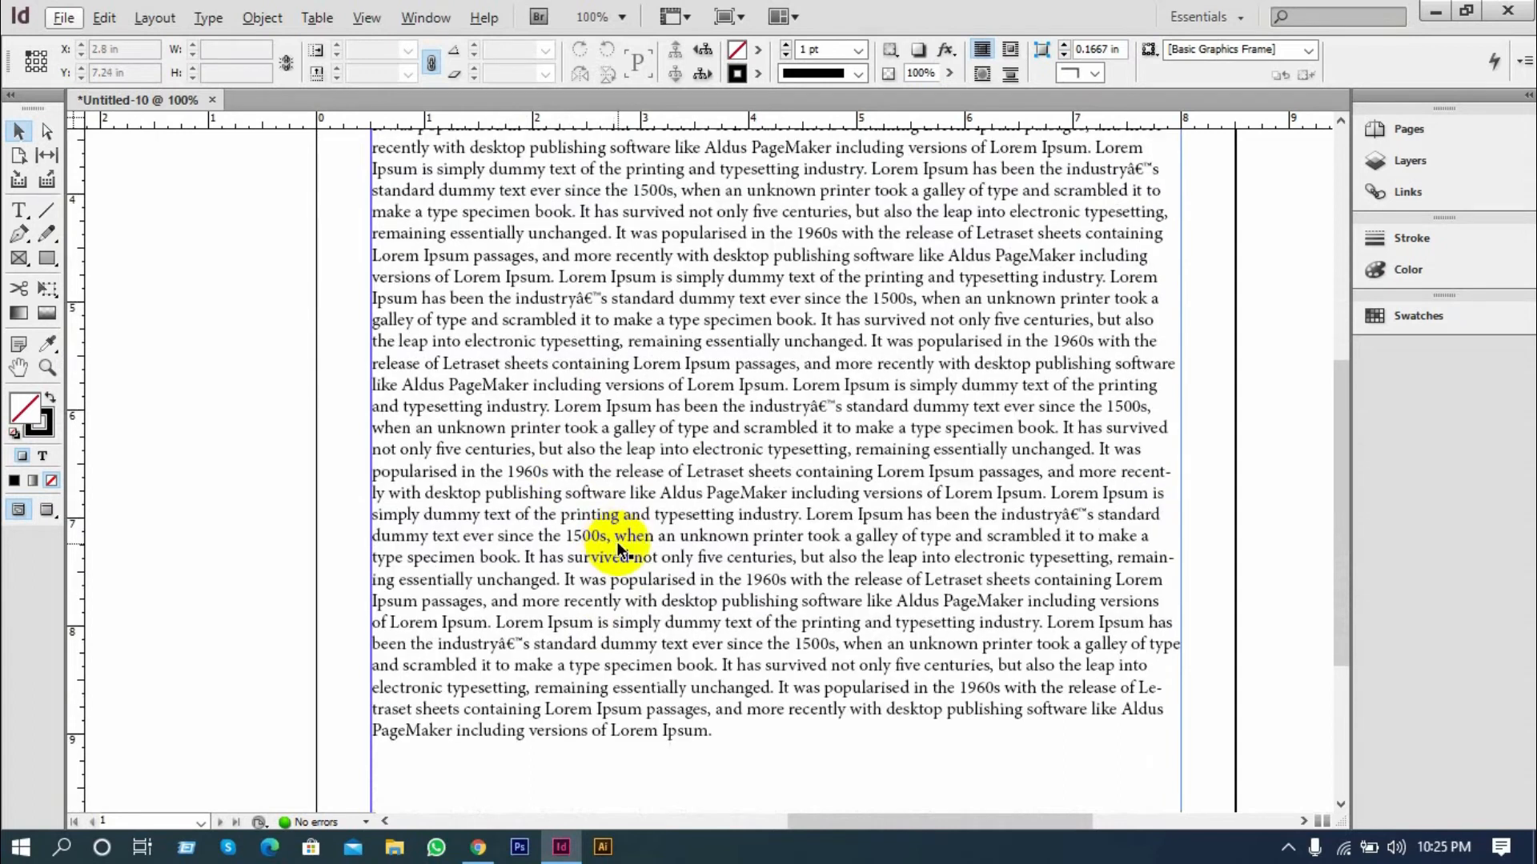
scroll(616, 541, "up", 4)
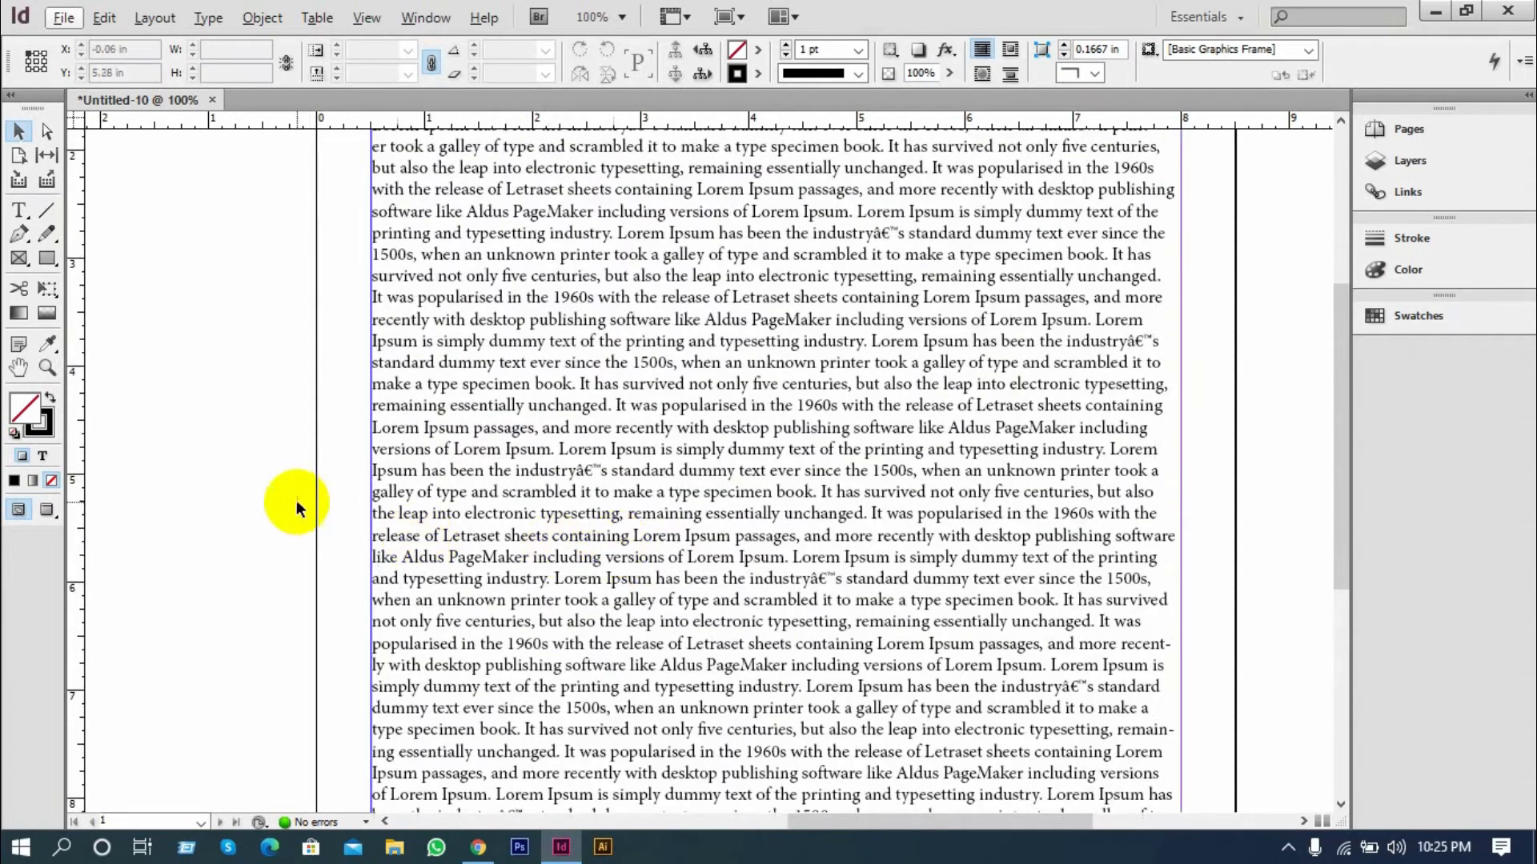
scroll(432, 502, "up", 2)
scroll(432, 503, "up", 3)
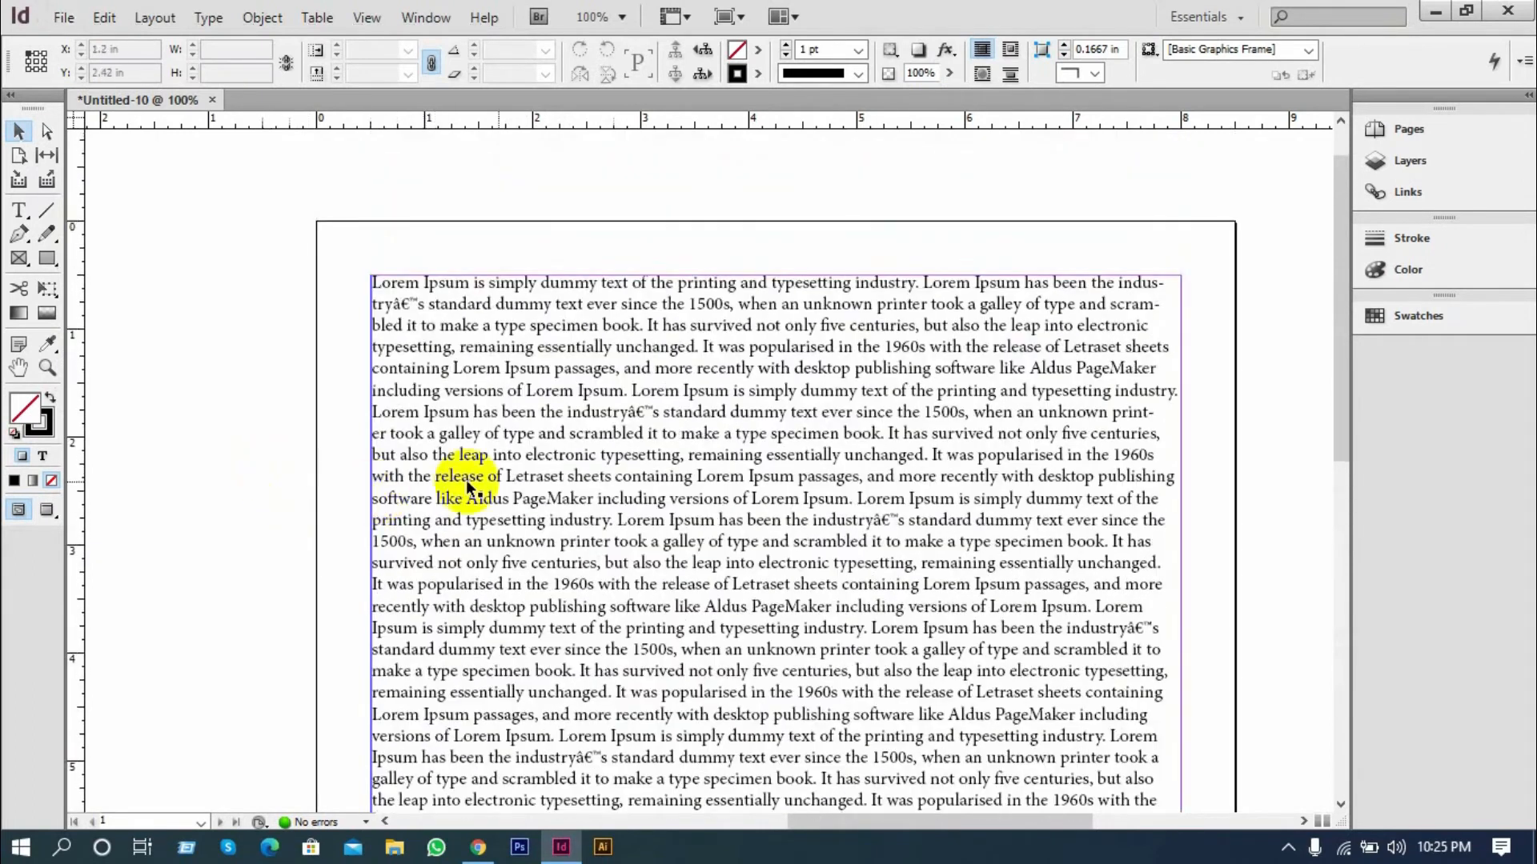
left_click(302, 456)
scroll(305, 435, "down", 2)
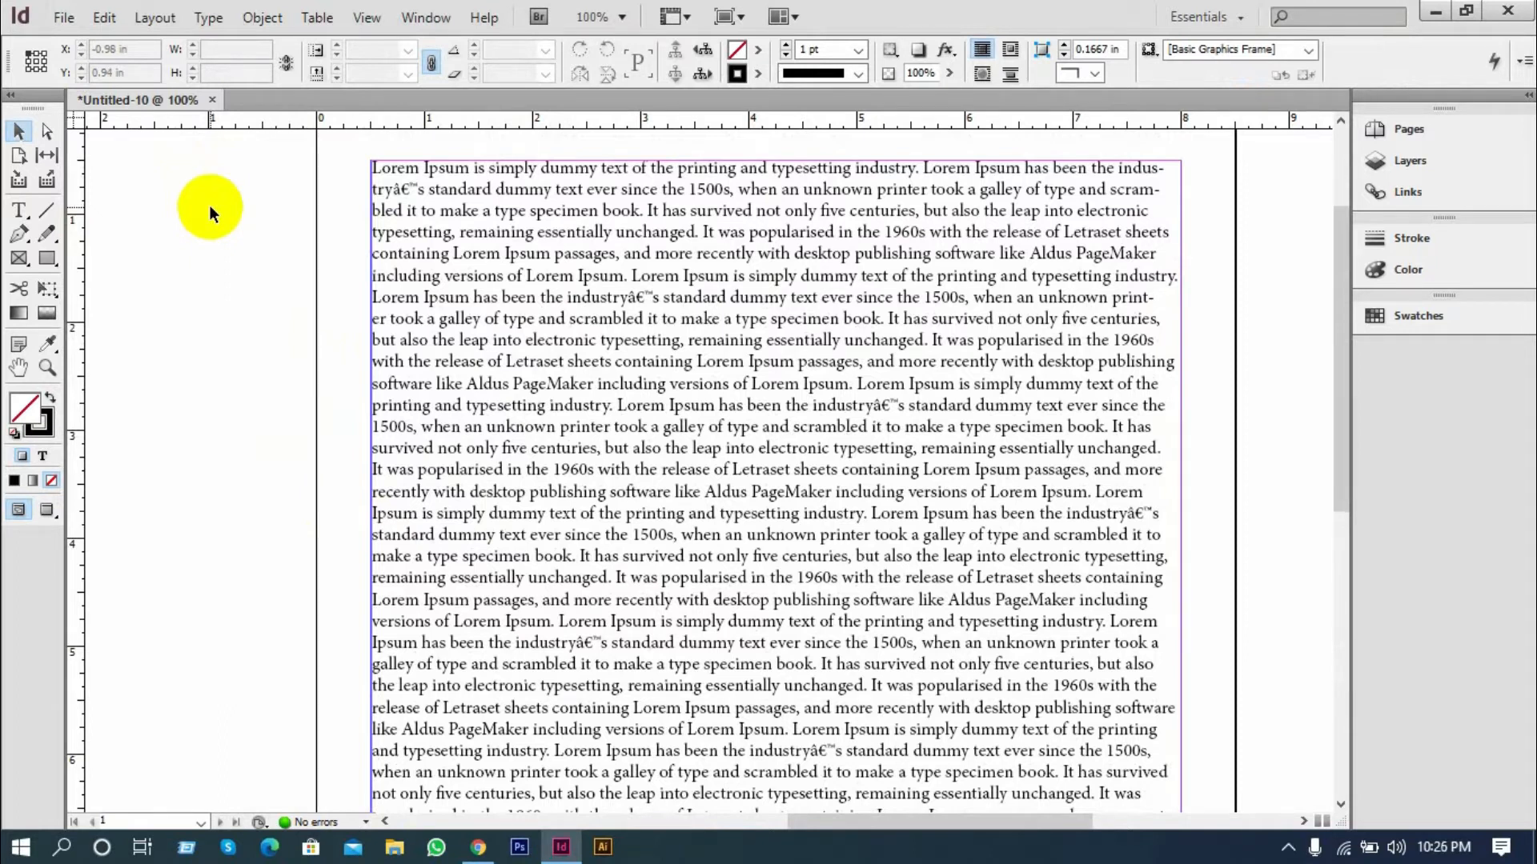
Select the Lorem Ipsum text frame, open its Text Frame Options and turn on the preview
left_click(552, 265)
key("ctrl+minus")
scroll(450, 302, "down", 2)
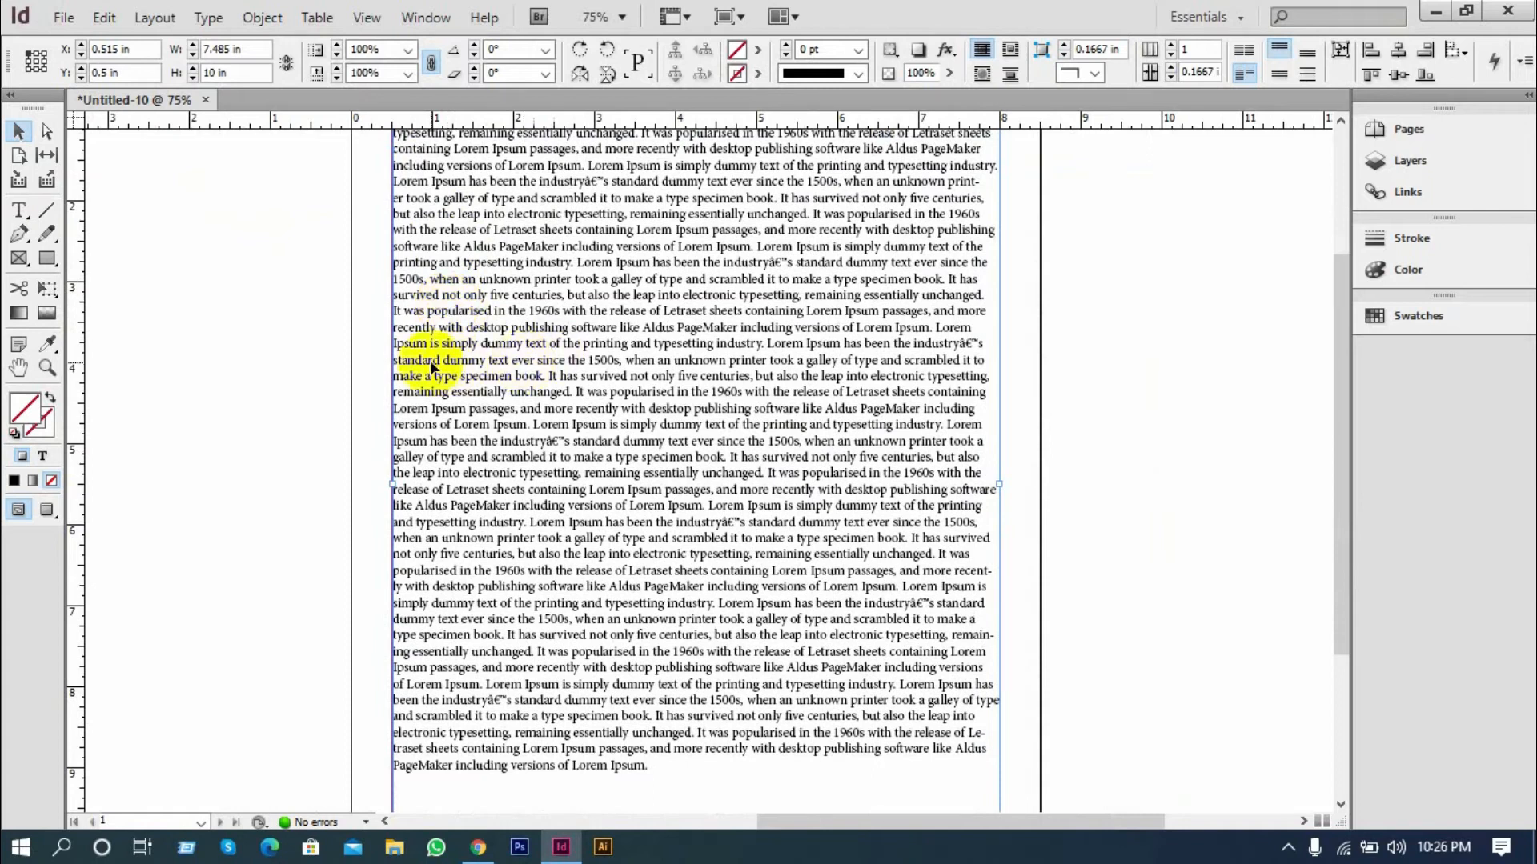
scroll(829, 390, "up", 1)
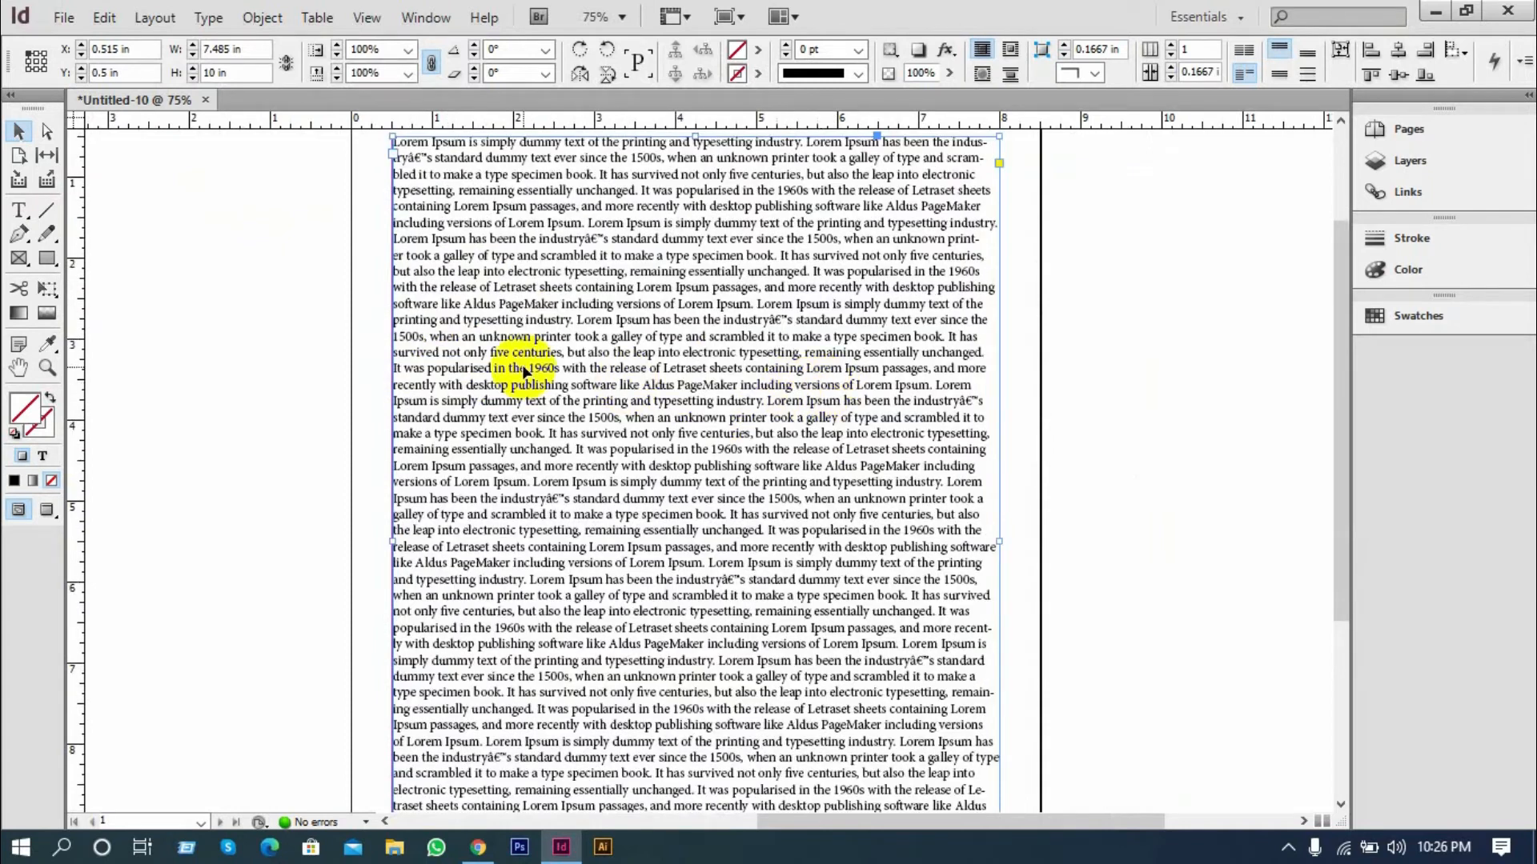
key("ctrl+minus")
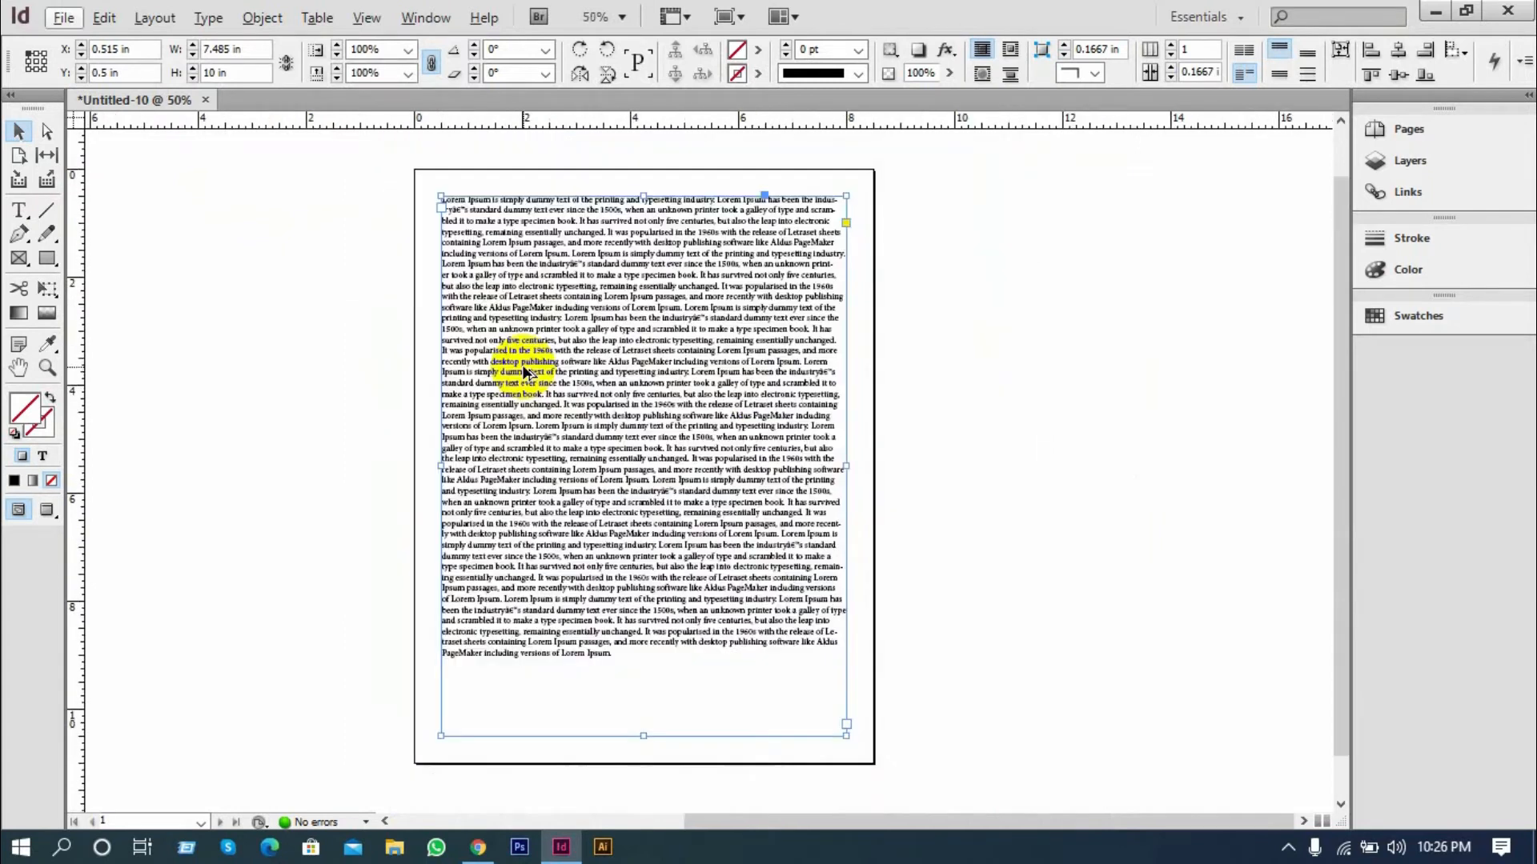
left_click(262, 14)
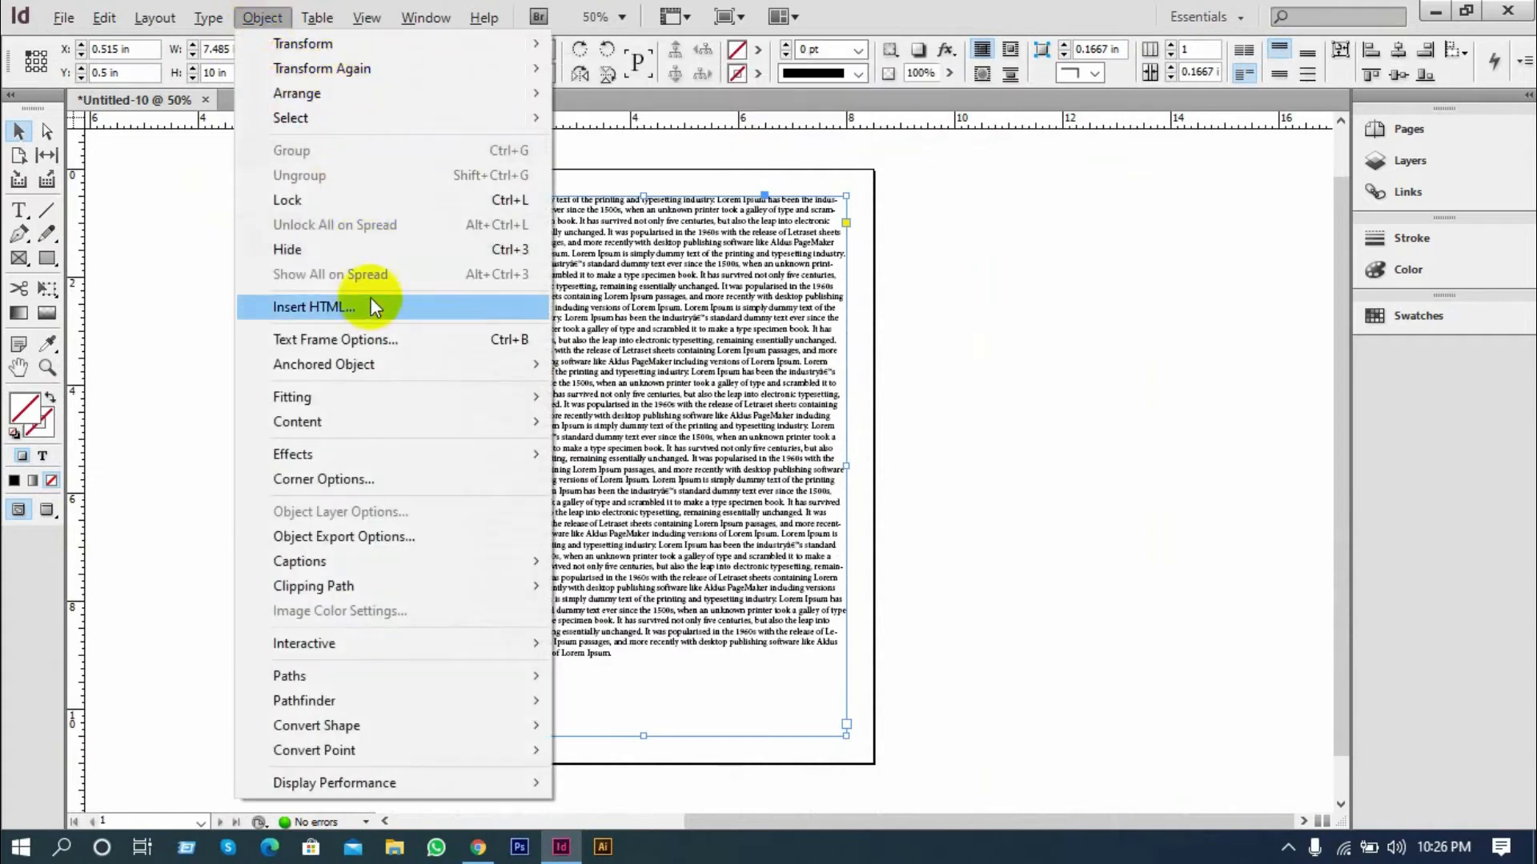
left_click(512, 339)
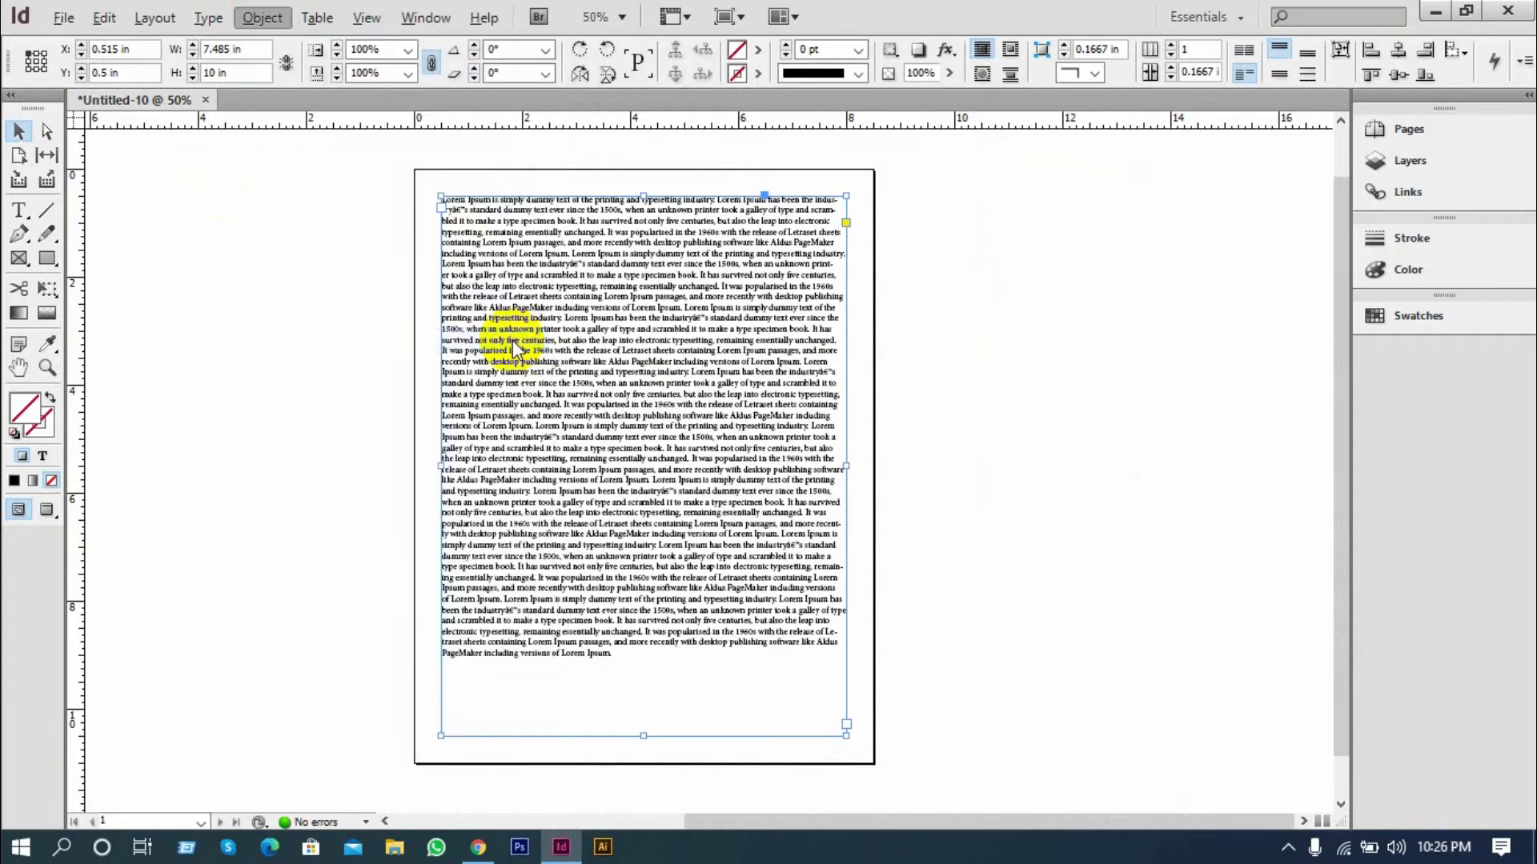
left_click_drag(619, 169, 993, 179)
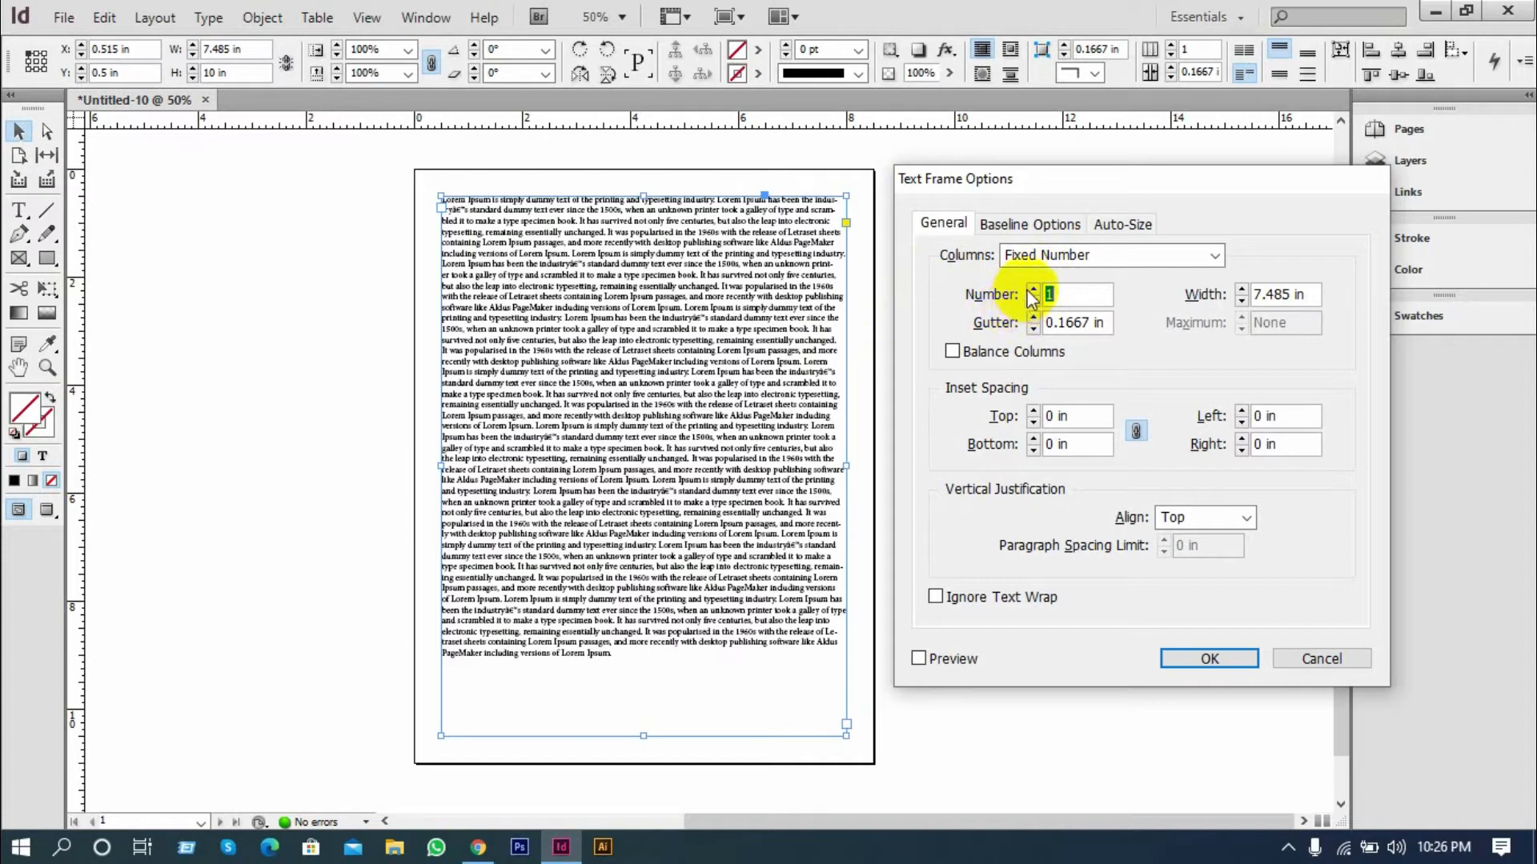
left_click(918, 658)
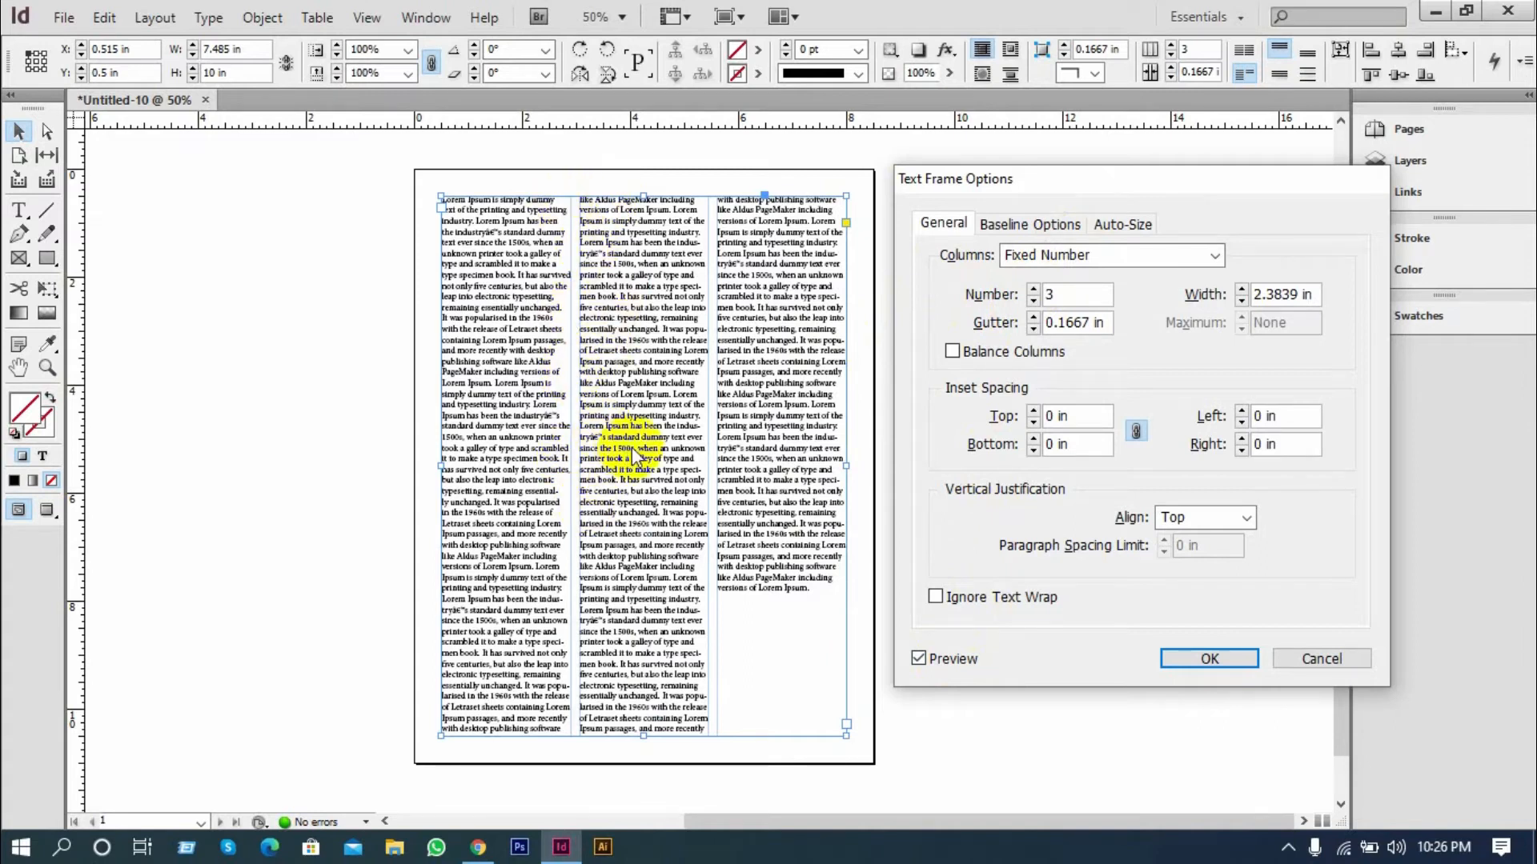
Split the text frame into 3 columns, try 2 columns and return to 3
left_click(1033, 290)
left_click(1033, 291)
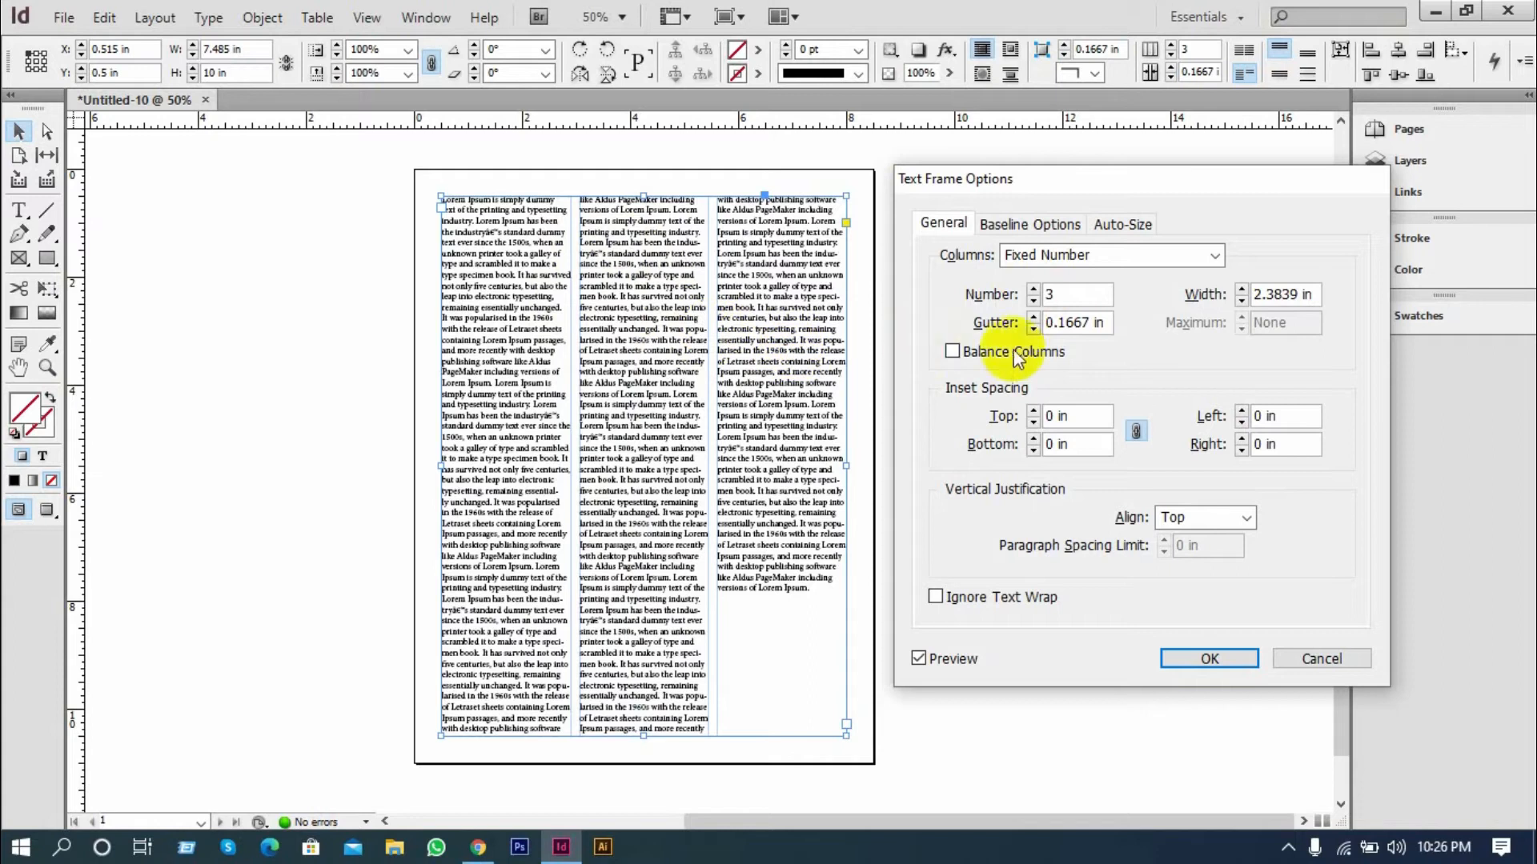
left_click(1034, 301)
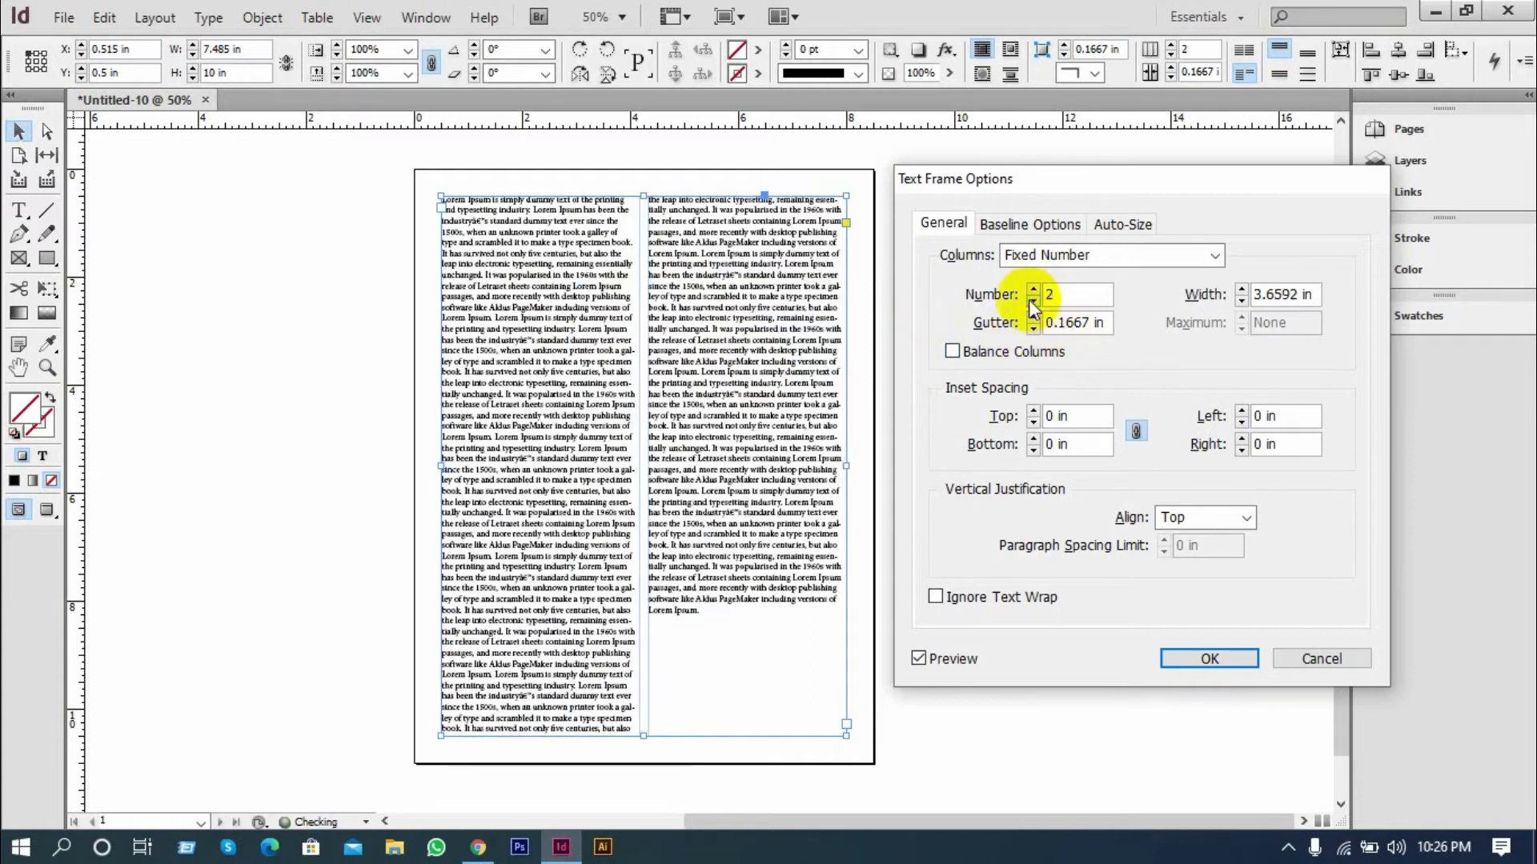
left_click(1033, 291)
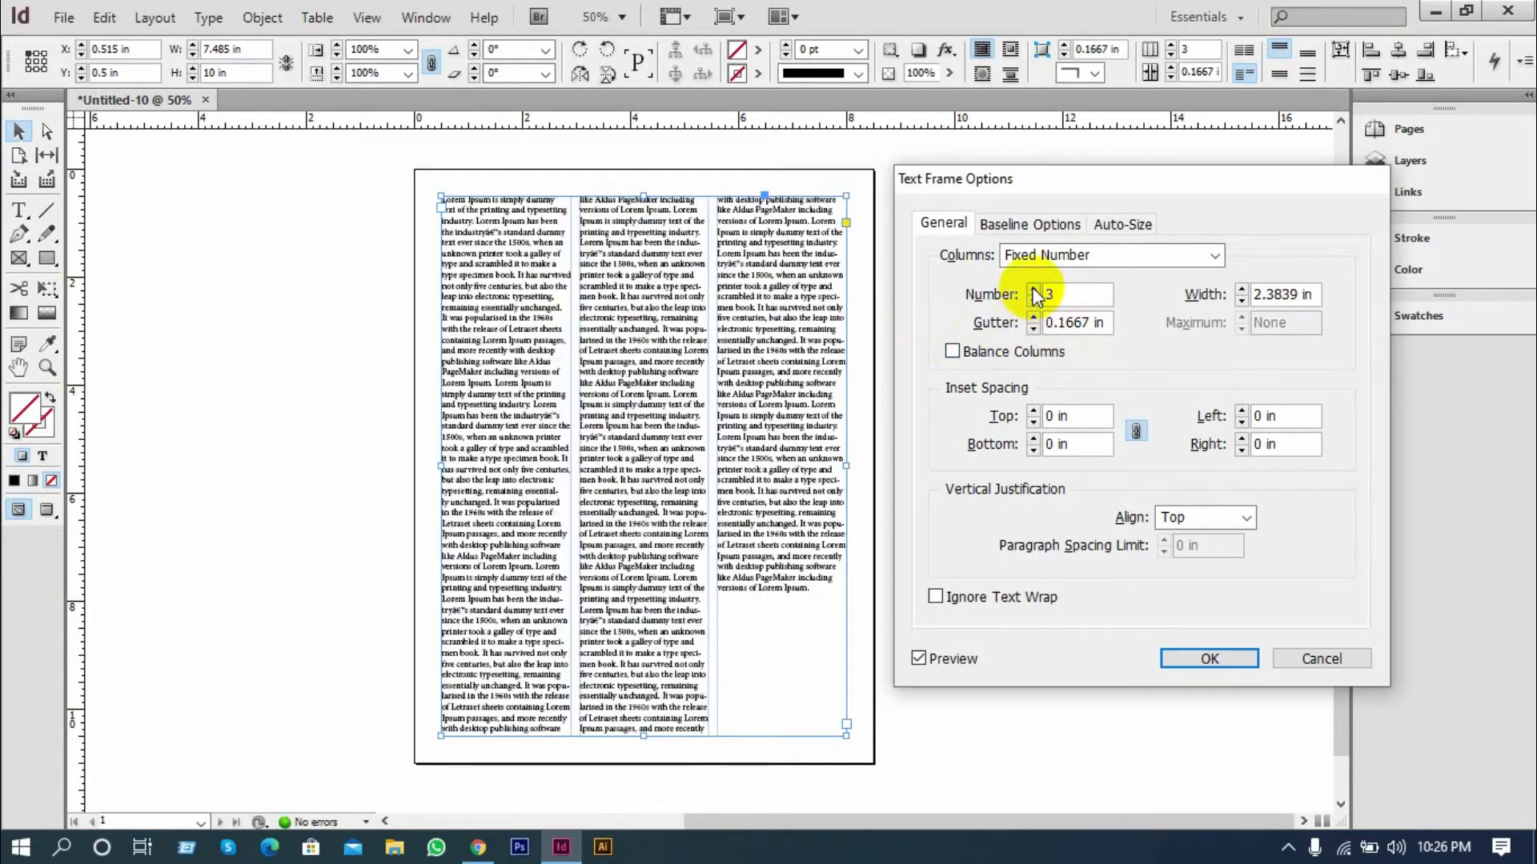
Set the column gutter to 0.1875 in and bring the text frame back to 1 column
left_click(1034, 317)
left_click(1033, 318)
left_click(1033, 318)
left_click(1034, 326)
left_click(1035, 328)
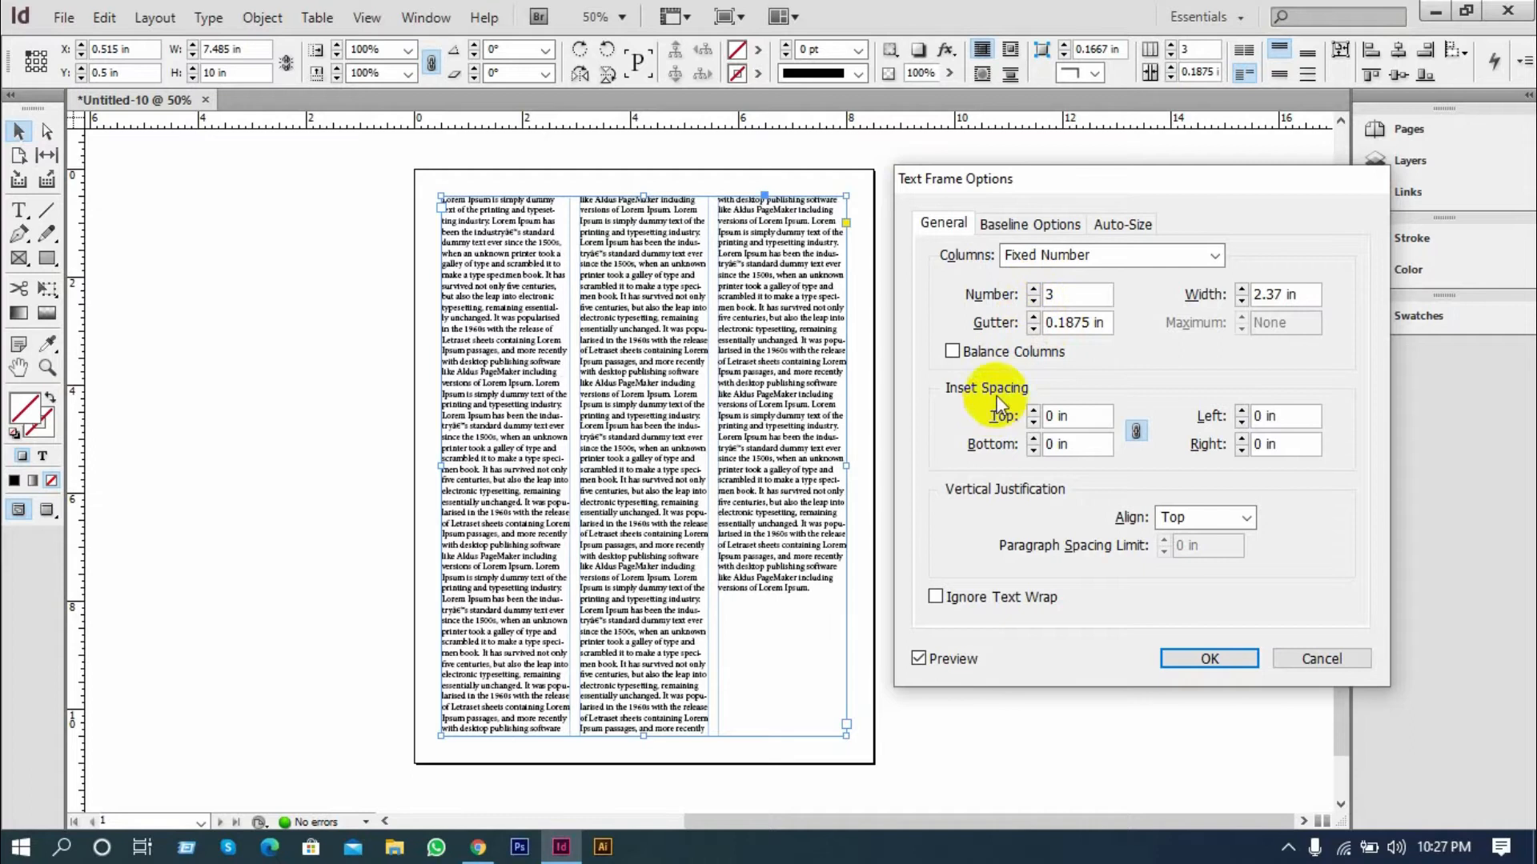
left_click(1033, 299)
left_click(1033, 298)
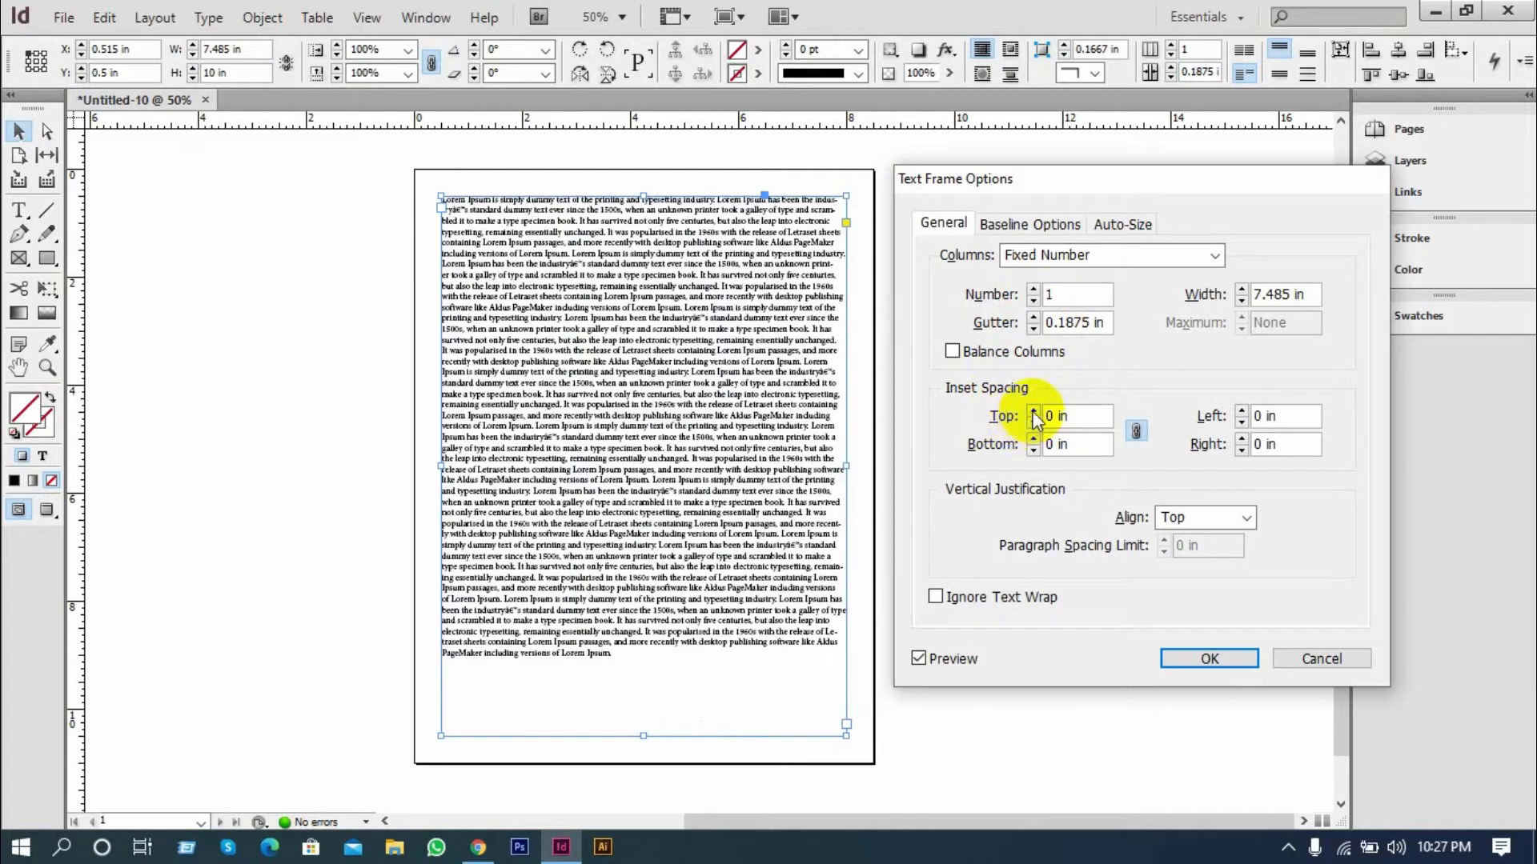
Raise the linked inset spacing of the text frame to 0.5 in on all four sides
left_click(1033, 411)
left_click(1033, 410)
left_click(1034, 411)
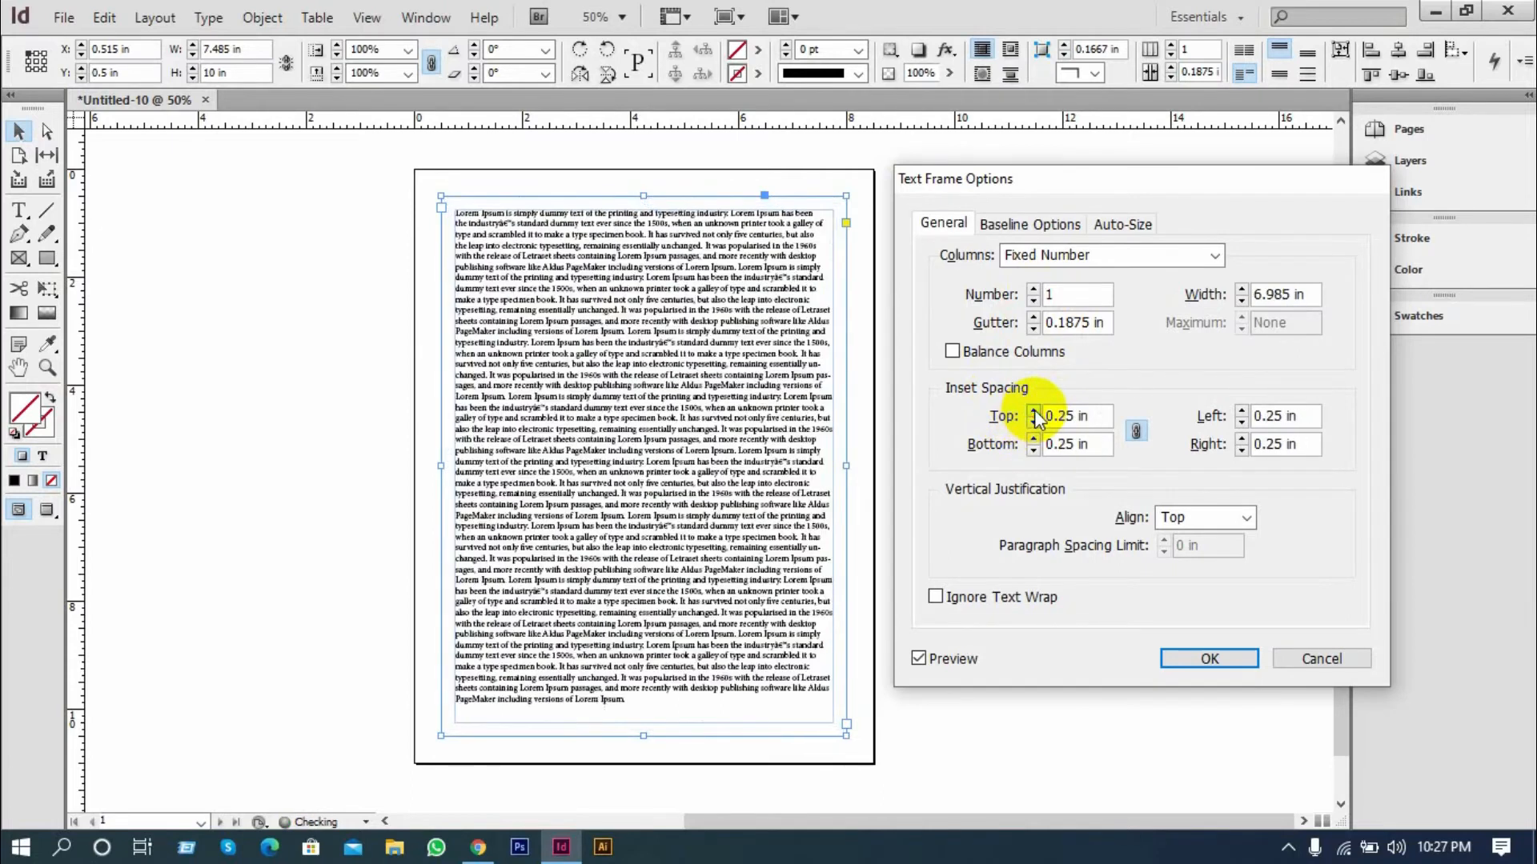
left_click(1033, 410)
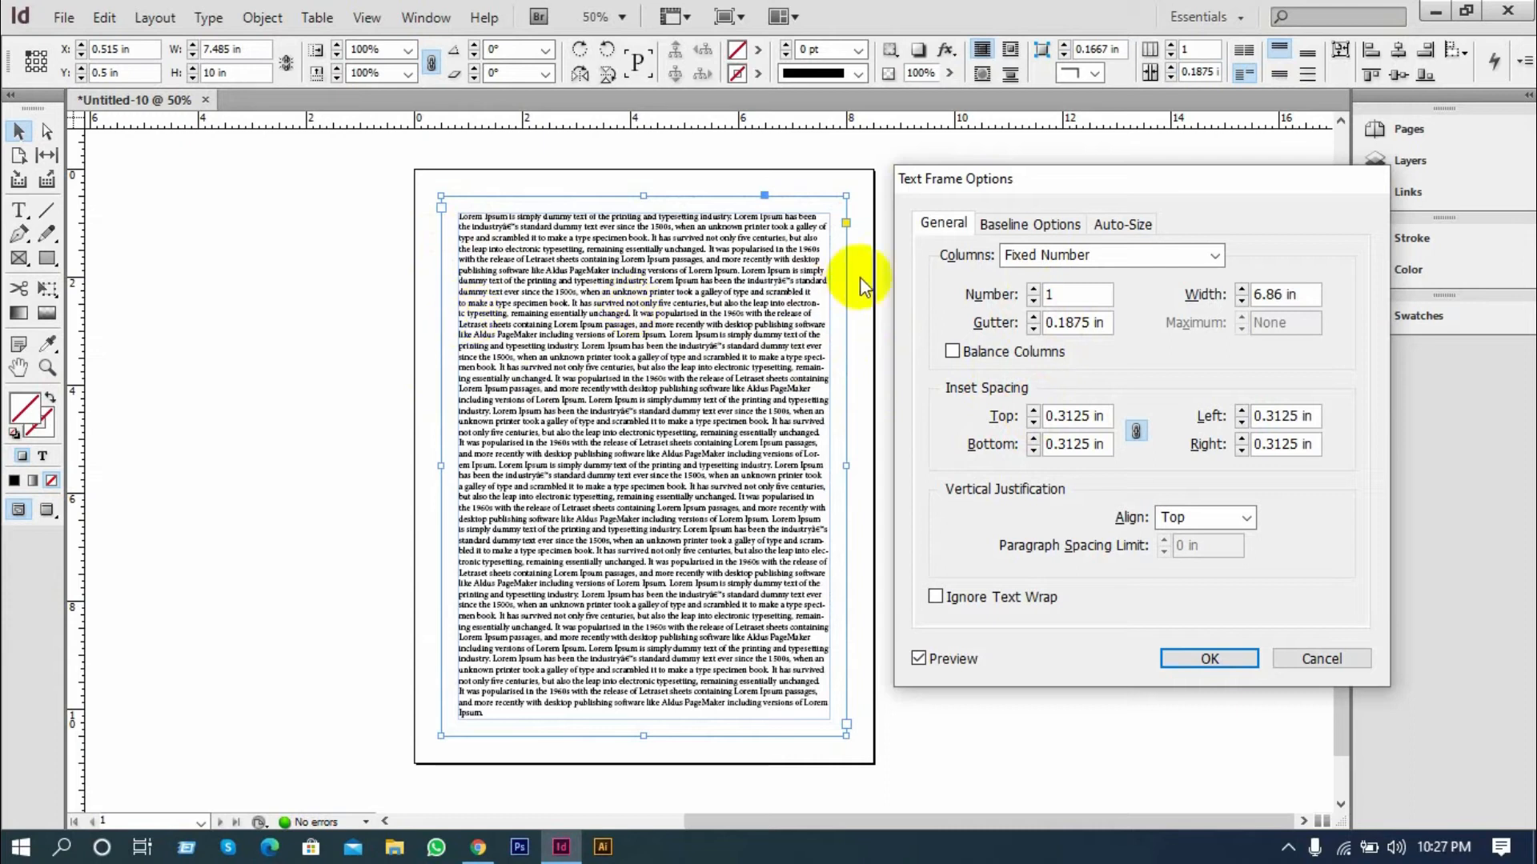
left_click(1033, 411)
left_click(1034, 410)
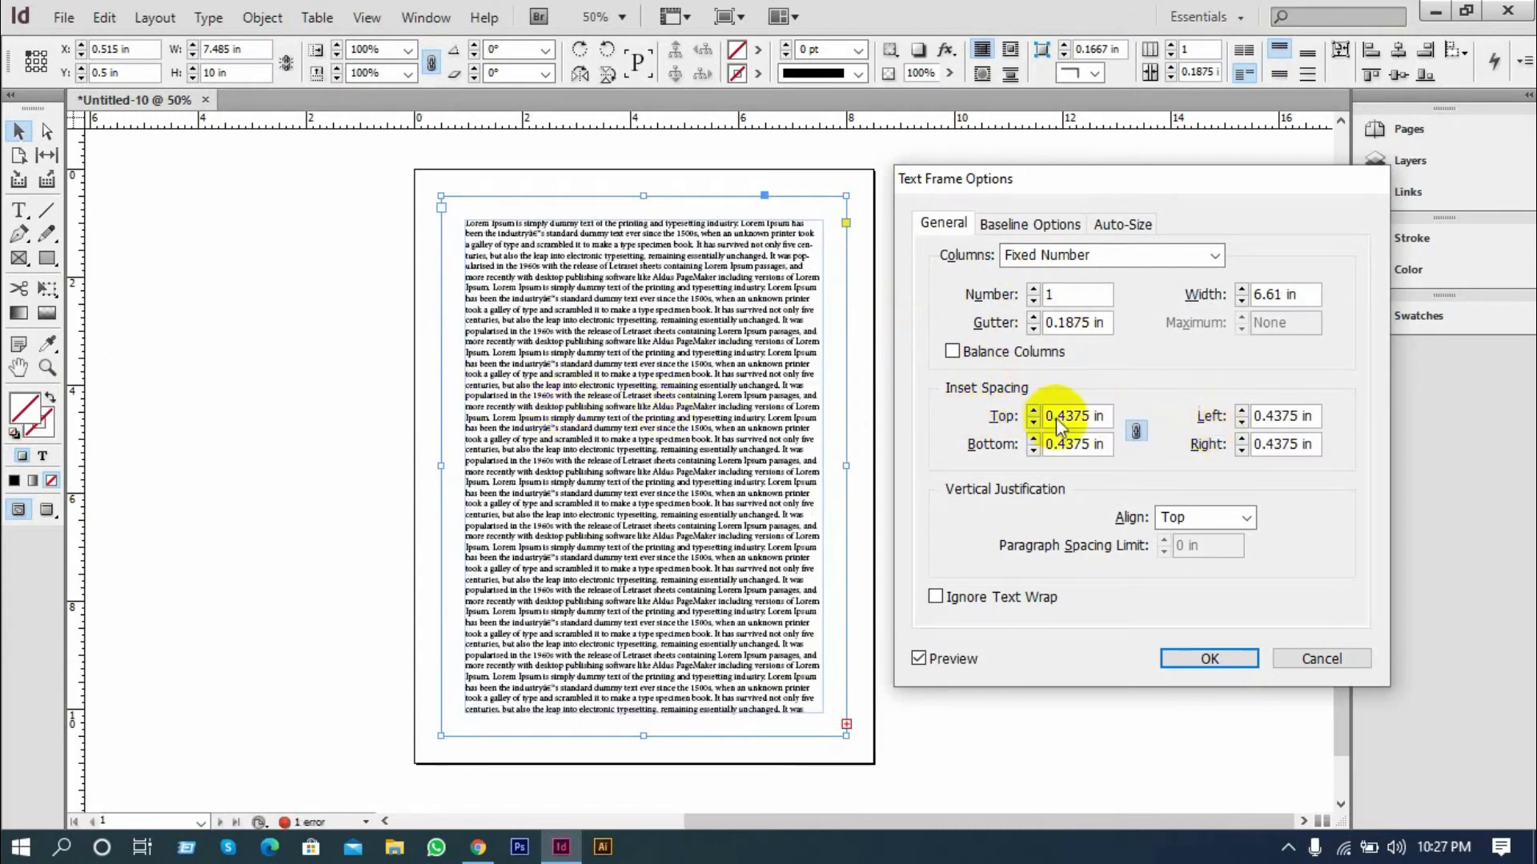
left_click(1033, 410)
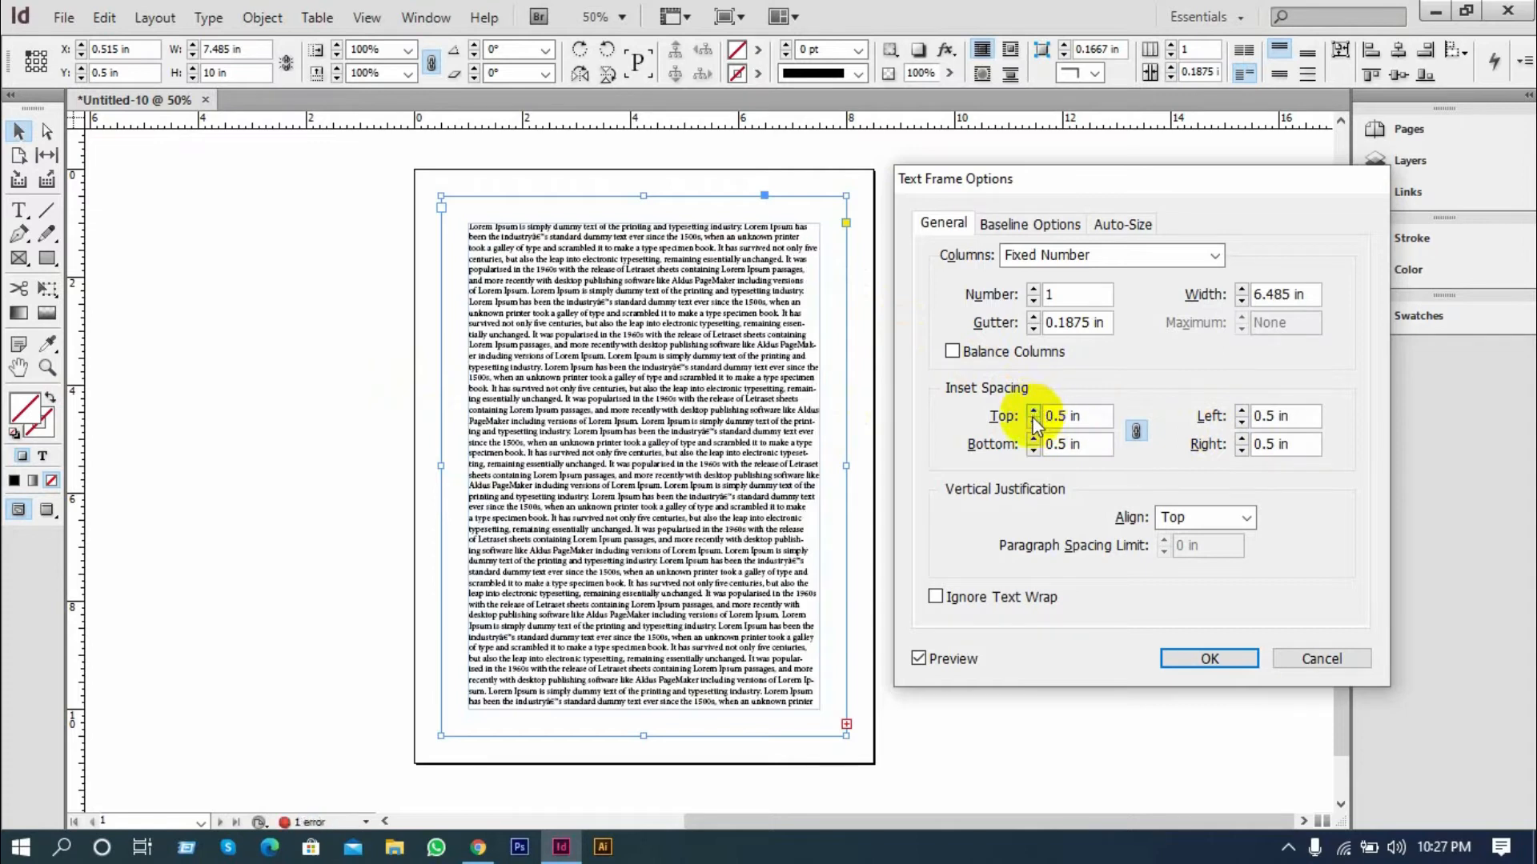
Bring the linked inset spacing back to 0 in on all four sides
left_click(1033, 422)
left_click(1033, 422)
left_click(1033, 422)
left_click(1033, 422)
left_click(1033, 421)
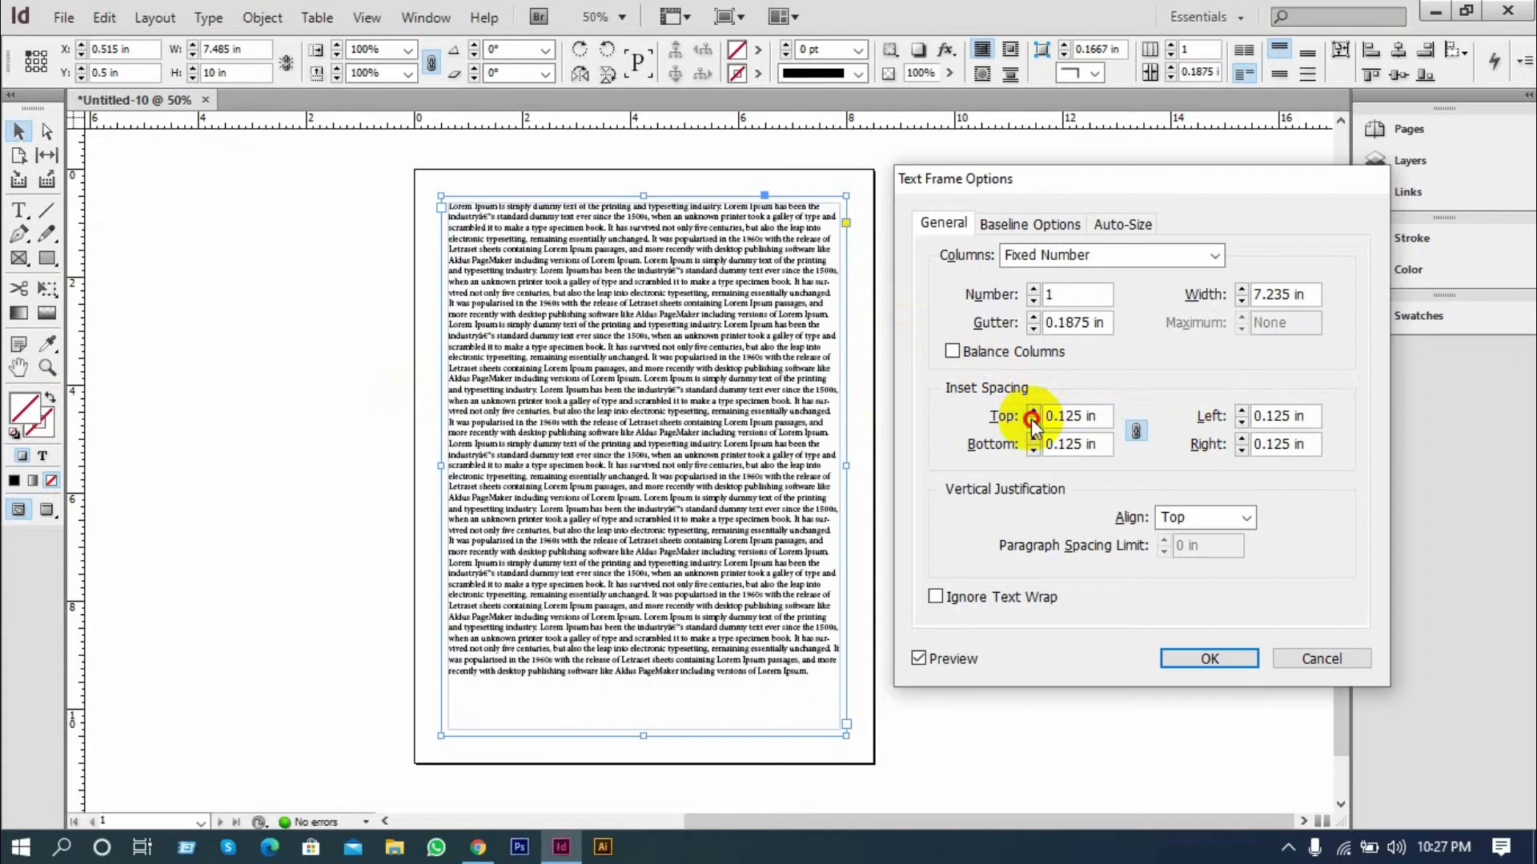
left_click(1033, 424)
left_click(1033, 424)
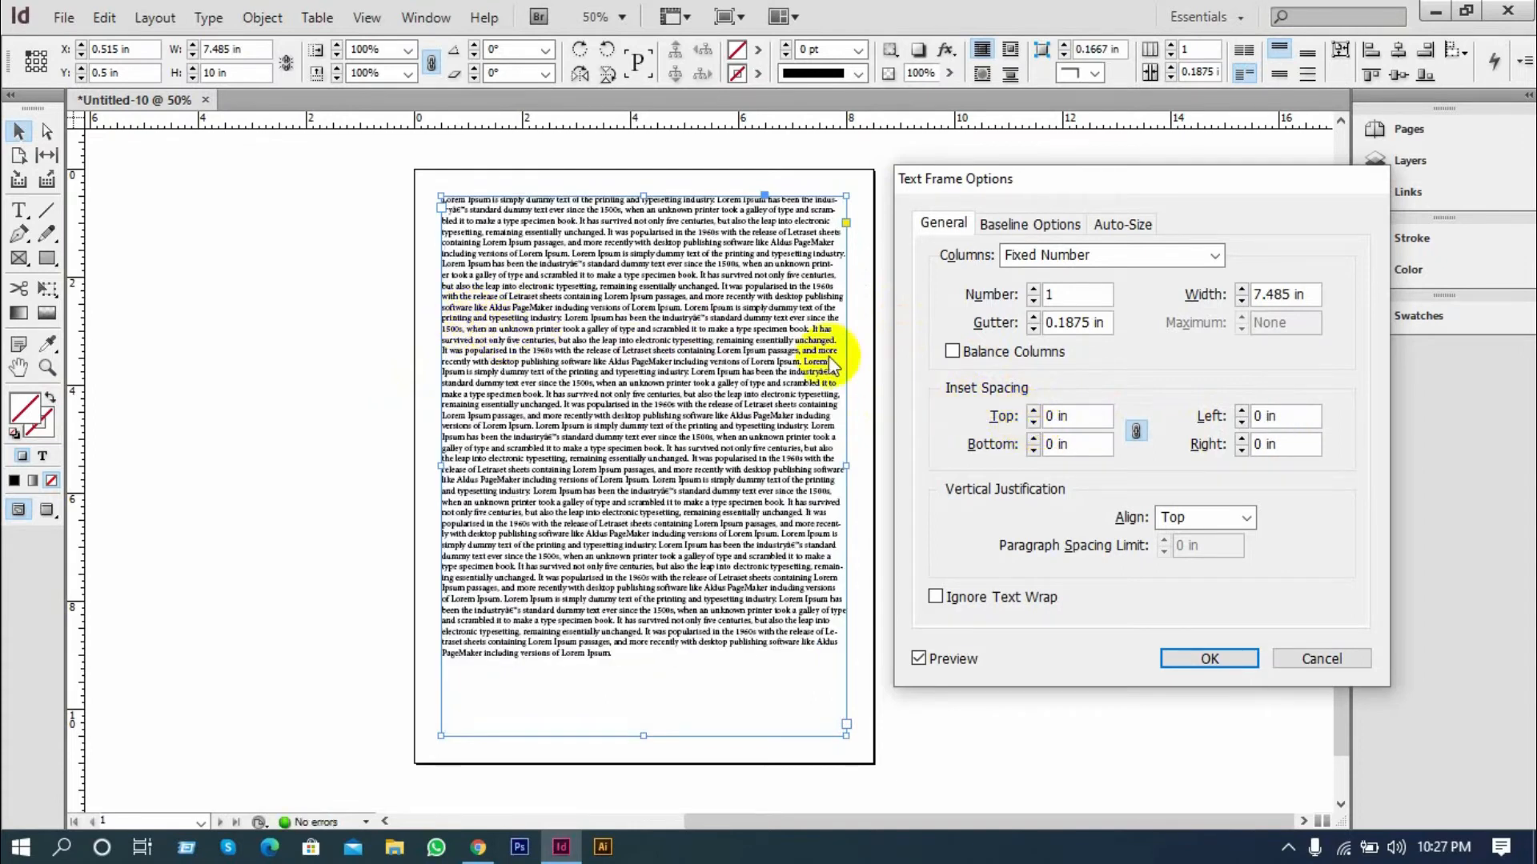
Unlink the inset spacing values, try a 0.375 in top inset and return it to 0 in
left_click(1134, 432)
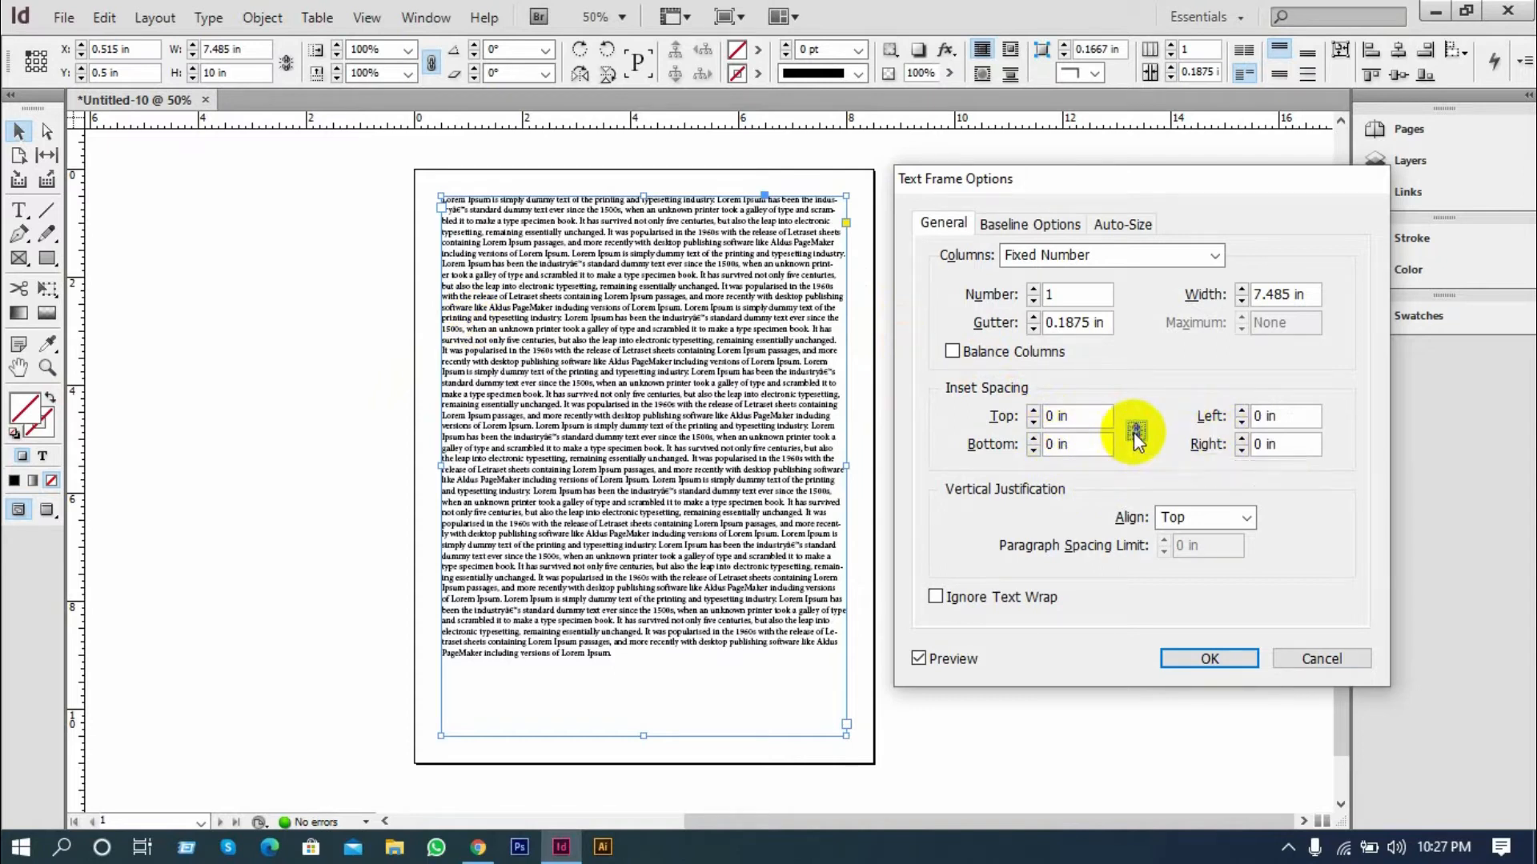
left_click(1033, 410)
left_click(1037, 410)
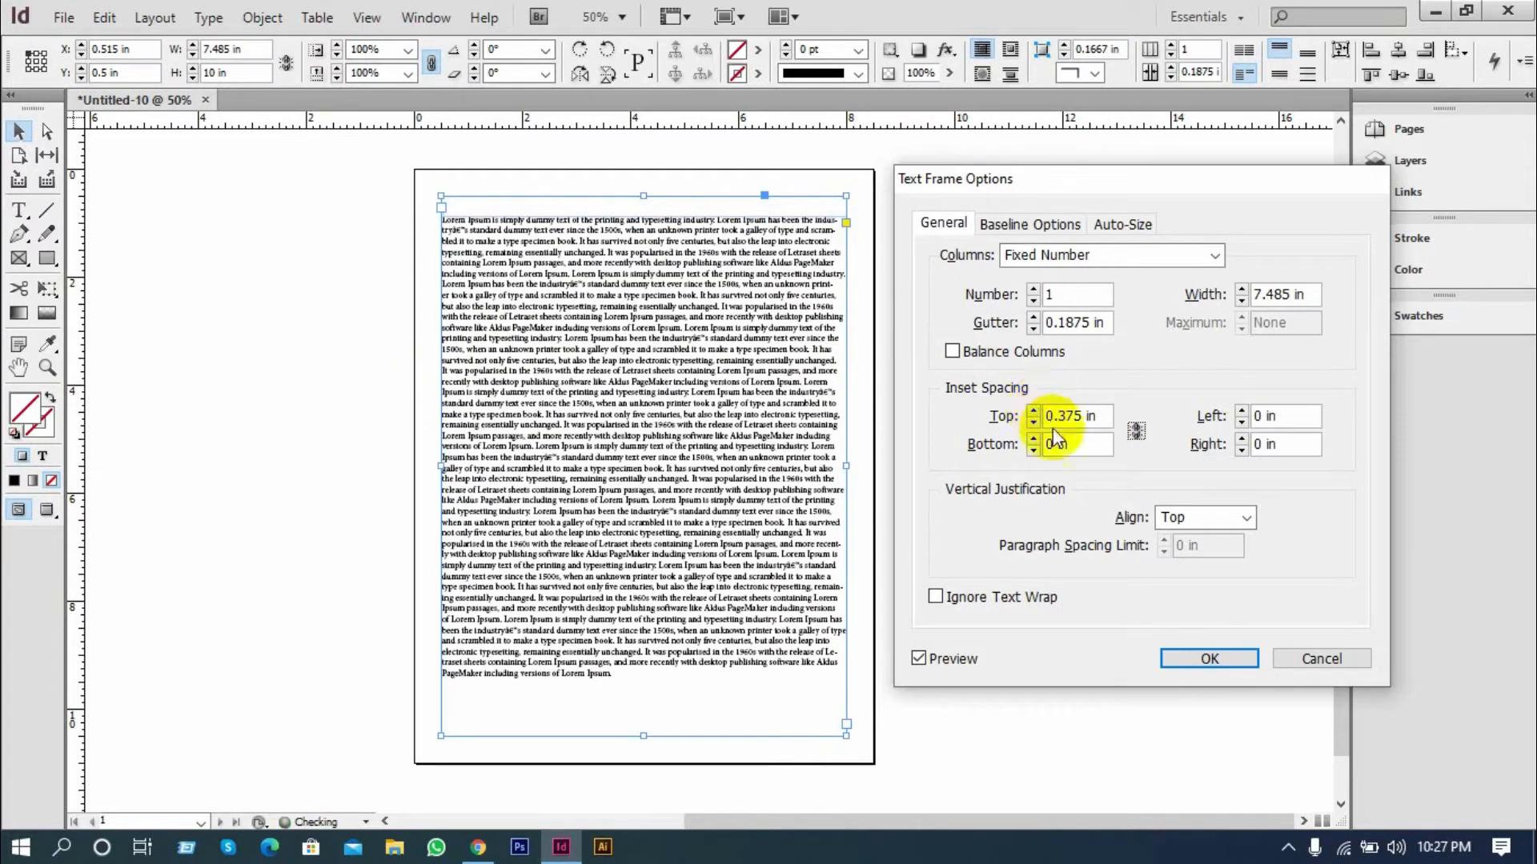
left_click(1038, 424)
left_click(1038, 425)
left_click(1037, 425)
left_click(1037, 425)
left_click(1037, 425)
left_click(1037, 425)
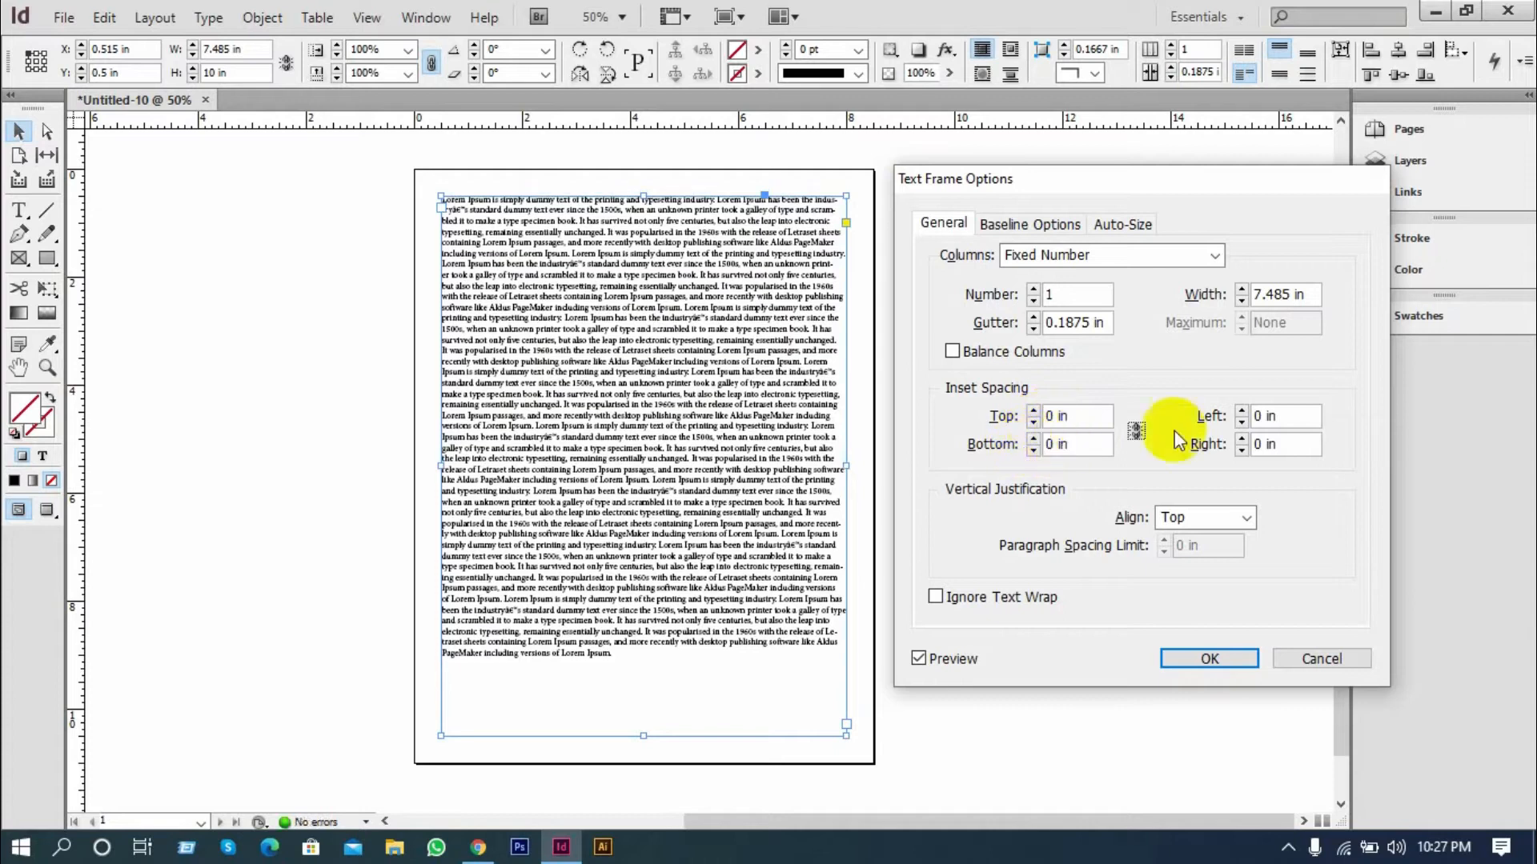
Try a larger left inset on its own and return it to 0 in
left_click(1241, 410)
left_click(1241, 410)
left_click(1241, 411)
left_click(1241, 411)
left_click(1241, 422)
left_click(1240, 422)
left_click(1241, 421)
left_click(1240, 422)
Try a 0.125 in bottom inset on its own and return it to 0 in
left_click(1033, 439)
left_click(1033, 439)
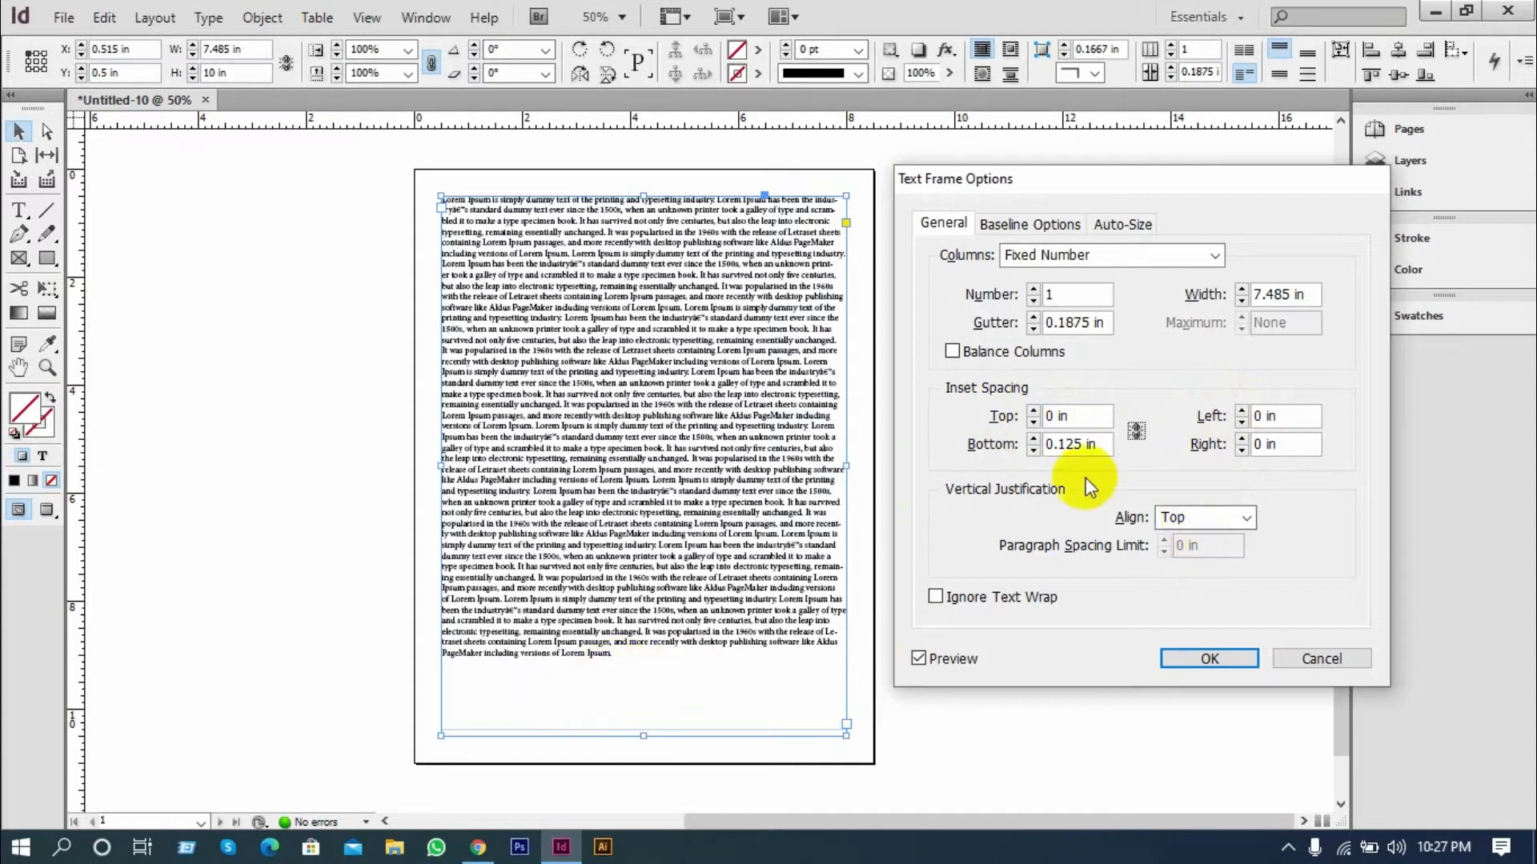
left_click(1034, 451)
left_click(1034, 451)
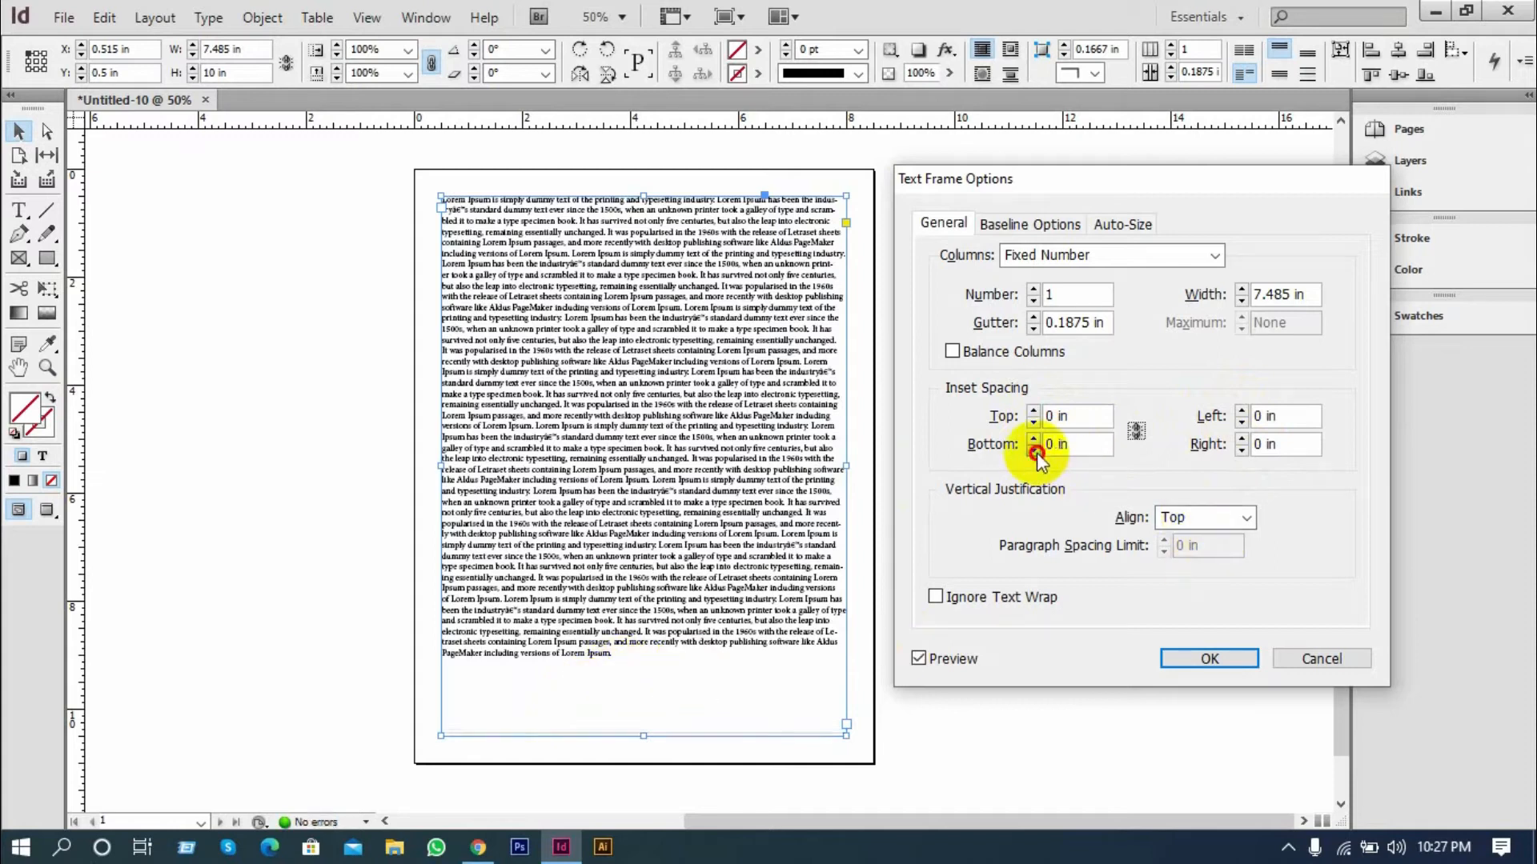
Try a larger right inset on its own, then relink all inset spacing values at 0 in
left_click(1242, 441)
left_click(1241, 441)
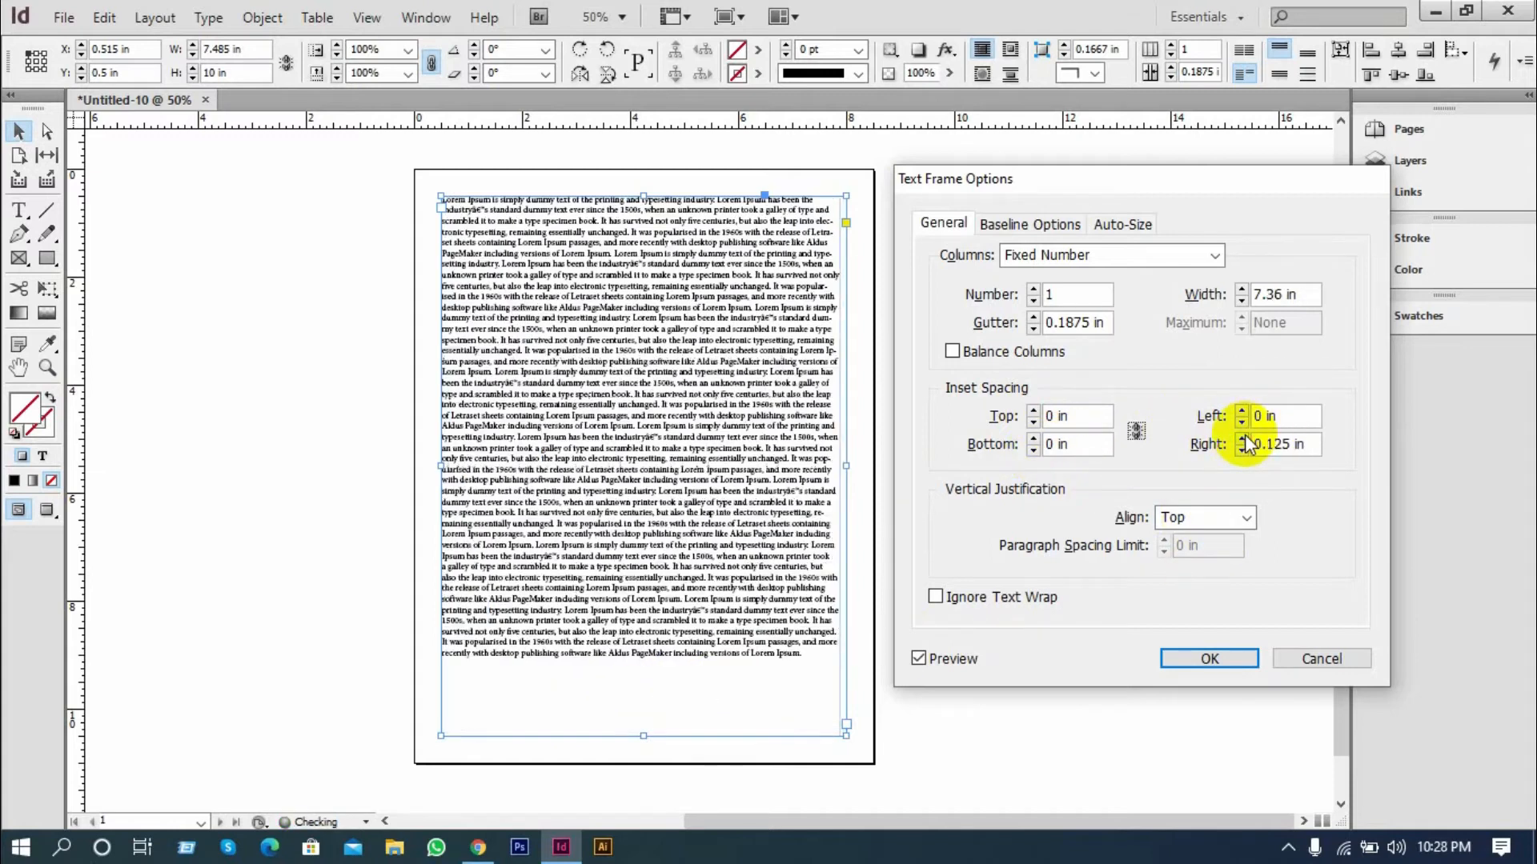
left_click(1241, 441)
left_click(1242, 451)
left_click(1241, 450)
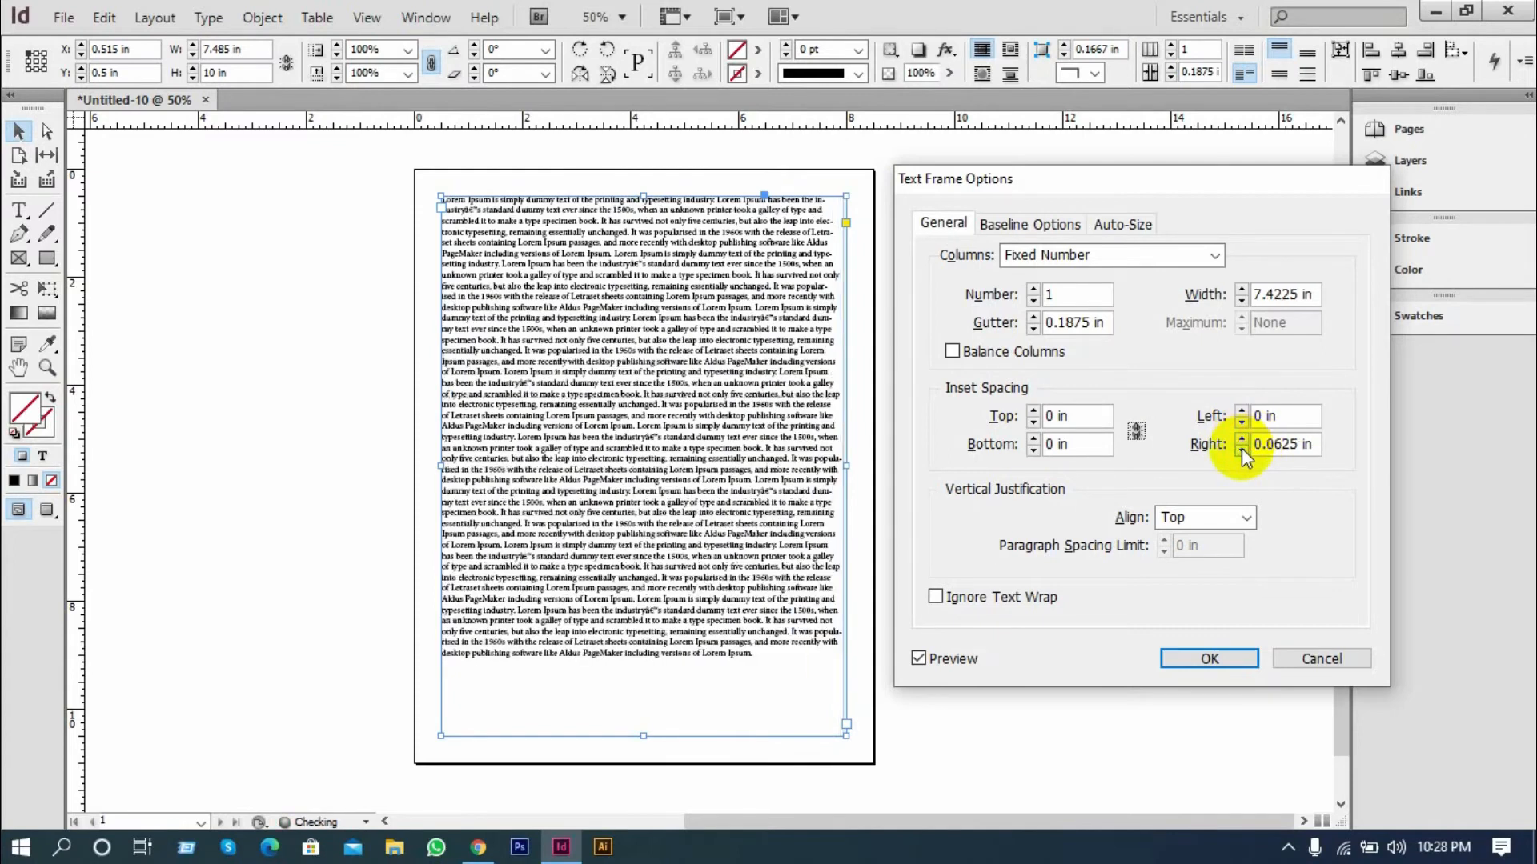
left_click(1138, 436)
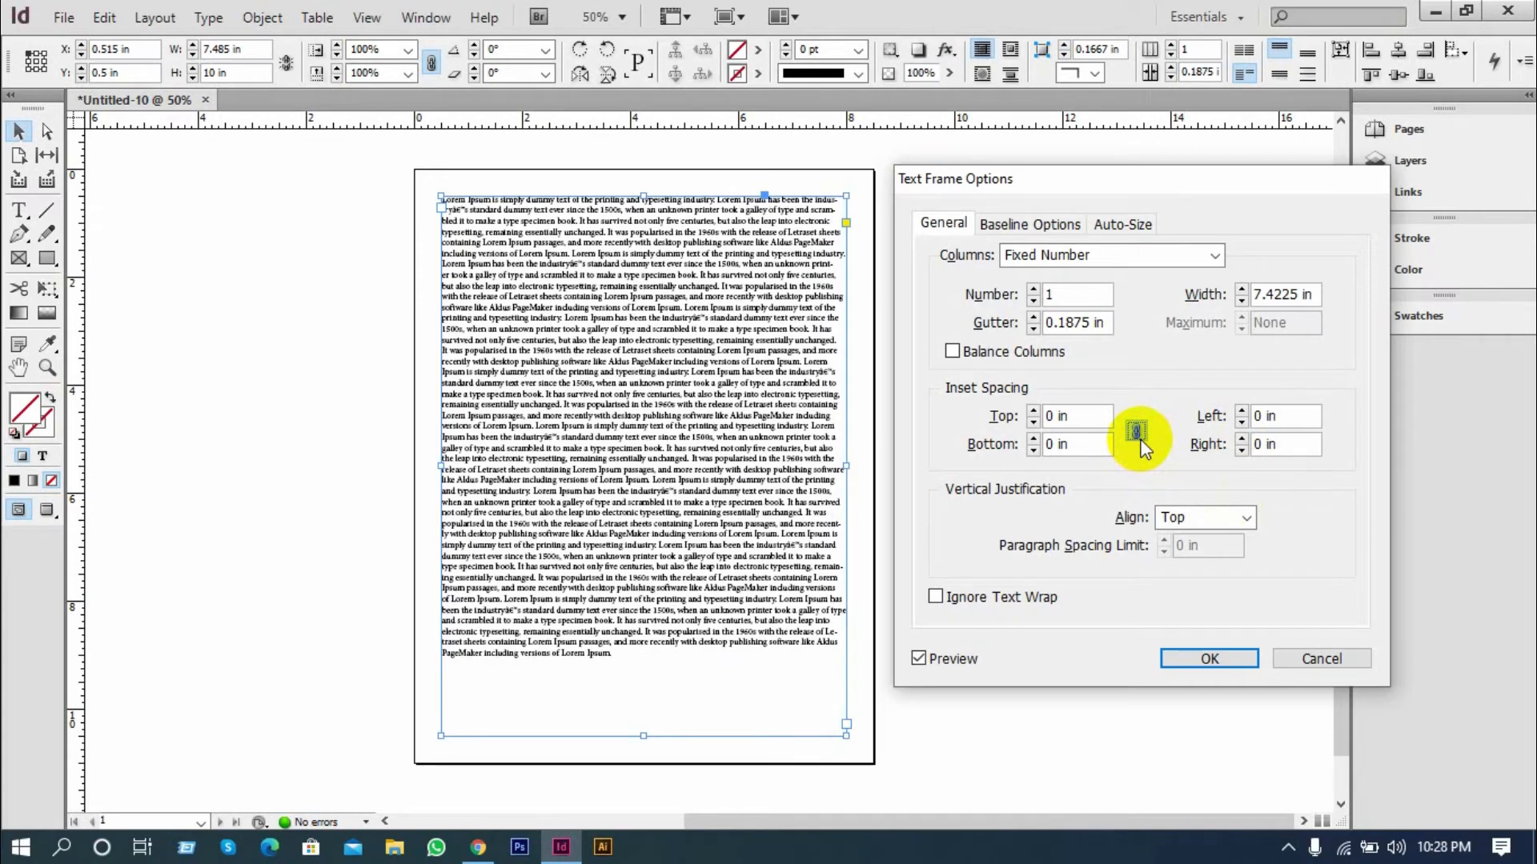
Try the Center, Bottom and Justify vertical alignments on the full-page text frame
left_click(1245, 521)
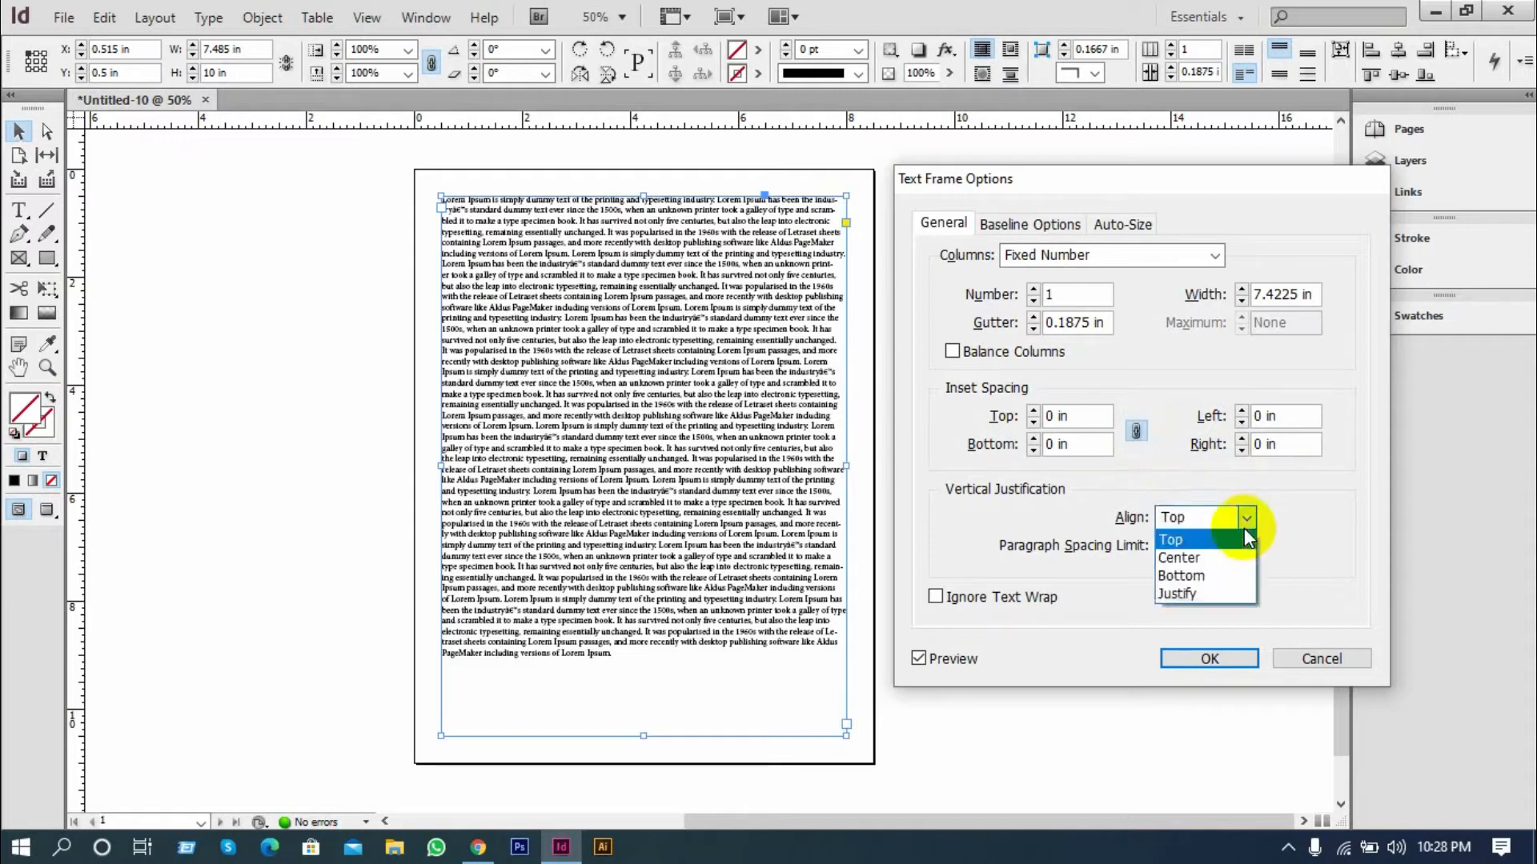
left_click(1208, 557)
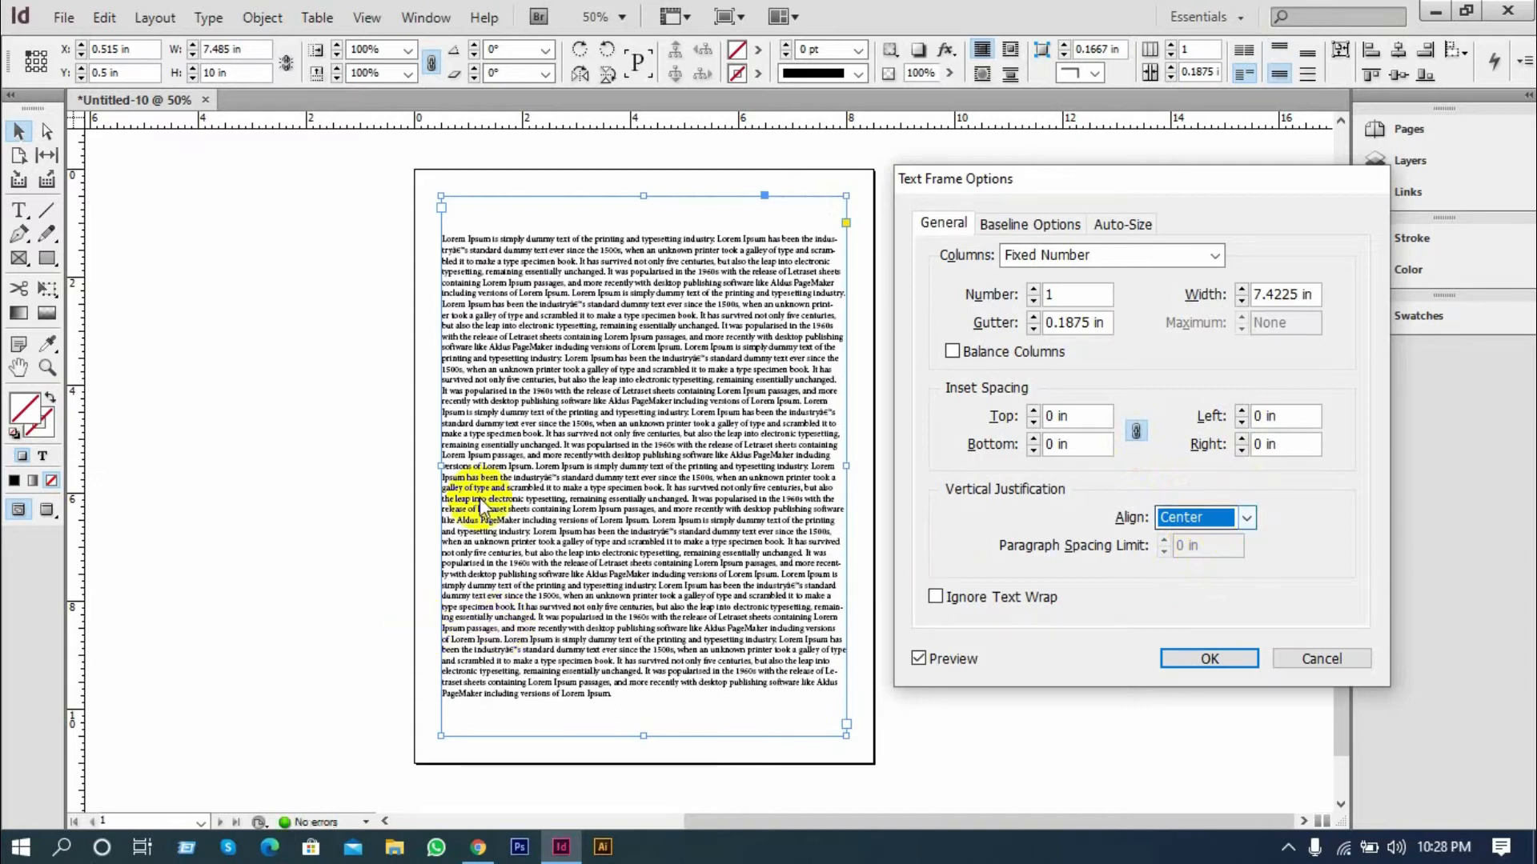
left_click(1245, 520)
left_click(1207, 577)
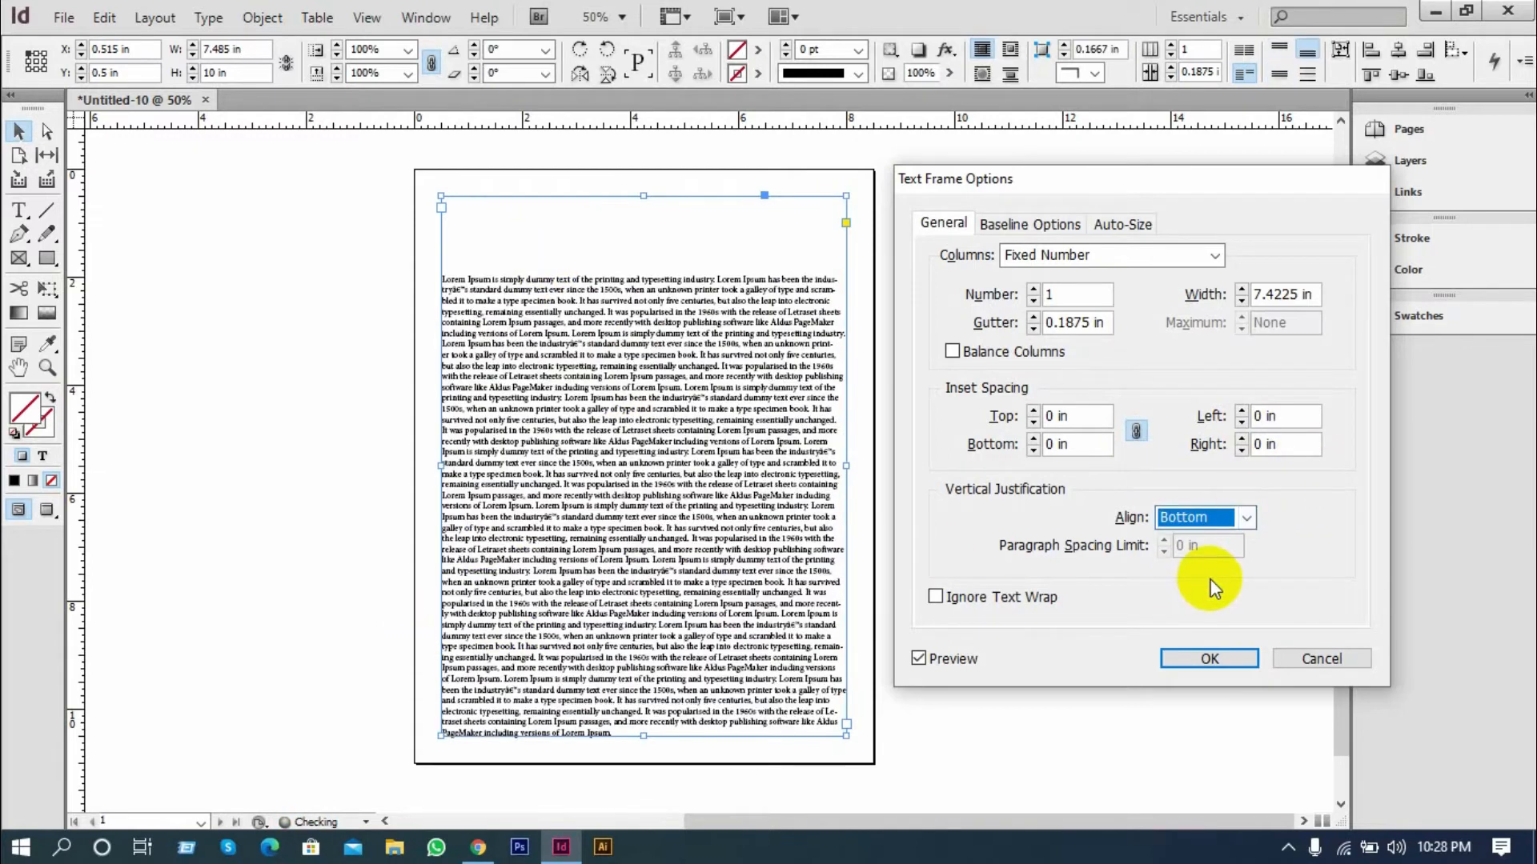
left_click(1250, 516)
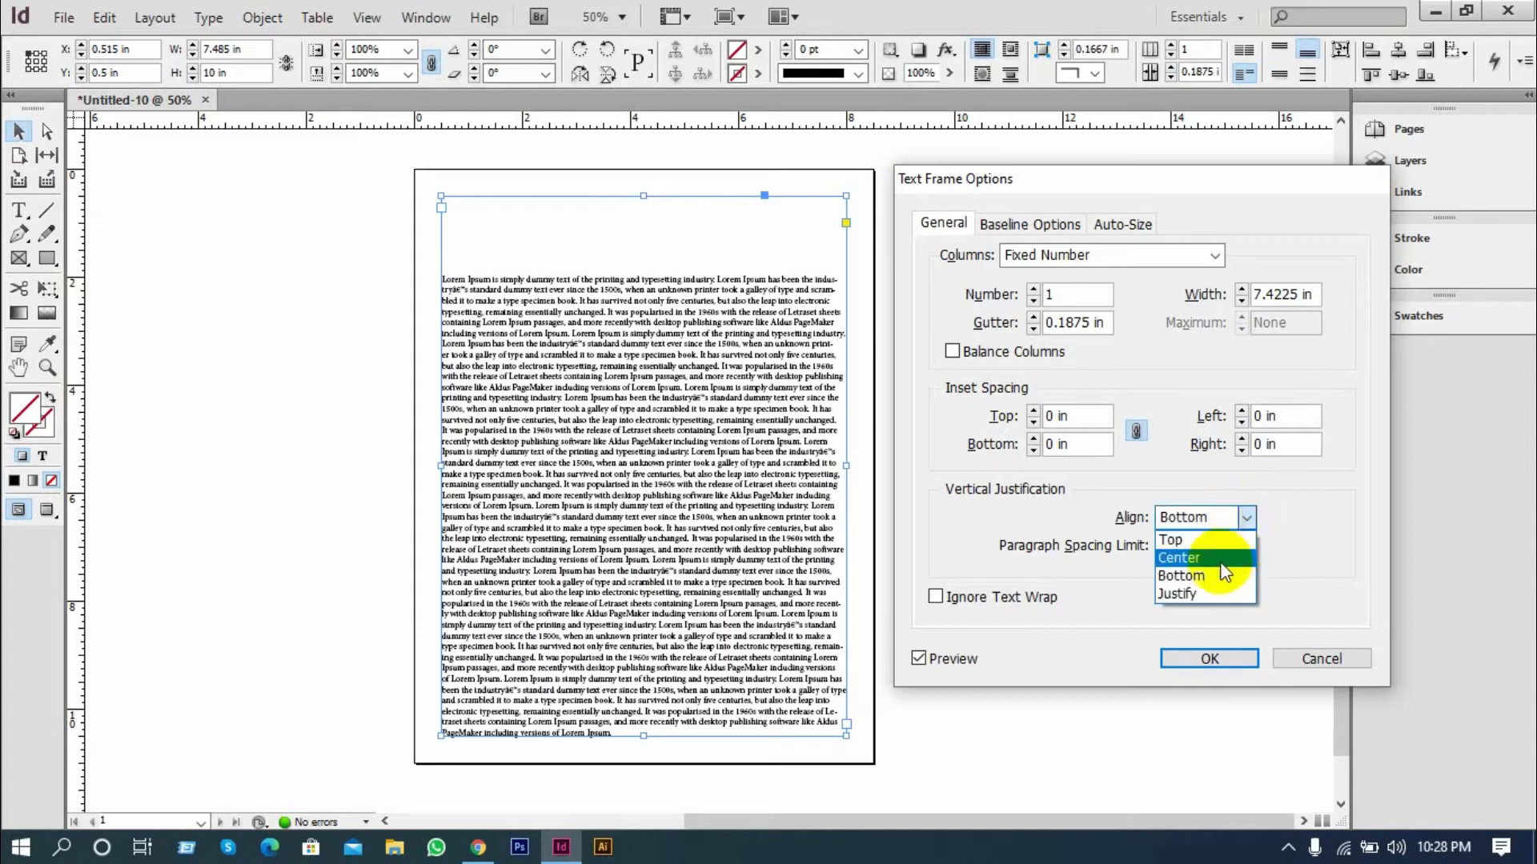
left_click(1195, 596)
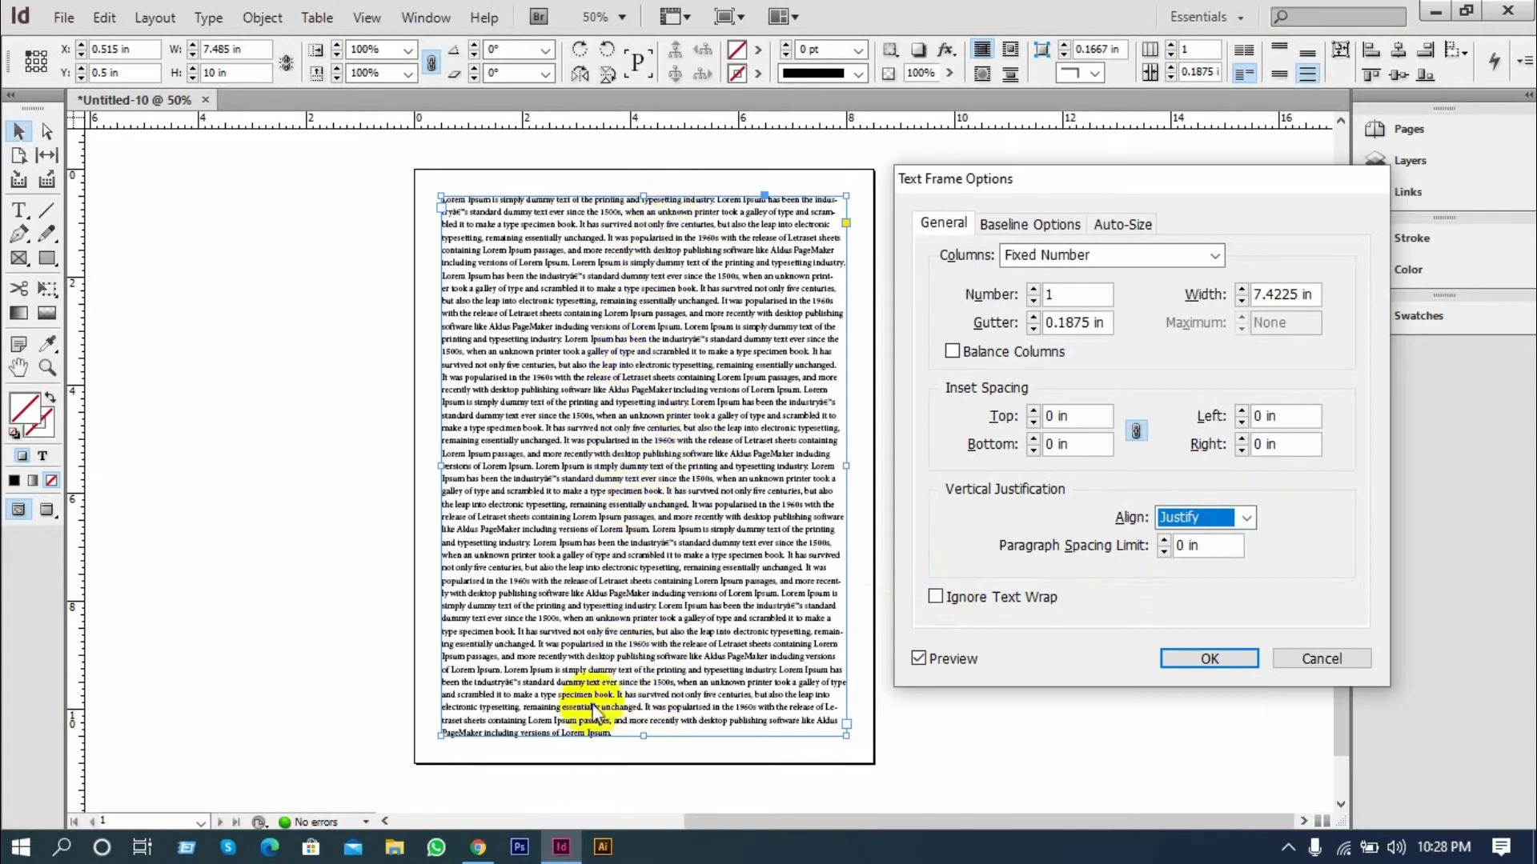
Return the text frame's vertical alignment to Top and accept the text frame options
left_click(1243, 519)
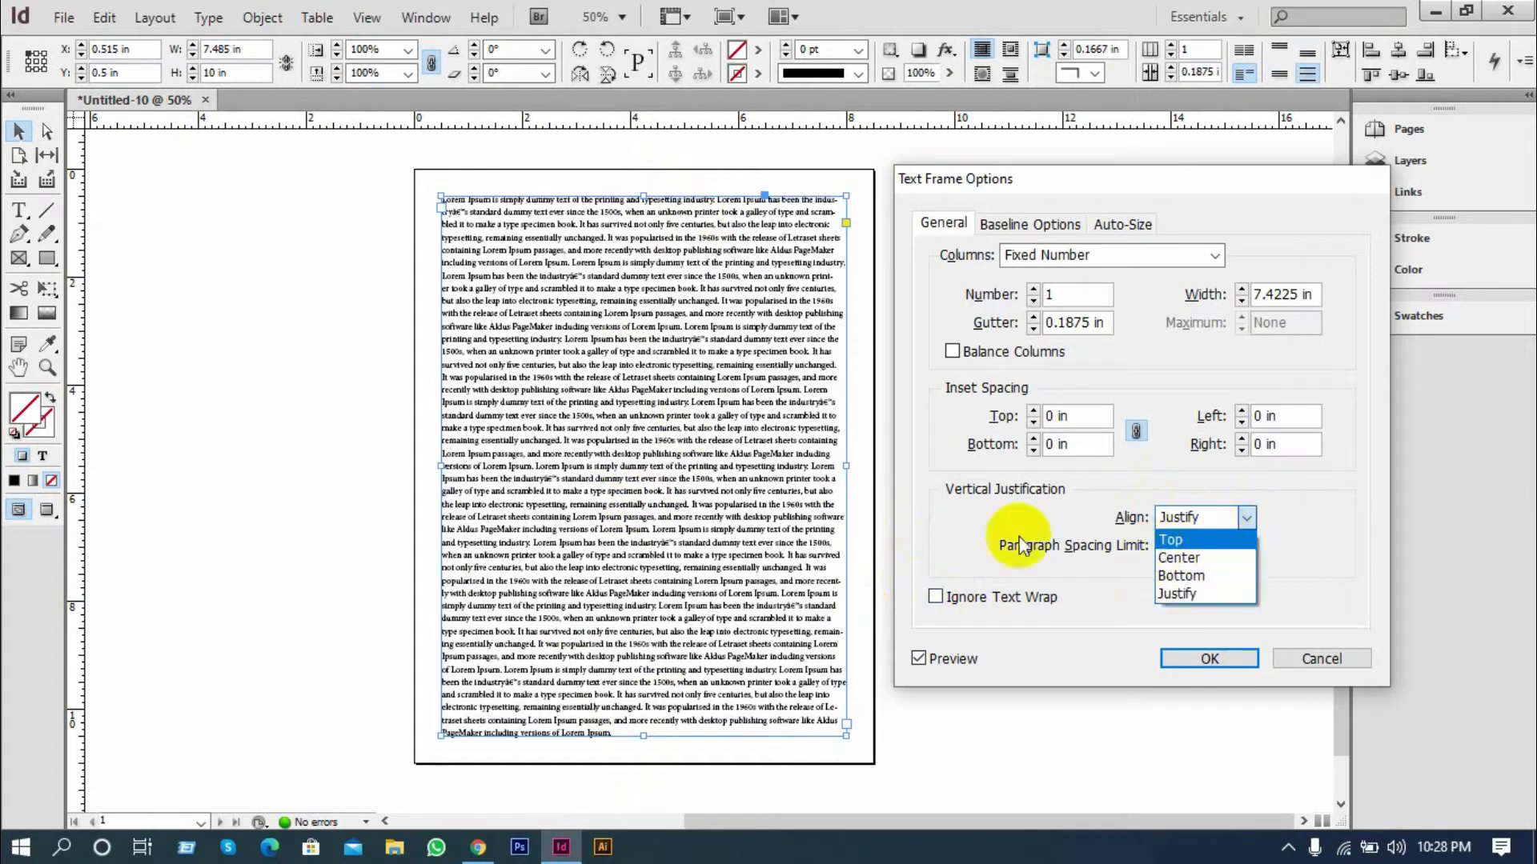
left_click(1182, 541)
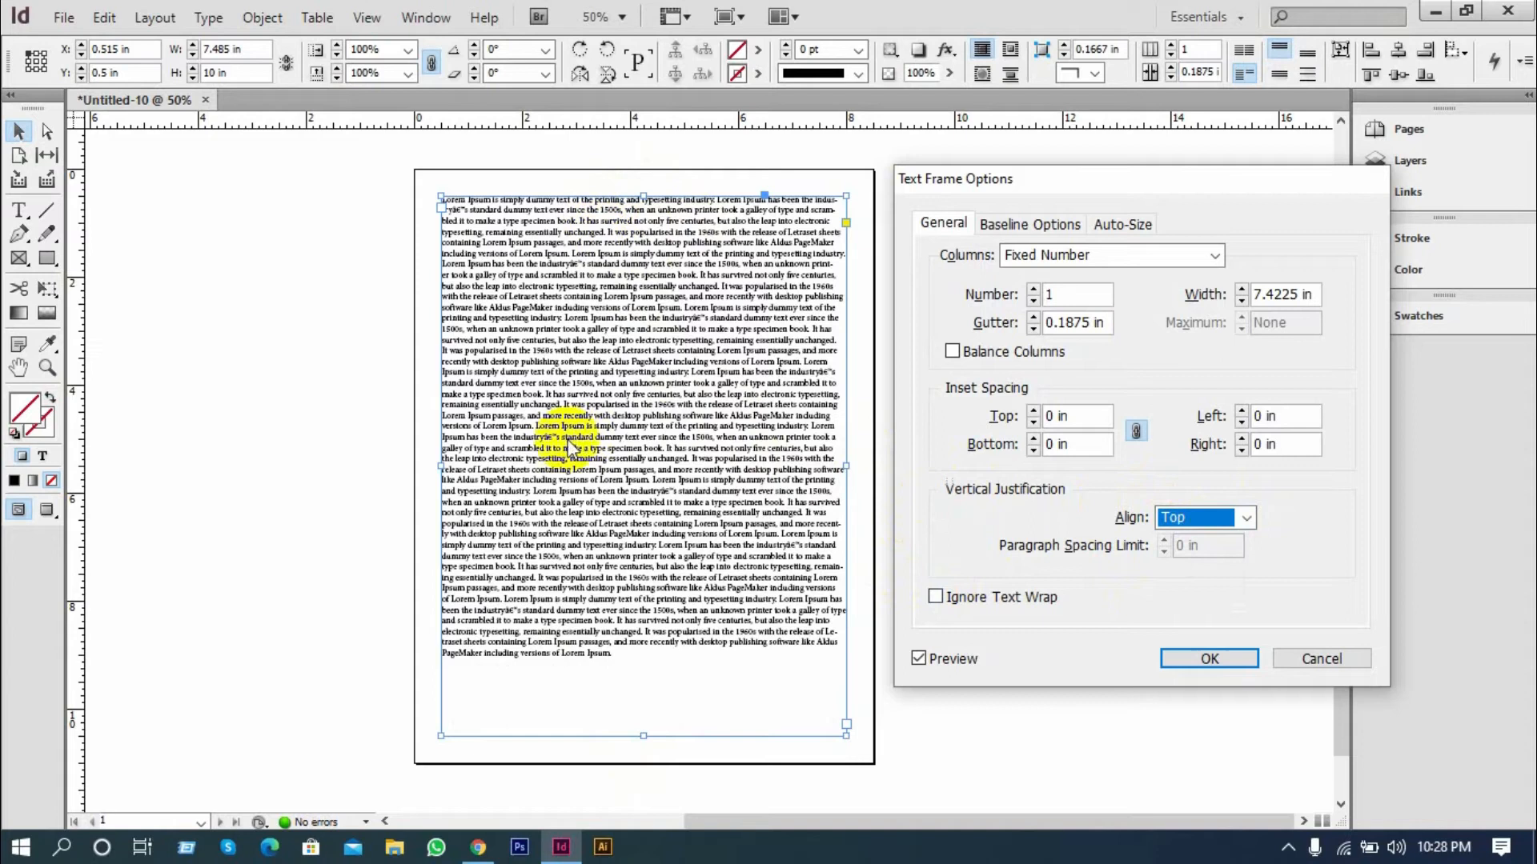
left_click(1193, 662)
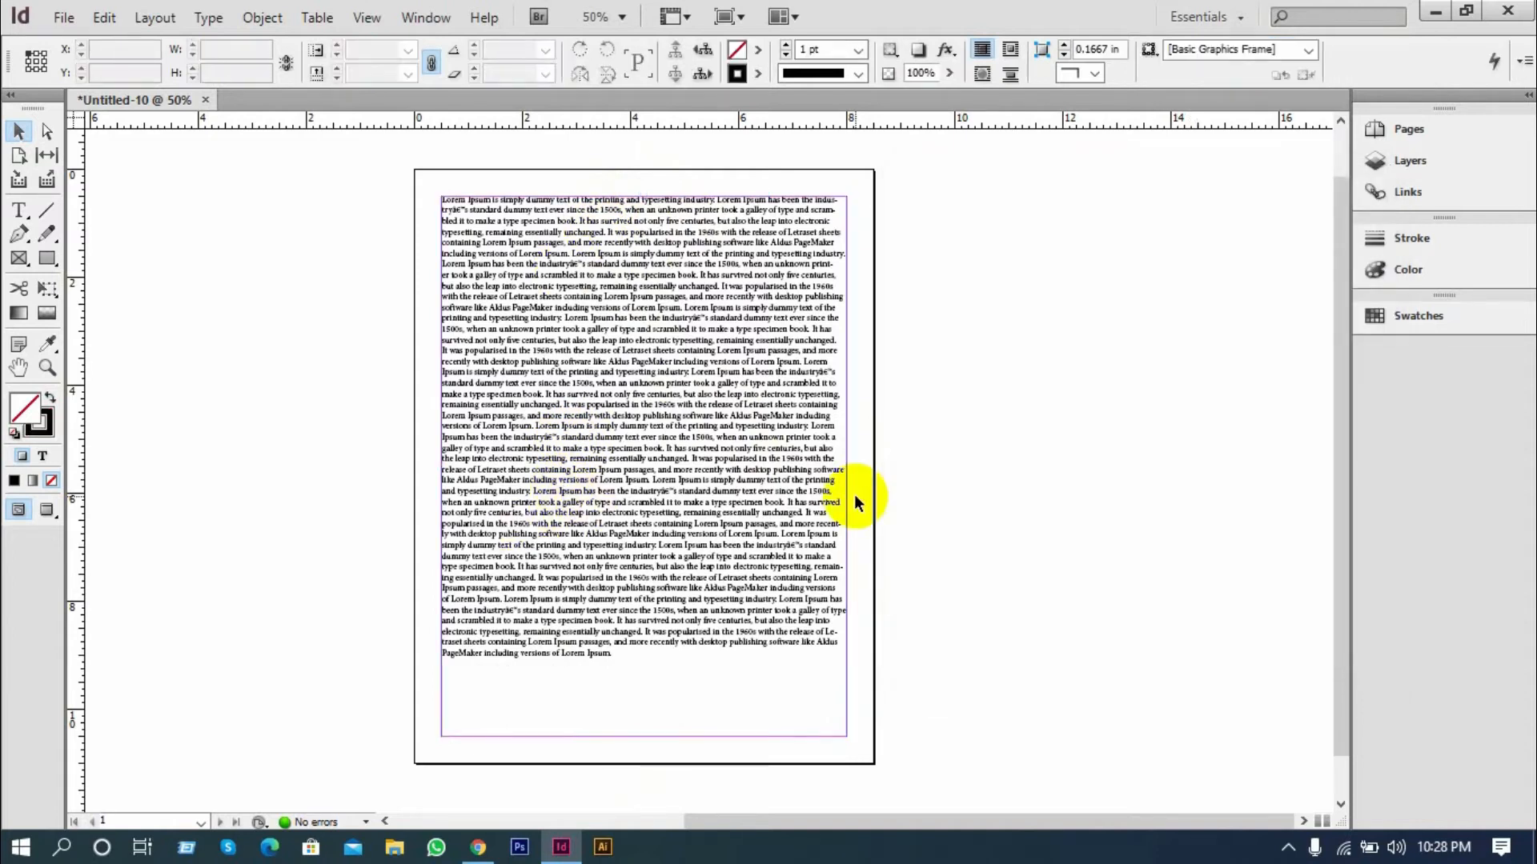
Examine the text on the page and compare the options offered for the Type tool and the Selection tool
scroll(686, 515, "up", 3)
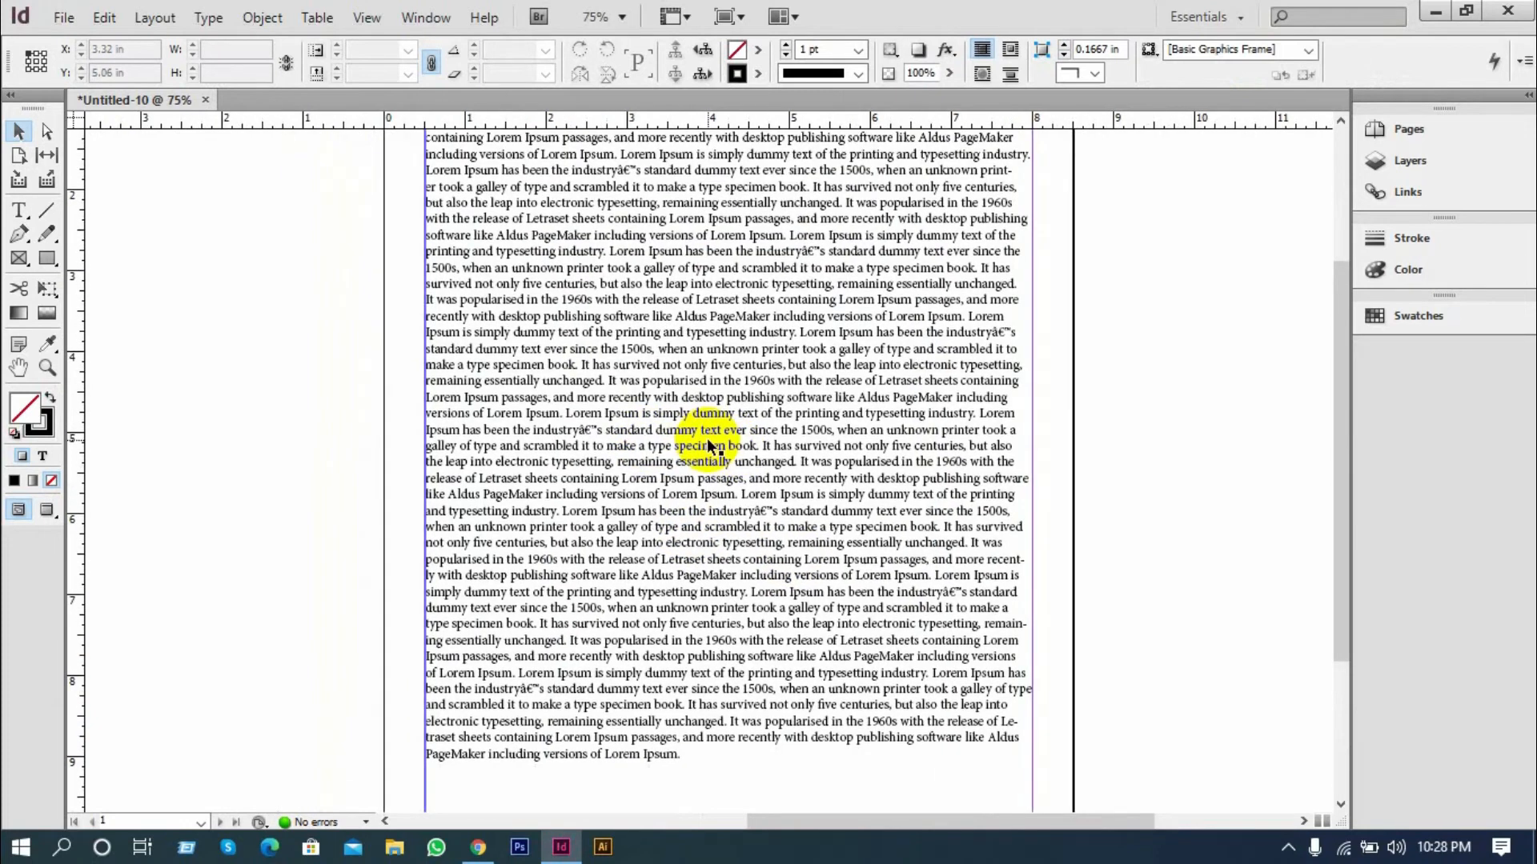
scroll(775, 459, "up", 1)
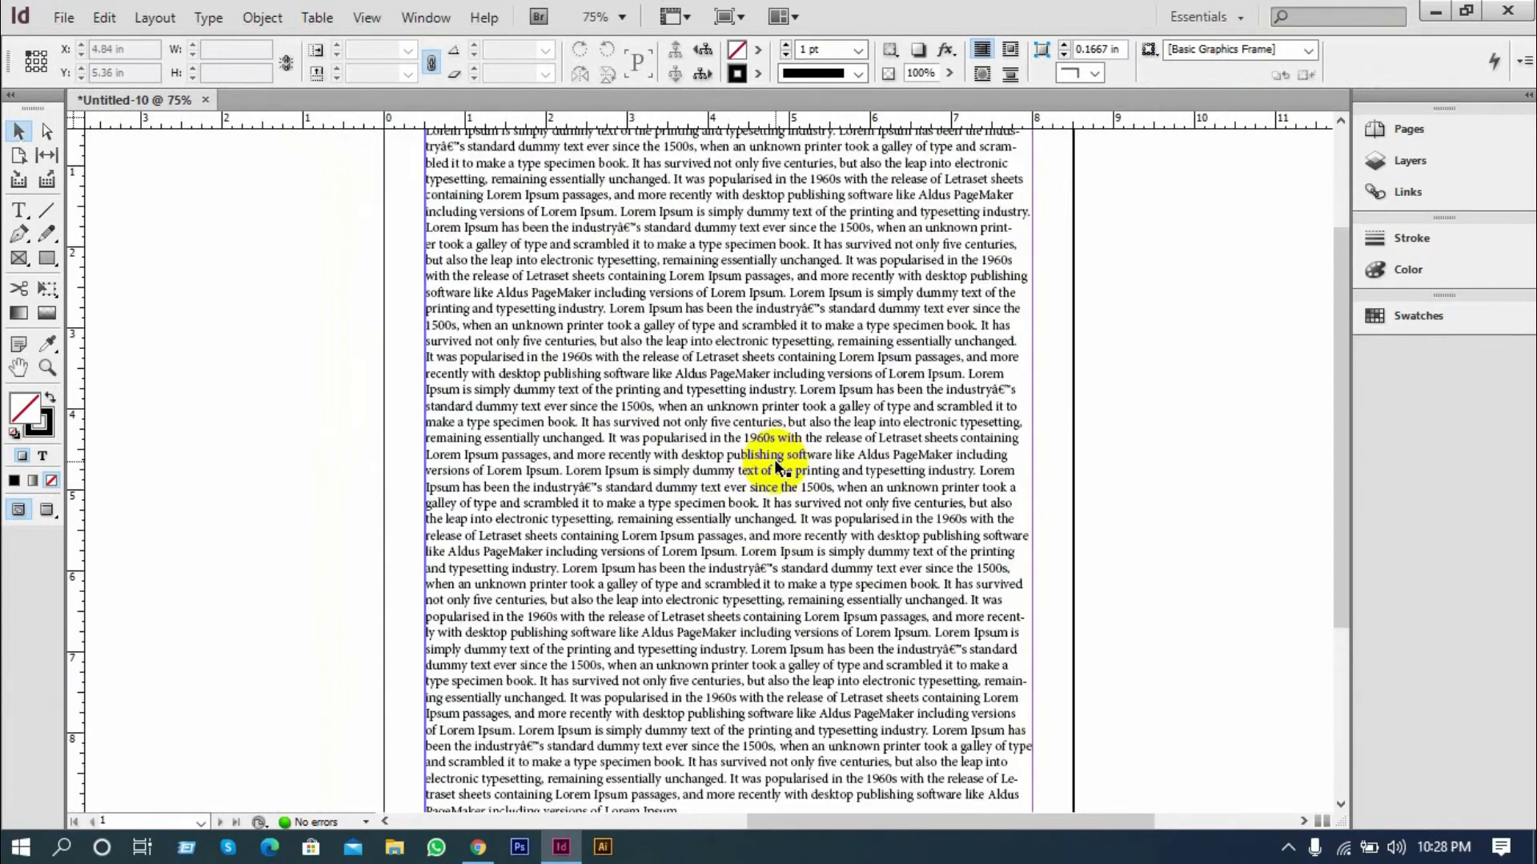
scroll(779, 462, "up", 2)
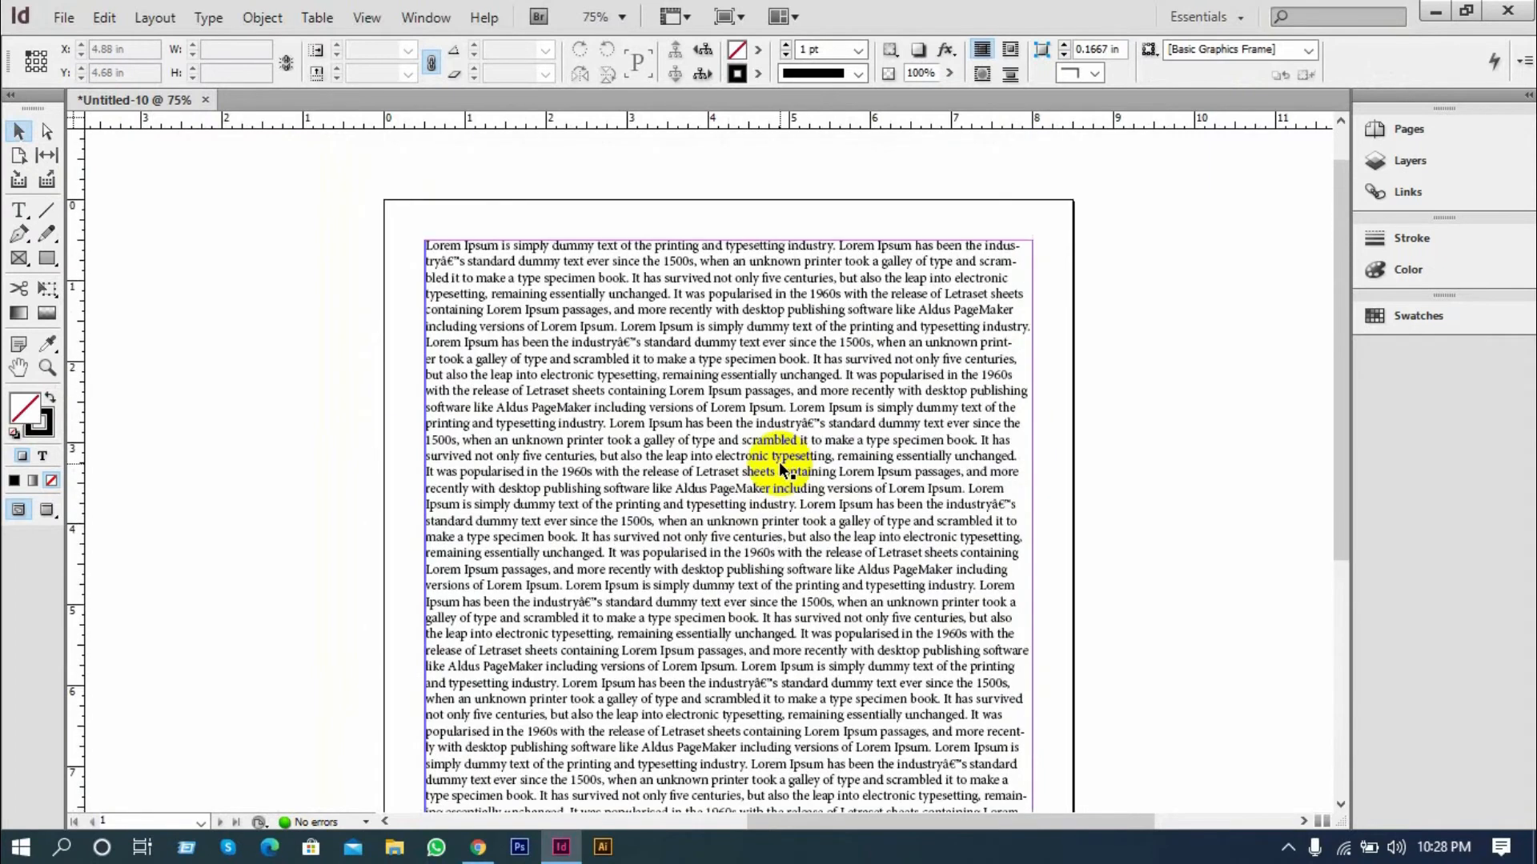
scroll(780, 463, "down", 1)
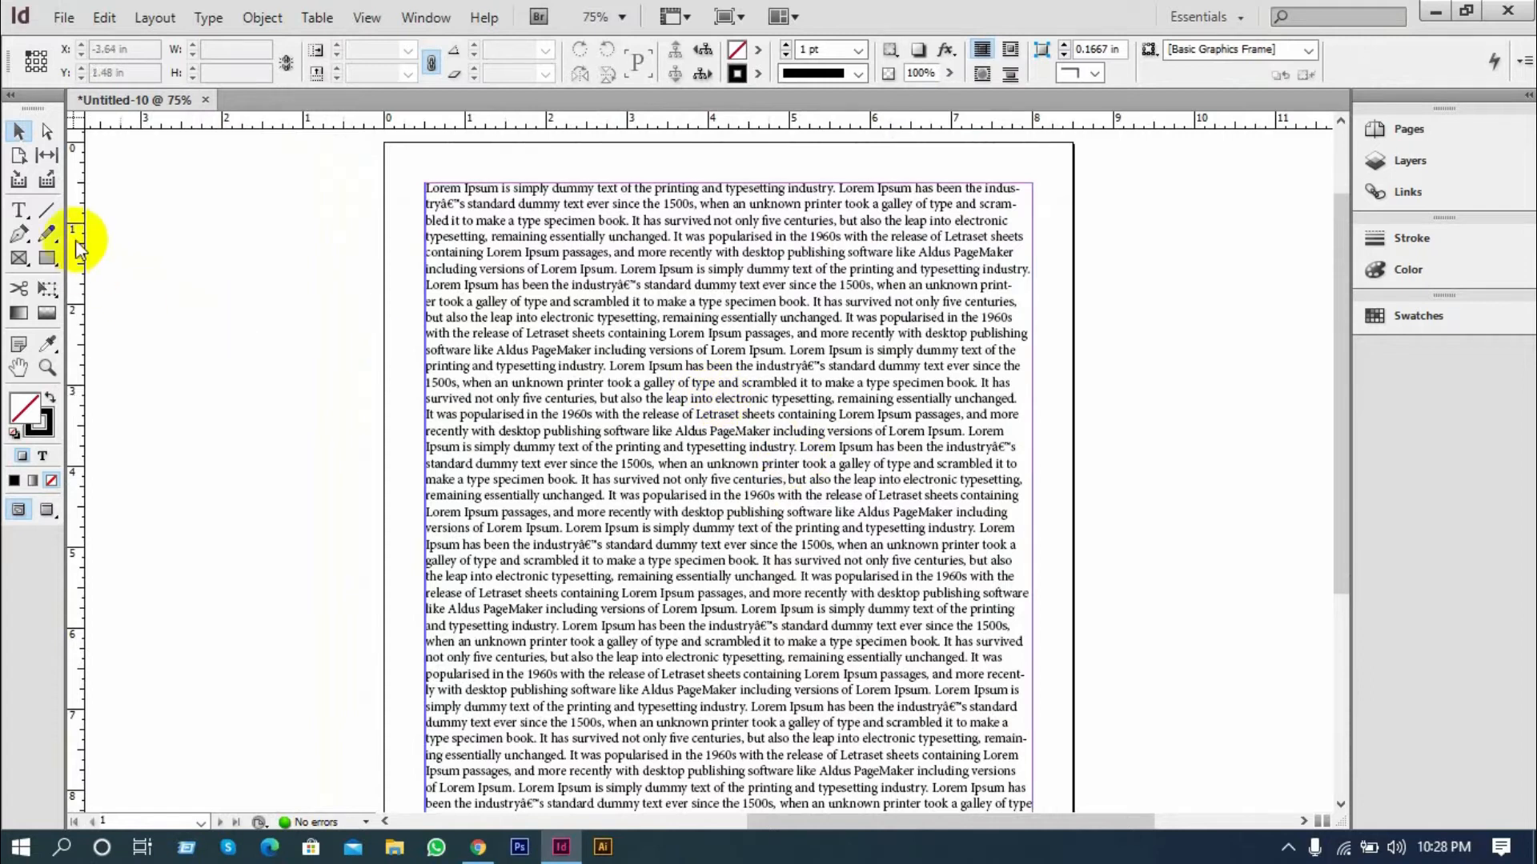
left_click(18, 213)
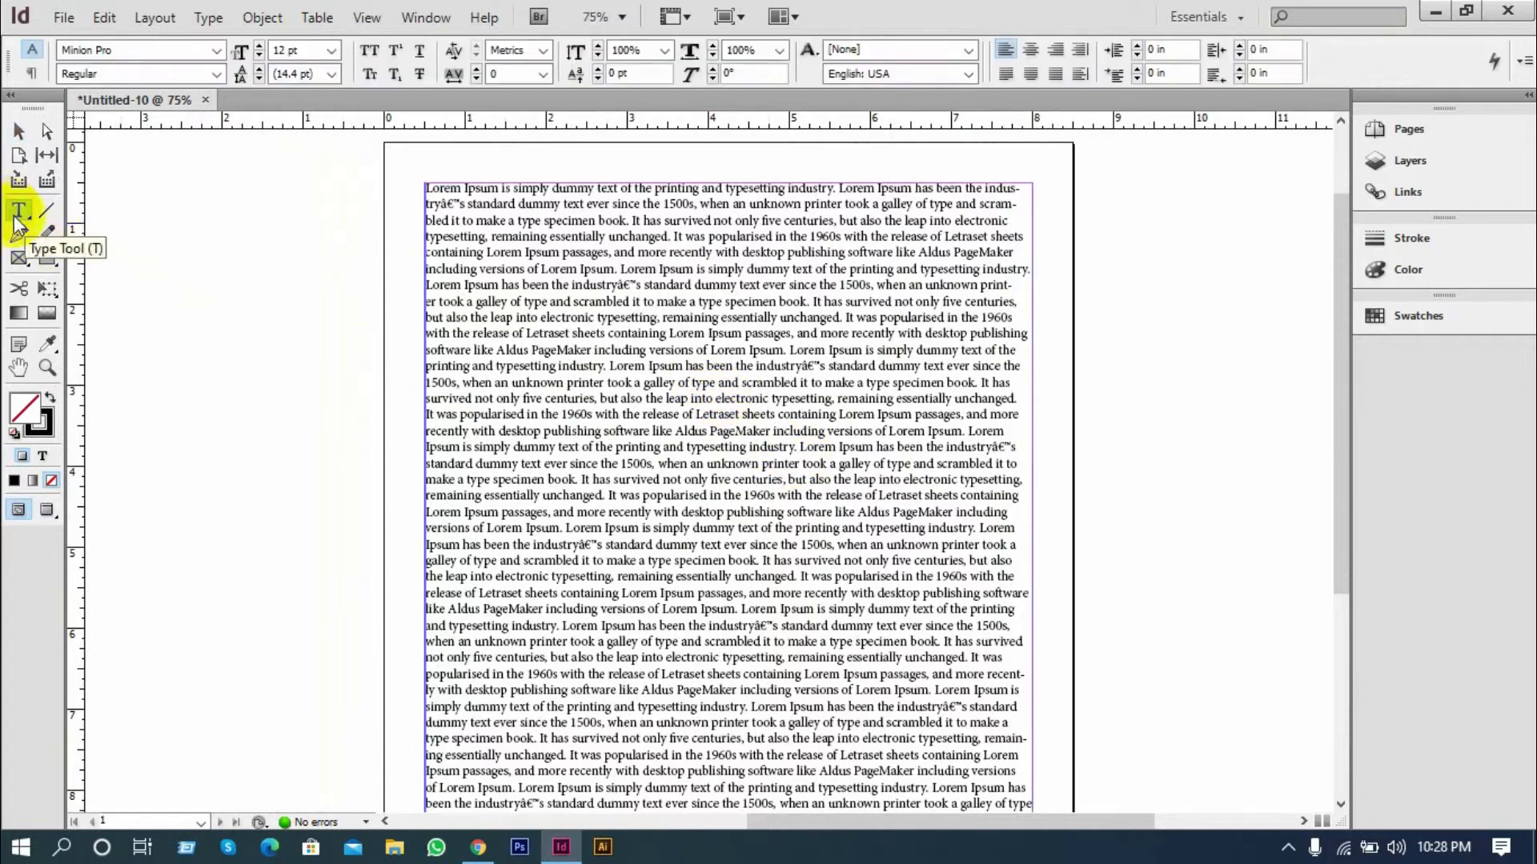
left_click(19, 131)
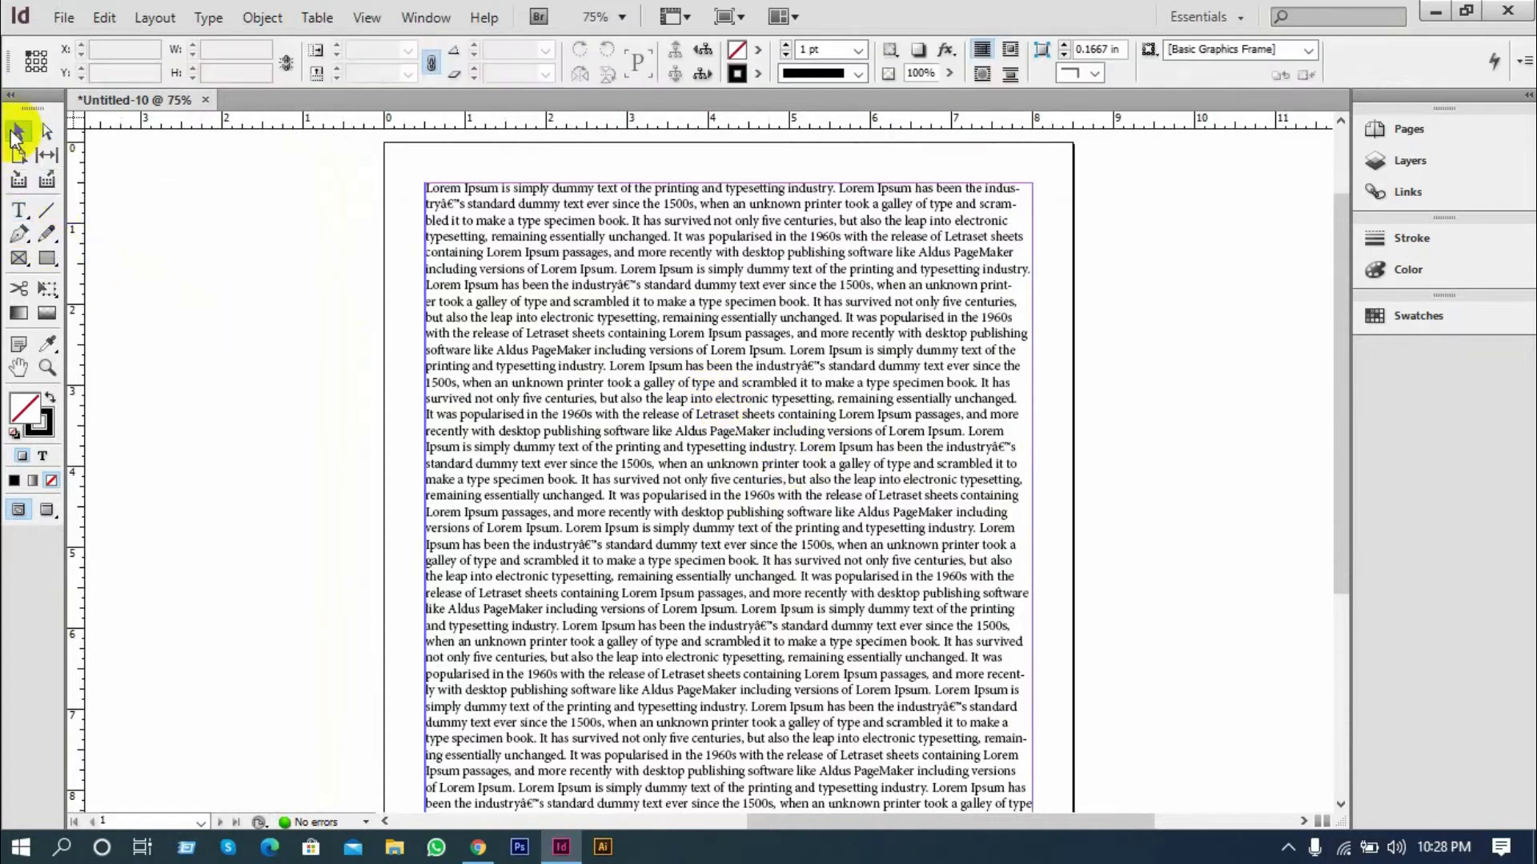
left_click(17, 210)
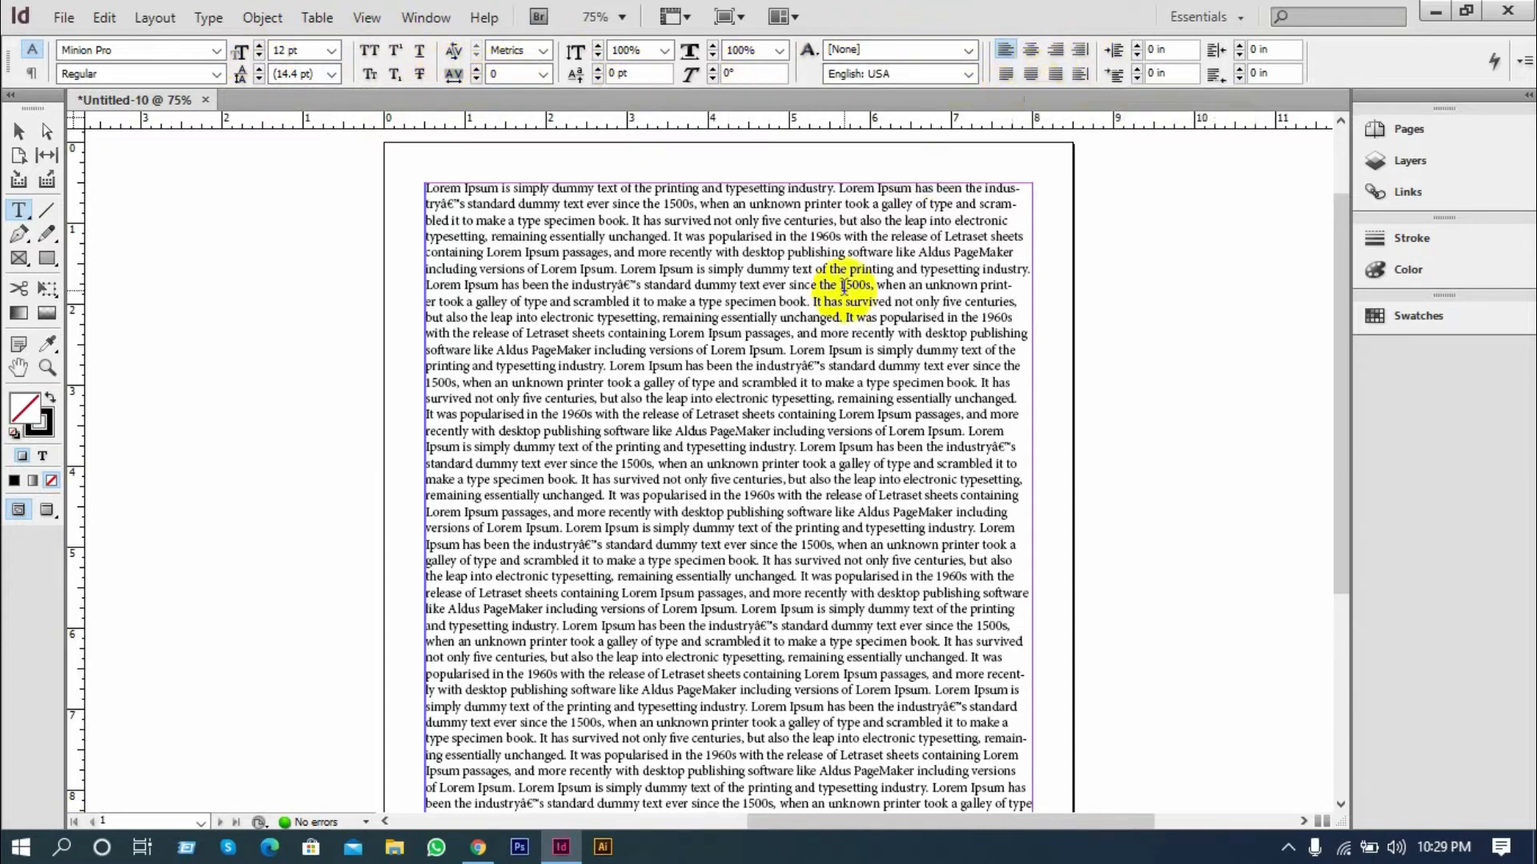
Select the Lorem Ipsum text frame and justify its paragraph text with the last line aligned left
left_click(18, 131)
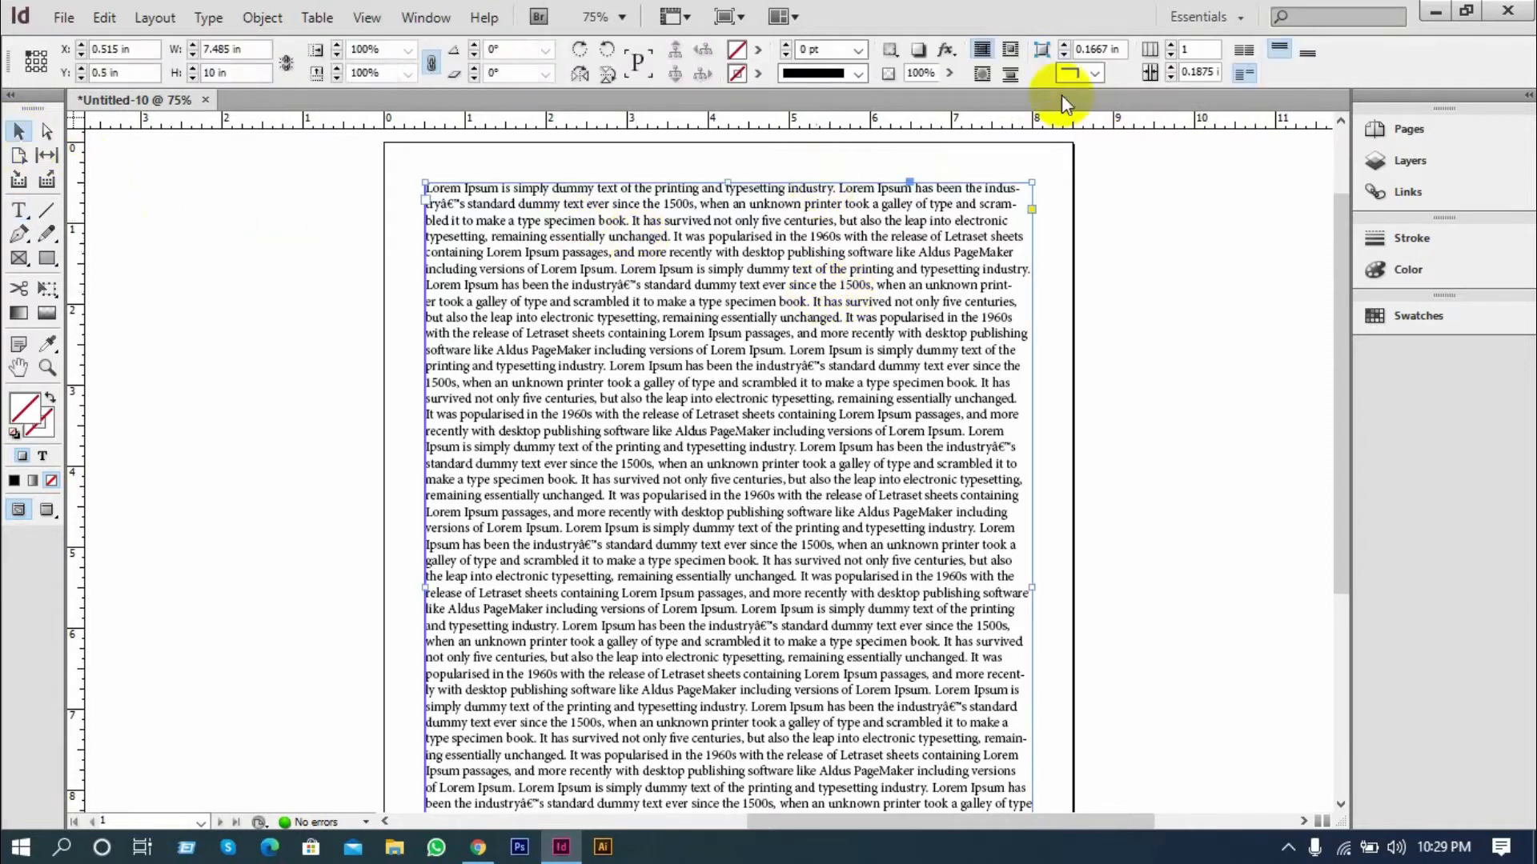
left_click(19, 213)
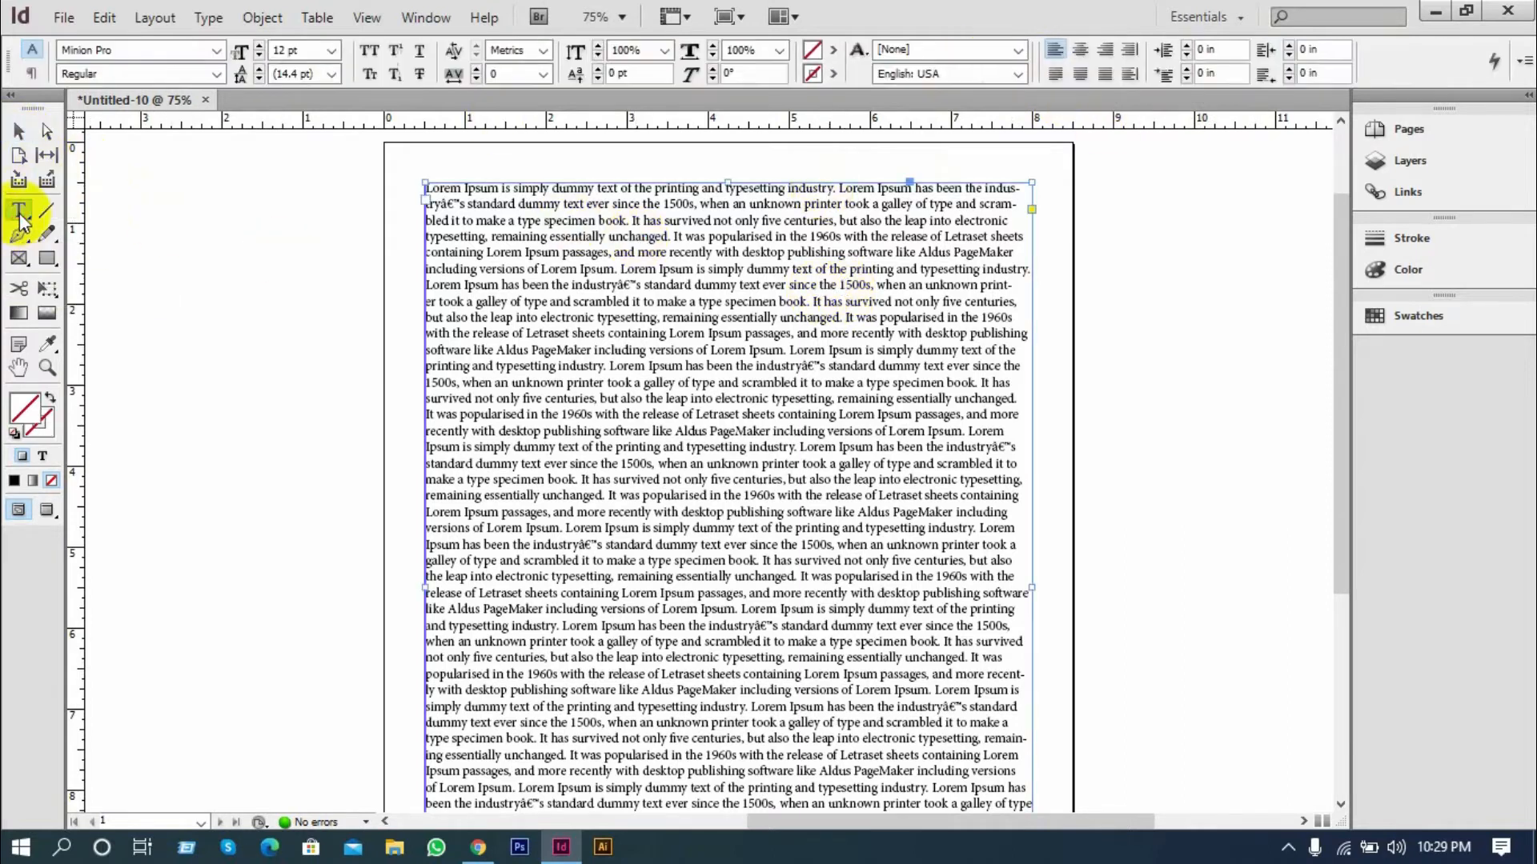
left_click(1056, 74)
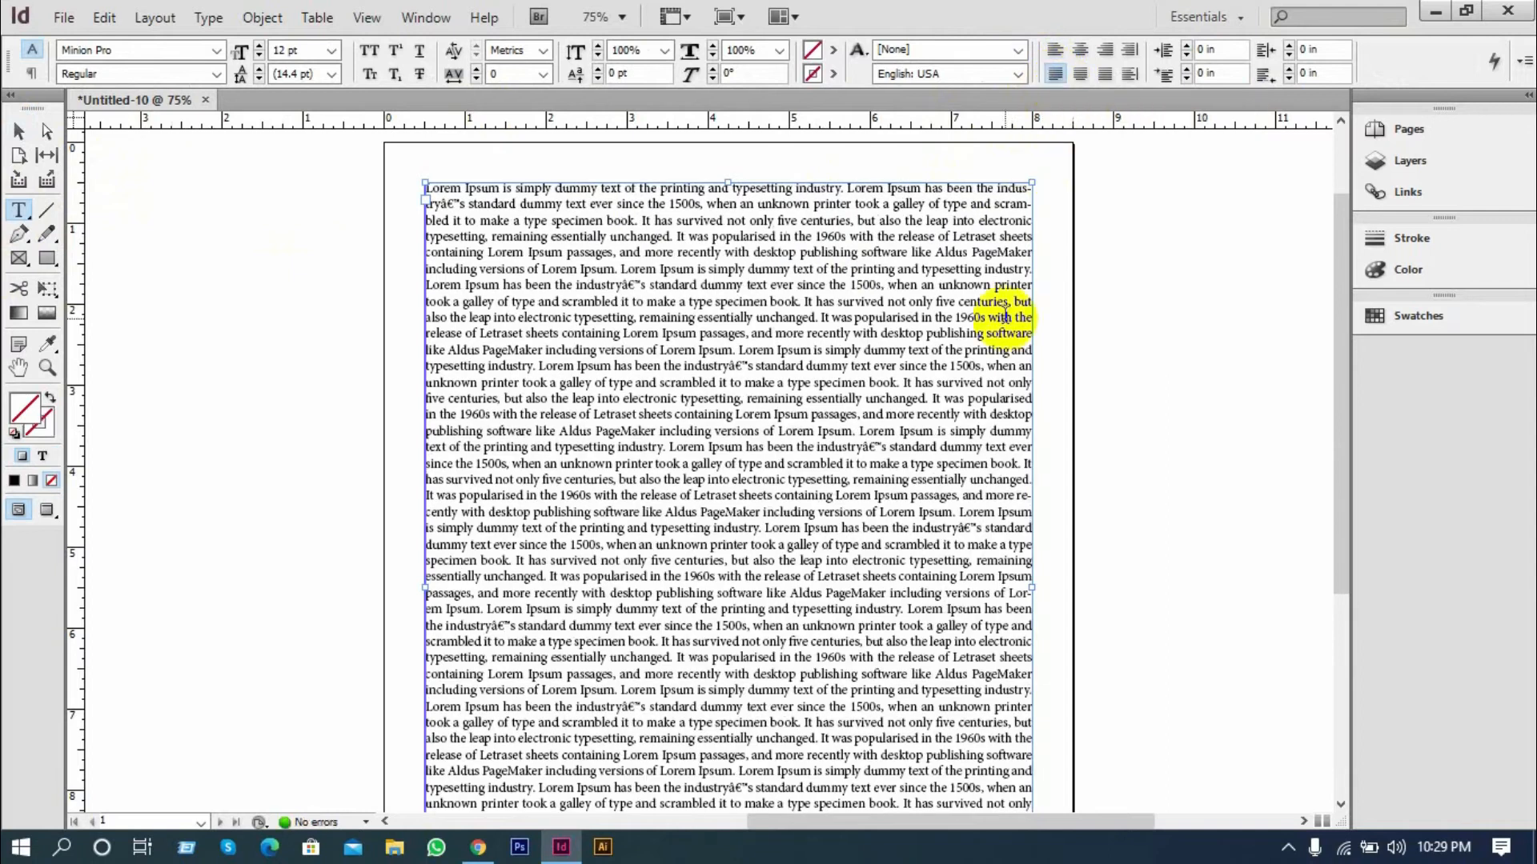
scroll(980, 308, "down", 3)
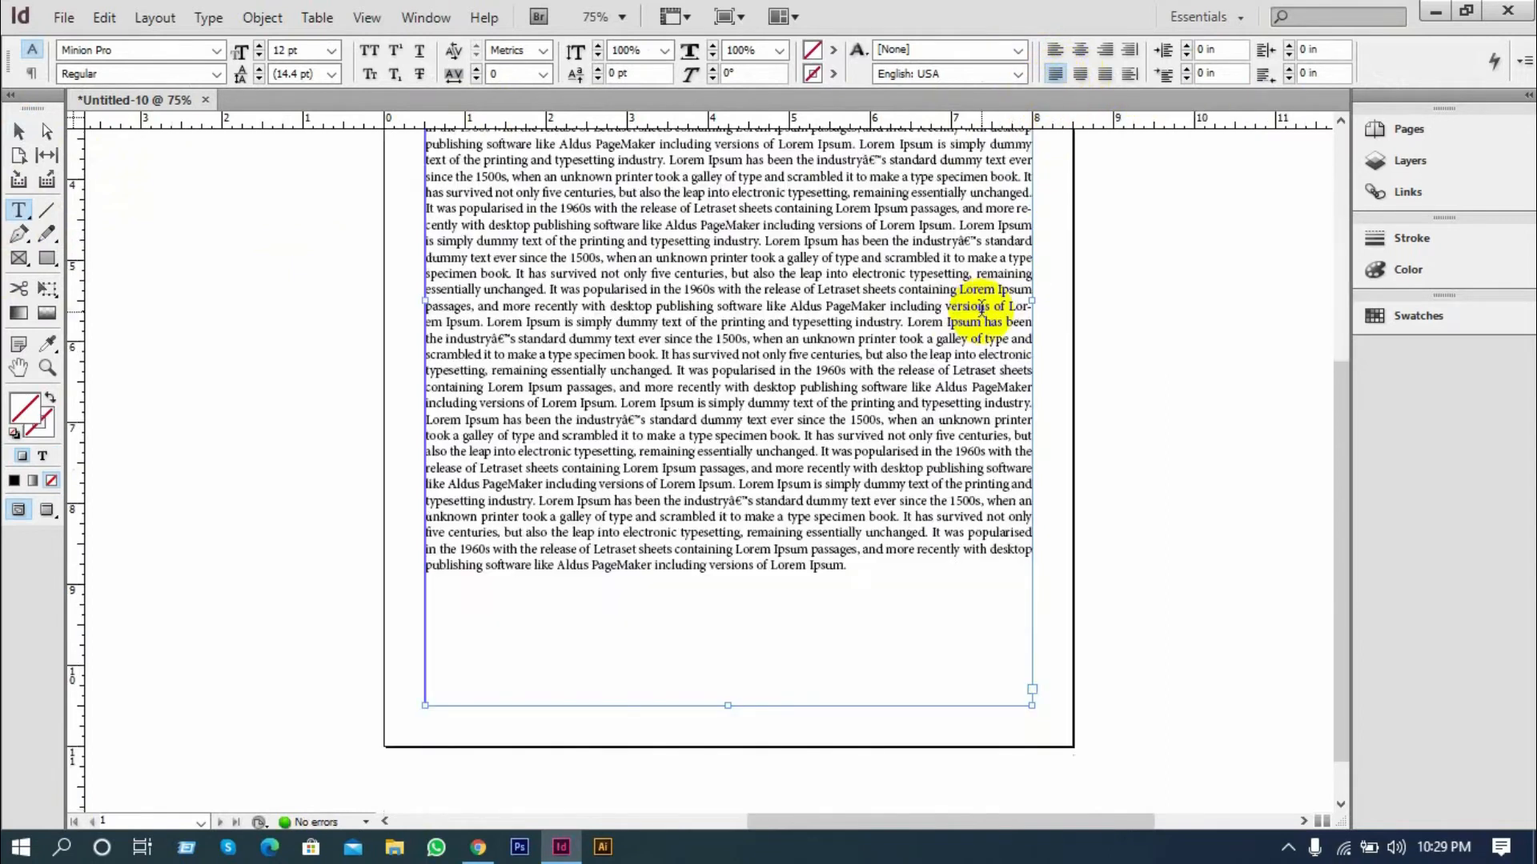
Try justifying with the last line centered and with all lines justified, and return to justified with the last line aligned left
left_click(1080, 73)
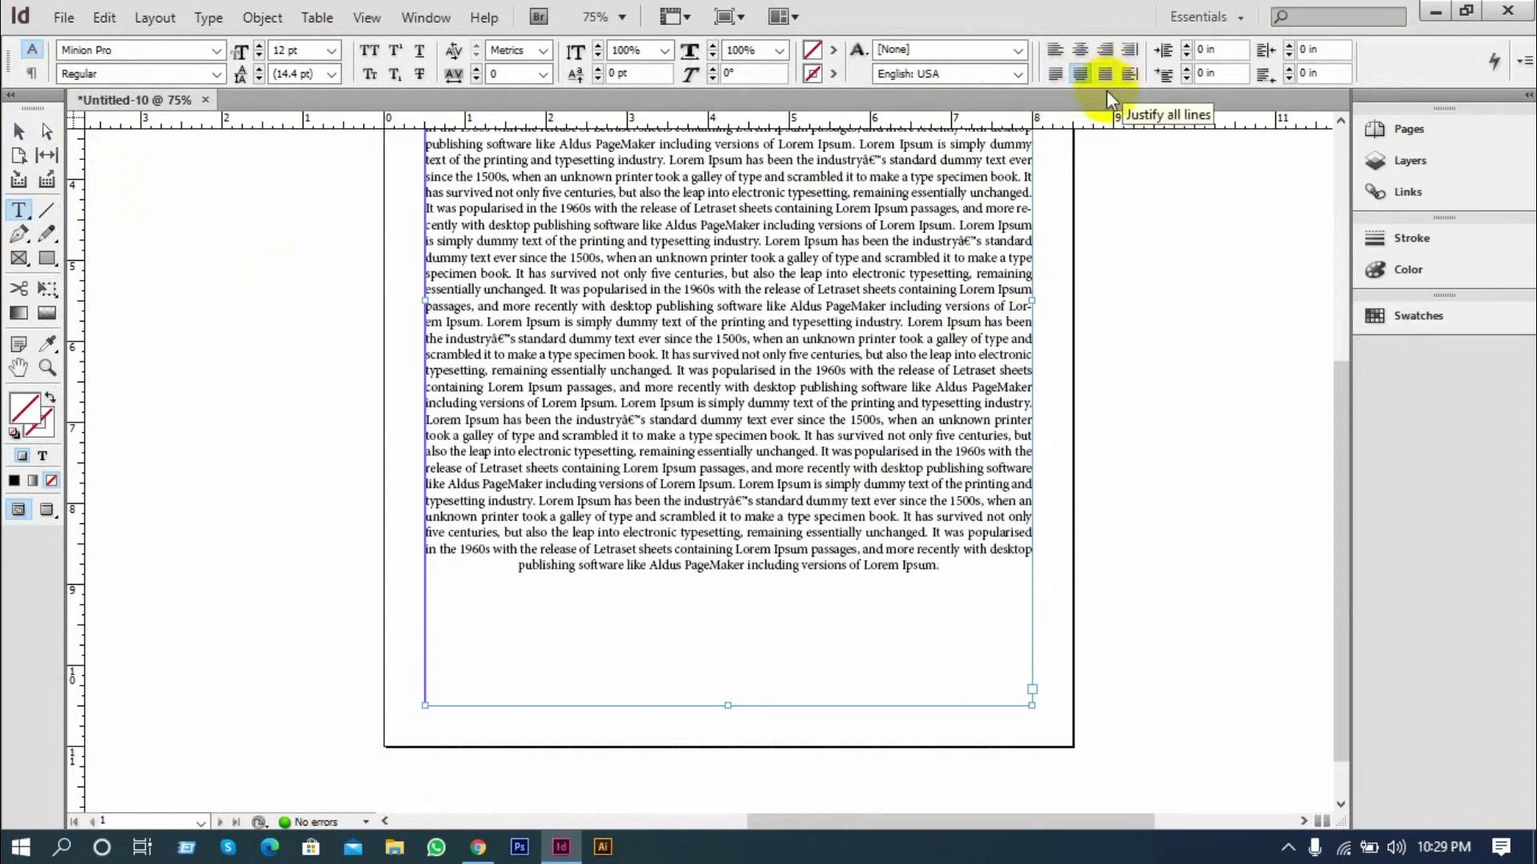
left_click(1105, 75)
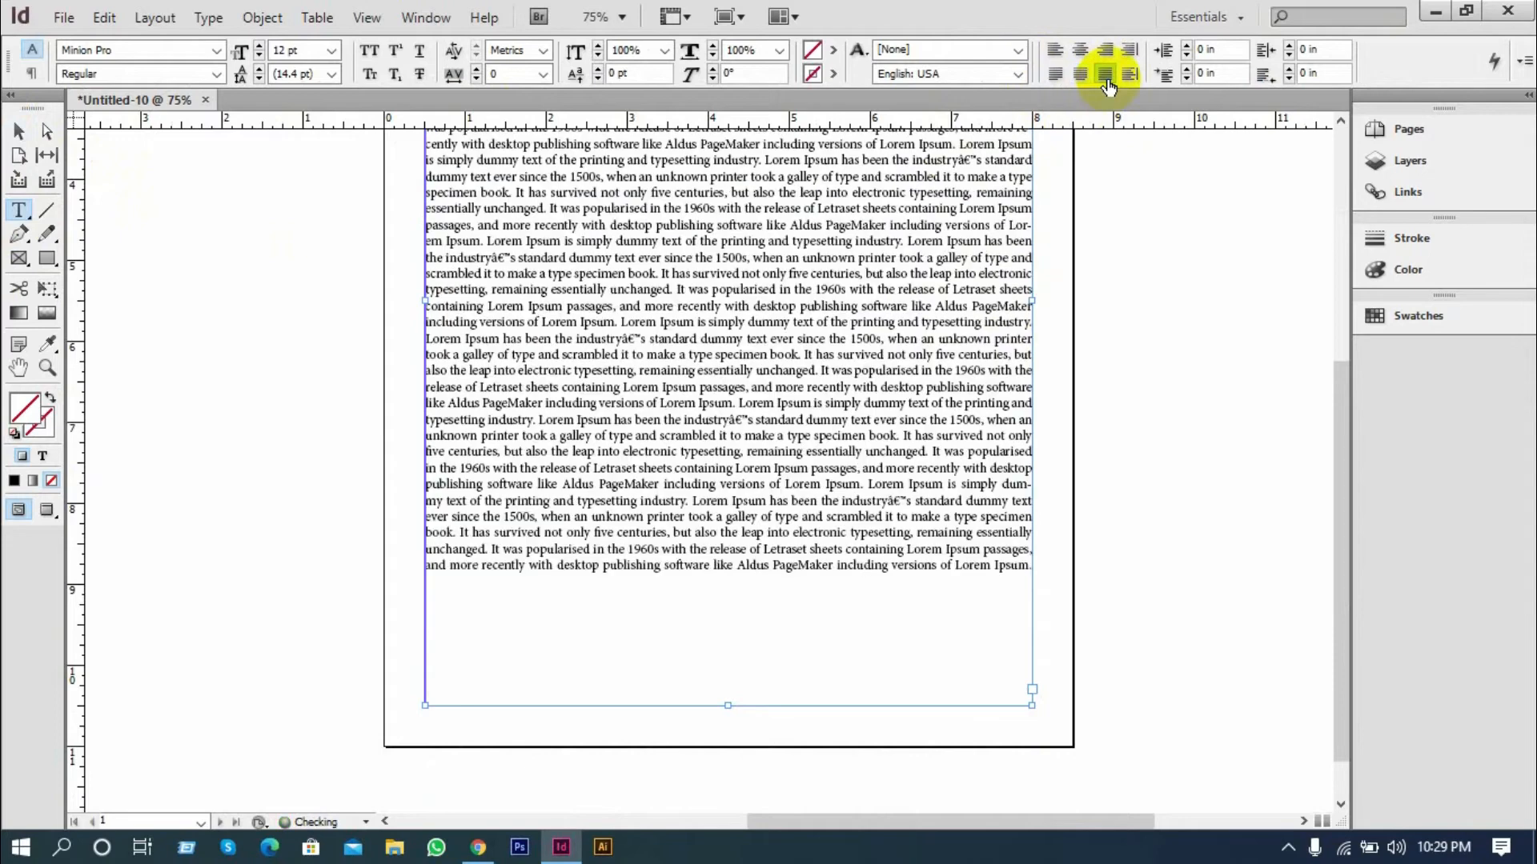
left_click(1055, 74)
scroll(973, 364, "up", 3)
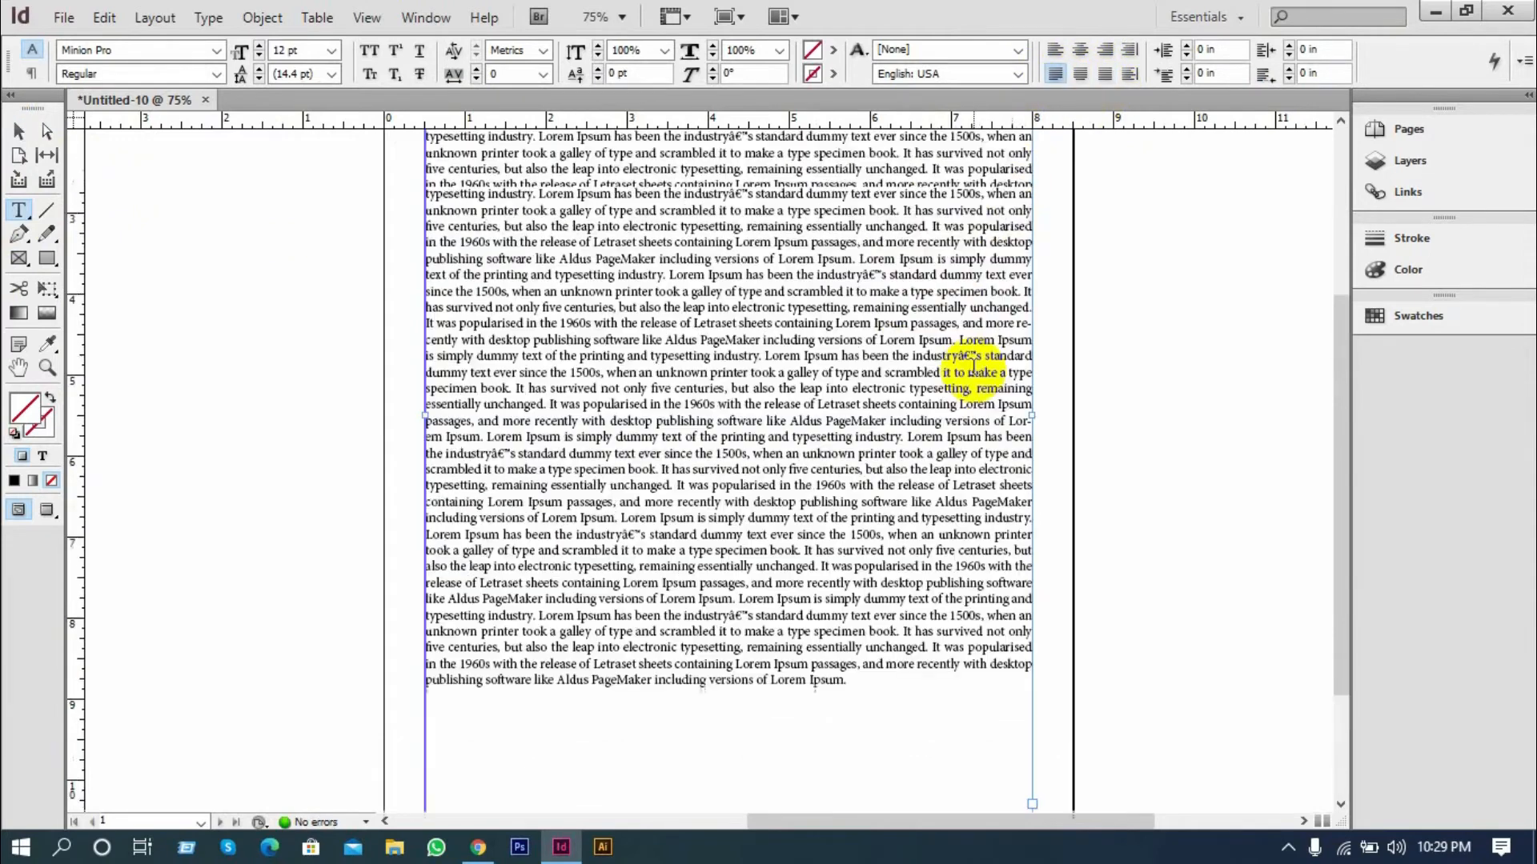
scroll(972, 367, "up", 5)
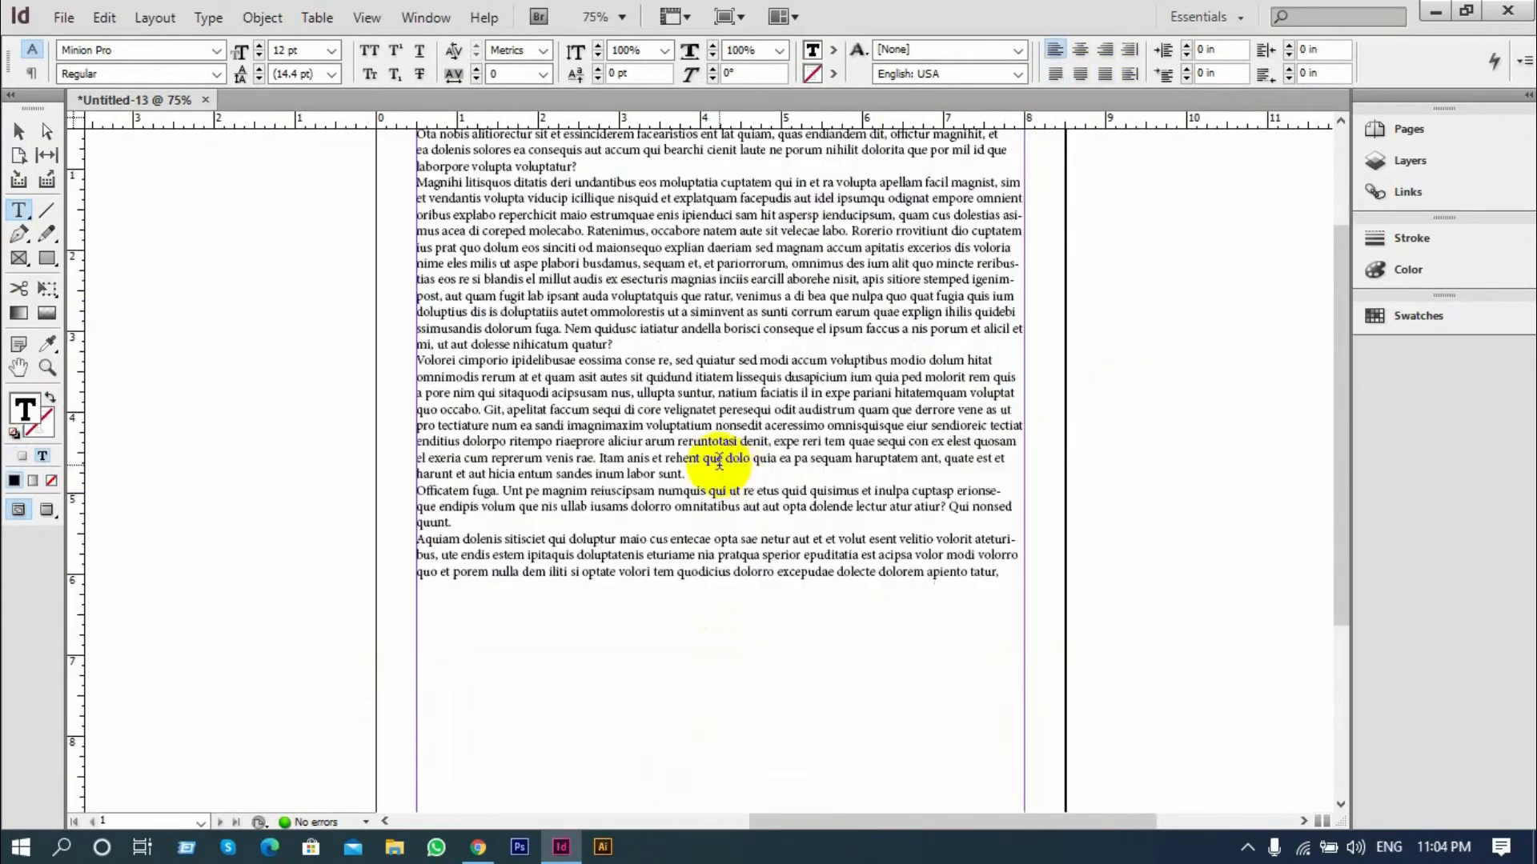
Shorten the placeholder text in Untitled-13 by deleting everything after "quam cus dolestias" in the second paragraph
scroll(622, 388, "up", 3)
left_click_drag(584, 474, 670, 712)
key("BackSpace")
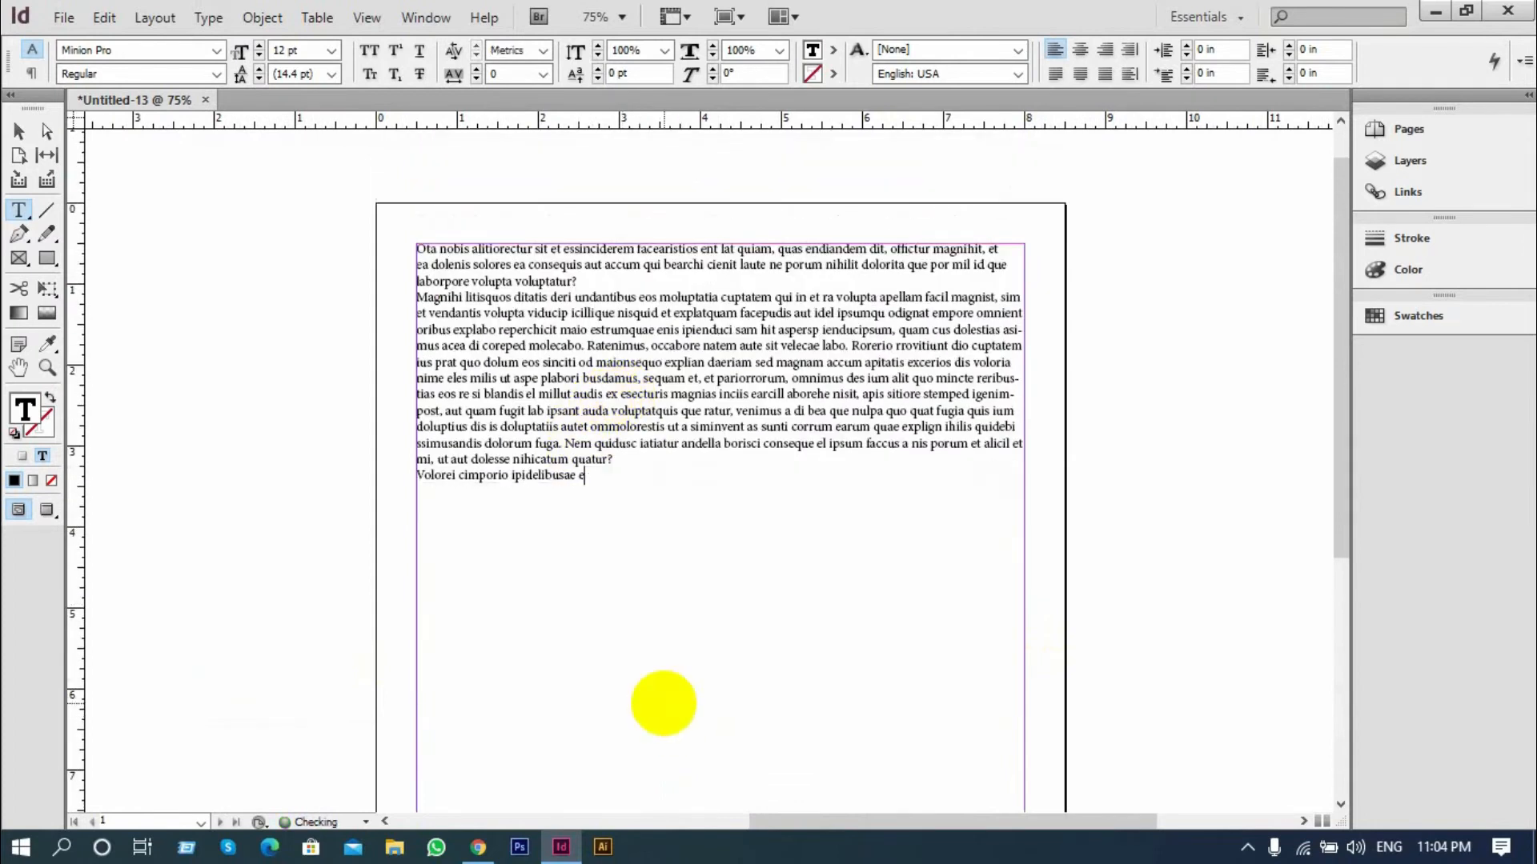
scroll(711, 510, "up", 1)
scroll(678, 514, "up", 1)
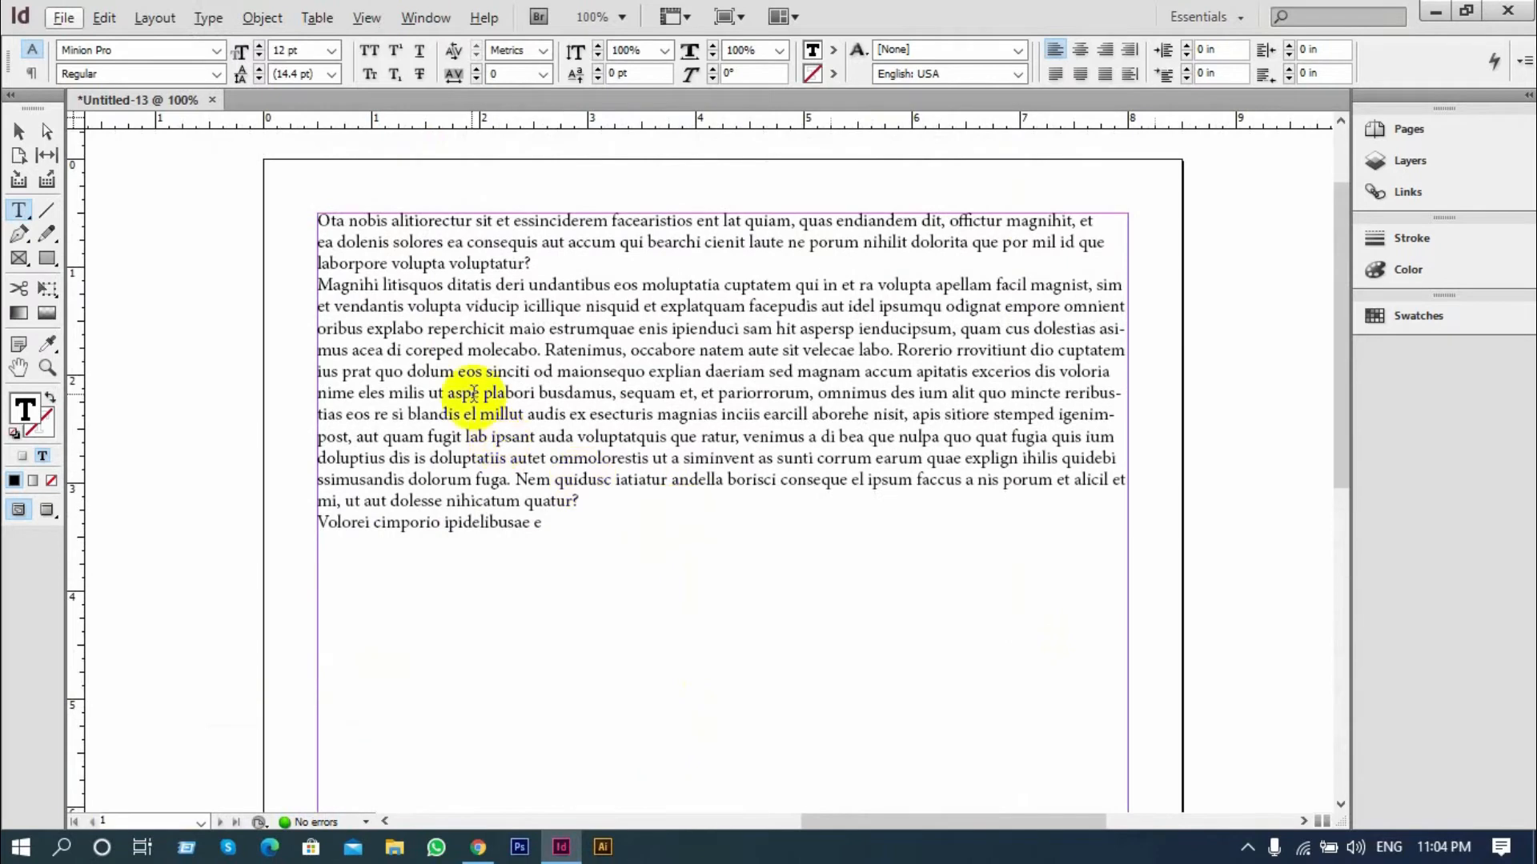
left_click_drag(465, 350, 507, 559)
key("BackSpace")
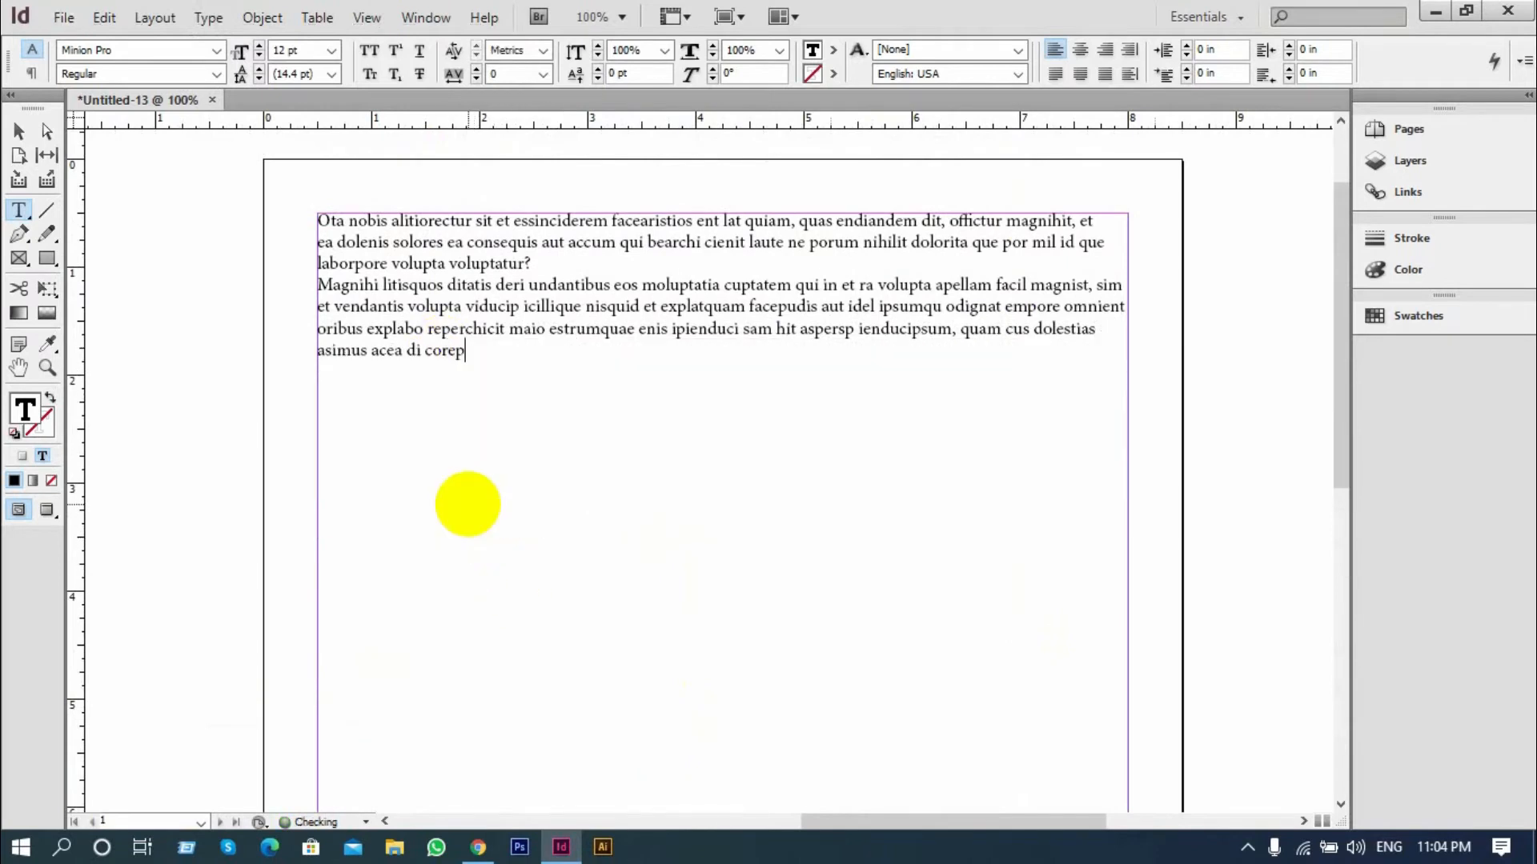
left_click_drag(456, 350, 272, 349)
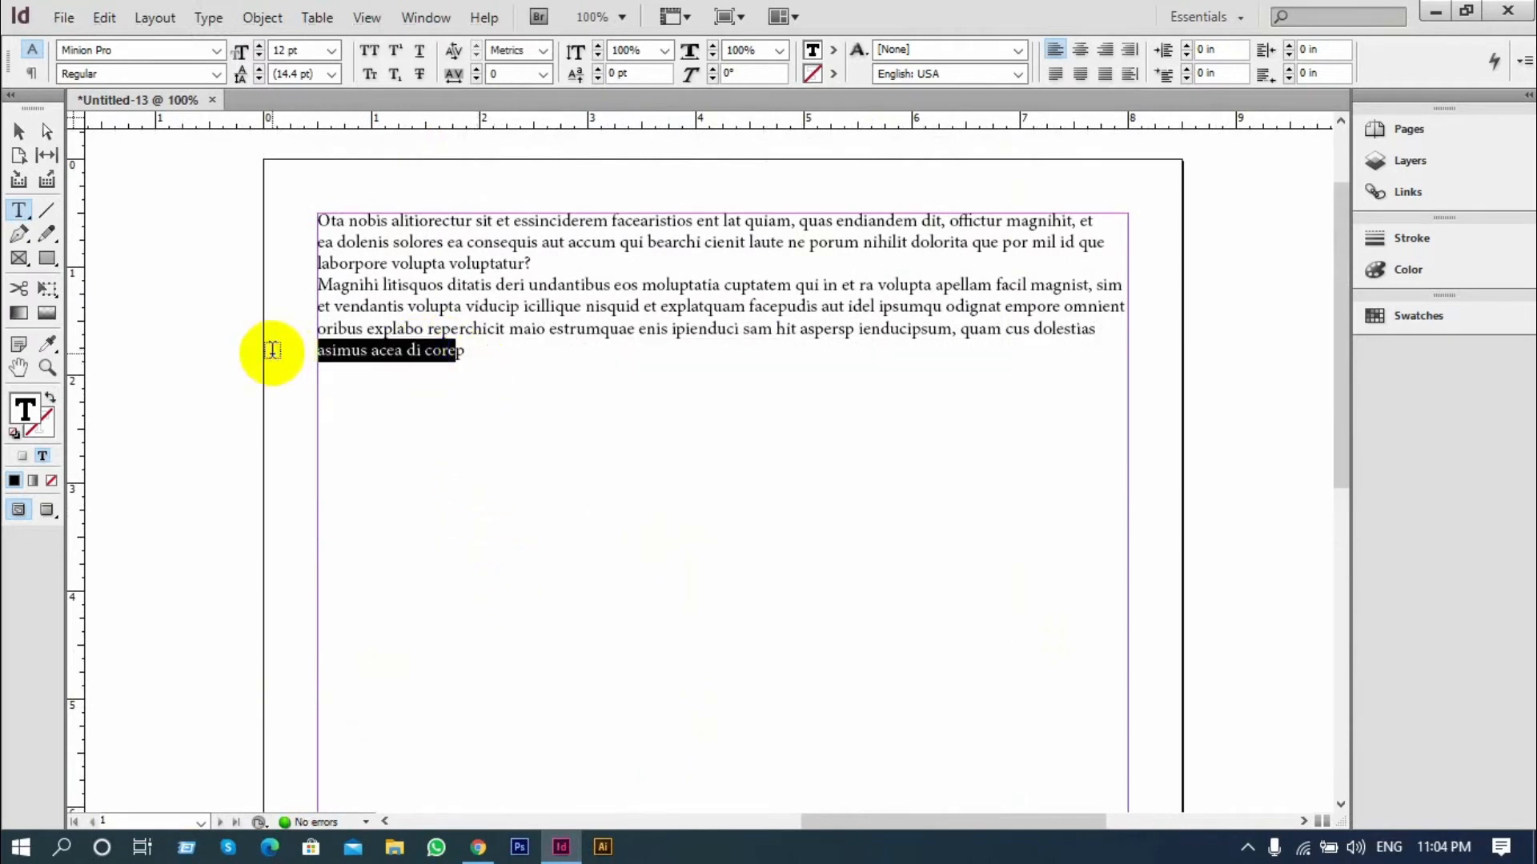
left_click_drag(466, 351, 280, 347)
key("BackSpace")
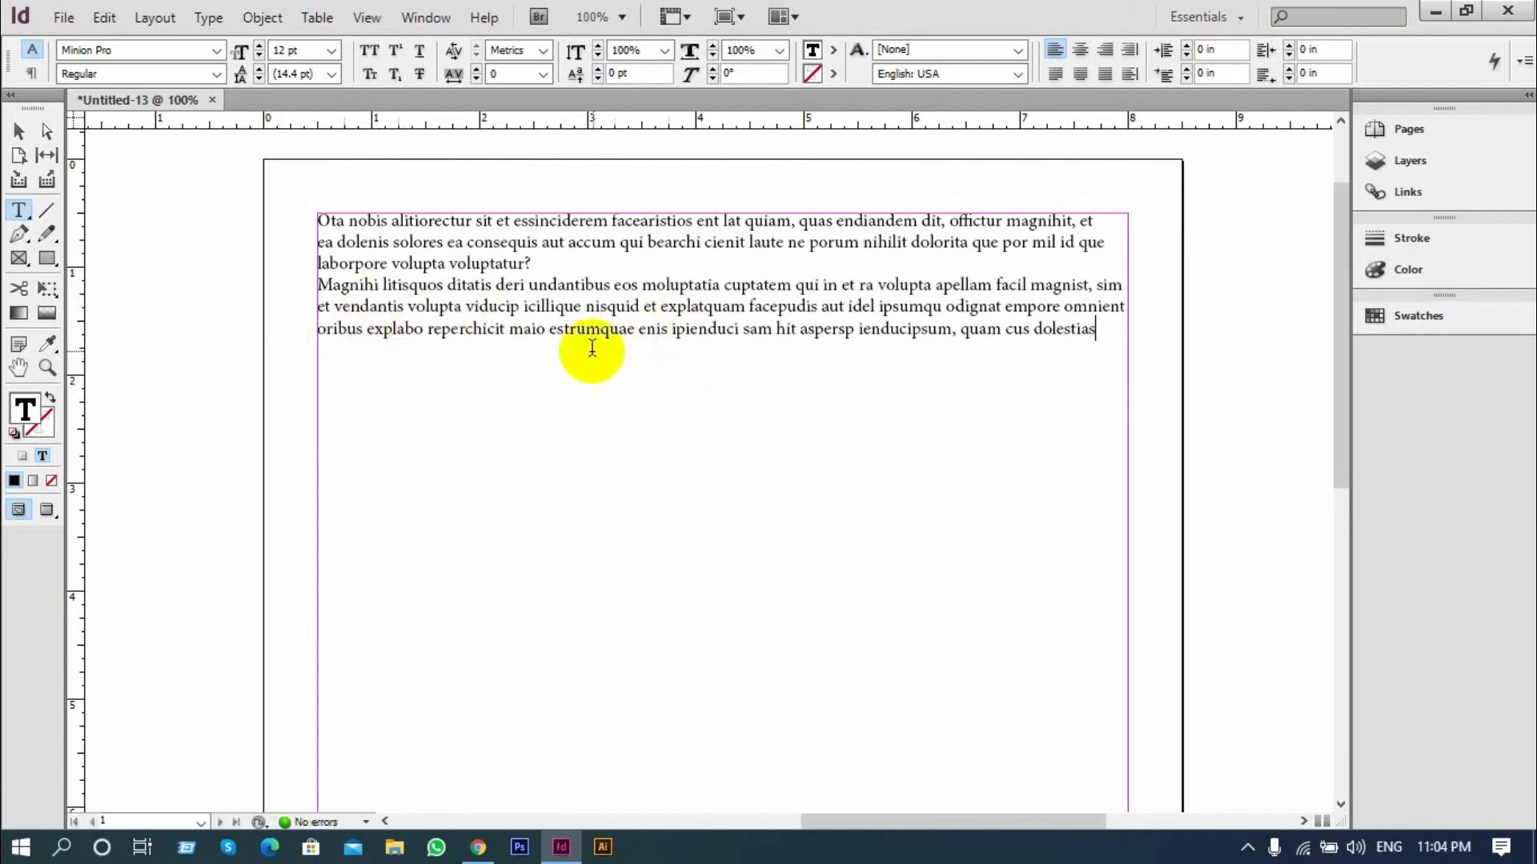
Bring up the Character formatting options for the text and close them
left_click(424, 19)
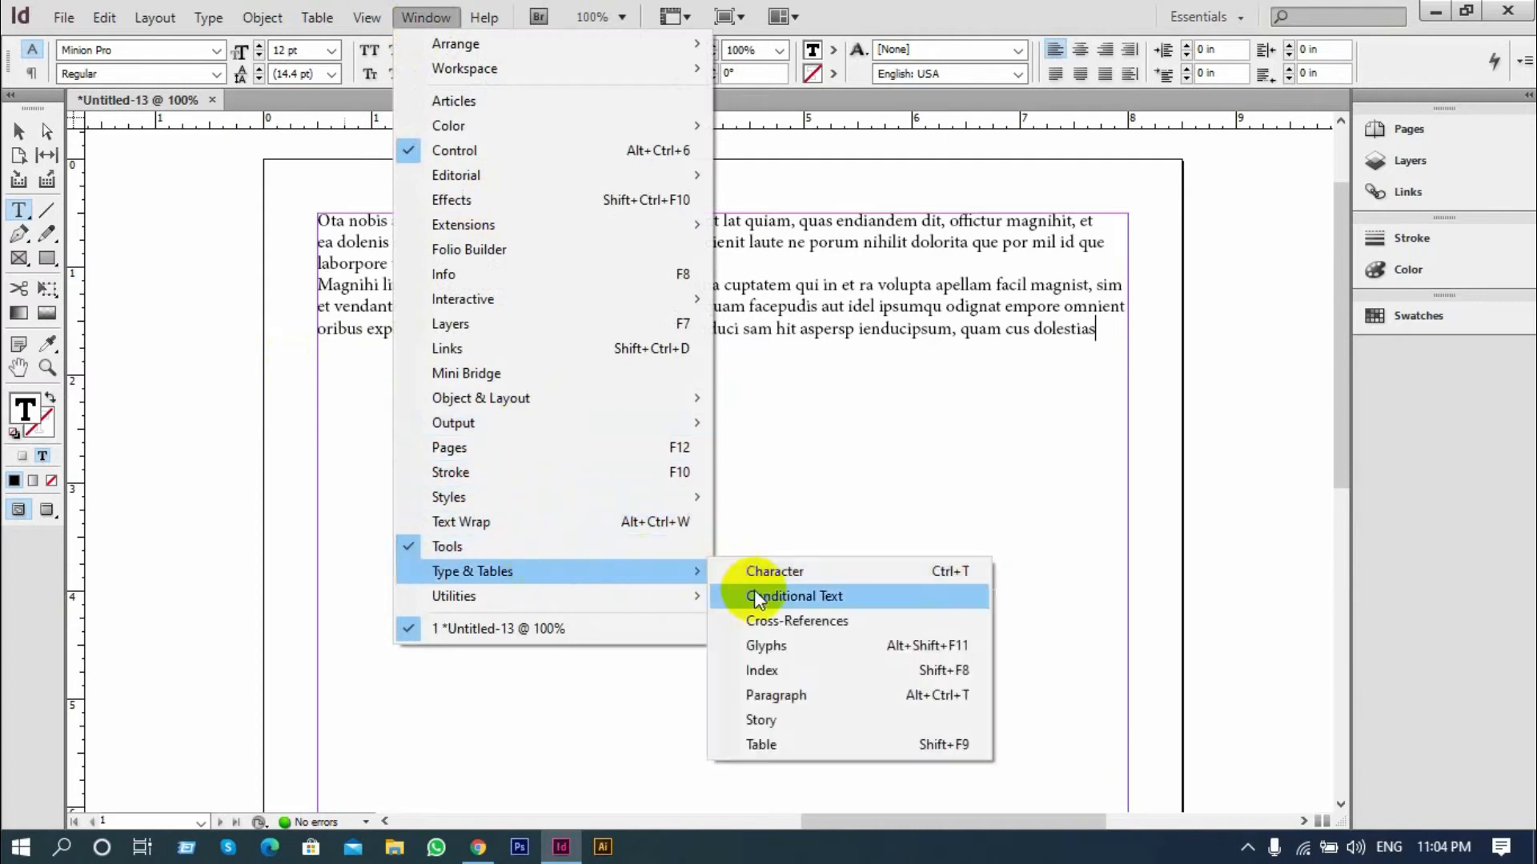
left_click(933, 573)
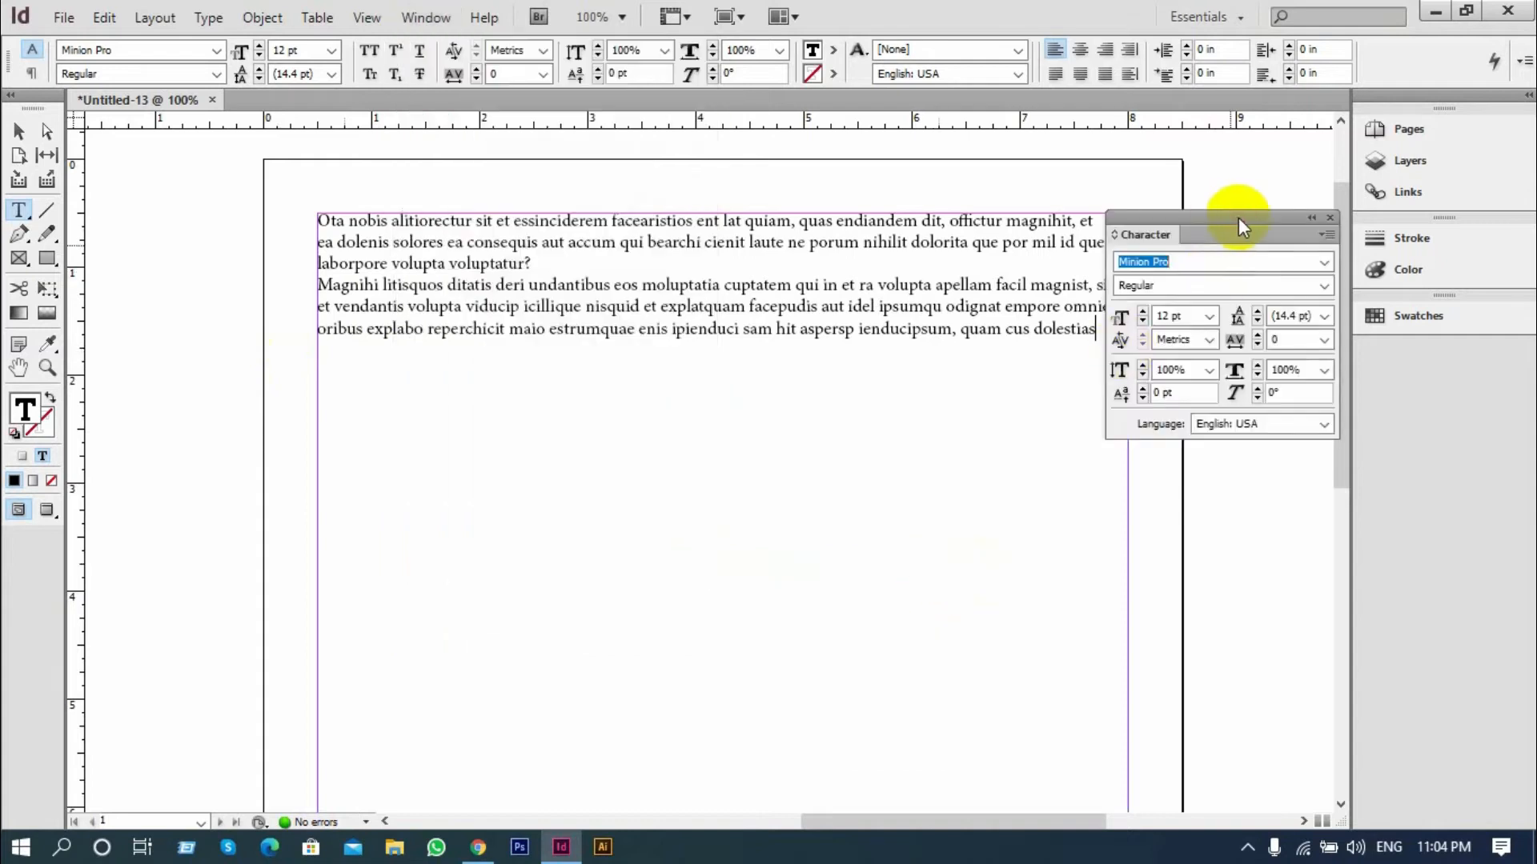
left_click(1328, 217)
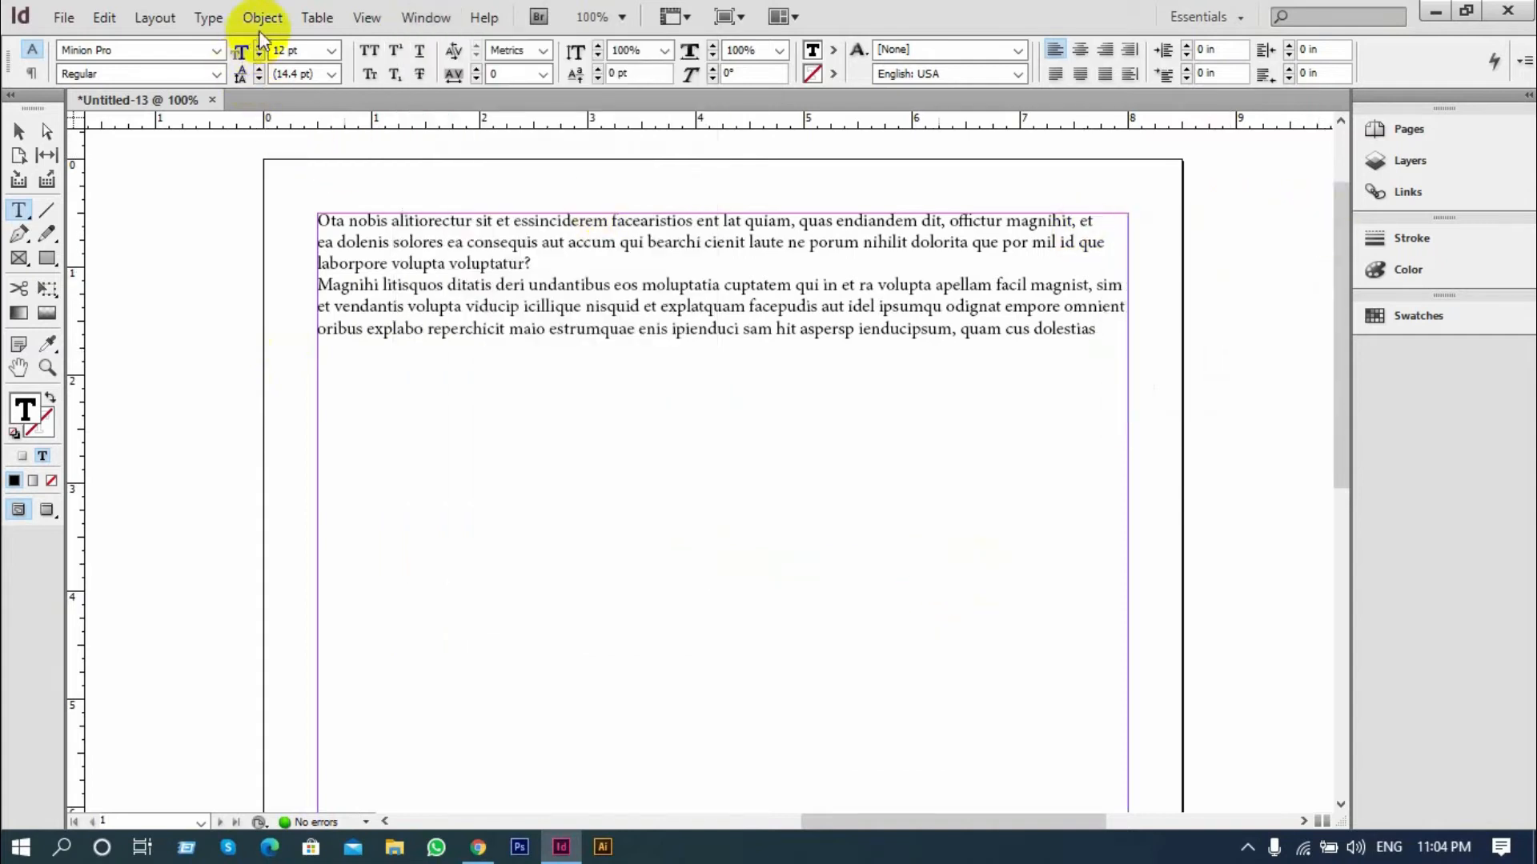
Bring up the Paragraph formatting options for the text and close them
left_click(417, 19)
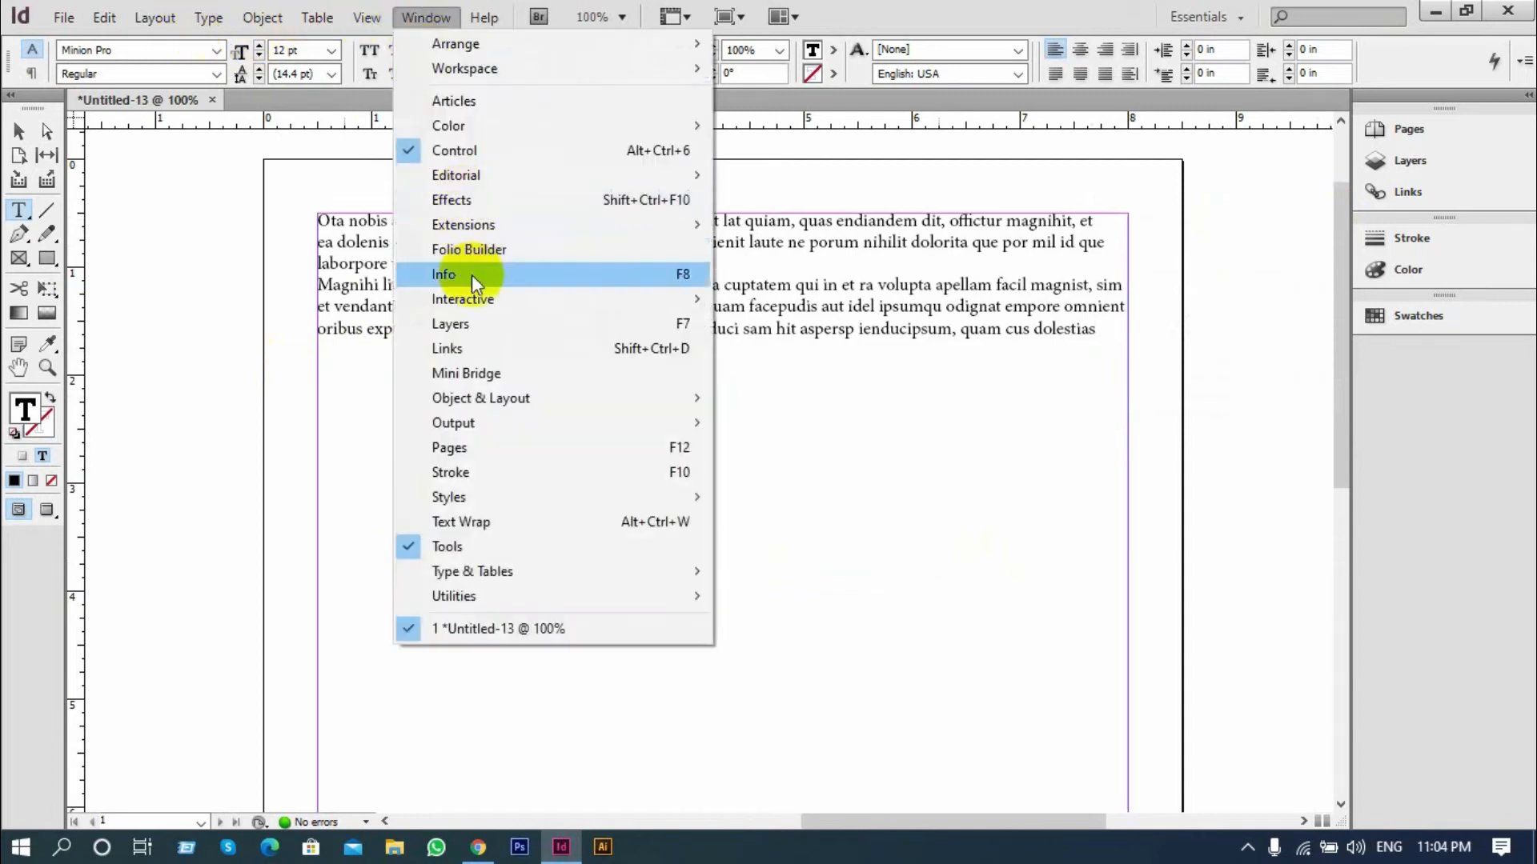
mouse_move(533, 571)
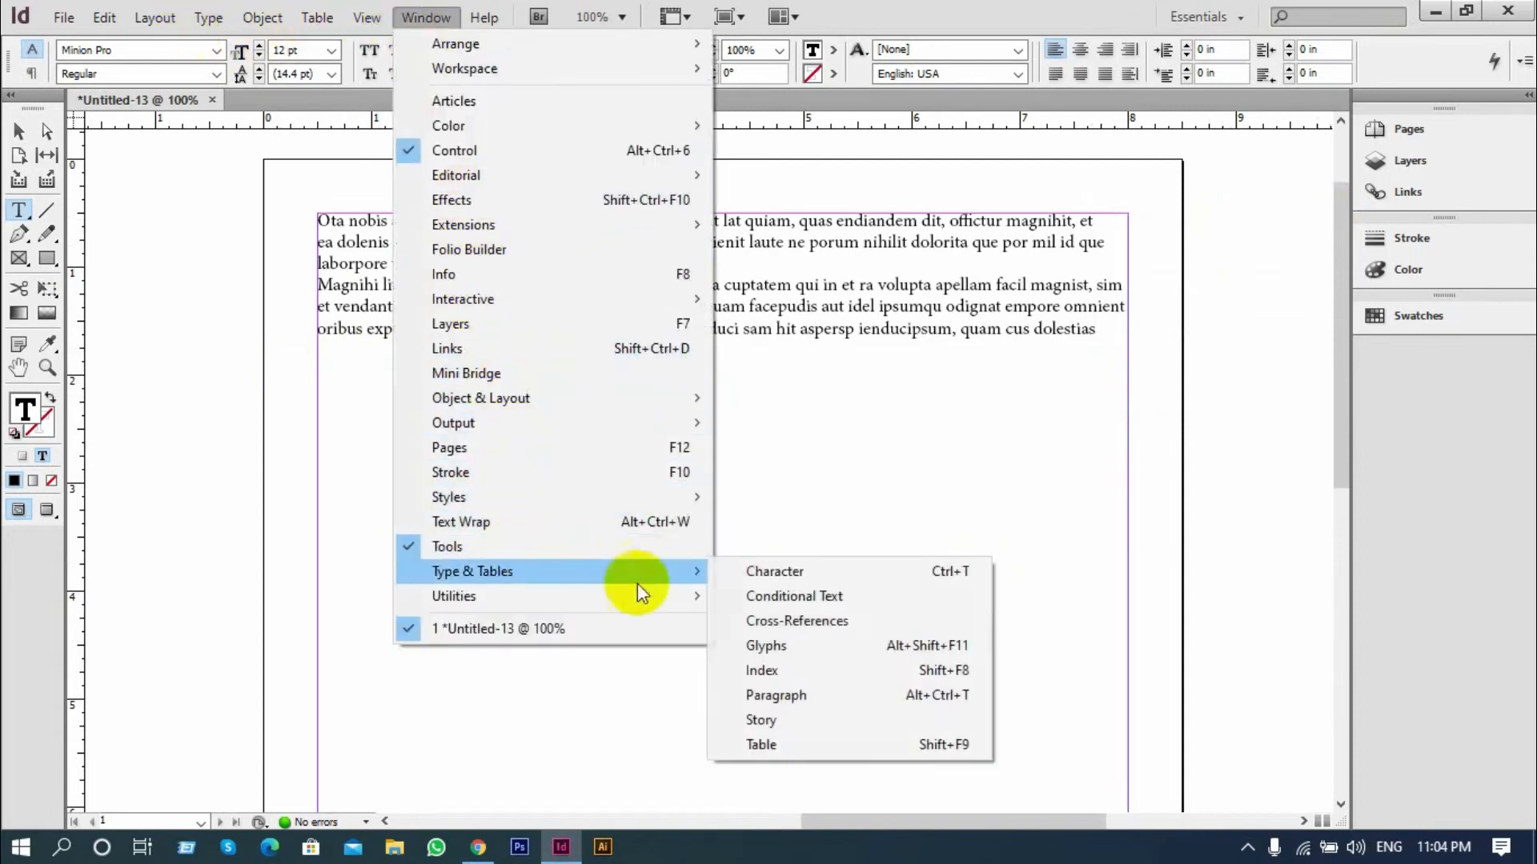
left_click(786, 694)
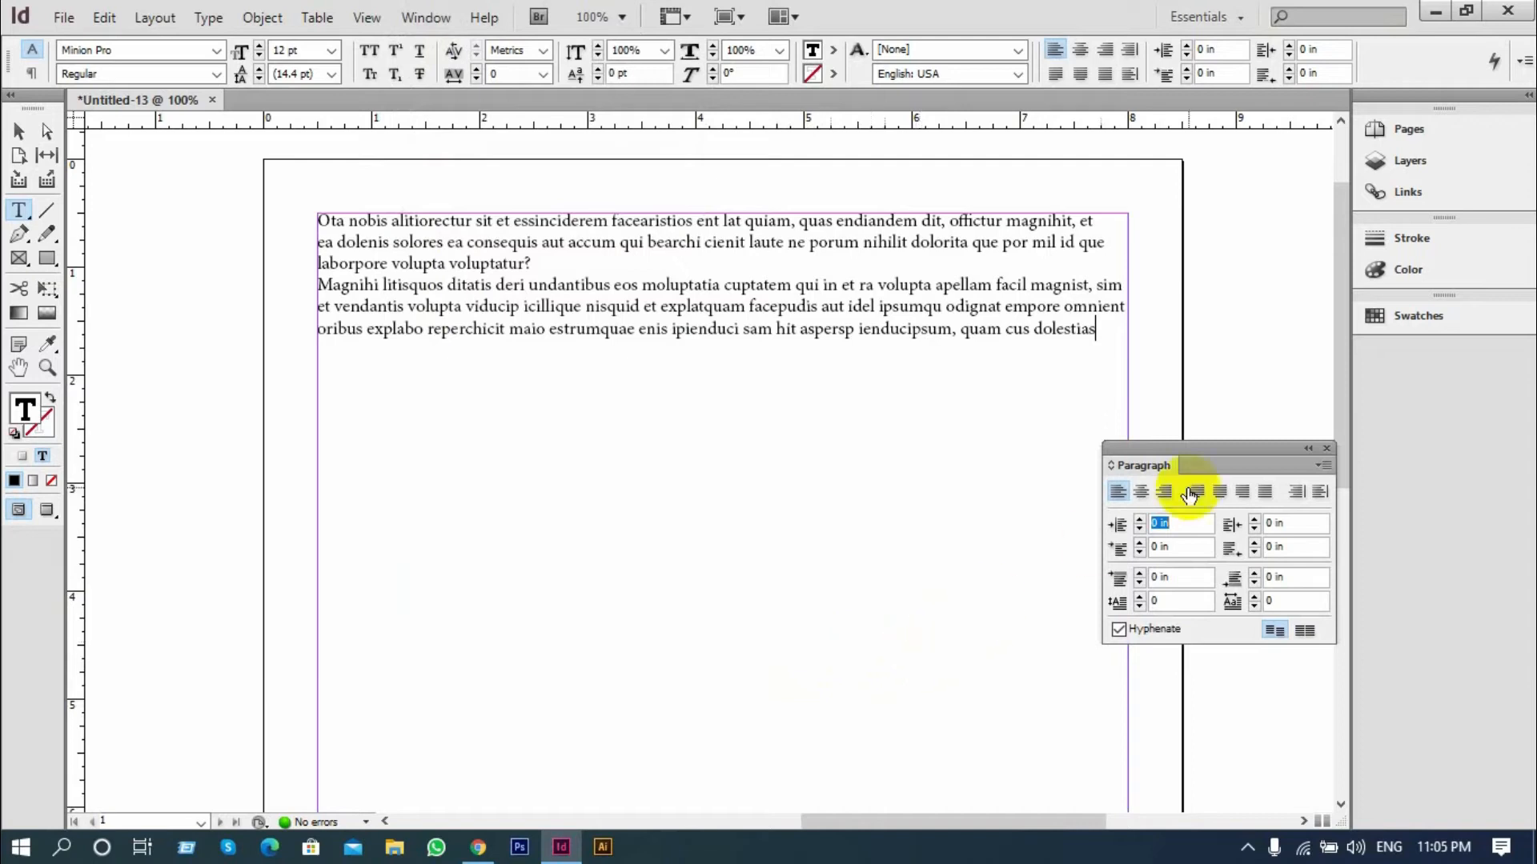
left_click(1324, 449)
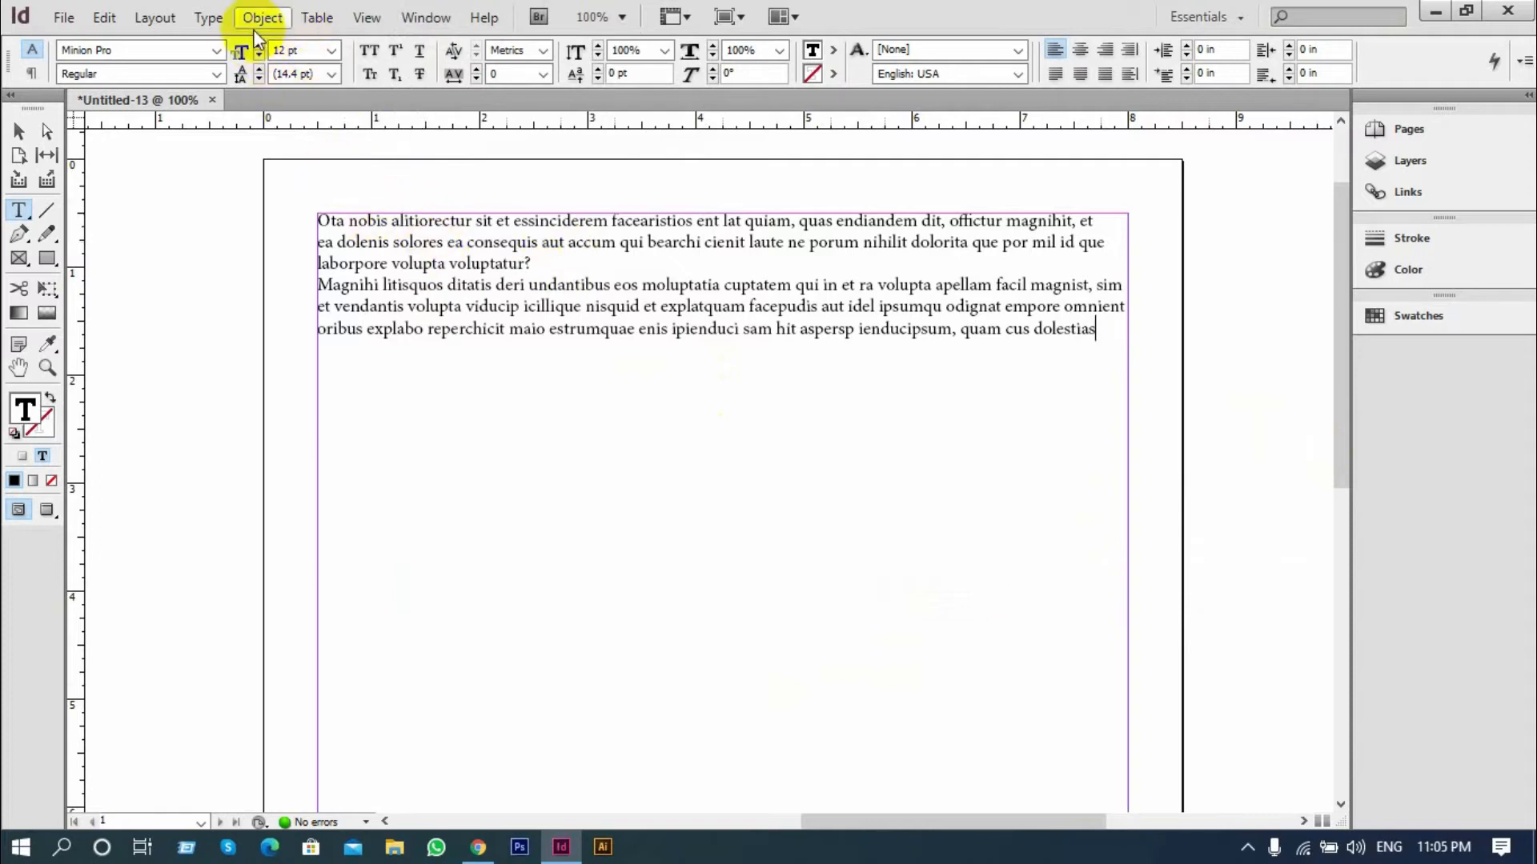
Bring up the Character formatting options and collapse them, show the Paragraph formatting options as well, and close both
left_click(209, 16)
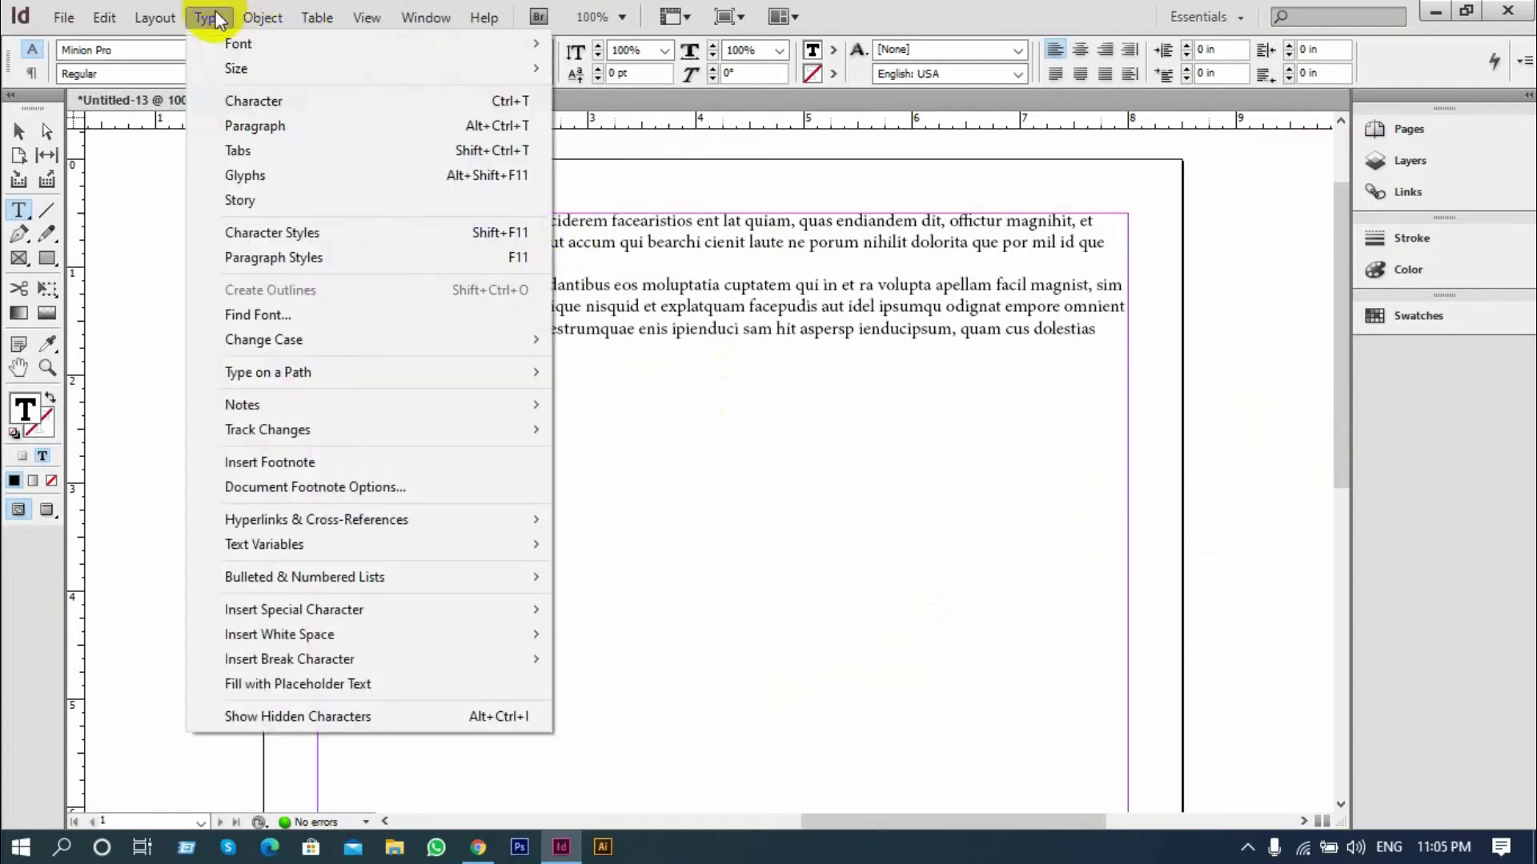
left_click(268, 107)
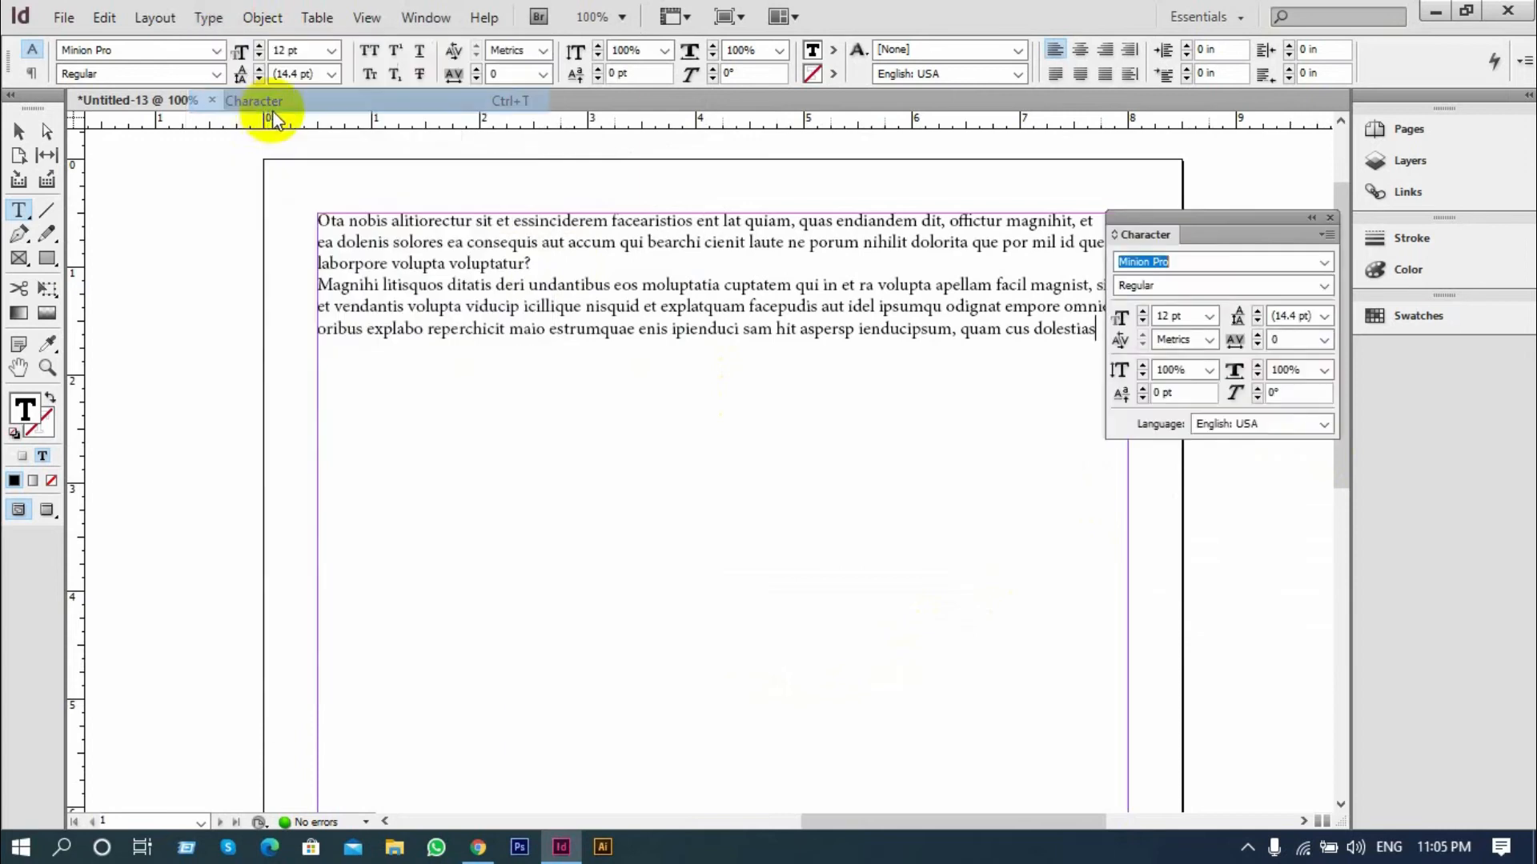
left_click(1311, 218)
left_click(208, 17)
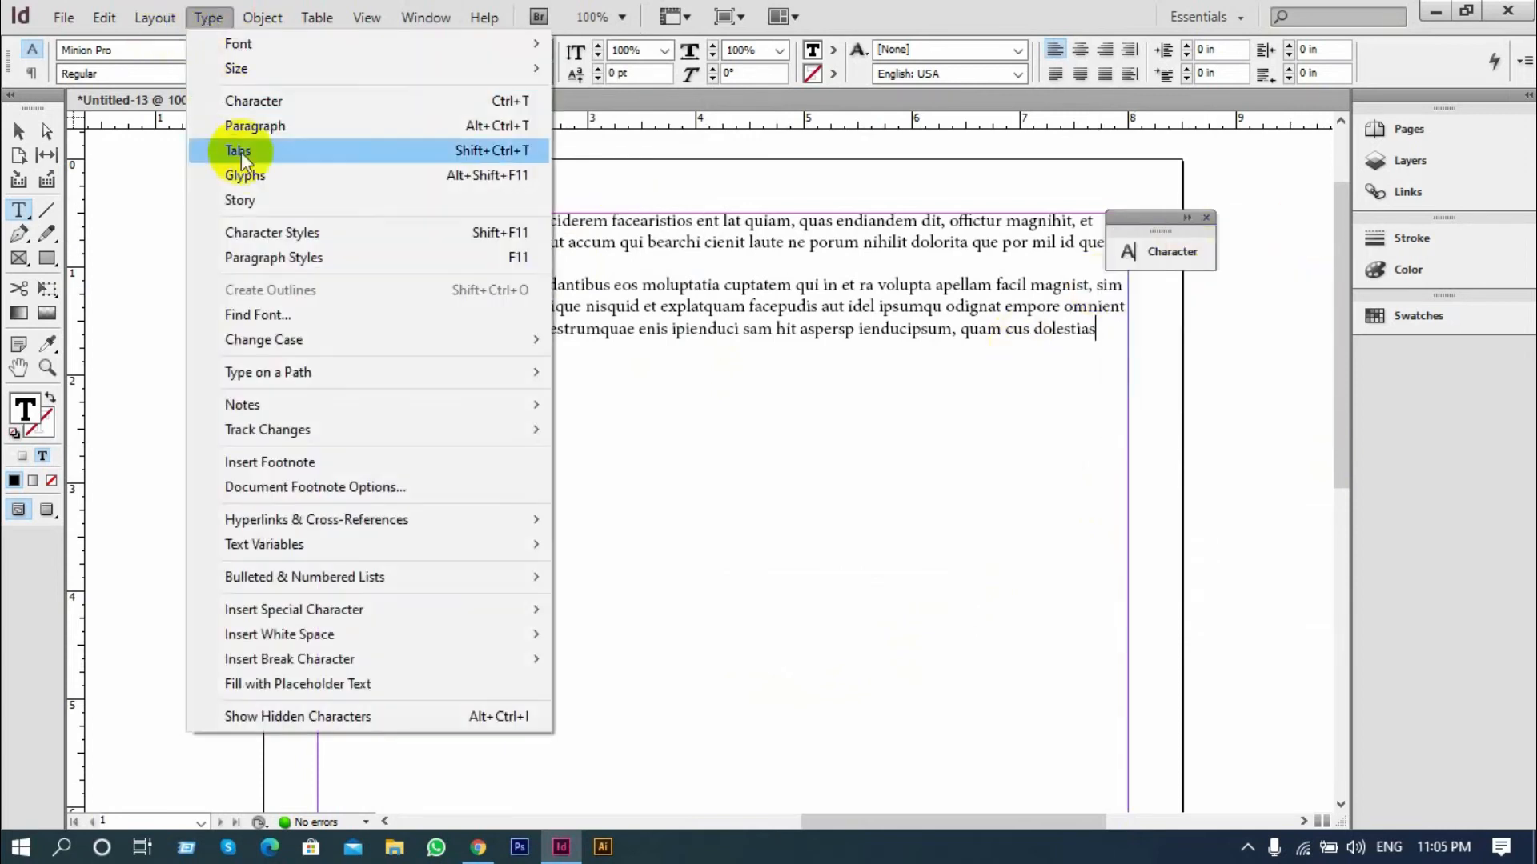
left_click(268, 127)
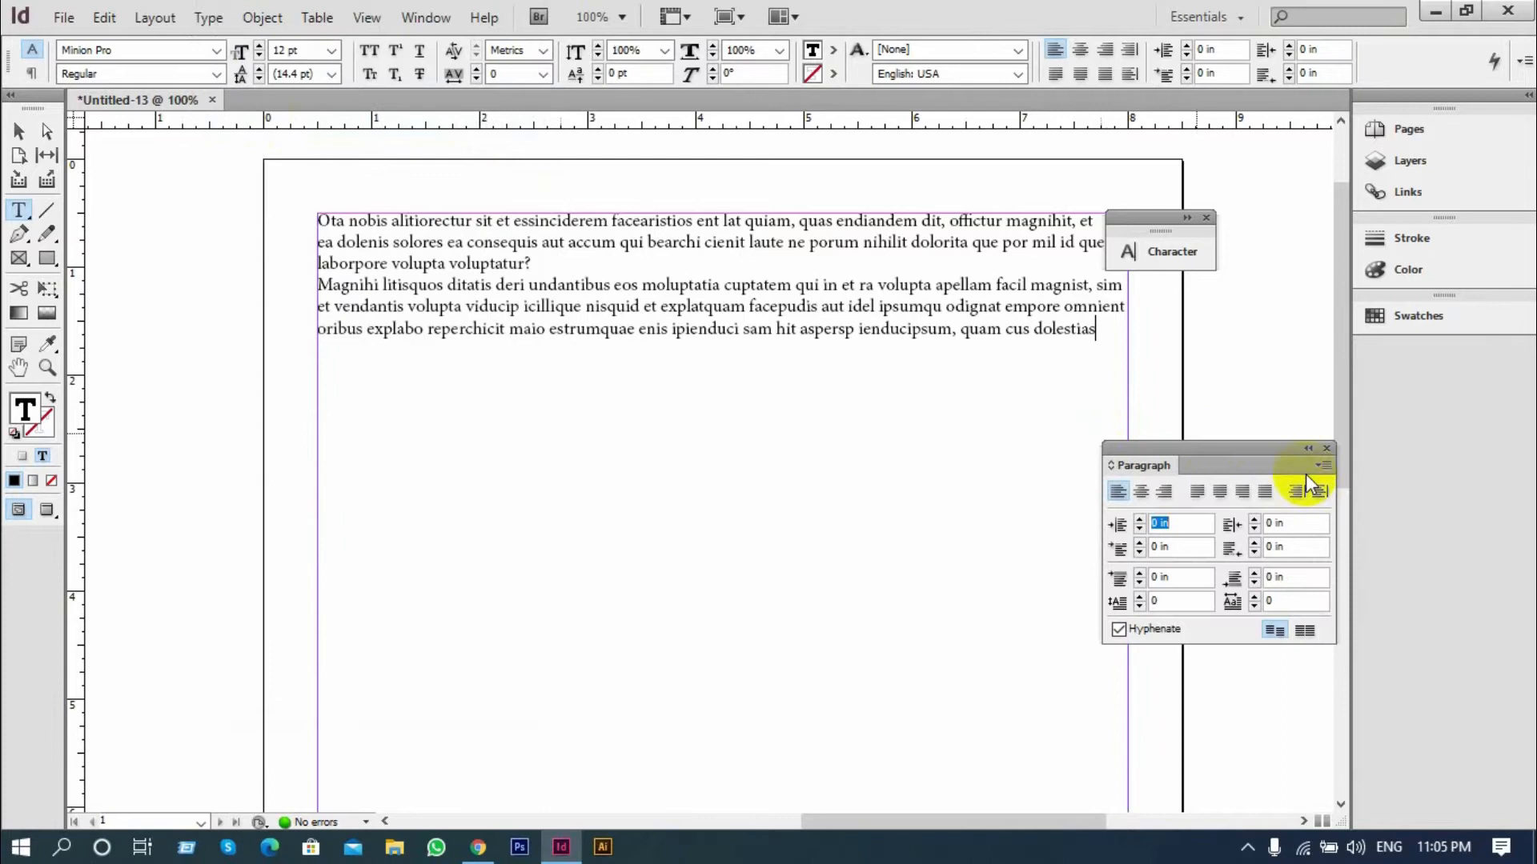
left_click(1325, 448)
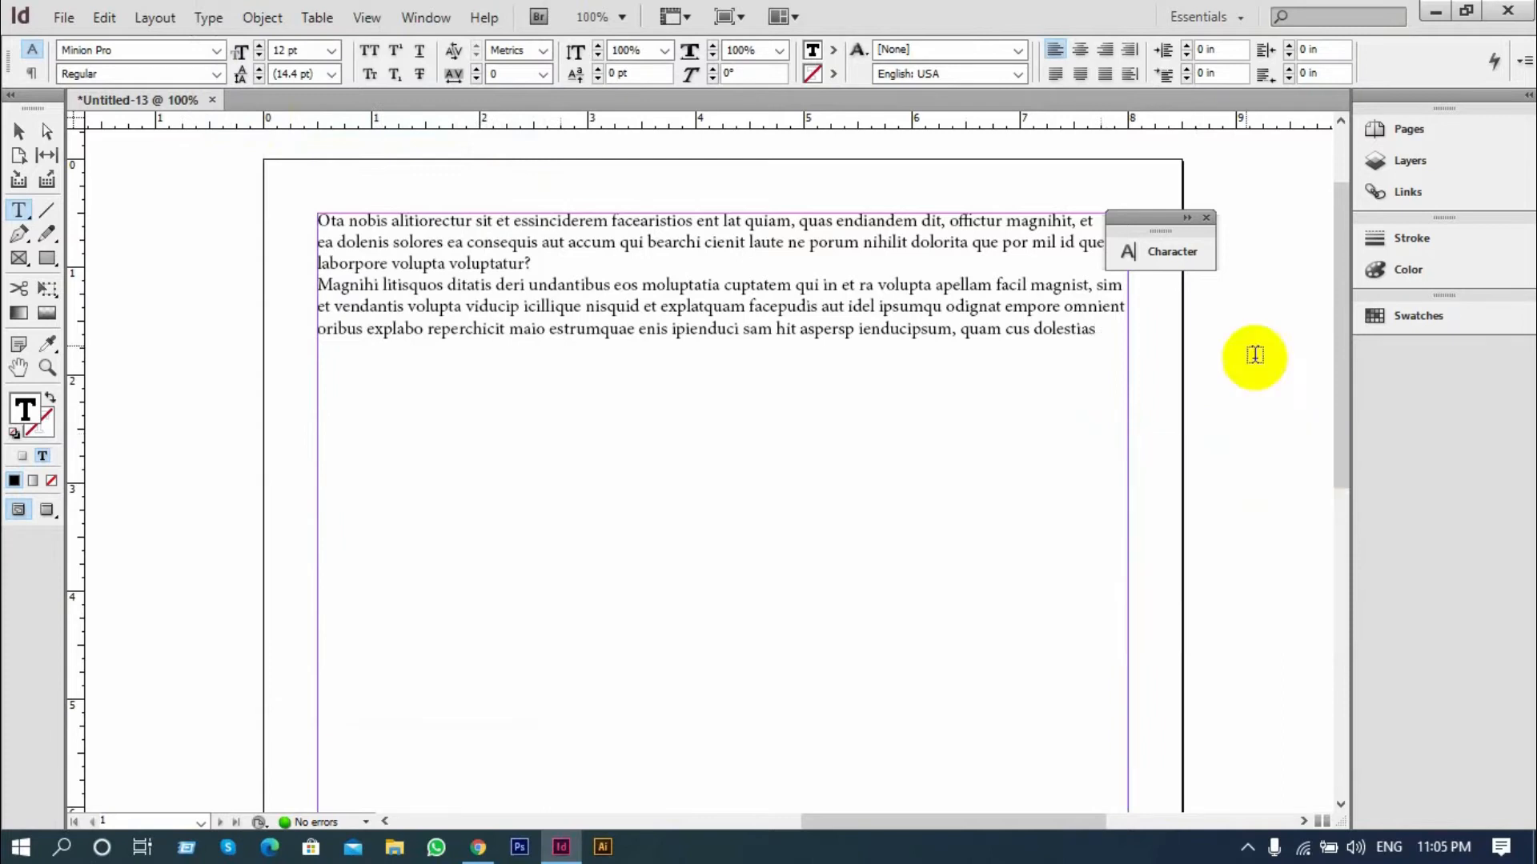
left_click(1206, 218)
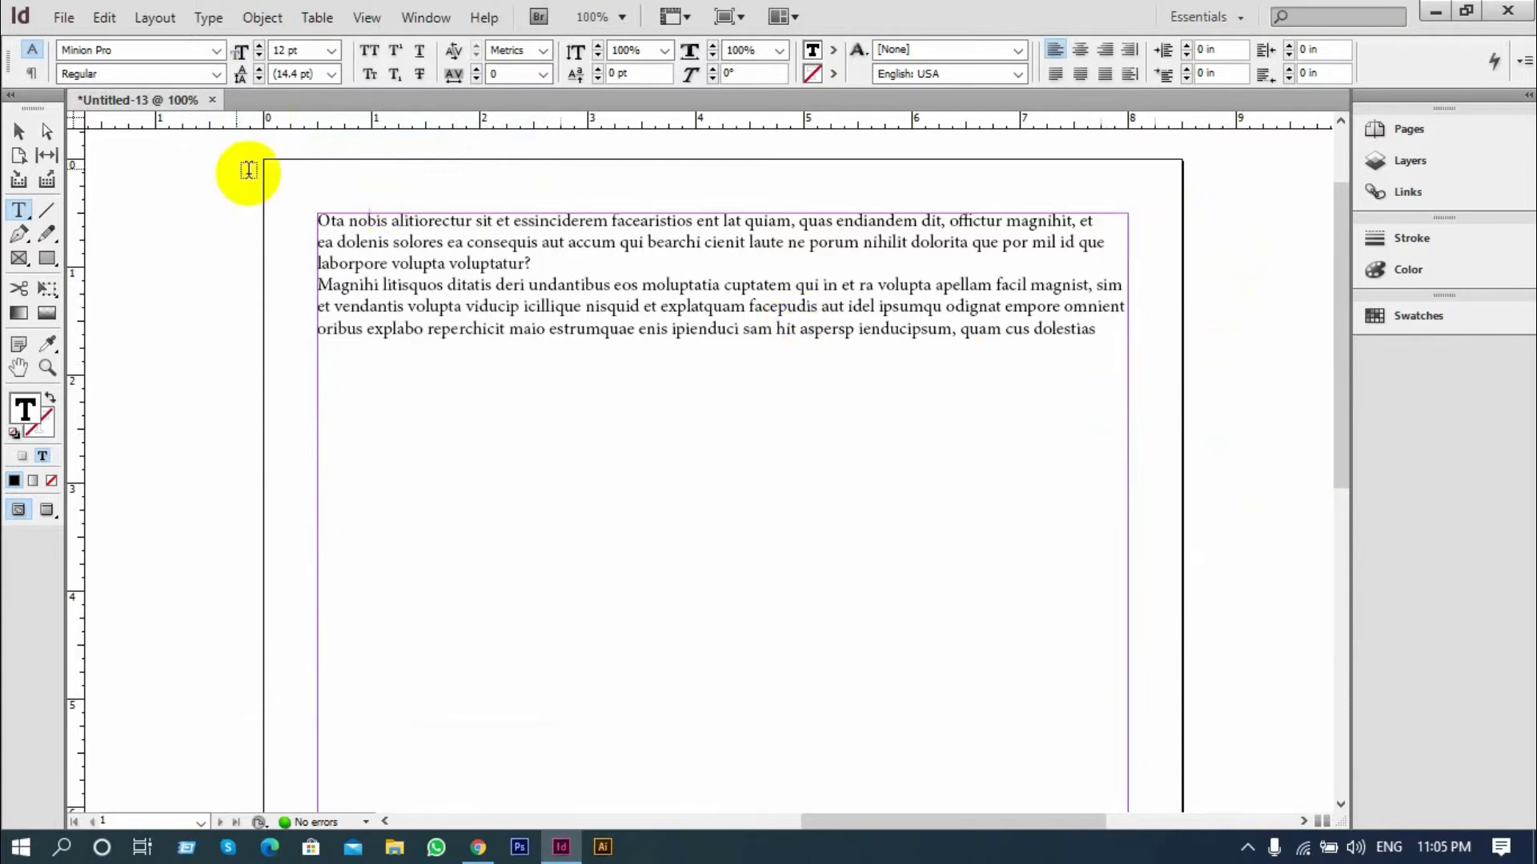
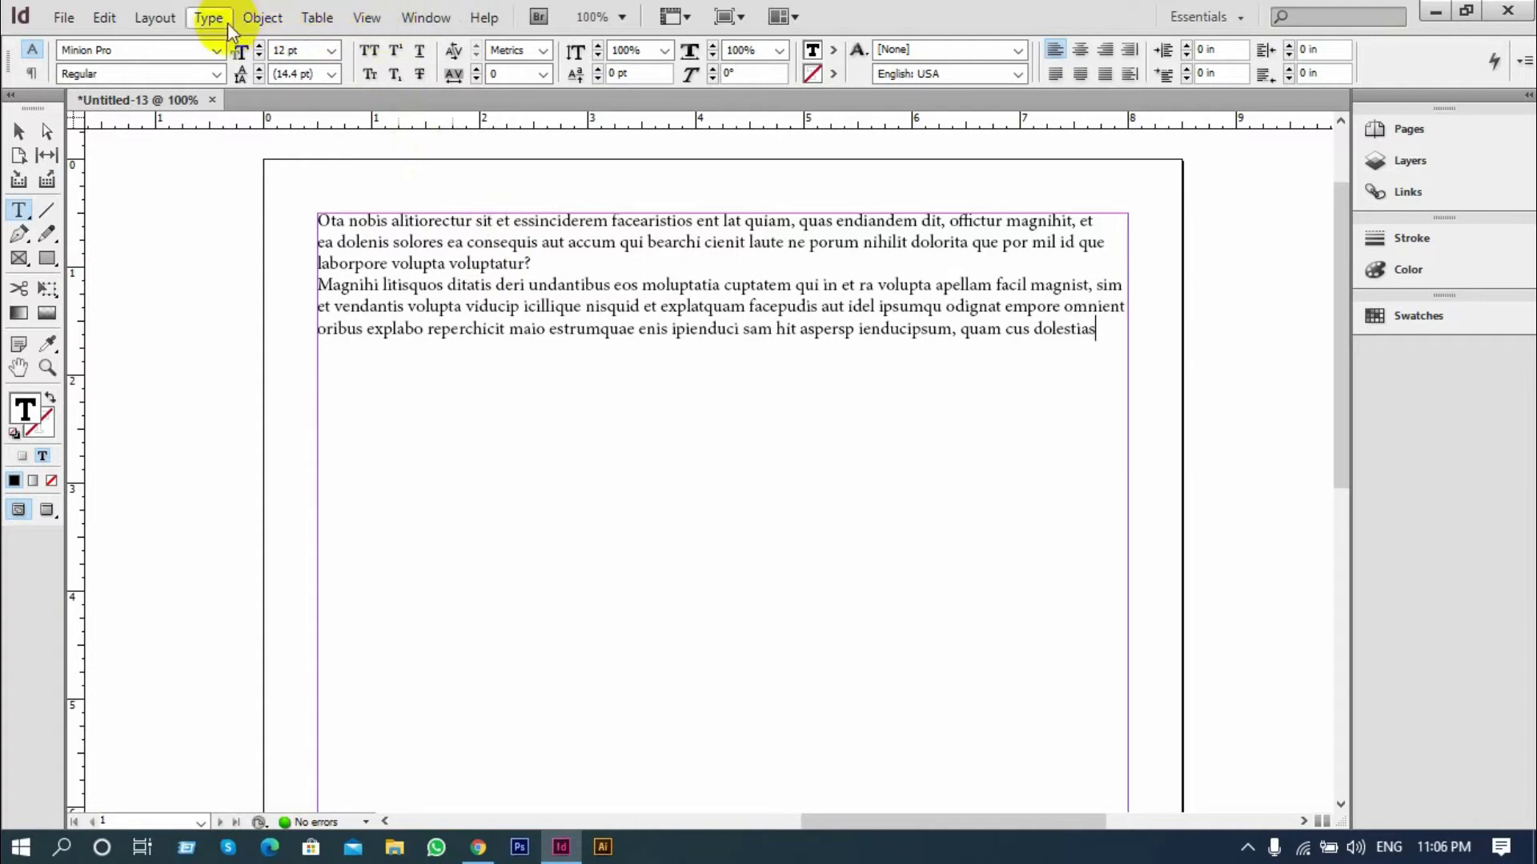
Bring up the Character formatting options and place them beside the text, clear of the page's paragraphs
key("ctrl+t")
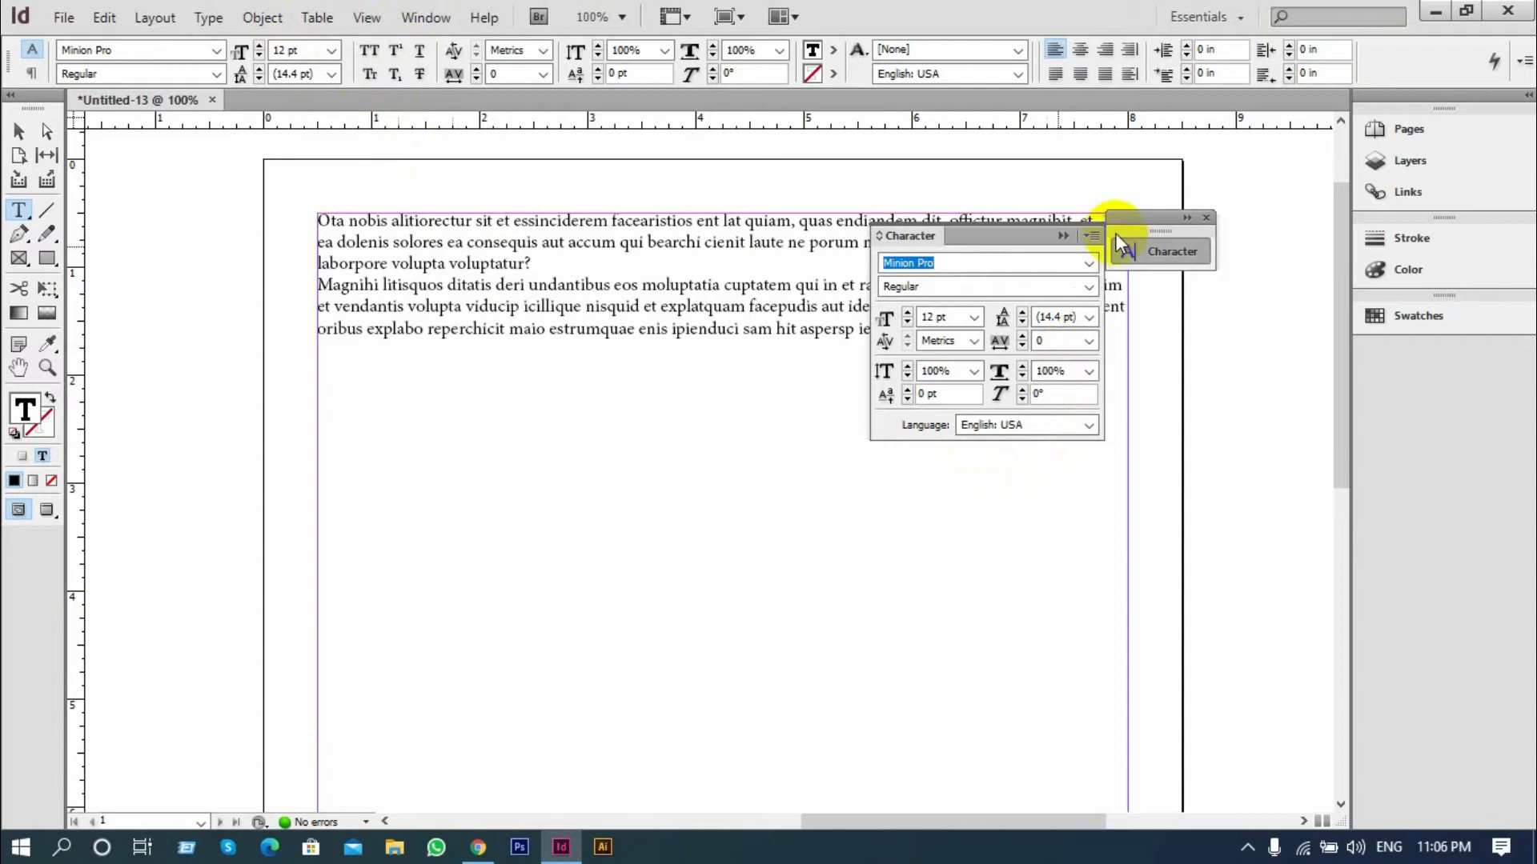
left_click_drag(968, 233, 1204, 218)
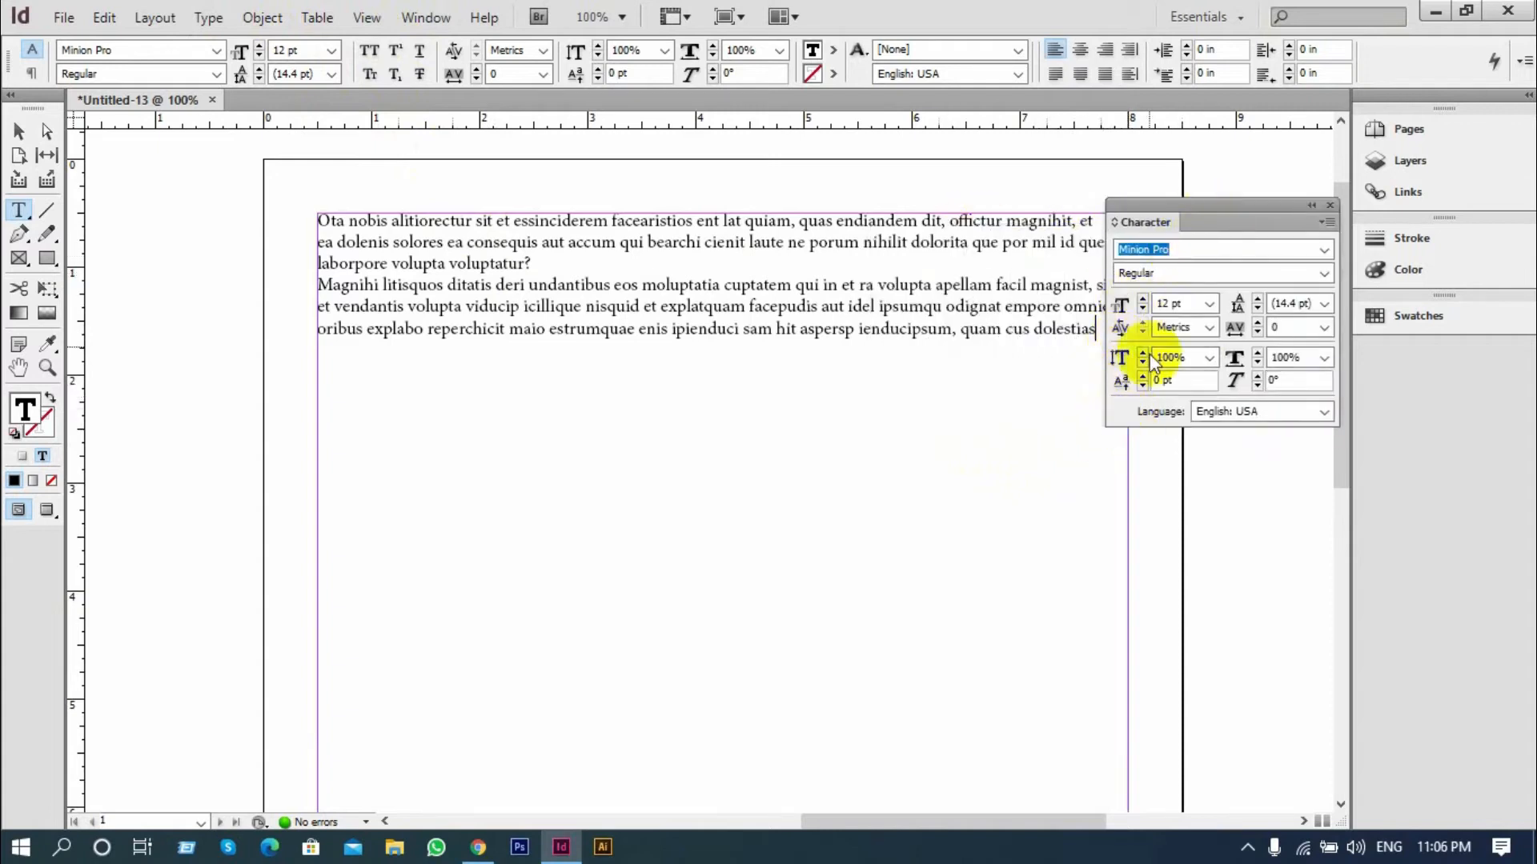
scroll(500, 335, "down", 1)
scroll(982, 296, "up", 1)
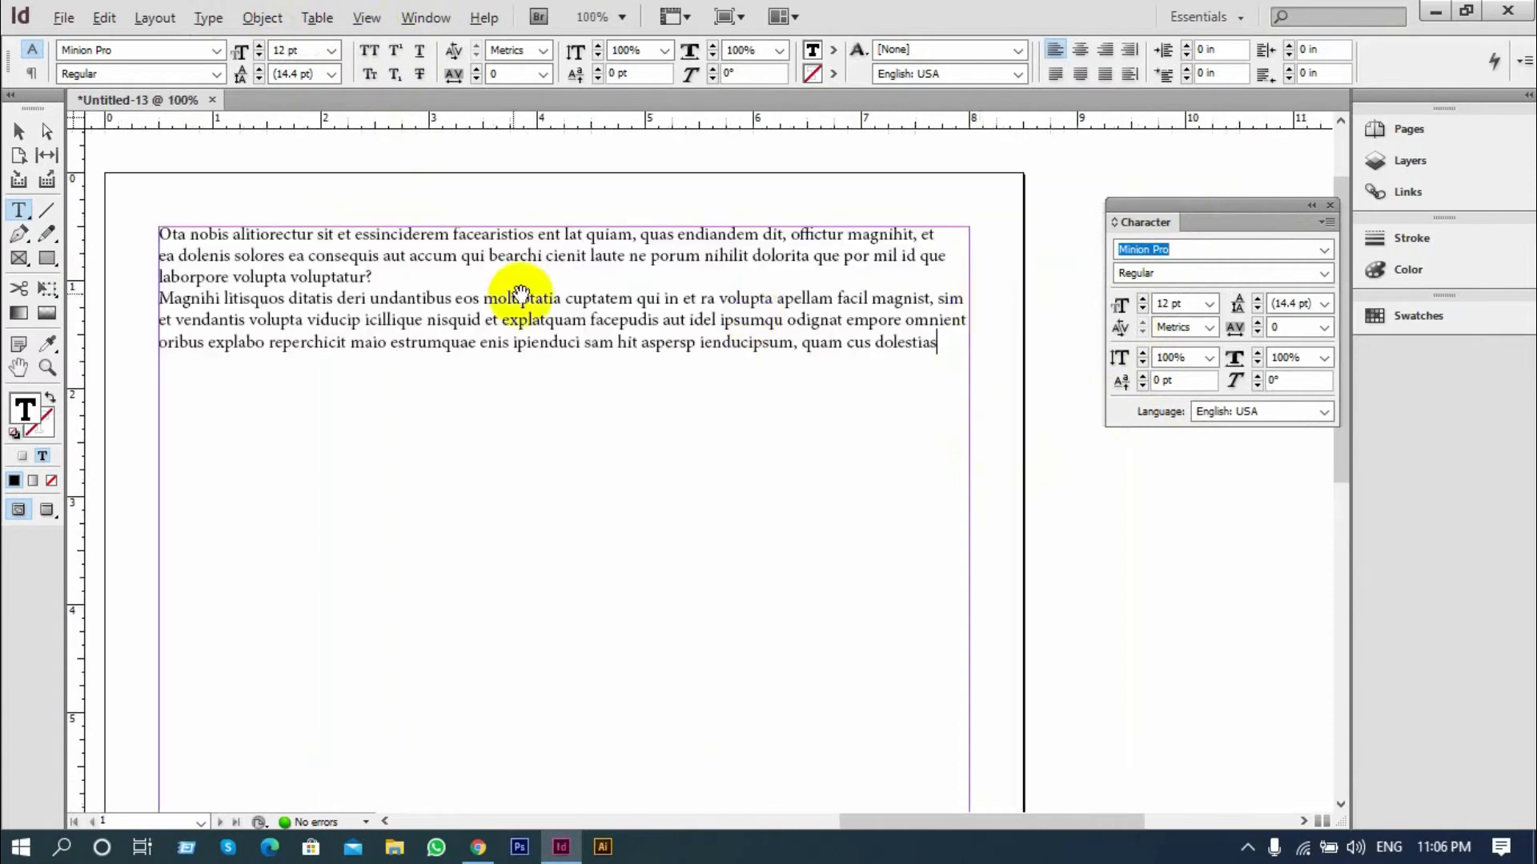
scroll(505, 284, "up", 1)
scroll(632, 314, "down", 1)
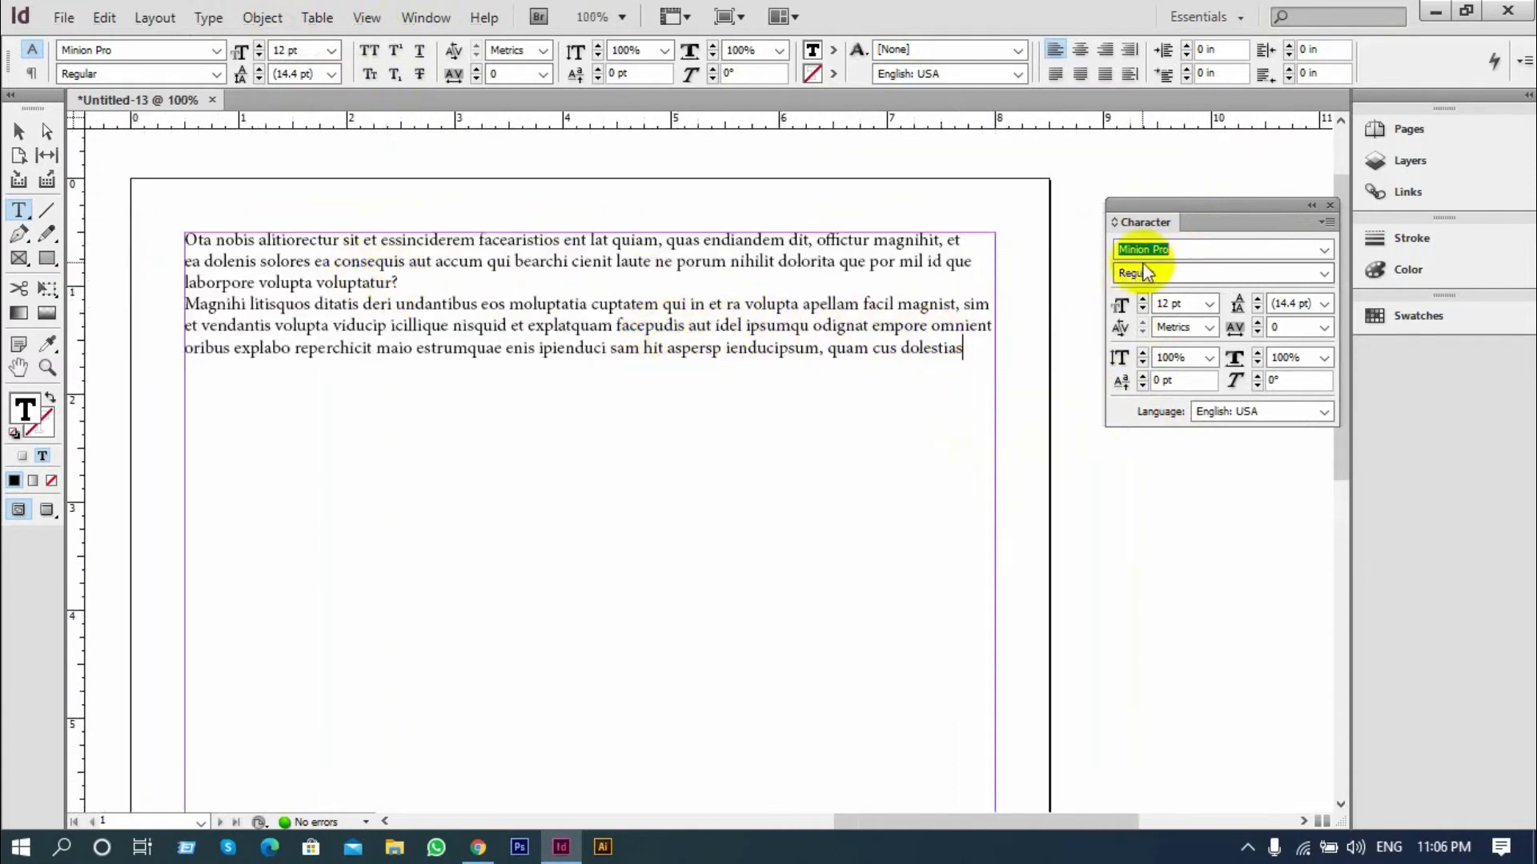
Look through the available font families without choosing one, and set the font style to Bold at the text cursor
left_click(1329, 254)
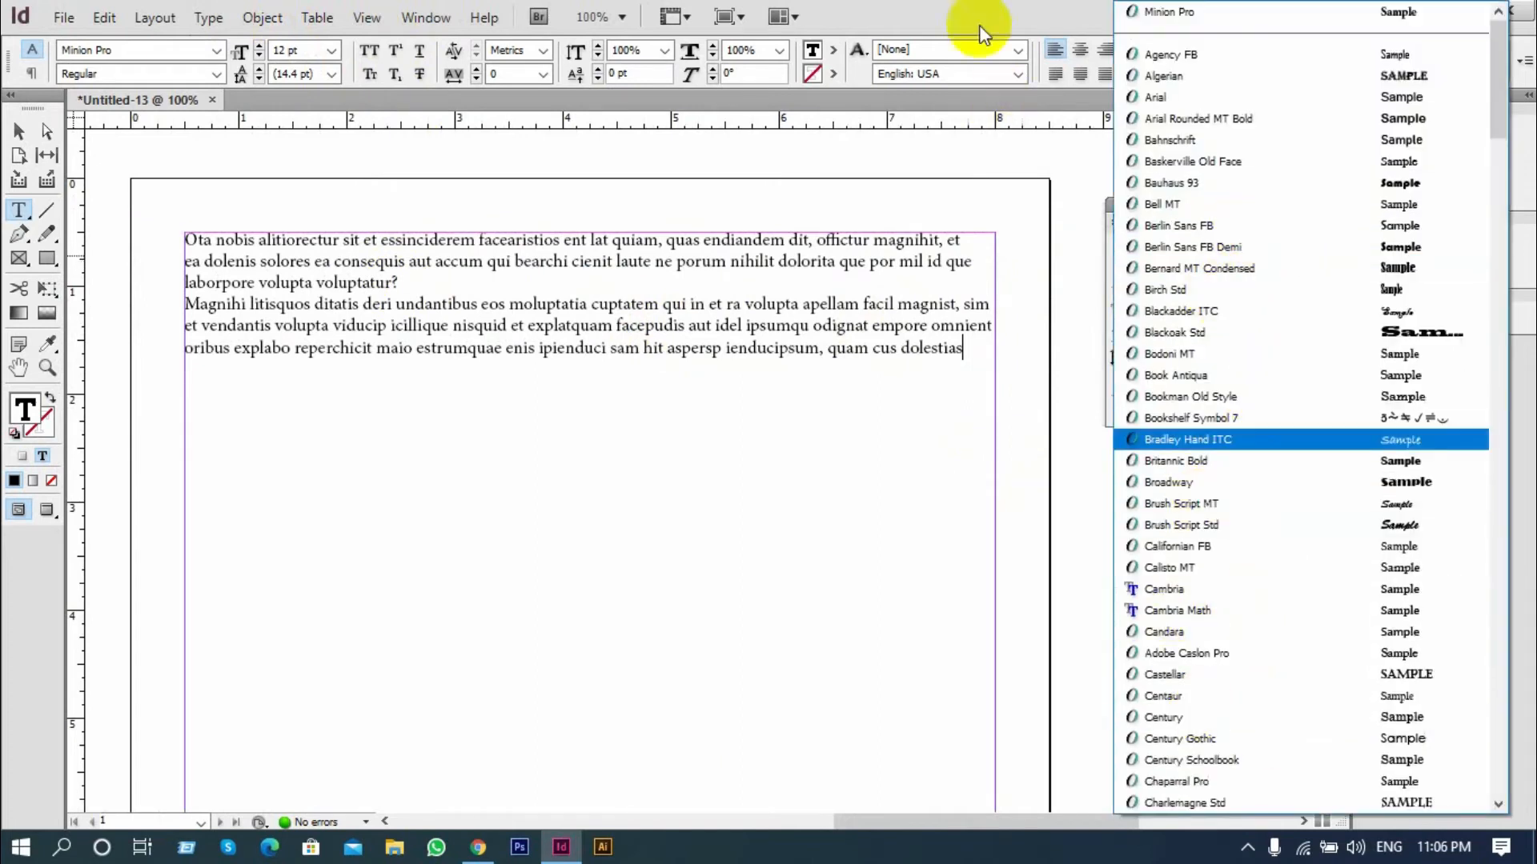
left_click(992, 9)
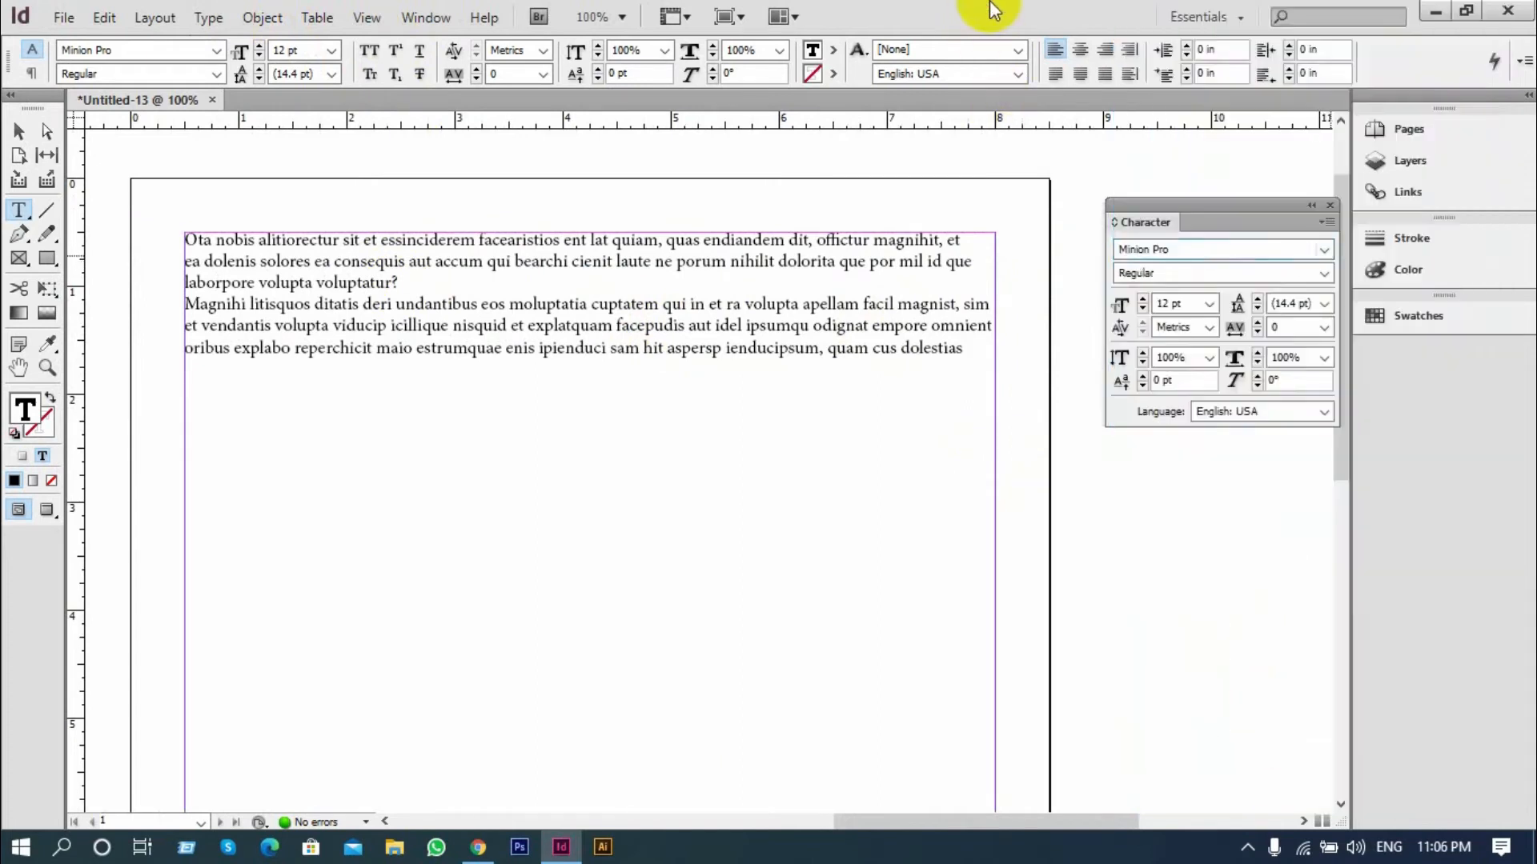
left_click(1317, 273)
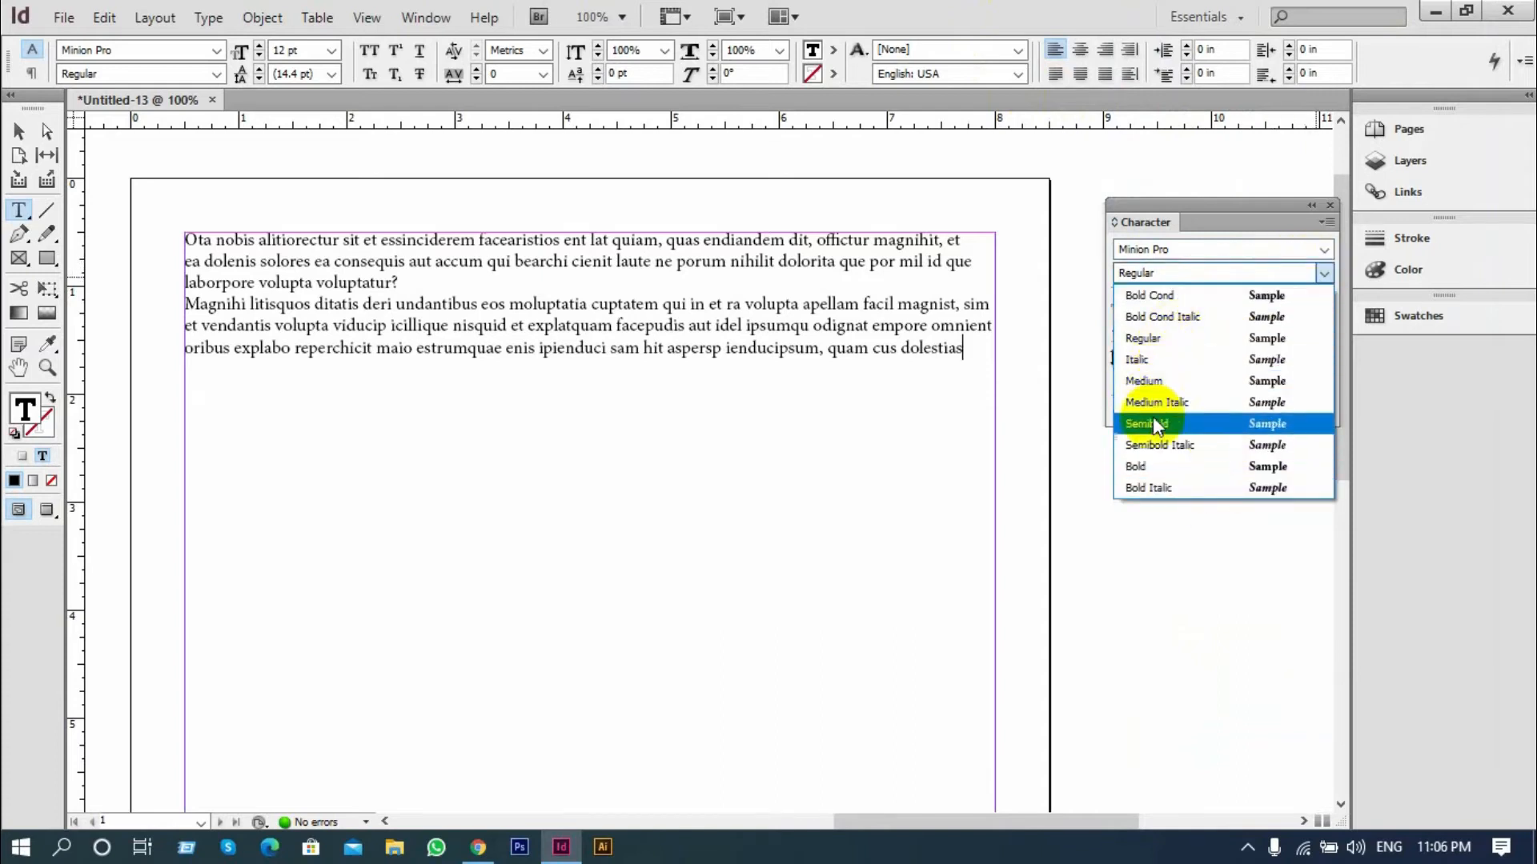
left_click(1146, 468)
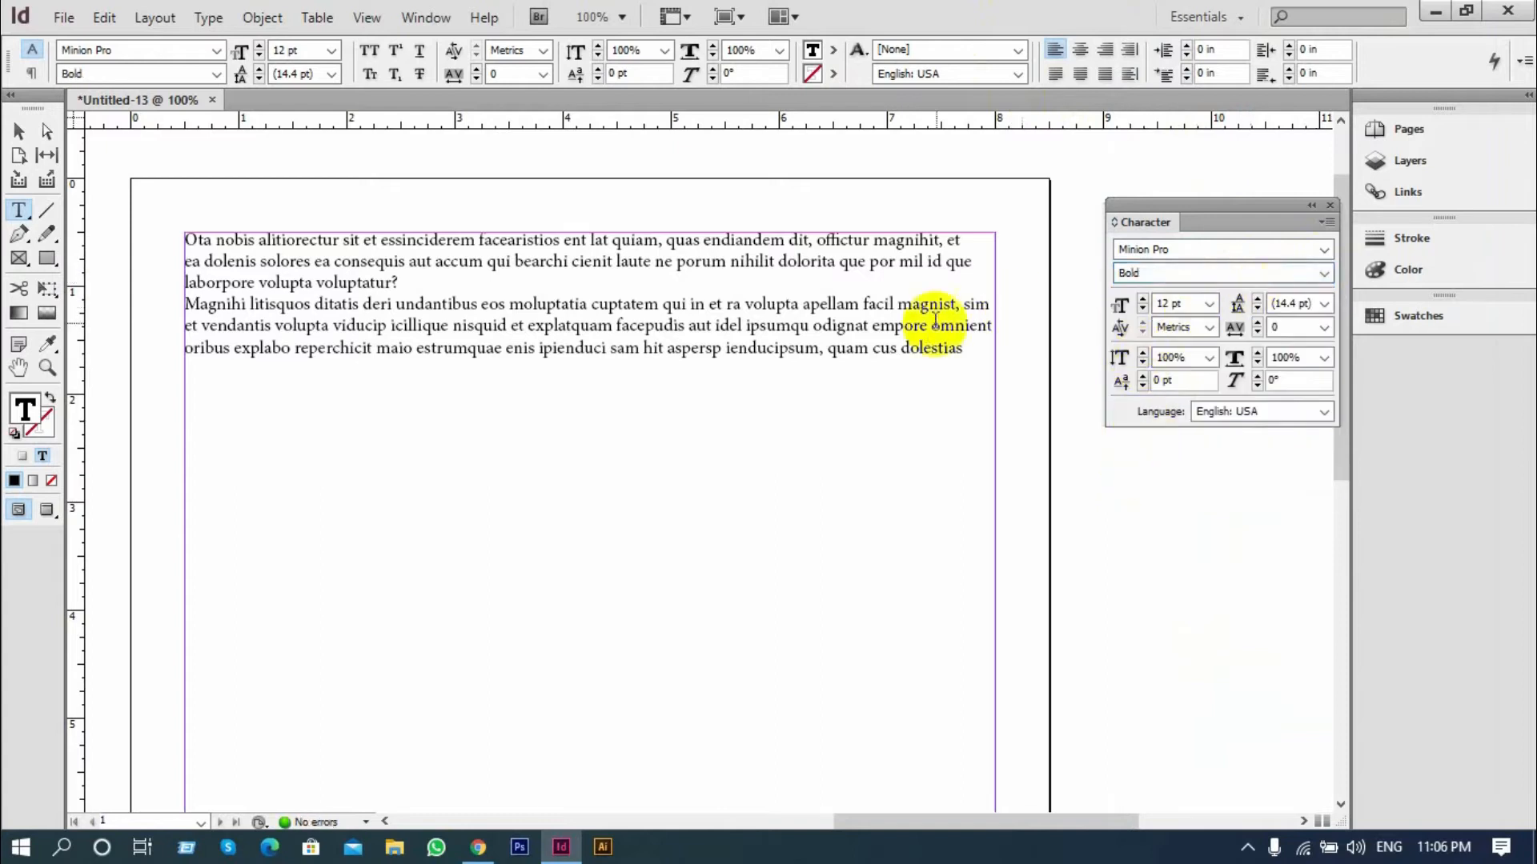
Increase the font size of both paragraphs to 17 pt
left_click_drag(963, 348, 131, 179)
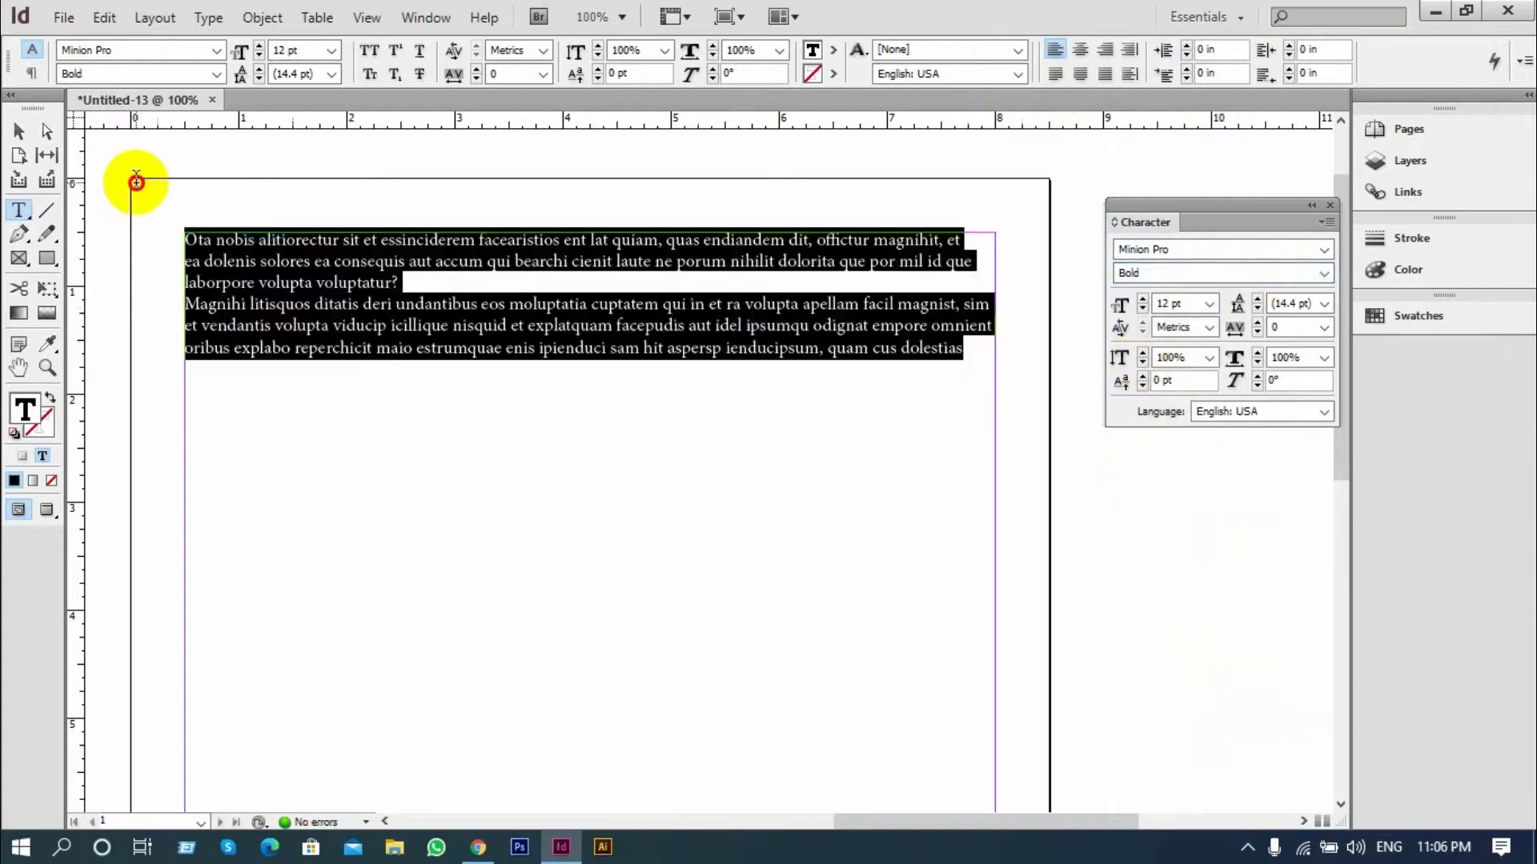
left_click(1144, 299)
left_click(1144, 300)
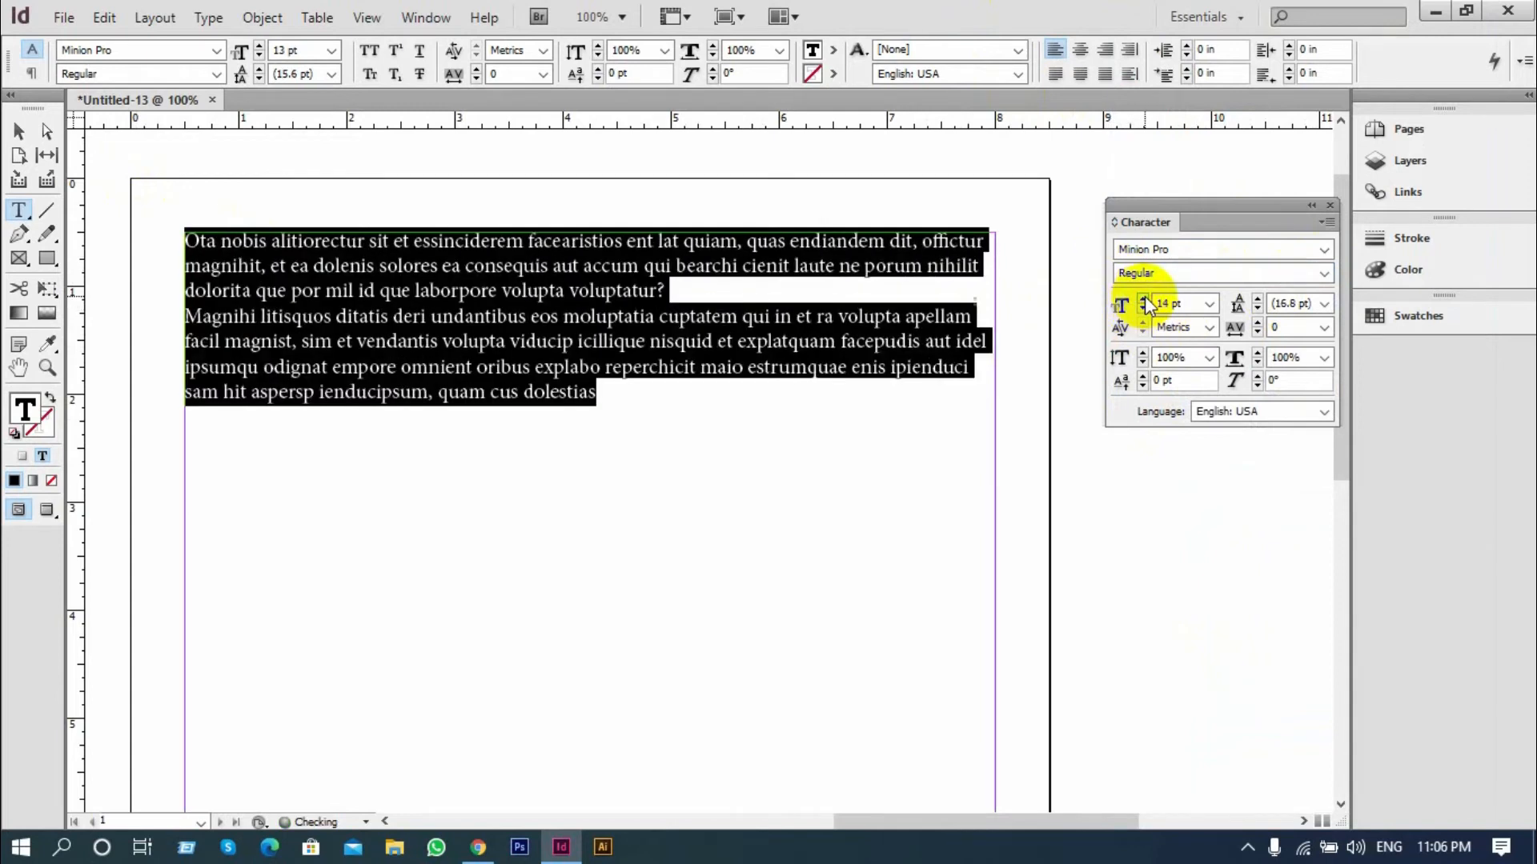
left_click(1144, 300)
left_click(1144, 299)
left_click(1143, 299)
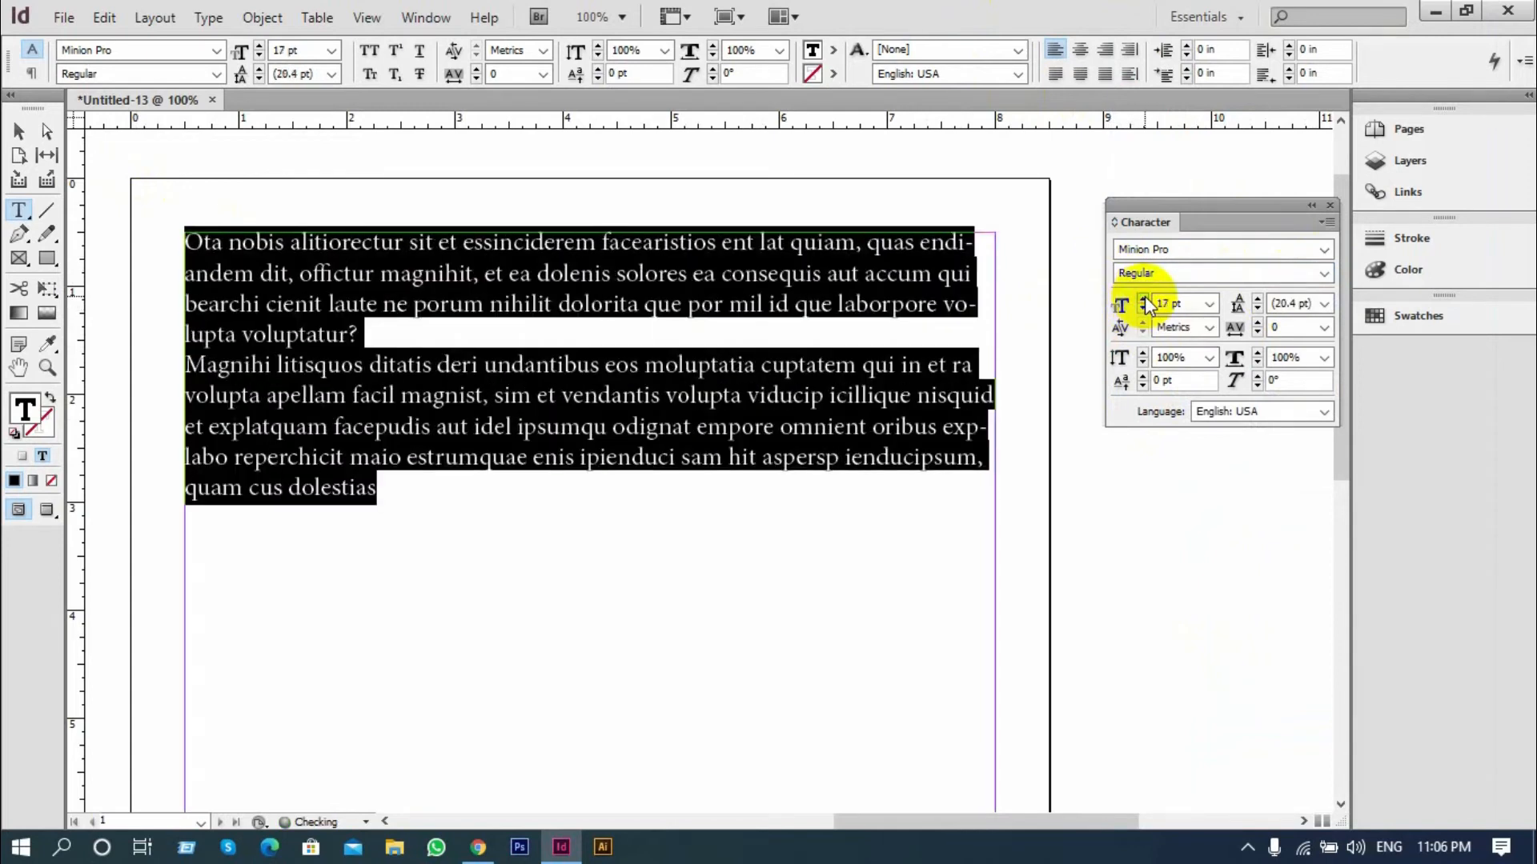
left_click(766, 366)
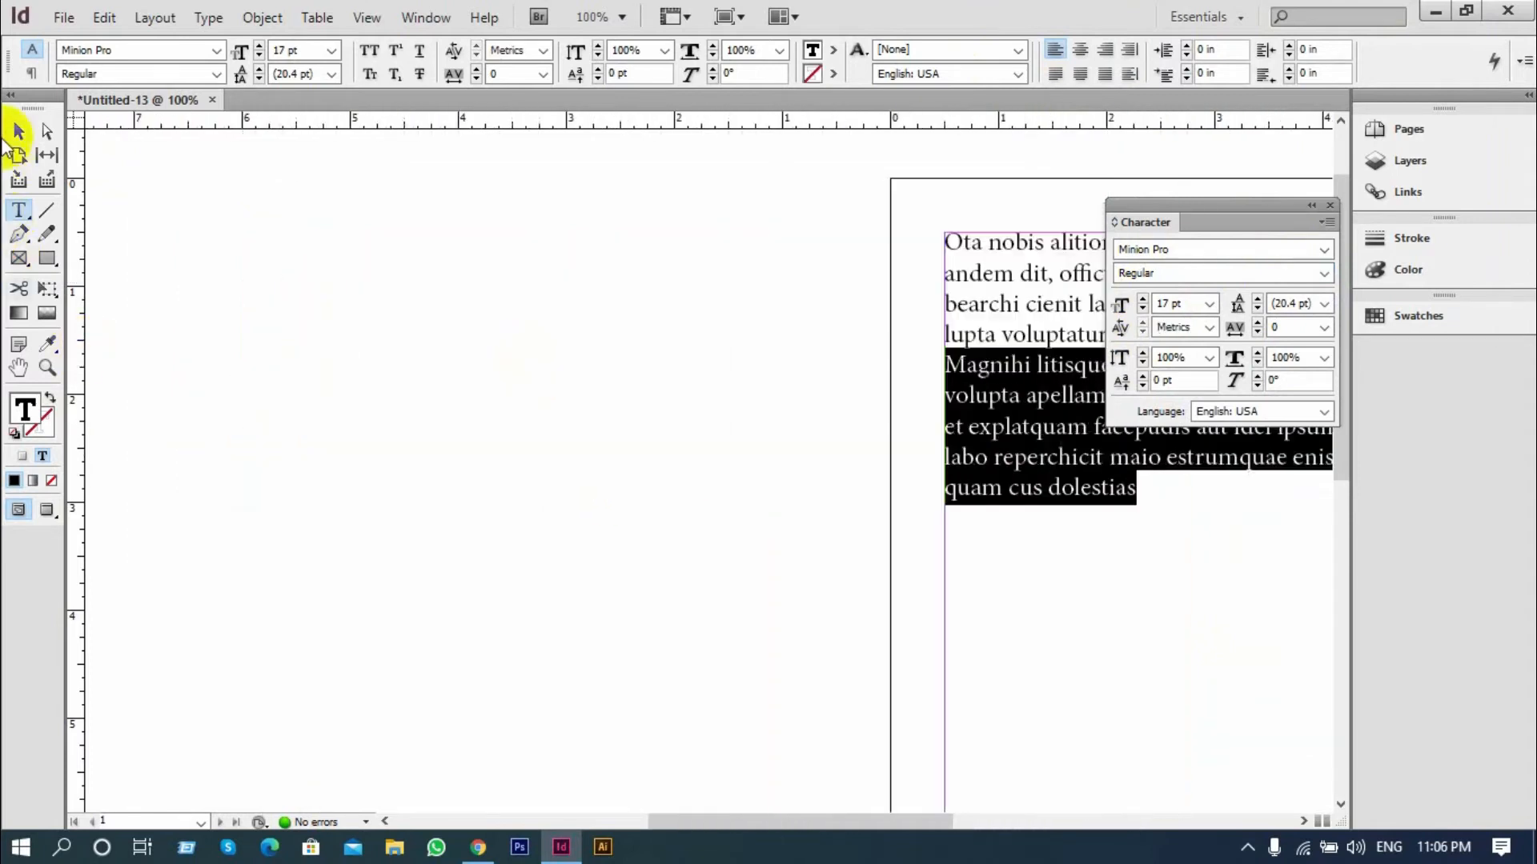
Select the text frame that holds both paragraphs as an object
left_click(18, 131)
left_click_drag(841, 463, 254, 478)
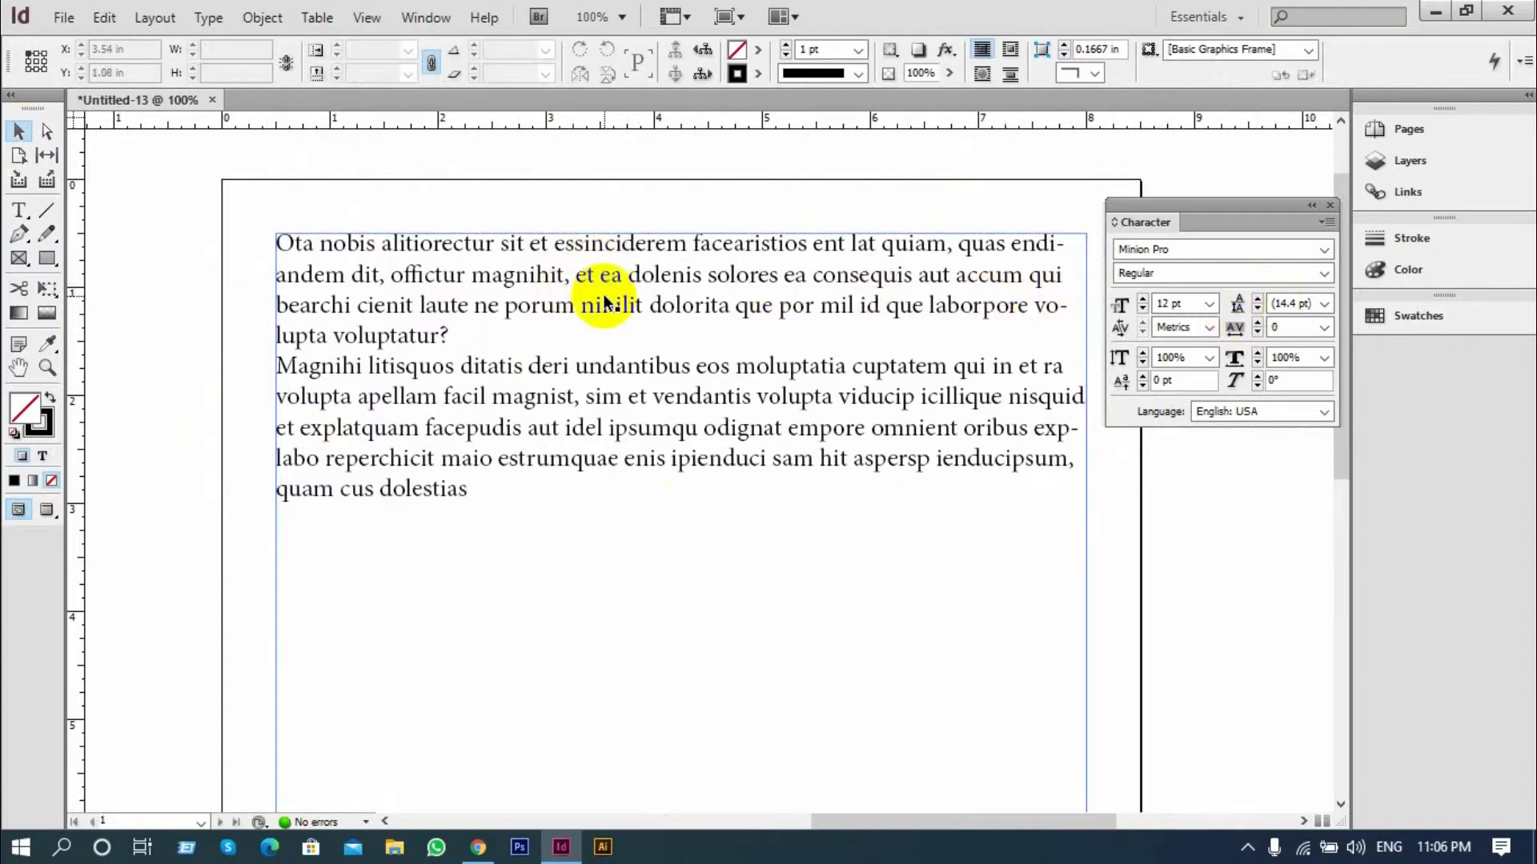
left_click(672, 333)
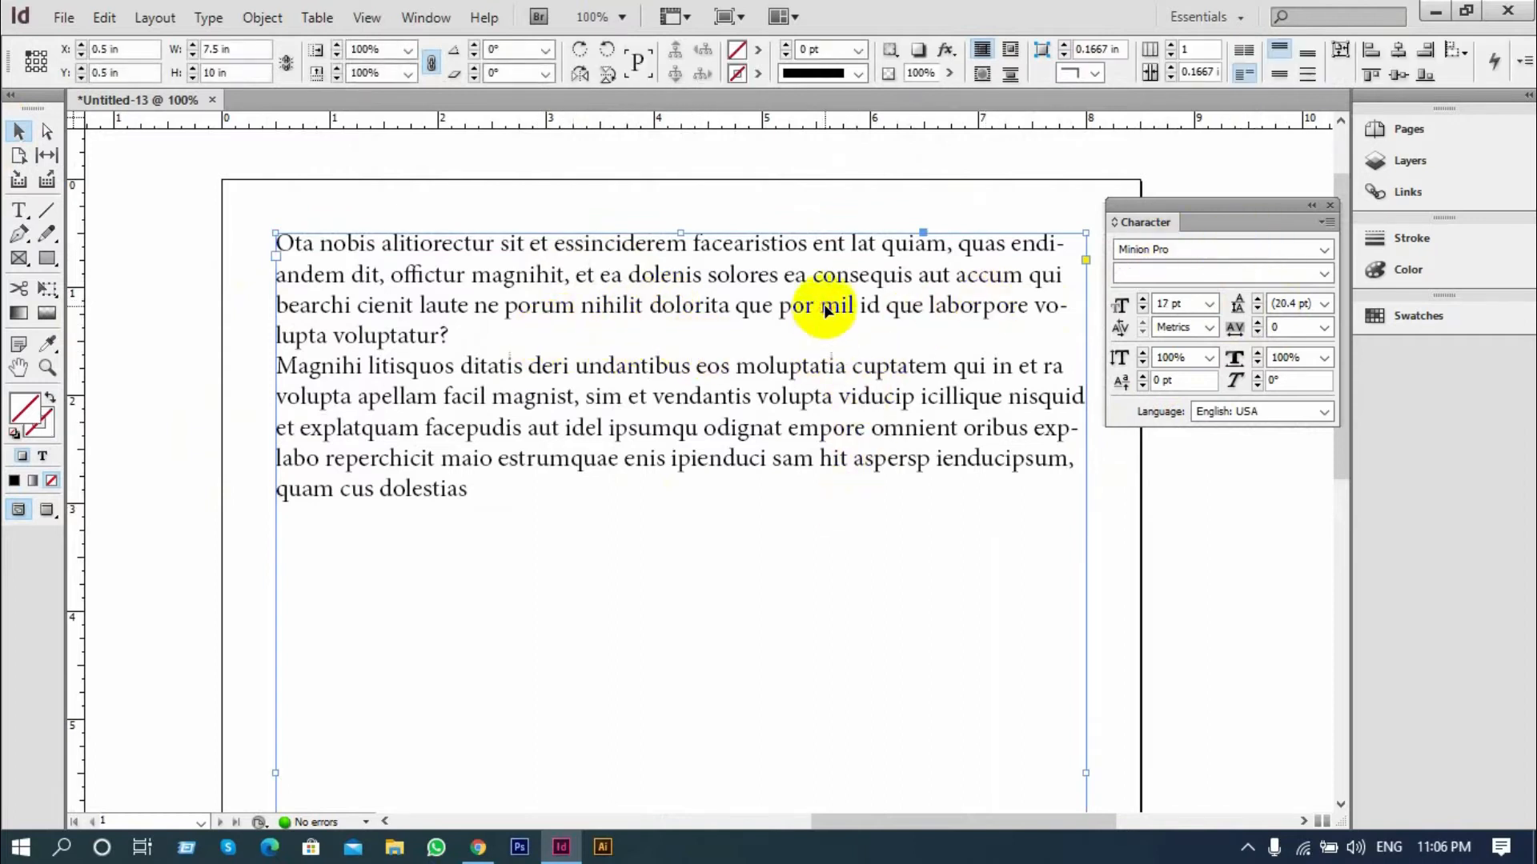
Break the first paragraph after "accum qui" and add four empty lines before "bearchi"
left_click(19, 211)
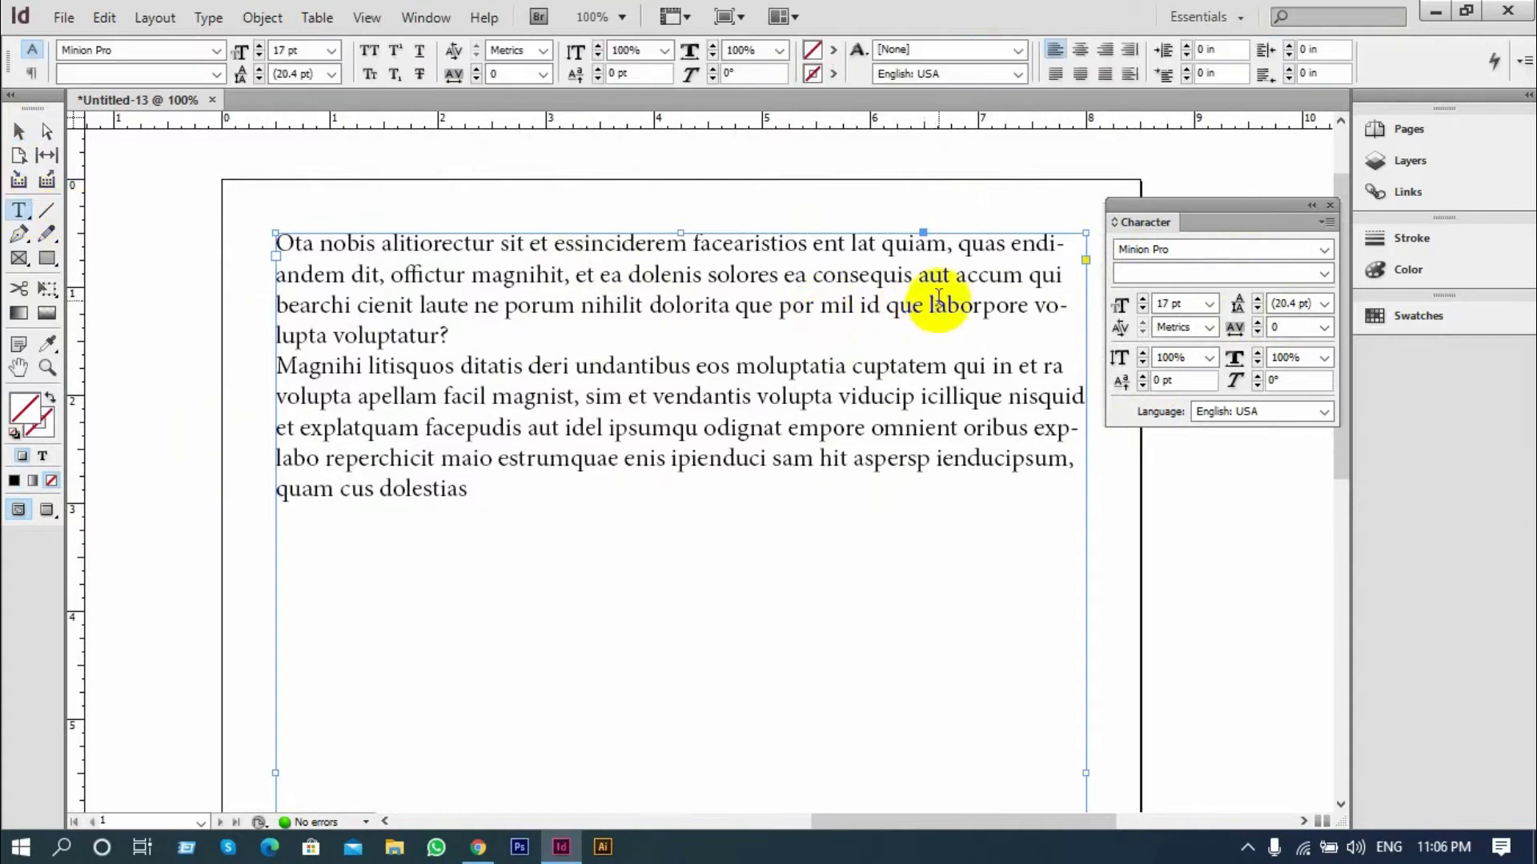
left_click(1062, 275)
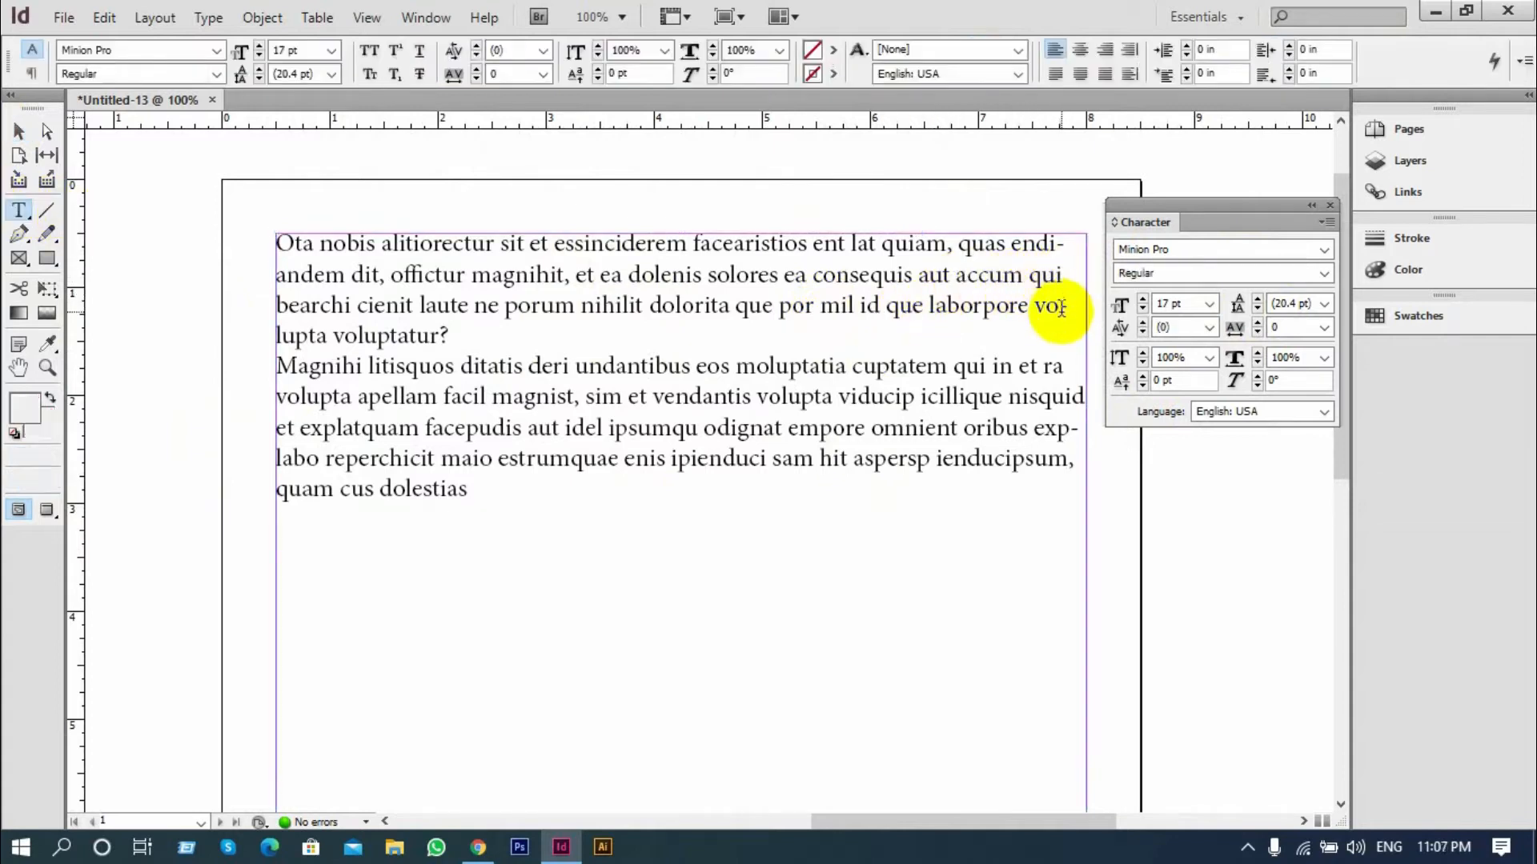
scroll(1054, 320, "up", 1)
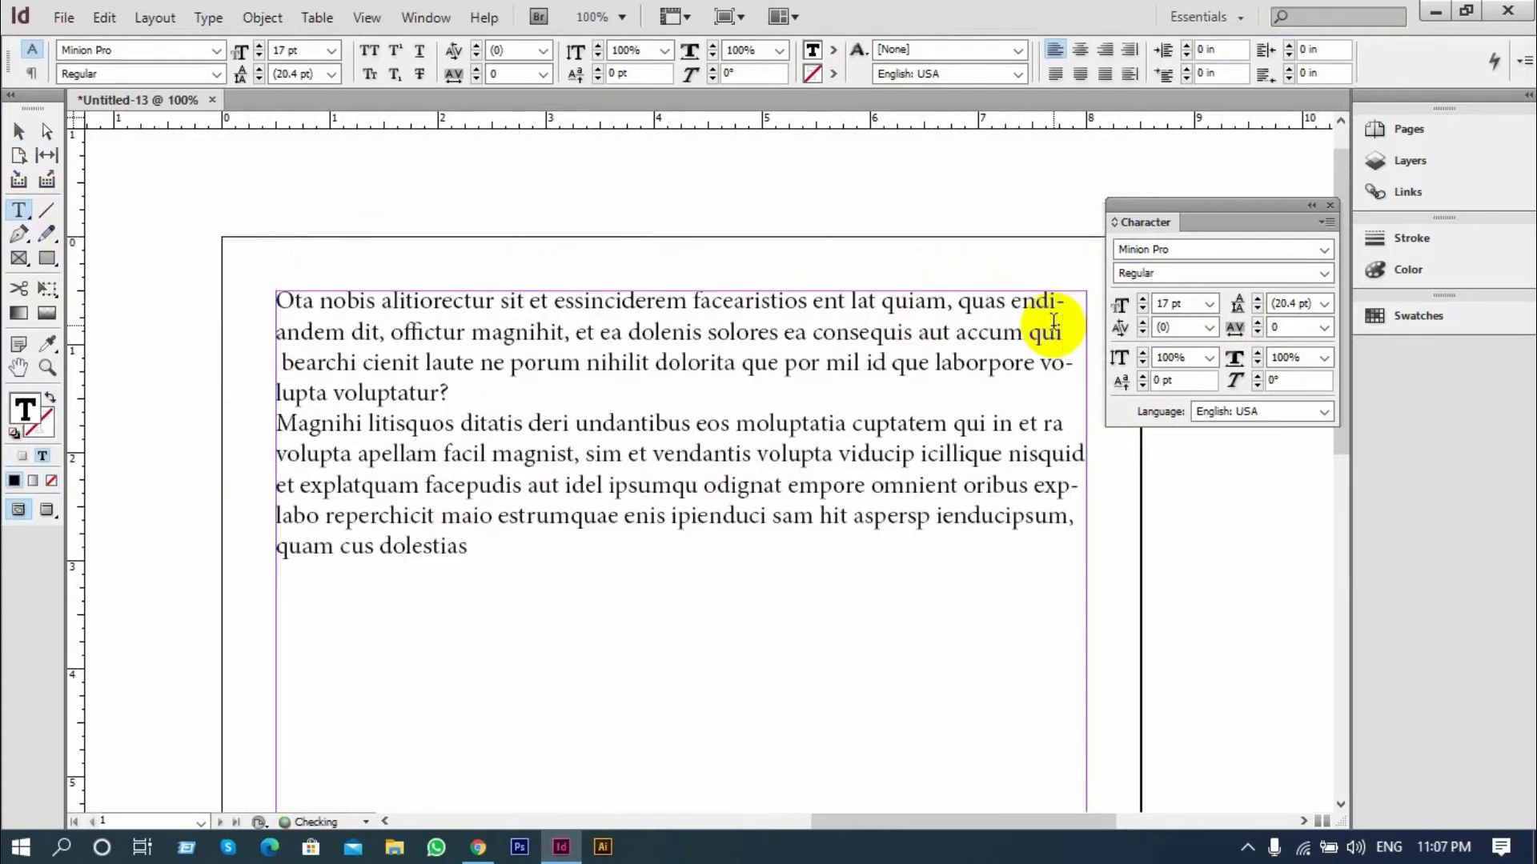
key("Return")
key("Return")
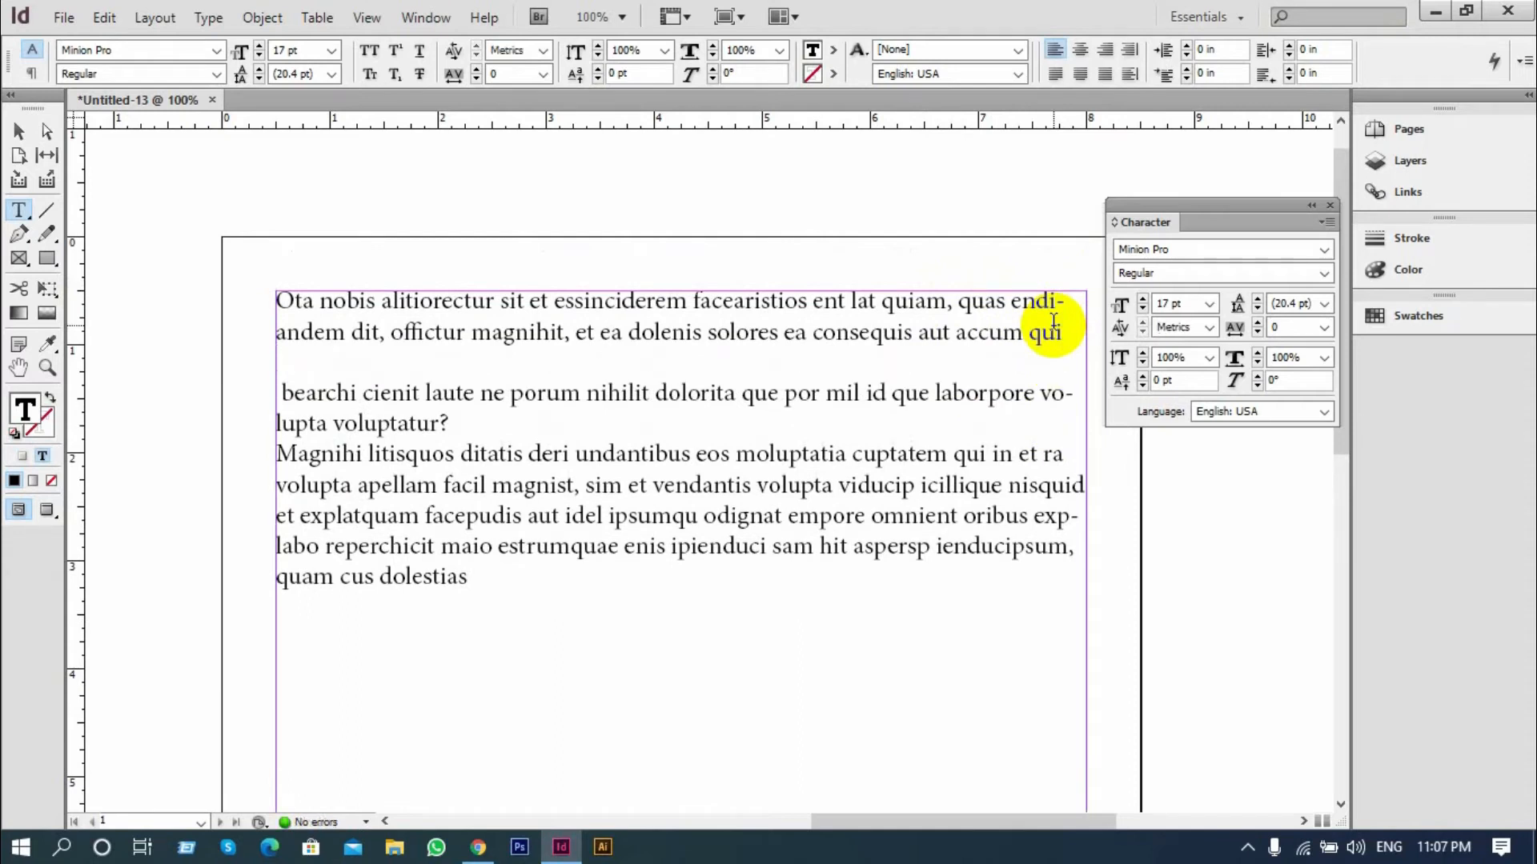
key("Return")
key("Return")
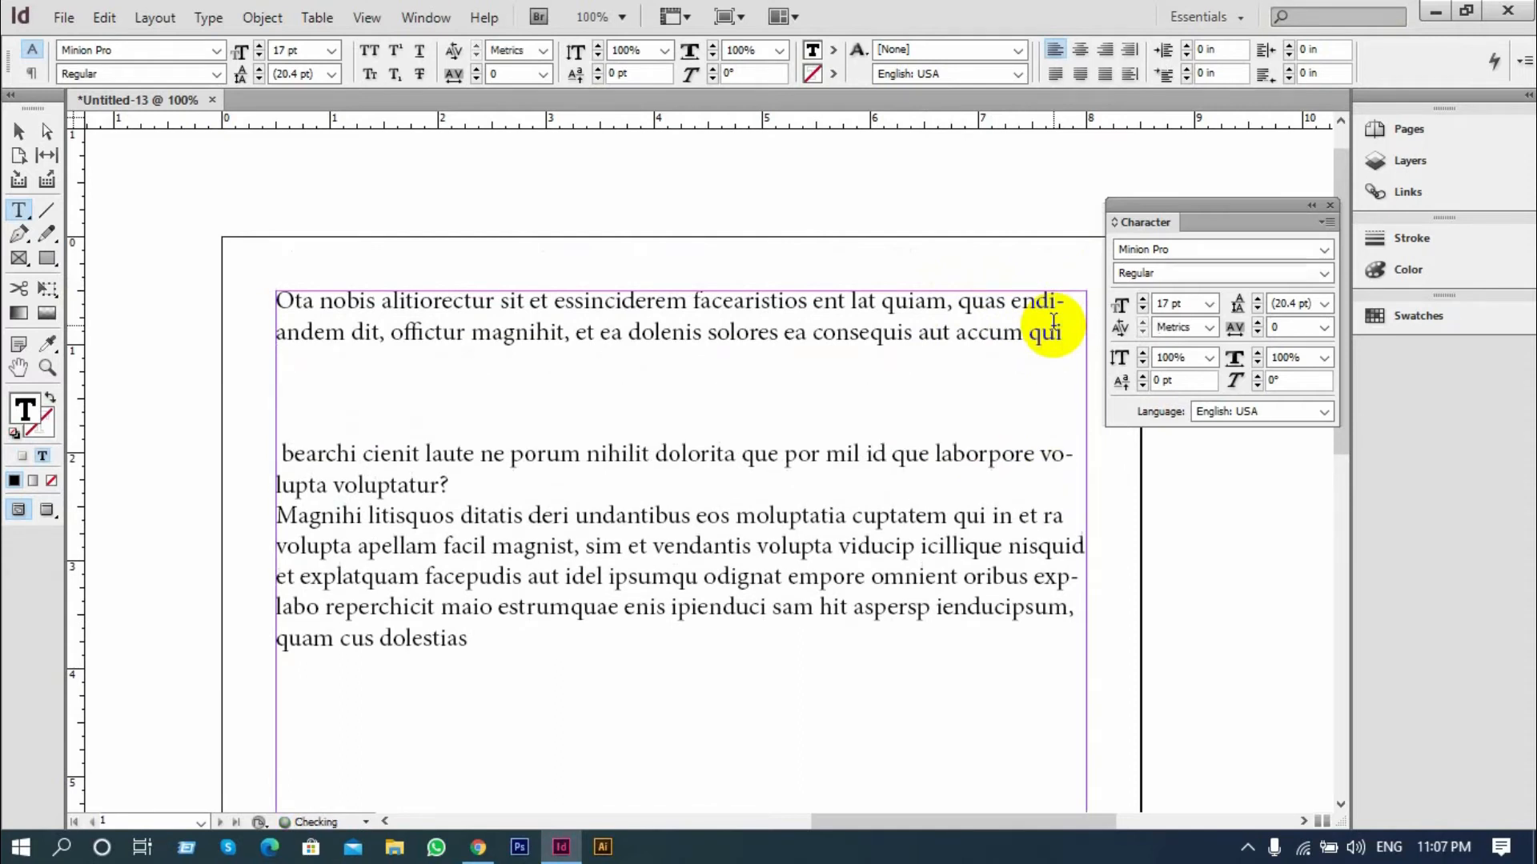
key("Return")
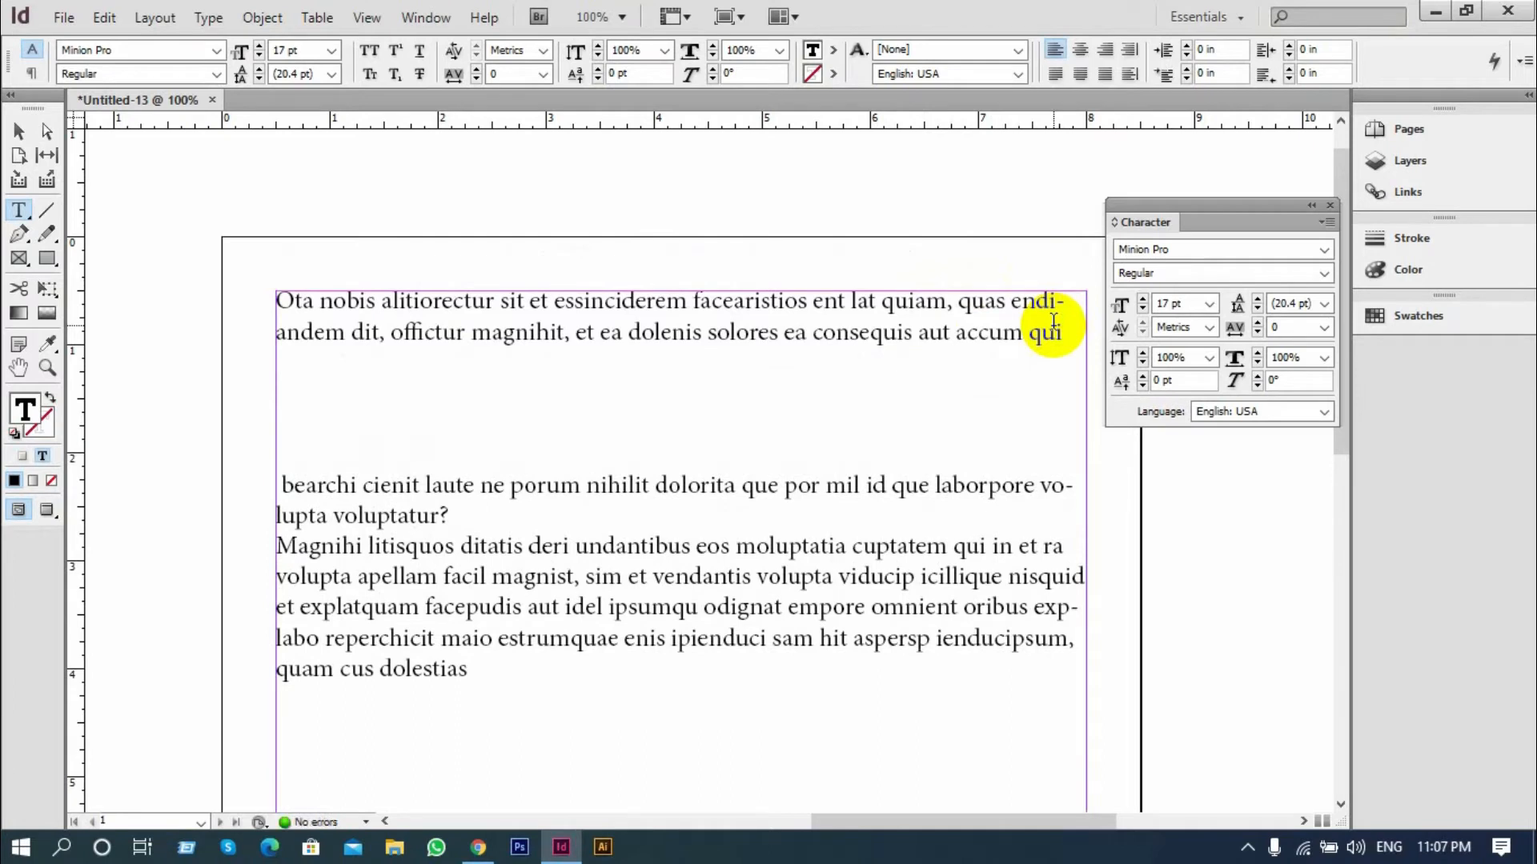
Delete the empty lines after "accum qui" and the stray space in front of "bearchi"
key("BackSpace")
key("BackSpace")
key("BackSpace")
key("BackSpace")
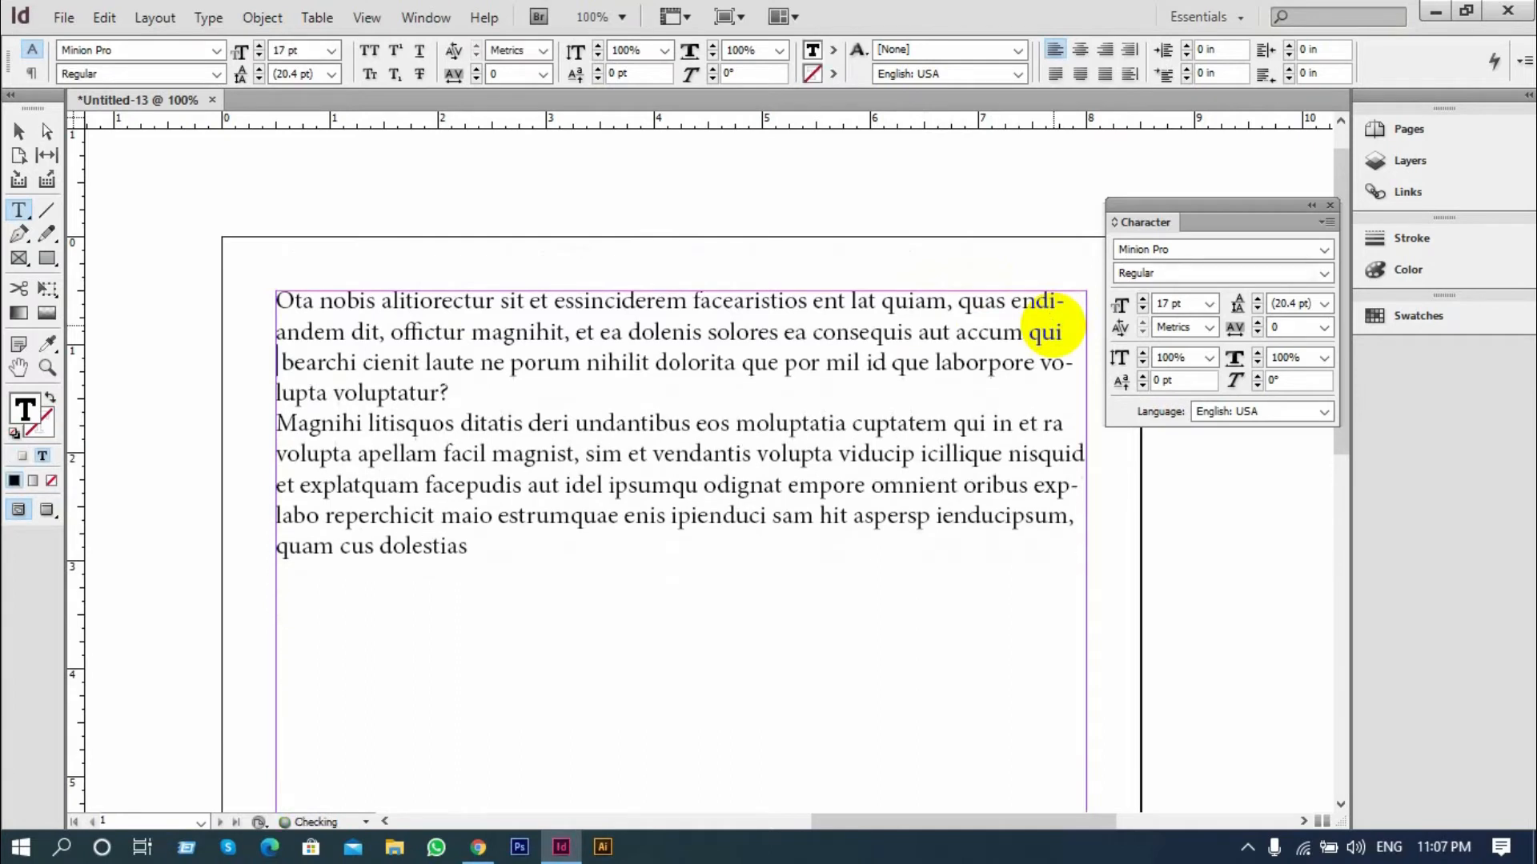
key("Right")
key("BackSpace")
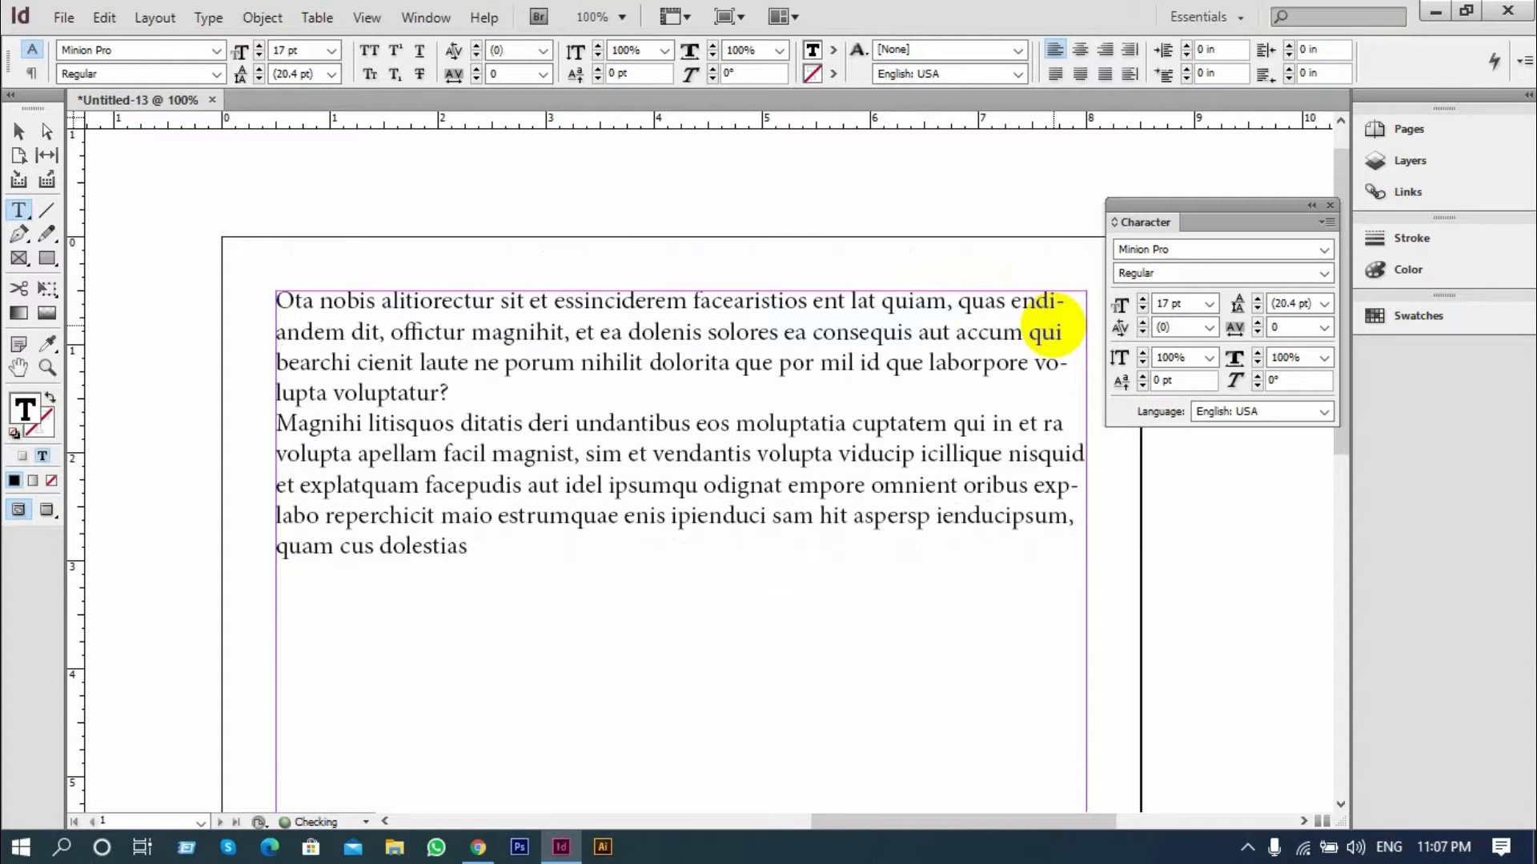
Insert an empty line above "bearchi" and remove it again, twice
key("Return")
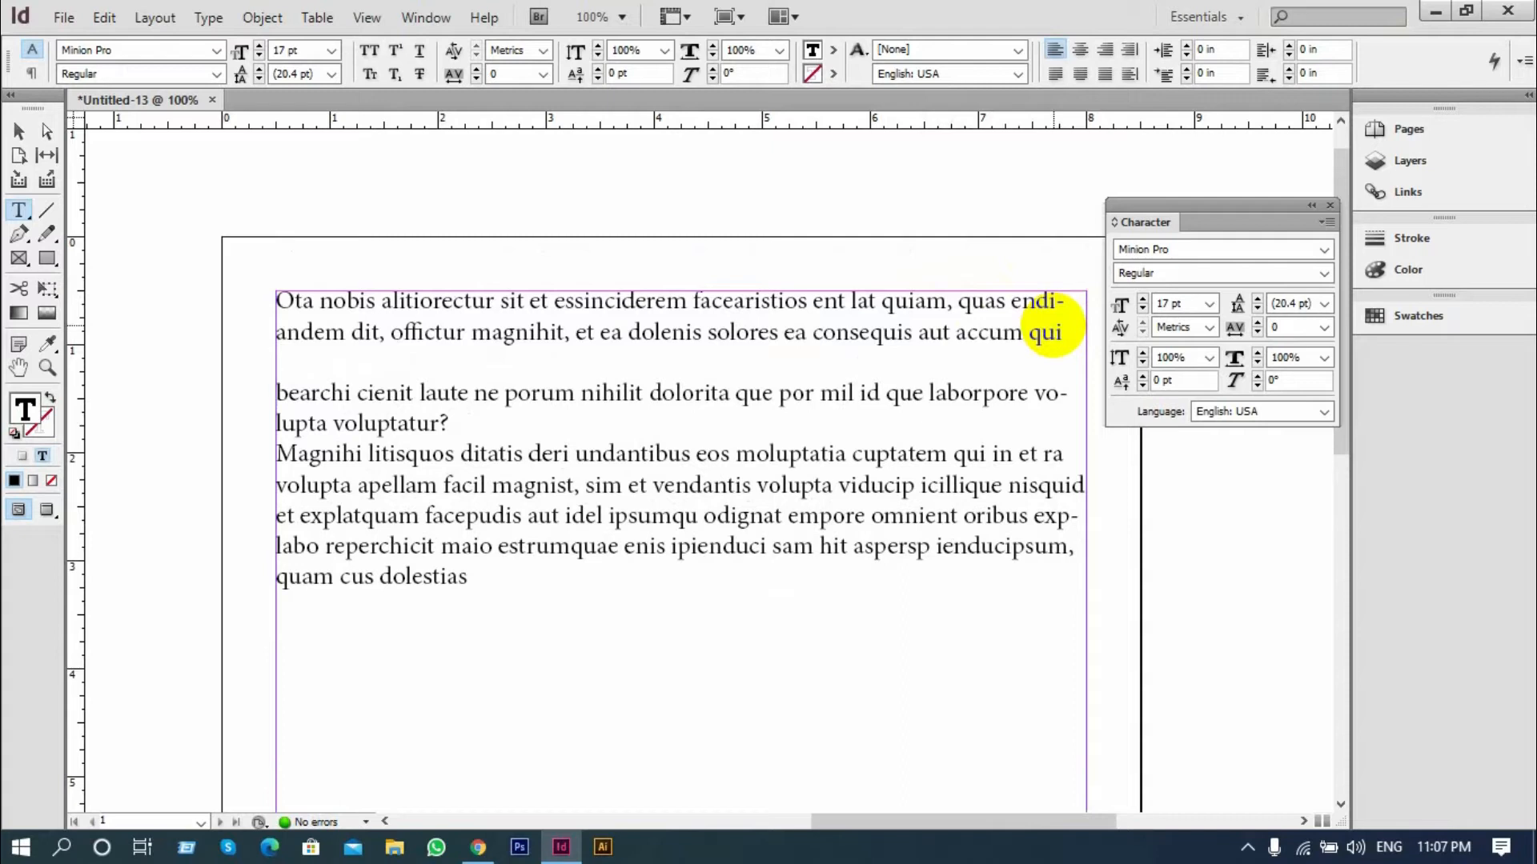
key("BackSpace")
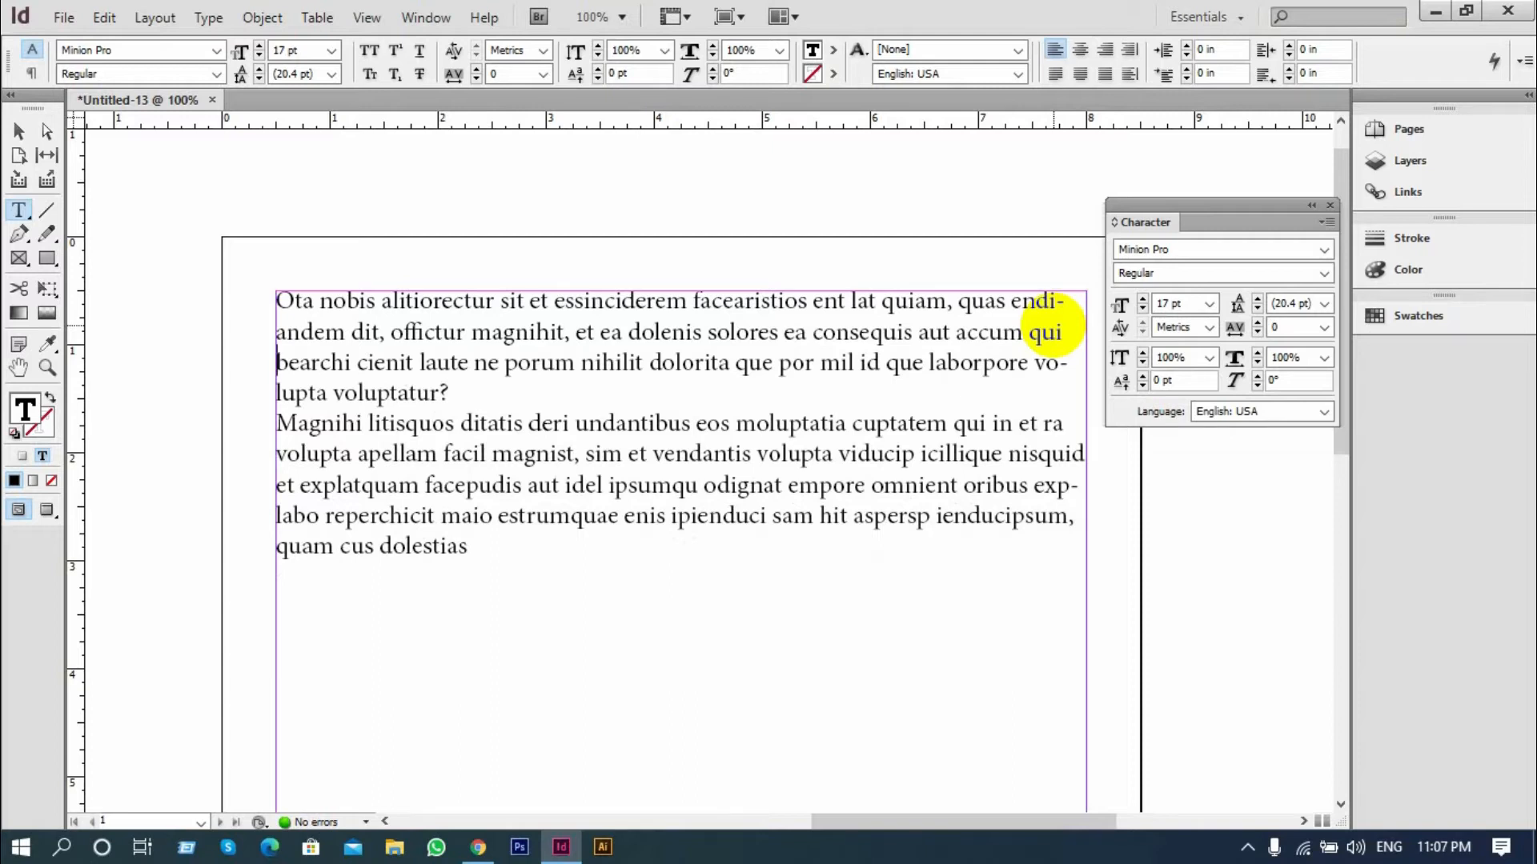
key("Return")
key("BackSpace")
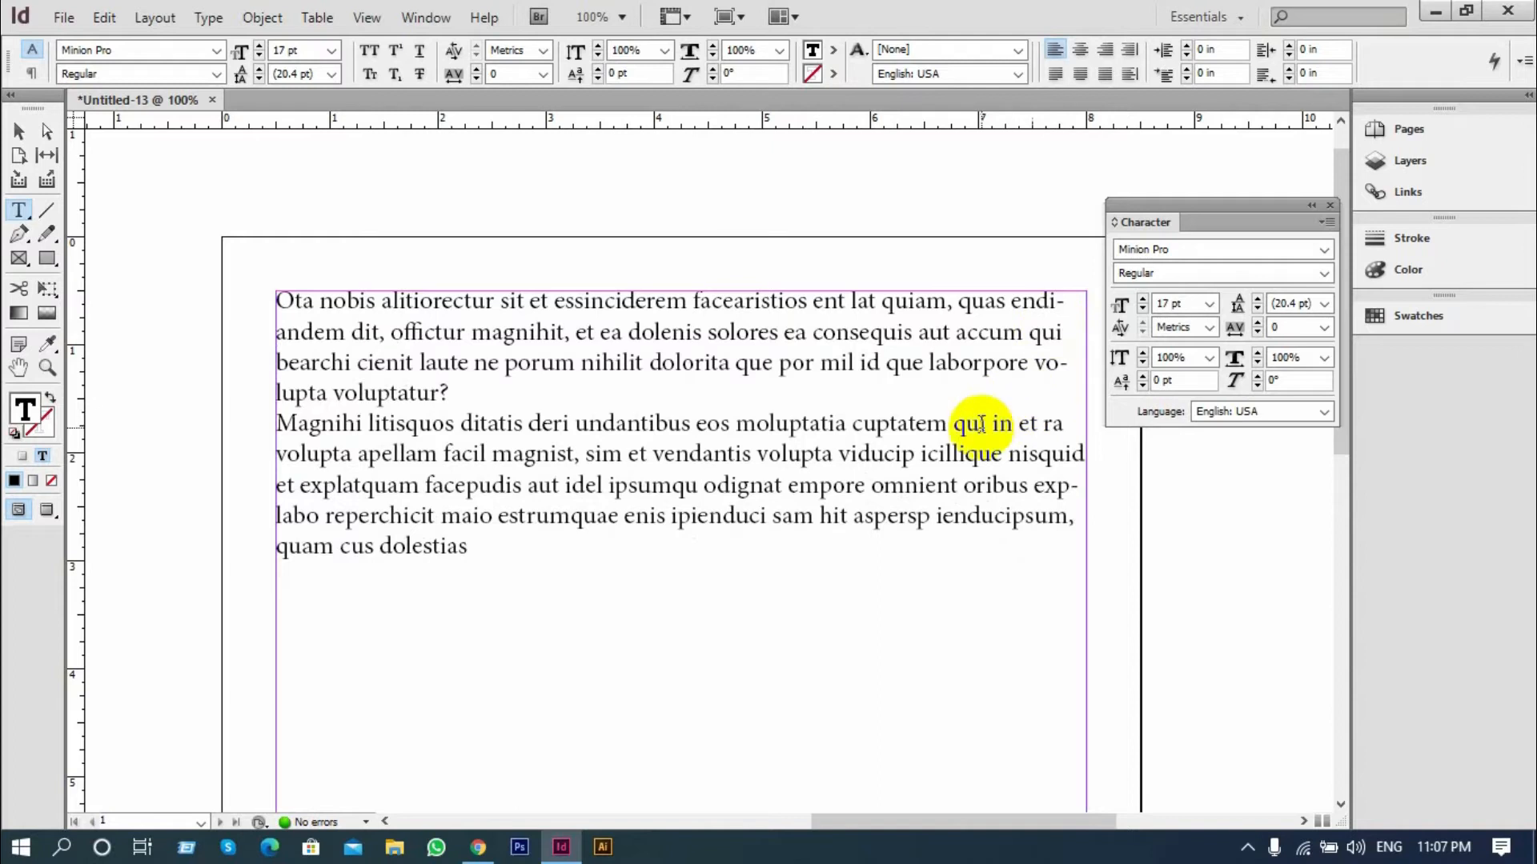
Try 21 pt leading at the text cursor in the second paragraph, and raise the whole text frame's leading to 33 pt
left_click(565, 453)
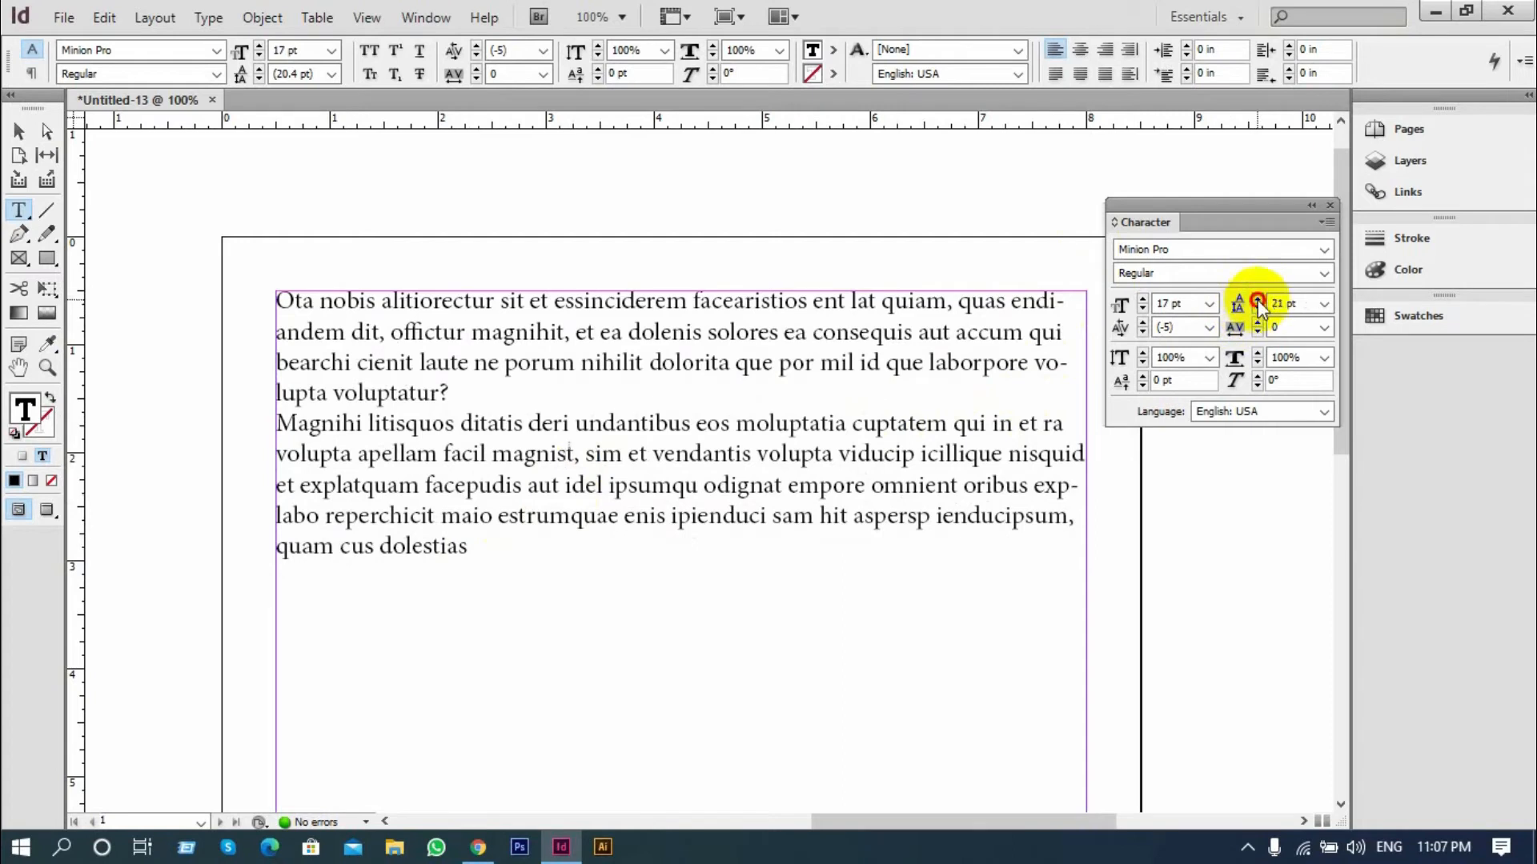
left_click(18, 130)
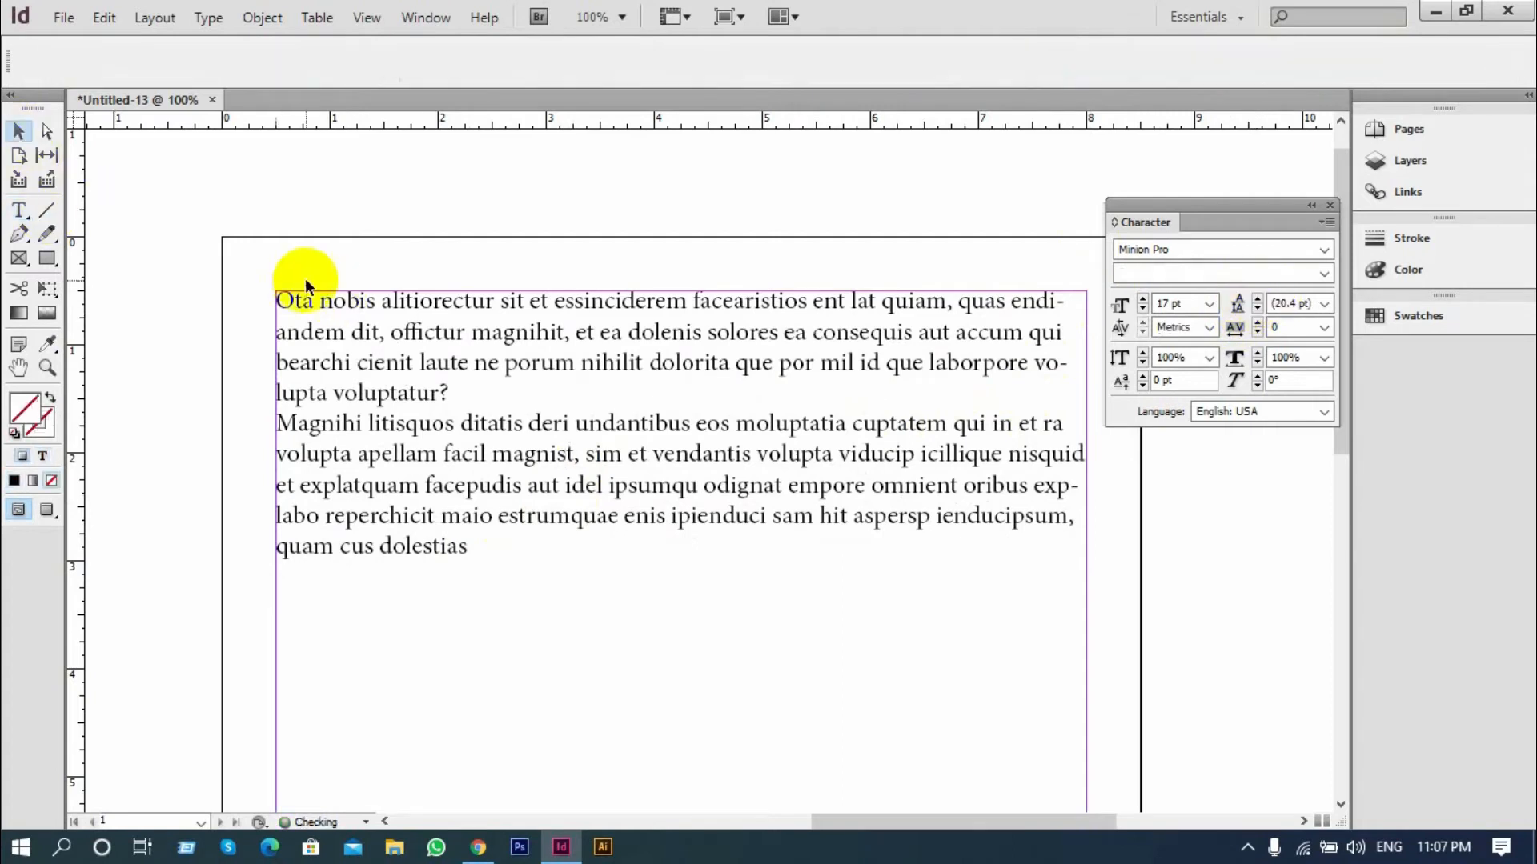
left_click(370, 329)
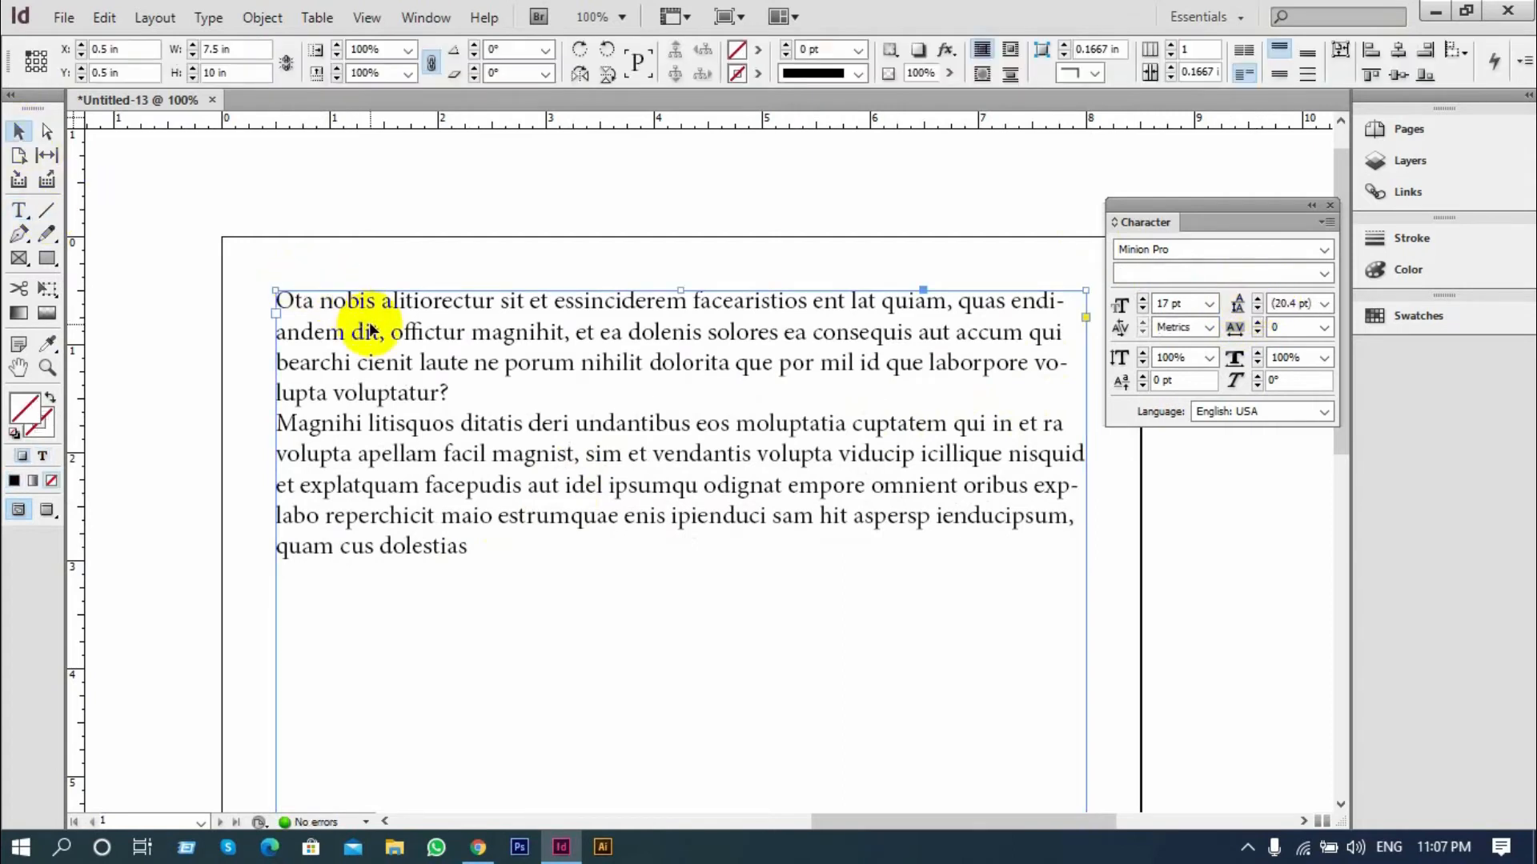
left_click(1257, 302)
left_click(1257, 302)
left_click(1257, 302)
left_click(1256, 303)
left_click(1257, 303)
left_click(1257, 302)
left_click(1256, 302)
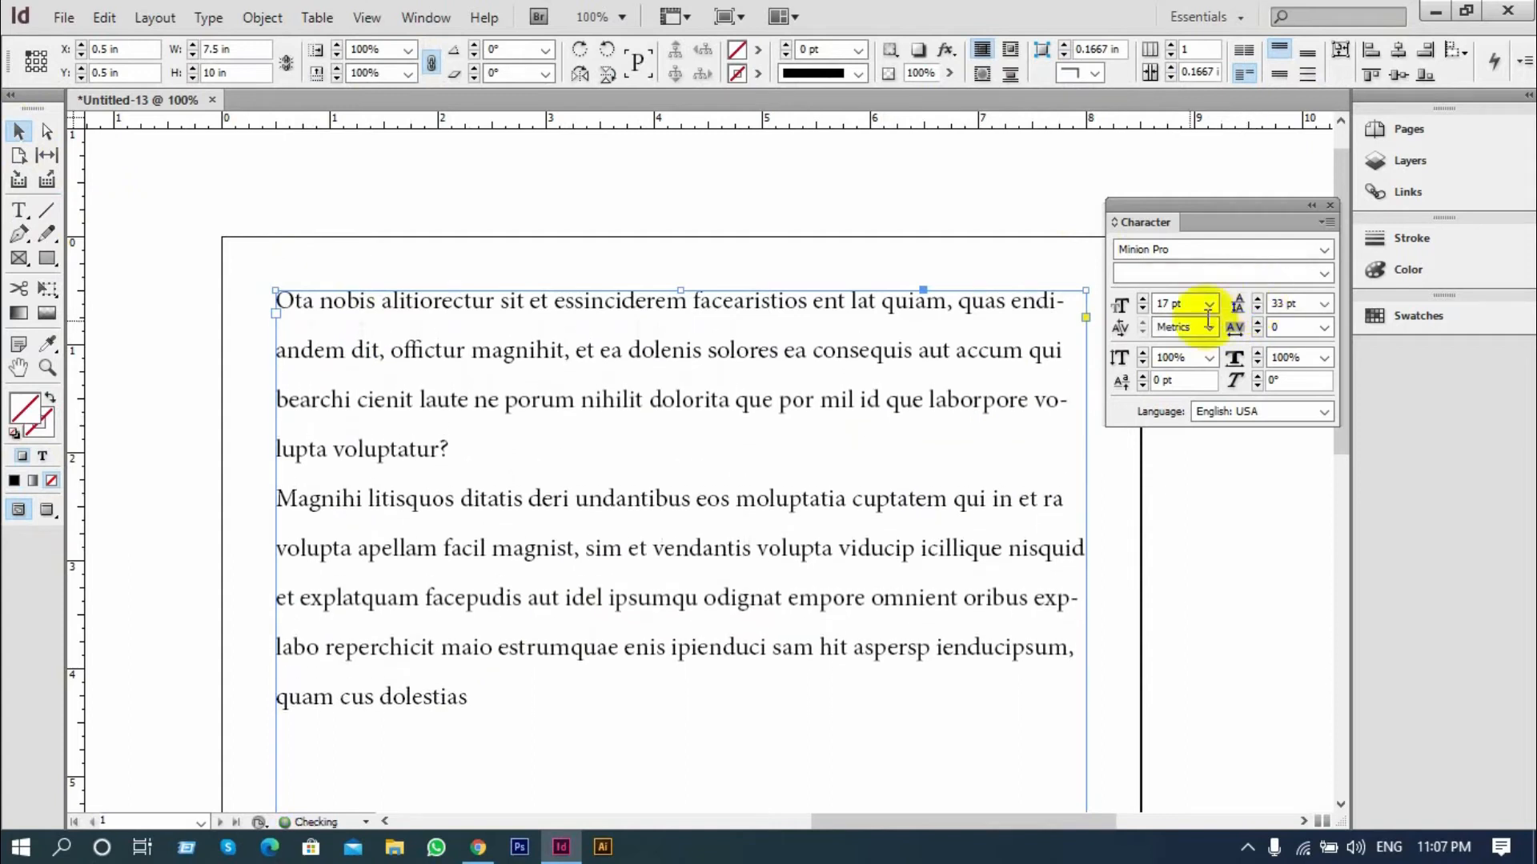
Reduce the text frame's leading to 29 pt and return it to Auto
scroll(512, 540, "down", 2)
scroll(513, 539, "down", 1)
scroll(800, 464, "up", 2)
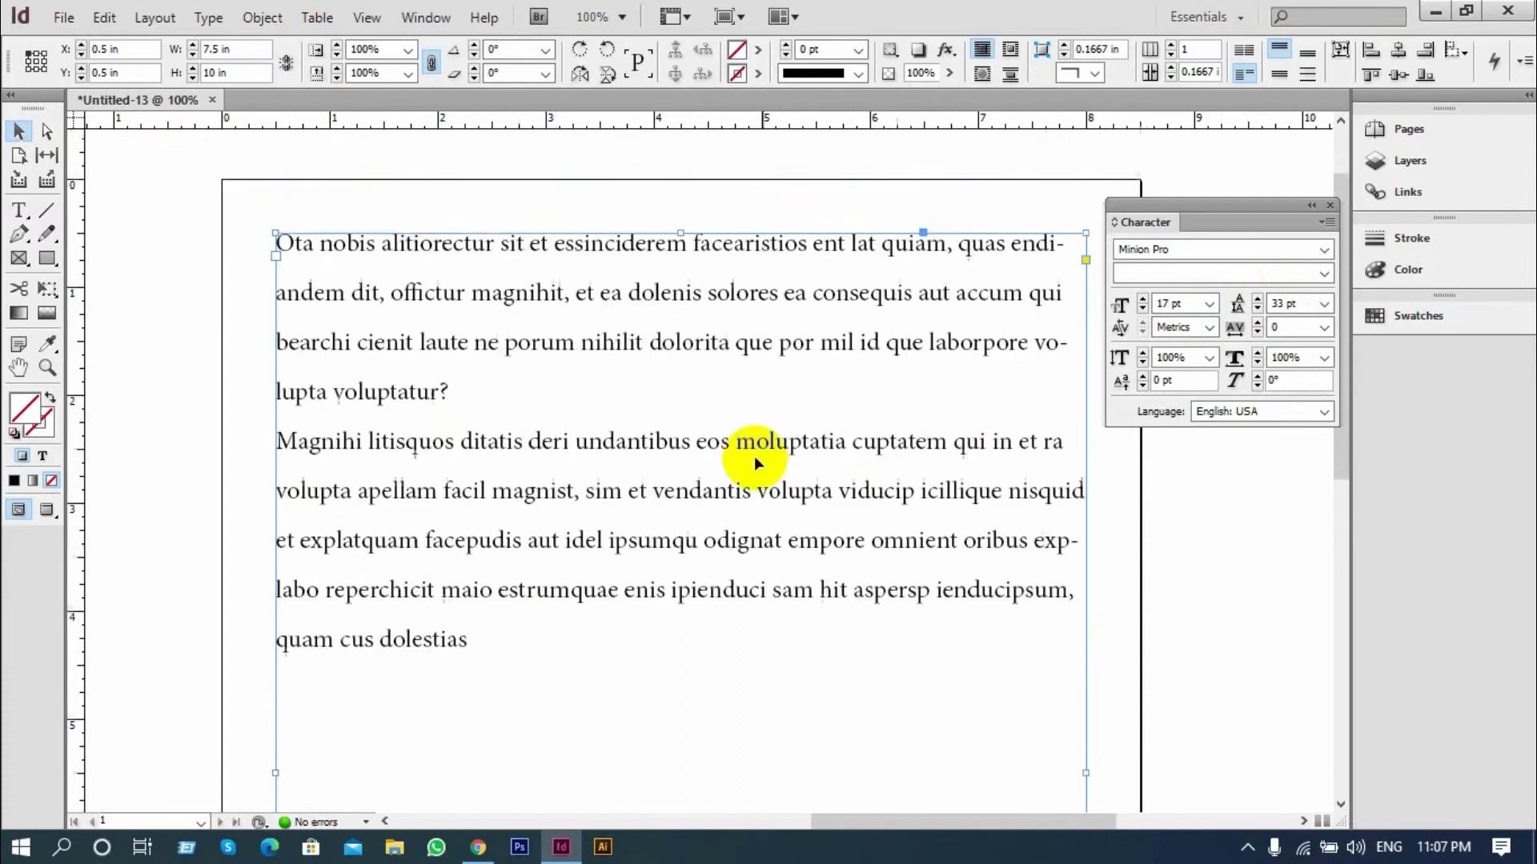
left_click(1256, 308)
left_click(1257, 308)
left_click(1257, 308)
left_click(1256, 308)
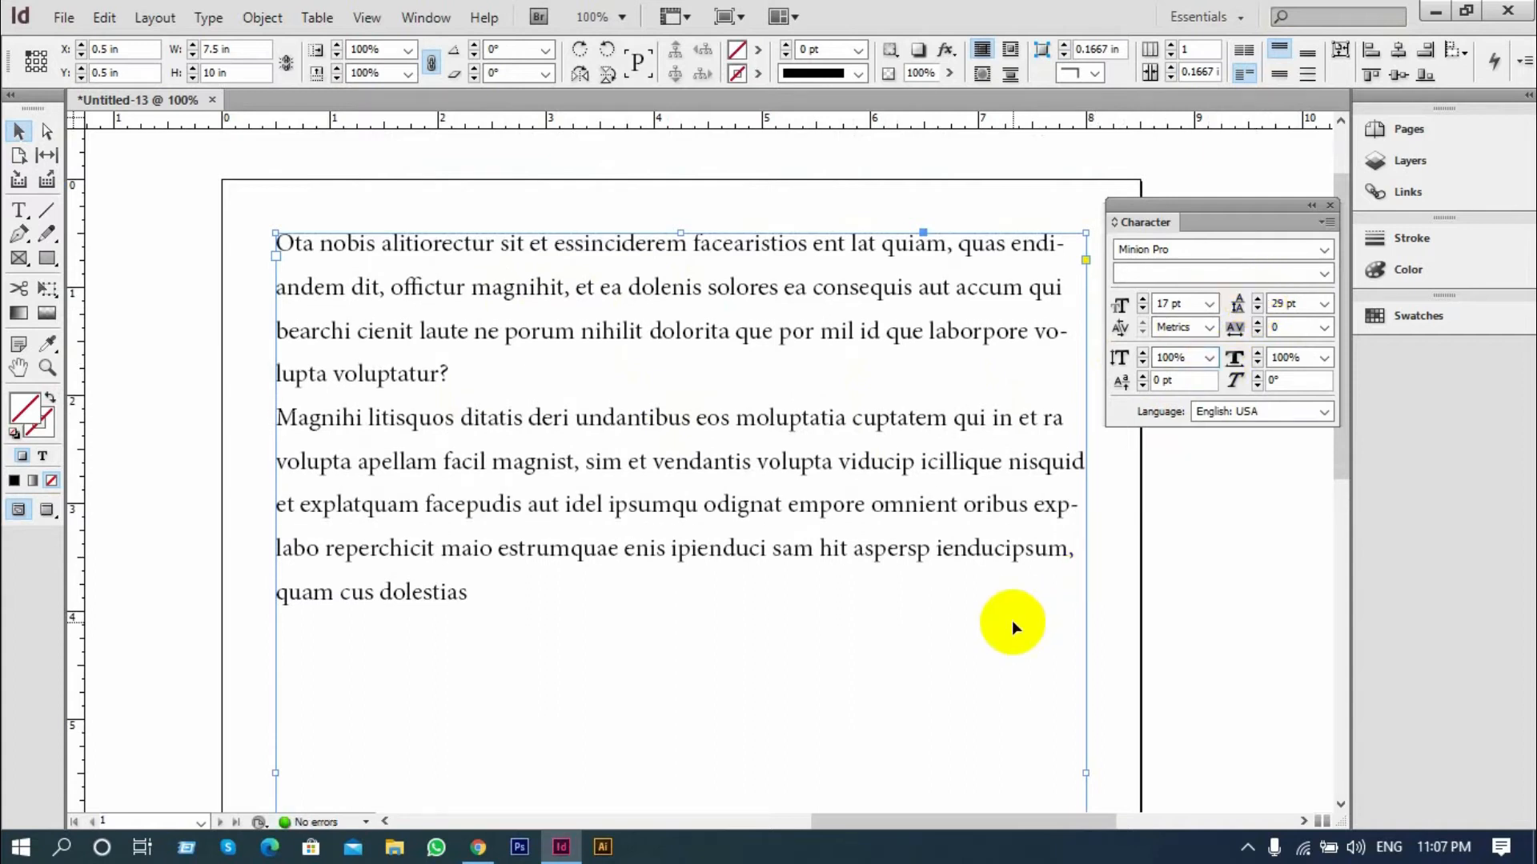
left_click(1324, 303)
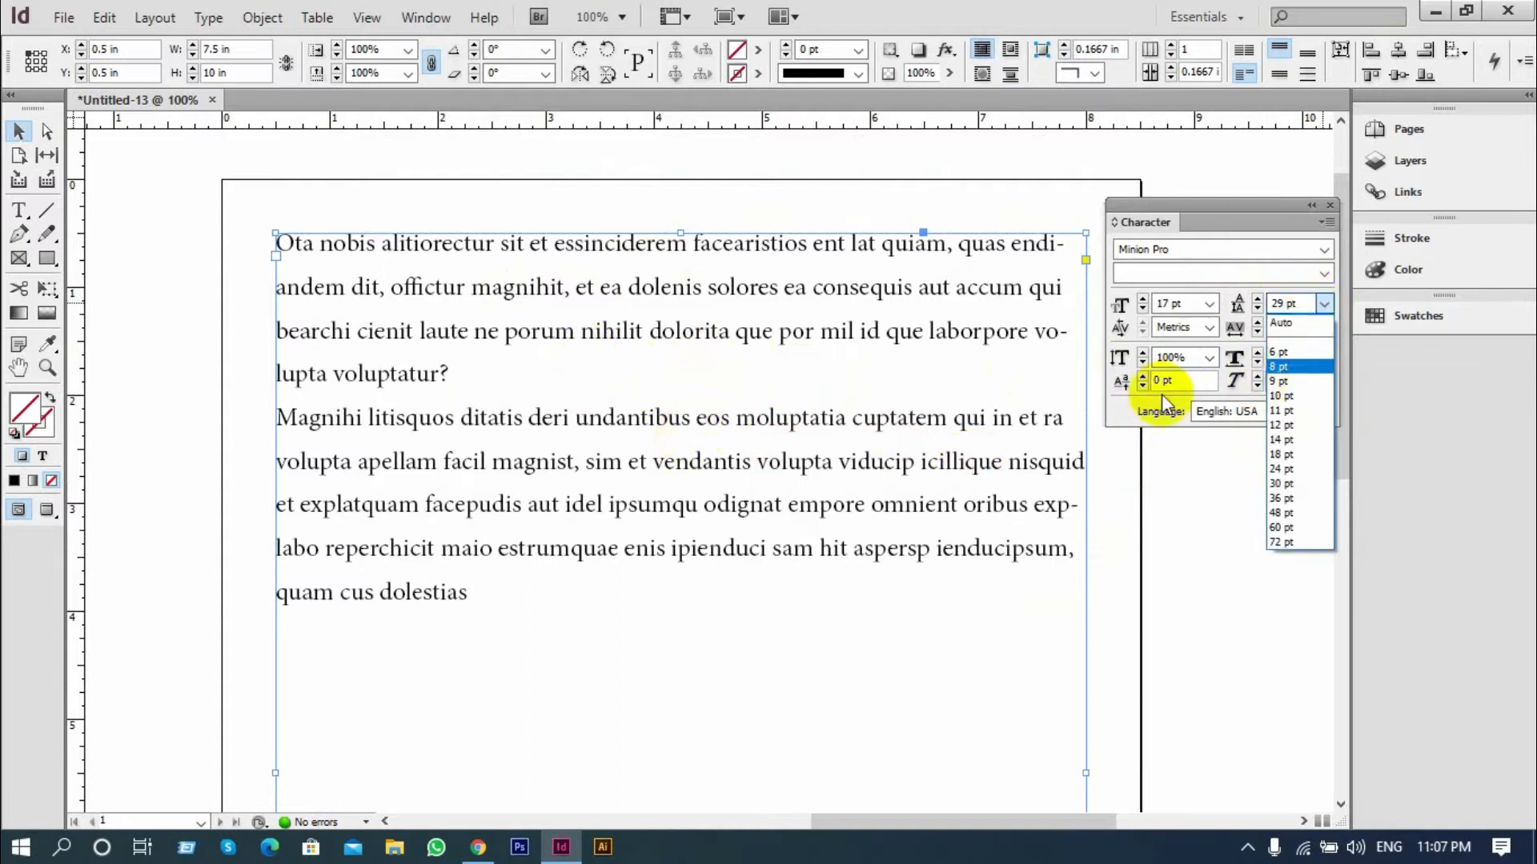
left_click(1281, 322)
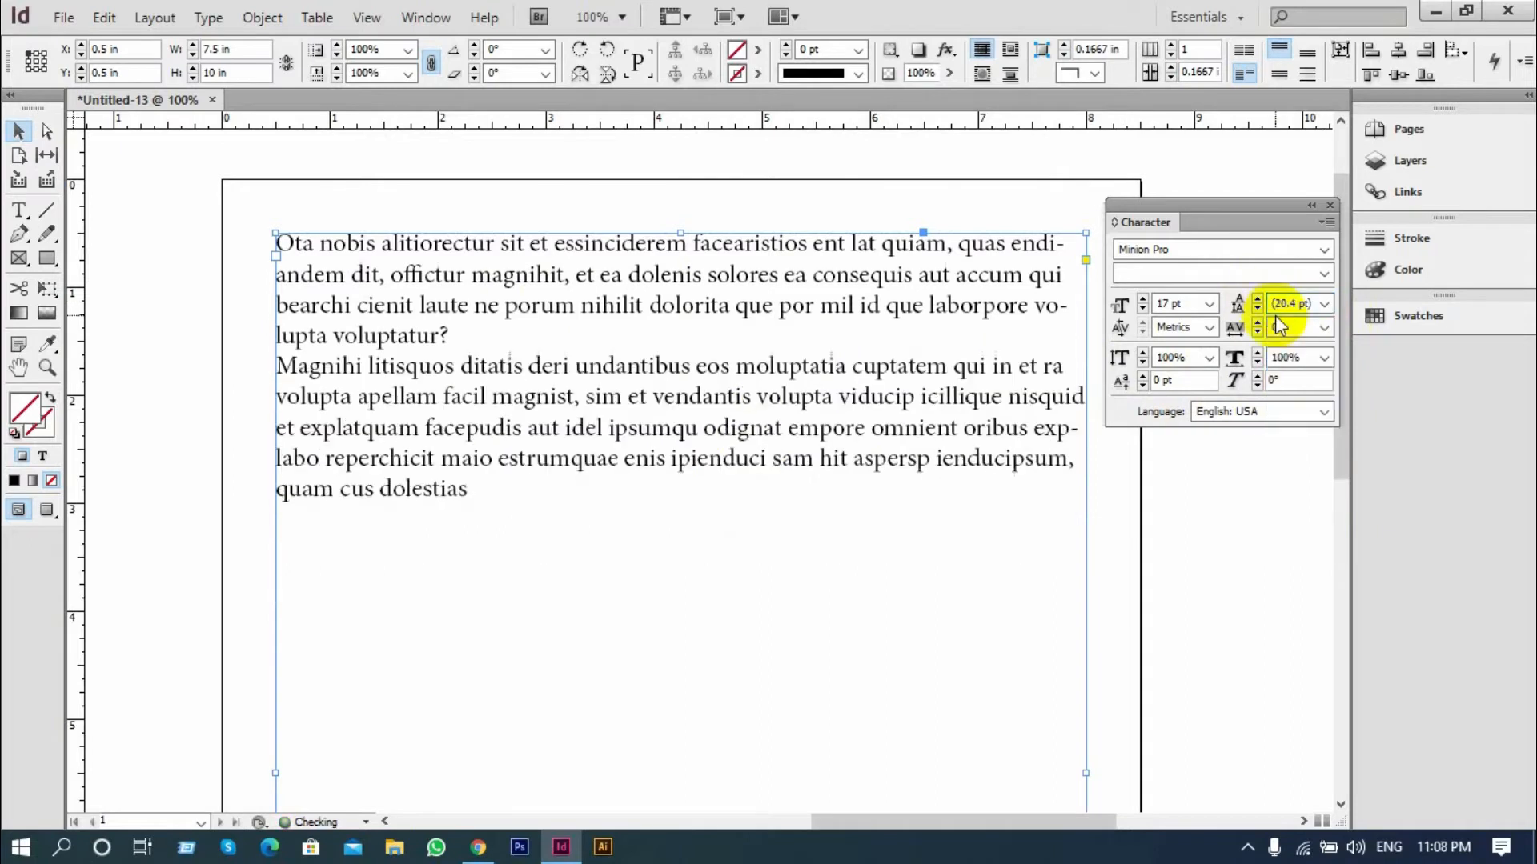
Check the preset leading values for the text frame without choosing one
left_click(1325, 303)
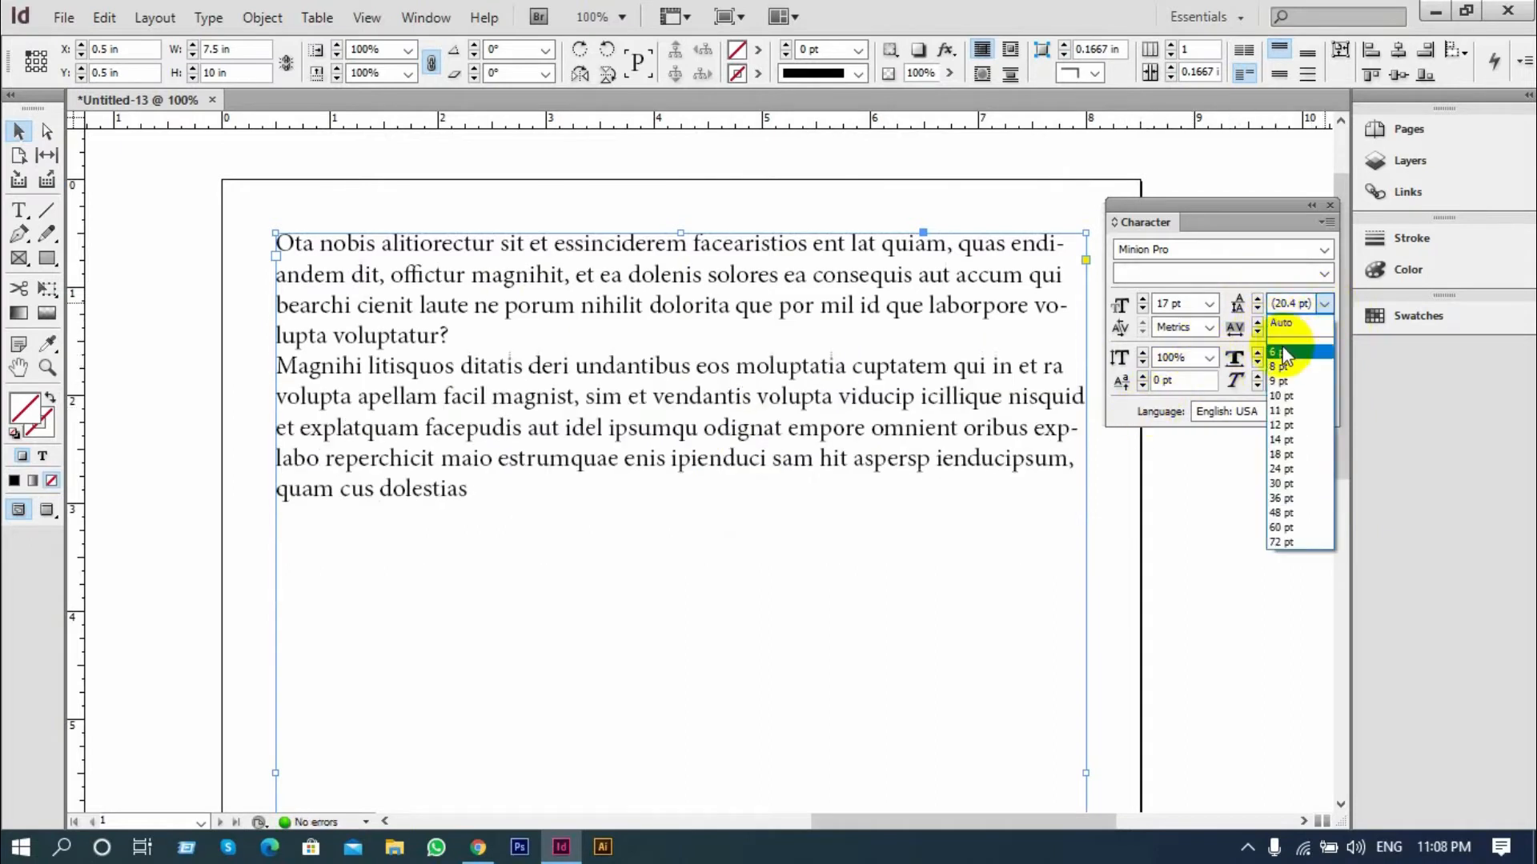
left_click(1276, 302)
scroll(480, 424, "up", 2)
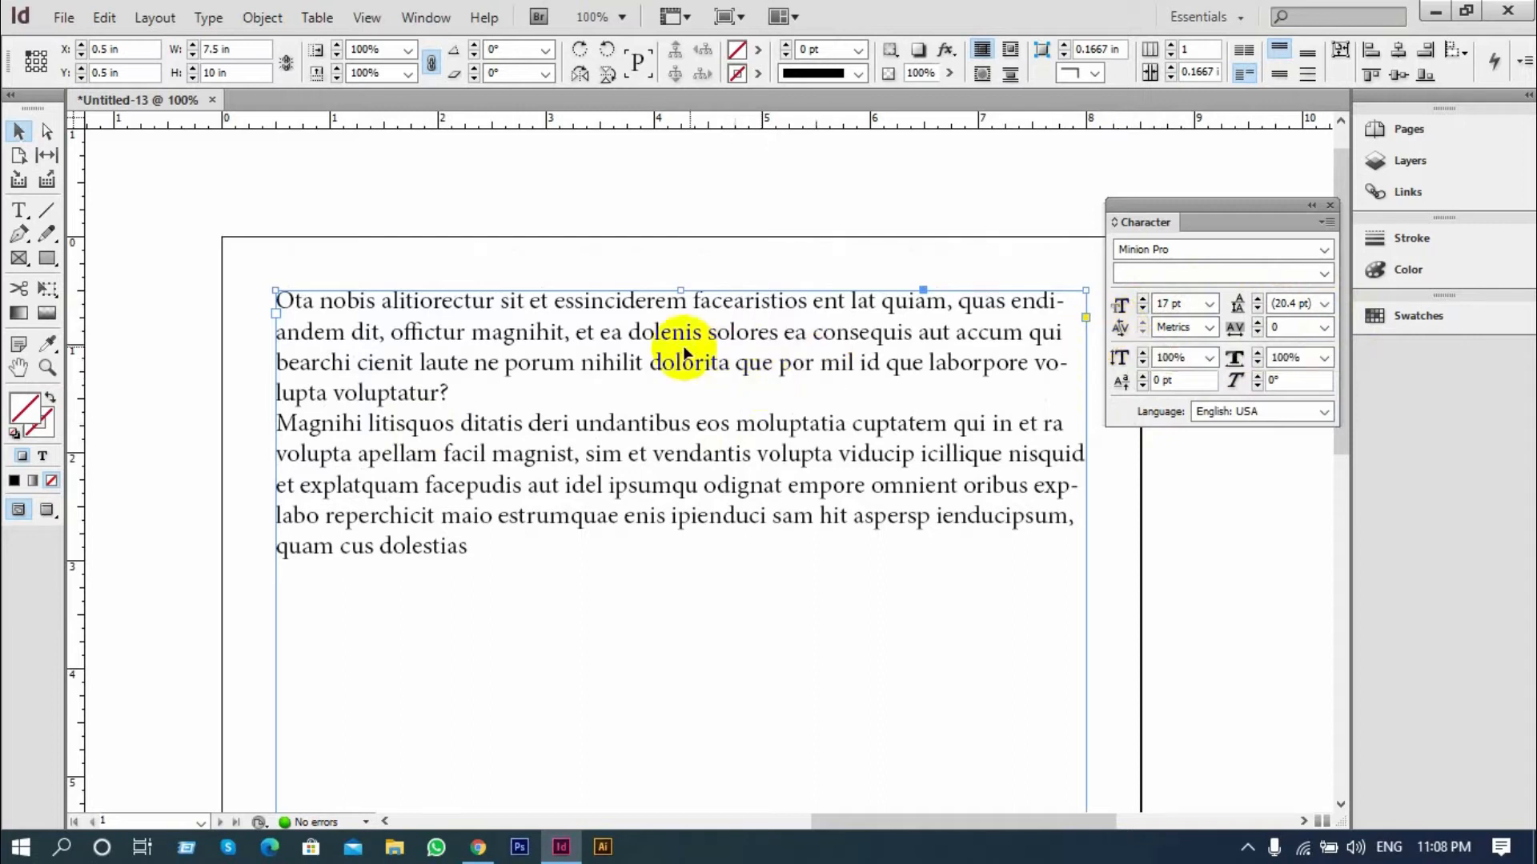
Insert two spaces between "d" and "o" in "dolenis" on the second line, and remove them again
left_click(19, 209)
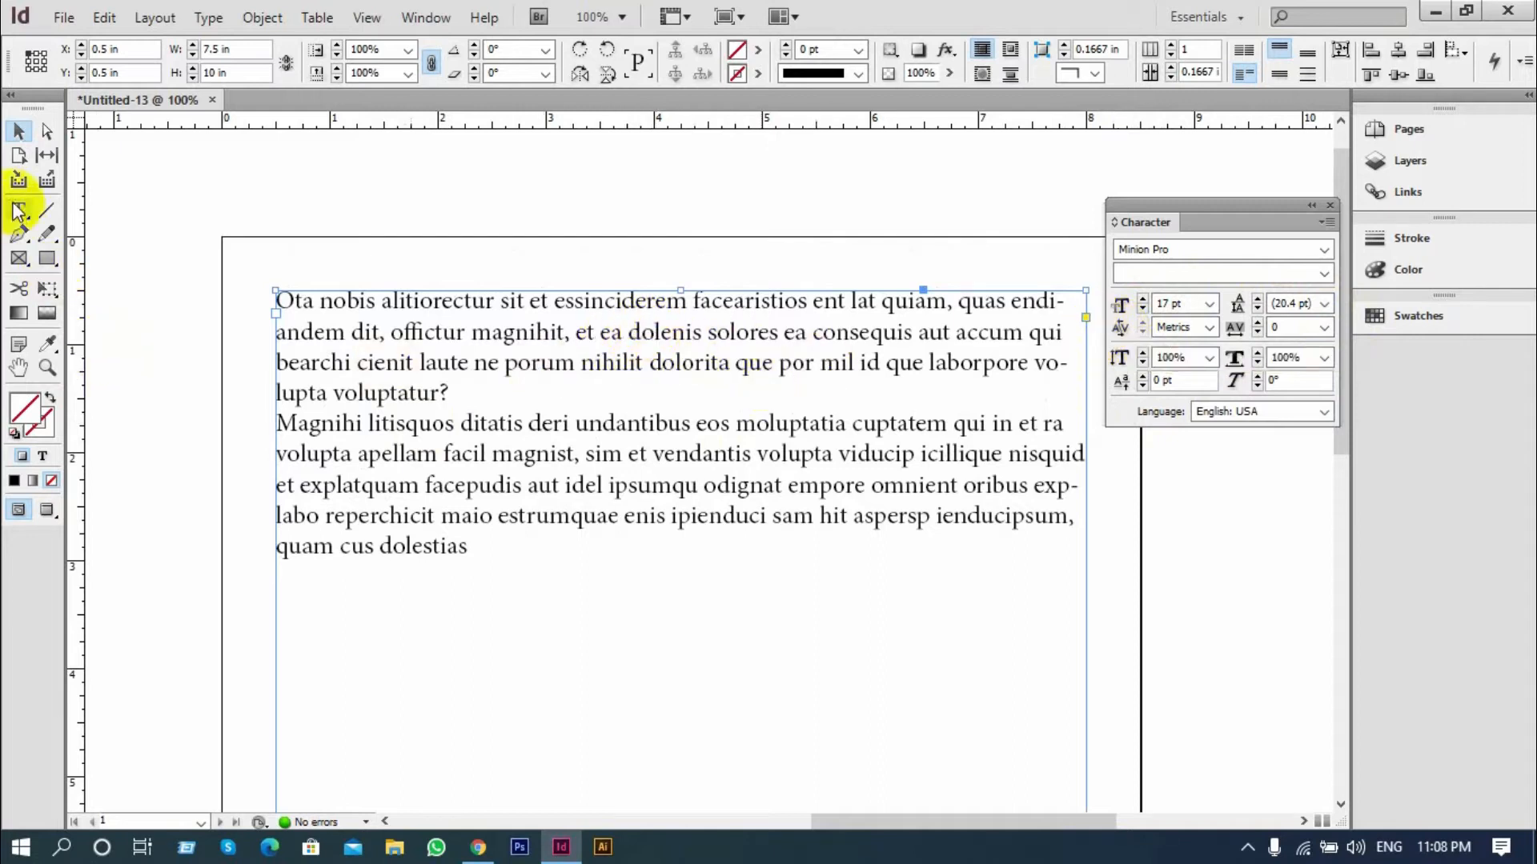
left_click(640, 336)
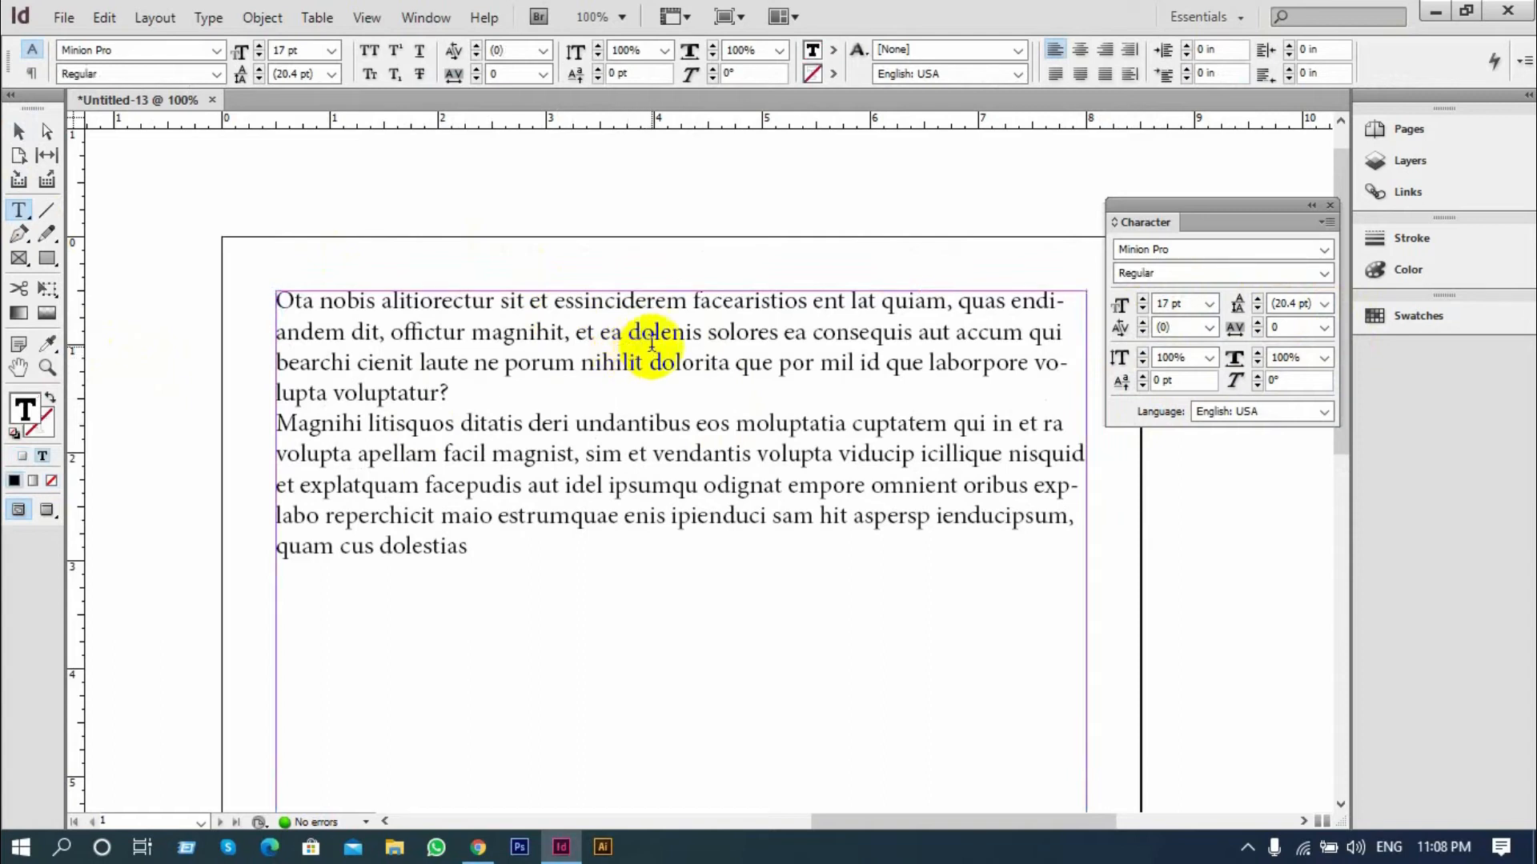
scroll(805, 366, "up", 3)
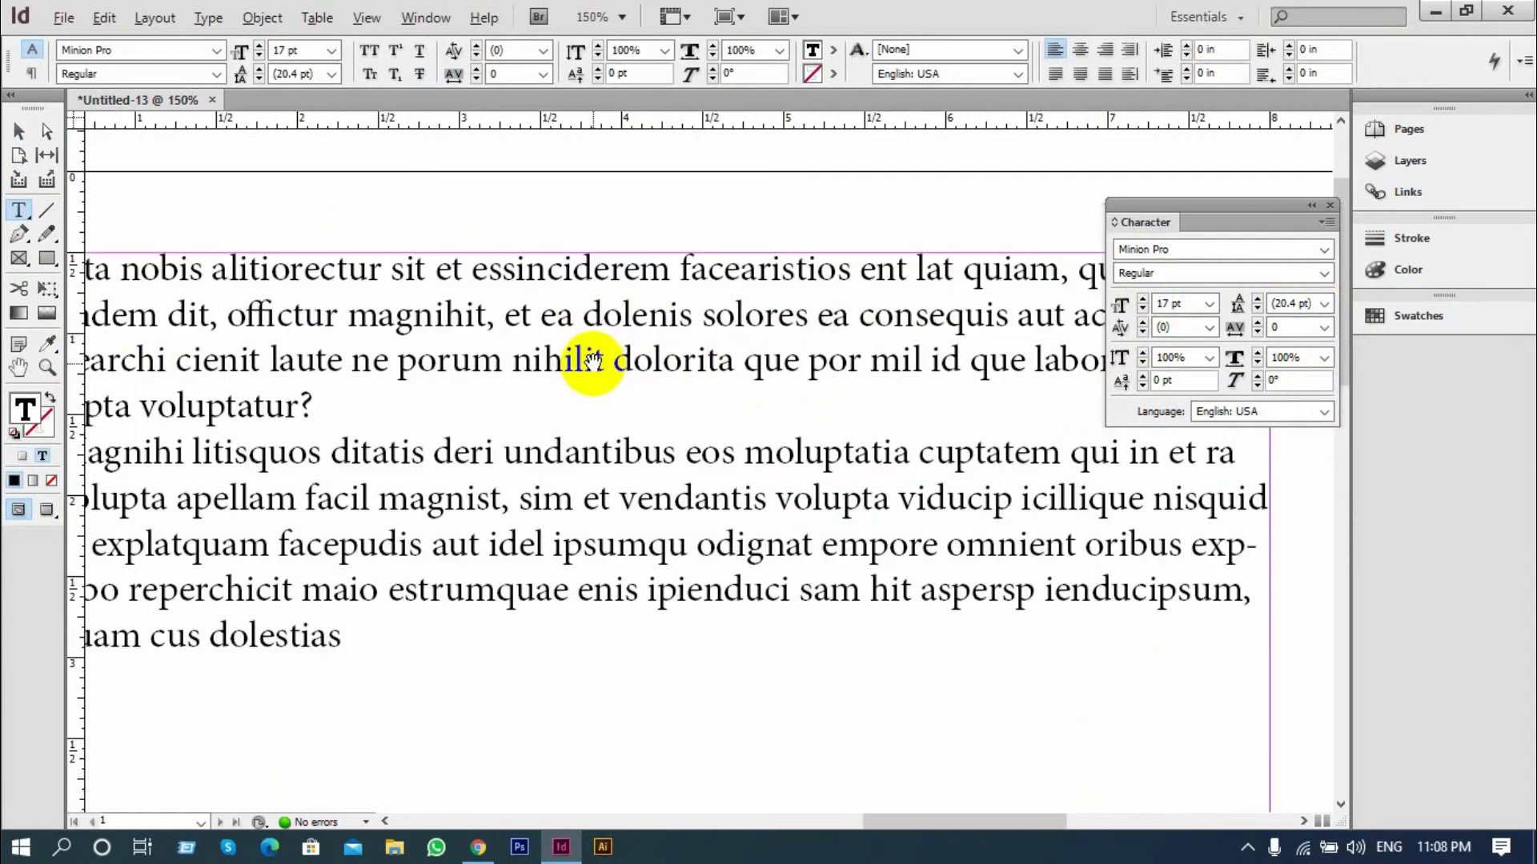
scroll(646, 324, "up", 1)
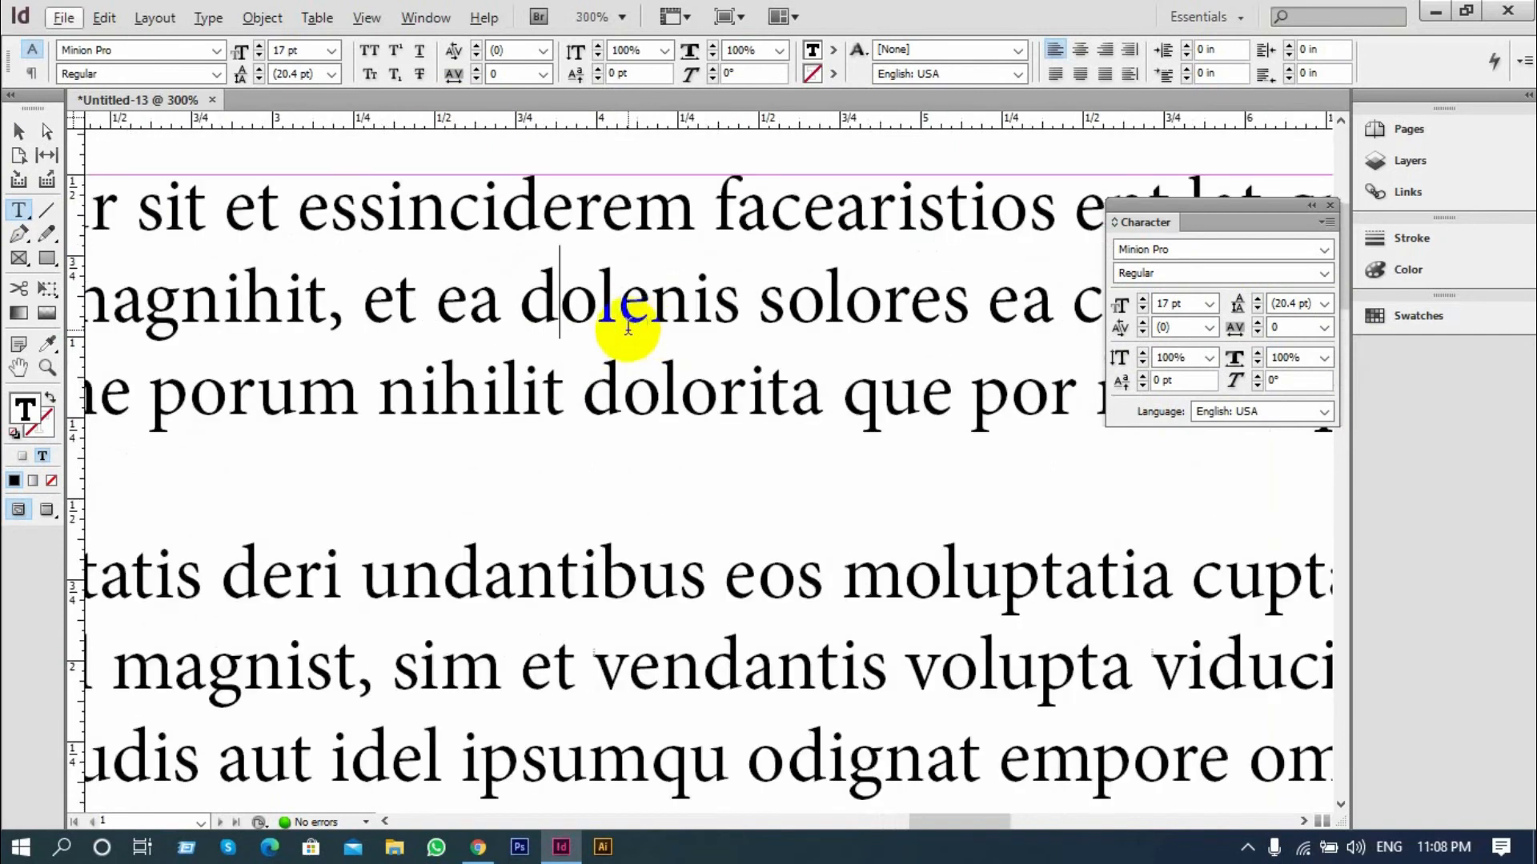
mouse_move(565, 308)
left_mouse_down()
mouse_move(597, 309)
mouse_move(567, 297)
left_mouse_up()
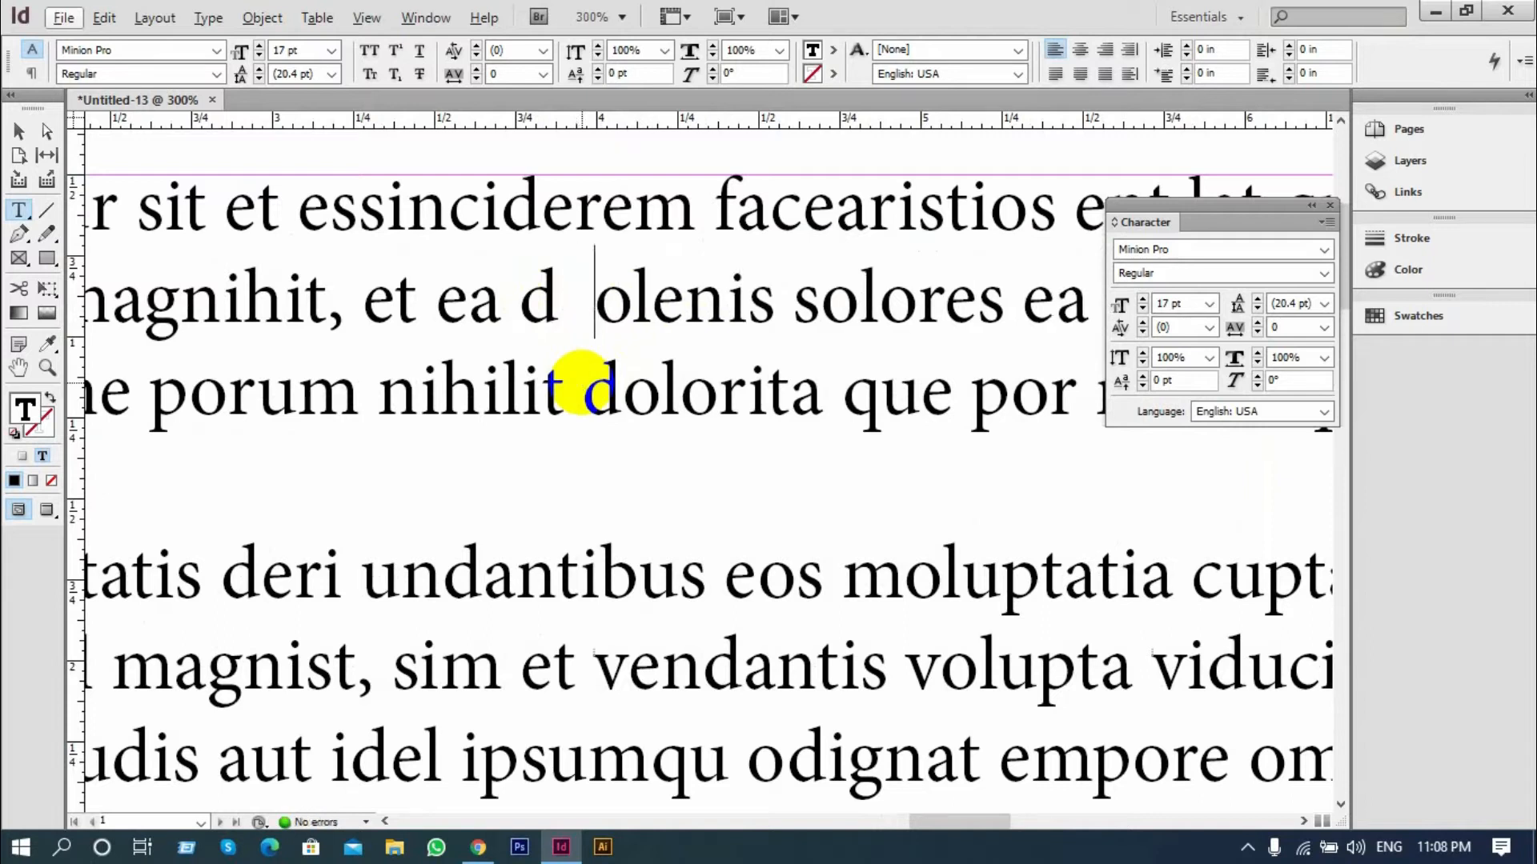
key("BackSpace")
key("BackSpace")
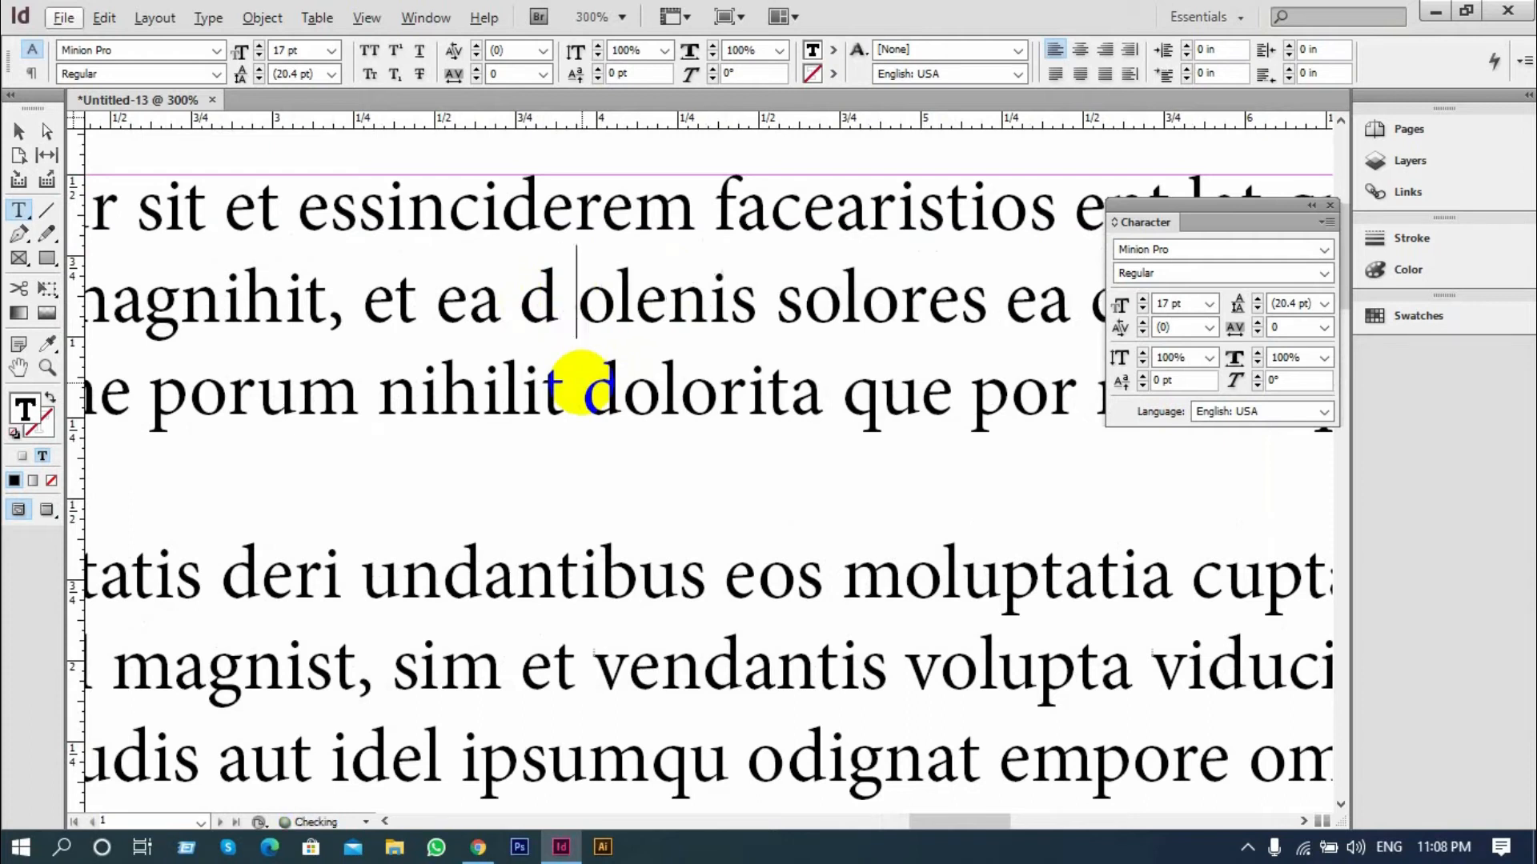
key("BackSpace")
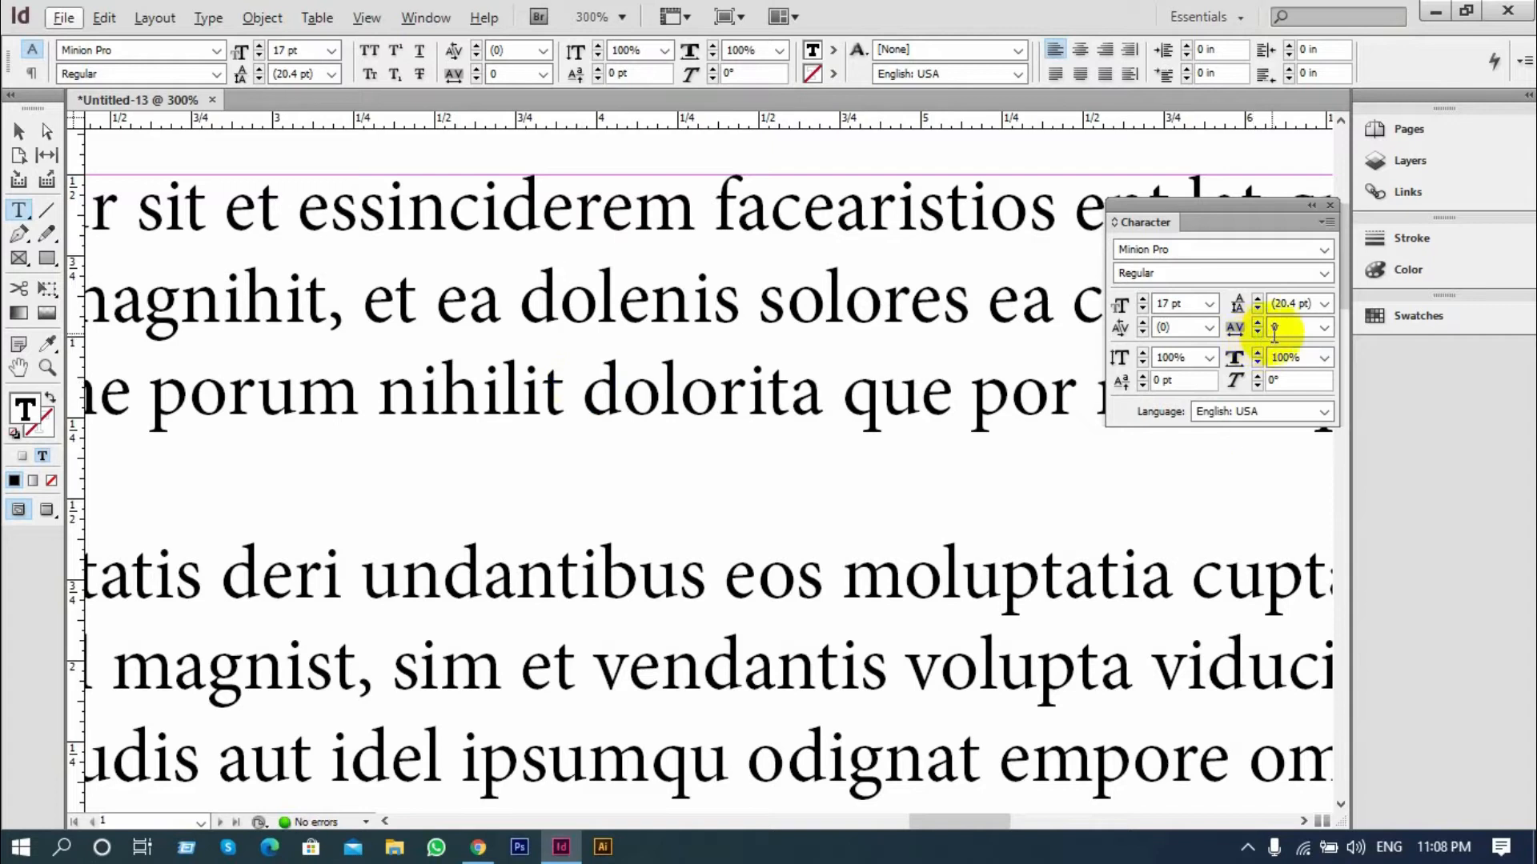
Raise the kerning between "d" and "o" in "dolenis" to 100
left_click(1163, 327)
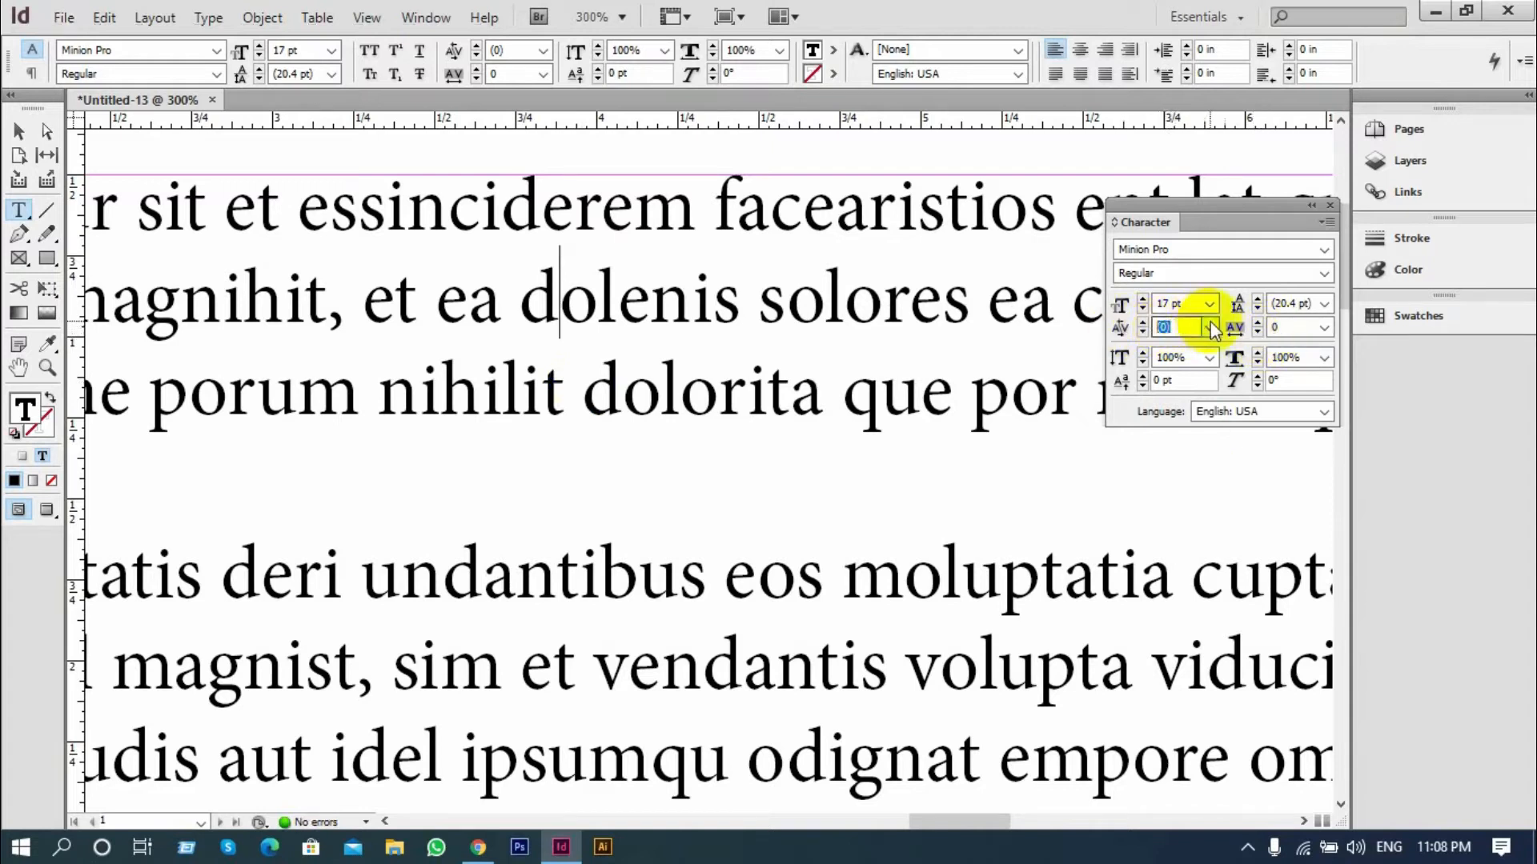
left_click(1141, 320)
left_click(1141, 320)
left_click(1141, 320)
left_click(1141, 320)
left_click(1141, 320)
left_click(1143, 320)
left_click(1143, 320)
left_click(1143, 320)
left_click(1143, 320)
left_click(1143, 320)
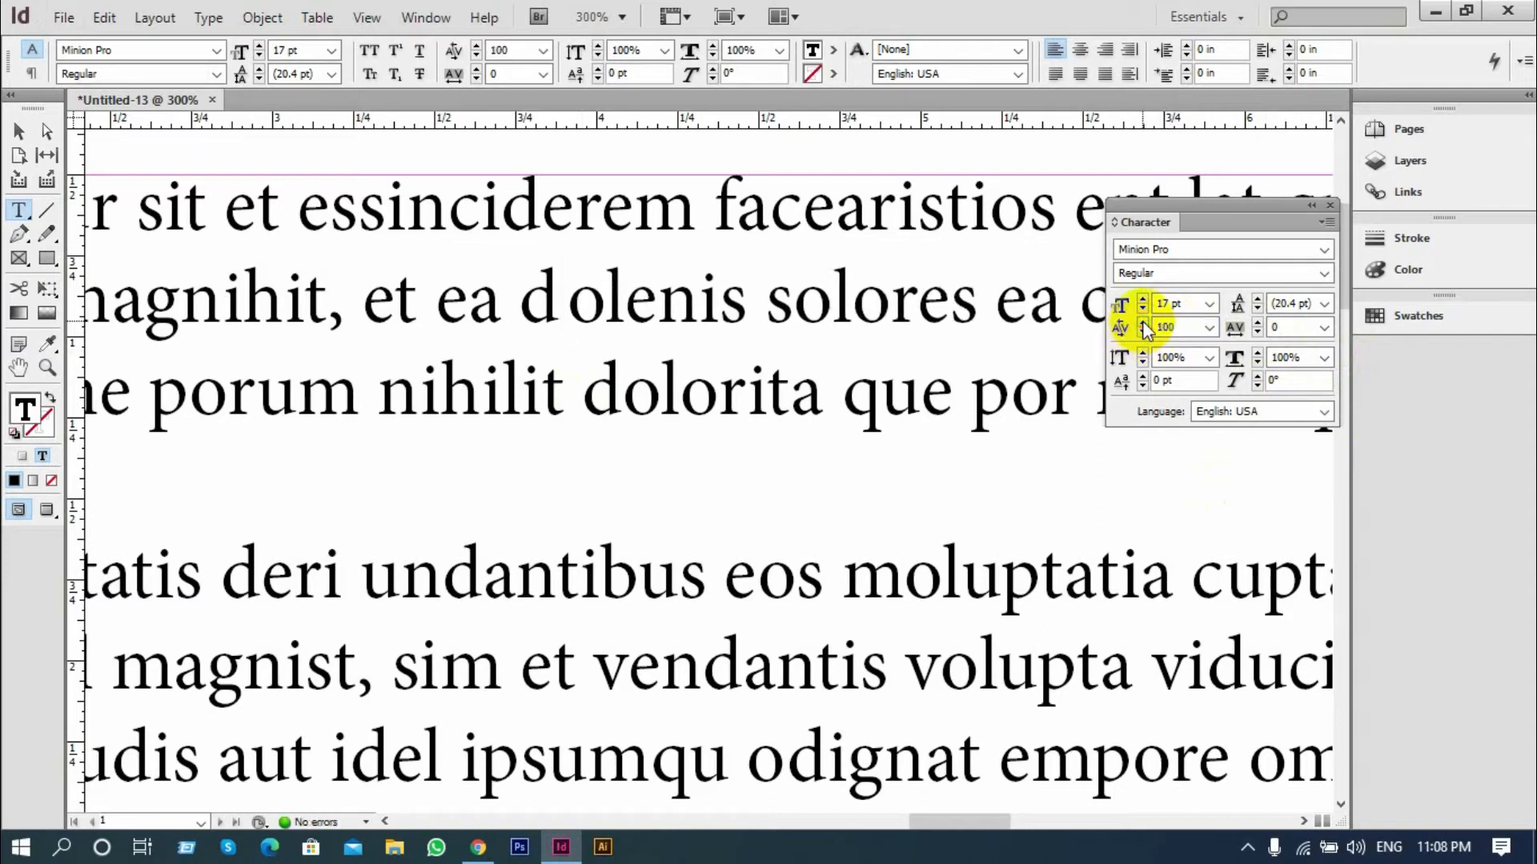
Lower the kerning between "d" and "o" in "dolenis" step by step to -50
left_click(1141, 332)
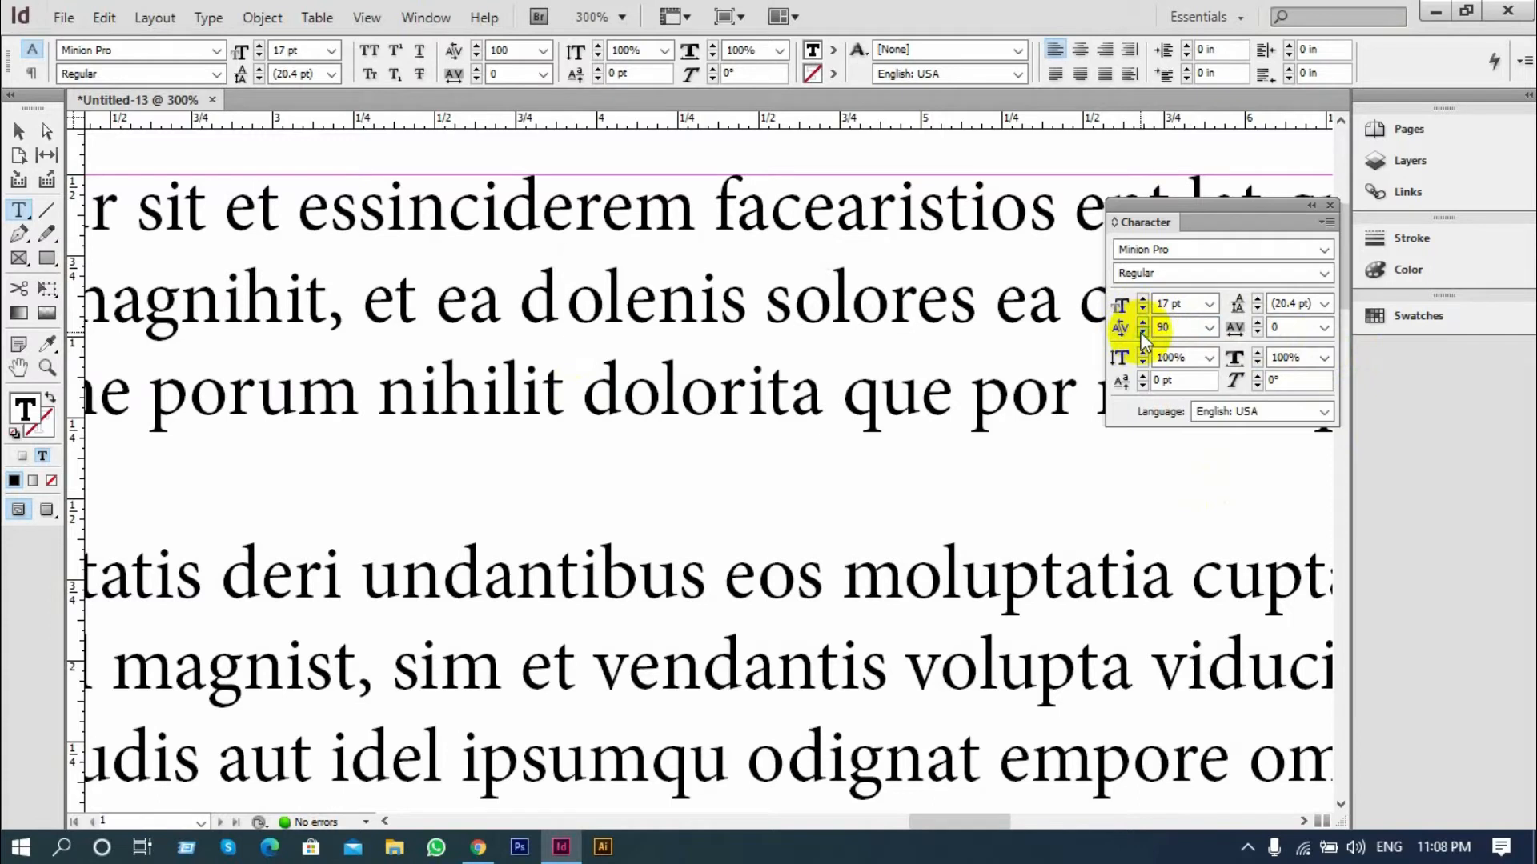
left_click(1141, 332)
left_click(1141, 333)
left_click(1141, 333)
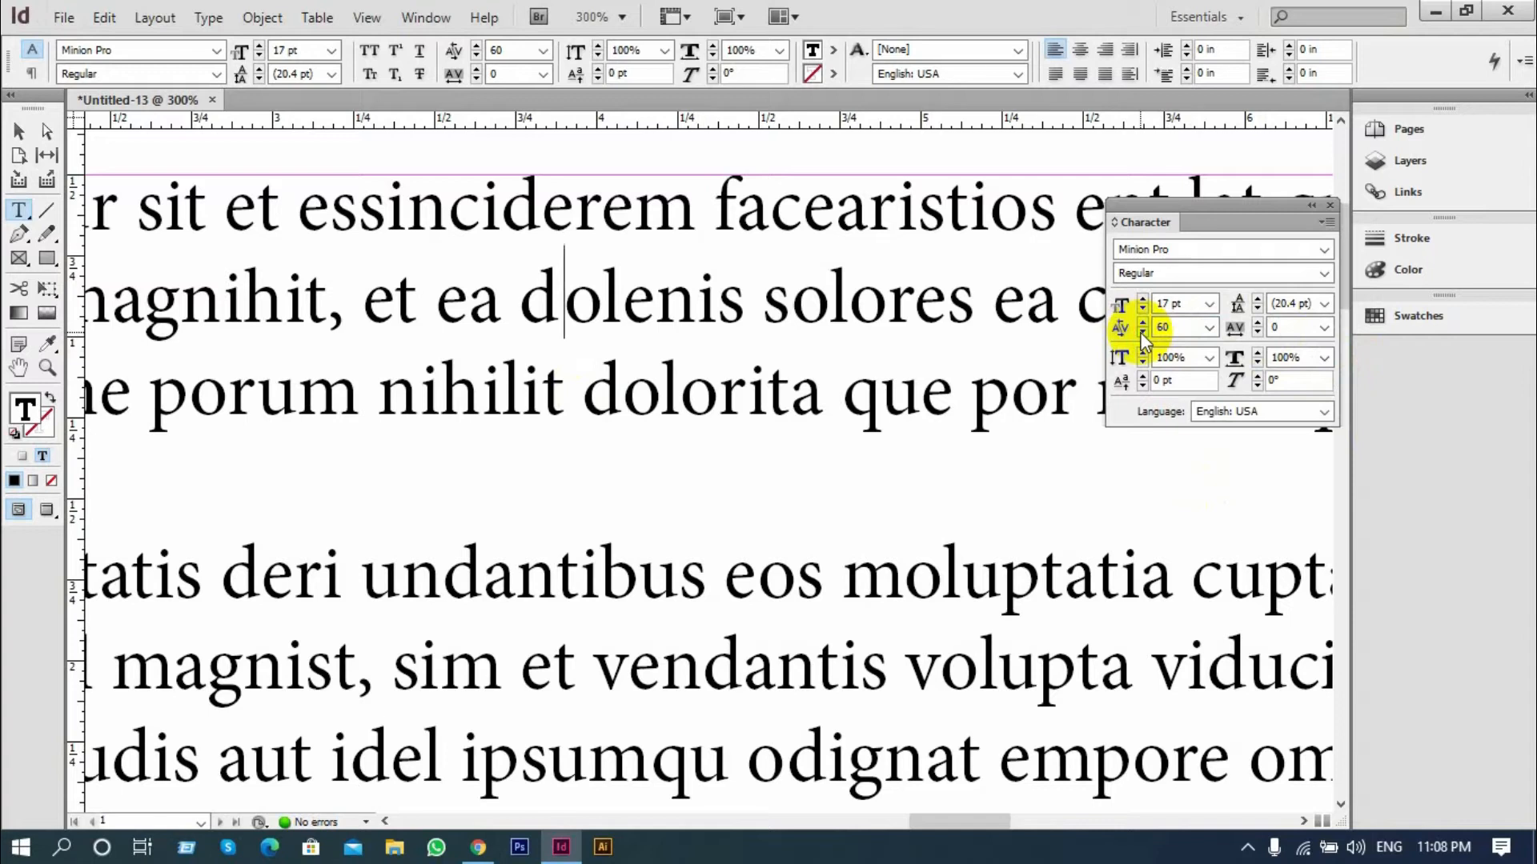
left_click(1141, 333)
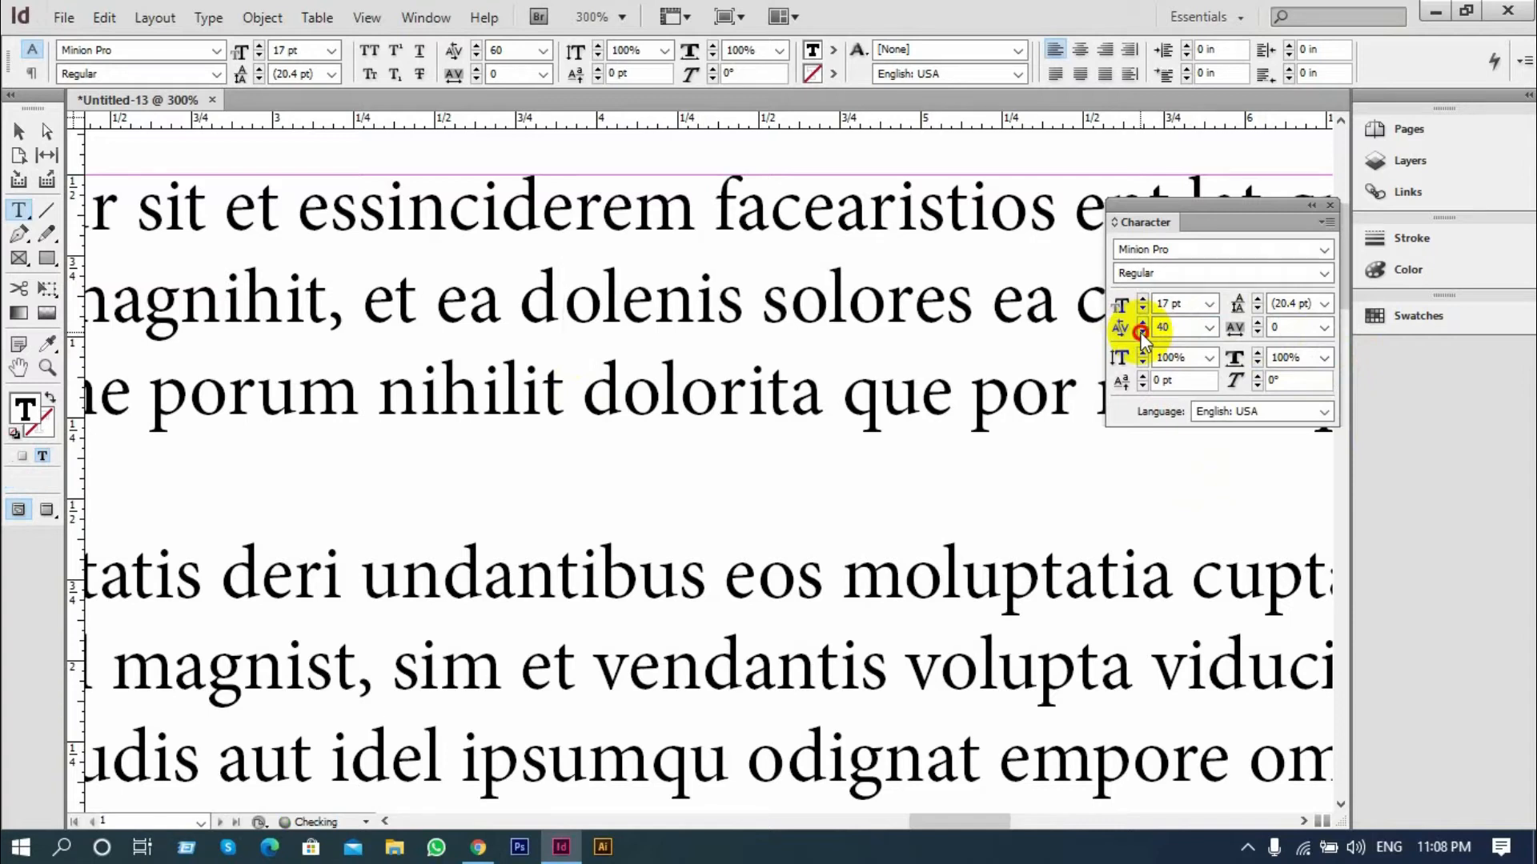
left_click(1141, 333)
left_click(1141, 333)
left_click(1141, 333)
left_click(1141, 333)
left_click(1141, 332)
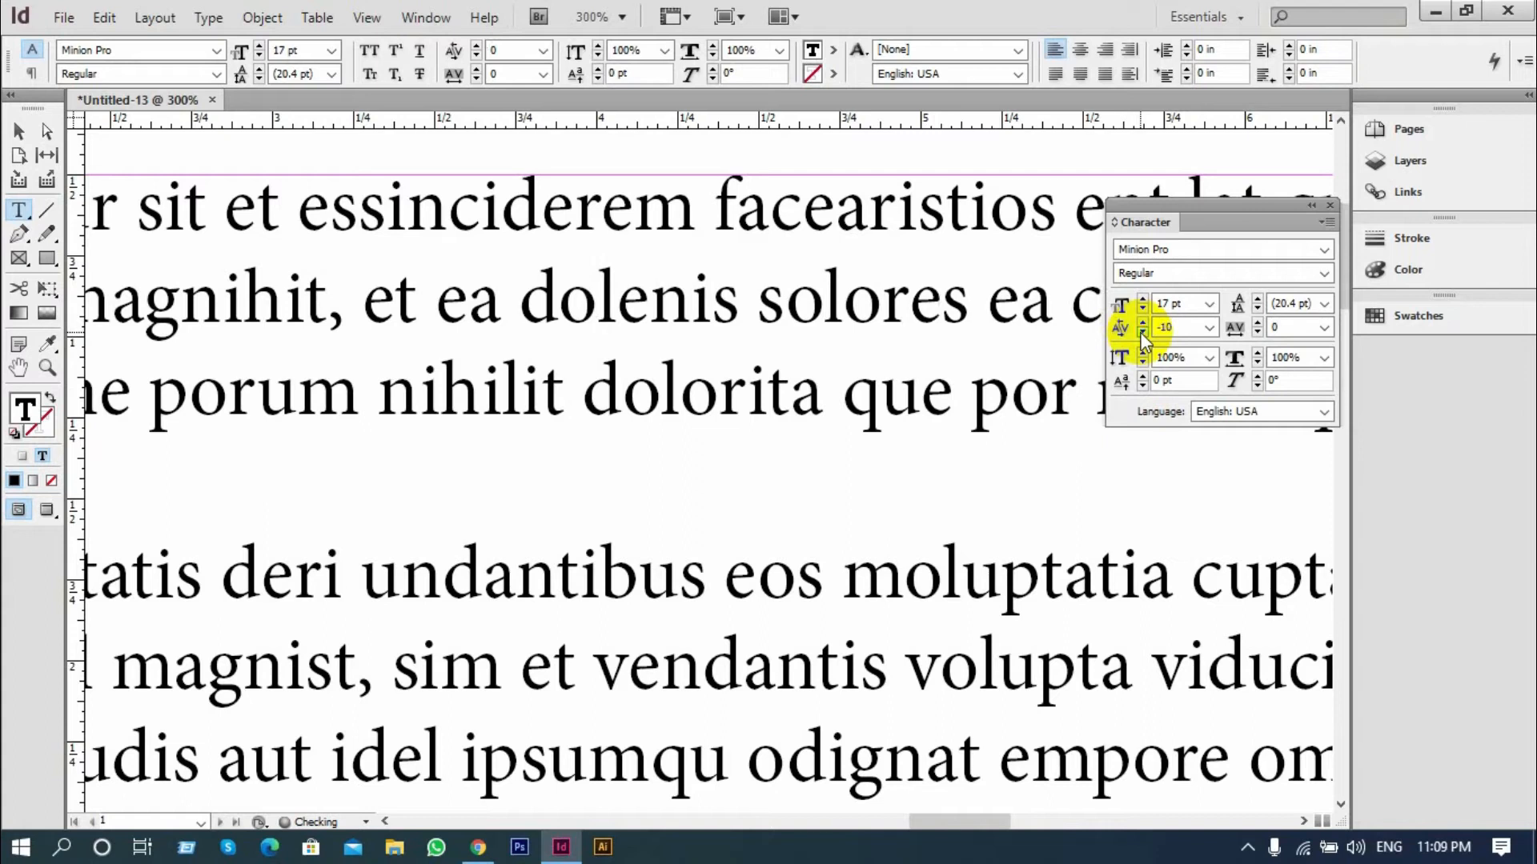
left_click(1141, 333)
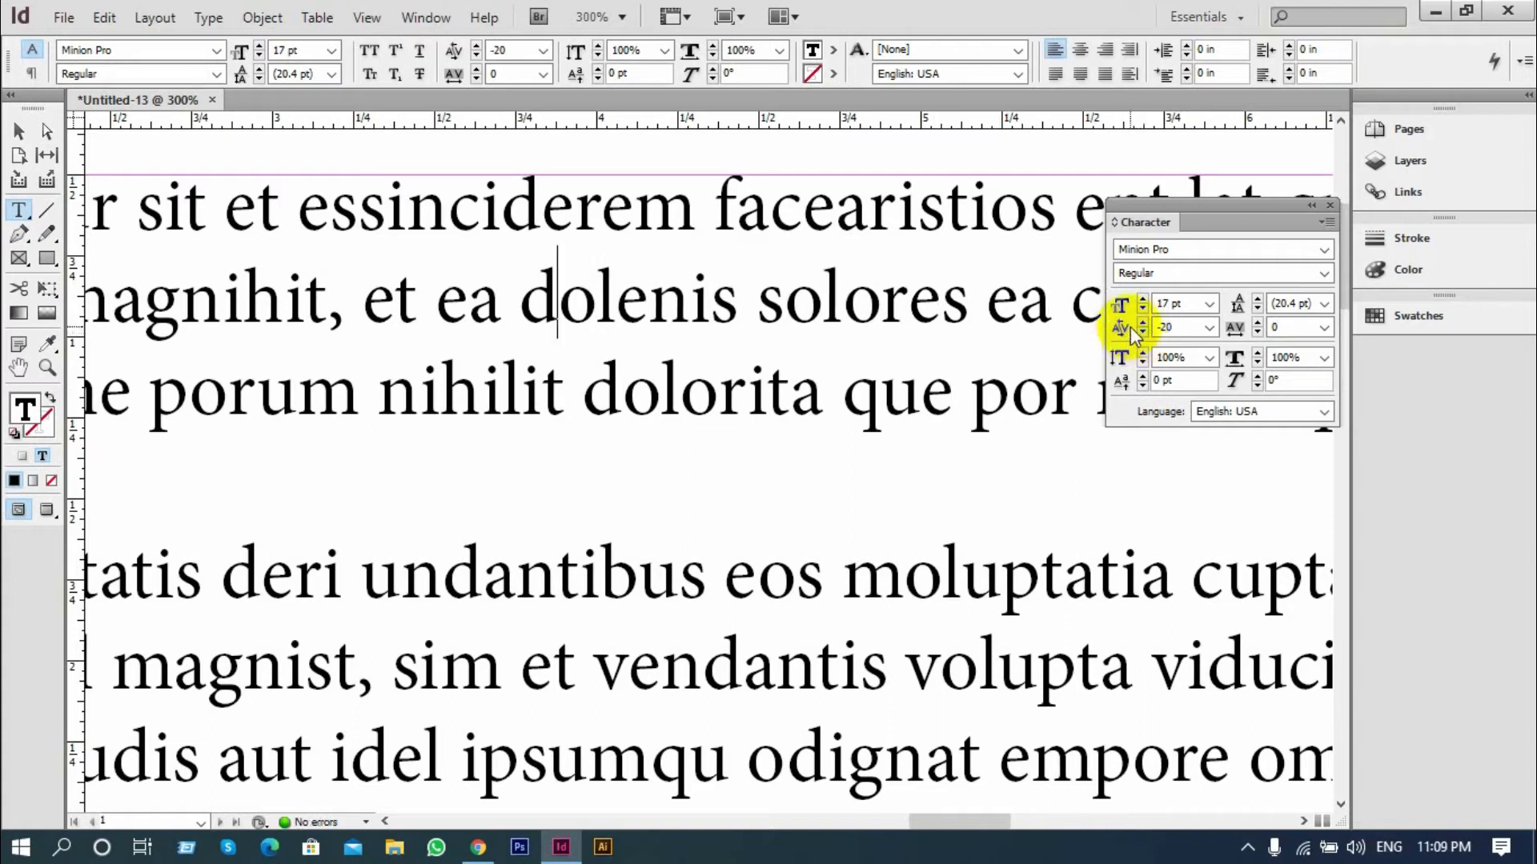
left_click(1142, 331)
left_click(1142, 331)
left_click(1142, 332)
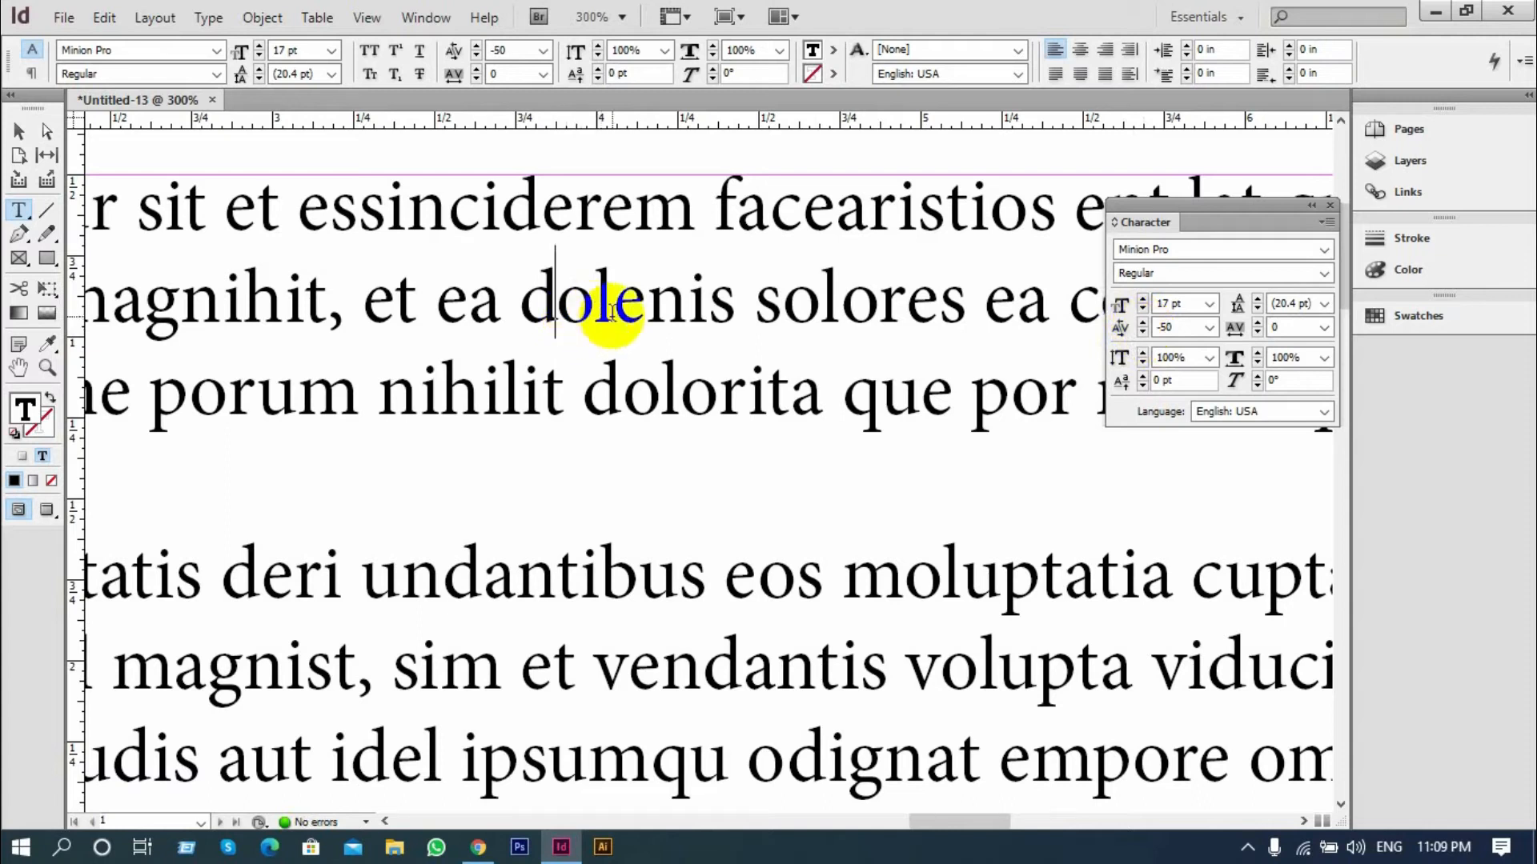
Set the kerning between "d" and "o" in "dolenis" to the preset value 0
left_click(1206, 328)
left_click(1179, 483)
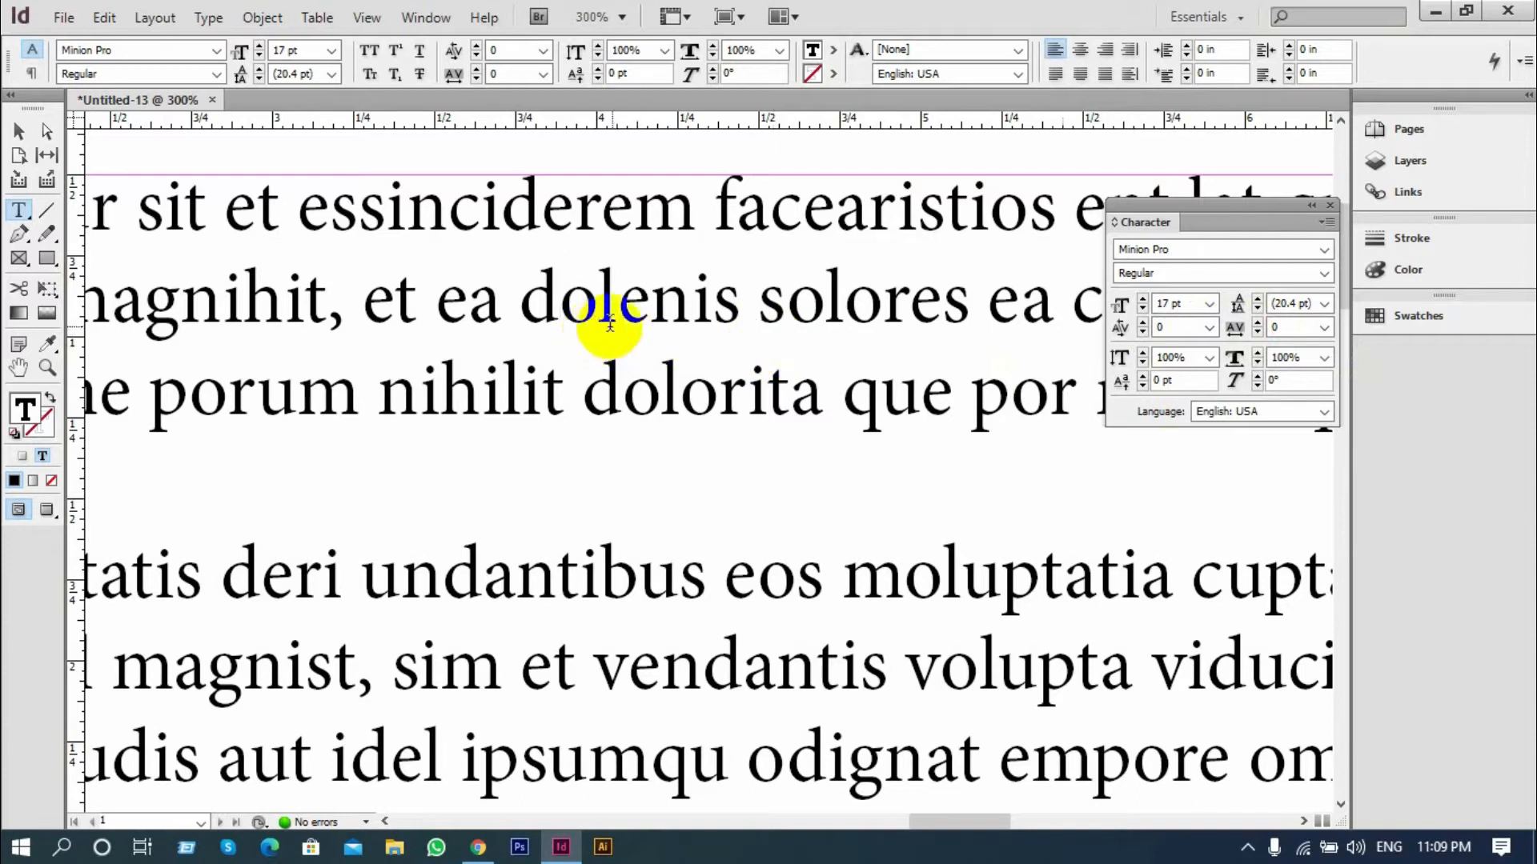
left_click(560, 315)
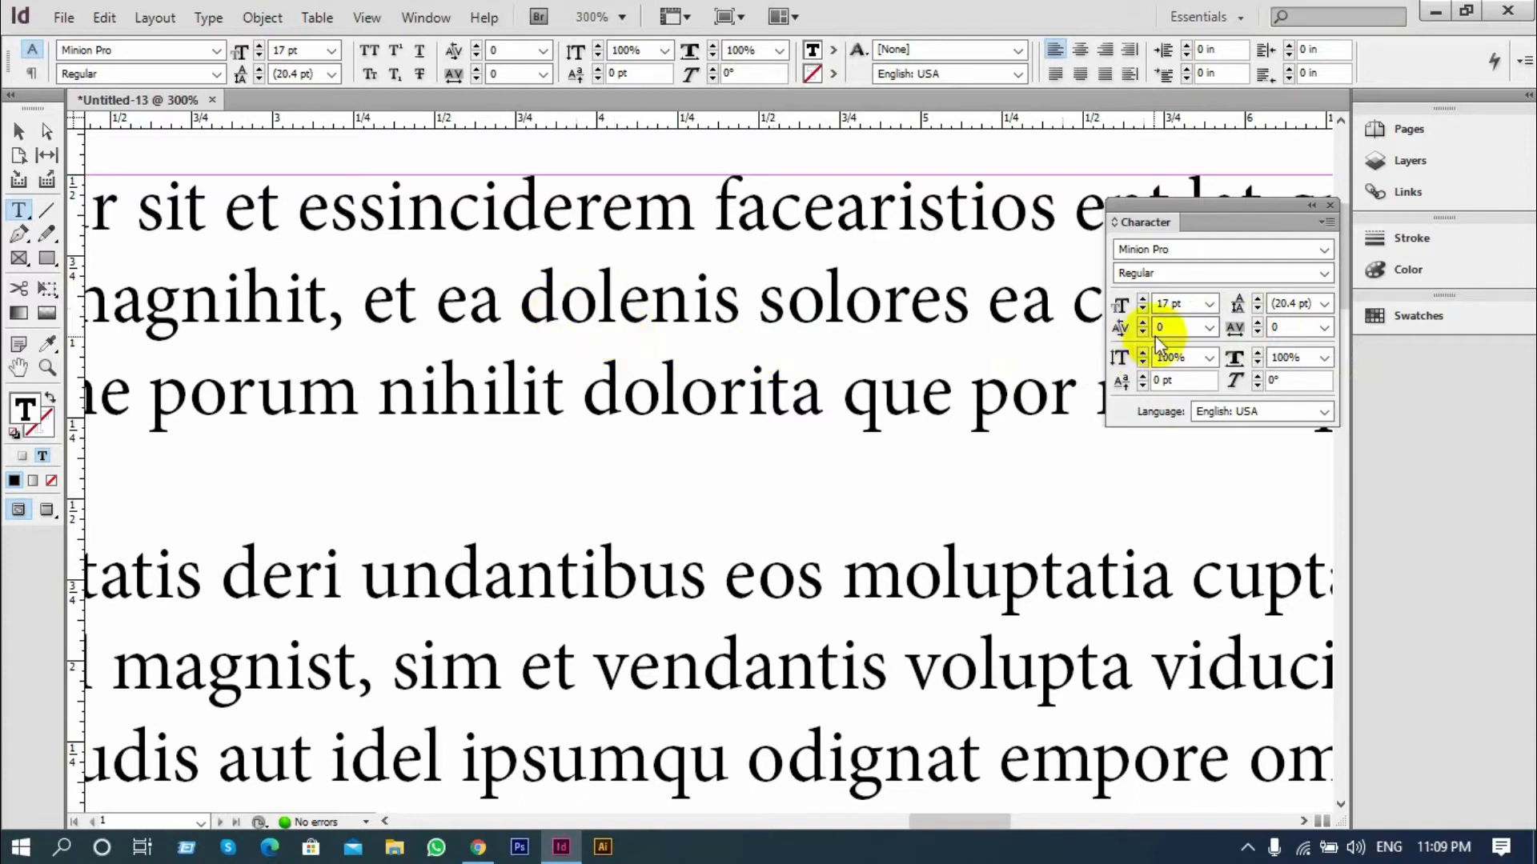
Check the preset kerning values for the selected word "dolenis" and for the cursor between its "n" and "i"
double_click(722, 300)
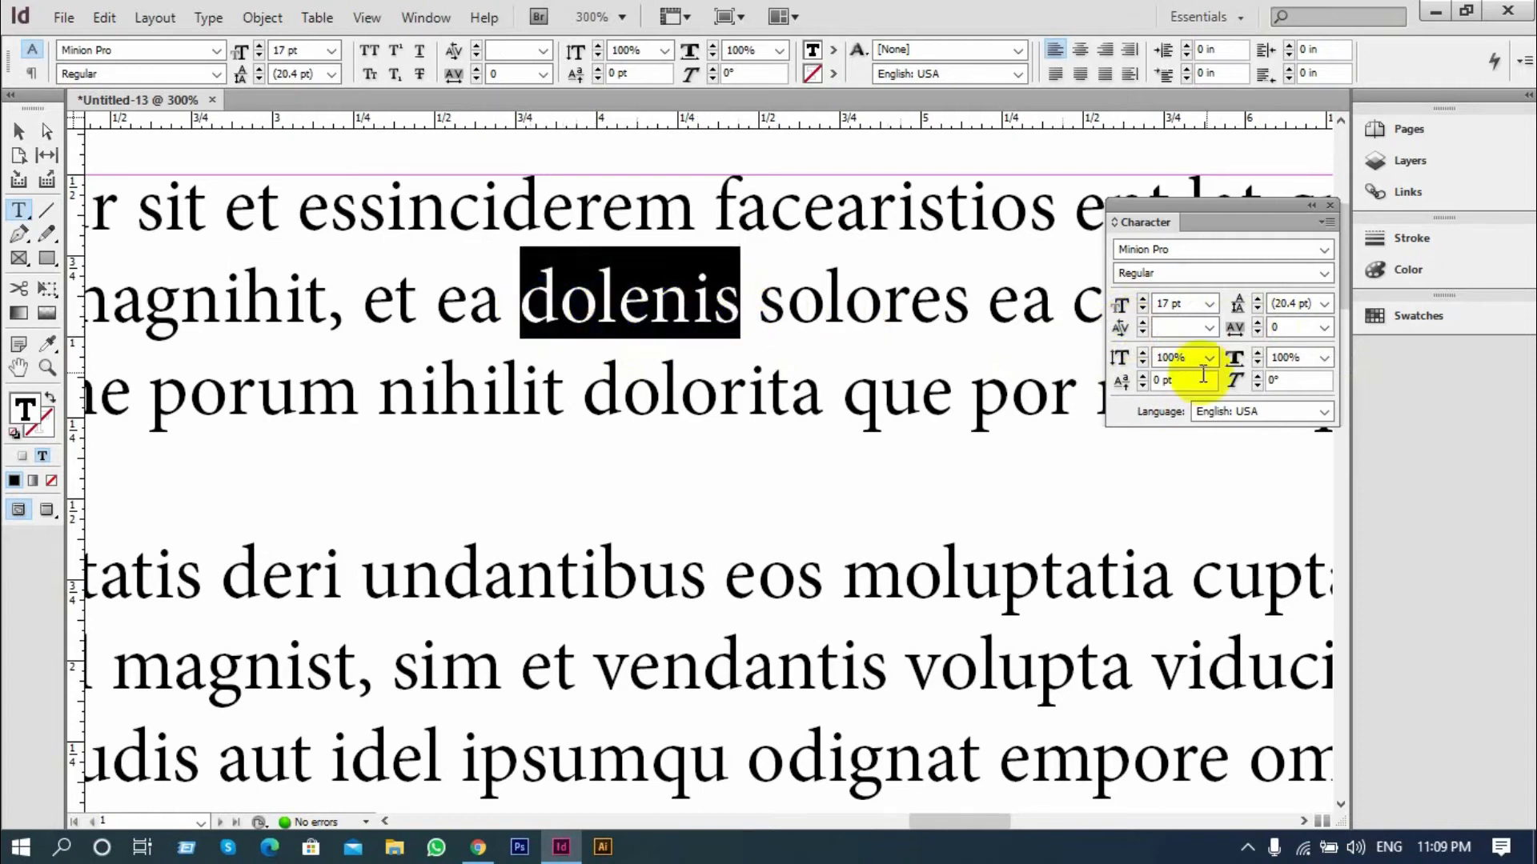
left_click(1207, 328)
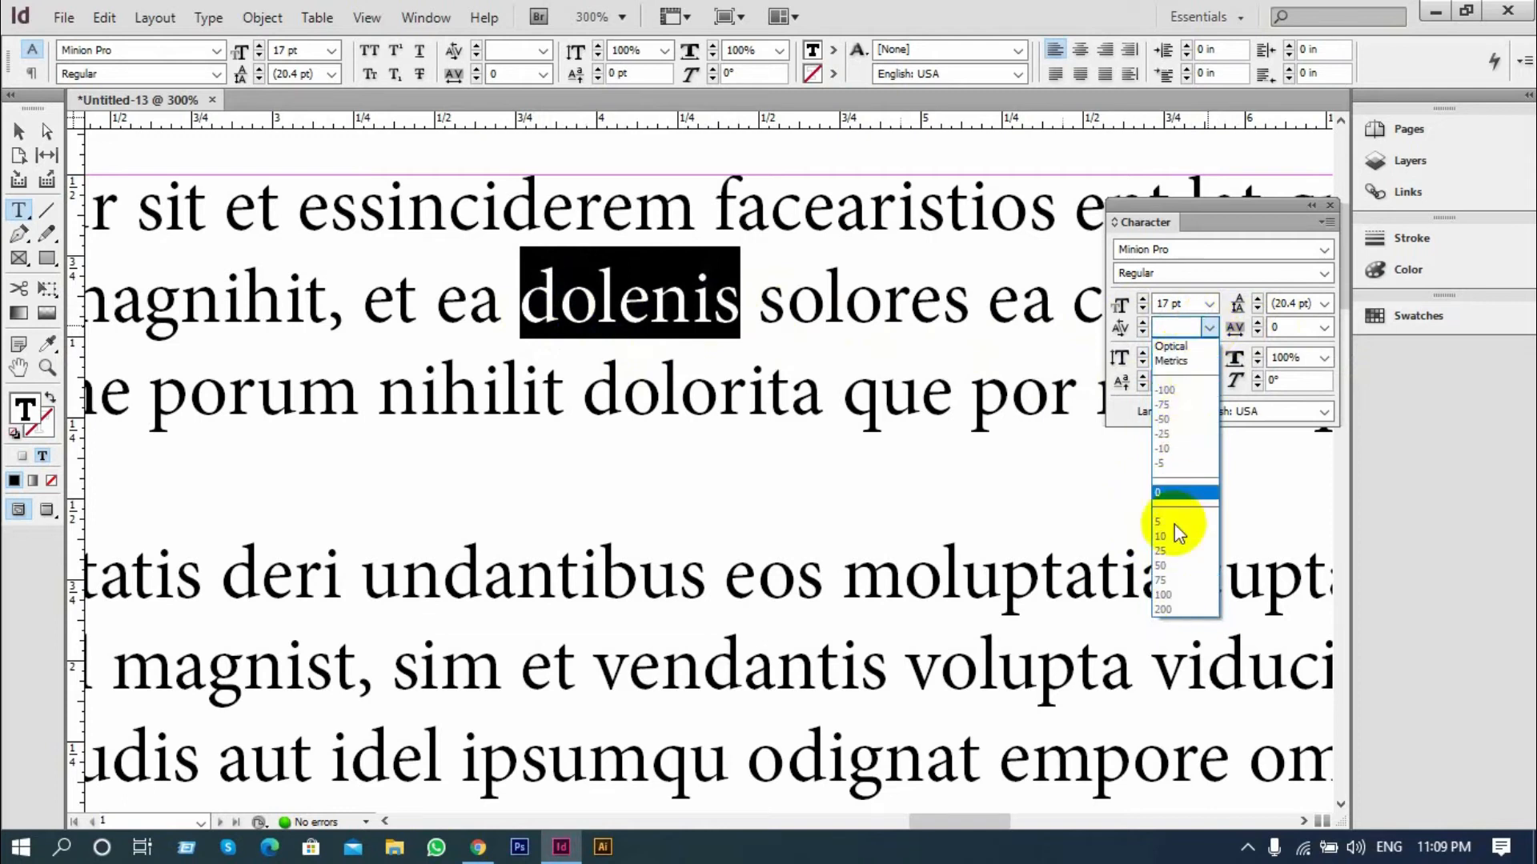
left_click(1206, 328)
left_click_drag(714, 279, 685, 295)
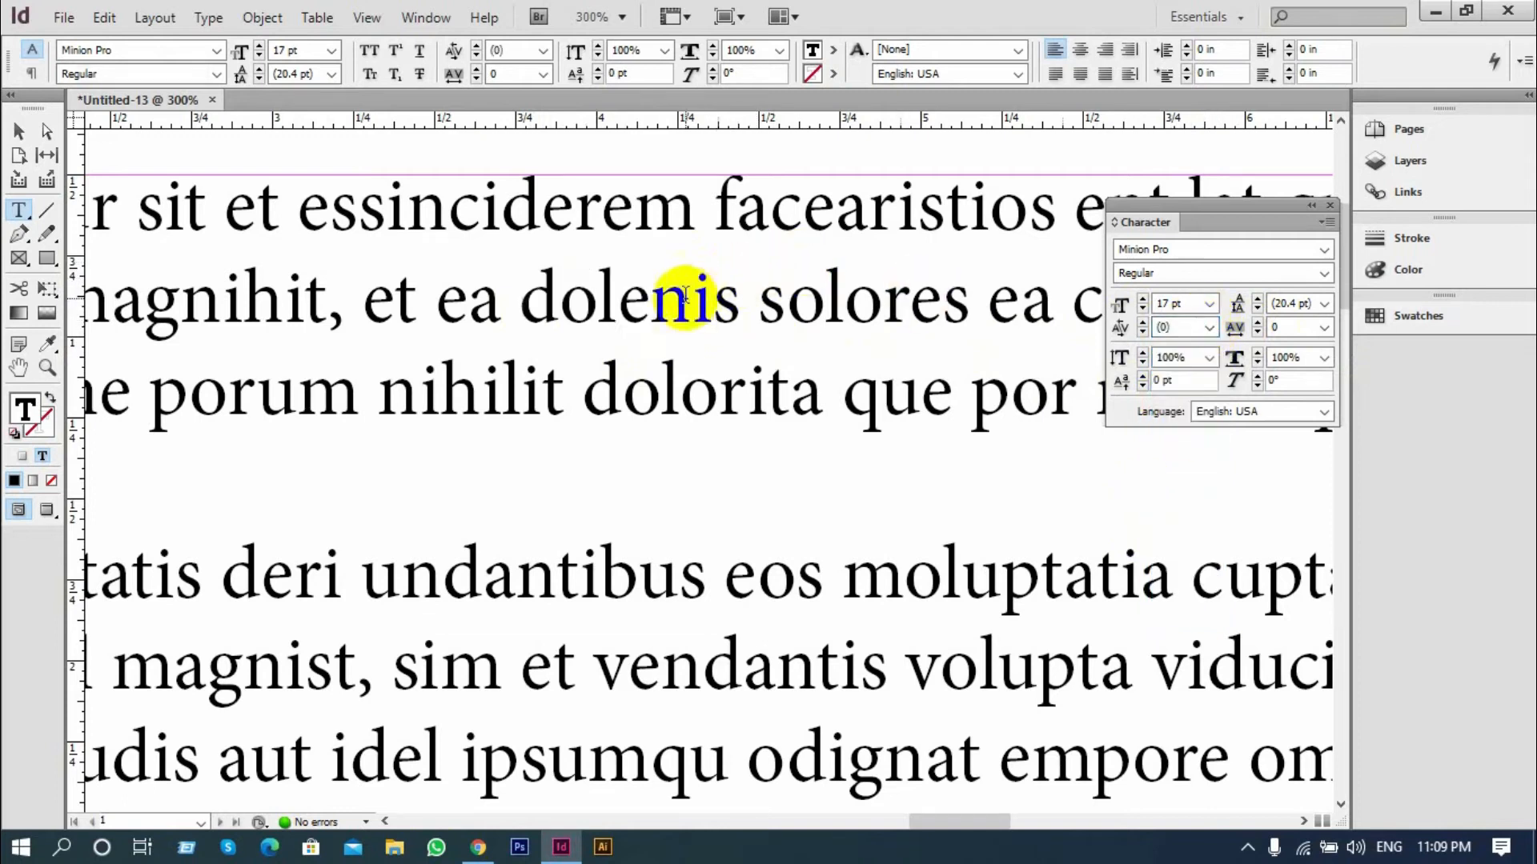
left_click(690, 296)
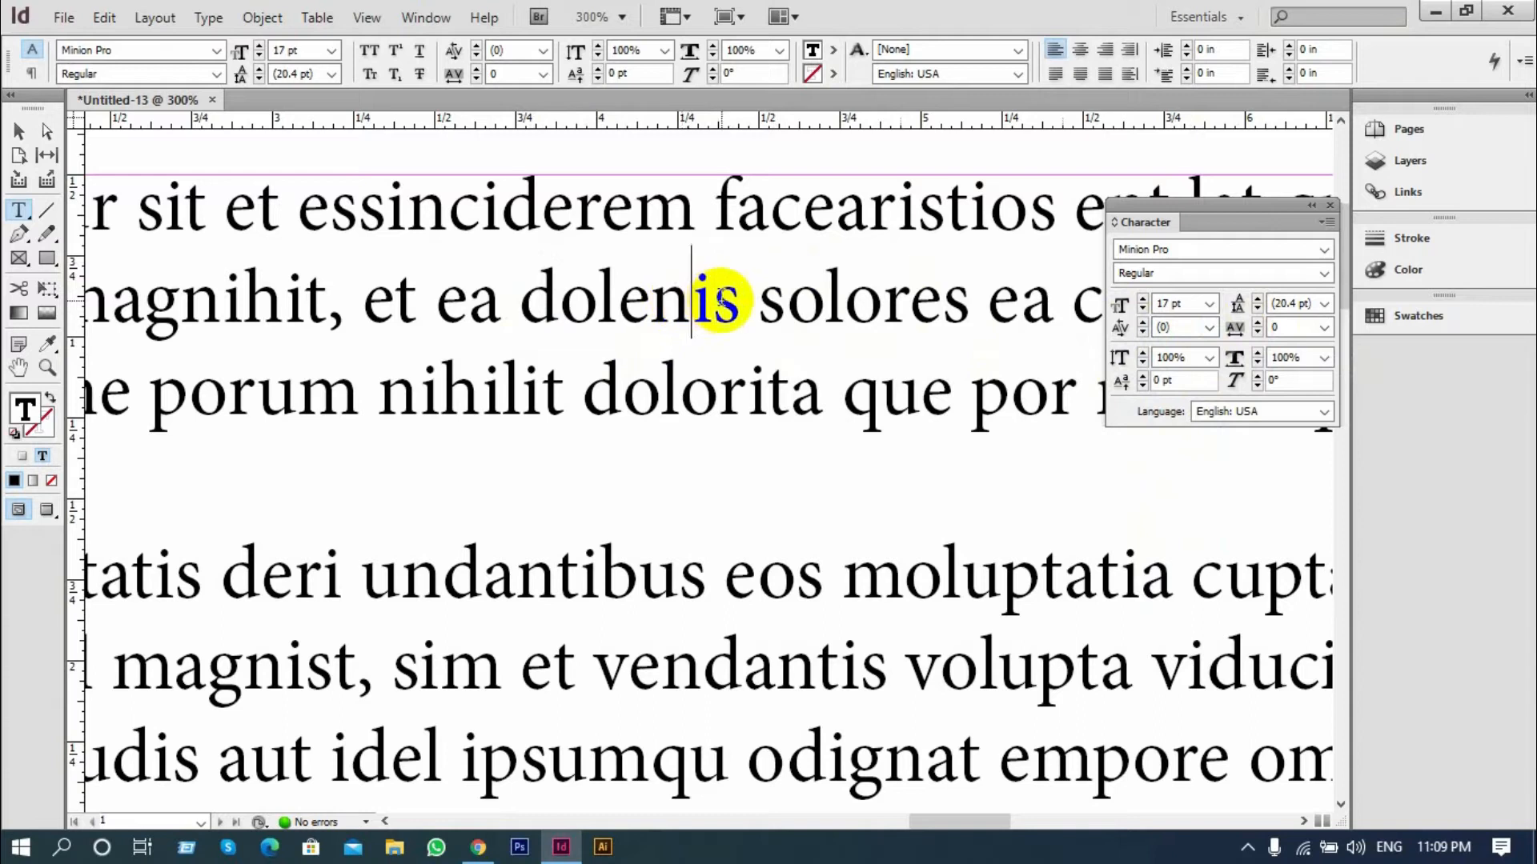
left_click(1208, 328)
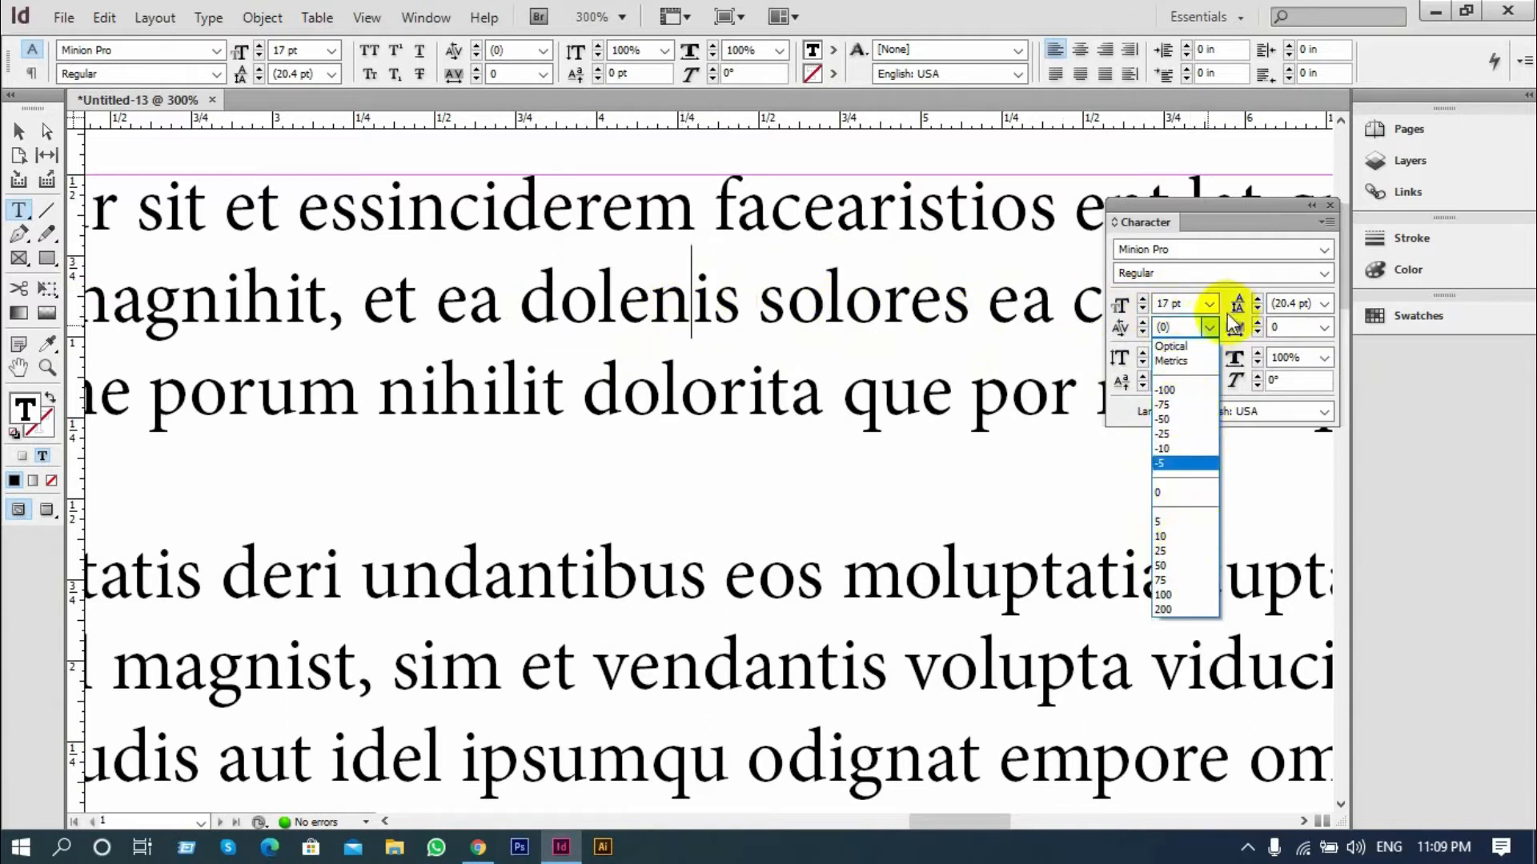
left_click(1209, 326)
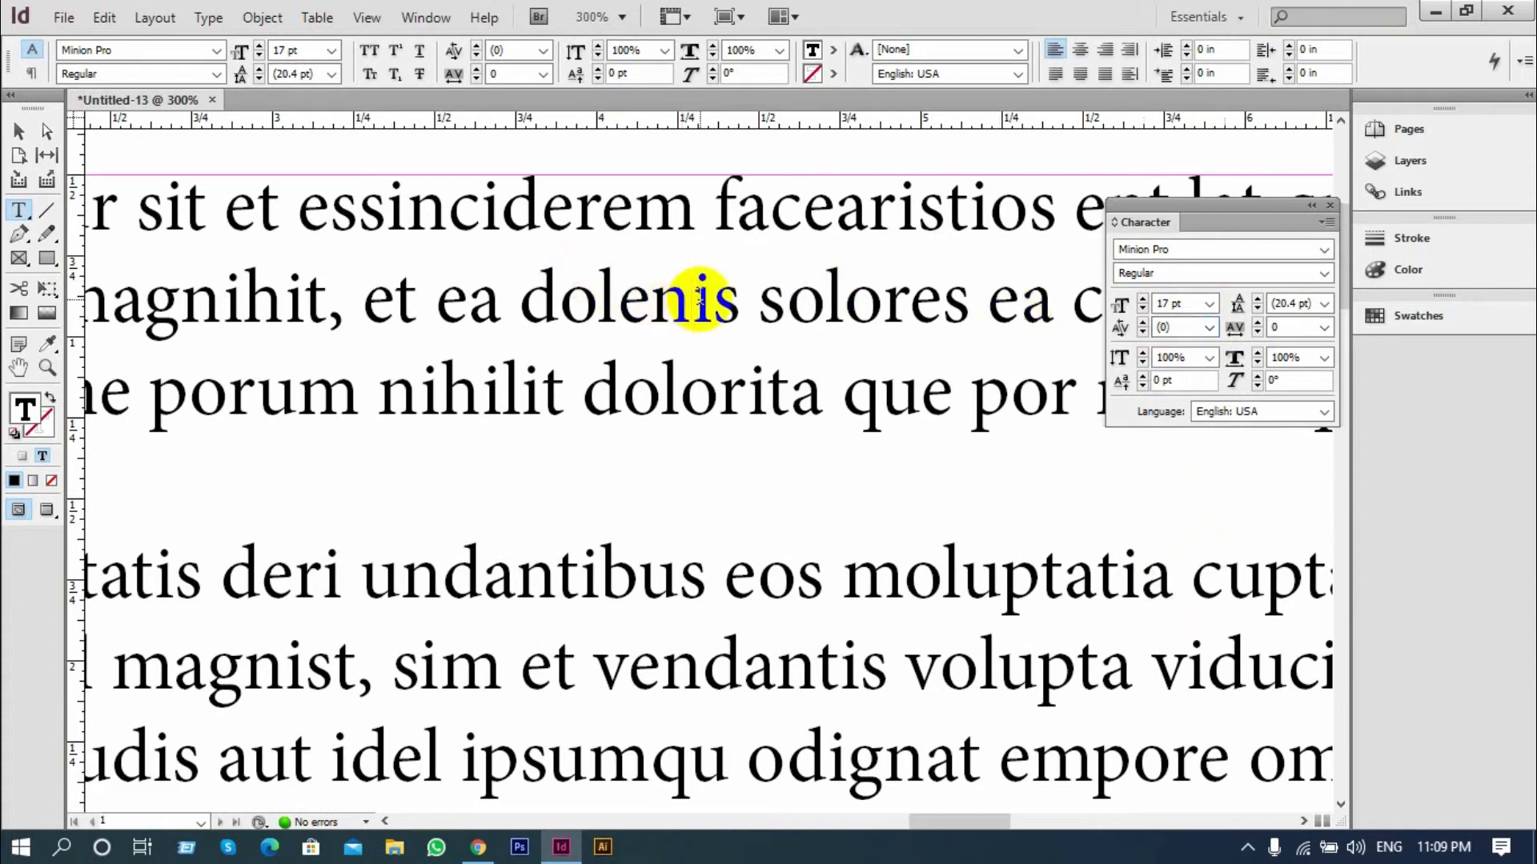
Select "dolenis" and then "nihilit dolorita" to examine the Tracking setting, and clear the selection
left_click_drag(740, 302, 509, 311)
left_click(637, 329)
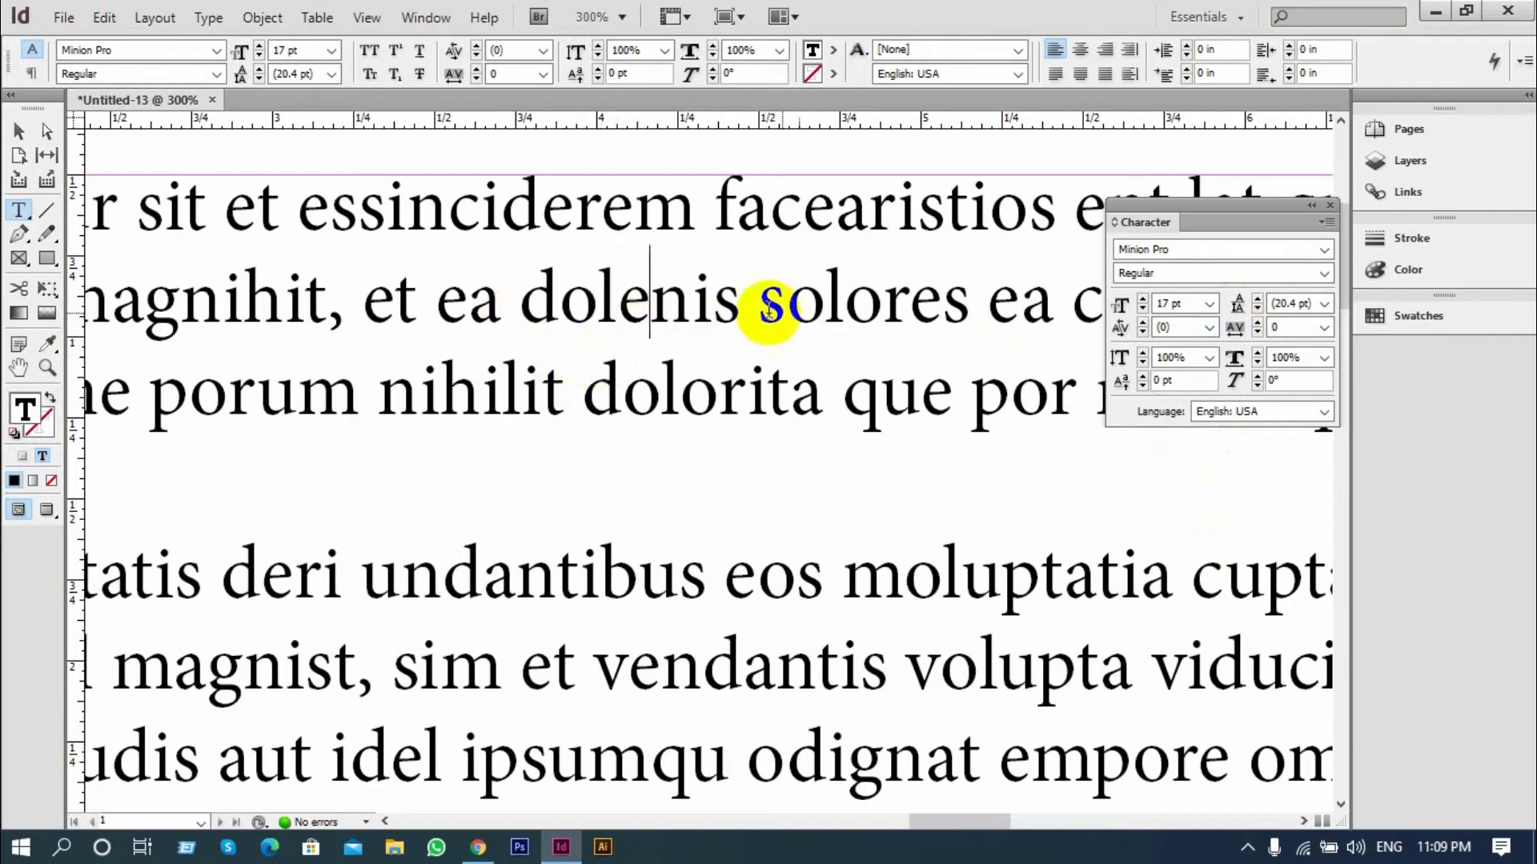
left_click_drag(825, 390, 398, 370)
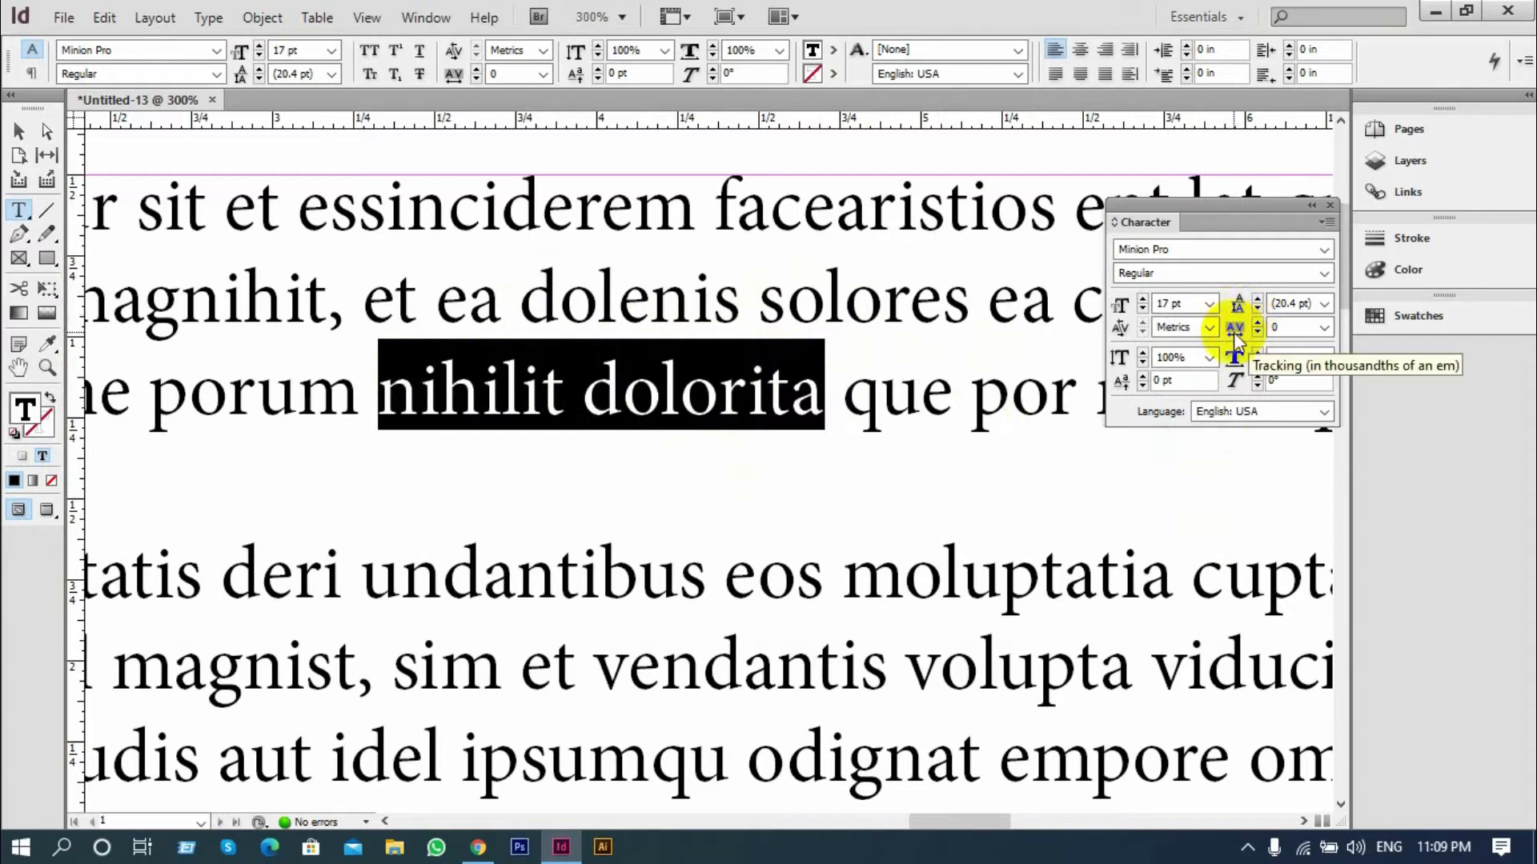
left_click(970, 352)
Raise the tracking of the last line, "quam cus dolestias", to 330
scroll(686, 344, "down", 3)
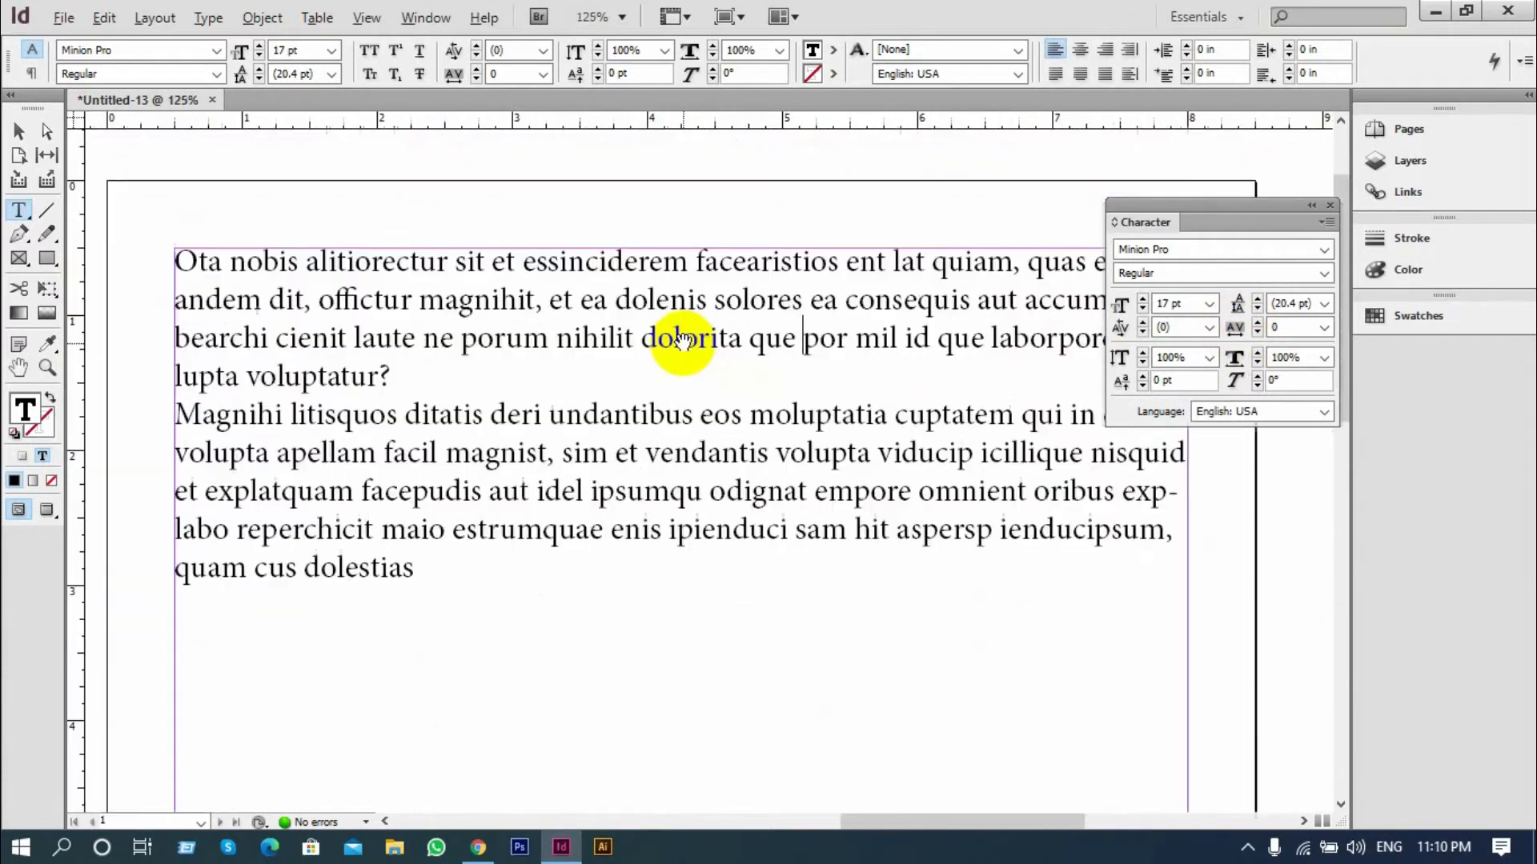
scroll(205, 633, "up", 3)
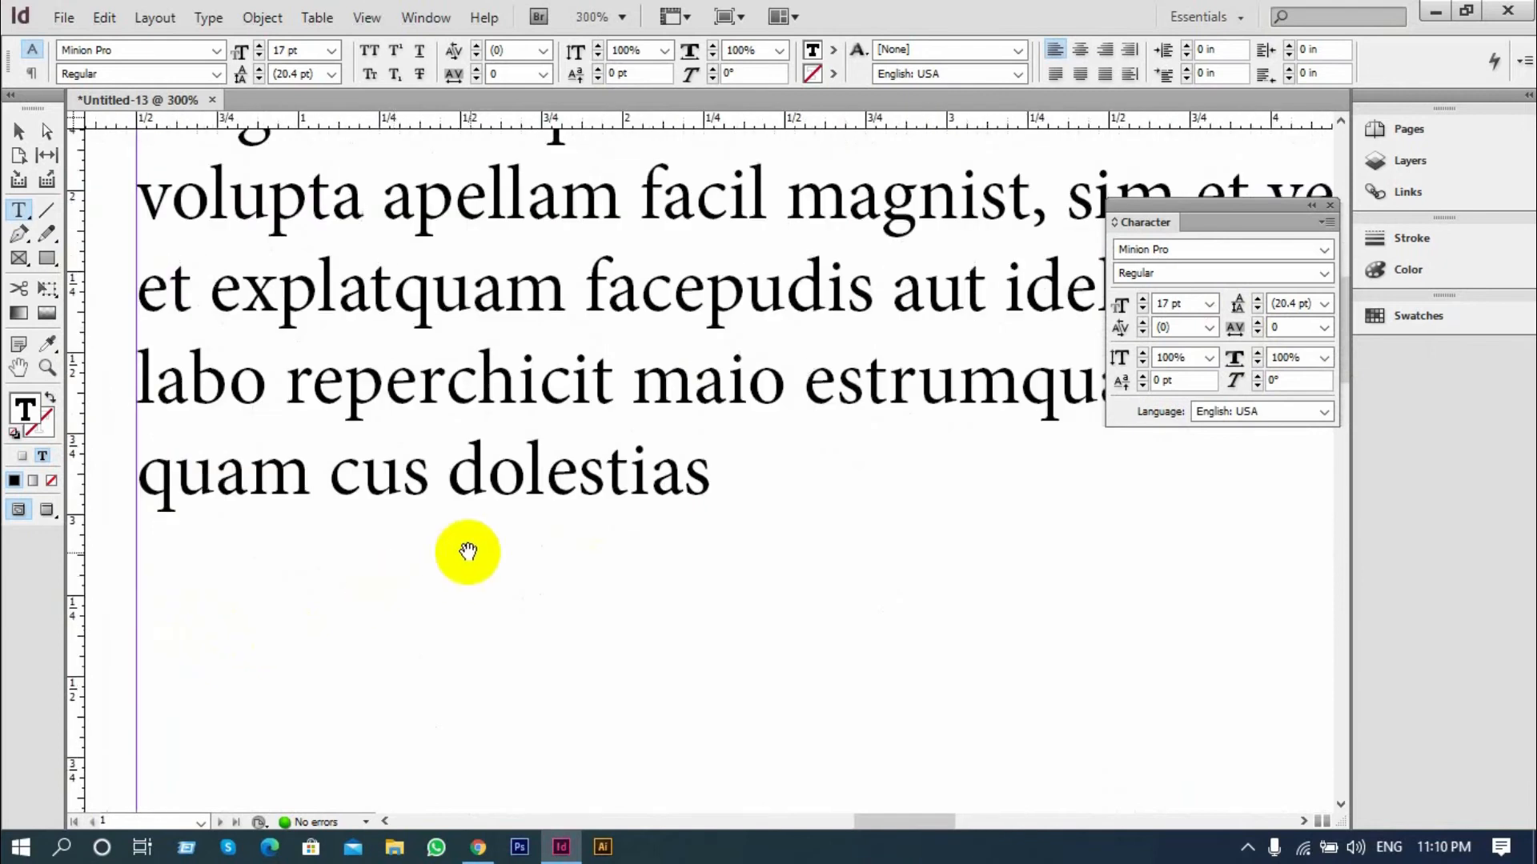
left_click_drag(705, 473, 146, 486)
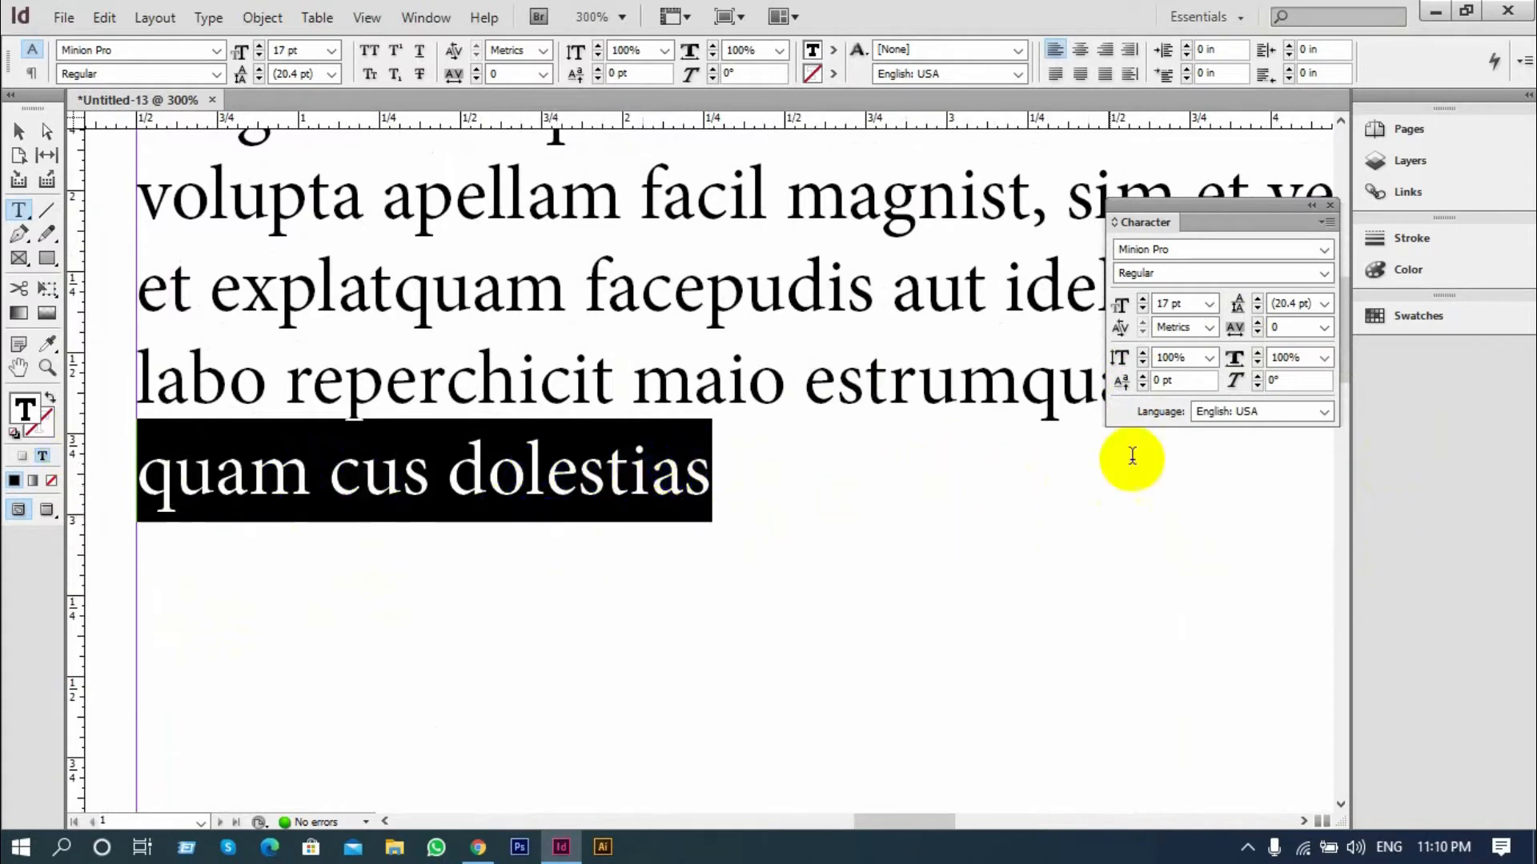
left_click(1259, 324)
left_click(1258, 323)
left_click(1258, 323)
left_click(1259, 324)
left_click(1258, 323)
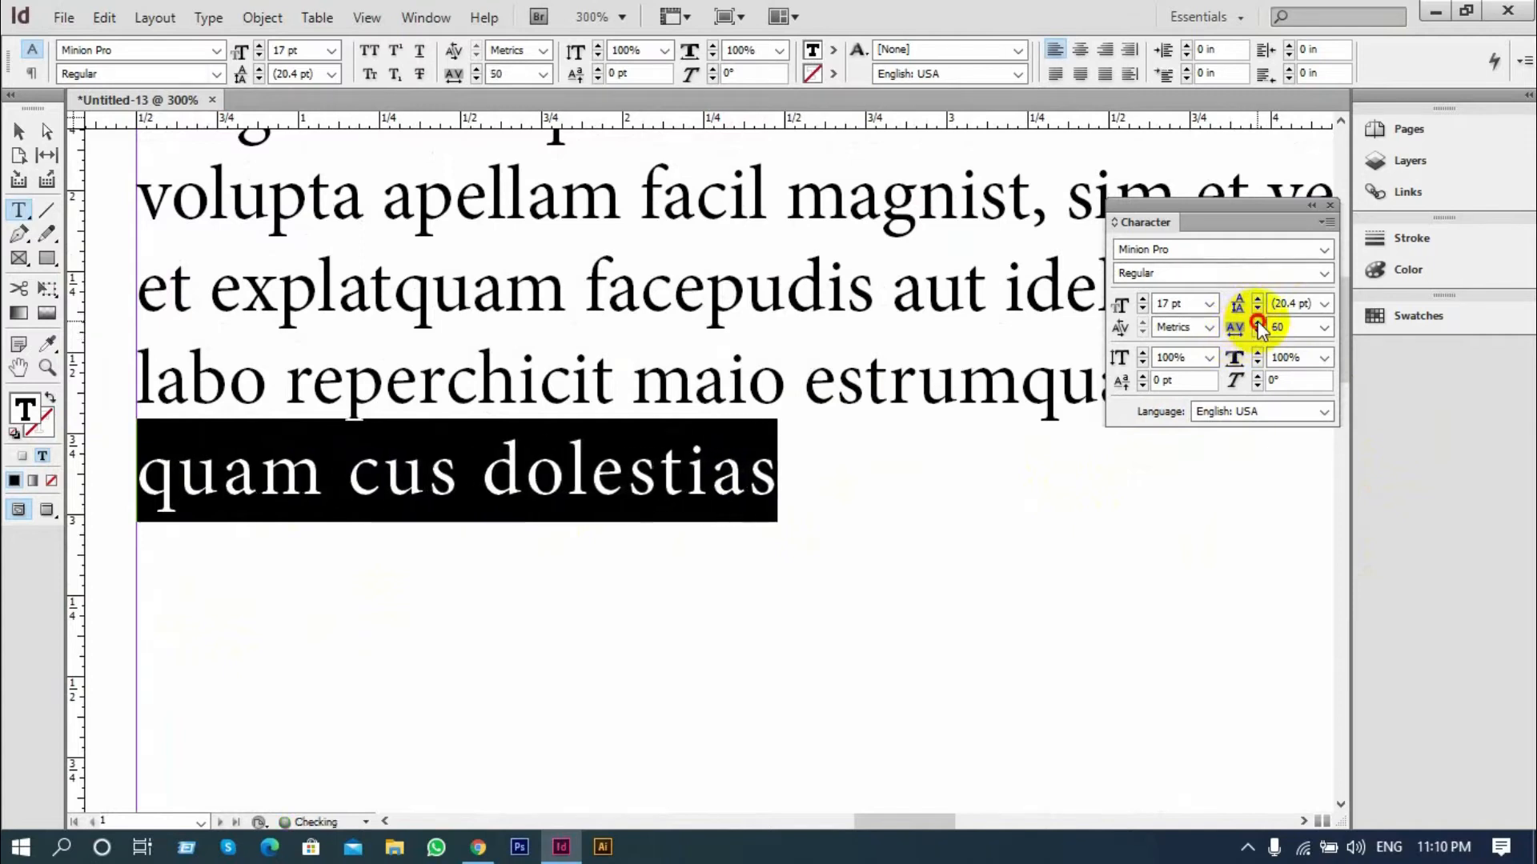
left_click(1258, 324)
left_click(1258, 323)
double_click(1258, 323)
left_click(1259, 323)
double_click(1258, 324)
left_click(1258, 323)
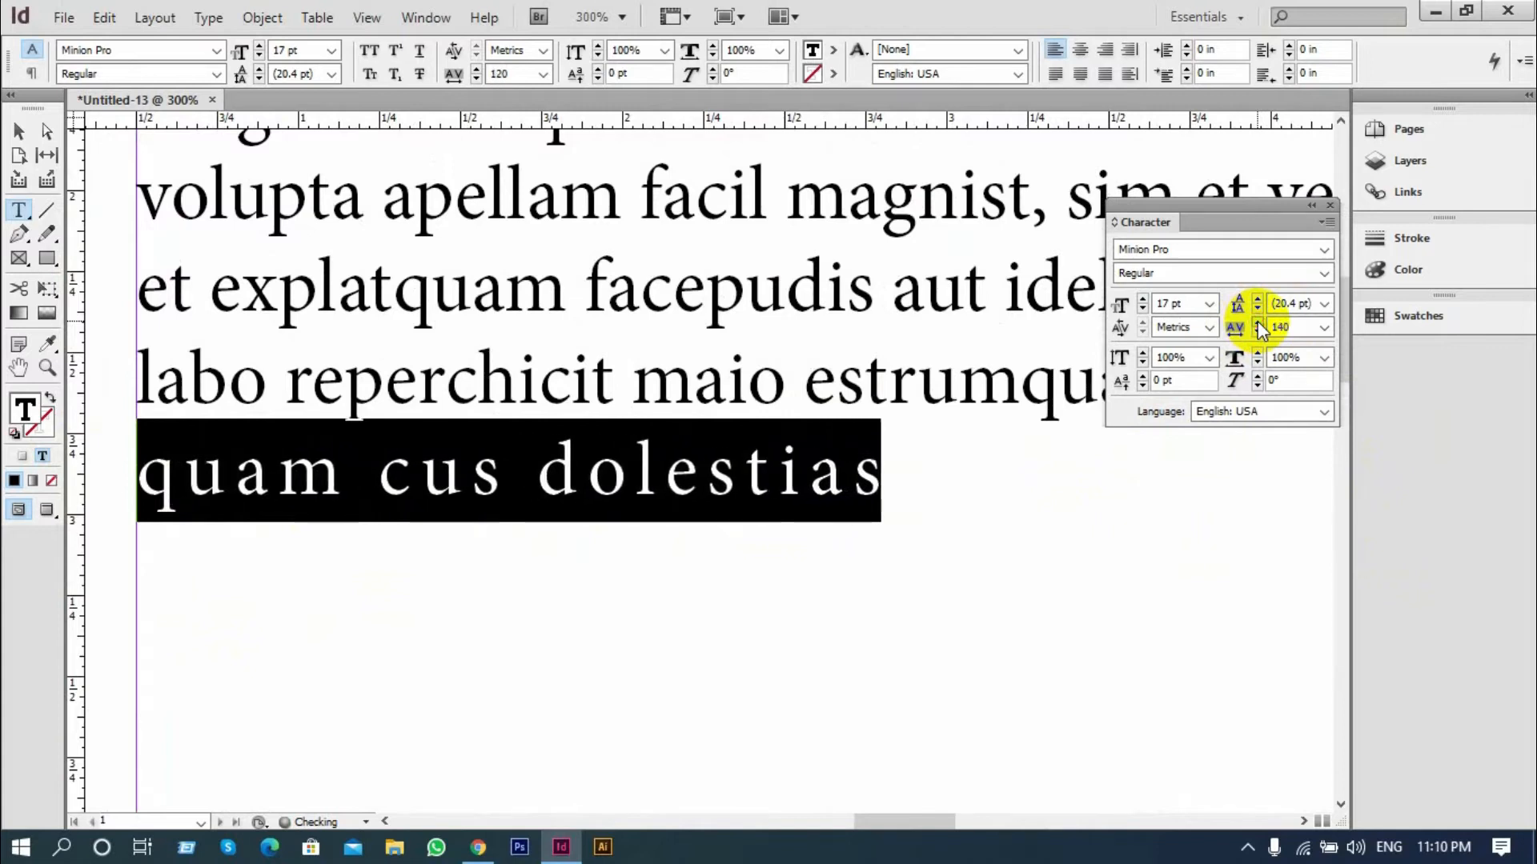
double_click(1259, 324)
double_click(1258, 323)
double_click(1259, 324)
double_click(1258, 323)
double_click(1258, 324)
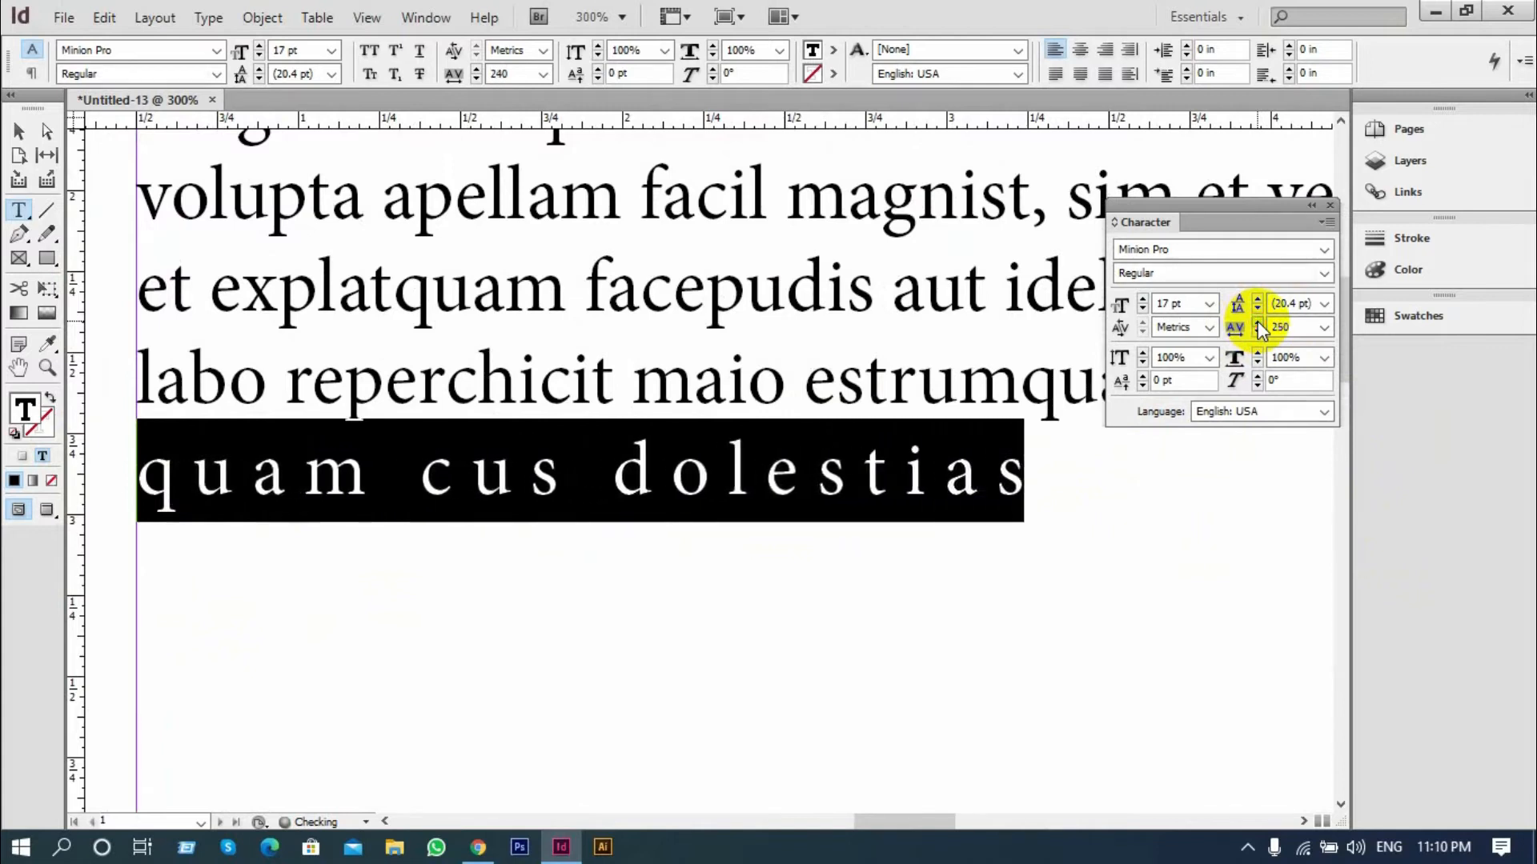
double_click(1258, 323)
double_click(1258, 323)
double_click(1259, 323)
left_click(1258, 324)
double_click(1258, 324)
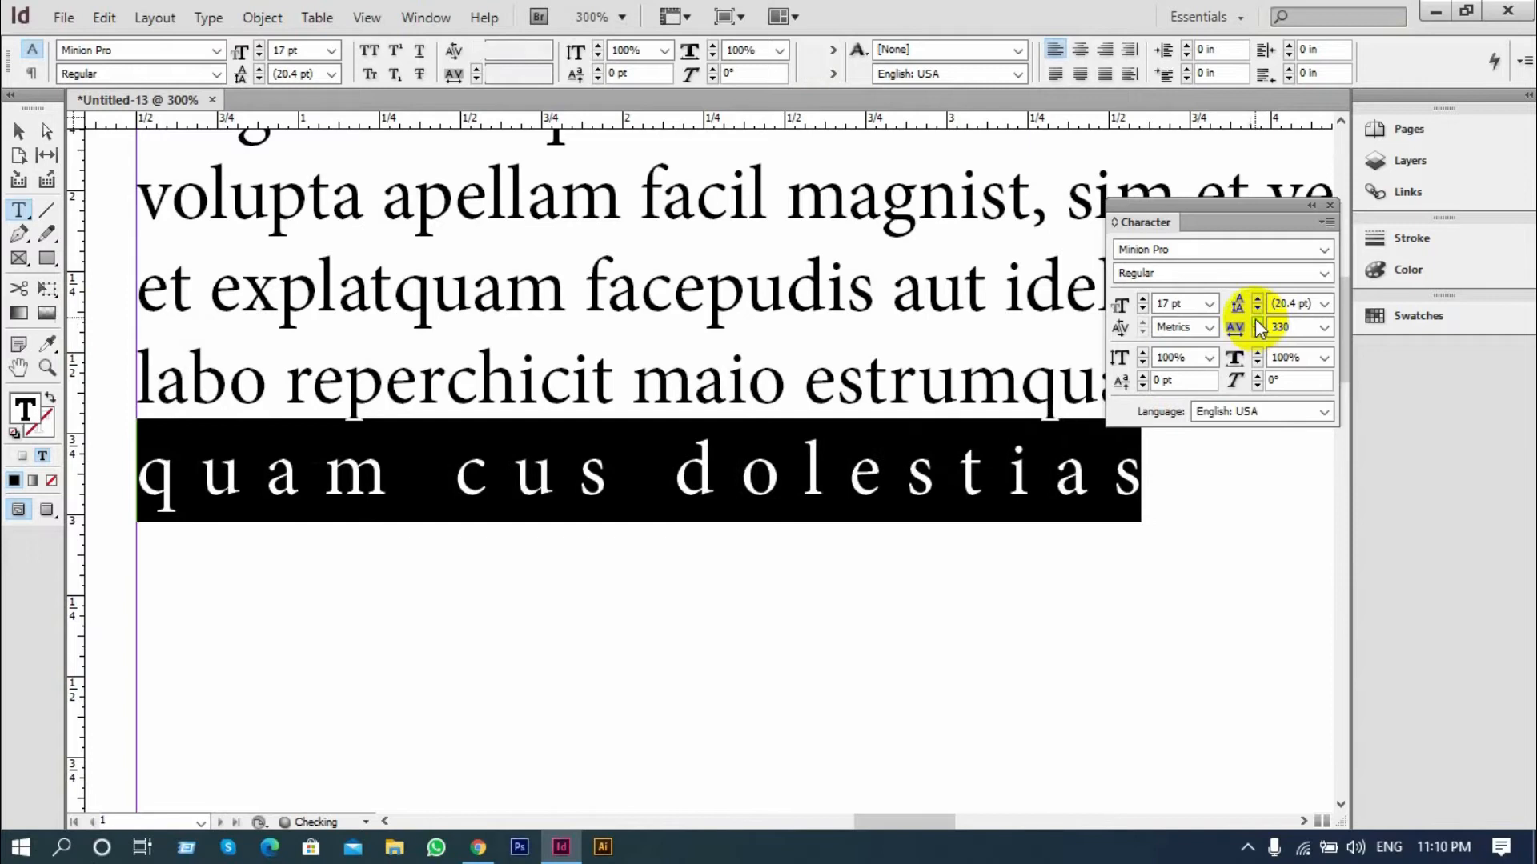
Reset the tracking of the last line, "quam cus dolestias", to 0
left_click(678, 472)
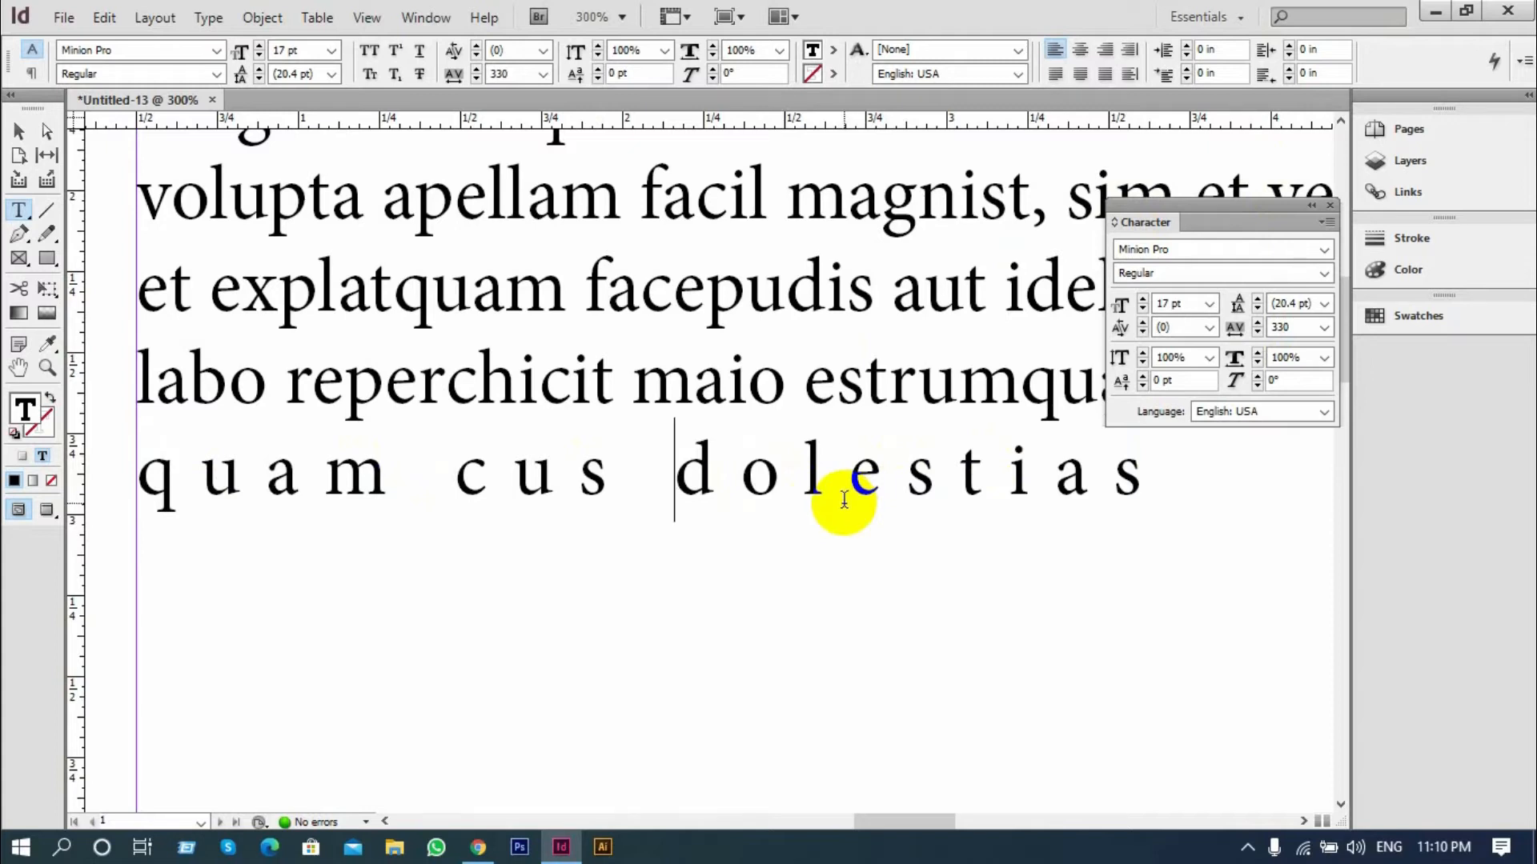
scroll(844, 499, "up", 3)
scroll(686, 590, "down", 1)
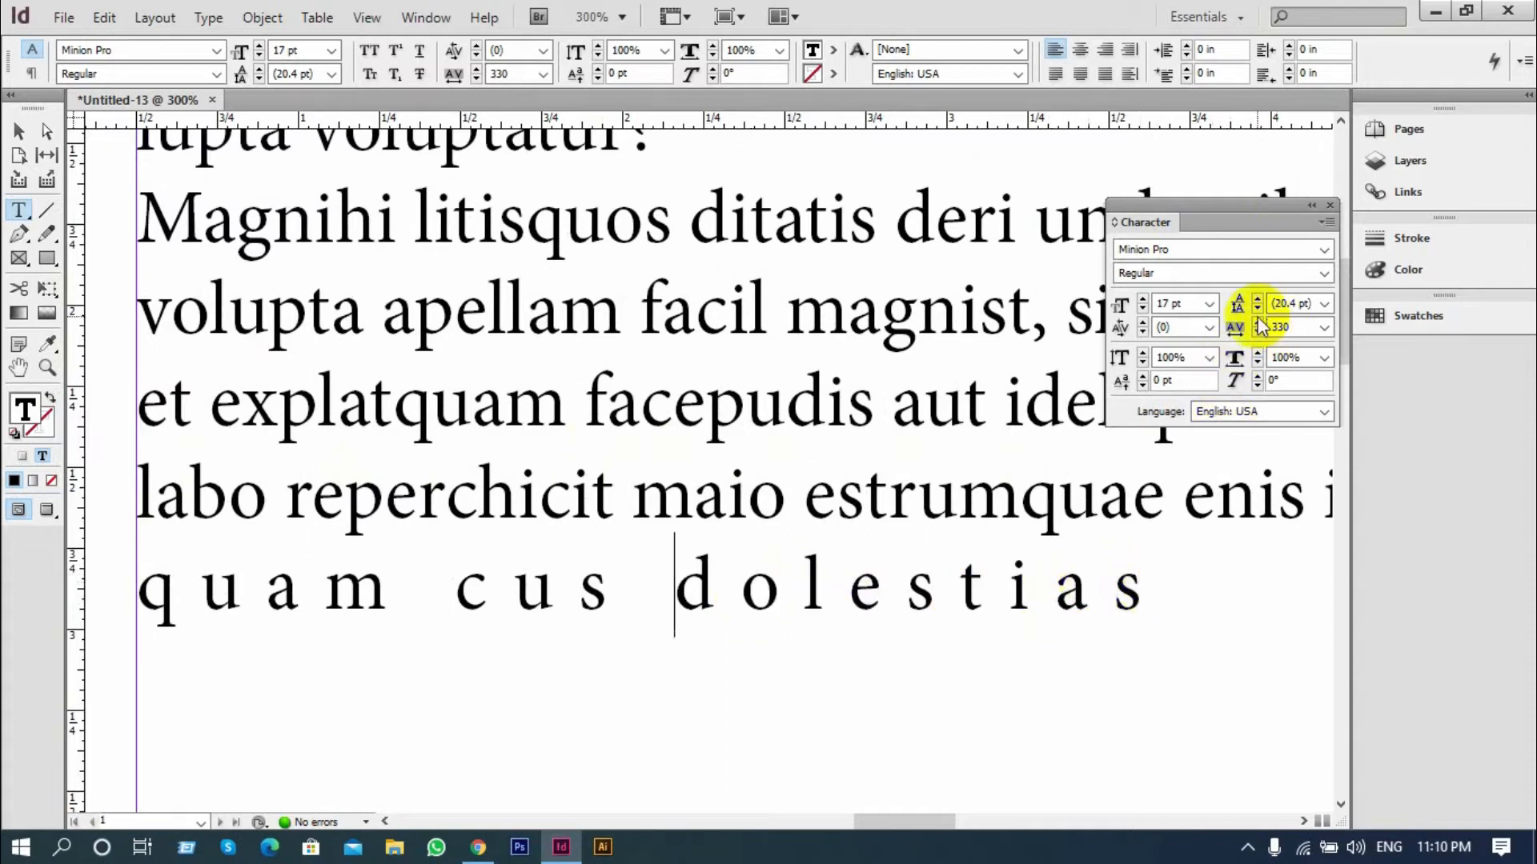
left_click_drag(1149, 573, 120, 593)
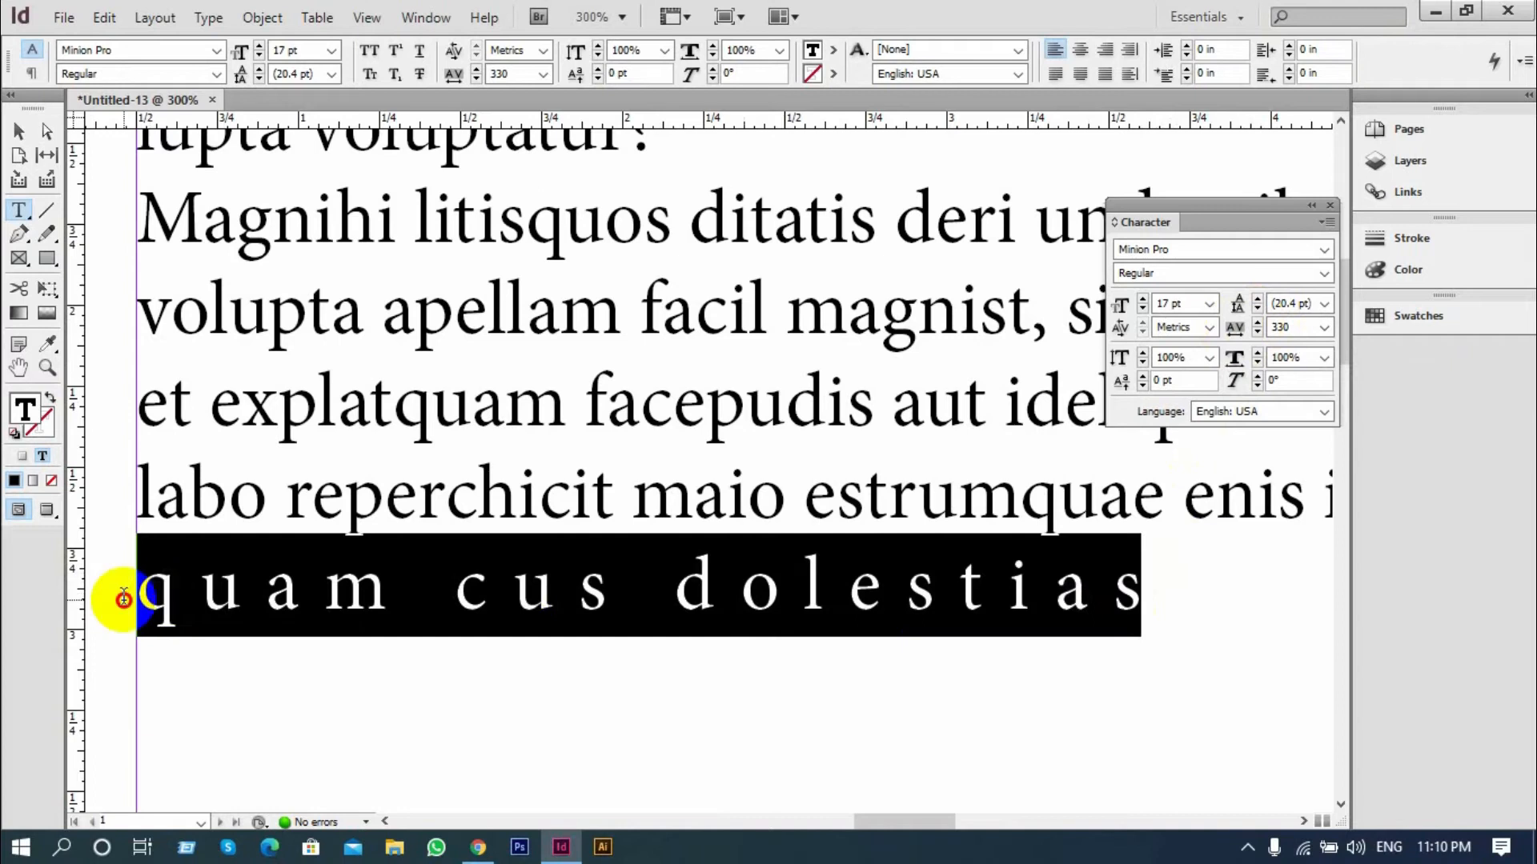
left_click(1323, 327)
left_click(1283, 450)
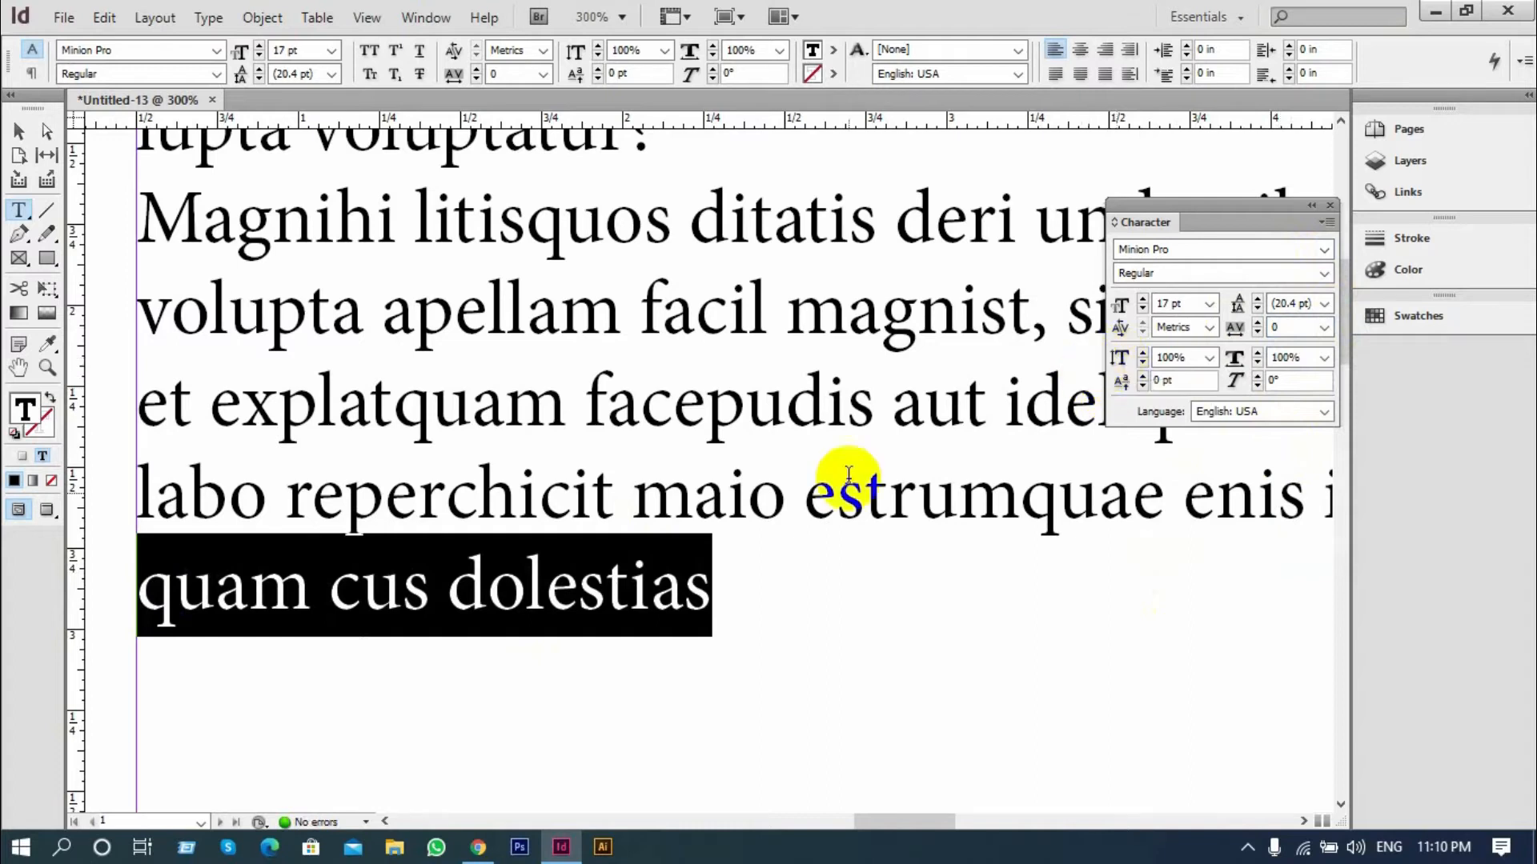
Increase the vertical scale of the last line, "quam cus dolestias", to 127%
scroll(800, 489, "down", 2)
left_click_drag(724, 501, 160, 494)
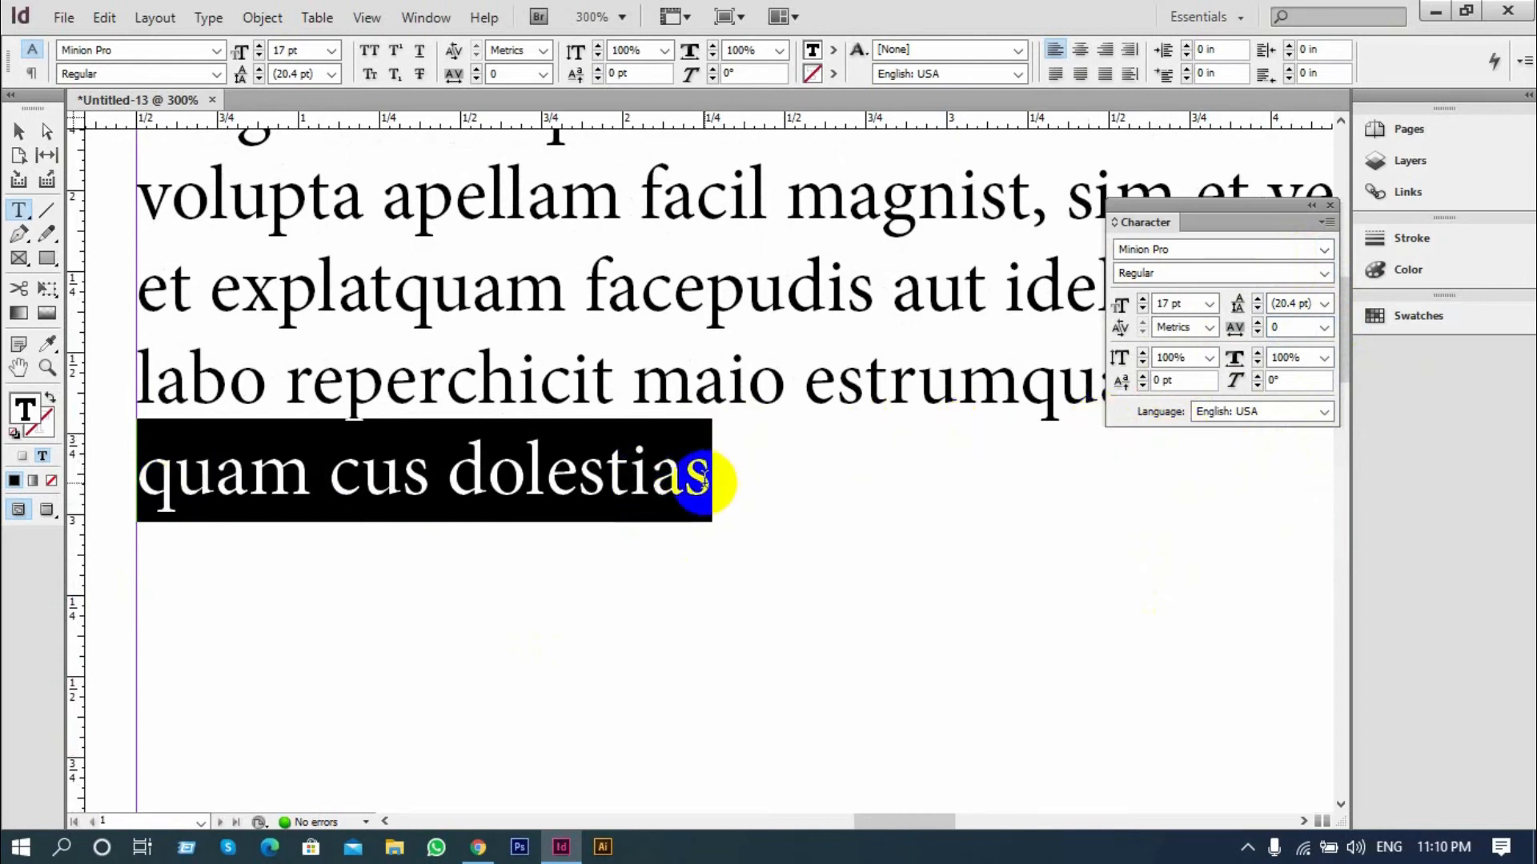
scroll(768, 468, "down", 1)
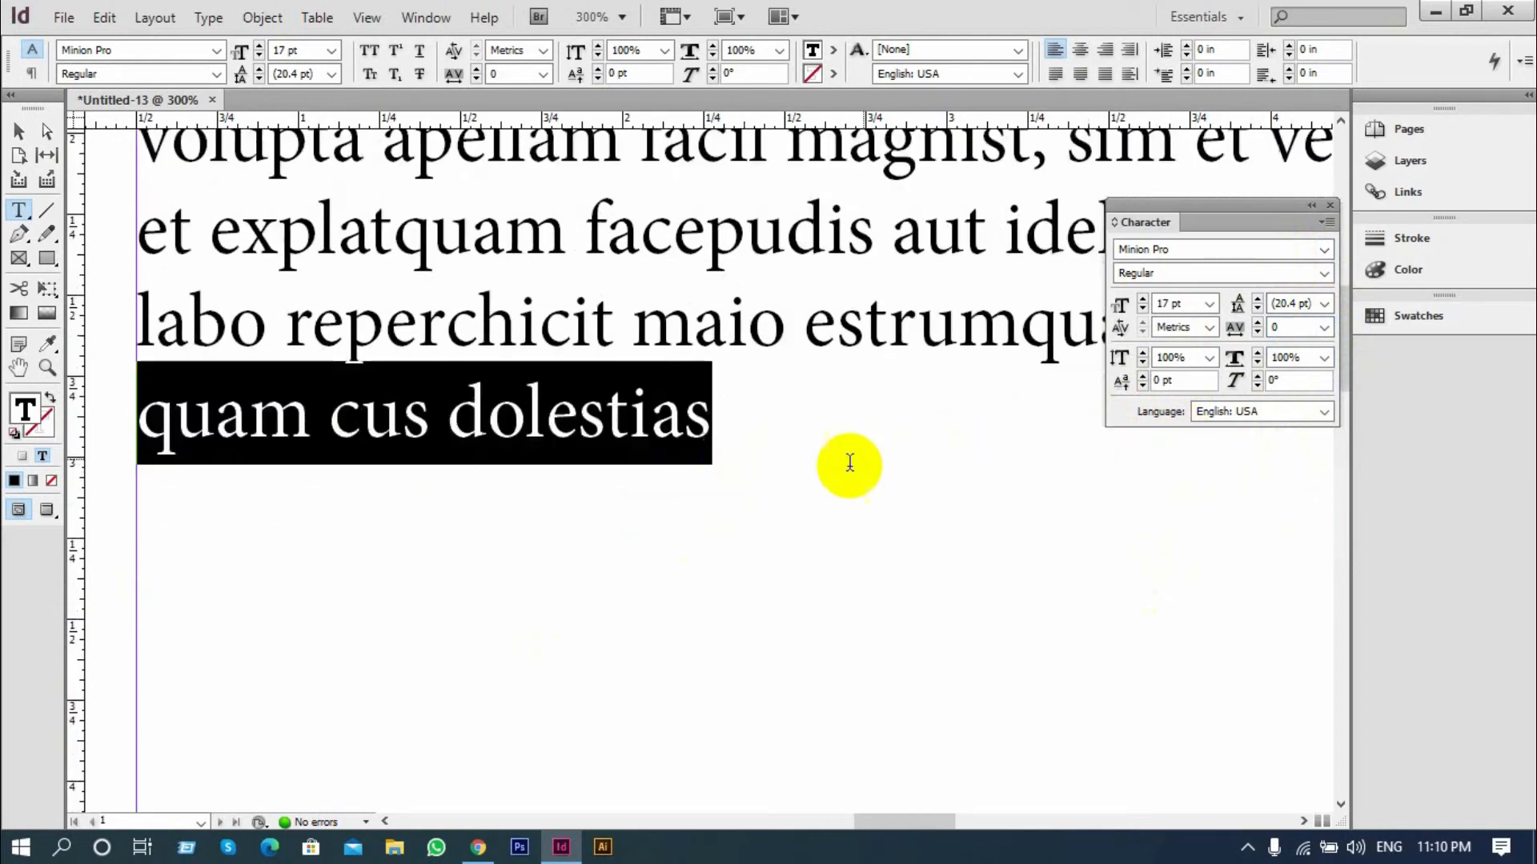
left_click(1143, 353)
left_click(1143, 353)
left_click(1143, 353)
left_click(1142, 353)
left_click(1143, 353)
left_click(1143, 353)
left_click(1142, 352)
left_click(1142, 353)
left_click(1143, 353)
left_click(1143, 352)
left_click(1143, 353)
left_click(1142, 352)
left_click(1143, 353)
left_click(1143, 353)
left_click(1143, 353)
left_click(1143, 353)
left_click(1143, 353)
left_click(1143, 353)
left_click(1143, 353)
left_click(1143, 353)
left_click(1143, 353)
left_click(1143, 353)
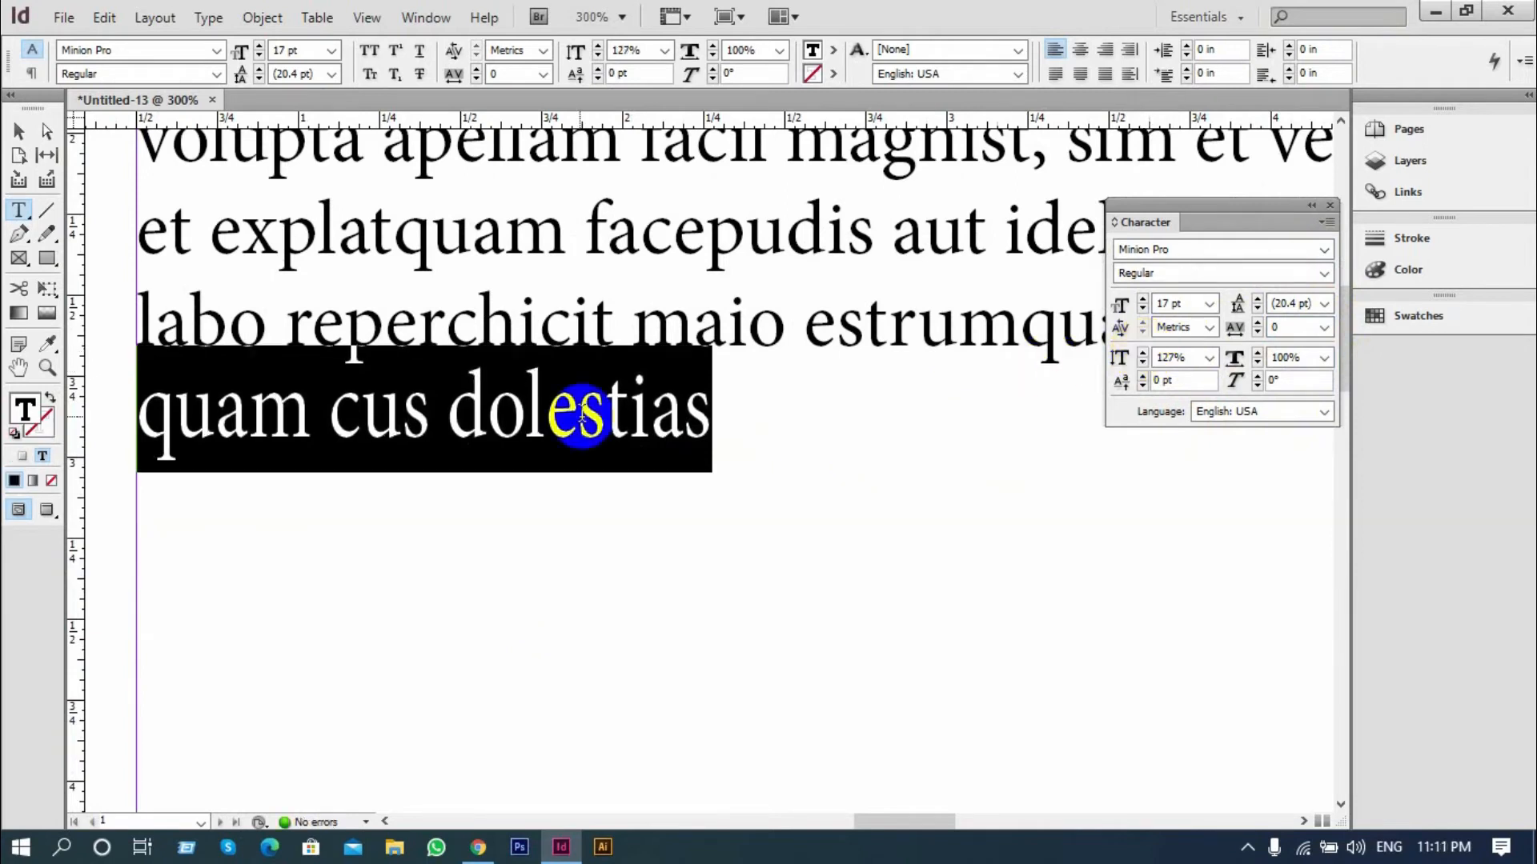
Return the vertical scale of "quam cus dolestias" to the preset 100% and clear the selection
left_click(579, 411)
left_click_drag(742, 414, 171, 445)
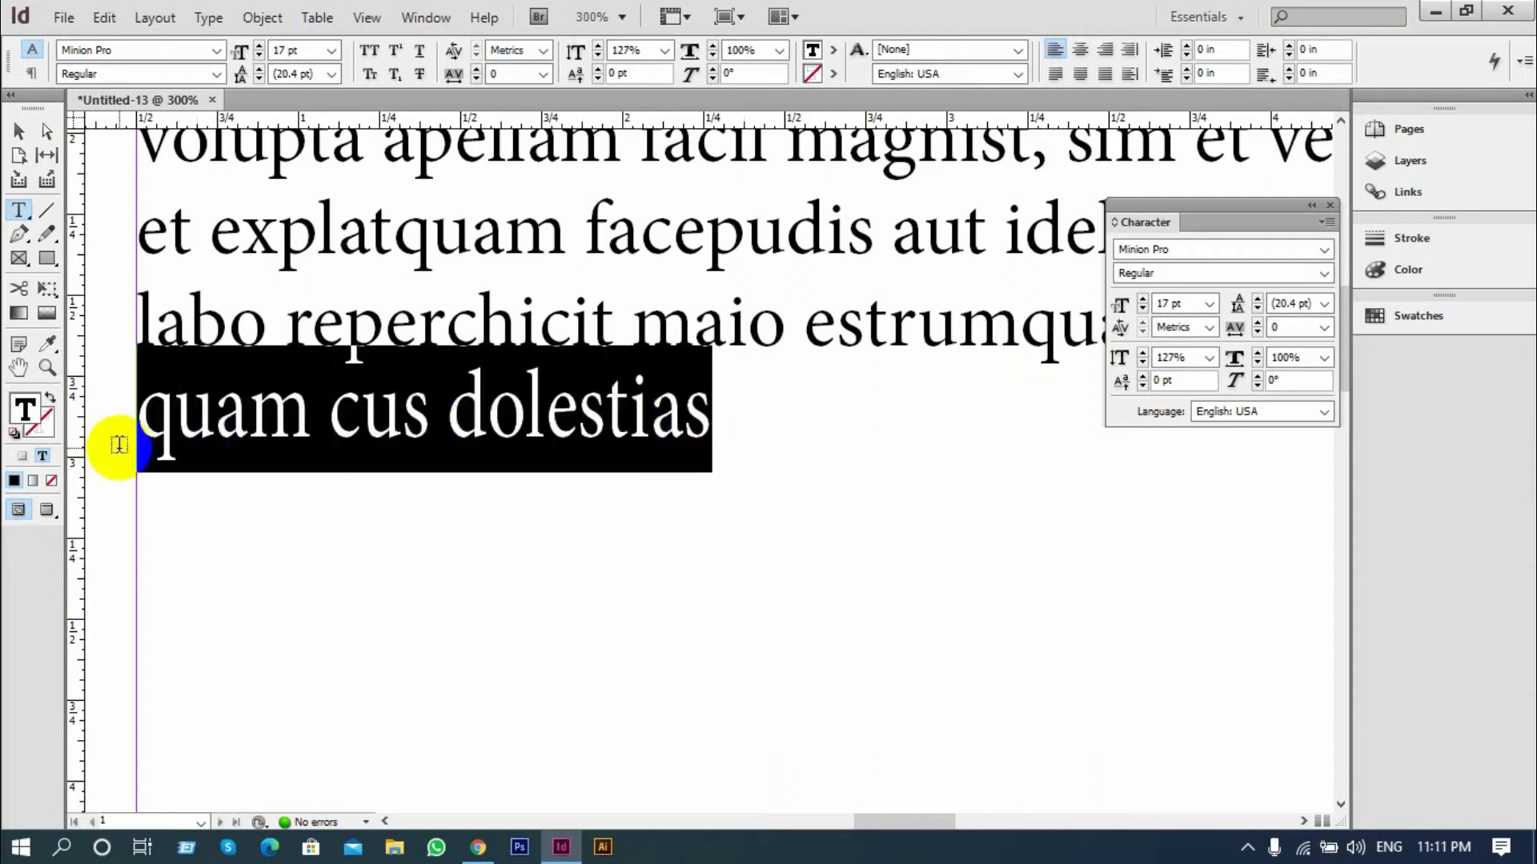
left_click(1209, 357)
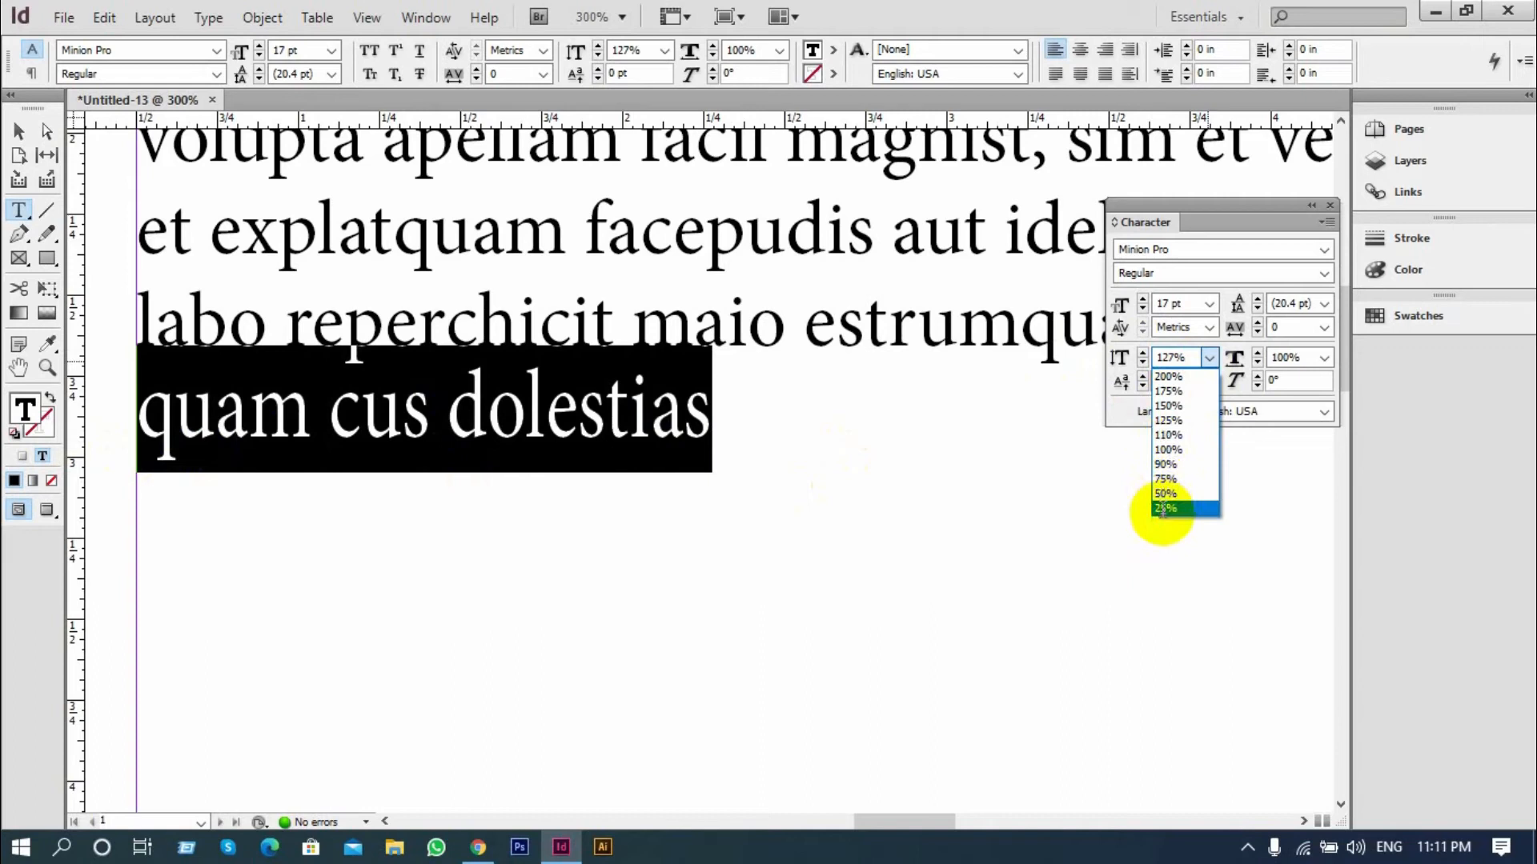
left_click(1169, 450)
left_click(635, 419)
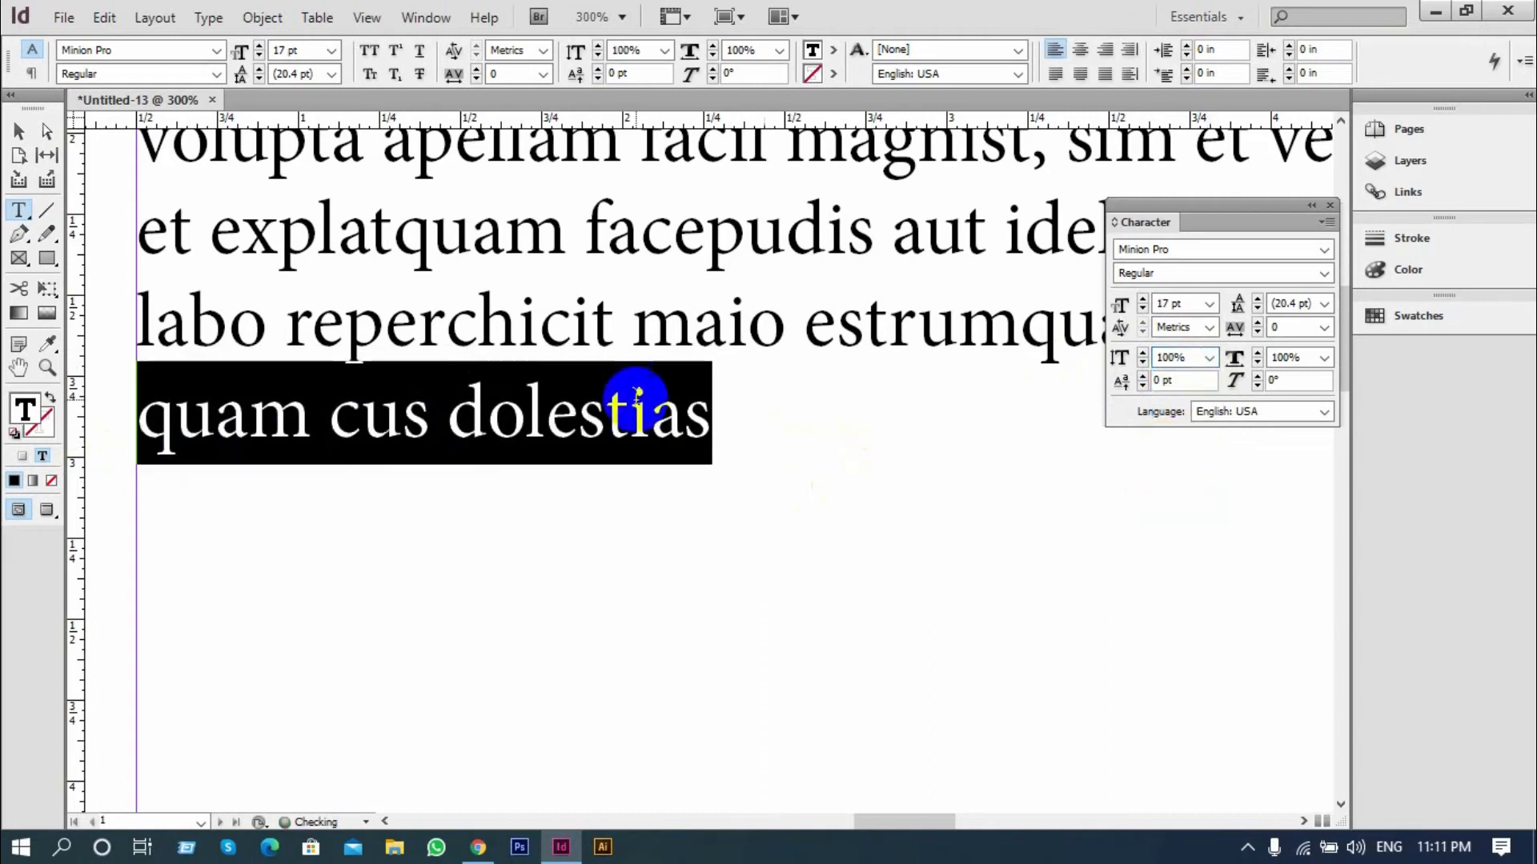
Stretch the last line, "quam cus dolestias", to a horizontal scale of 200%
left_click_drag(744, 412, 137, 396)
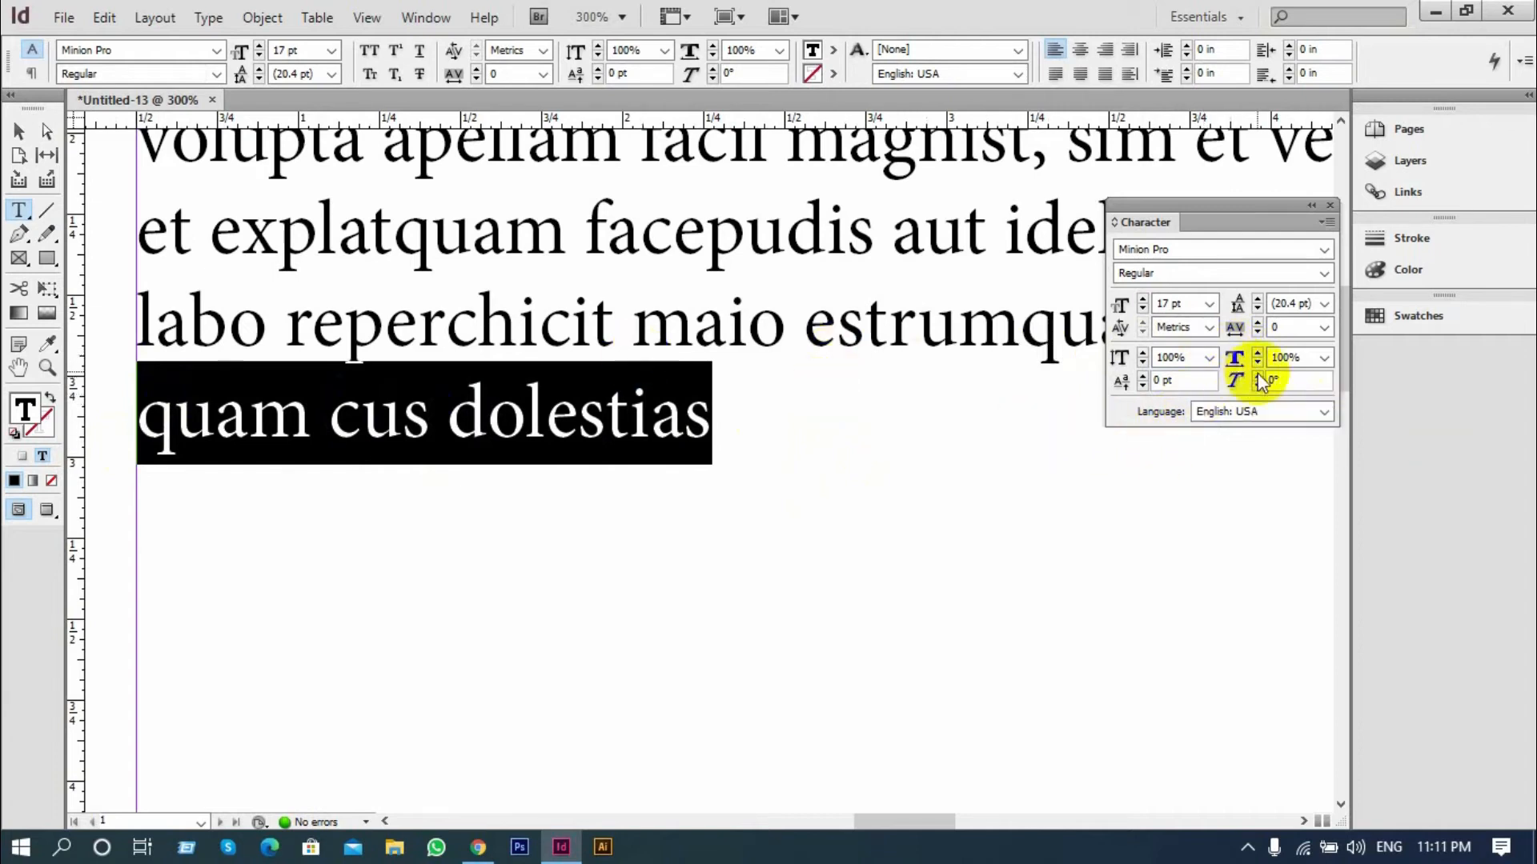
left_click(1320, 358)
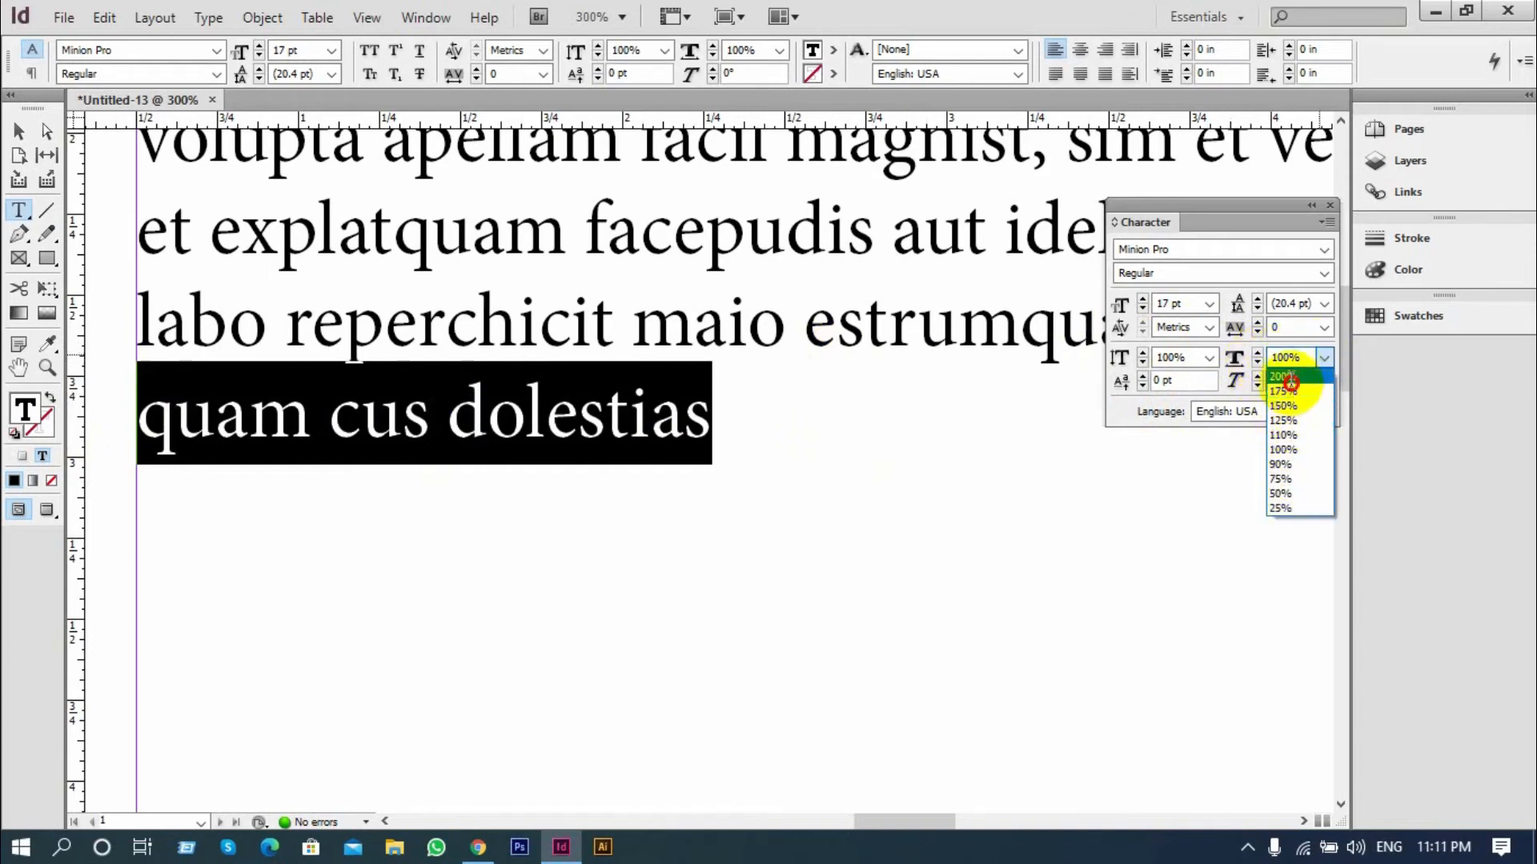
left_click(1283, 376)
left_click(519, 403)
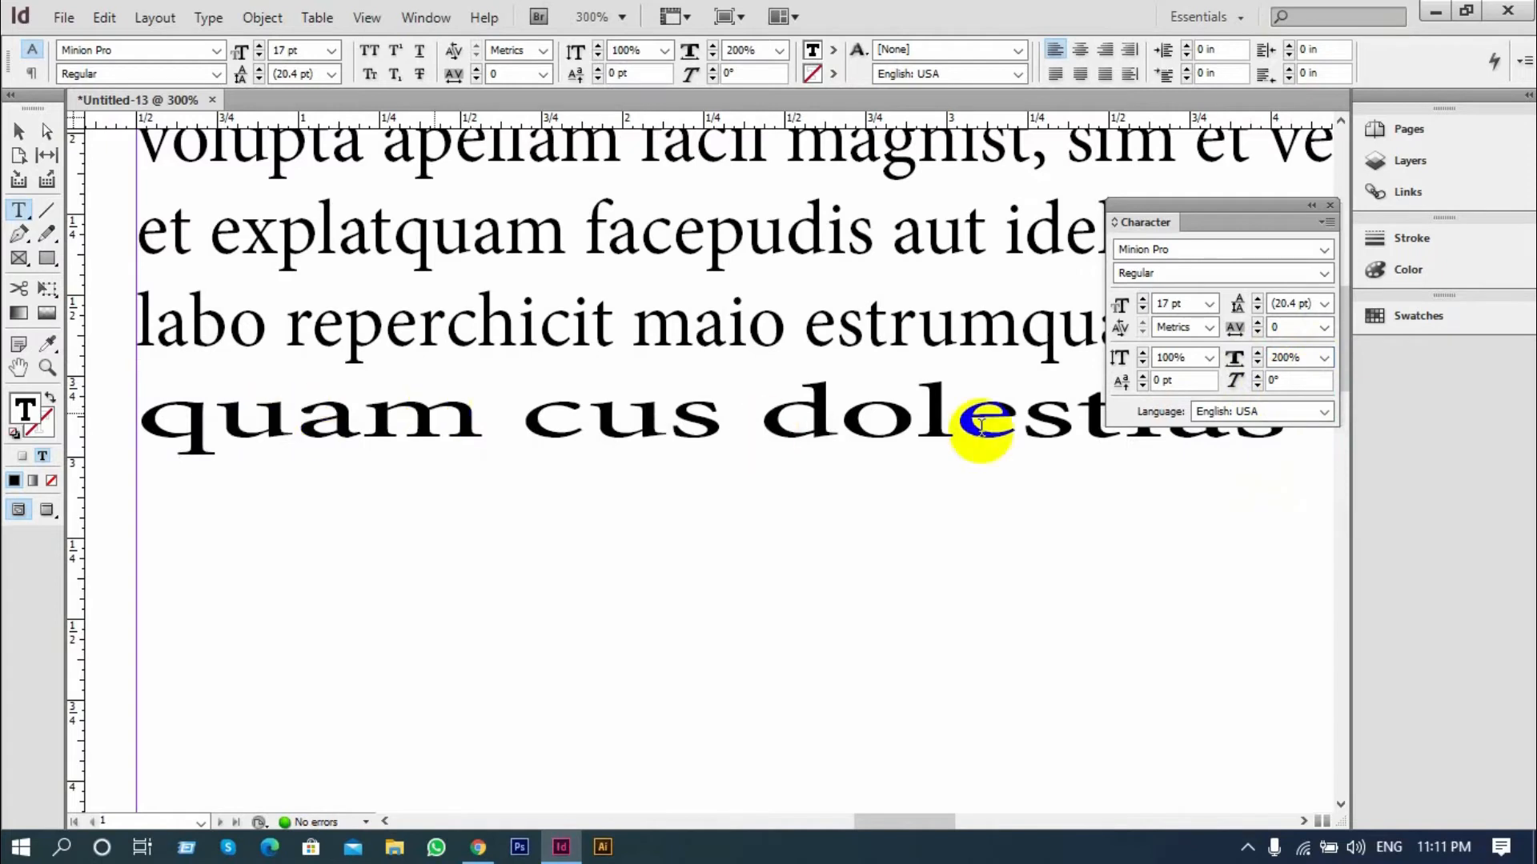
Return the horizontal scale of the last line to the preset 100%
triple_click(554, 398)
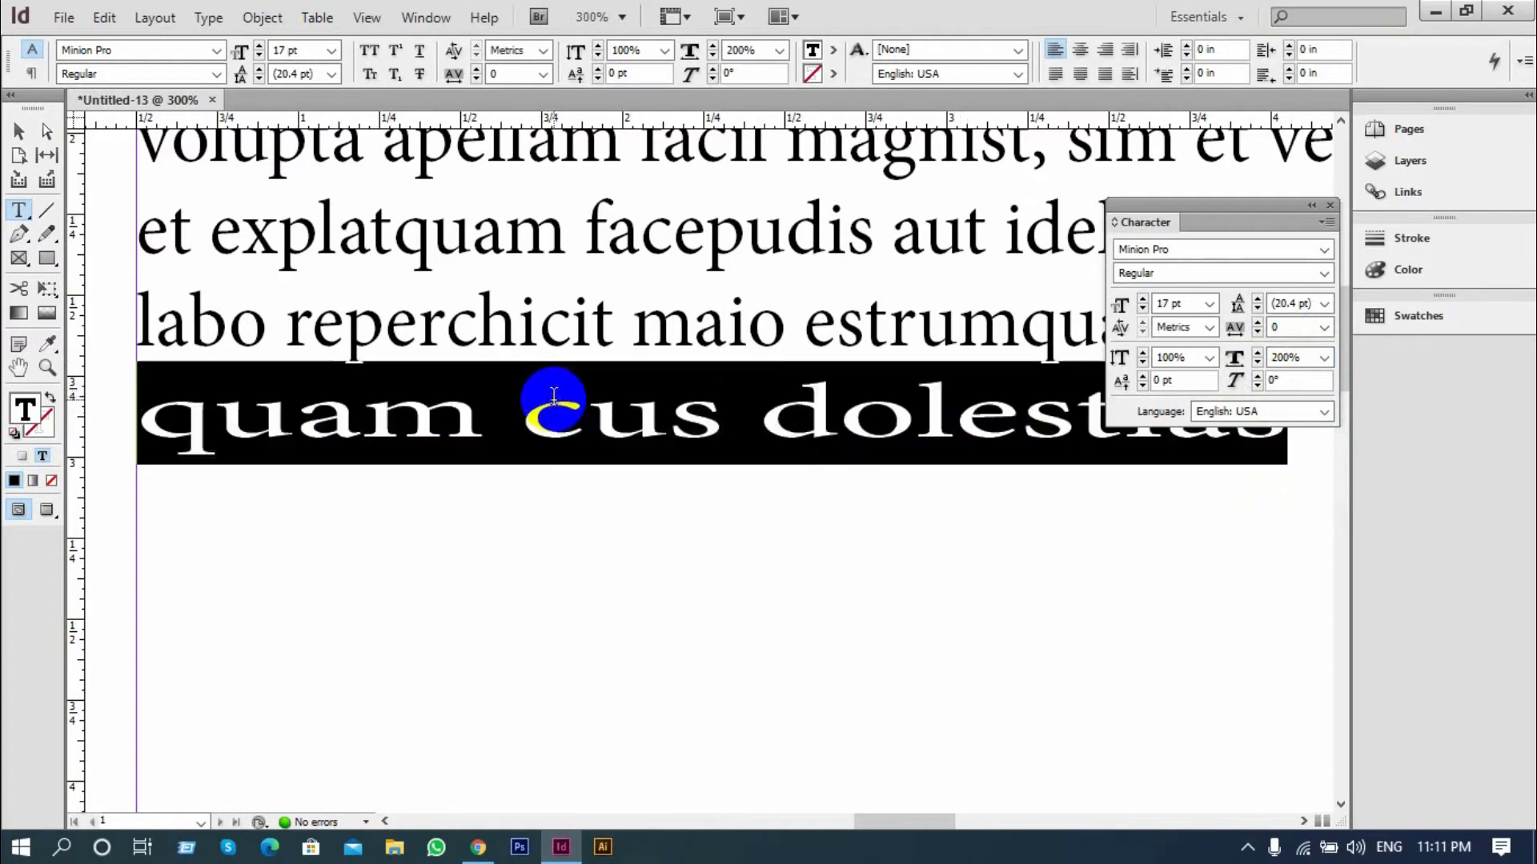
left_click(1325, 358)
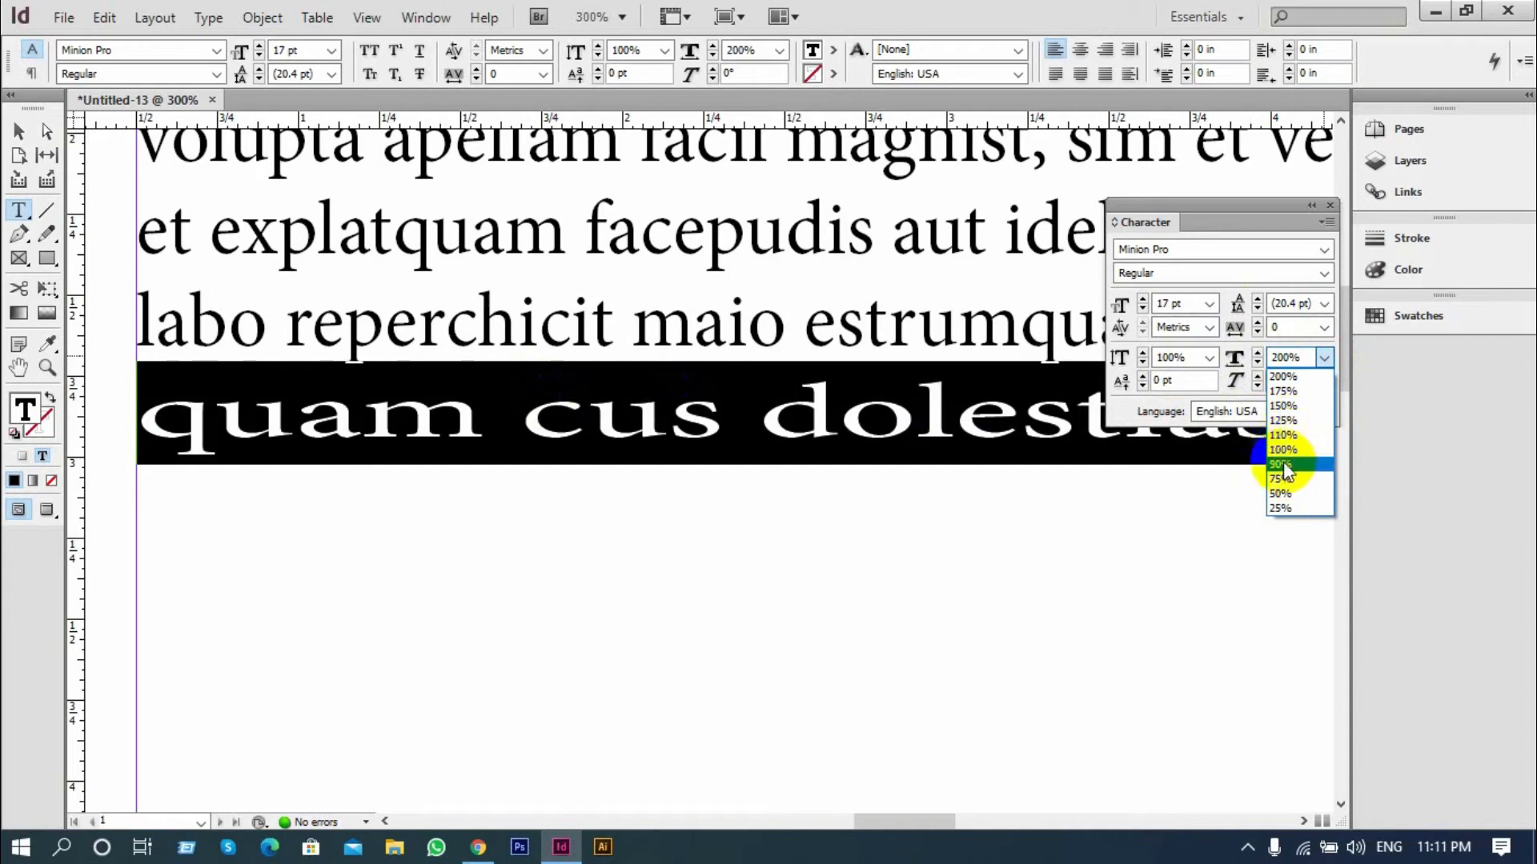
left_click(1282, 449)
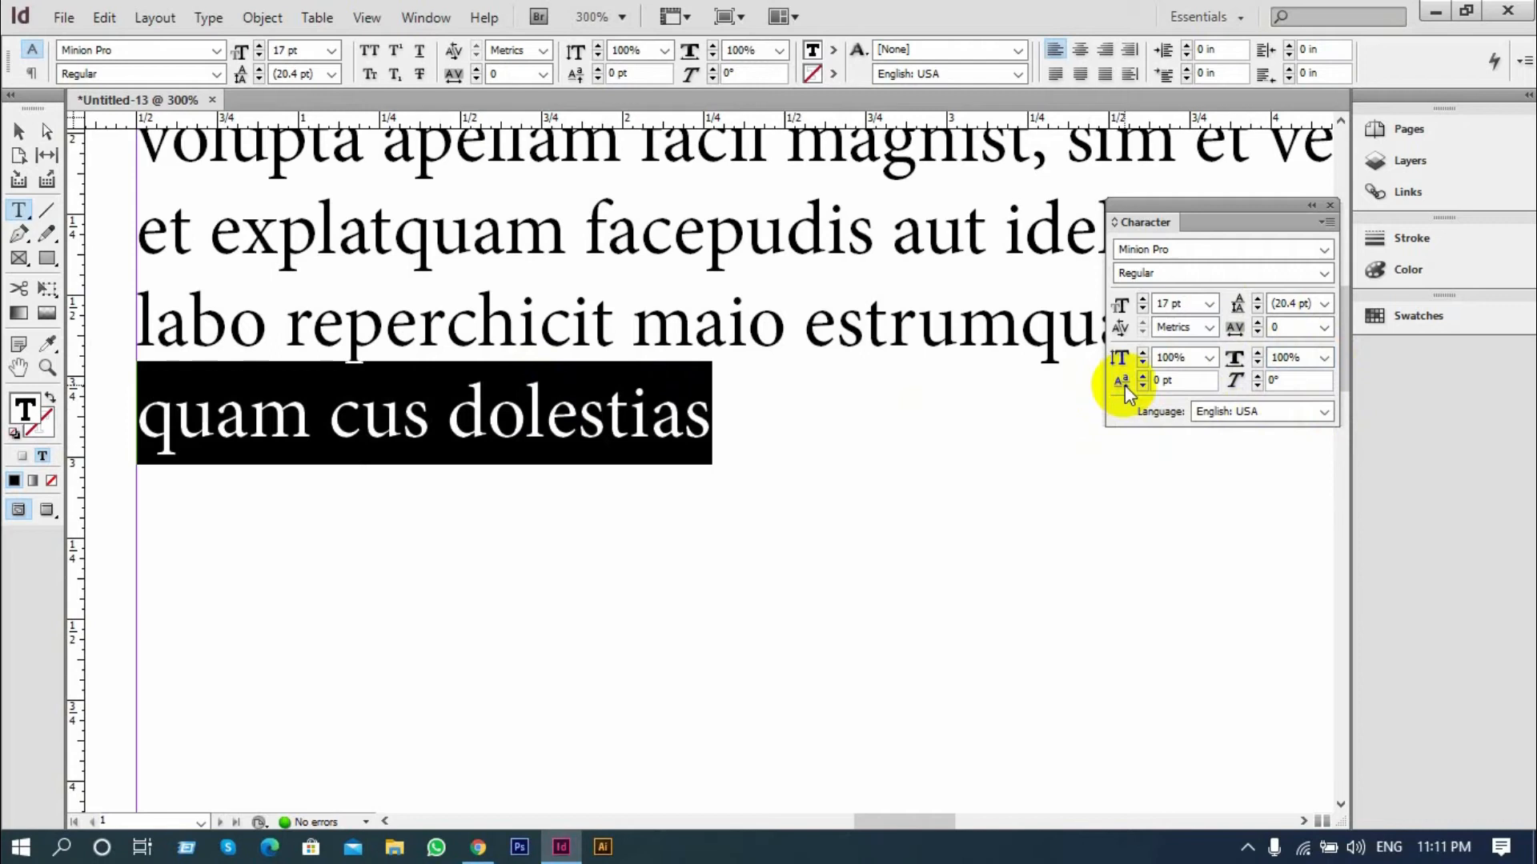
Add the expression "(a+b)2" after "dolestias" at the end of the last line
left_click(714, 424)
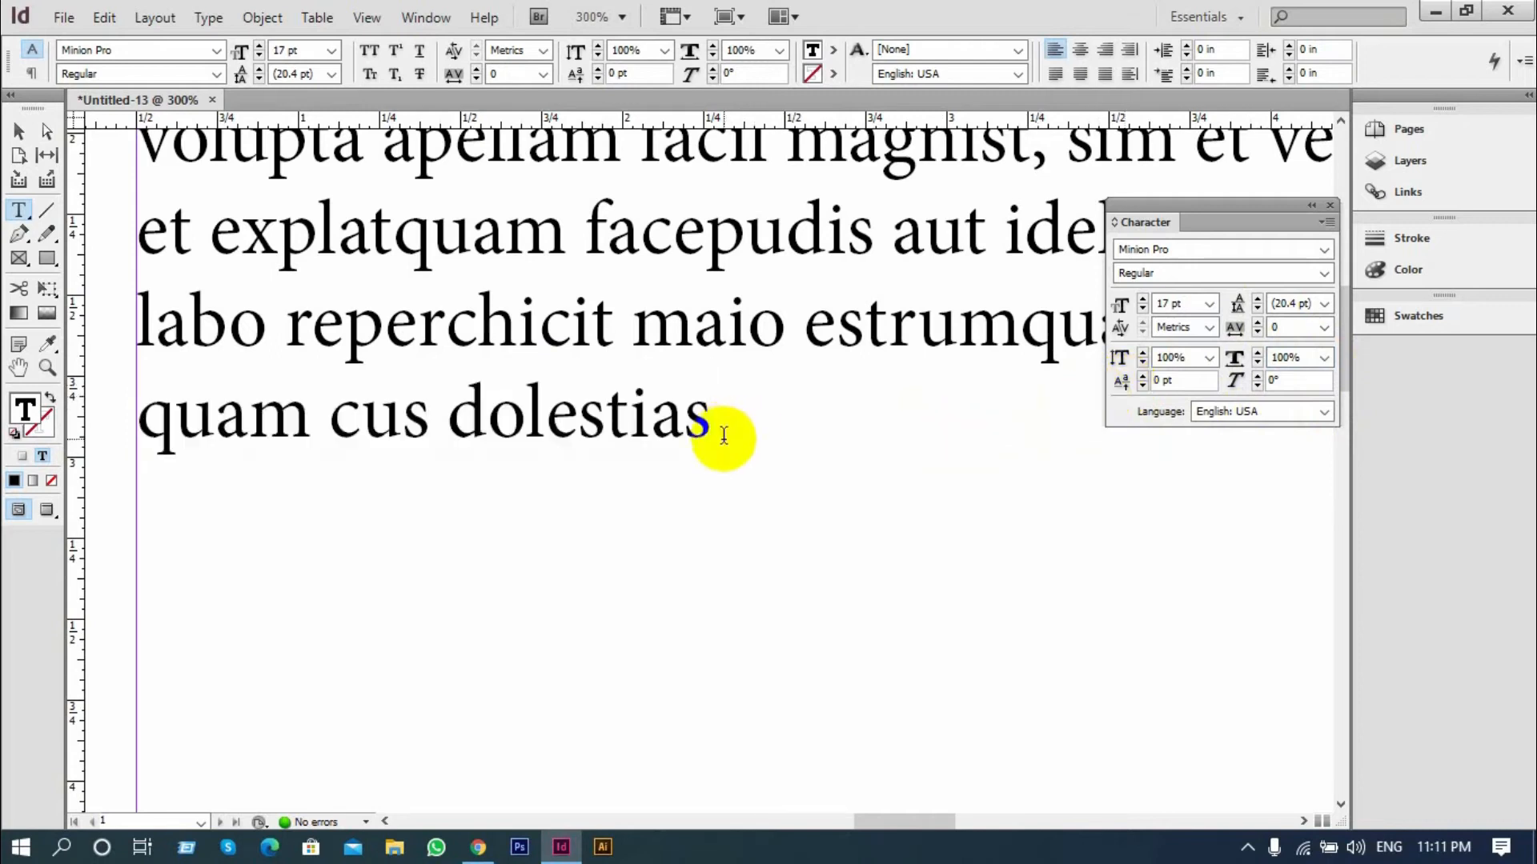
left_click_drag(708, 413, 666, 413)
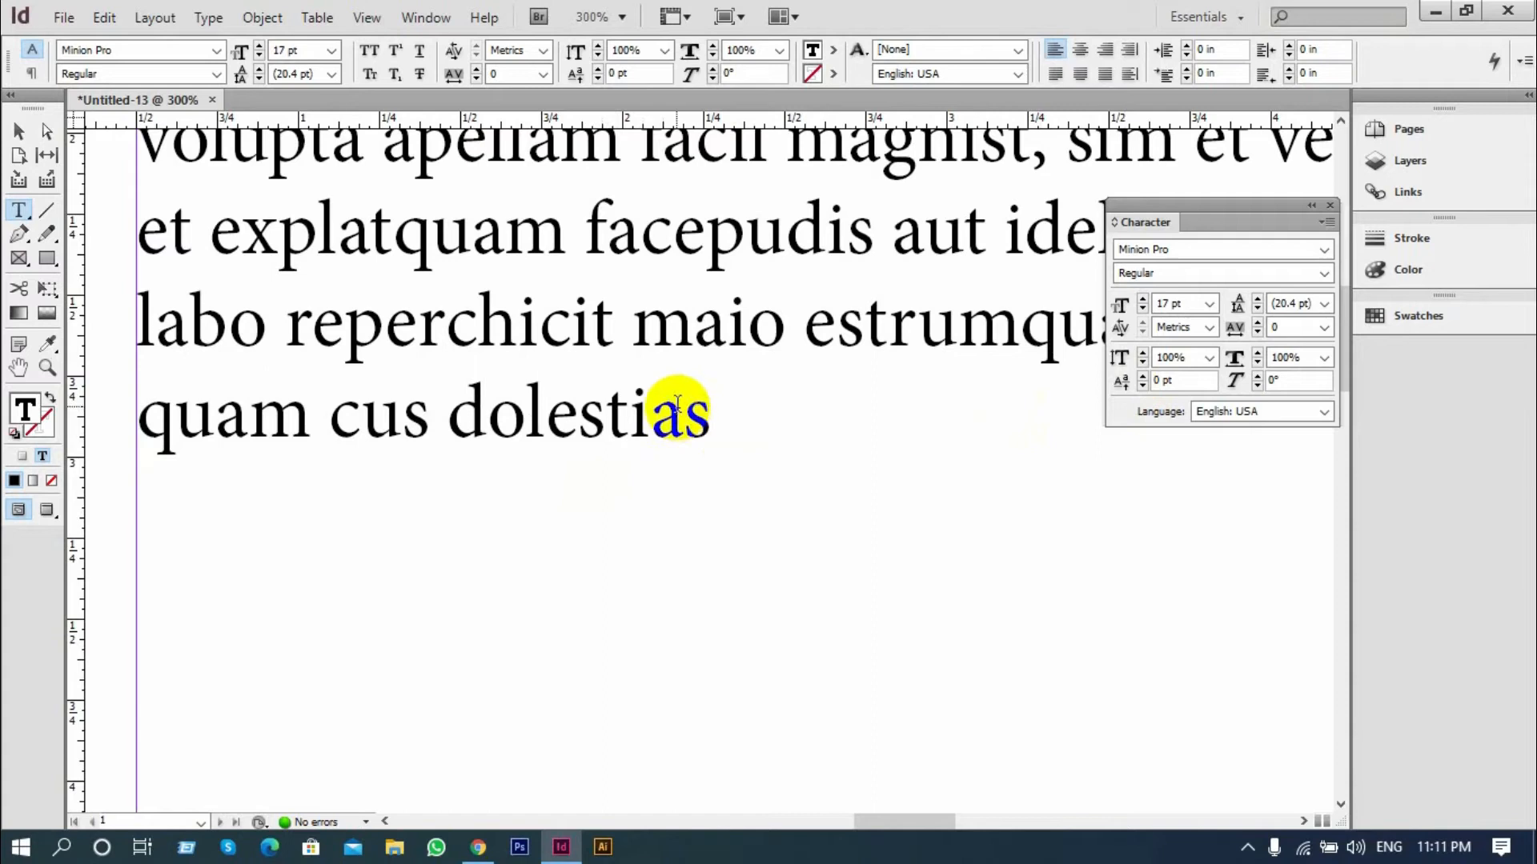
left_click(702, 414)
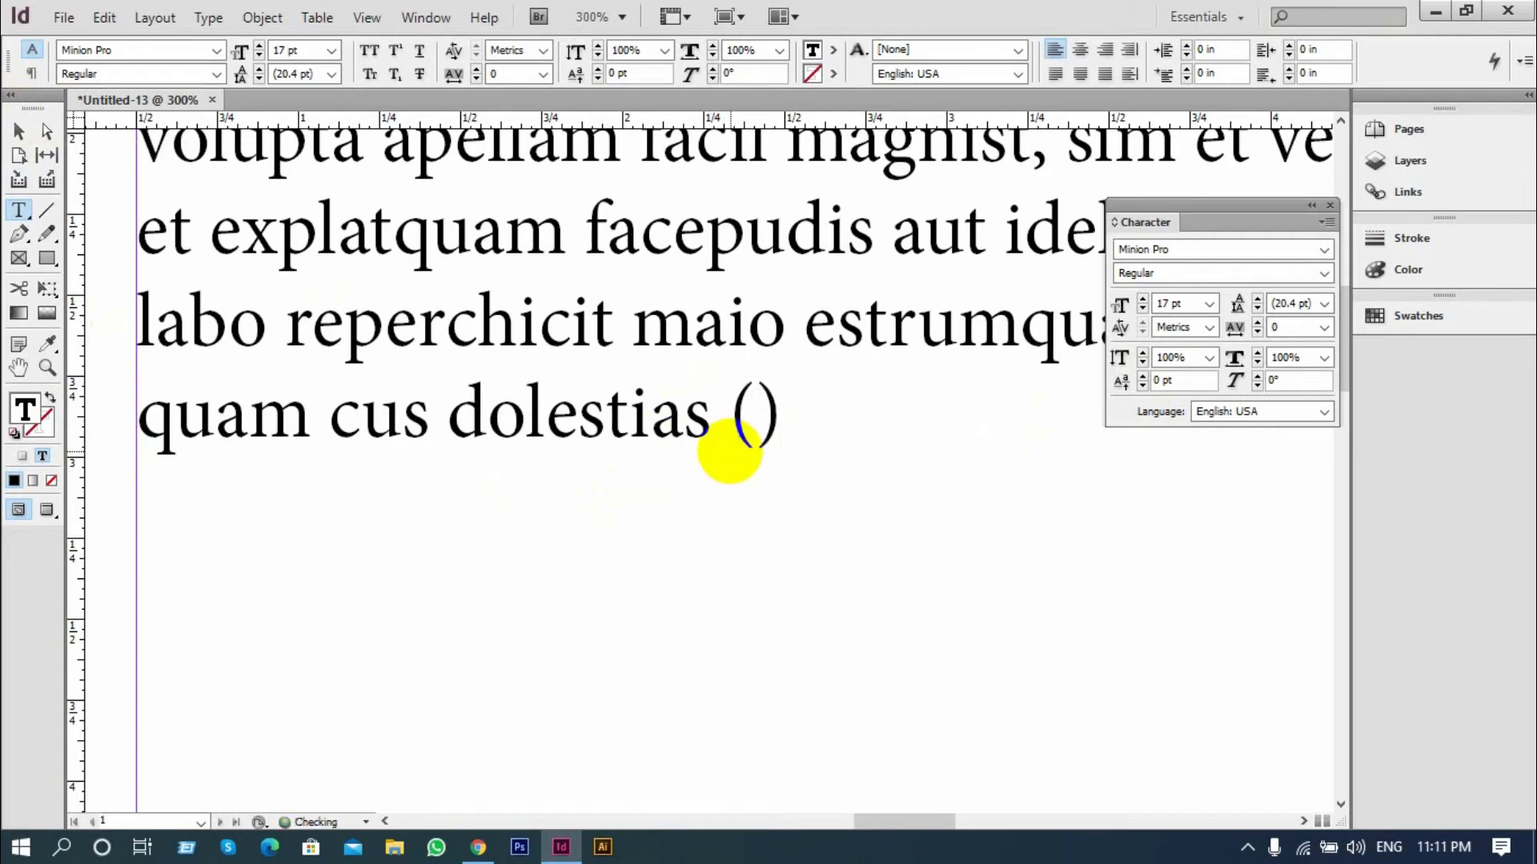
type("a+")
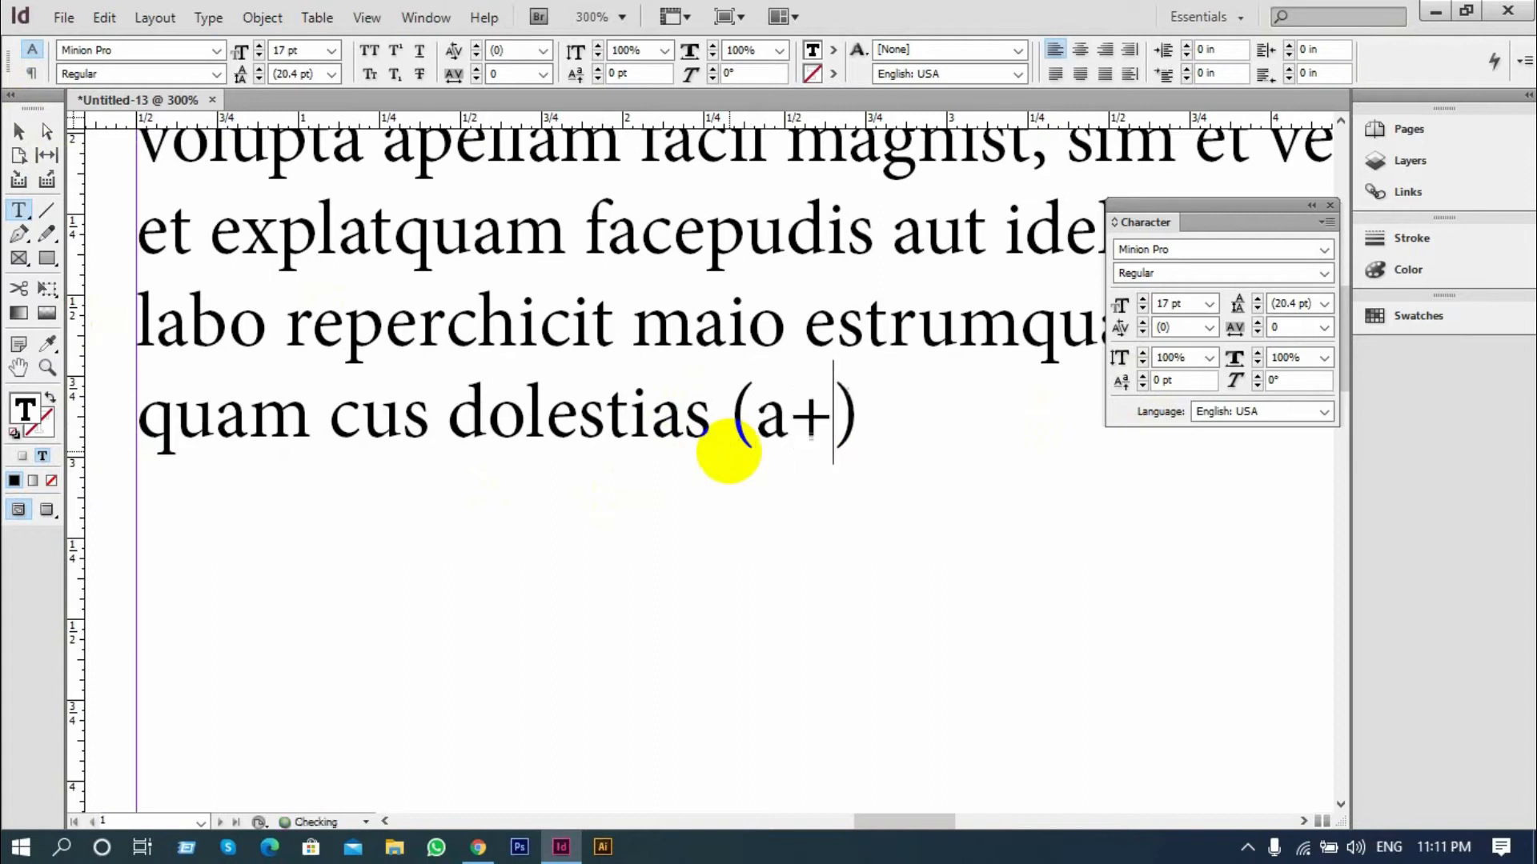
type("b")
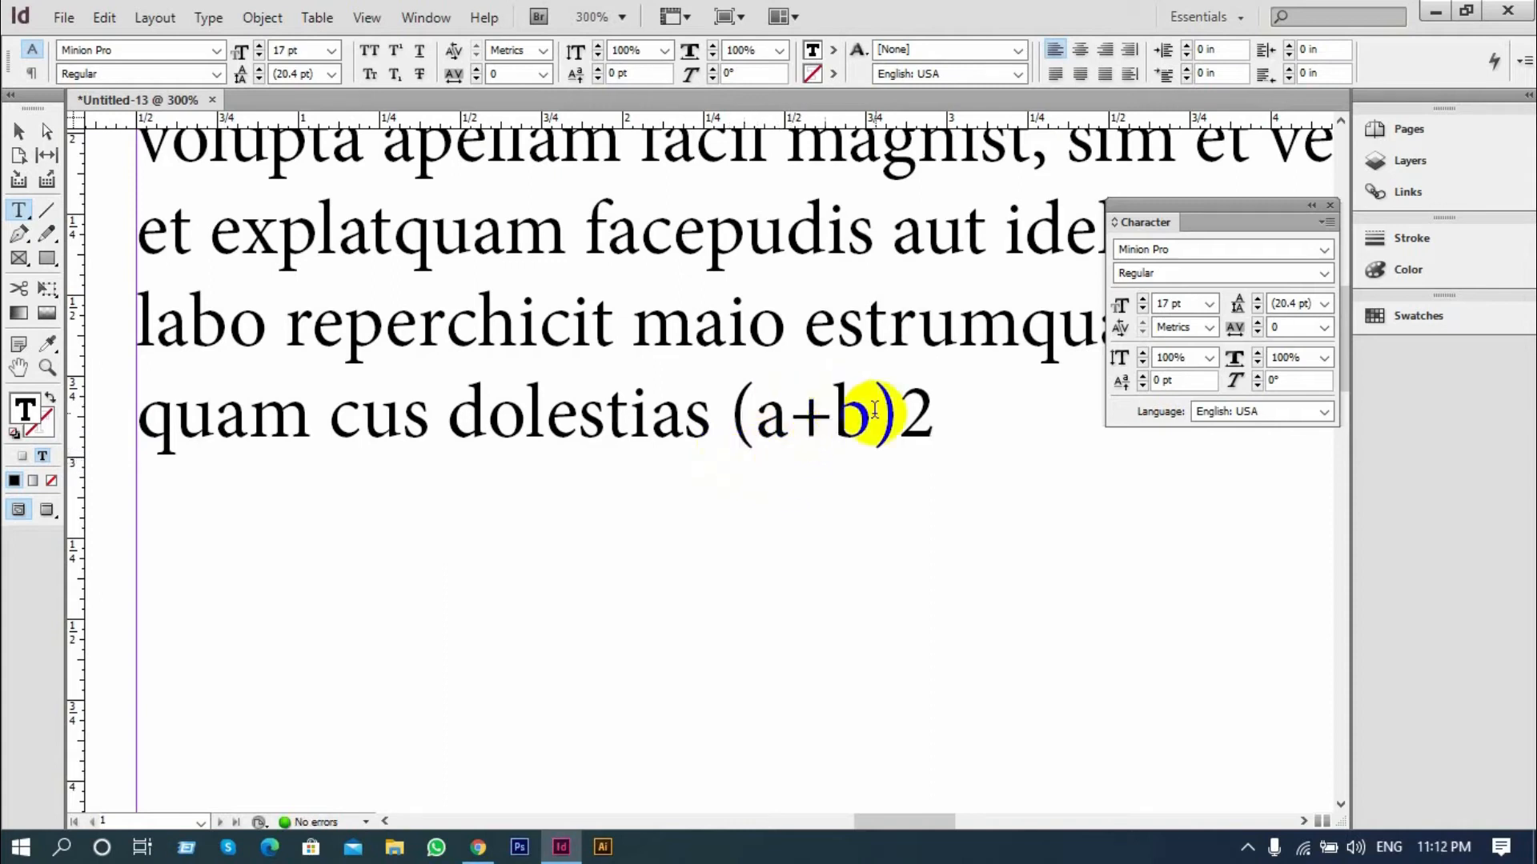
Turn the final "2" into an exponent with a 12 pt font size and a 5 pt baseline shift, then leave text editing
left_click_drag(898, 412, 938, 412)
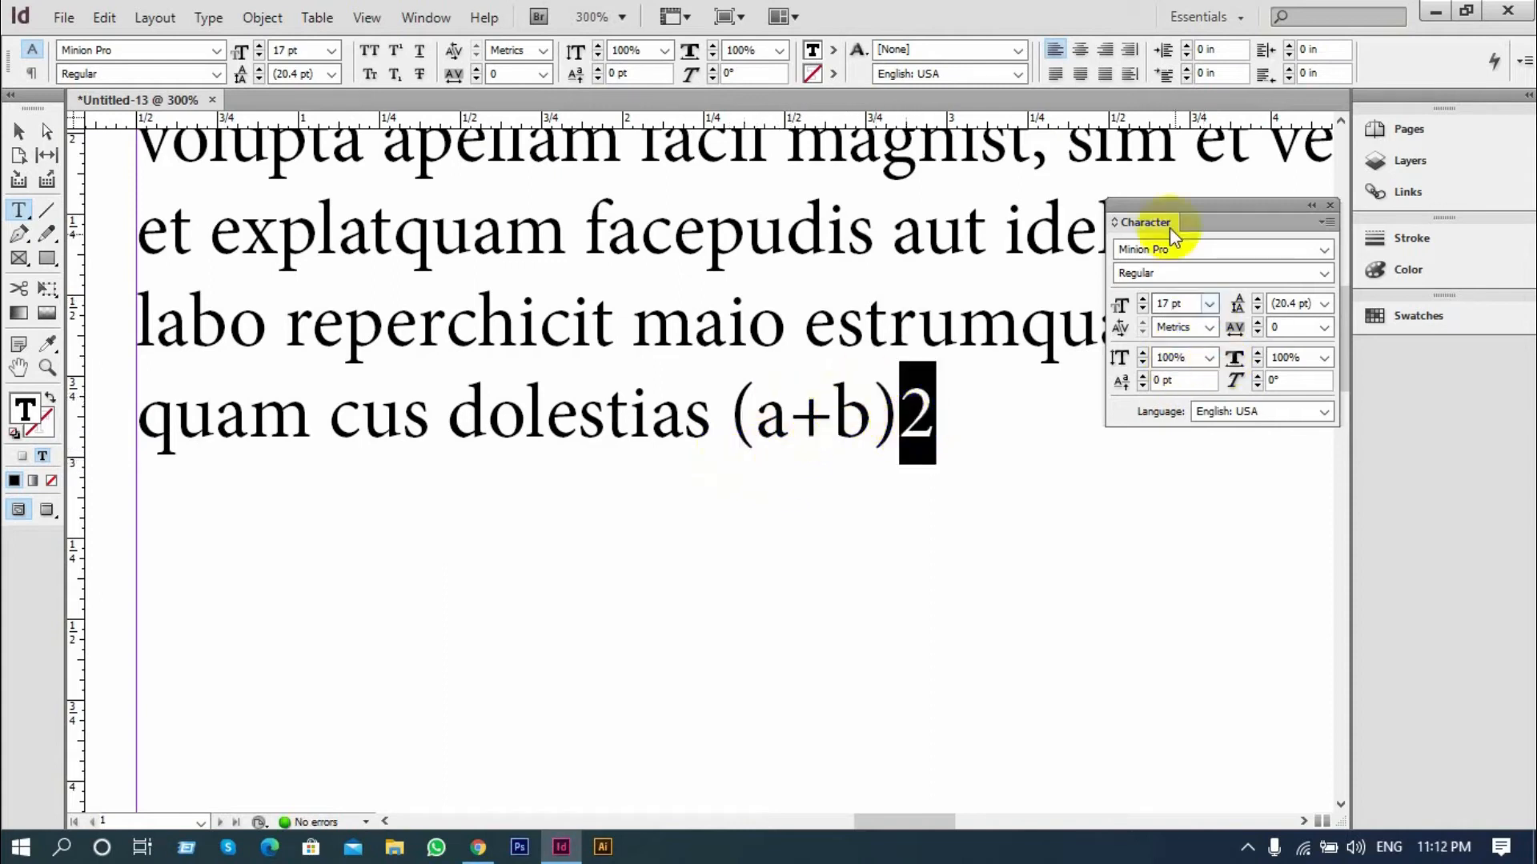
left_click(1142, 309)
left_click(1142, 310)
left_click(1143, 310)
left_click(1142, 310)
left_click(1143, 310)
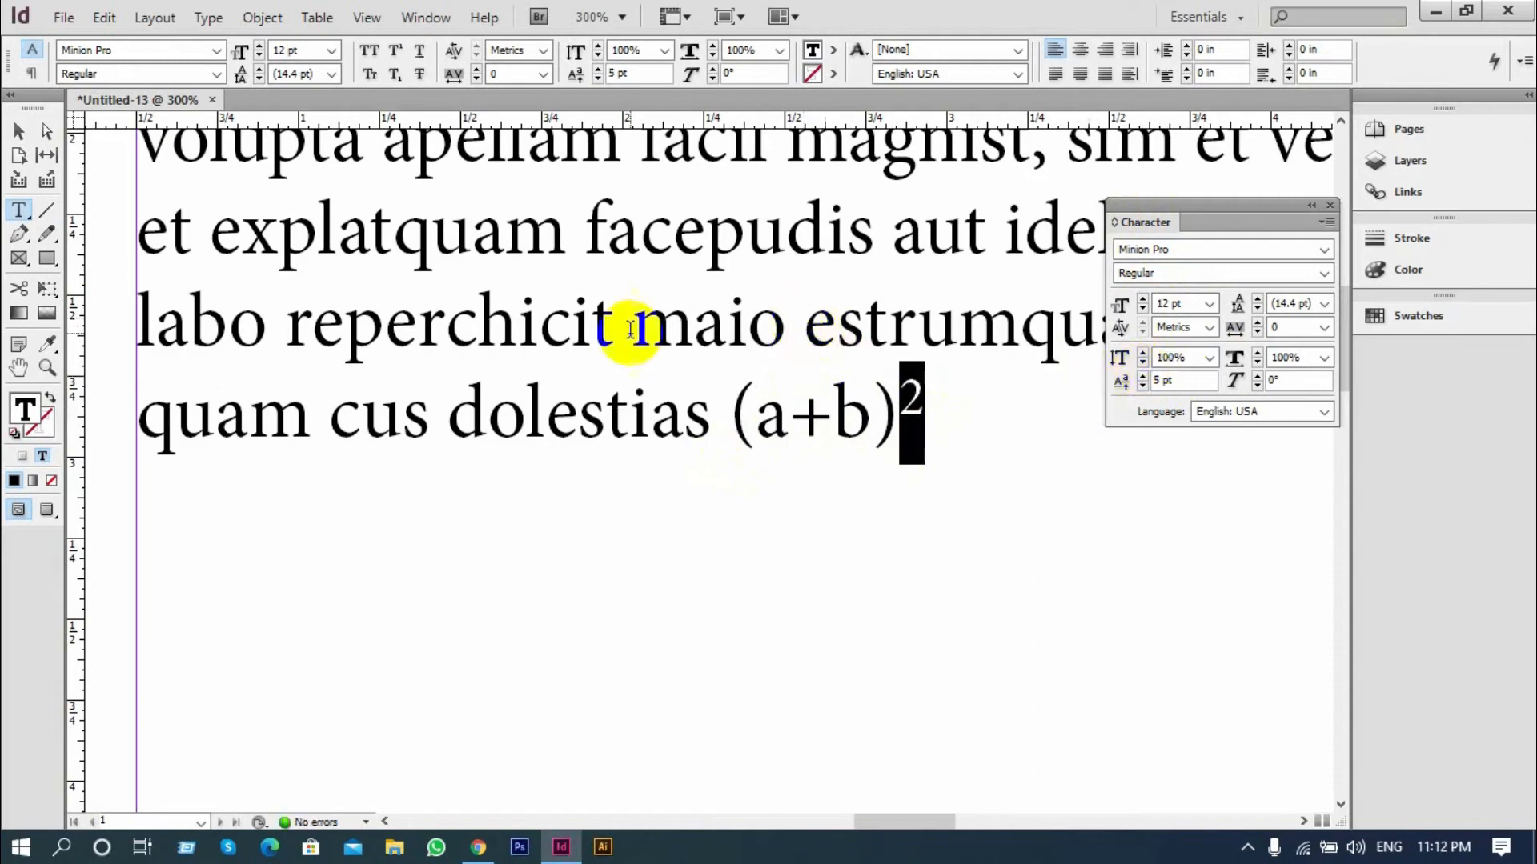
left_click(22, 129)
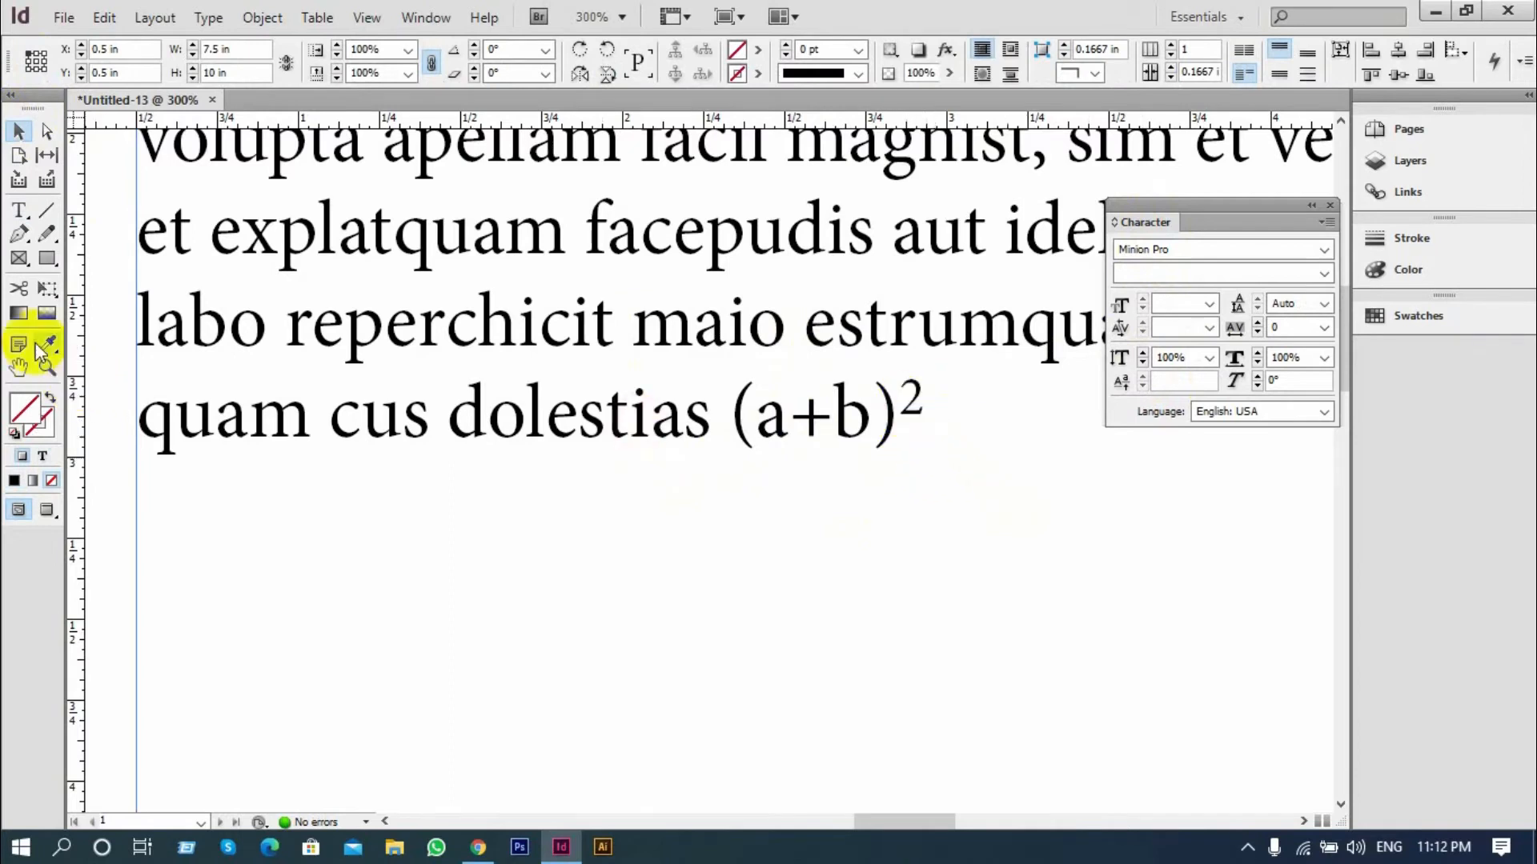
Reselect the exponent "2" with the Type tool and reset its baseline shift to 0 pt
left_click(18, 210)
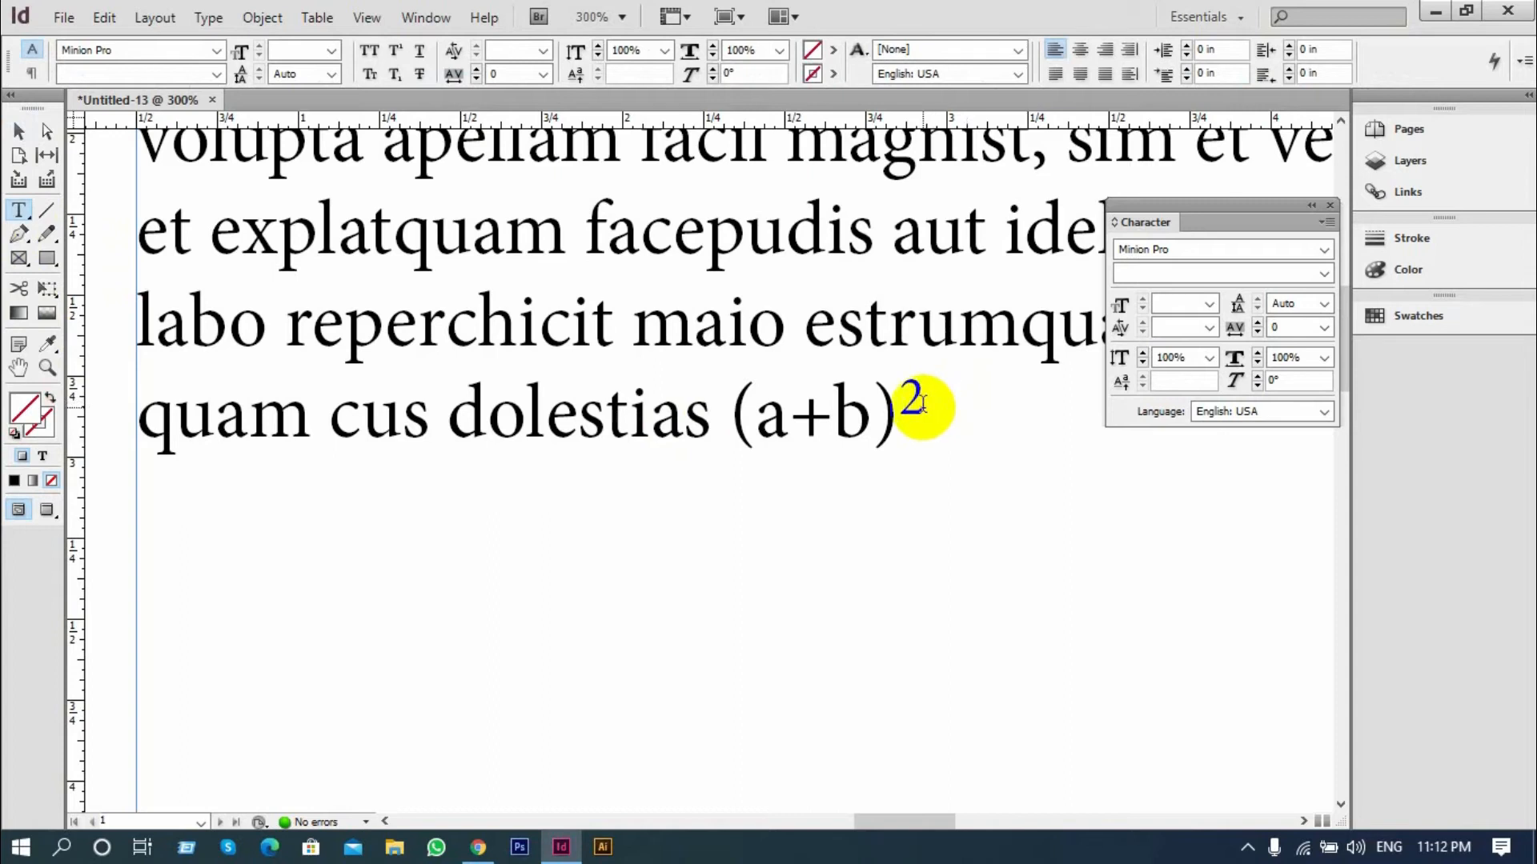
left_click_drag(923, 402, 898, 404)
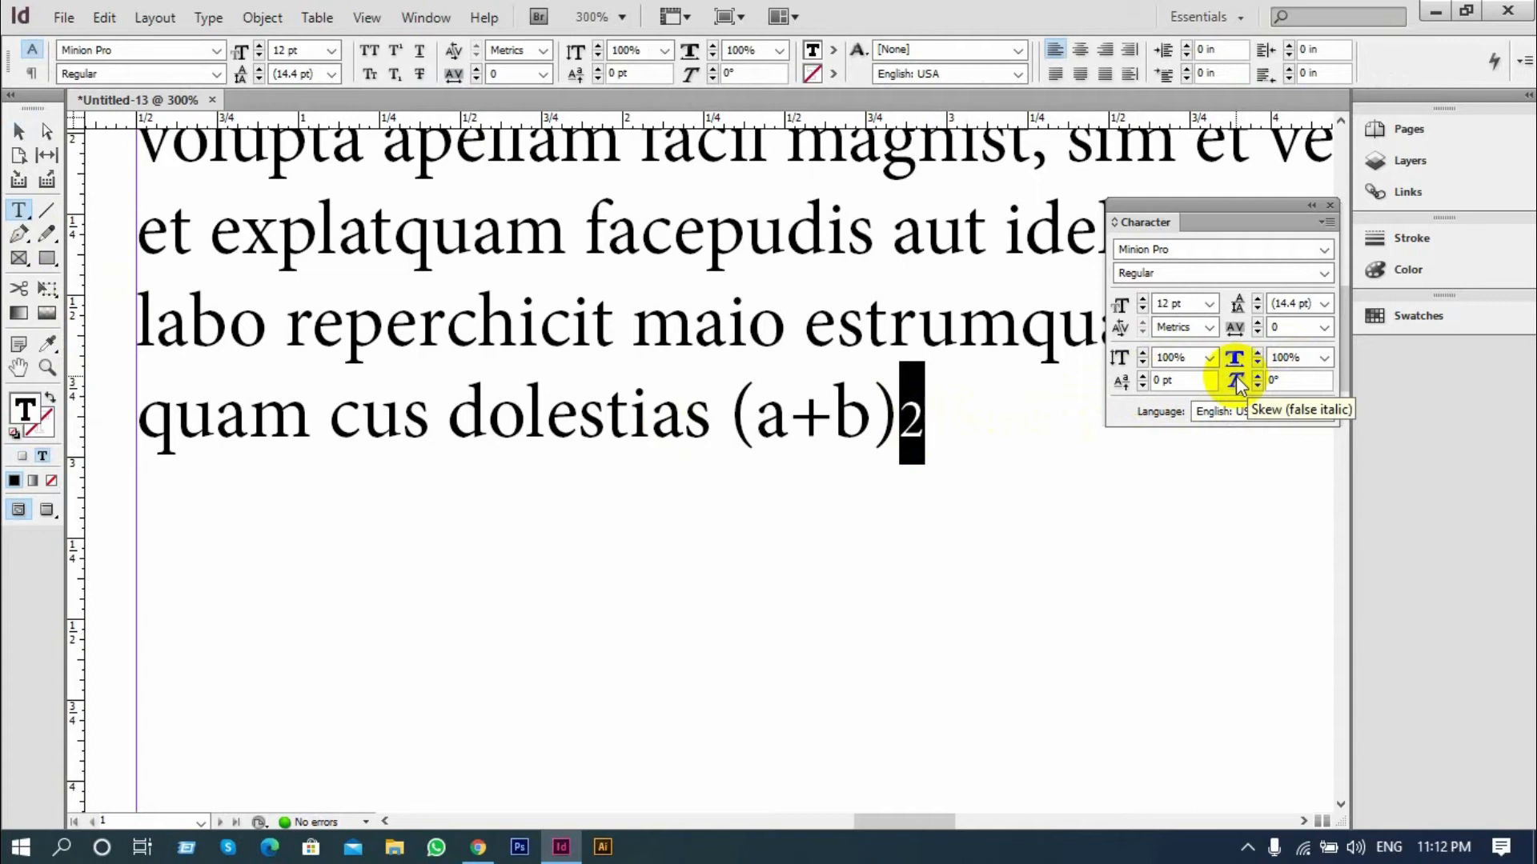
left_click(599, 425)
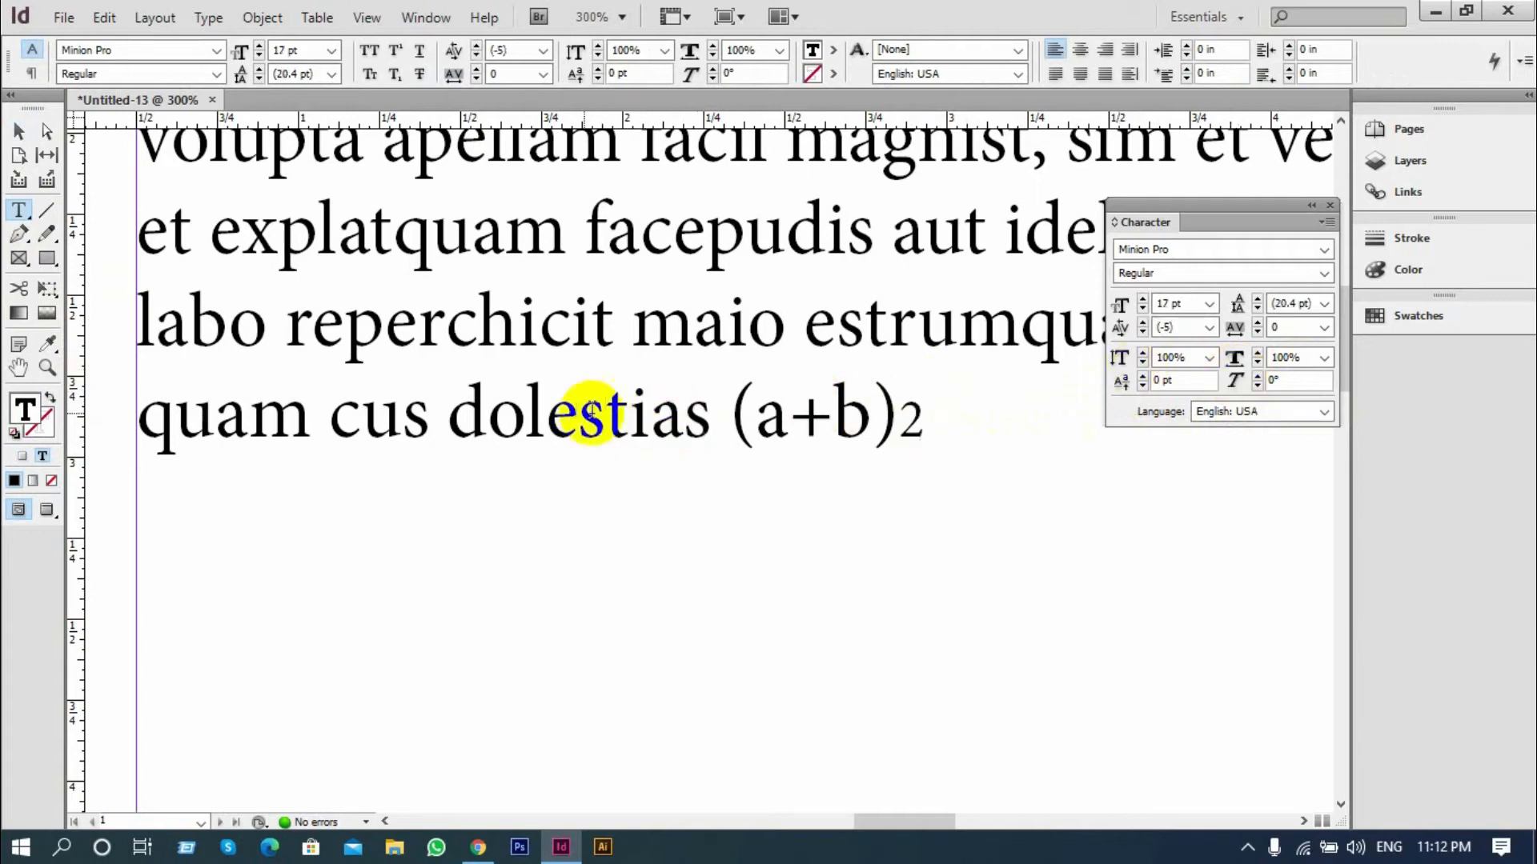
Slant the word "dolestias" in the last line with a skew (false italic) of 29°
left_click_drag(711, 418, 446, 445)
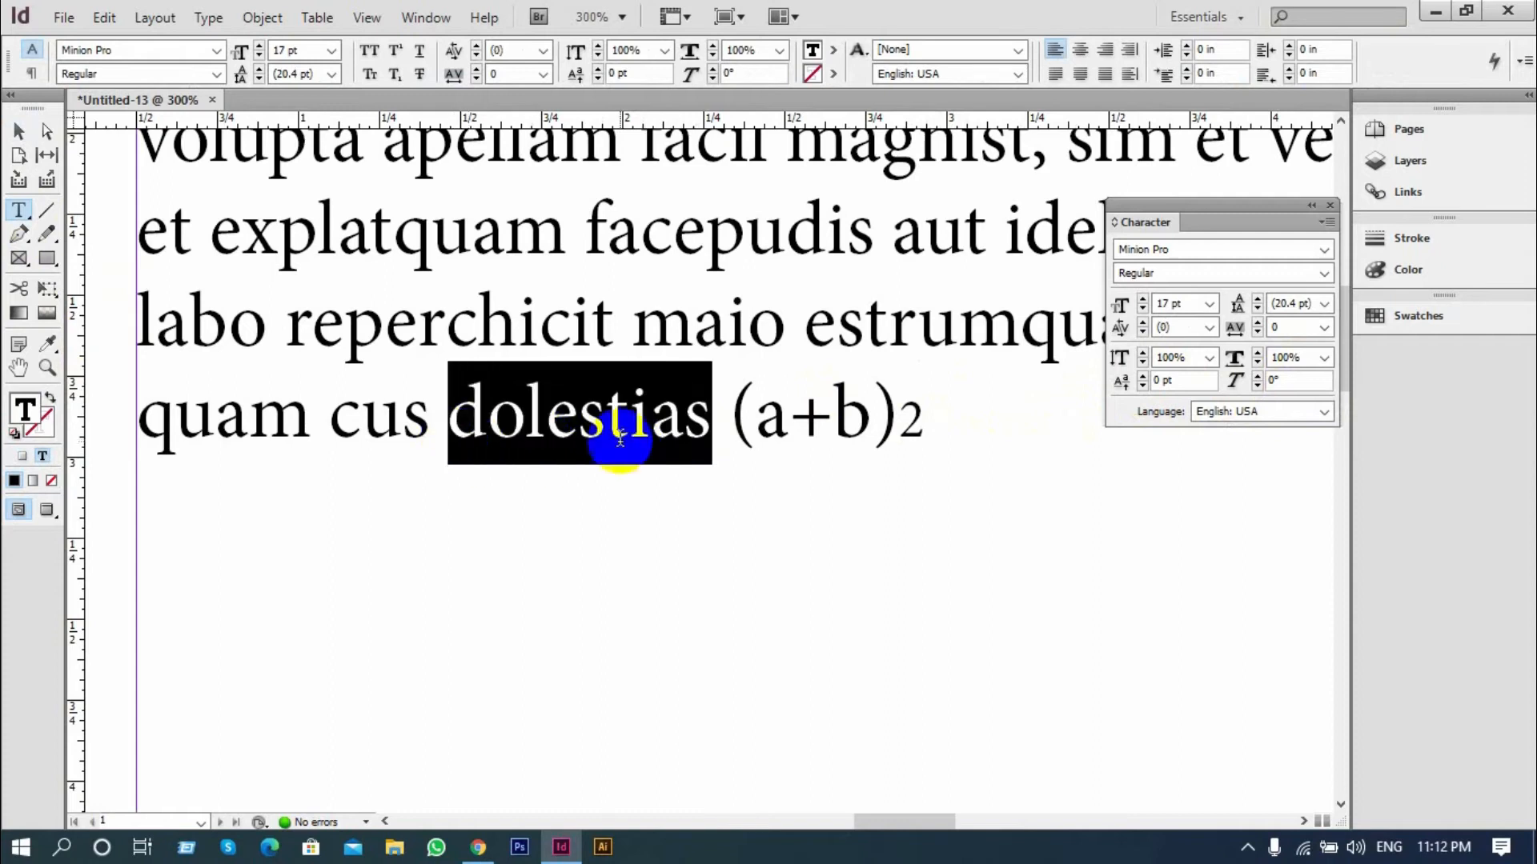
left_click(1257, 376)
left_click(1257, 376)
left_click(1258, 376)
left_click(1258, 376)
left_click(1257, 376)
left_click(1257, 376)
left_click(1257, 376)
left_click(1258, 376)
left_click(1257, 376)
left_click(1257, 376)
left_click(1257, 376)
left_click(1257, 377)
left_click(1257, 376)
left_click(1257, 376)
left_click(1258, 377)
left_click(1257, 376)
left_click(1258, 376)
left_click(1255, 378)
left_click(1255, 378)
left_click(1255, 377)
left_click(1256, 378)
left_click(1255, 378)
left_click(1256, 378)
left_click(1256, 378)
left_click(1255, 378)
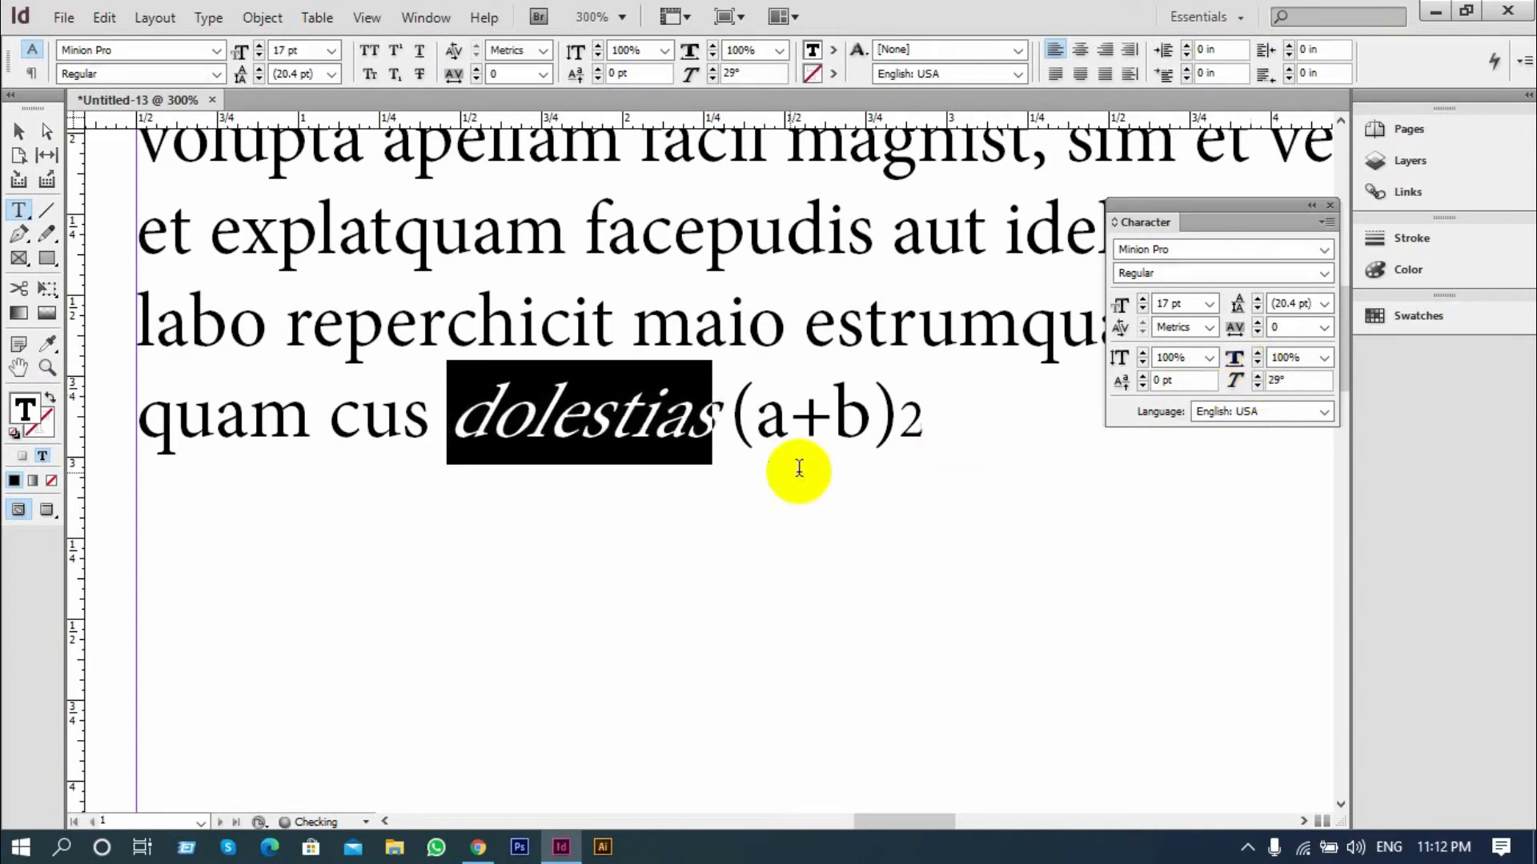
Reselect the slanted word "dolestias" and place the cursor inside it to examine its Skew (false italic) setting
left_click(721, 421)
left_click_drag(724, 418, 445, 421)
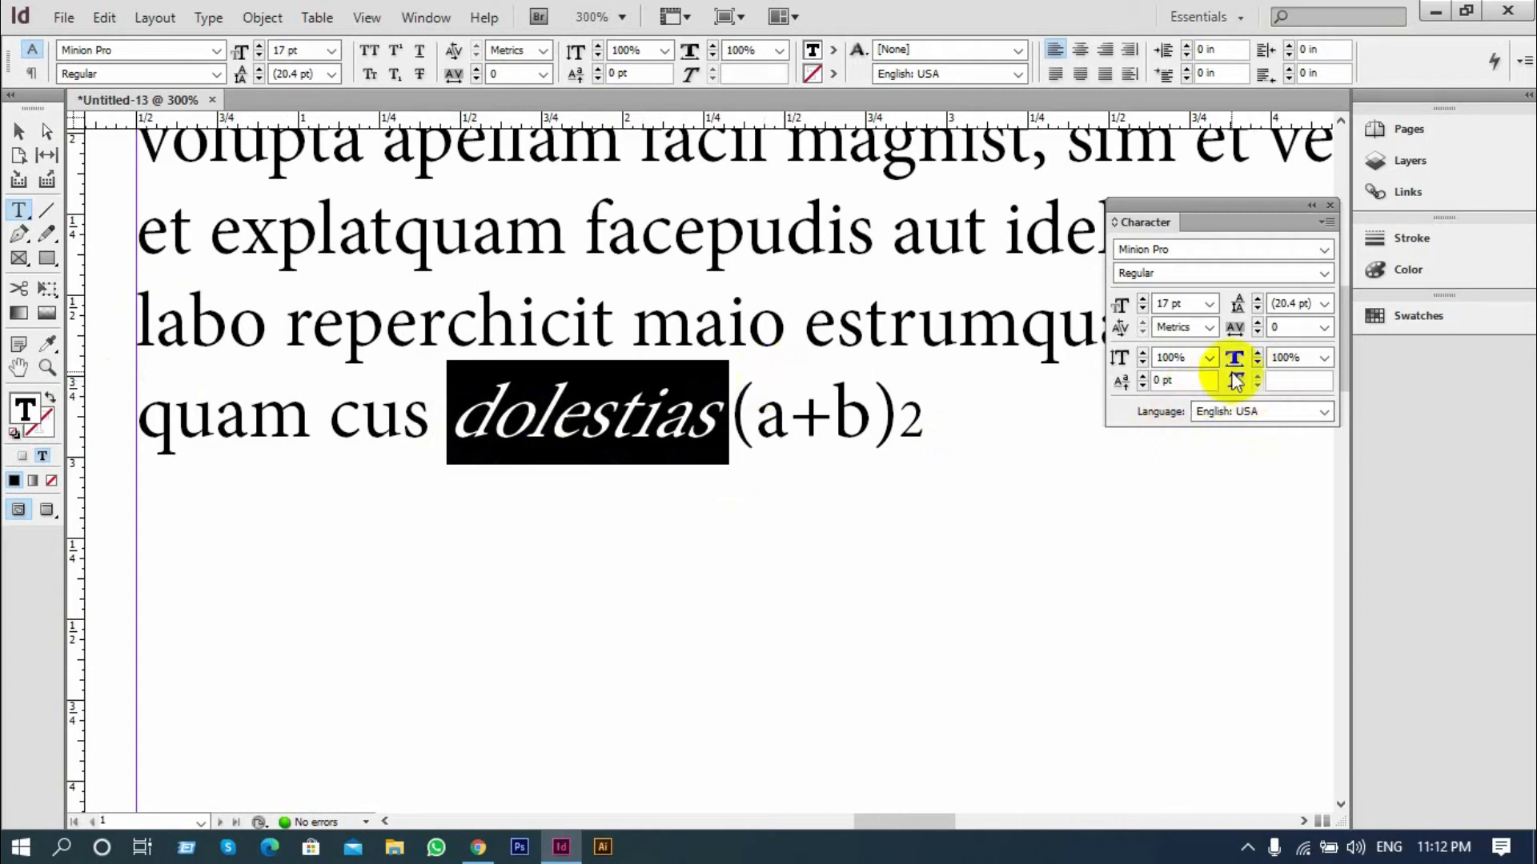
left_click(642, 417)
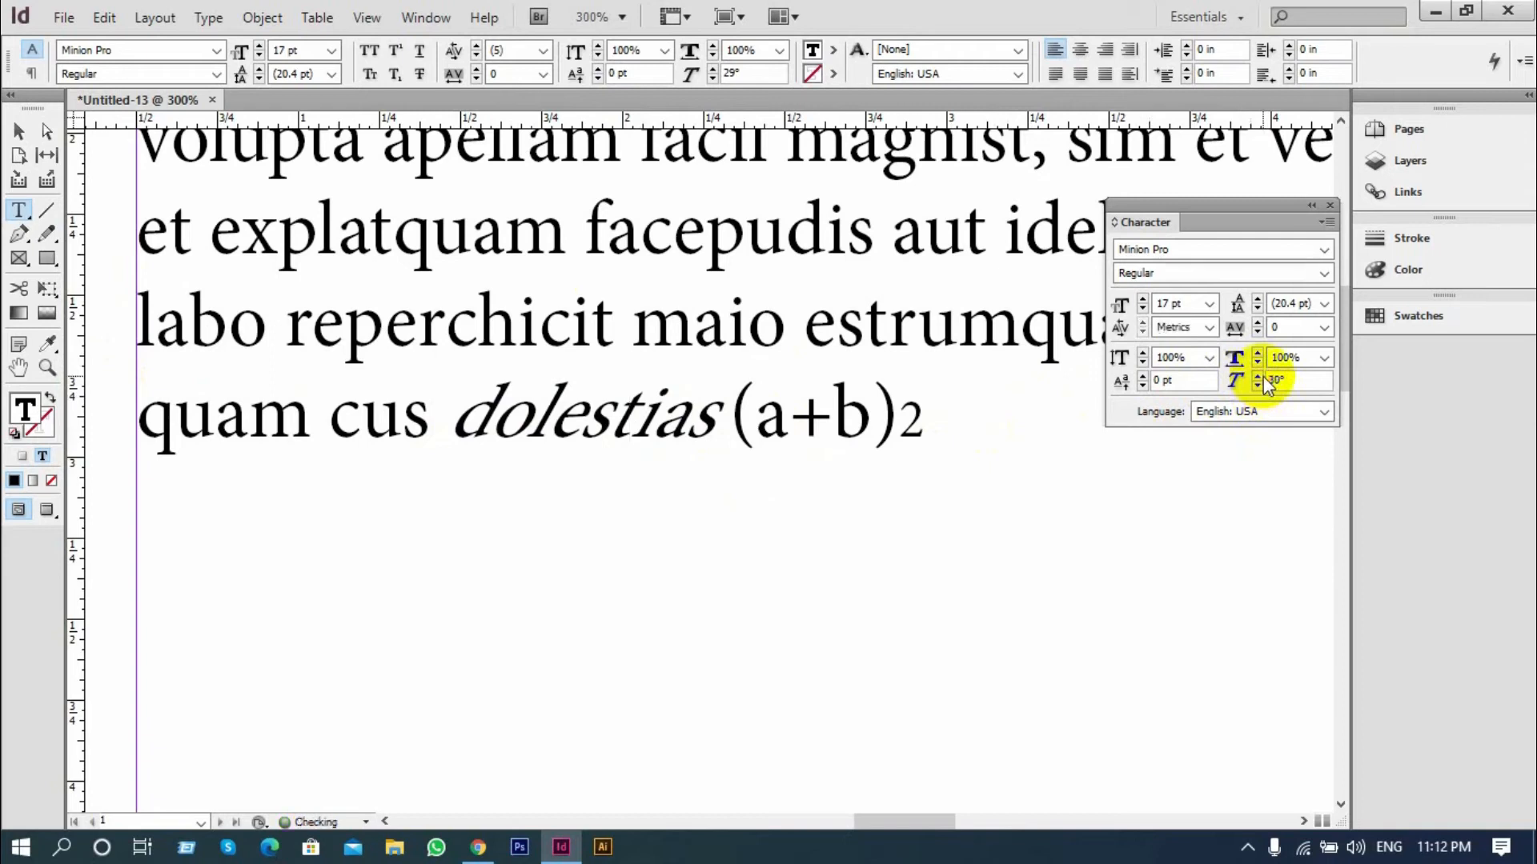
left_click_drag(725, 424, 496, 434)
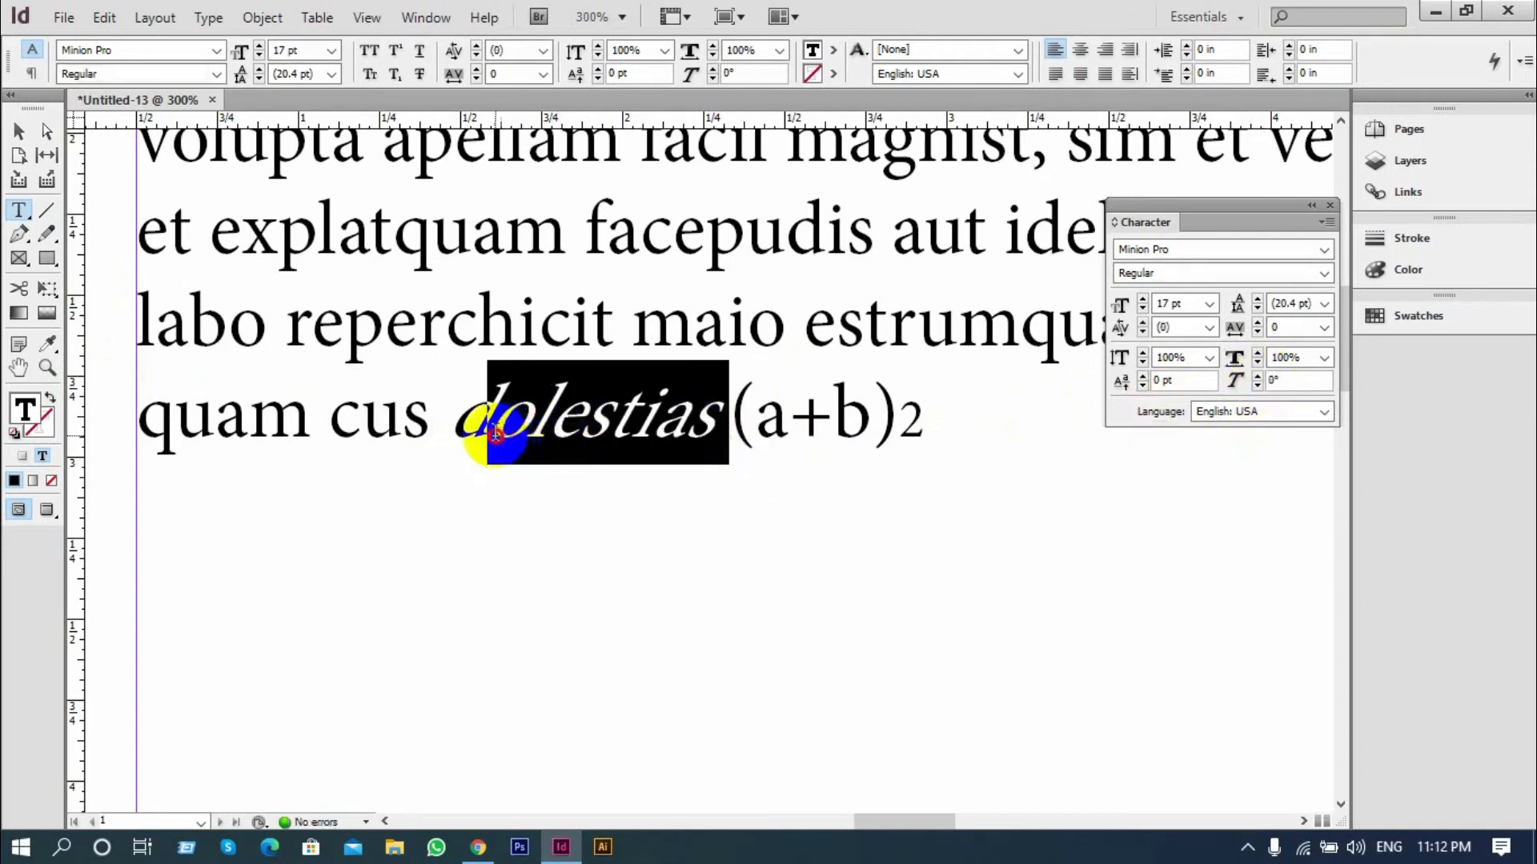
left_click(715, 417)
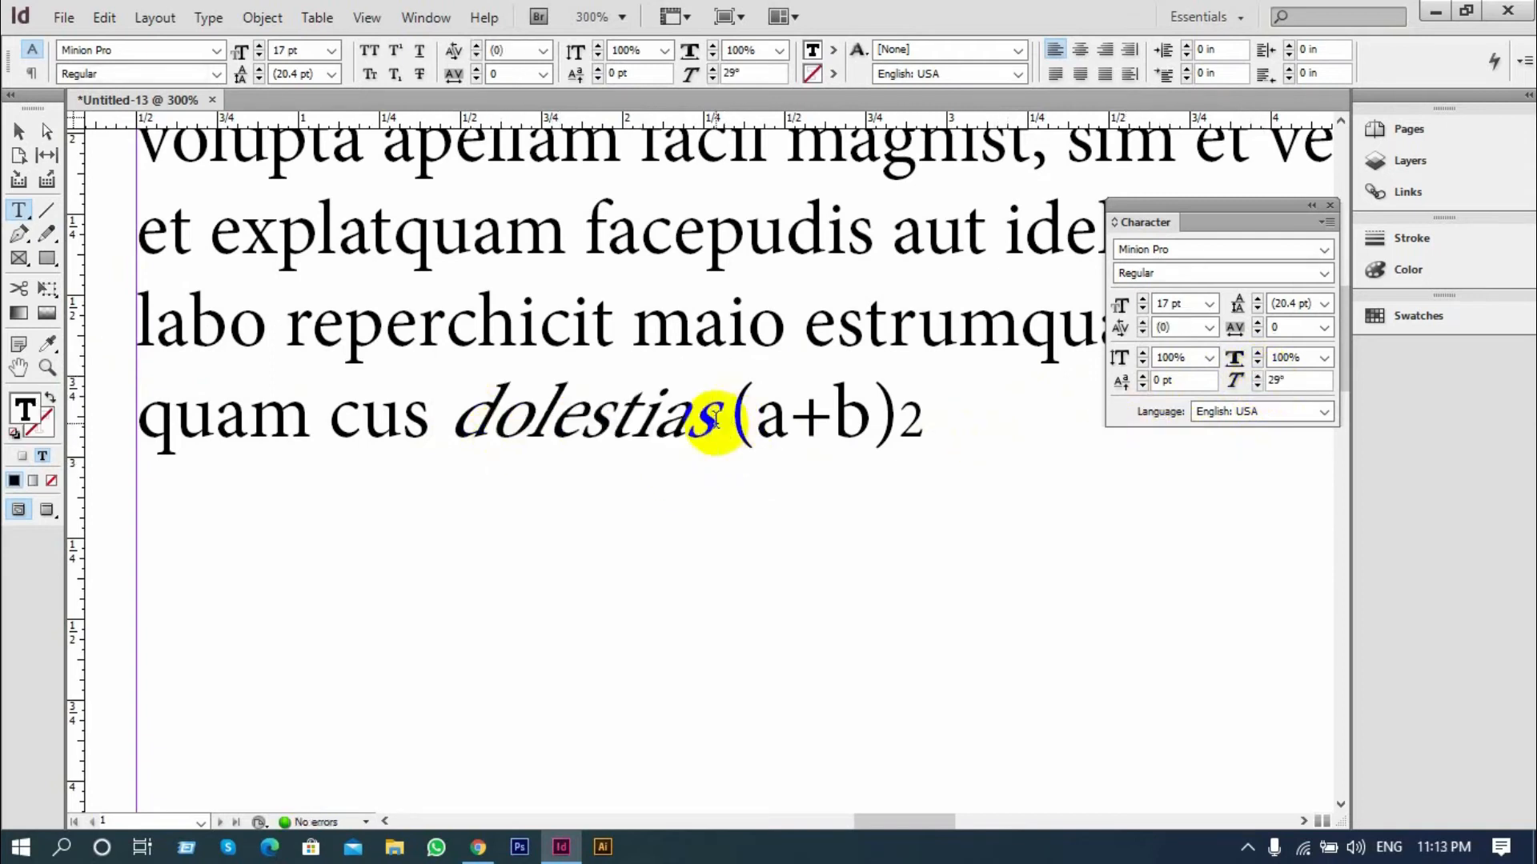
key("Left")
key("Left")
key("Left")
key("Left")
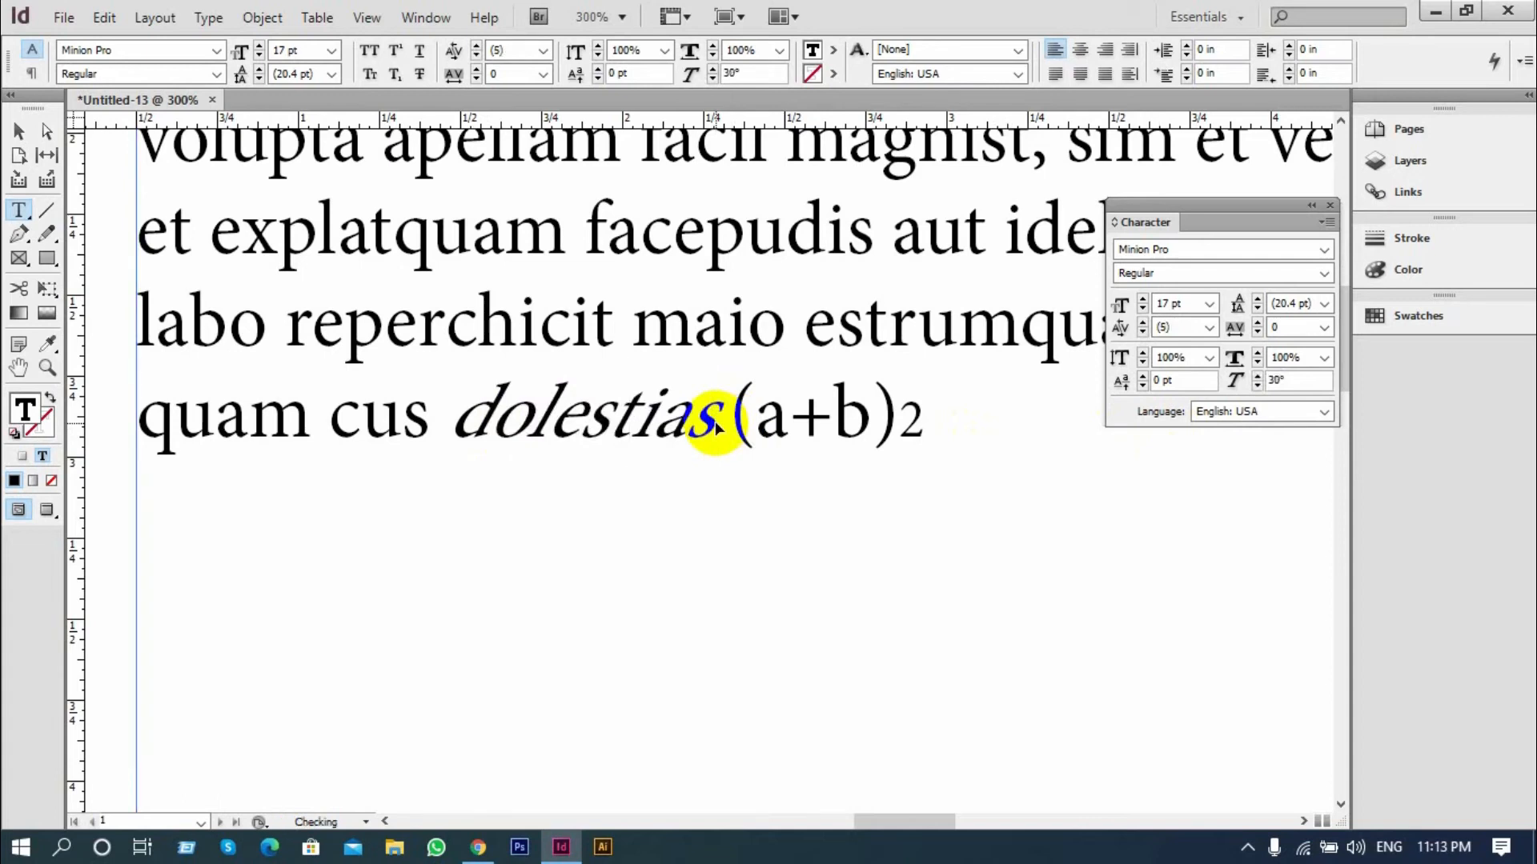
Undo the latest slant changes on "dolestias" and reset its skew (false italic) to 0°
key("ctrl+z")
key("ctrl+z")
key("ctrl+z")
key("ctrl+z")
key("ctrl+z")
key("ctrl+z")
key("ctrl+z")
key("ctrl+z")
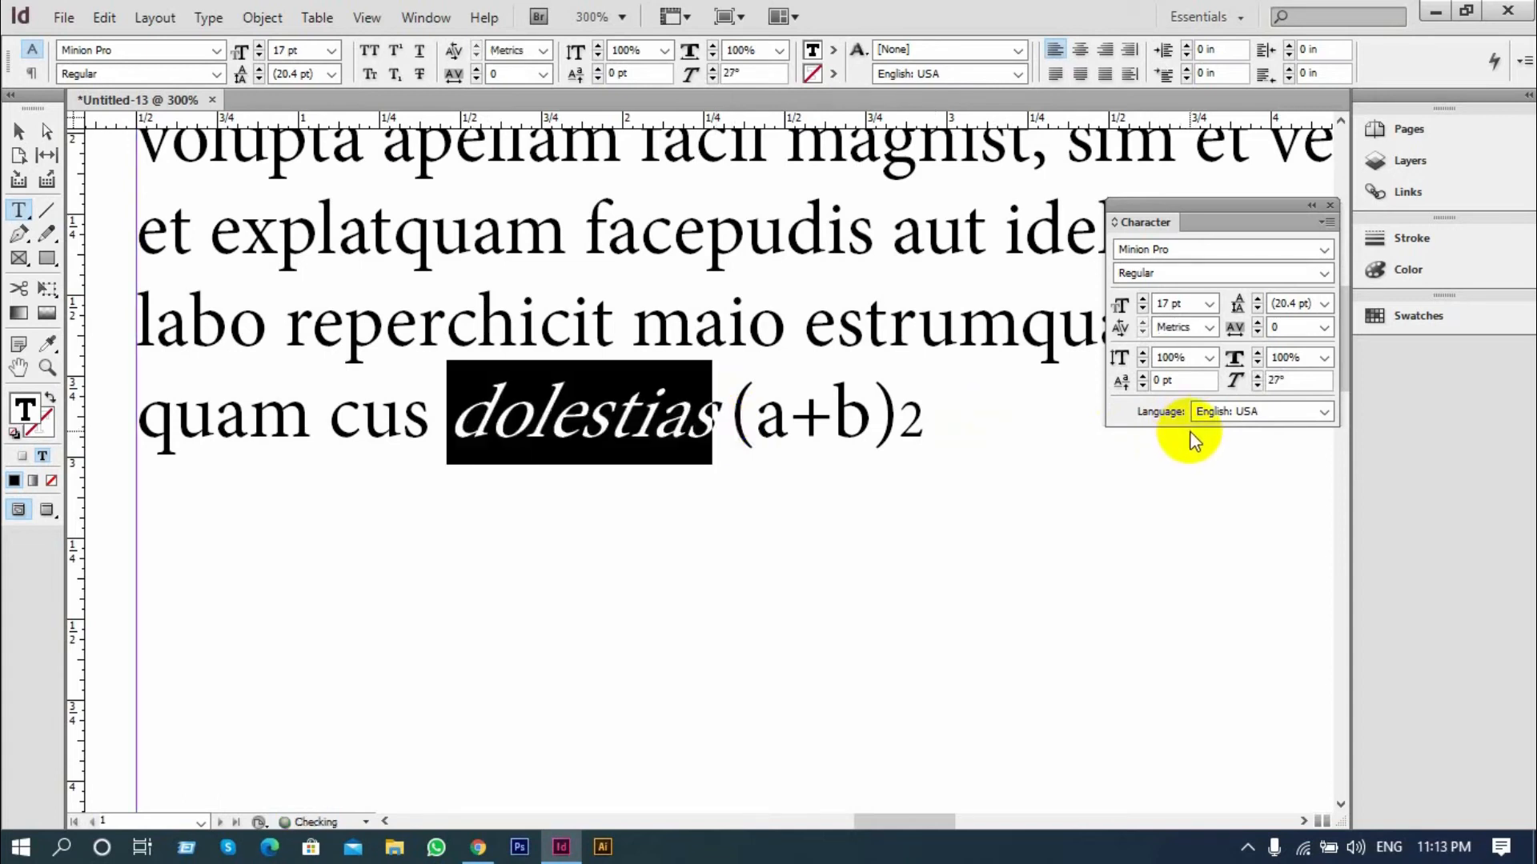
key("ctrl+z")
key("ctrl+z")
key("ctrl+z")
left_click(1254, 385)
left_click(1257, 386)
left_click(1258, 386)
left_click(1257, 386)
left_click(1257, 385)
left_click(1257, 385)
left_click(1257, 386)
left_click(1257, 386)
left_click(1257, 385)
left_click(1257, 386)
left_click(1258, 386)
left_click(1257, 386)
left_click(1257, 386)
left_click(1258, 386)
left_click(1258, 386)
left_click(1257, 385)
left_click(1257, 385)
left_click(1257, 385)
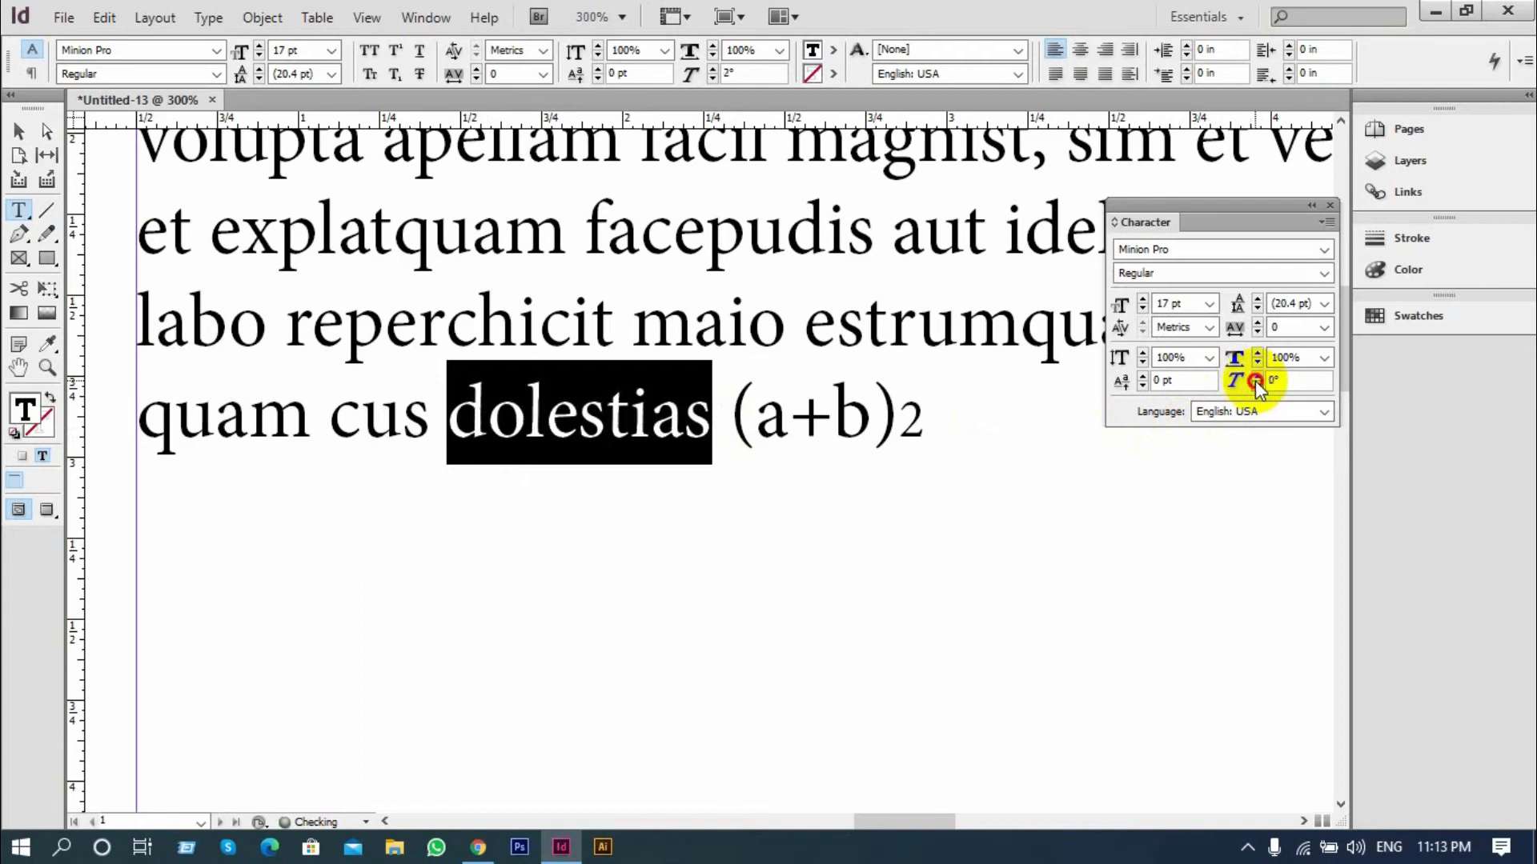
left_click(1257, 385)
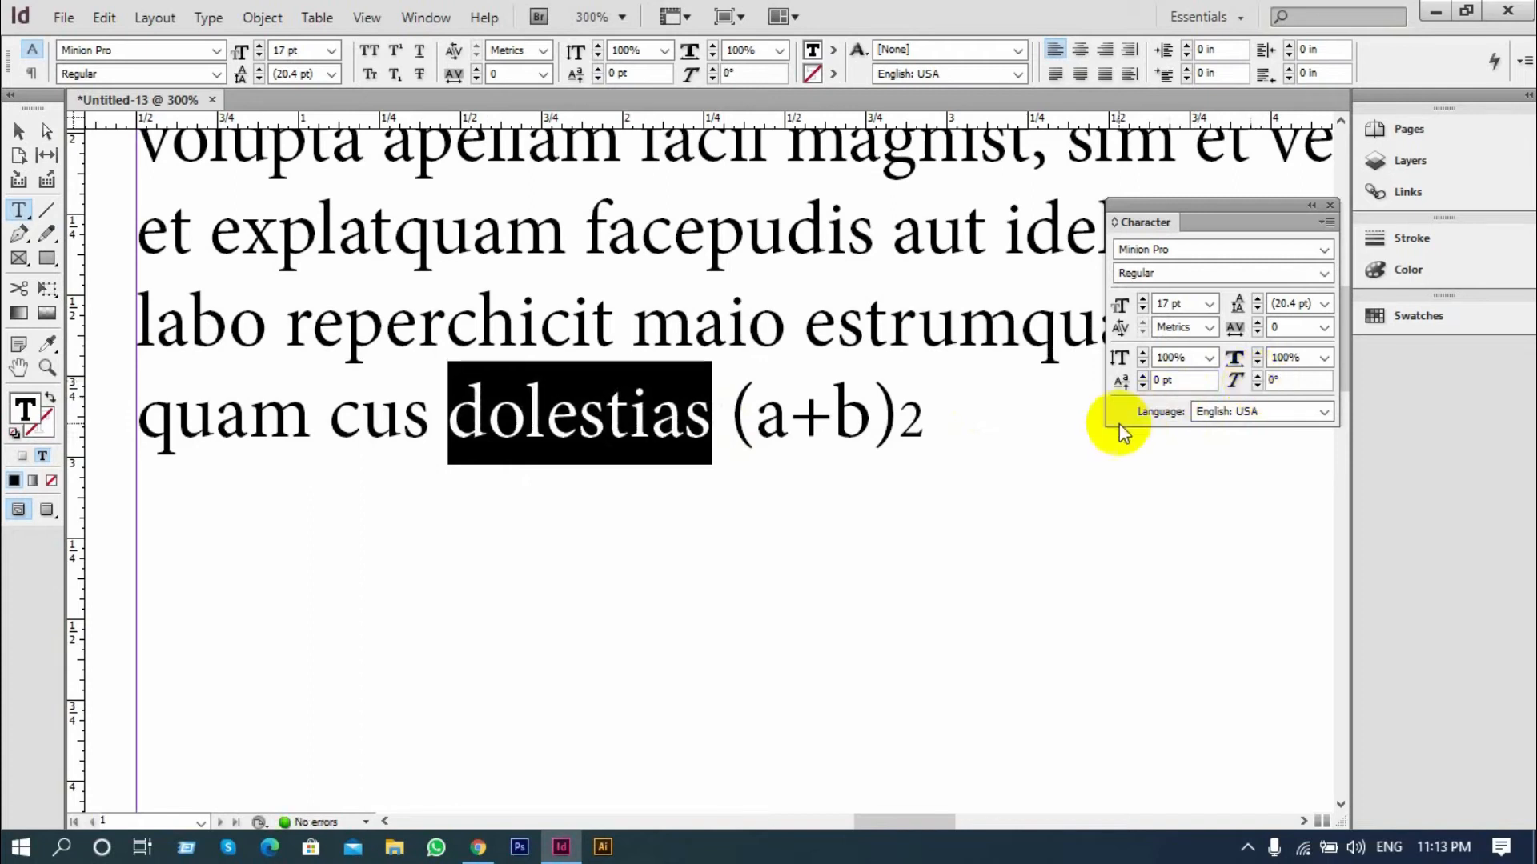
View the available text languages and the additional Character formatting options for the selected word "dolestias"
left_click(1324, 413)
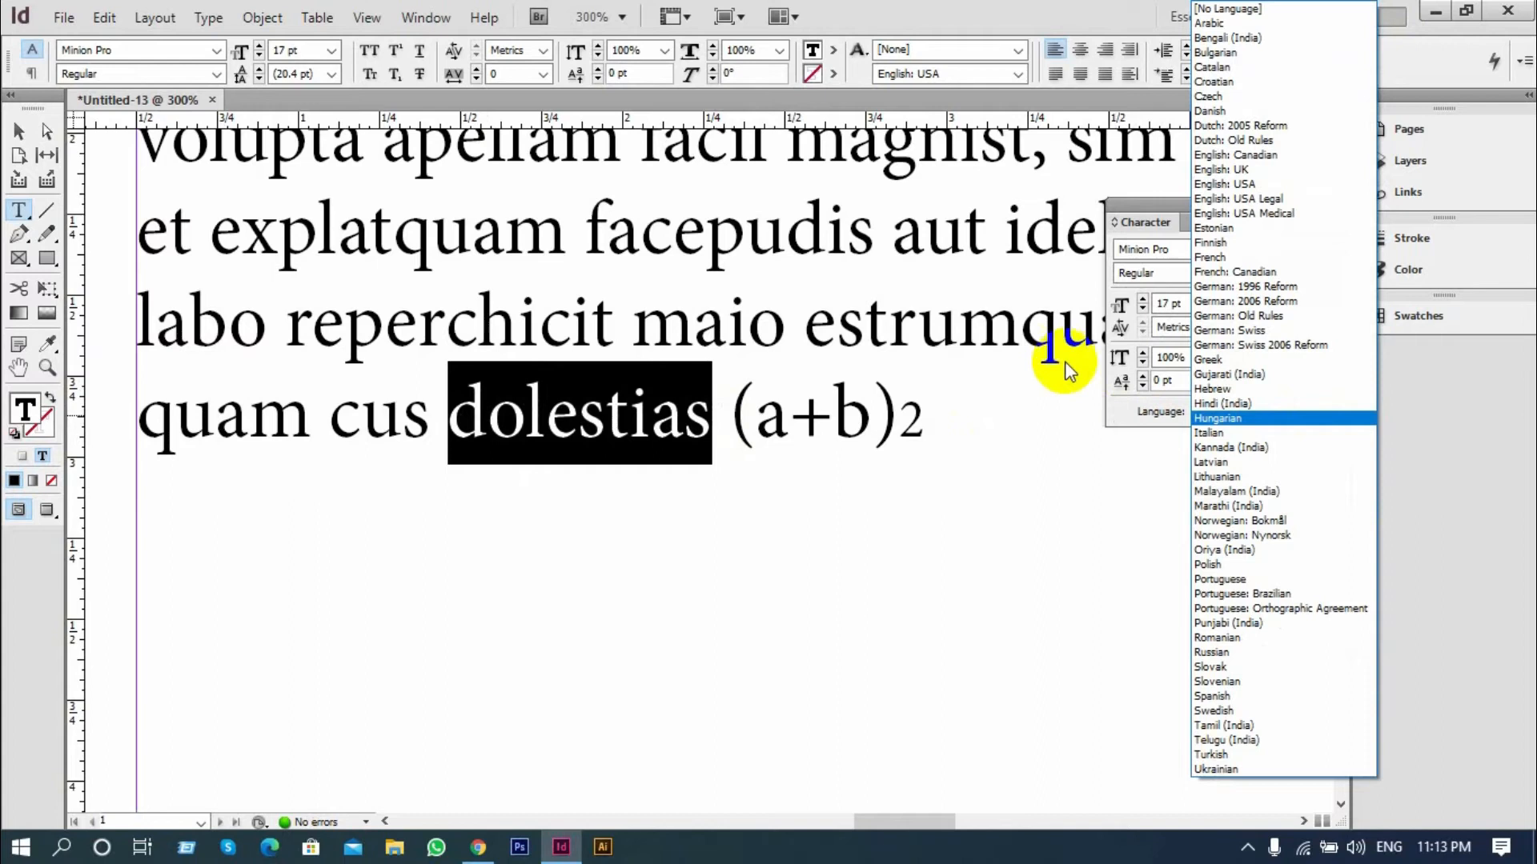
left_click(992, 325)
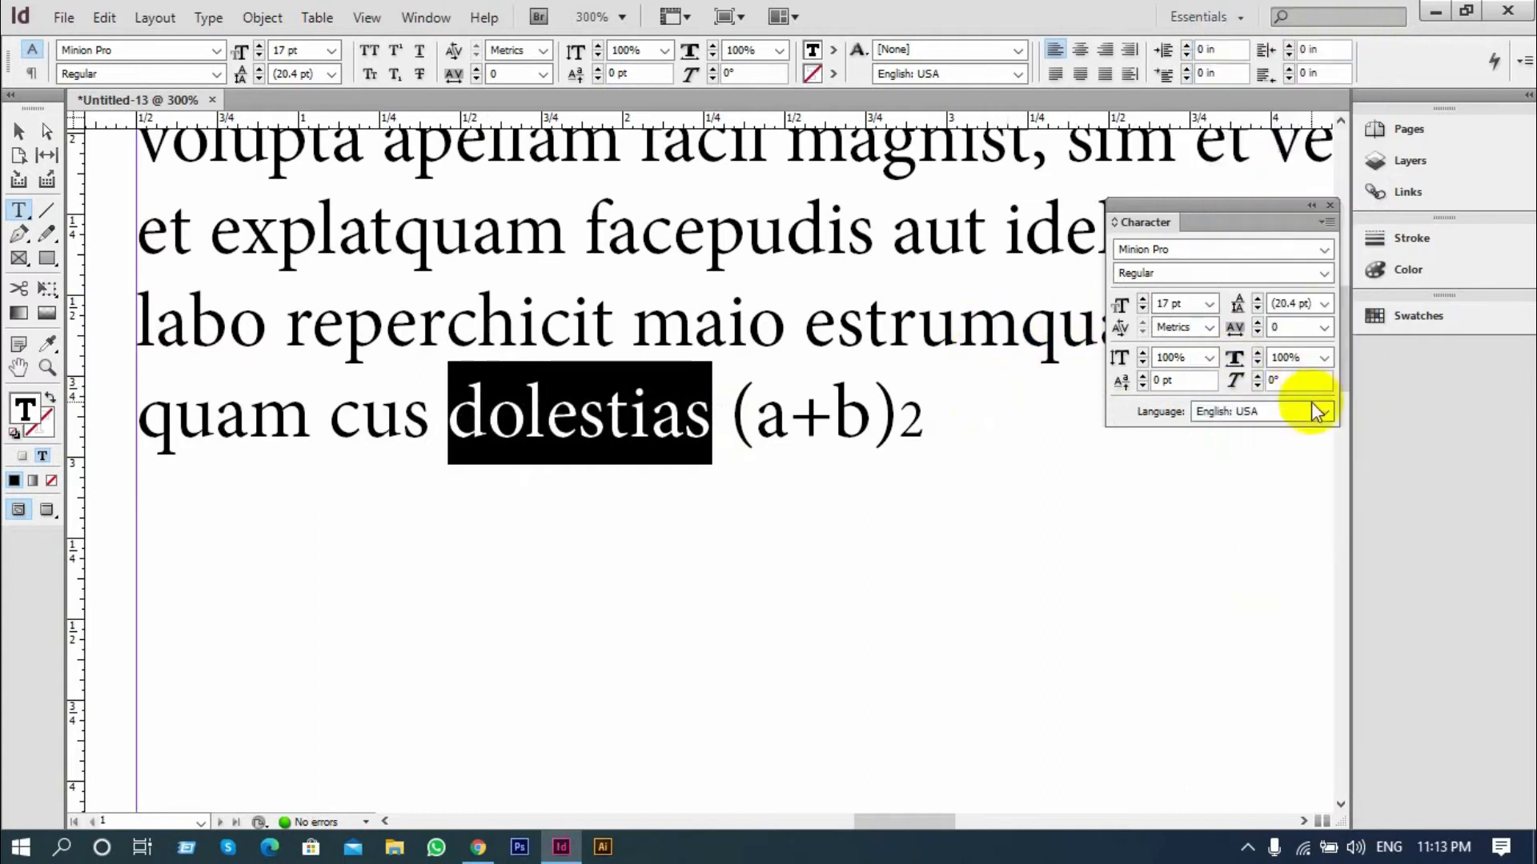
left_click(1326, 223)
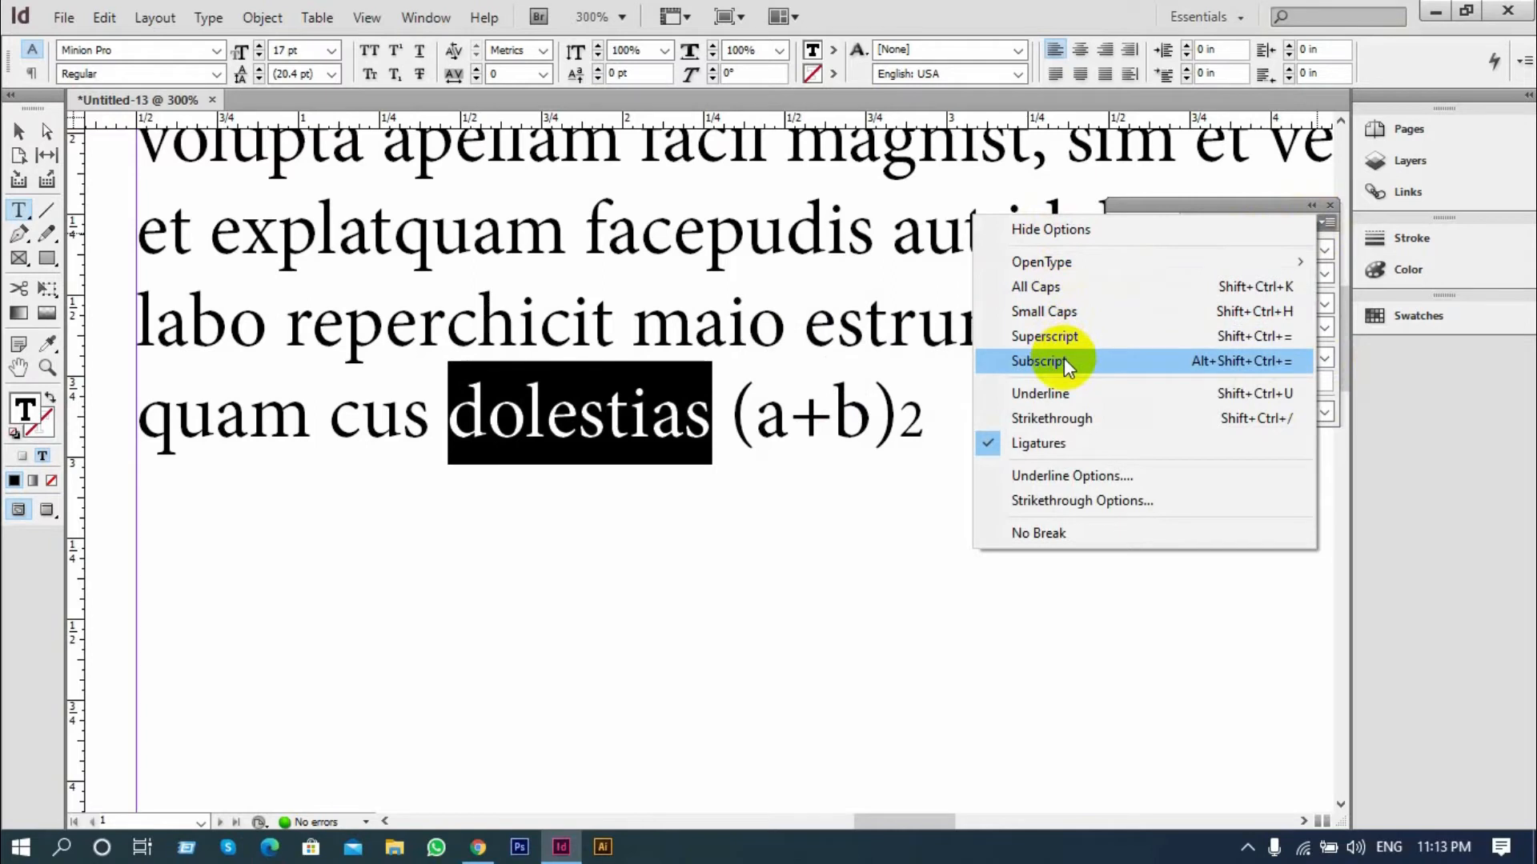
left_click(740, 340)
Try All Caps on the words "quam cus dolestias" in the last line and undo it
left_click_drag(710, 424, 142, 423)
left_click(1329, 222)
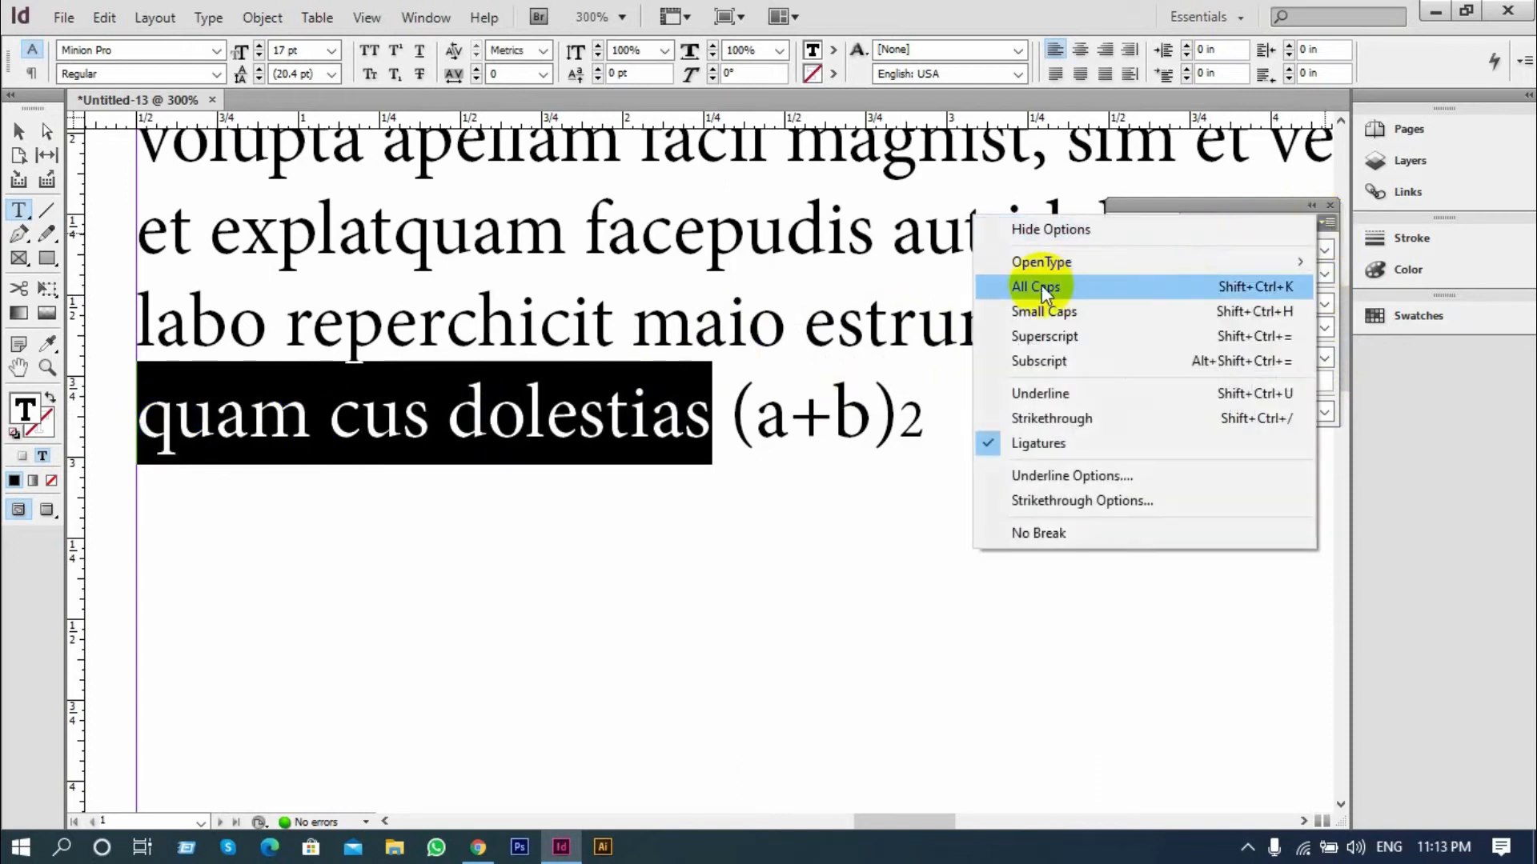
left_click(1040, 285)
left_click(725, 428)
left_click_drag(946, 408, 137, 417)
left_click(1324, 222)
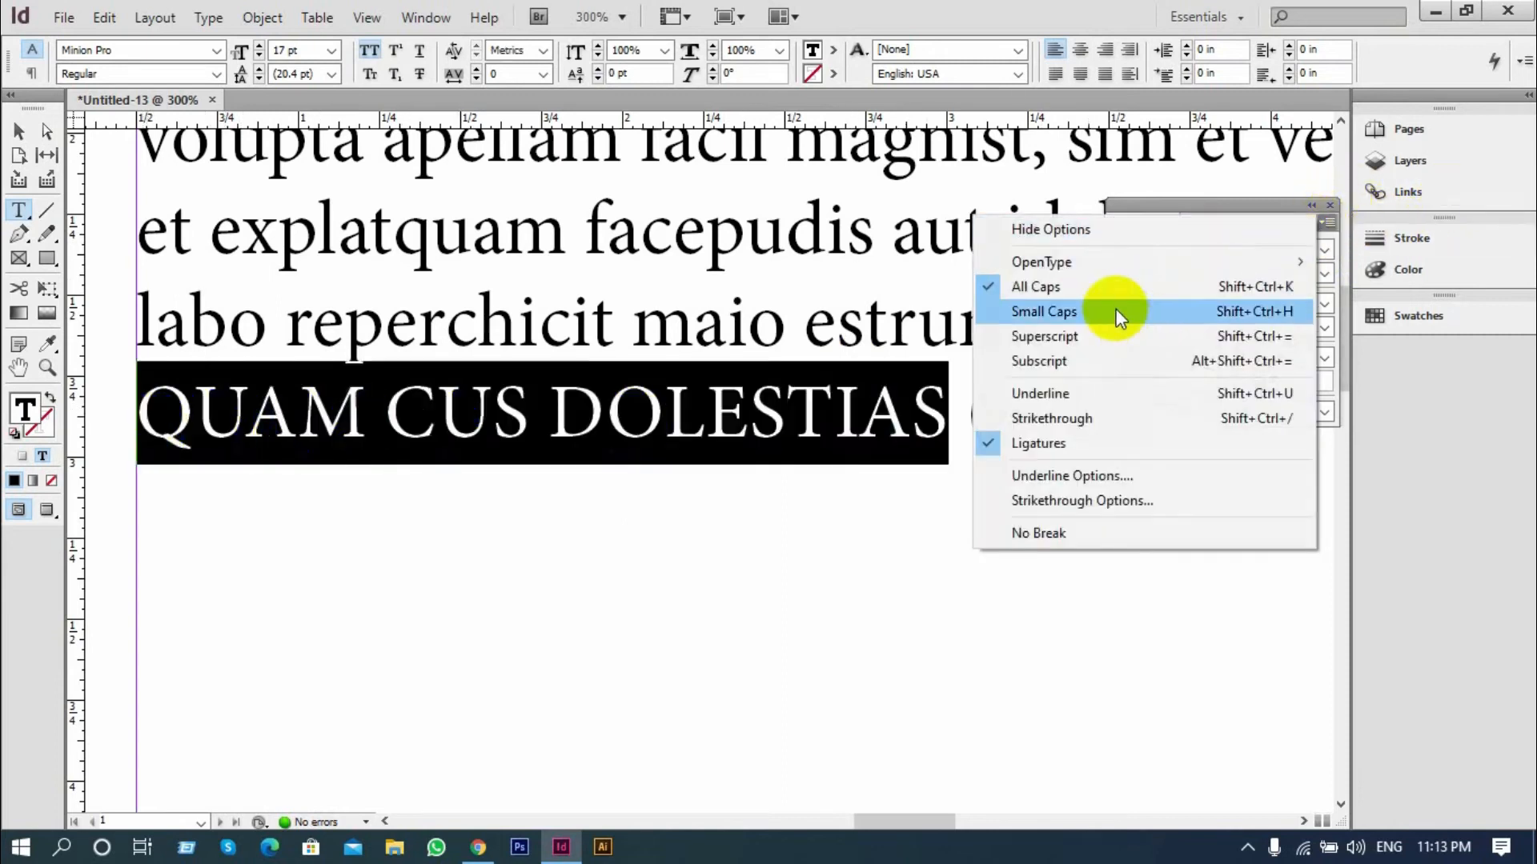
left_click(608, 373)
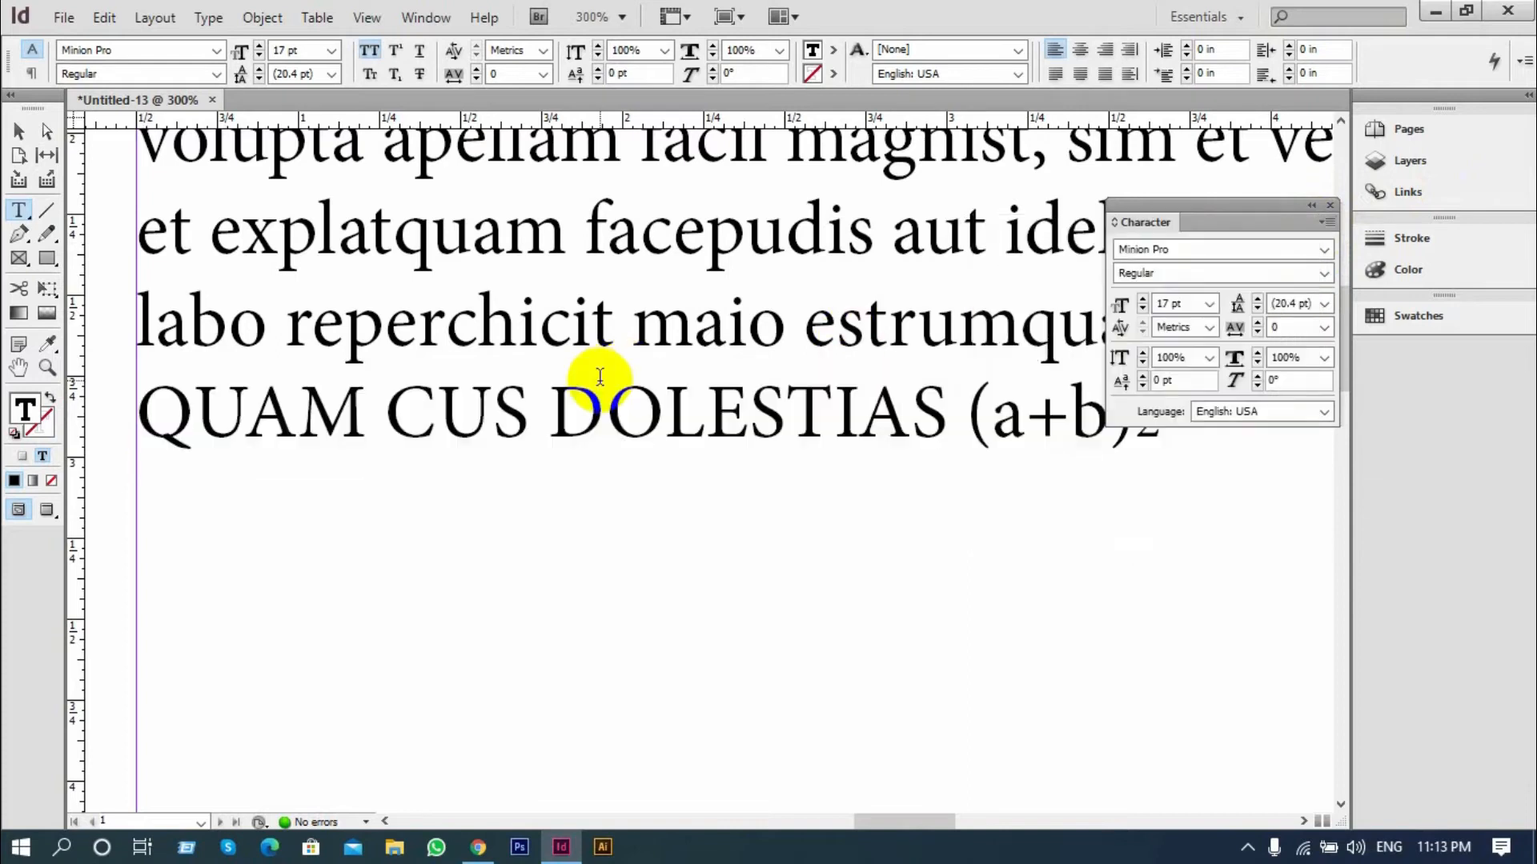
key("ctrl+z")
Replace the "u" in "cus" with a capital "U" and the "q" of "quam" with a capital "Q"
left_click(689, 416)
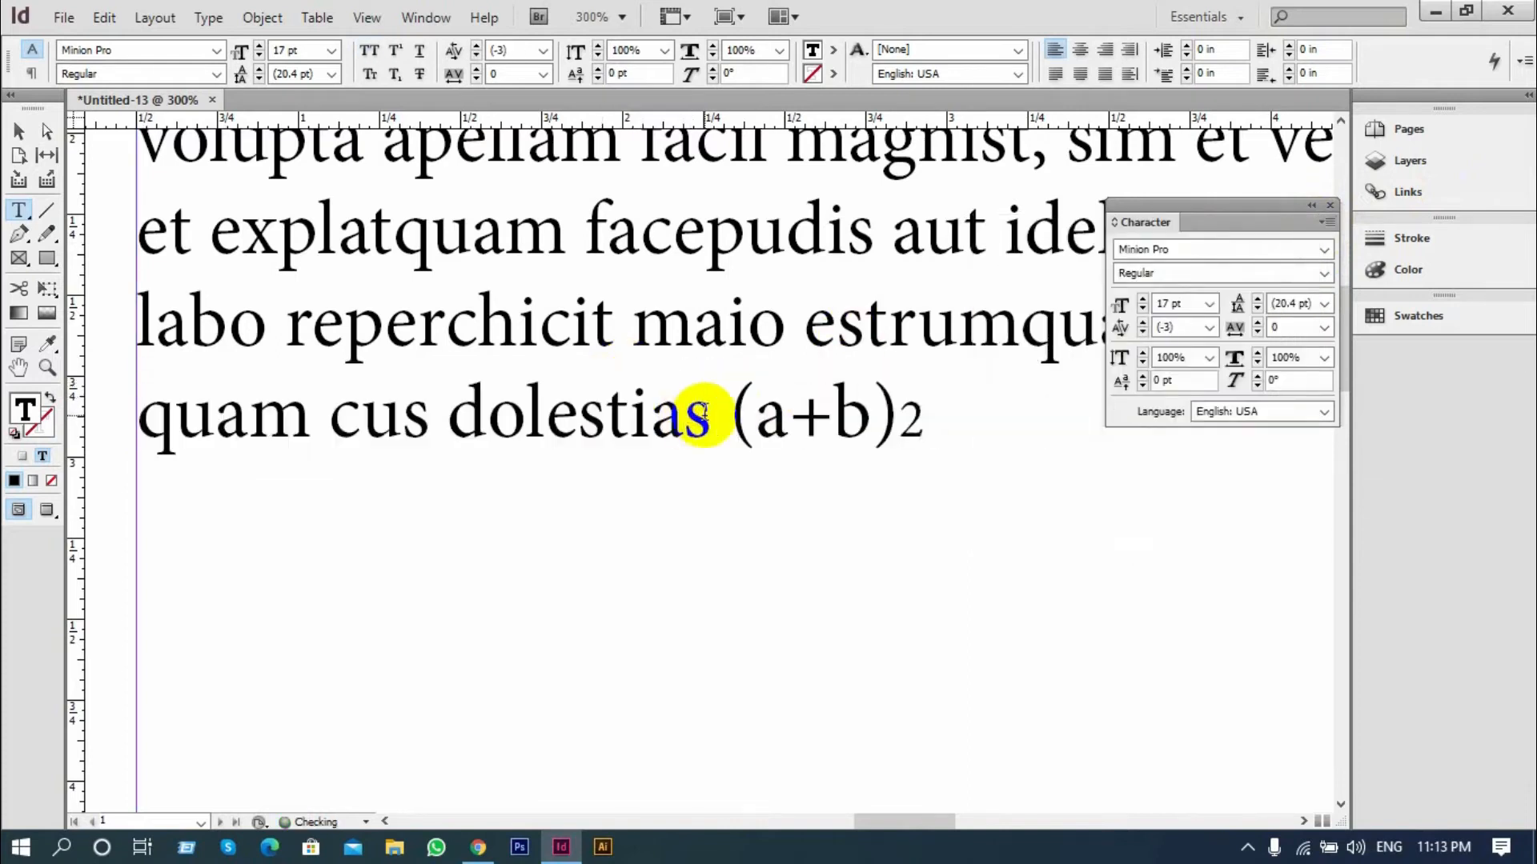
left_click(402, 422)
key("BackSpace")
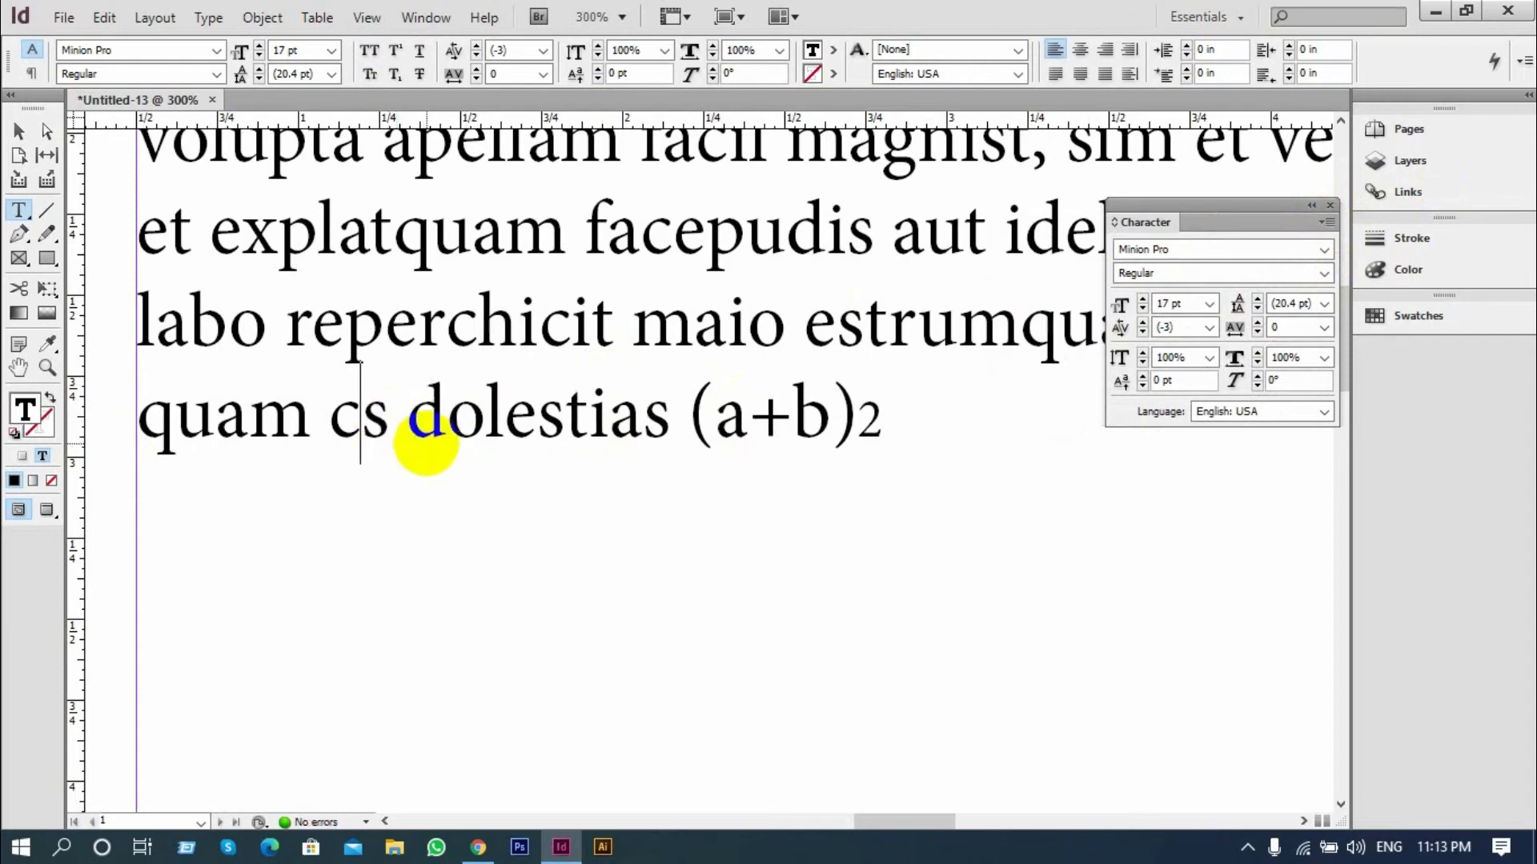
type("U")
left_click(176, 437)
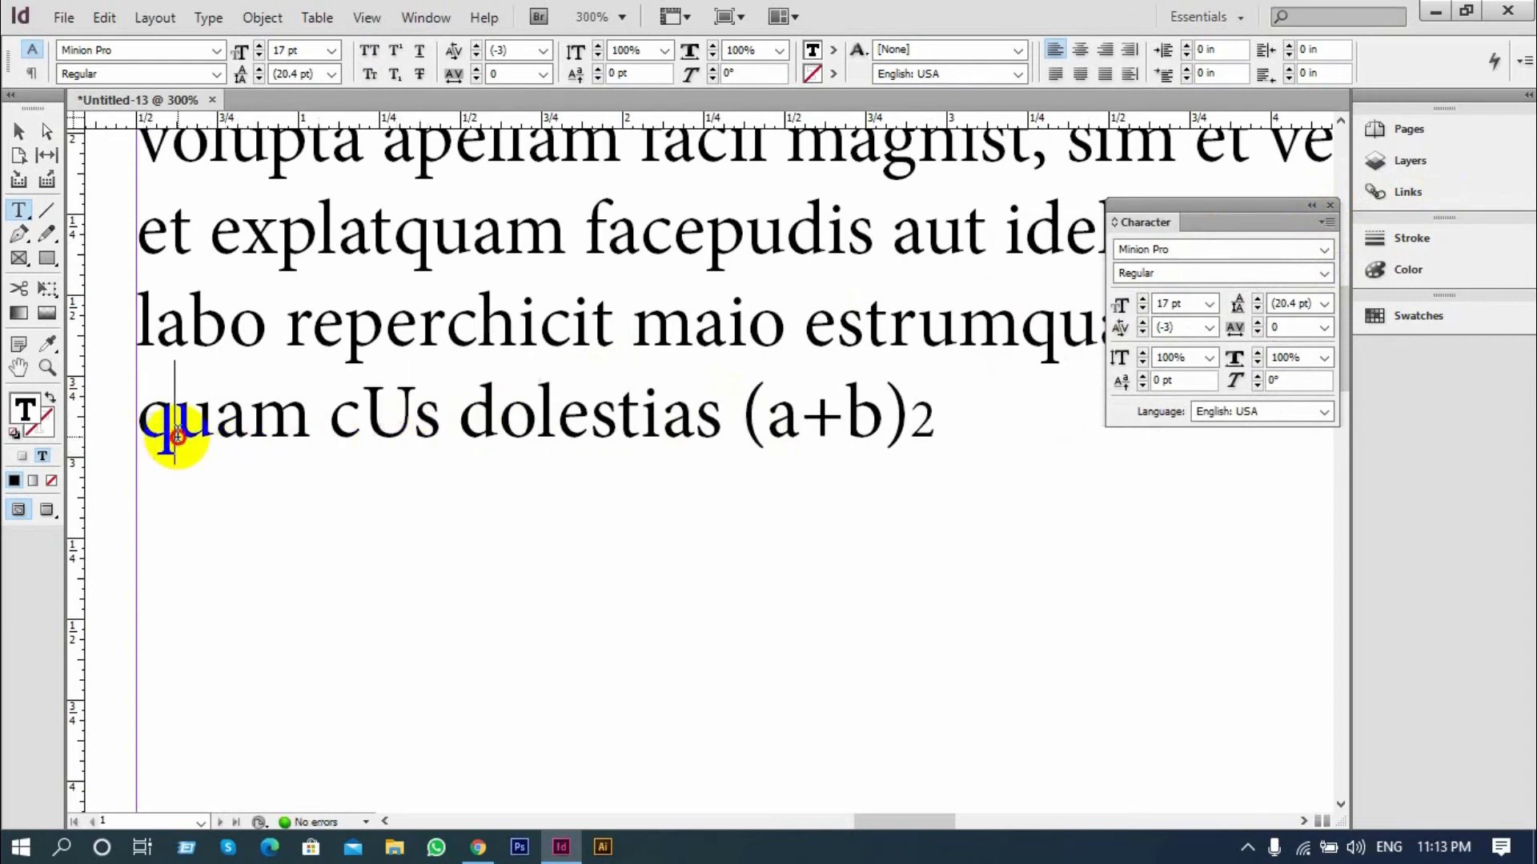
key("BackSpace")
type("Q")
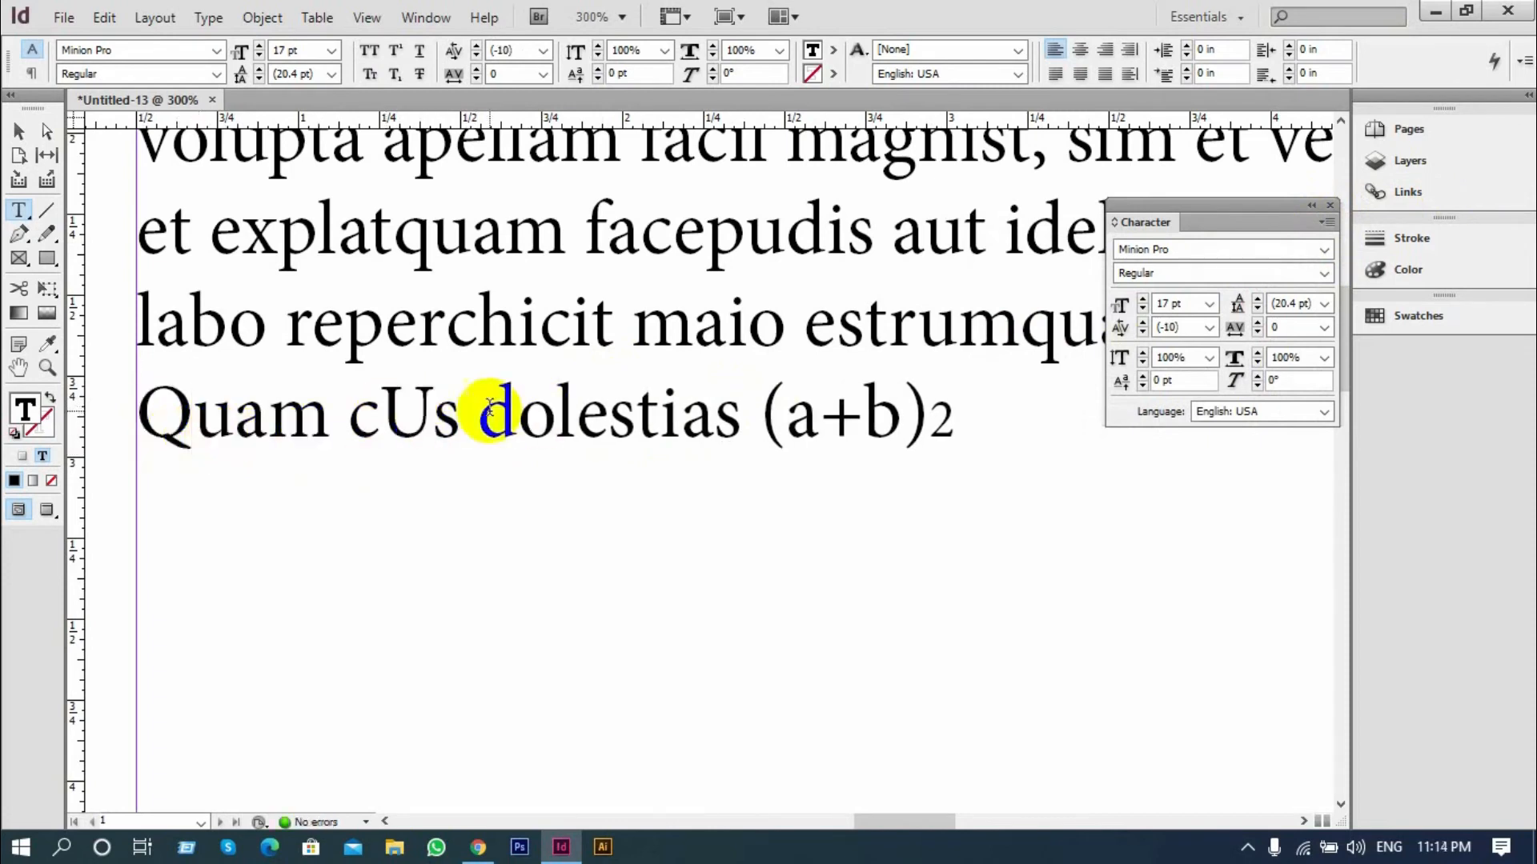
Format the words "Quam cUs dolestias" in the last line as Small Caps and review their formatting options
scroll(408, 442, "up", 1)
scroll(627, 460, "down", 1)
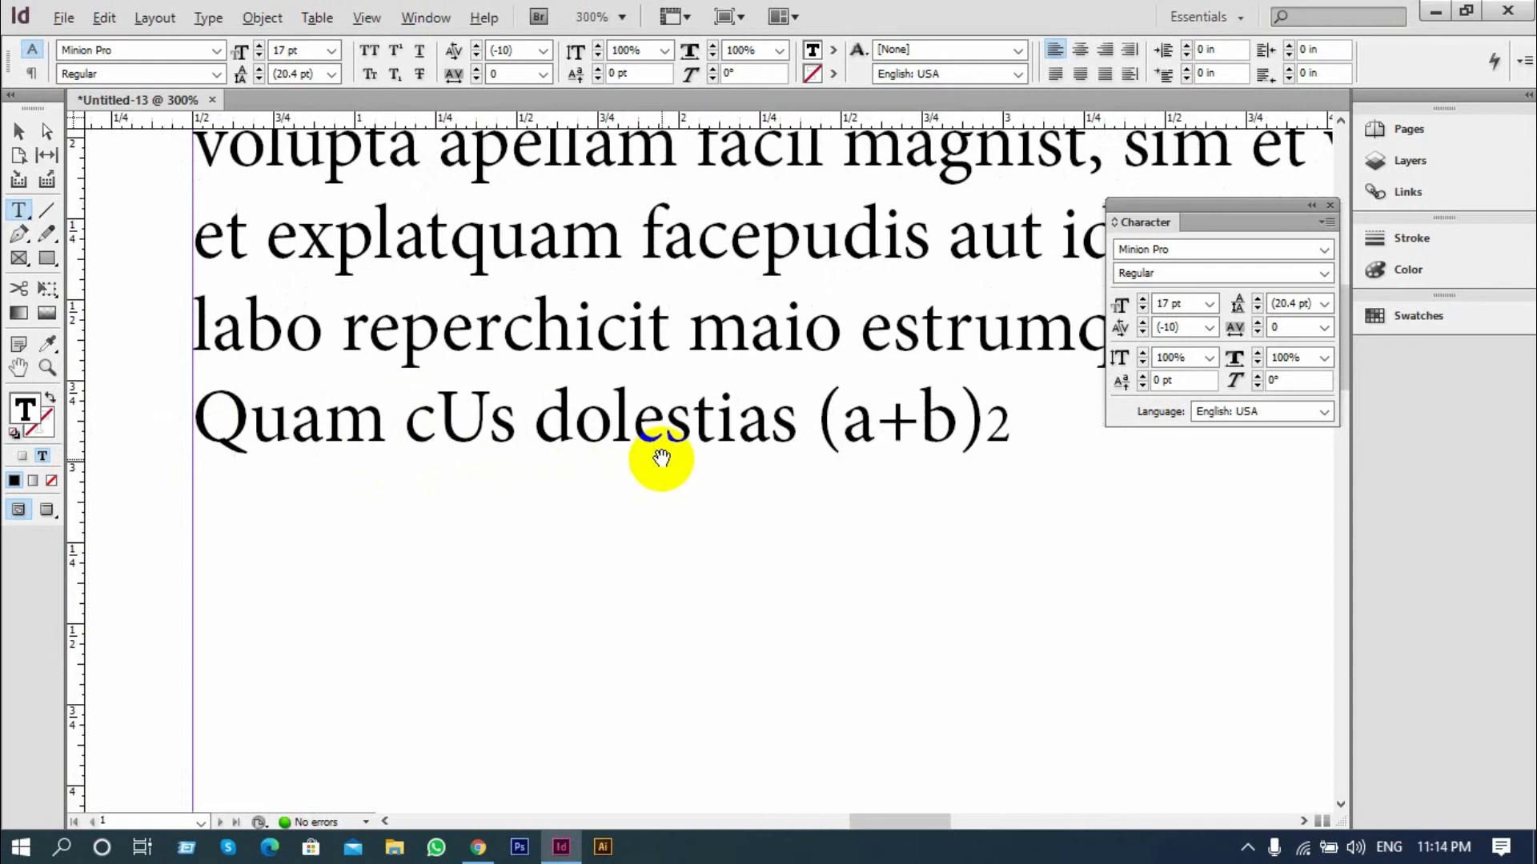
scroll(165, 446, "up", 1)
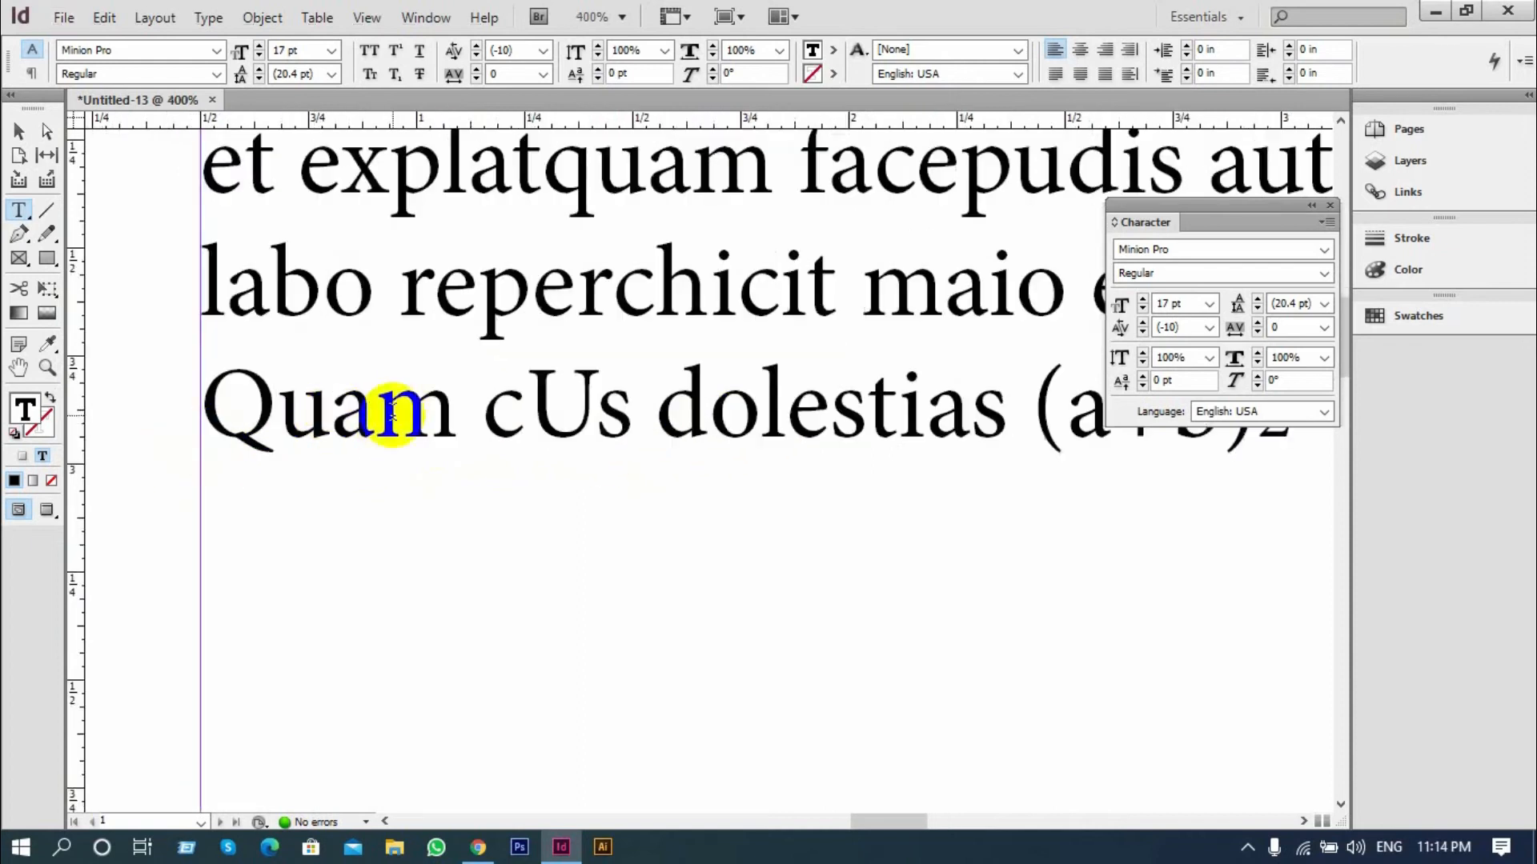
left_click_drag(1007, 404, 209, 438)
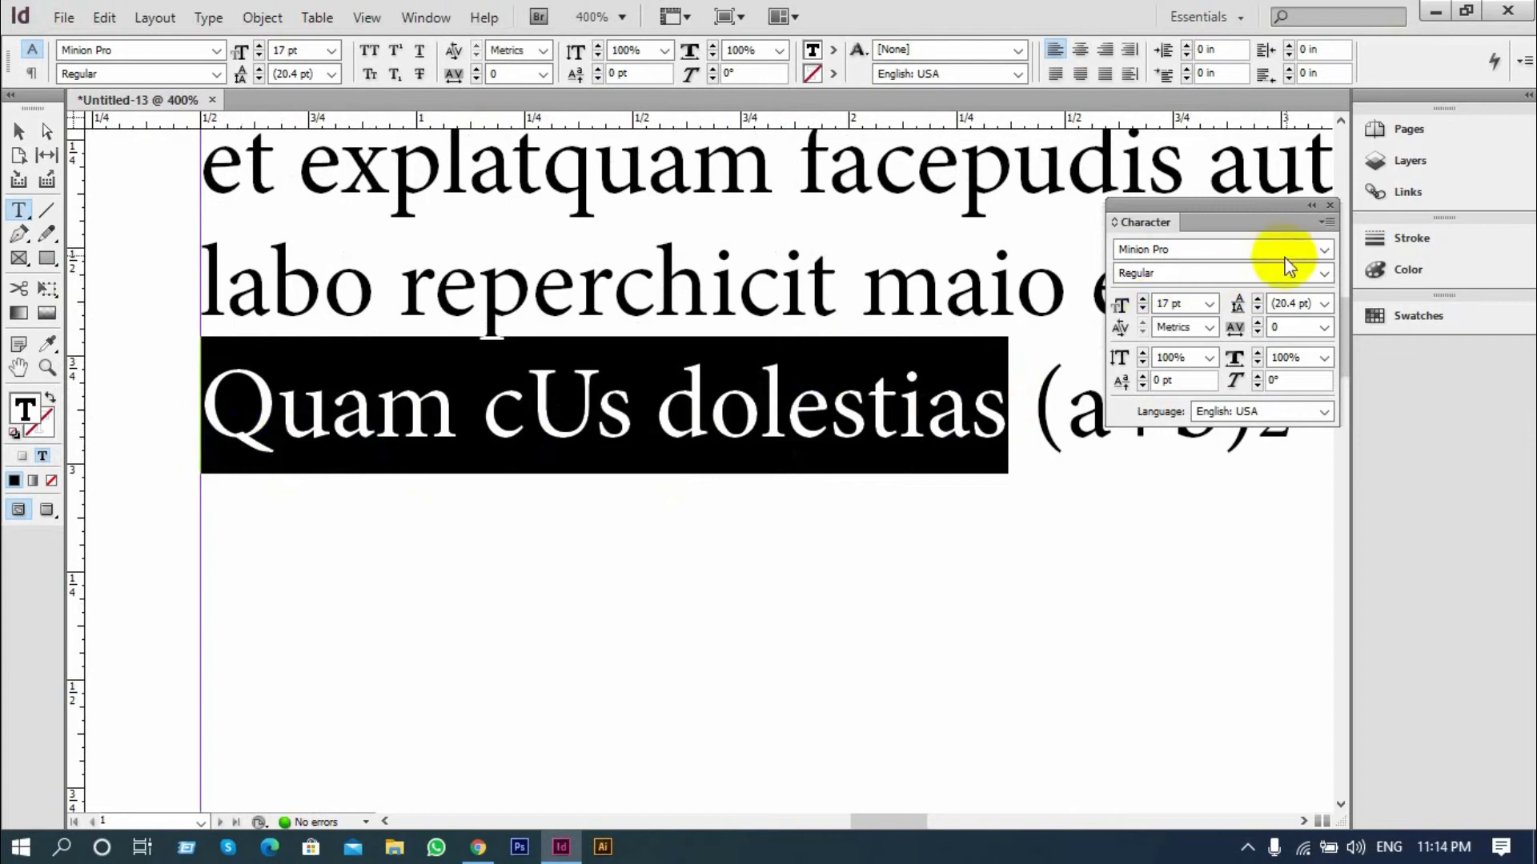
left_click(1328, 221)
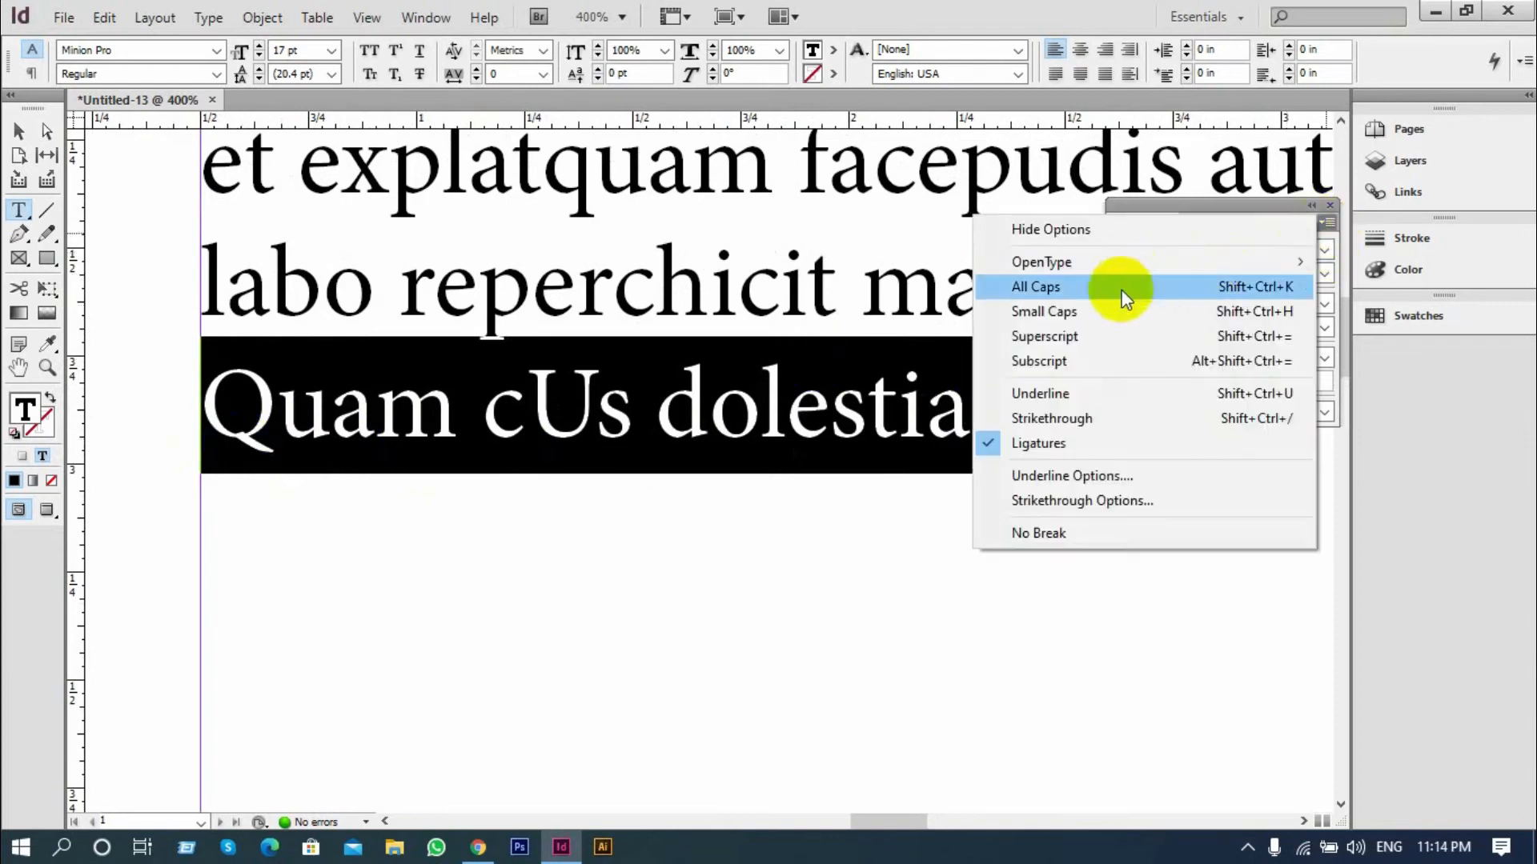
left_click(1077, 314)
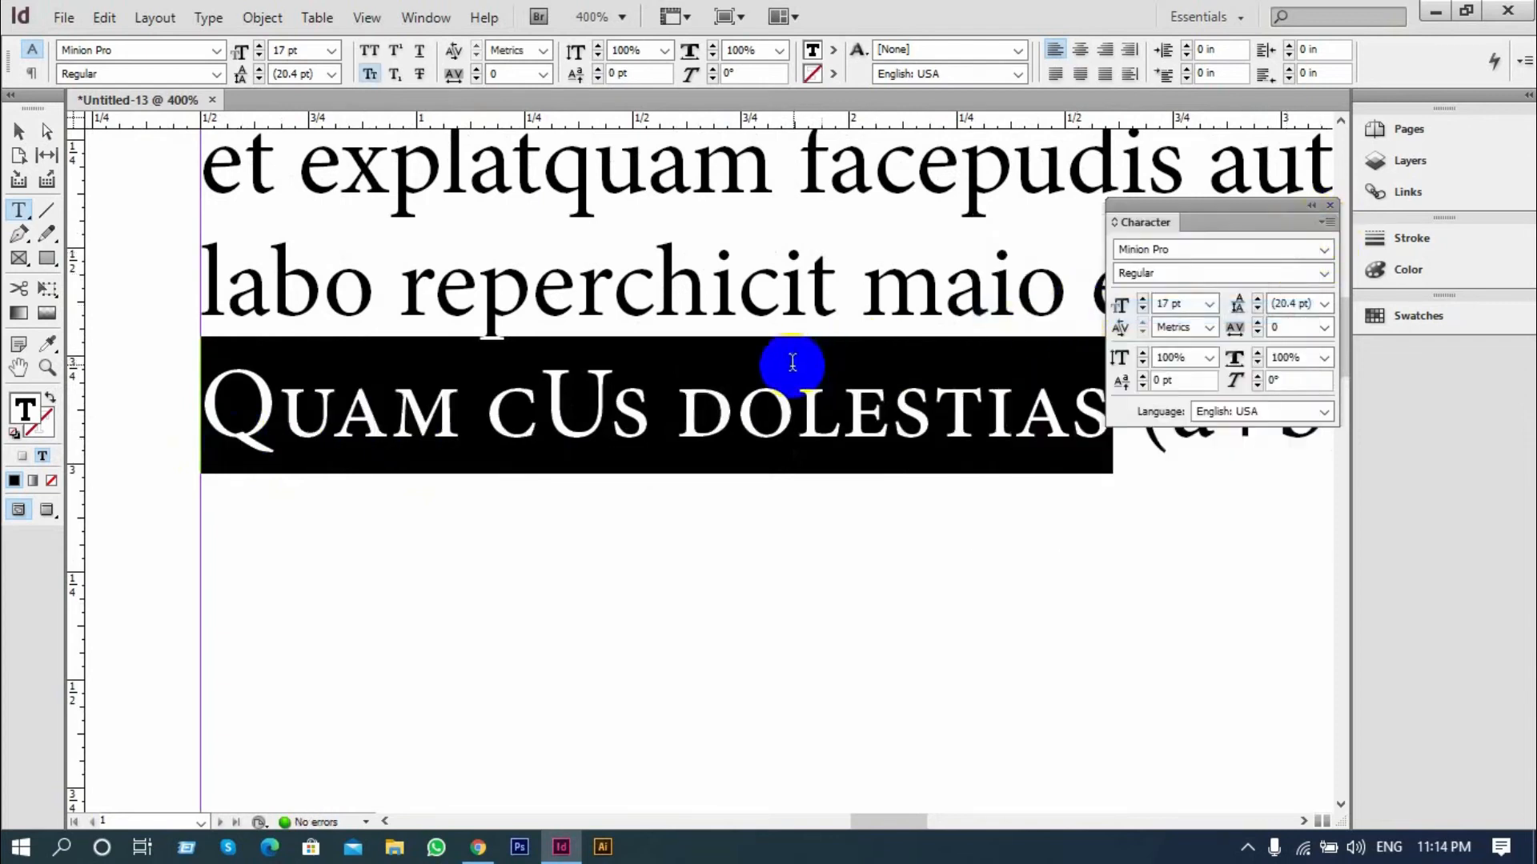
left_click(577, 402)
scroll(441, 453, "down", 1)
scroll(800, 456, "up", 1)
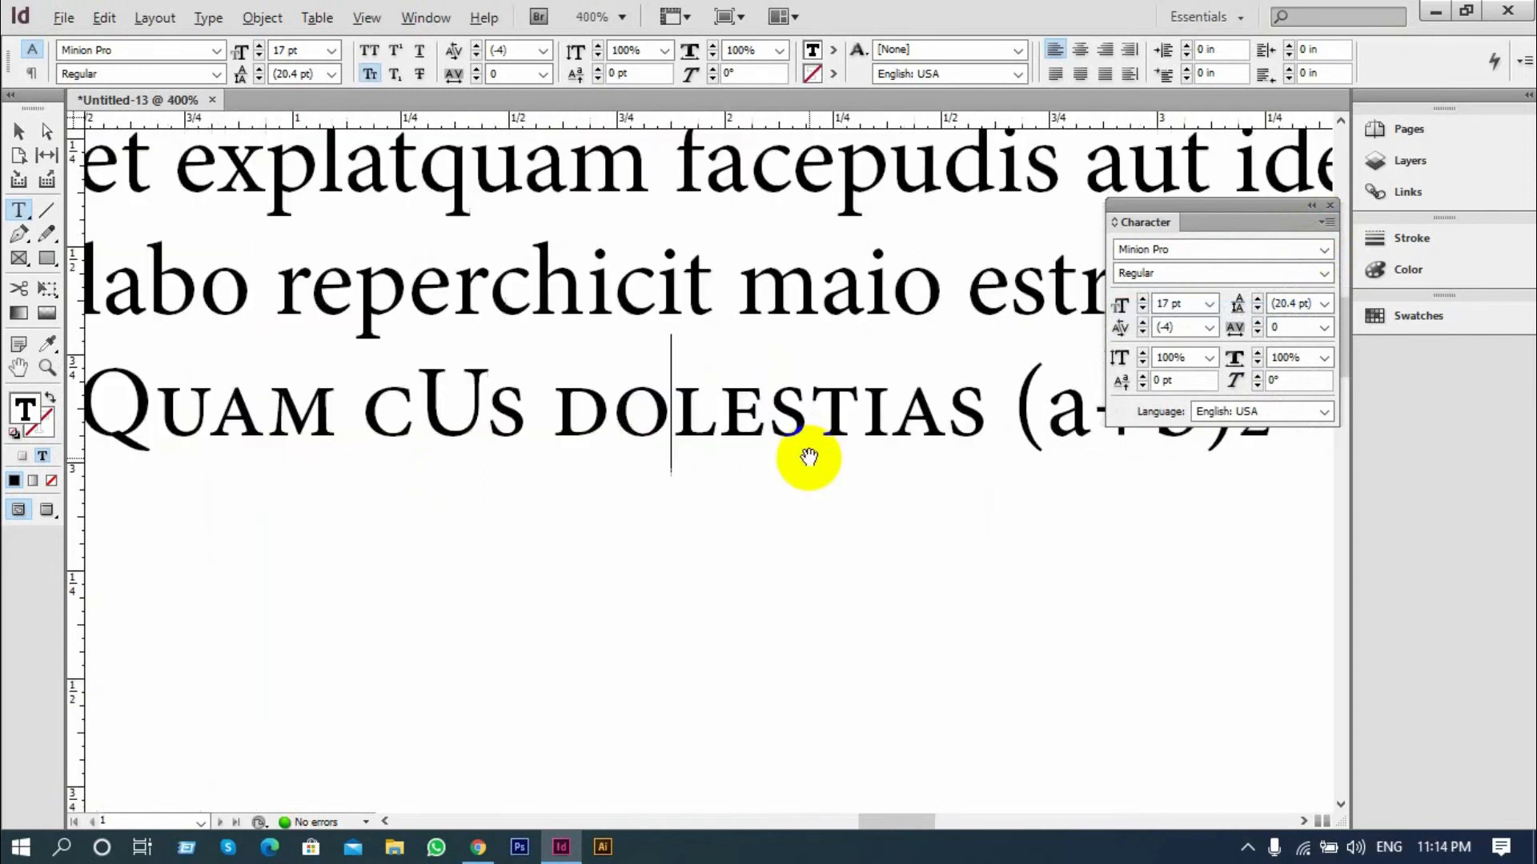
left_click_drag(989, 400, 107, 443)
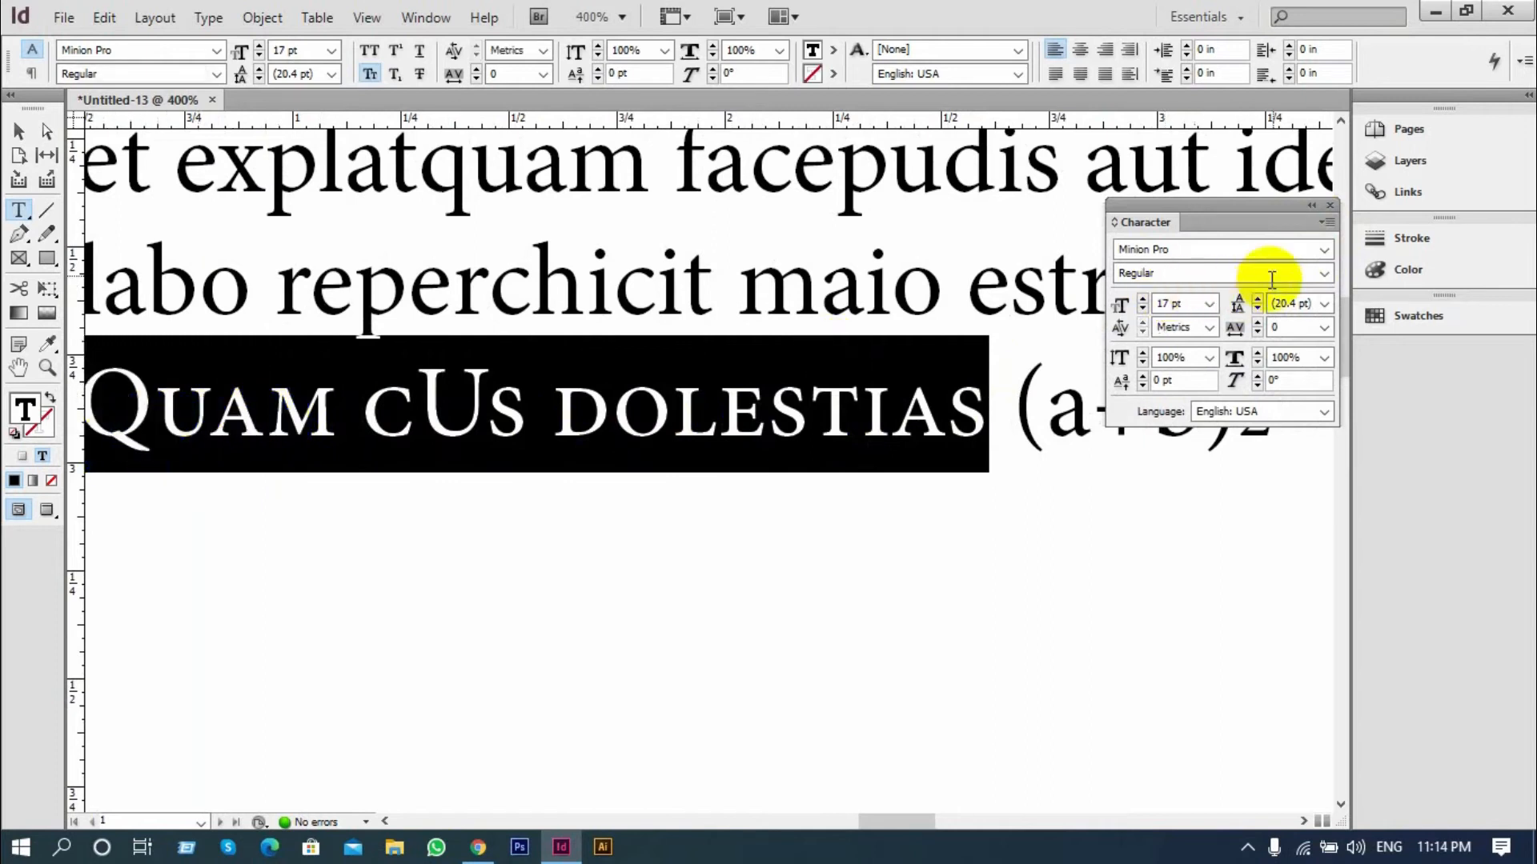
left_click(1326, 224)
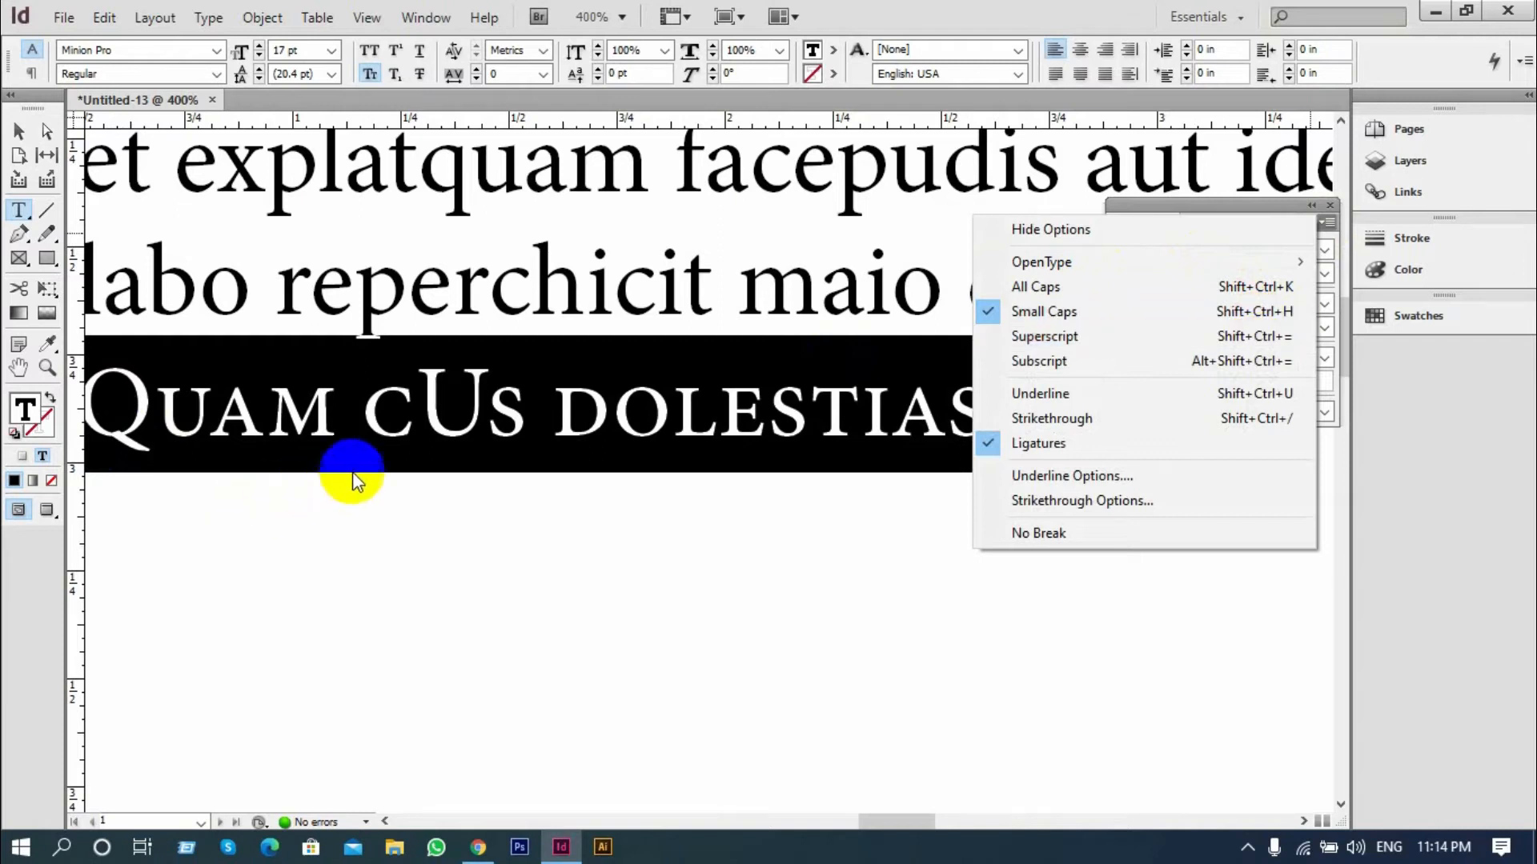
left_click(419, 448)
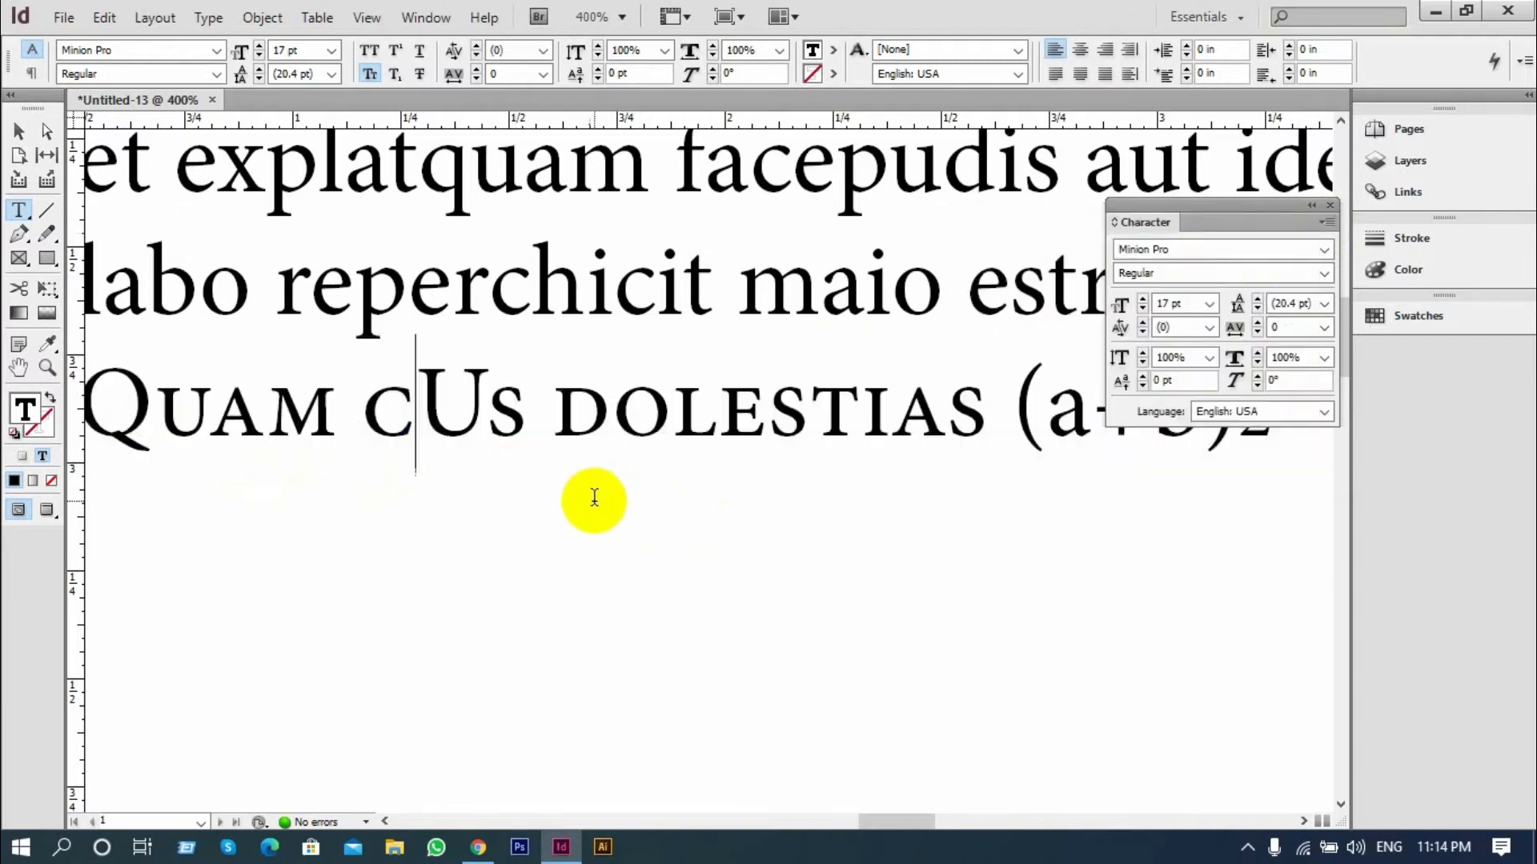
Retype the "2" after "(a+b)" and format it as Superscript
scroll(408, 484, "down", 2)
scroll(1080, 404, "up", 3)
left_click_drag(1033, 393, 997, 389)
key("BackSpace")
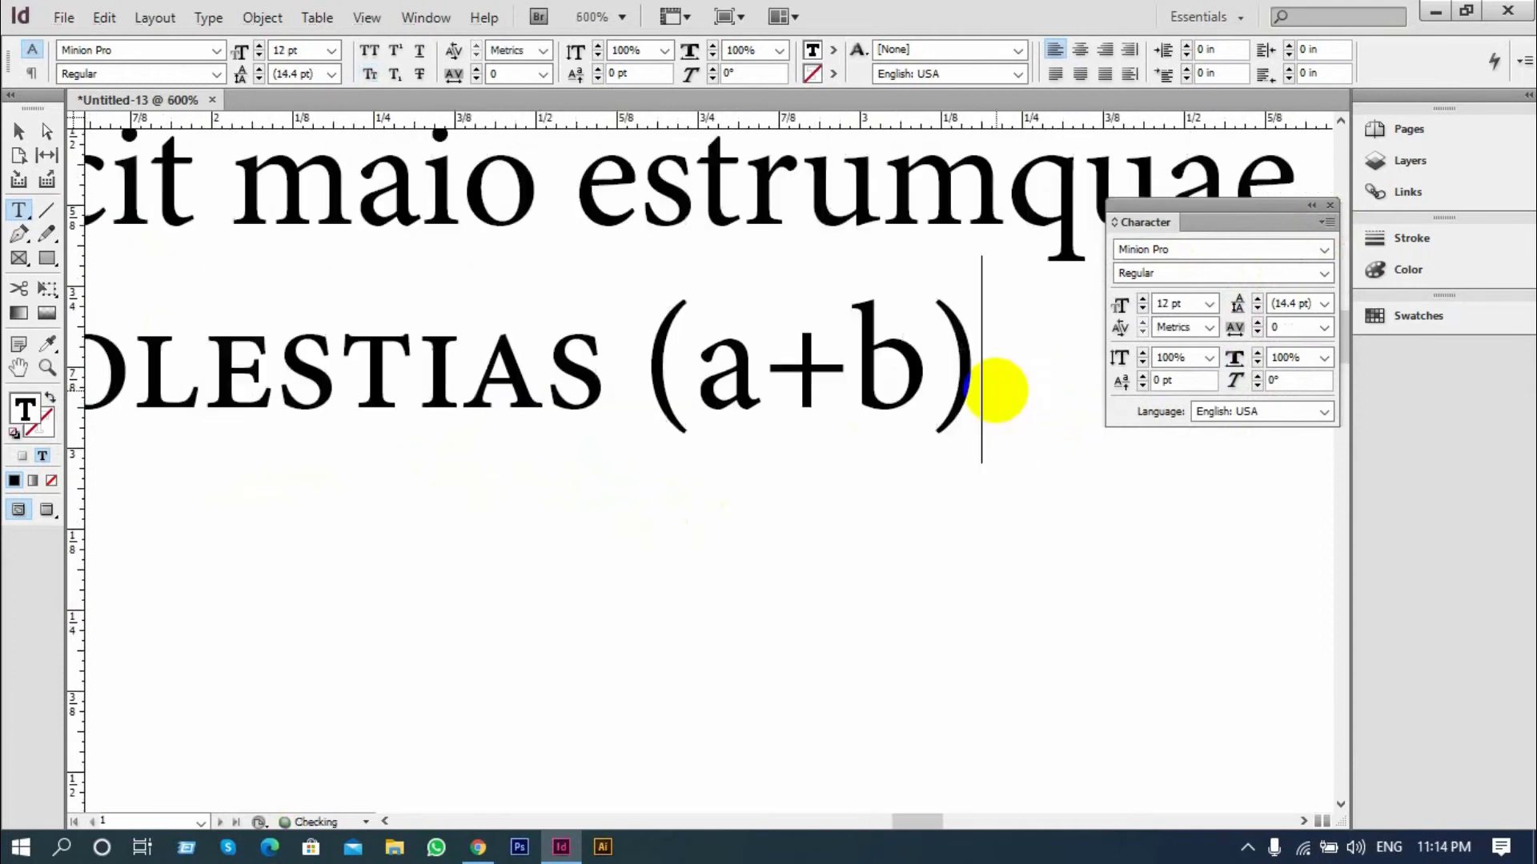
type("2")
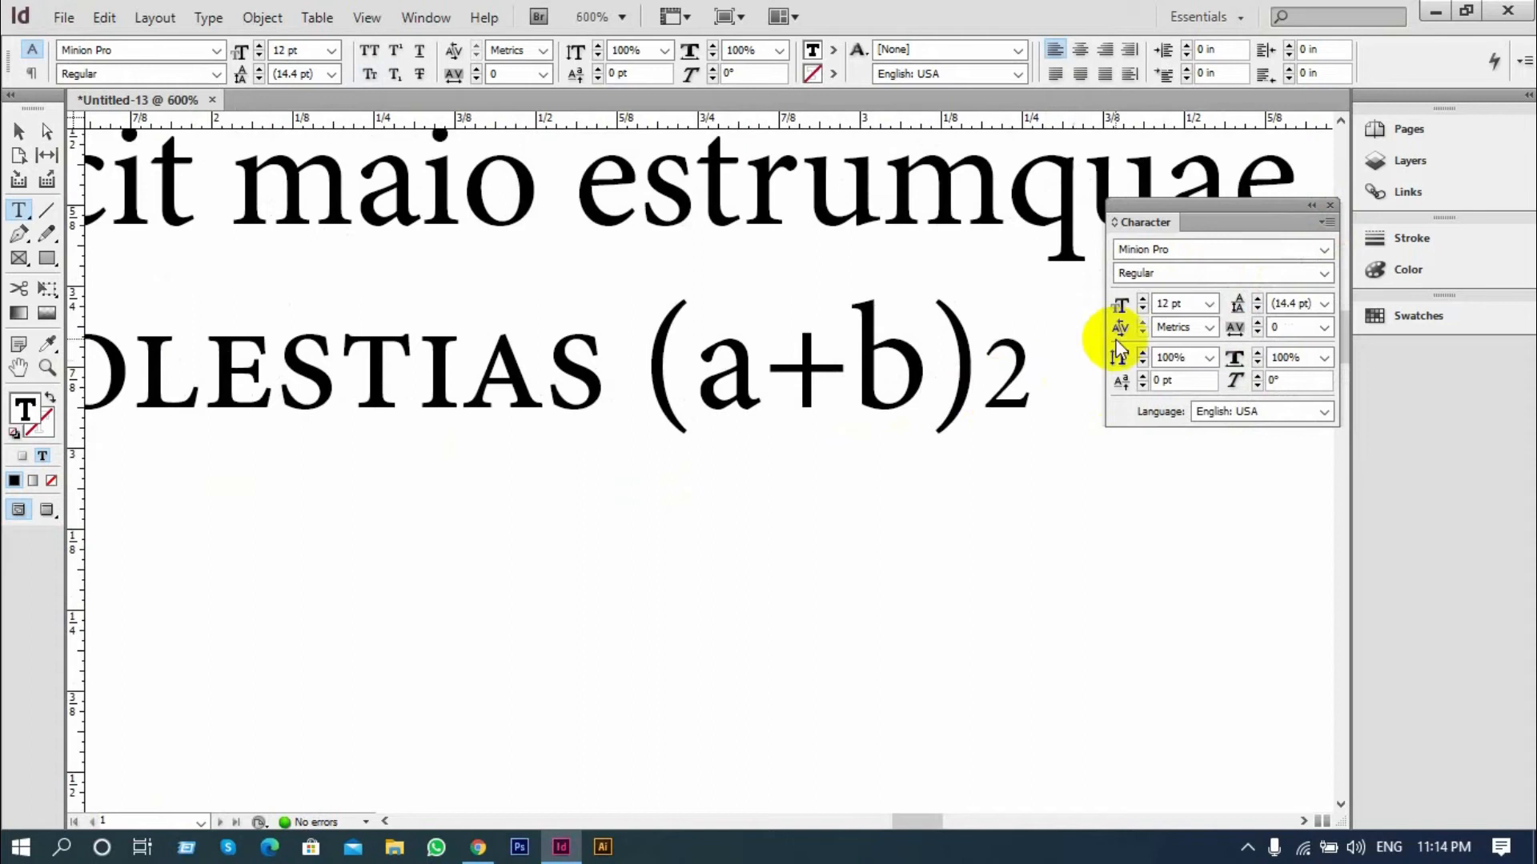
left_click_drag(1038, 384, 986, 386)
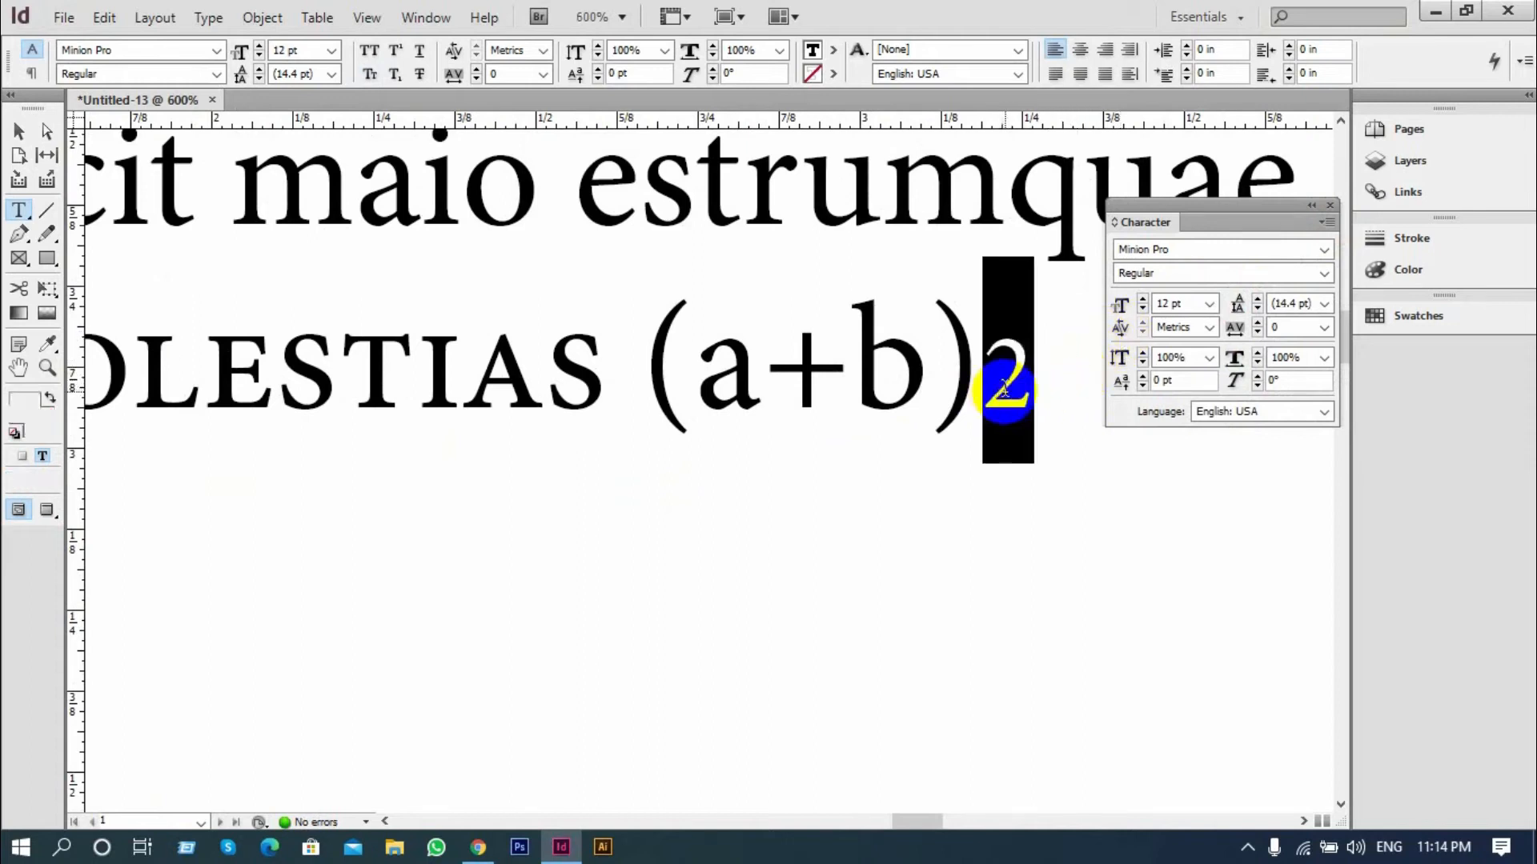
left_click(1326, 222)
left_click(1114, 339)
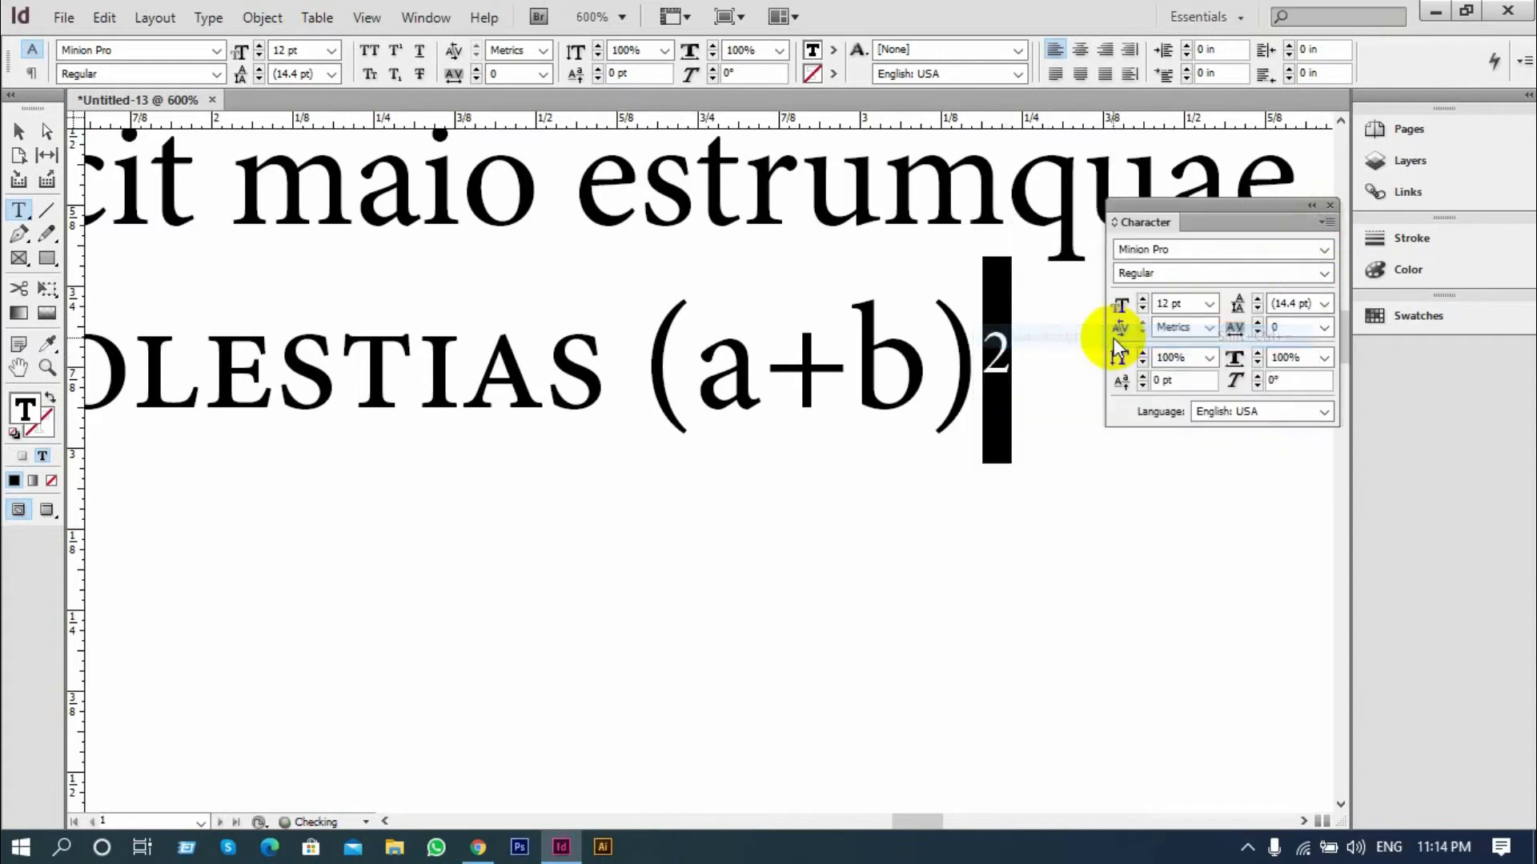
left_click(916, 390)
scroll(910, 402, "down", 2)
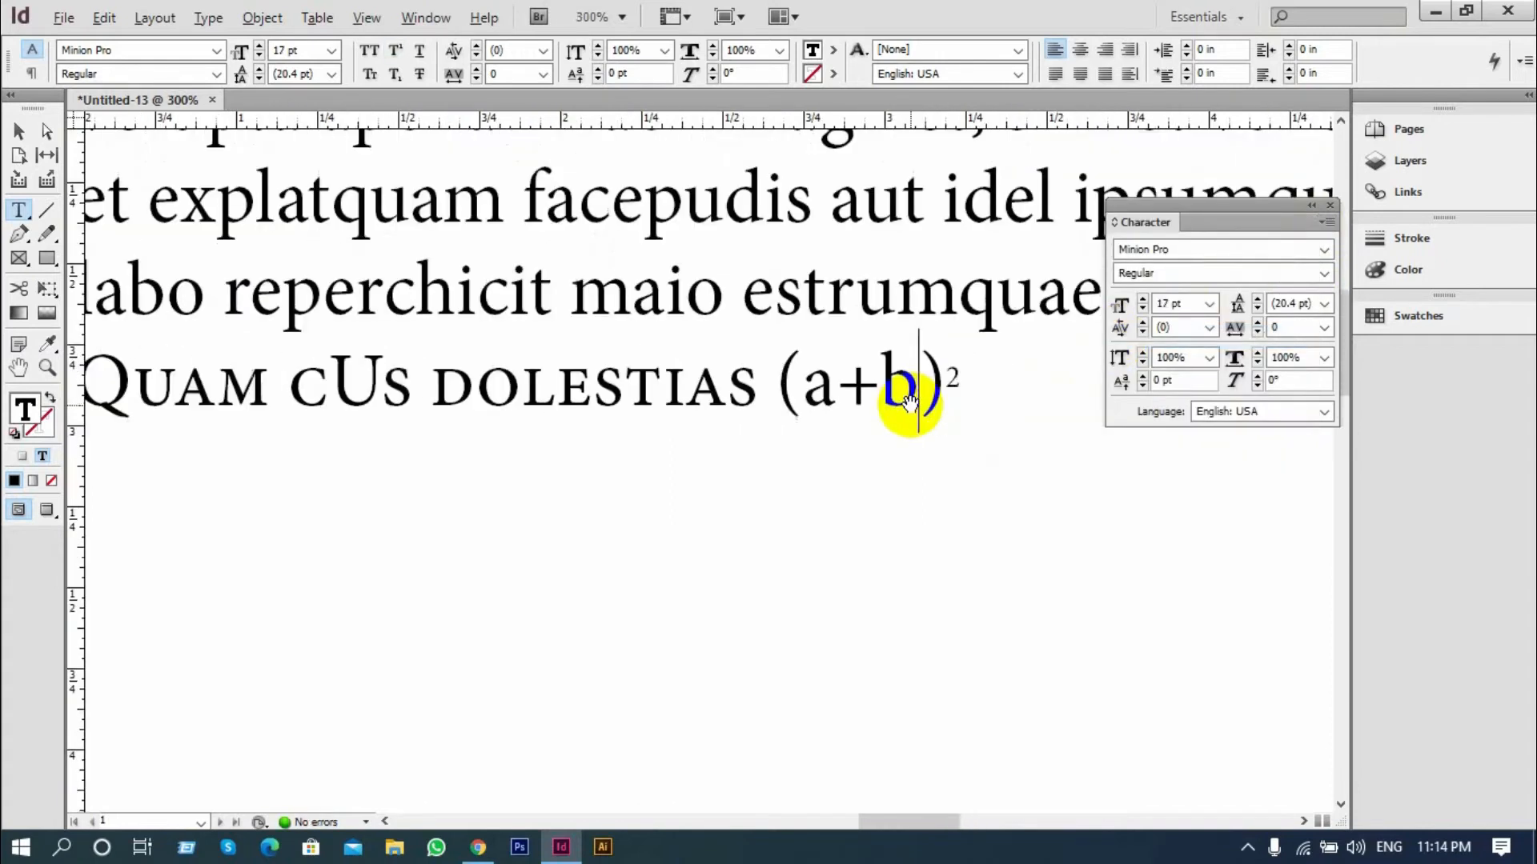
Underline the whole expression "(a+b)2" at the end of the last line
scroll(959, 406, "up", 2)
double_click(921, 368)
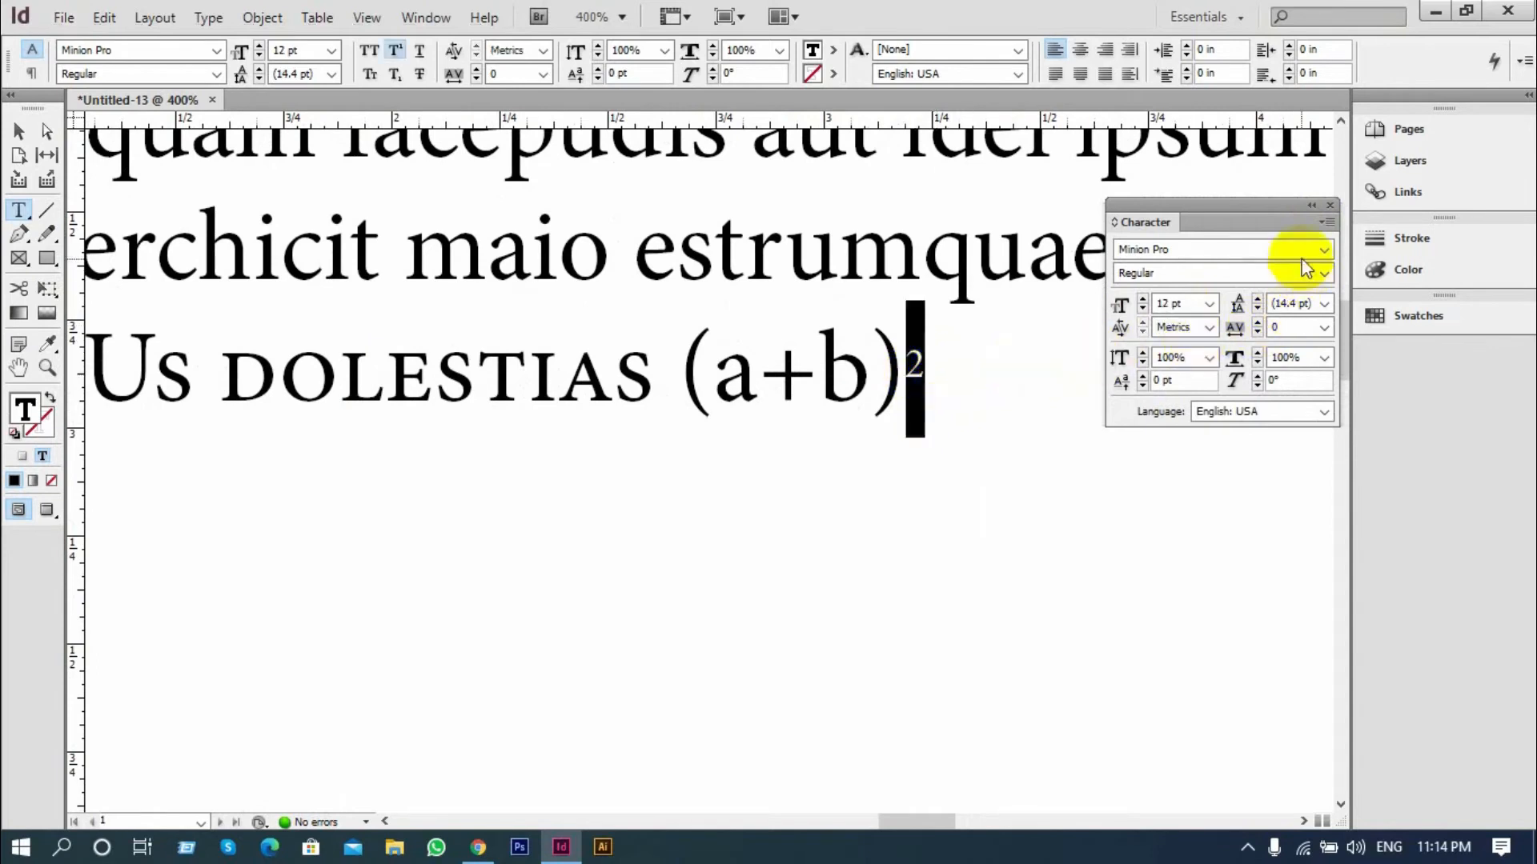
left_click(1328, 226)
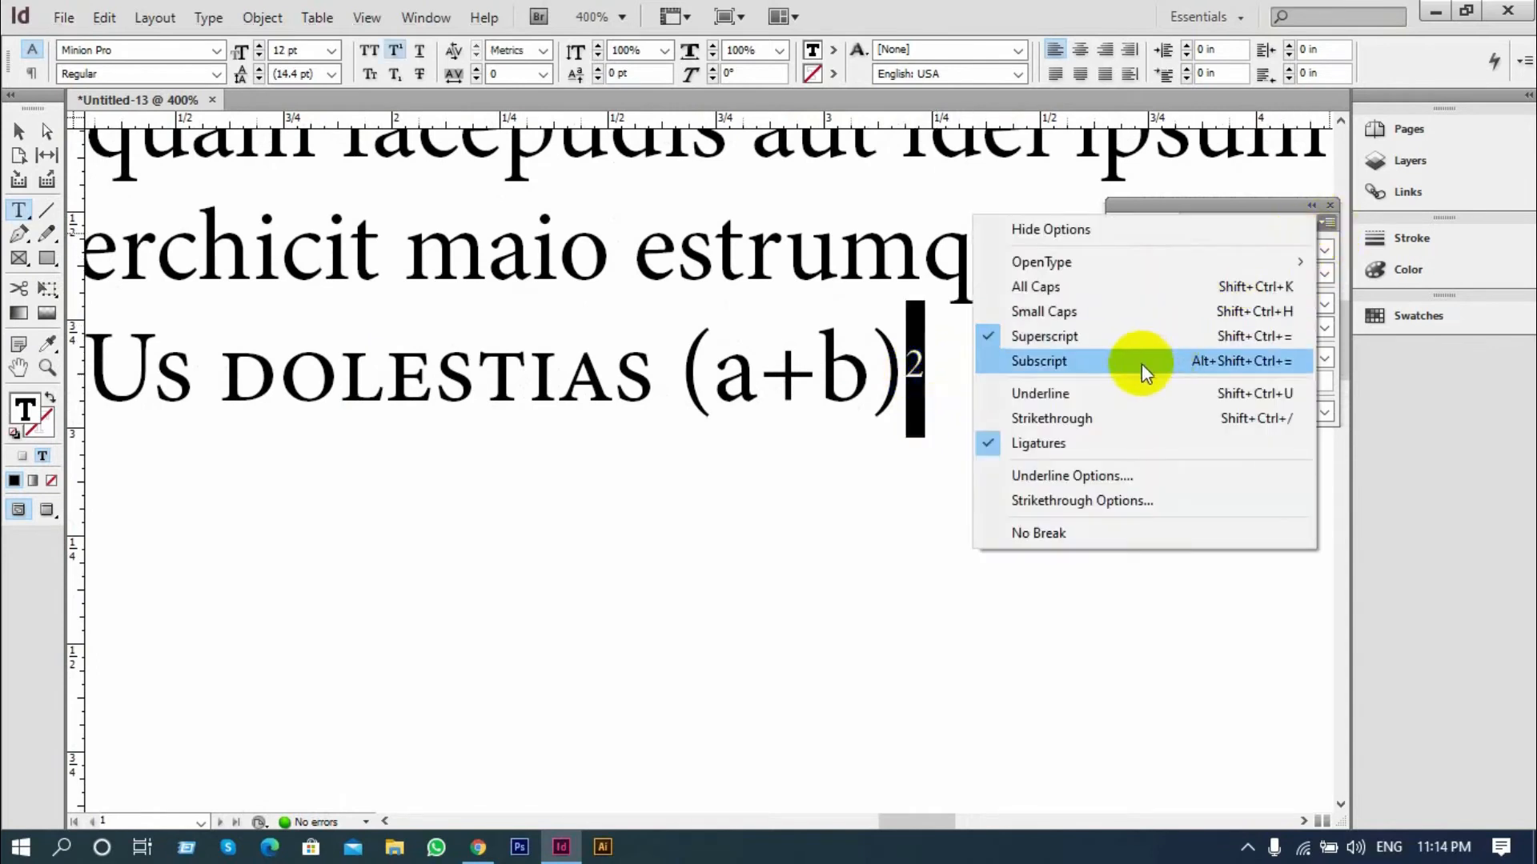
left_click(1039, 393)
left_click_drag(924, 367, 680, 395)
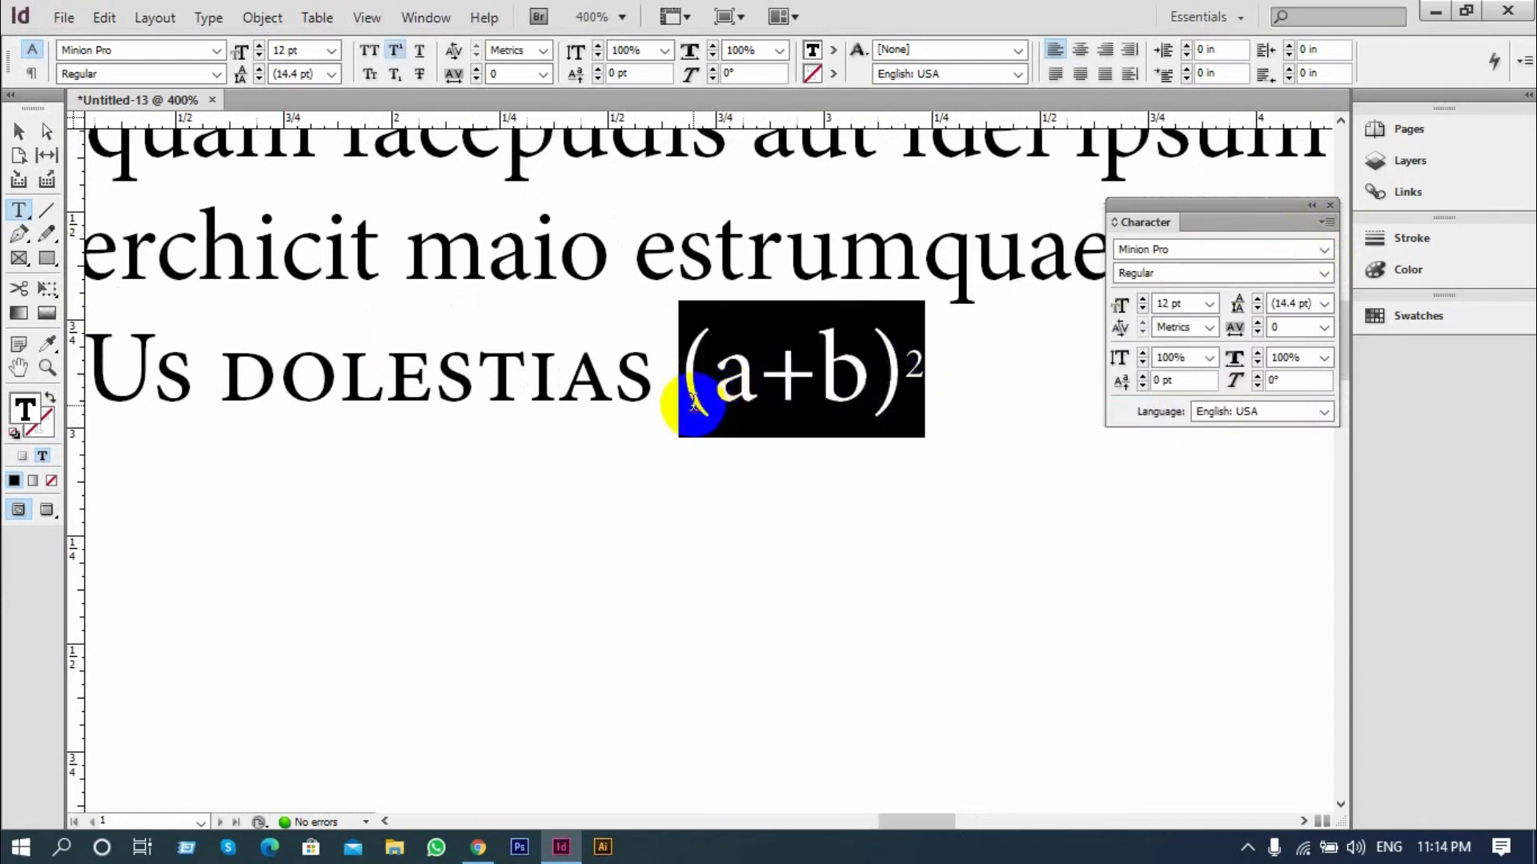
left_click(1328, 222)
left_click(1073, 392)
left_click_drag(926, 373, 677, 387)
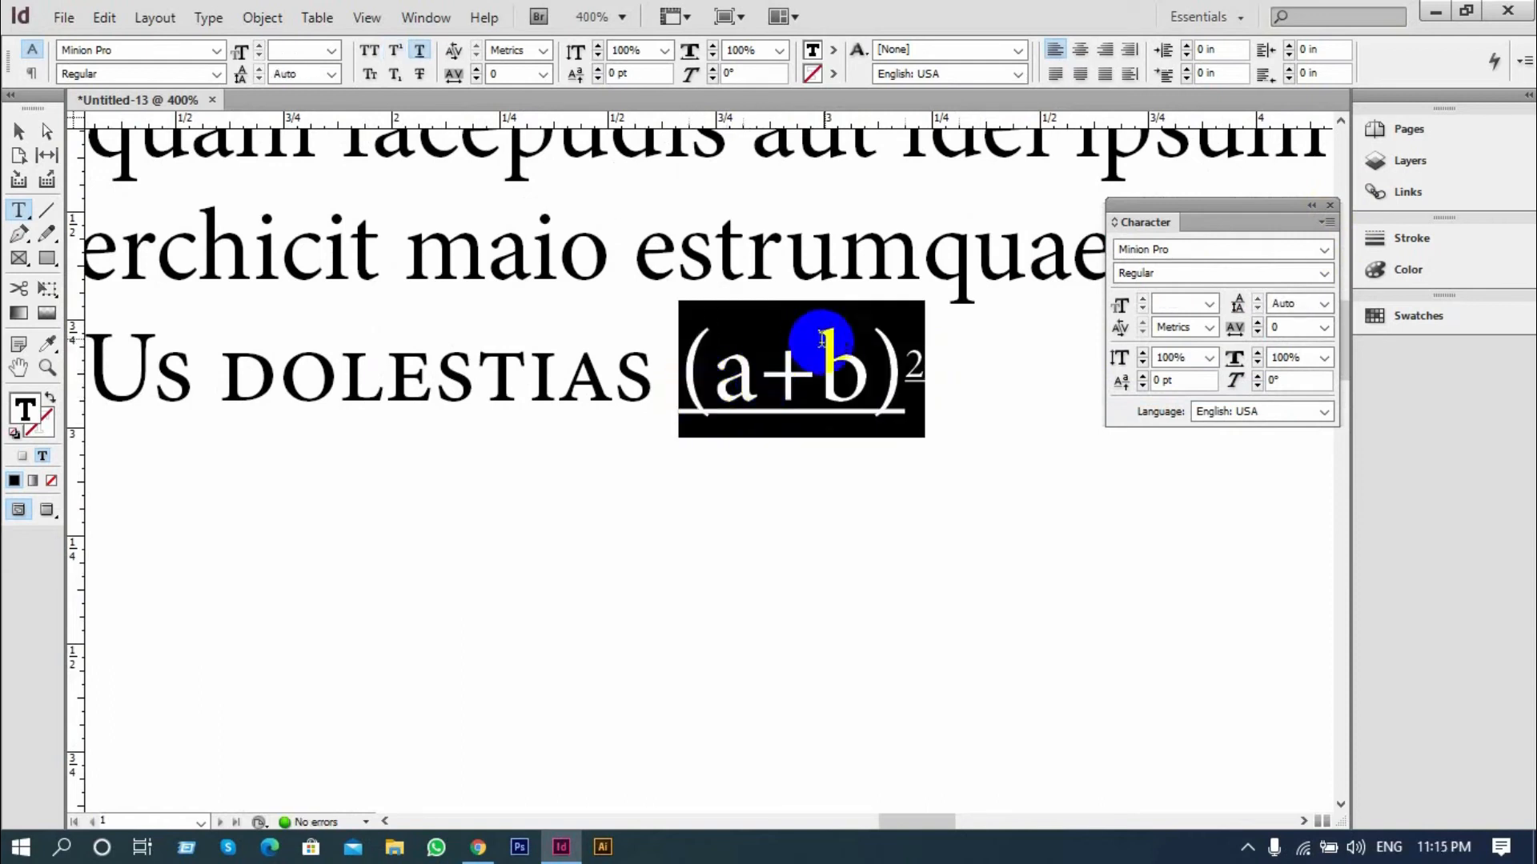
Toggle the underline of the selected expression "(a+b)2" on and off, leaving it off
left_click(419, 53)
left_click(422, 61)
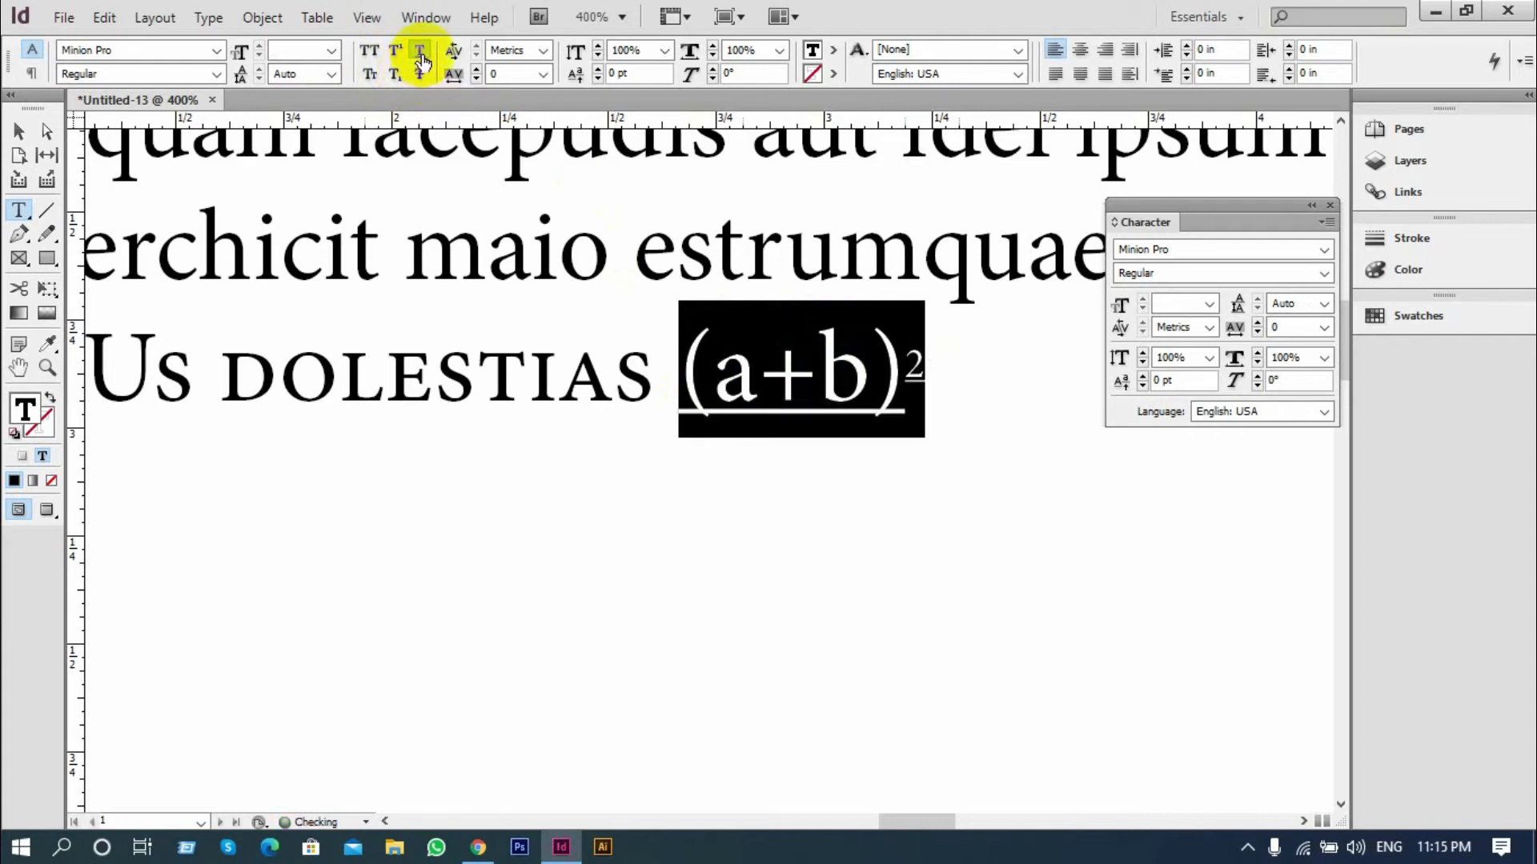
left_click(422, 60)
left_click(421, 61)
left_click(422, 60)
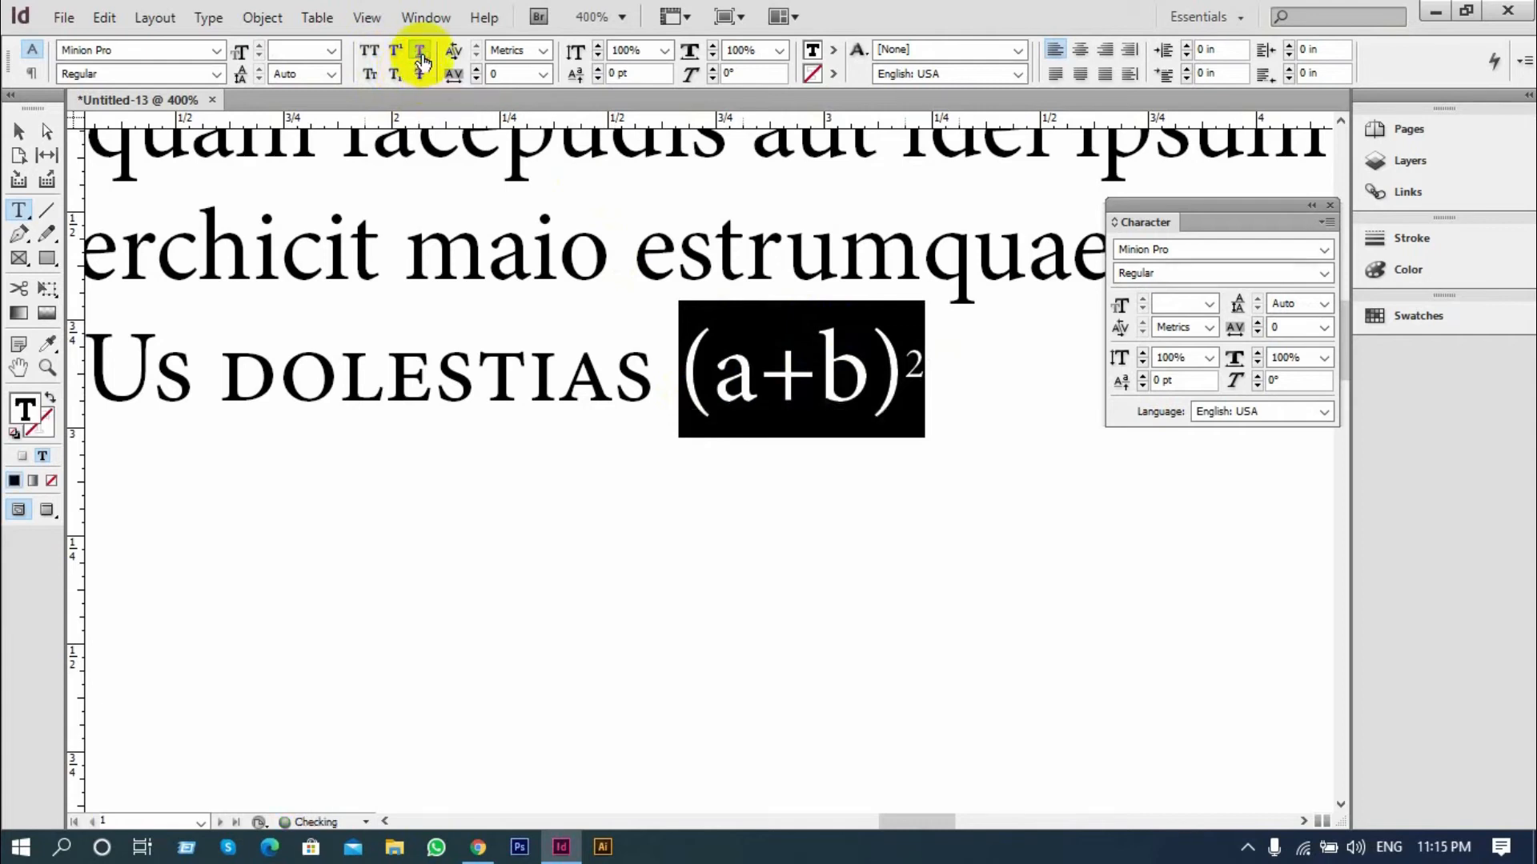
Try Strikethrough on the expression "(a+b)2" and remove it again
left_click(419, 75)
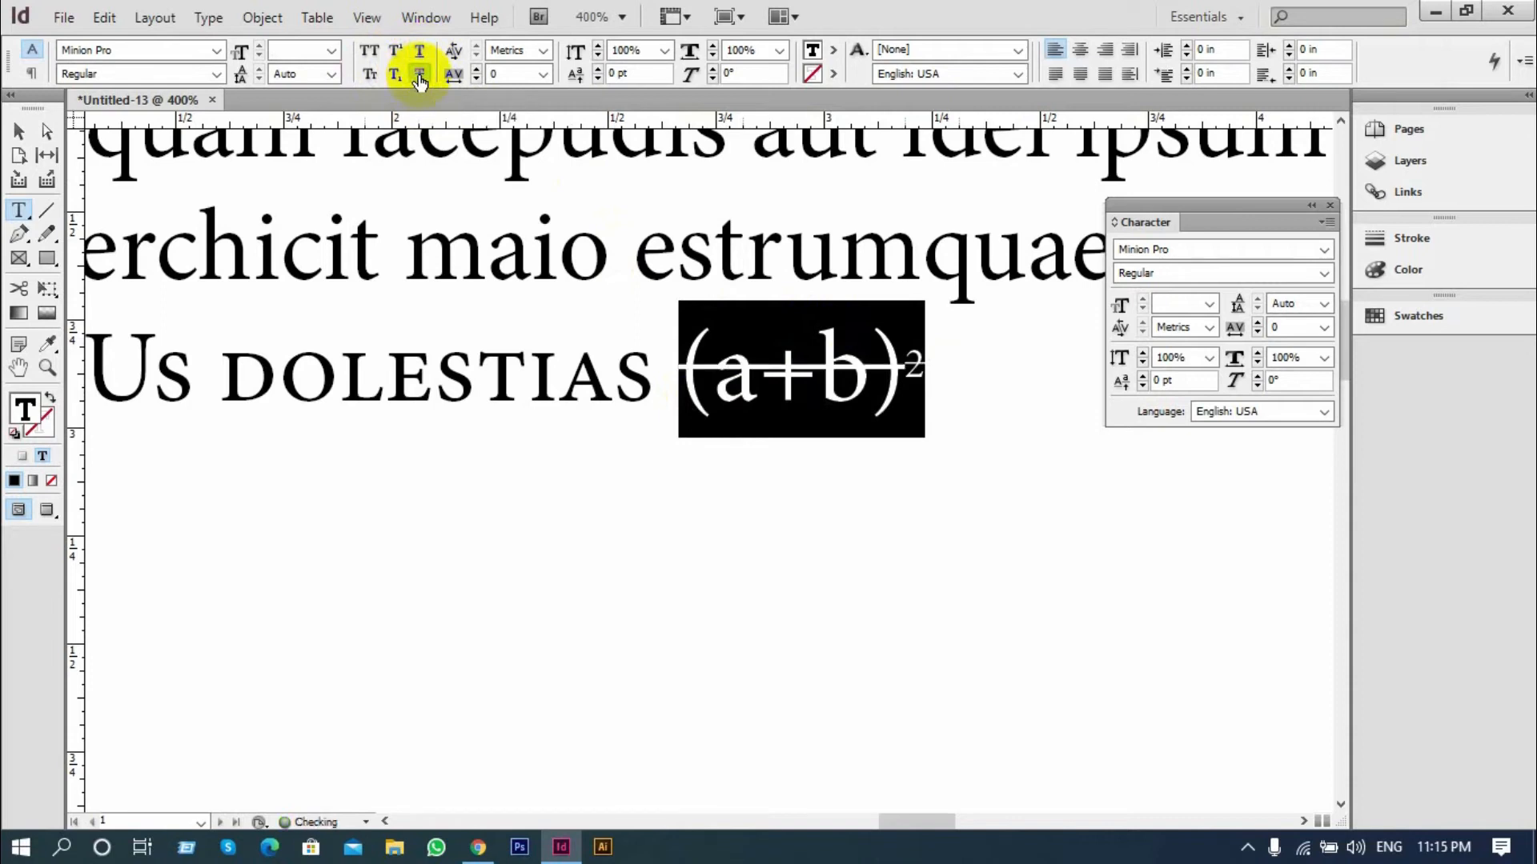
left_click(680, 368)
left_click(938, 370)
left_click_drag(937, 370, 673, 388)
left_click(421, 75)
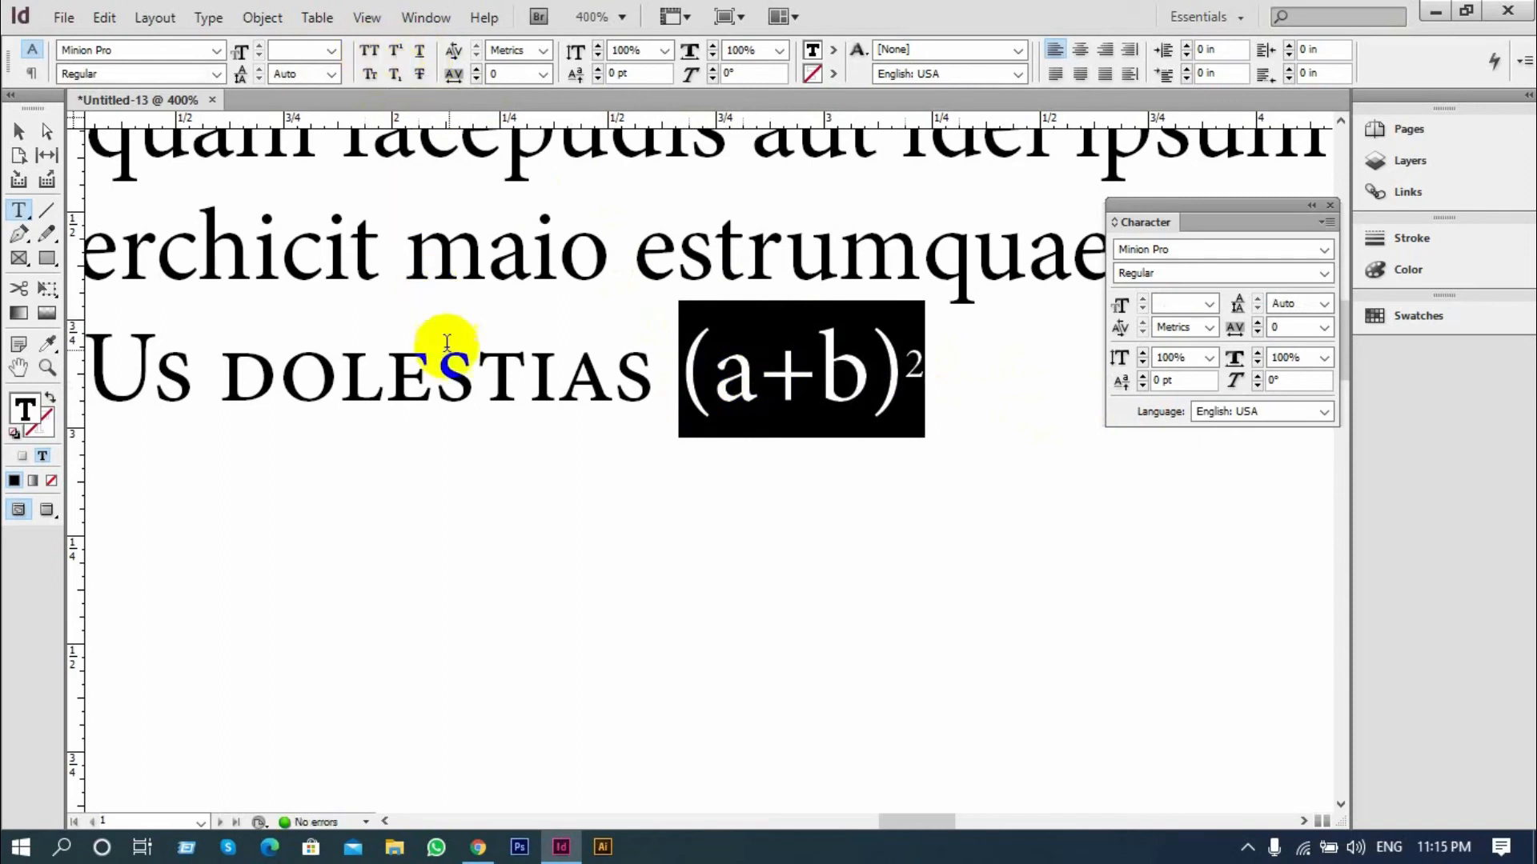
Remove Small Caps formatting from "Quam cUs dolestias" in the last line
left_click(490, 366)
left_click_drag(649, 384, 486, 429)
scroll(83, 387, "down", 2)
scroll(536, 445, "up", 1)
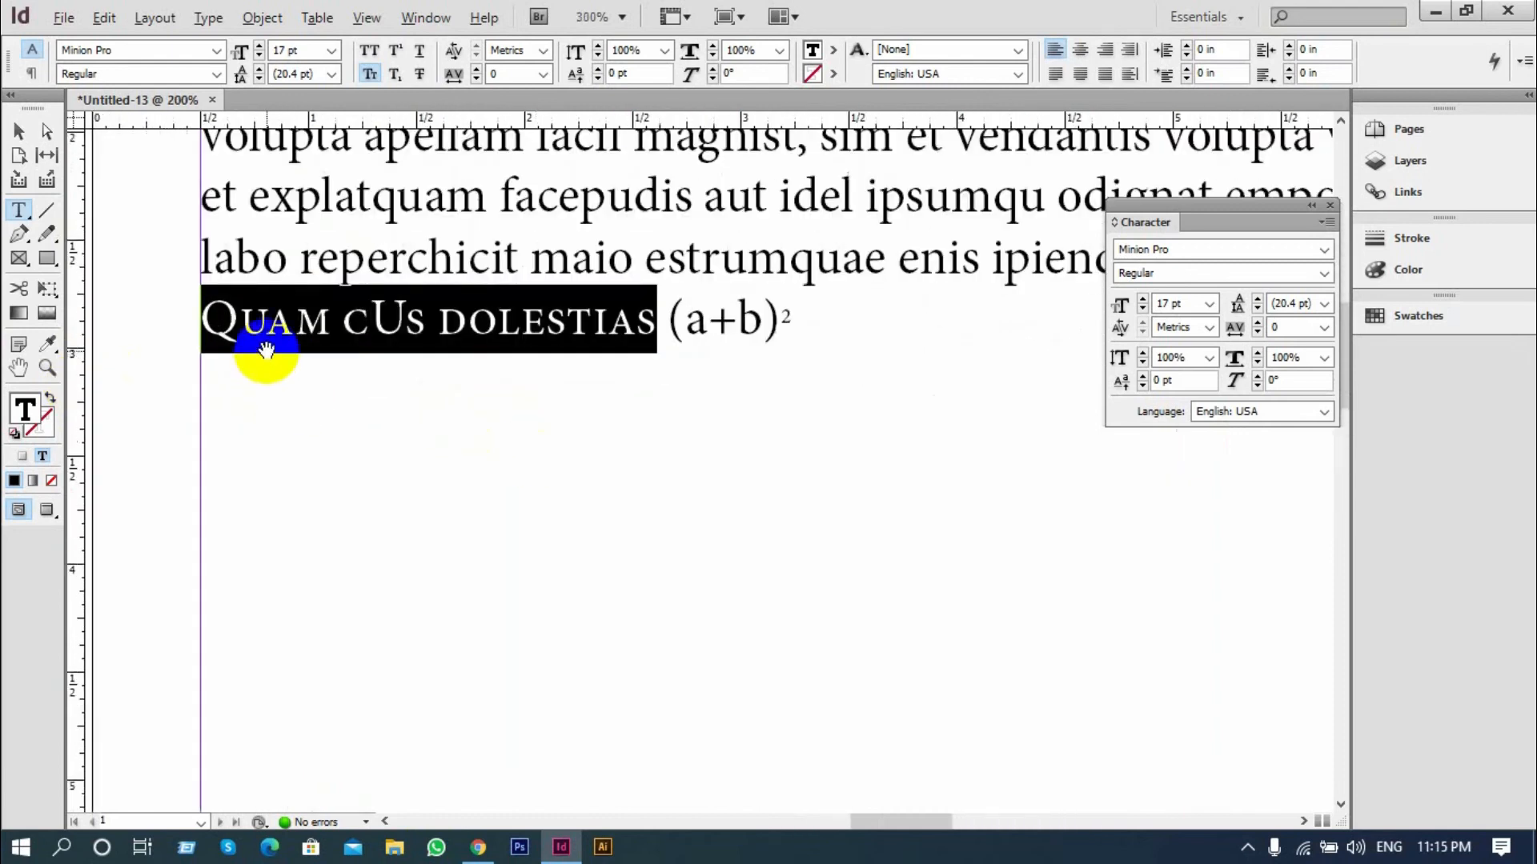
scroll(264, 353, "up", 1)
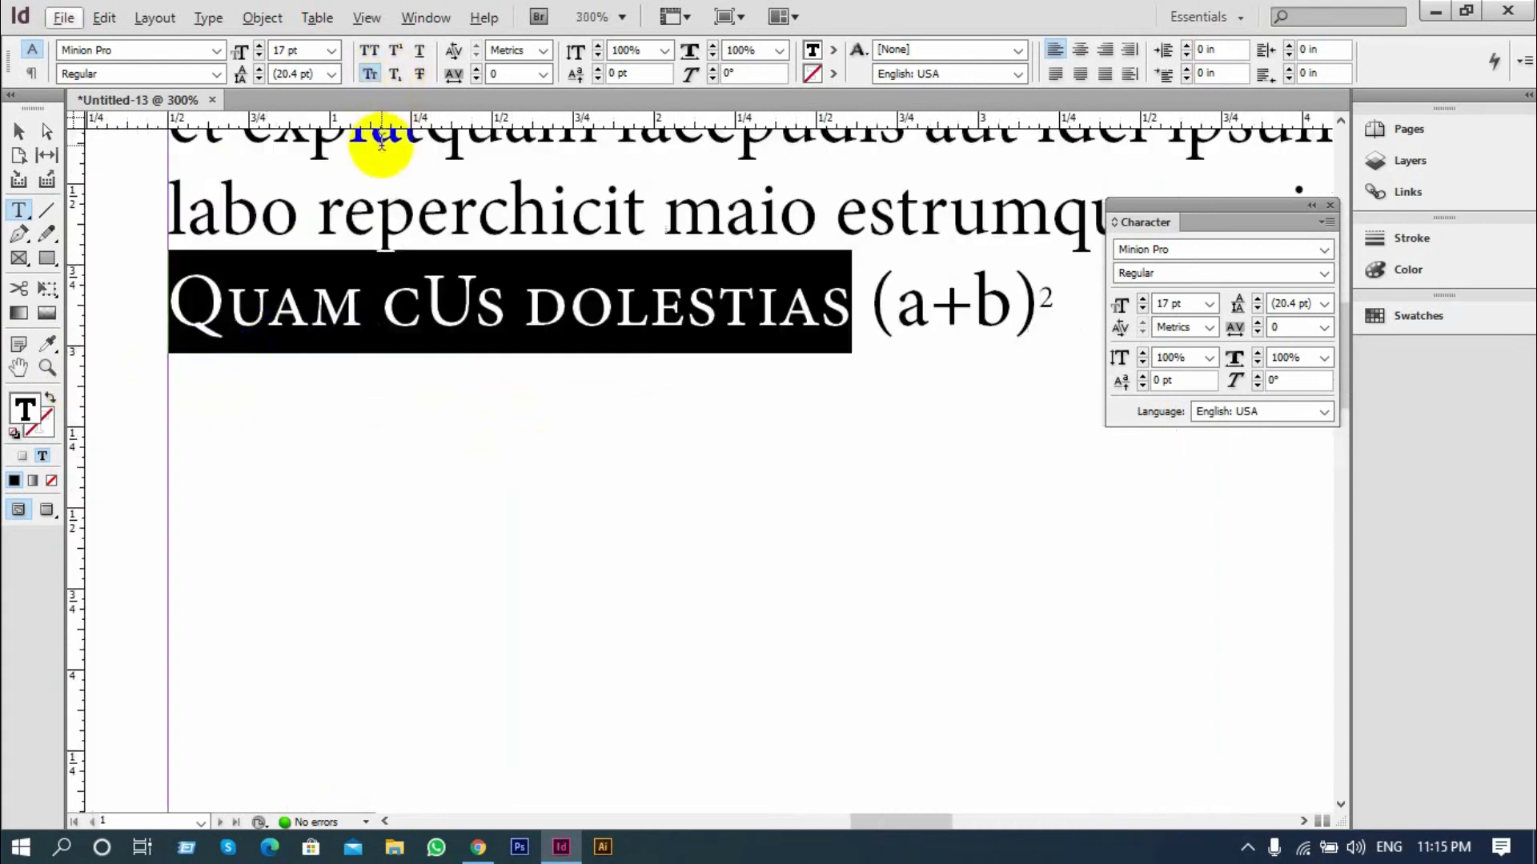
left_click(364, 76)
left_click(370, 315)
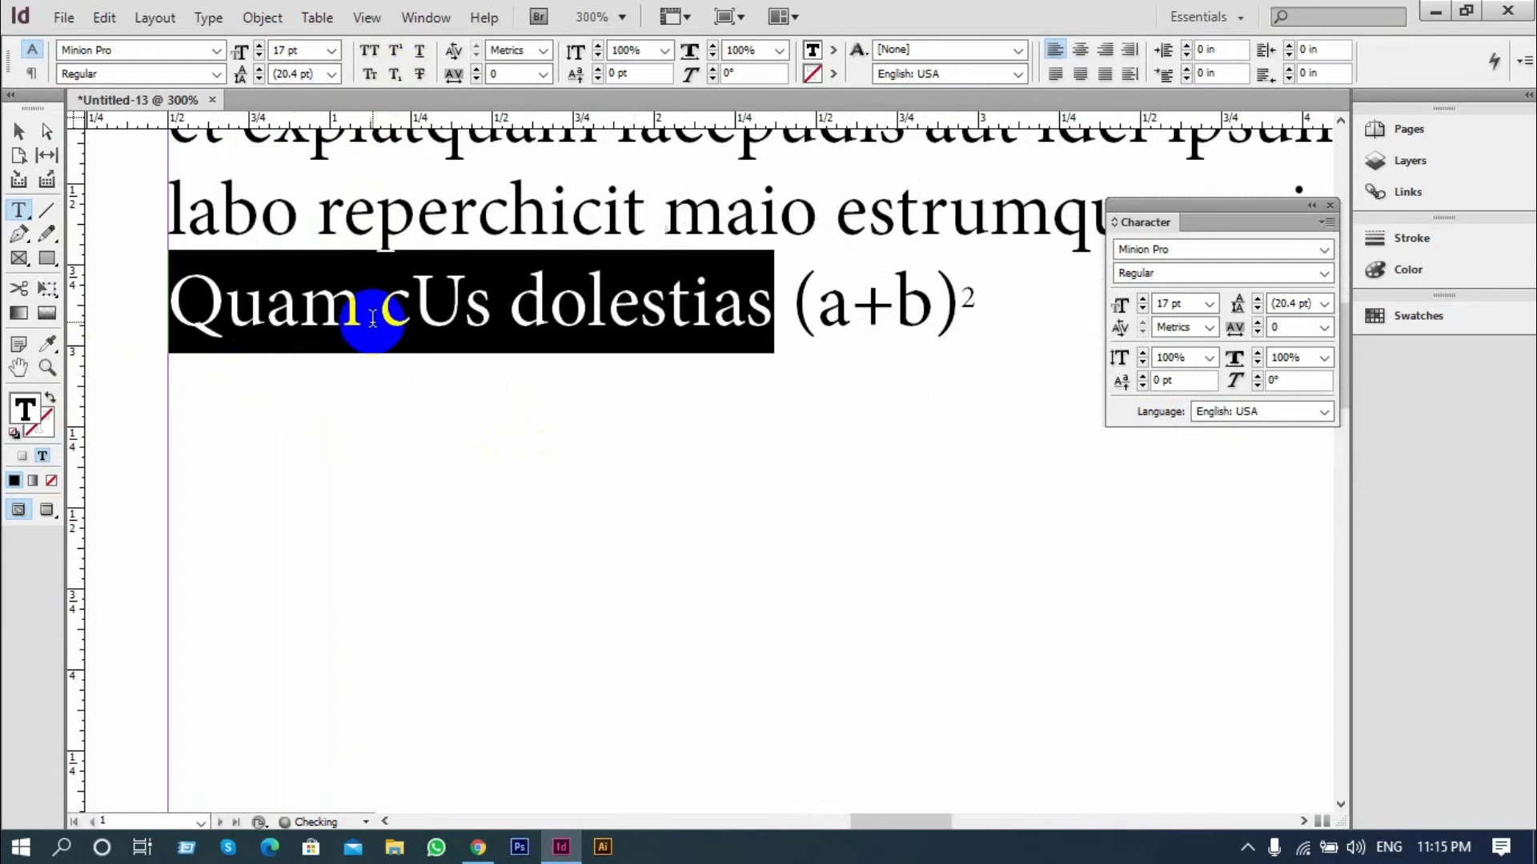
Collapse and close the Character panel, and open the Paragraph panel
scroll(416, 344, "up", 1)
scroll(374, 332, "down", 1)
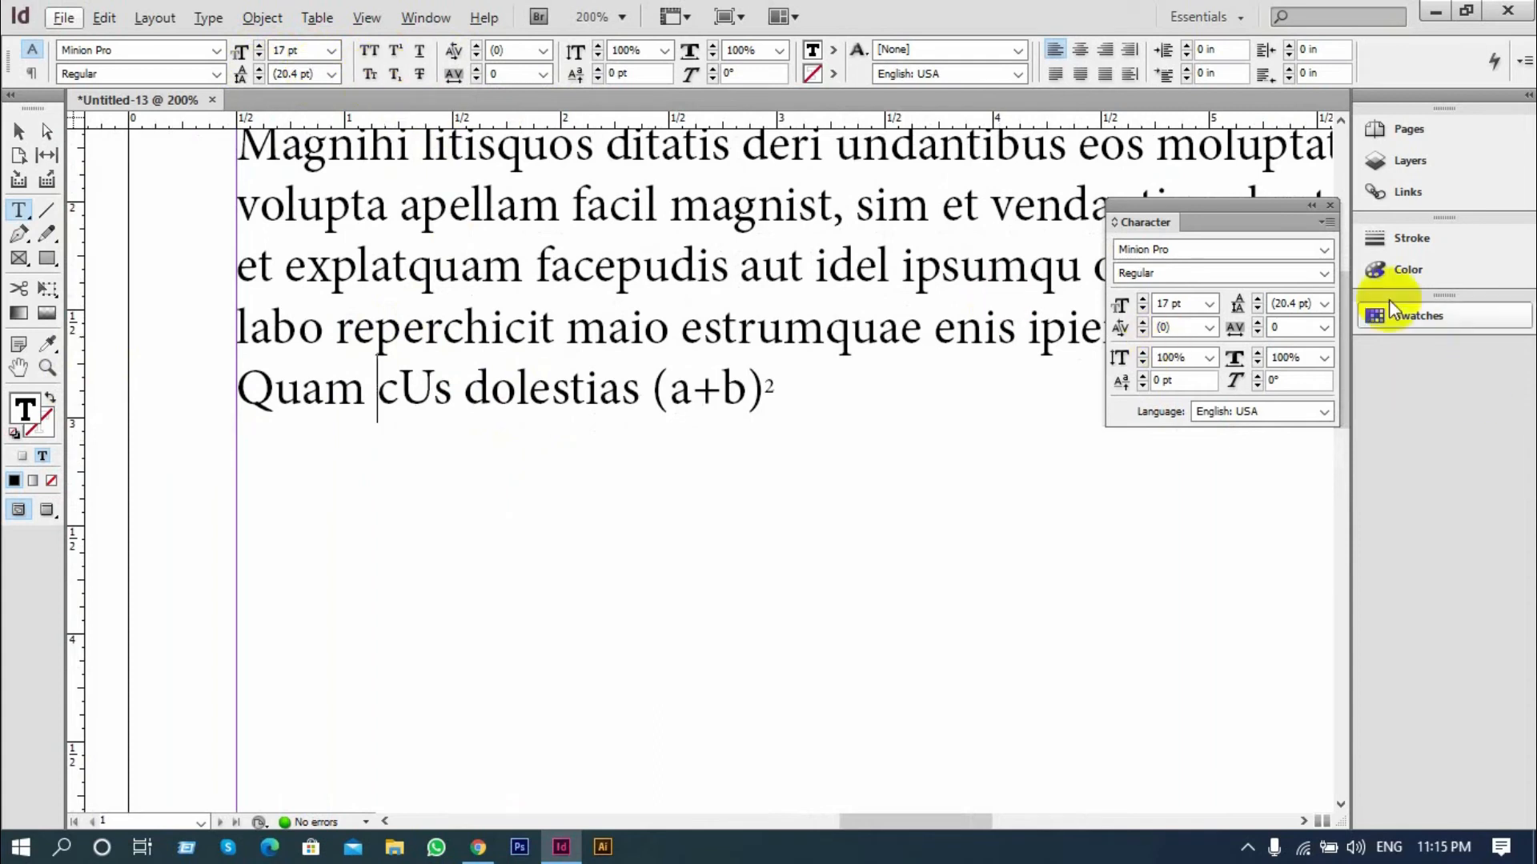
left_click(1311, 208)
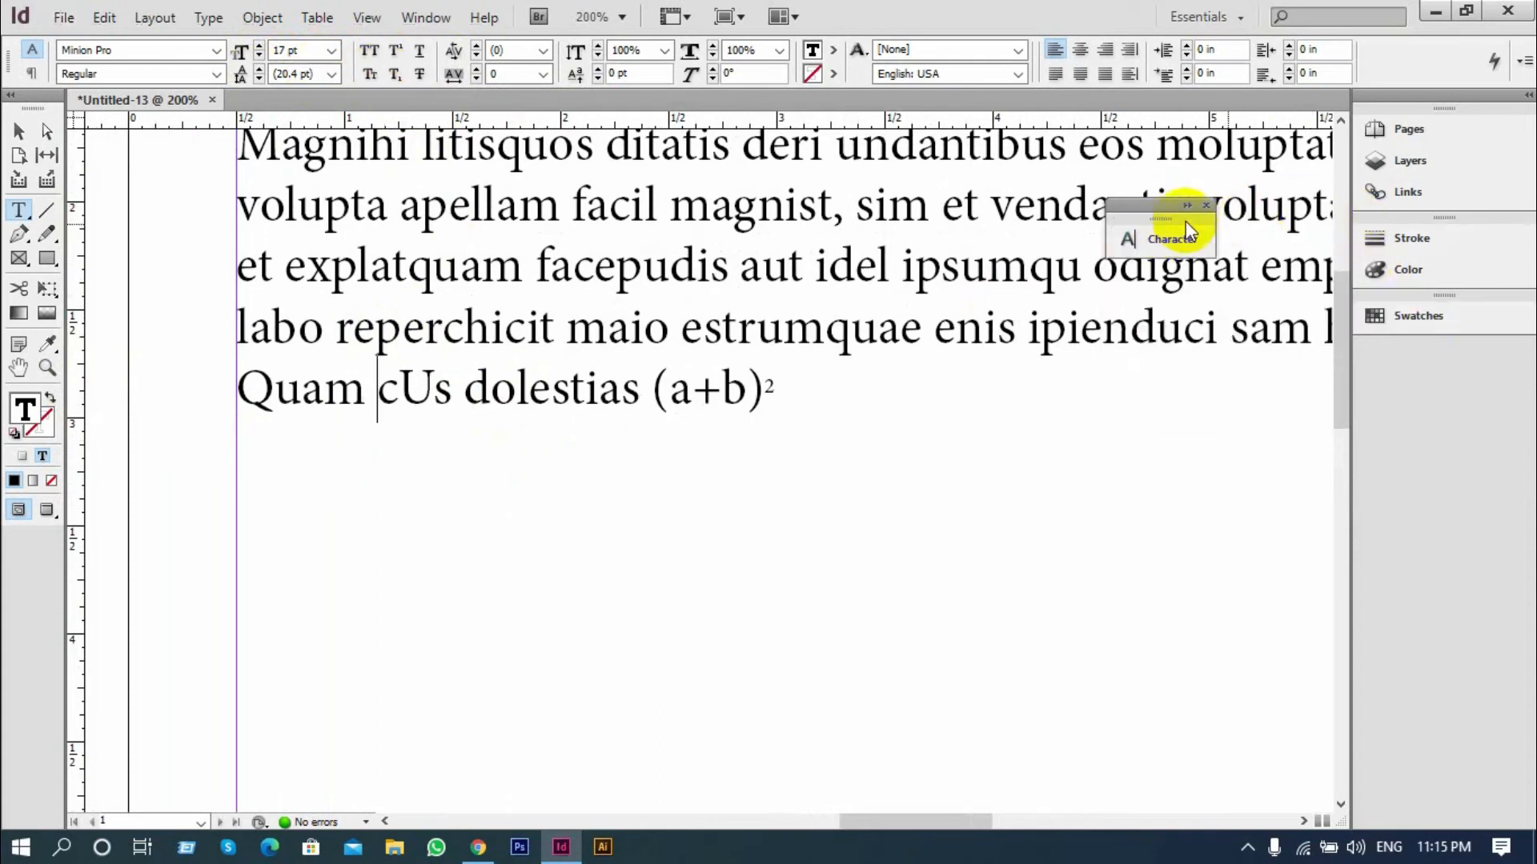
left_click_drag(1107, 227, 1198, 238)
left_click(1206, 205)
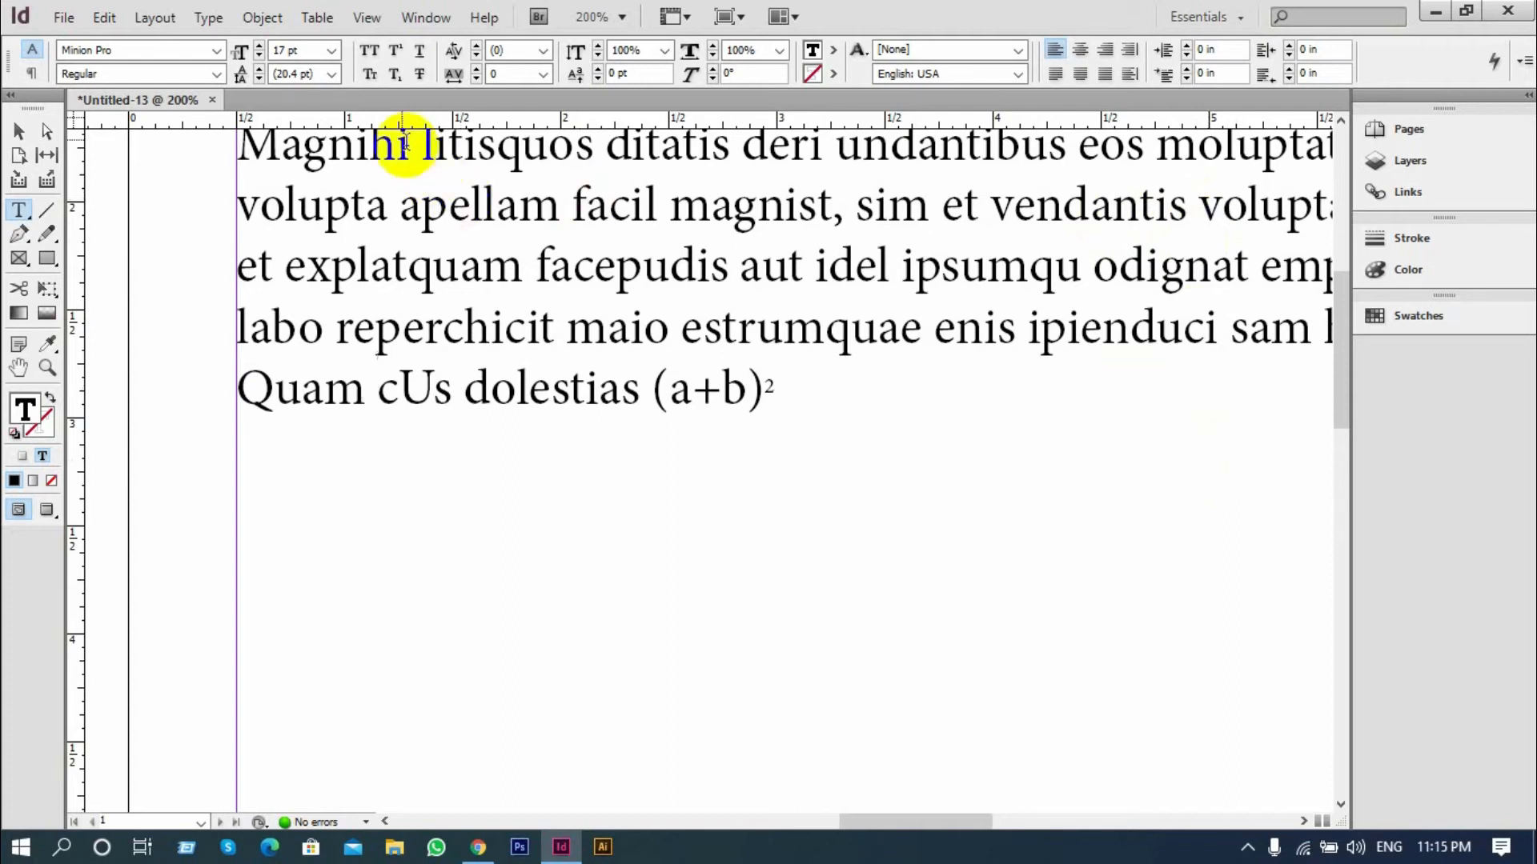
left_click(209, 17)
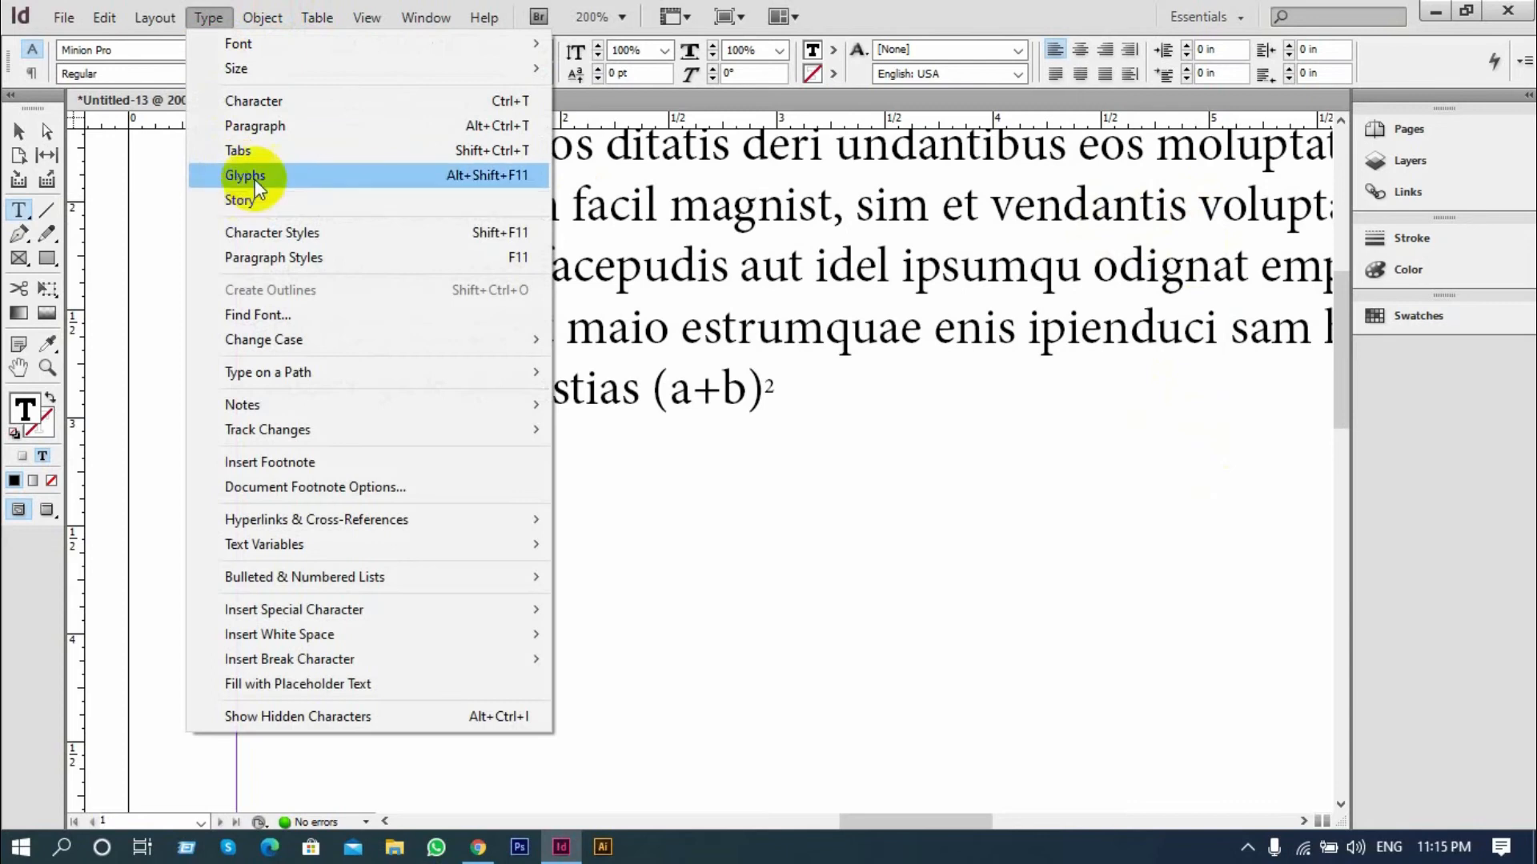
left_click(283, 125)
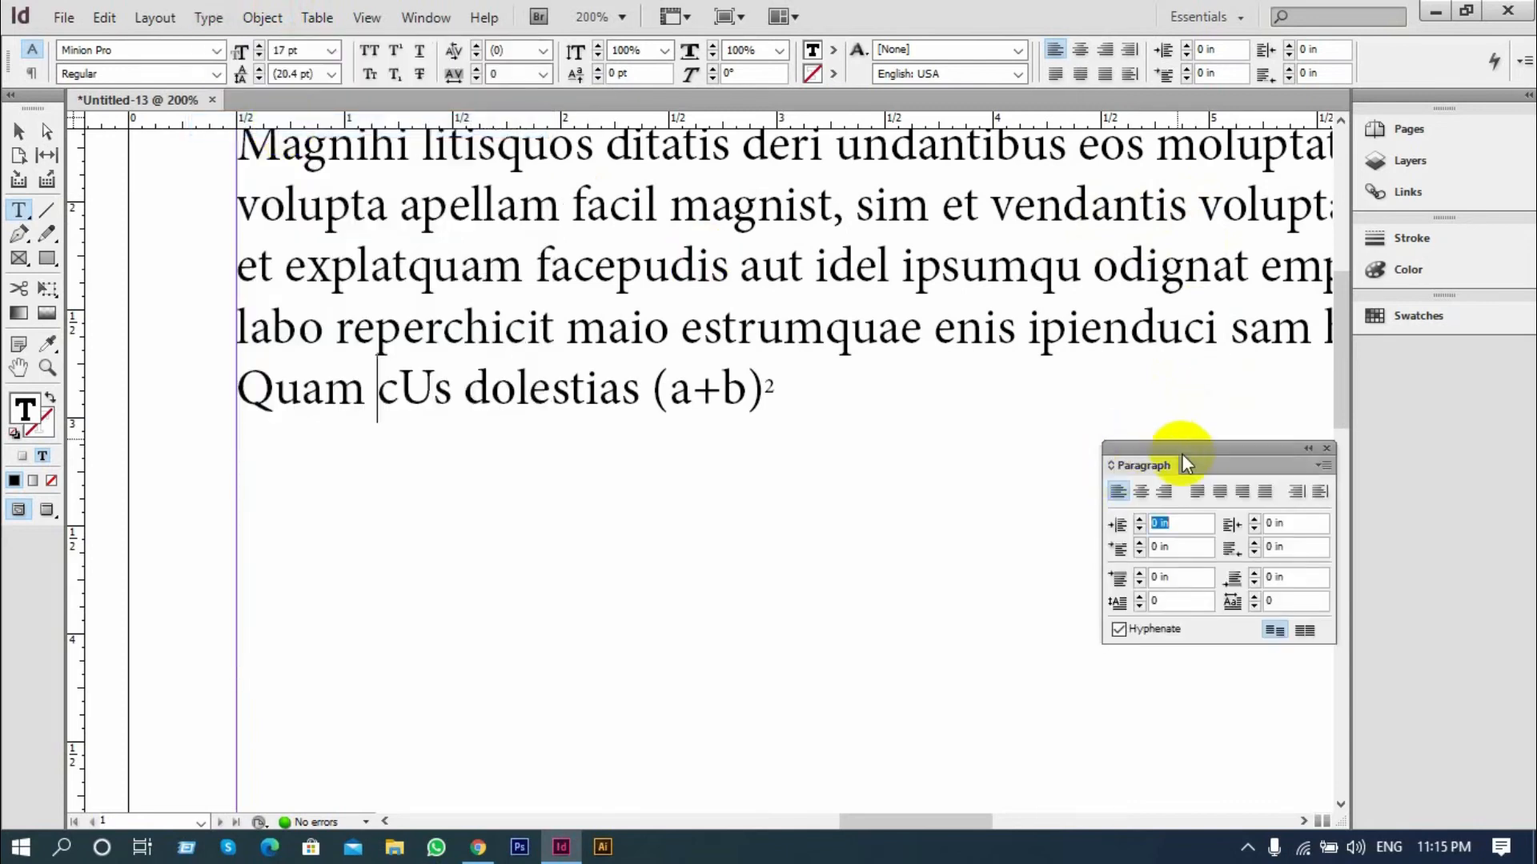
Insert three blank lines after "voluptatur?" to separate the first and second paragraphs
scroll(604, 387, "down", 4)
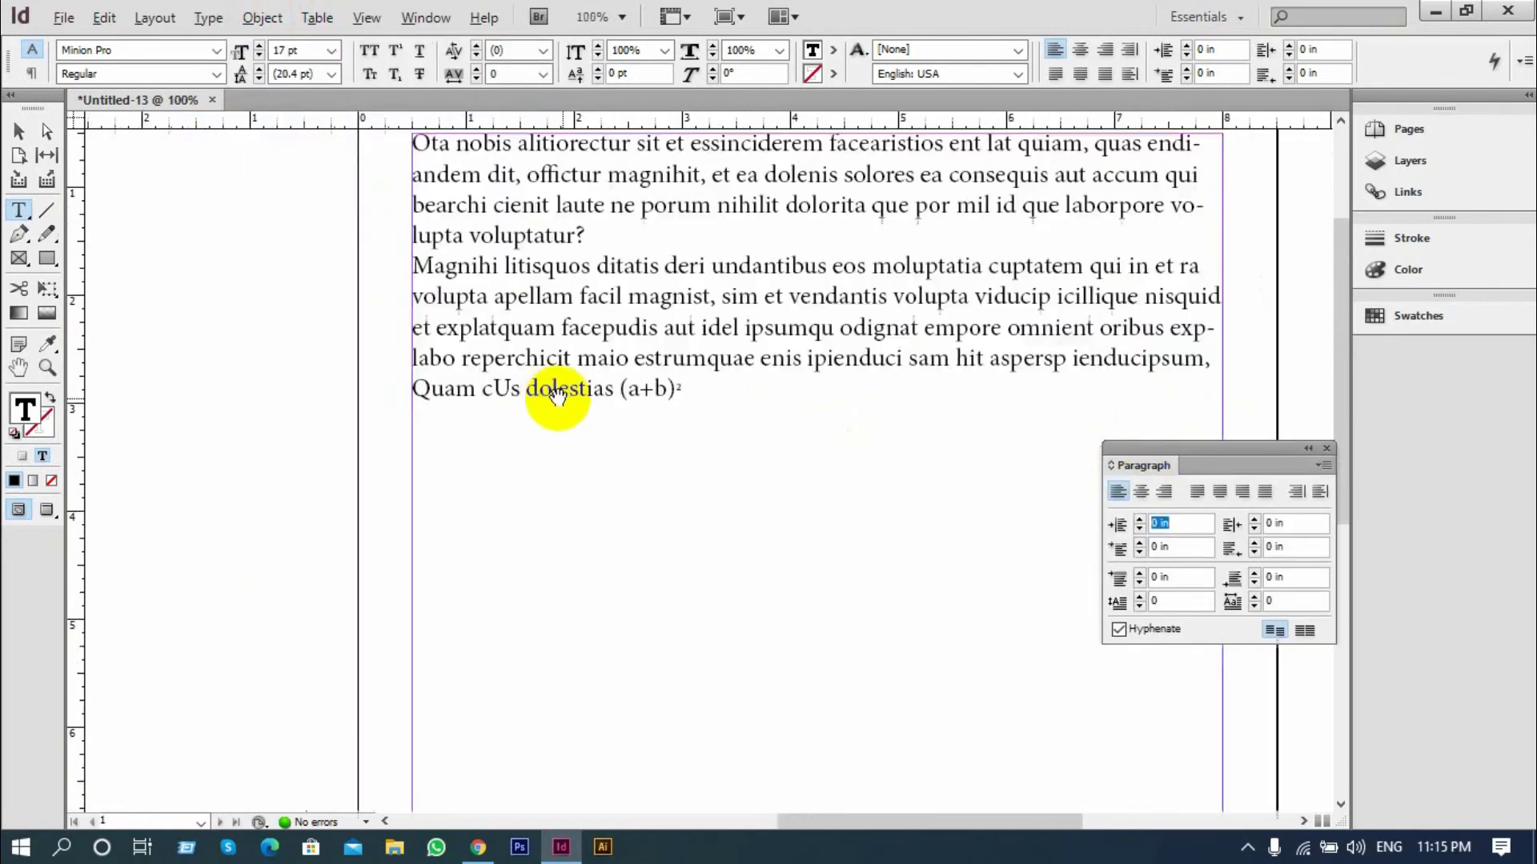
left_click(586, 277)
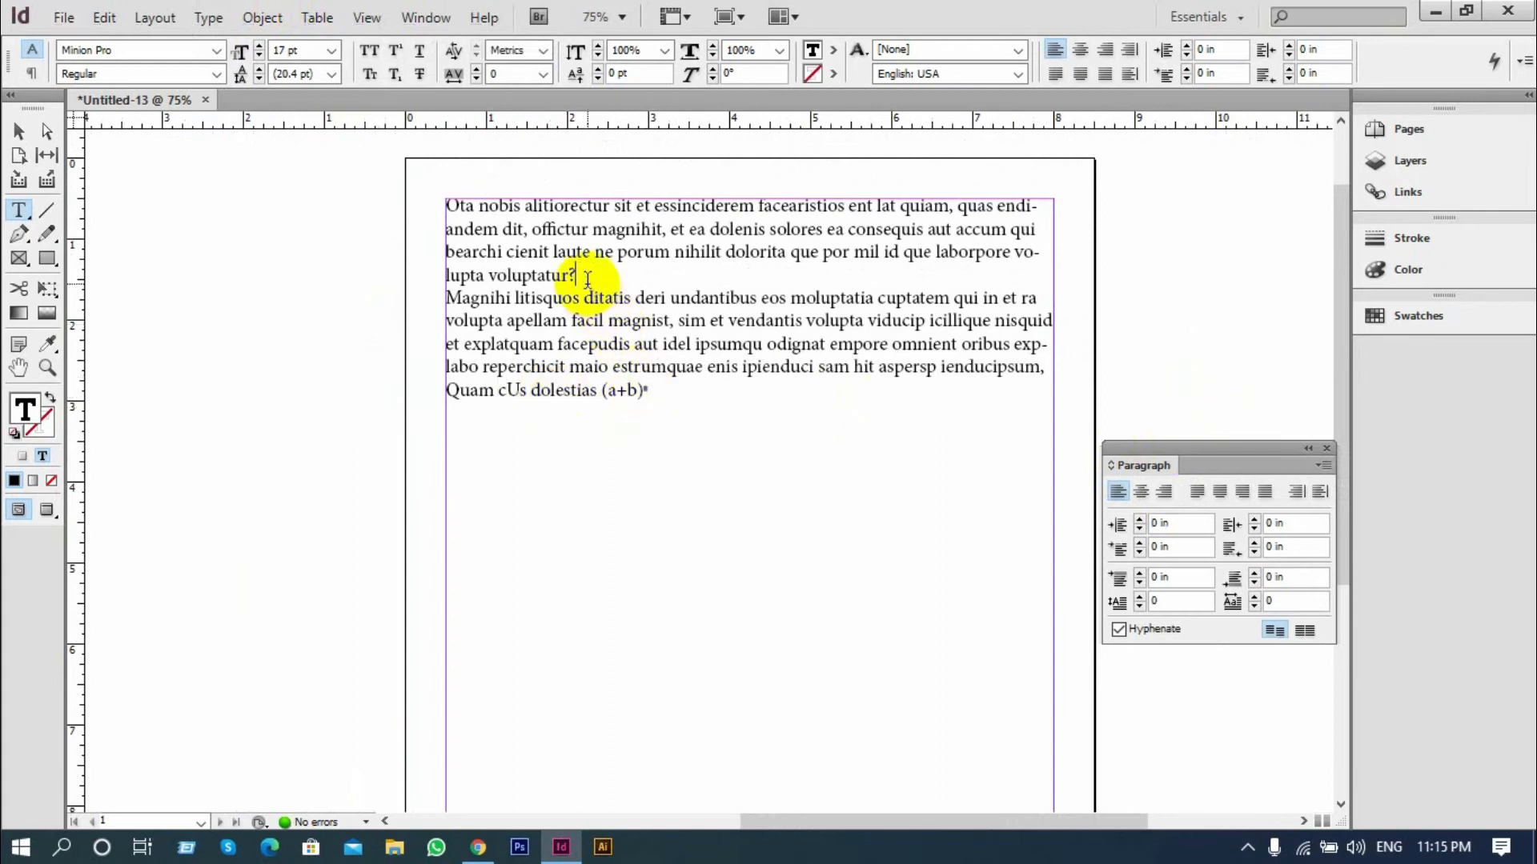
key("Return")
key("Return")
key("Return")
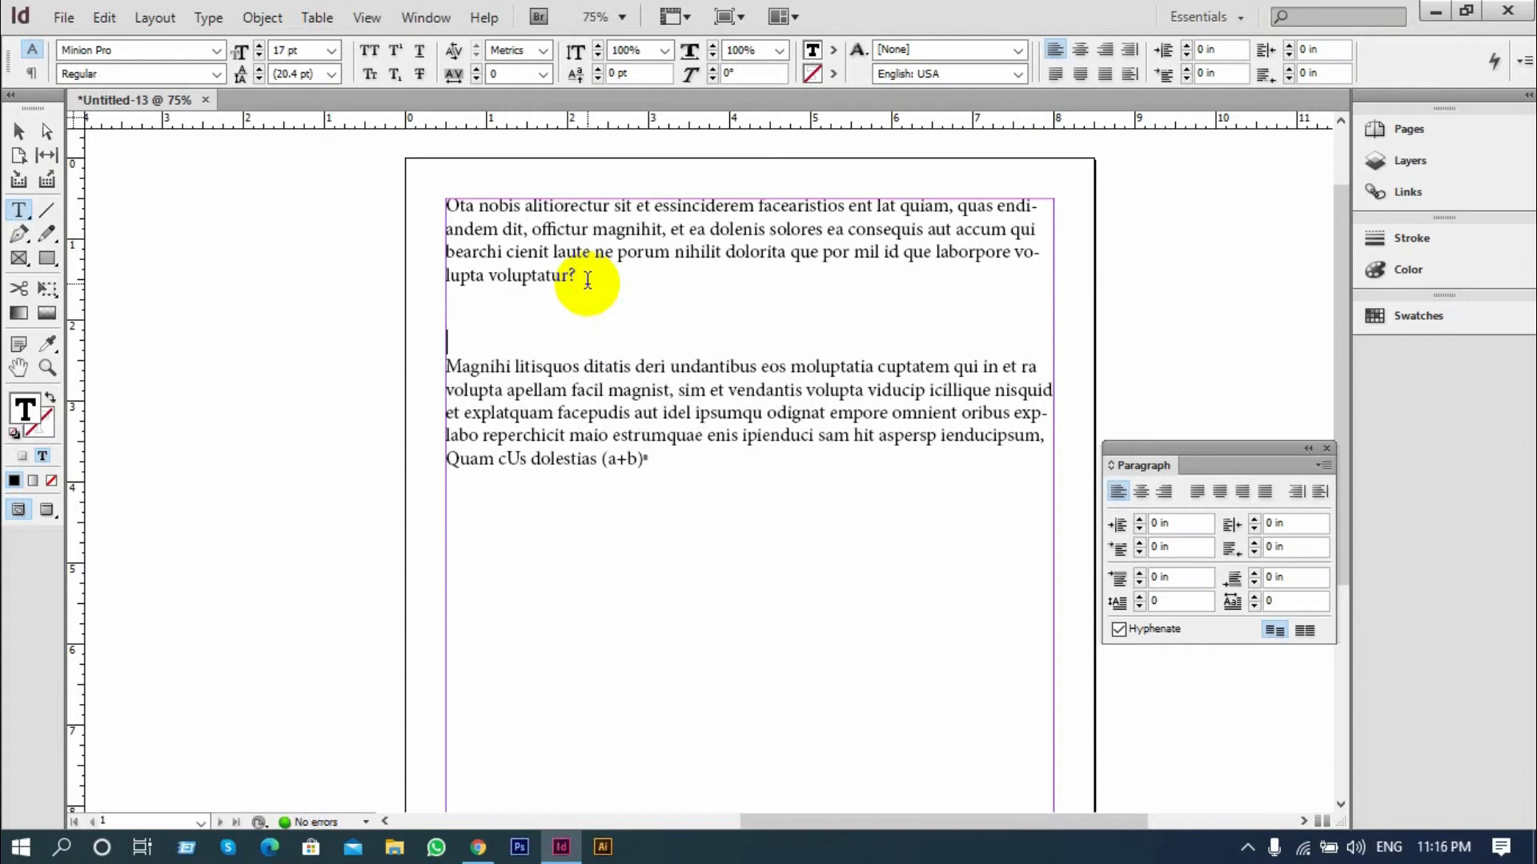
Duplicate the second paragraph's last three lines, from "et explatquam" to the (a+b) expression, as a separate third paragraph below
left_click_drag(647, 461, 401, 418)
key("ctrl+c")
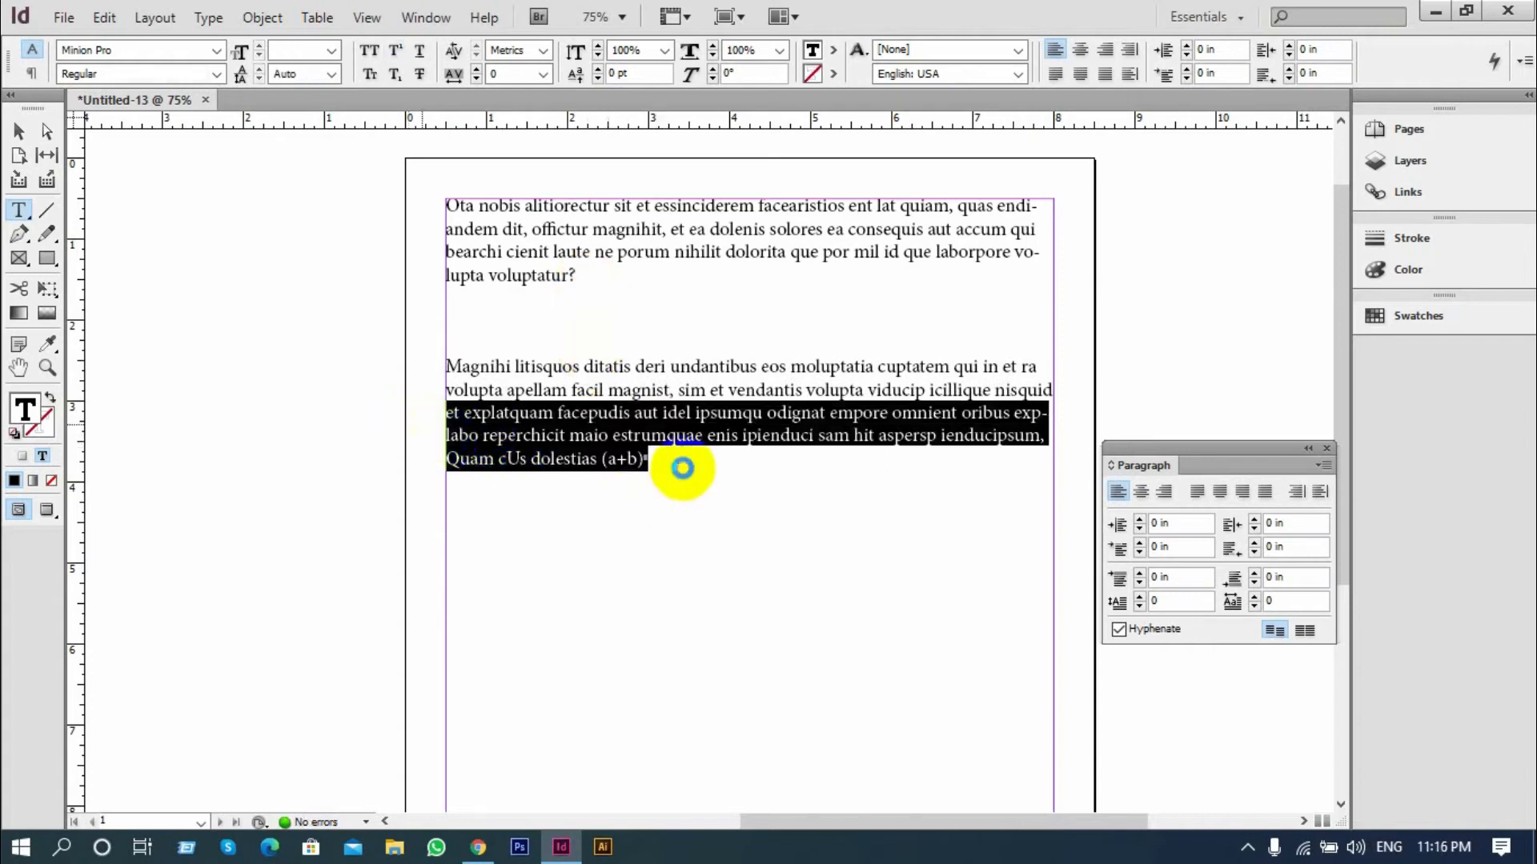
left_click(682, 467)
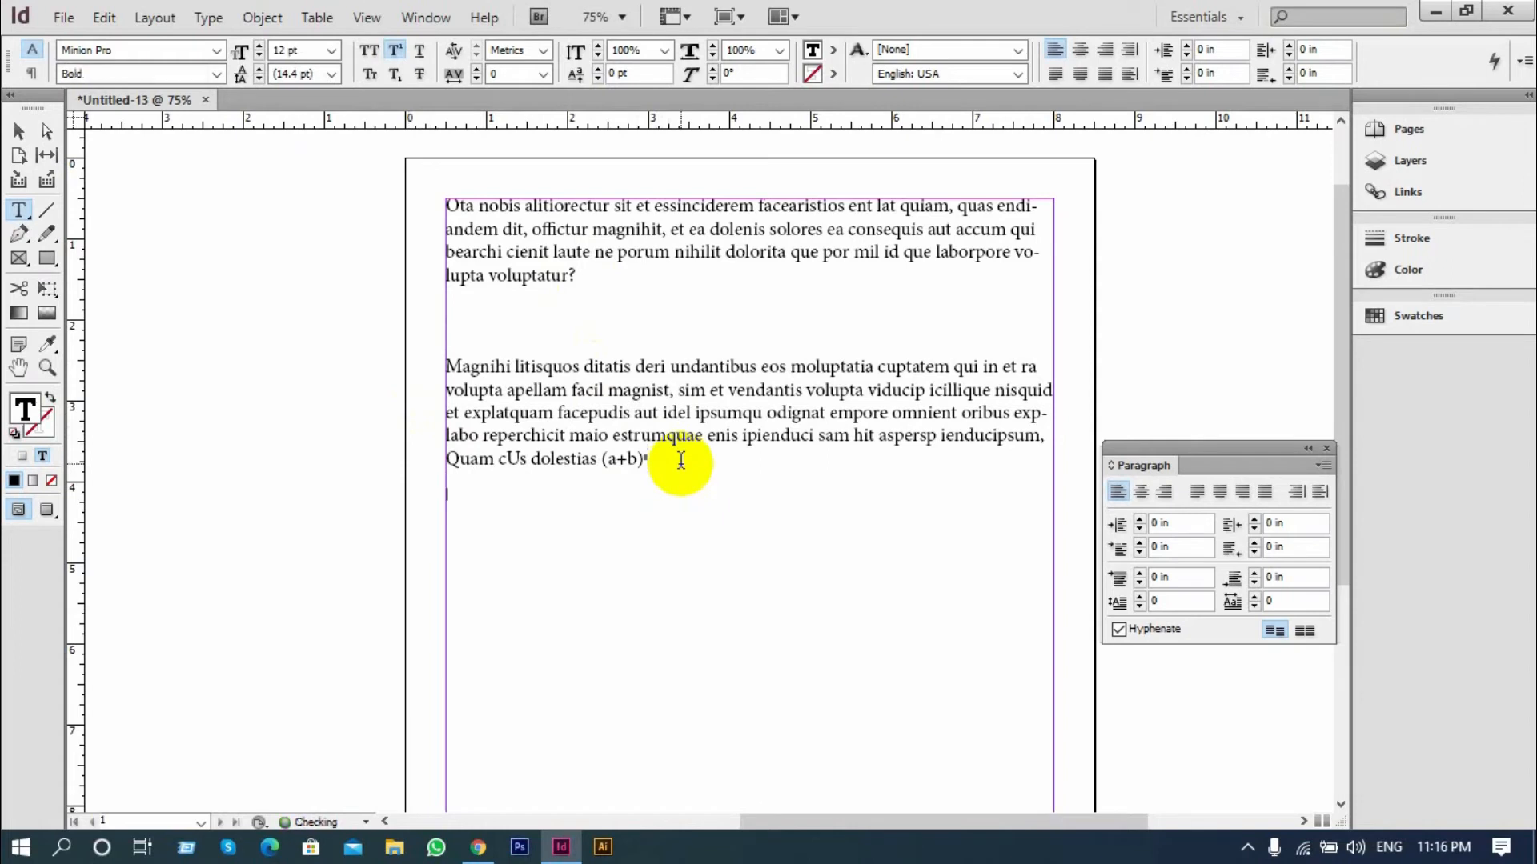
key("ctrl+v")
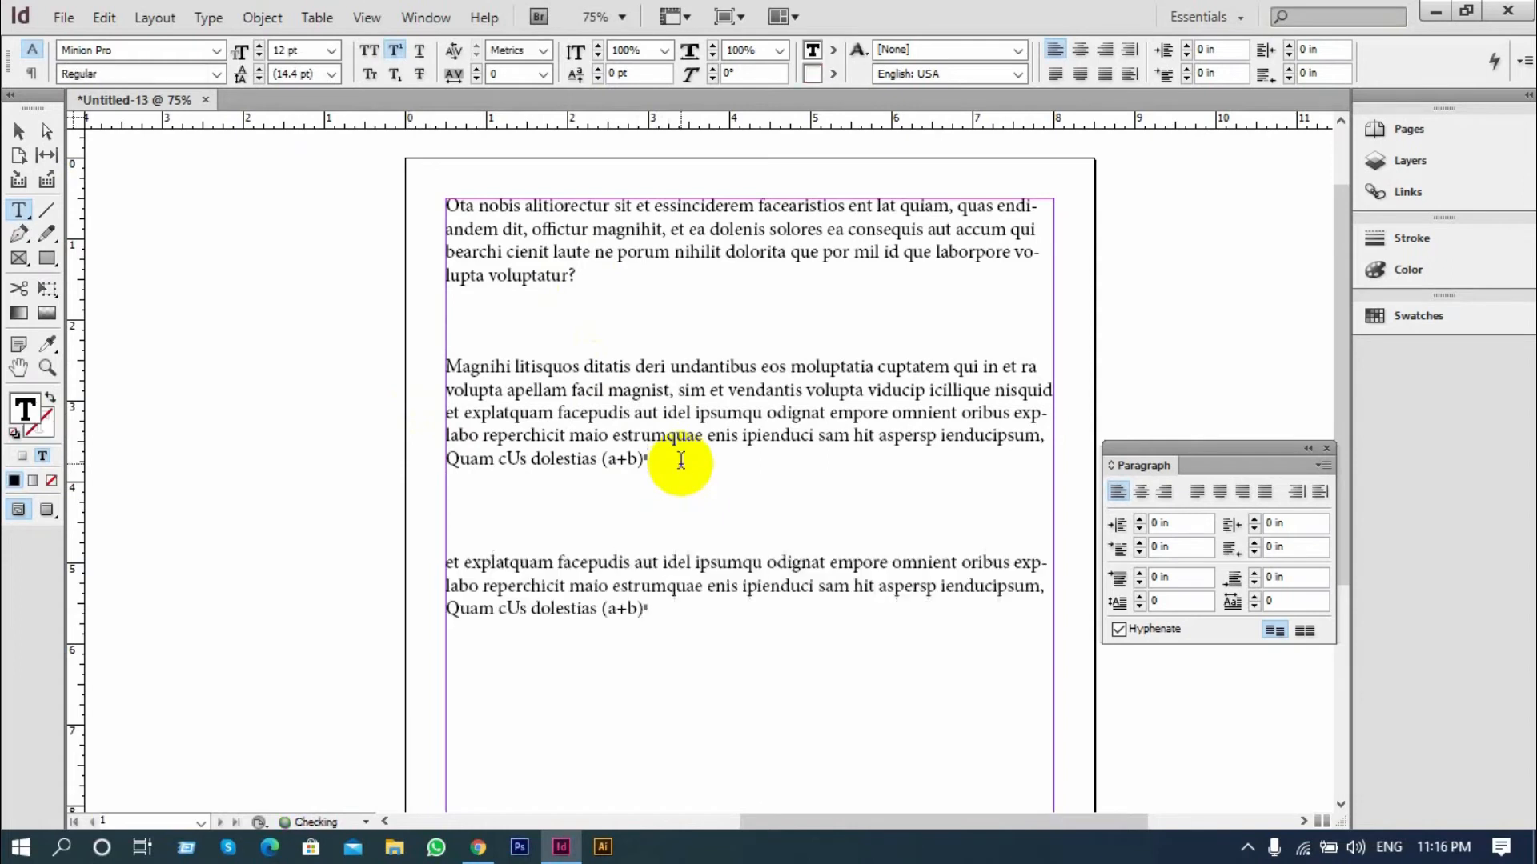
scroll(885, 457, "up", 1)
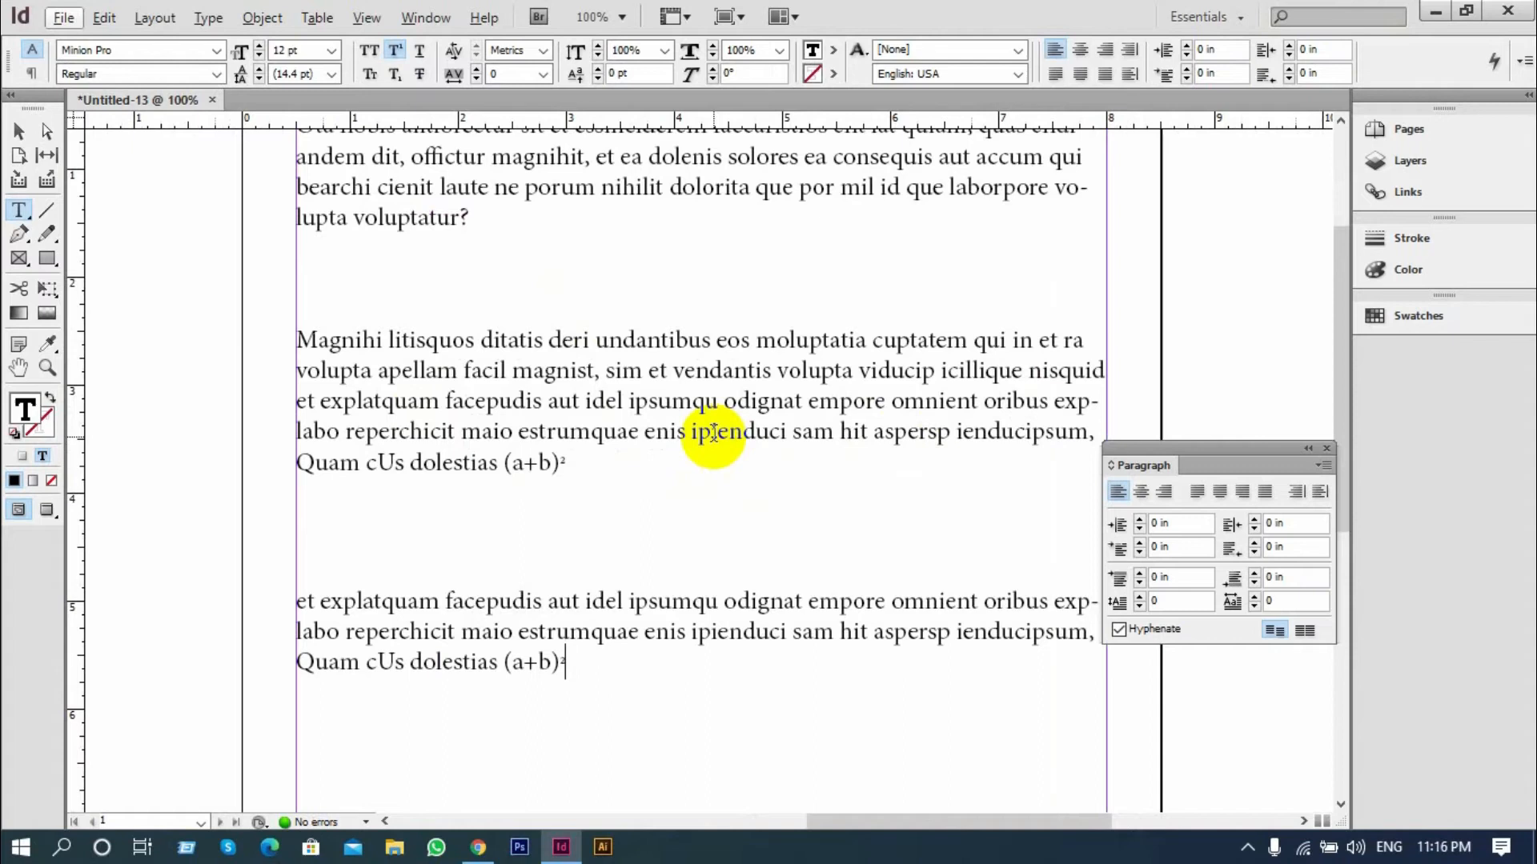
Justify the first paragraph, "Ota nobis alitiorectur", with its last line aligned left
left_click(613, 382)
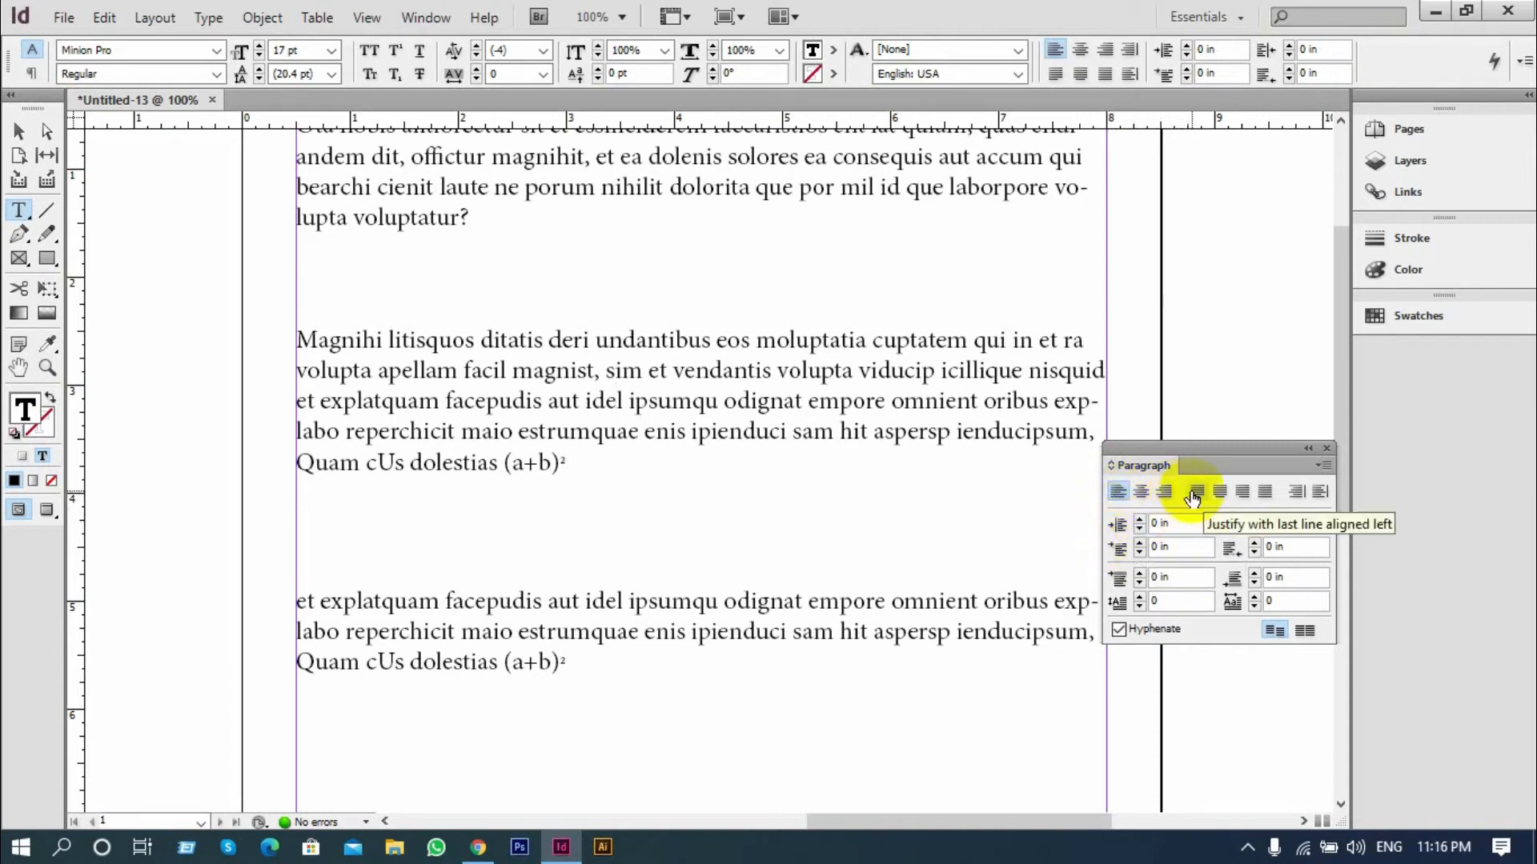
scroll(715, 522, "up", 3)
left_click_drag(468, 393, 290, 299)
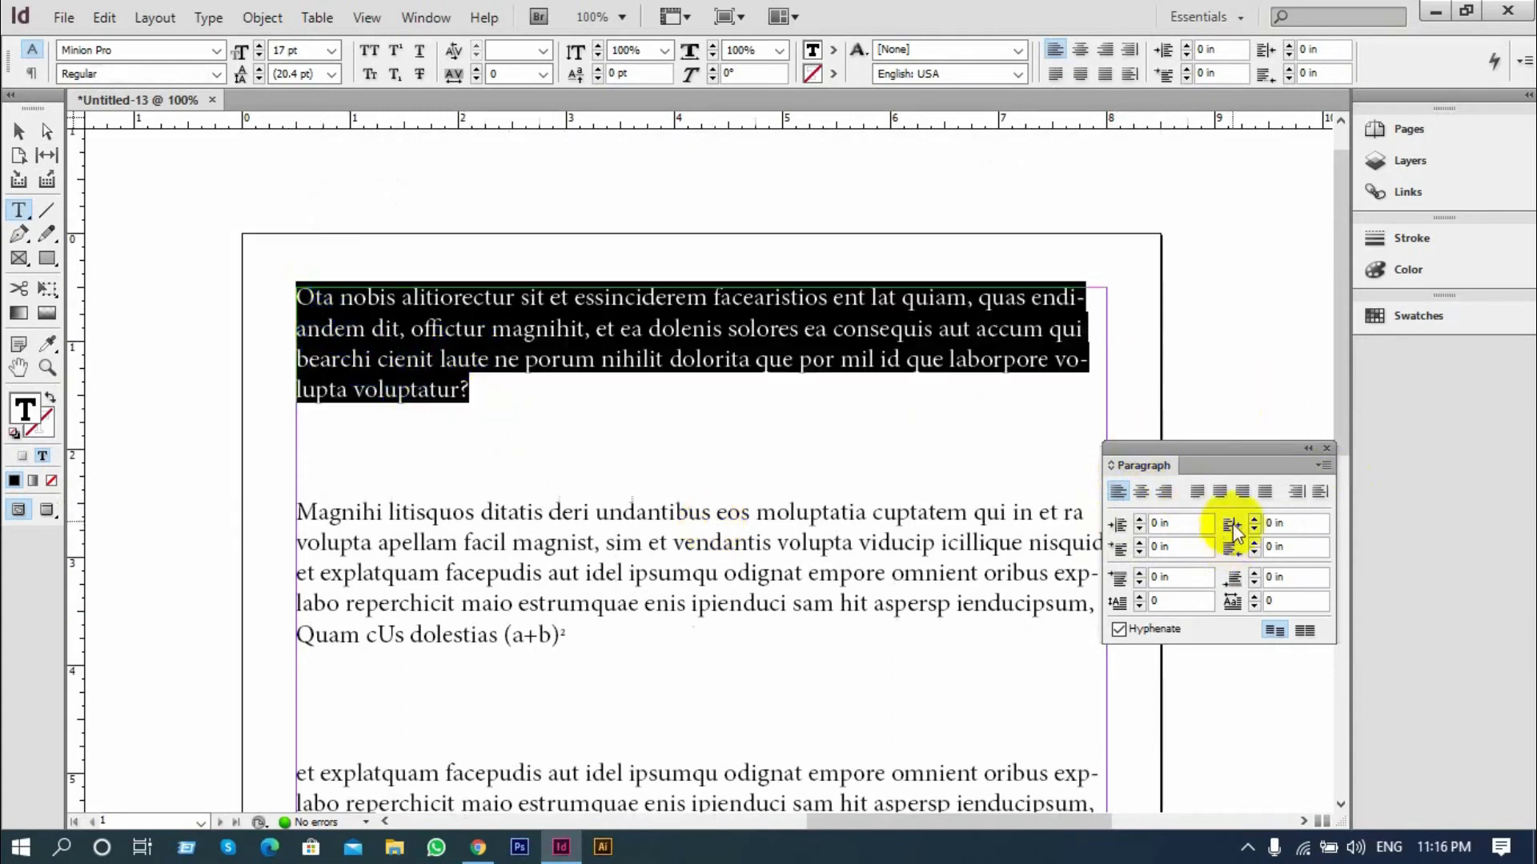
left_click(1198, 494)
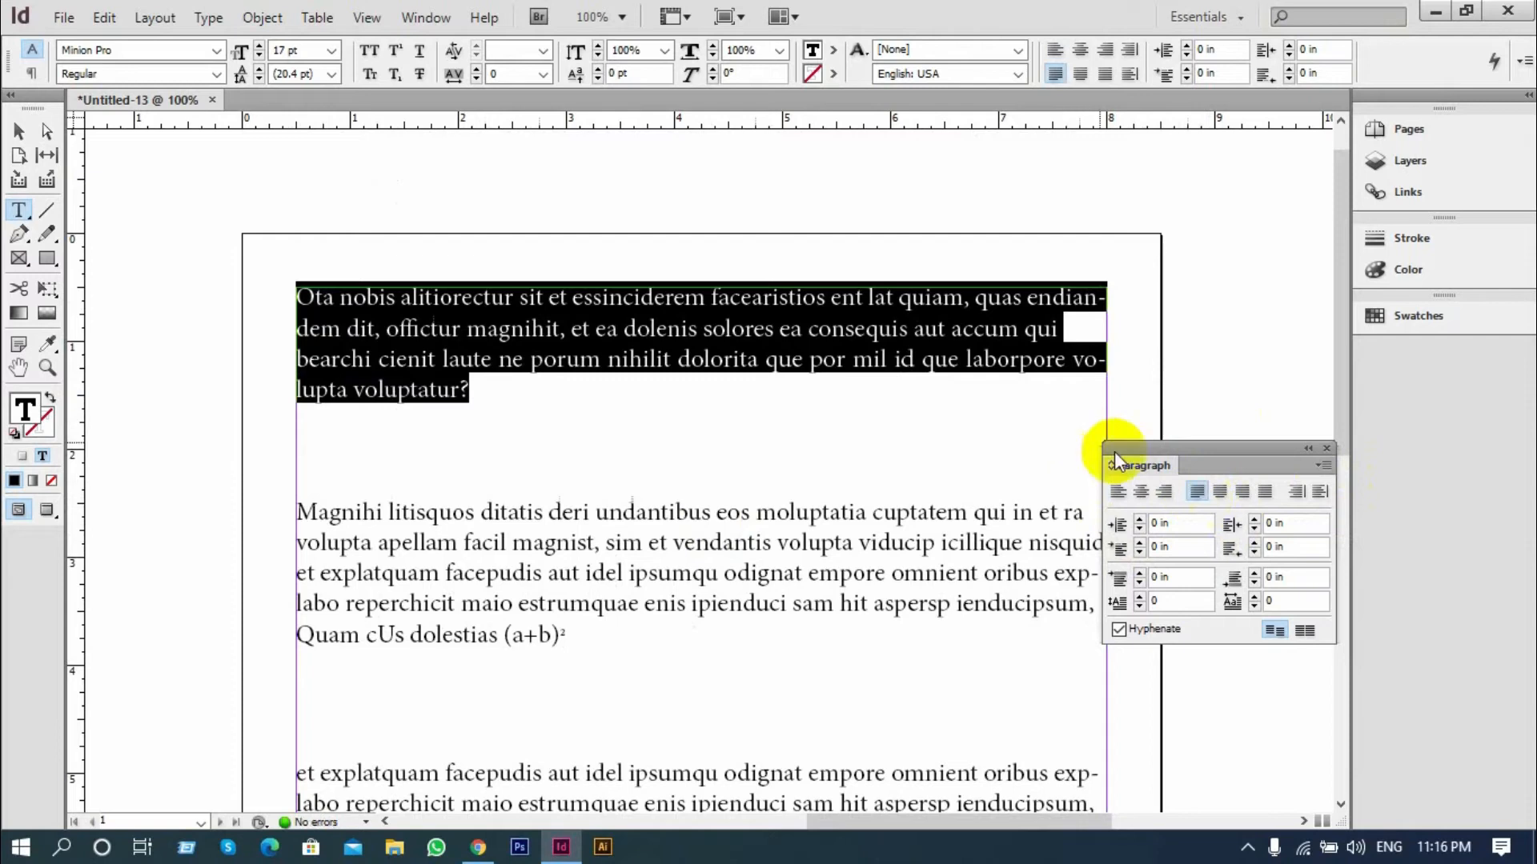
left_click(975, 338)
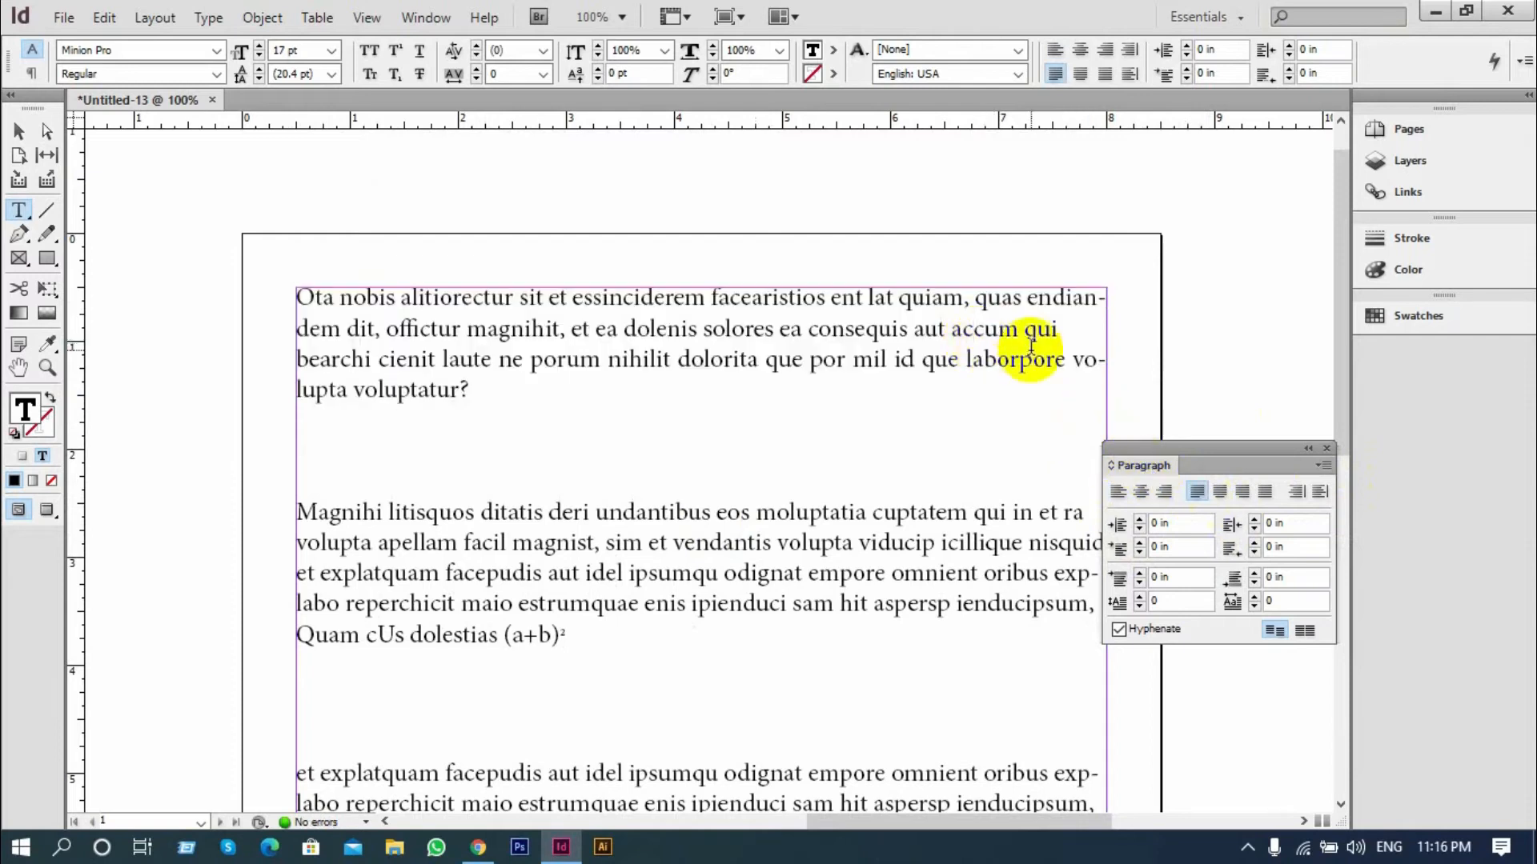
Justify the second paragraph, starting with "Magnihi litisquos", with its last line centered
scroll(611, 392, "down", 2)
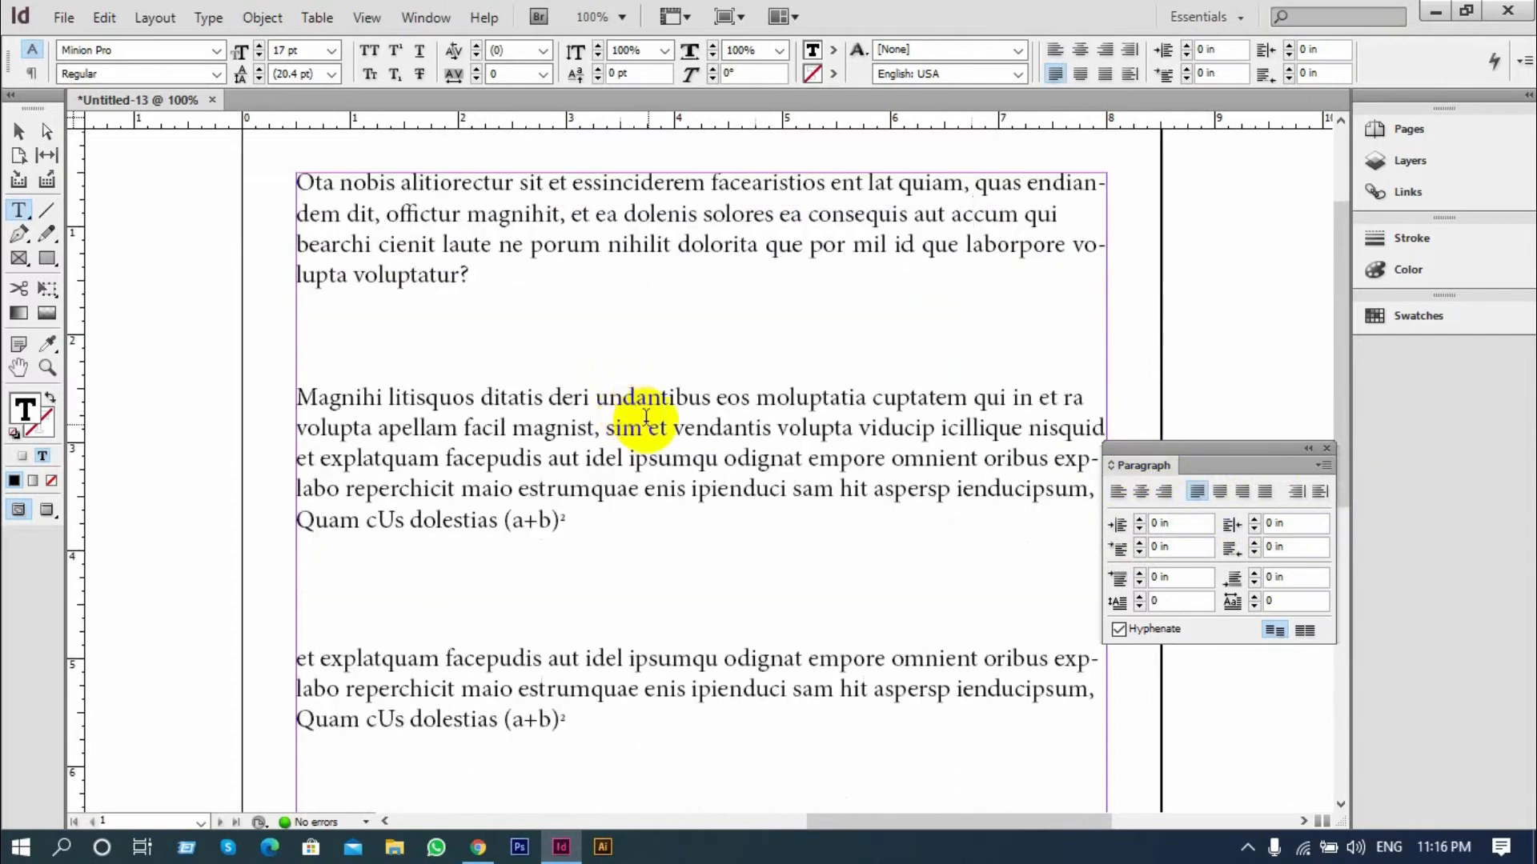
scroll(646, 416, "down", 2)
left_click_drag(566, 412, 274, 288)
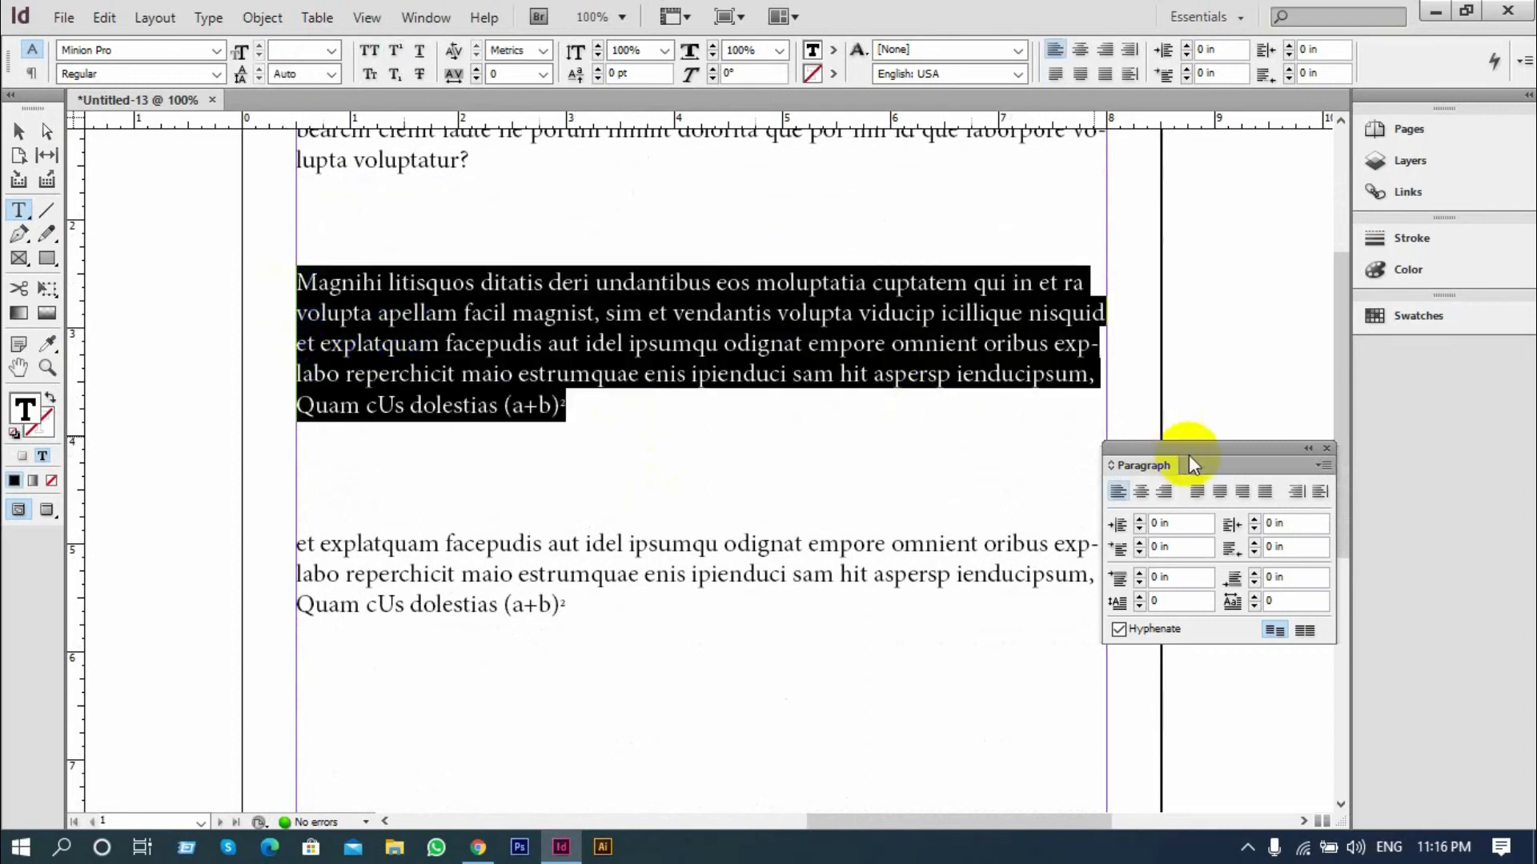
left_click(1221, 496)
left_click(1011, 372)
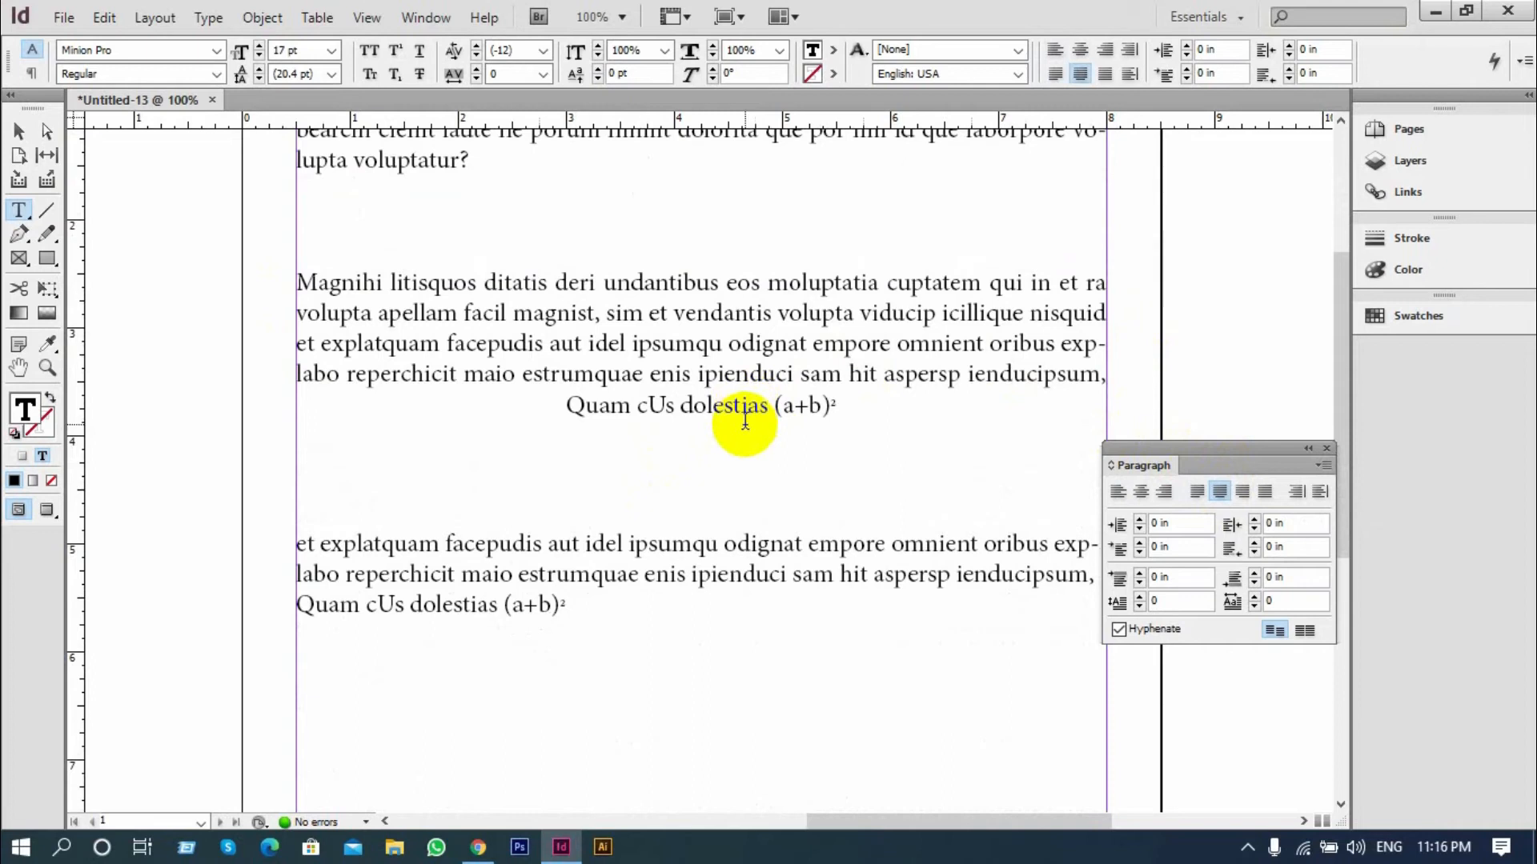
Justify the third paragraph, starting with "et explatquam", with its last line aligned right
scroll(833, 539, "down", 1)
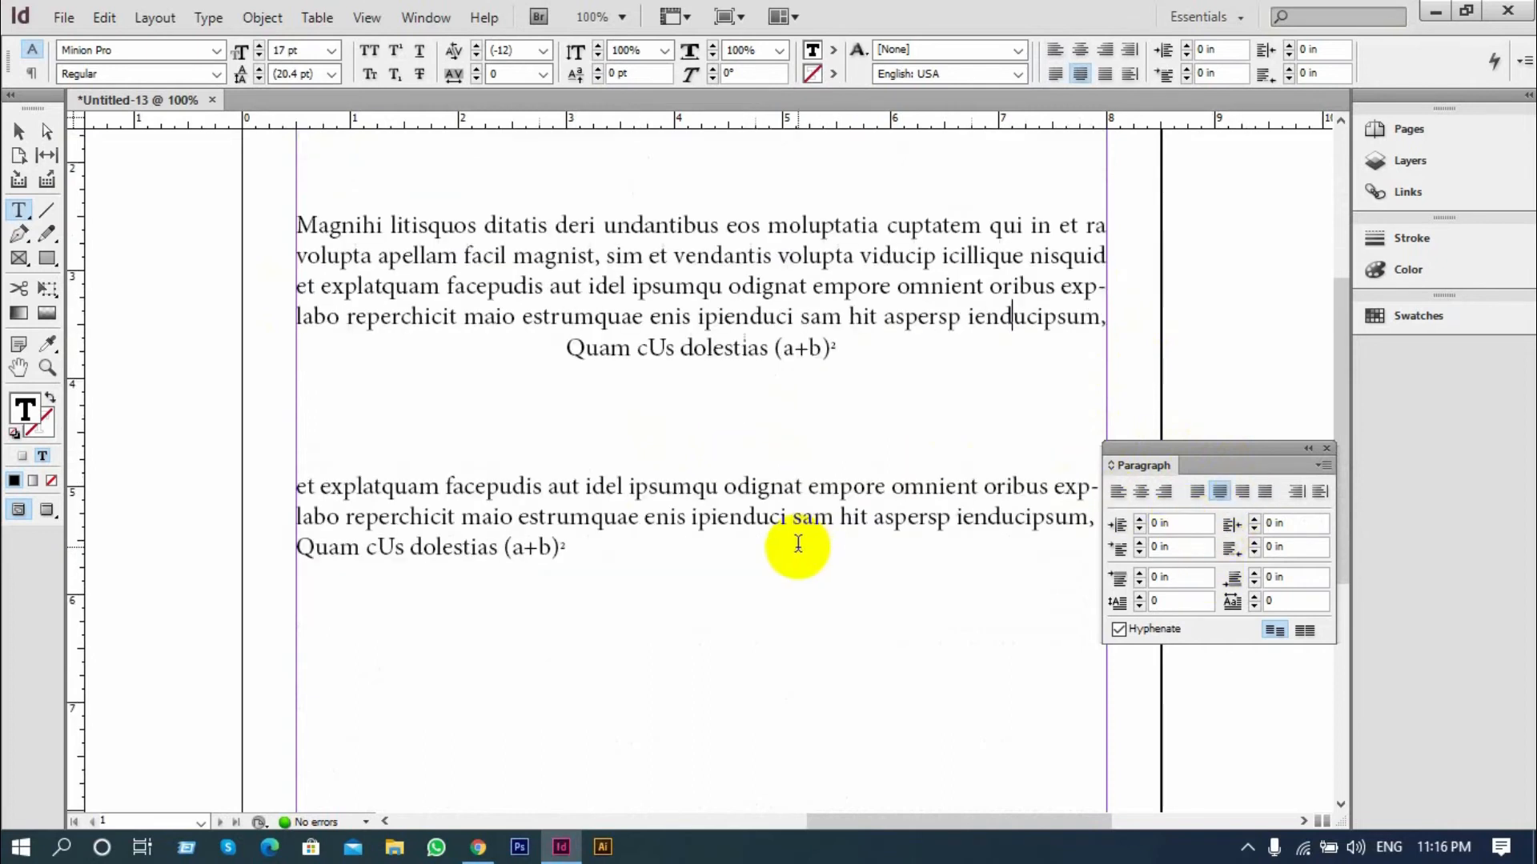
left_click_drag(566, 550, 269, 486)
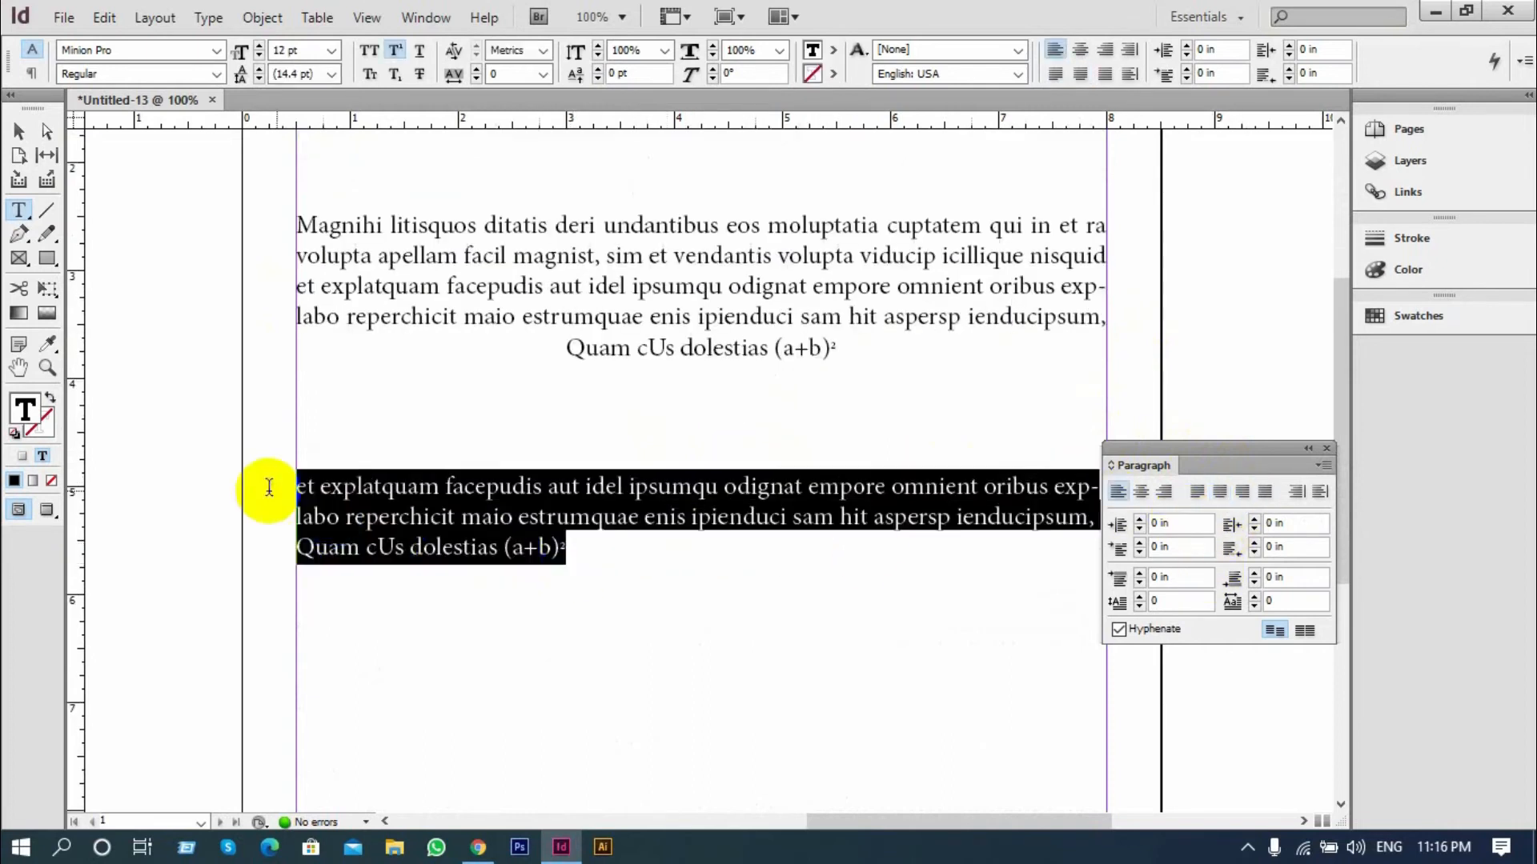
left_click(1240, 493)
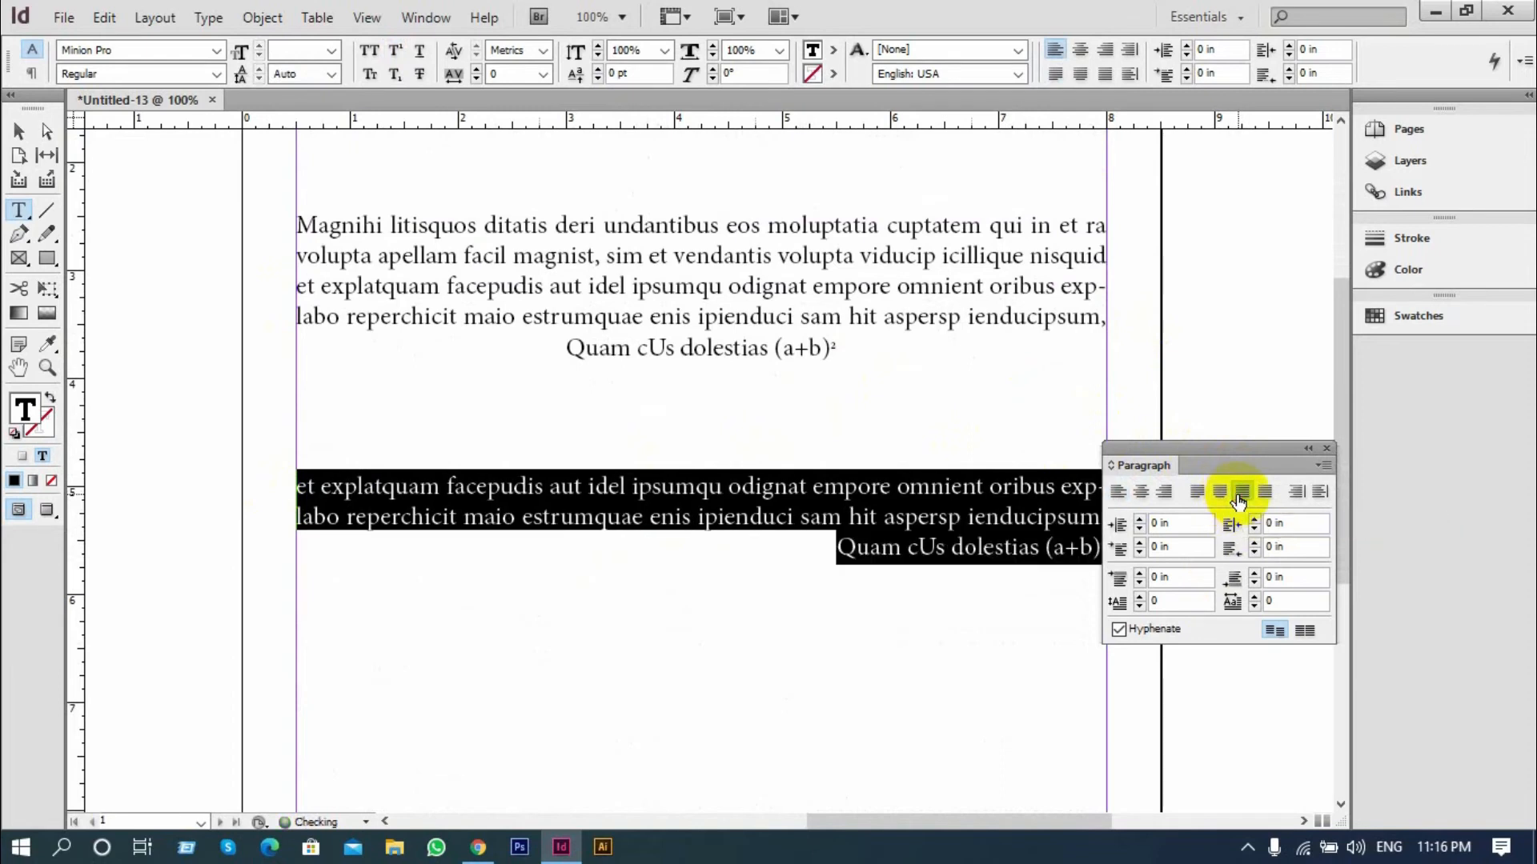
scroll(830, 504, "down", 3)
left_click(936, 376)
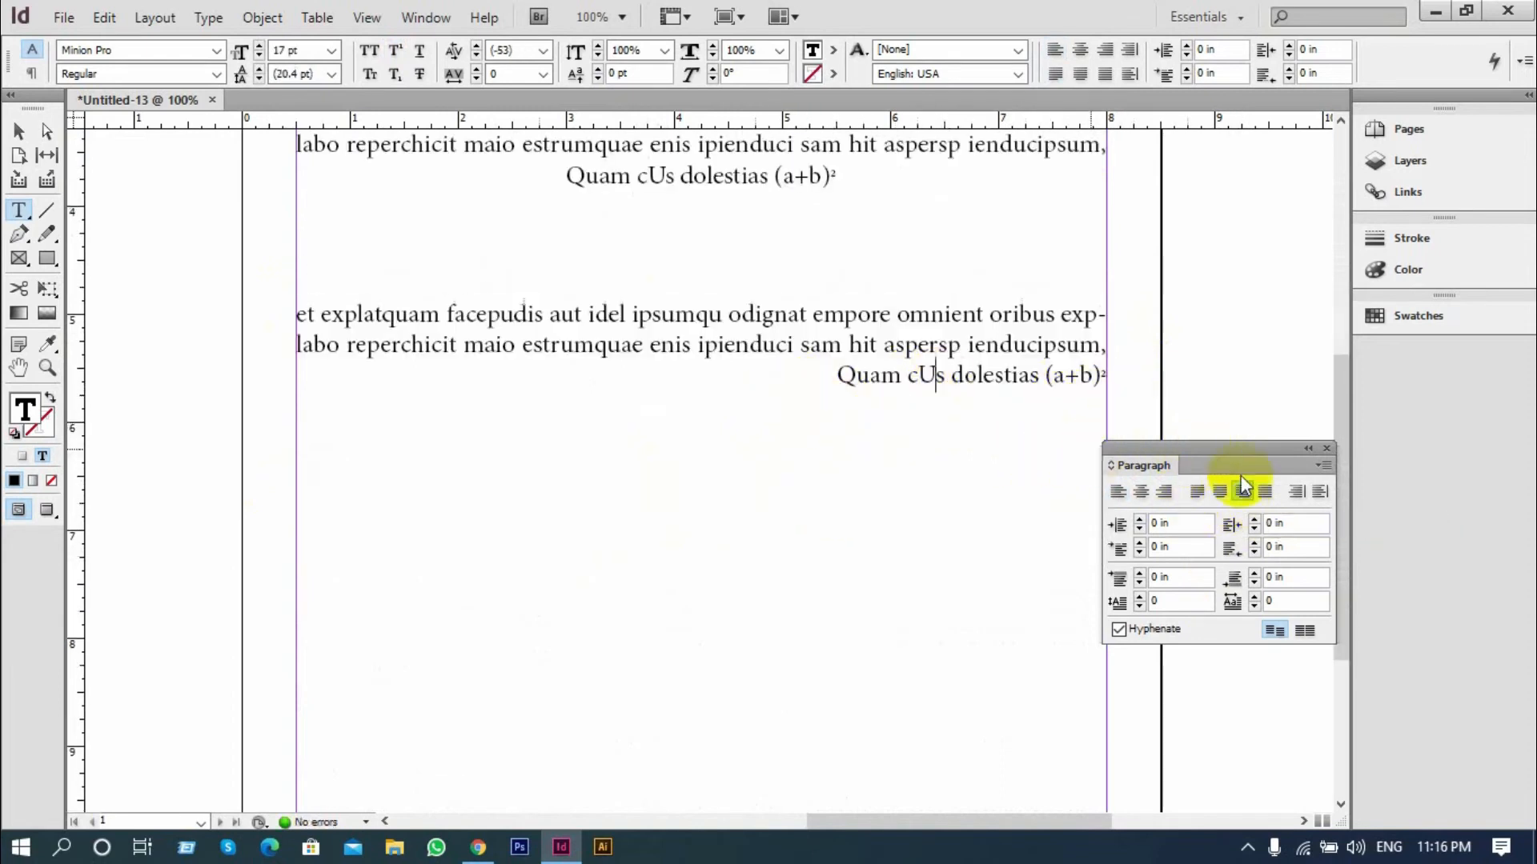
Apply Justify All Lines to the third paragraph so its last line also spans the full frame width
left_click(296, 311)
left_click_drag(296, 311, 1039, 422)
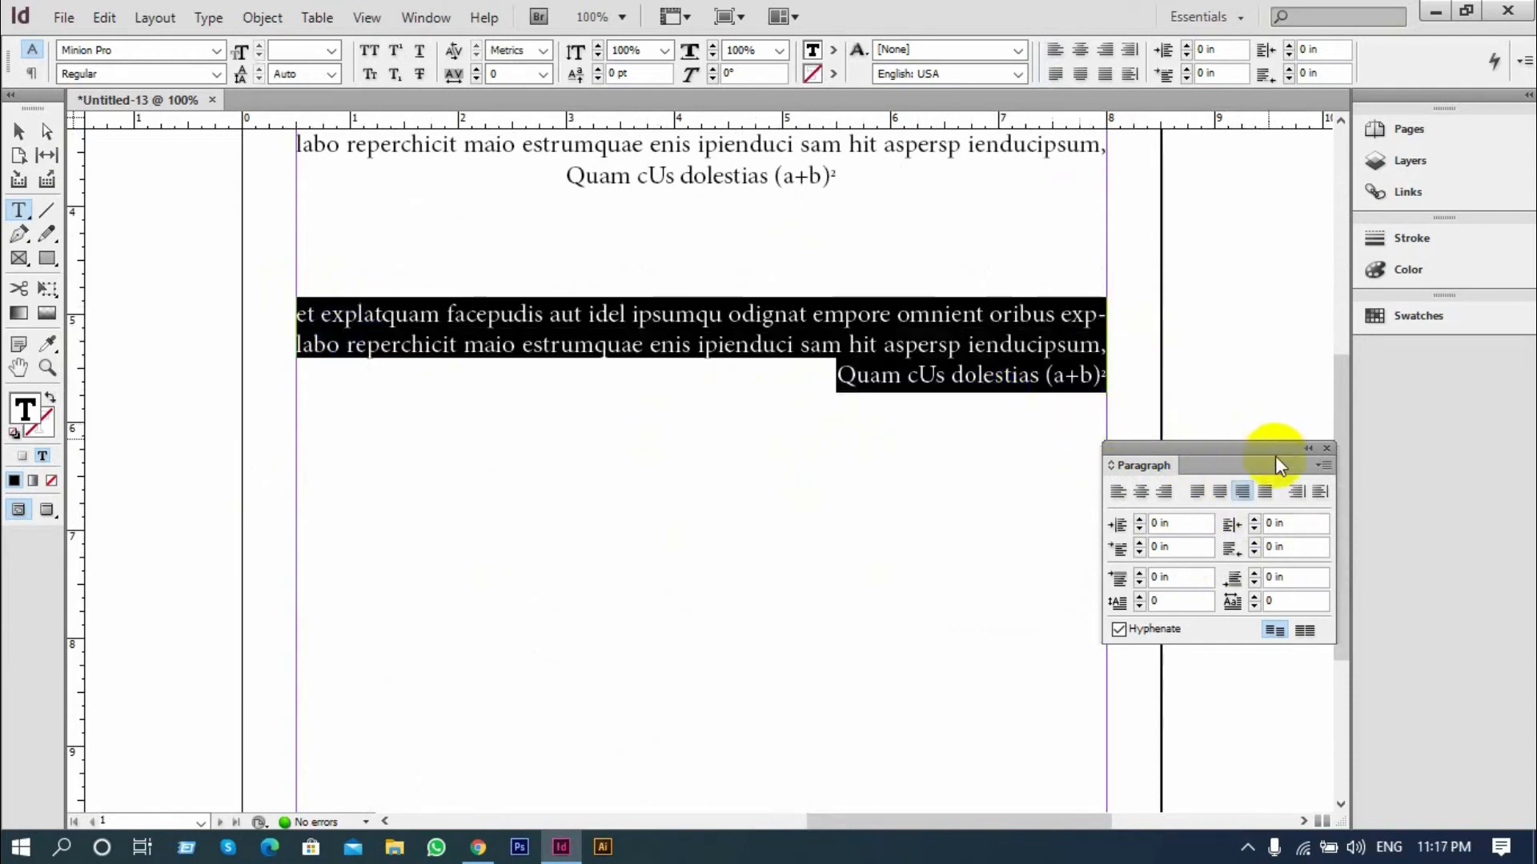
left_click(1266, 494)
left_click(717, 407)
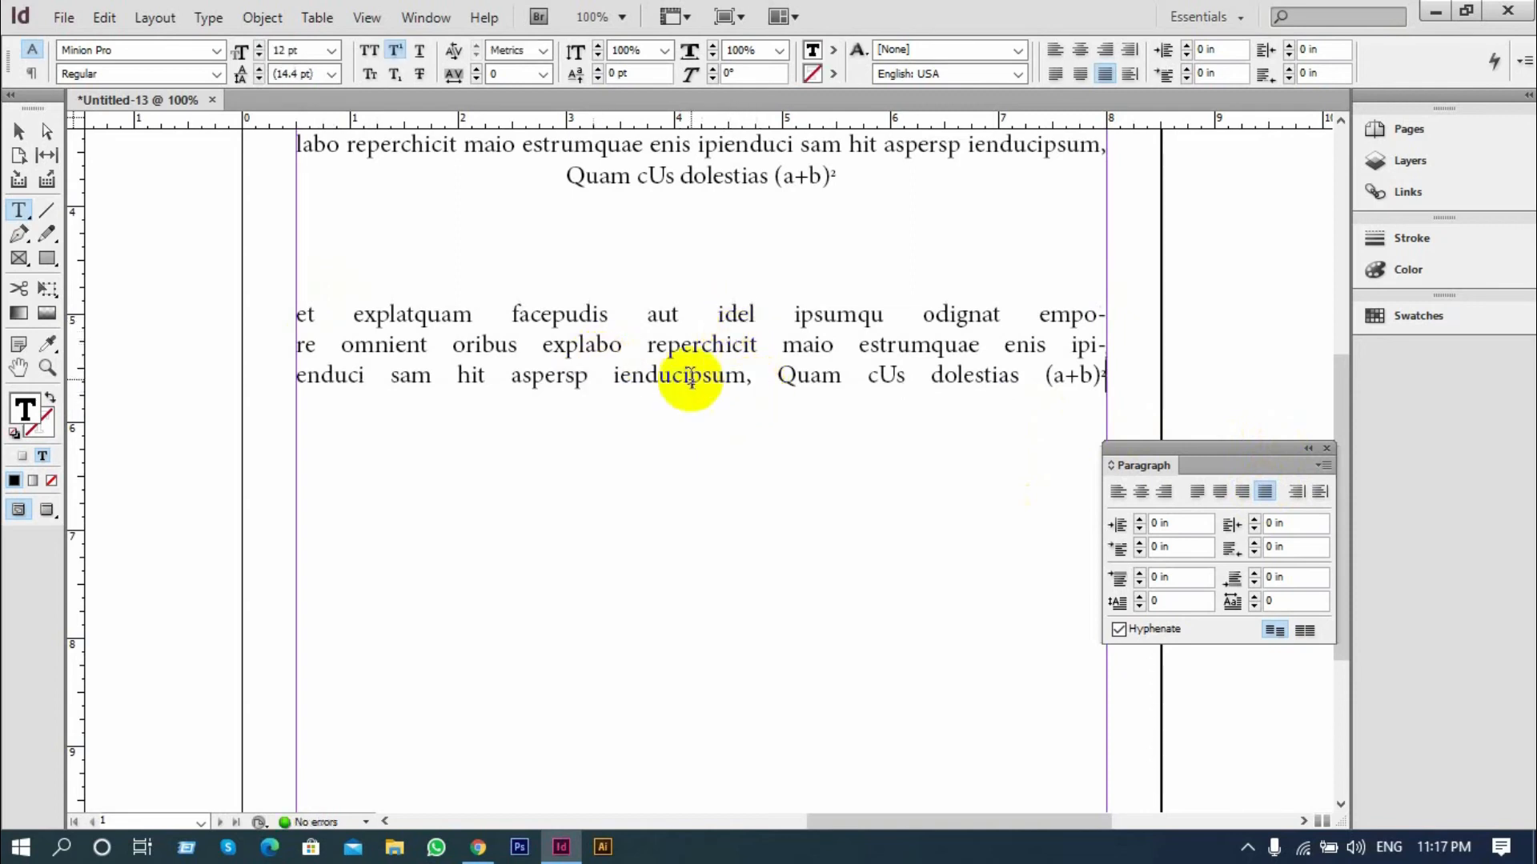
Undo the justification changes made to the third and second paragraphs
key("ctrl+z")
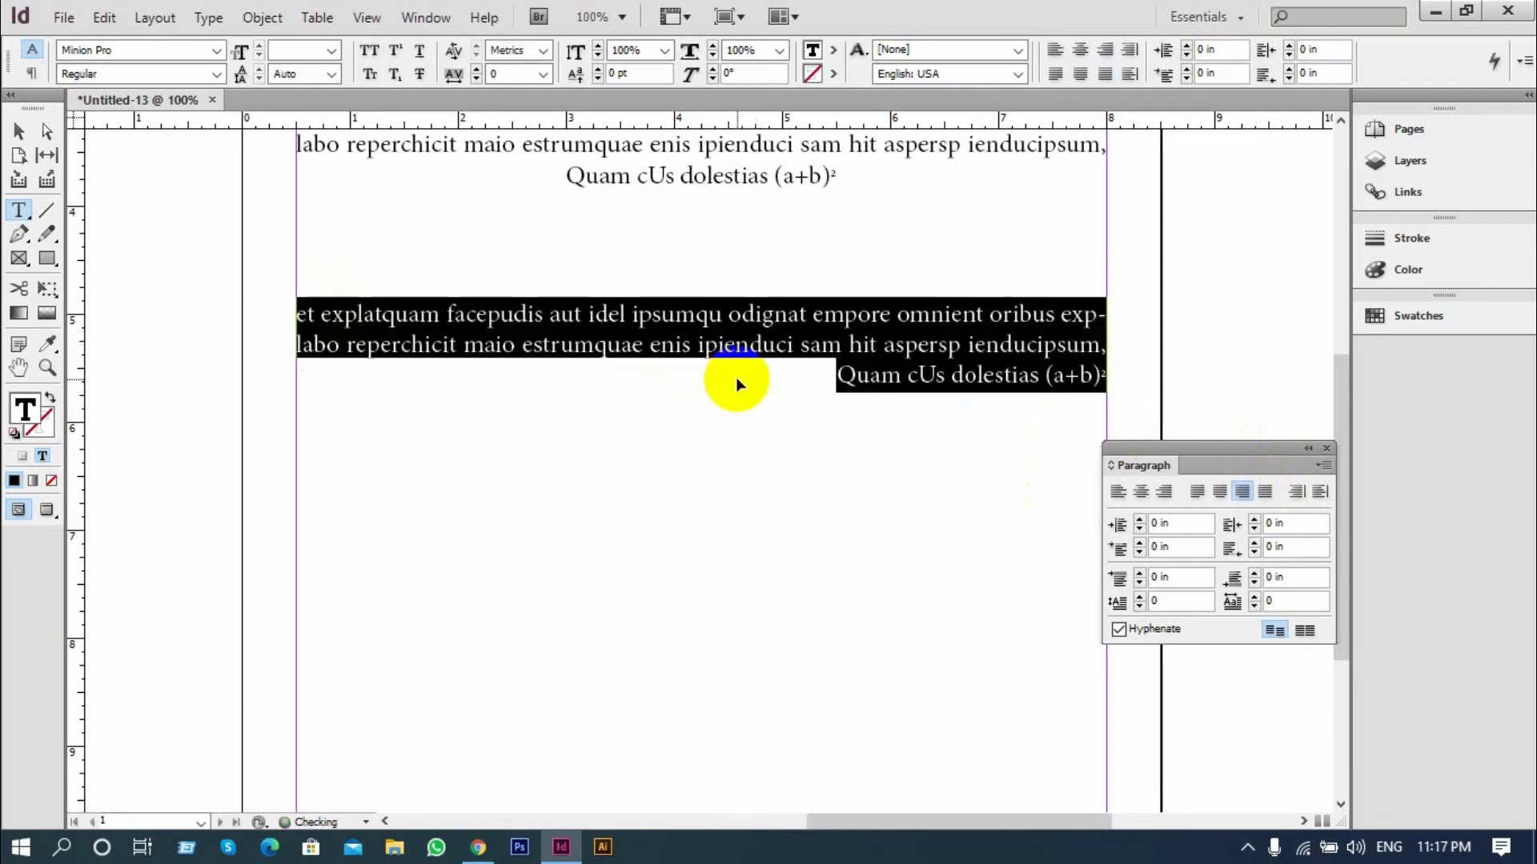
key("ctrl+z")
key("ctrl+z")
key("ctrl+z")
key("ctrl+z")
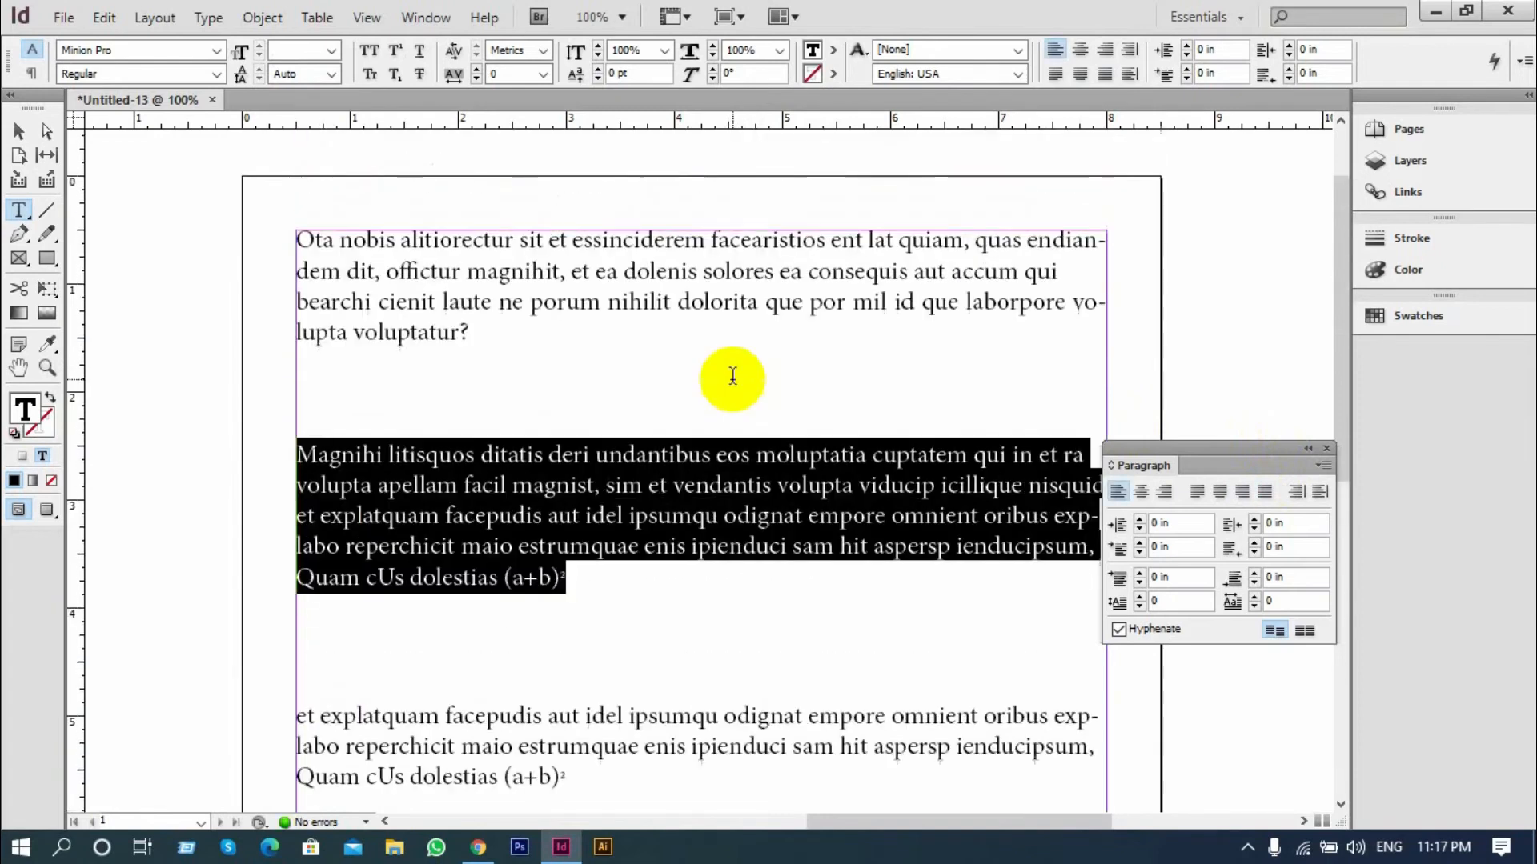
Increase the left indent of the second paragraph, "Magnihi litisquos", to 0.375 in
left_click(688, 324)
scroll(687, 324, "down", 1)
left_click(667, 371)
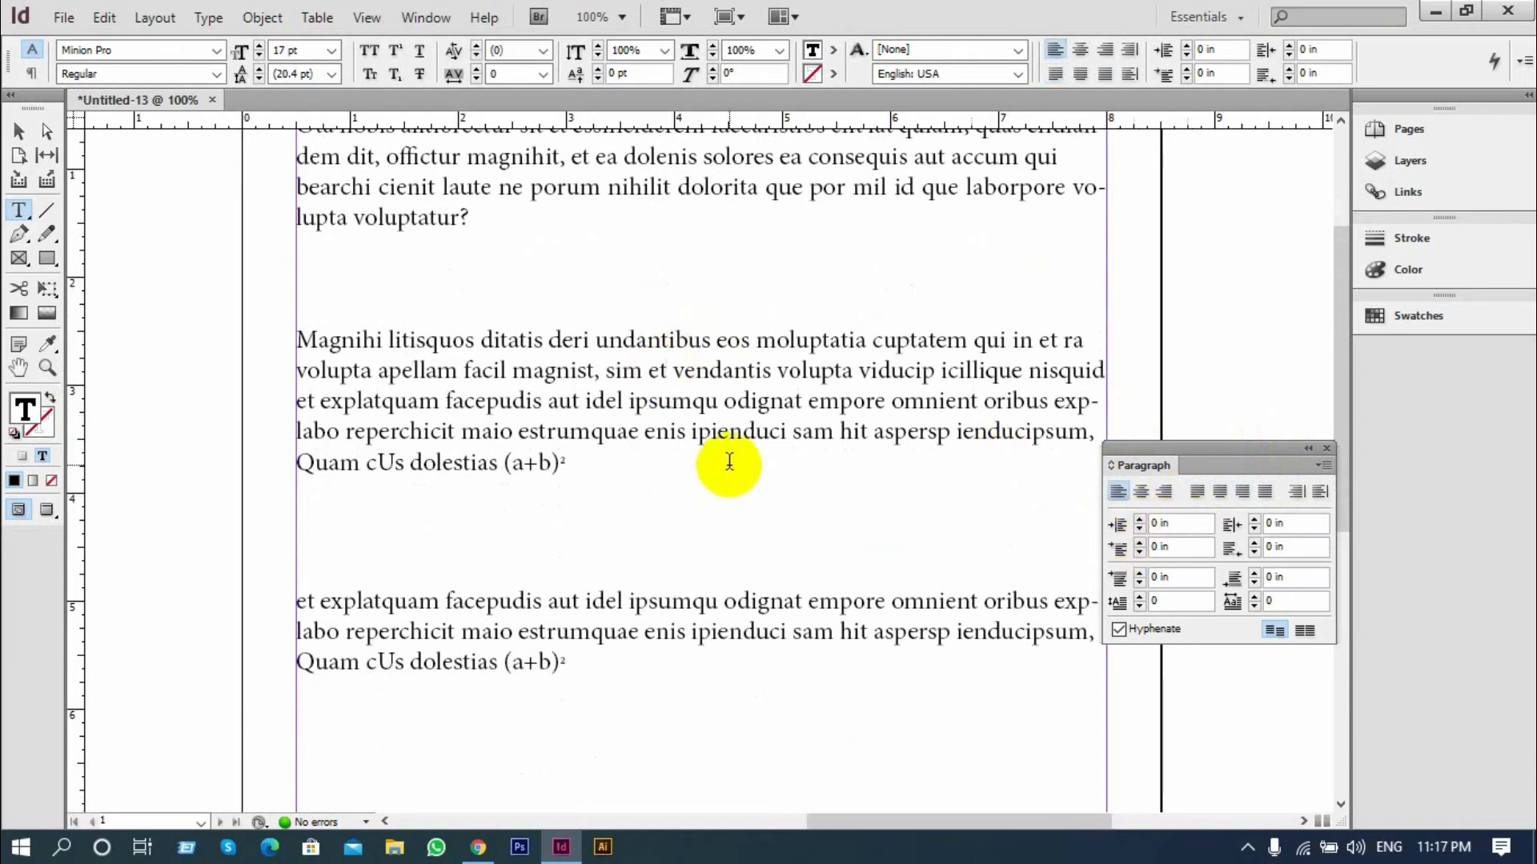
left_click(1140, 520)
left_click(1141, 519)
left_click(1141, 520)
left_click(1141, 520)
left_click(1140, 519)
left_click(1140, 519)
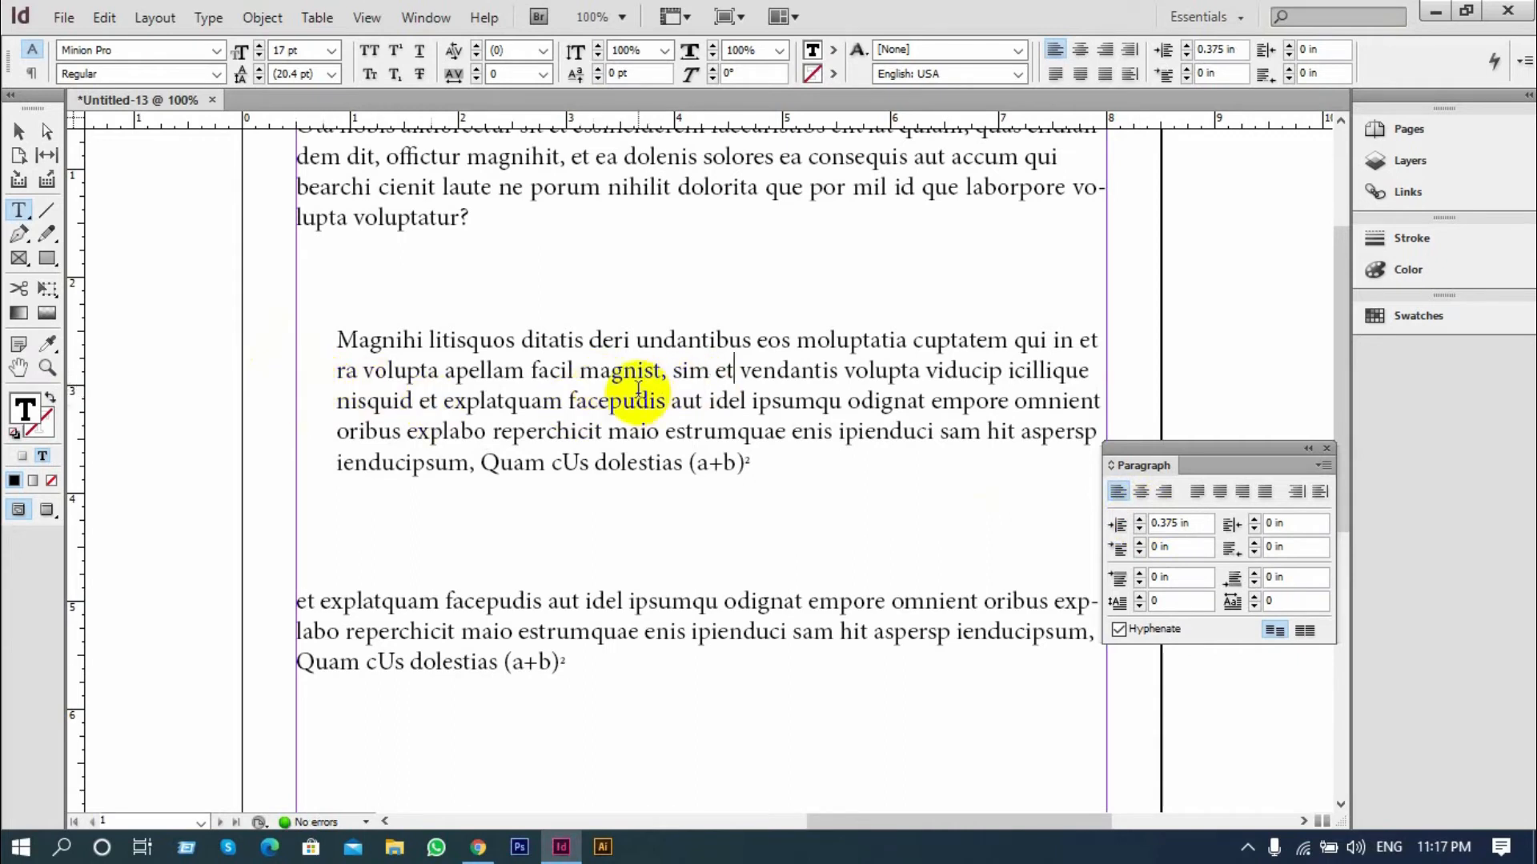
Reset the left indent of the second paragraph to 0
left_click(1124, 525)
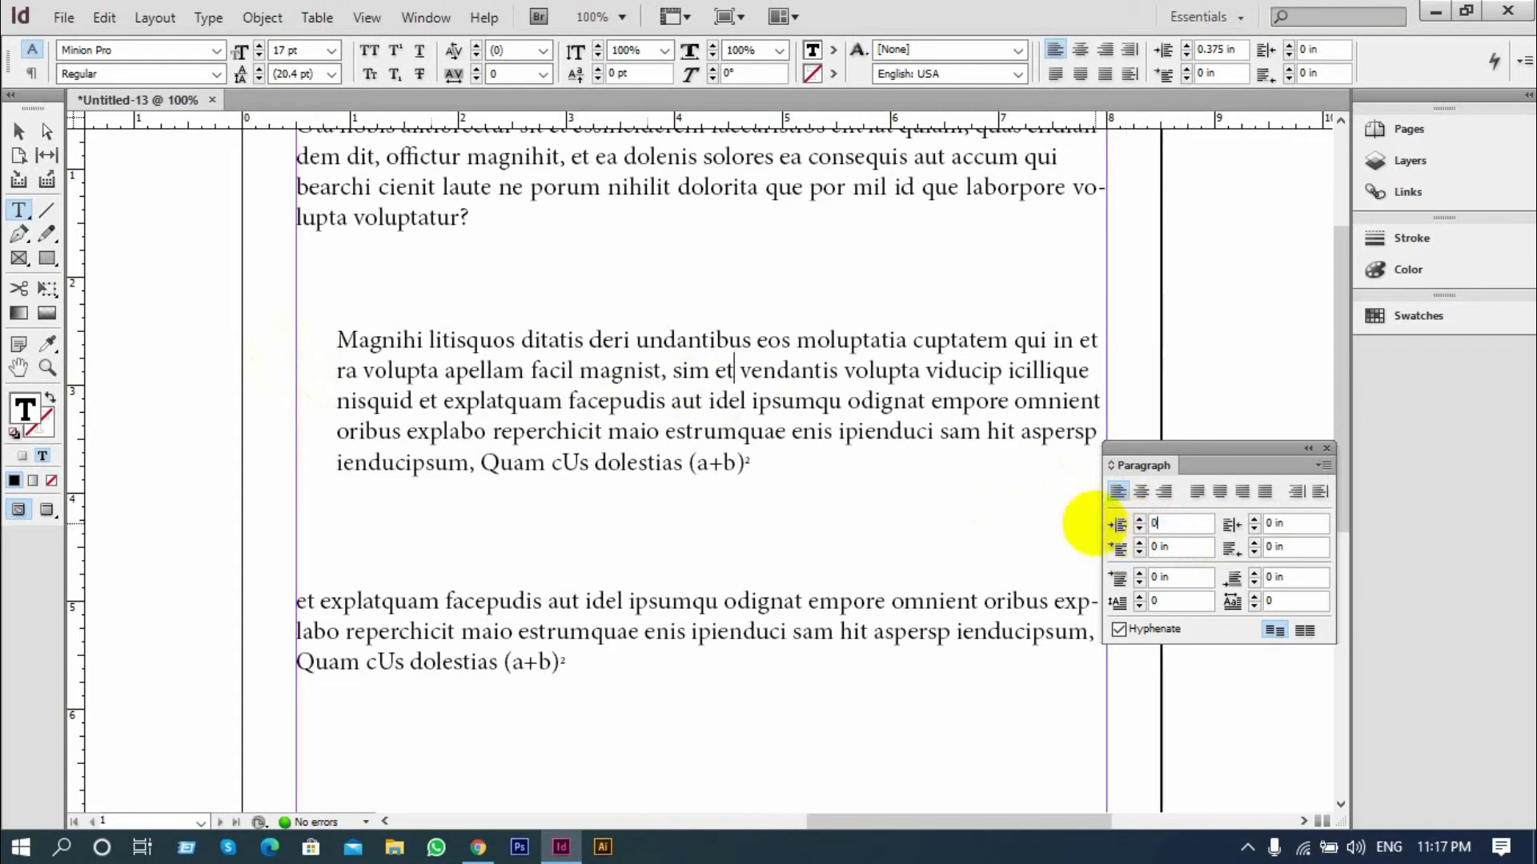
type("0")
key("Return")
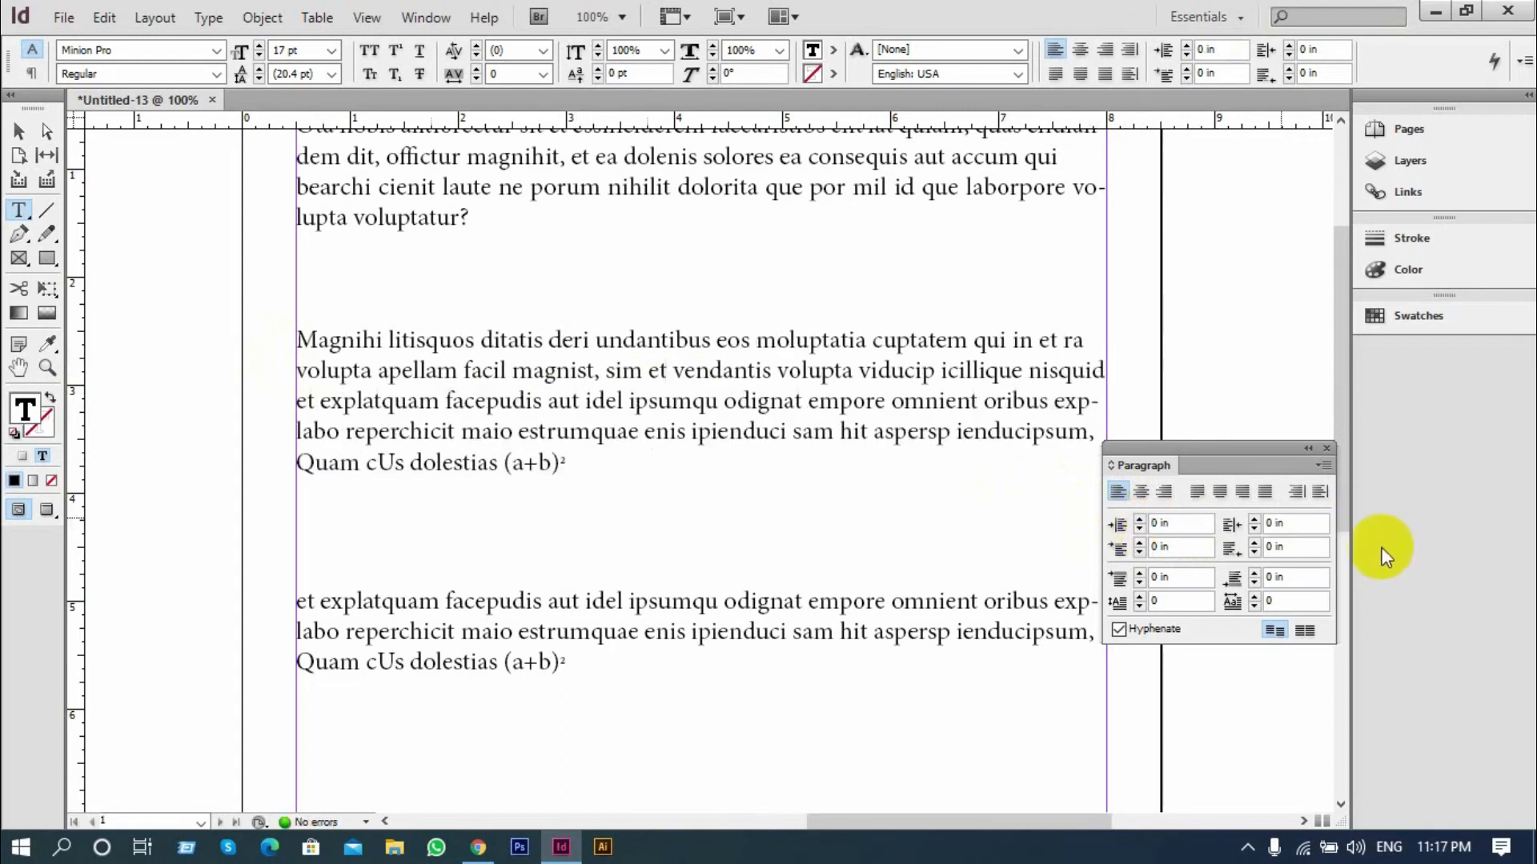
Set the right indent of the second paragraph to 0.1875 in
left_click(1254, 520)
left_click(1254, 520)
left_click(1254, 520)
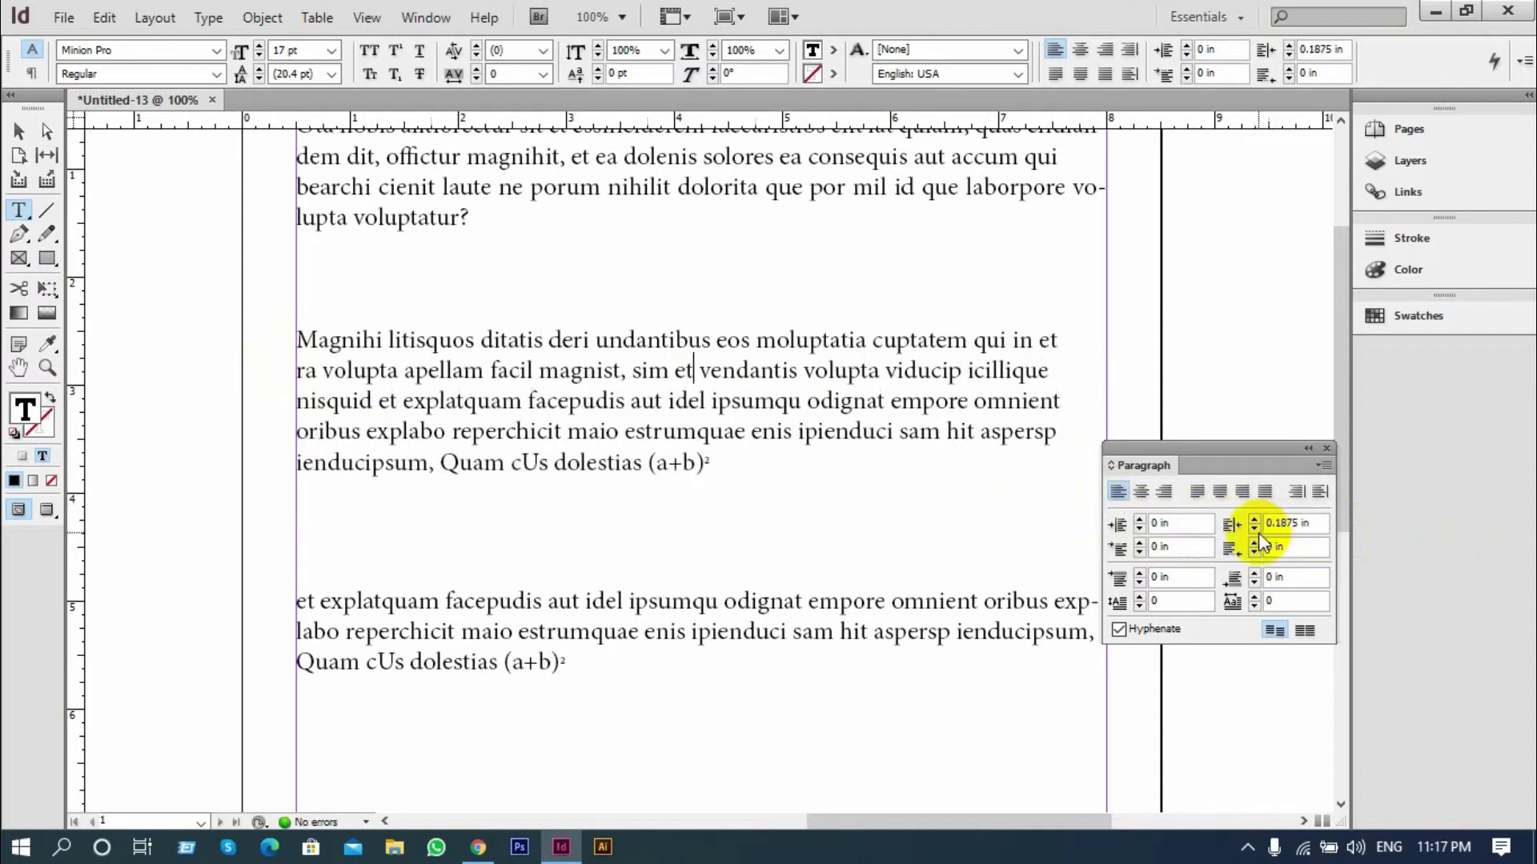
Reset the second paragraph's right indent to 0 and set its first-line left indent to 0.5 in
left_click(1254, 529)
left_click(1254, 529)
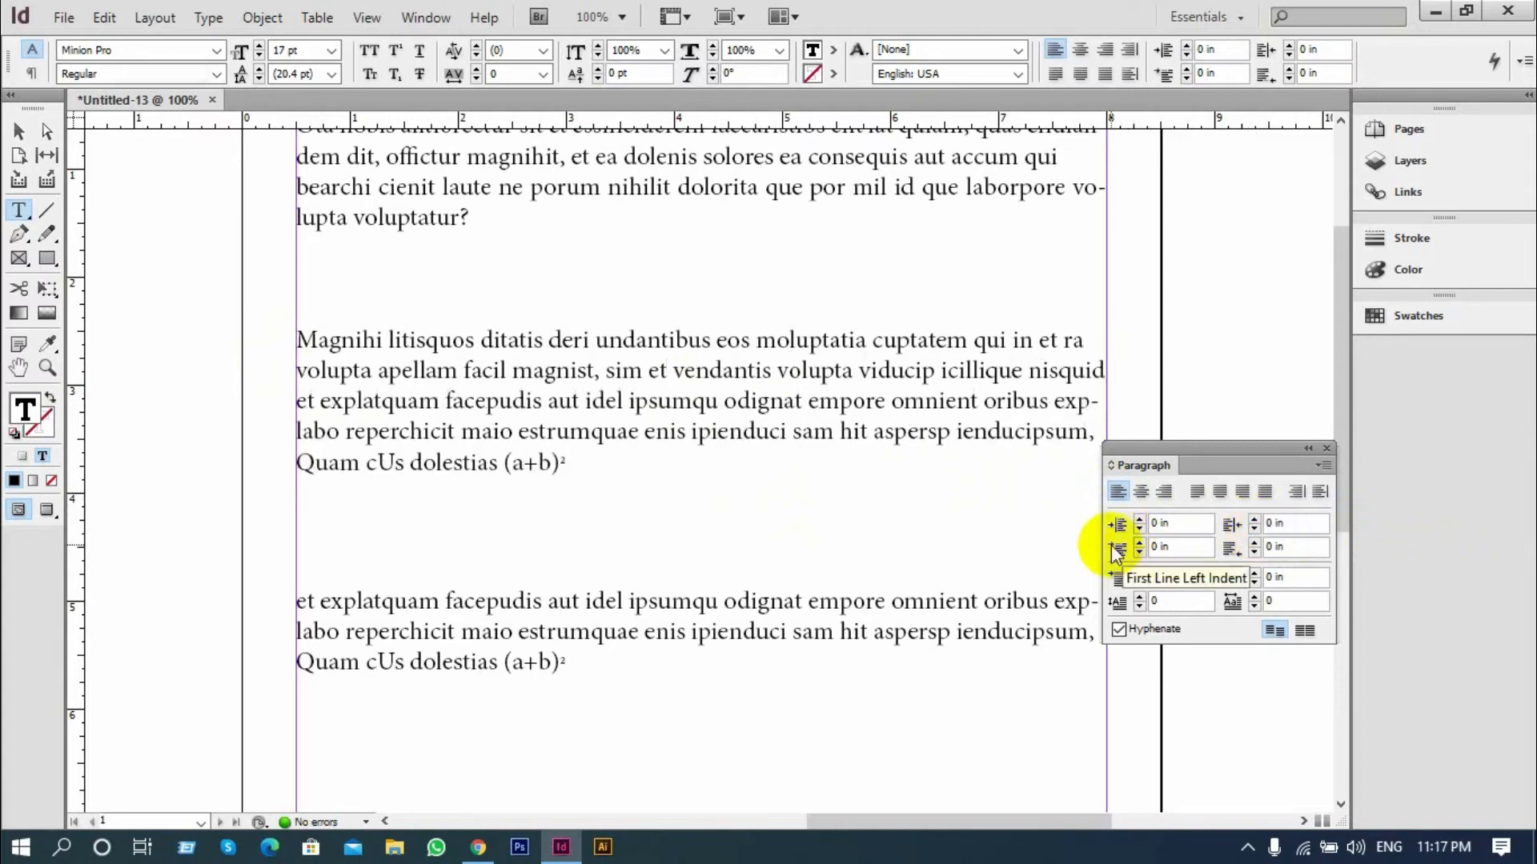
left_click(753, 386)
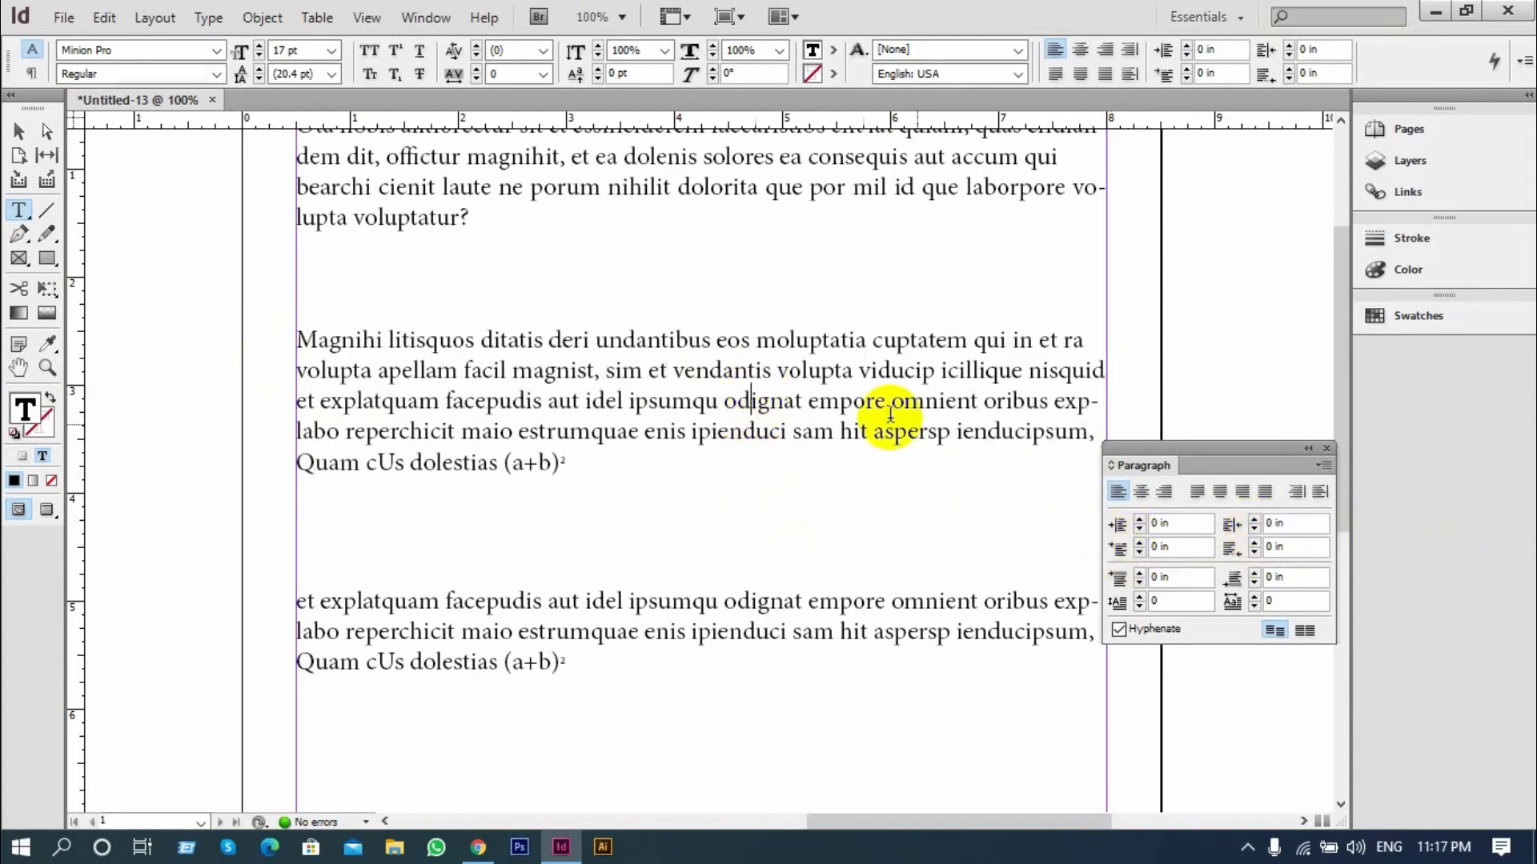
left_click(1140, 543)
left_click(1139, 543)
left_click(1139, 543)
left_click(1140, 543)
left_click(1139, 543)
left_click(1140, 543)
left_click(1140, 543)
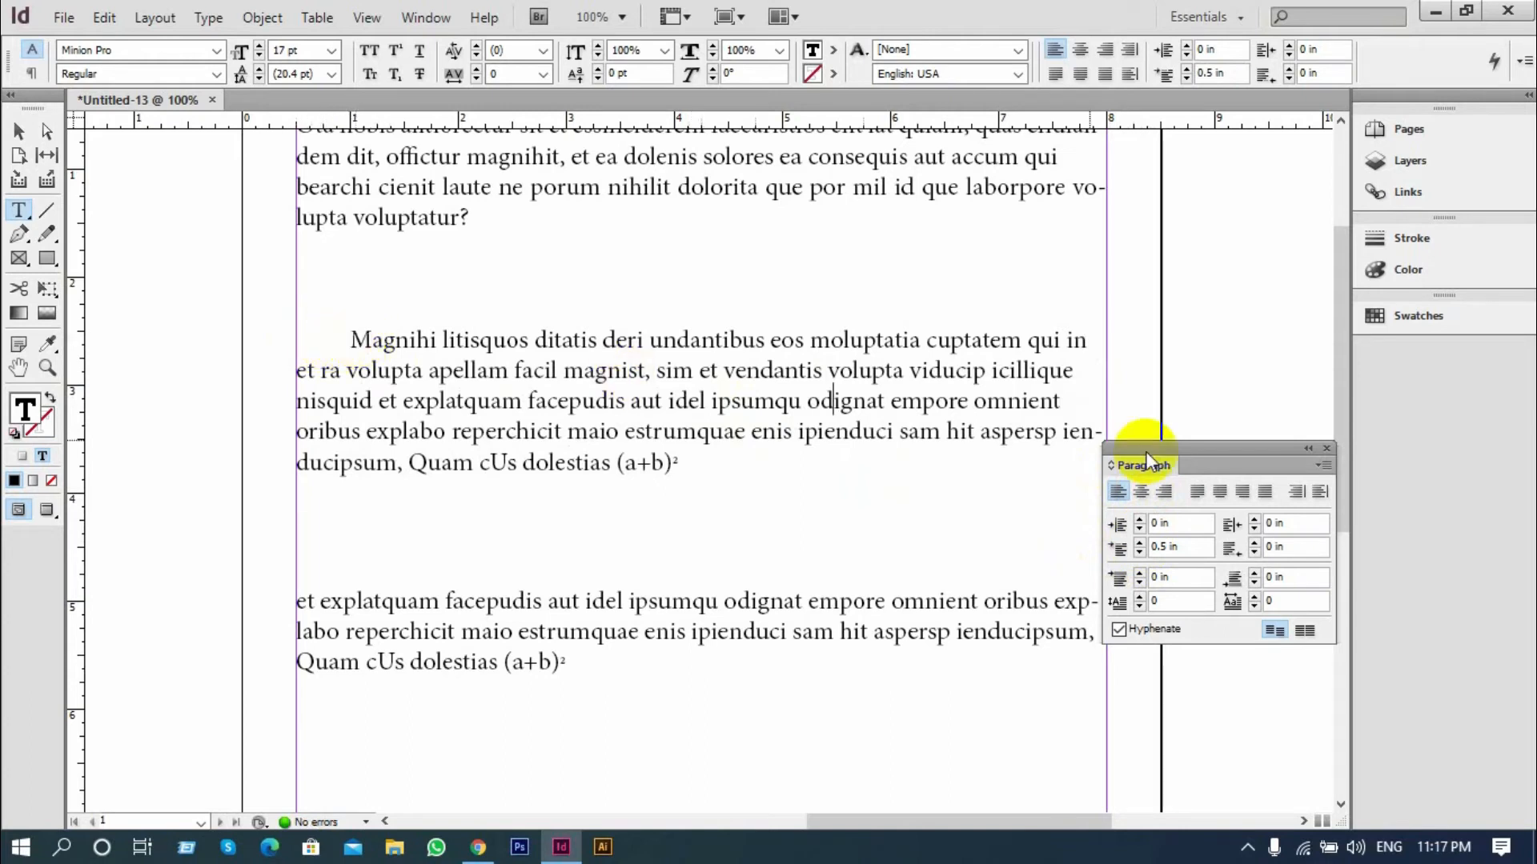
Reset the first-line left indent of the second paragraph to 0
left_click(1174, 544)
left_click_drag(1187, 545, 1103, 544)
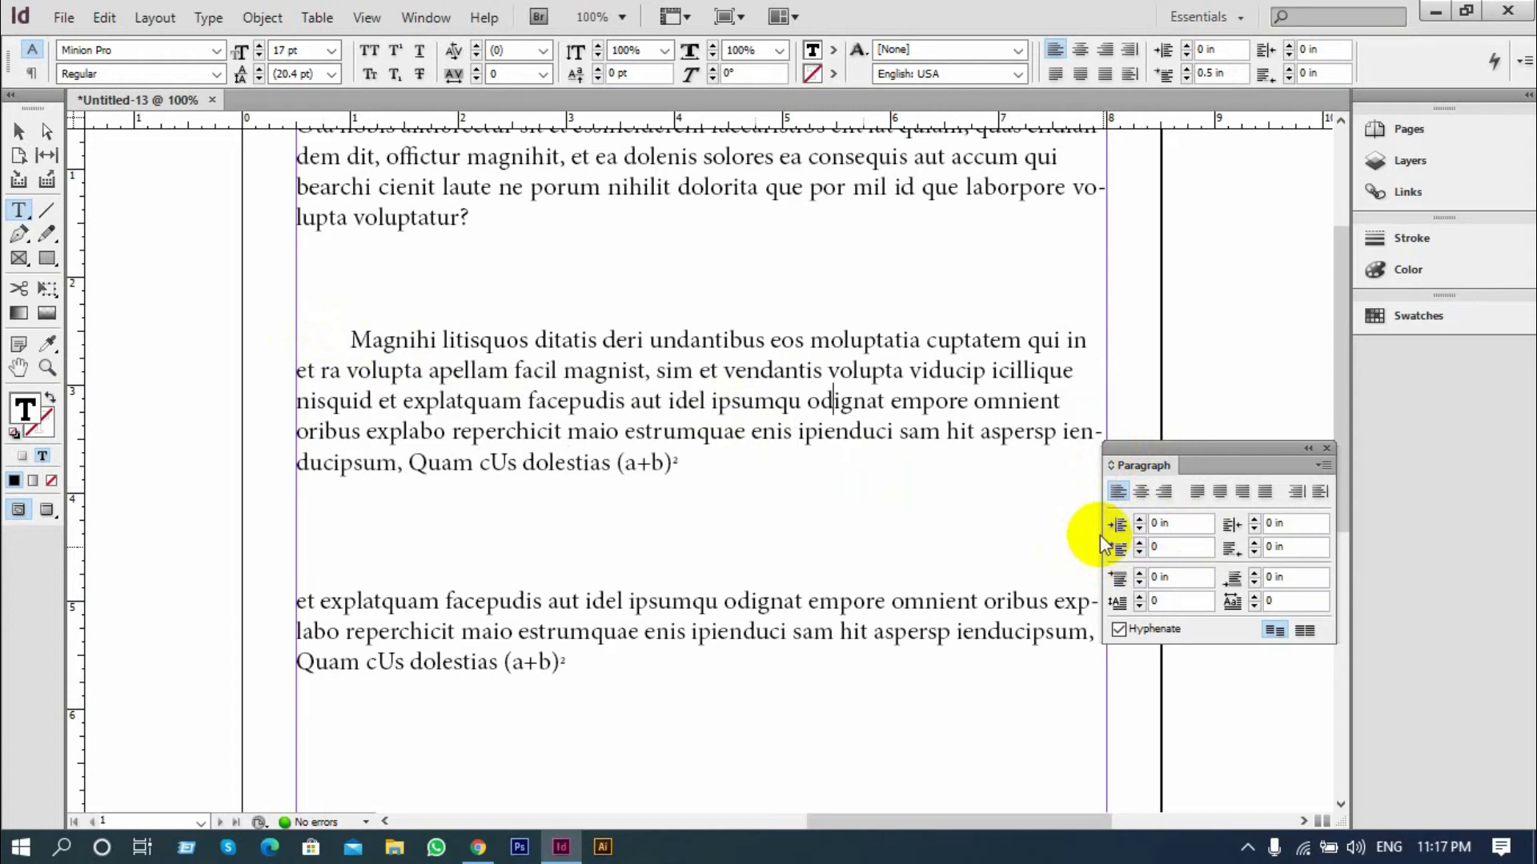
type("0")
key("Return")
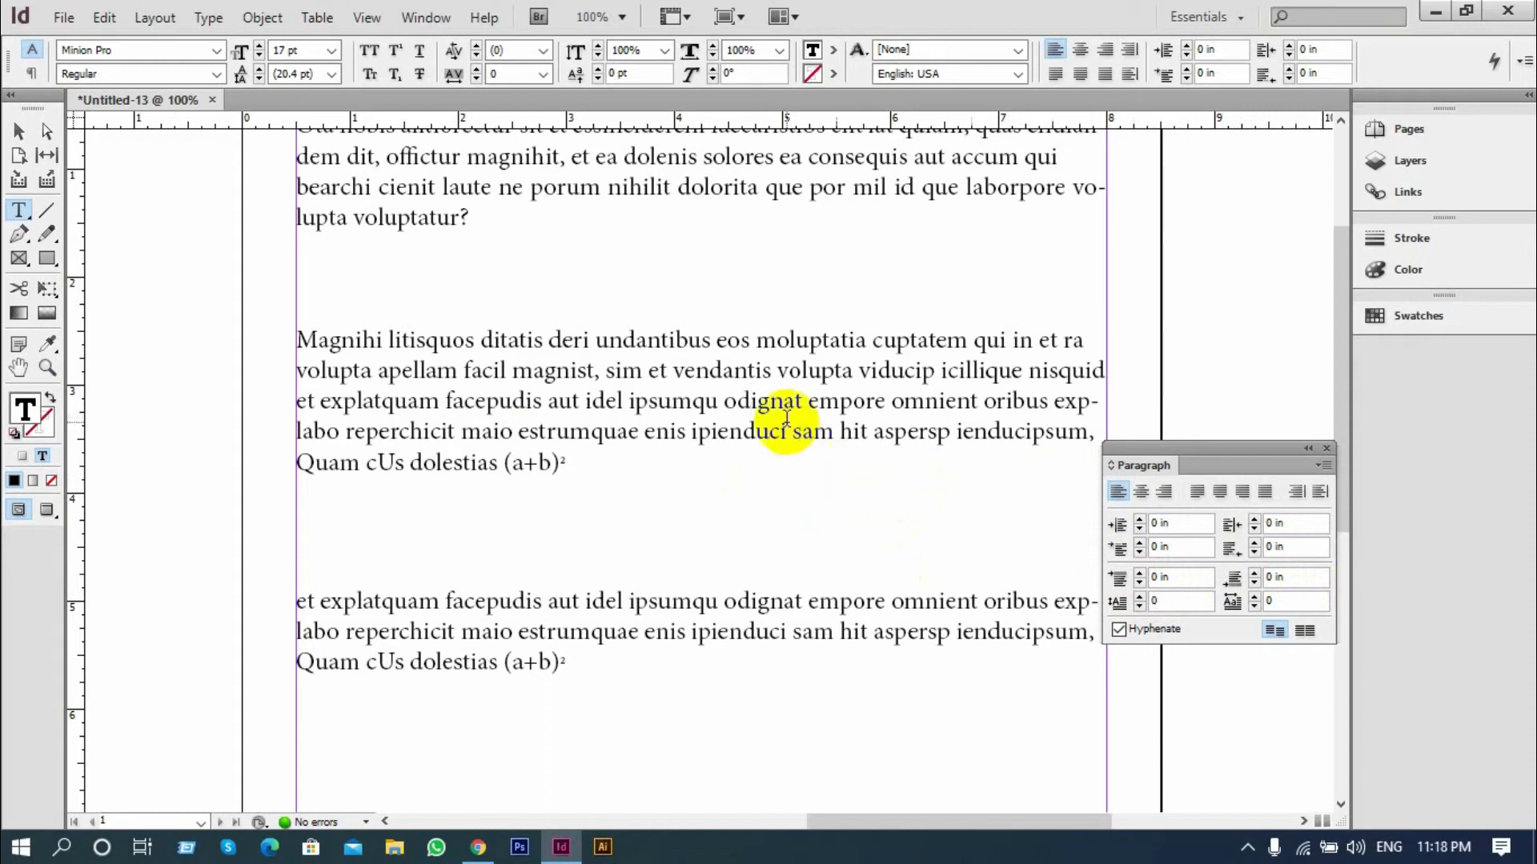
Set the space before the second paragraph, "Magnihi litisquos", to 0.8125 in
left_click(787, 369)
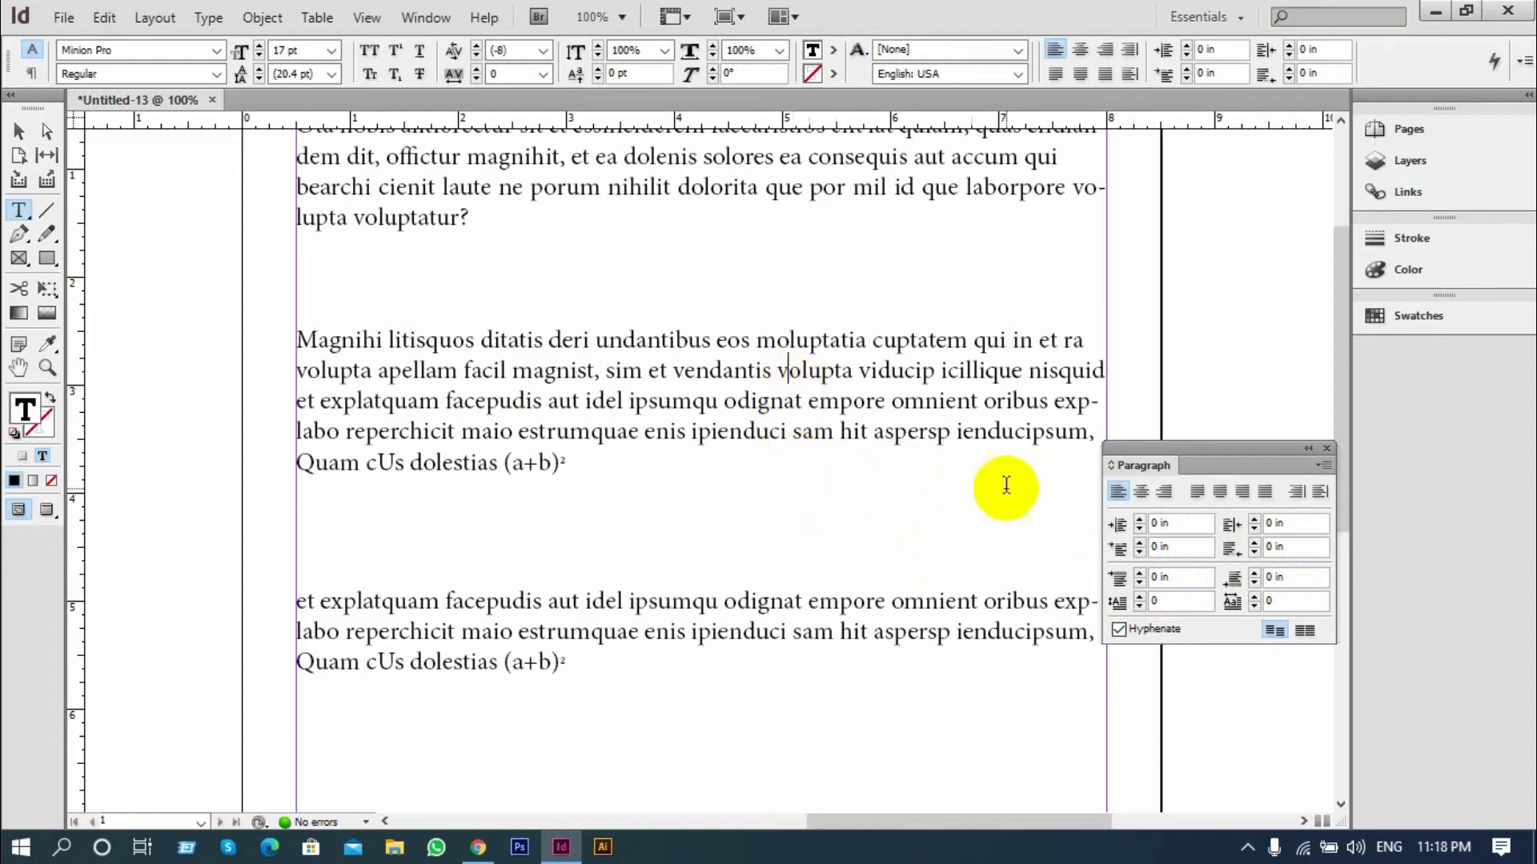
left_click(1139, 573)
left_click(1139, 573)
left_click(1139, 572)
left_click(1138, 573)
left_click(1139, 572)
left_click(1139, 572)
left_click(1139, 572)
left_click(1139, 572)
left_click(1139, 572)
left_click(1139, 572)
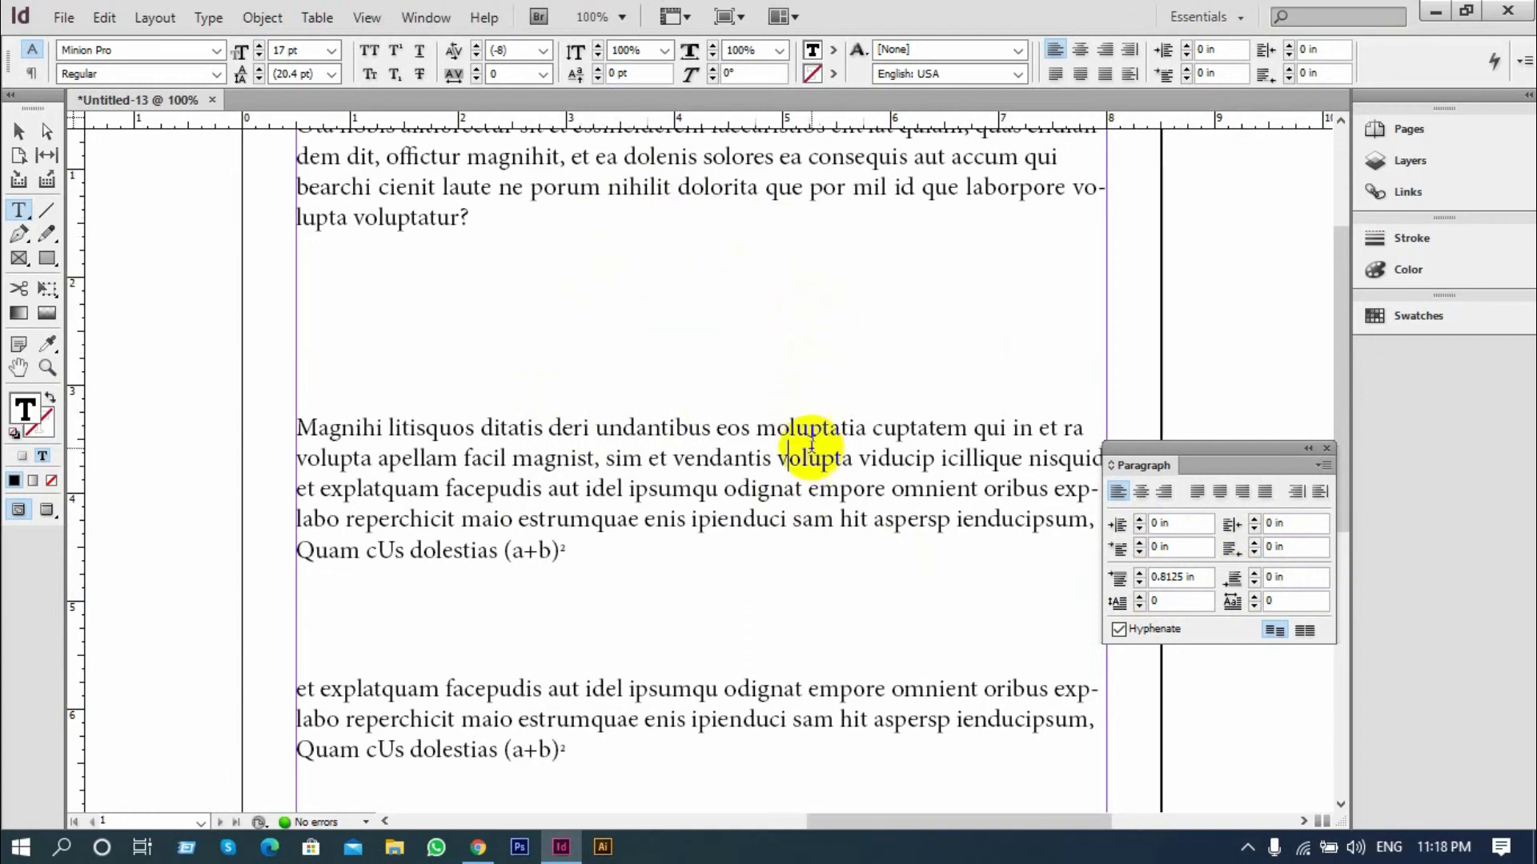
Set the space after the second paragraph to 0.5 in
scroll(810, 445, "down", 3)
left_click(1253, 575)
left_click(1253, 575)
left_click(1253, 575)
left_click(1253, 575)
left_click(1253, 575)
left_click(1253, 575)
left_click(1253, 574)
left_click(1253, 574)
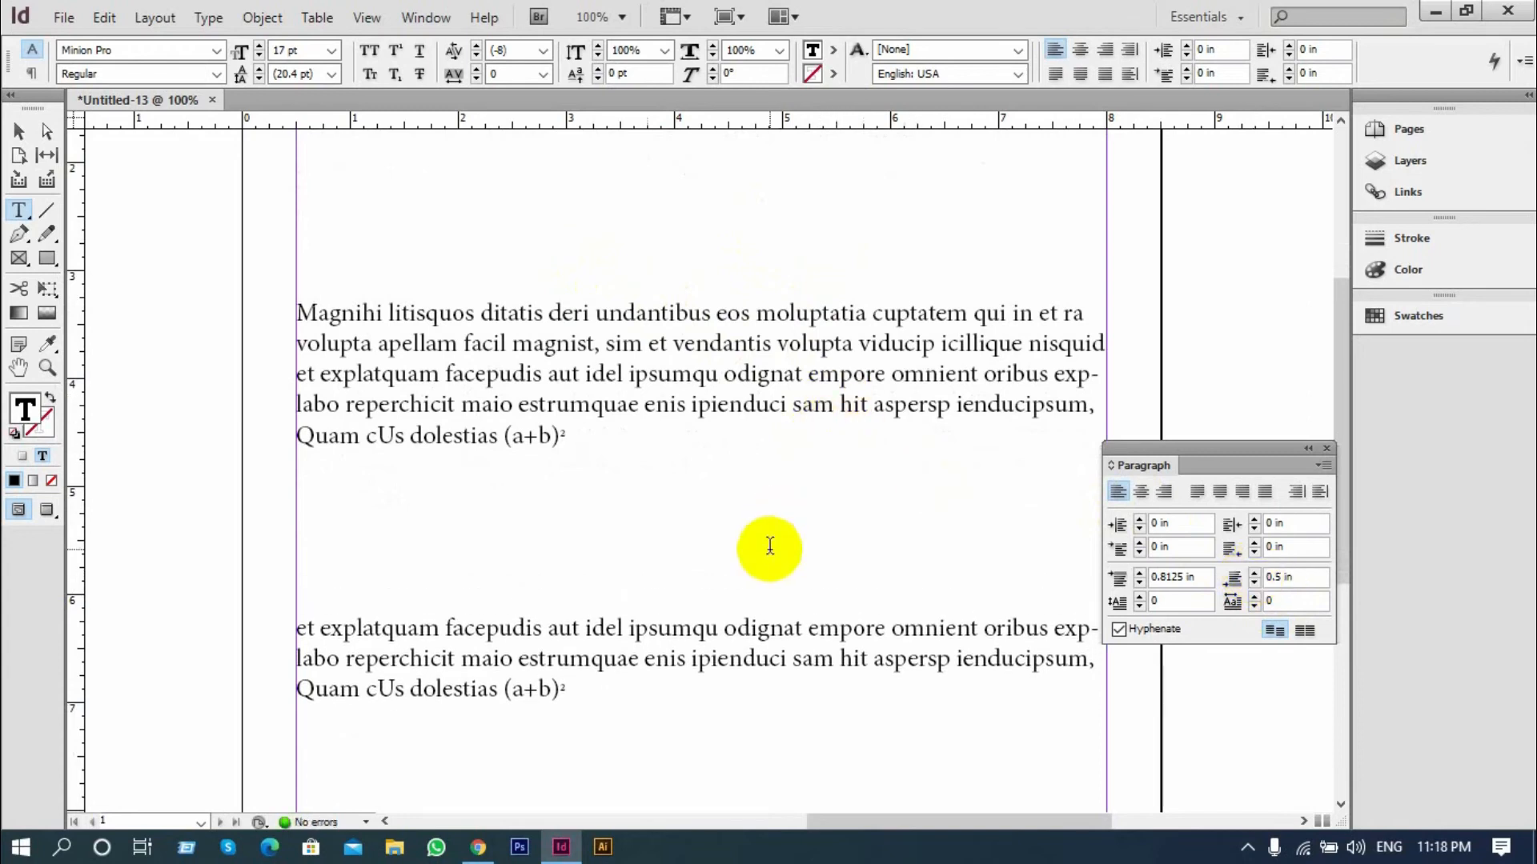
scroll(772, 544, "down", 1)
scroll(849, 536, "down", 1)
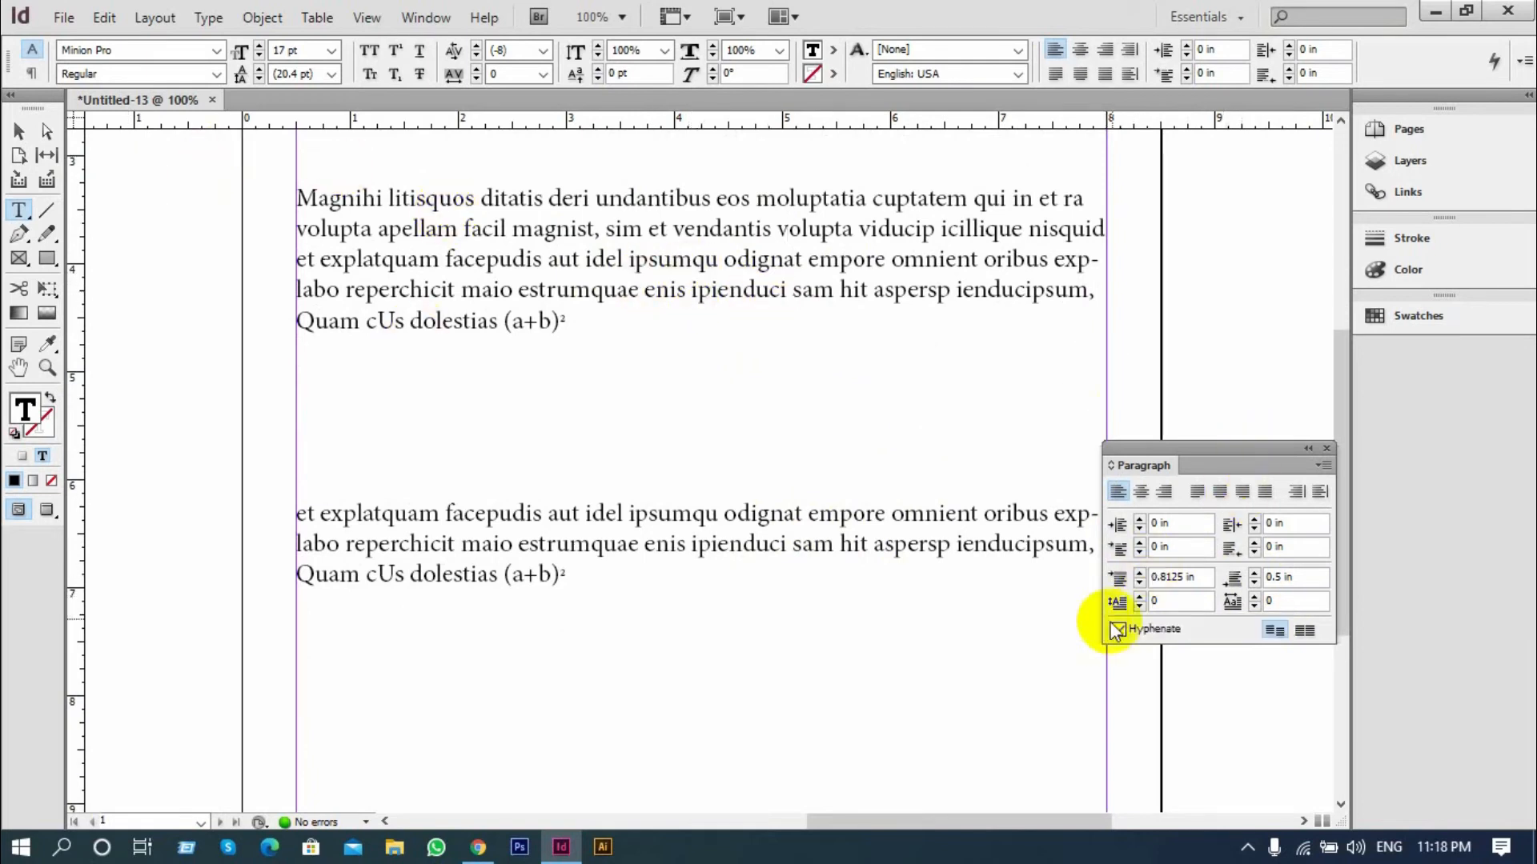
Give the second paragraph a one-character drop cap three lines high
left_click(1137, 597)
left_click(1137, 597)
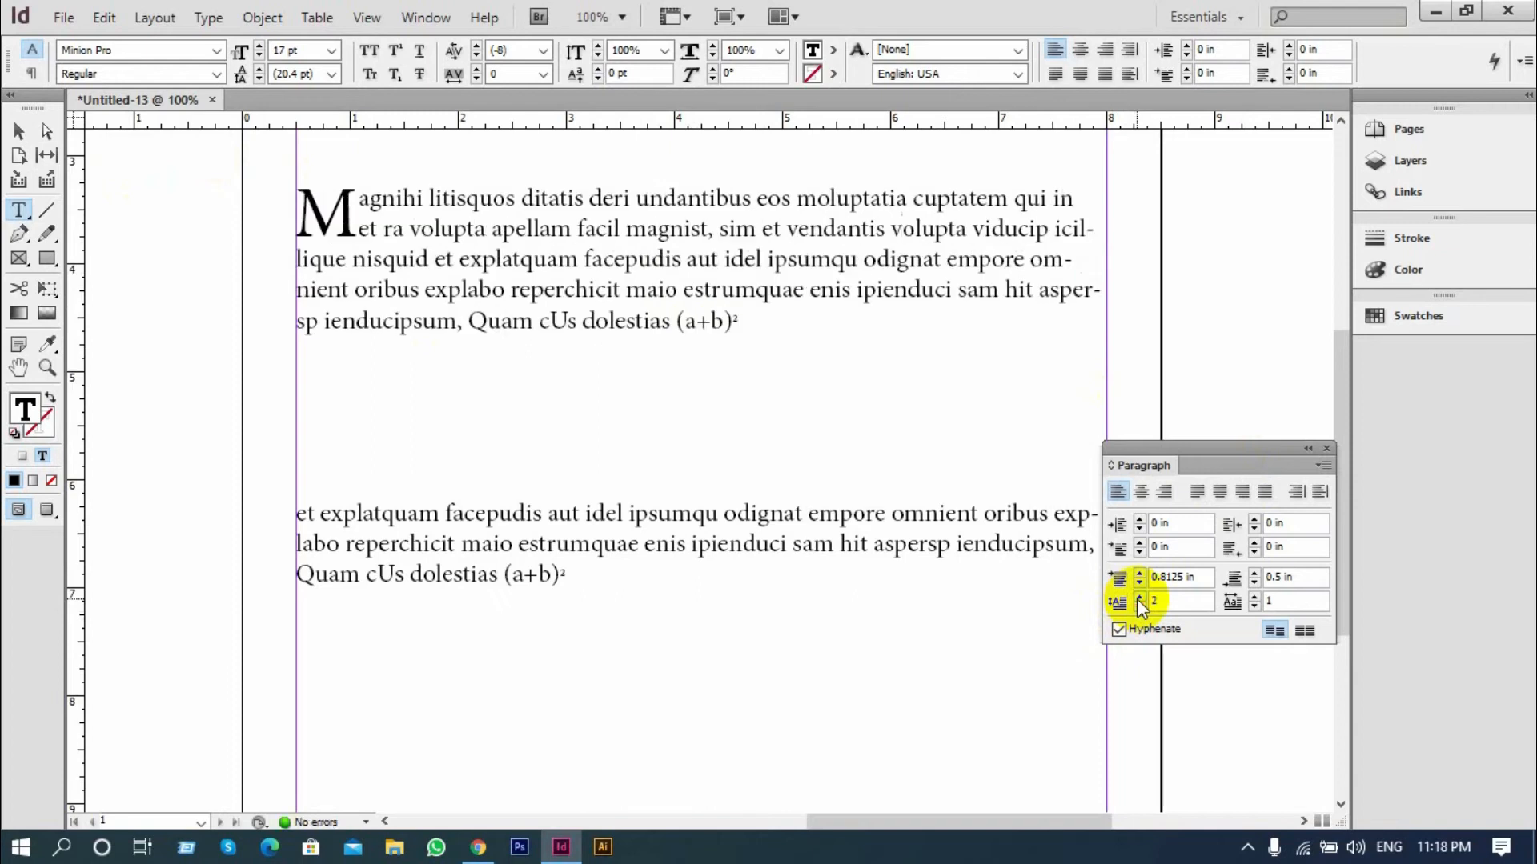
left_click(1137, 597)
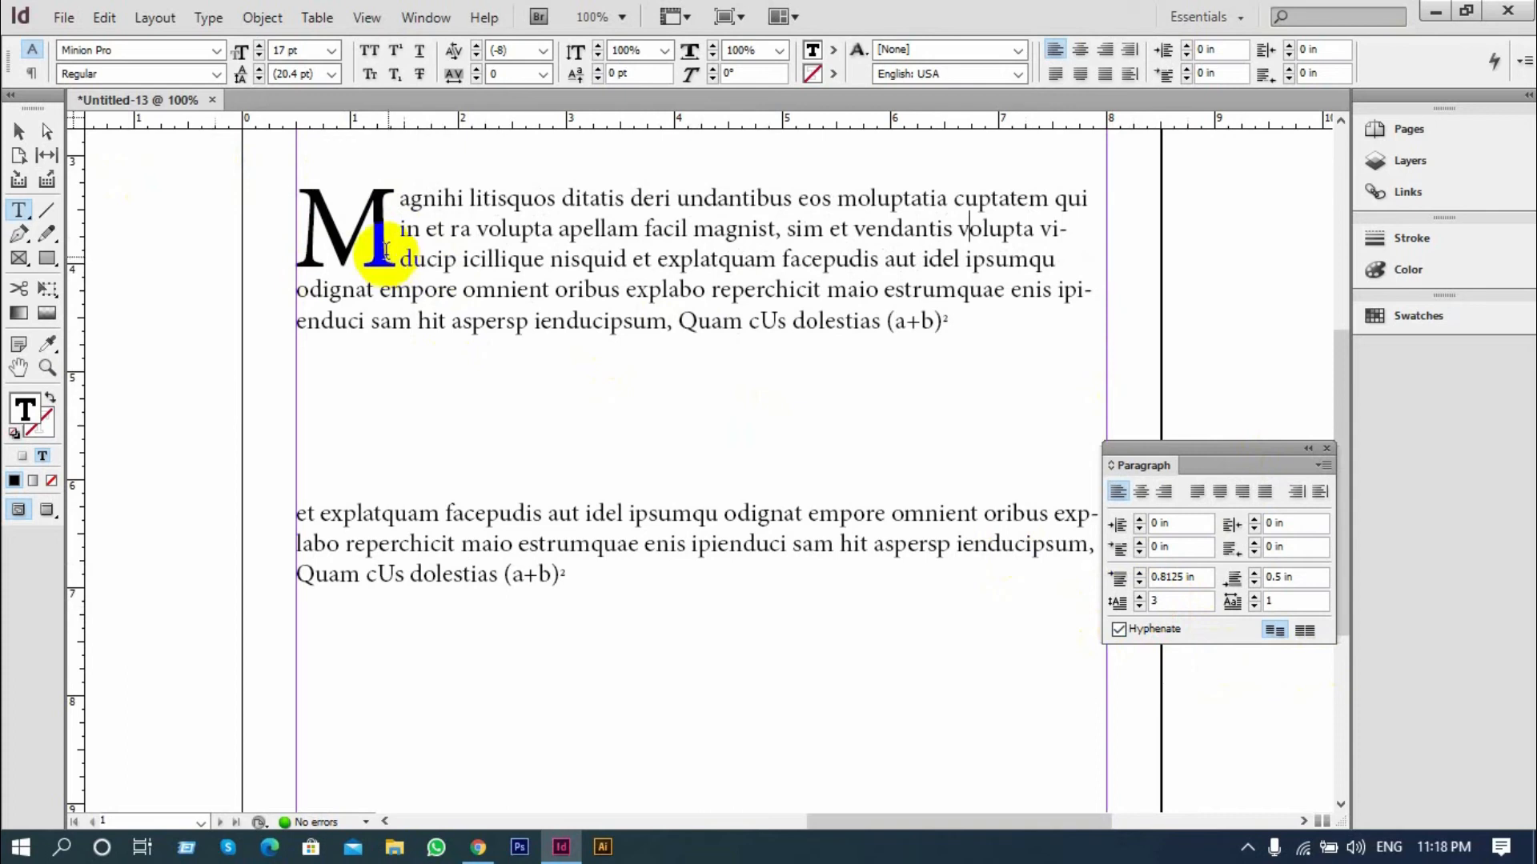
Try a drop cap height of four lines on the second paragraph and return it to three
scroll(552, 376, "up", 3)
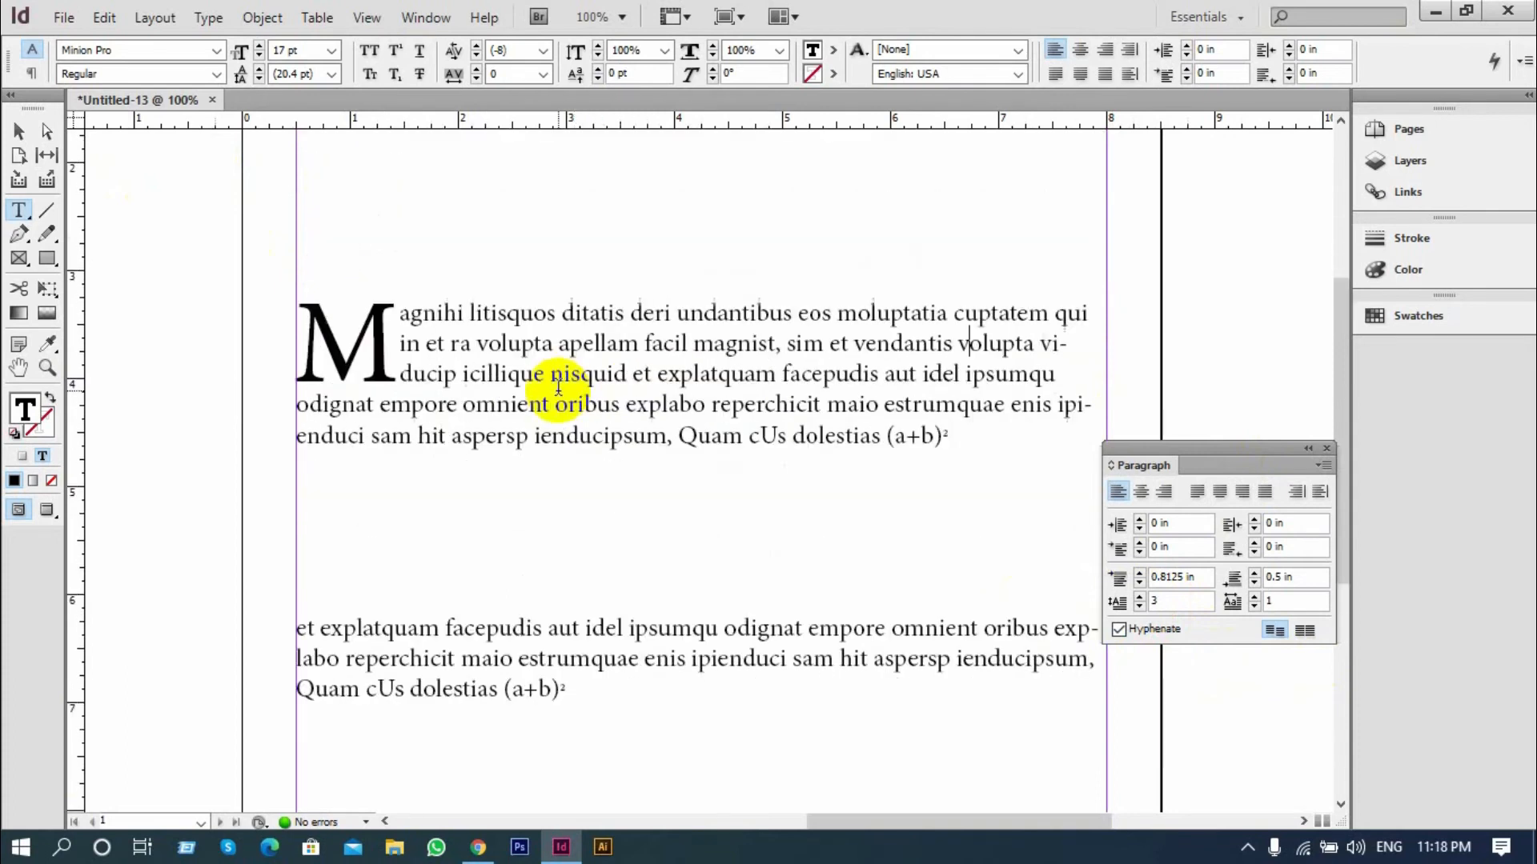
left_click(1139, 554)
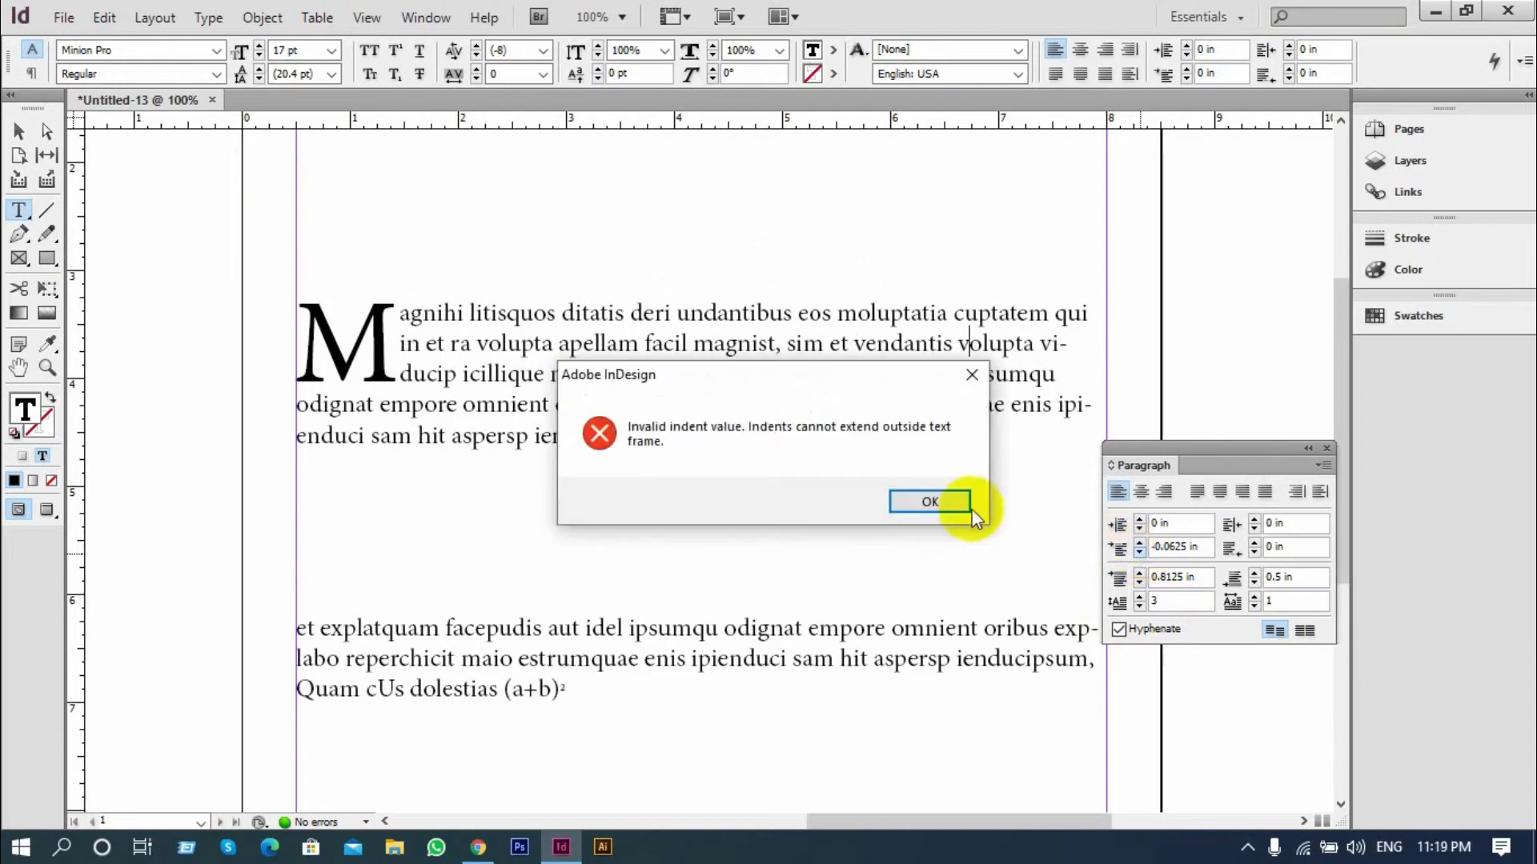
left_click(973, 377)
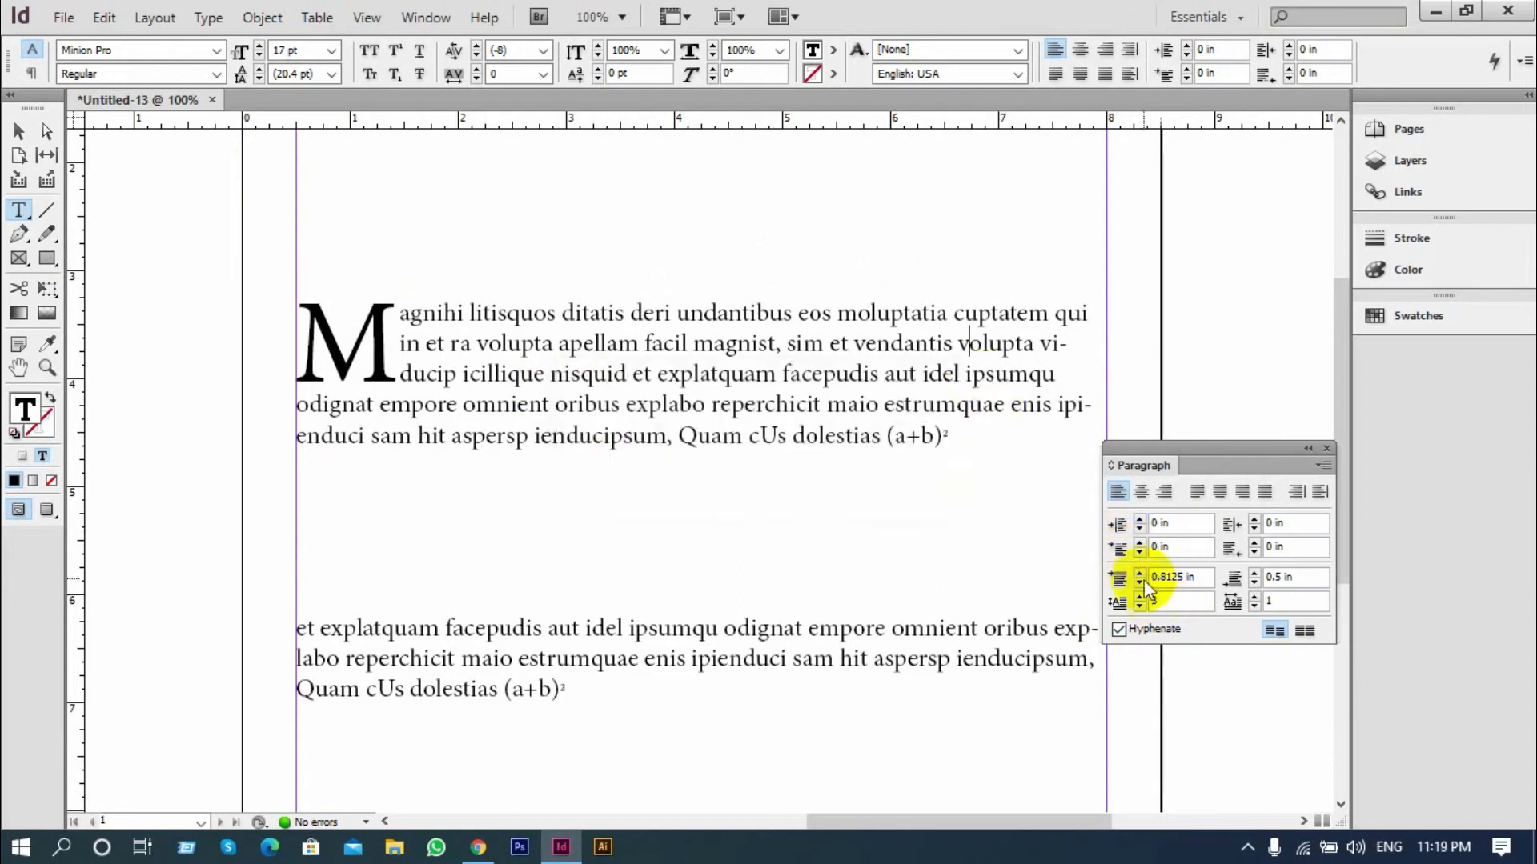
left_click(1140, 595)
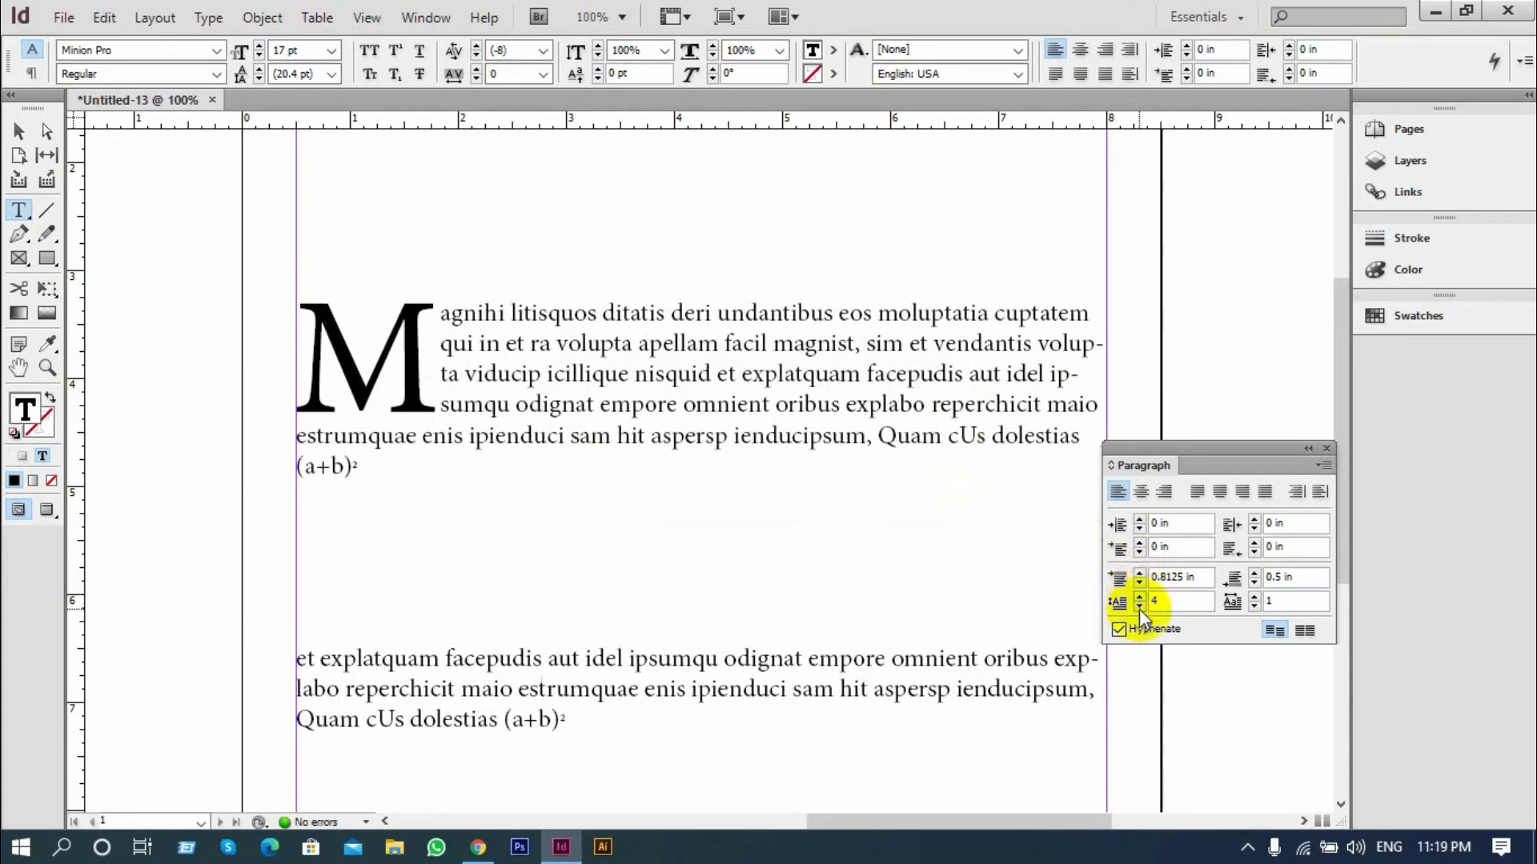
left_click(1139, 608)
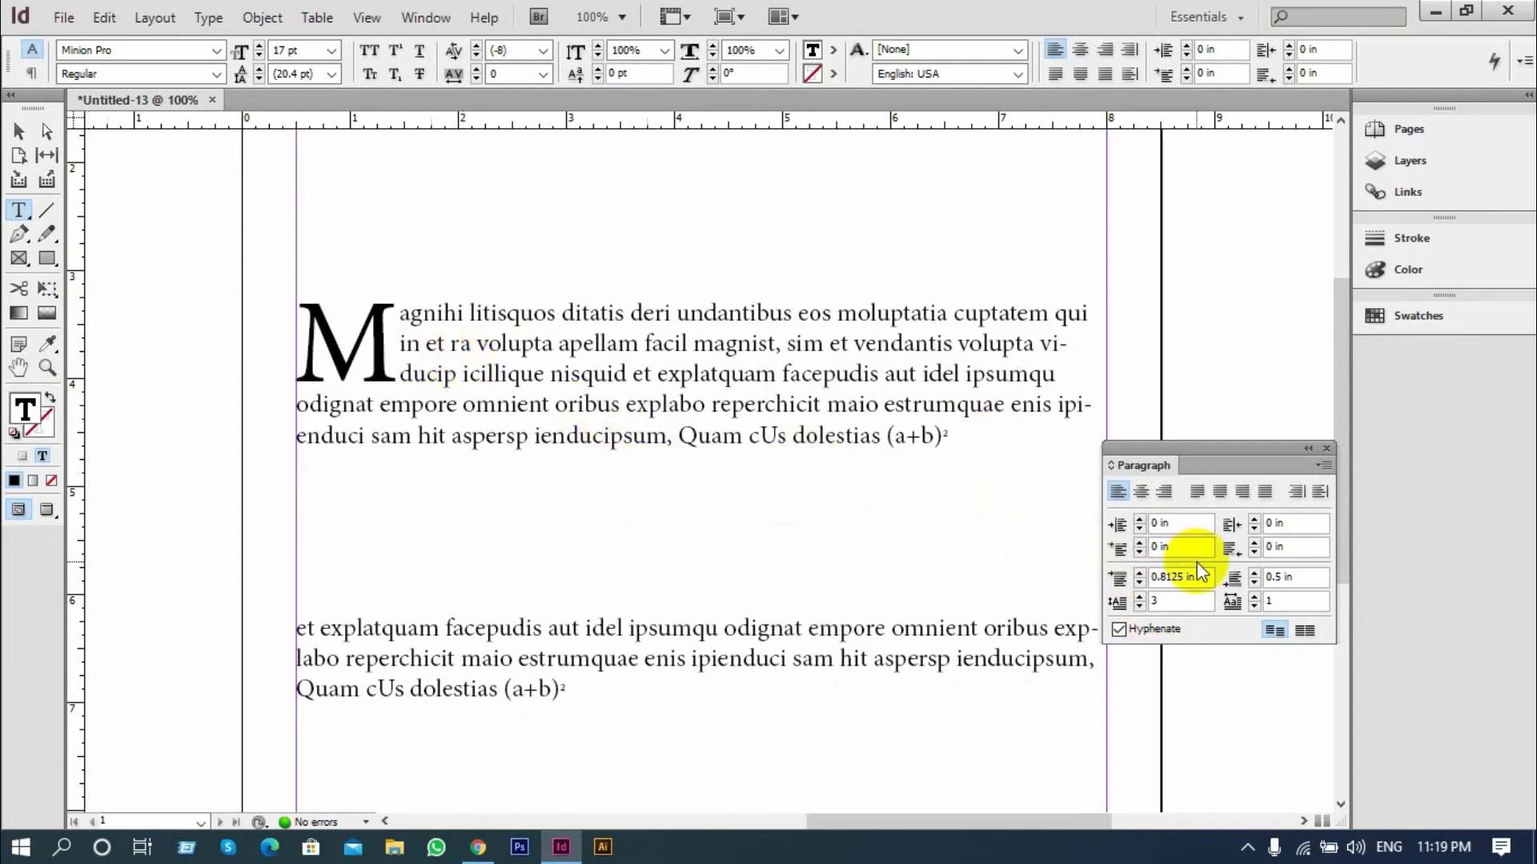
Extend the second paragraph's drop cap to four characters and reduce it back to one
left_click(1254, 597)
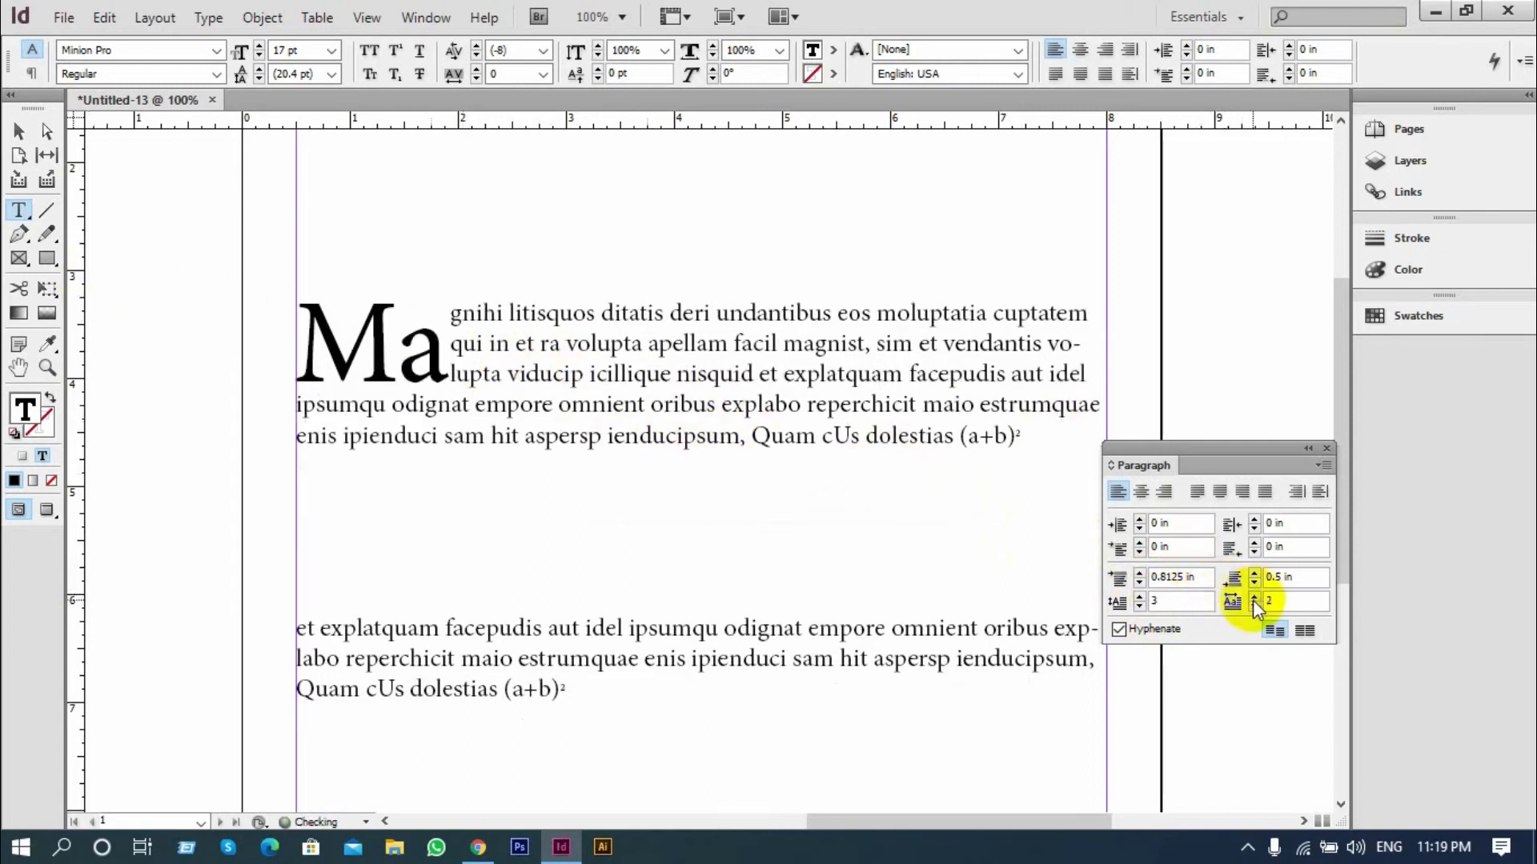
left_click(1254, 596)
left_click(1255, 596)
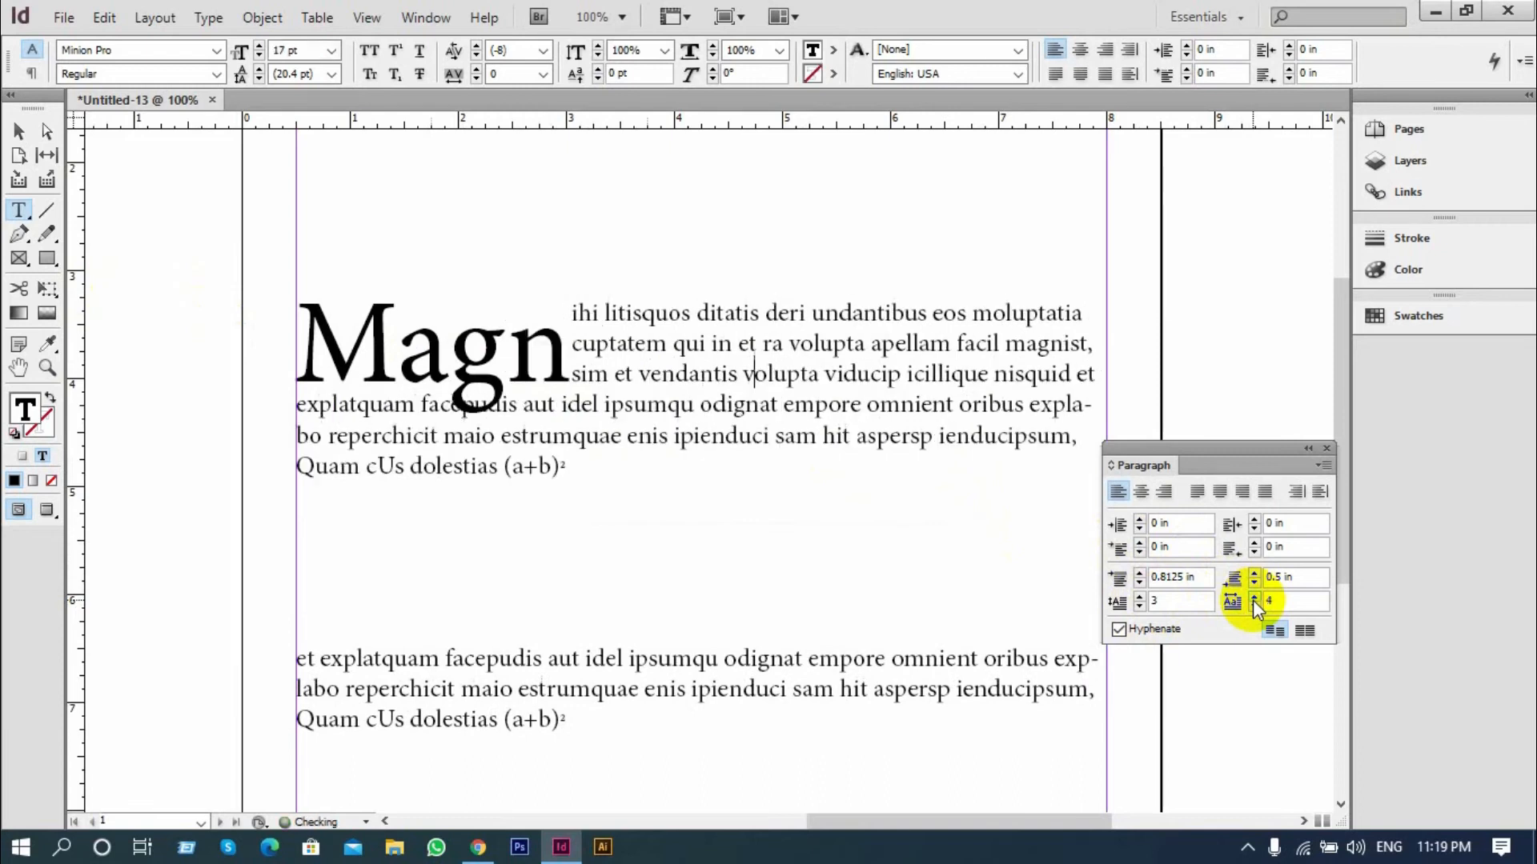
left_click(1255, 606)
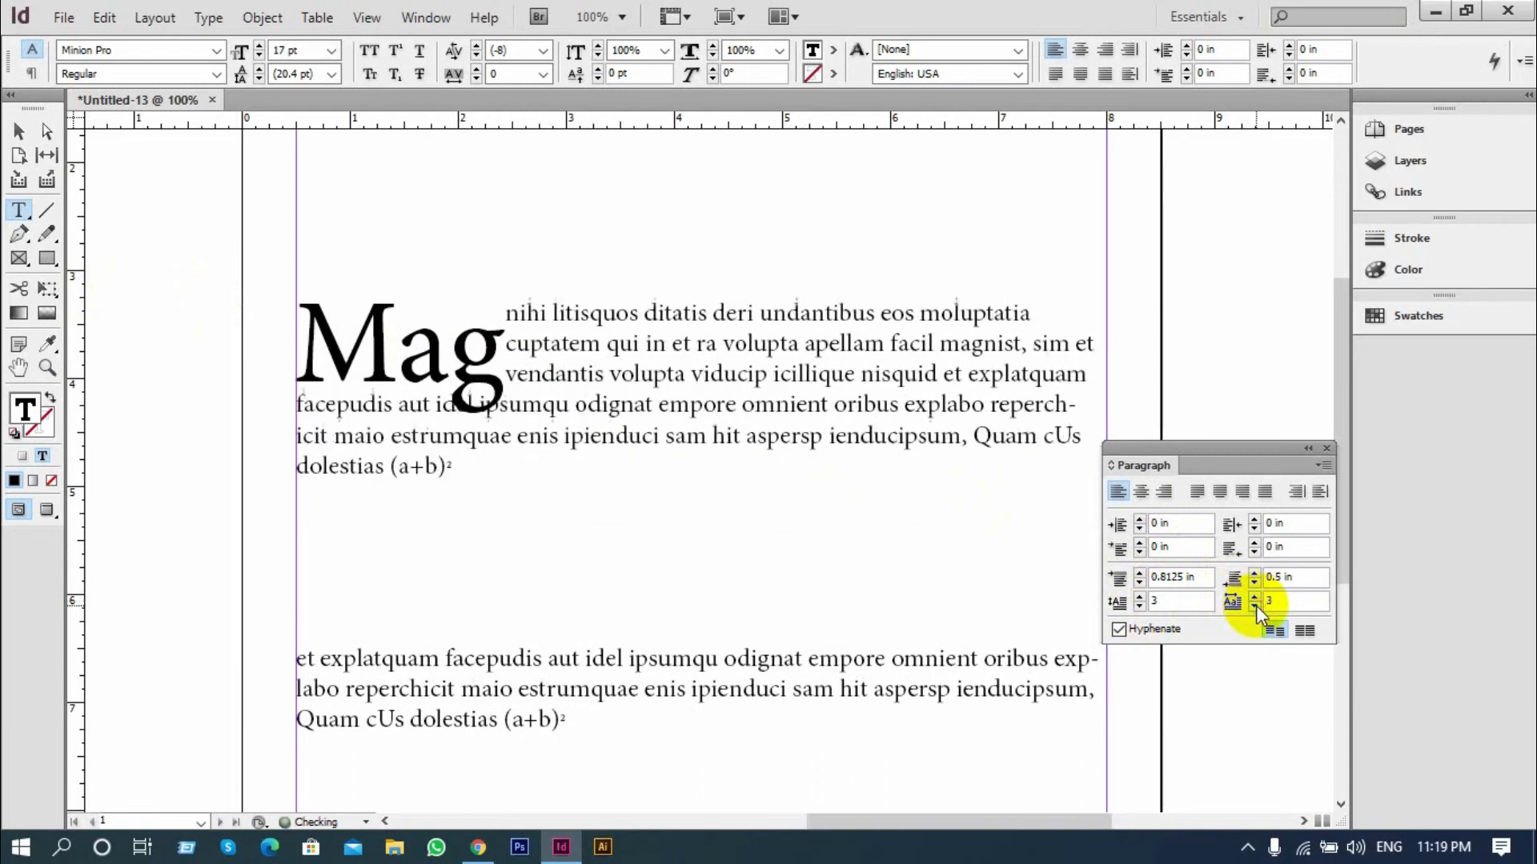
left_click(1255, 606)
left_click(1255, 606)
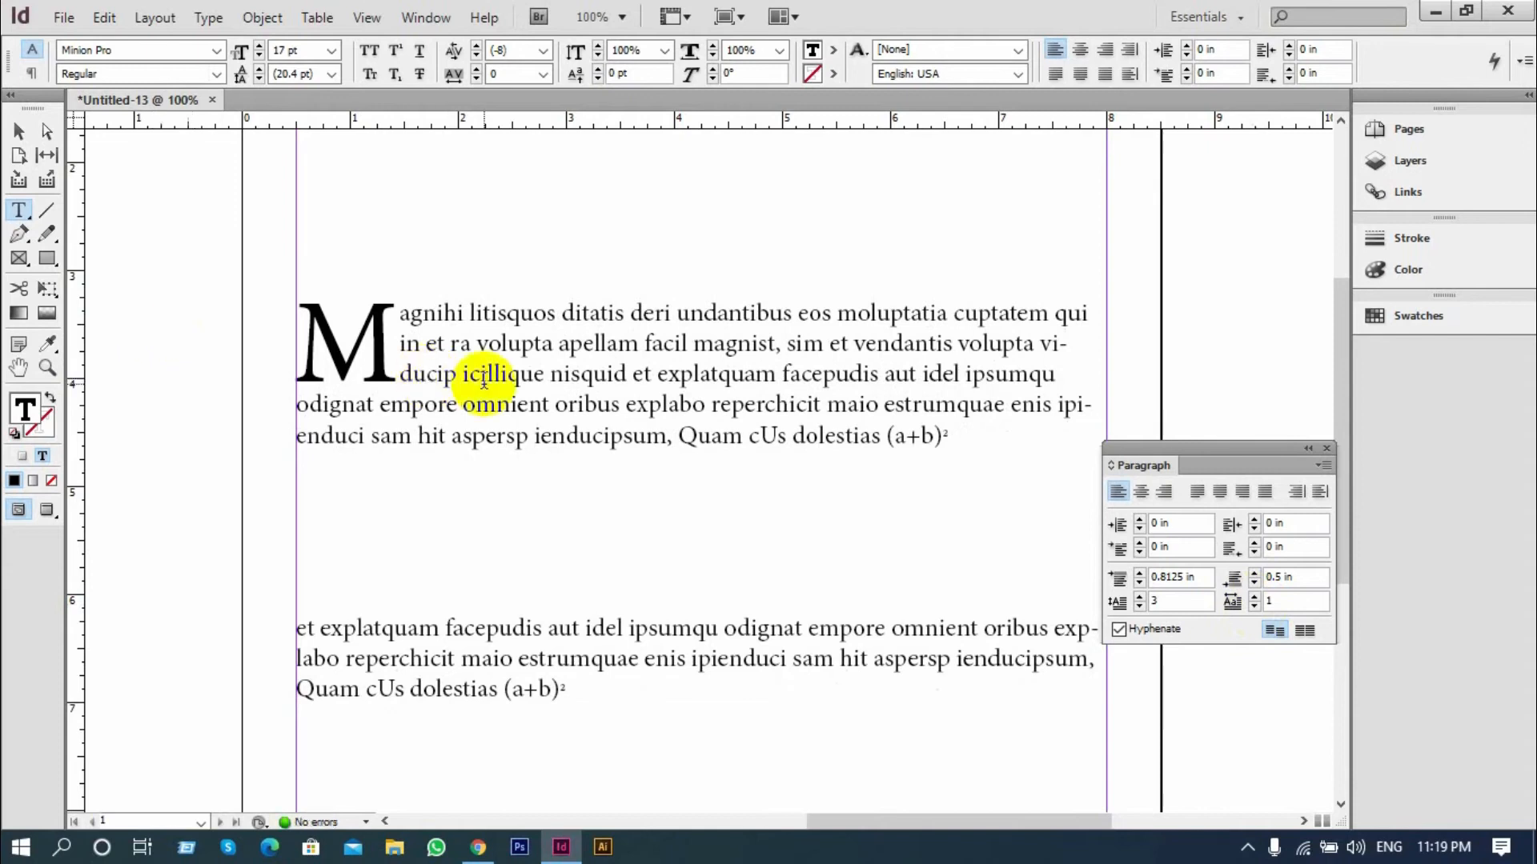
Remove the drop cap from the second paragraph by reducing its line count to 0
scroll(485, 382, "up", 1)
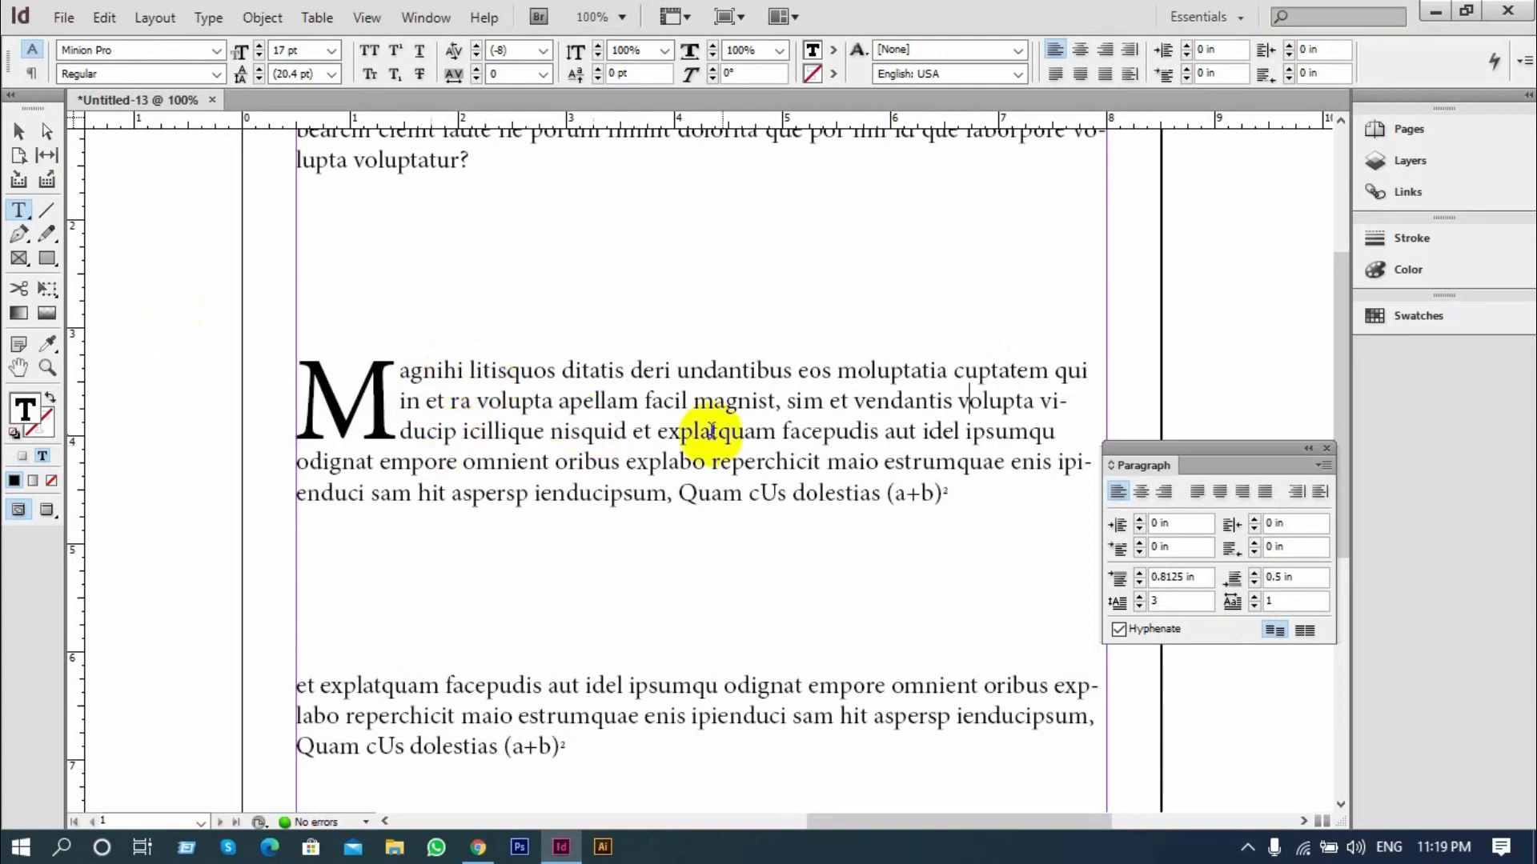
left_click(1139, 607)
left_click(1140, 608)
left_click(1140, 607)
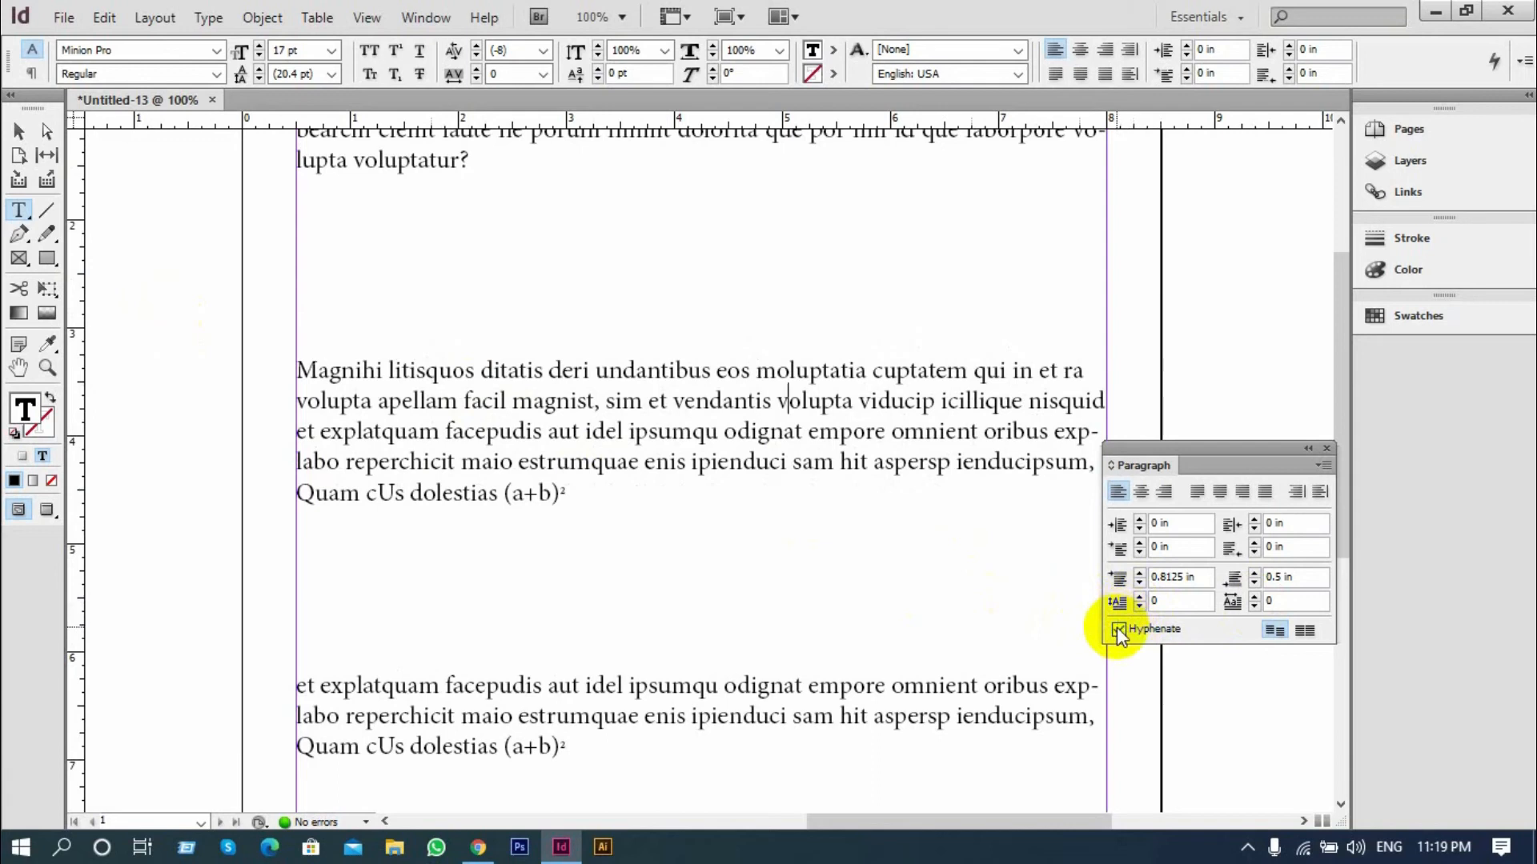
Examine the hyphenated line endings in all the paragraphs, moving the floating paragraph settings clear of the text
scroll(952, 624, "up", 3)
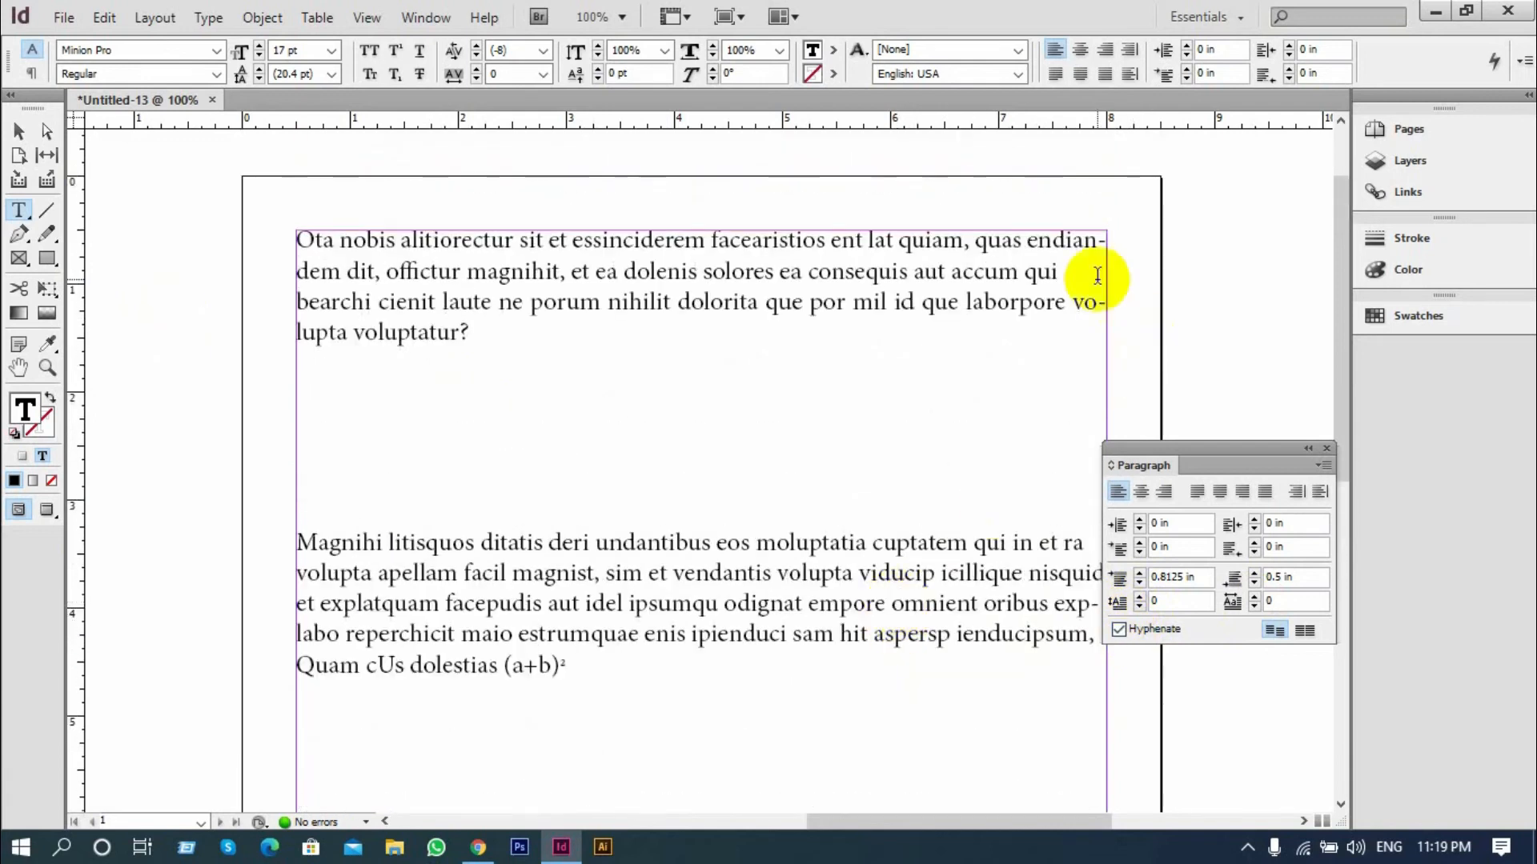
scroll(1097, 275, "down", 8)
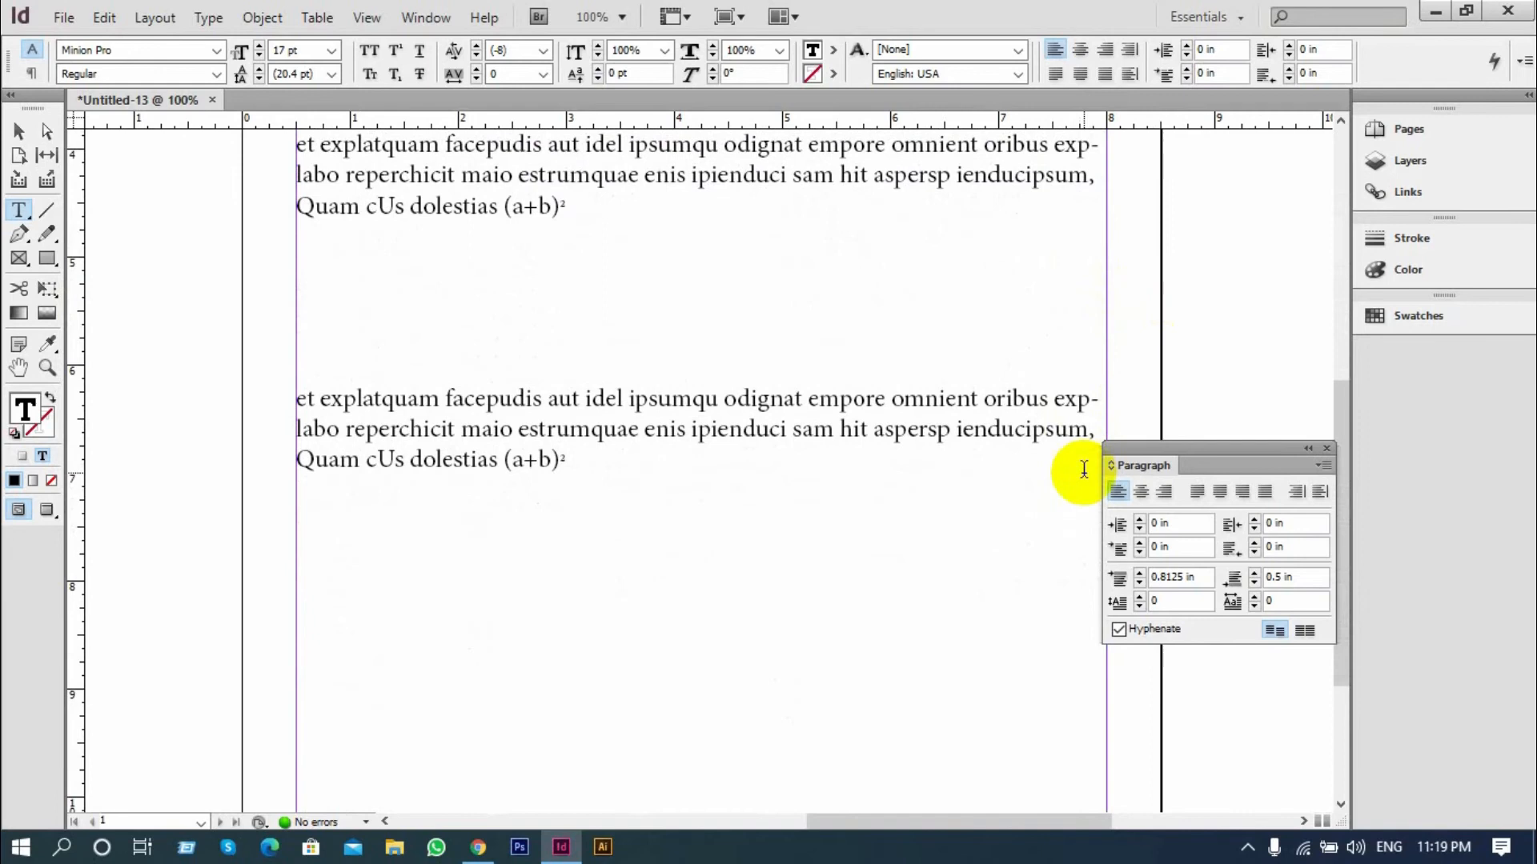
scroll(1084, 468, "up", 3)
scroll(1120, 400, "up", 5)
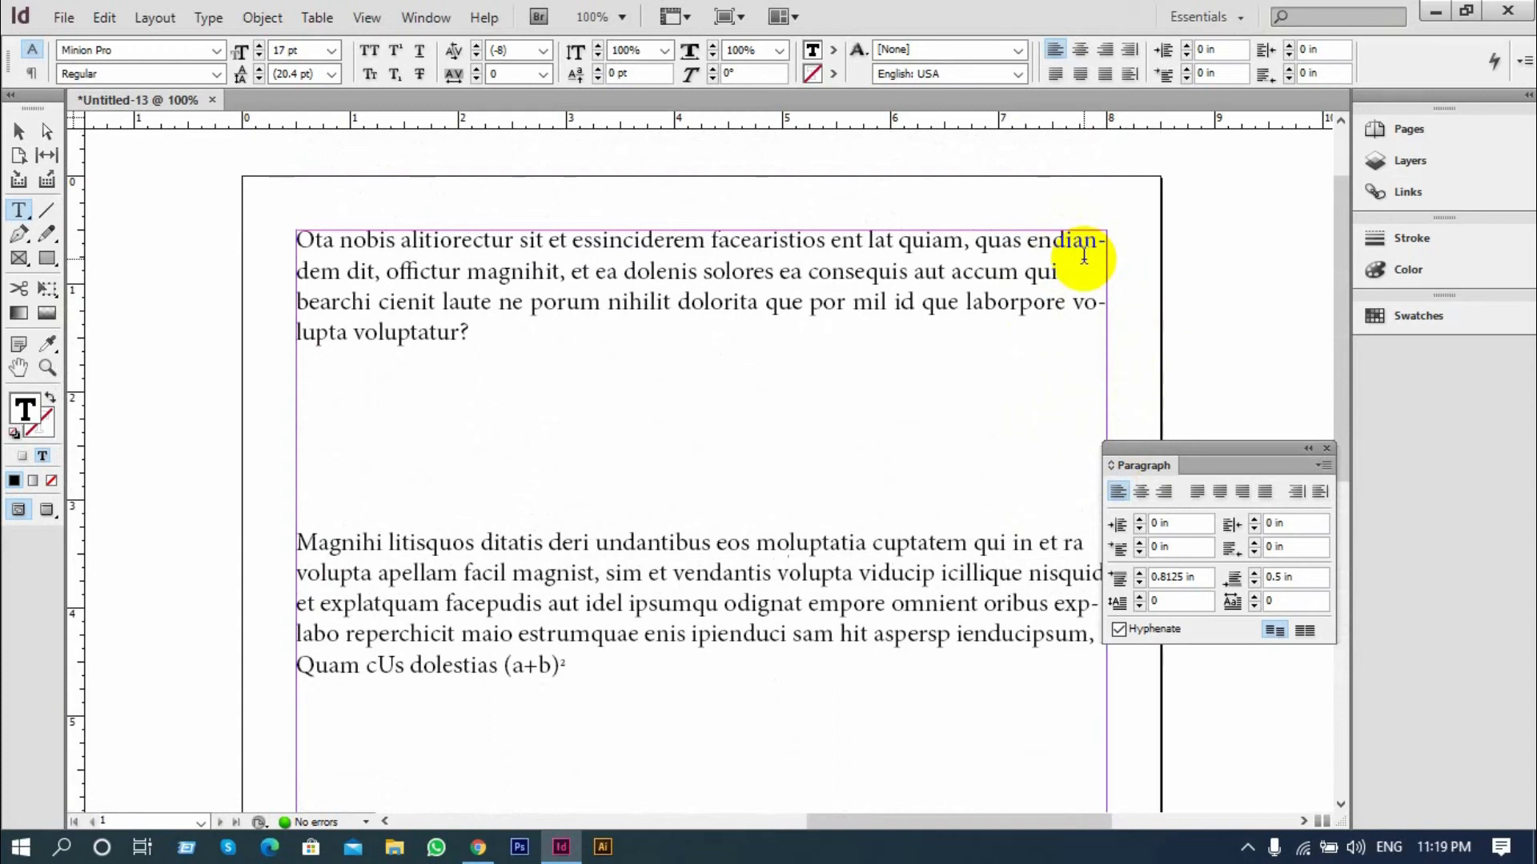
key("Down")
left_click_drag(1165, 451, 1265, 397)
scroll(1037, 486, "down", 3)
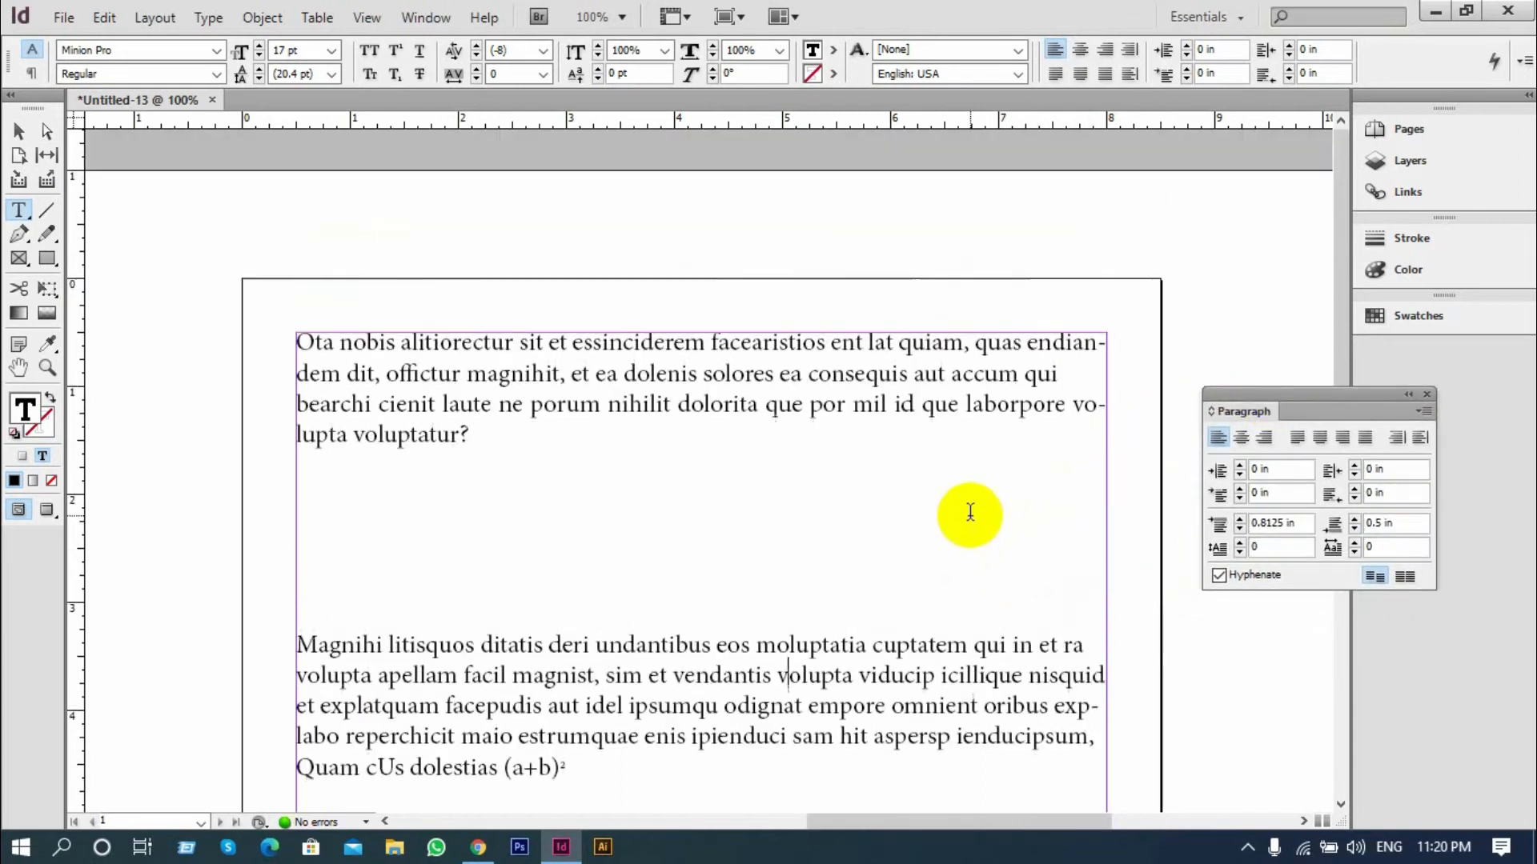
scroll(951, 589, "up", 3)
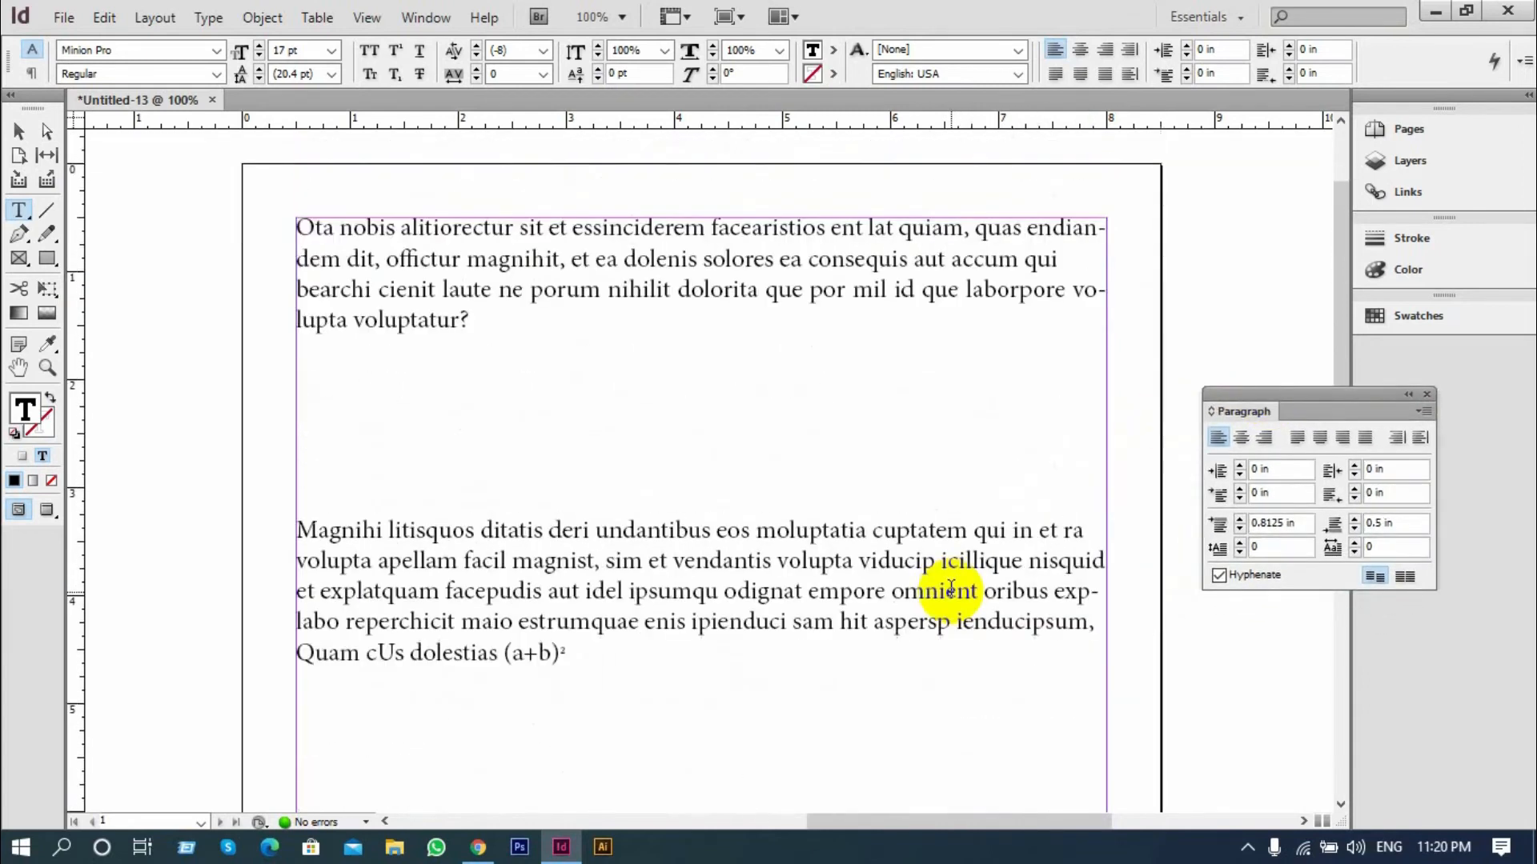
left_click(943, 641)
scroll(937, 636, "down", 2)
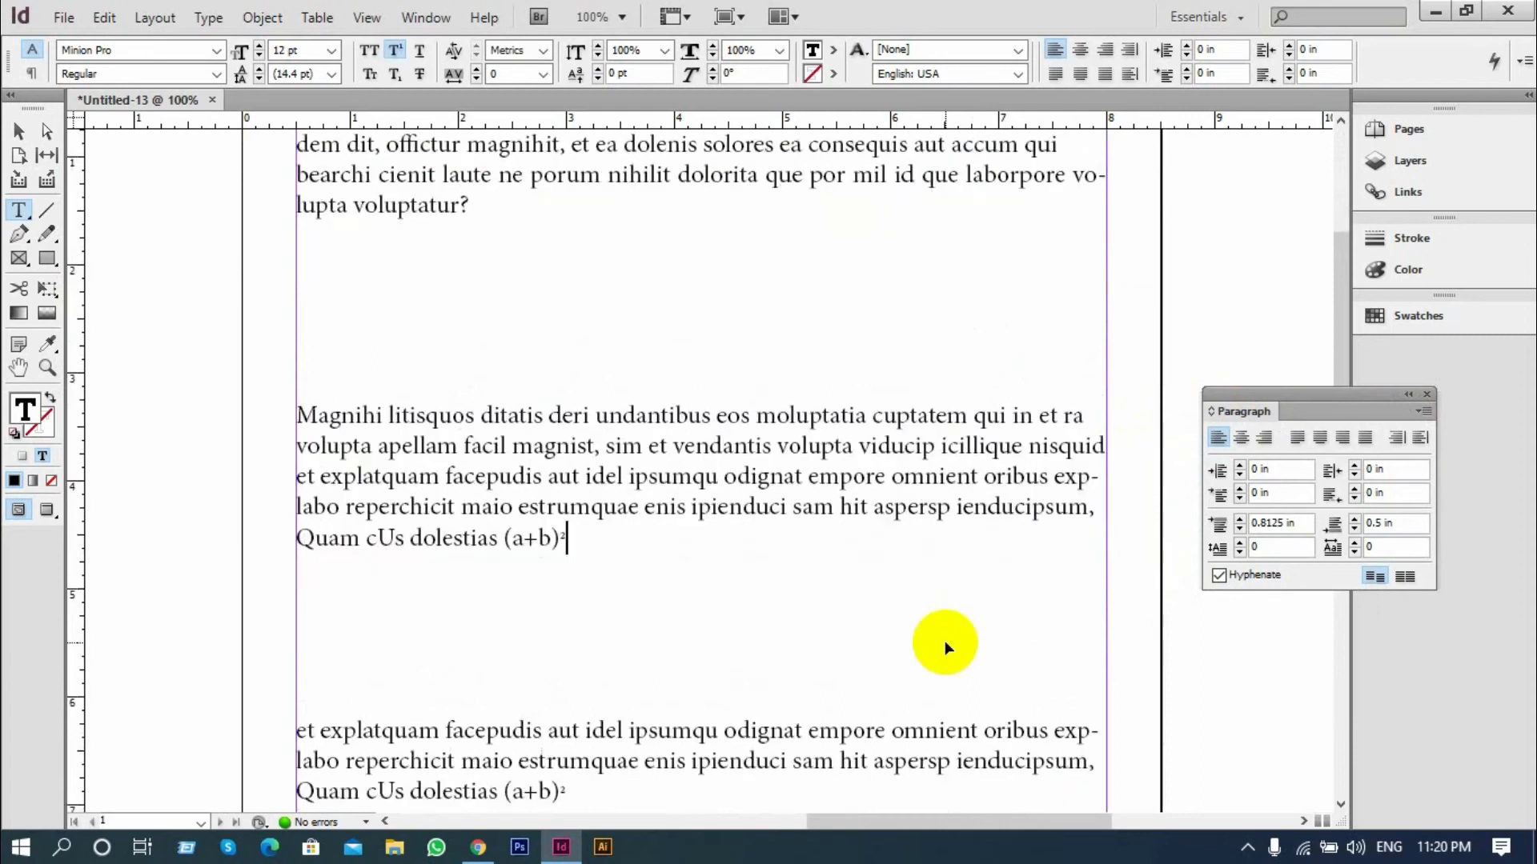
Select the whole text frame and turn off hyphenation for all its paragraphs
left_click(19, 130)
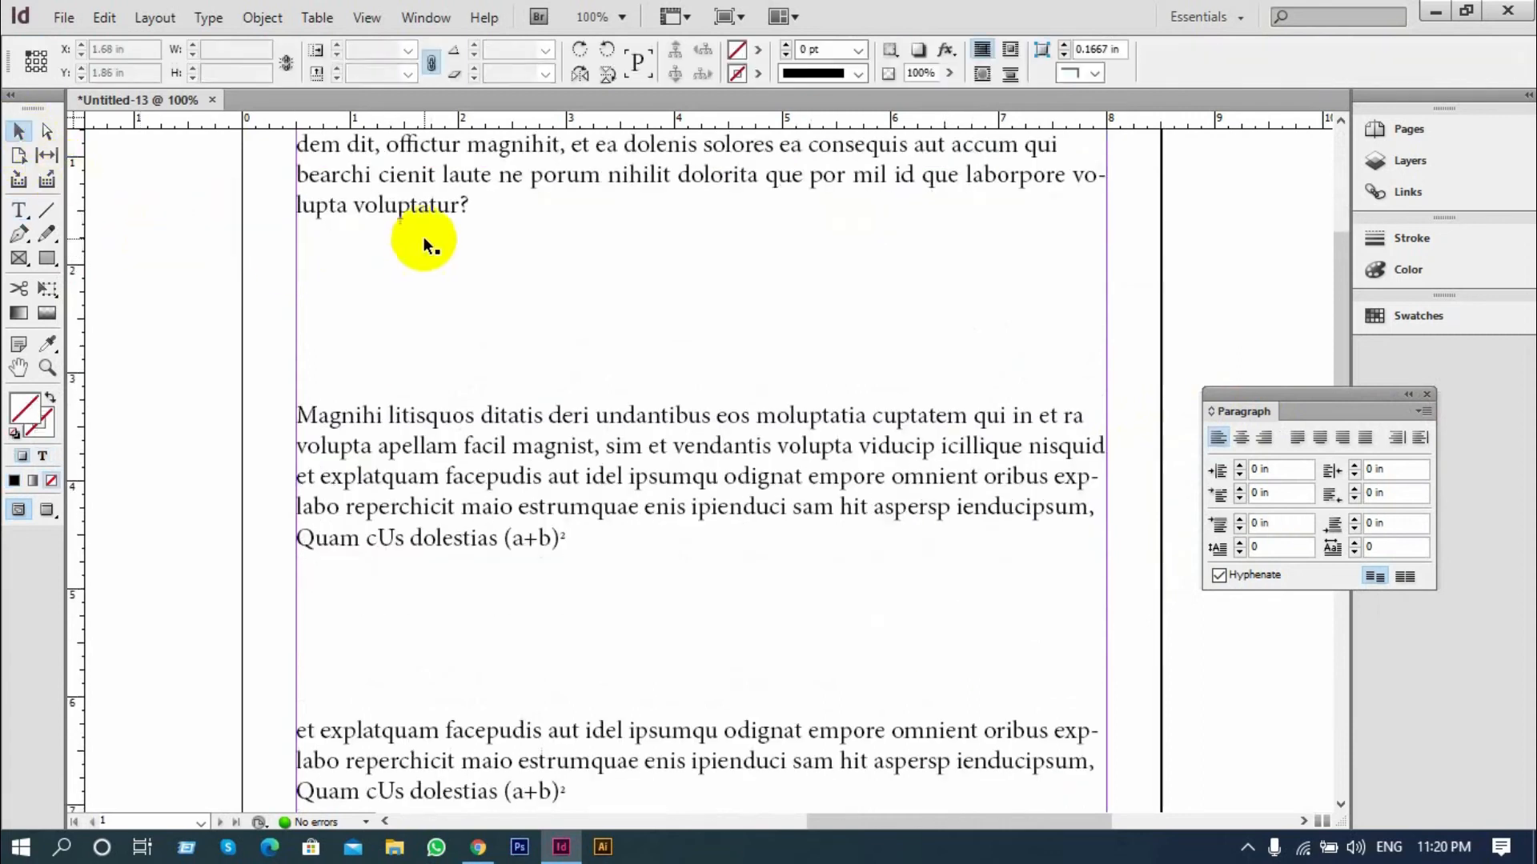
left_click(413, 216)
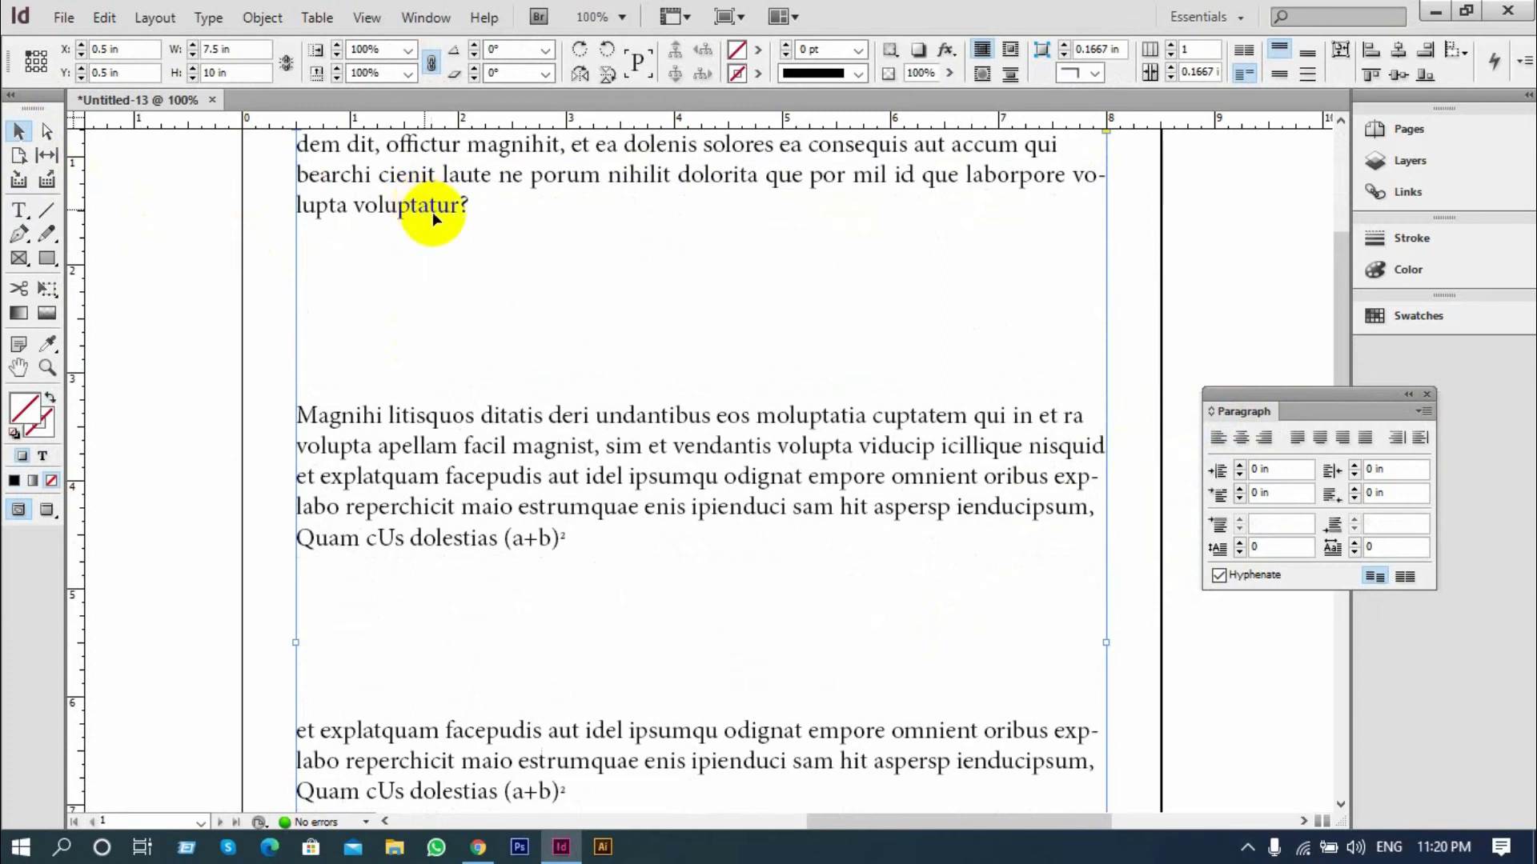
left_click(1220, 574)
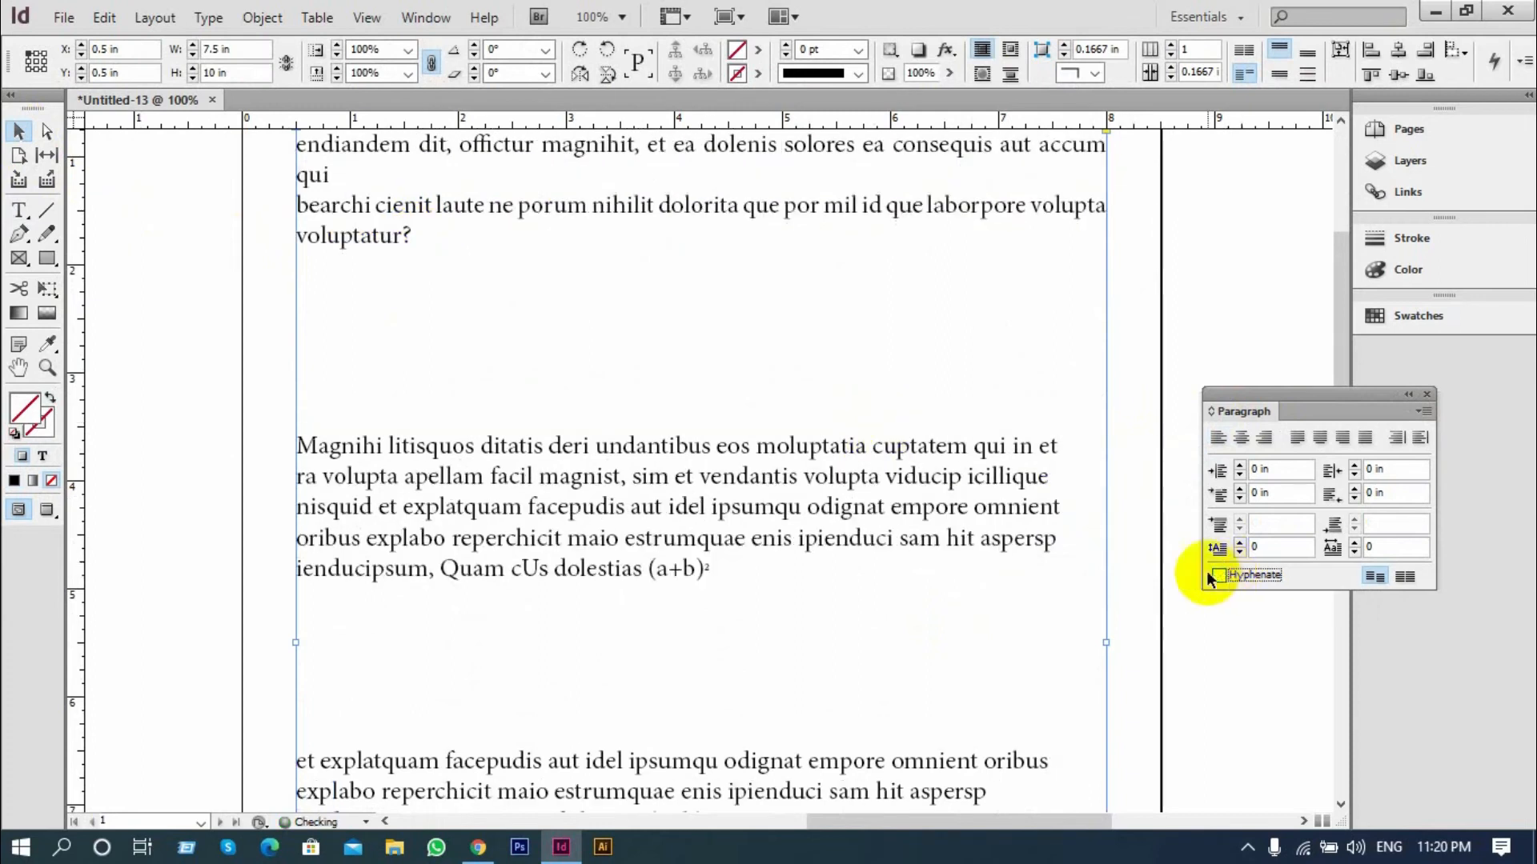
scroll(901, 520, "down", 2)
scroll(901, 517, "down", 4)
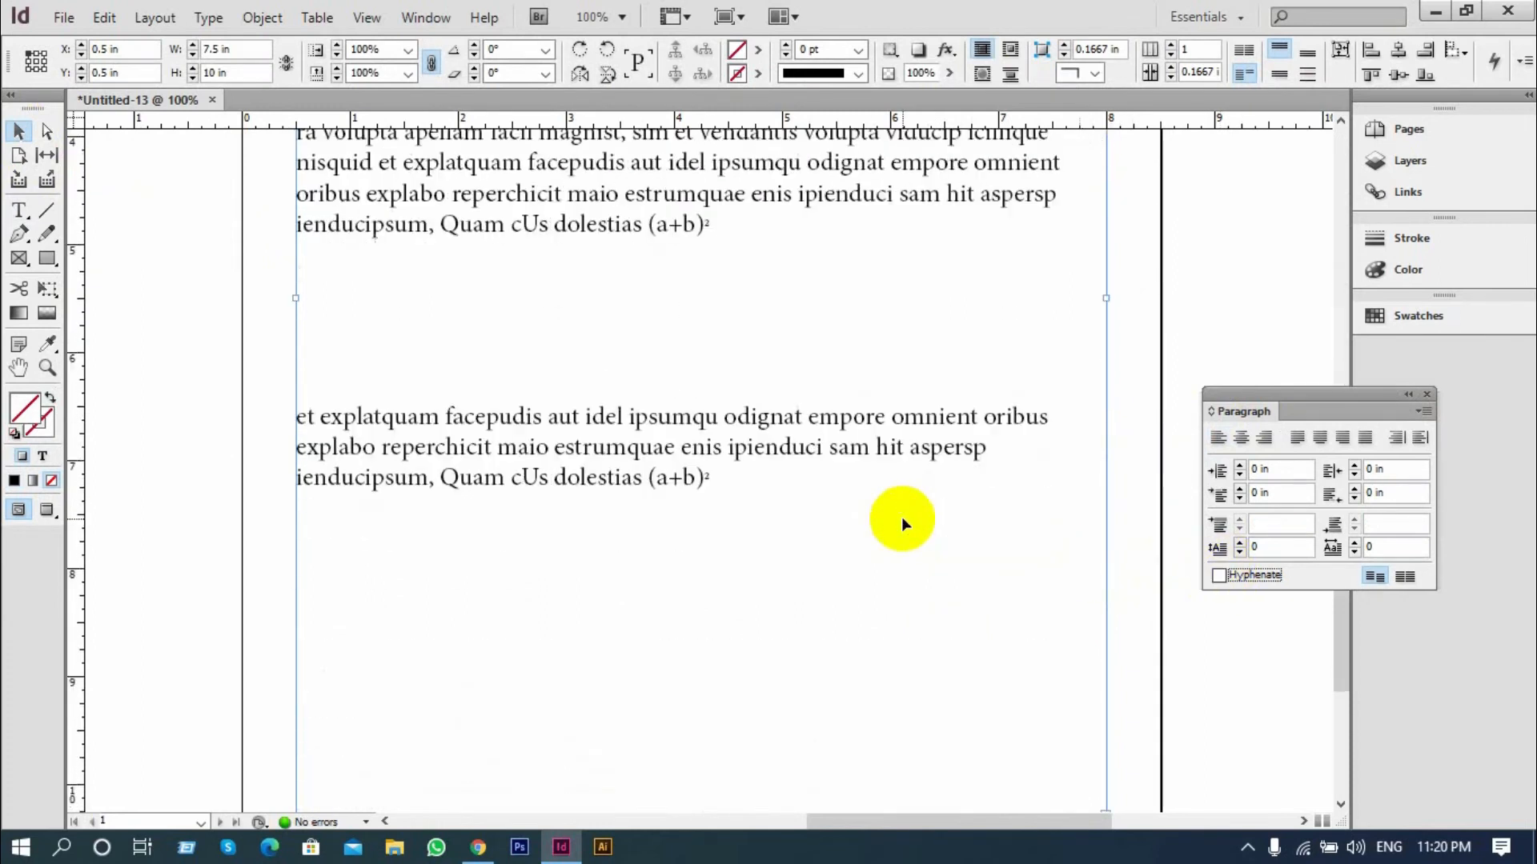
Justify all text in the selected frame with the last line aligned left, and turn hyphenation back on
scroll(901, 516, "up", 8)
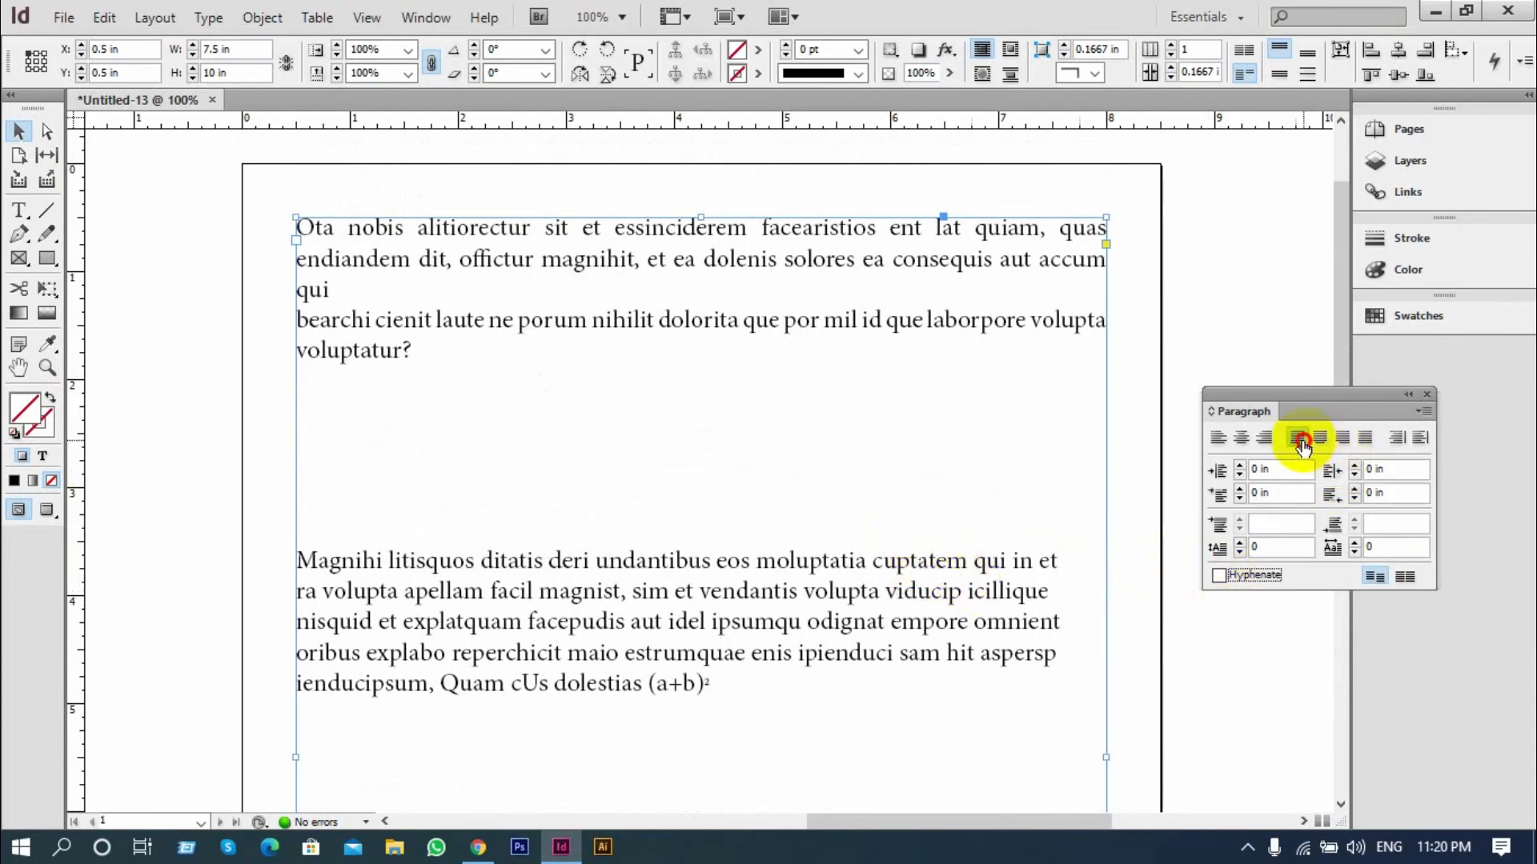
left_click(1298, 437)
left_click(1218, 576)
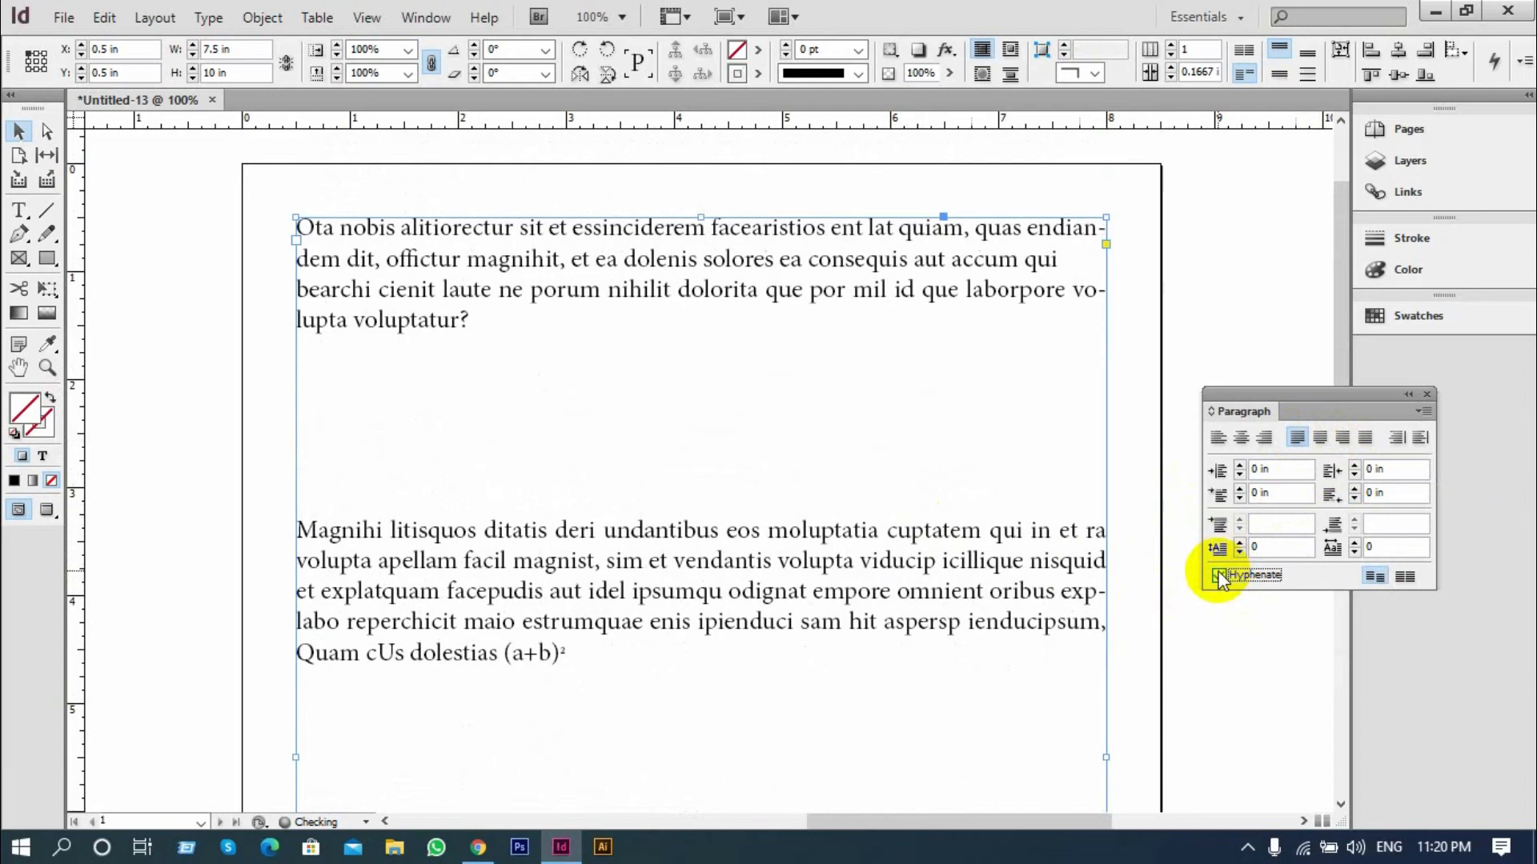
scroll(1026, 581, "down", 3)
scroll(1024, 579, "down", 2)
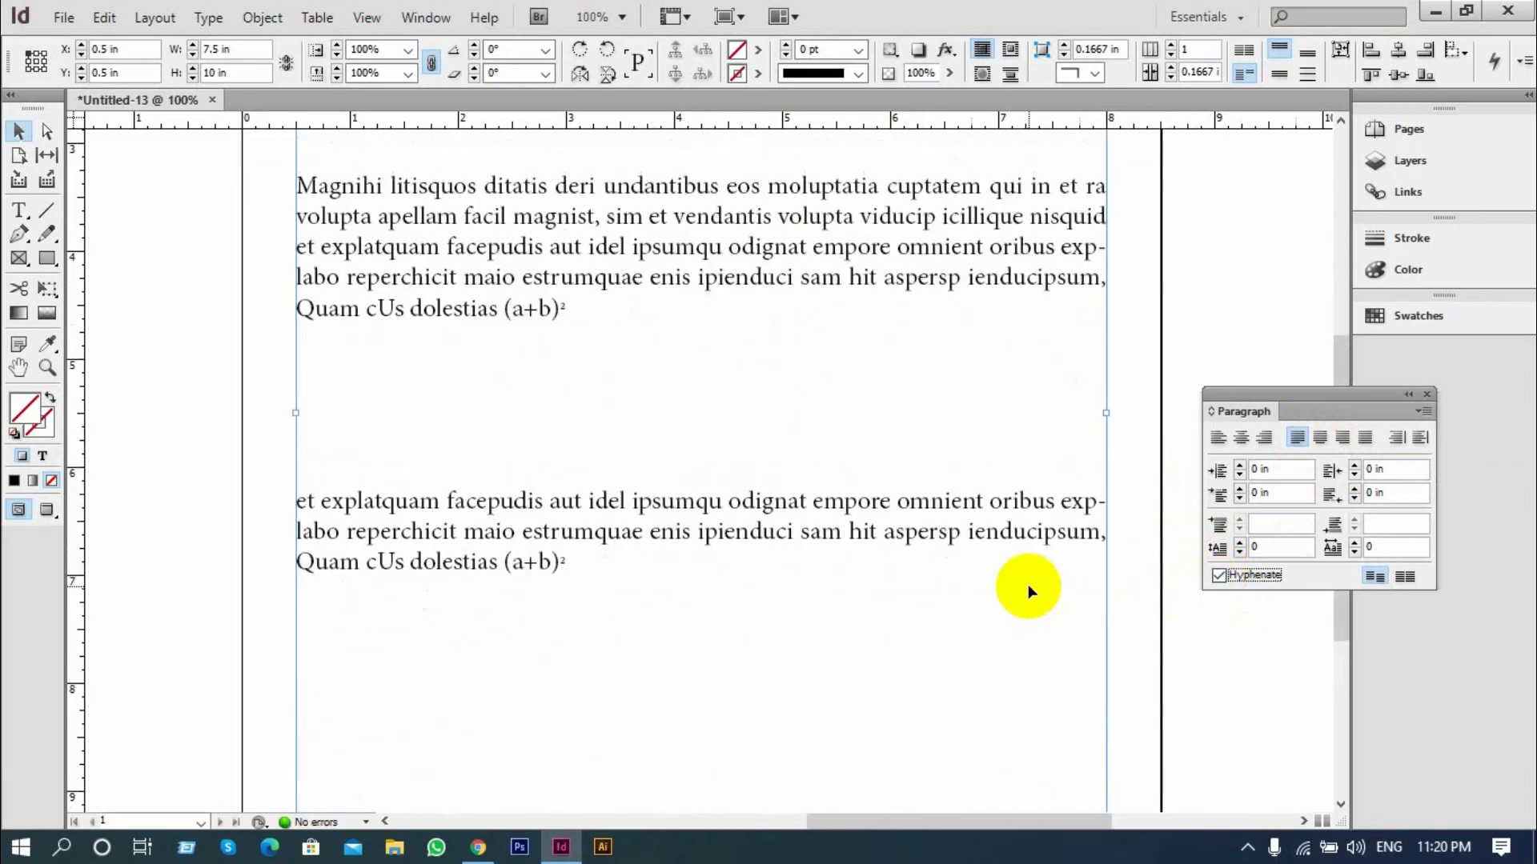
Switch hyphenation off and back on for the selected text frame, and deselect the frame
scroll(1027, 584, "up", 4)
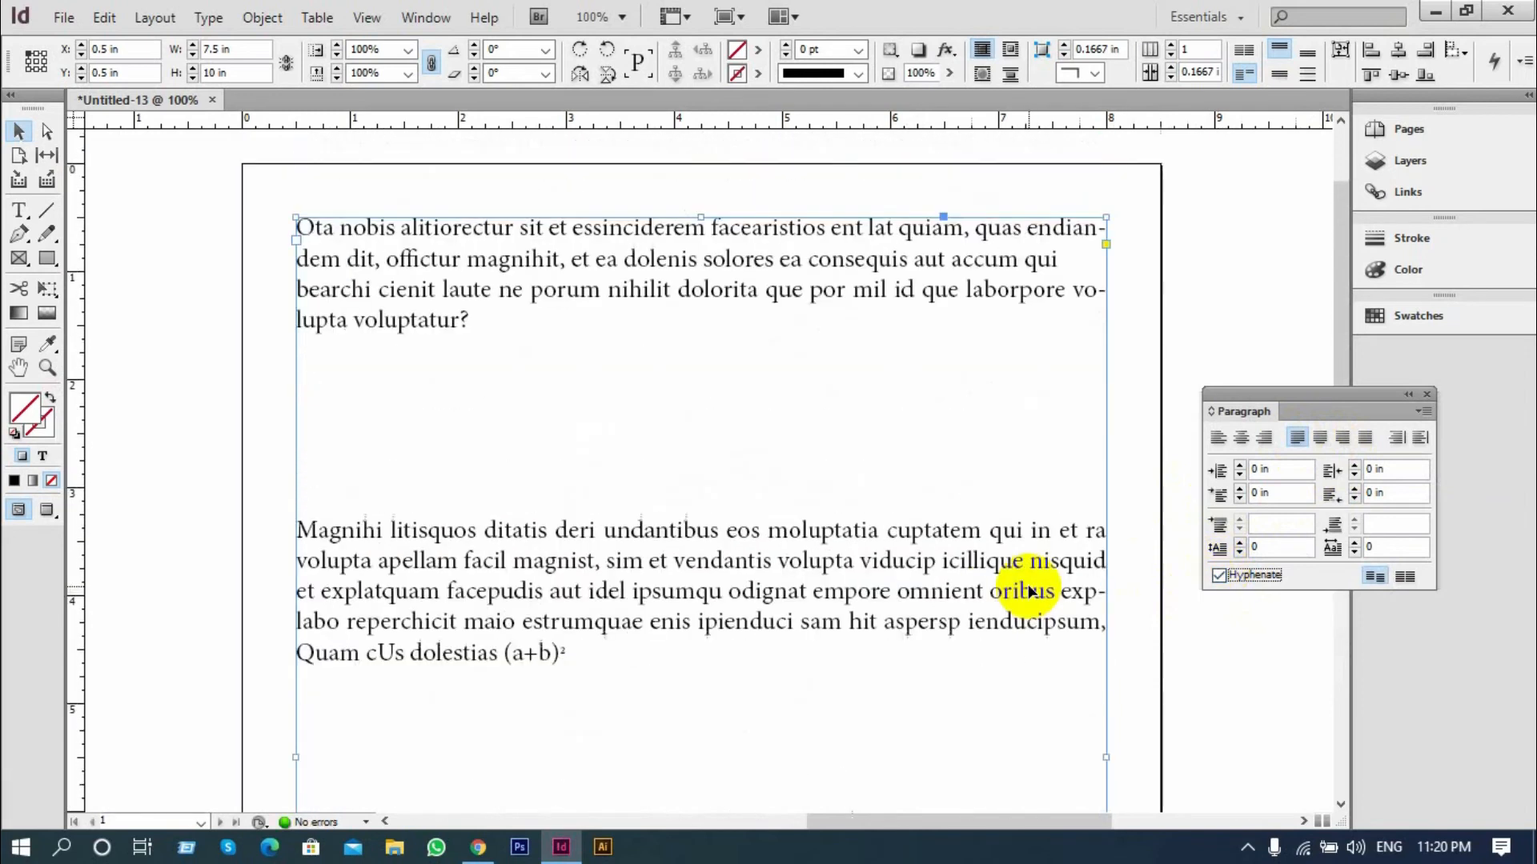
left_click(1218, 576)
left_click(1218, 576)
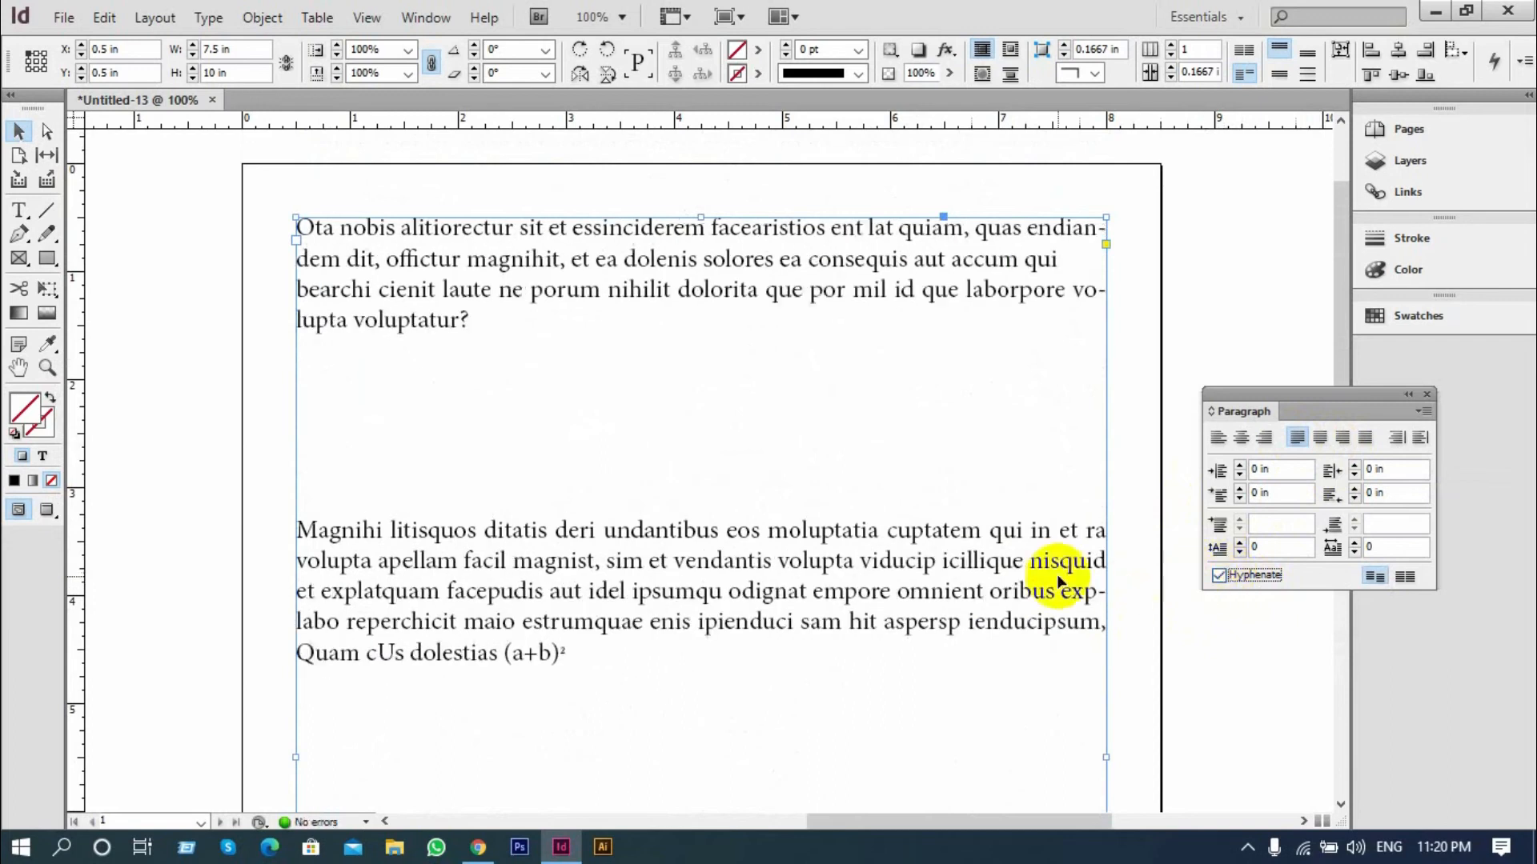
scroll(1056, 574, "down", 2)
left_click(1131, 517)
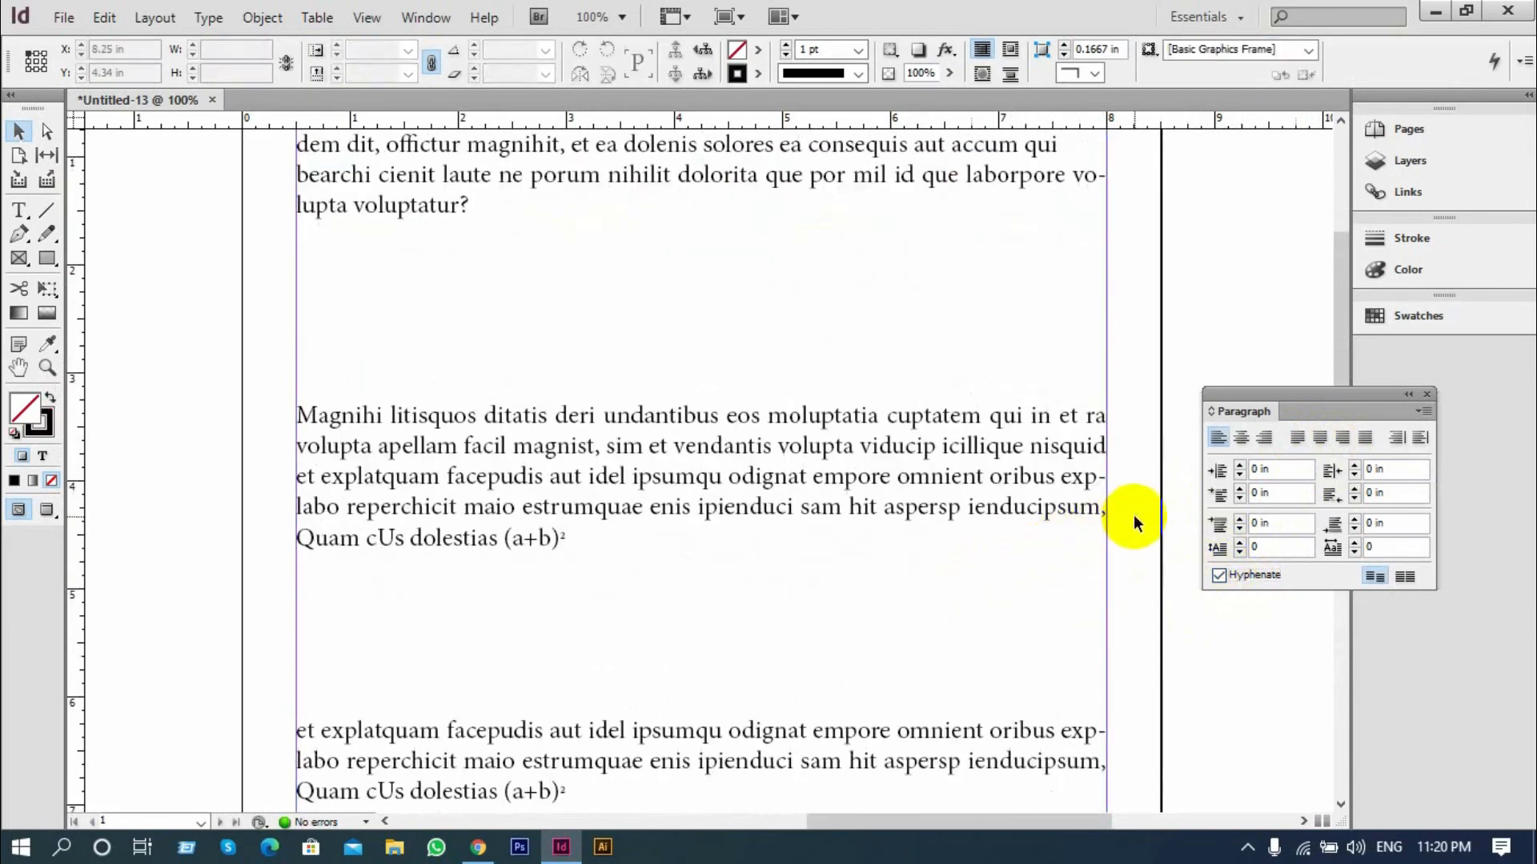
scroll(1011, 510, "up", 1)
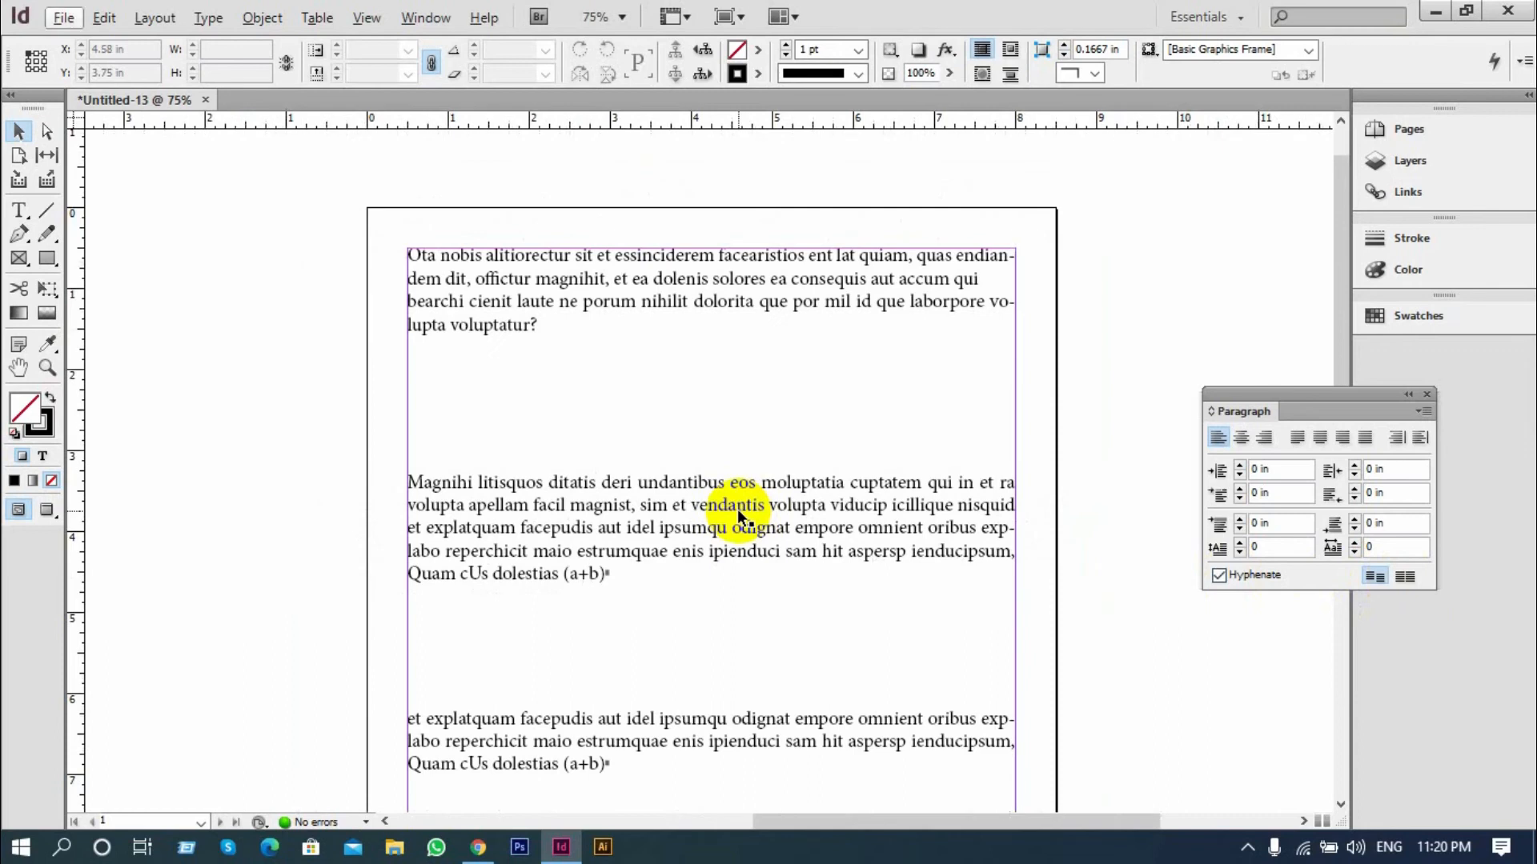
Select the text of all three paragraphs and fill with placeholder text
scroll(738, 509, "down", 1)
left_click(20, 212)
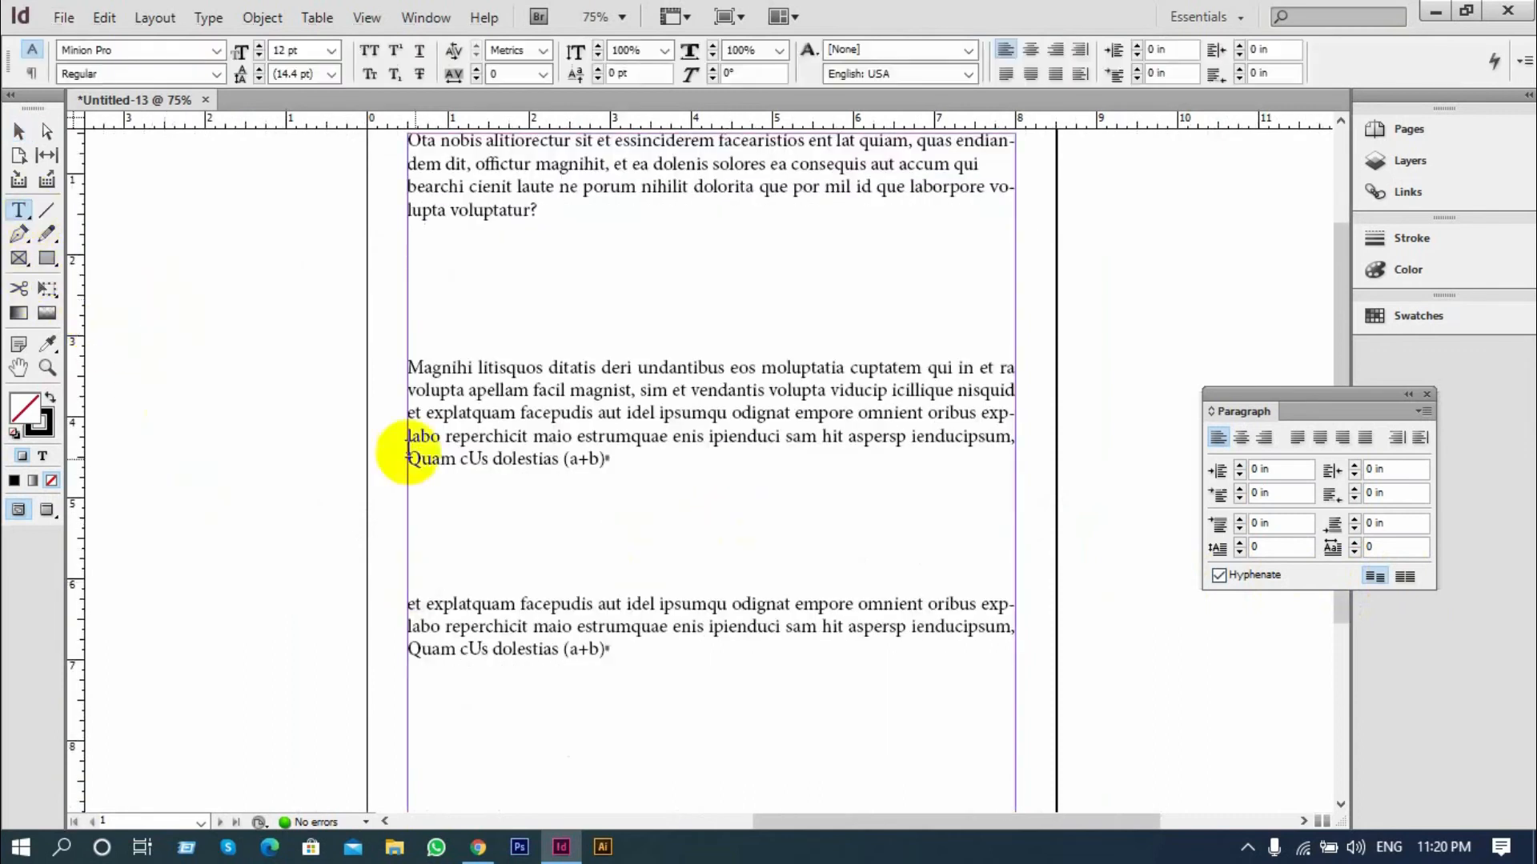
left_click_drag(613, 649, 402, 258)
scroll(329, 257, "down", 1)
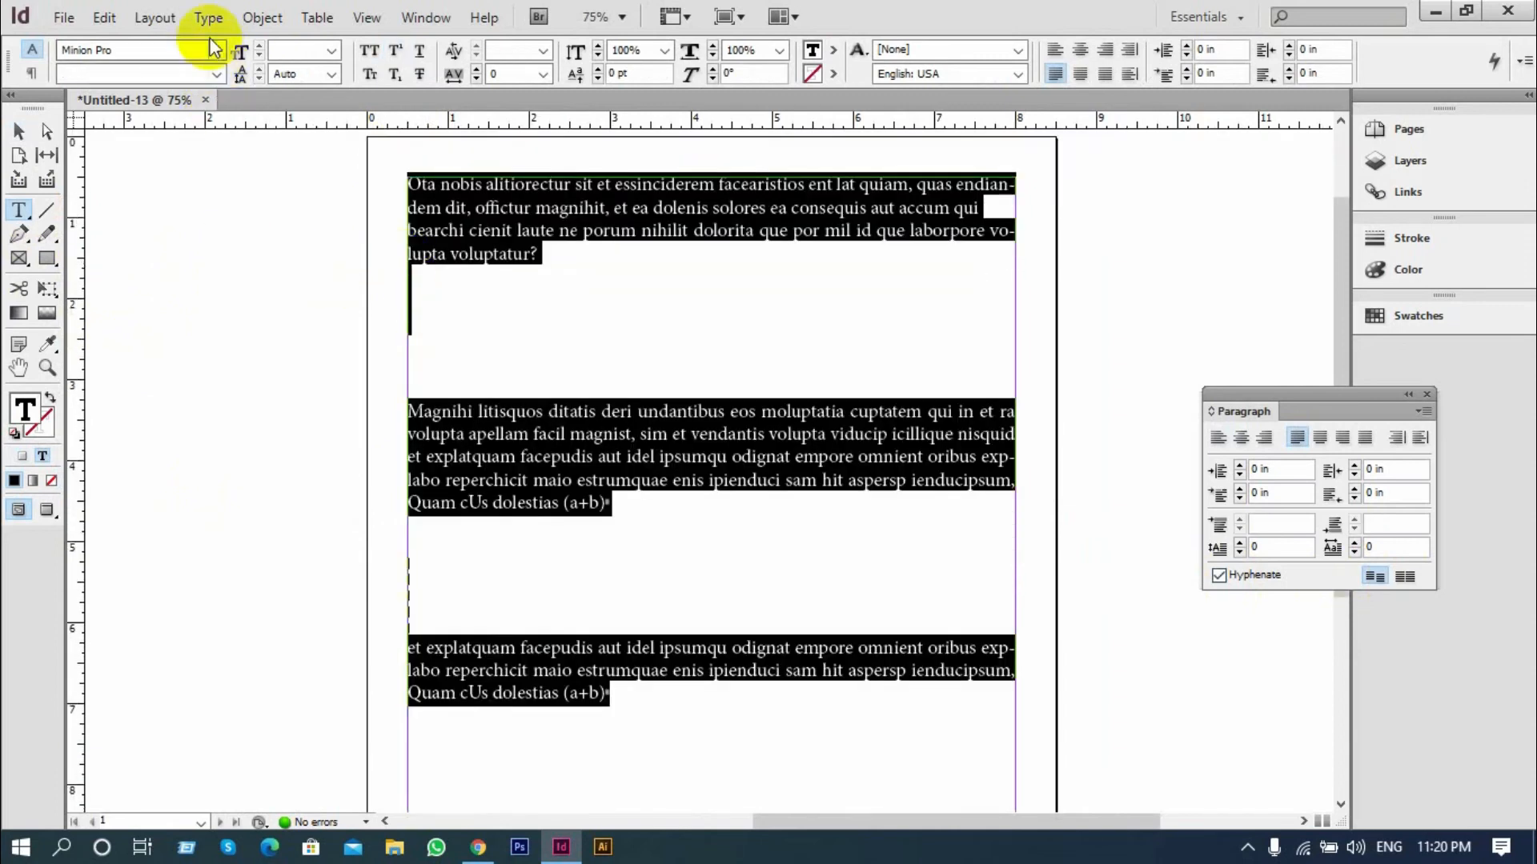
left_click(208, 17)
left_click(281, 685)
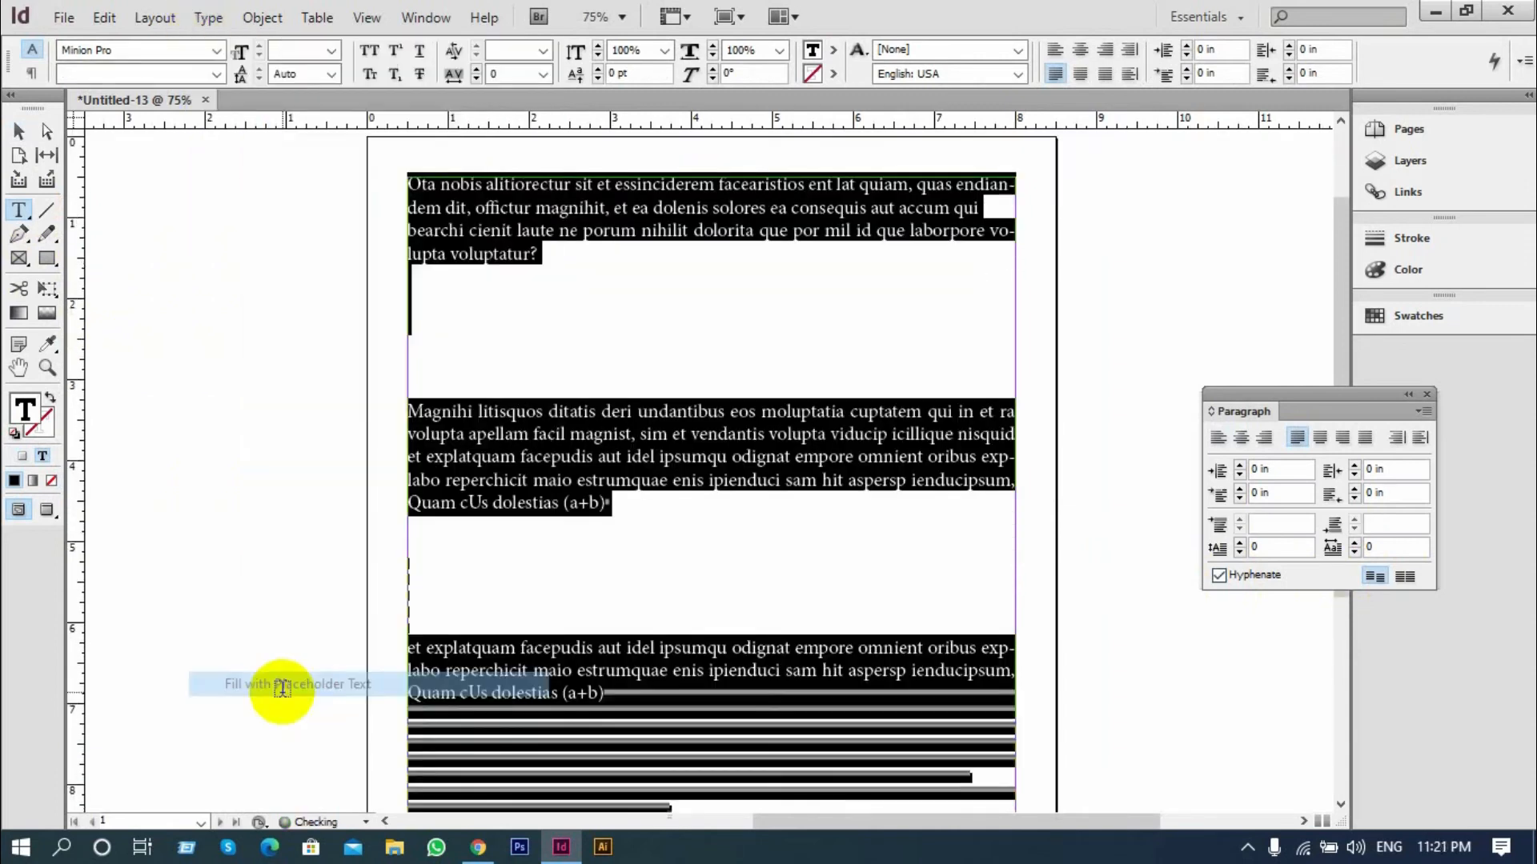
left_click(569, 645)
key("Escape")
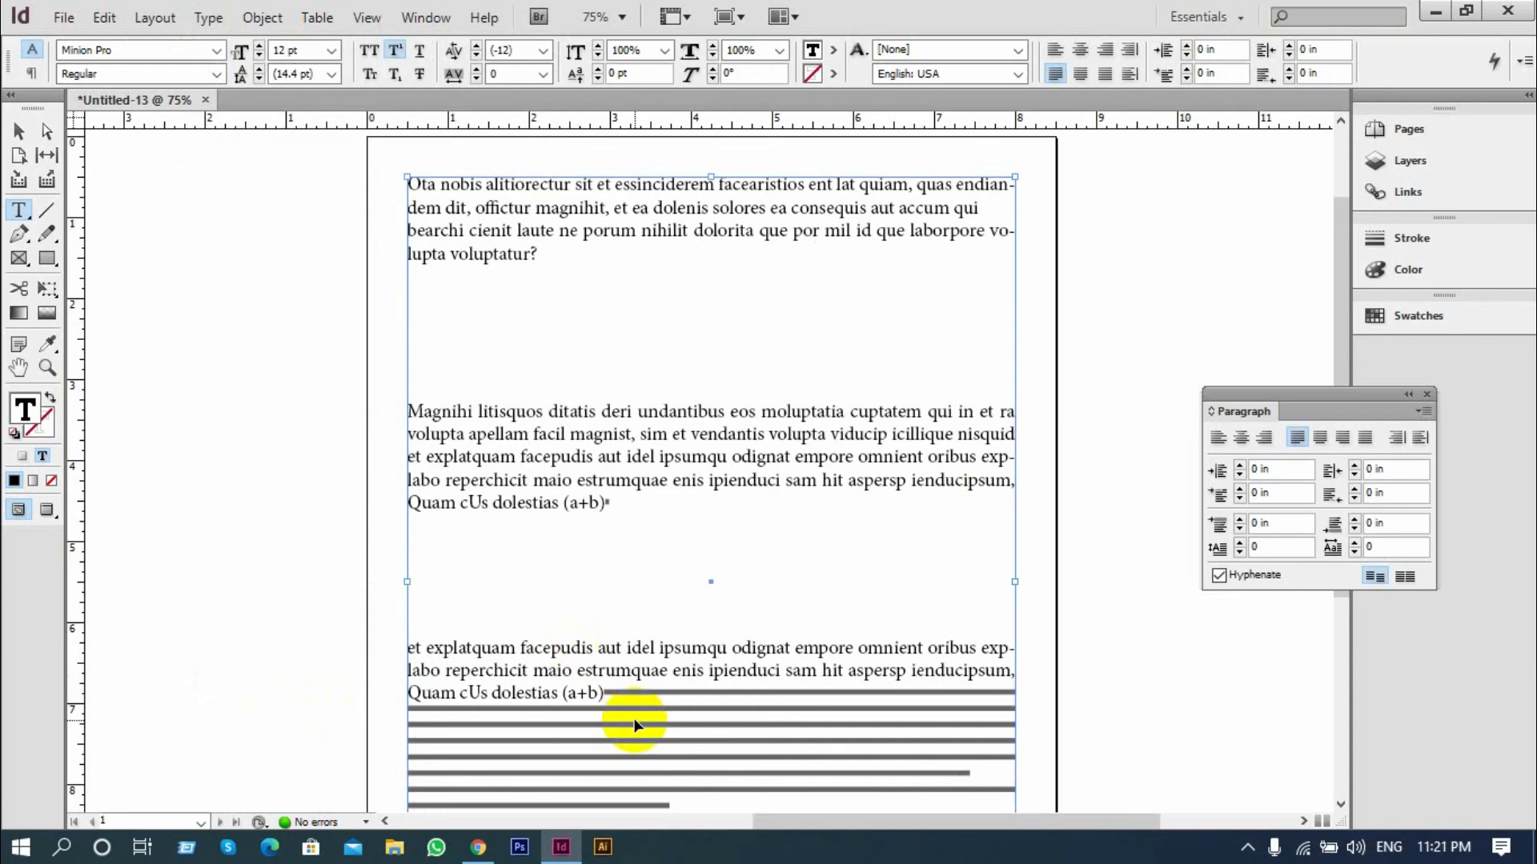
Undo the placeholder fill and the preceding hyphenation, justification and drop cap changes
key("ctrl+z")
key("ctrl+z")
key("ctrl+z")
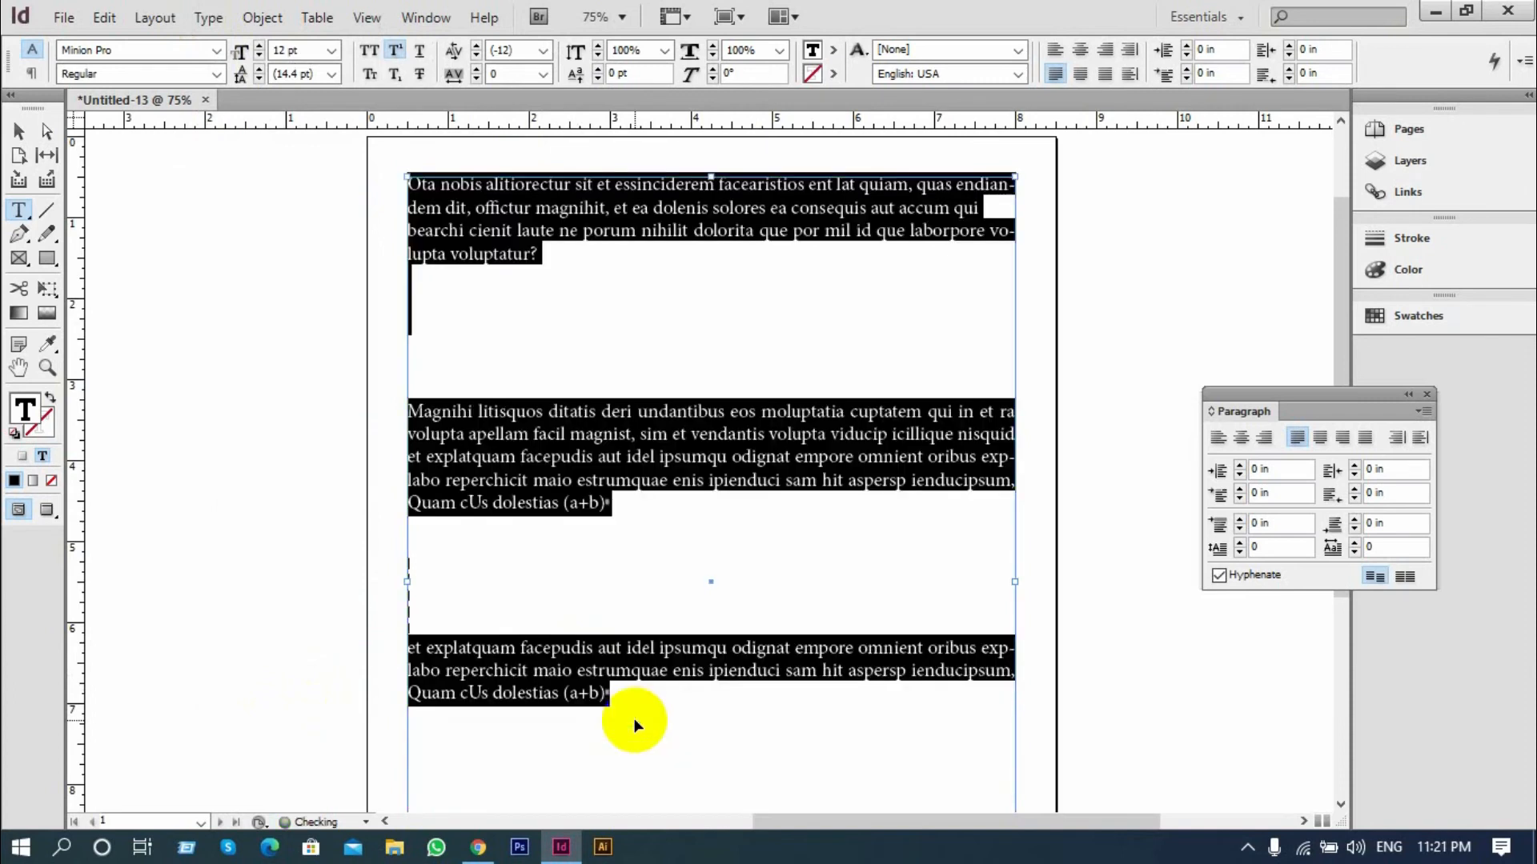
key("ctrl+z")
key("ctrl+z")
key("ctrl+z")
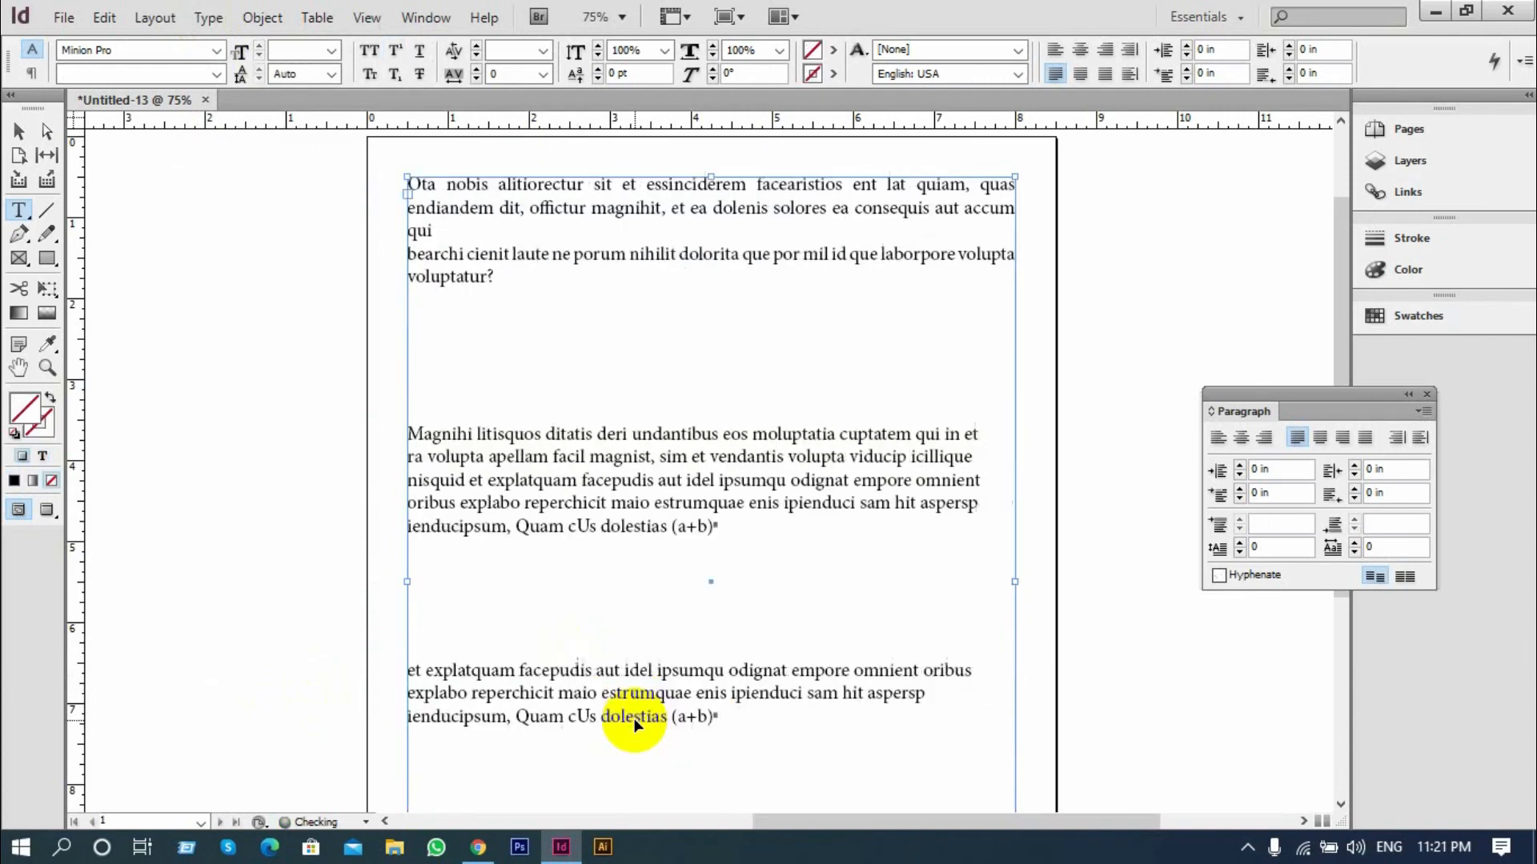
Delete the sample text frame from the page and close the floating paragraph settings
left_click(21, 132)
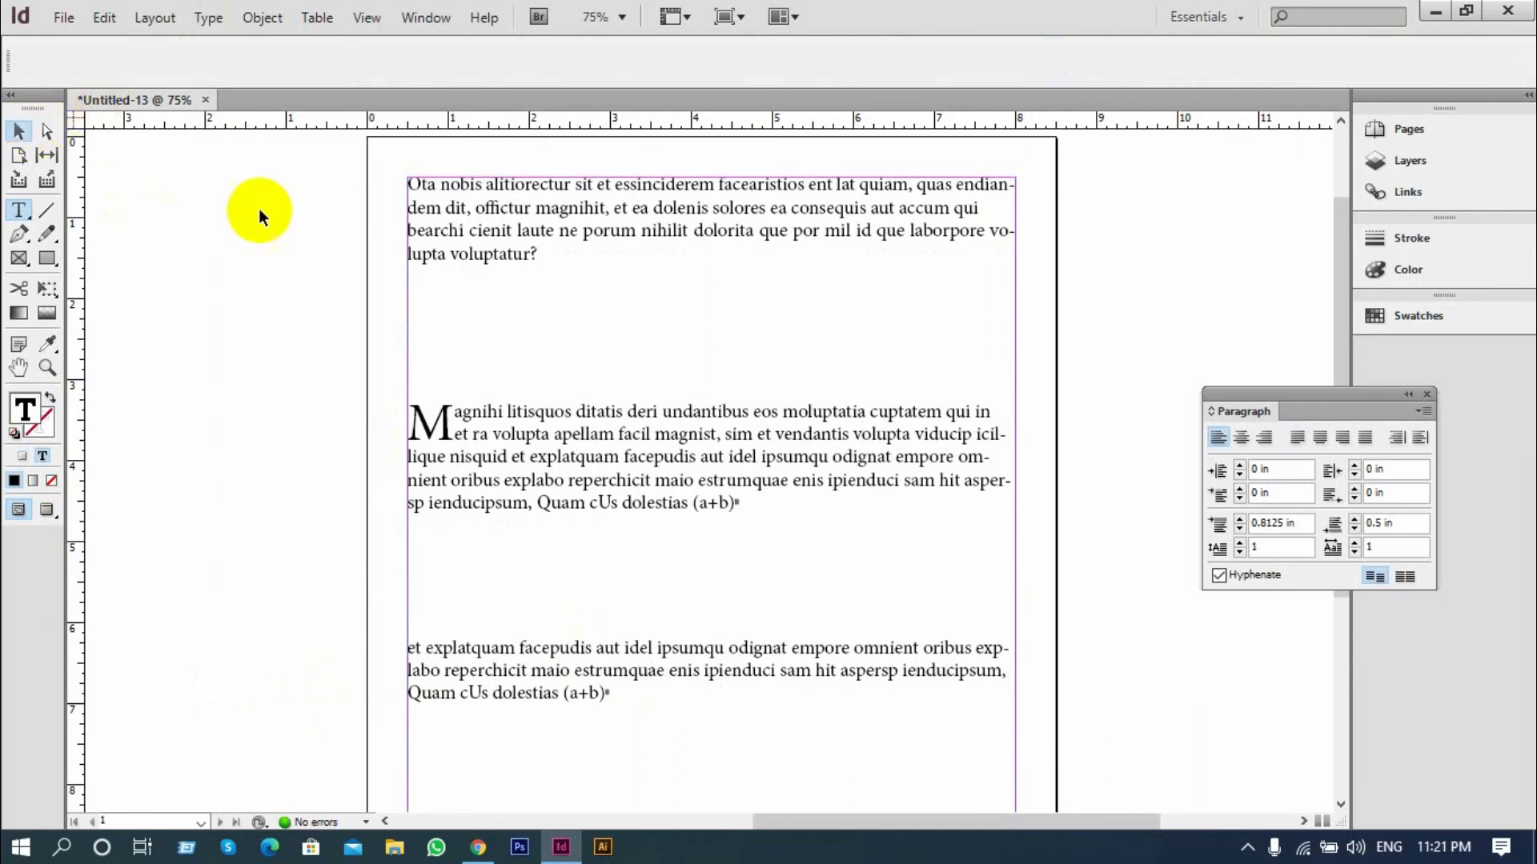
key("Delete")
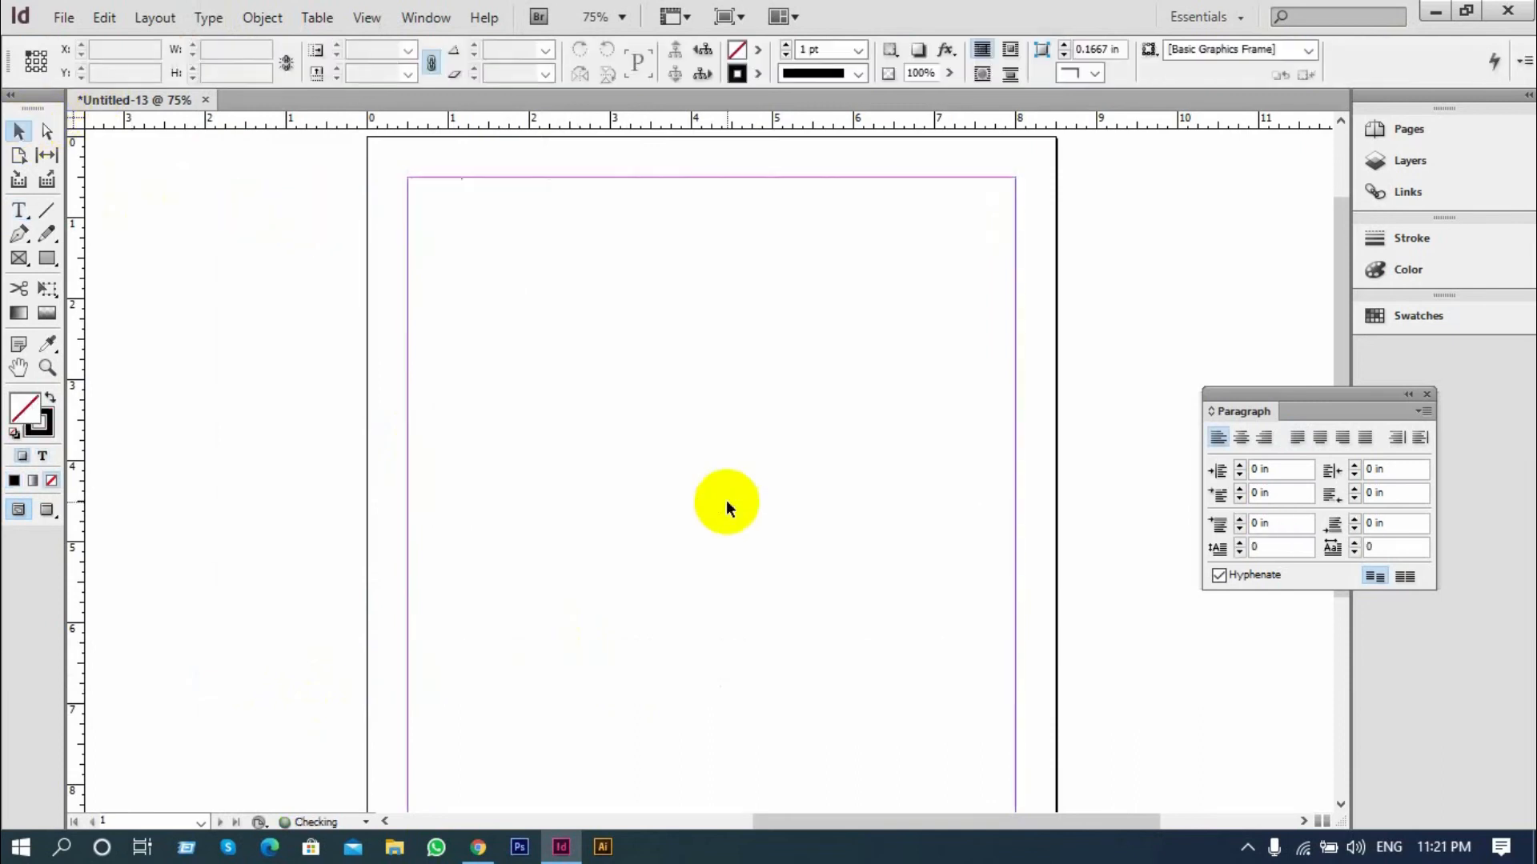
left_click(1430, 410)
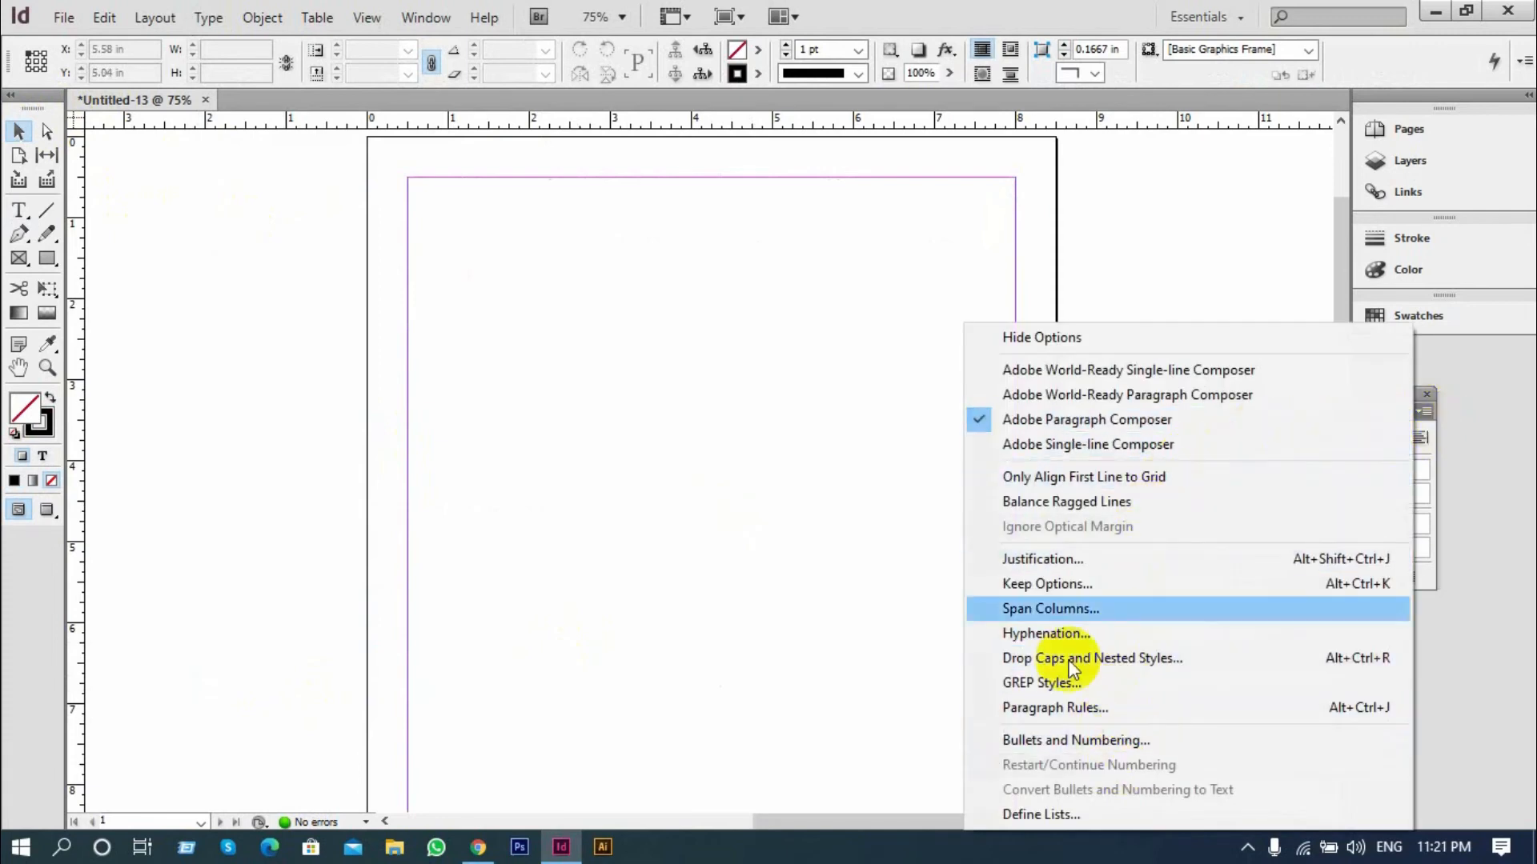
left_click(1282, 248)
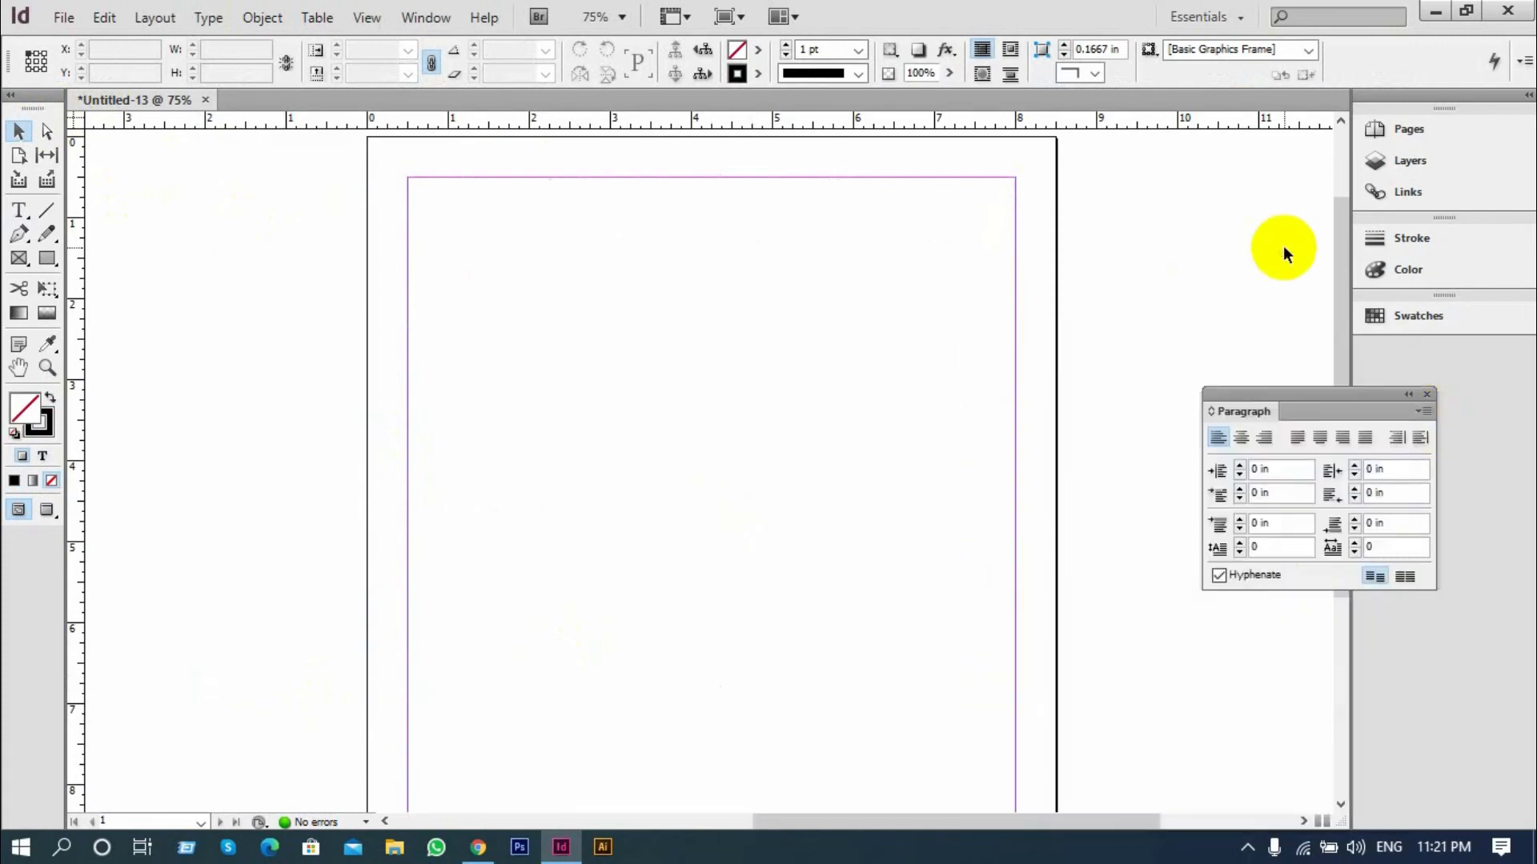
left_click(1422, 392)
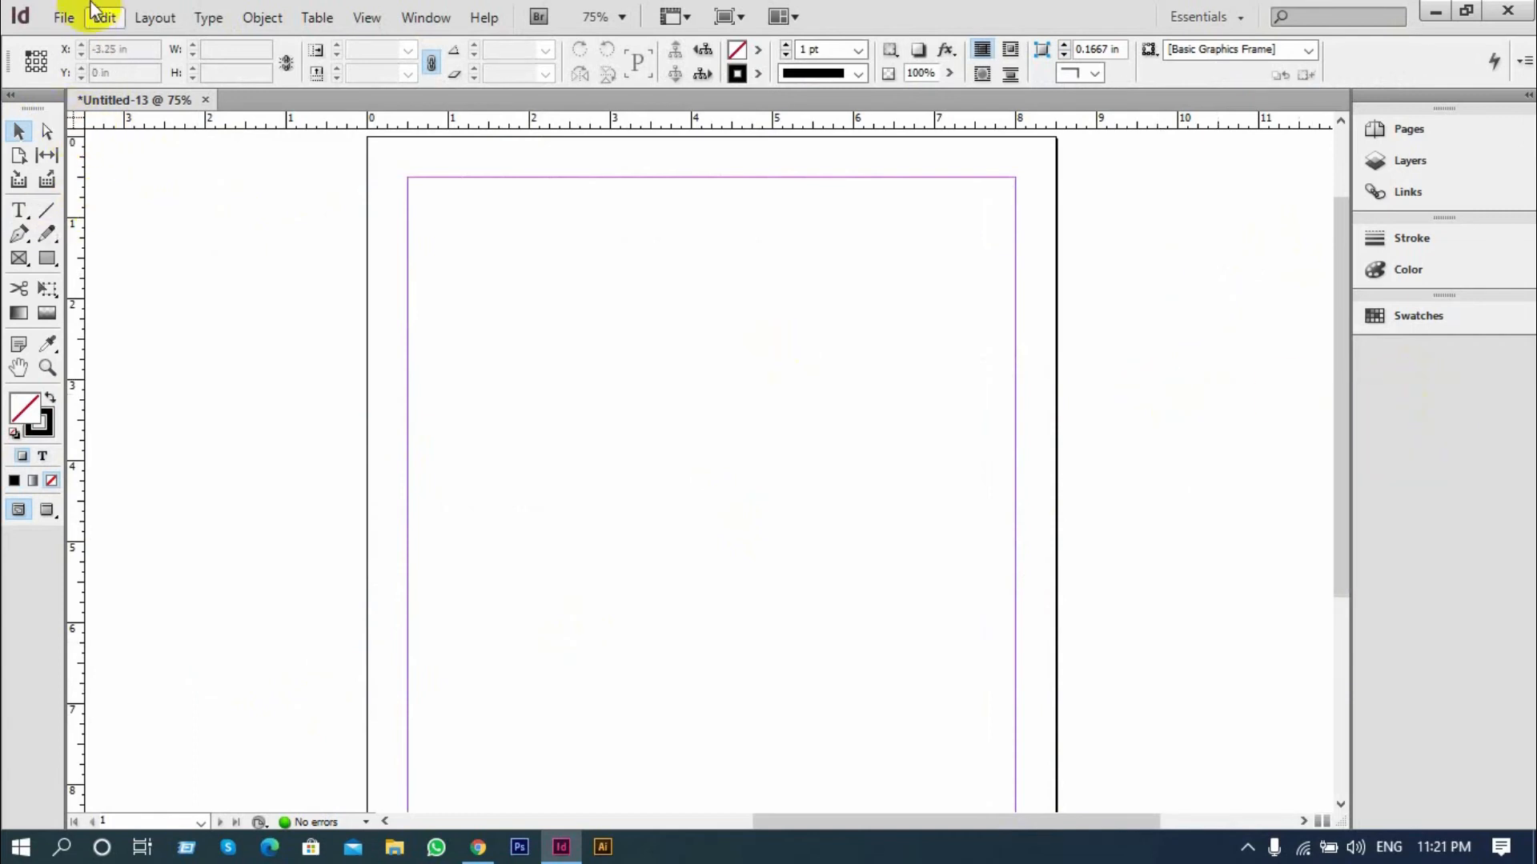
Draw a new text frame about 7.48 in wide and 7.8 in tall from the upper-left margin corner
left_click(30, 210)
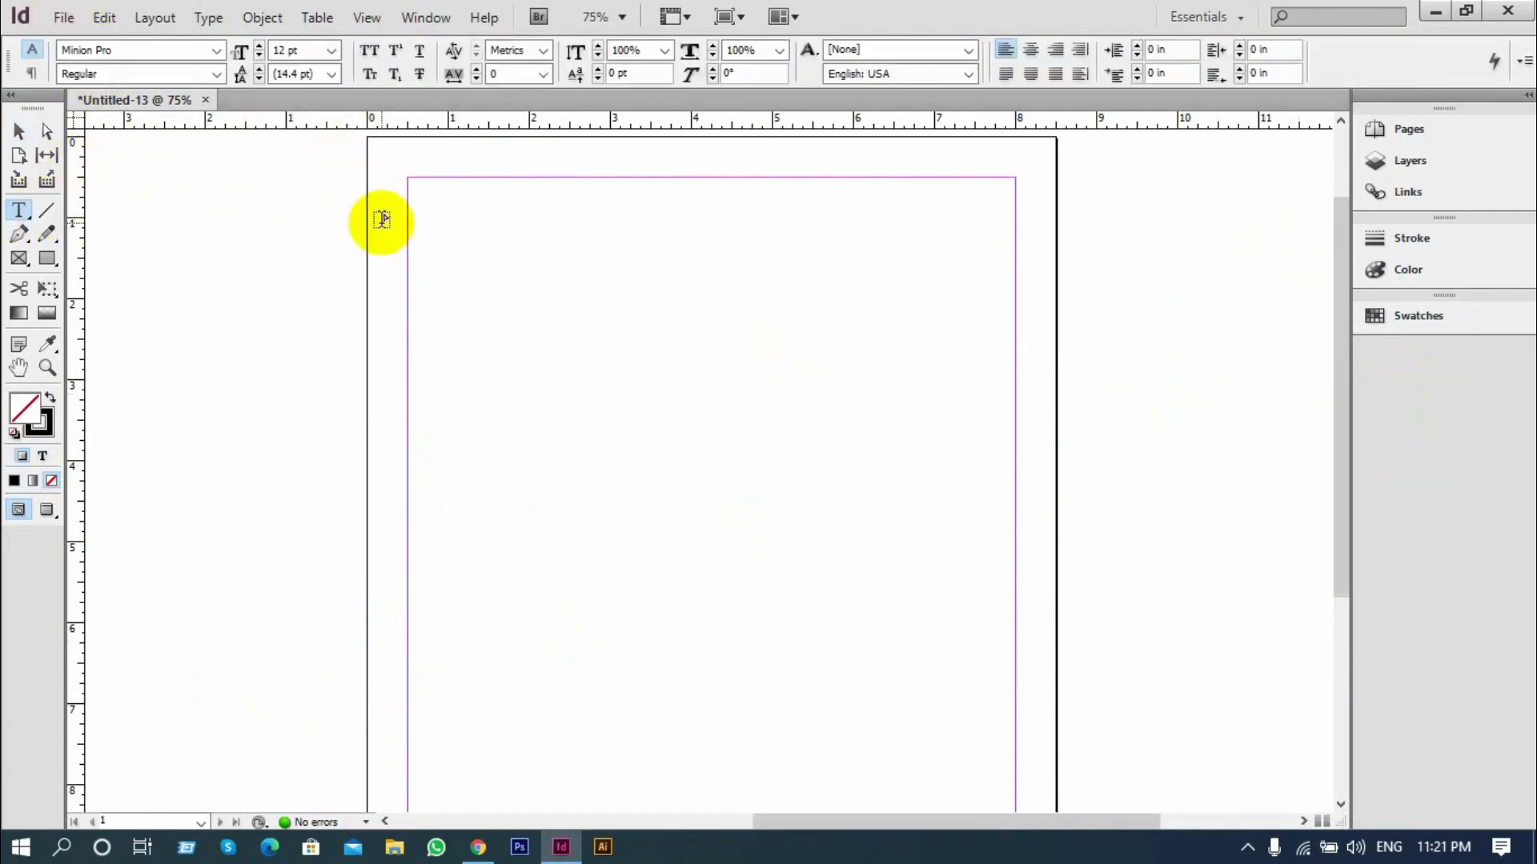
left_click_drag(409, 189, 886, 737)
left_click_drag(947, 766, 1018, 810)
scroll(789, 600, "down", 3)
scroll(738, 557, "down", 2)
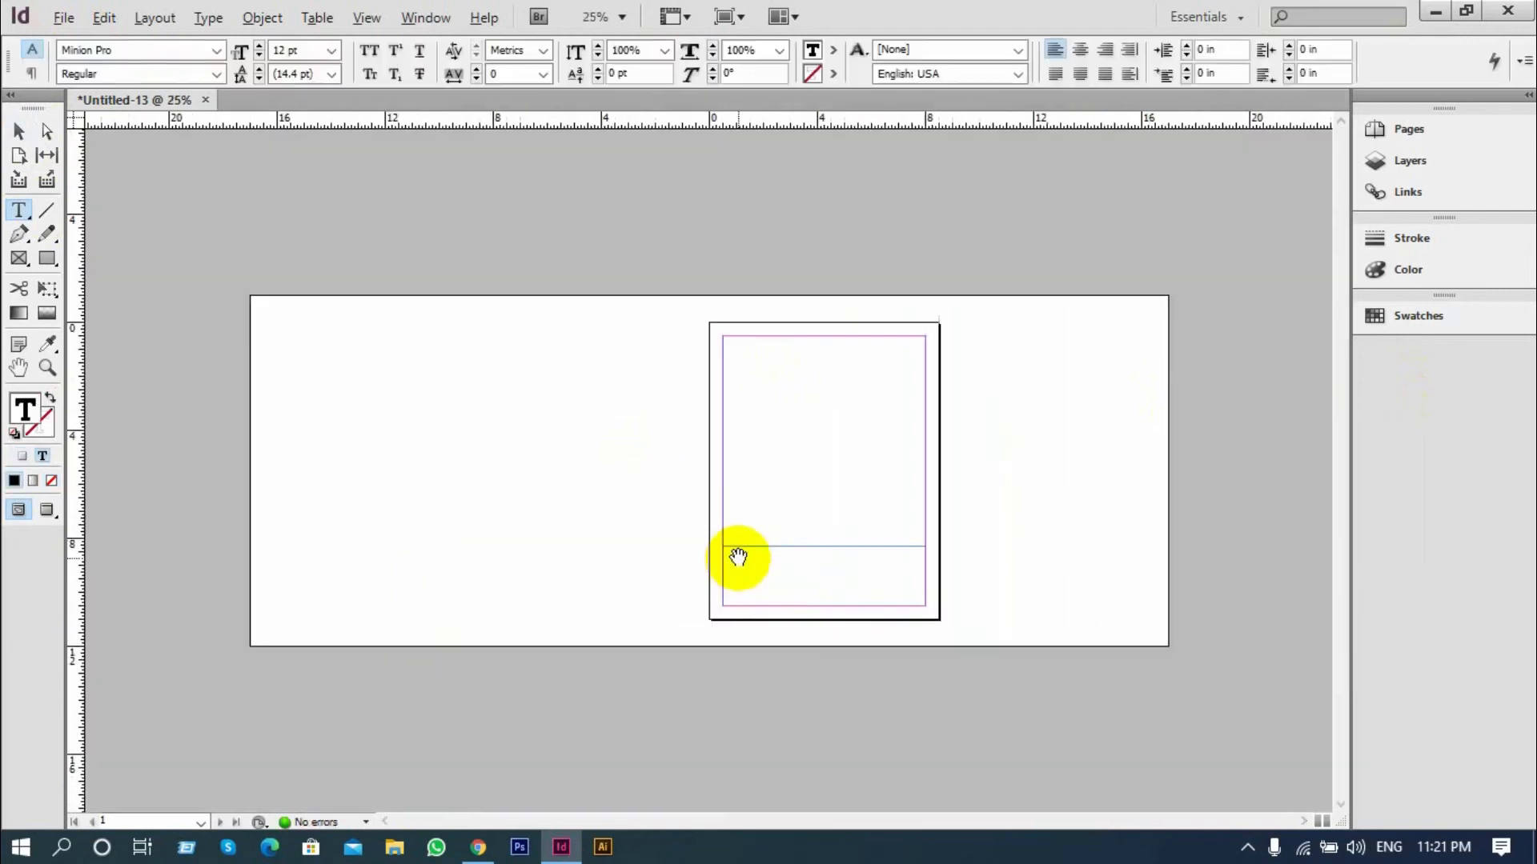
Extend the new text frame down to the lower page margin, making it about 10 in tall
left_click(17, 128)
left_click(834, 544)
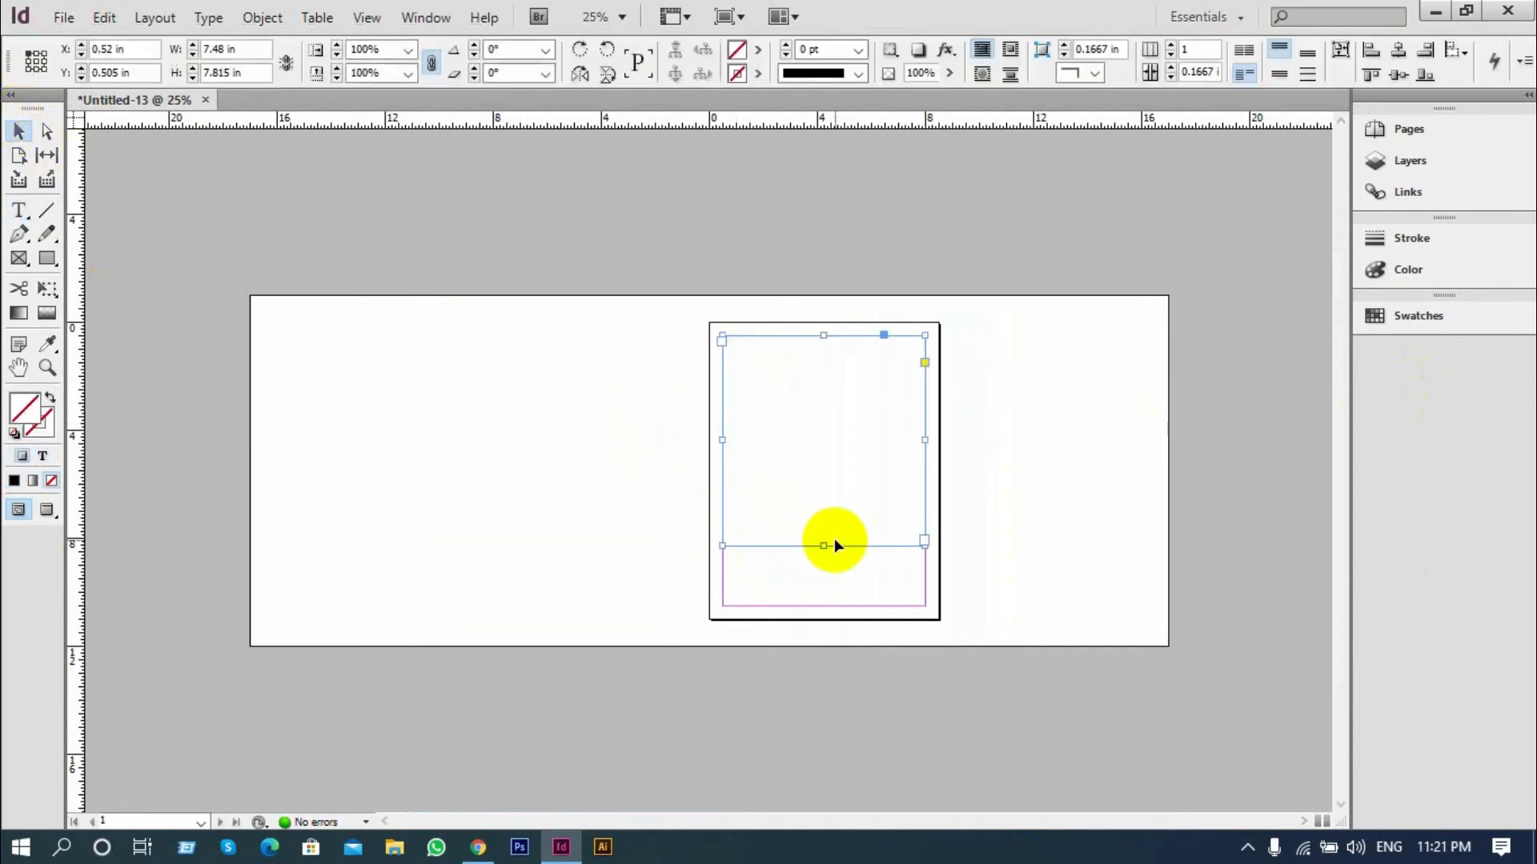
left_click_drag(822, 550, 817, 590)
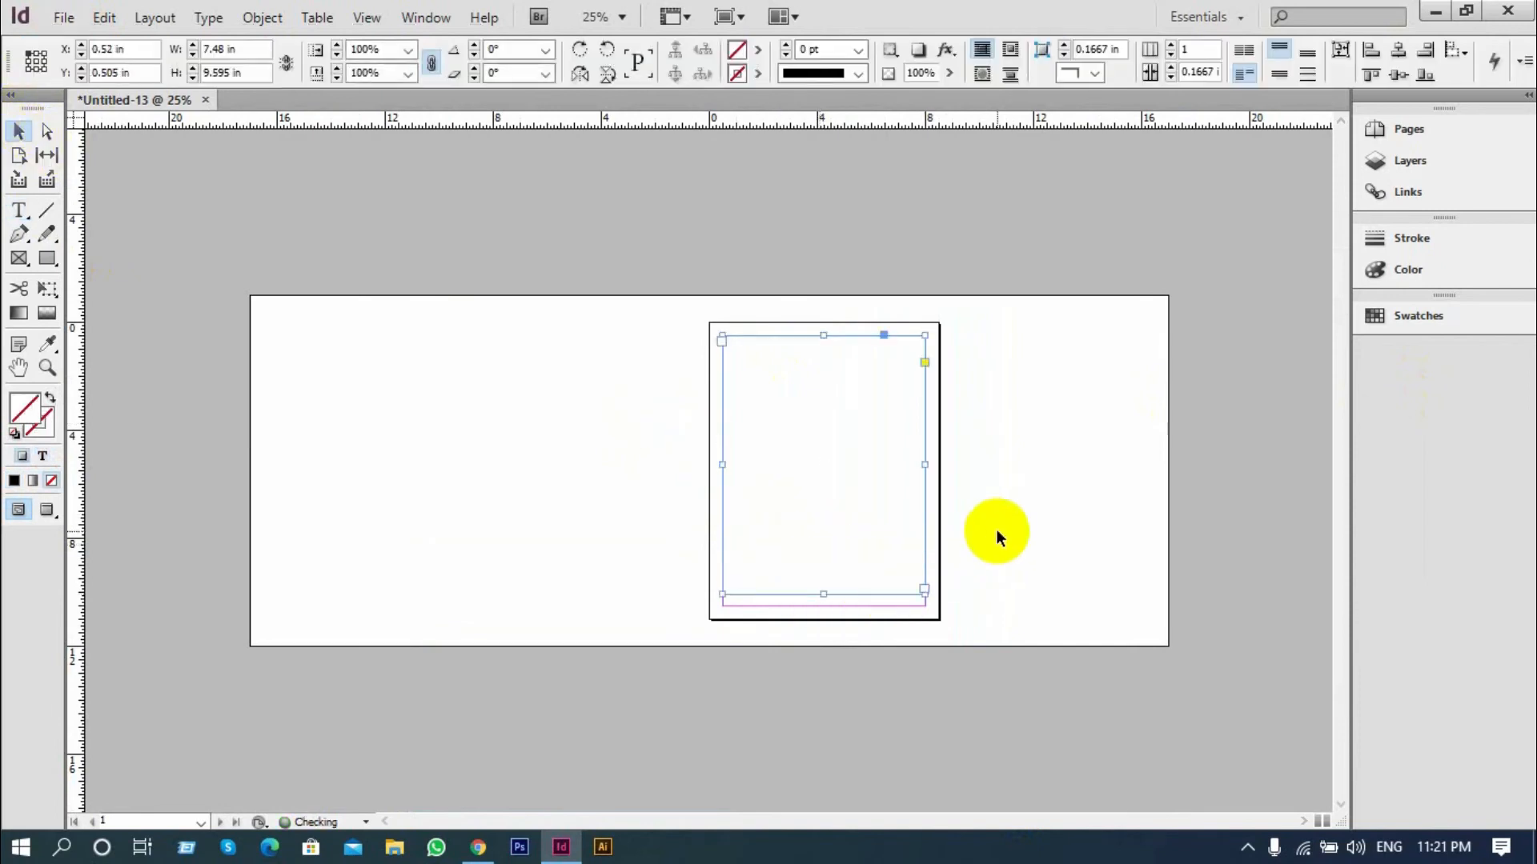
left_click(995, 532)
key("ctrl+equal")
scroll(847, 631, "down", 2)
left_click_drag(1009, 674, 1050, 690)
left_click(659, 538)
left_click_drag(749, 433, 545, 483)
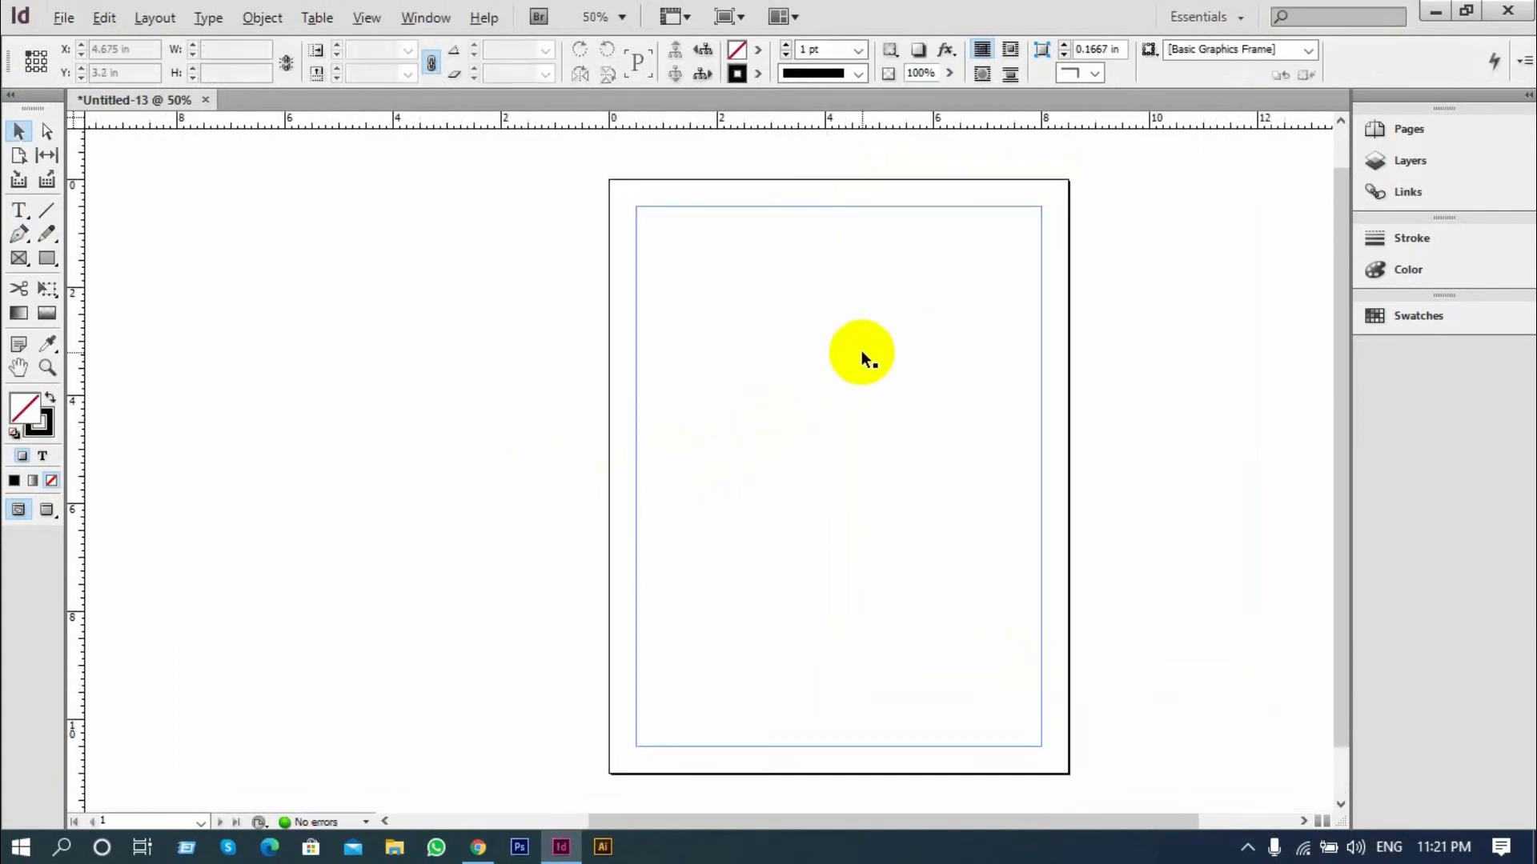
Fill the new text frame with placeholder text
left_click_drag(863, 351, 788, 334)
left_click(18, 208)
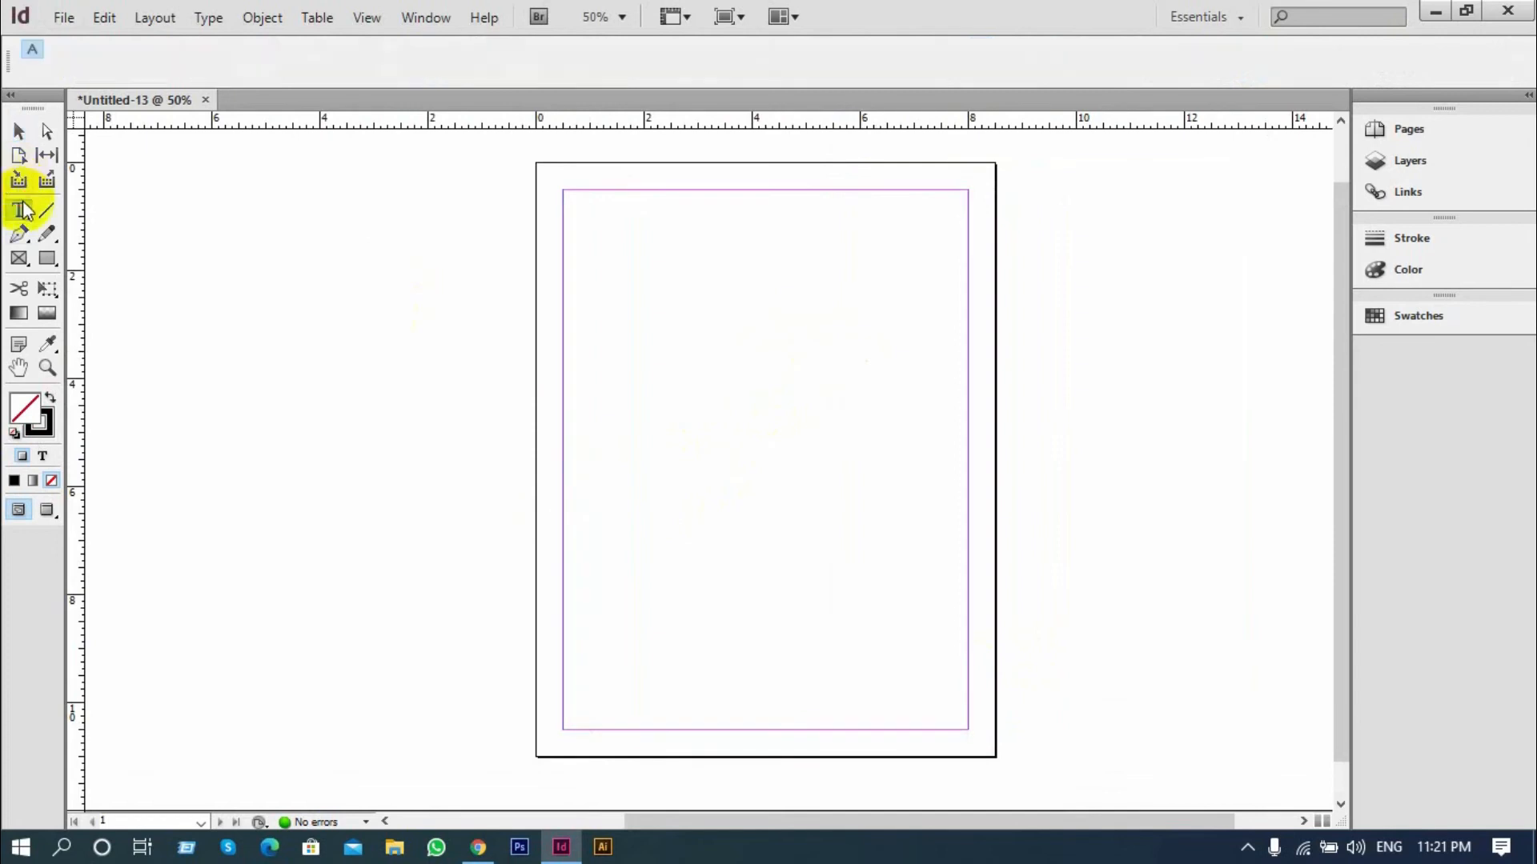
left_click(590, 223)
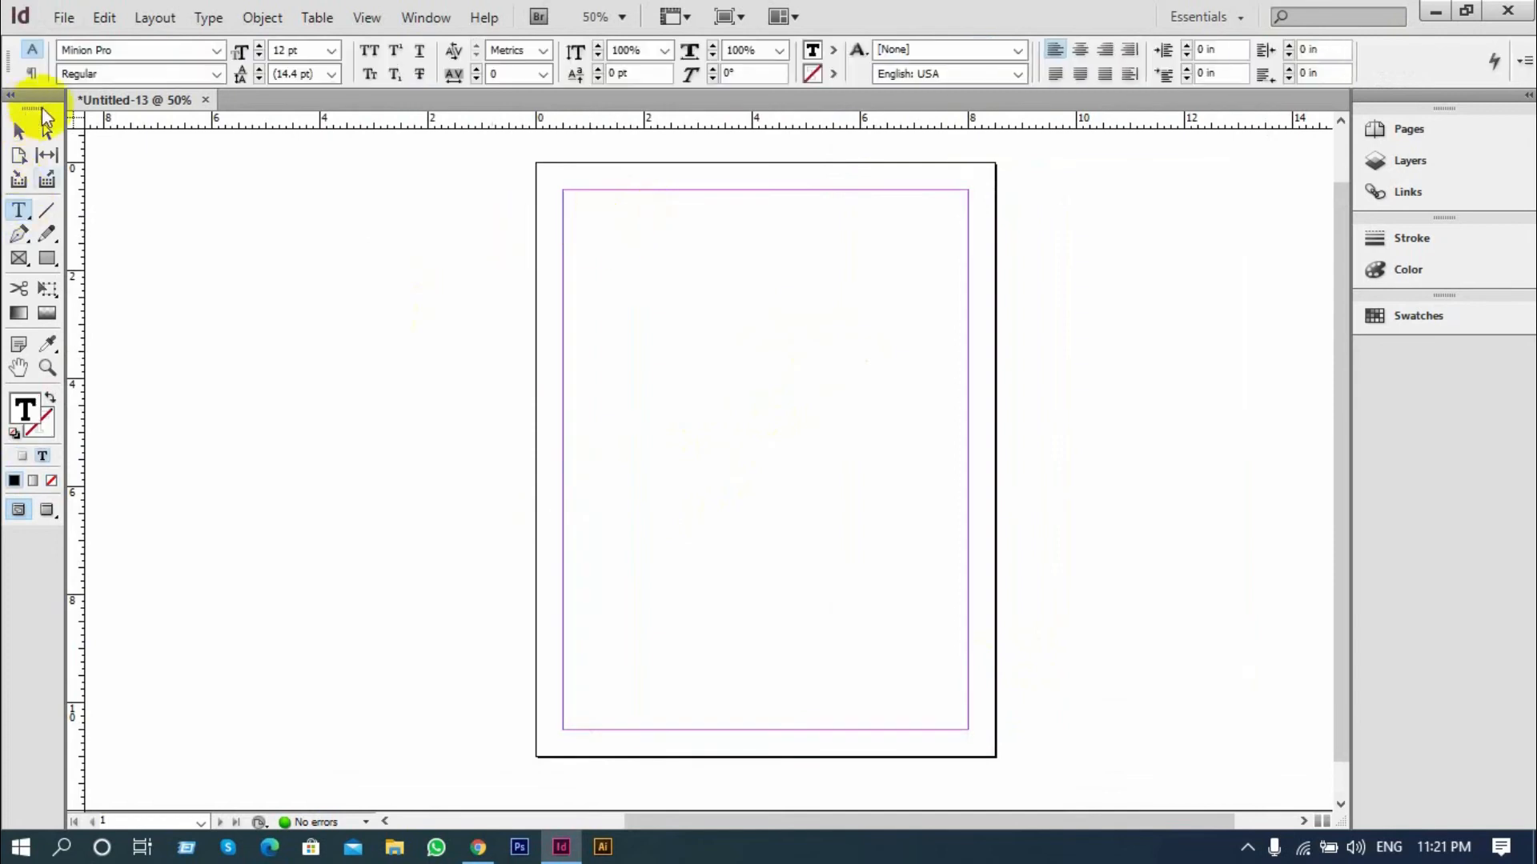
left_click(207, 18)
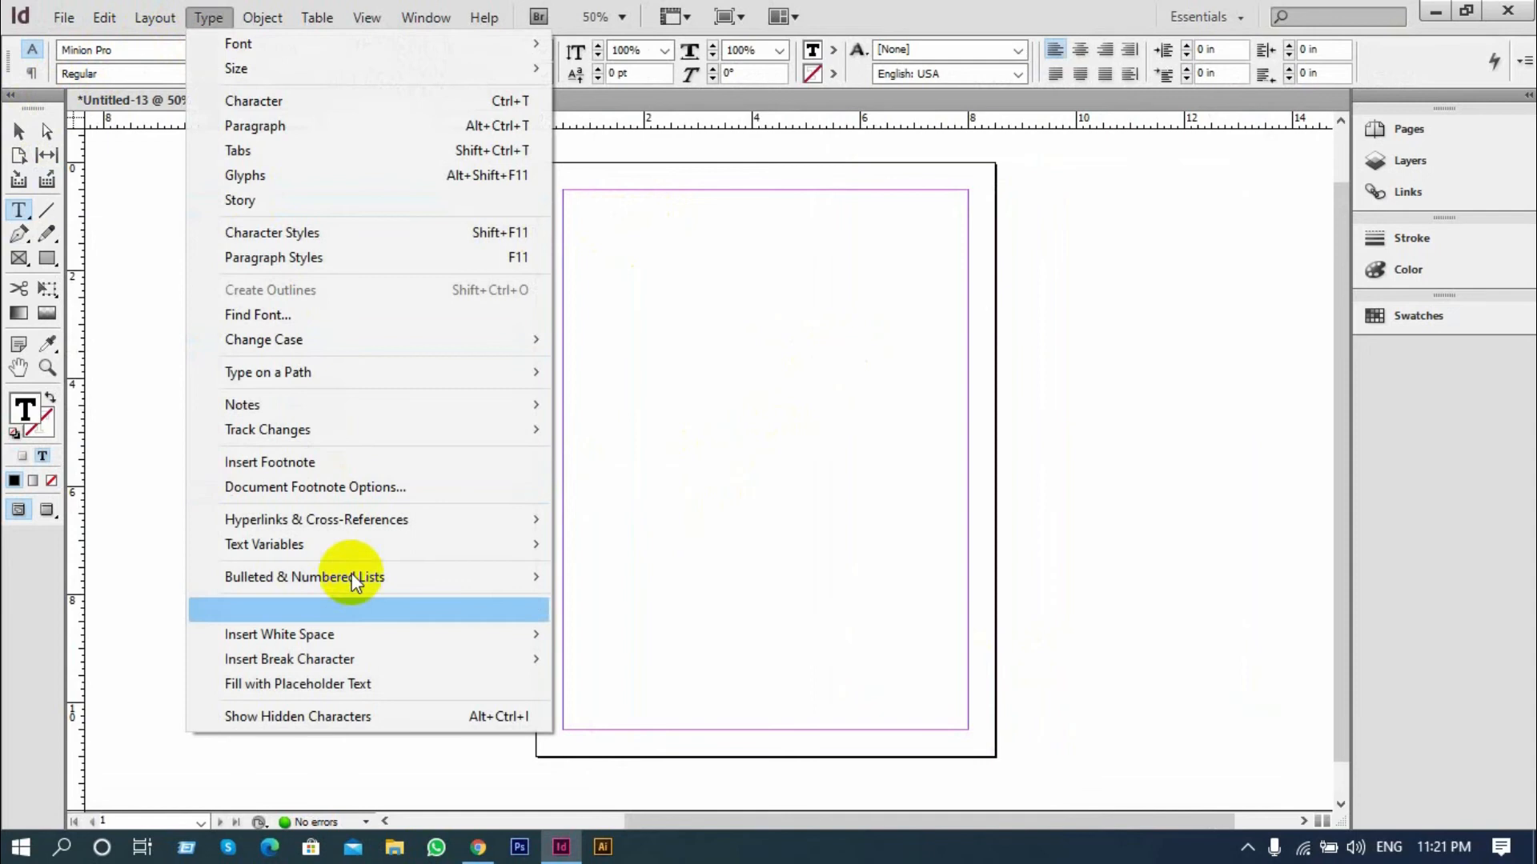
left_click(360, 684)
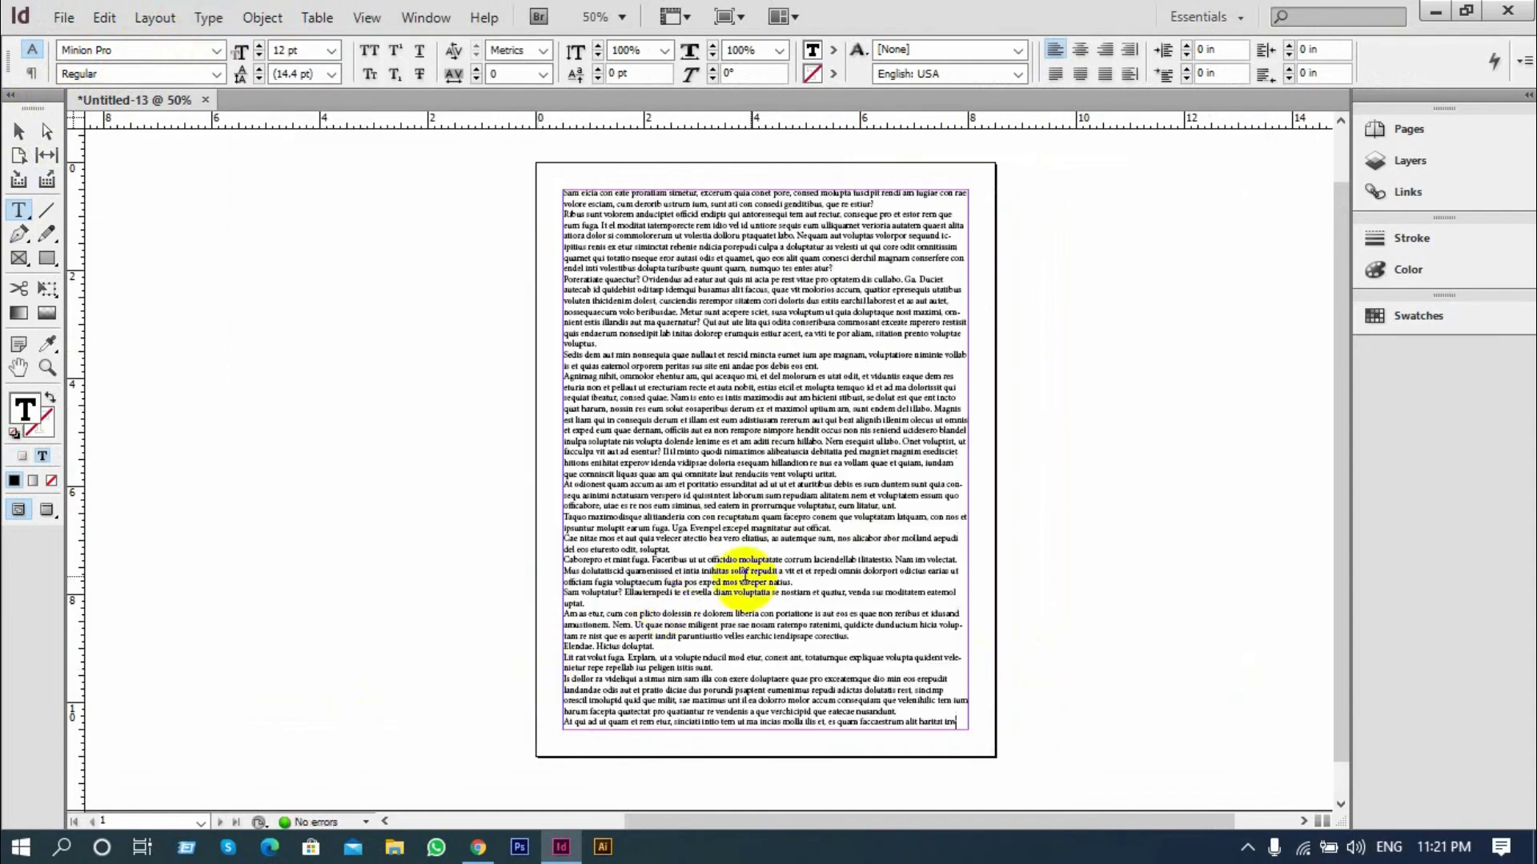
scroll(849, 484, "up", 2)
scroll(548, 499, "up", 3)
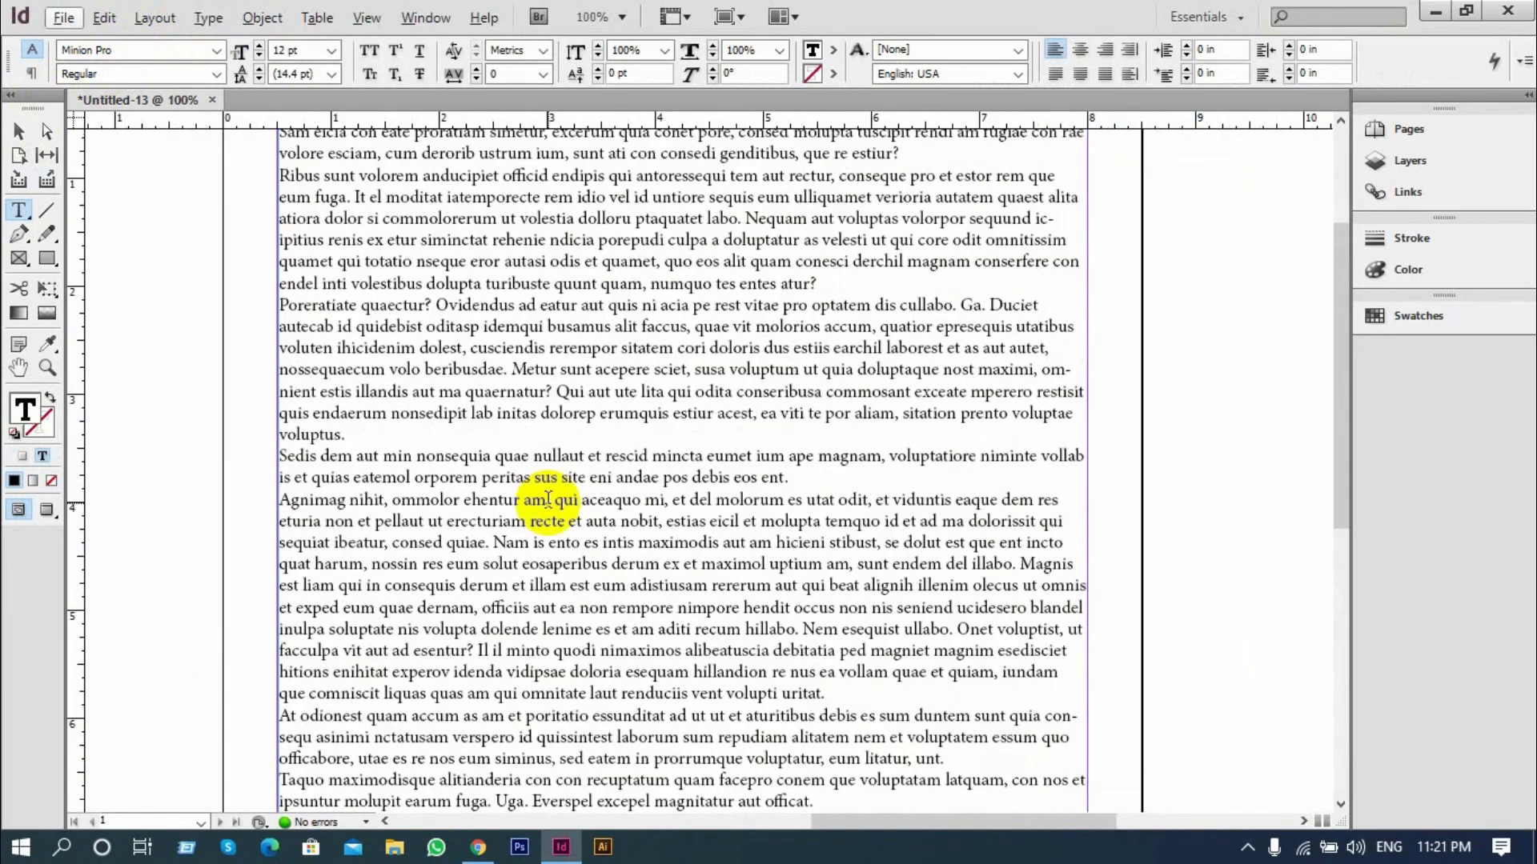
scroll(756, 388, "down", 1)
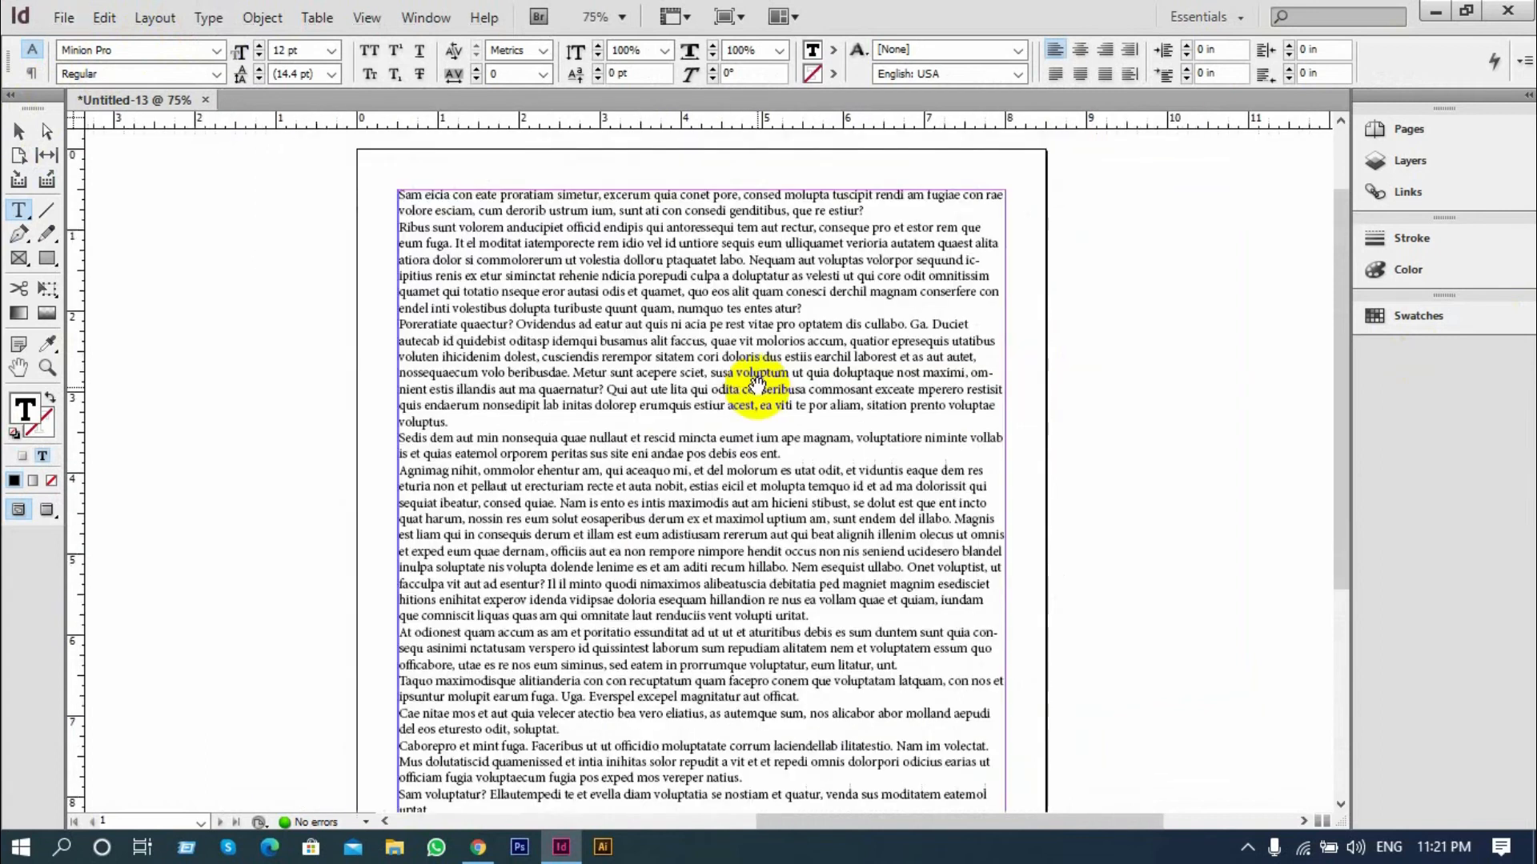
Select the filled text frame and open the floating Paragraph settings
left_click(19, 131)
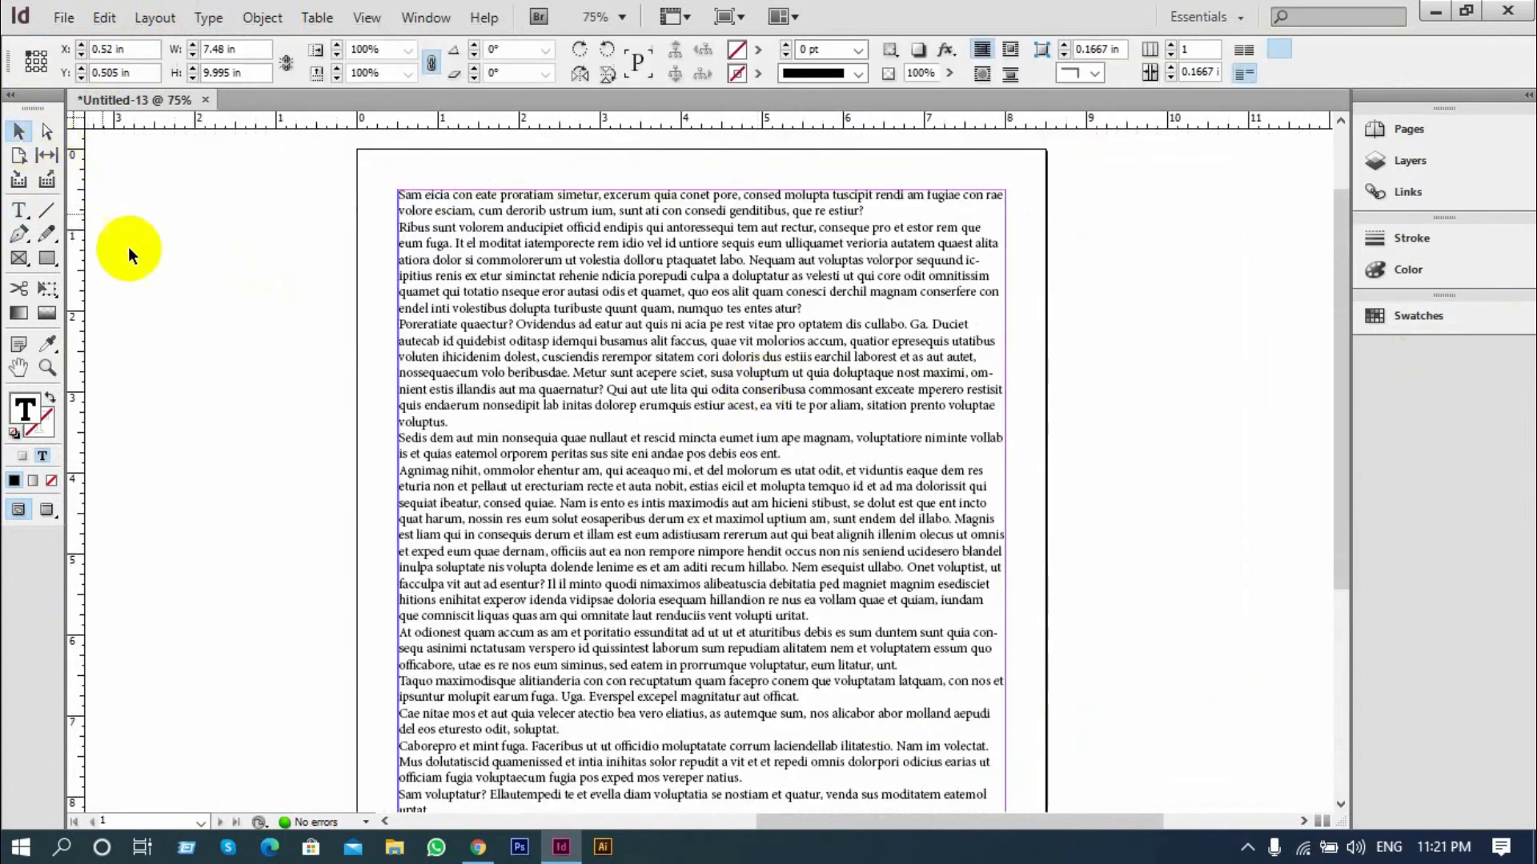
left_click(480, 301)
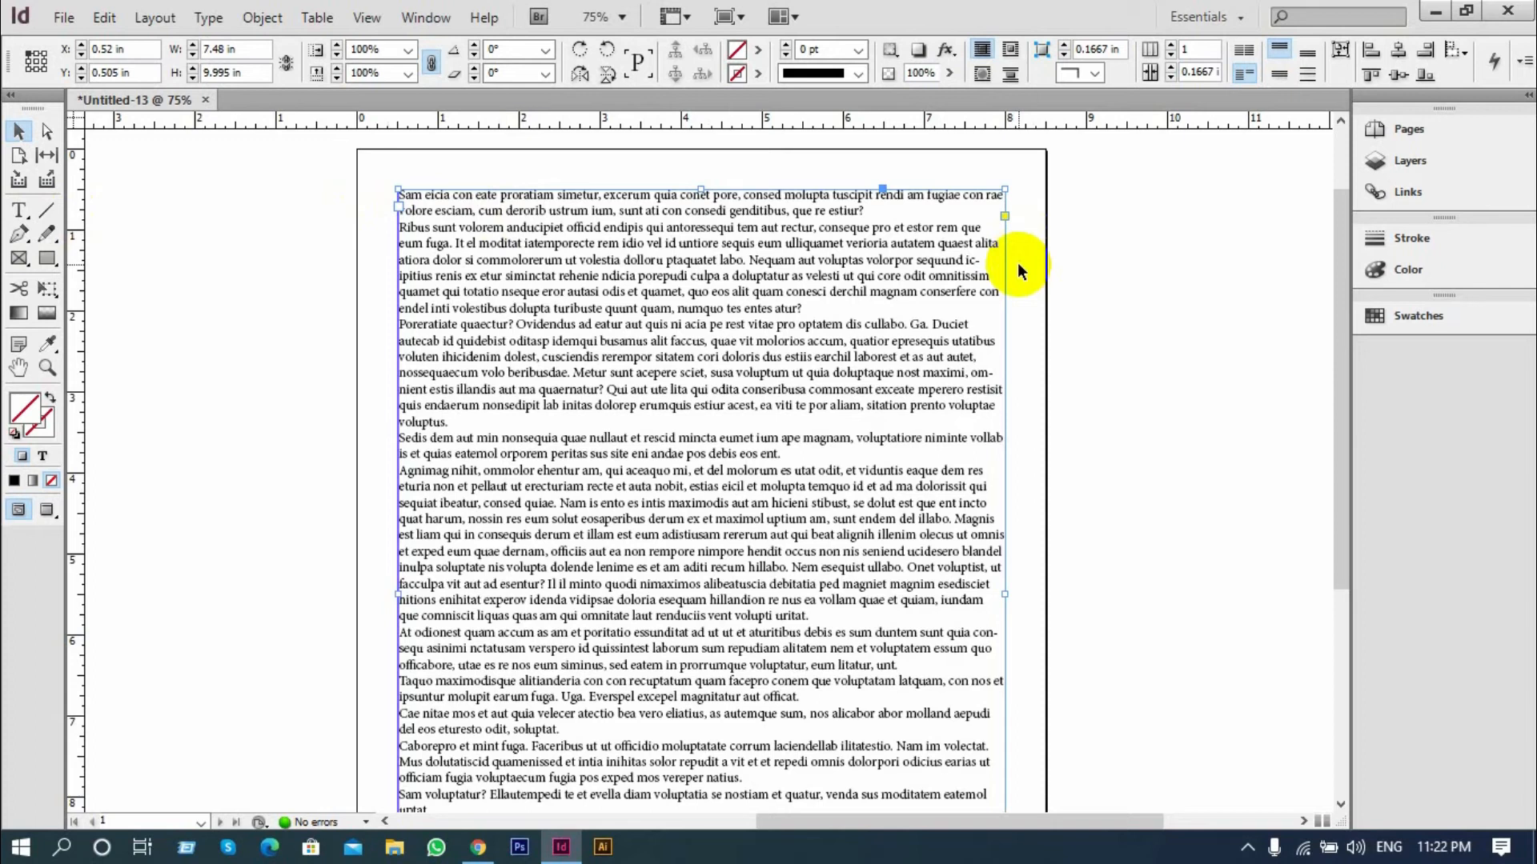
key("ctrl+alt+t")
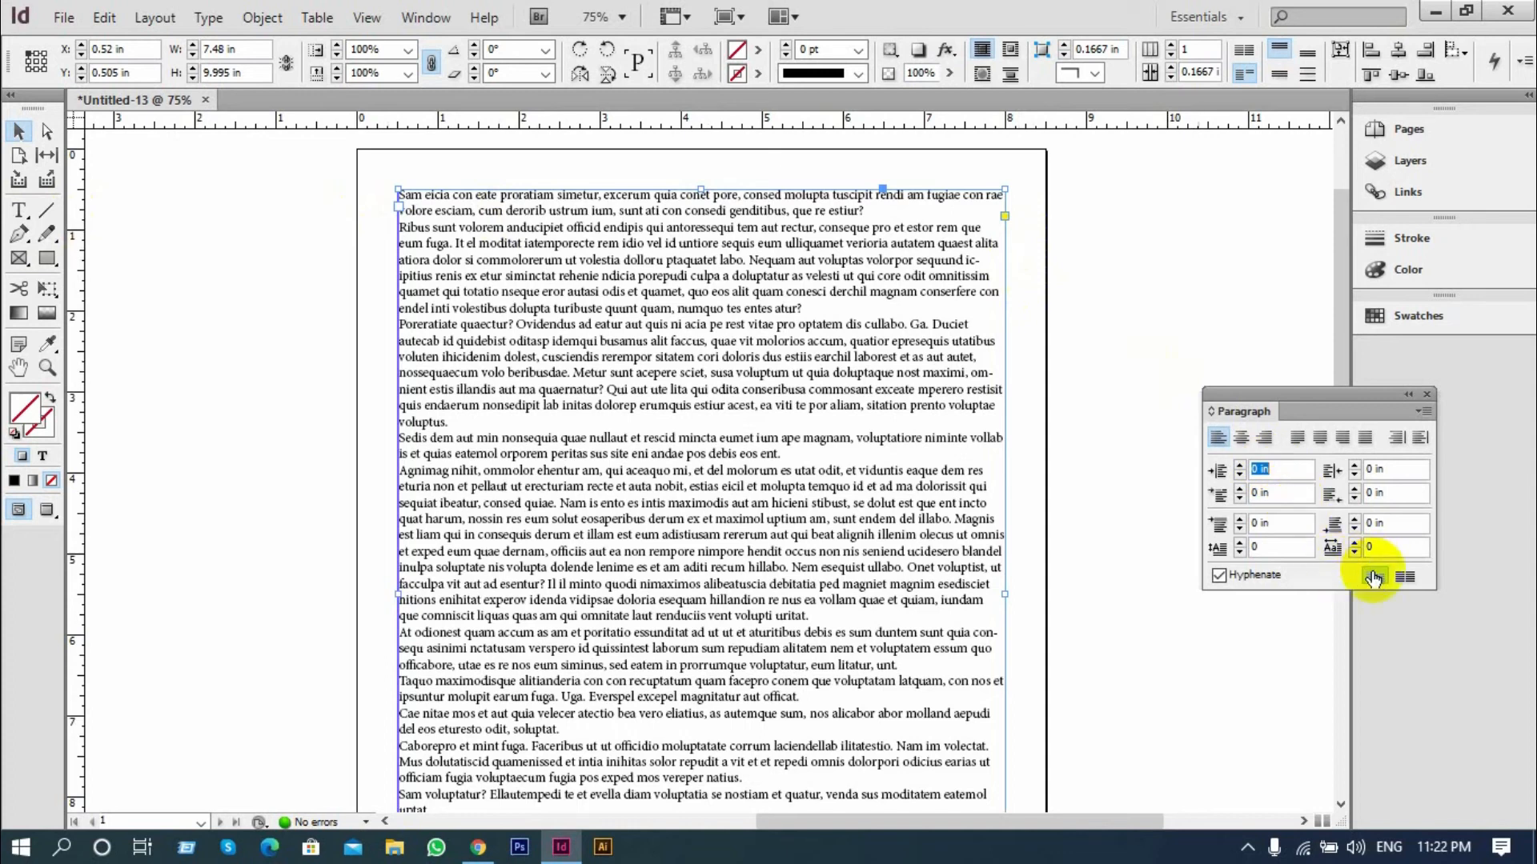
scroll(834, 473, "down", 3)
scroll(834, 473, "up", 1)
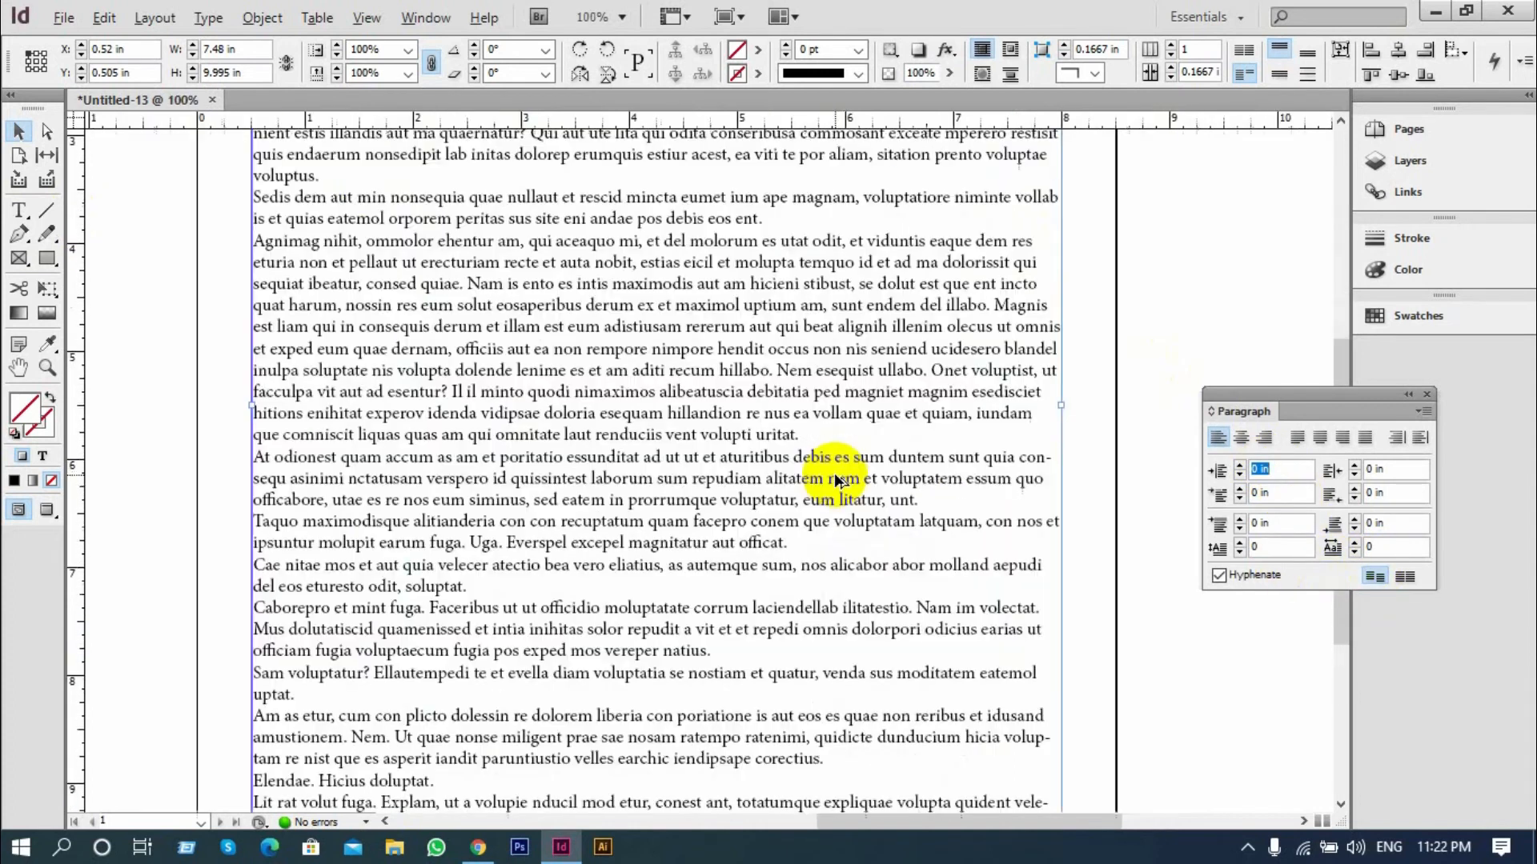
Align all paragraphs in the selected frame to the baseline grid and examine the line spacing
left_click(1406, 585)
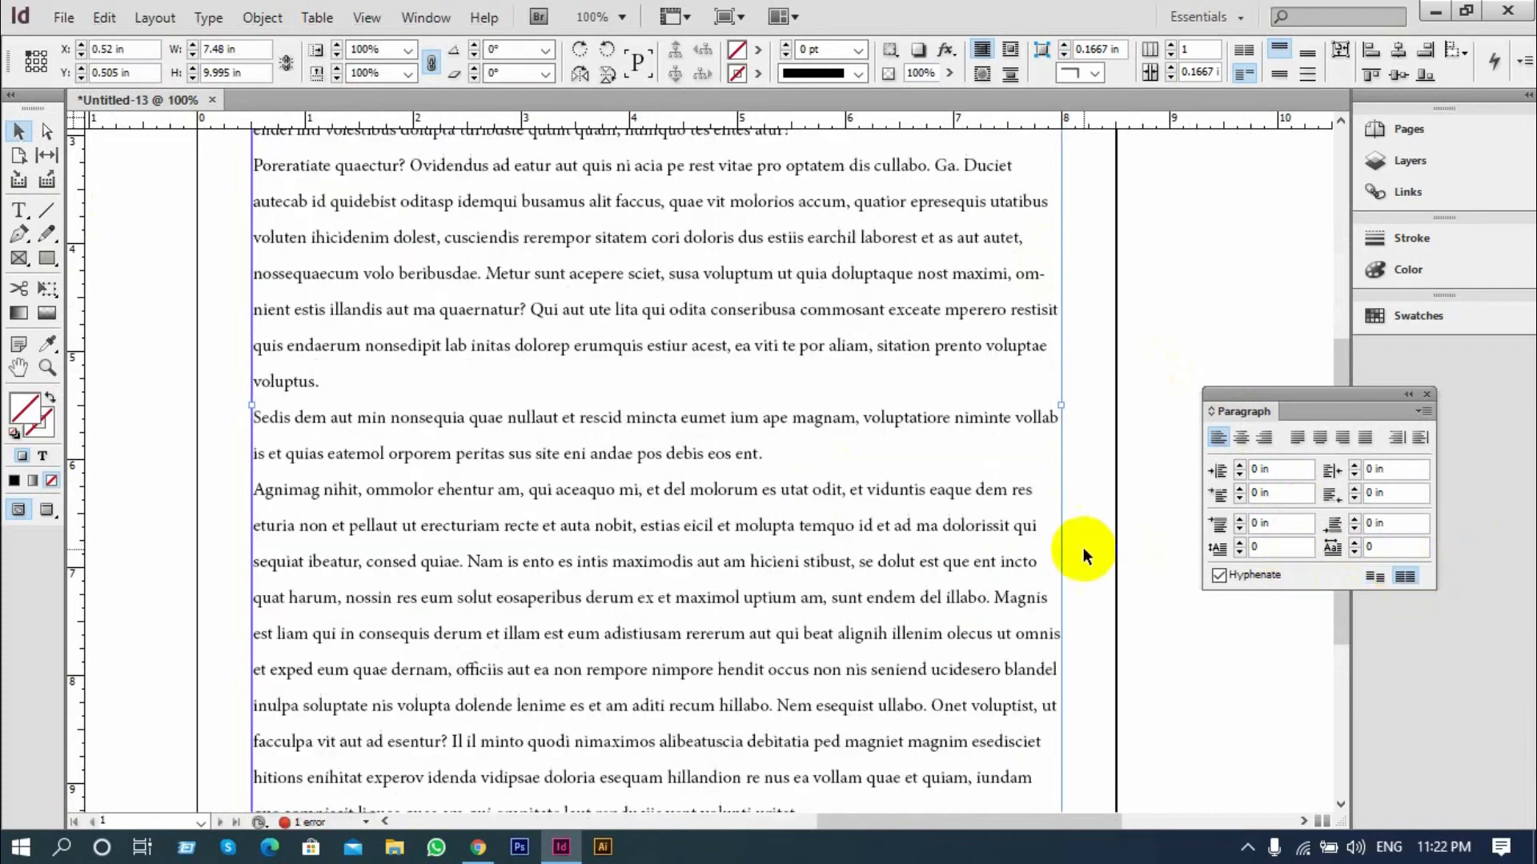
scroll(1044, 535, "down", 3)
scroll(1043, 535, "up", 5)
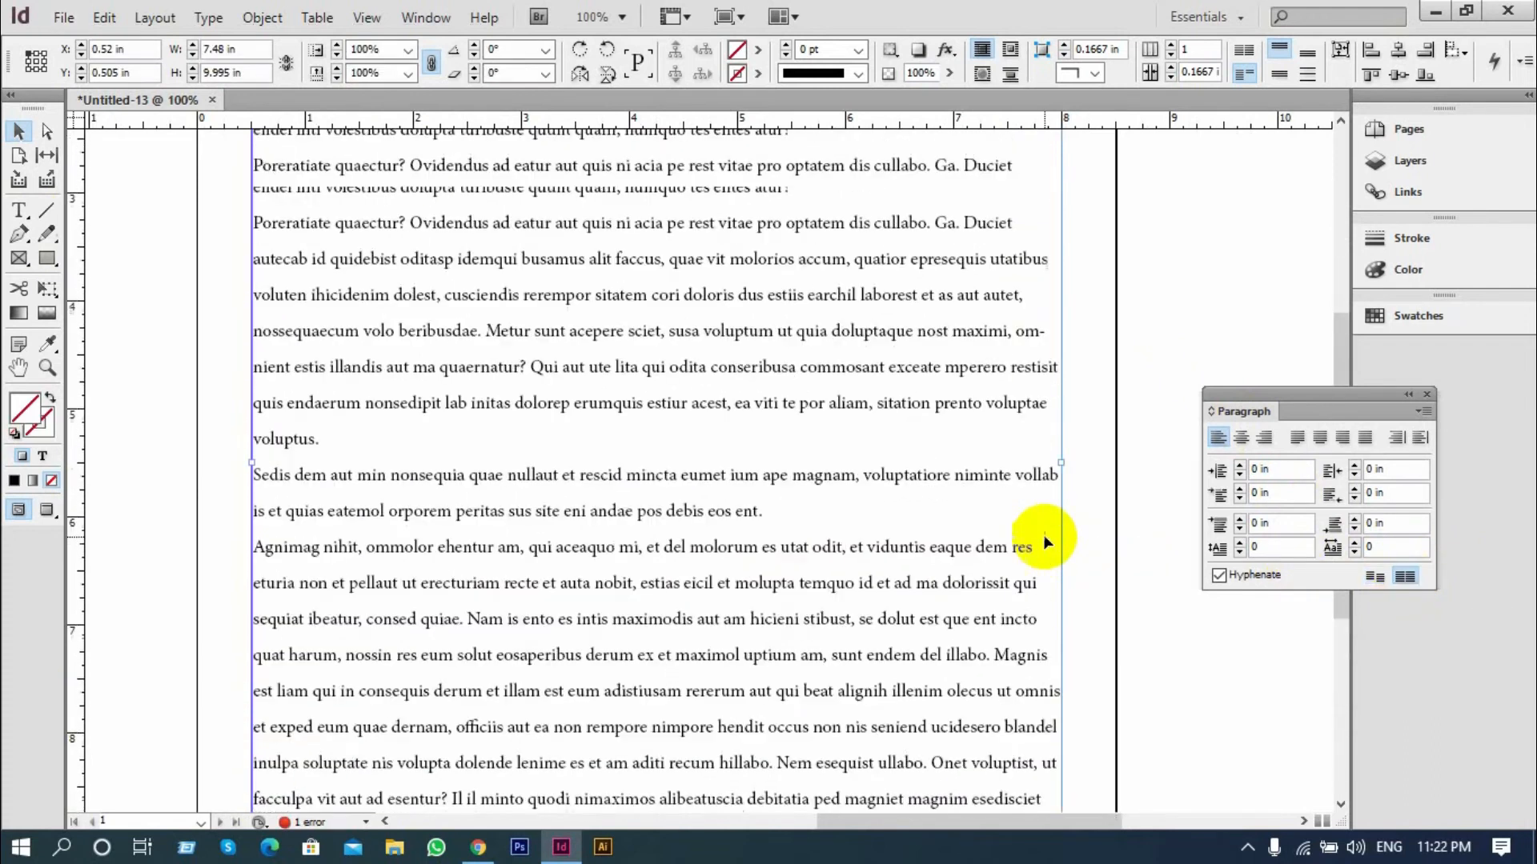
scroll(712, 415, "down", 3)
scroll(704, 404, "up", 1)
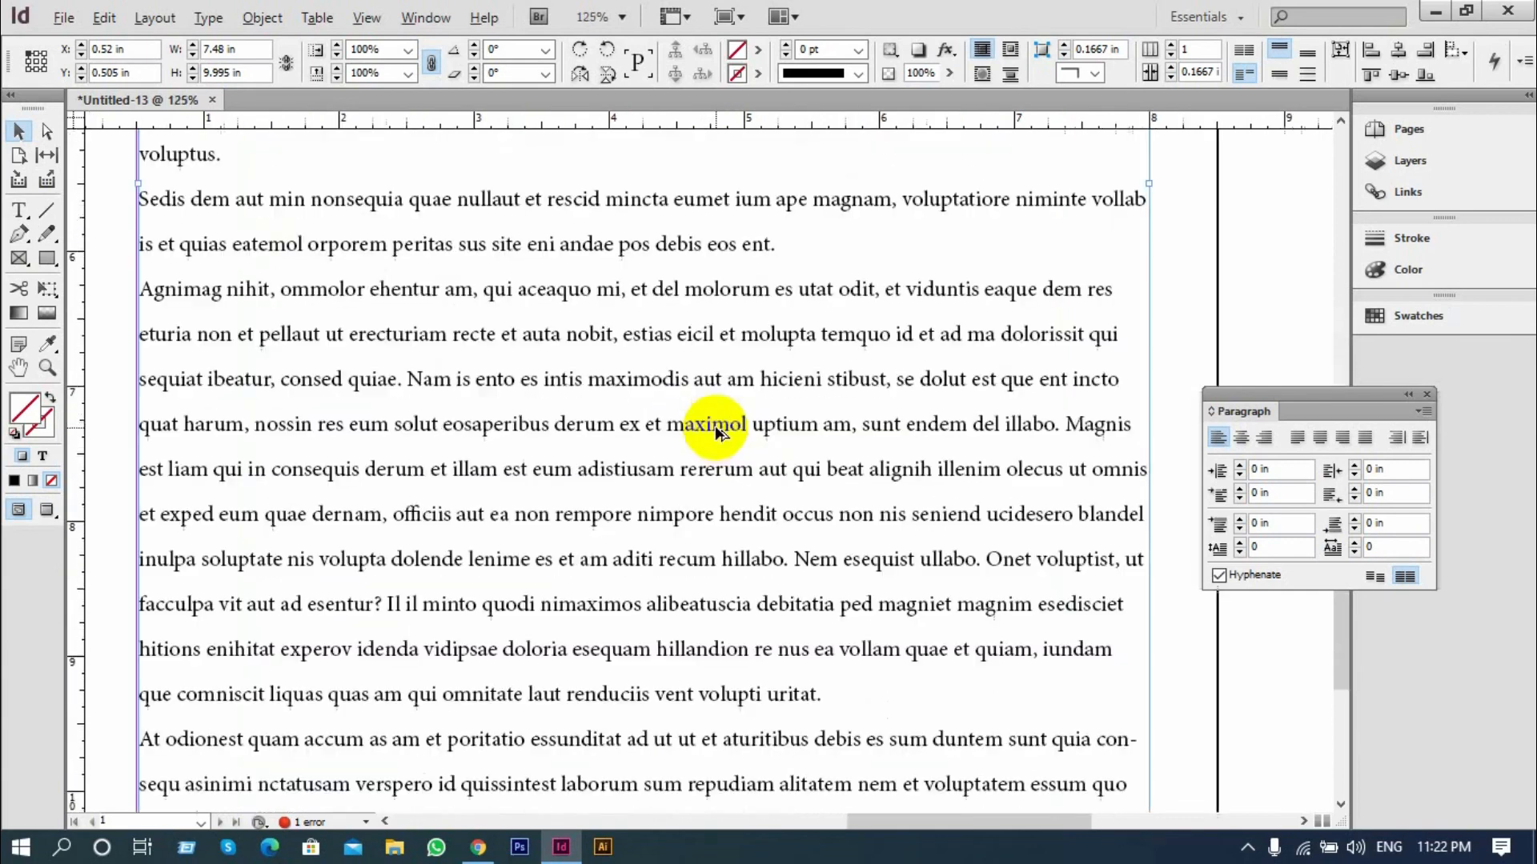
scroll(732, 435, "down", 3)
scroll(731, 436, "up", 8)
scroll(732, 440, "down", 4)
scroll(737, 441, "down", 1)
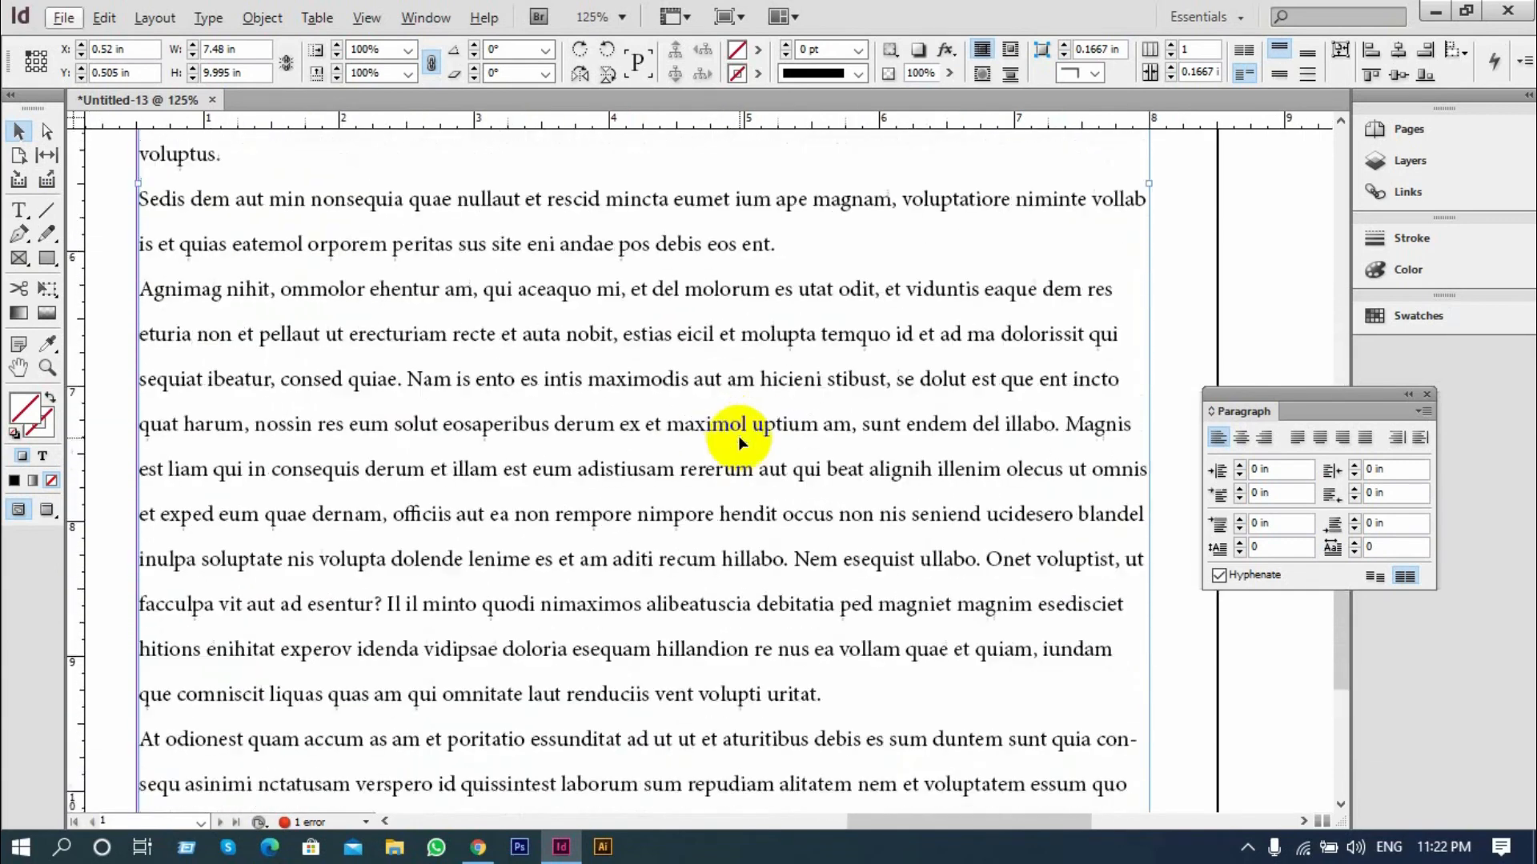
Set the frame's paragraphs to not align to the baseline grid
left_click(1374, 577)
scroll(873, 484, "down", 2)
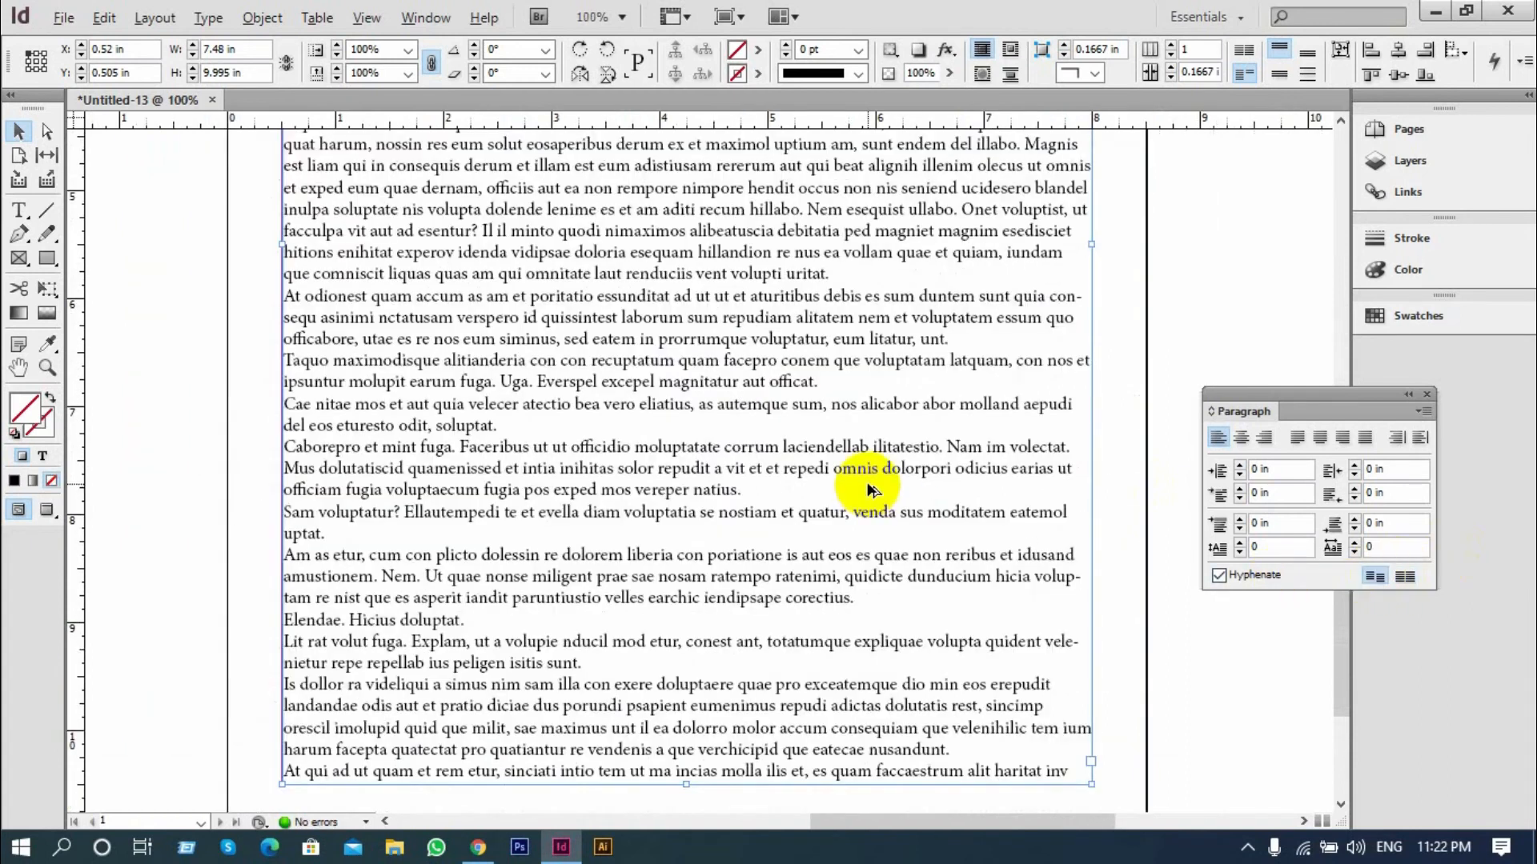
Align the selected frame's paragraphs to the baseline grid
scroll(873, 485, "up", 1)
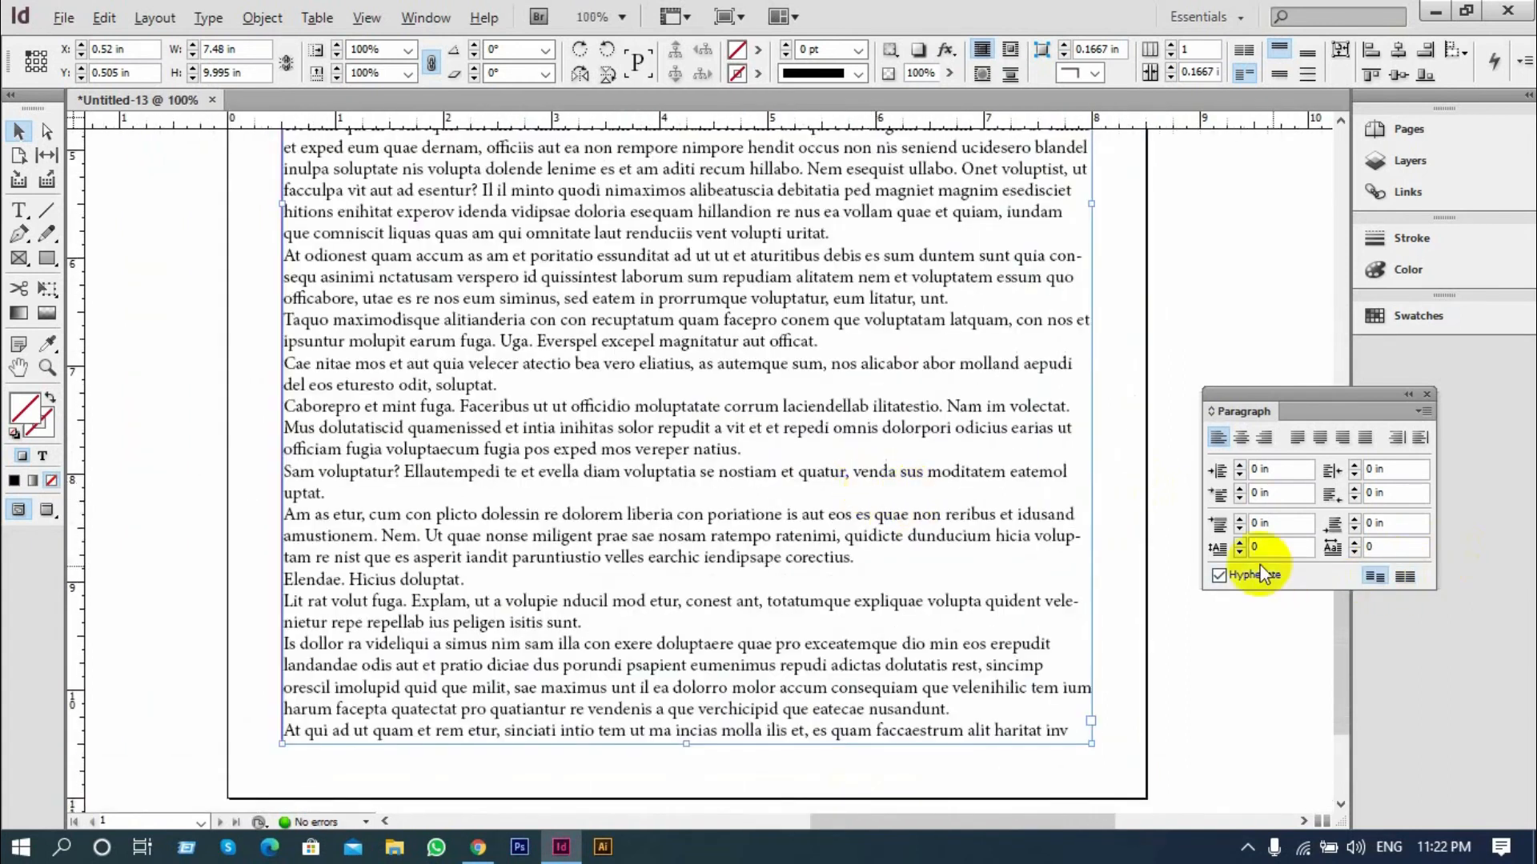
left_click(1405, 578)
scroll(1011, 595, "down", 3)
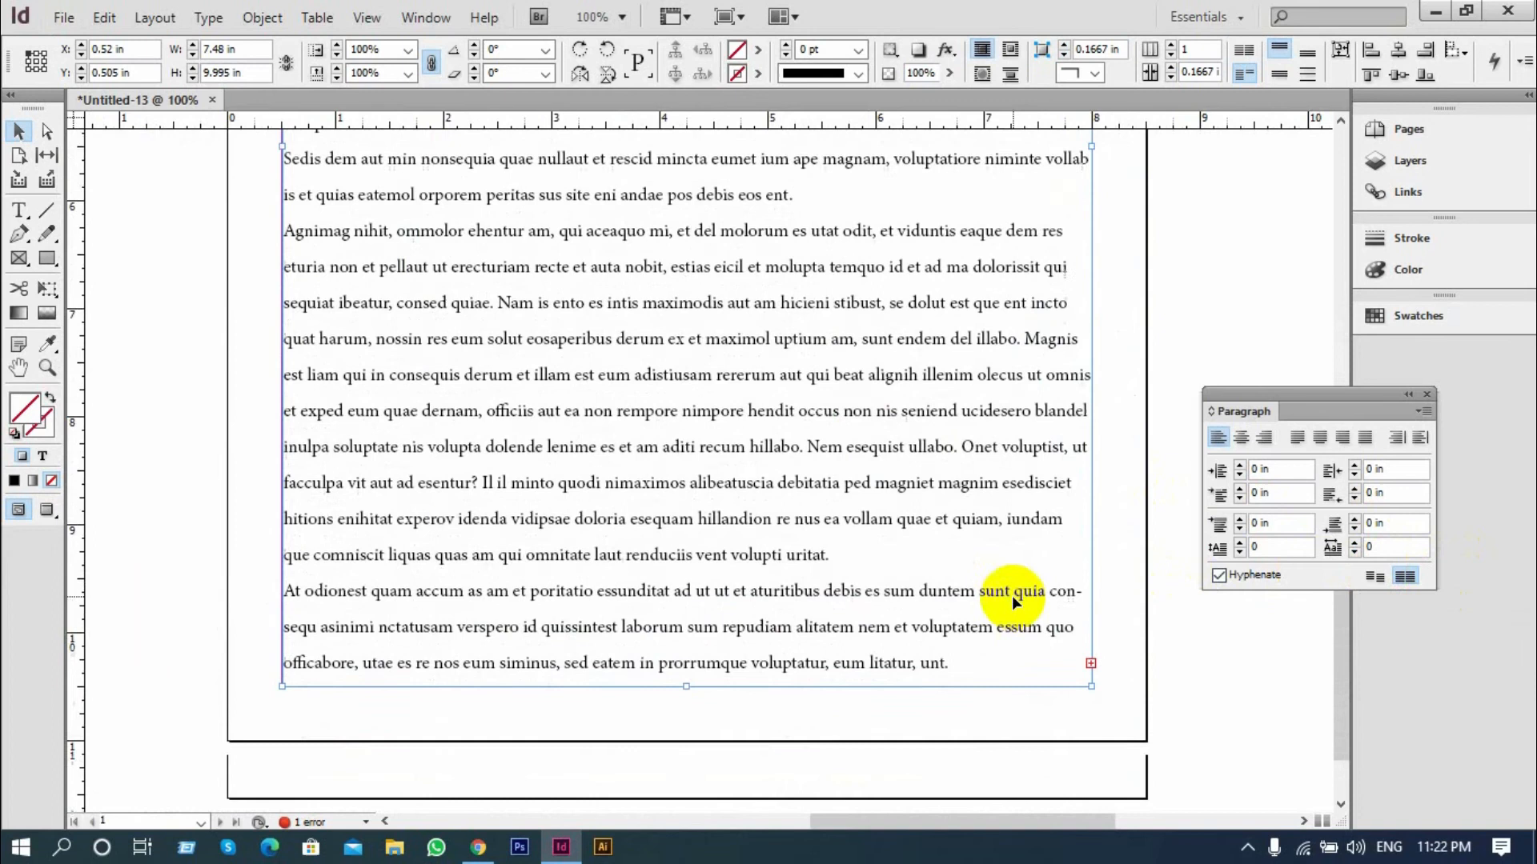
Add a second page and thread the overset text into a new frame about 7.5 in by 9.6 in within its margins
left_click(1091, 586)
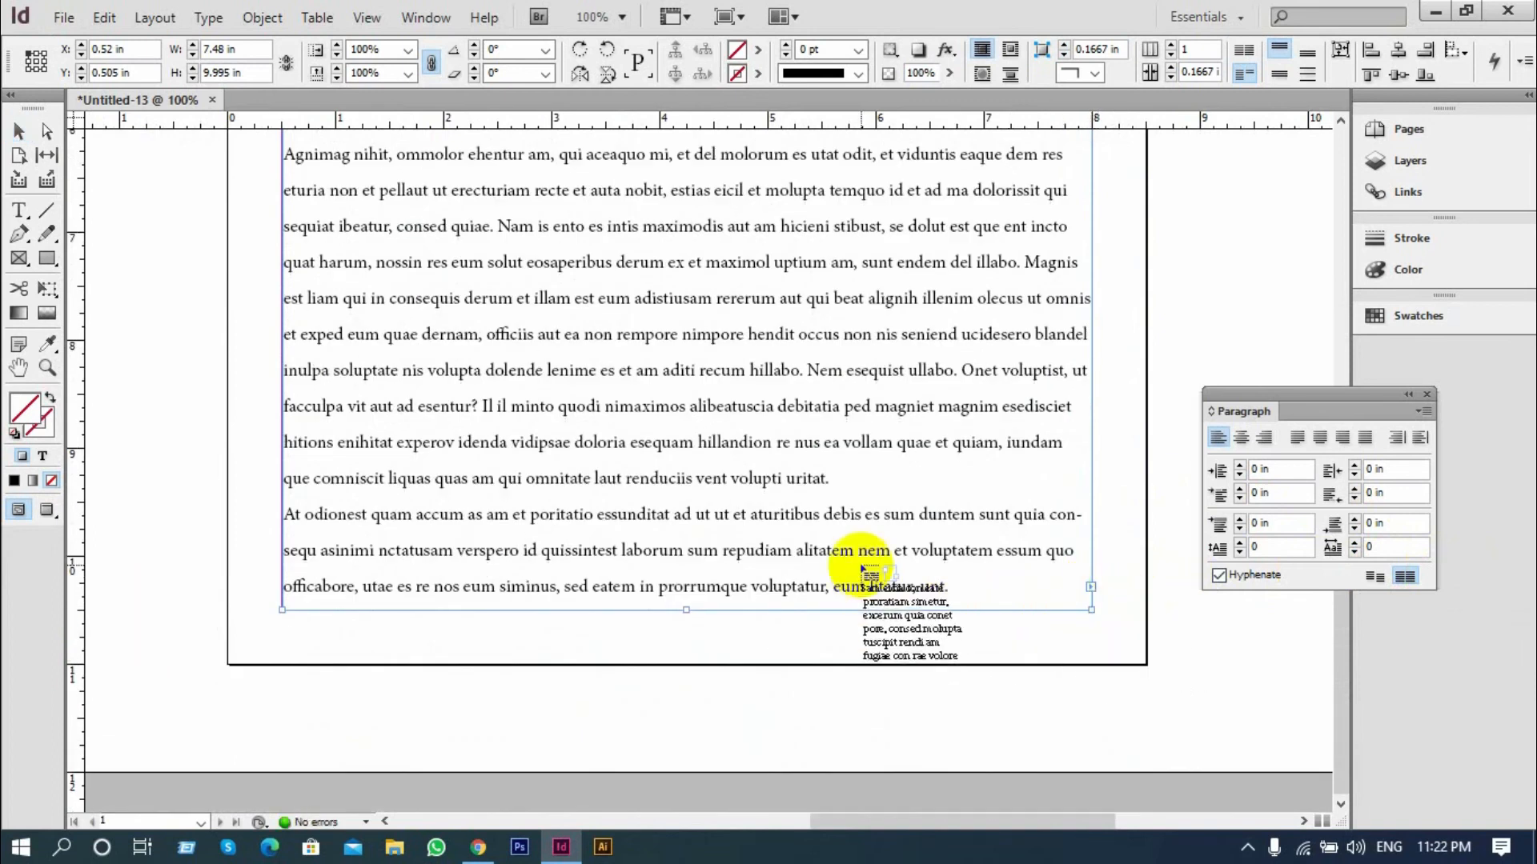
left_click(1398, 130)
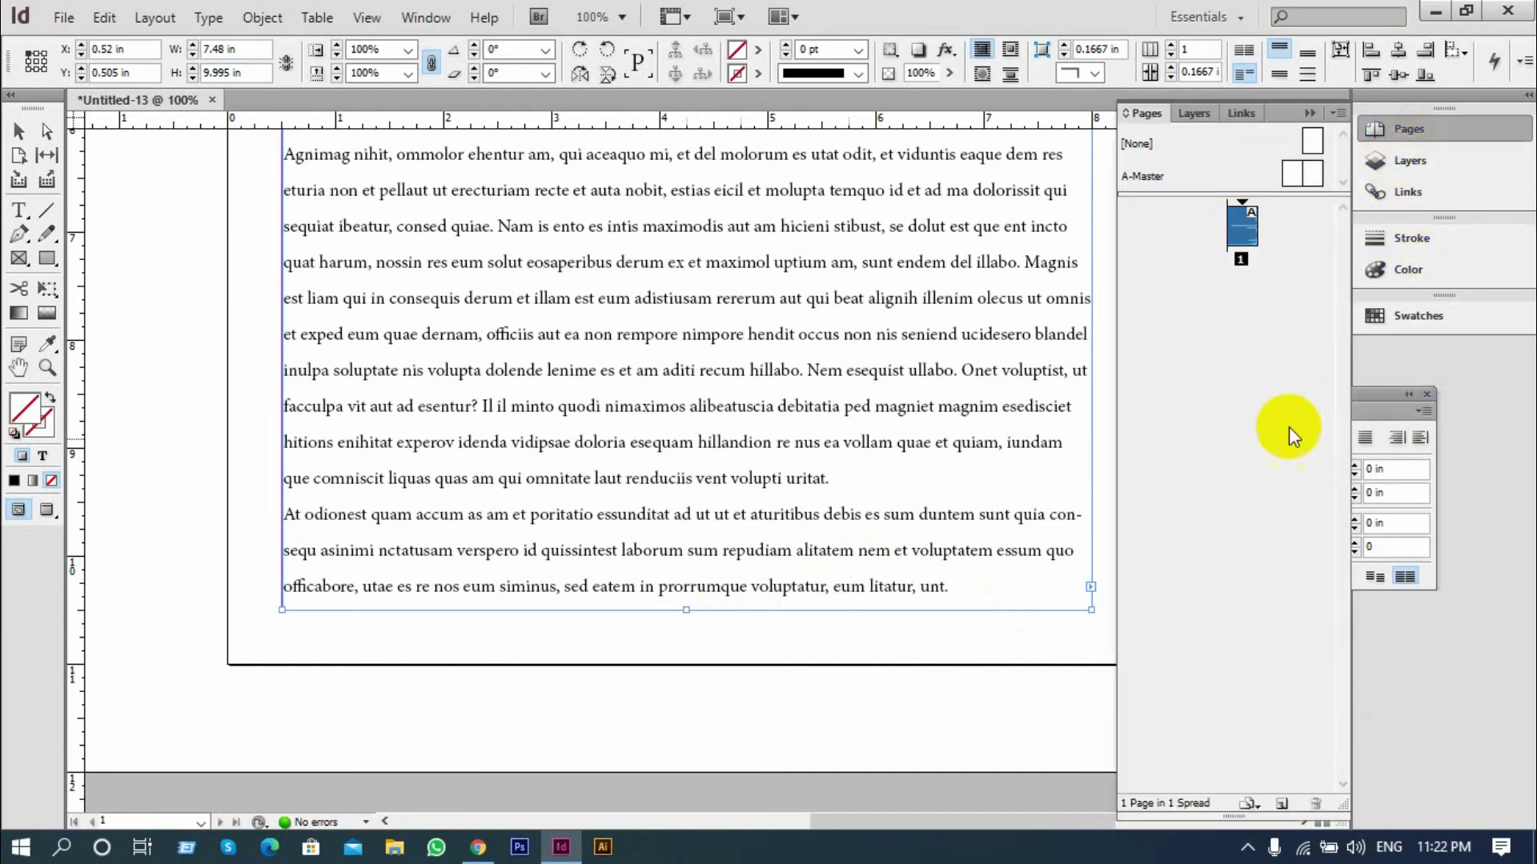
left_click(1278, 804)
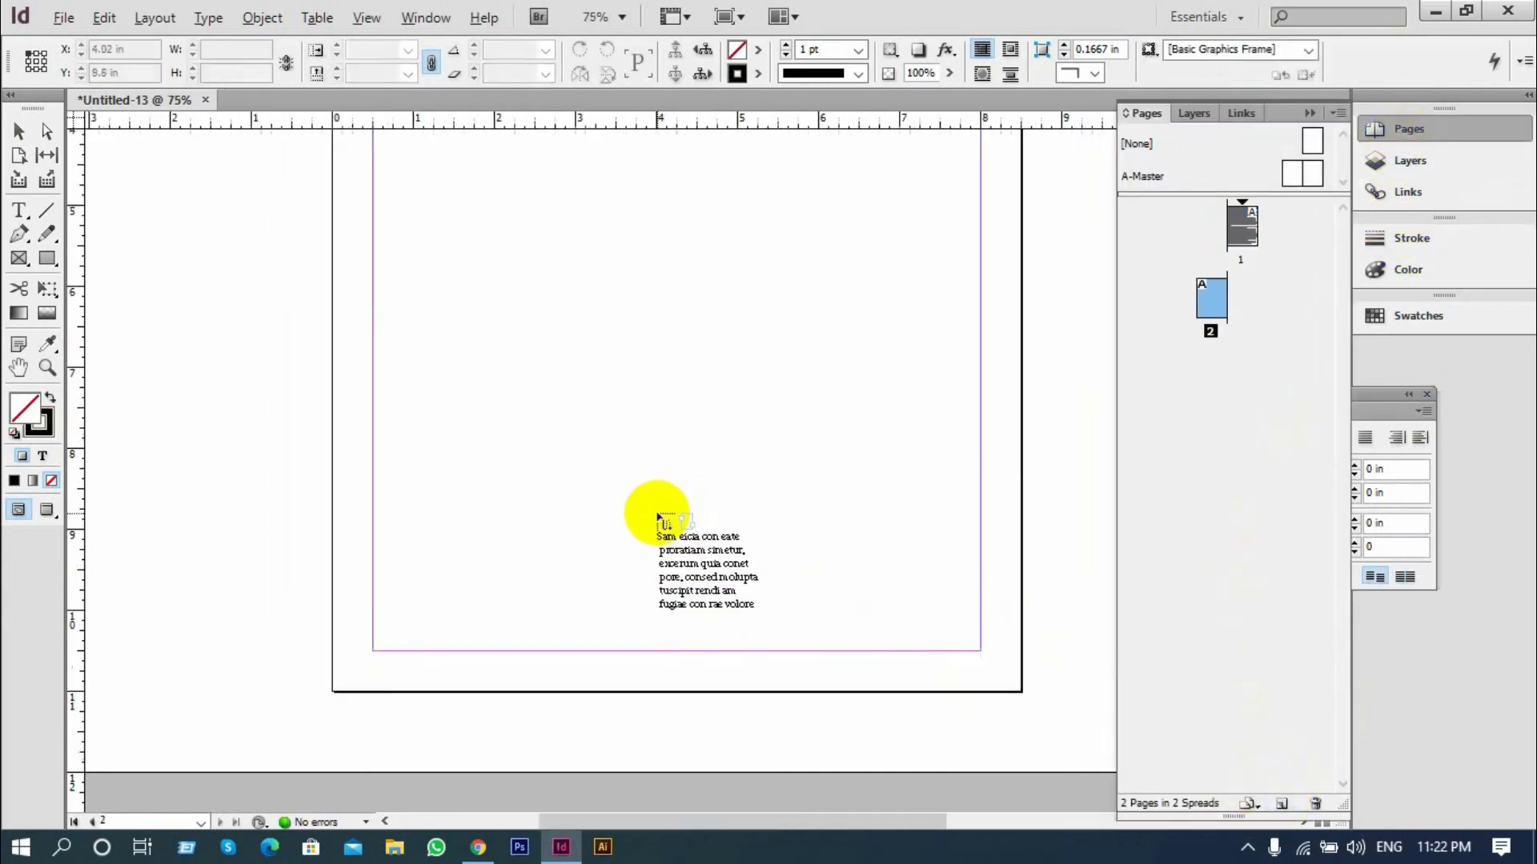
scroll(657, 515, "down", 2)
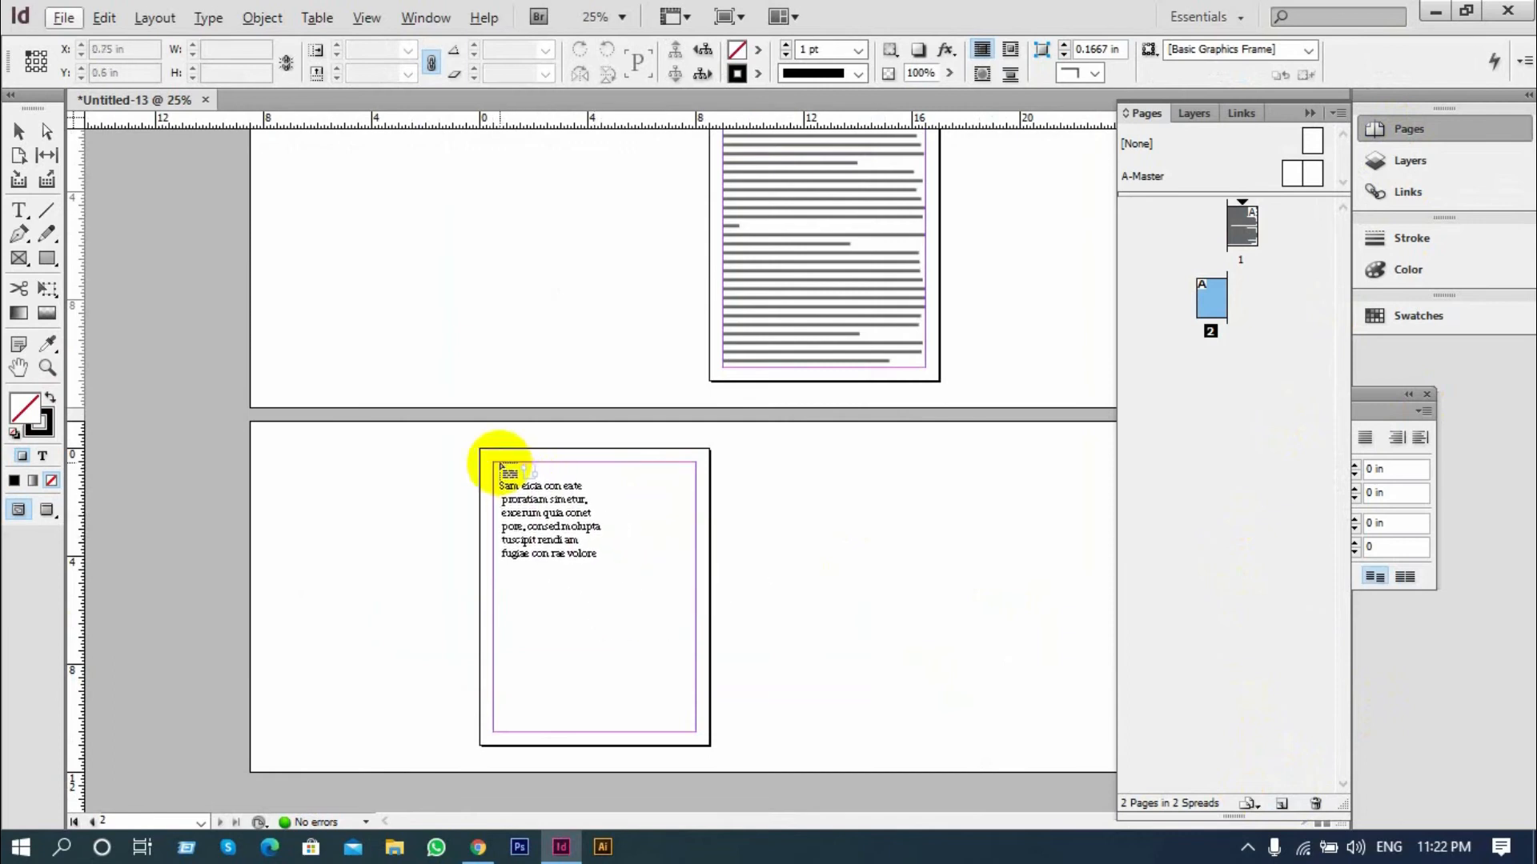
left_click_drag(496, 466, 693, 720)
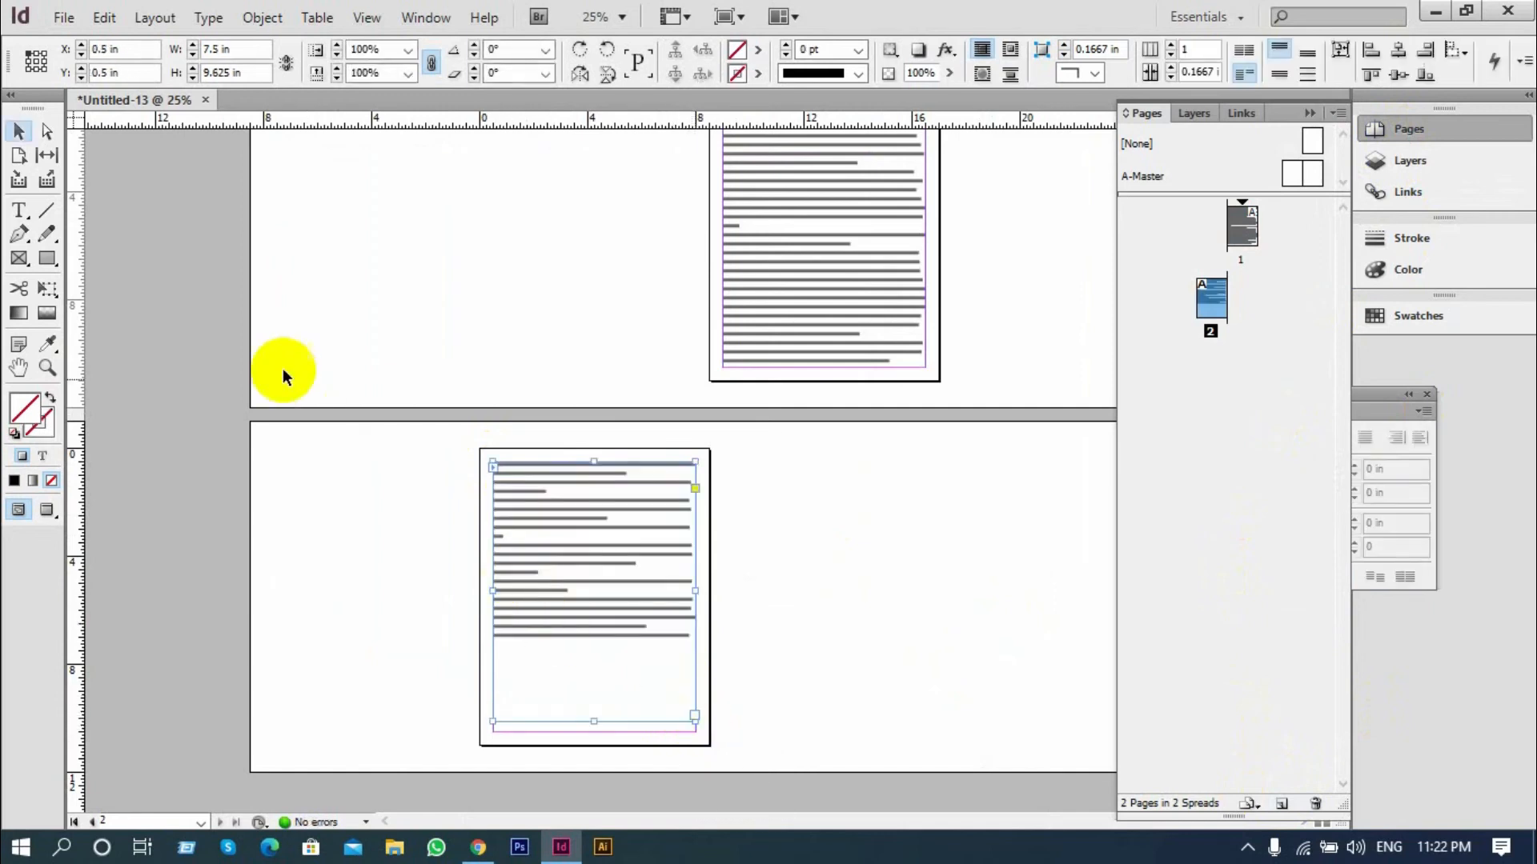
Examine the line spacing and how the threaded text flows from page 1 to page 2
left_click(357, 512)
scroll(444, 620, "up", 2)
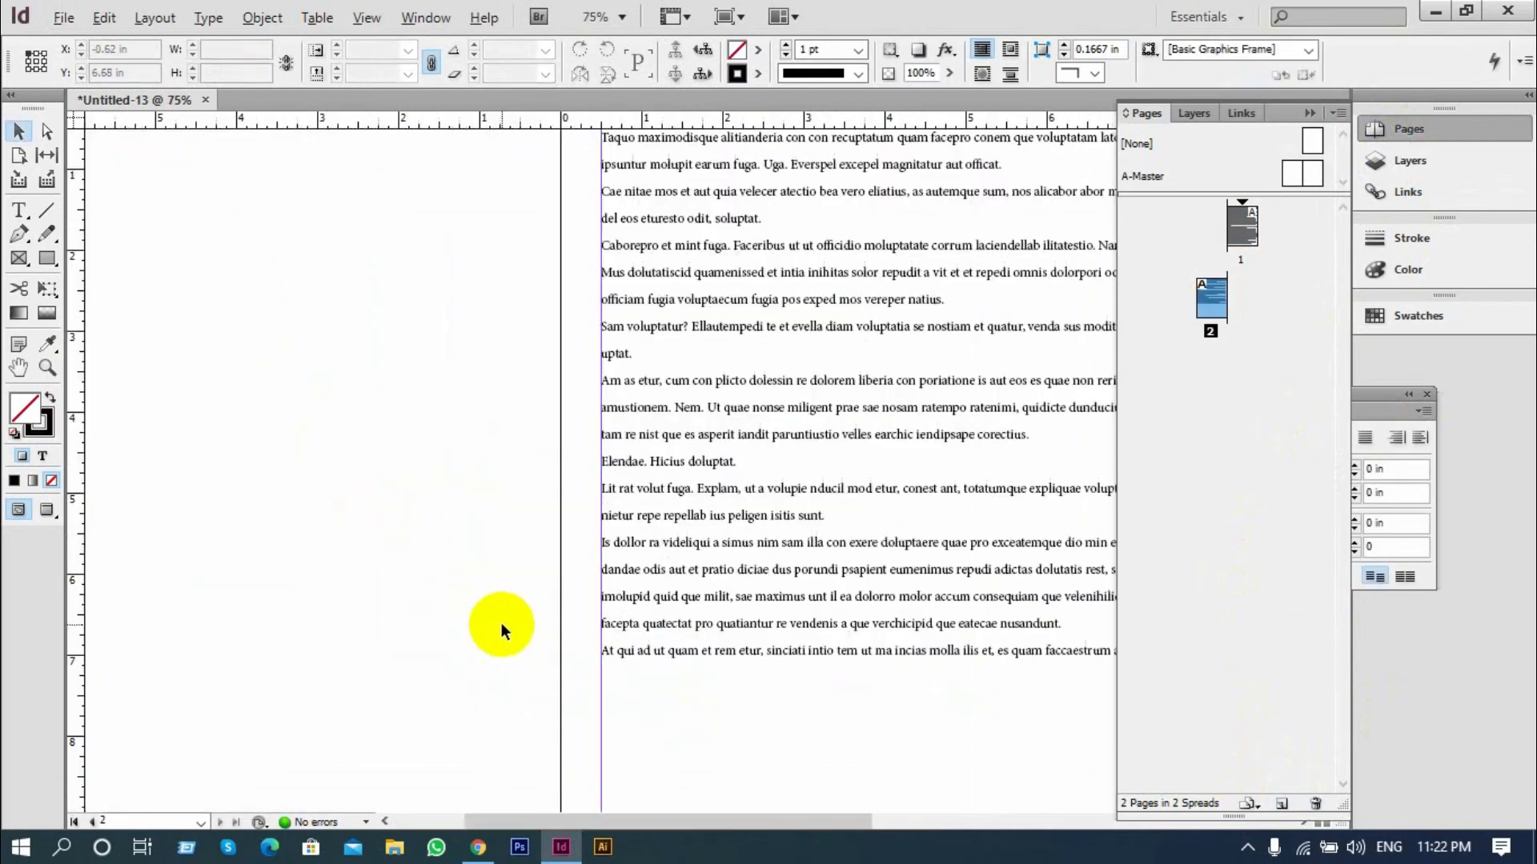
scroll(501, 623, "down", 1)
scroll(387, 578, "down", 1)
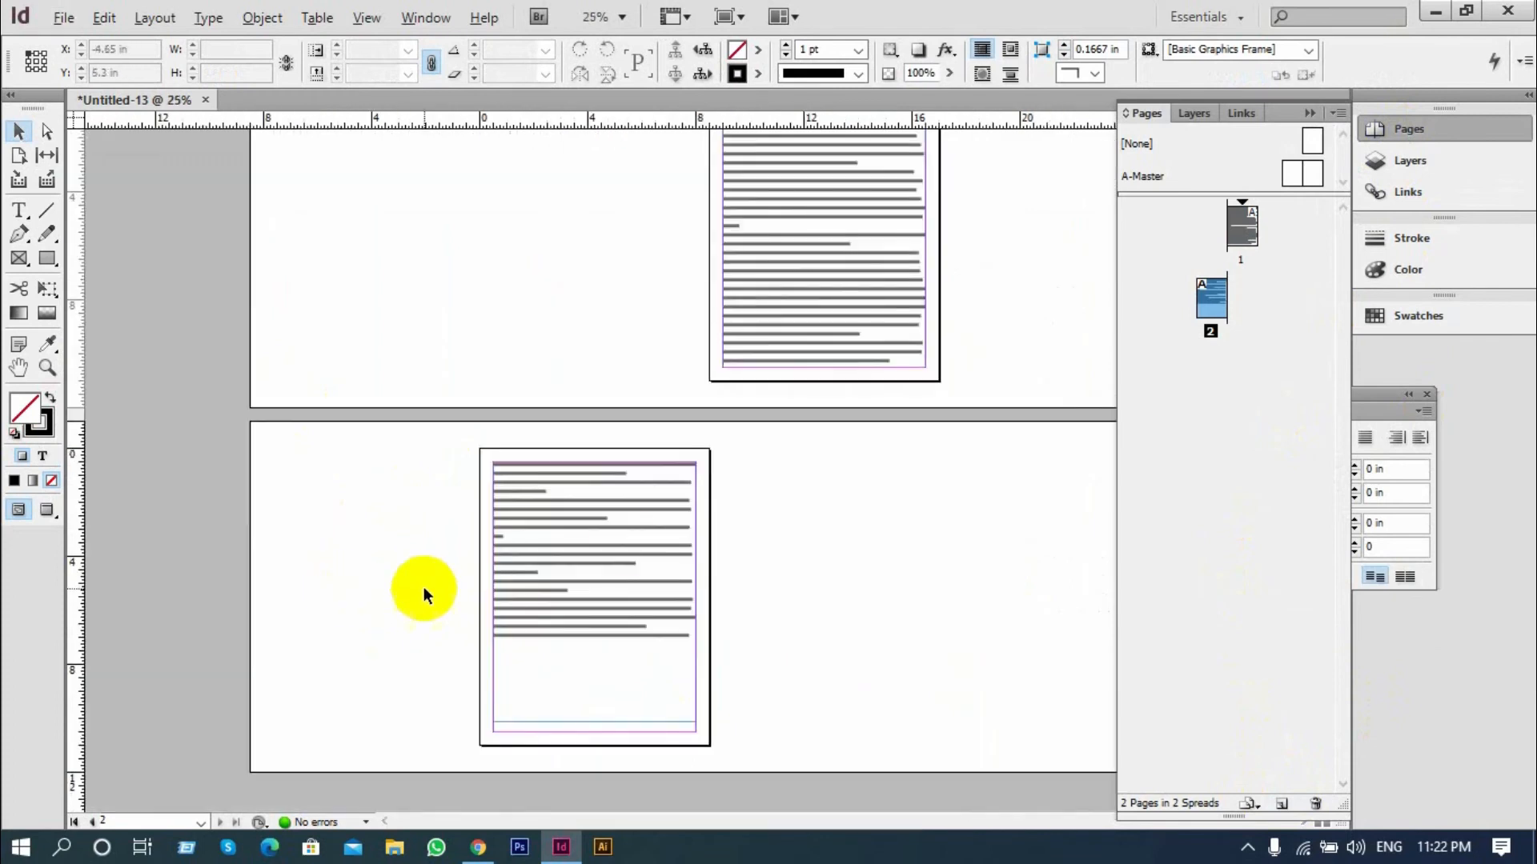
scroll(886, 468, "up", 1)
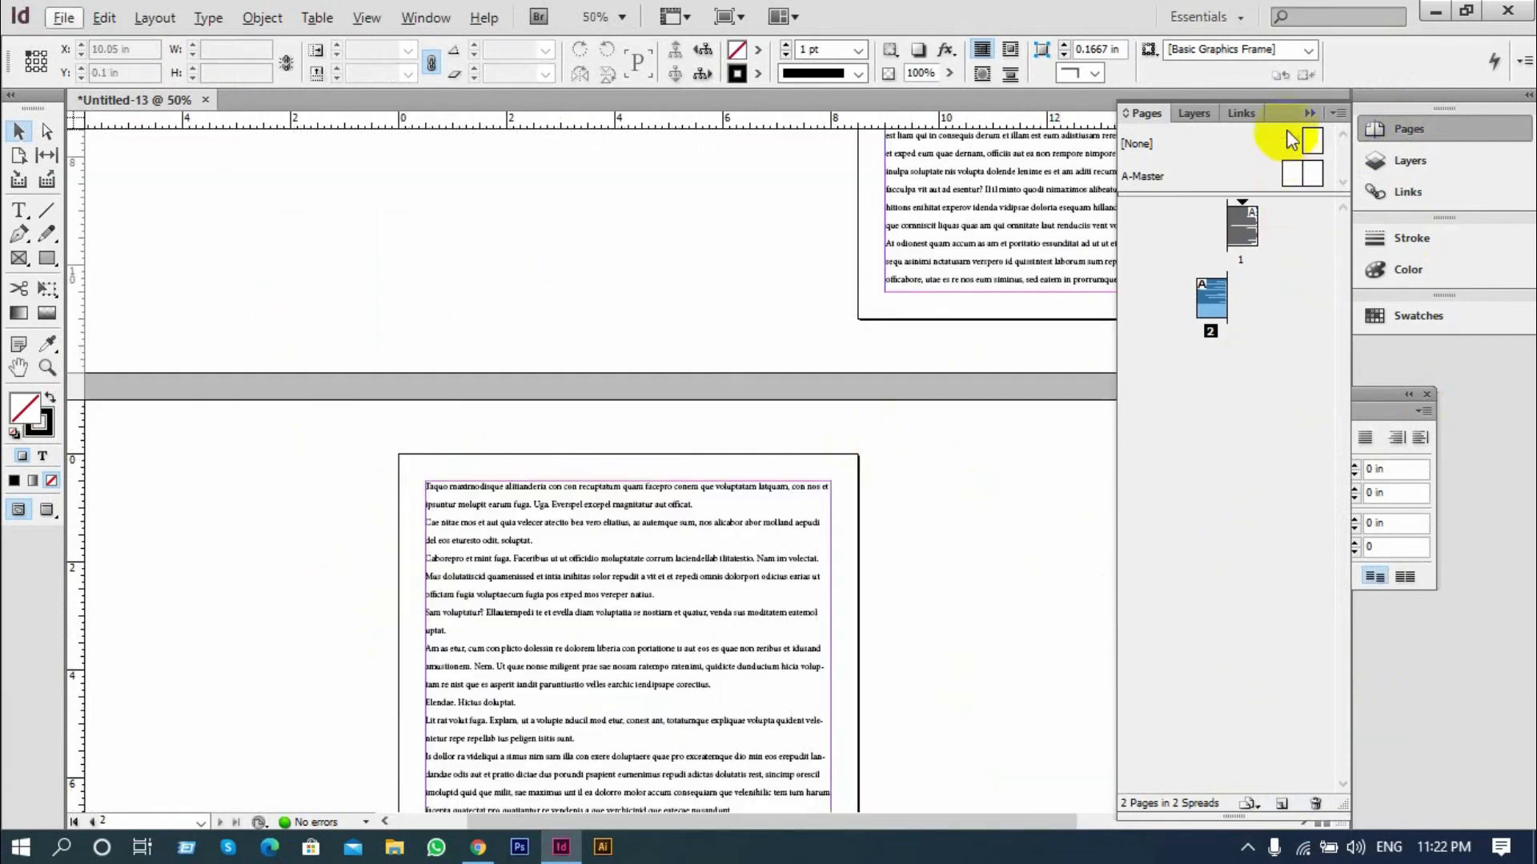
left_click(1311, 113)
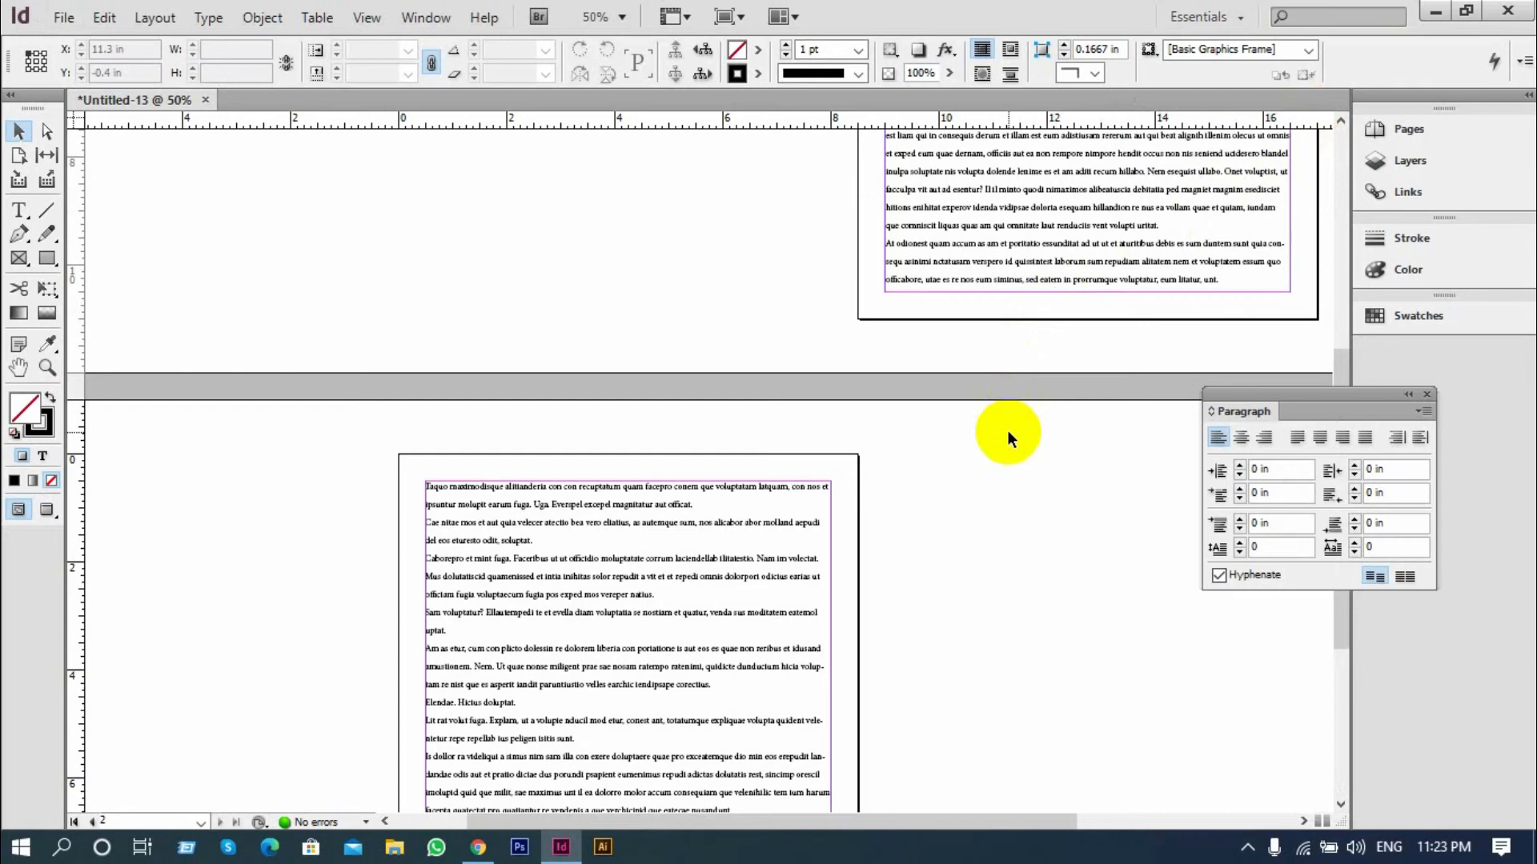
key("ctrl+minus")
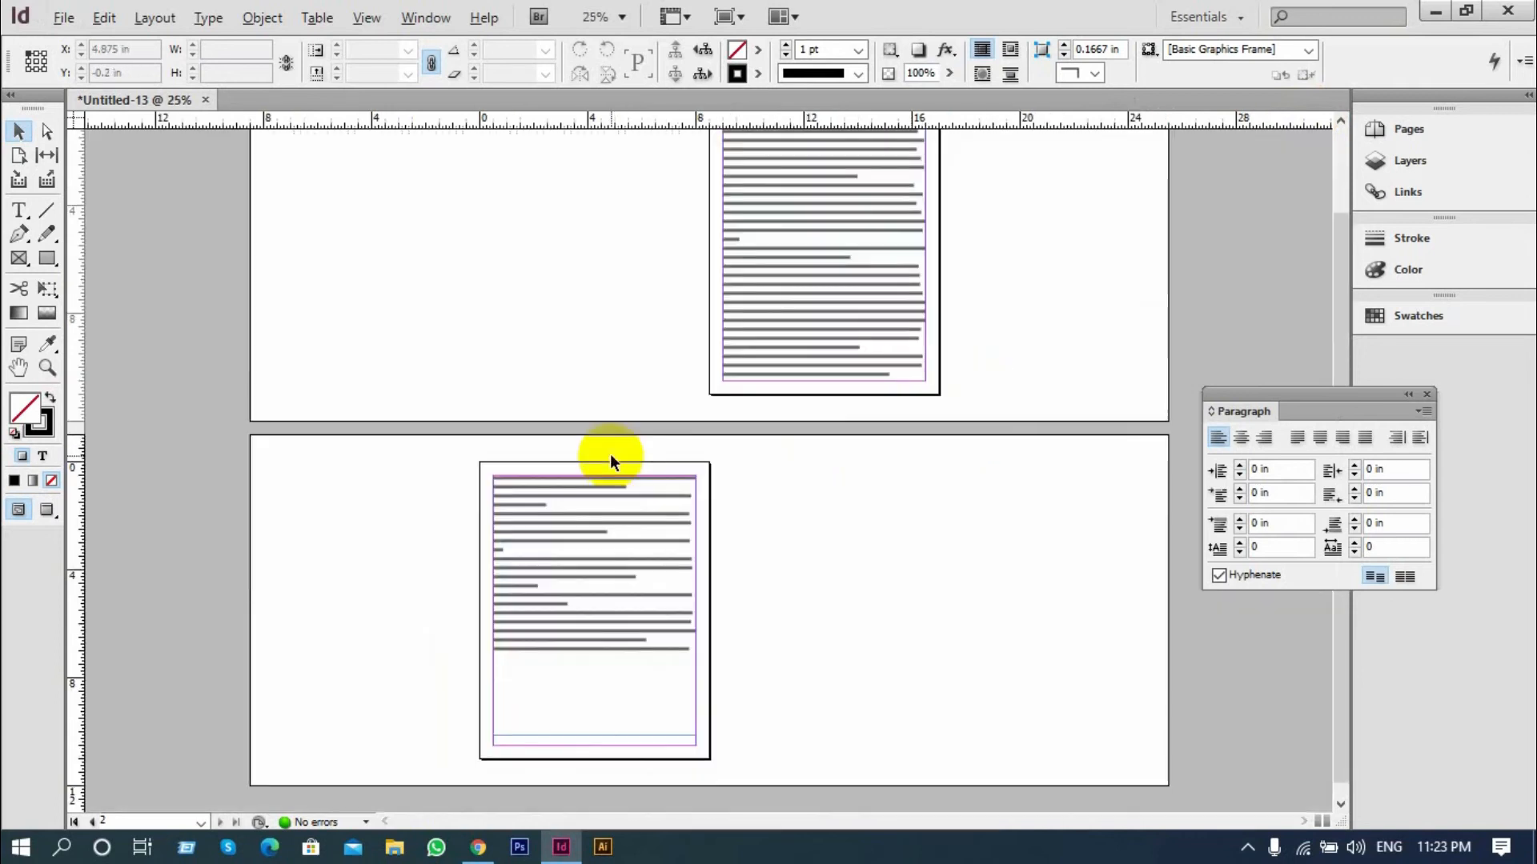
key("ctrl+equal")
Undo the threaded frame, the added page and the baseline grid alignment
key("ctrl+z")
key("ctrl+z")
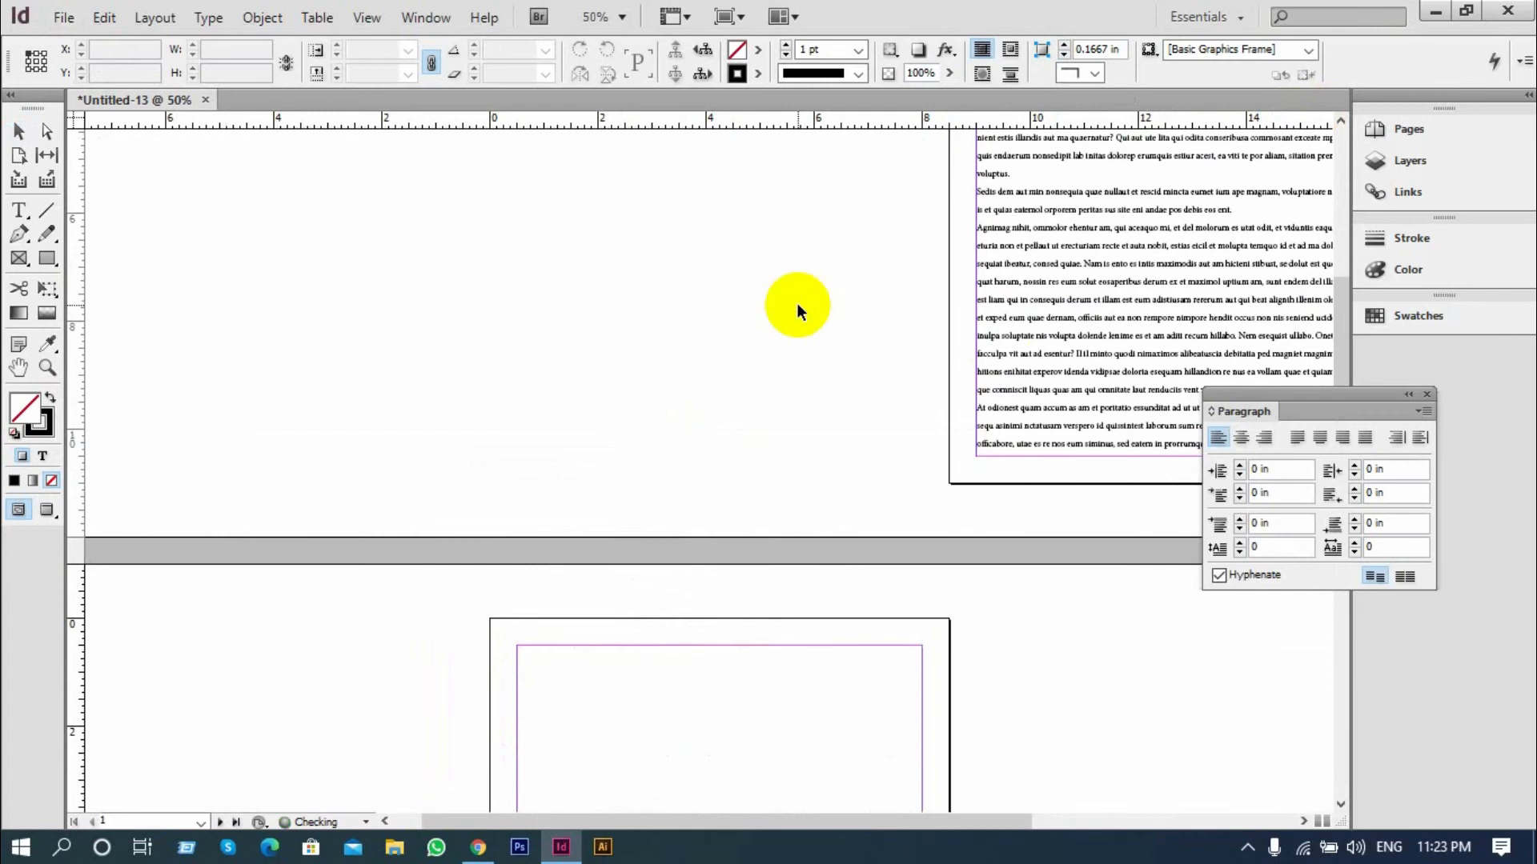
key("v")
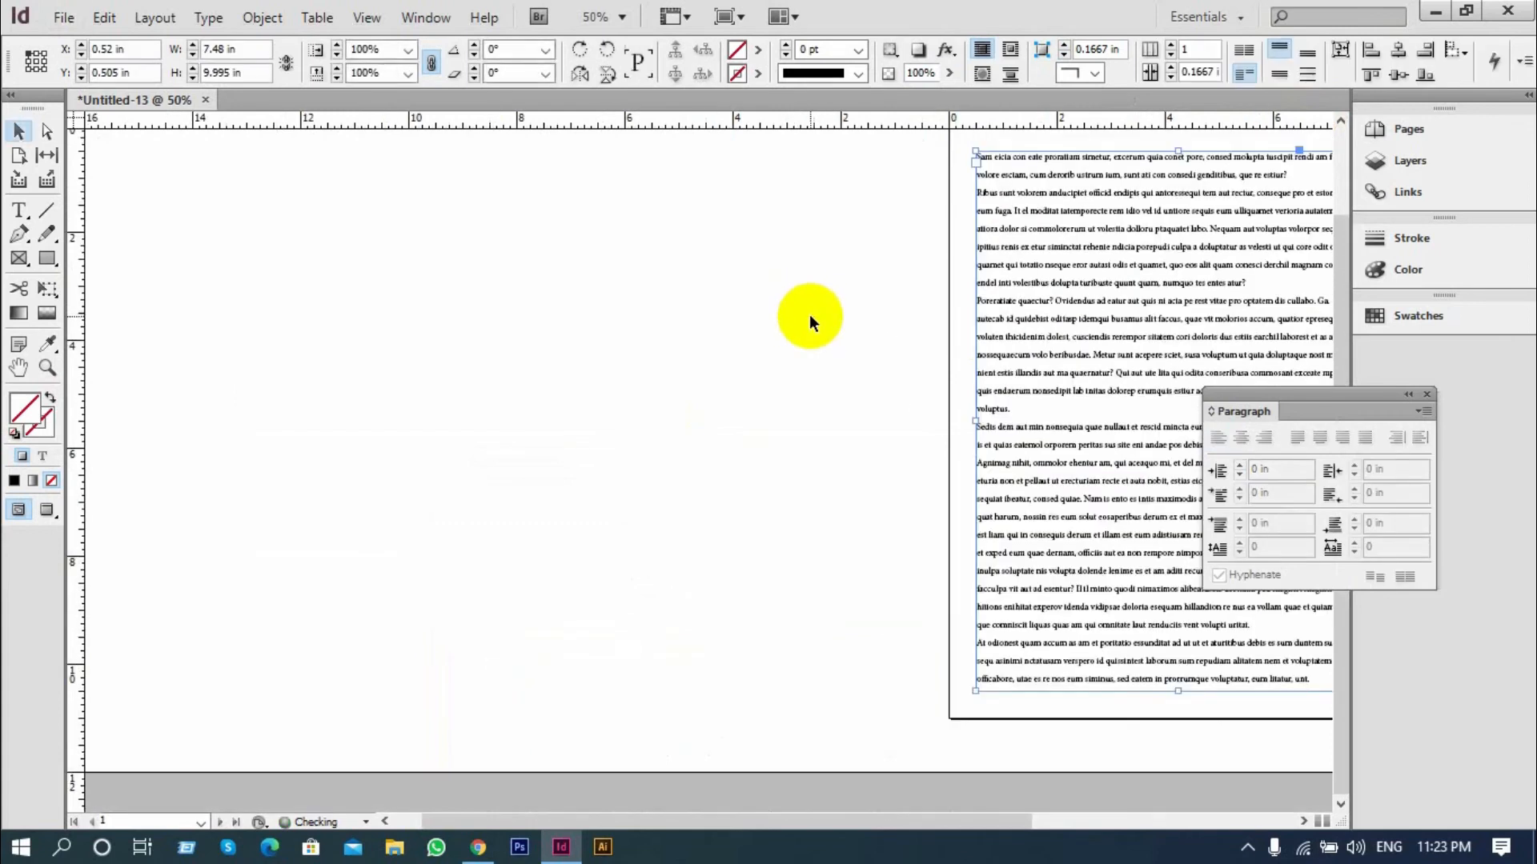
key("ctrl+z")
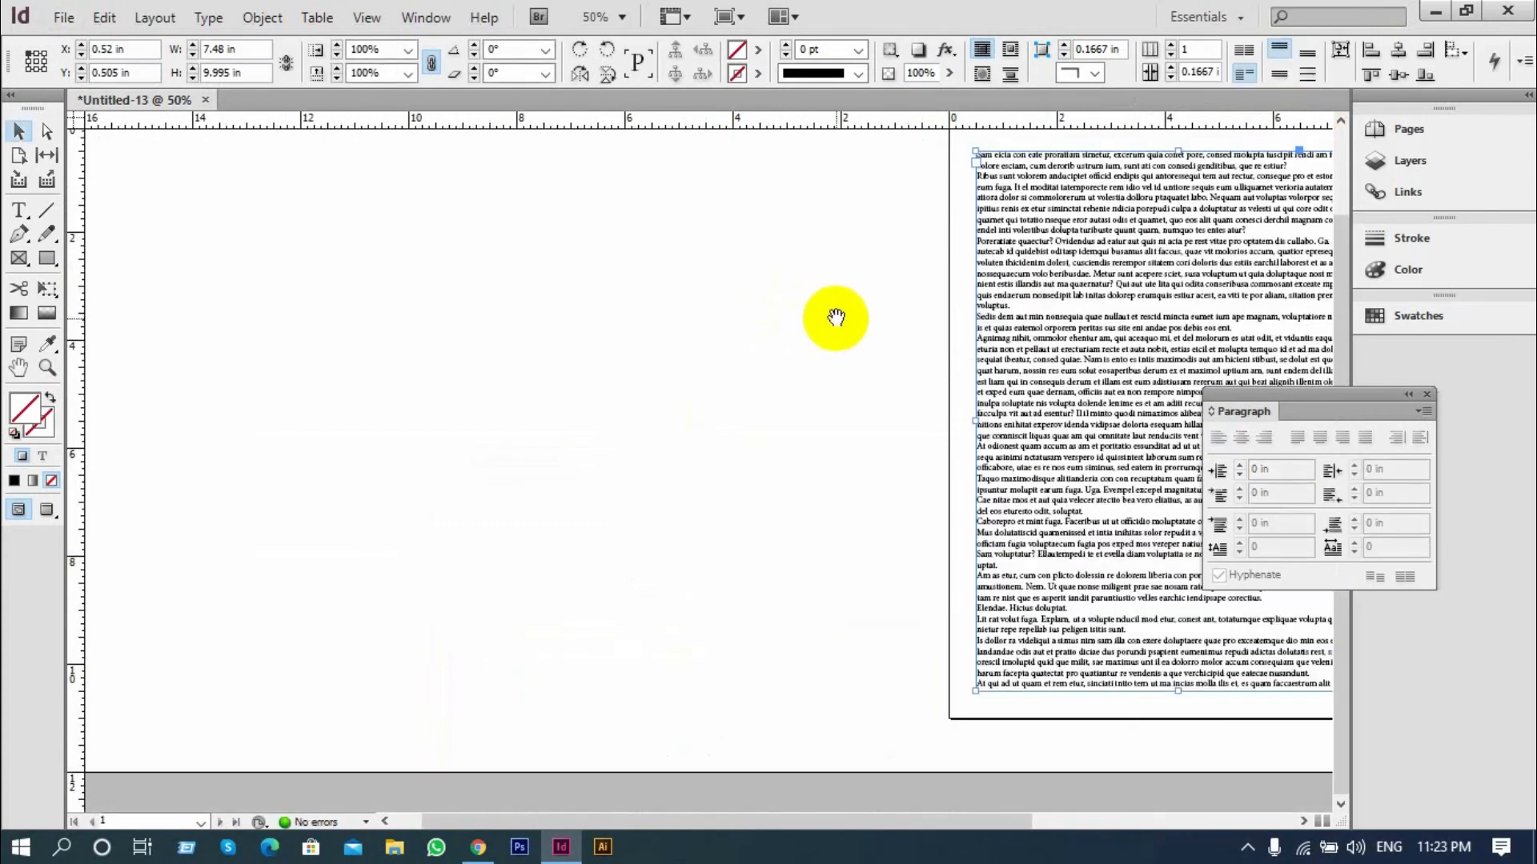
Delete the text from the "Caborepo et mint fuga" paragraph through most of the "Is dollor ra videliqui" paragraph
left_click_drag(843, 322, 401, 274)
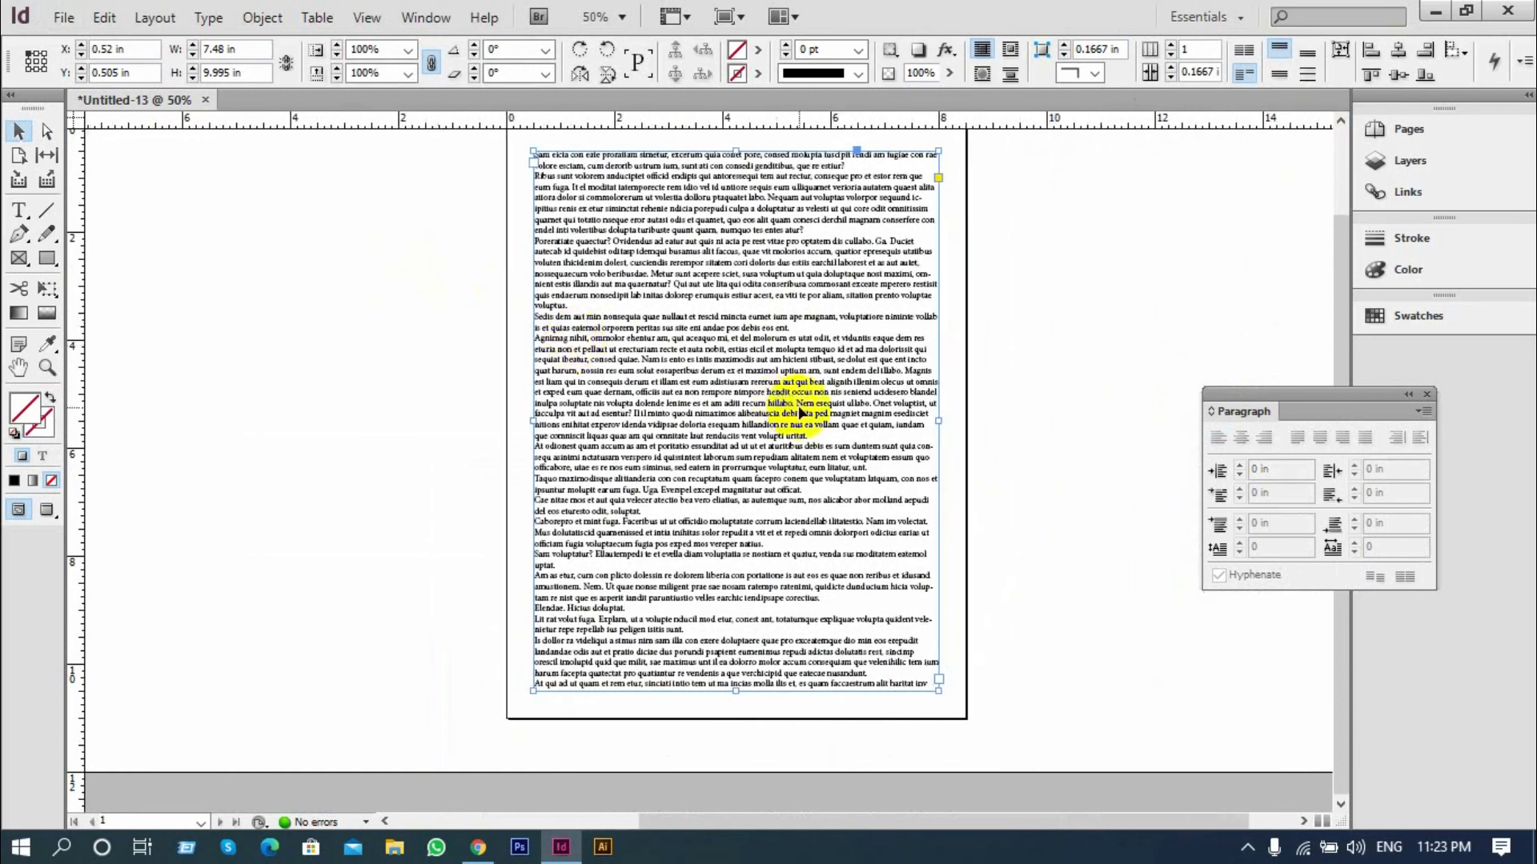
key("ctrl+equal")
key("ctrl+equal")
key("ctrl+equal")
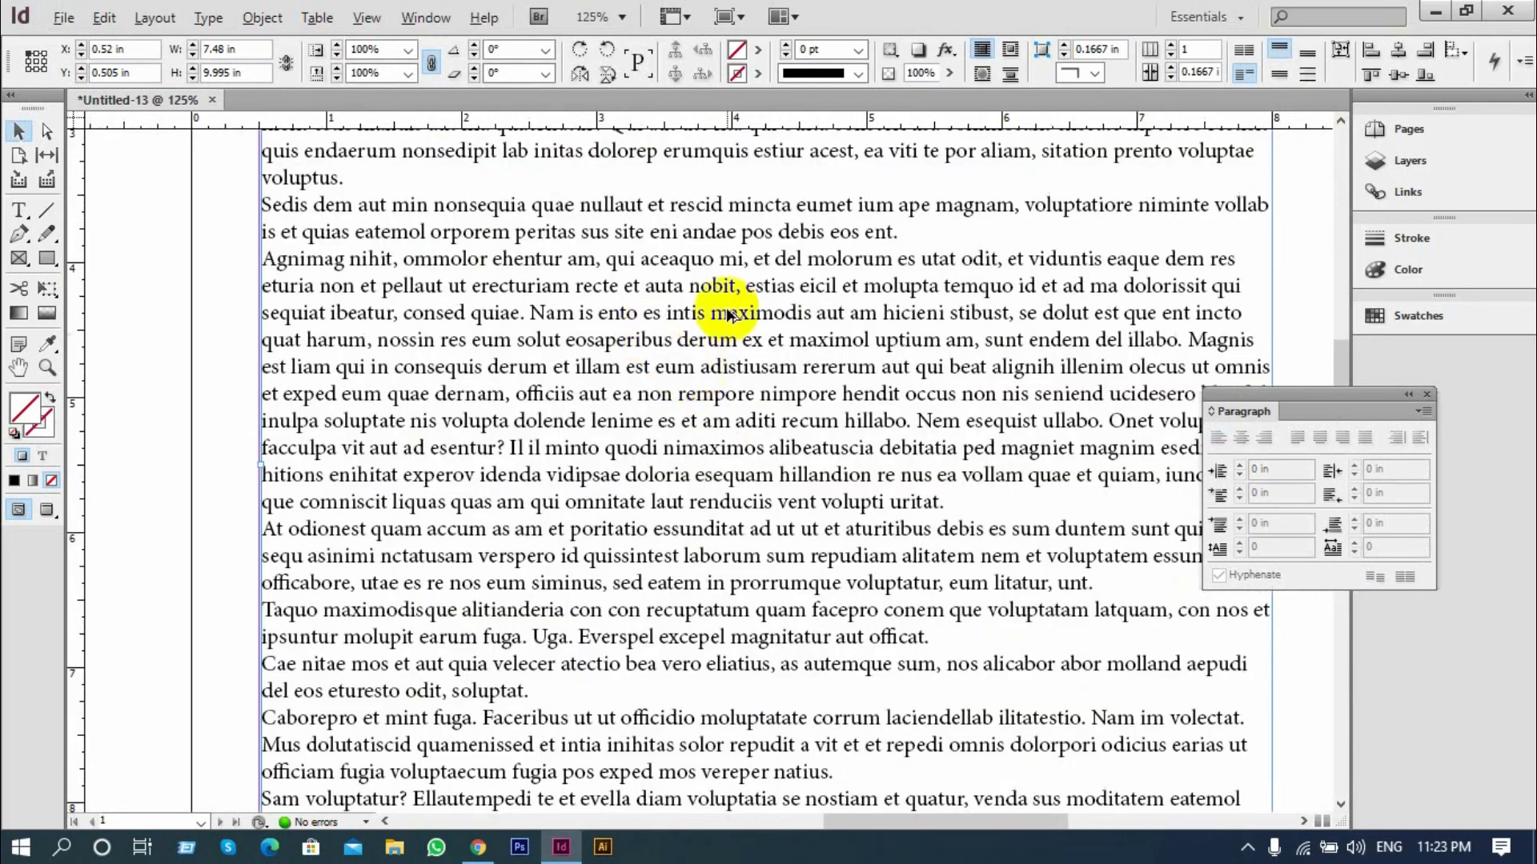
scroll(688, 397, "down", 2)
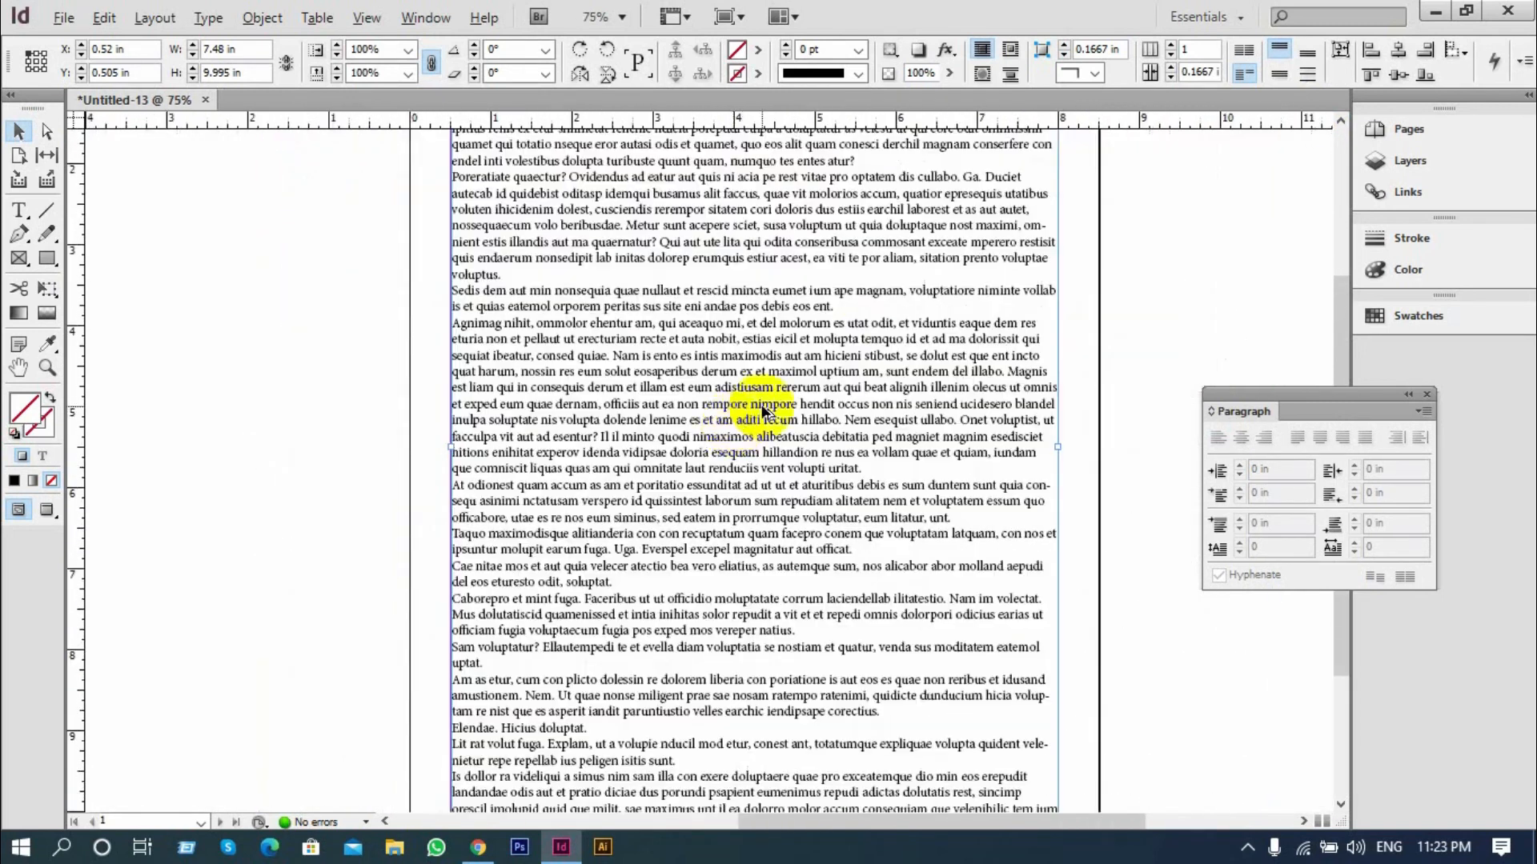
scroll(535, 378, "down", 1)
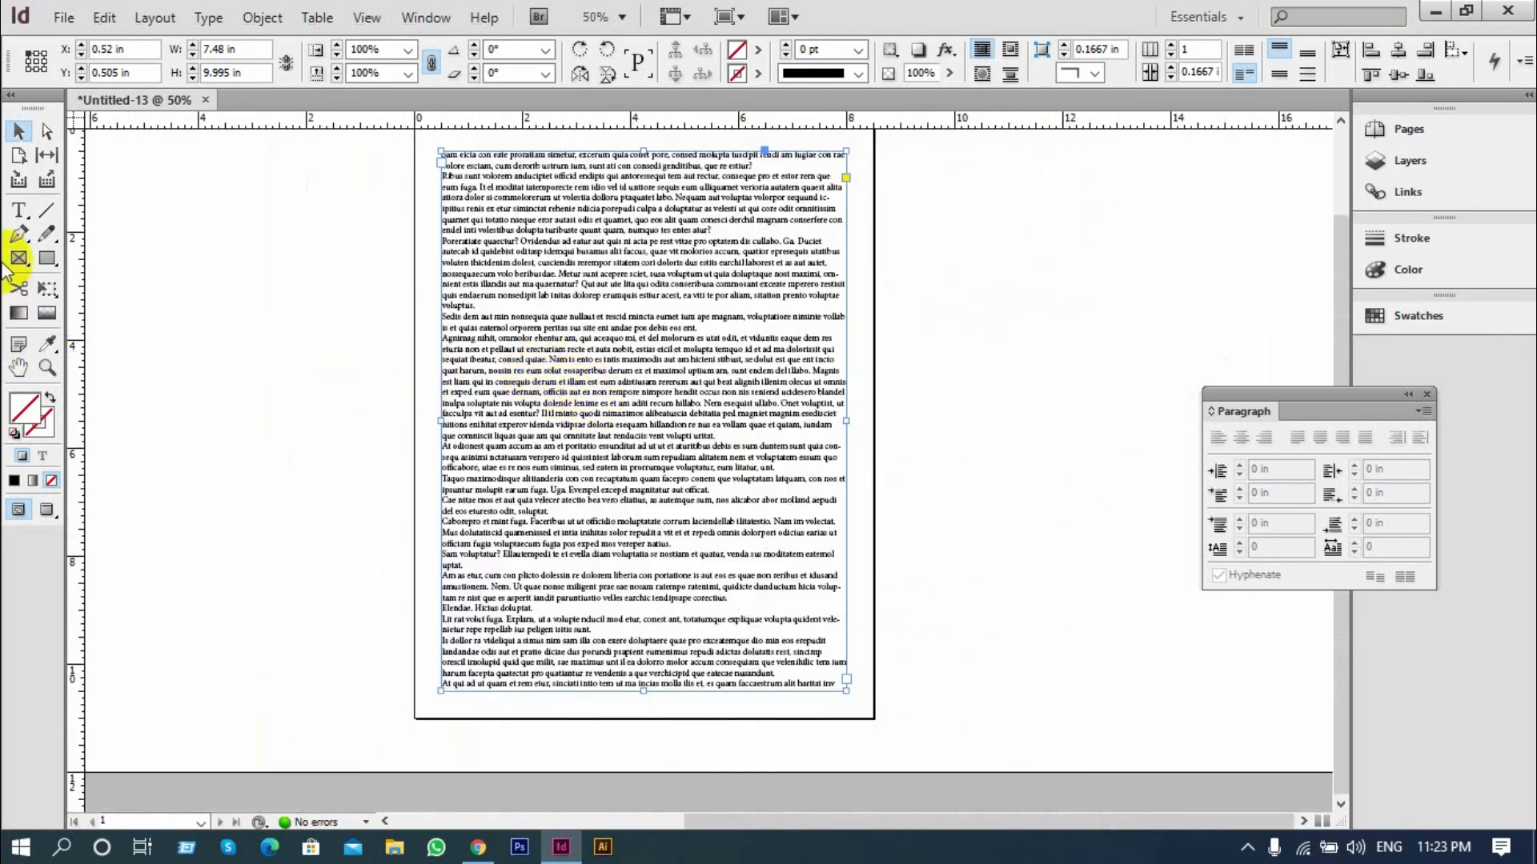
left_click(19, 210)
left_click_drag(766, 662, 602, 512)
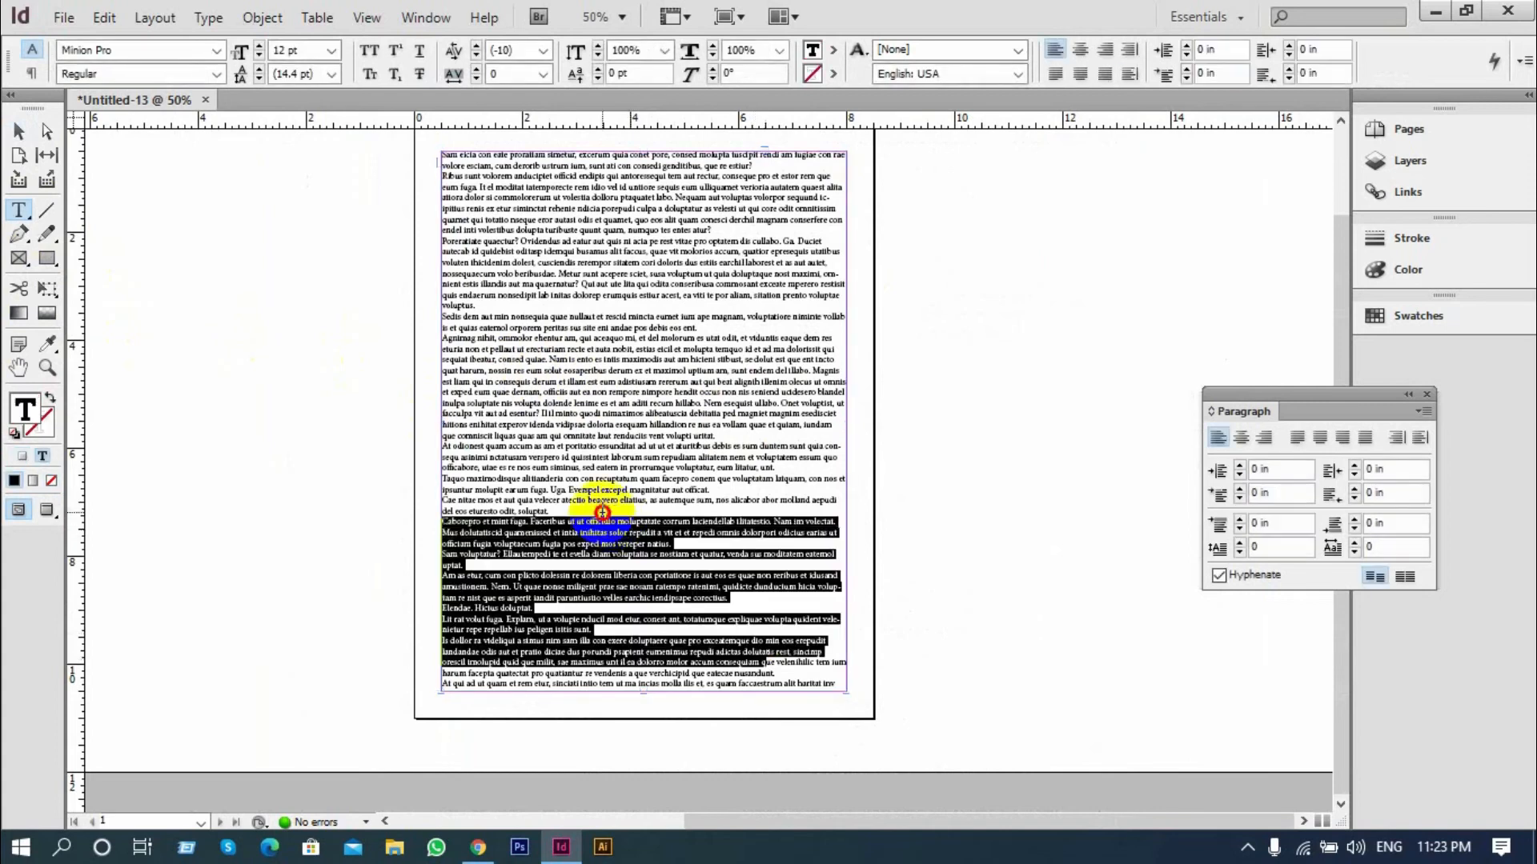
key("BackSpace")
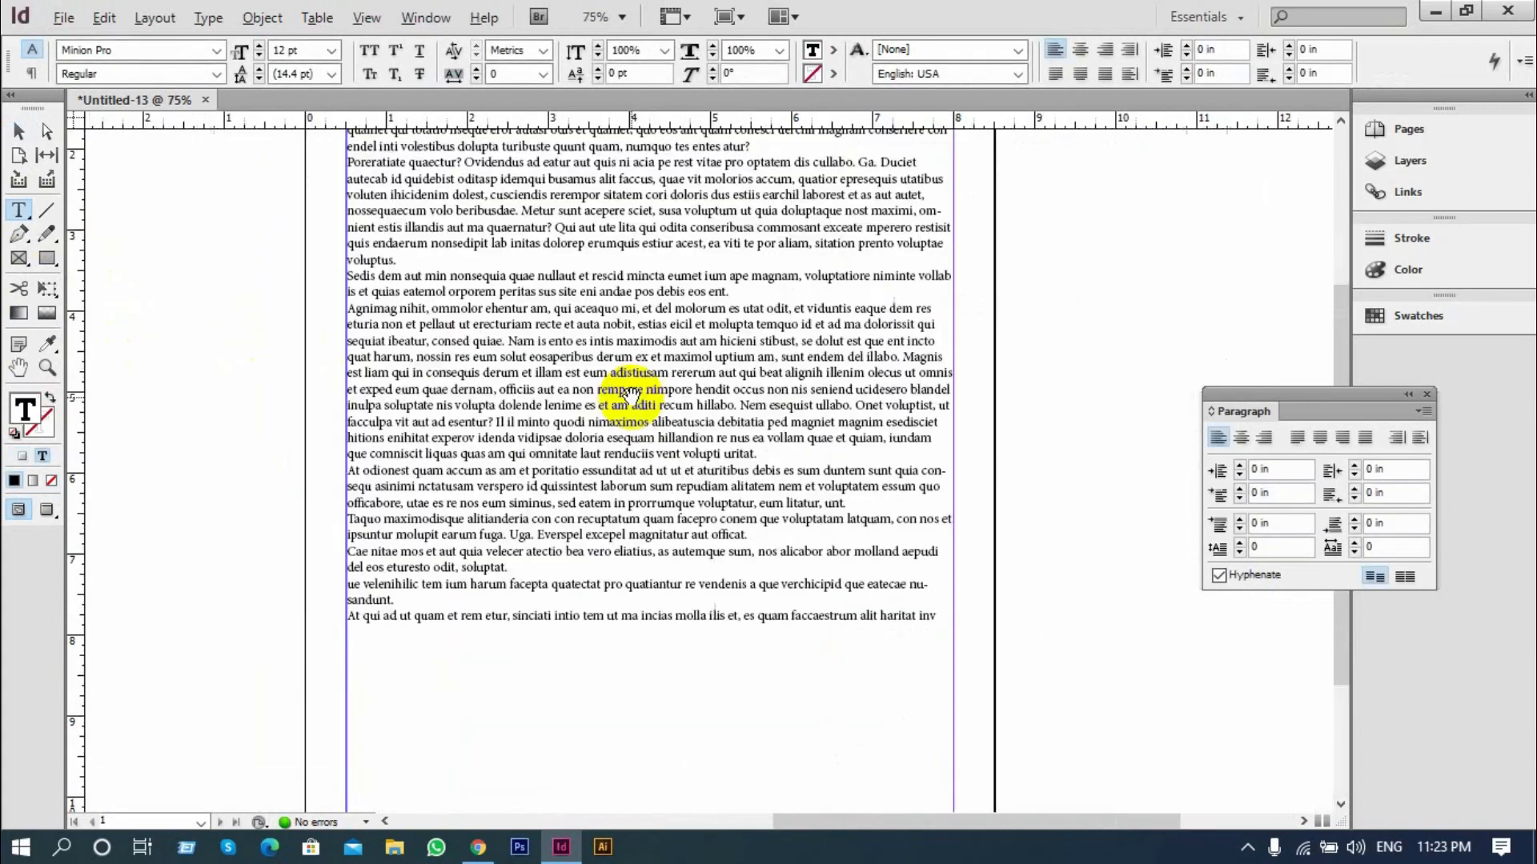
Draw a circle about 3.3 in wide over the middle of the text and swap its fill and stroke to make it solid black
scroll(620, 388, "up", 1)
left_click(46, 258)
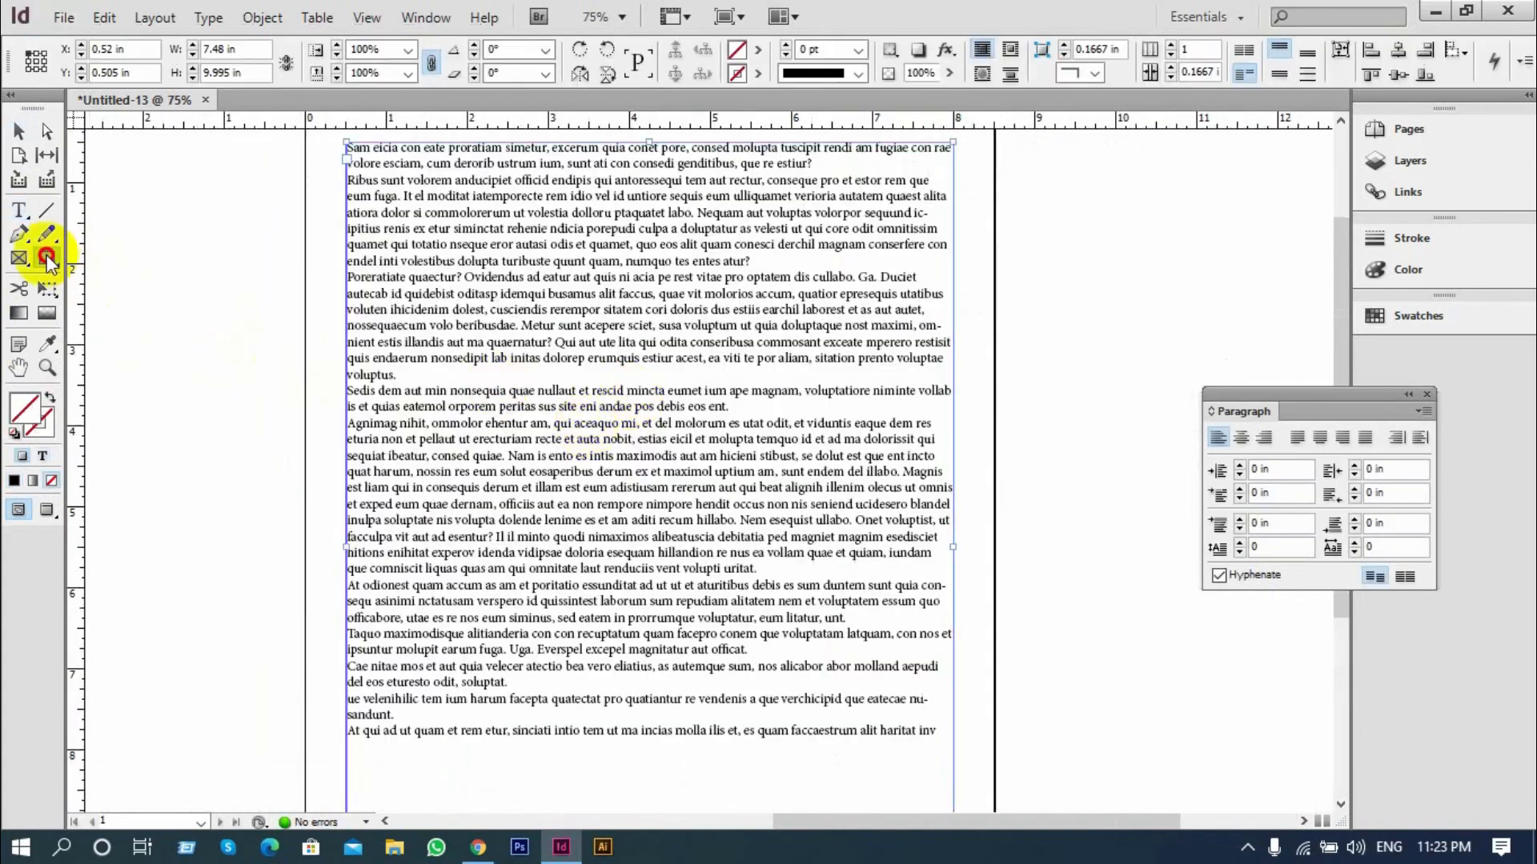
left_click(120, 281)
left_click_drag(564, 312, 834, 554)
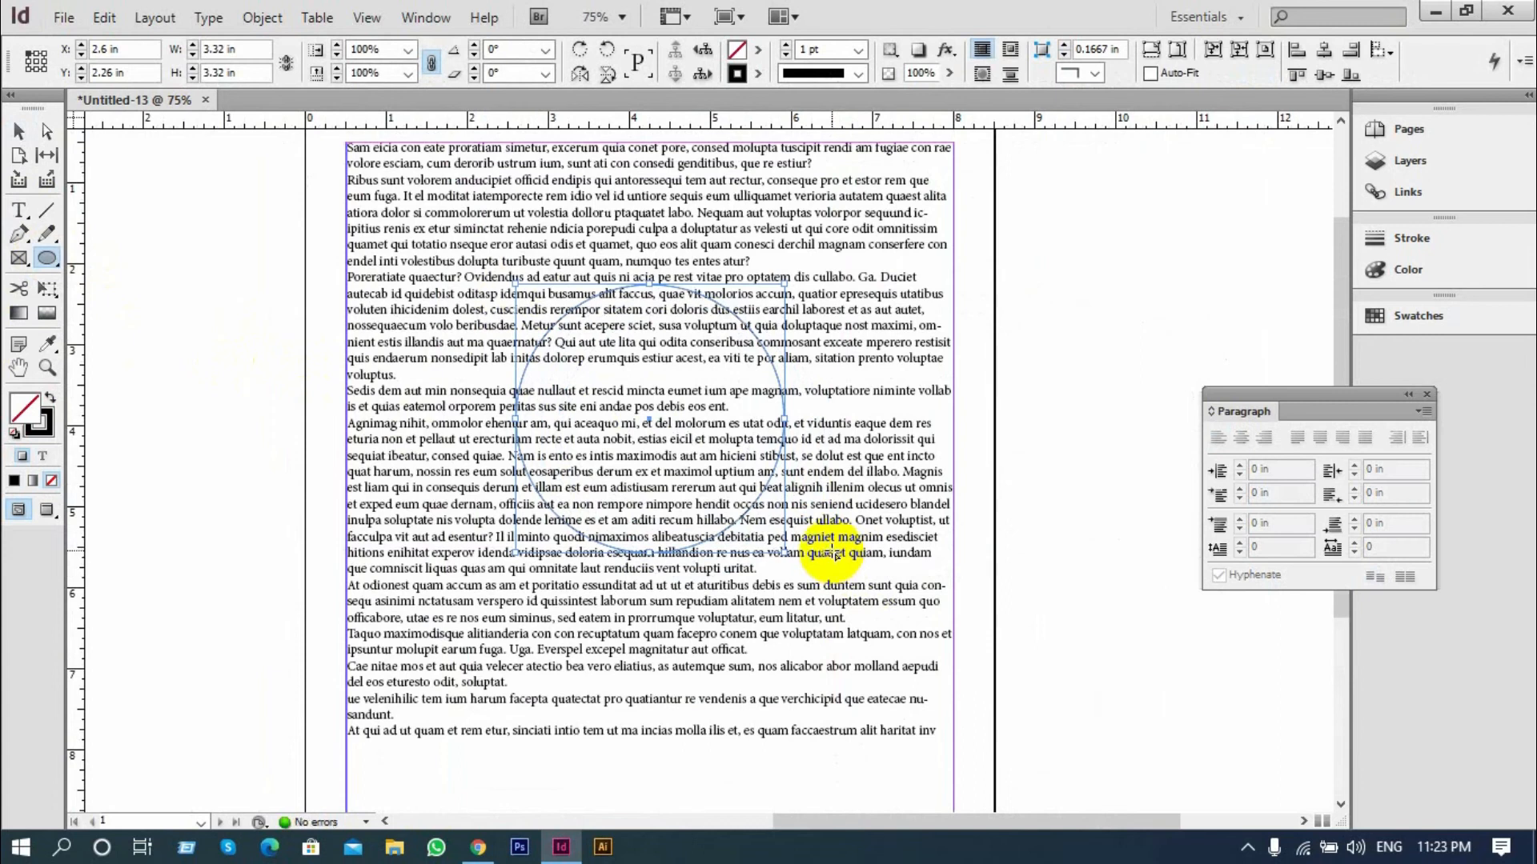
left_click(52, 393)
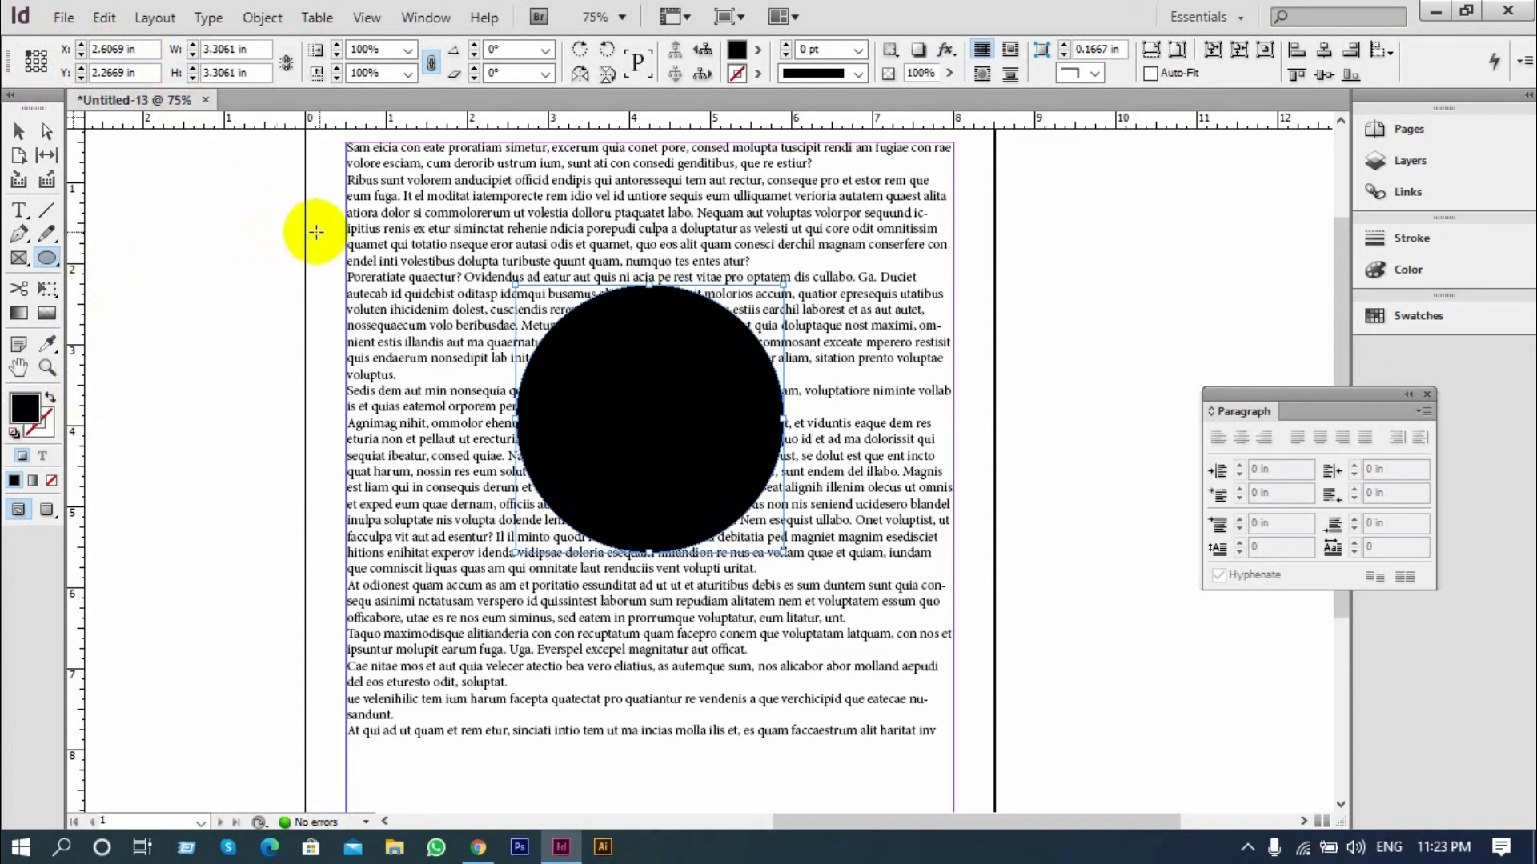
Open the Text Wrap settings, place them clear of the text frame and close the Paragraph settings
left_click(421, 16)
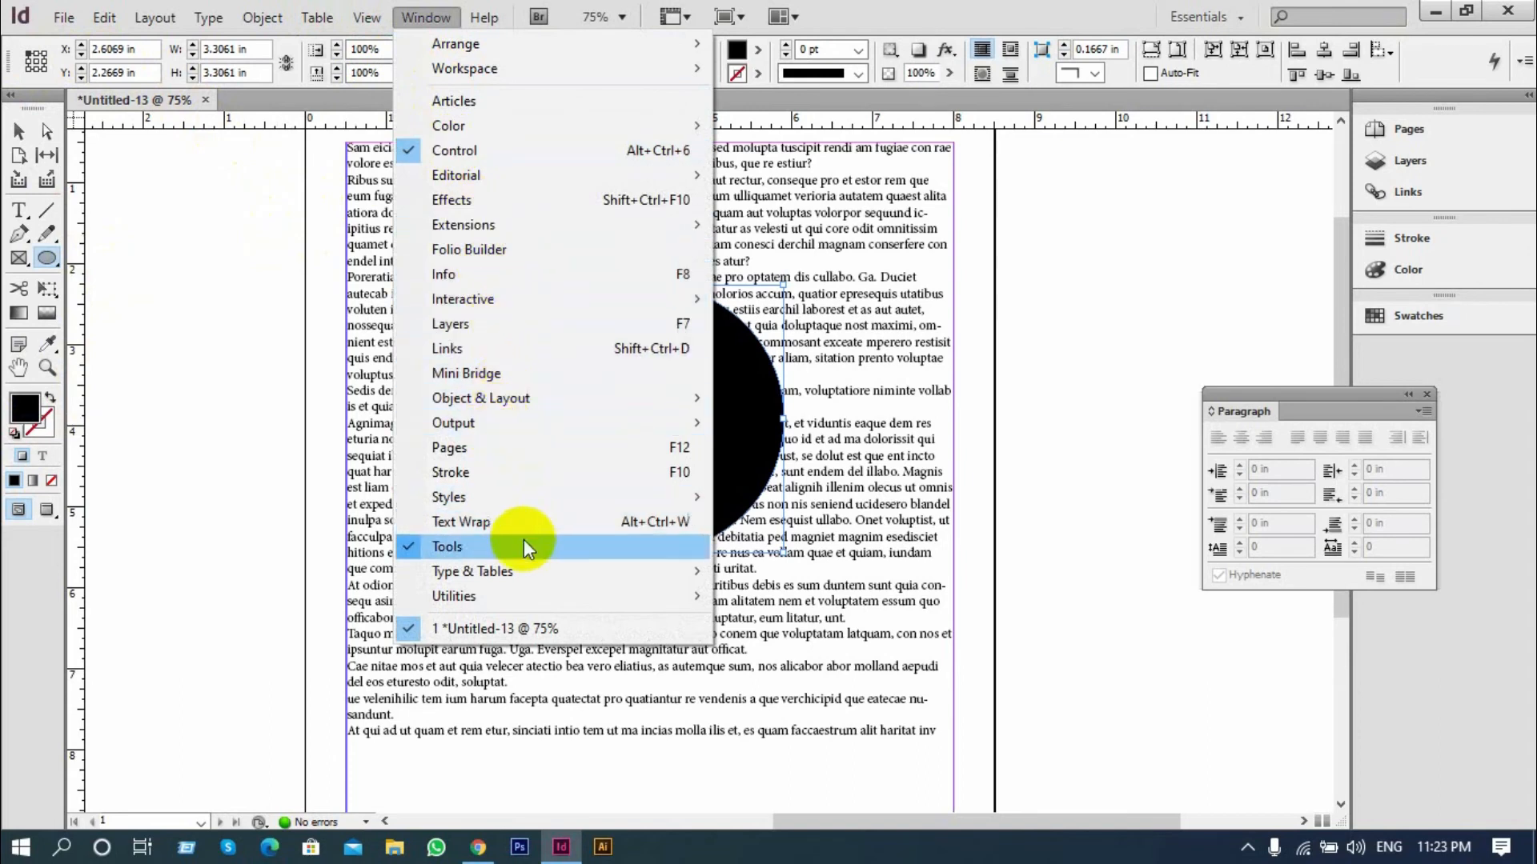
left_click(629, 522)
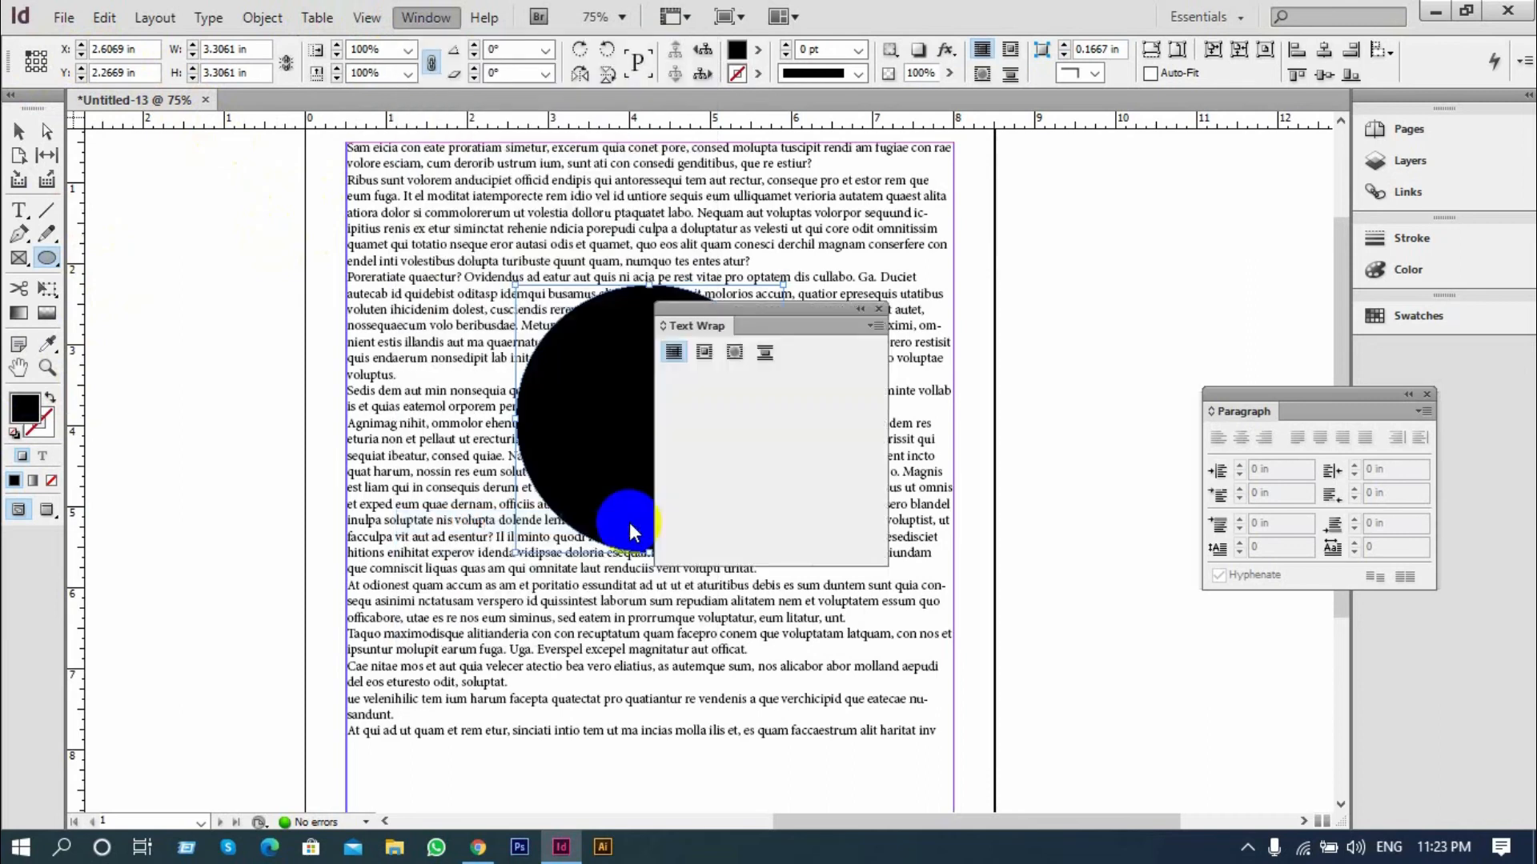
left_click_drag(753, 311, 1174, 140)
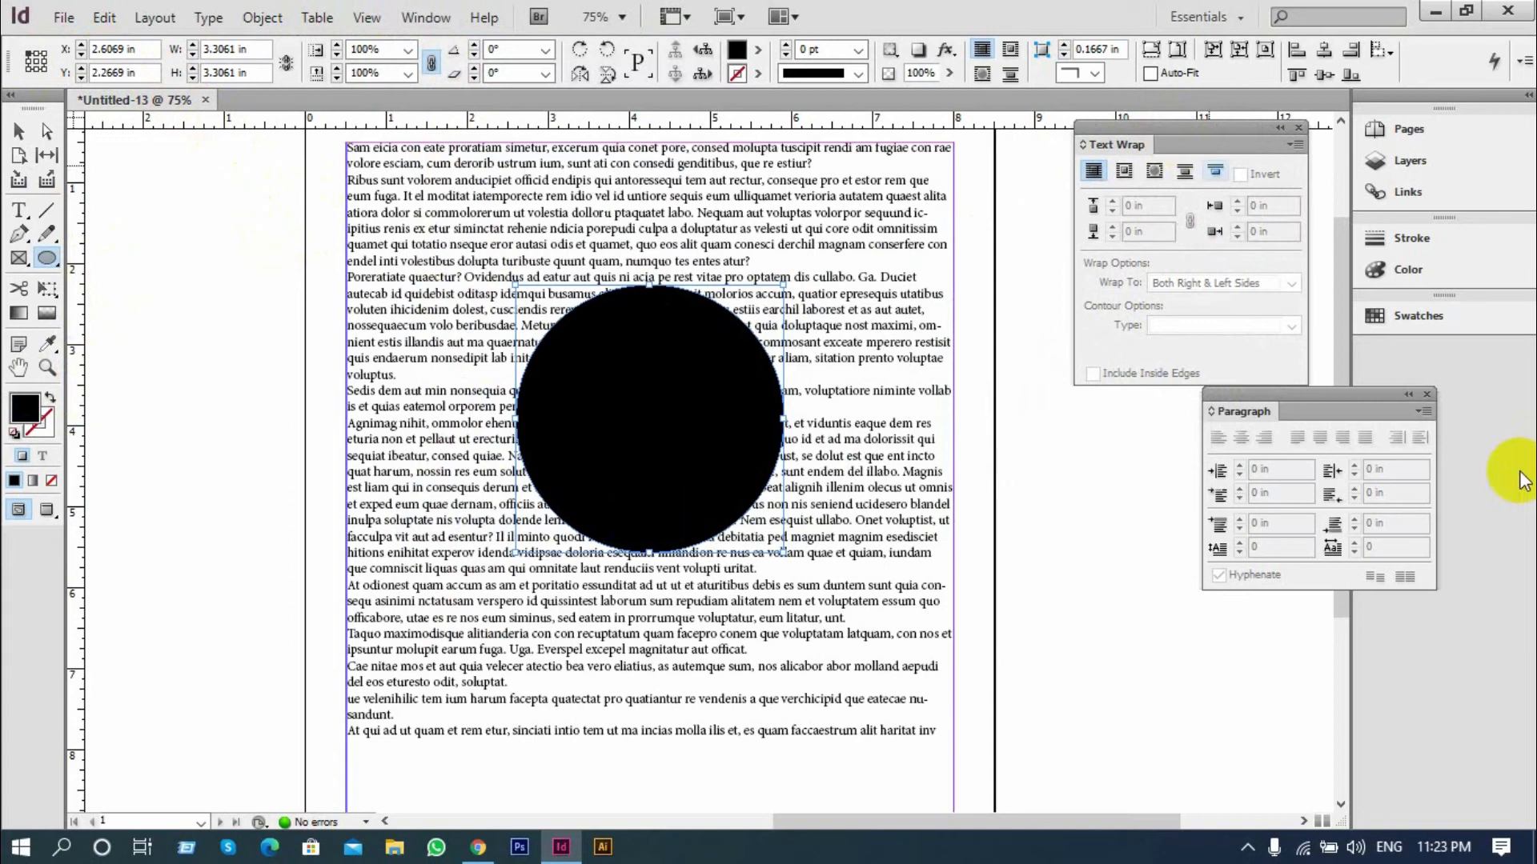
left_click(1426, 393)
Select the black circle and wrap the text around its bounding box
left_click(19, 131)
left_click(682, 330)
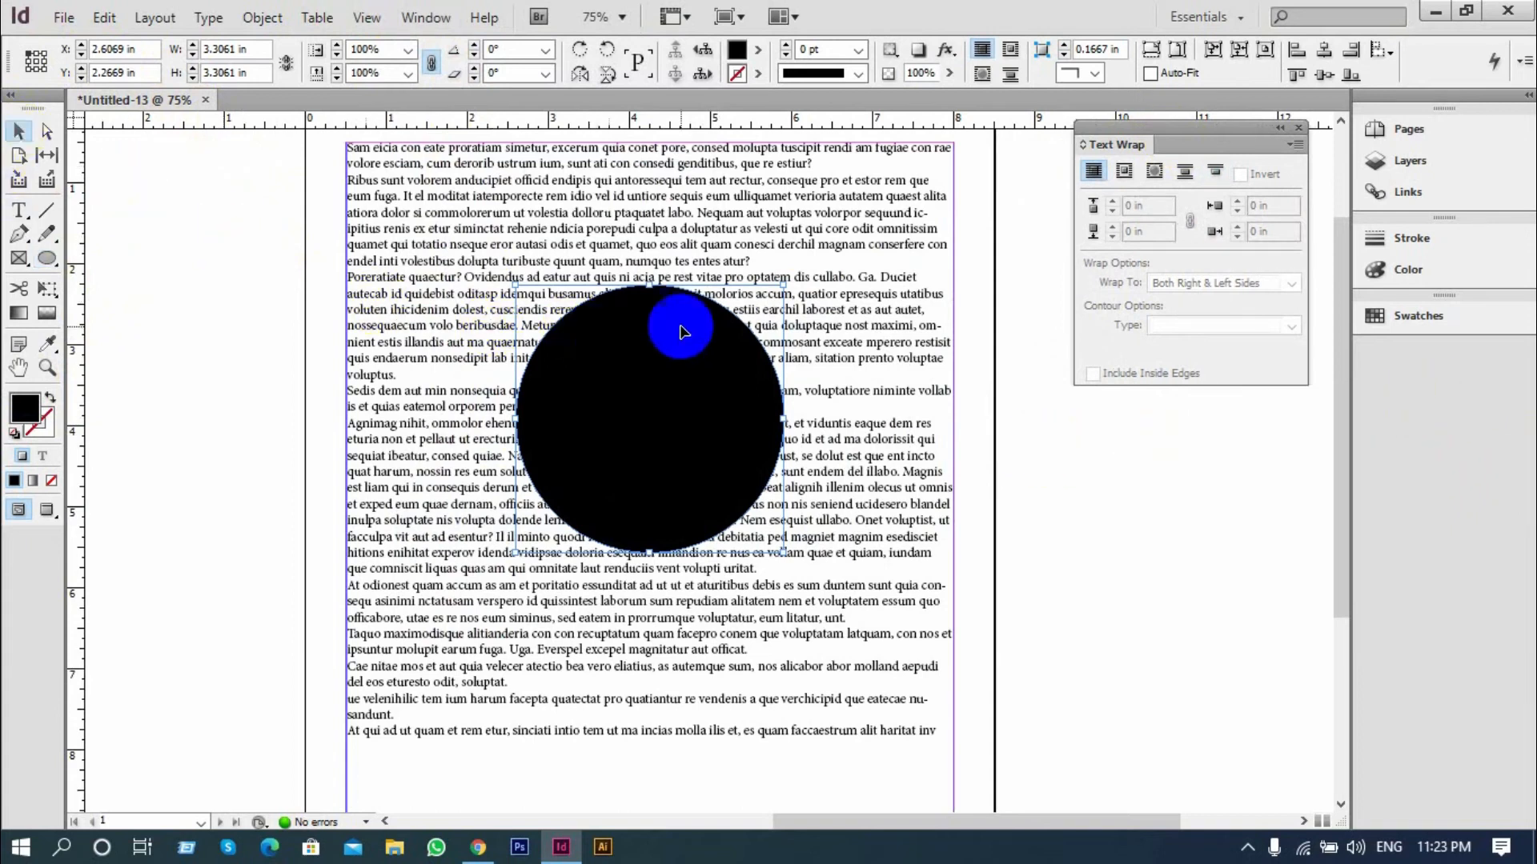
left_click(1124, 172)
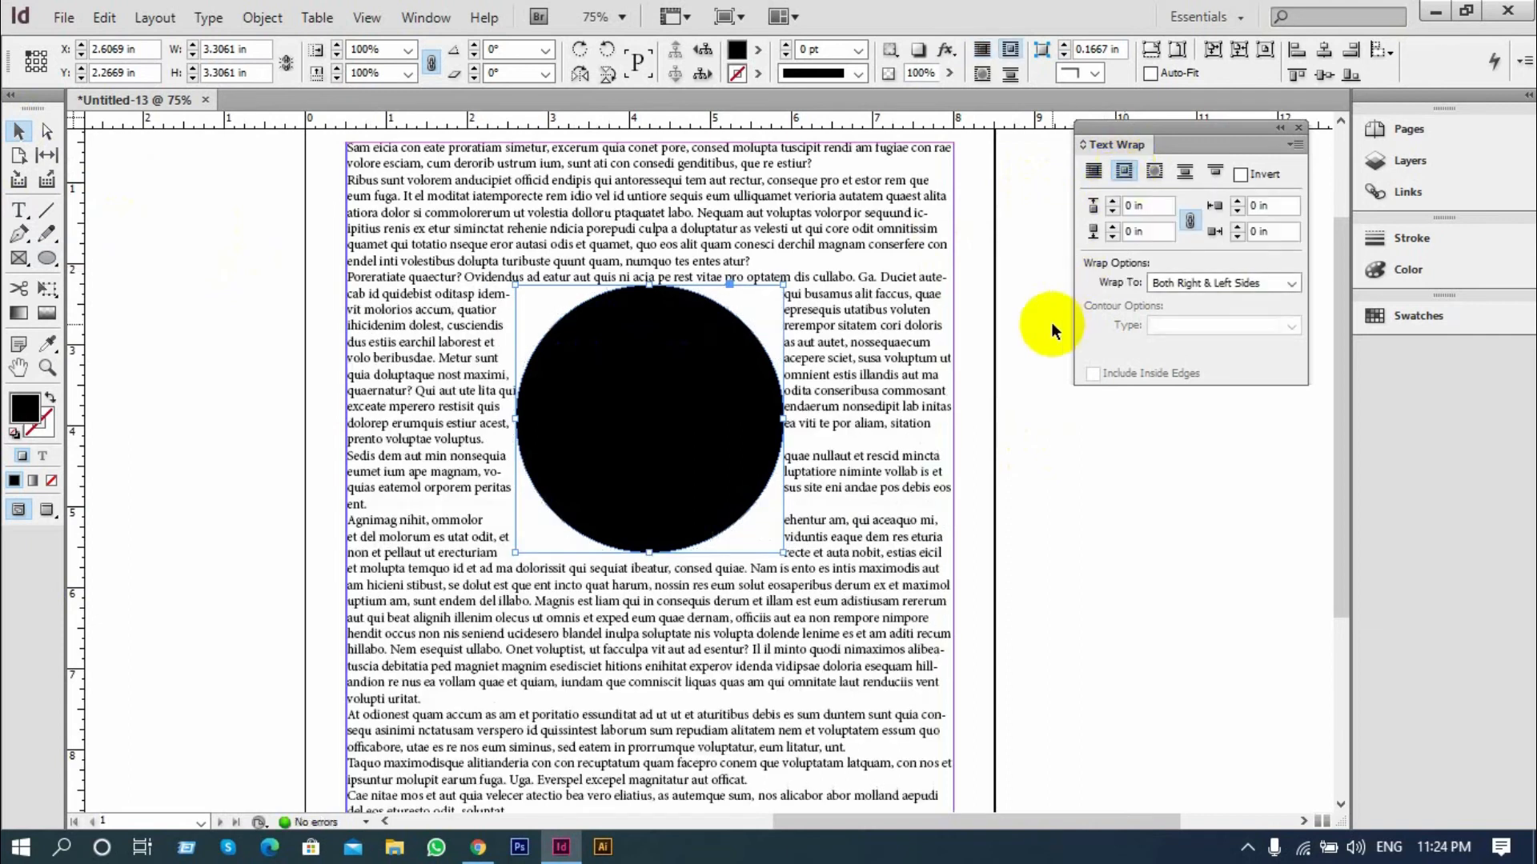
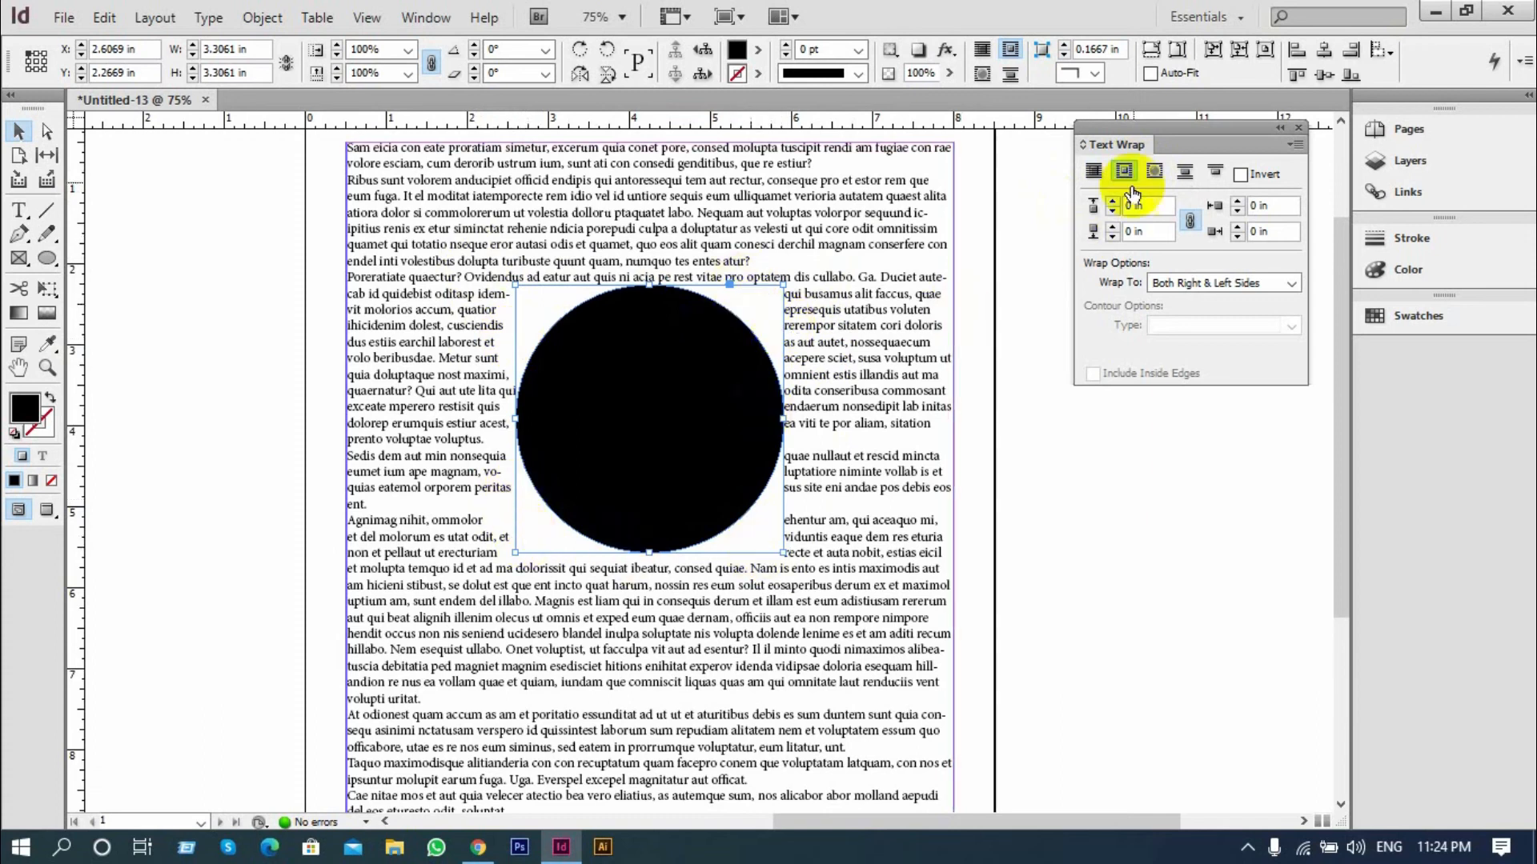
Set the offset of the circle's bounding-box text wrap to 0.1875 in on all sides
left_click(1112, 200)
left_click(1112, 201)
left_click(1113, 201)
left_click(1025, 347)
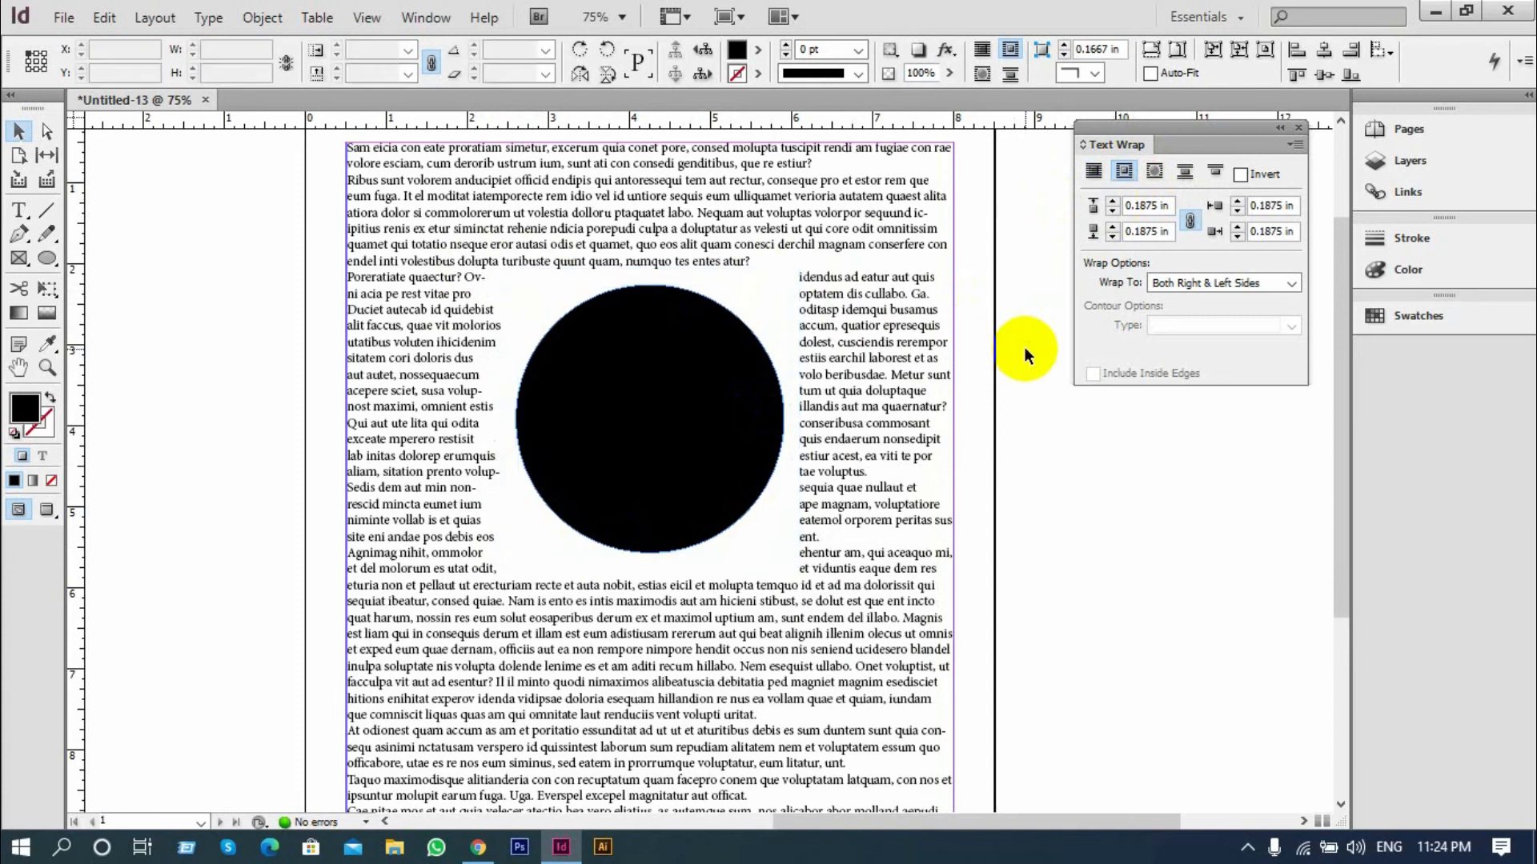
Undo the offset changes and the bounding-box wrap on the black circle
left_click(728, 399)
key("ctrl+z")
key("ctrl+z")
key("ctrl+z")
key("ctrl+z")
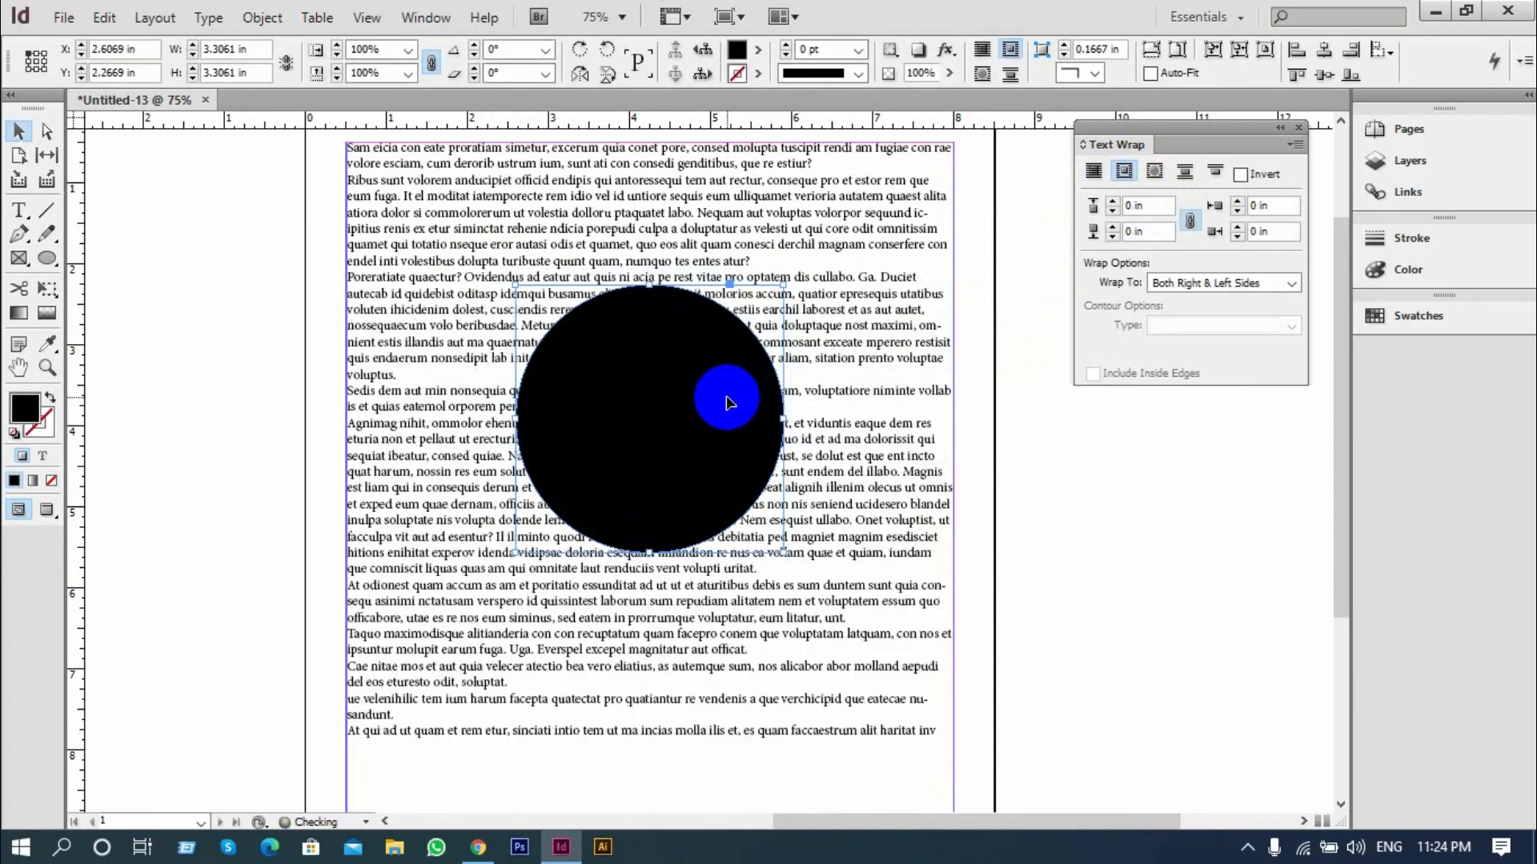
key("ctrl+z")
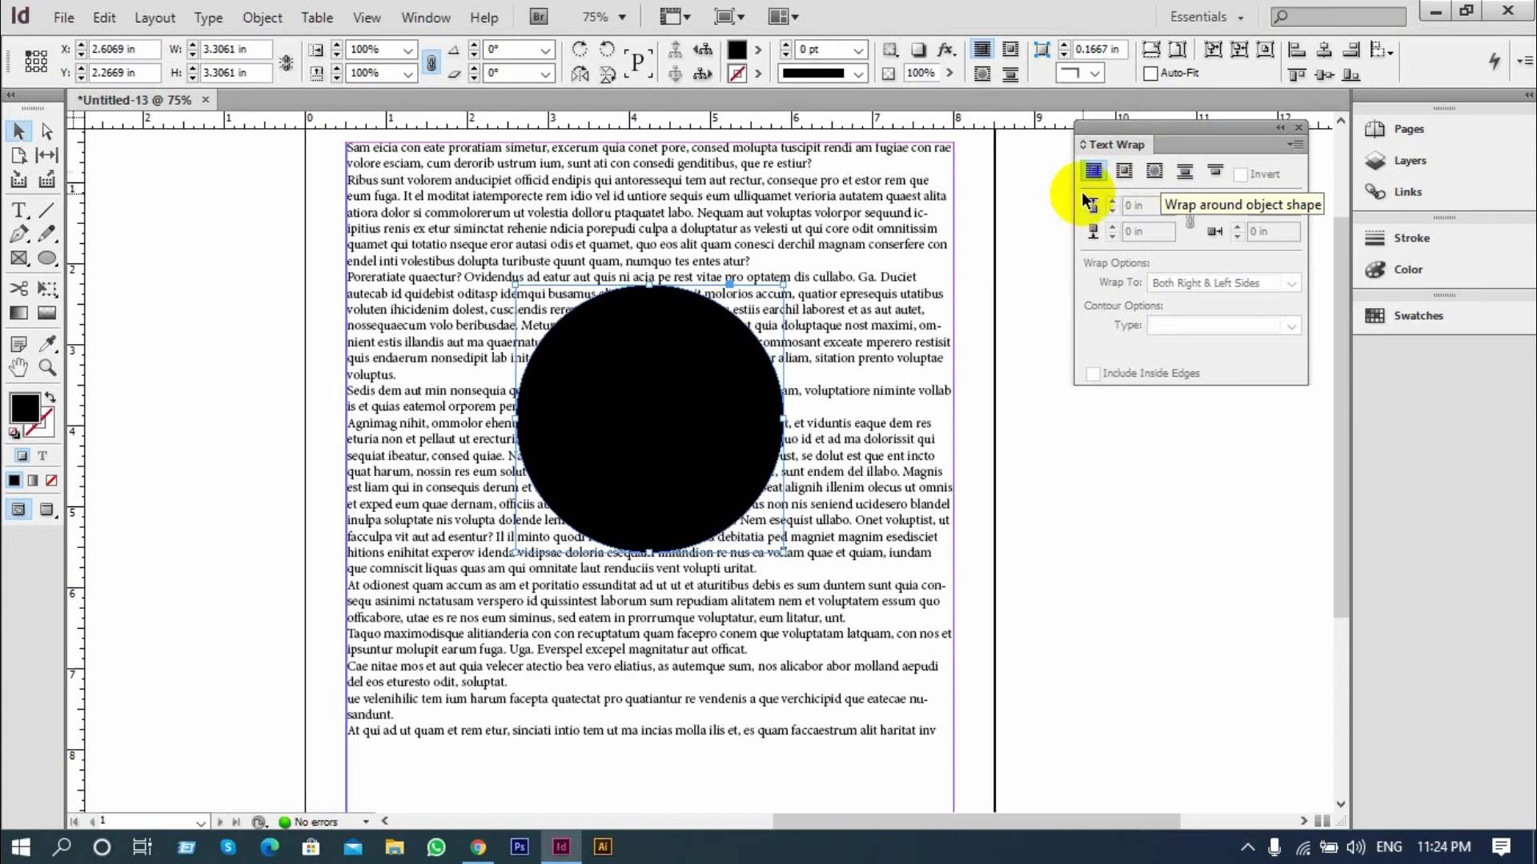
Wrap the text around the circle's own shape with an offset of 0.3125 in and inspect the text flow
left_click(1153, 173)
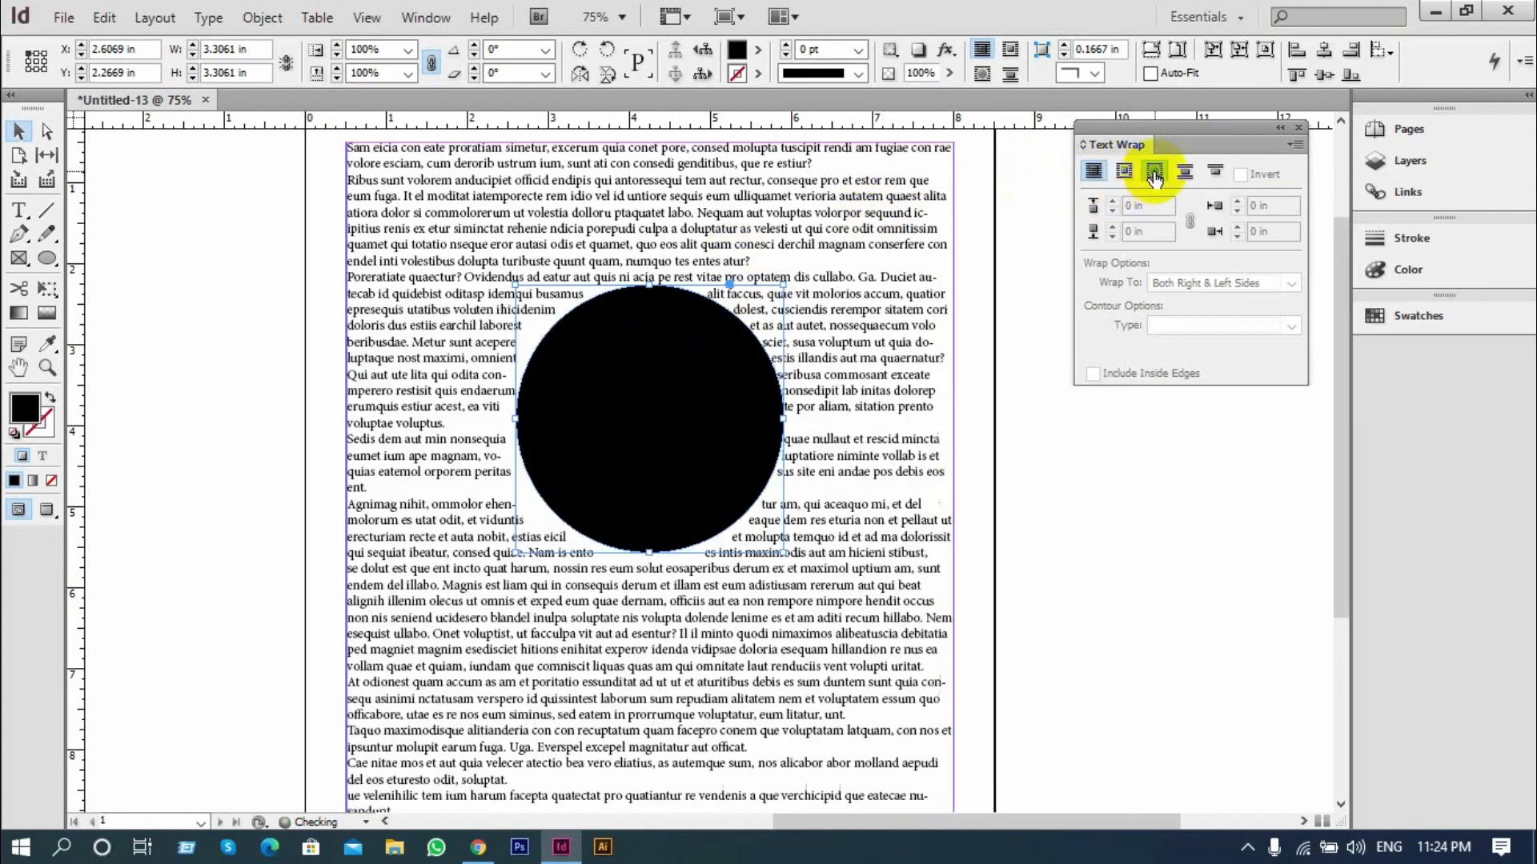
left_click(1112, 202)
left_click(1112, 201)
left_click(1112, 202)
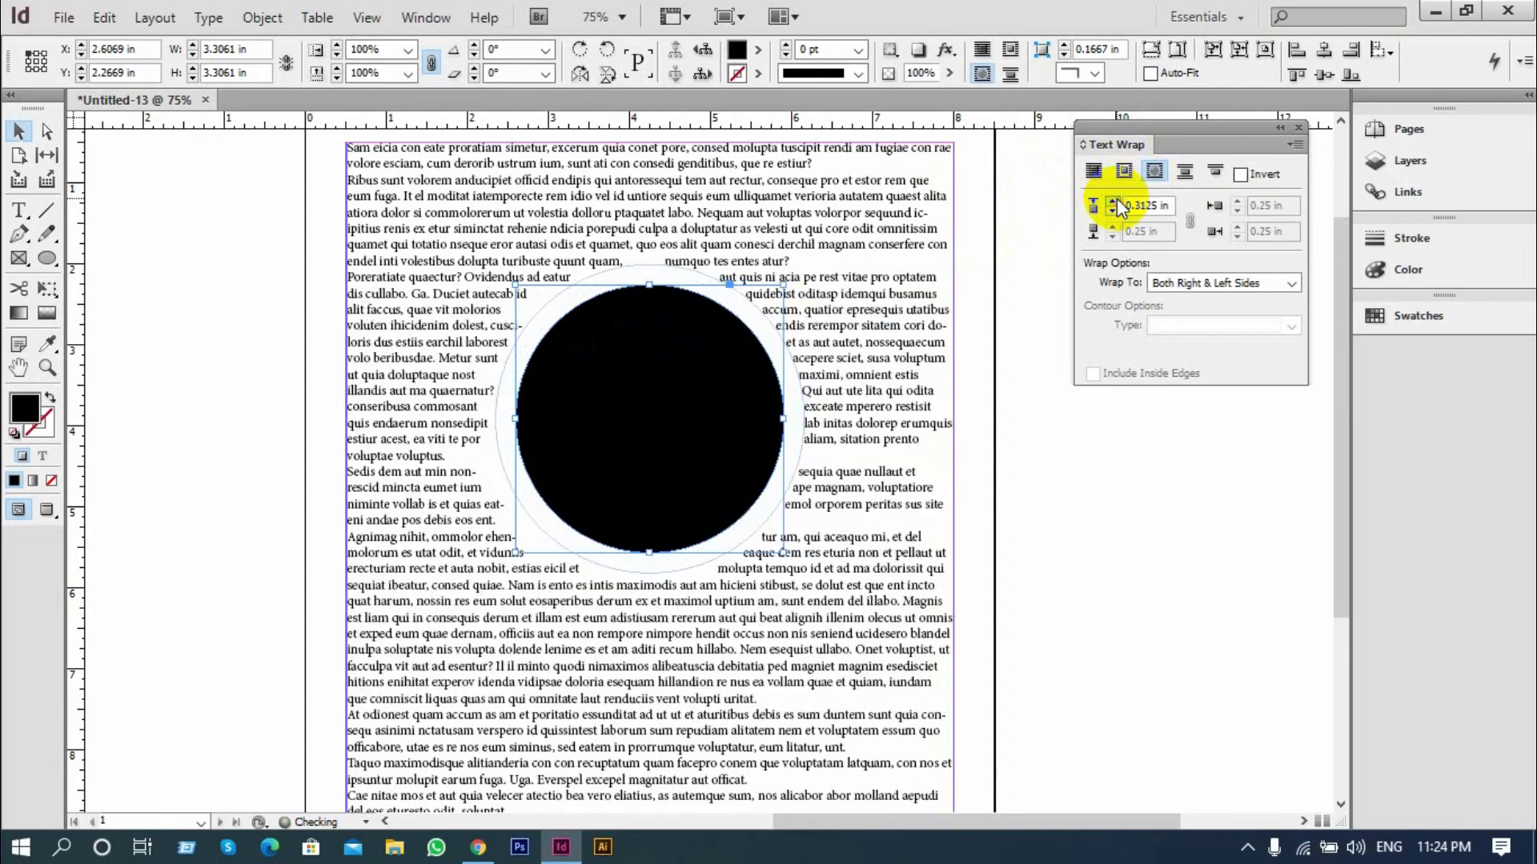
left_click(1034, 463)
scroll(1034, 456, "up", 1)
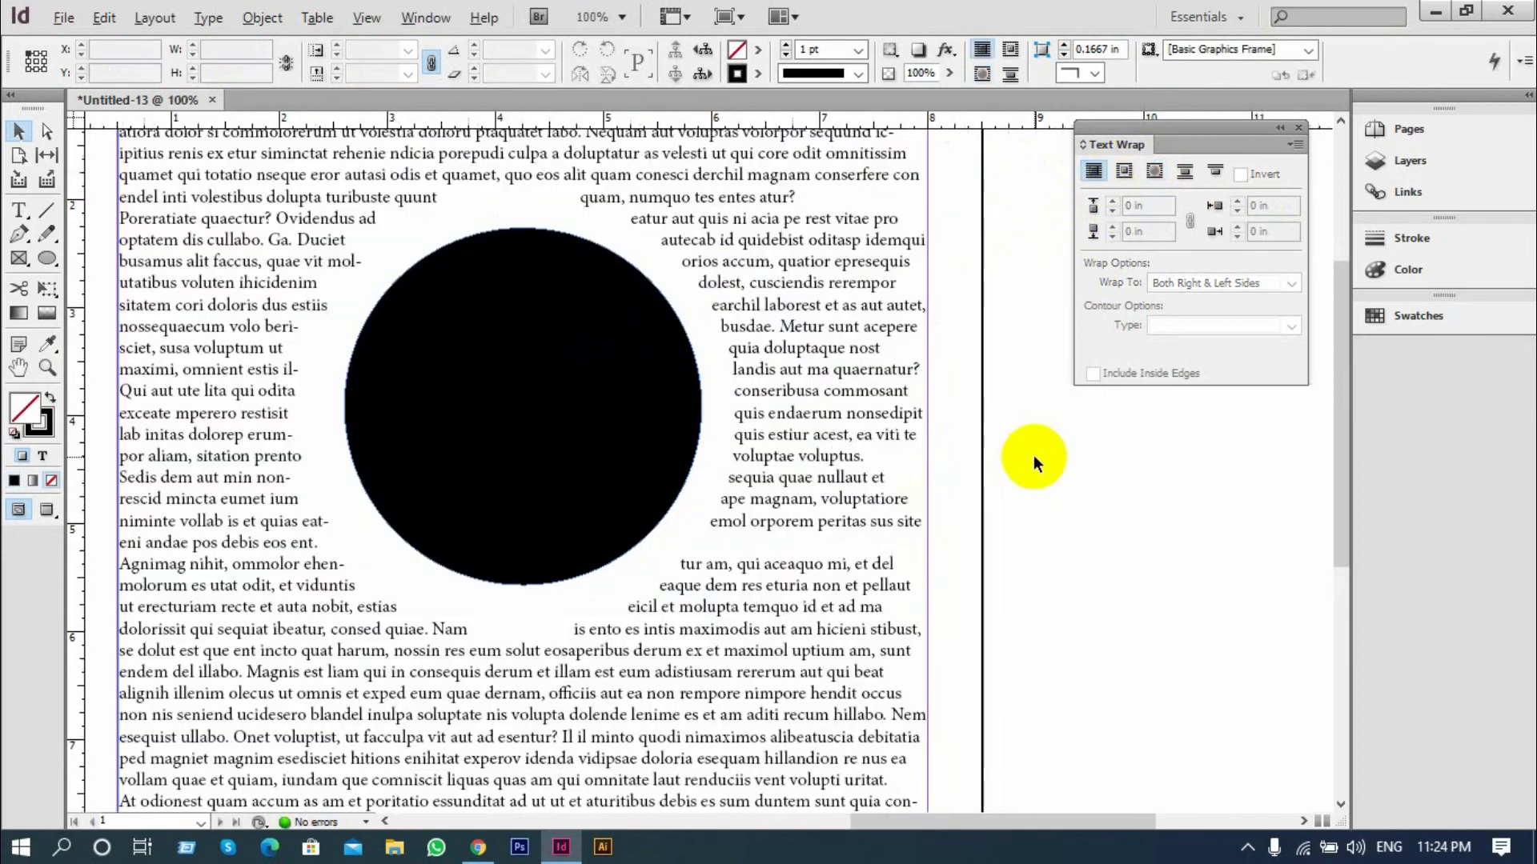
scroll(1035, 456, "down", 1)
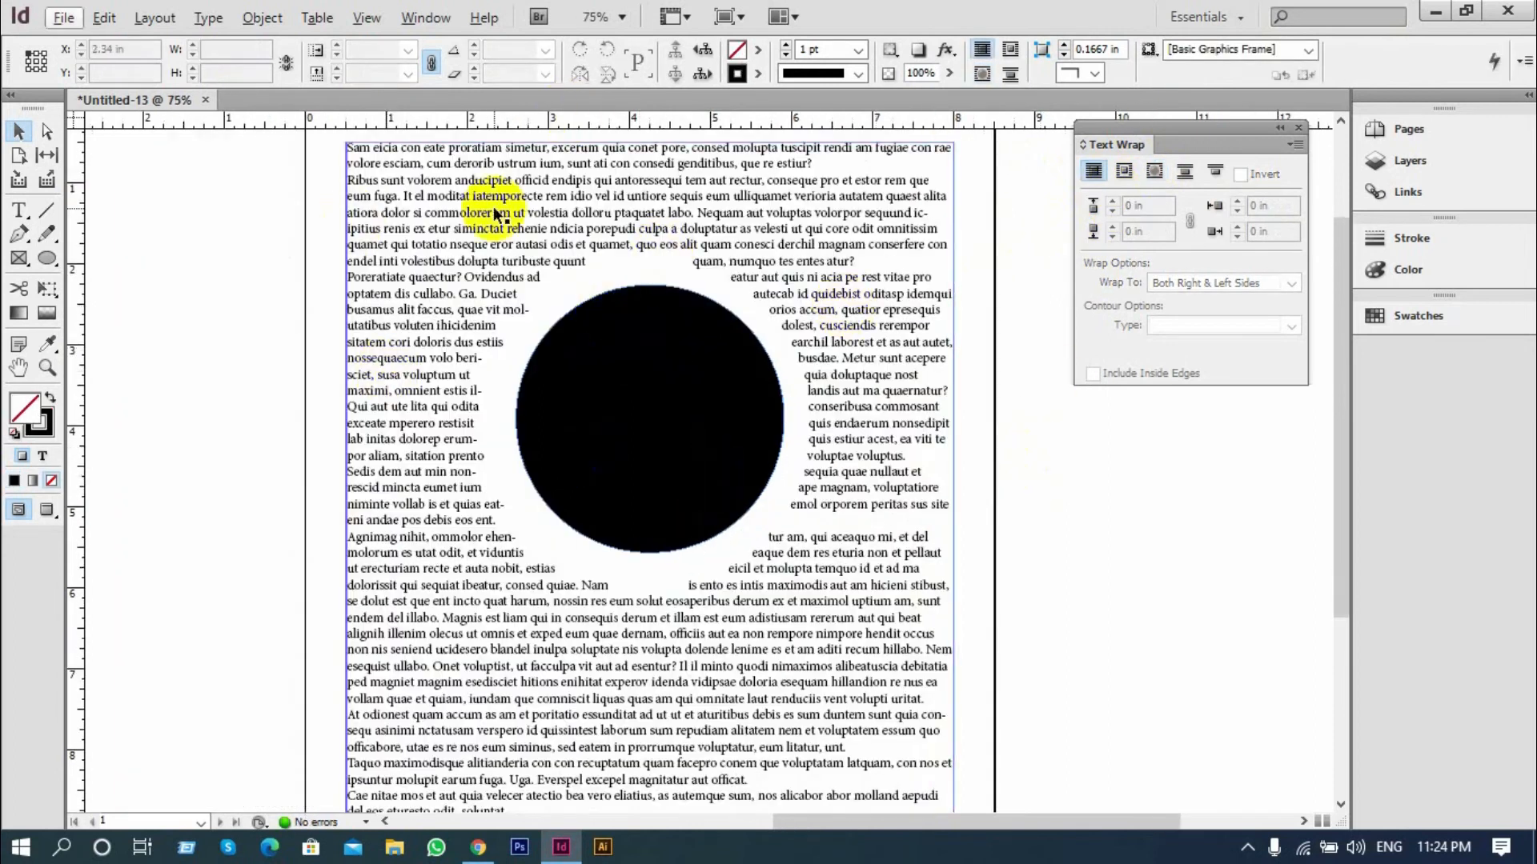
Reset the black circle's text wrap offset to 0 in
left_click(759, 353)
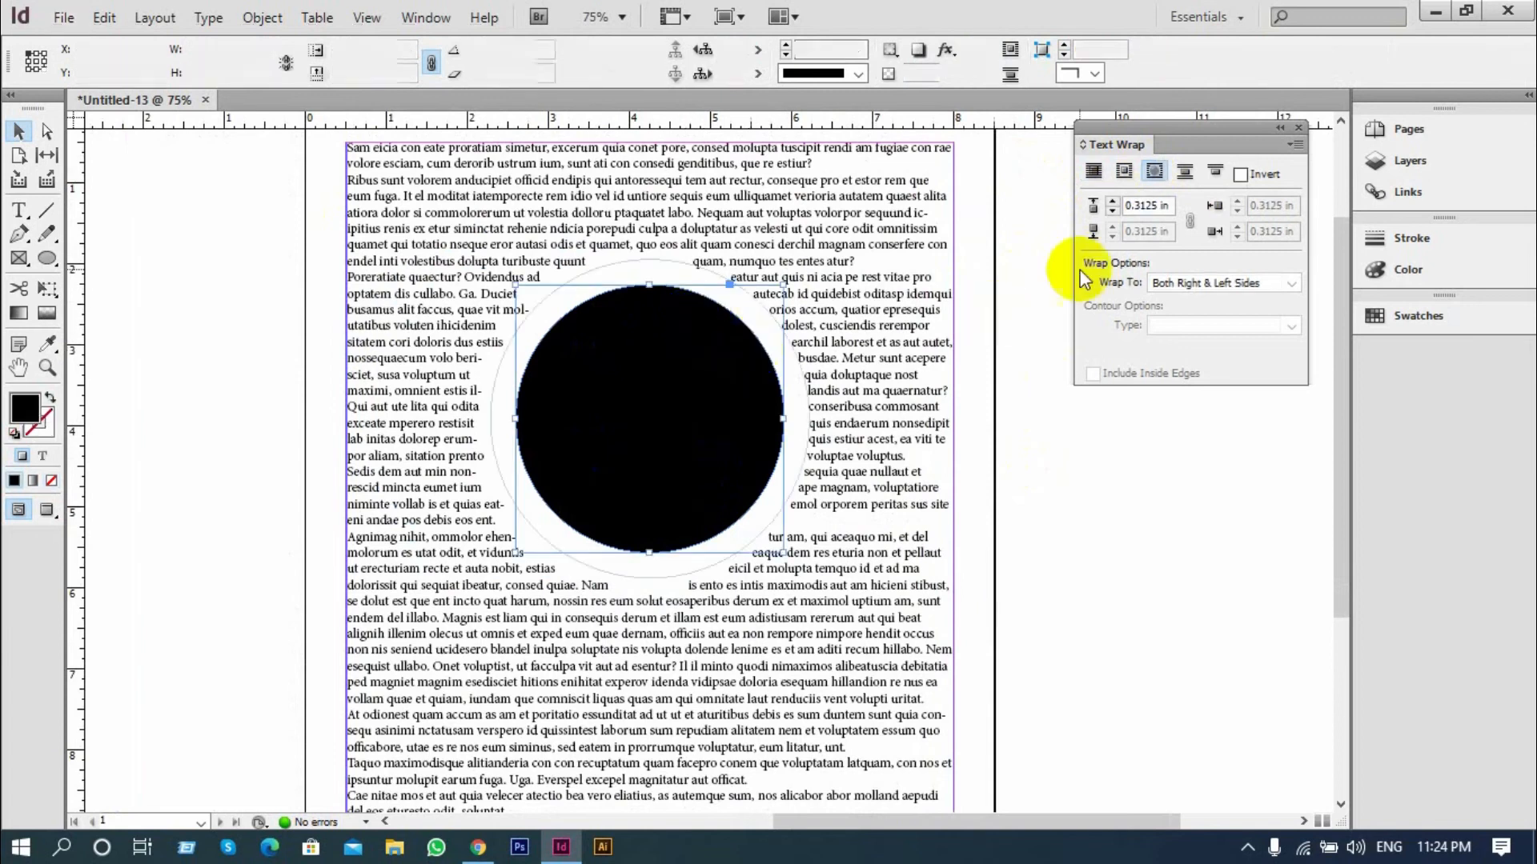
left_click(1111, 210)
left_click(1111, 211)
left_click(1112, 211)
left_click(1112, 211)
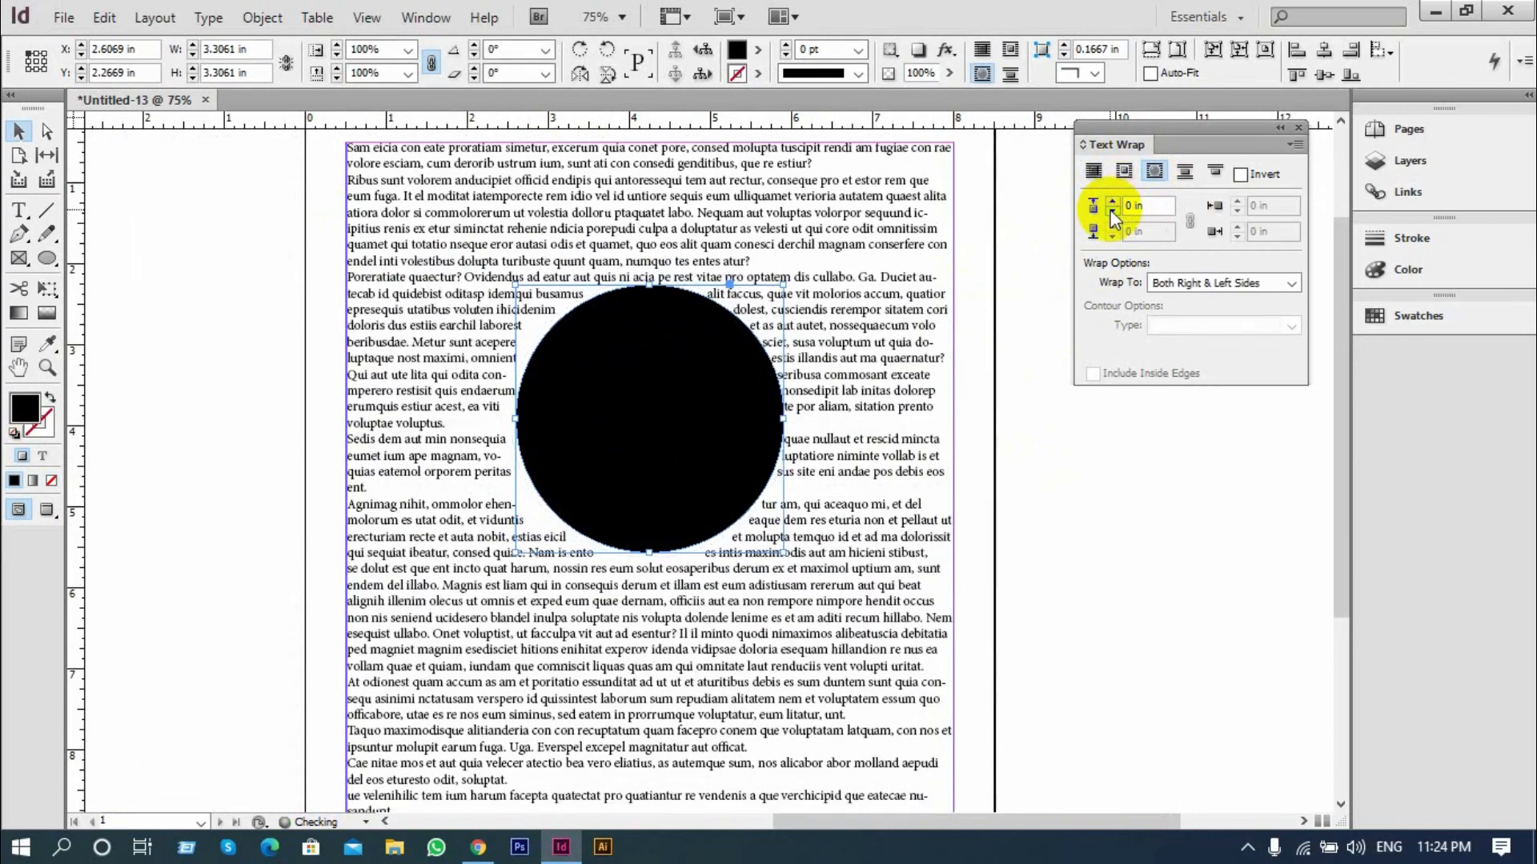
Switch the circle's text wrap to Jump object and keep the circle selected
left_click(1184, 171)
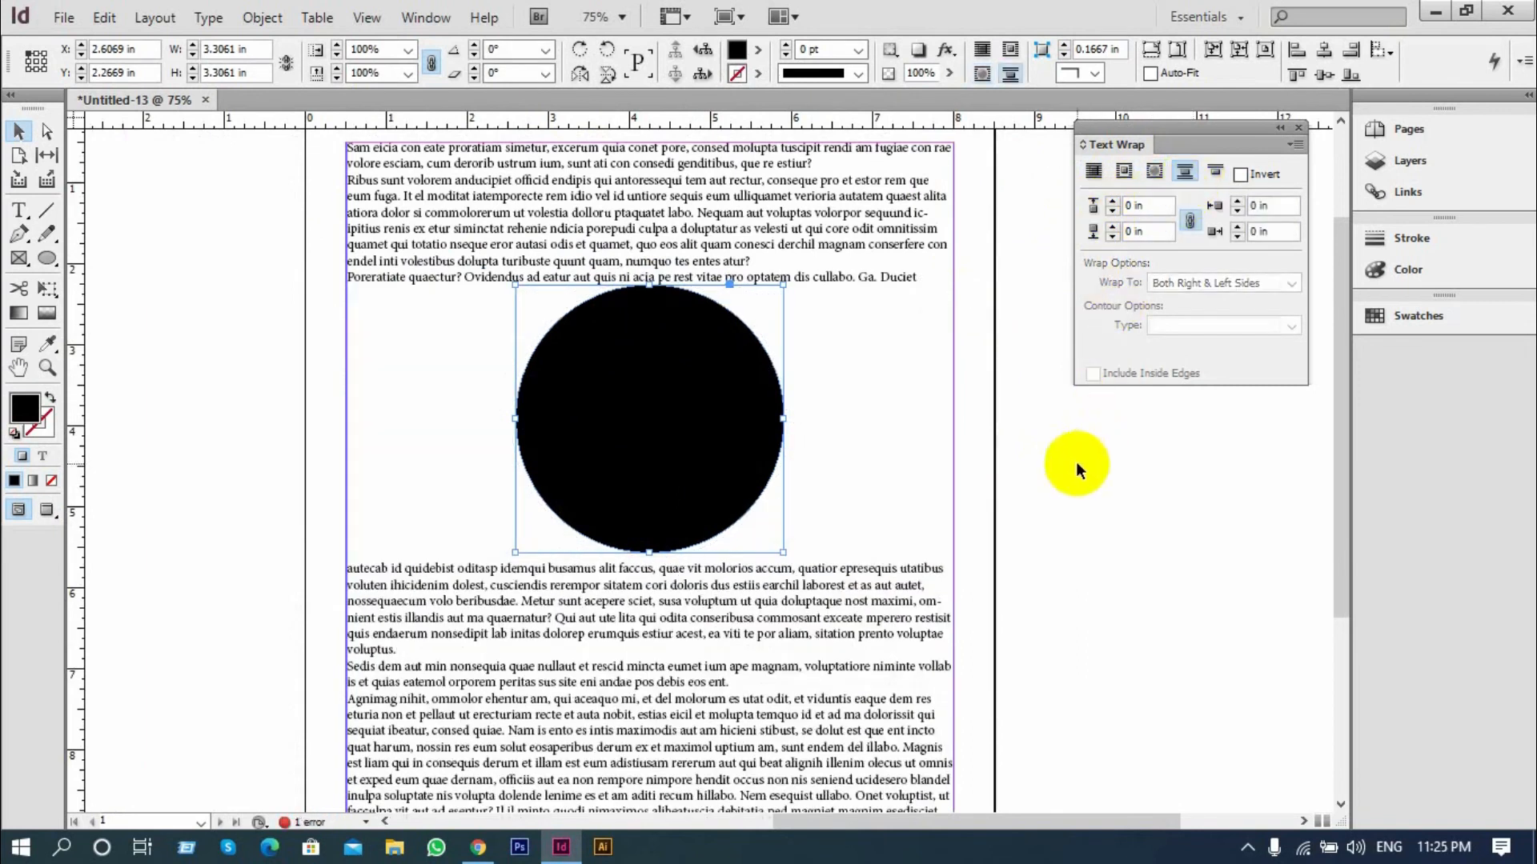
left_click(1075, 463)
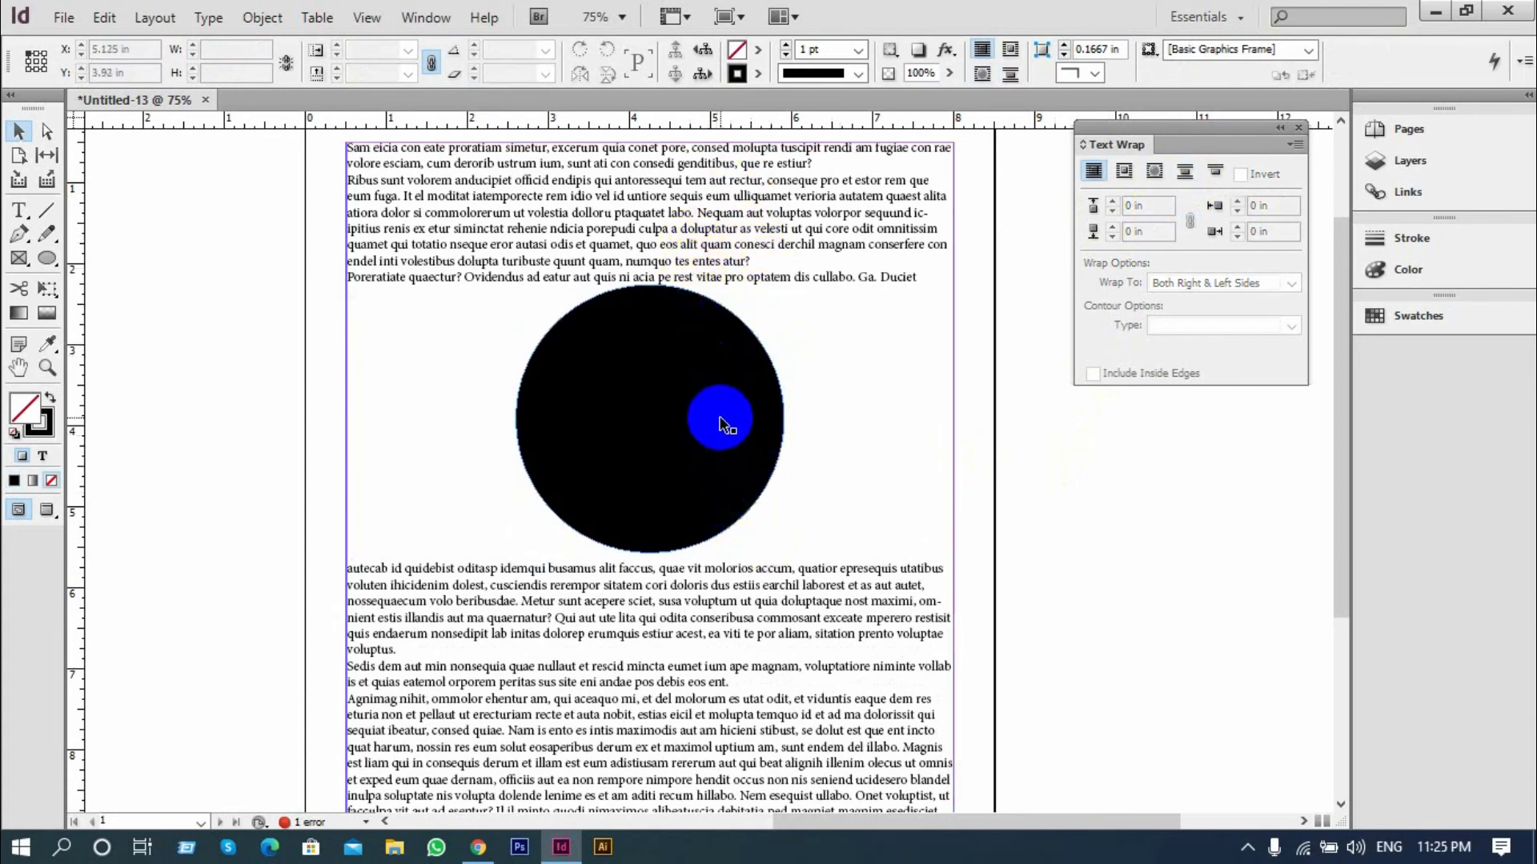
left_click(720, 421)
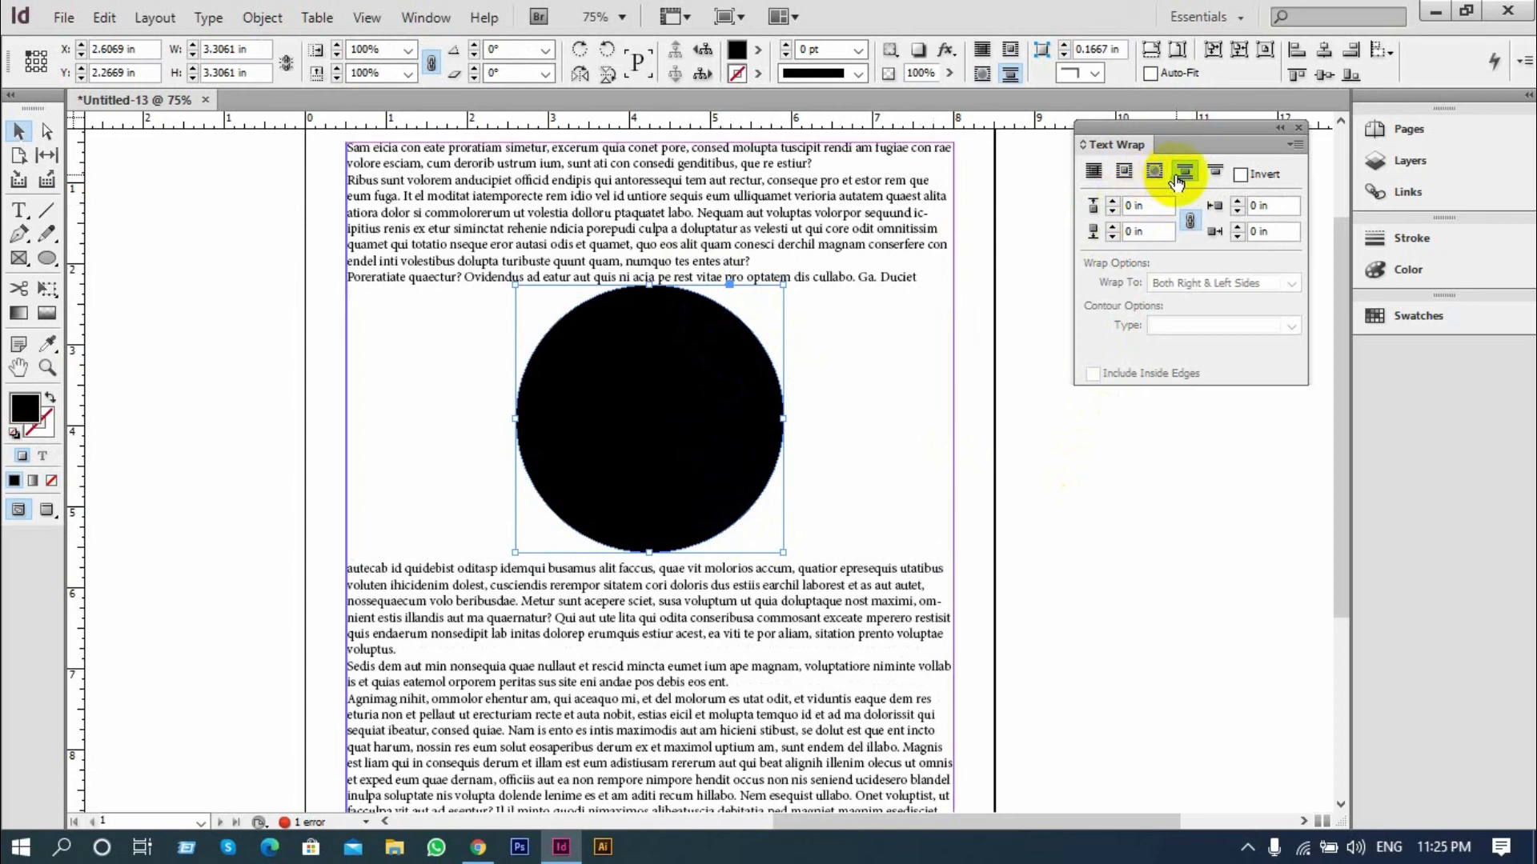
Try the Jump to next column wrap on the circle, check the rest of the page, and undo the wrap change
left_click(1222, 174)
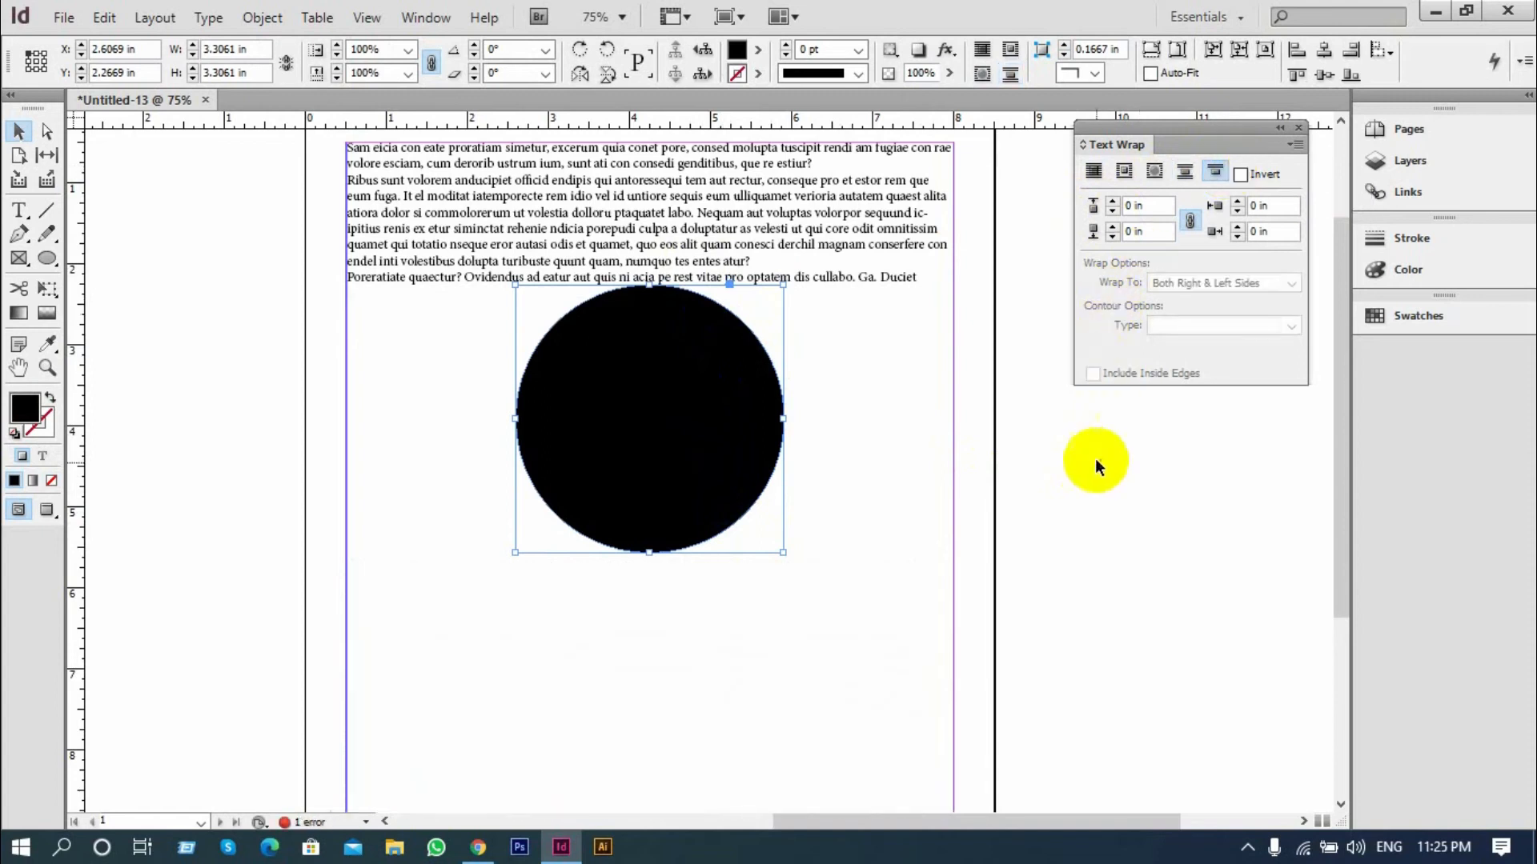
left_click(1077, 503)
scroll(776, 492, "down", 5)
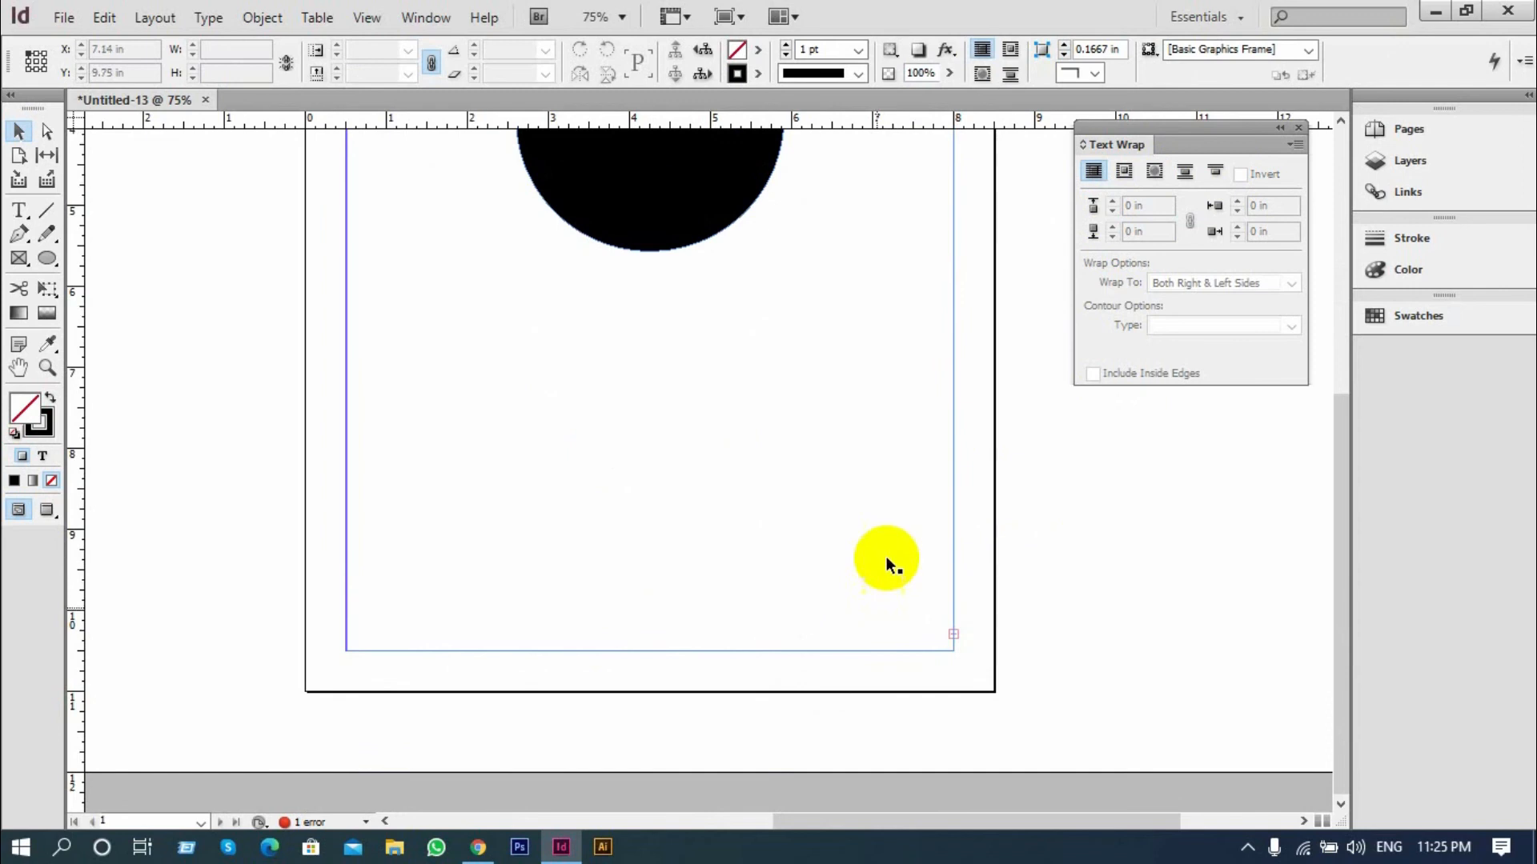
scroll(833, 552, "up", 5)
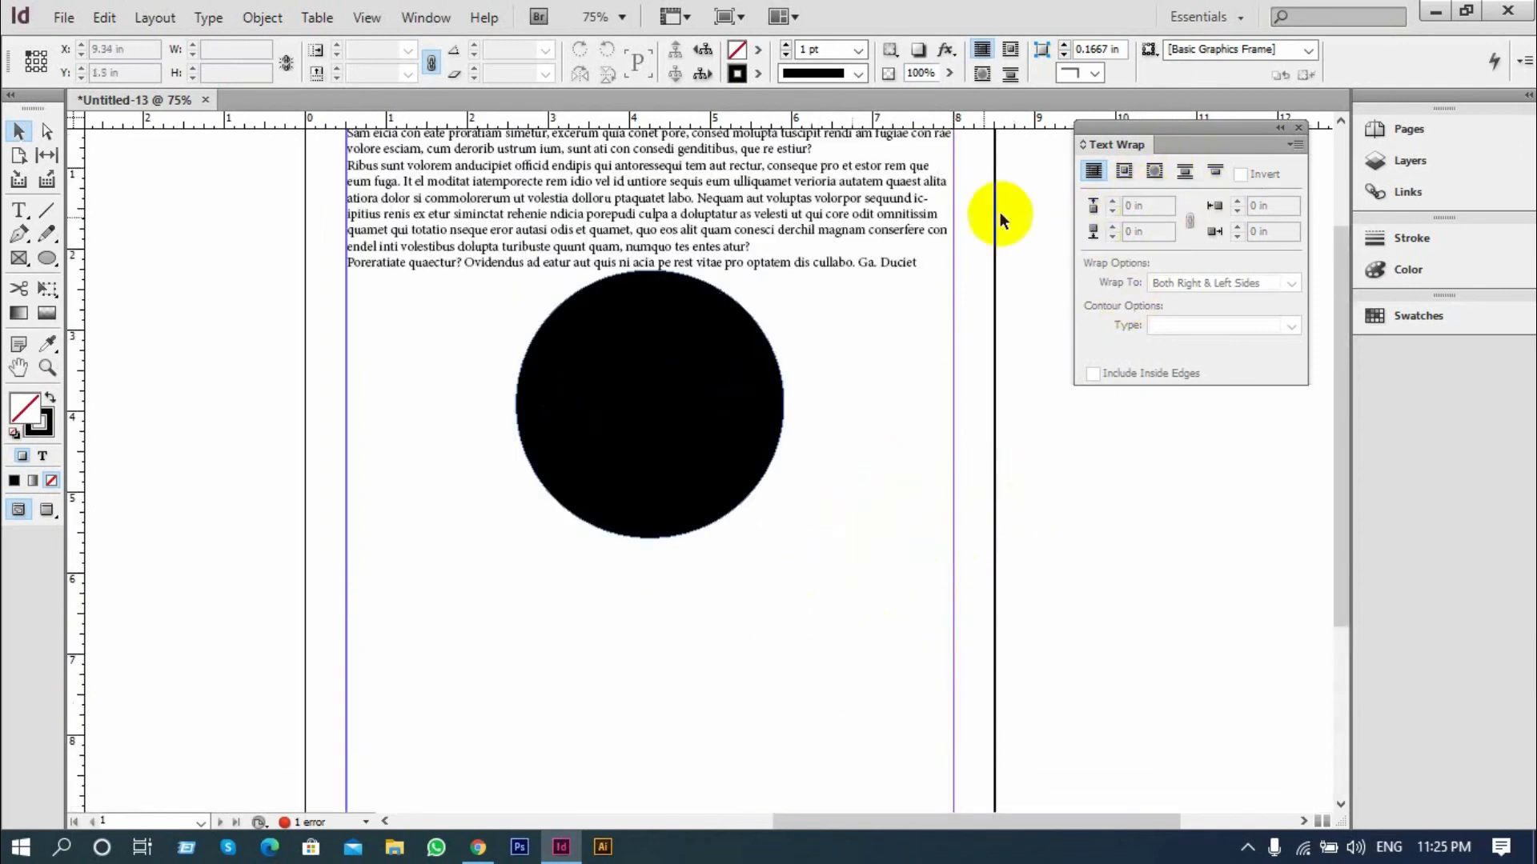
key("ctrl+z")
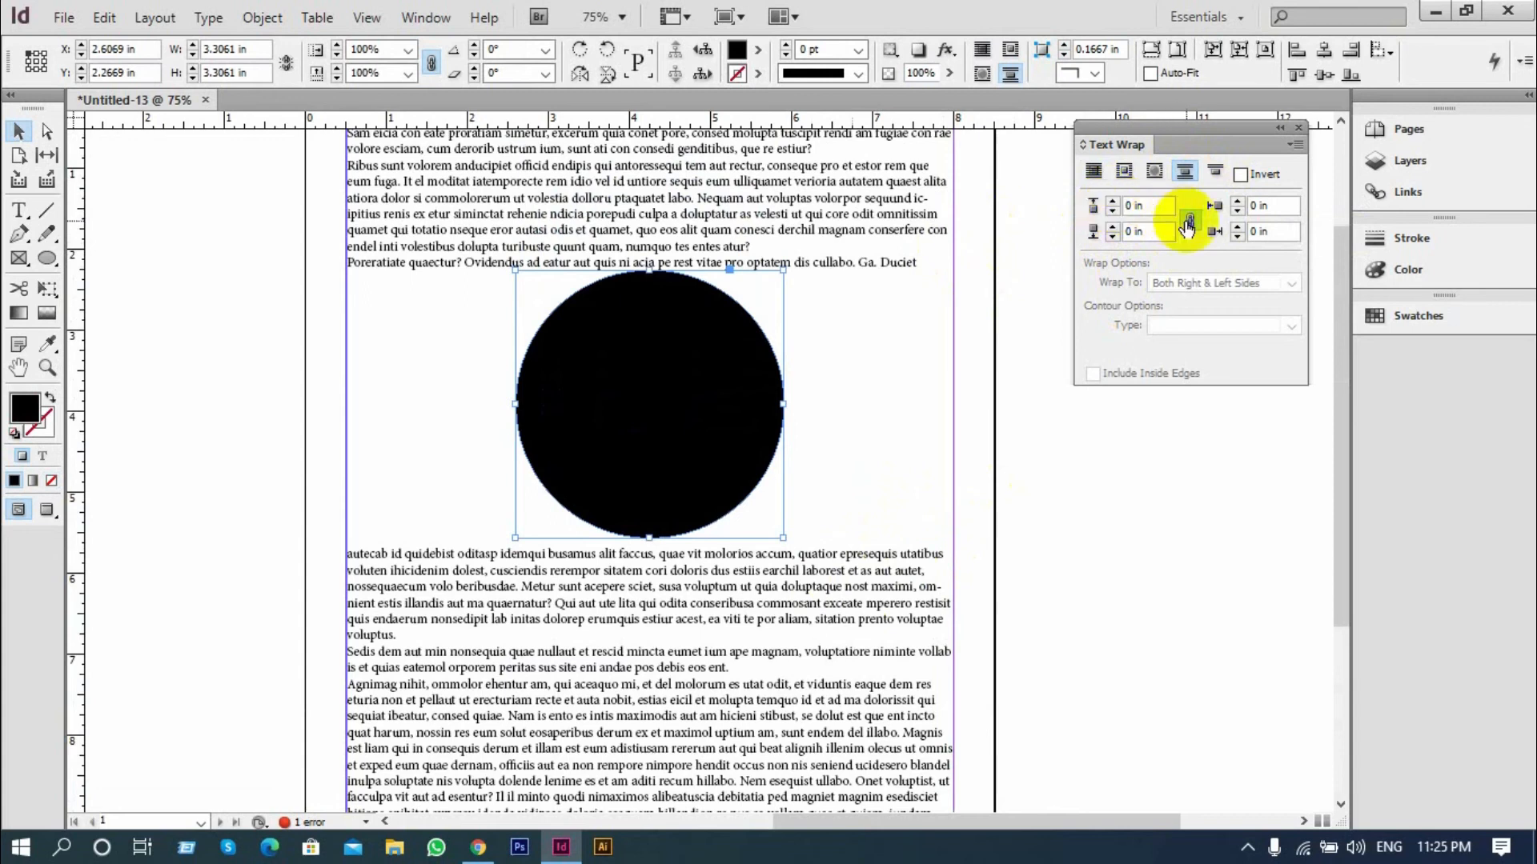
Apply Wrap around object shape to the black circle with a 0.3125 in offset
left_click(1154, 170)
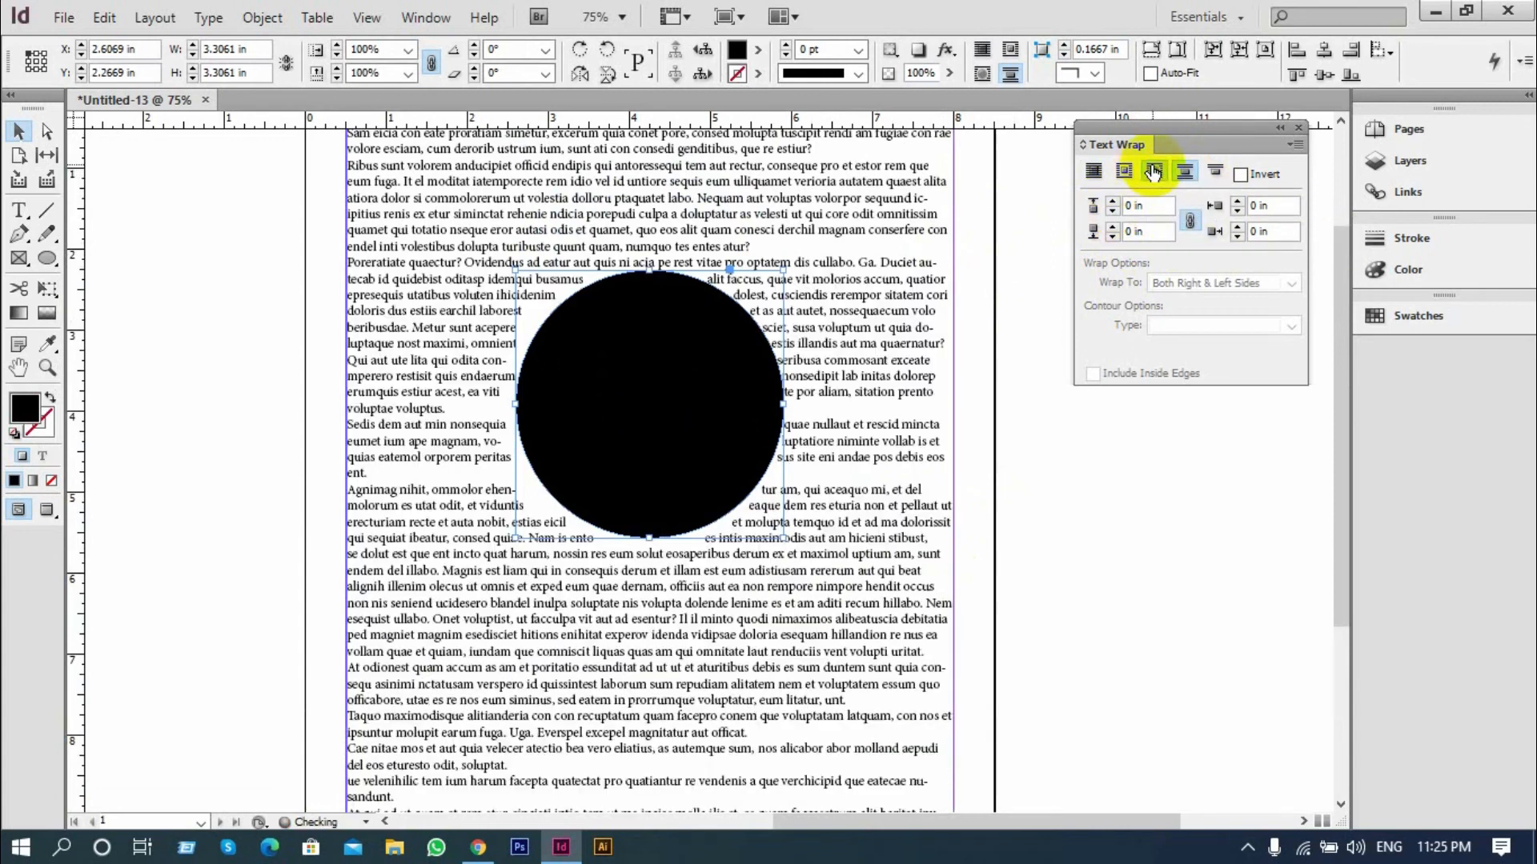
left_click(1113, 200)
left_click(1113, 200)
left_click(1113, 200)
left_click(1114, 200)
left_click(1113, 200)
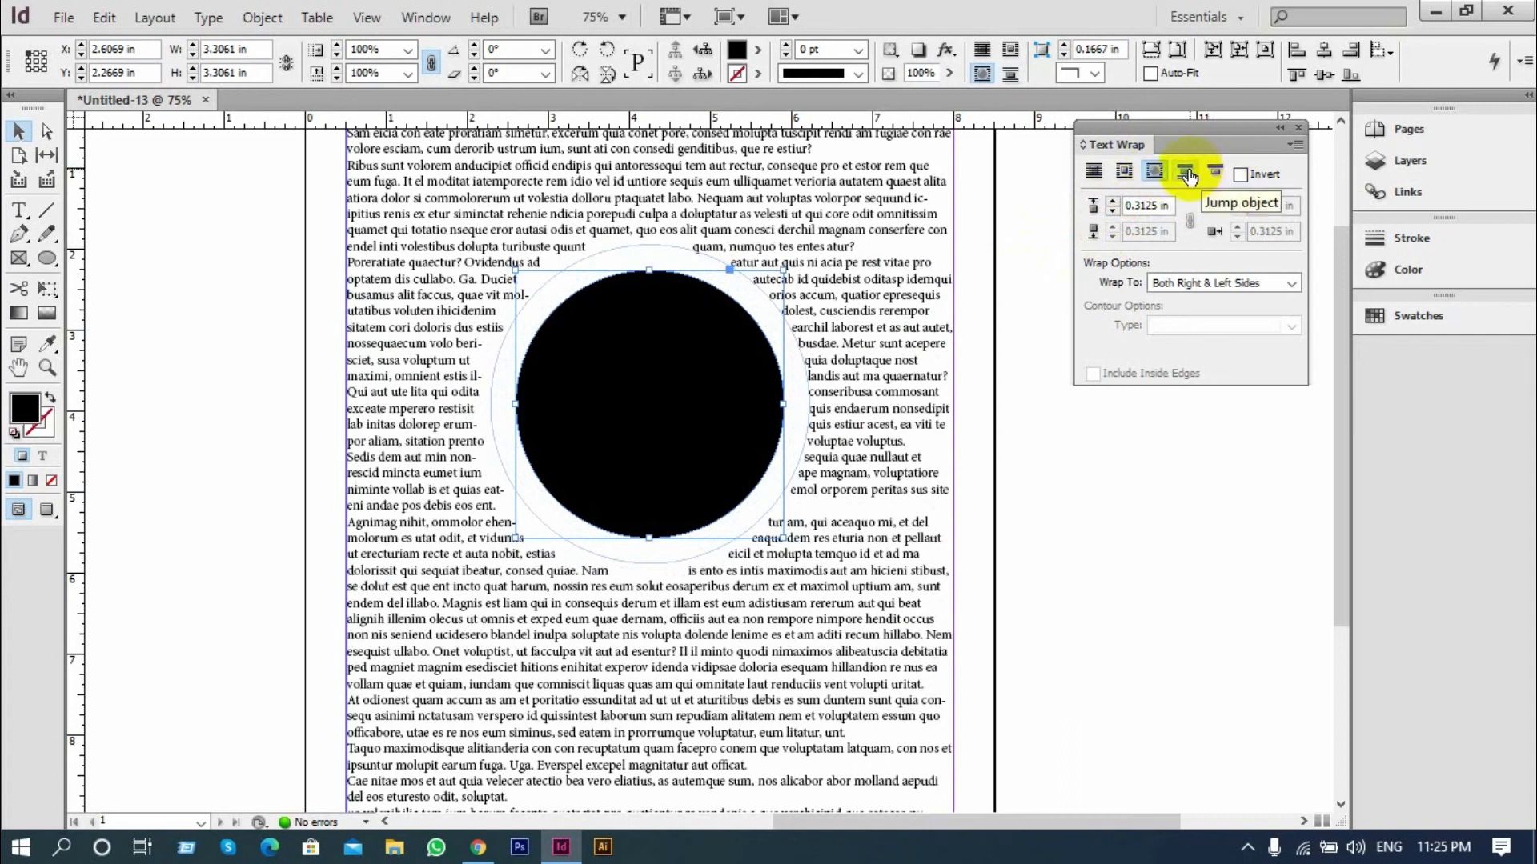
Change the circle's wrap to Jump object and set all four linked offsets to 0.4375 in
left_click(1214, 171)
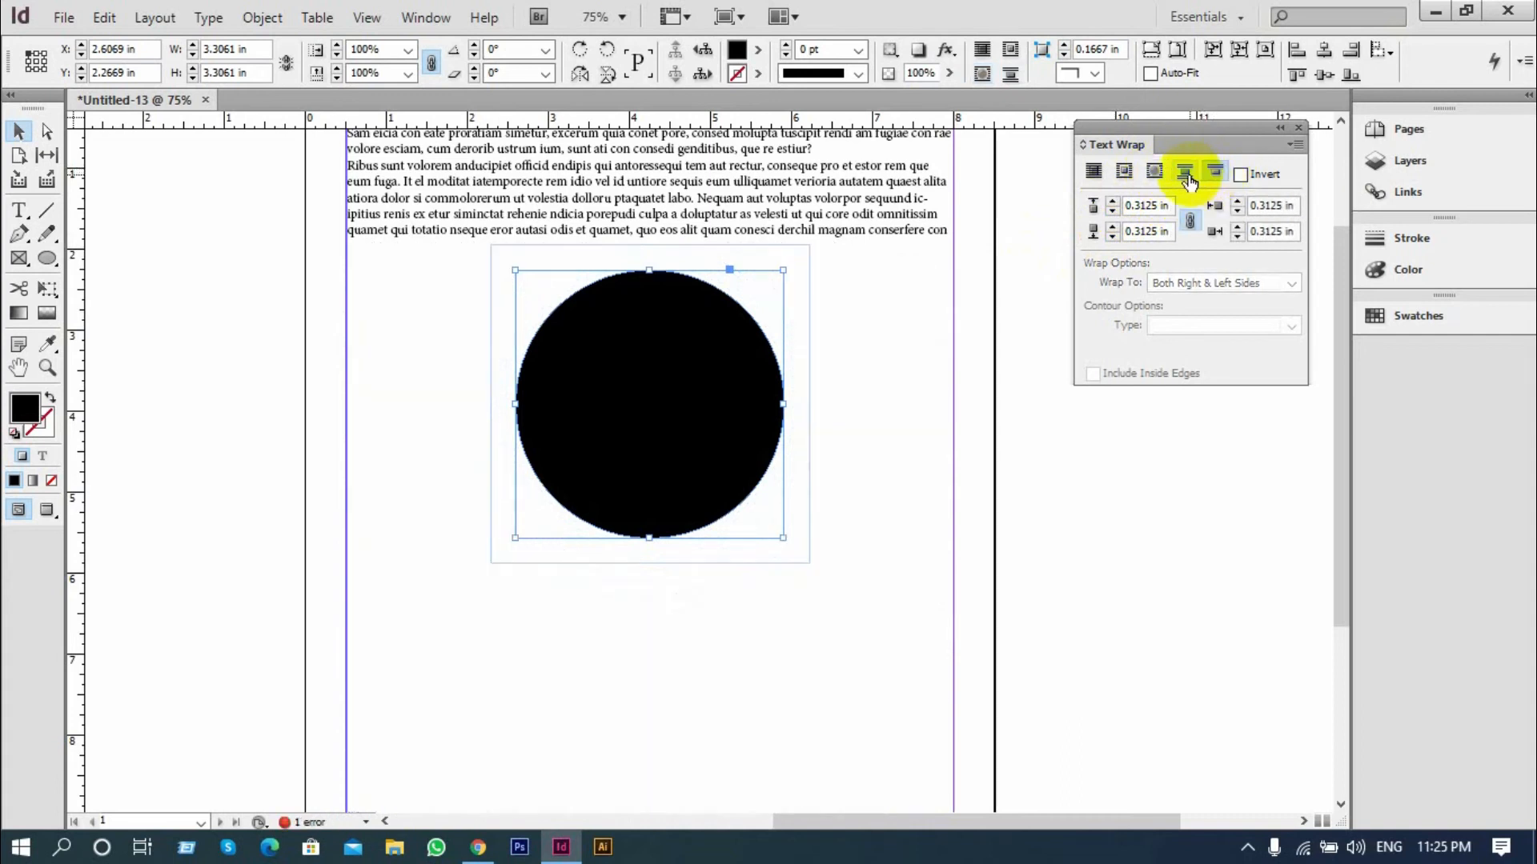
left_click(1185, 173)
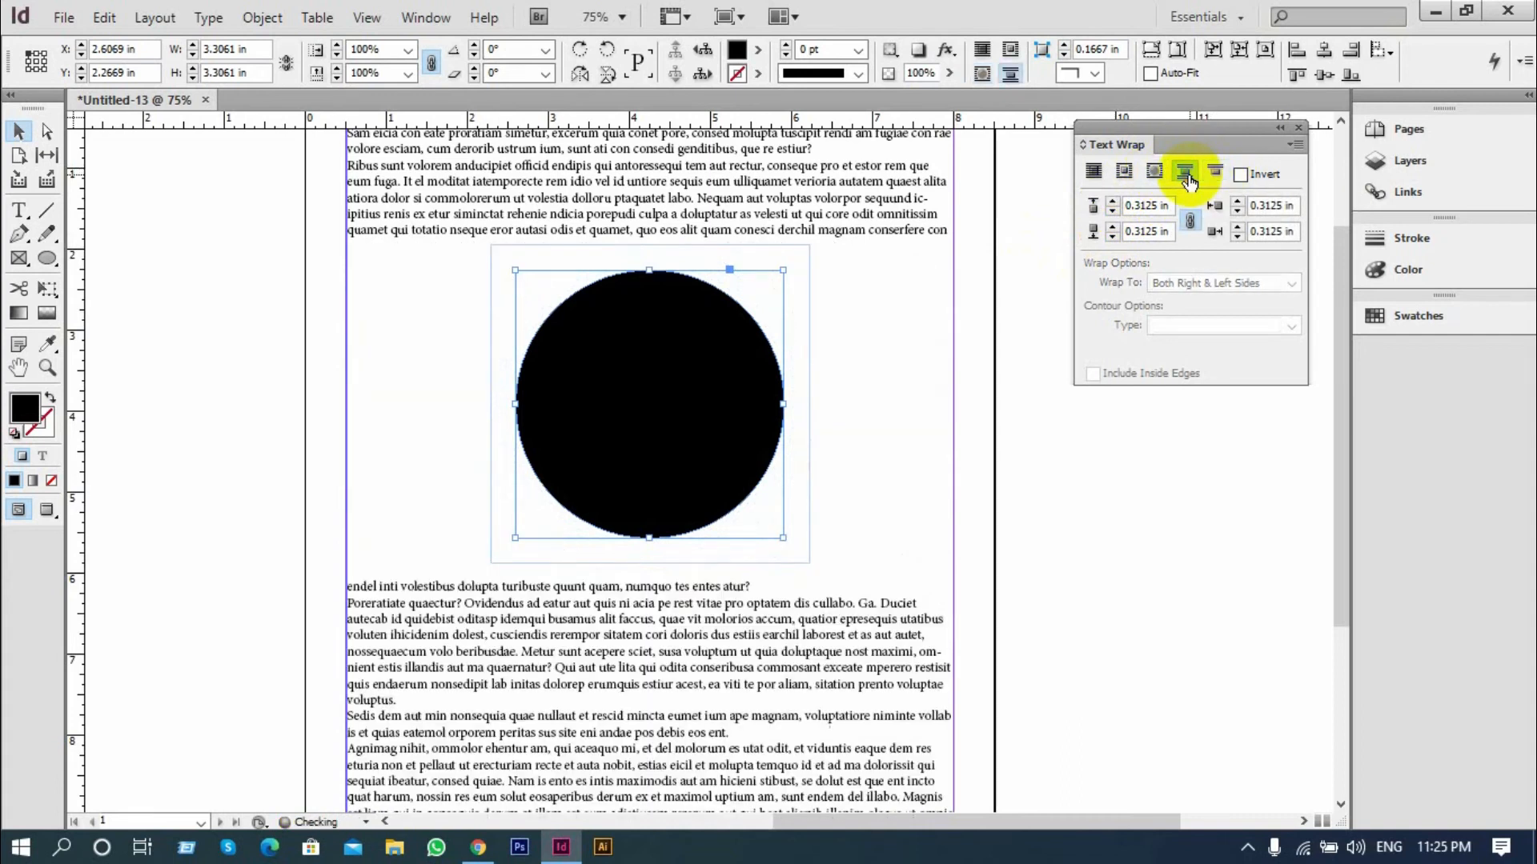
left_click(1112, 202)
left_click(1112, 202)
left_click(1113, 202)
left_click(1113, 214)
left_click(1113, 214)
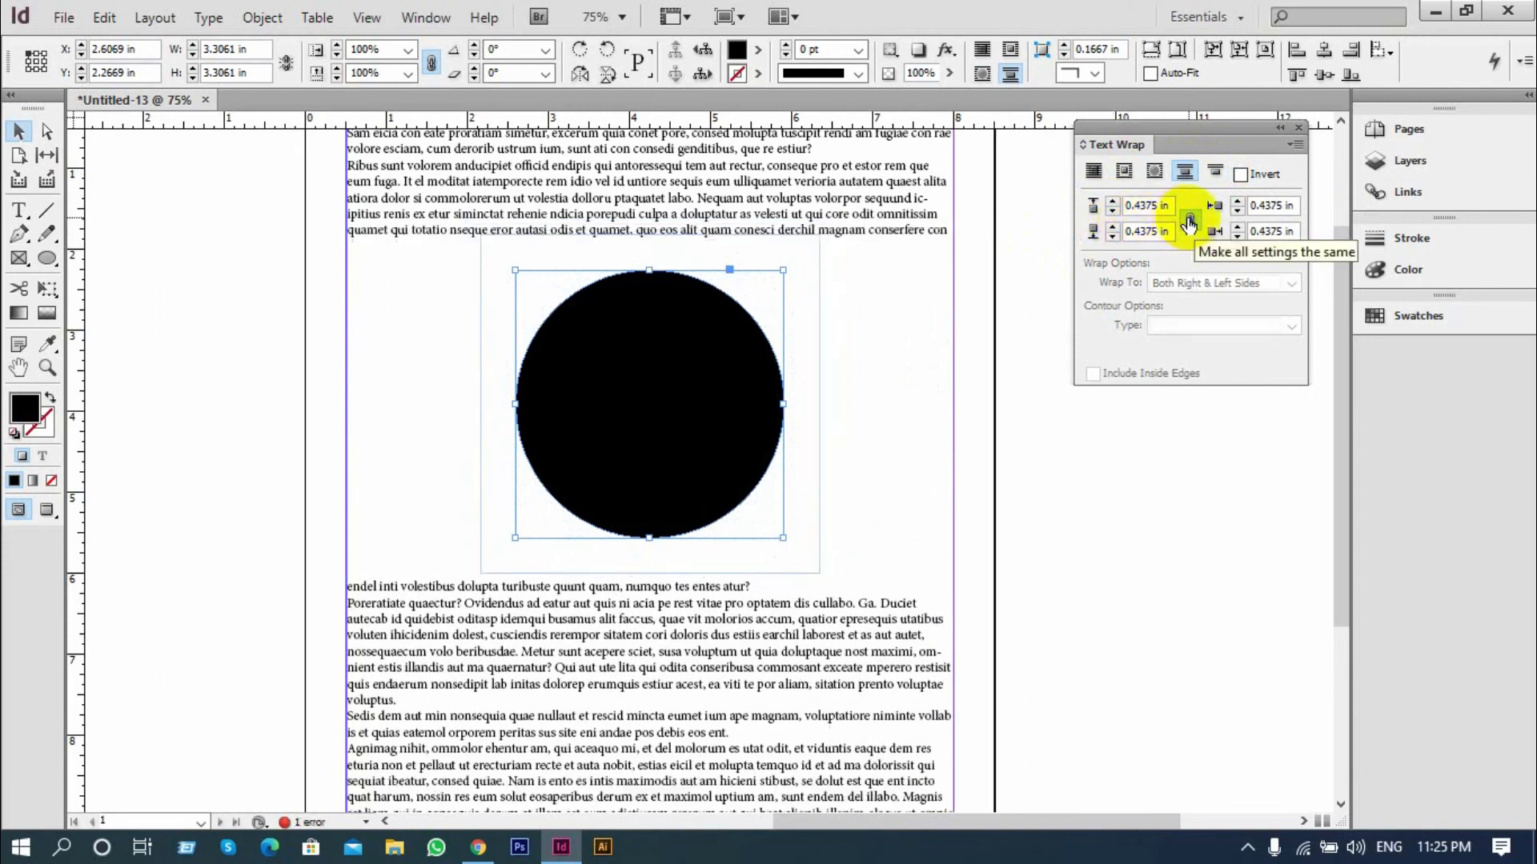
Unlink the circle's wrap offsets and set only the top offset to 1.3125 in
left_click(1190, 221)
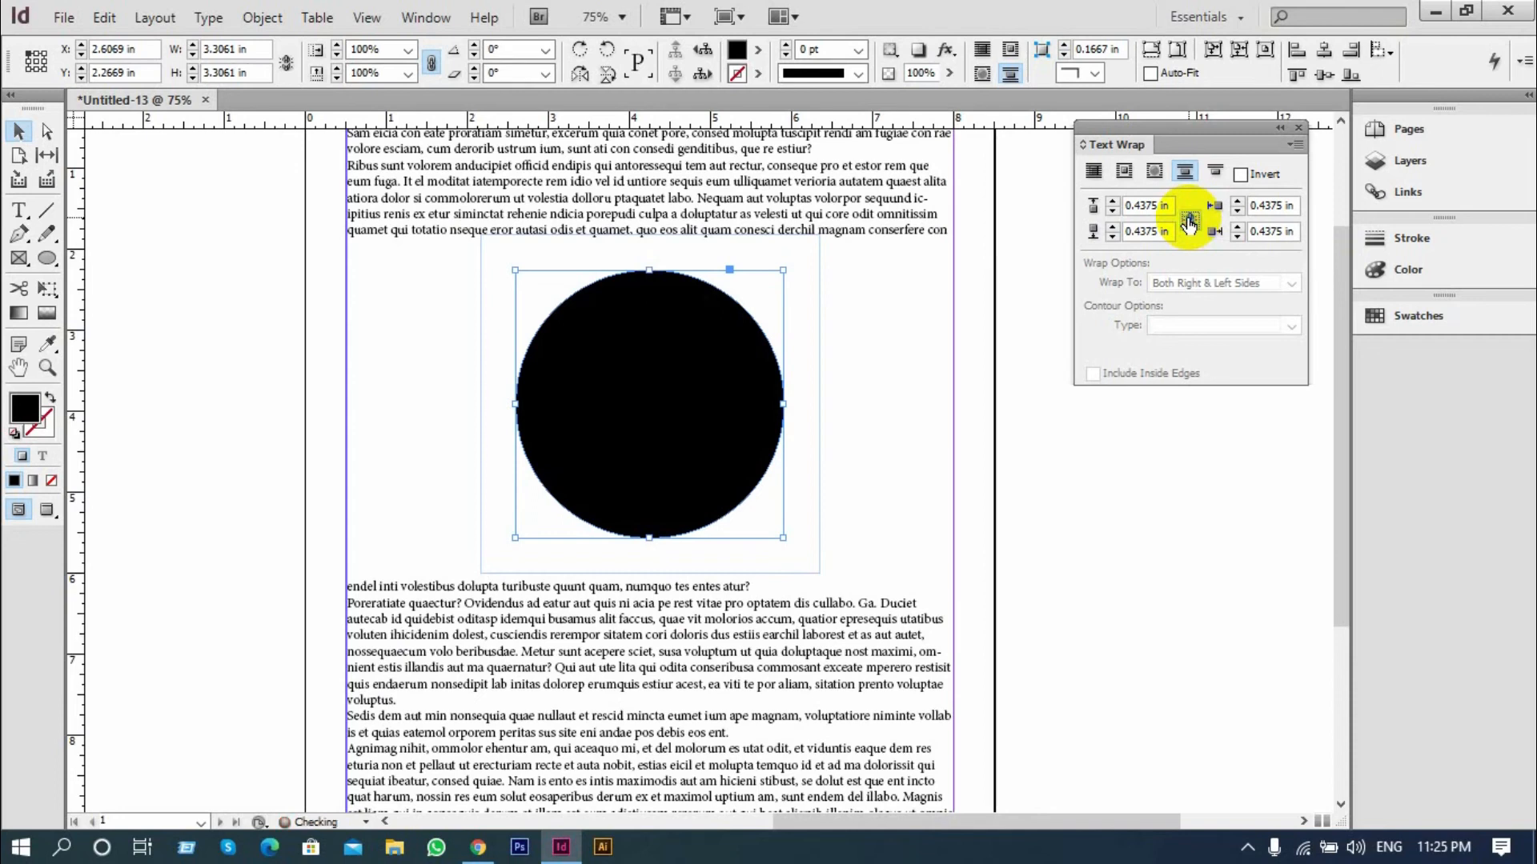
left_click(1111, 204)
left_click(1111, 204)
left_click(1111, 204)
left_click(1111, 204)
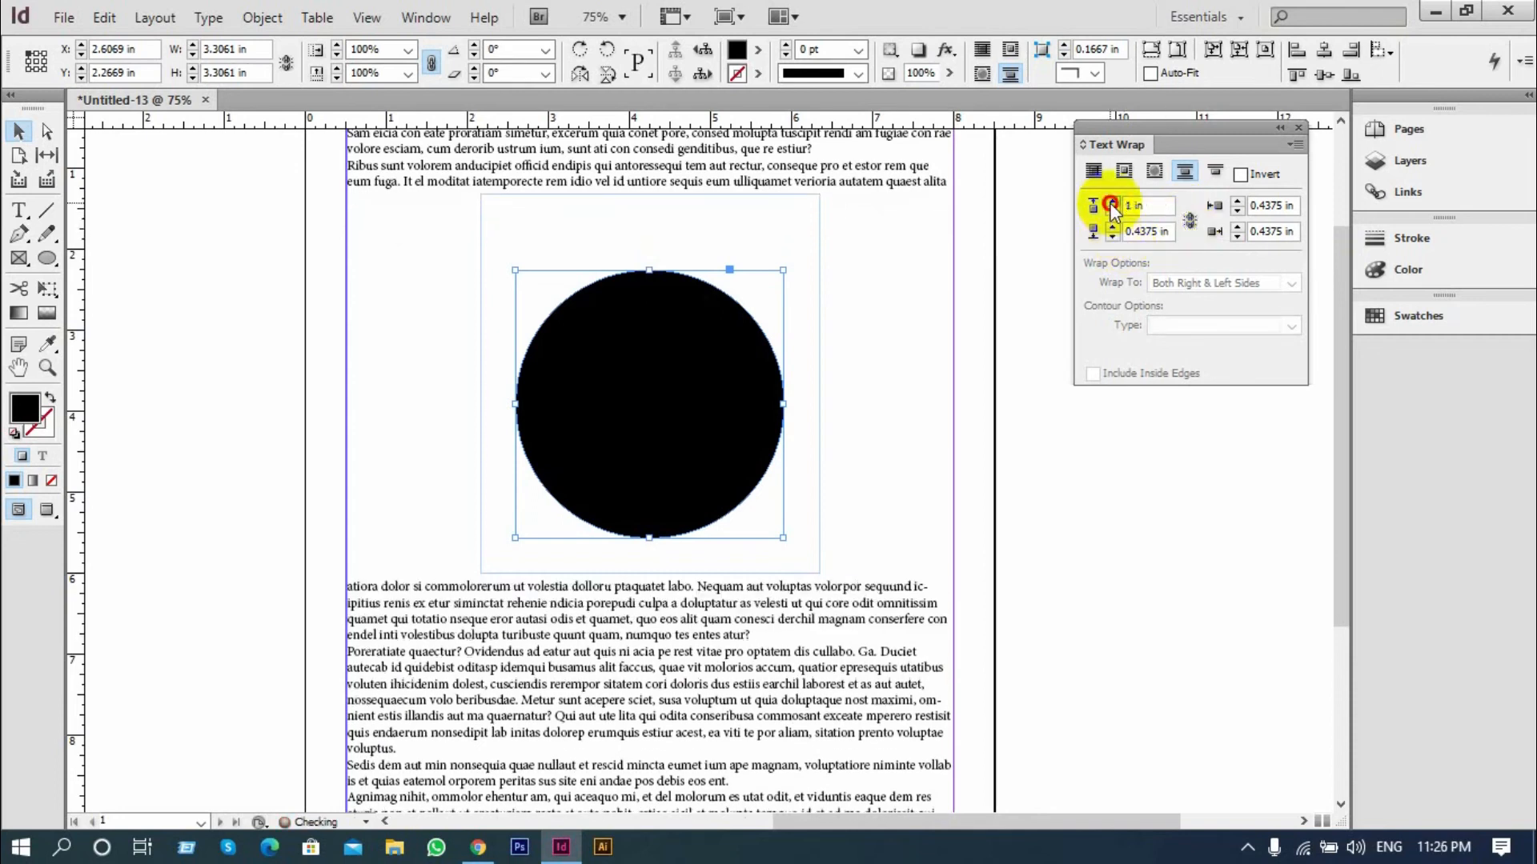
left_click(1111, 204)
left_click(1110, 204)
left_click(1111, 204)
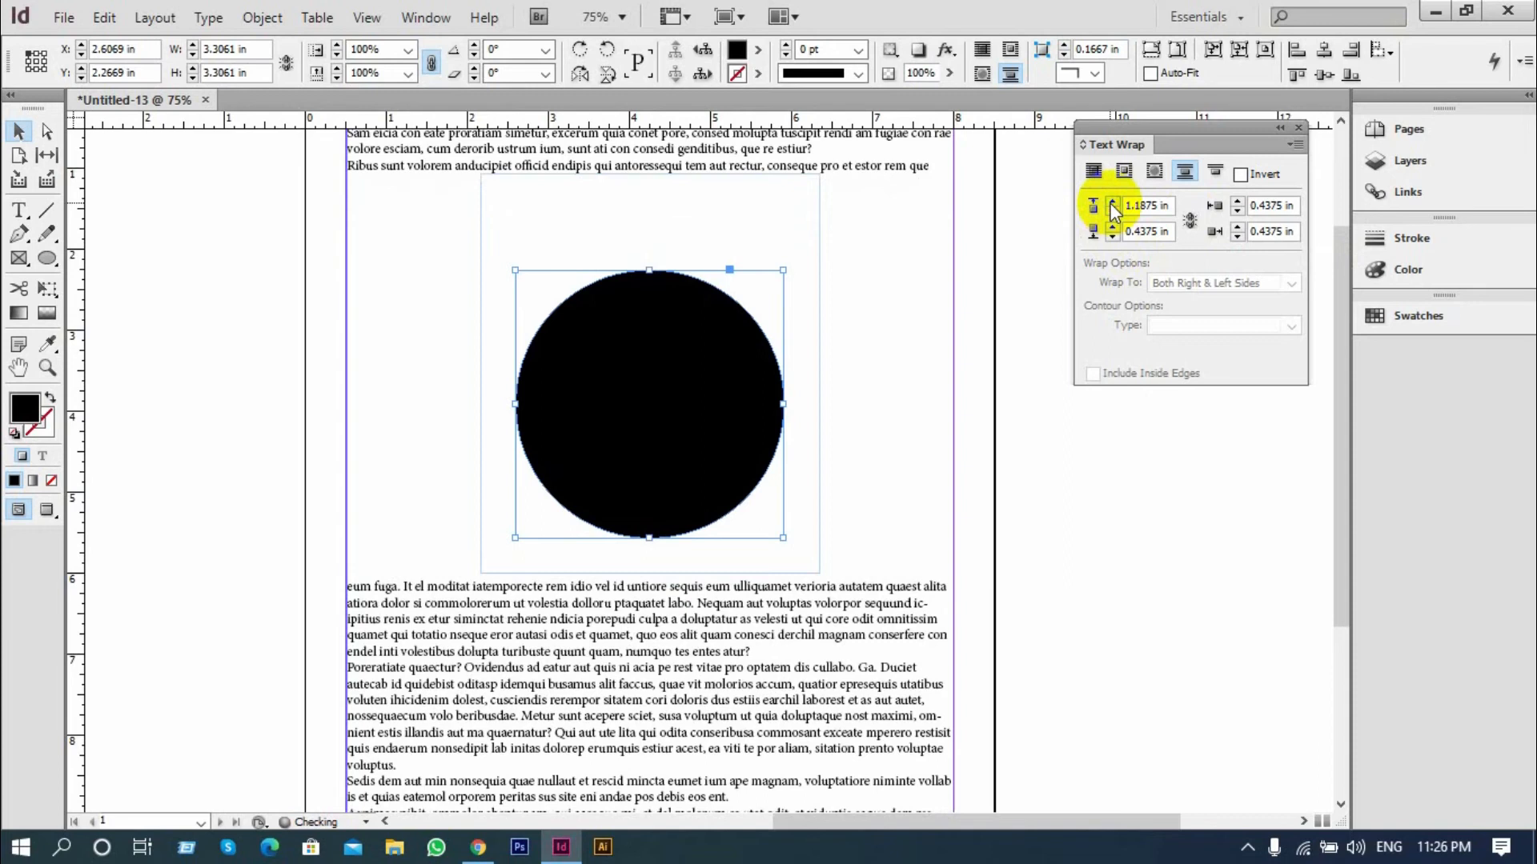
left_click(1111, 204)
left_click(1111, 204)
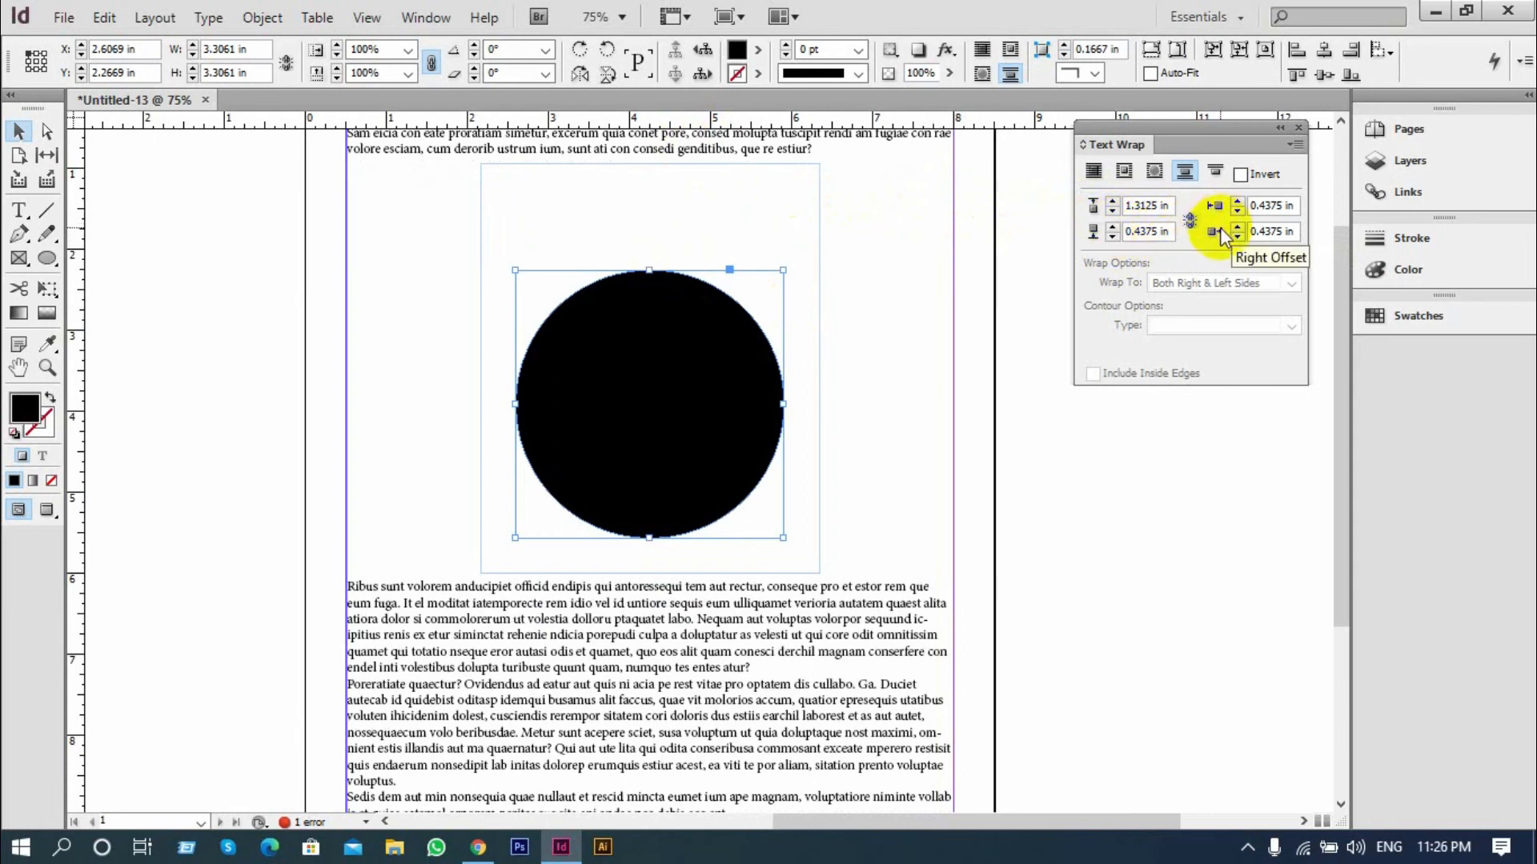
Set the bottom wrap offset of the black circle to 0.75 in
left_click(1112, 227)
left_click(1112, 226)
left_click(1113, 226)
left_click(1113, 227)
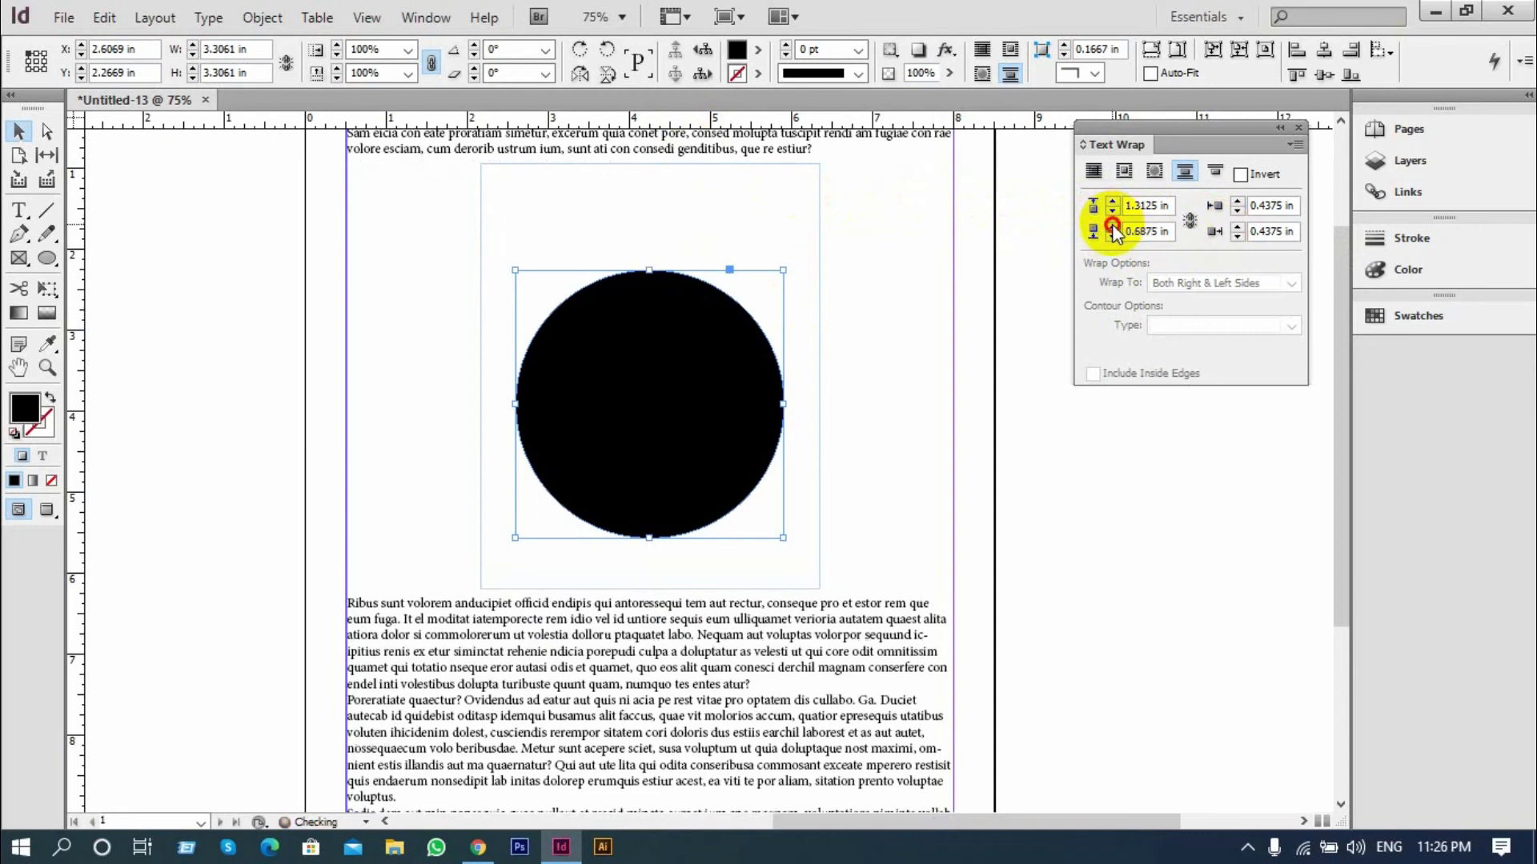
left_click(1113, 226)
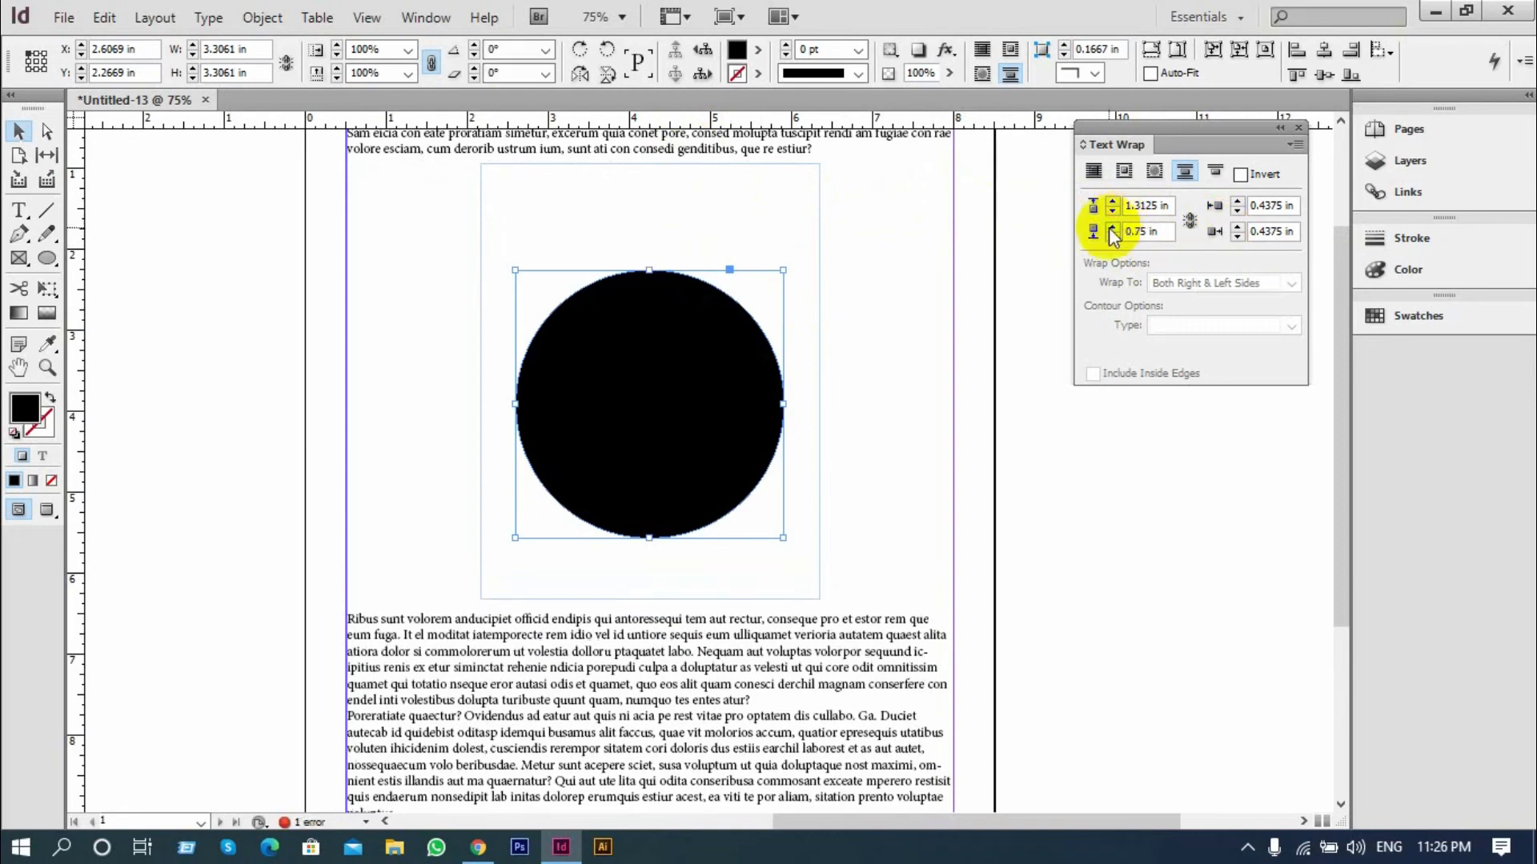
Add two new pages to the document after page 1
scroll(775, 270, "down", 1)
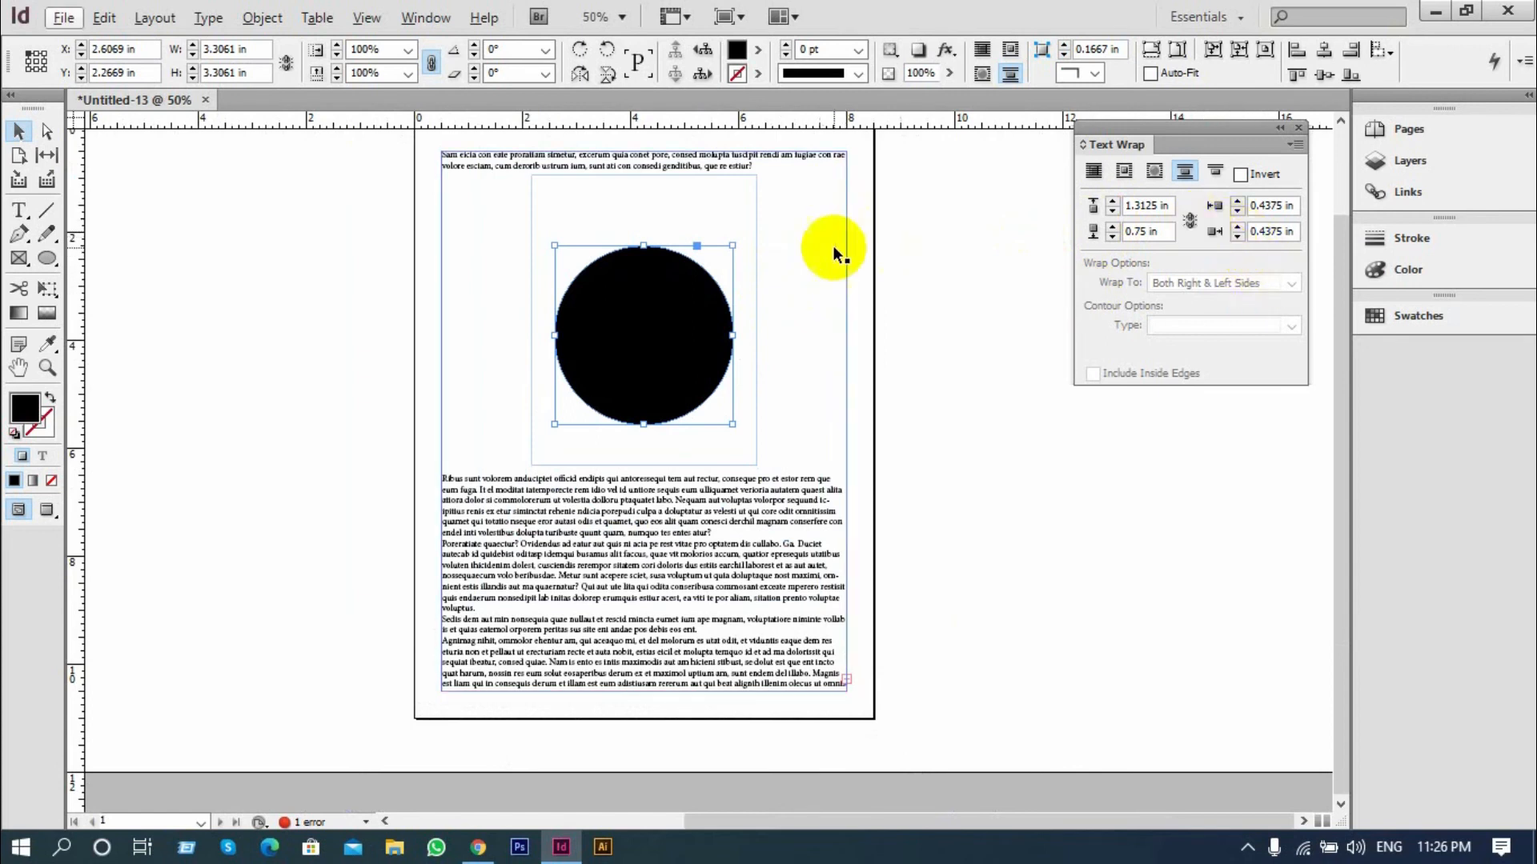
scroll(833, 264, "down", 1)
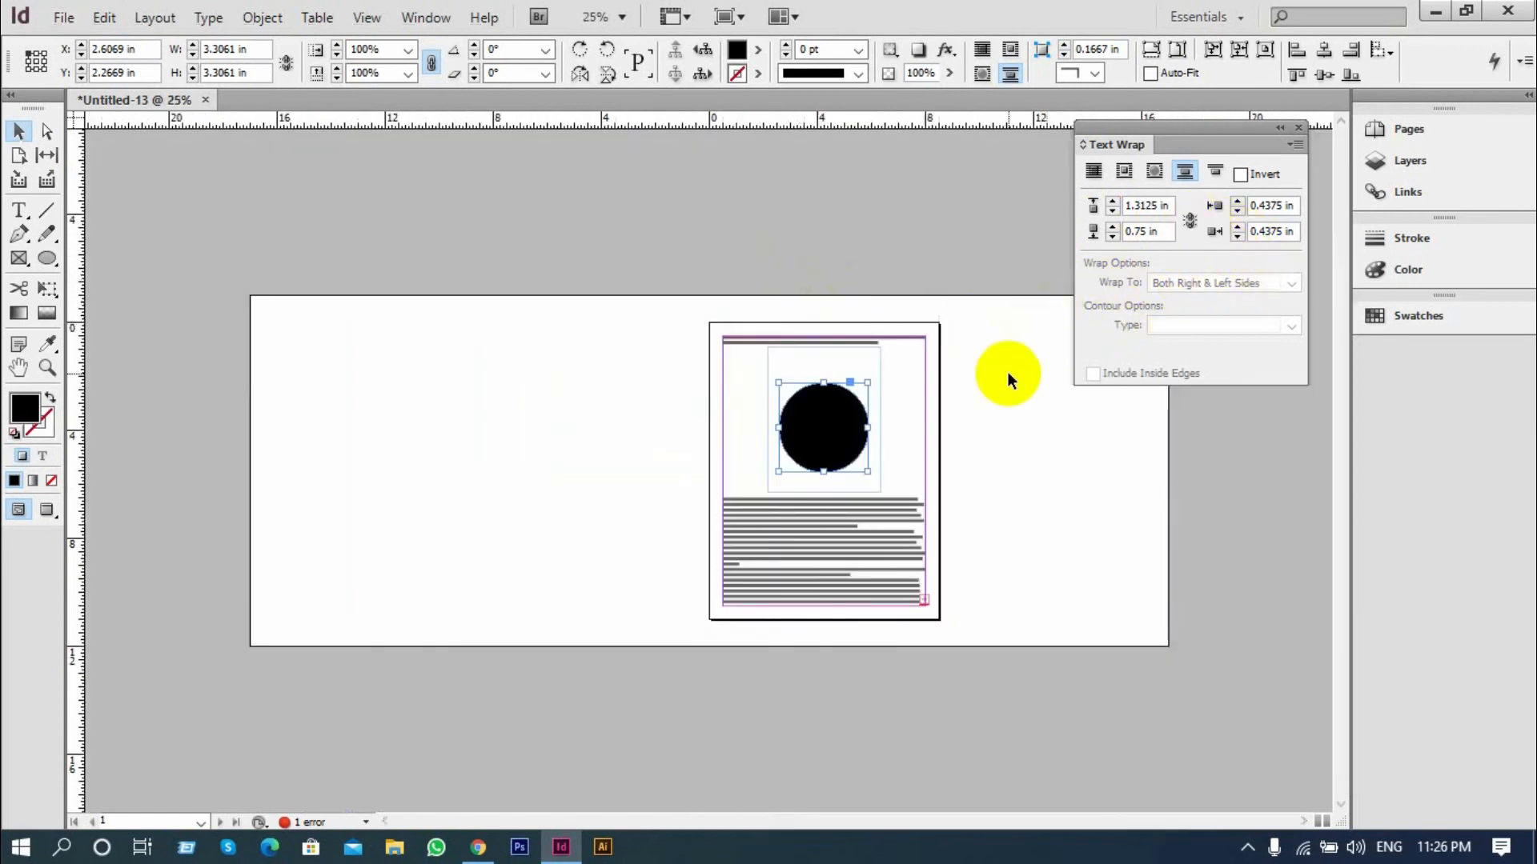
left_click(1374, 131)
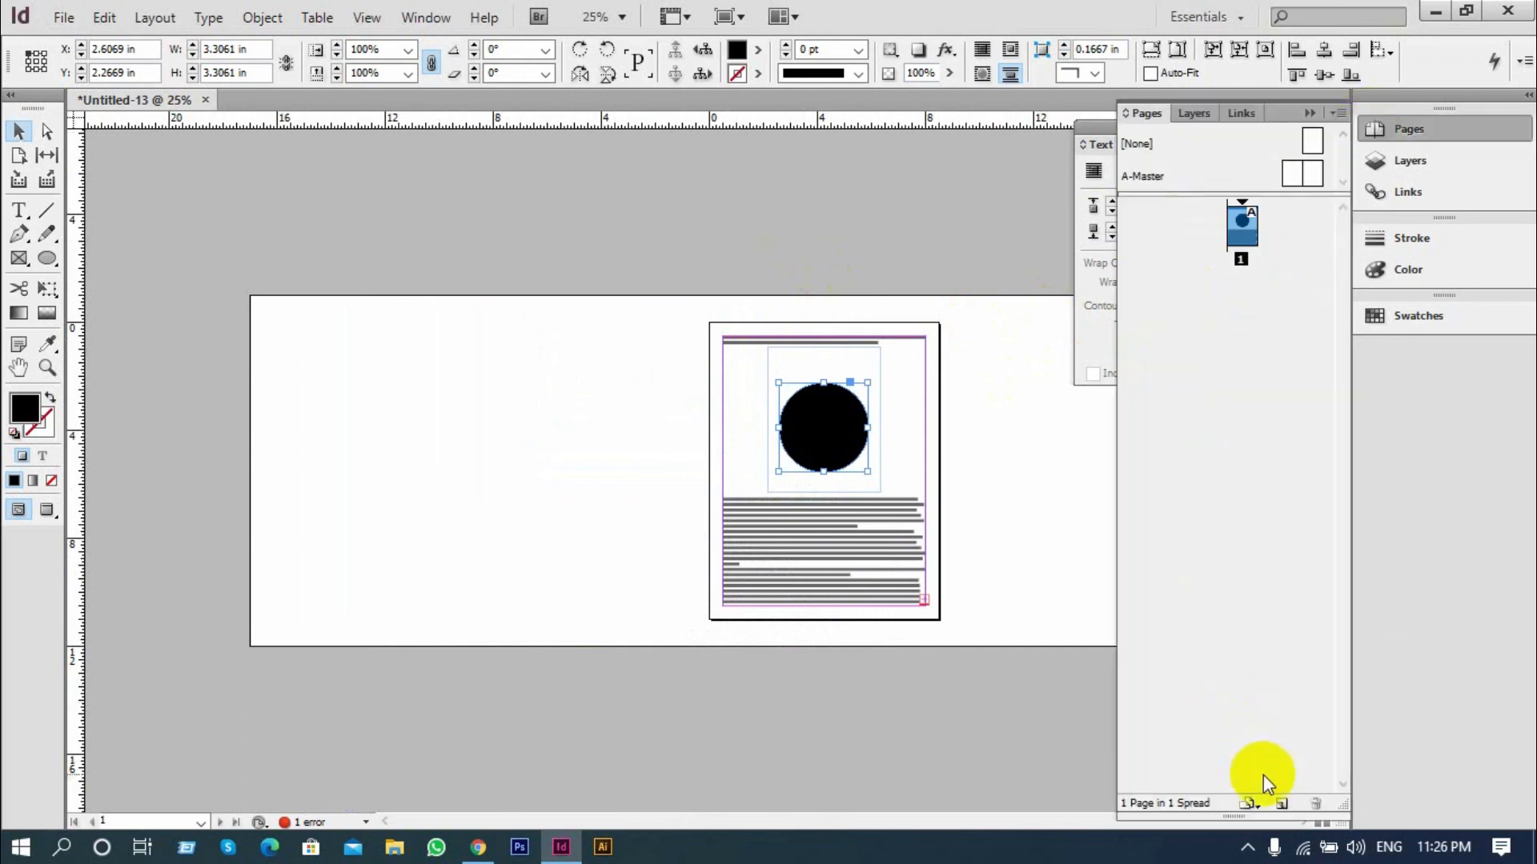
left_click(1278, 802)
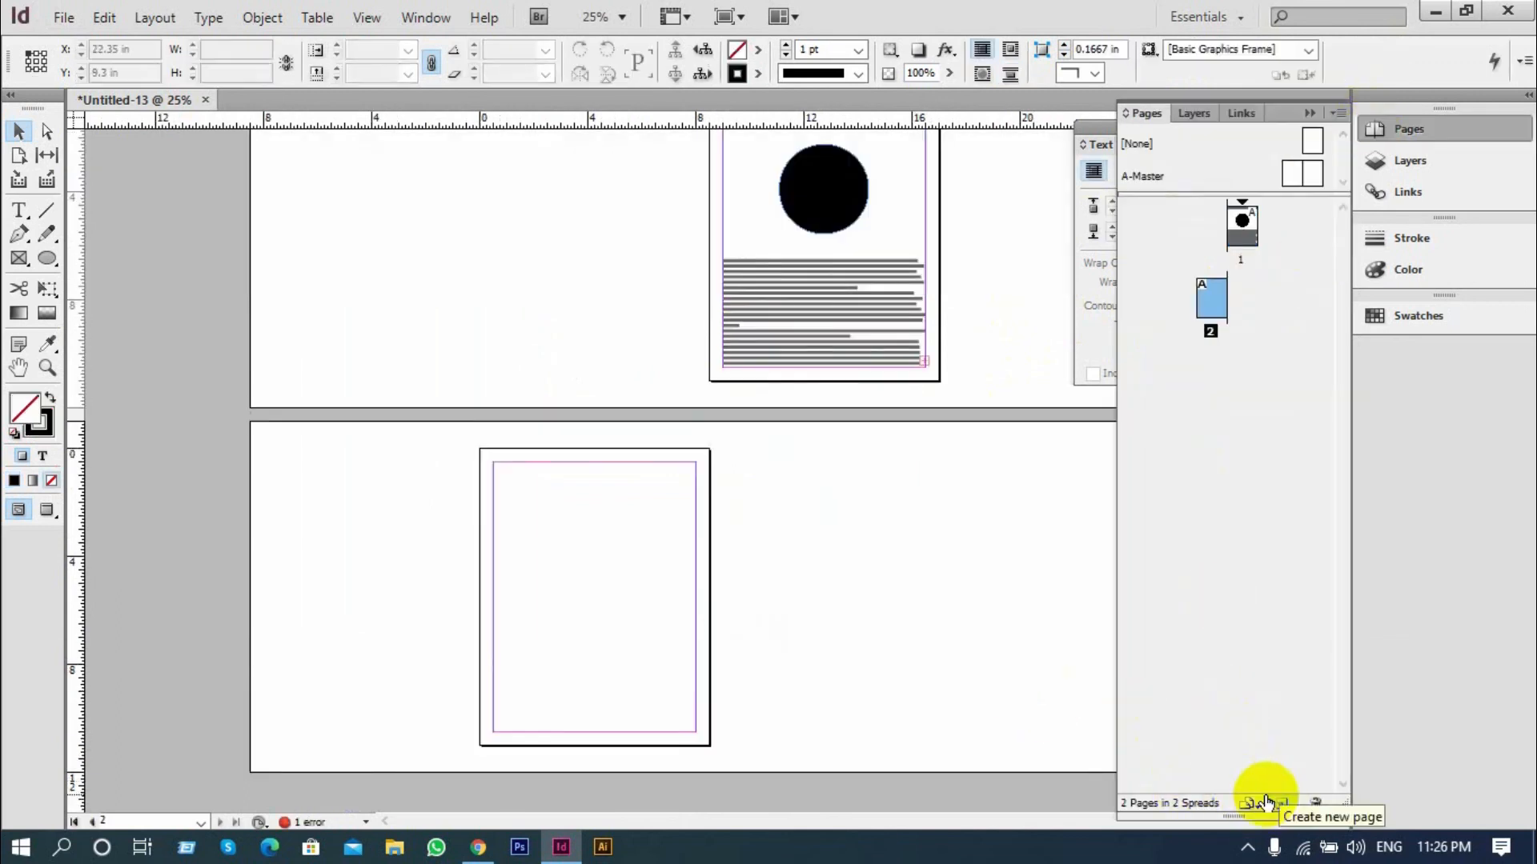
left_click(1266, 802)
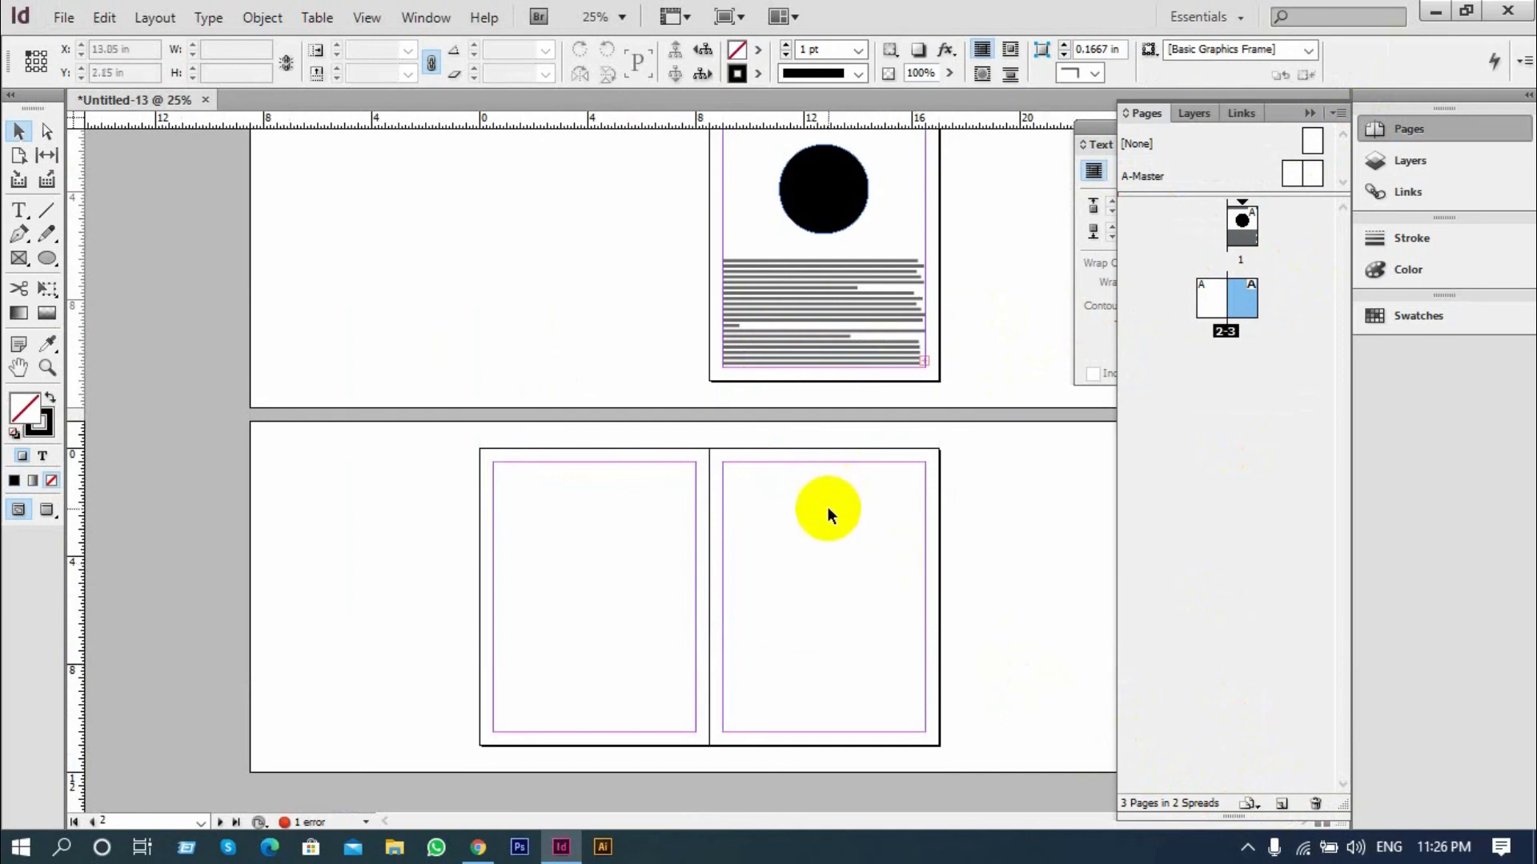
Draw a text frame filling the margins of page 2 and fill it with placeholder text
scroll(877, 524, "up", 2)
left_click_drag(973, 509, 761, 251)
left_click(21, 210)
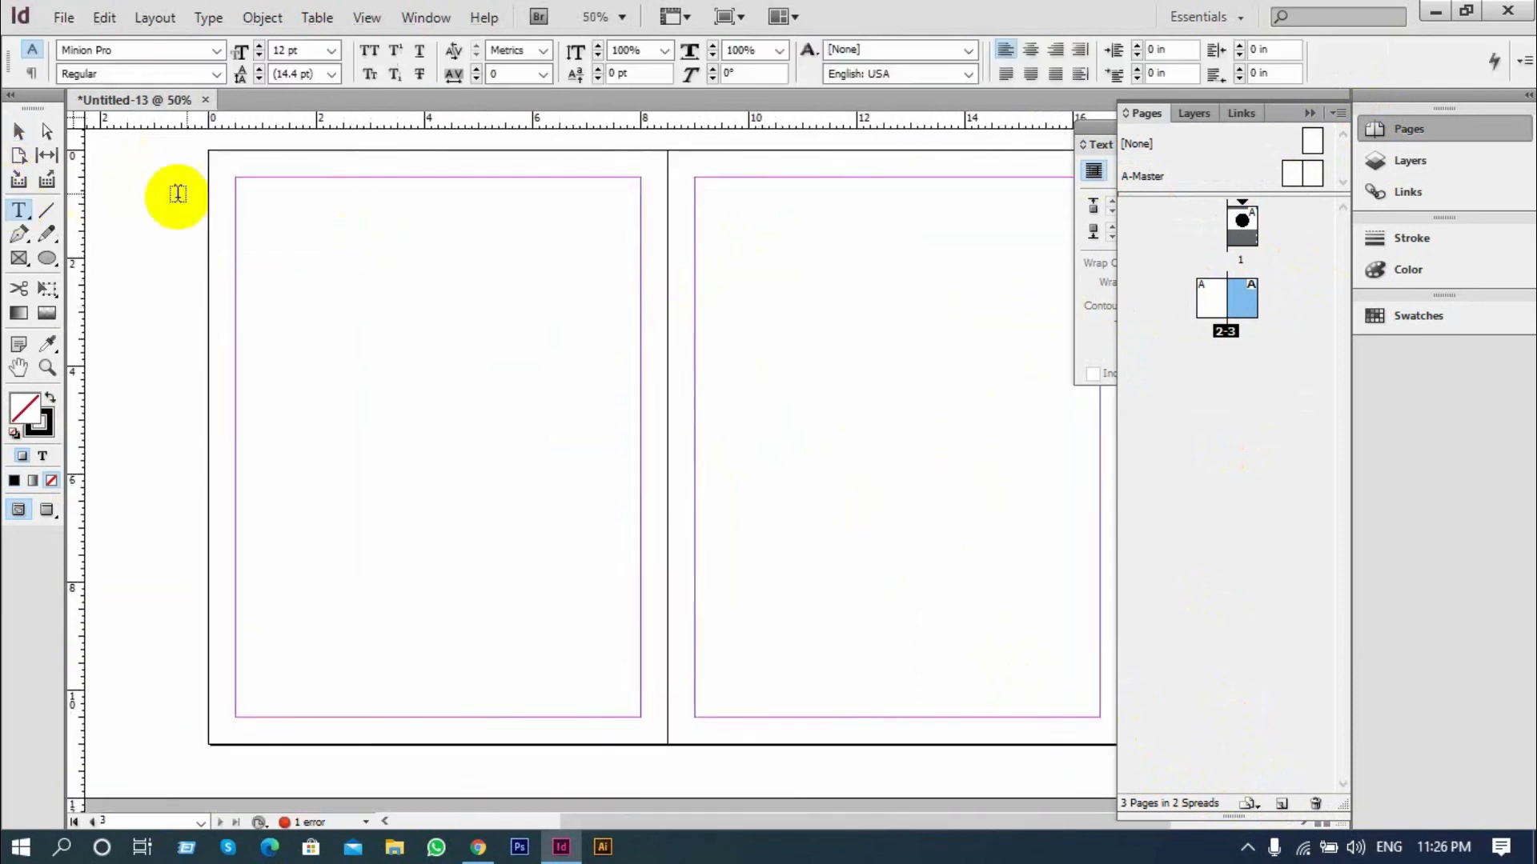
left_click_drag(236, 188, 640, 721)
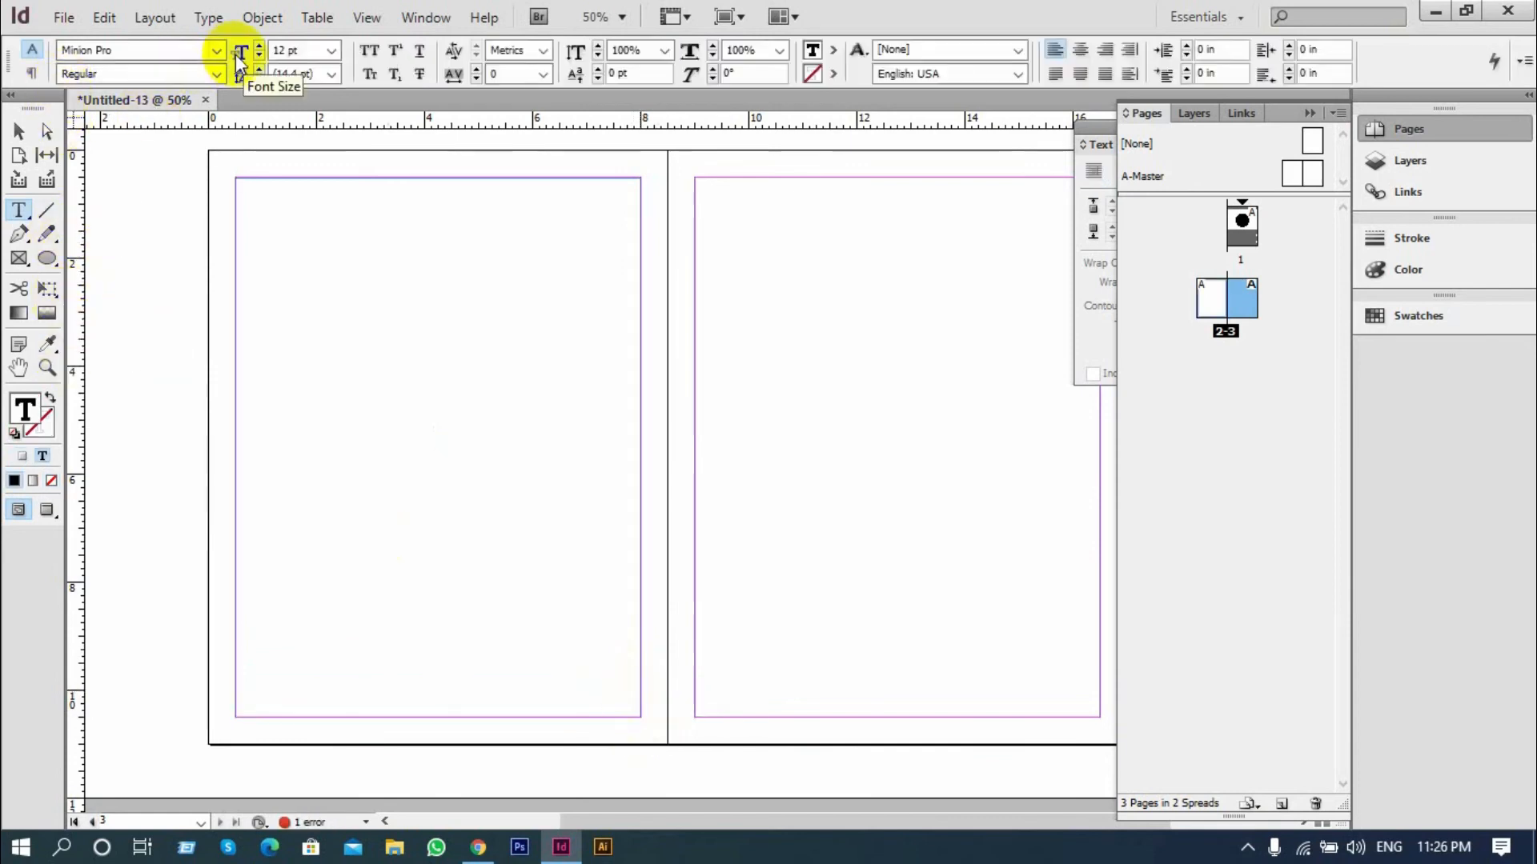
left_click(227, 23)
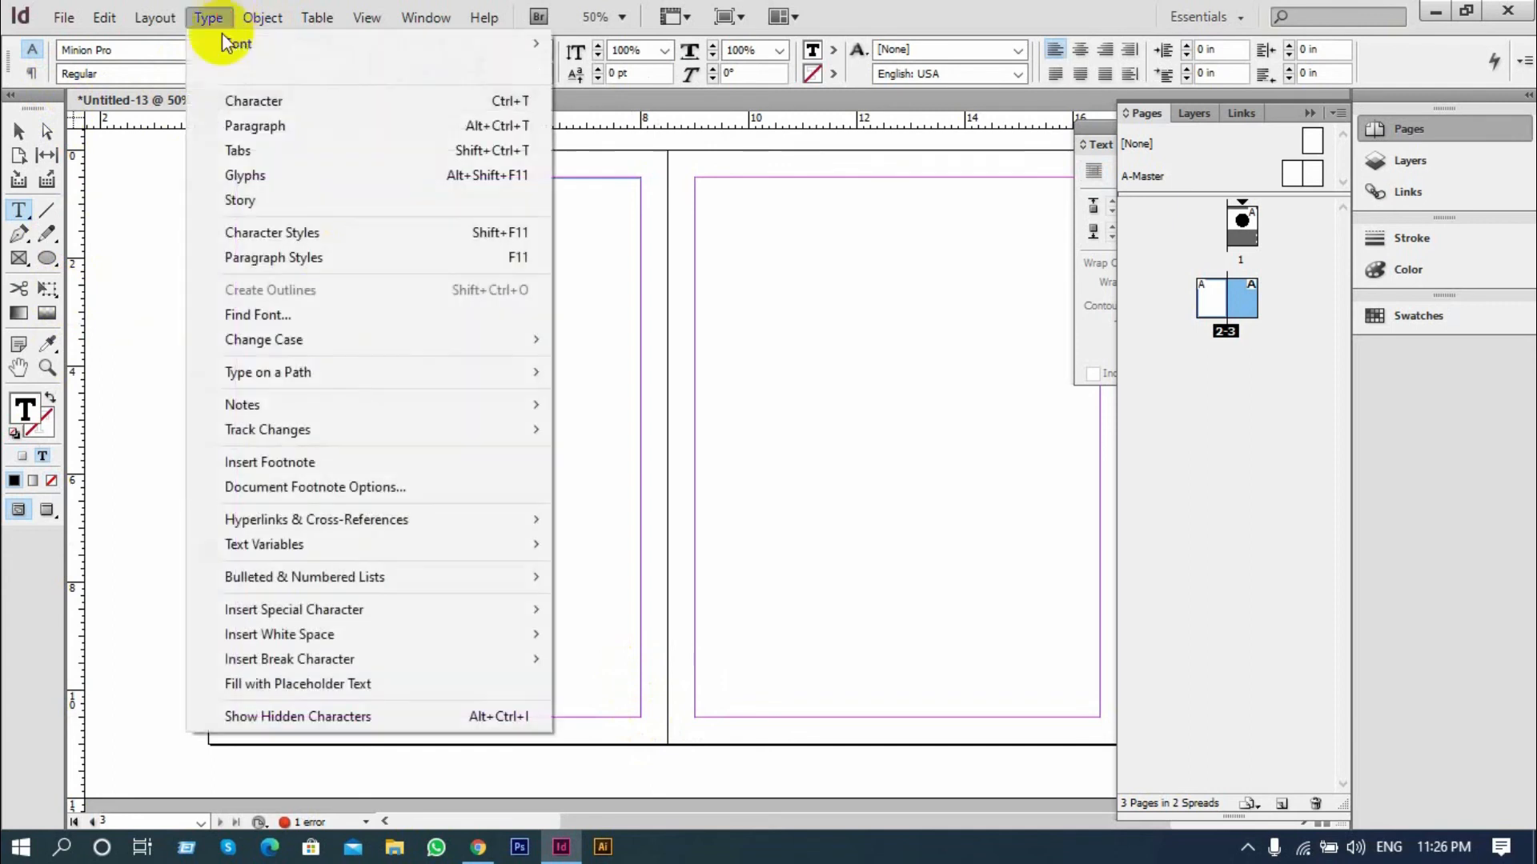
mouse_move(348, 654)
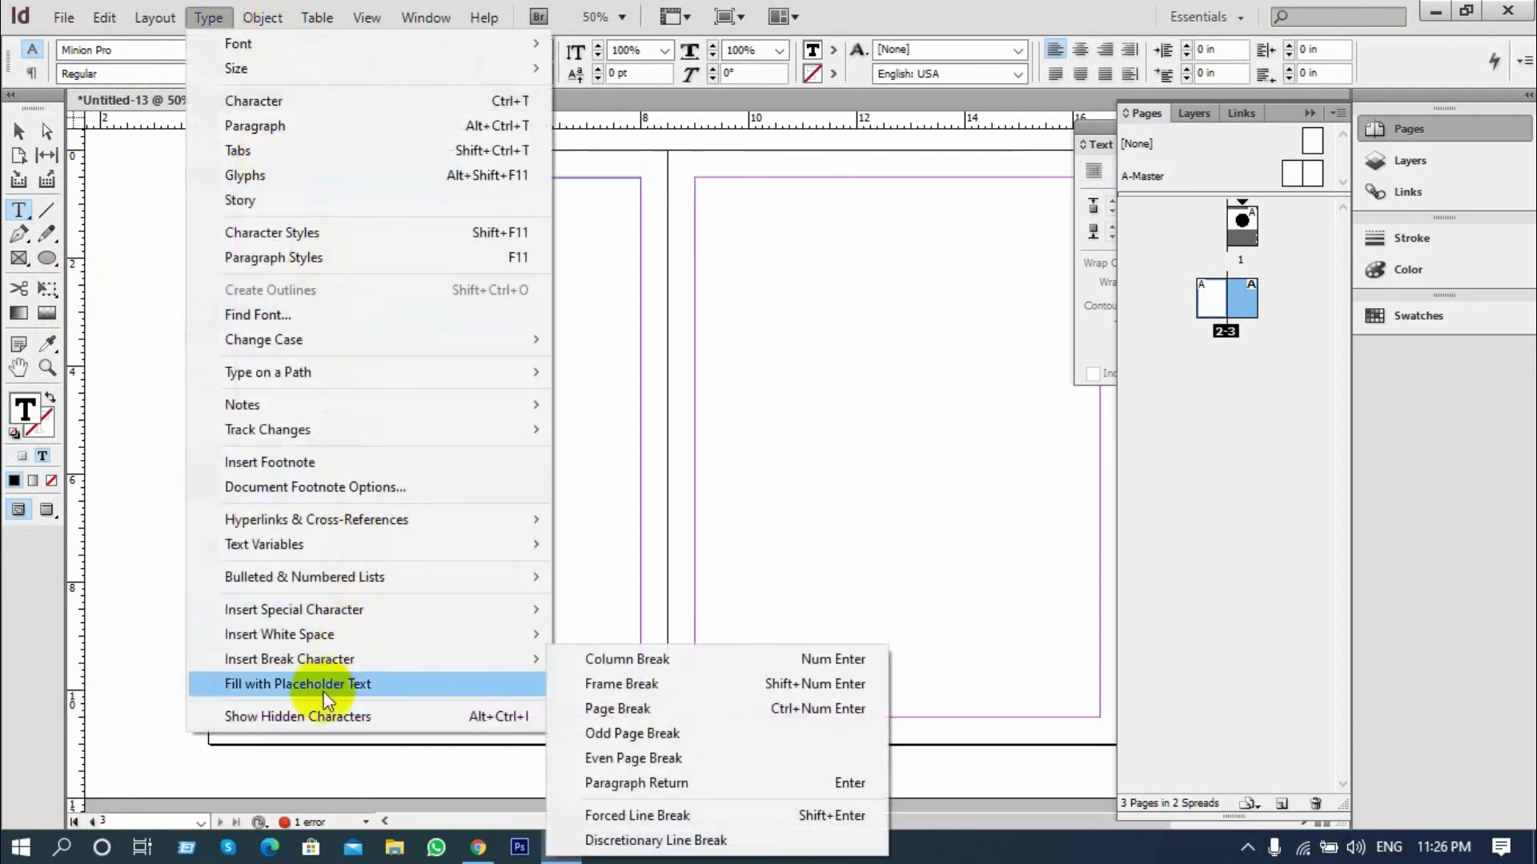
left_click(321, 684)
Justify the text in page 2's frame with the last line aligned left
left_click(14, 132)
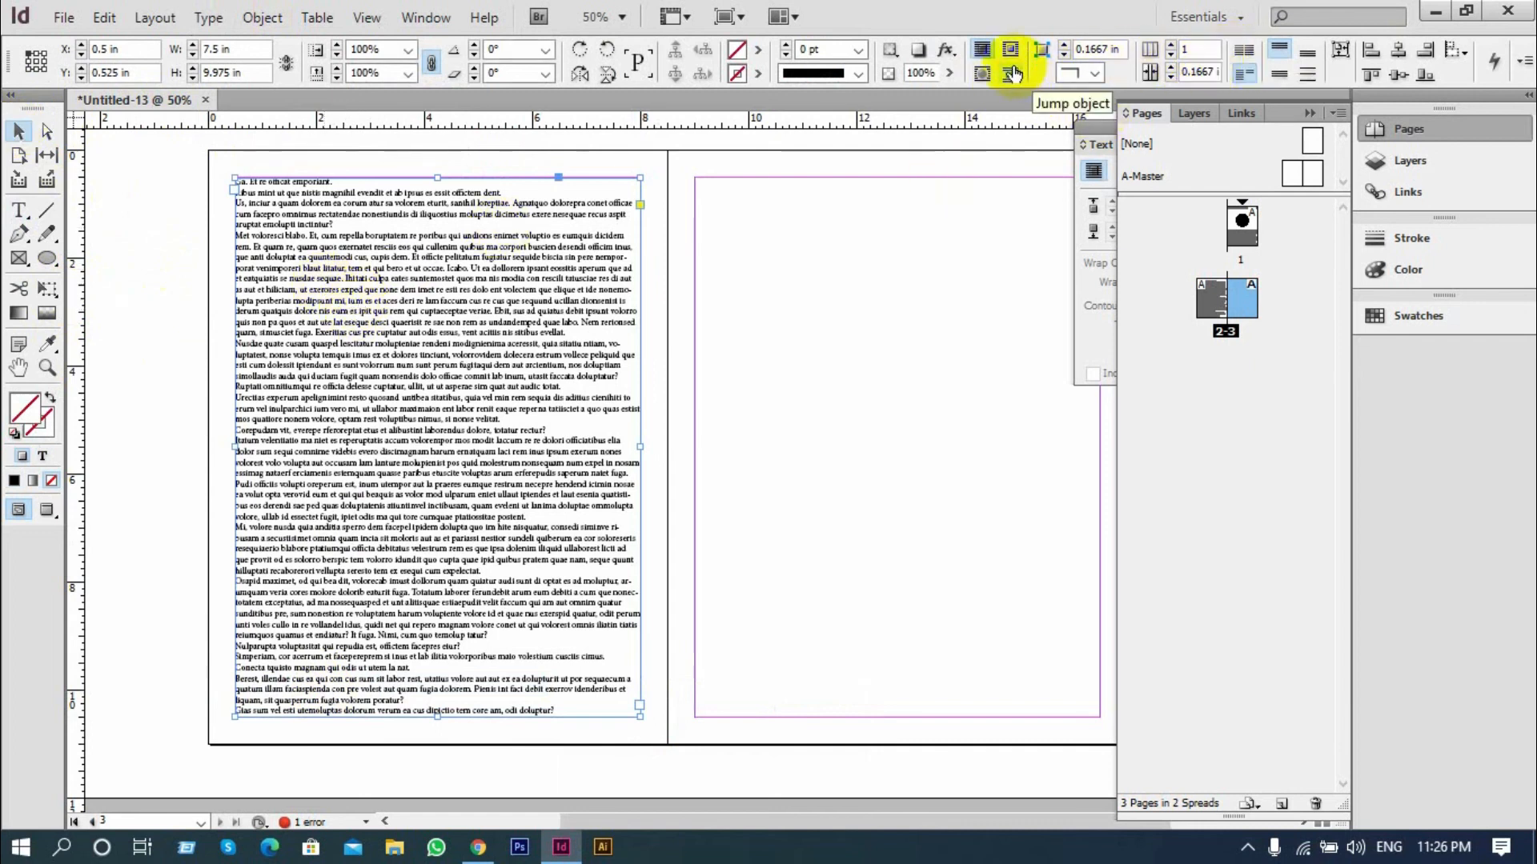
left_click(19, 212)
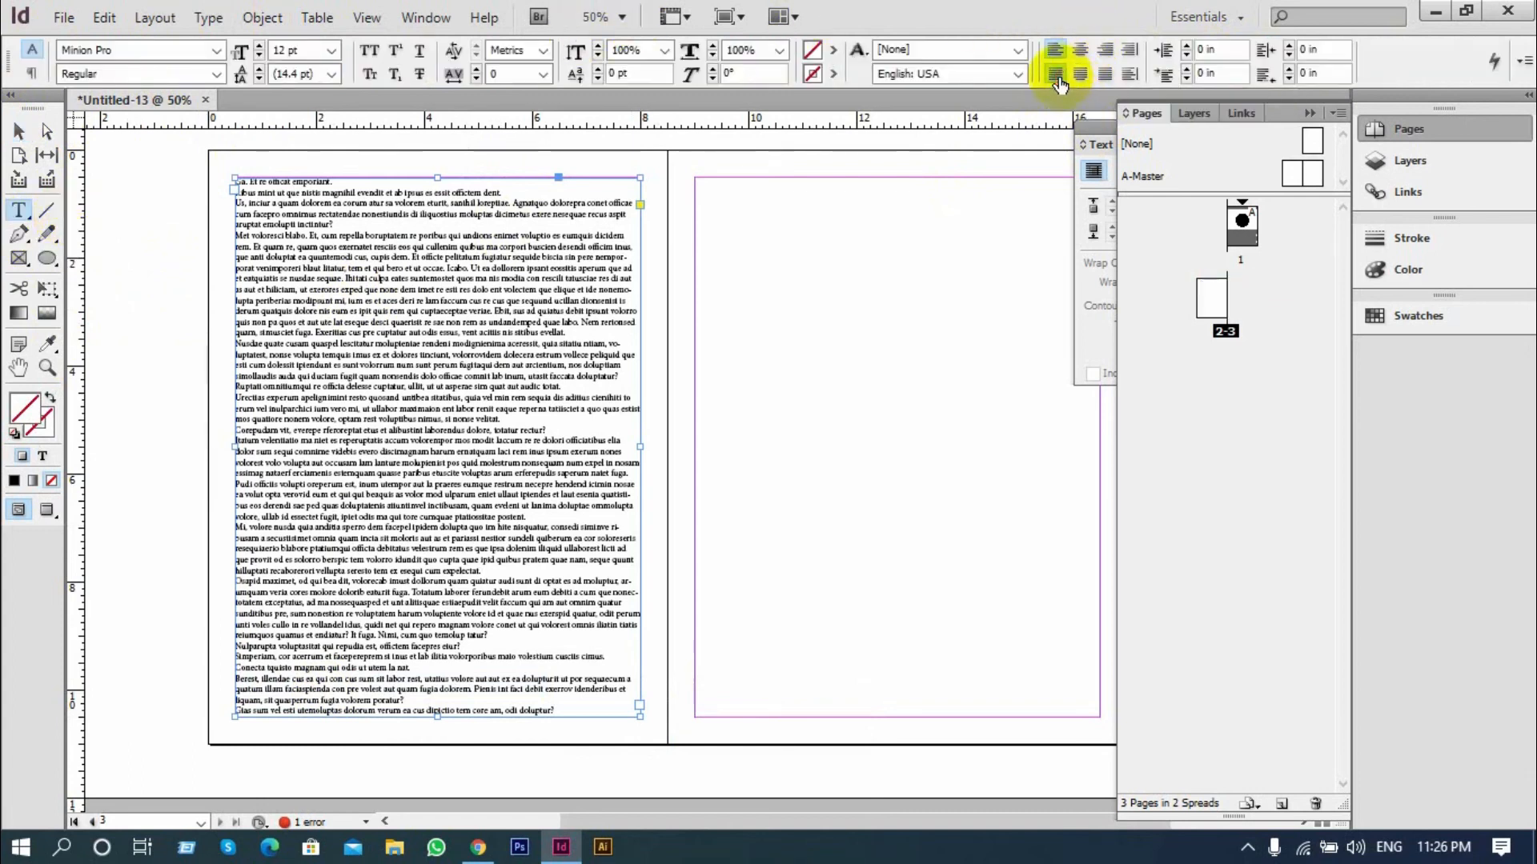
left_click(1057, 73)
Duplicate the text frame from page 2 onto the margins of page 3
left_click(19, 130)
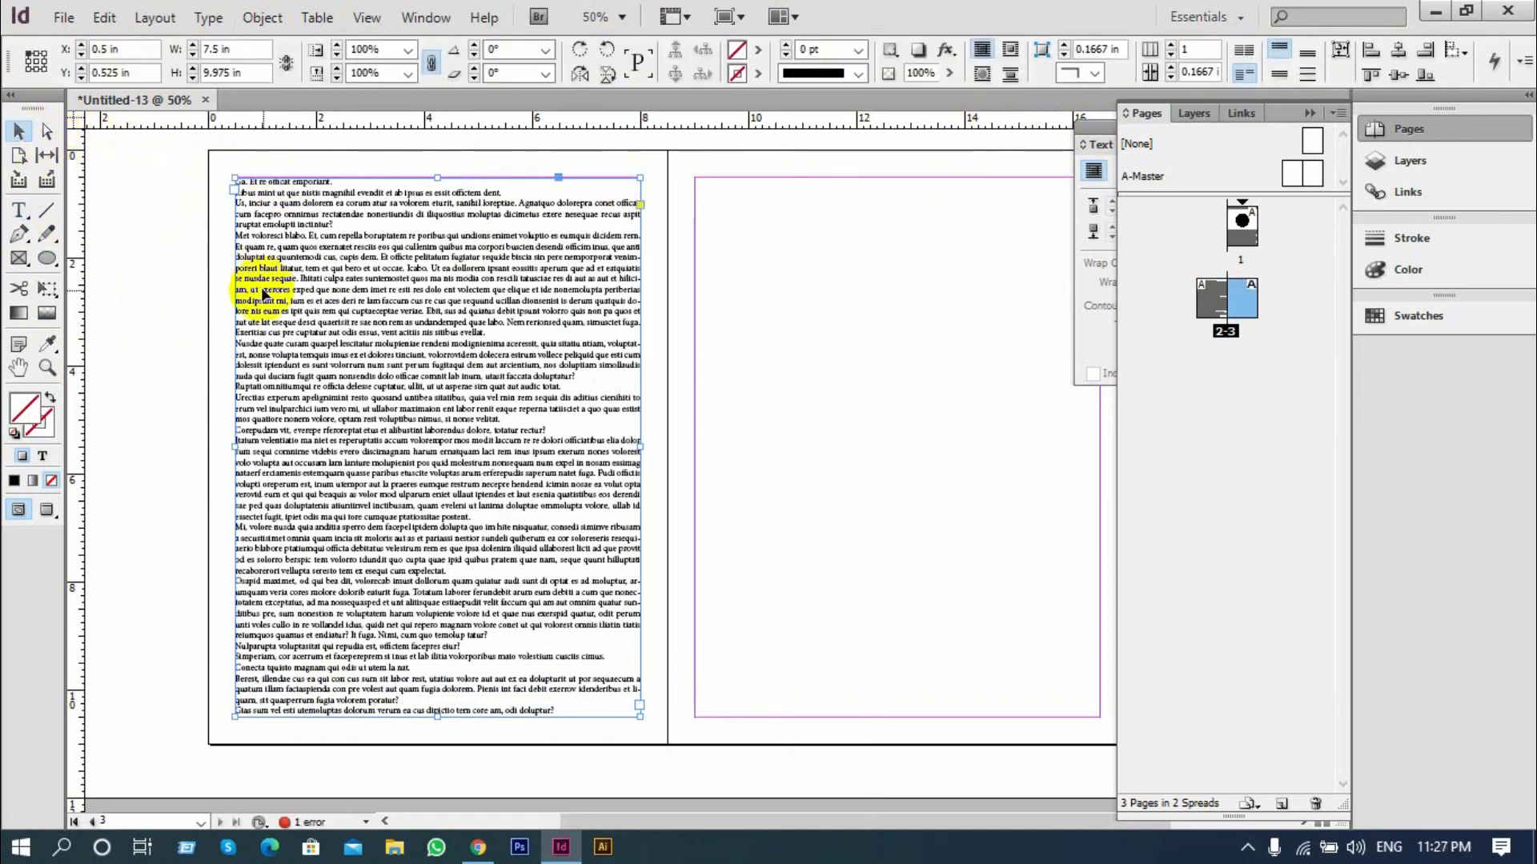
left_click_drag(298, 303, 768, 304)
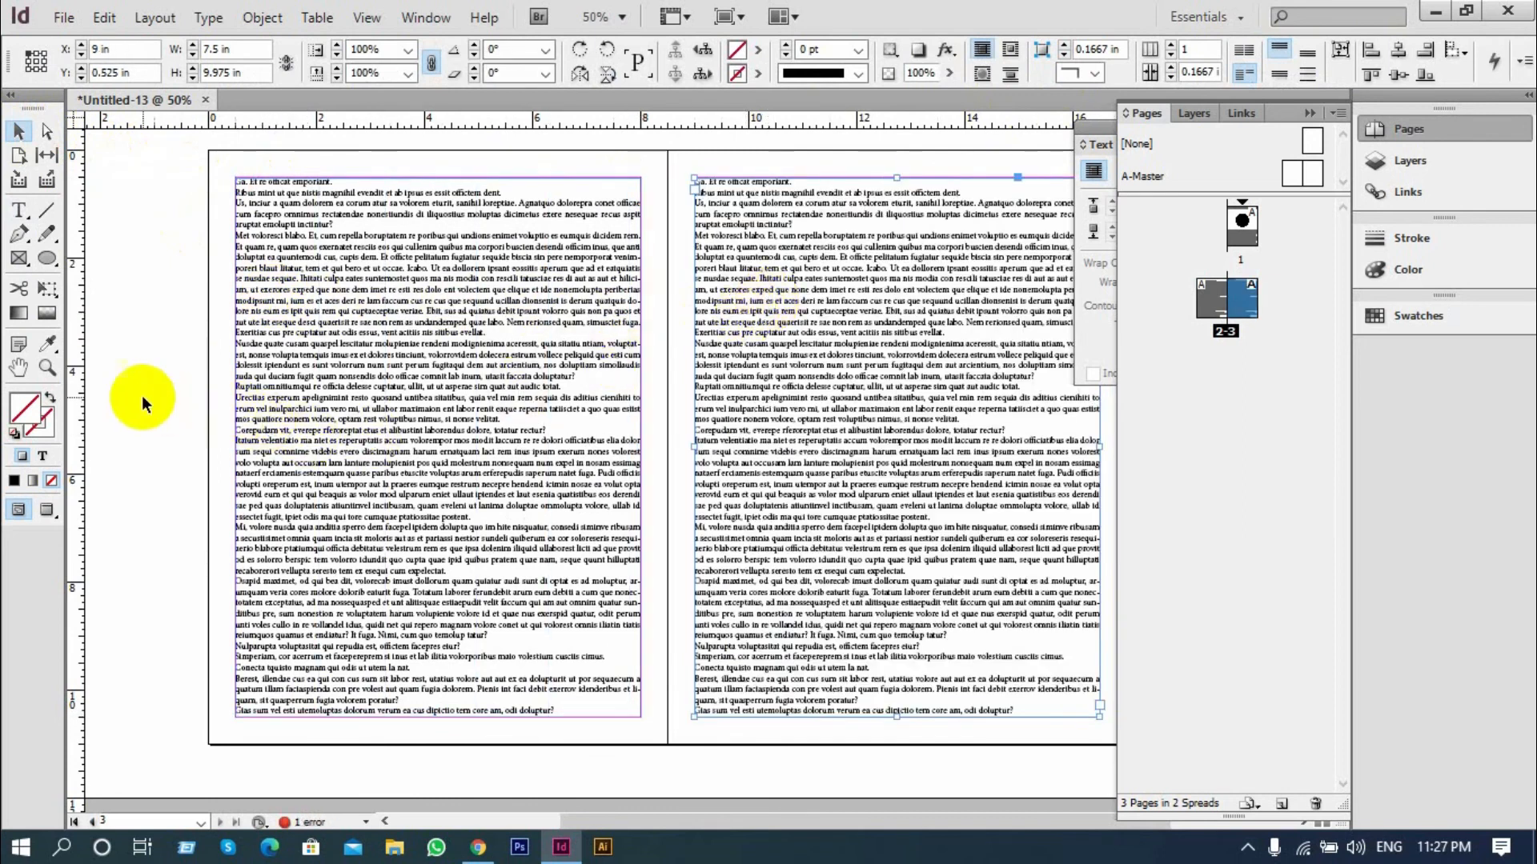
left_click(142, 395)
Draw a circle about 5.26 in across over the spine between pages 2 and 3, with black fill and no stroke
left_click(47, 258)
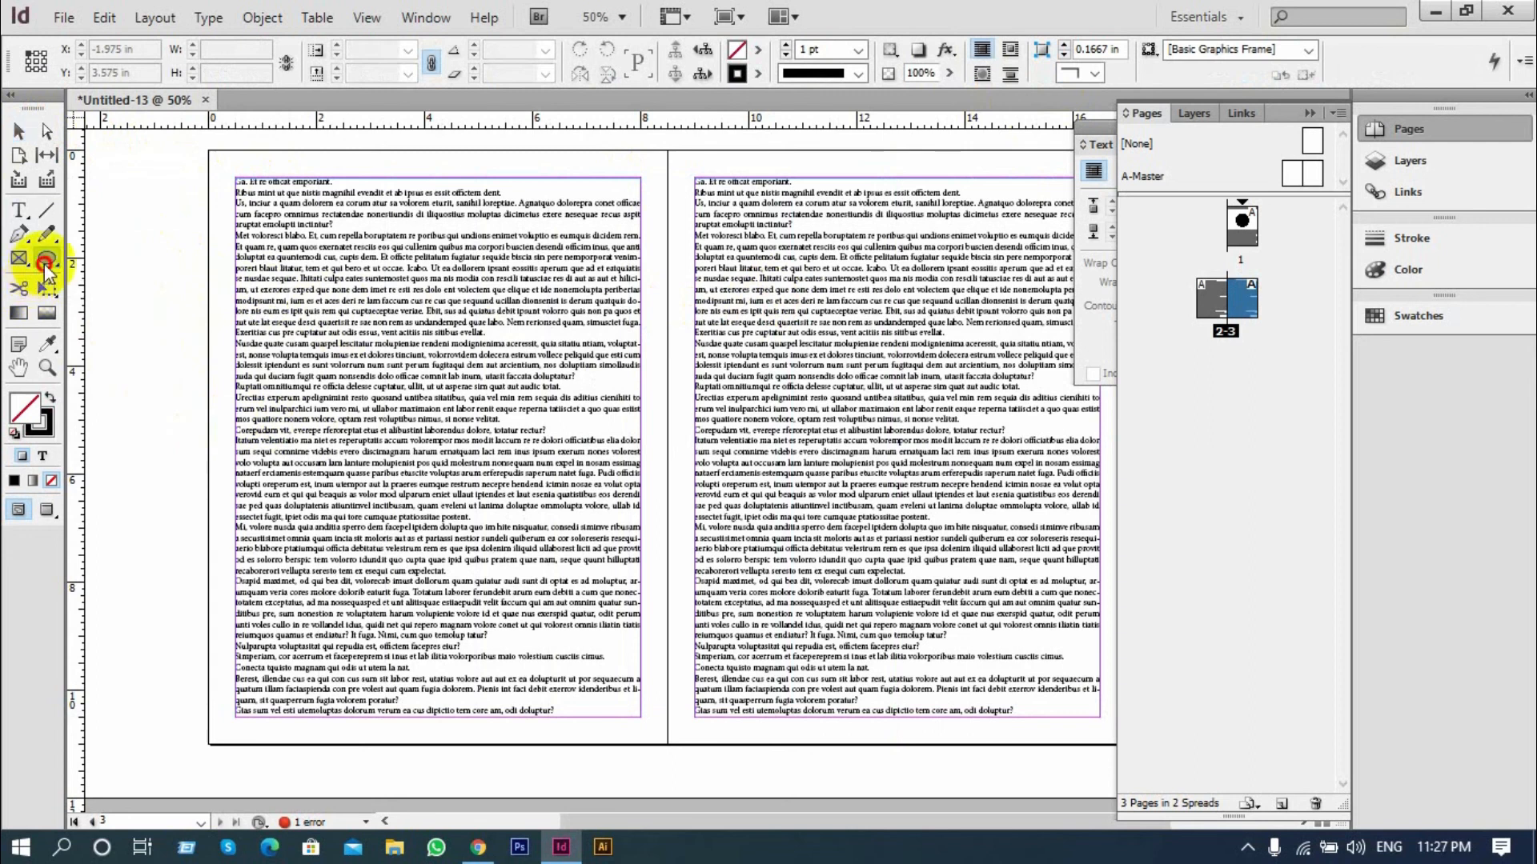
left_click_drag(604, 319, 810, 618)
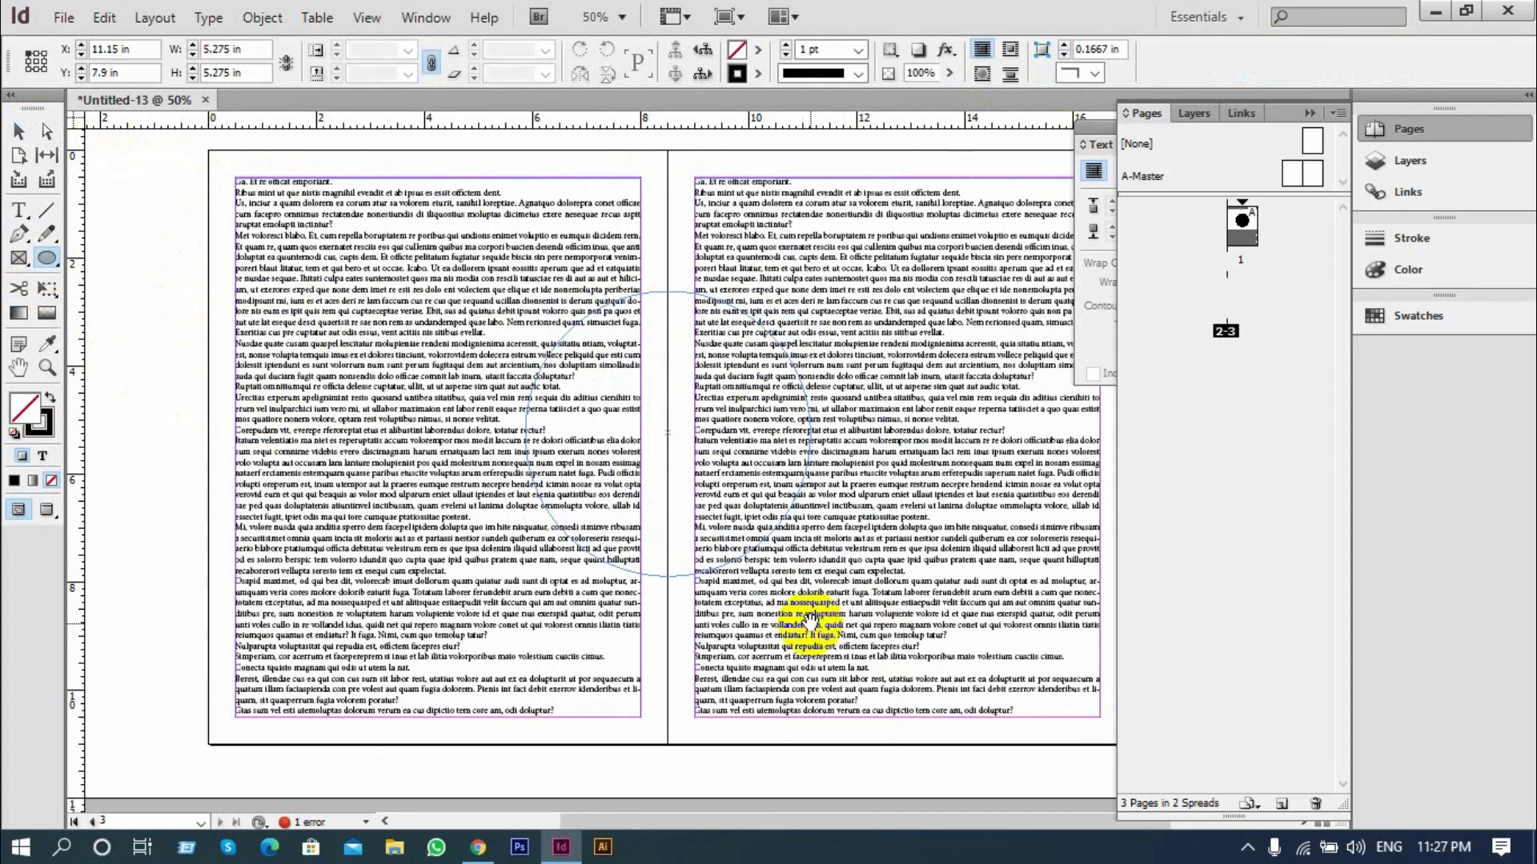
left_click(51, 398)
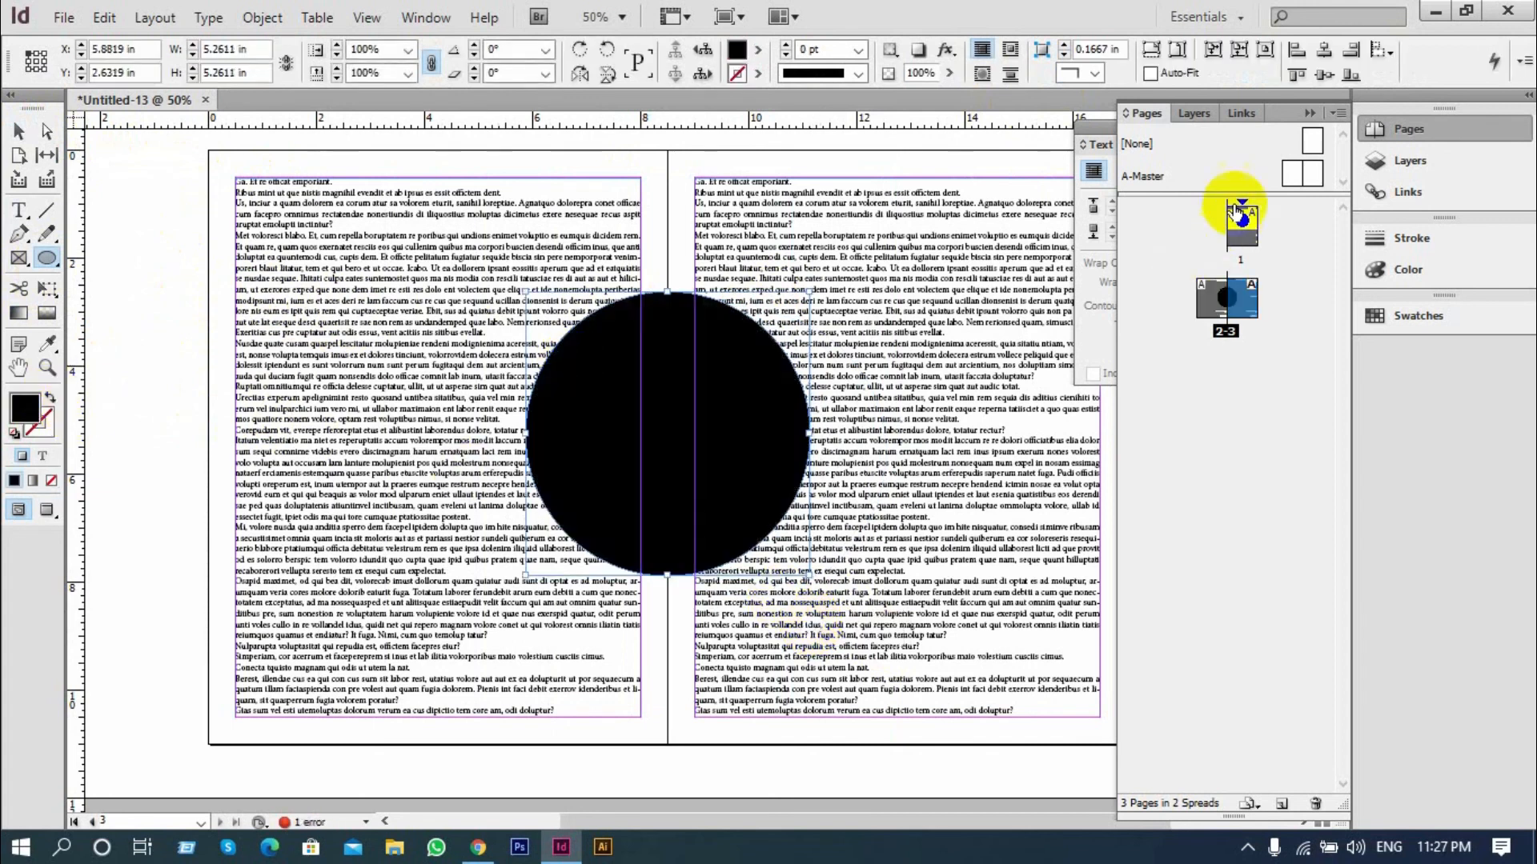
Try the Jump object and Wrap around object shape modes on the spread's circle, then undo the shape wrap
left_click(1306, 116)
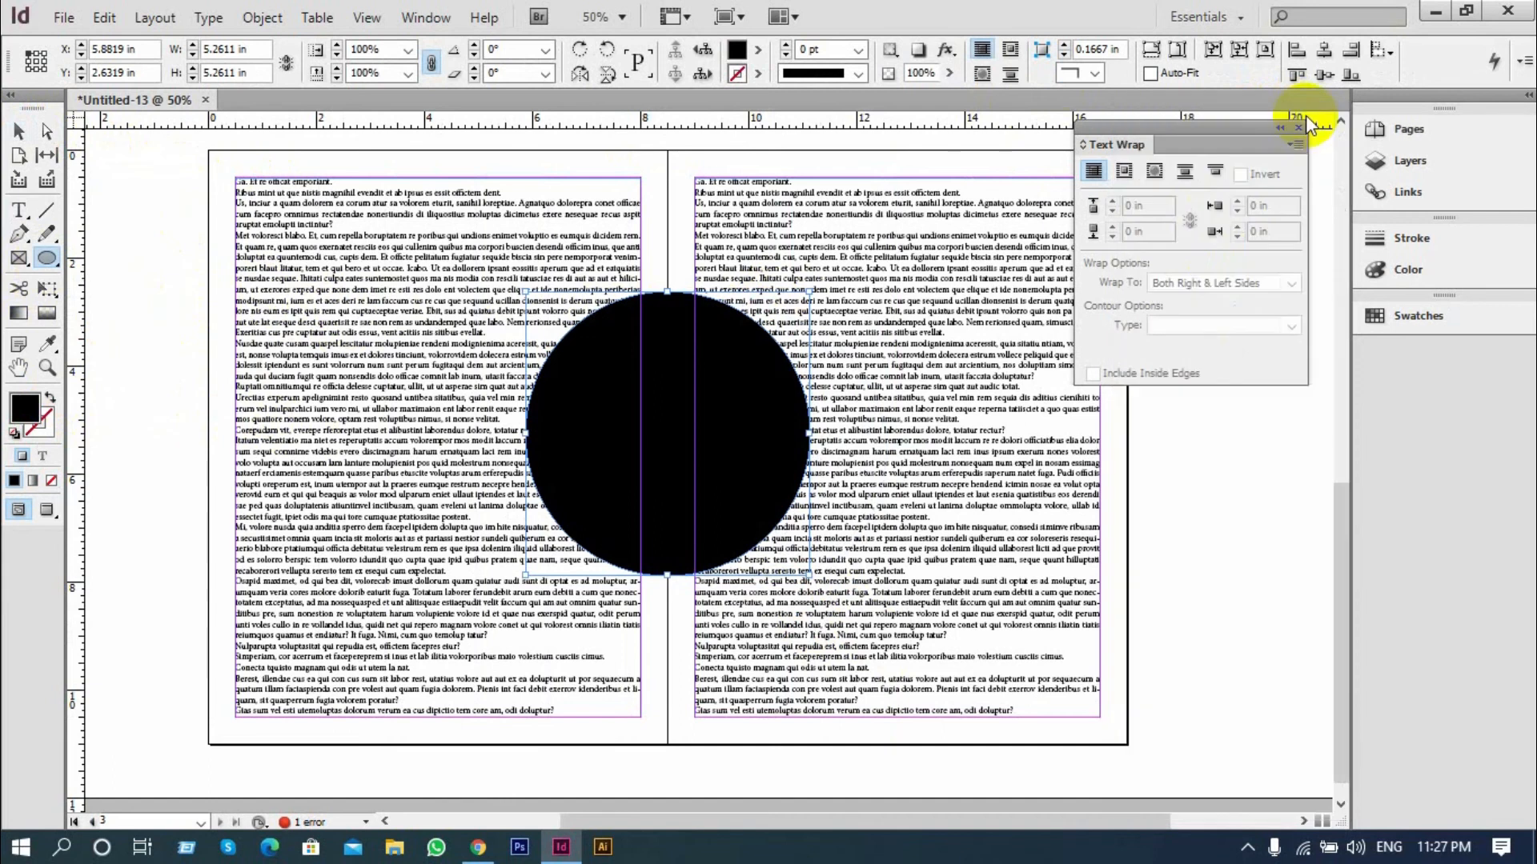
left_click(1182, 176)
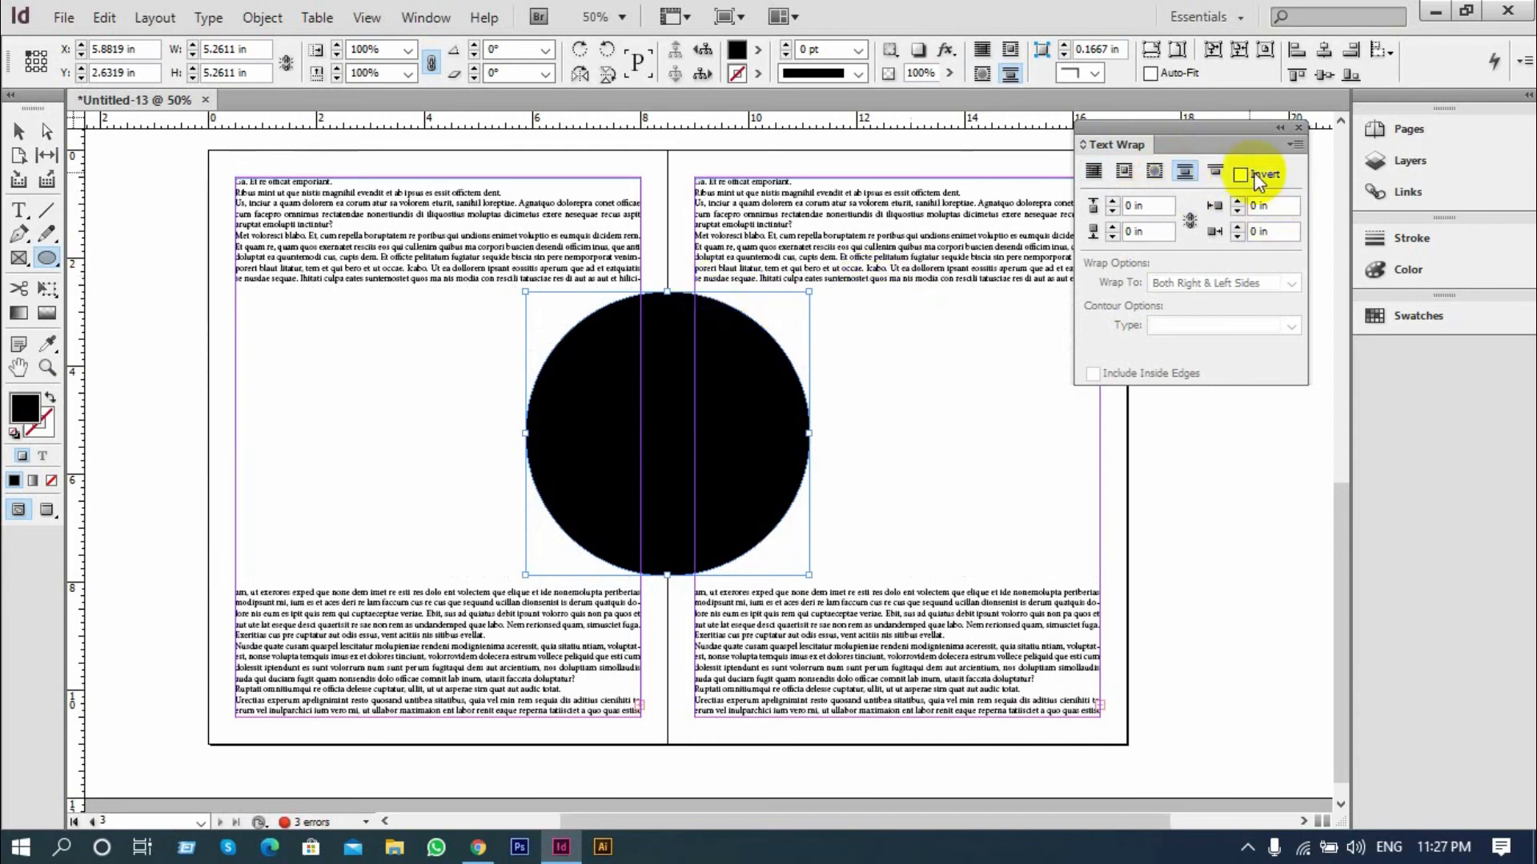
left_click(1202, 169)
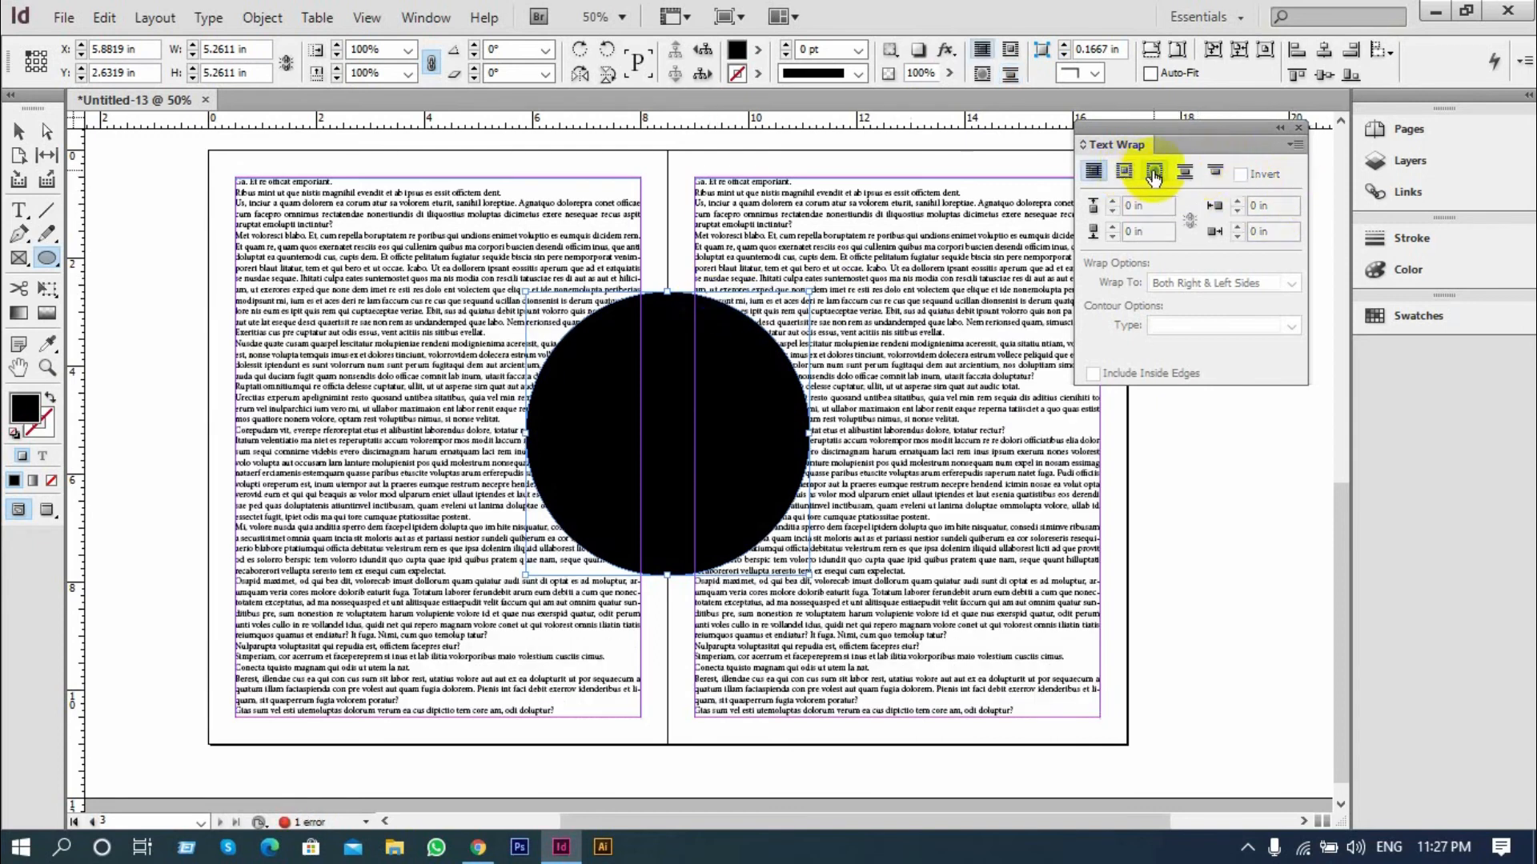
left_click(1153, 173)
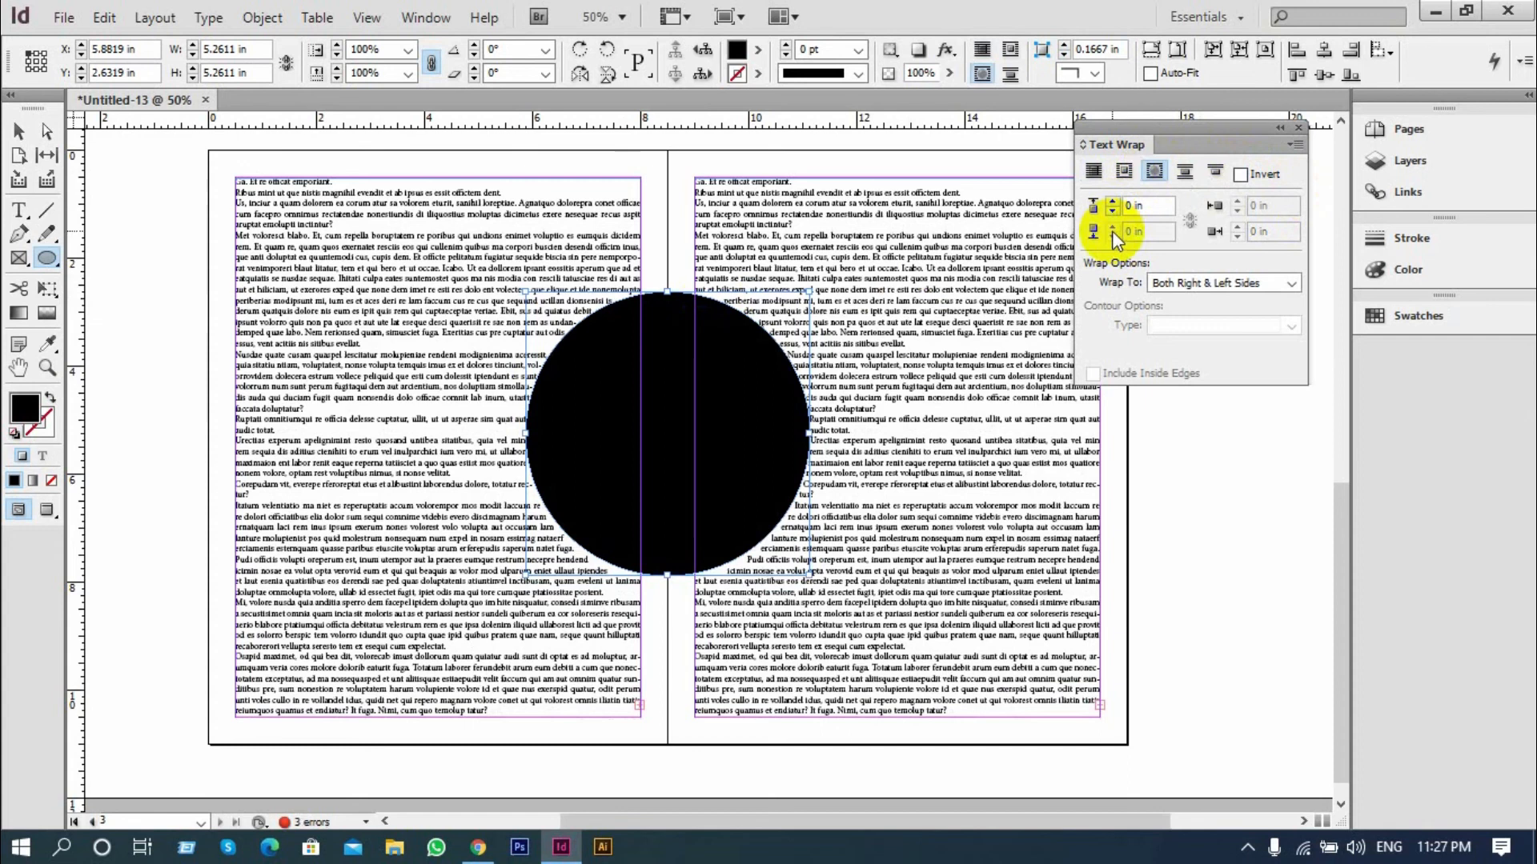
key("ctrl+z")
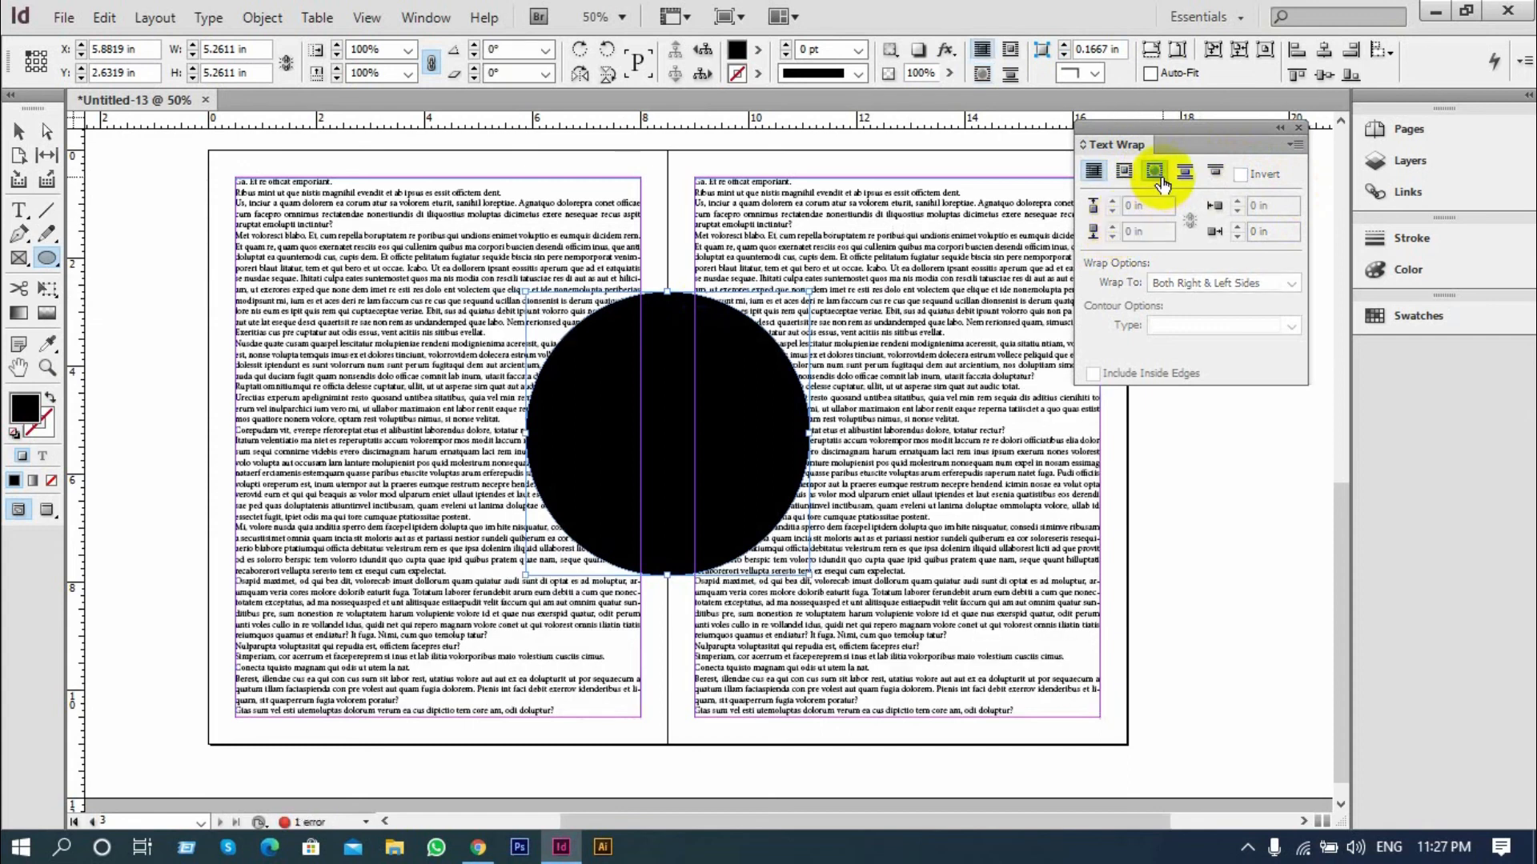
Wrap the text around the circle's object shape with a 0.5 in offset
left_click(1158, 178)
left_click(1108, 201)
left_click(1108, 201)
left_click(1108, 201)
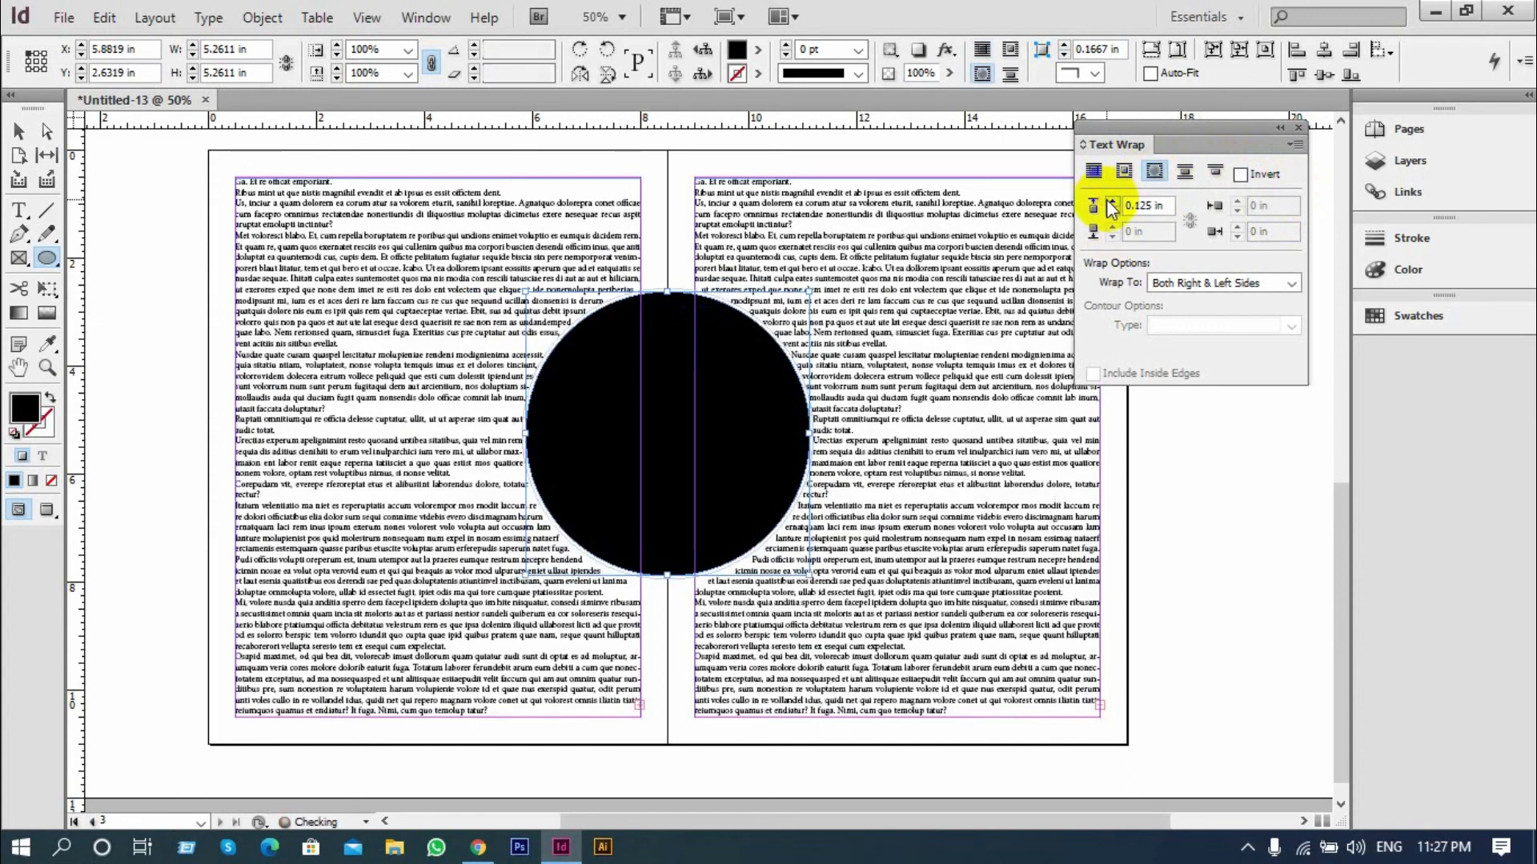
left_click(1109, 201)
left_click(1108, 201)
left_click(1108, 201)
left_click(1109, 201)
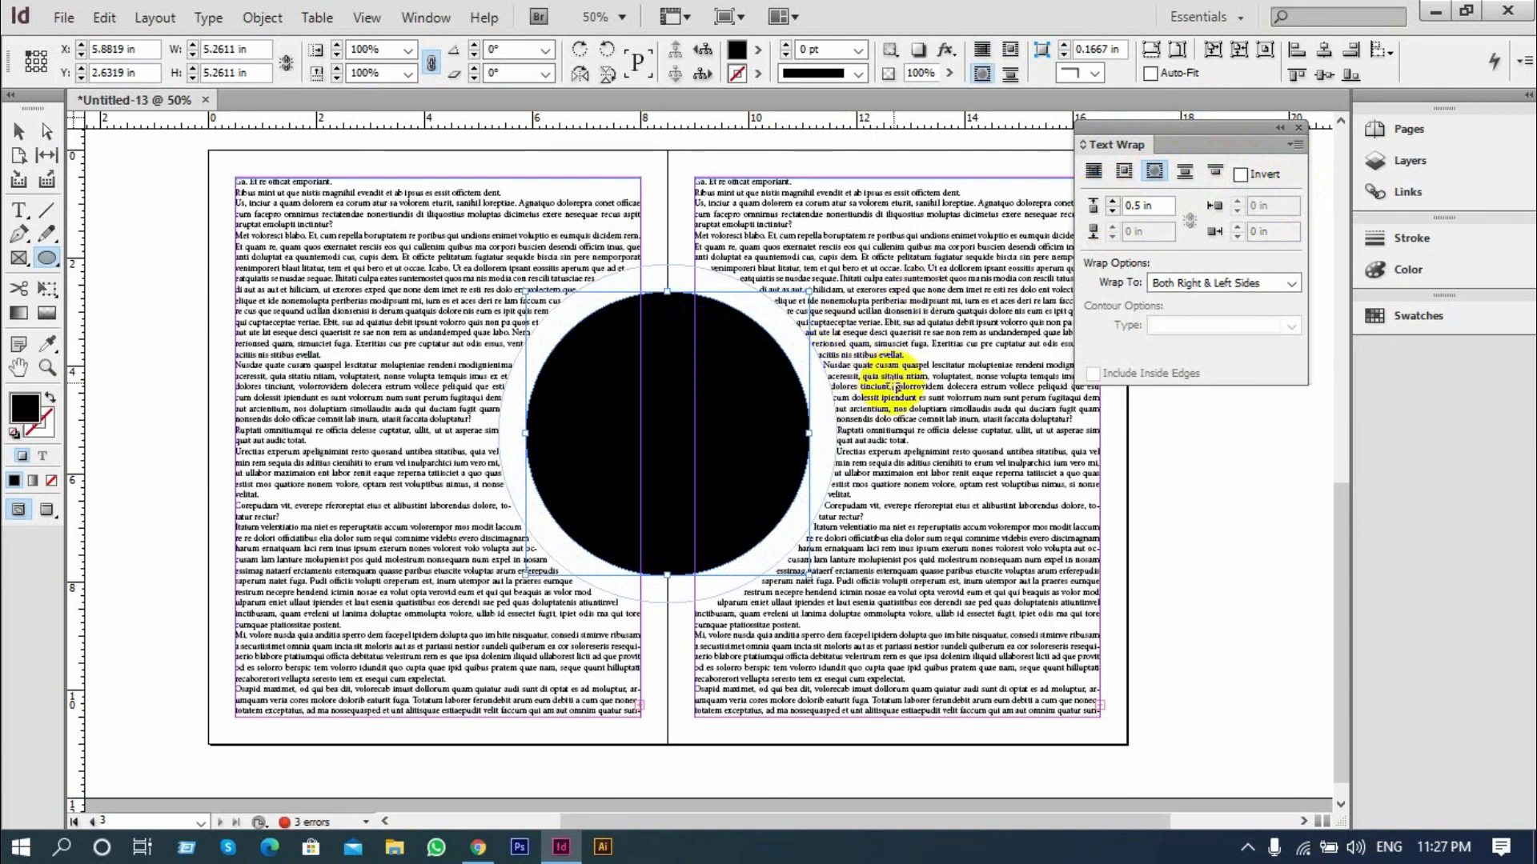
scroll(853, 299, "up", 1)
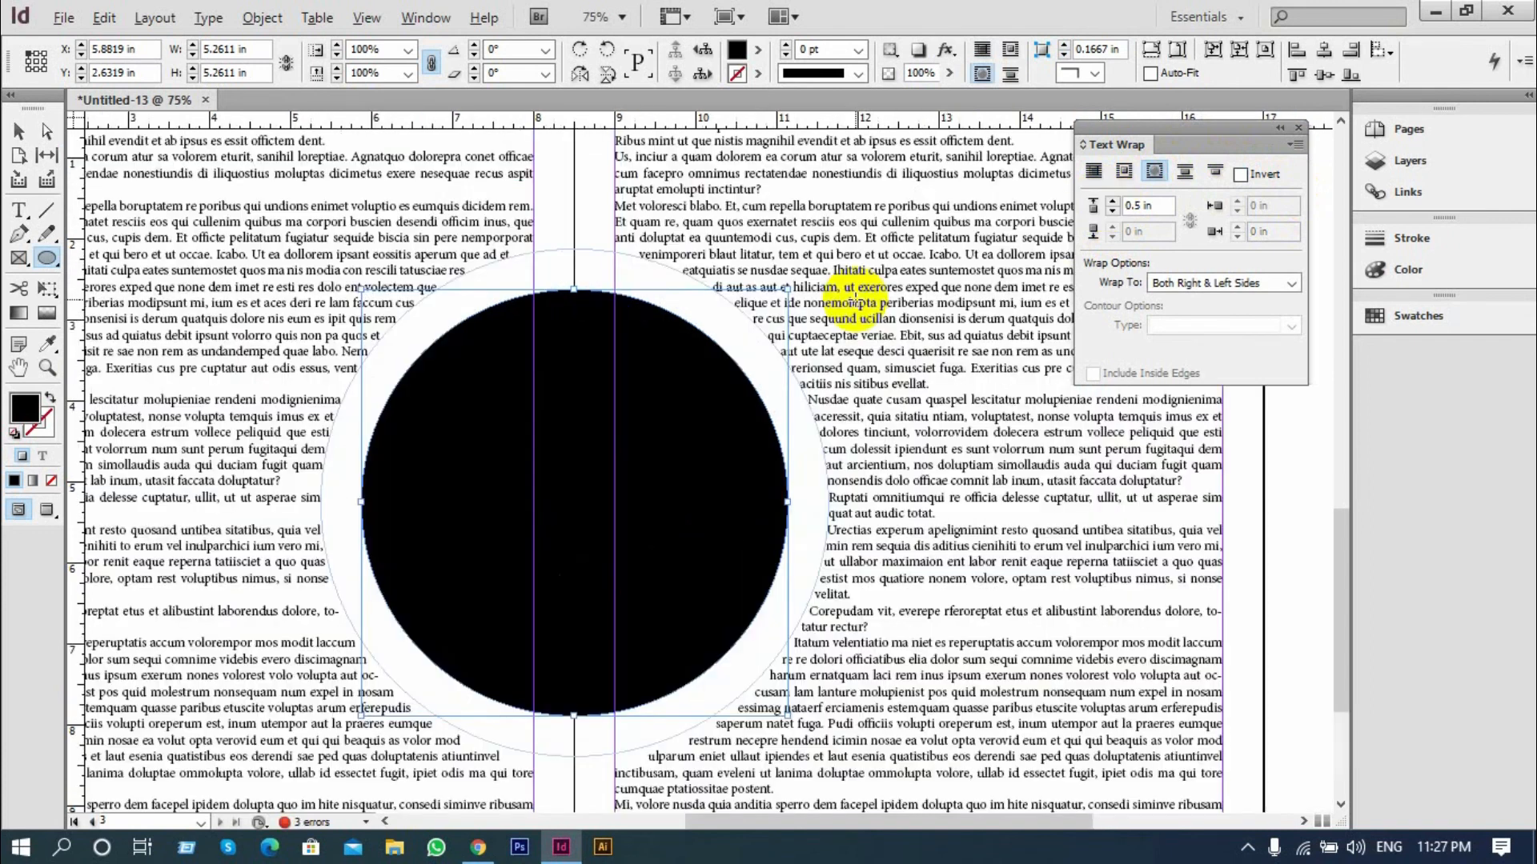
scroll(853, 299, "down", 1)
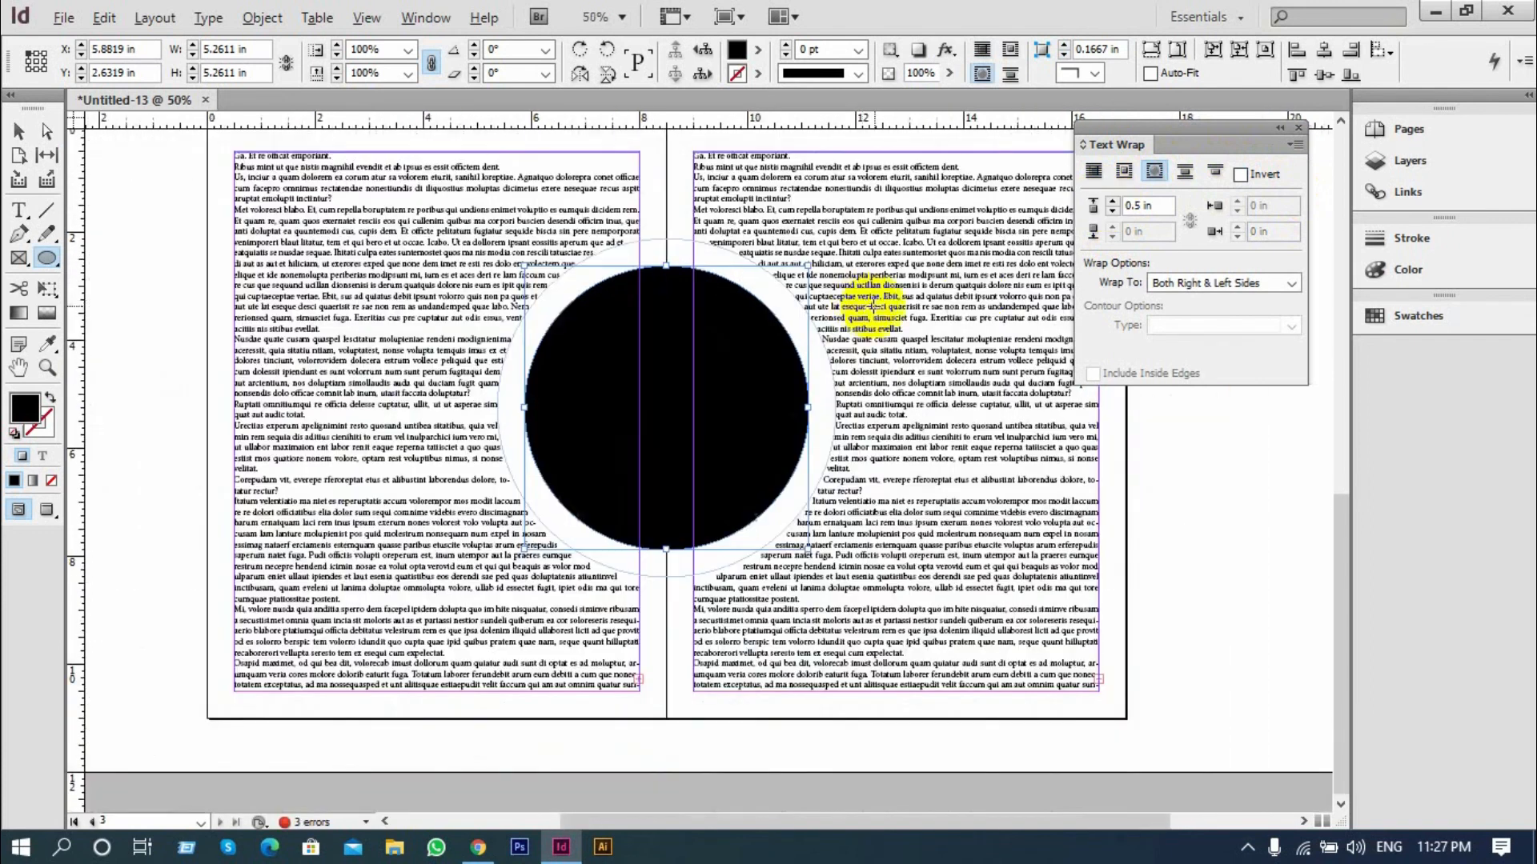
Try the circle's Wrap To option as Right Side and Left Side, then restore Both Right & Left Sides
left_click(1271, 286)
left_click(1173, 301)
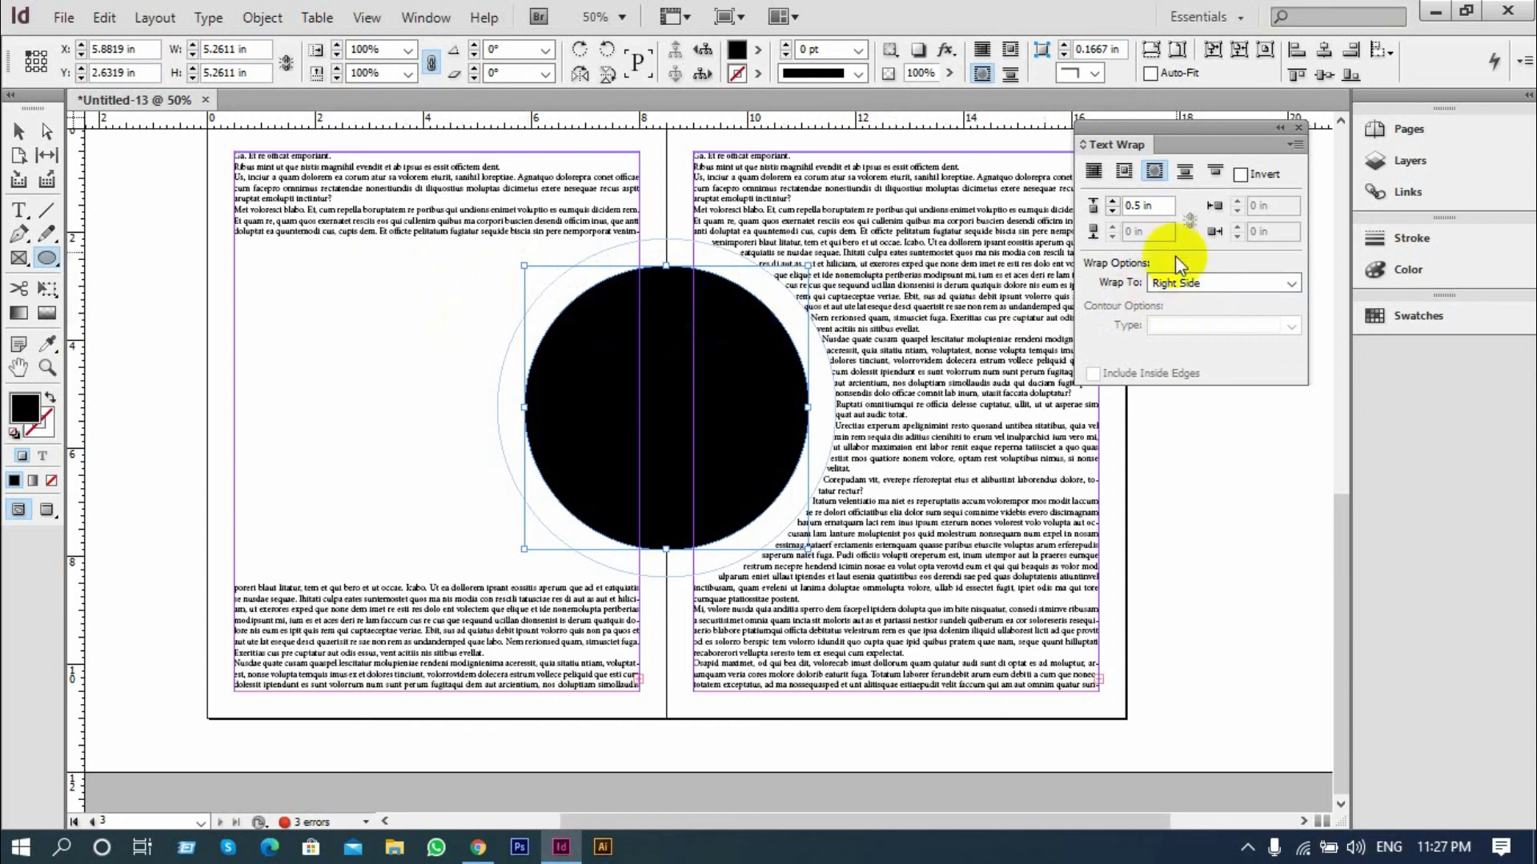
left_click(1246, 281)
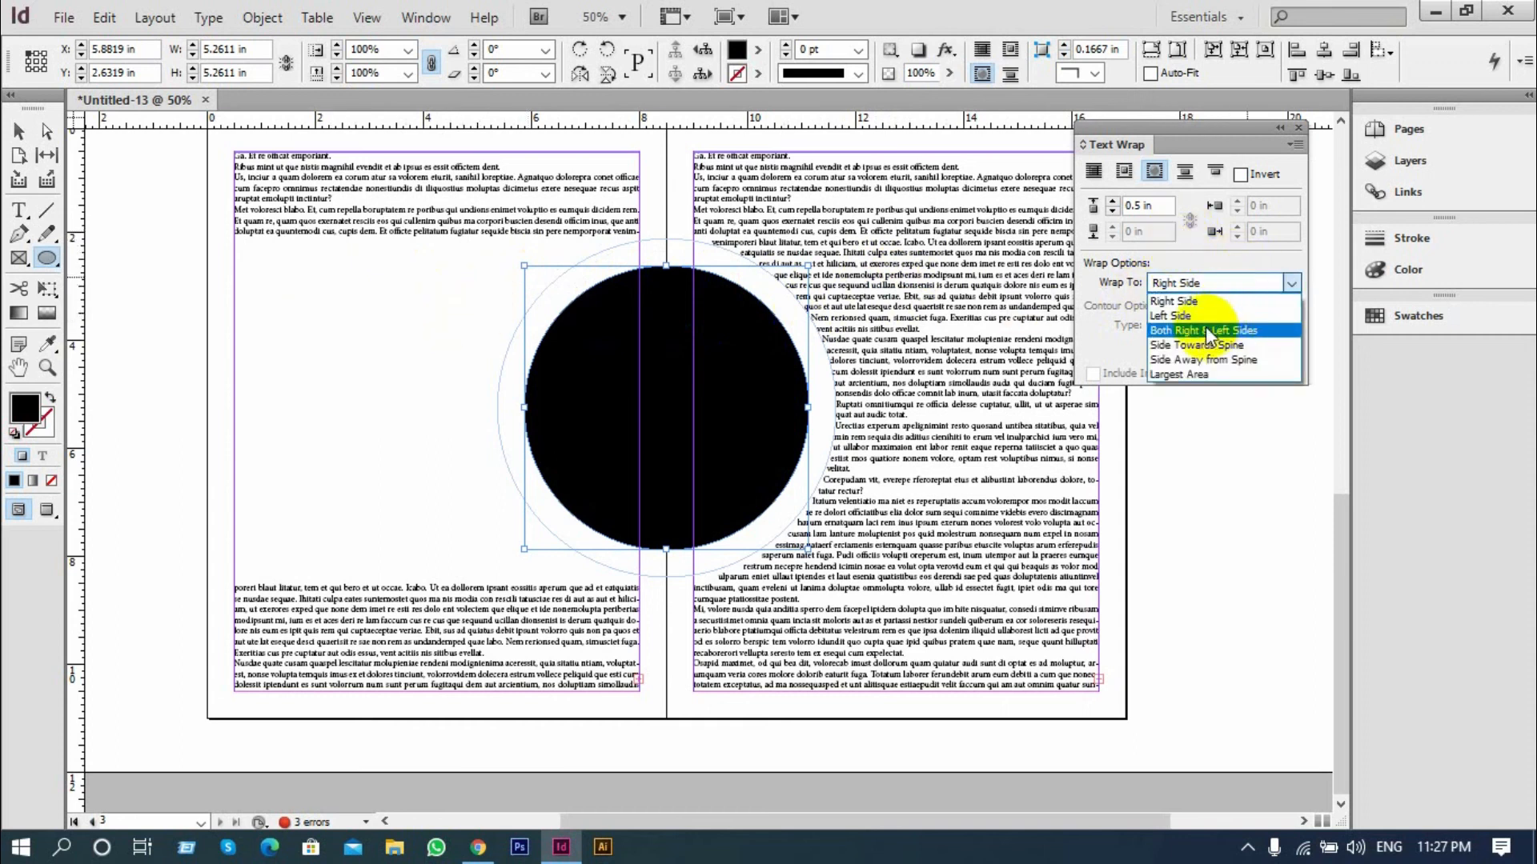
left_click(1202, 316)
left_click(1218, 285)
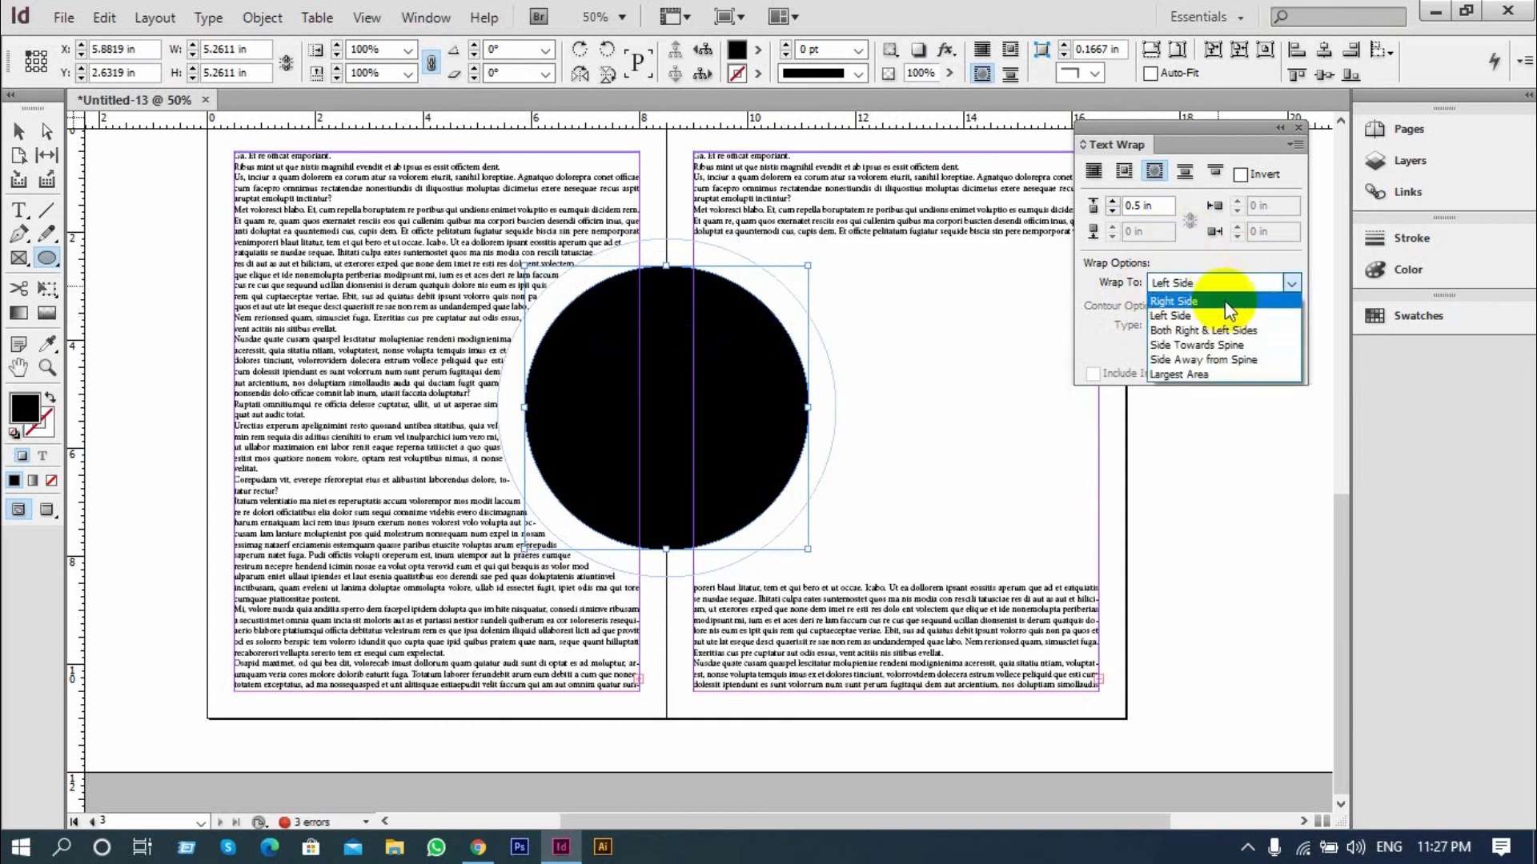
left_click(1212, 330)
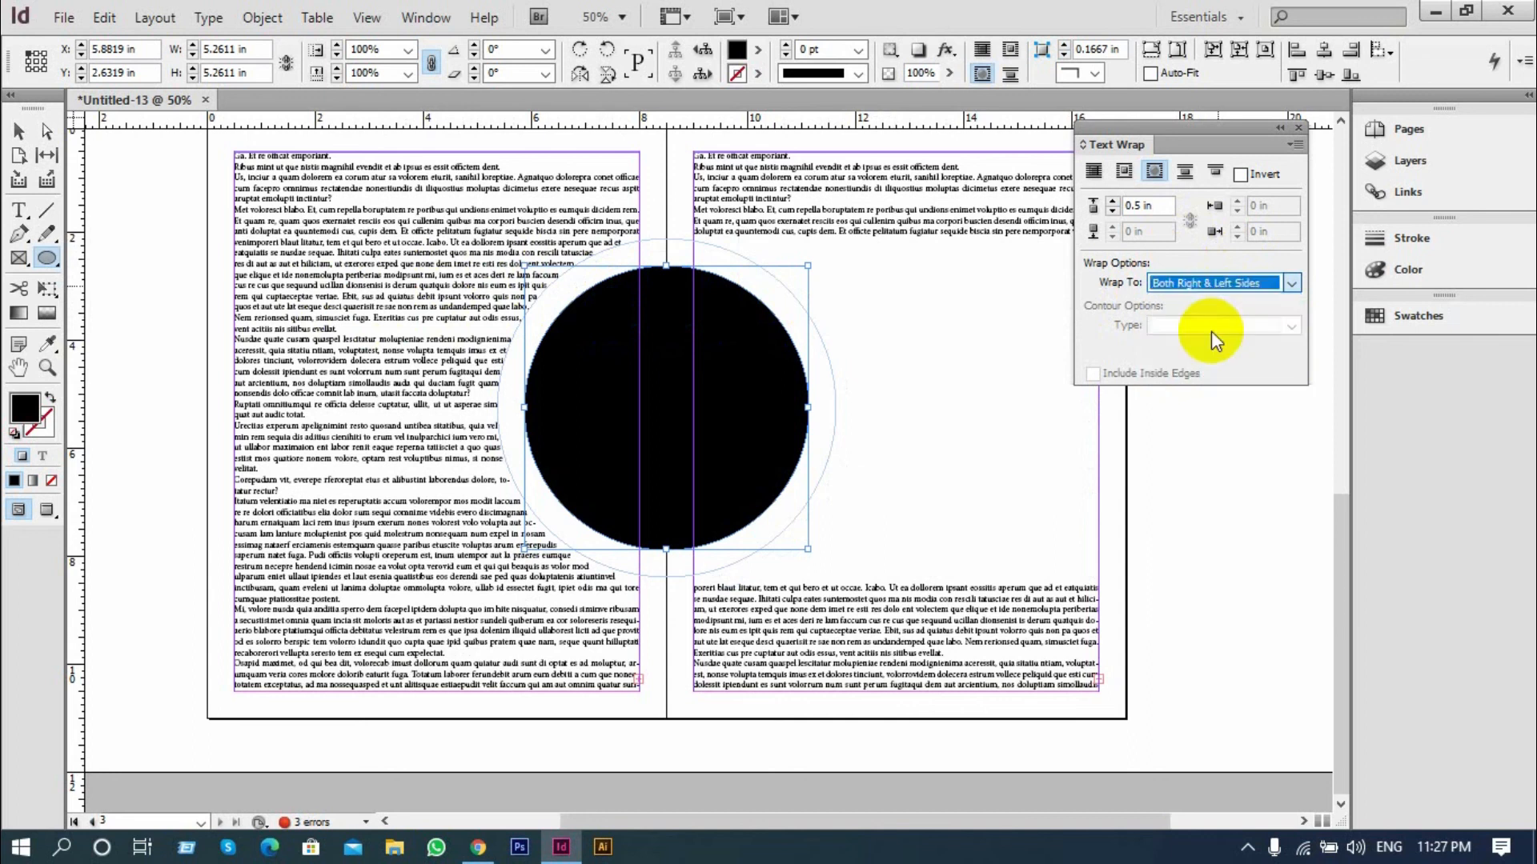
Try wrapping to Side Towards Spine, Side Away from Spine and Largest Area, then restore Both Right & Left Sides
left_click(1227, 286)
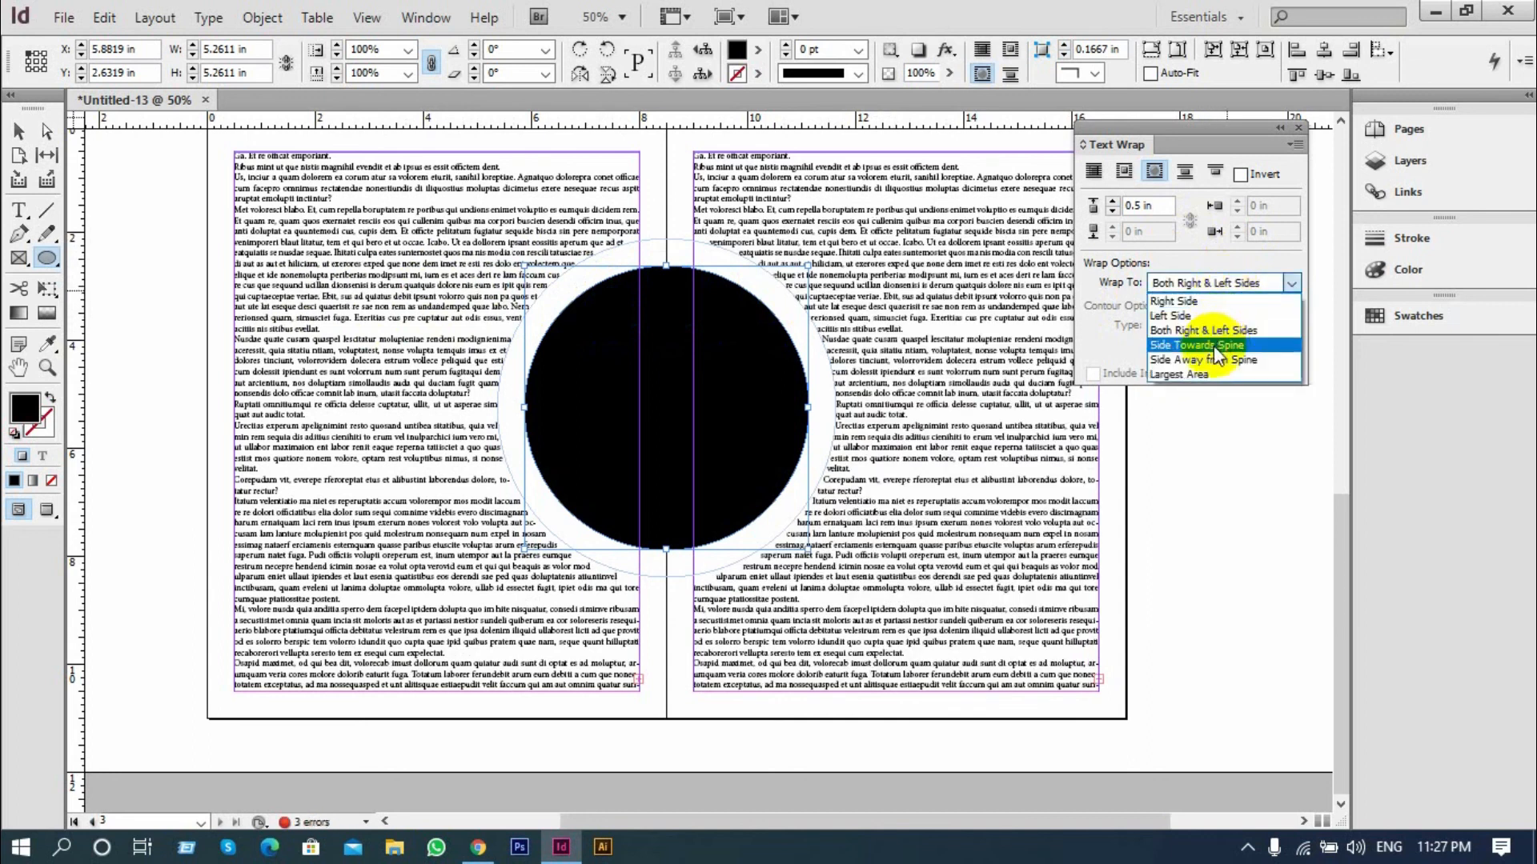
left_click(1213, 347)
left_click(1224, 286)
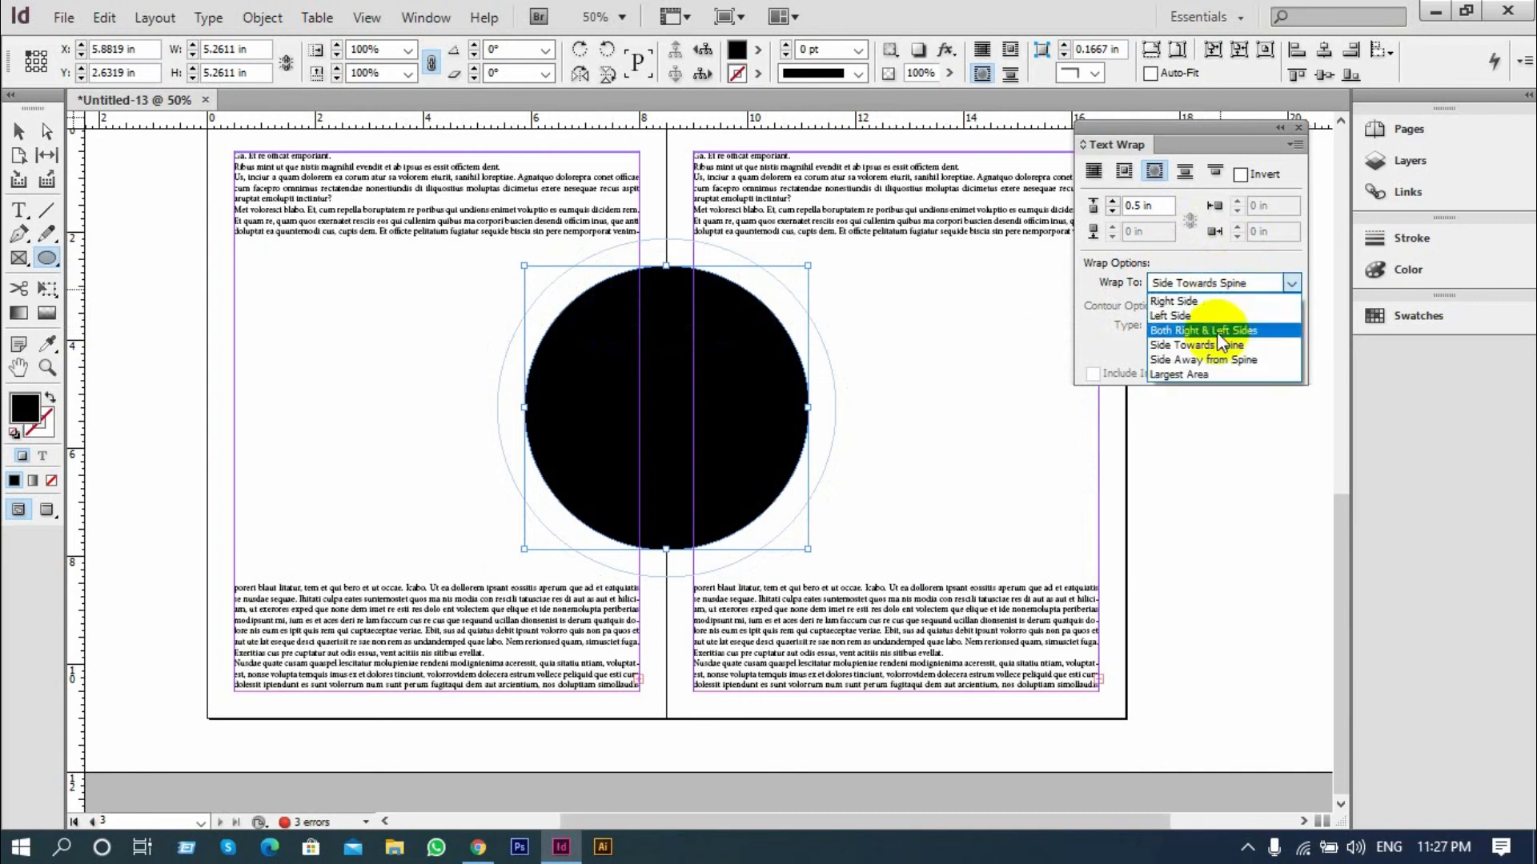
left_click(1208, 358)
left_click(1224, 286)
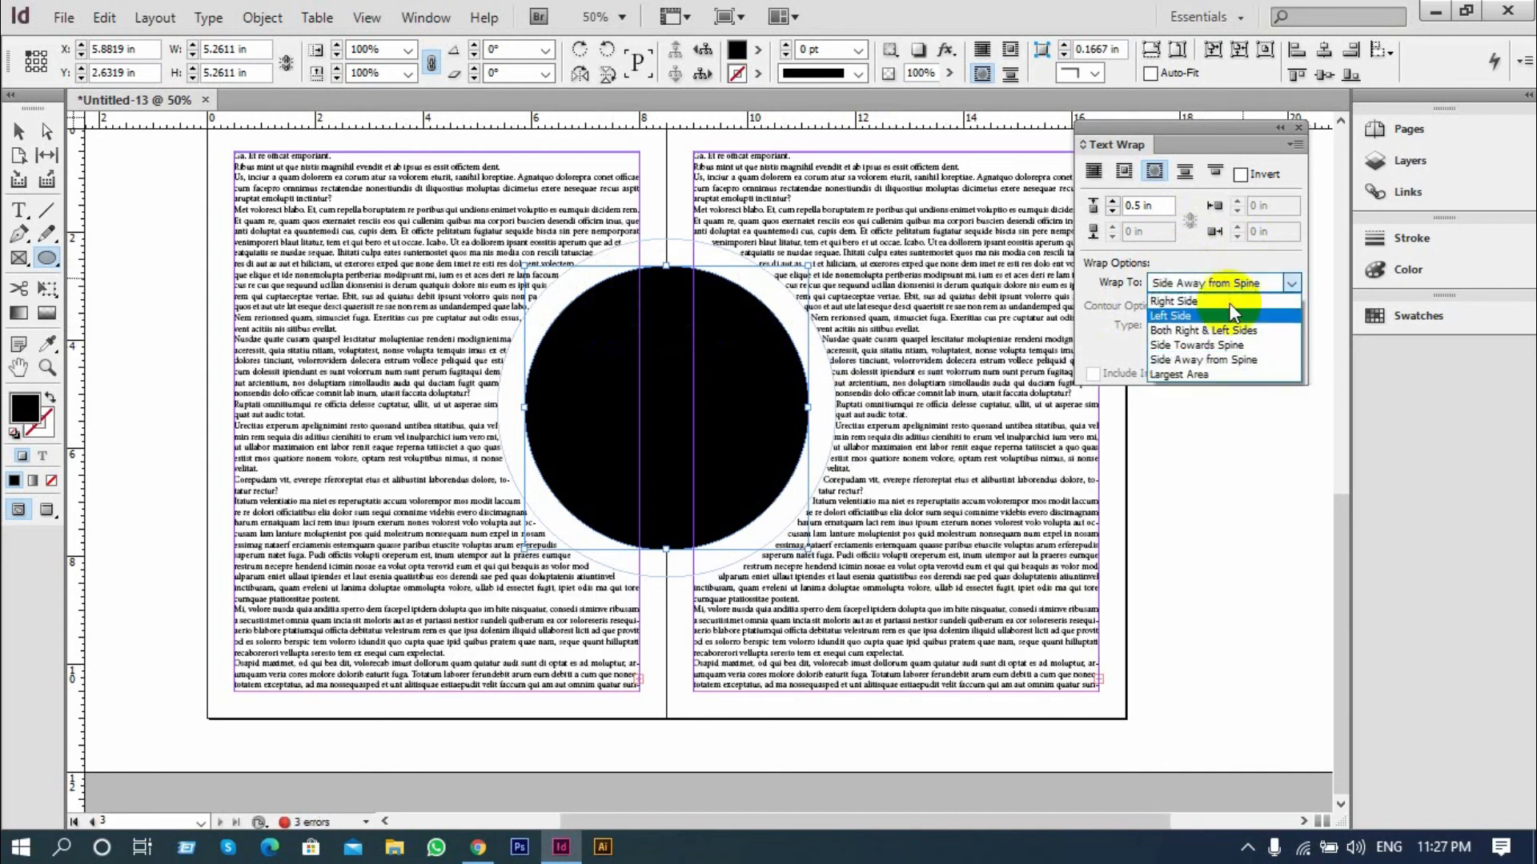
left_click(1207, 374)
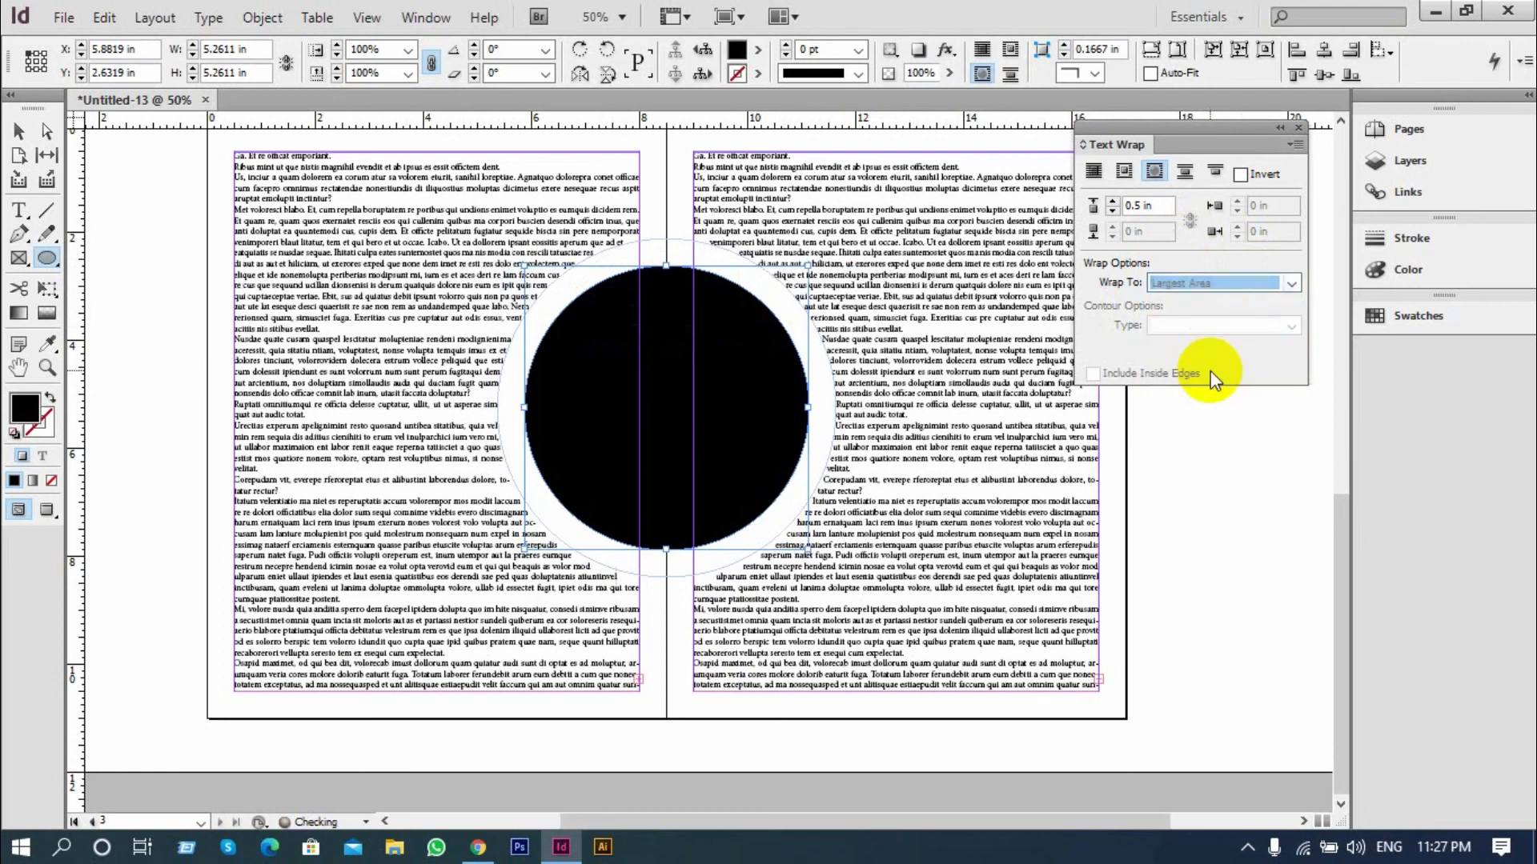
left_click(1232, 286)
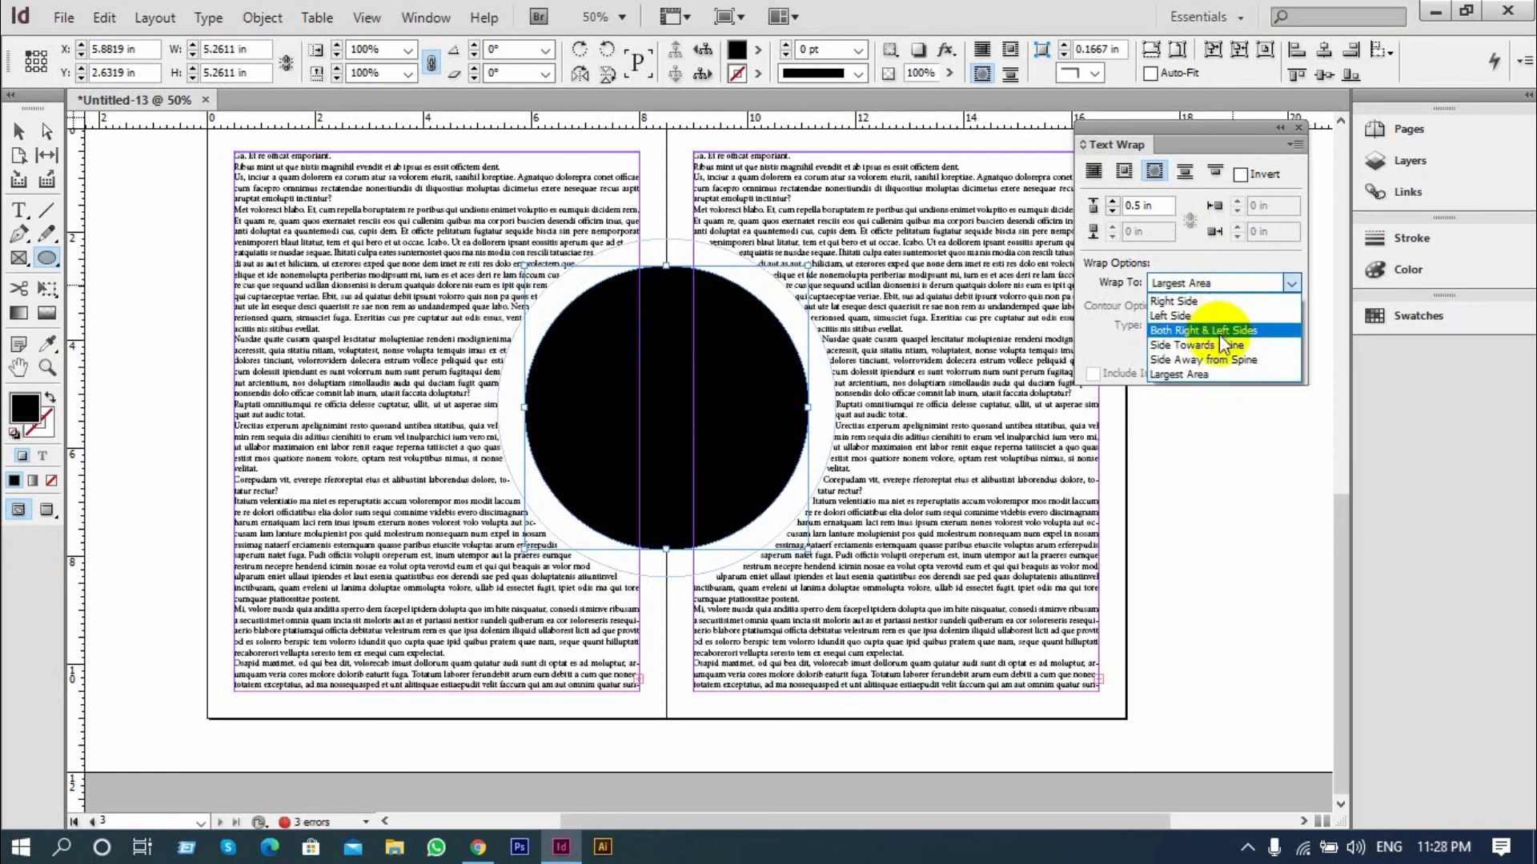
left_click(1218, 330)
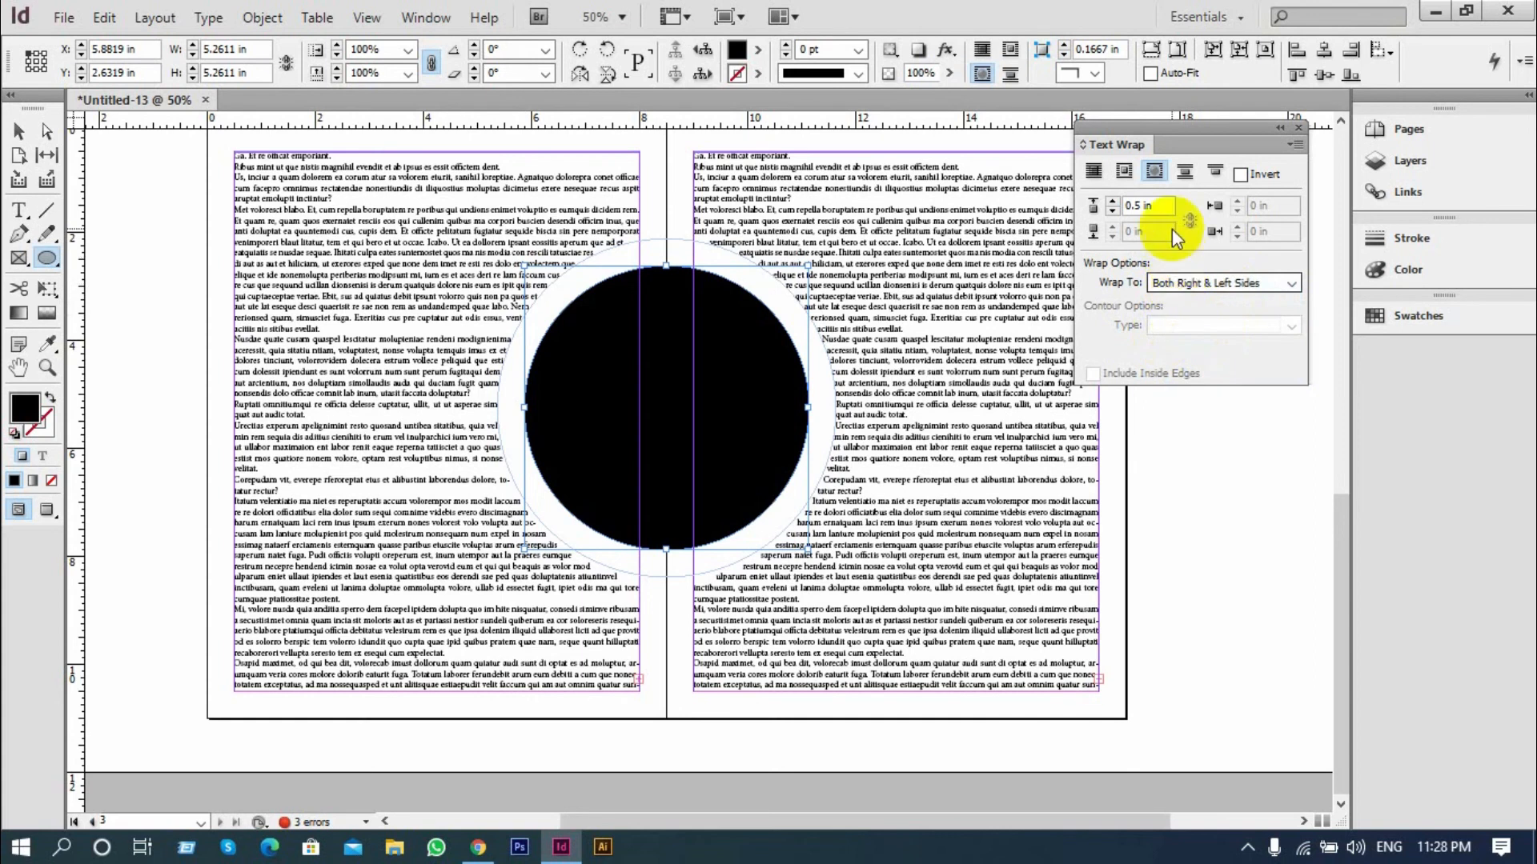
Try wrapping text only to the circle's Left Side, then return to Both Right & Left Sides
left_click(1208, 284)
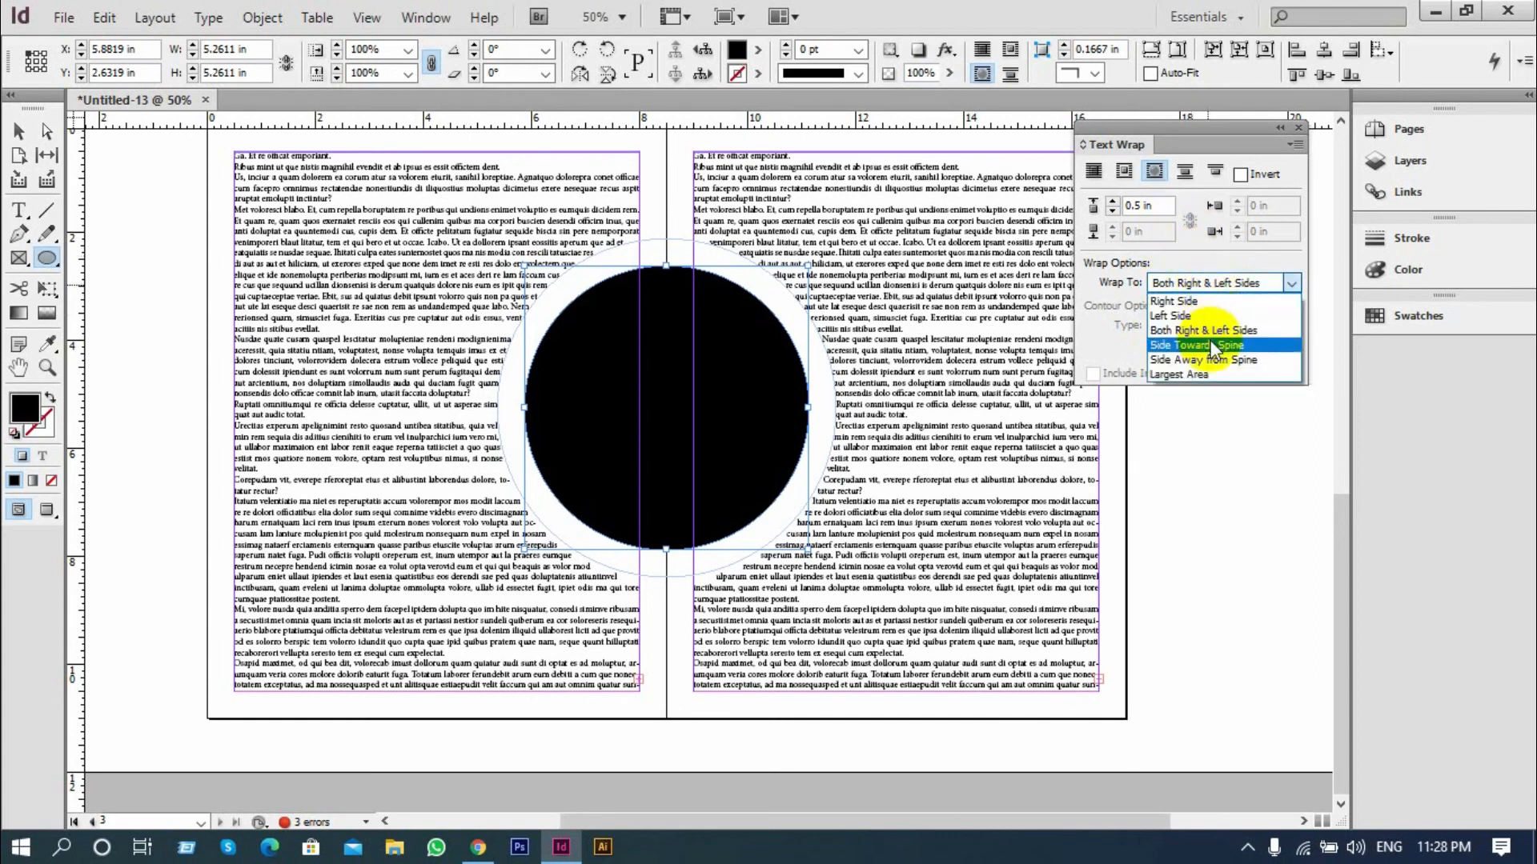
left_click(1199, 315)
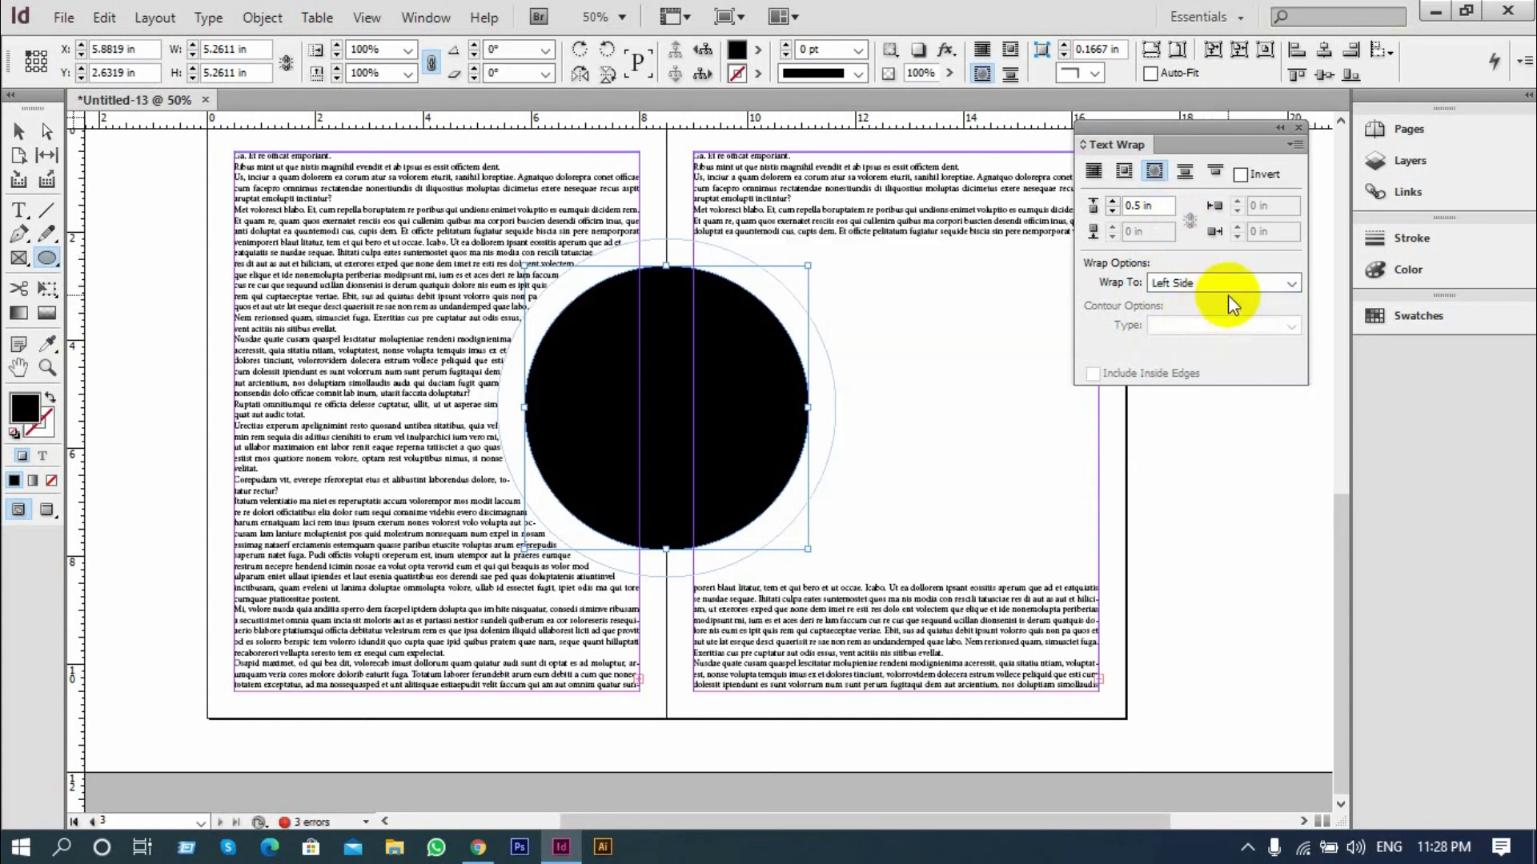
left_click(1219, 287)
left_click(1226, 336)
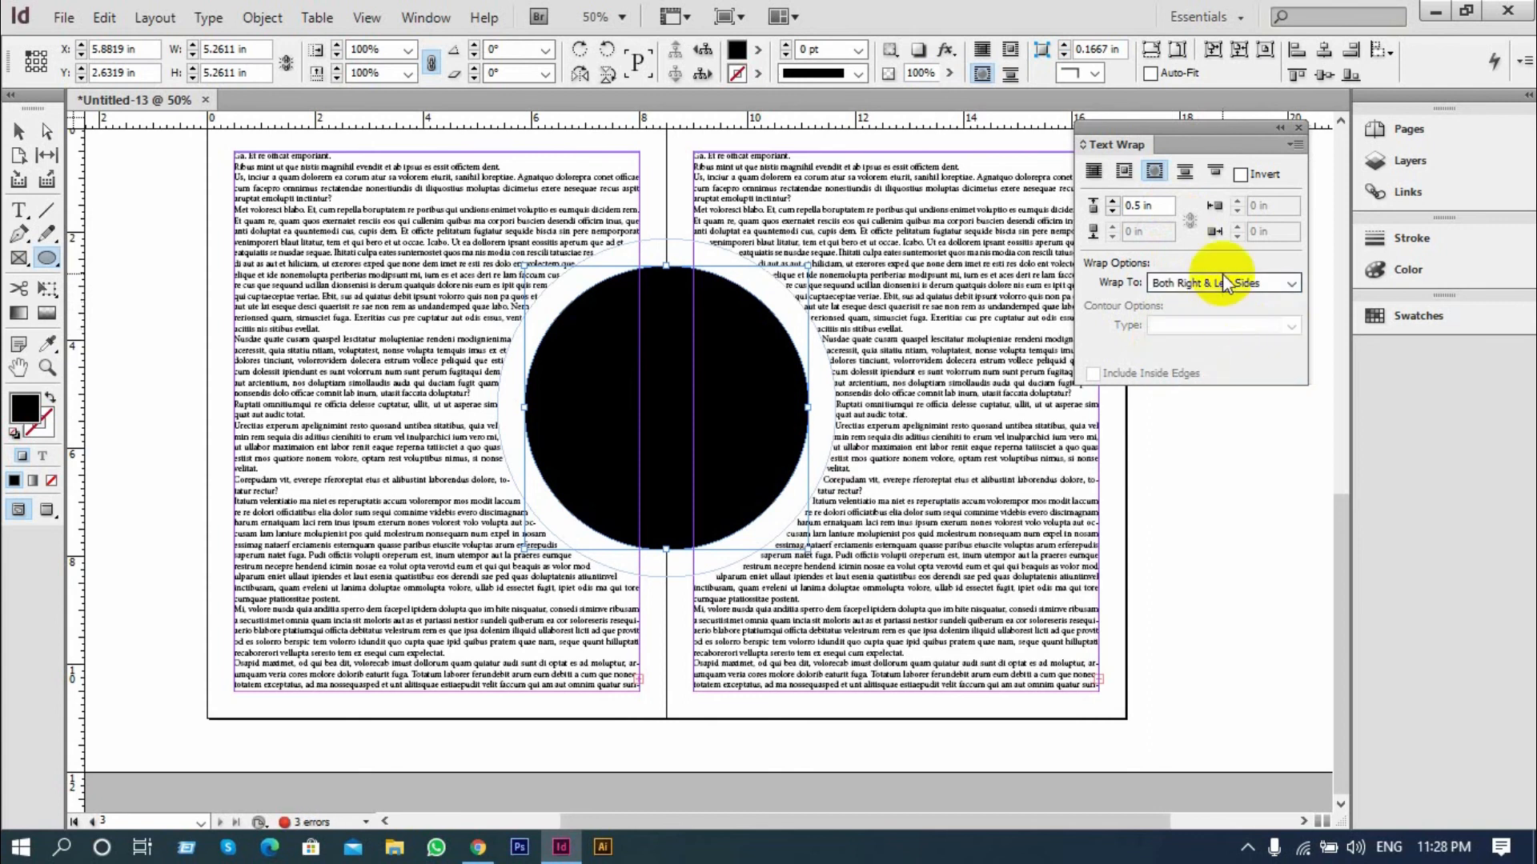
Switch the circle's wrap to Jump object and try adjusting its left offset
left_click(1185, 171)
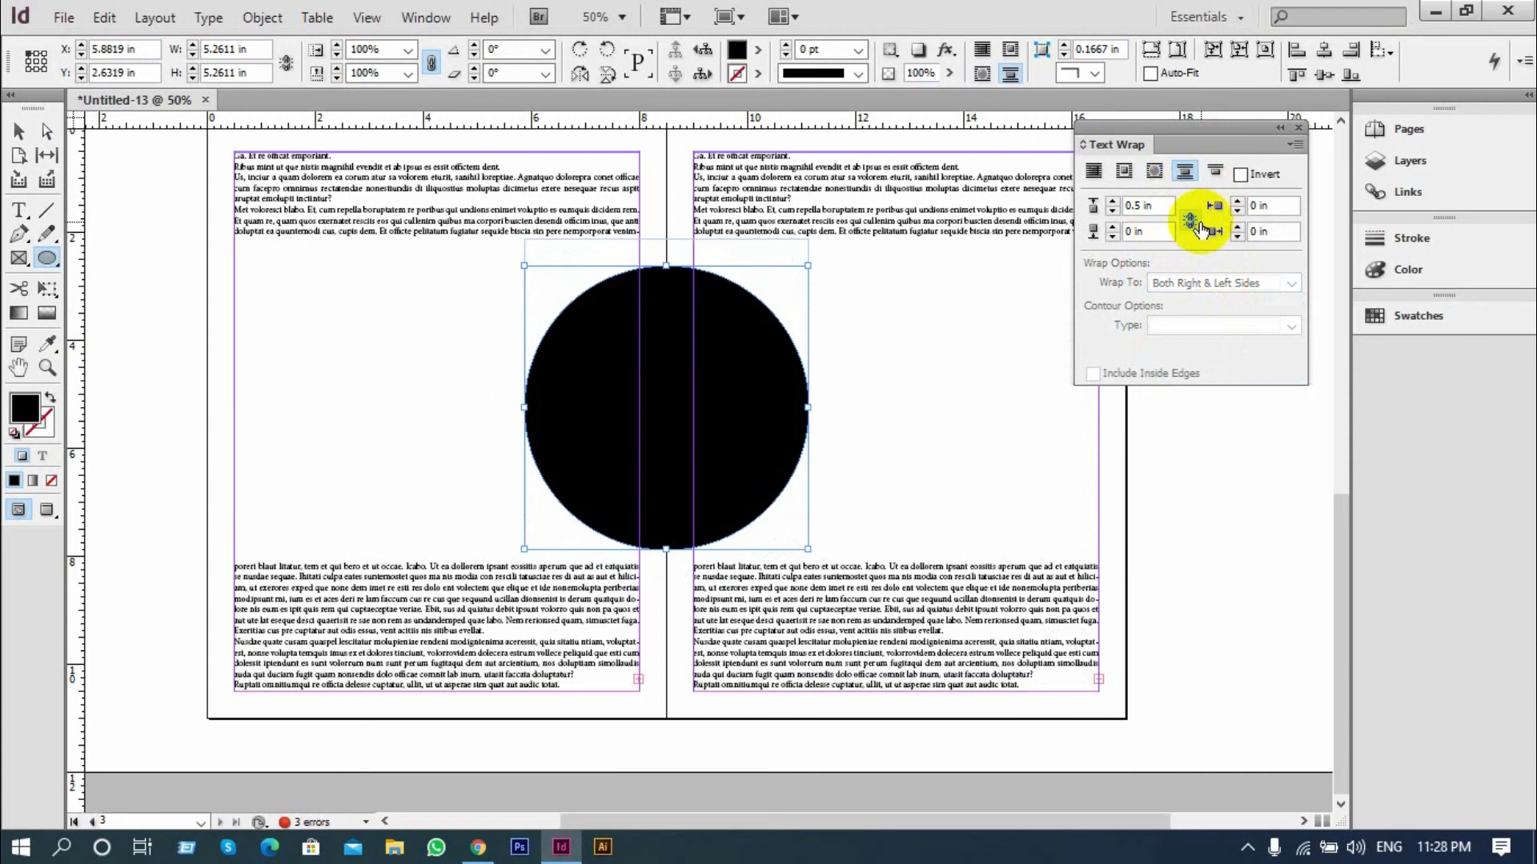
left_click(1237, 212)
left_click(1237, 212)
left_click(1237, 212)
left_click(1237, 212)
left_click(1237, 213)
left_click(1237, 212)
left_click(1237, 210)
left_click(1237, 210)
left_click(1237, 211)
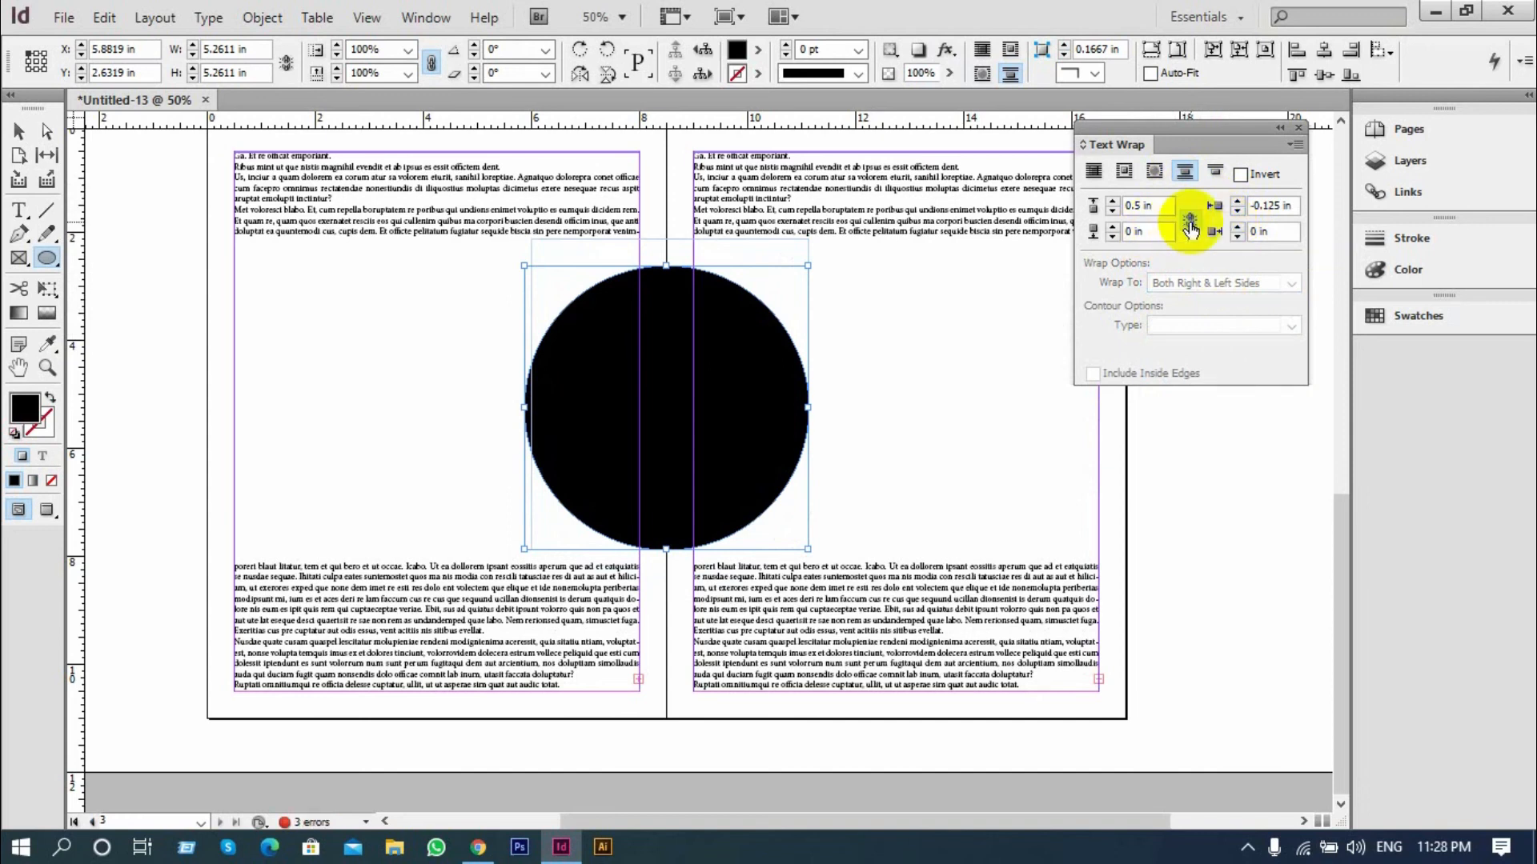
Wrap the text around the circle's shape, set the wrap offset to 0.6875 in, and deselect the circle
left_click(1154, 171)
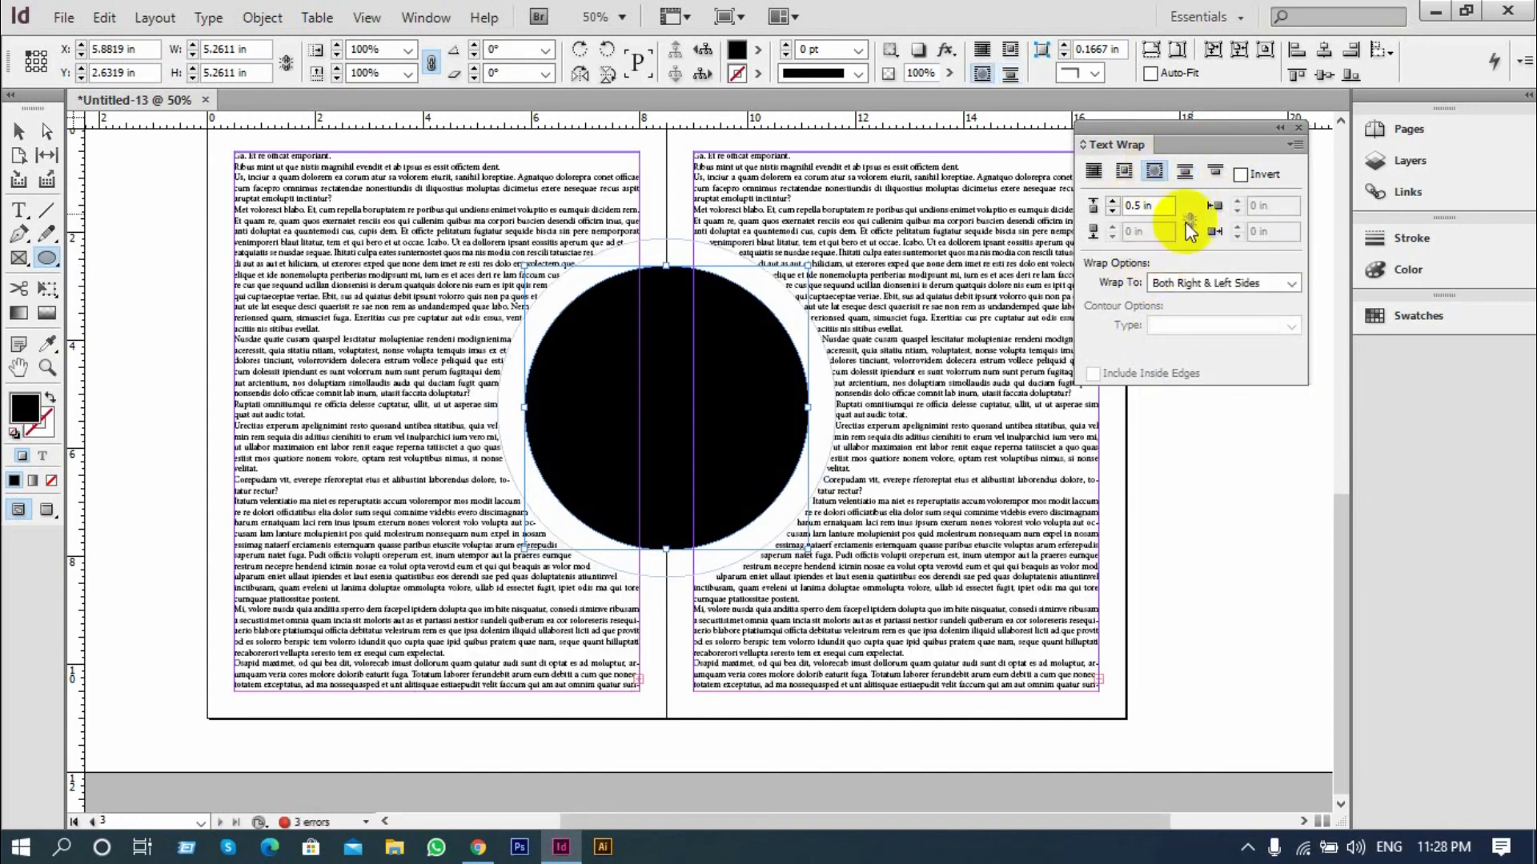
left_click(1113, 201)
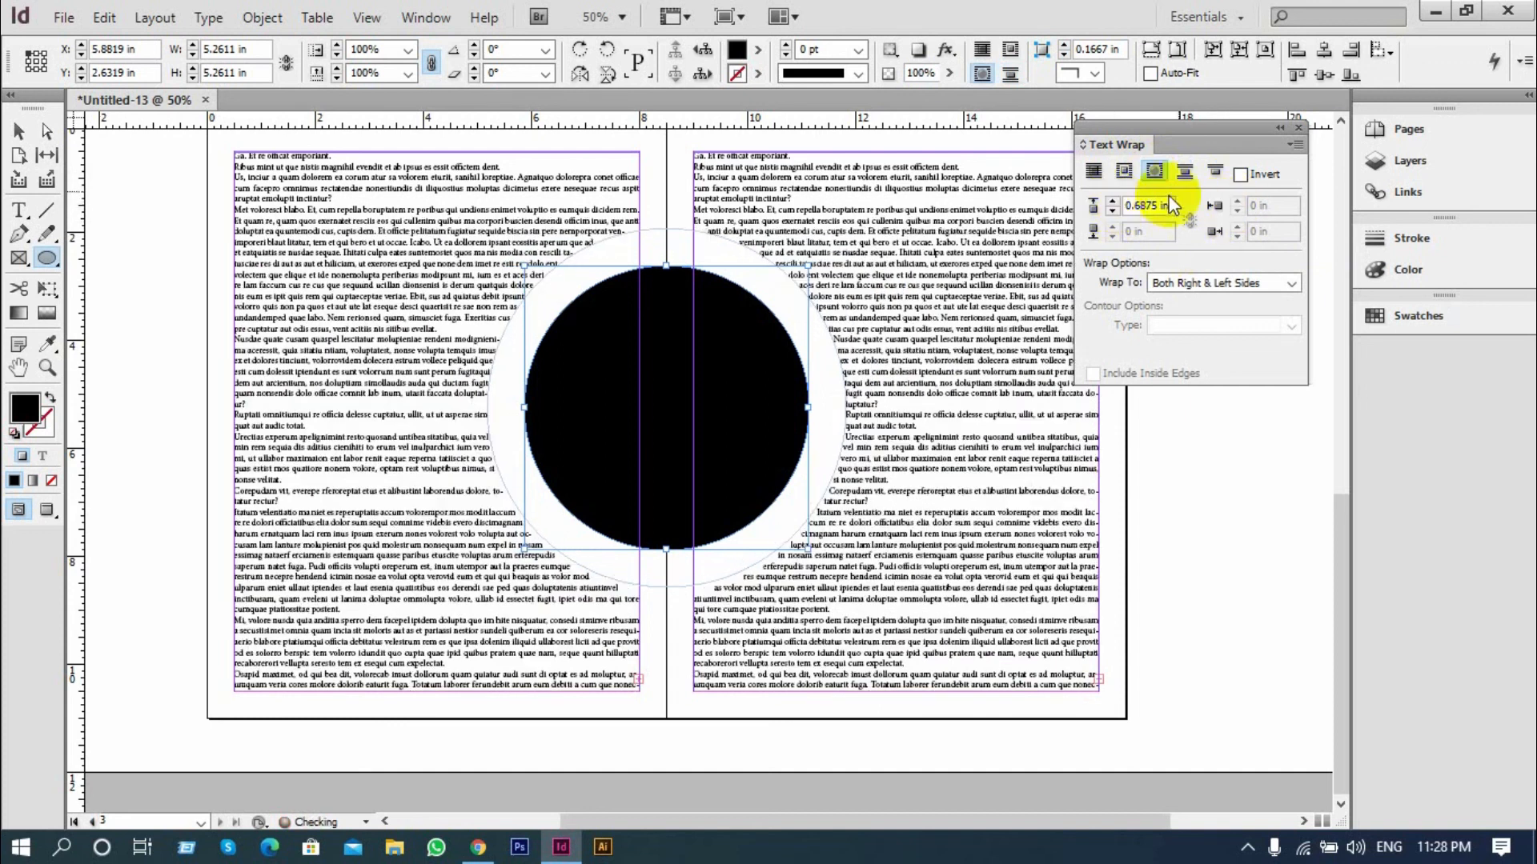
left_click(1279, 128)
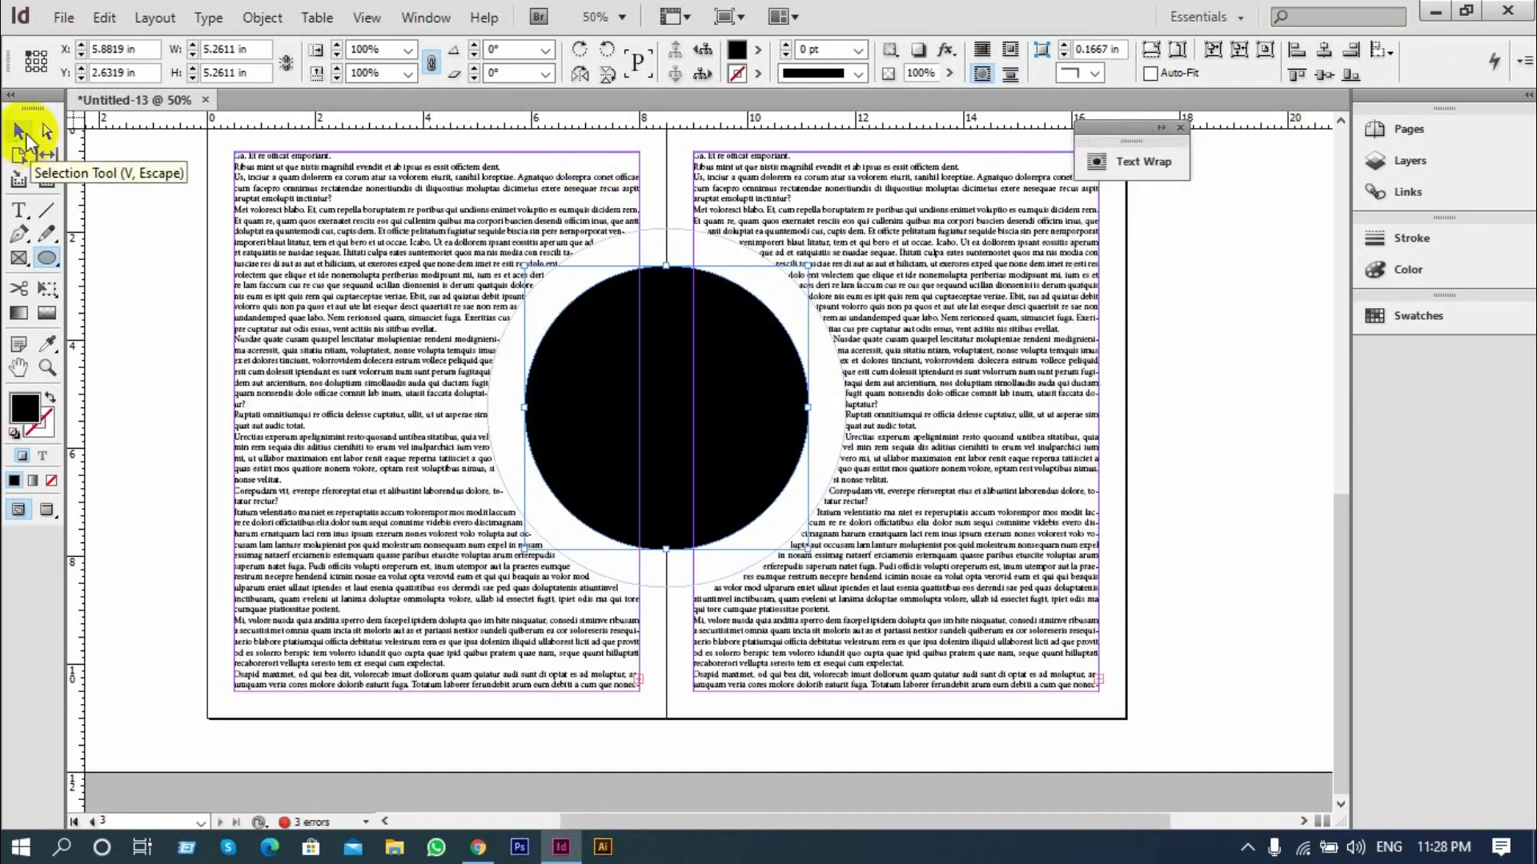
left_click(26, 141)
left_click(113, 237)
Move the circle from the spine fully onto the left page, at about X 2.375 in and Y 2.8 in
key("ctrl+minus")
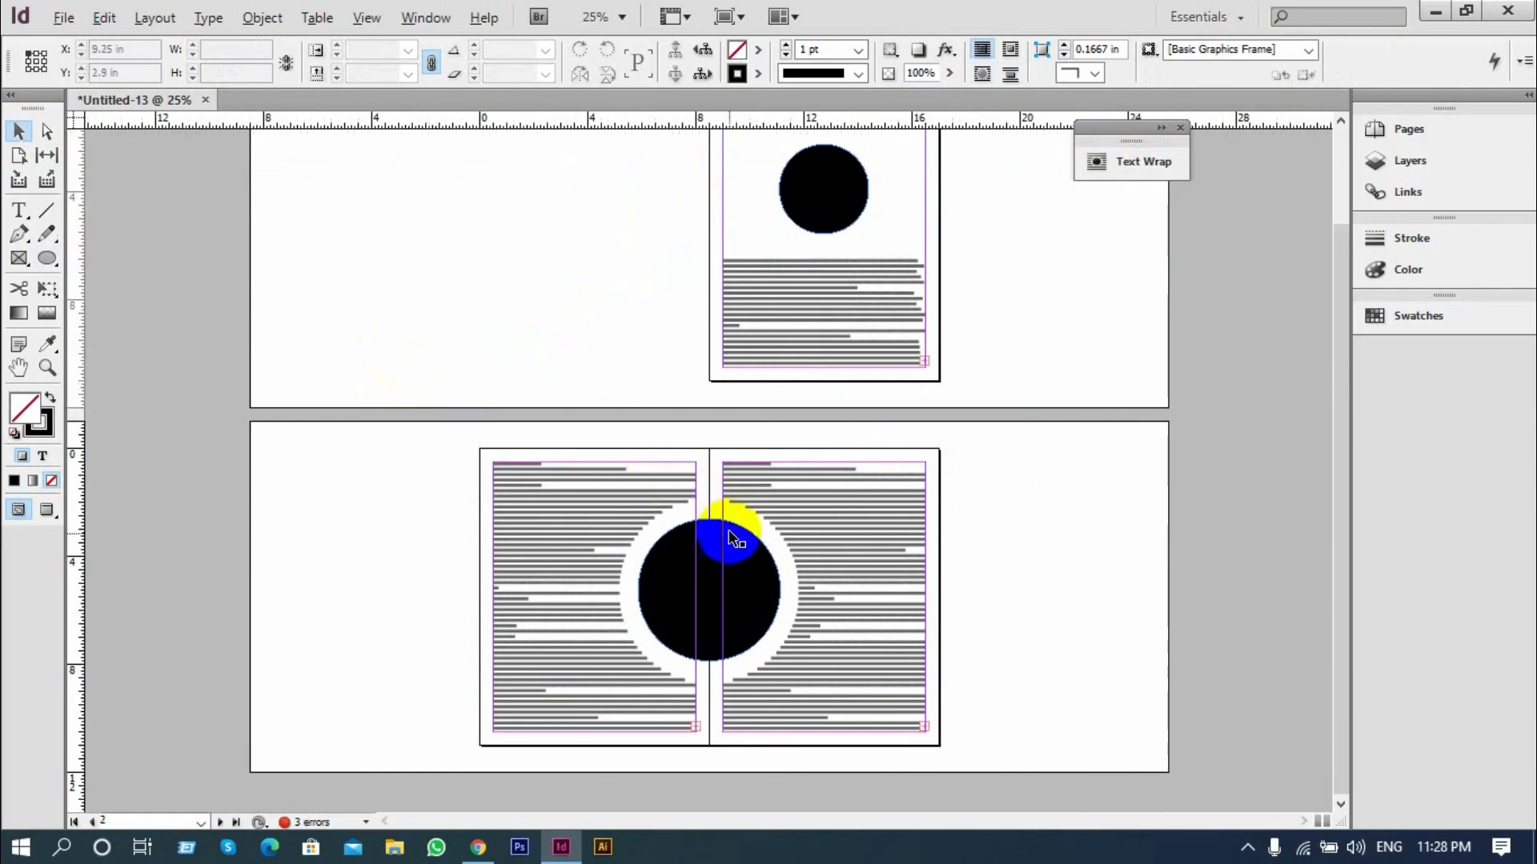
scroll(698, 564, "up", 1)
scroll(920, 630, "up", 1)
left_click_drag(818, 548, 624, 446)
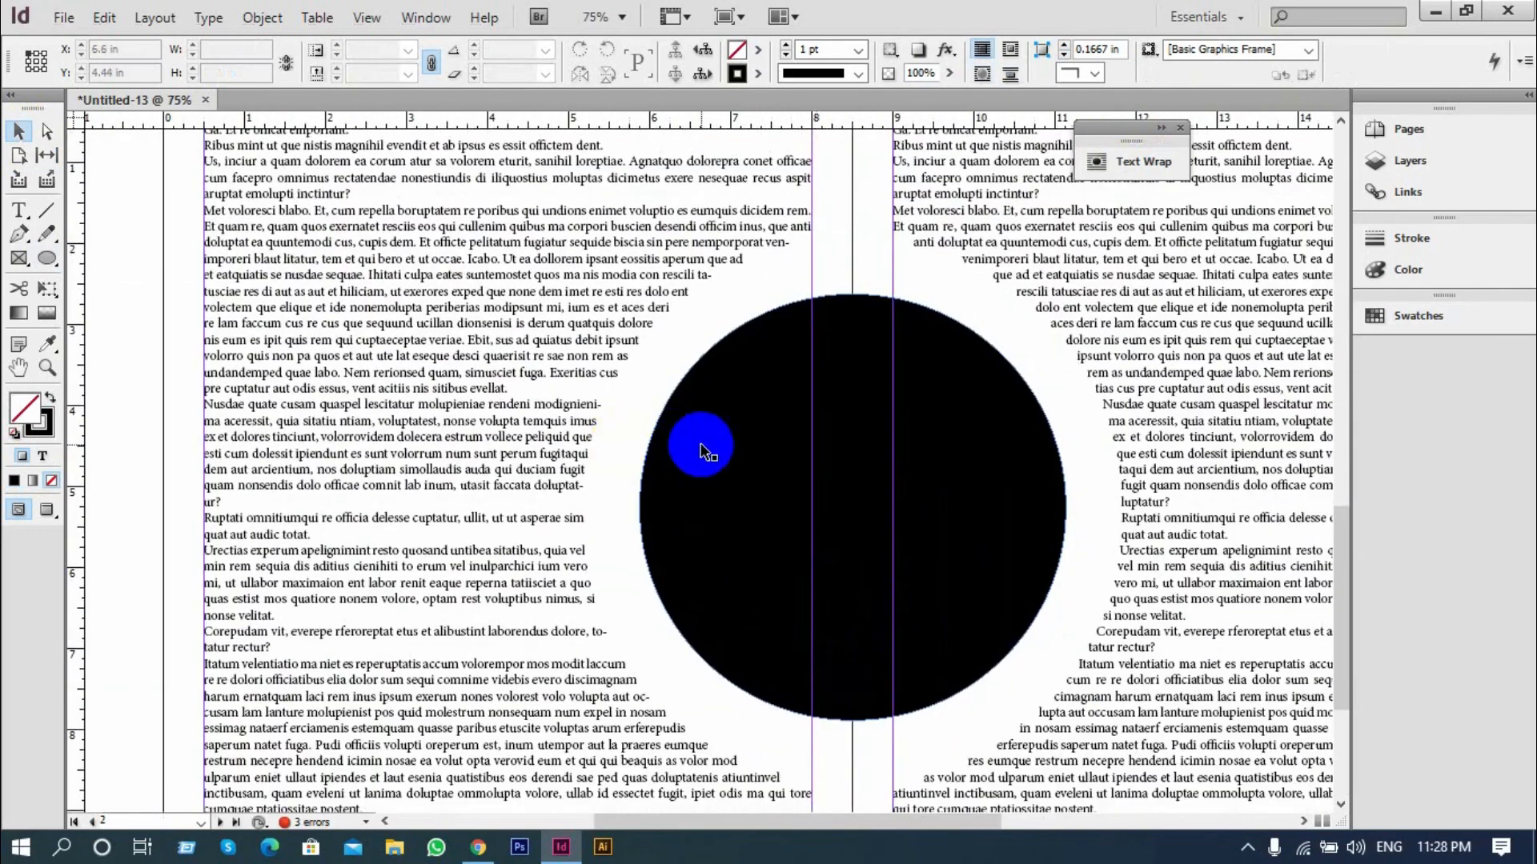
scroll(602, 439, "down", 3)
scroll(601, 440, "down", 1)
left_click_drag(733, 445, 542, 429)
scroll(945, 404, "up", 3)
scroll(943, 404, "down", 3)
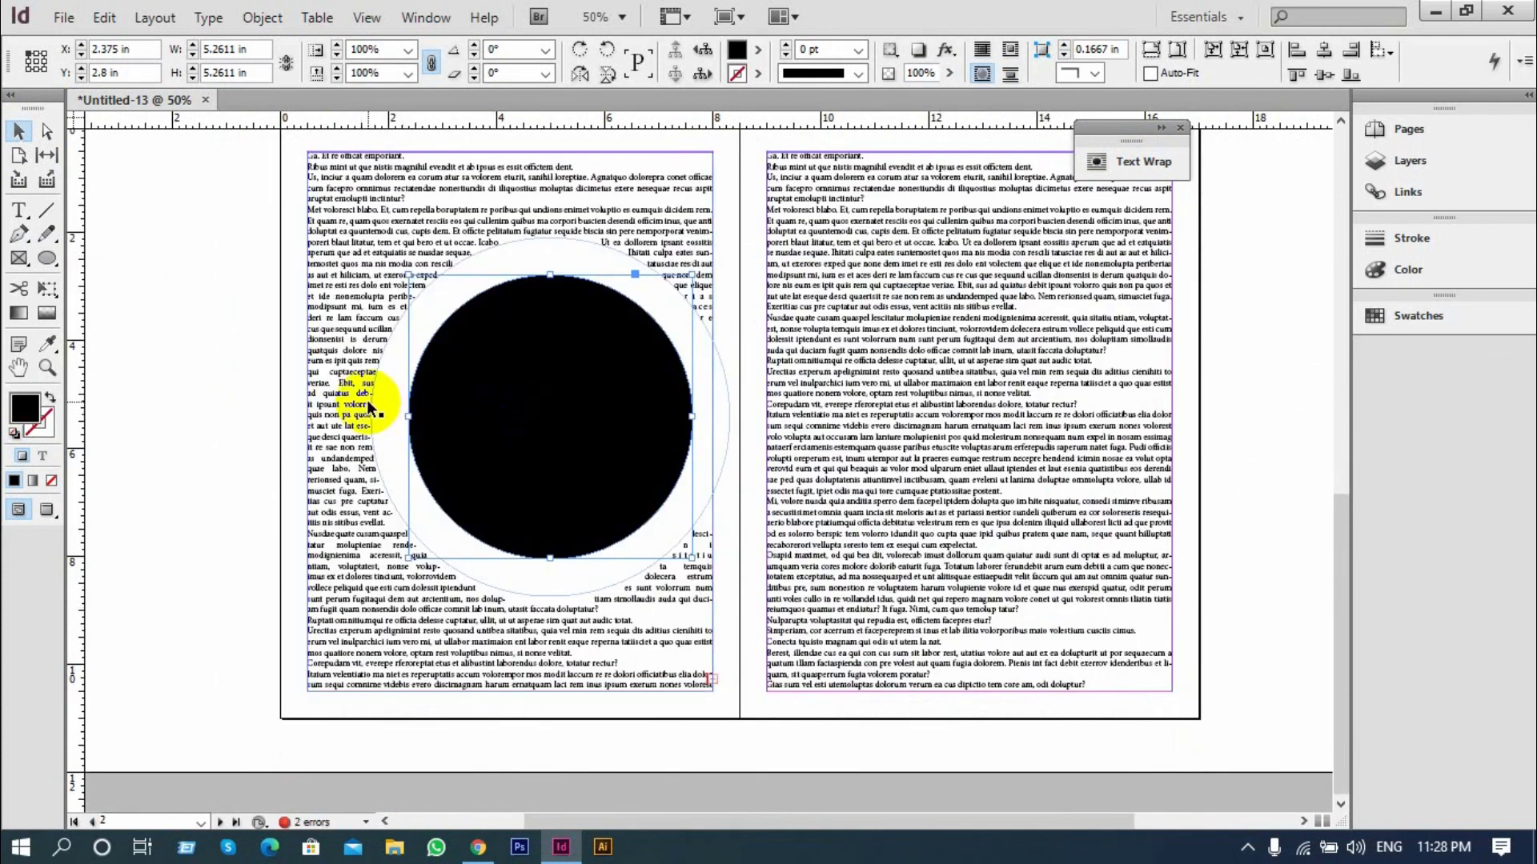
Delete the circle from the two-page spread
key("Delete")
scroll(762, 260, "down", 2)
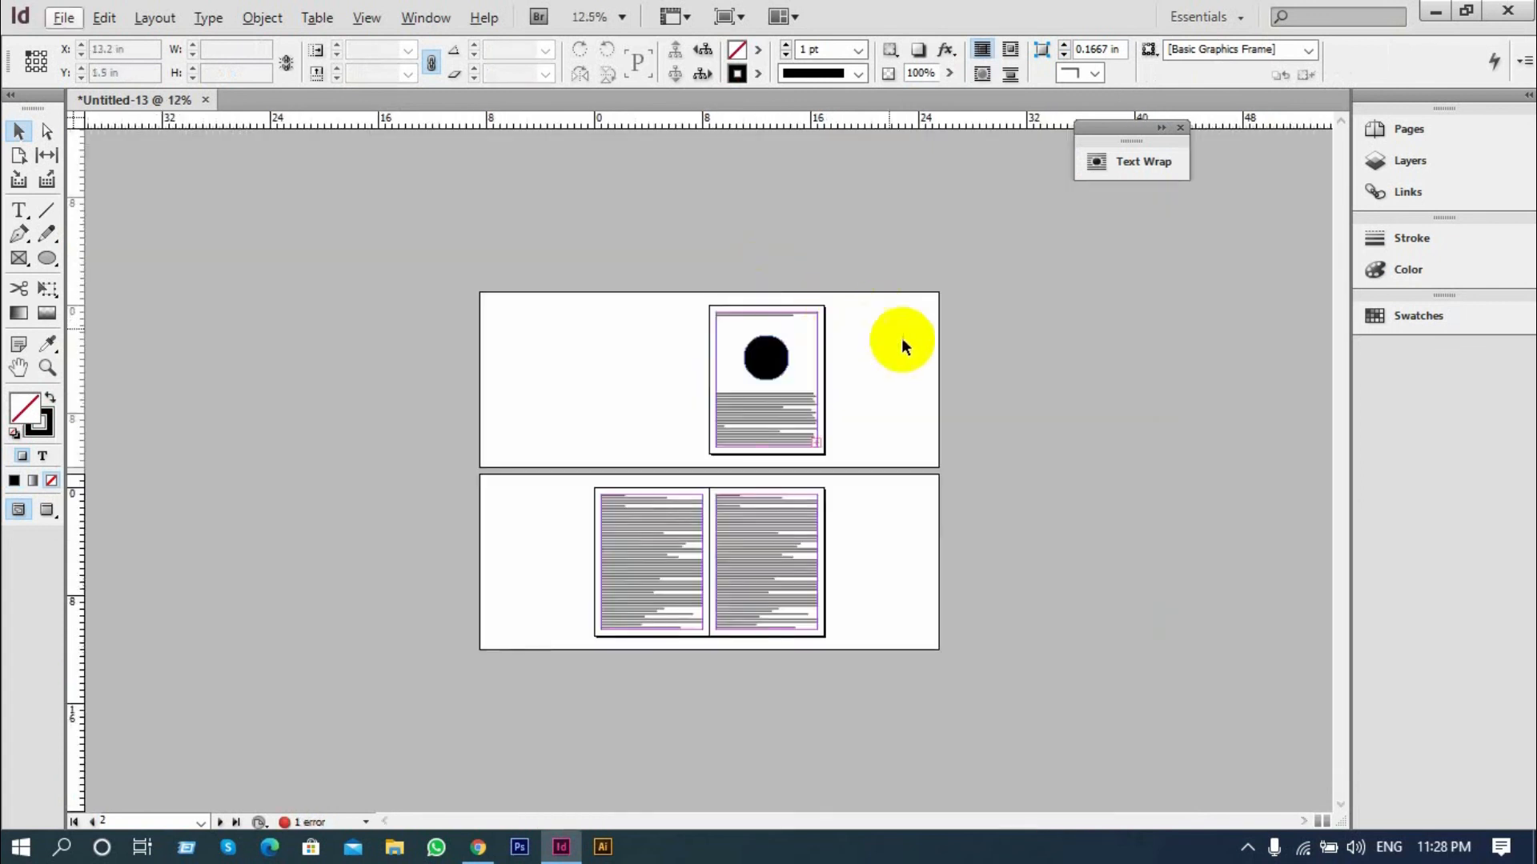
key("ctrl+equal")
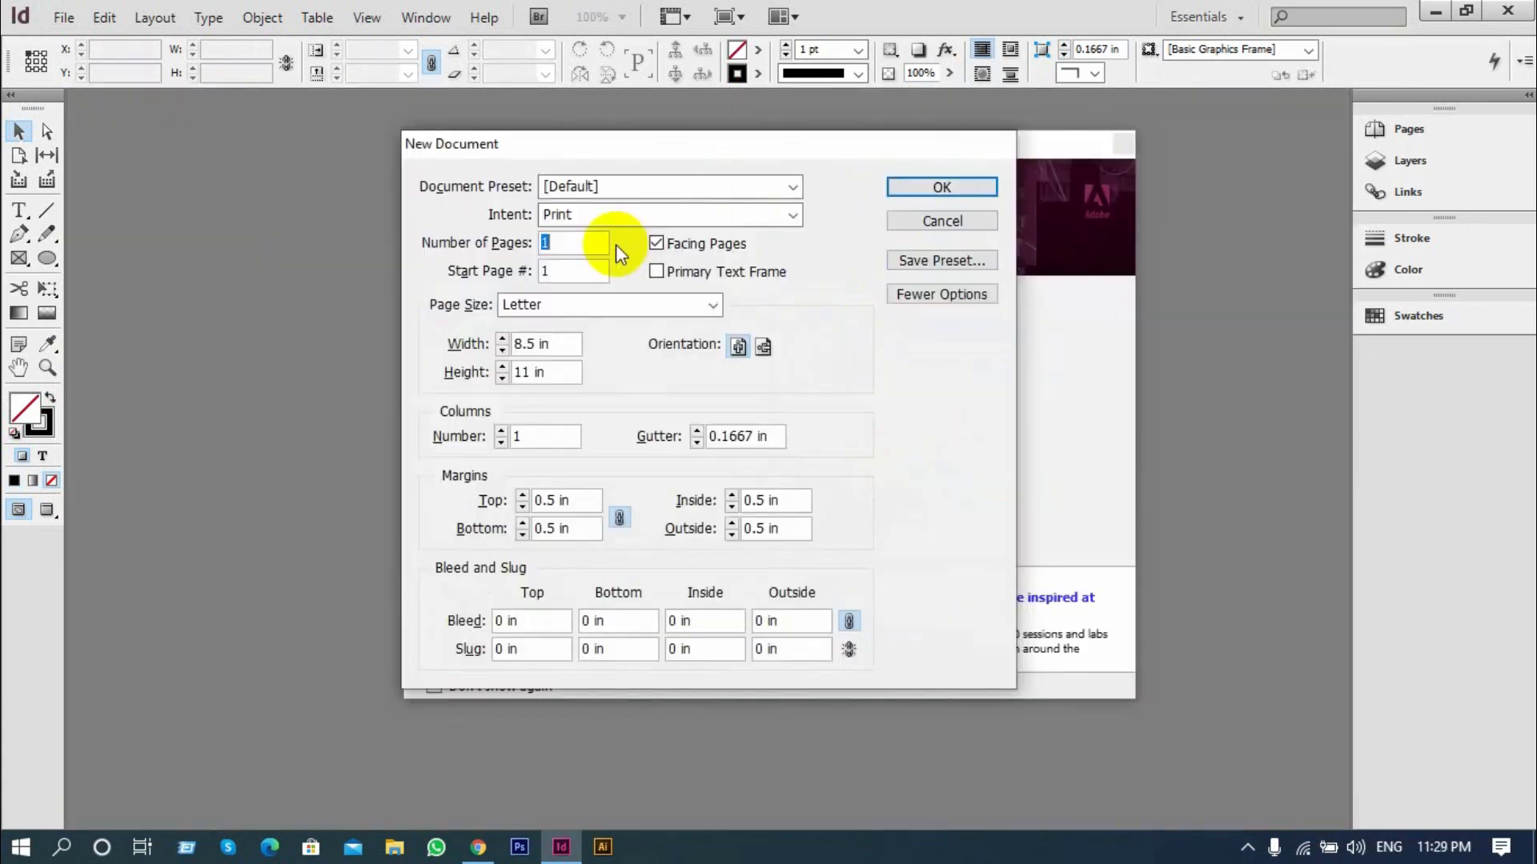
Create a new 11-page Letter print document with facing pages and display its page thumbnails
type("11")
key("Return")
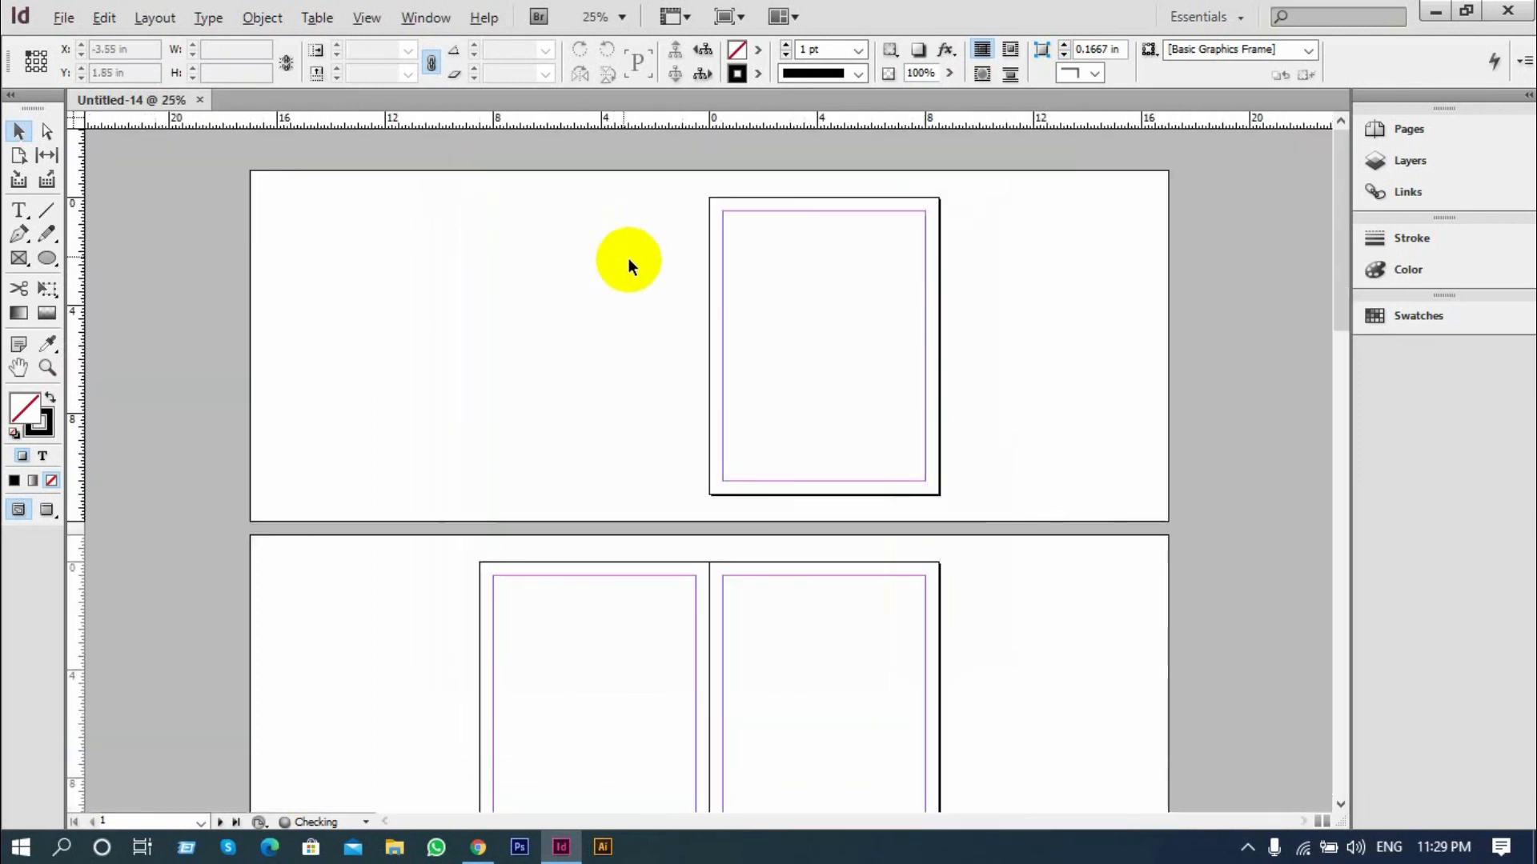
scroll(632, 263, "down", 1)
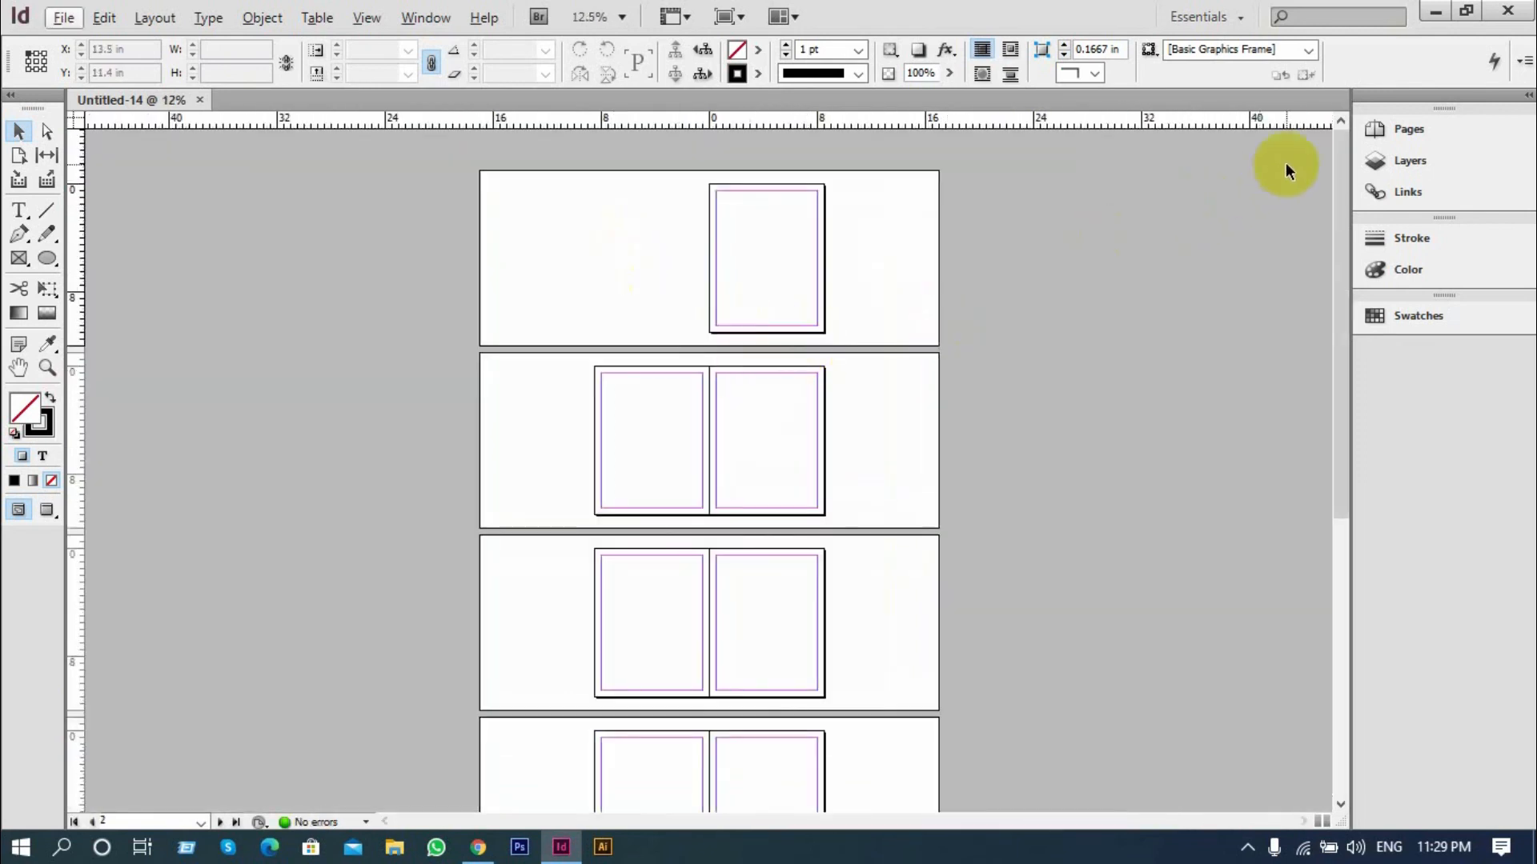
left_click(1374, 129)
scroll(818, 383, "up", 1)
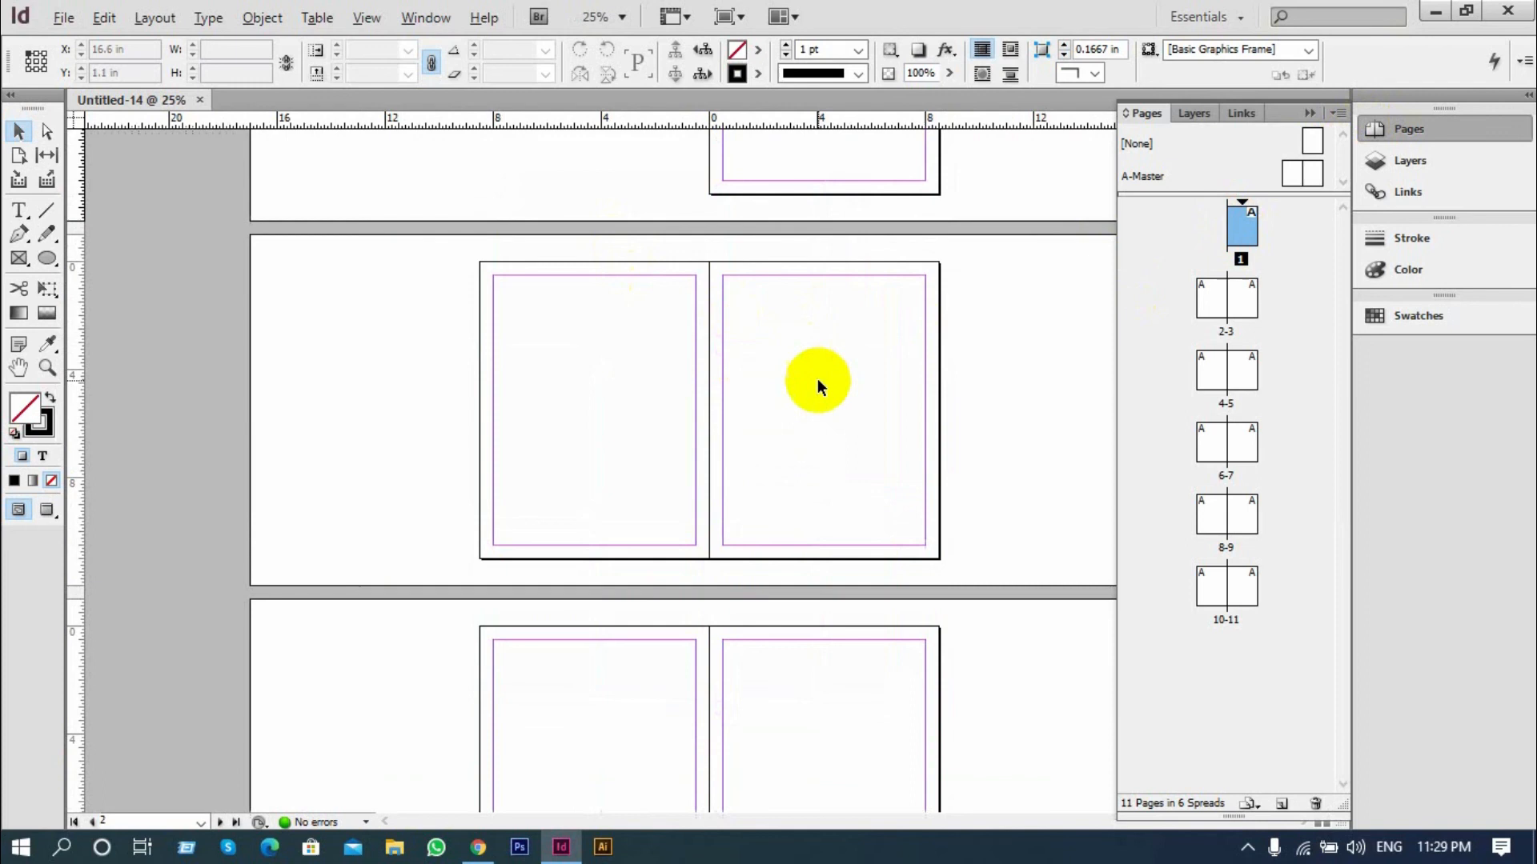
scroll(810, 308, "up", 3)
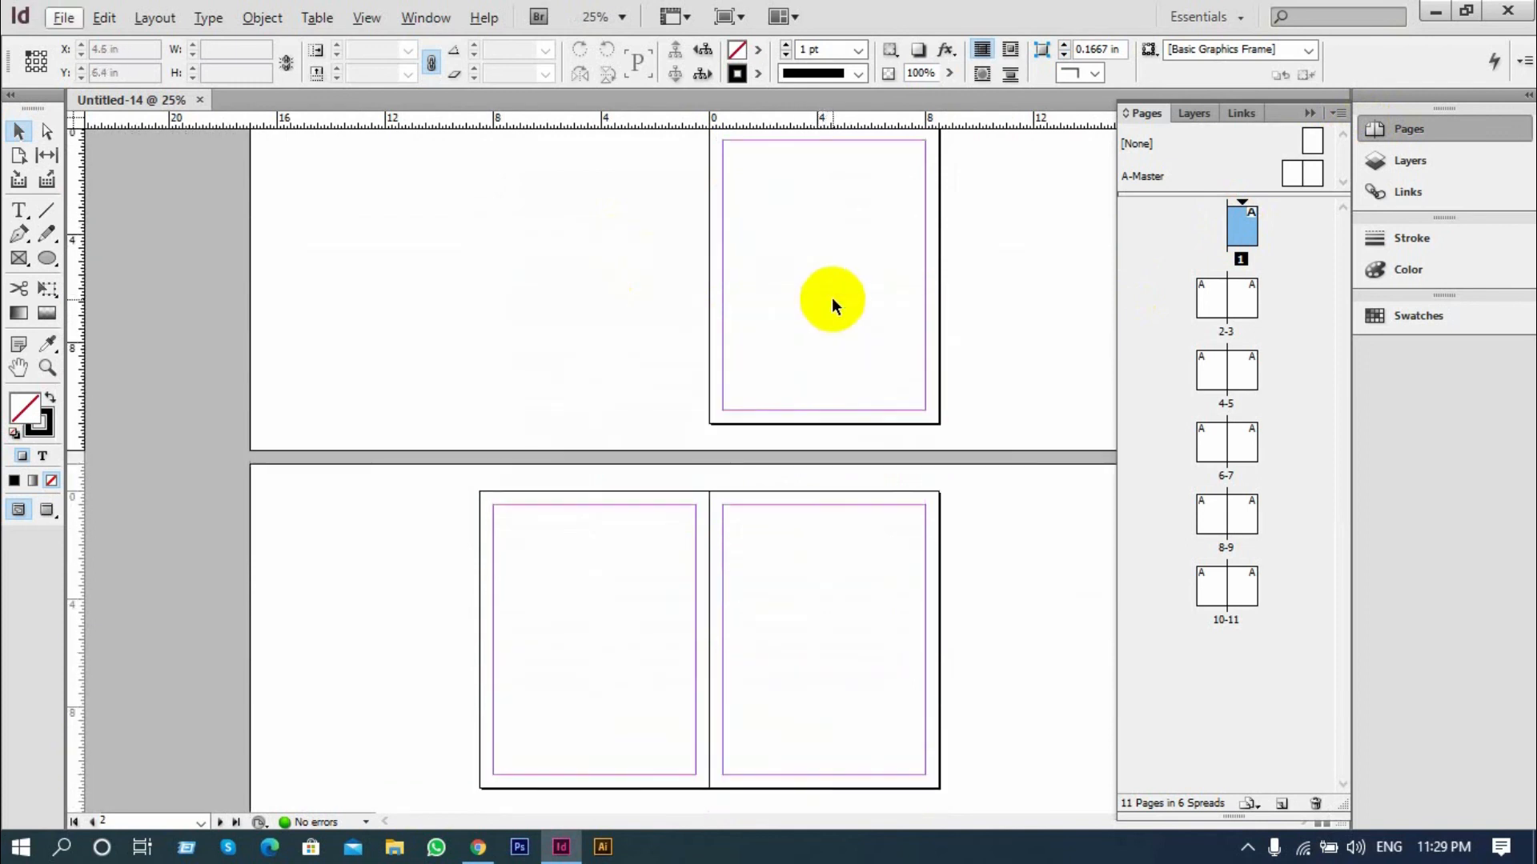
scroll(832, 304, "down", 1)
scroll(881, 282, "up", 1)
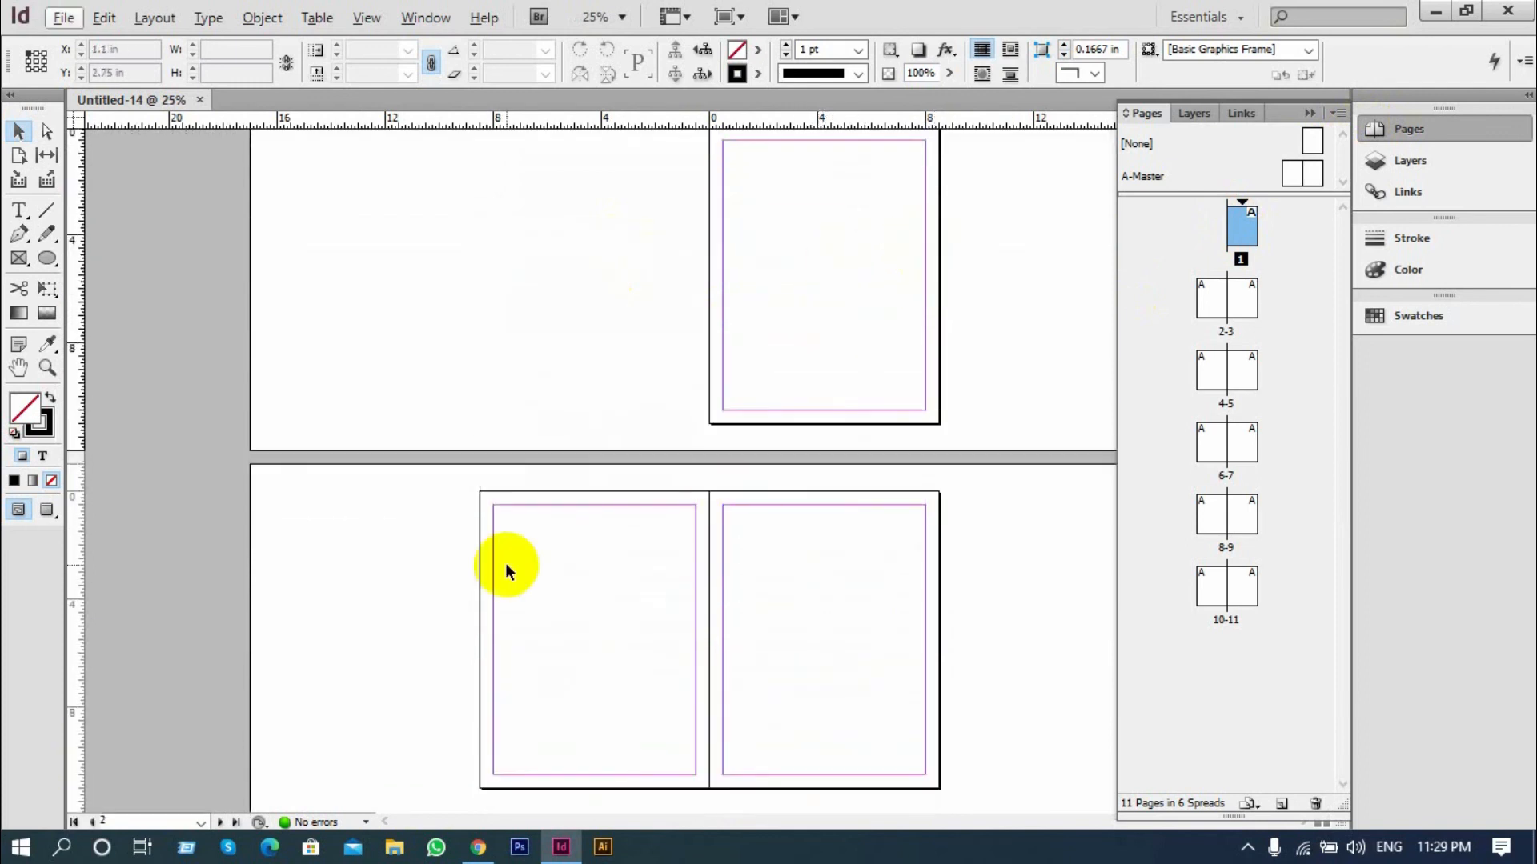
scroll(505, 563, "down", 1)
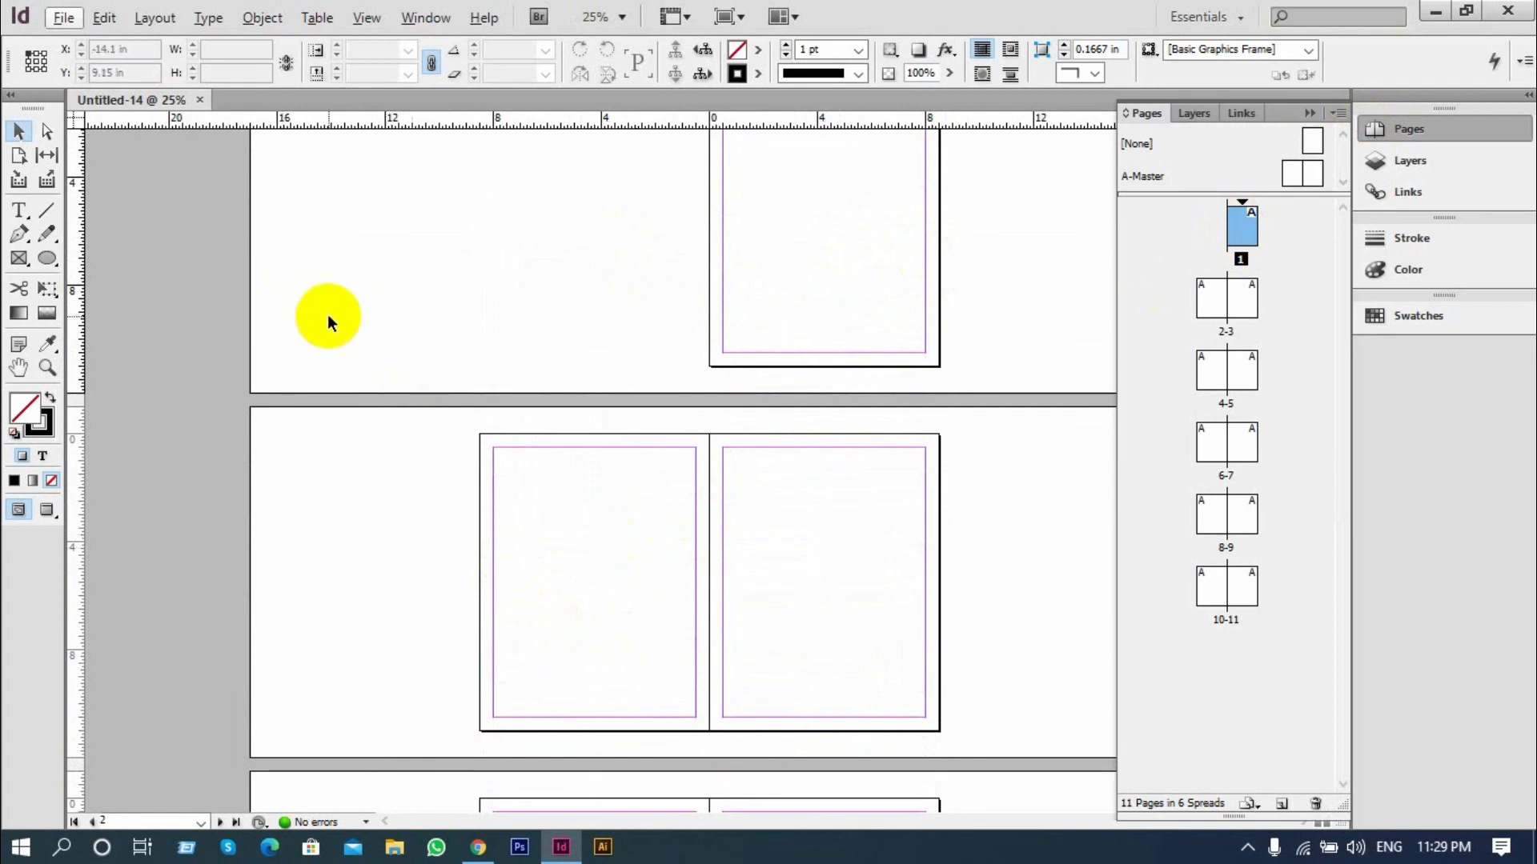
On the A-Master spread, draw a black-filled hexagon without stroke, about 4.01 by 3.48 in, on the left page
double_click(1141, 176)
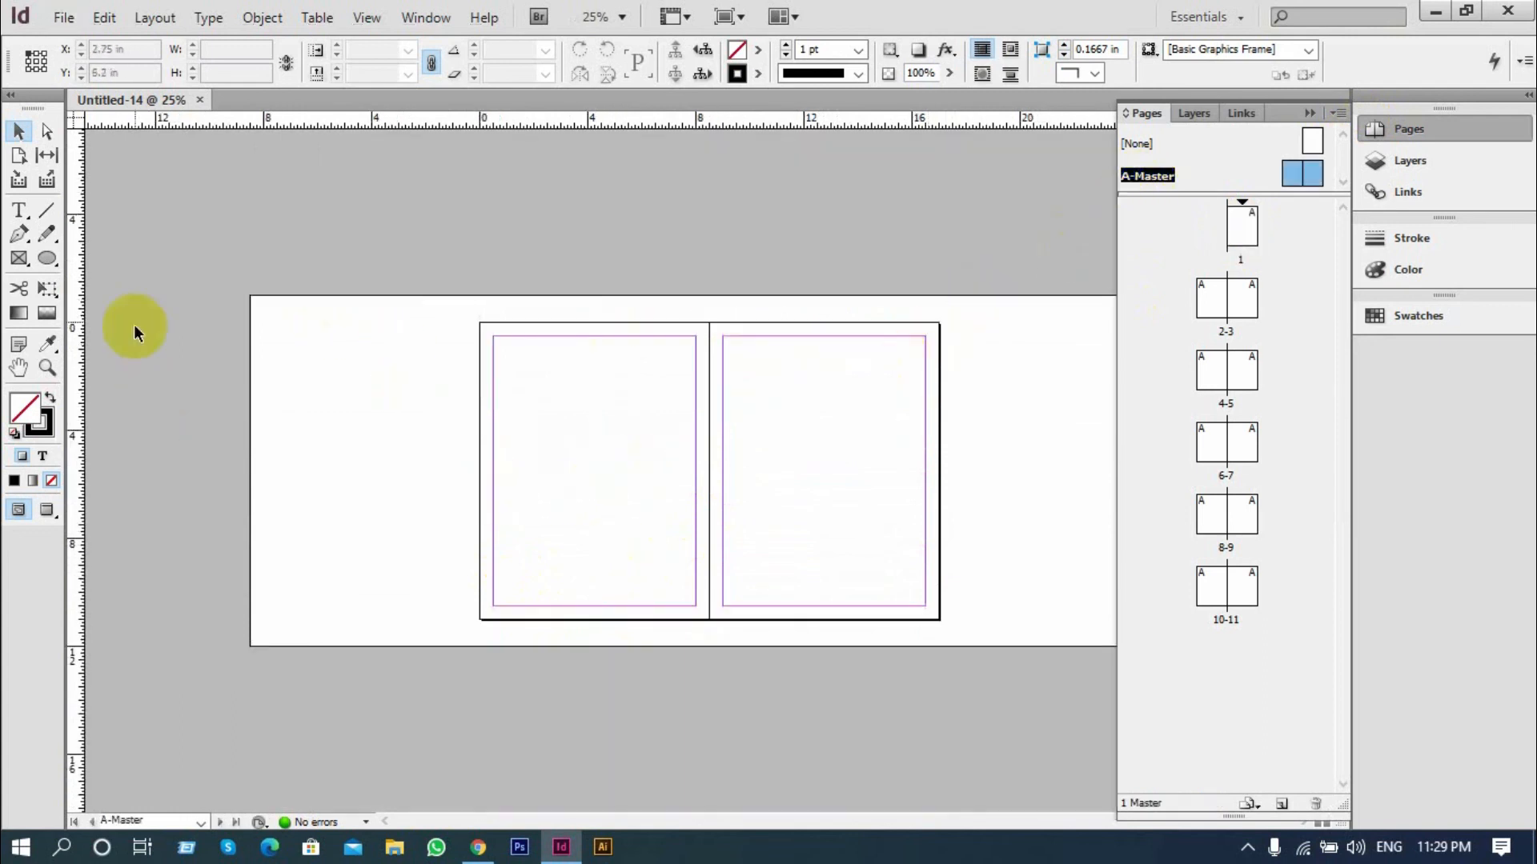
left_click_drag(58, 273, 100, 305)
left_click(45, 400)
left_click(51, 398)
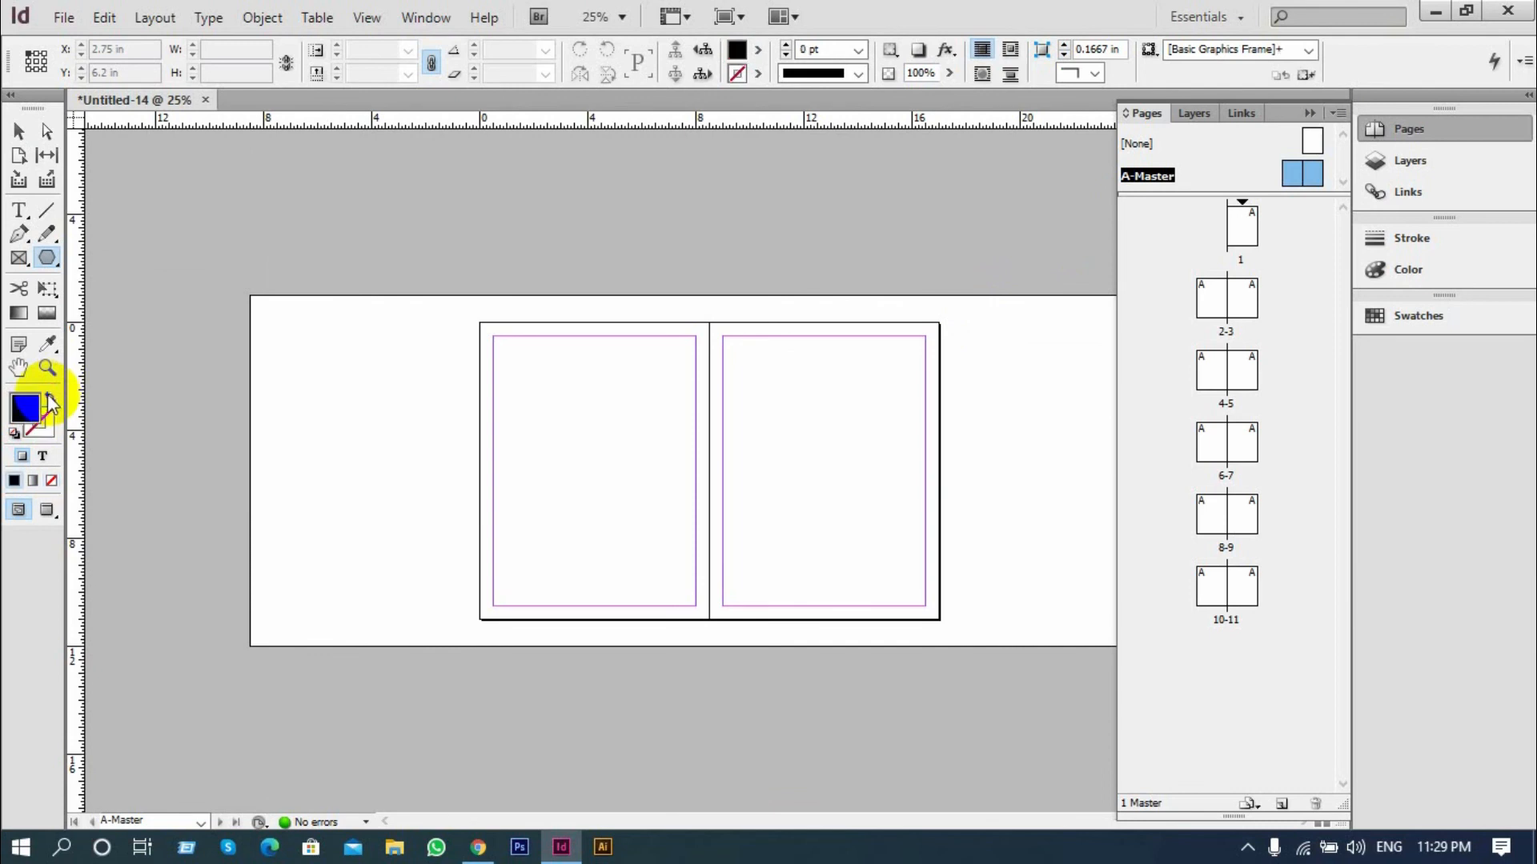
mouse_move(582, 433)
left_mouse_down()
mouse_move(688, 525)
mouse_move(645, 515)
mouse_move(837, 470)
mouse_move(630, 472)
left_mouse_up()
Duplicate the master hexagon onto the right master page, aligned at the same height
left_click(19, 130)
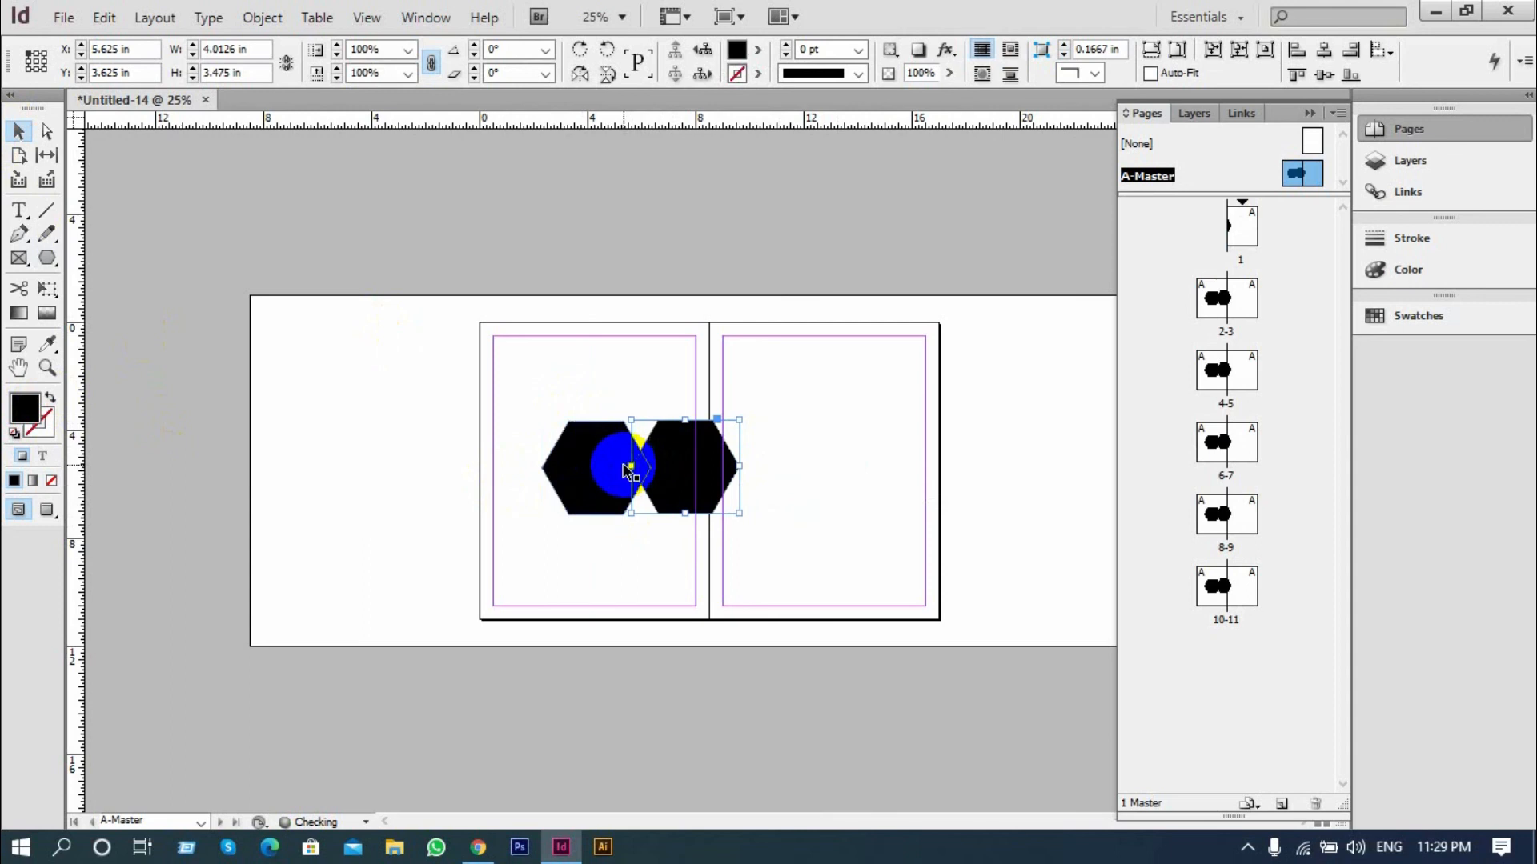
key("ctrl+z")
left_click(613, 464, "shift")
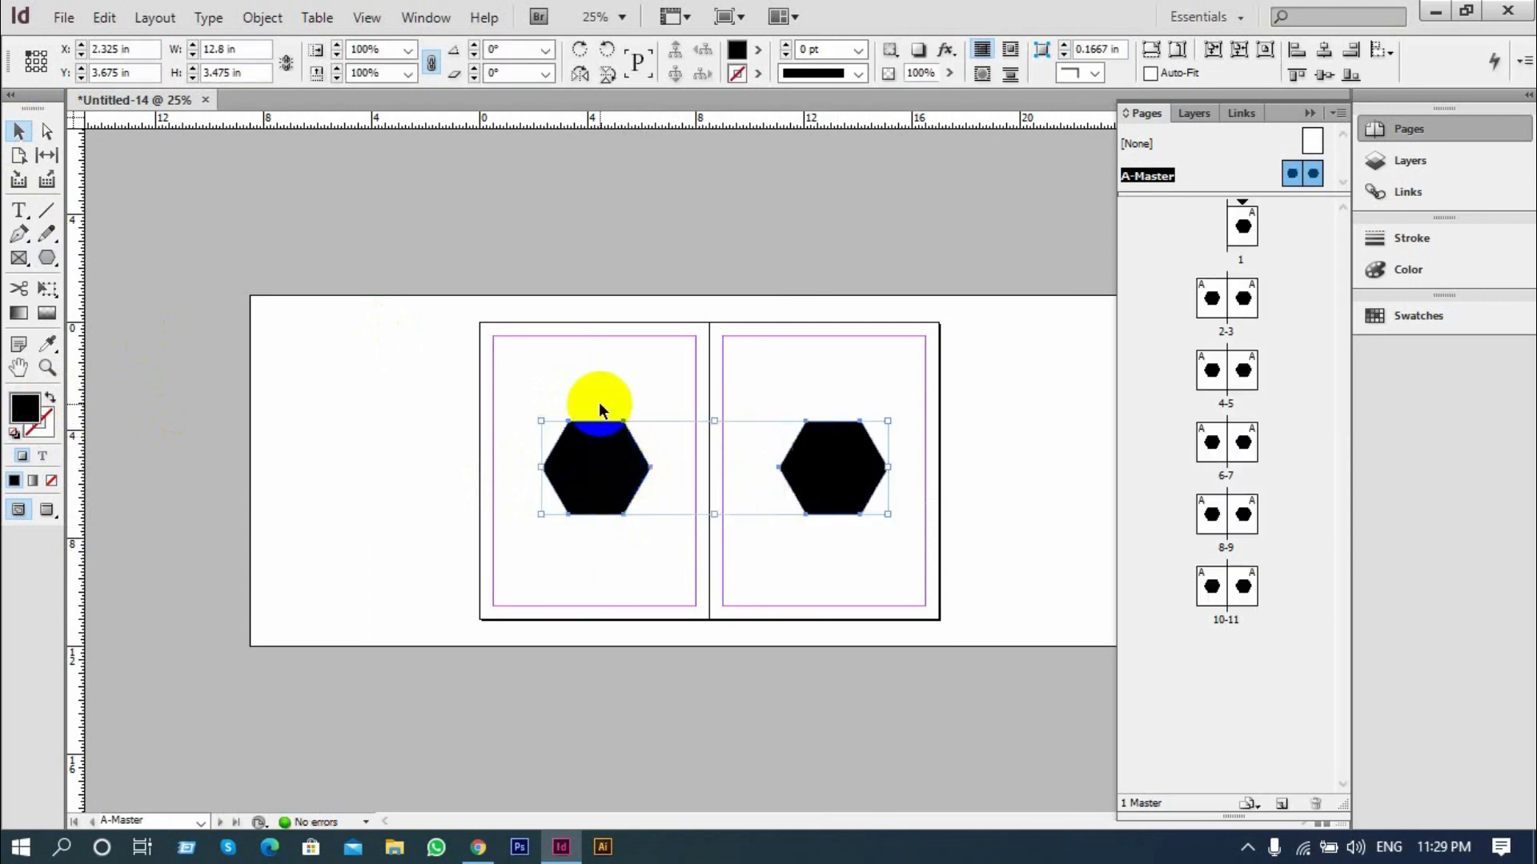
left_click(664, 523)
left_click(597, 486)
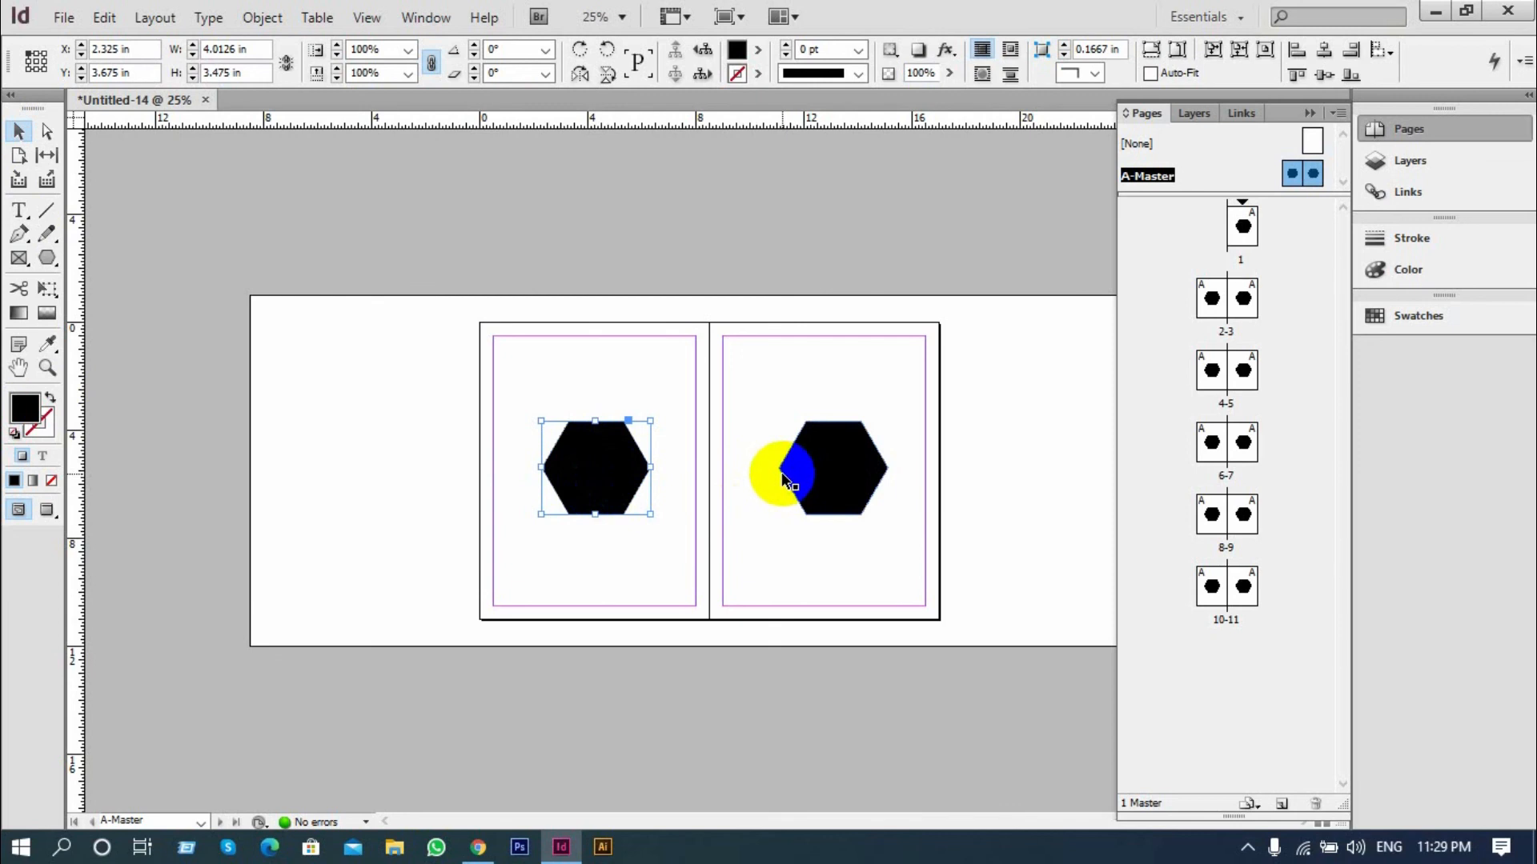
left_click(781, 530)
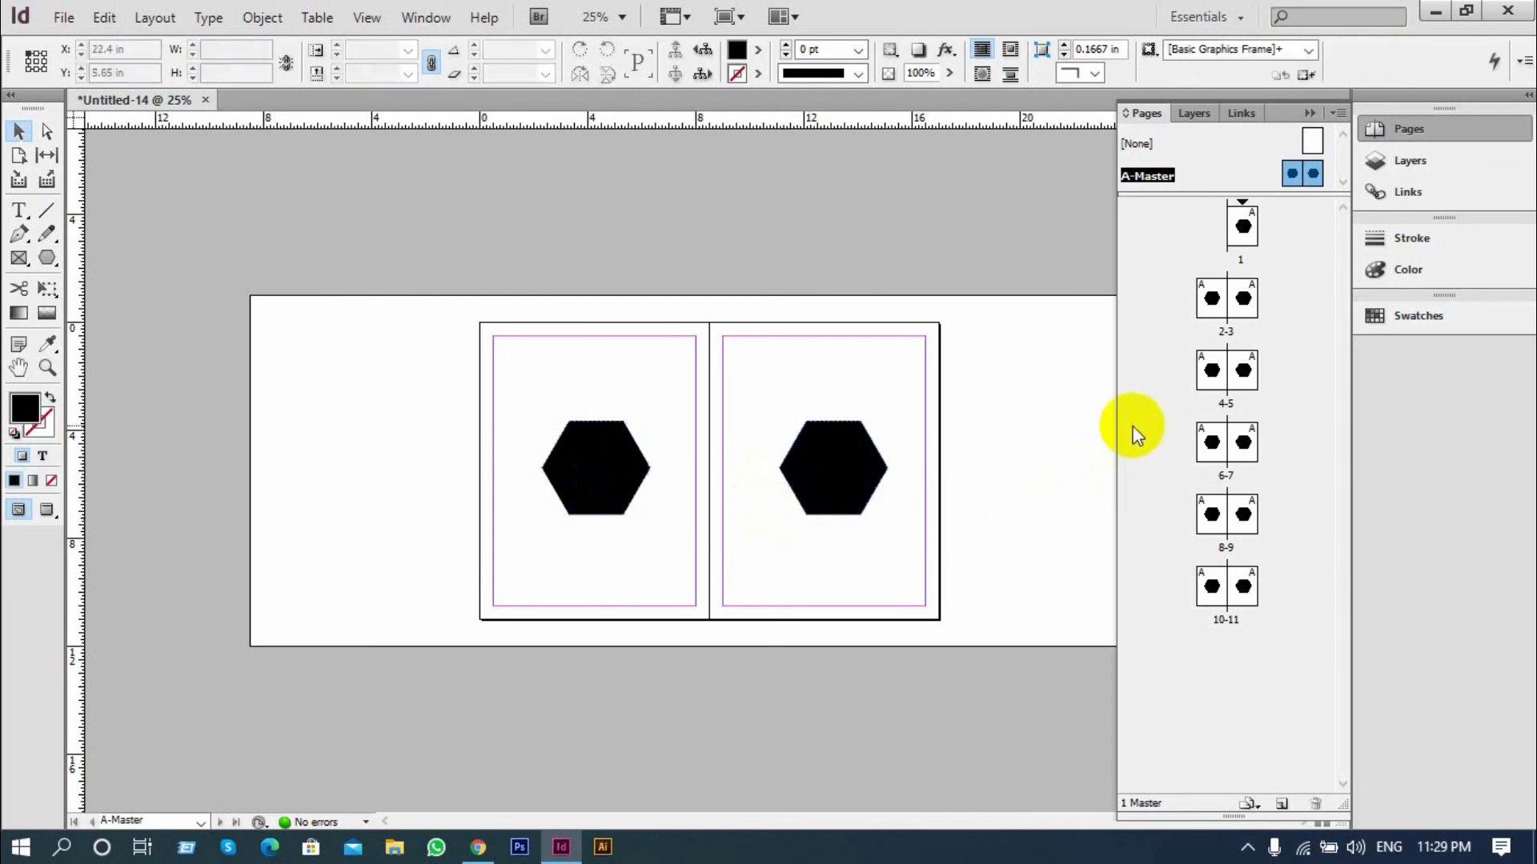
Open spread 2-3 and examine how the master hexagons appear across the document pages
double_click(1212, 302)
key("ctrl+minus")
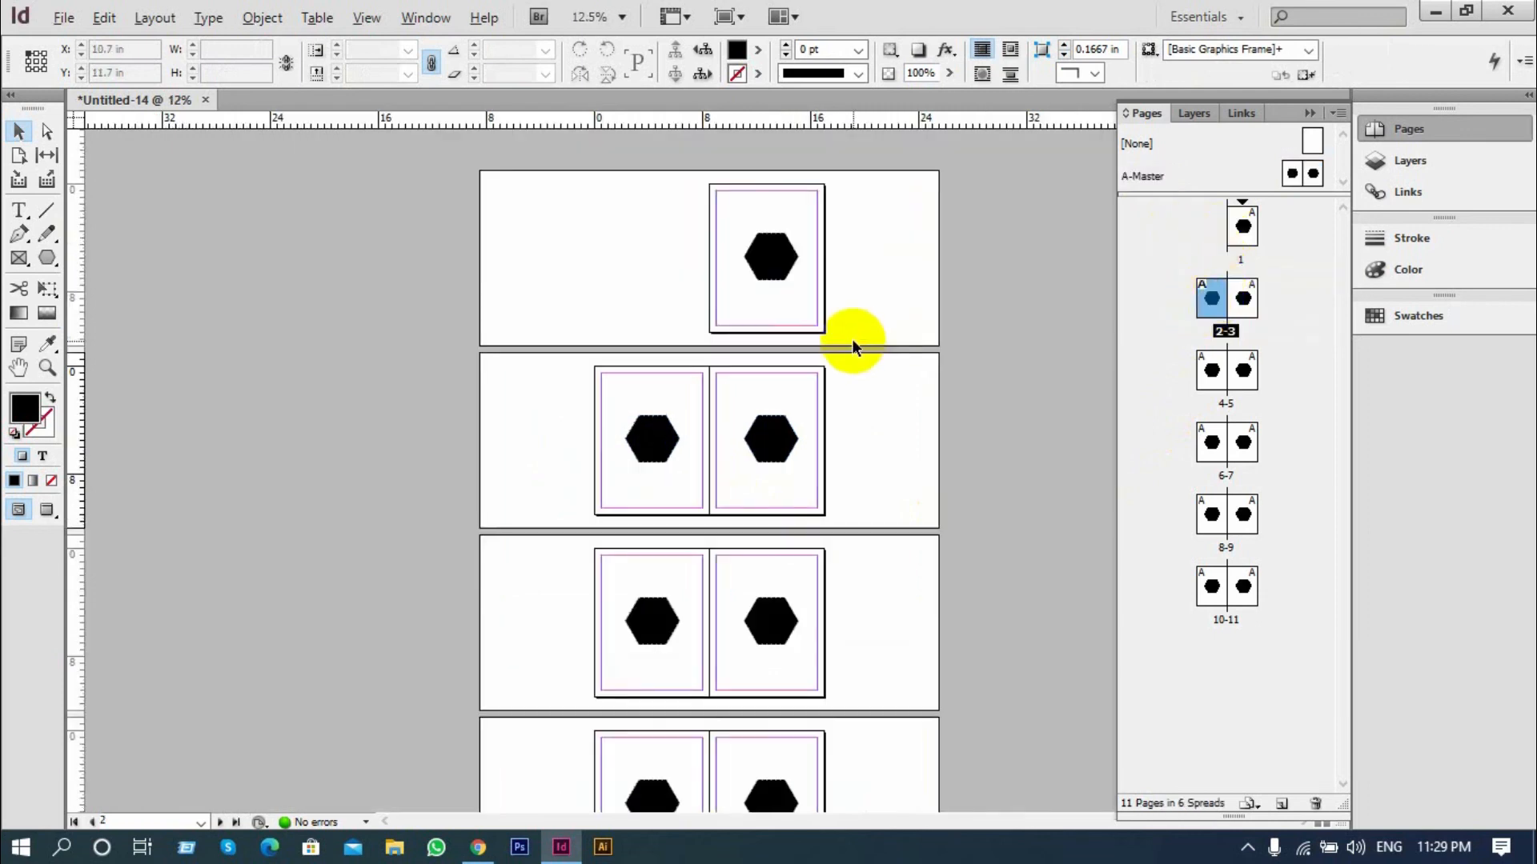
scroll(852, 339, "down", 5)
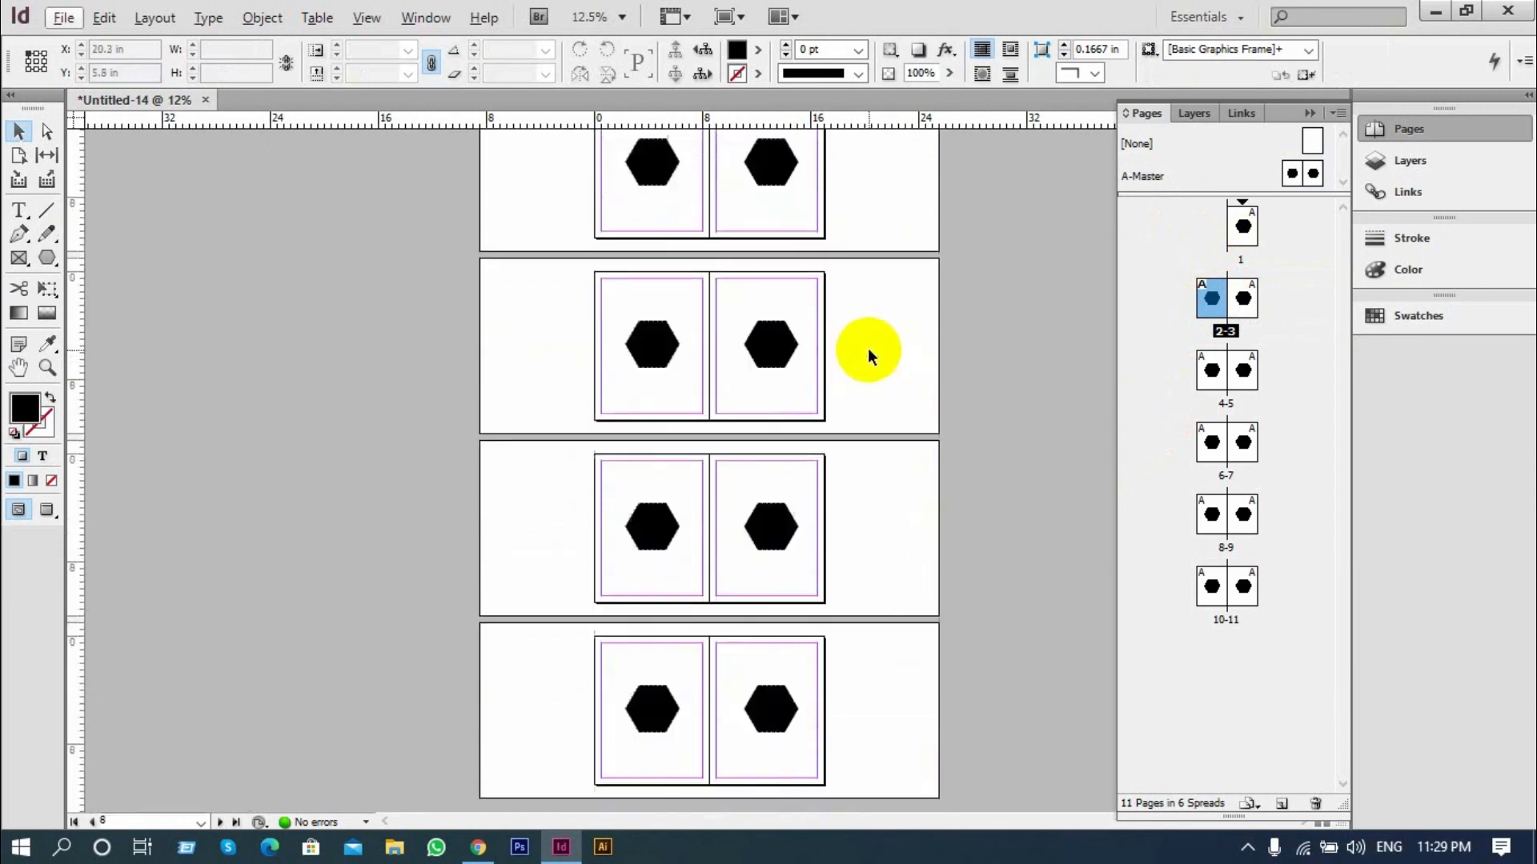
scroll(867, 352, "up", 5)
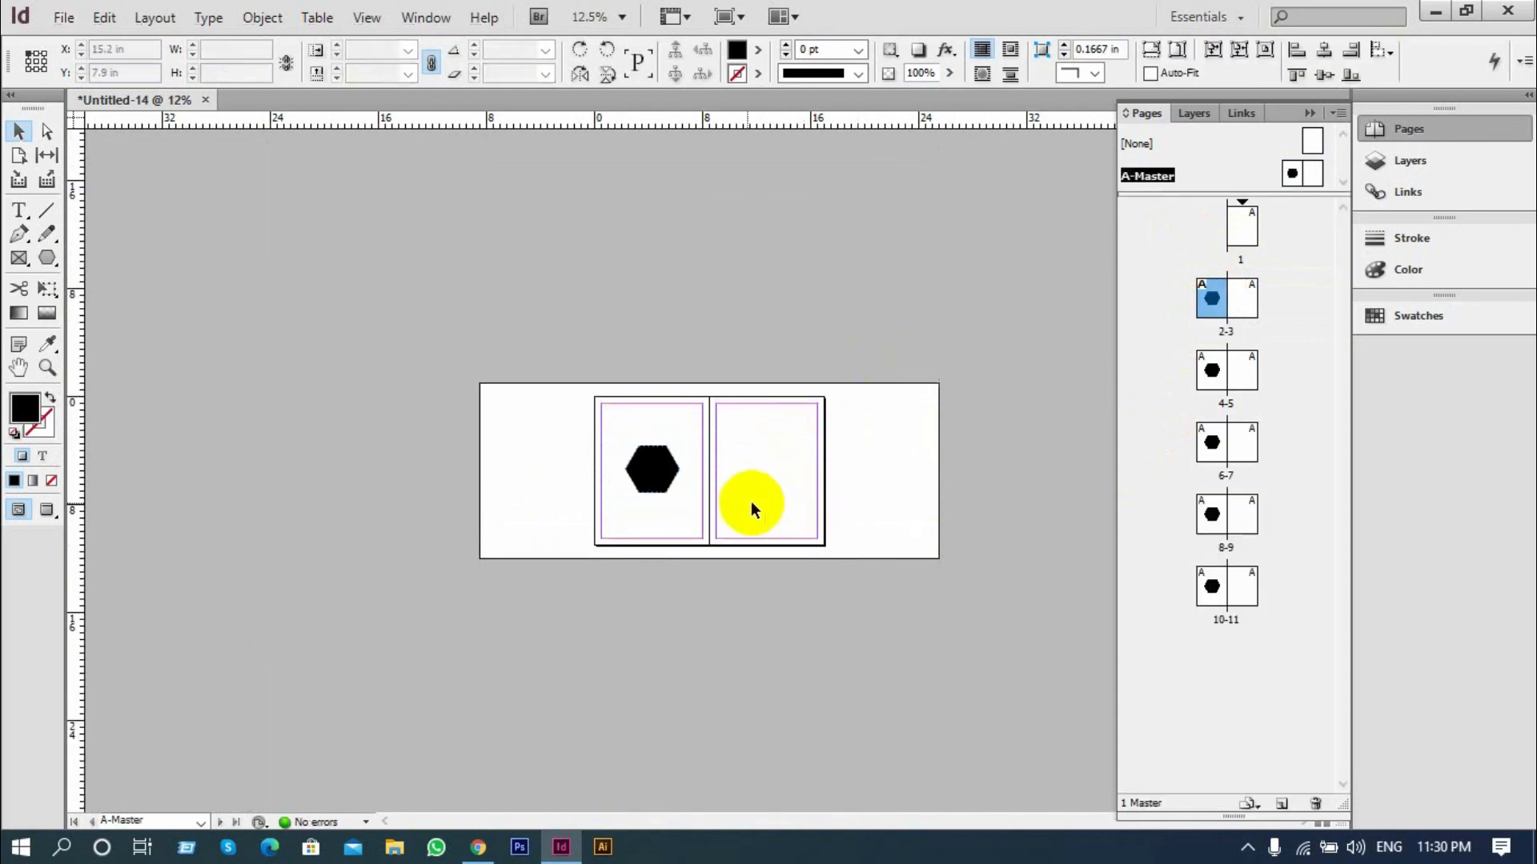
On A-Master, copy the left hexagon onto the right page and narrow the copy to 1.2 in wide
key("ctrl+equal")
left_click(604, 458)
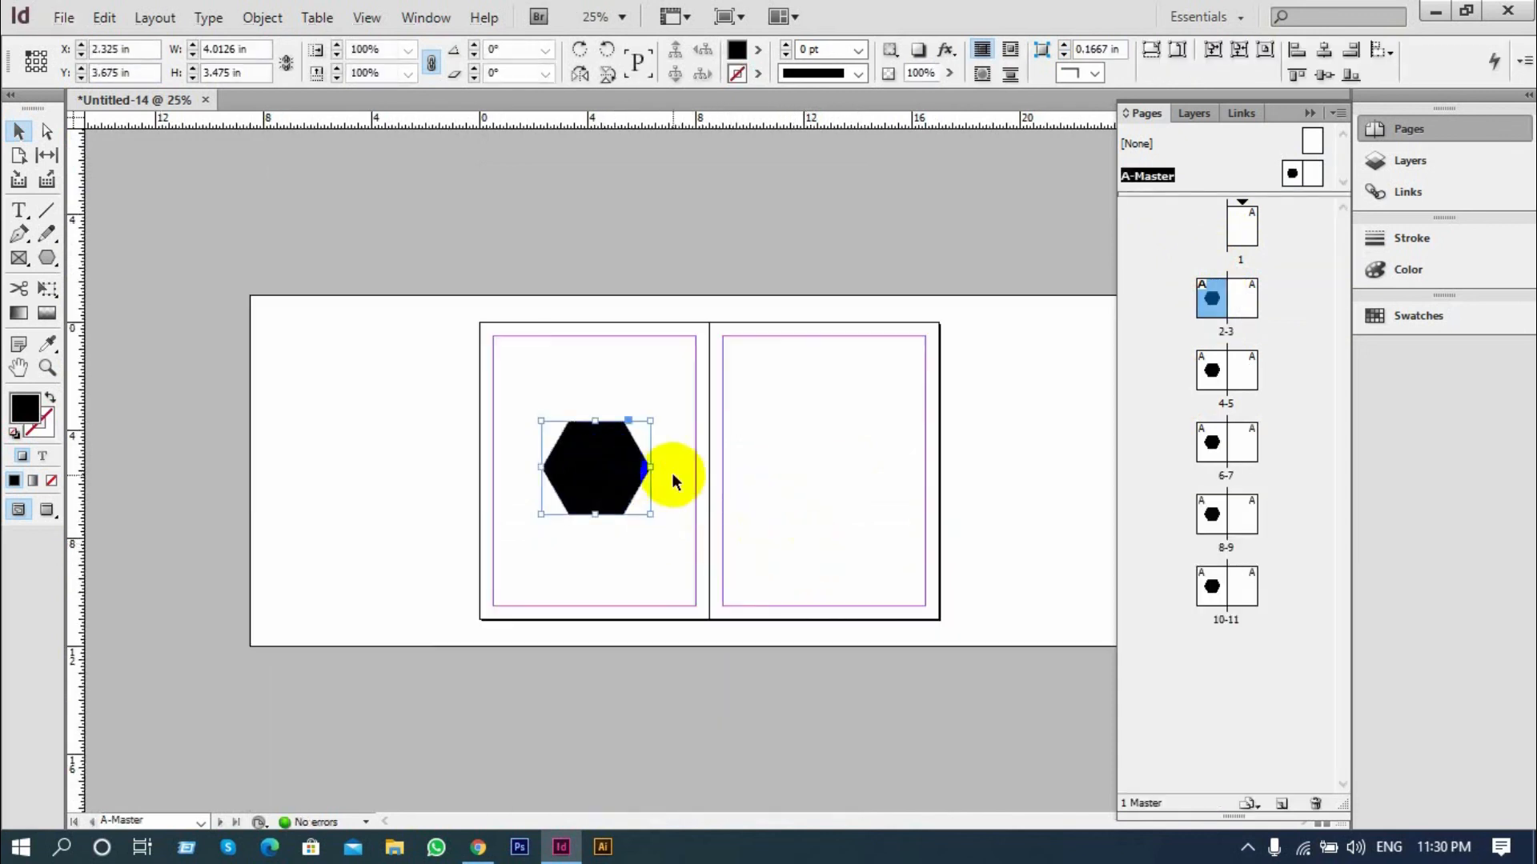
left_click_drag(560, 462, 863, 469)
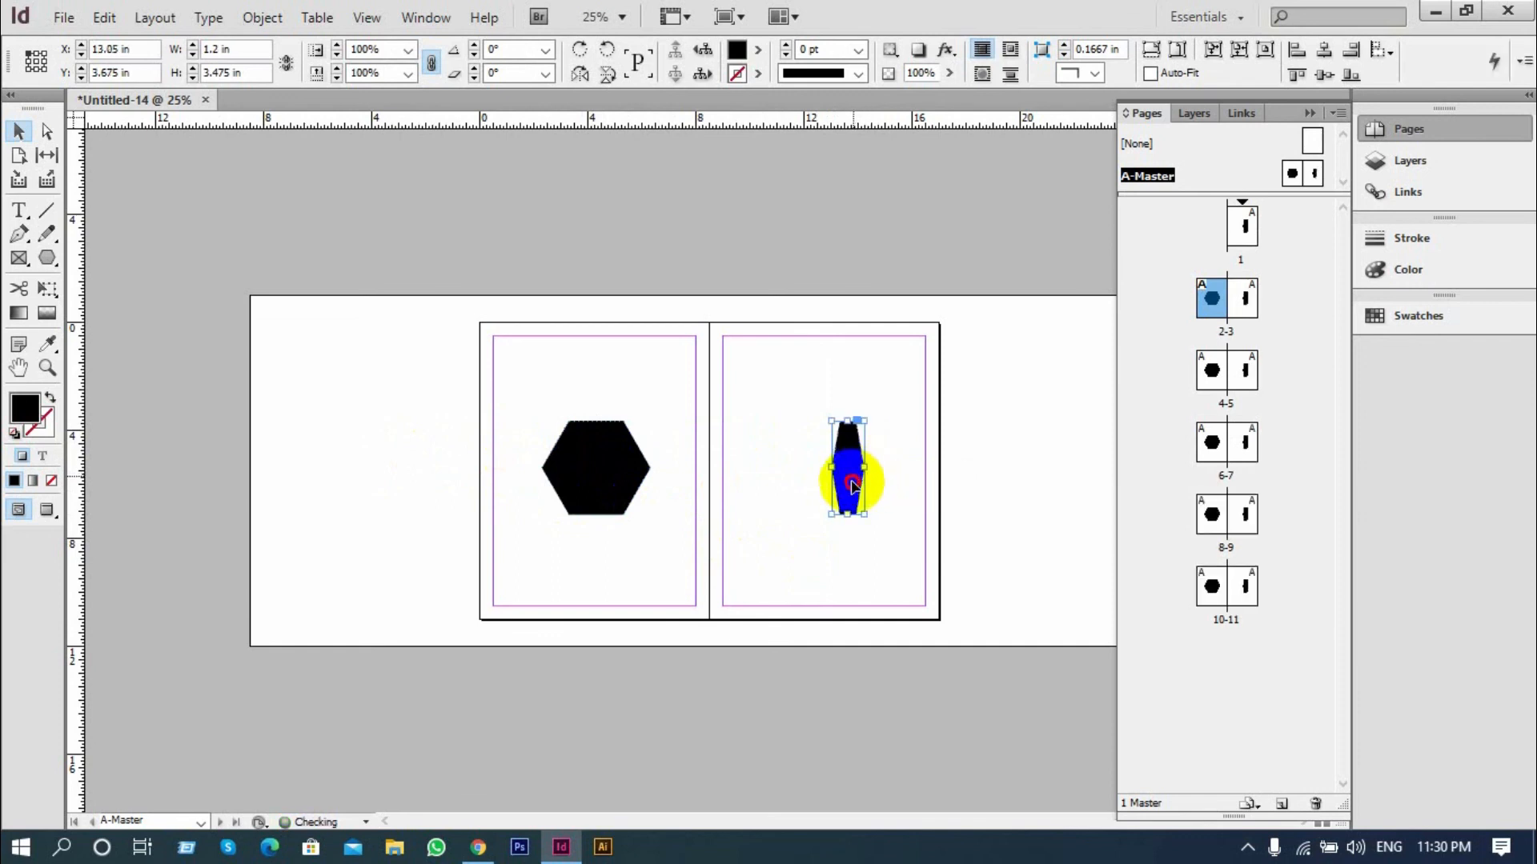
Return to spread 2-3 and check the narrowed master shape on the document's spreads
double_click(1224, 320)
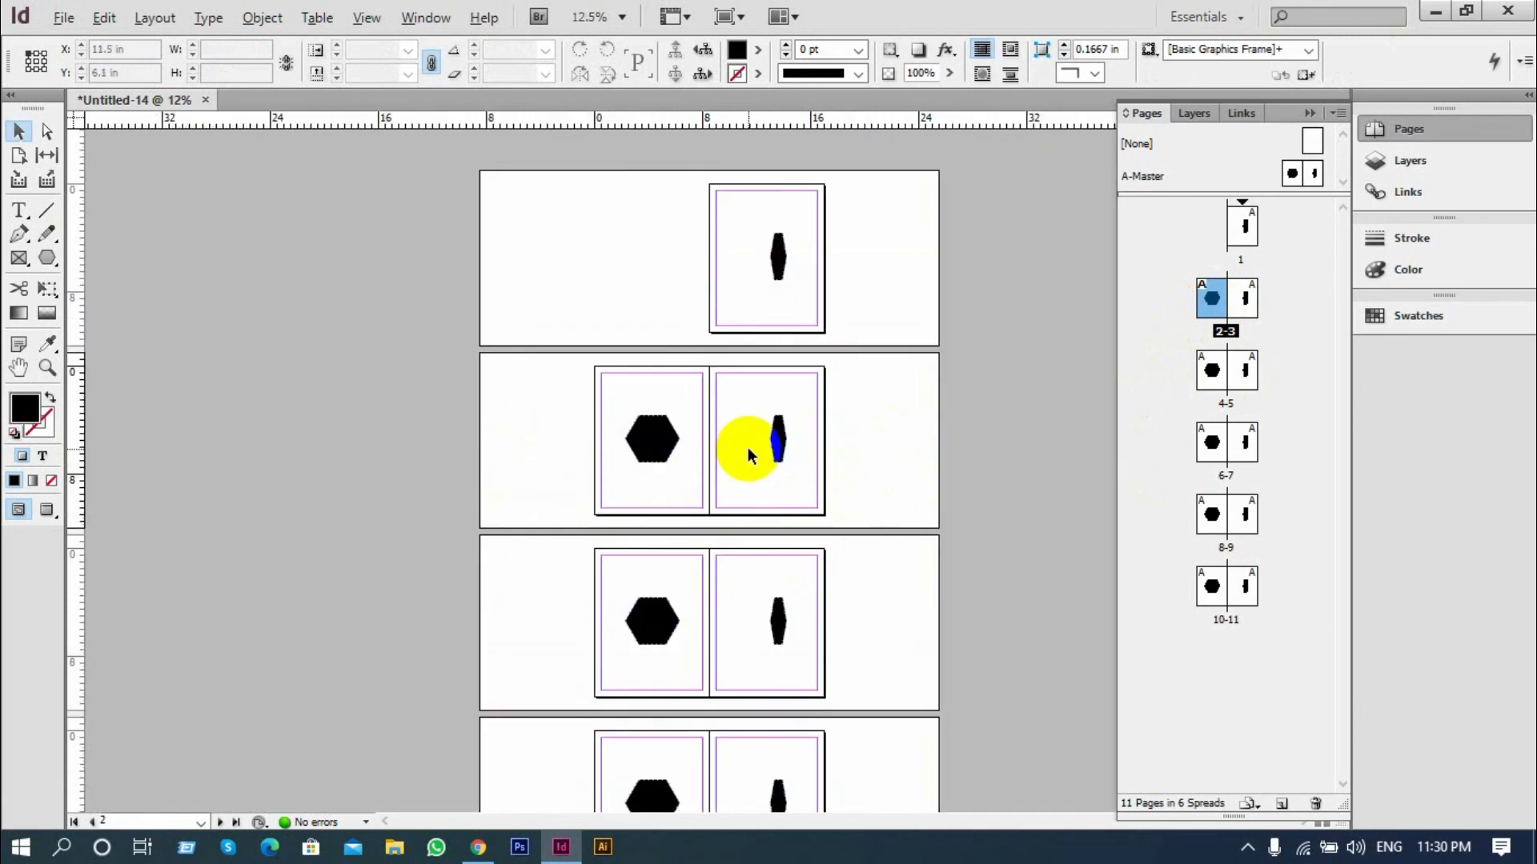
key("ctrl+minus")
key("ctrl+equal")
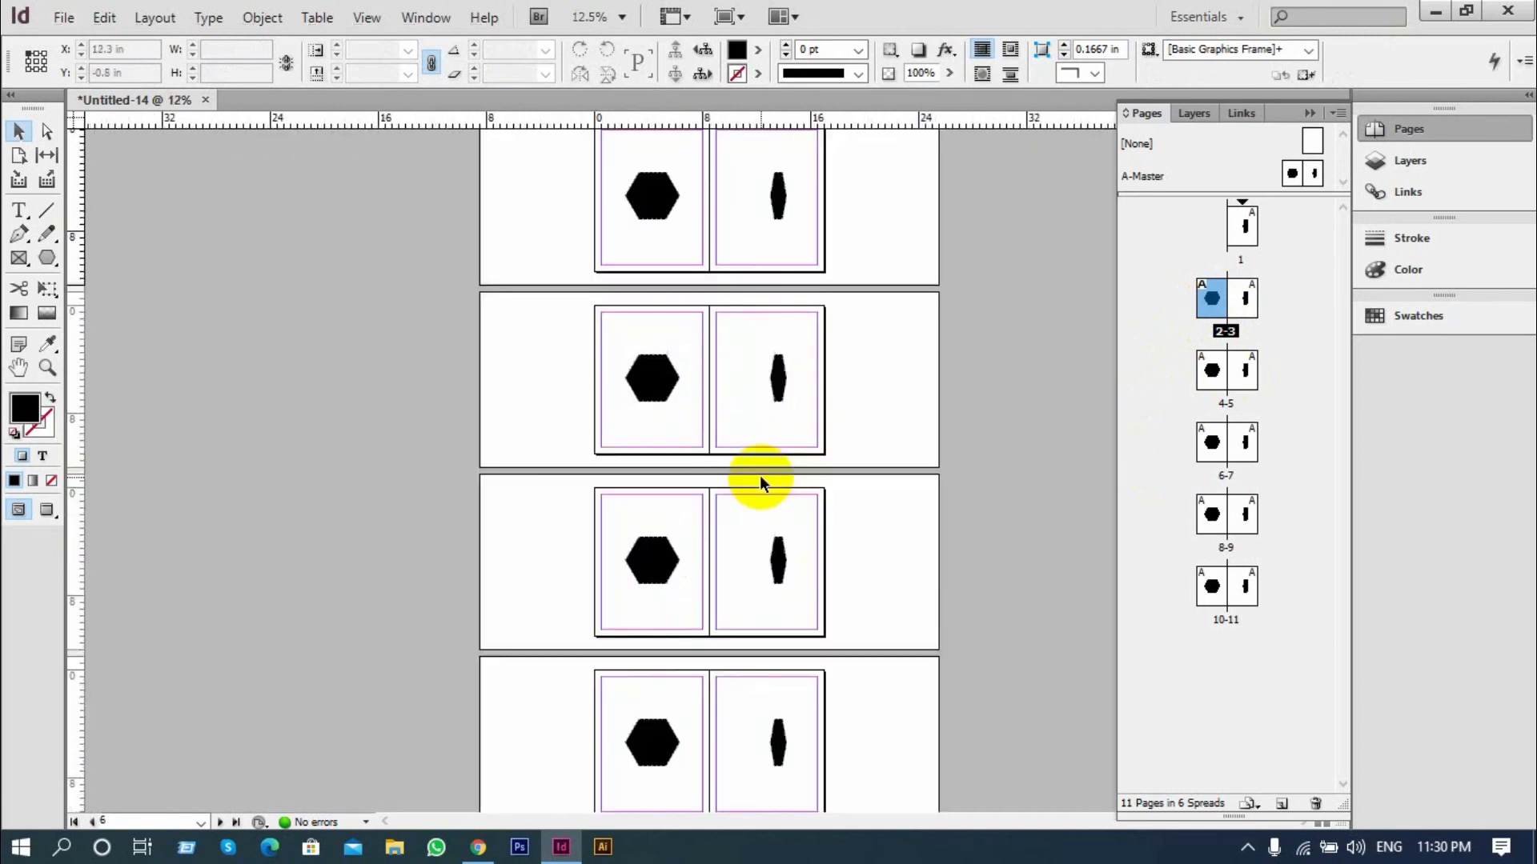
scroll(805, 450, "down", 2)
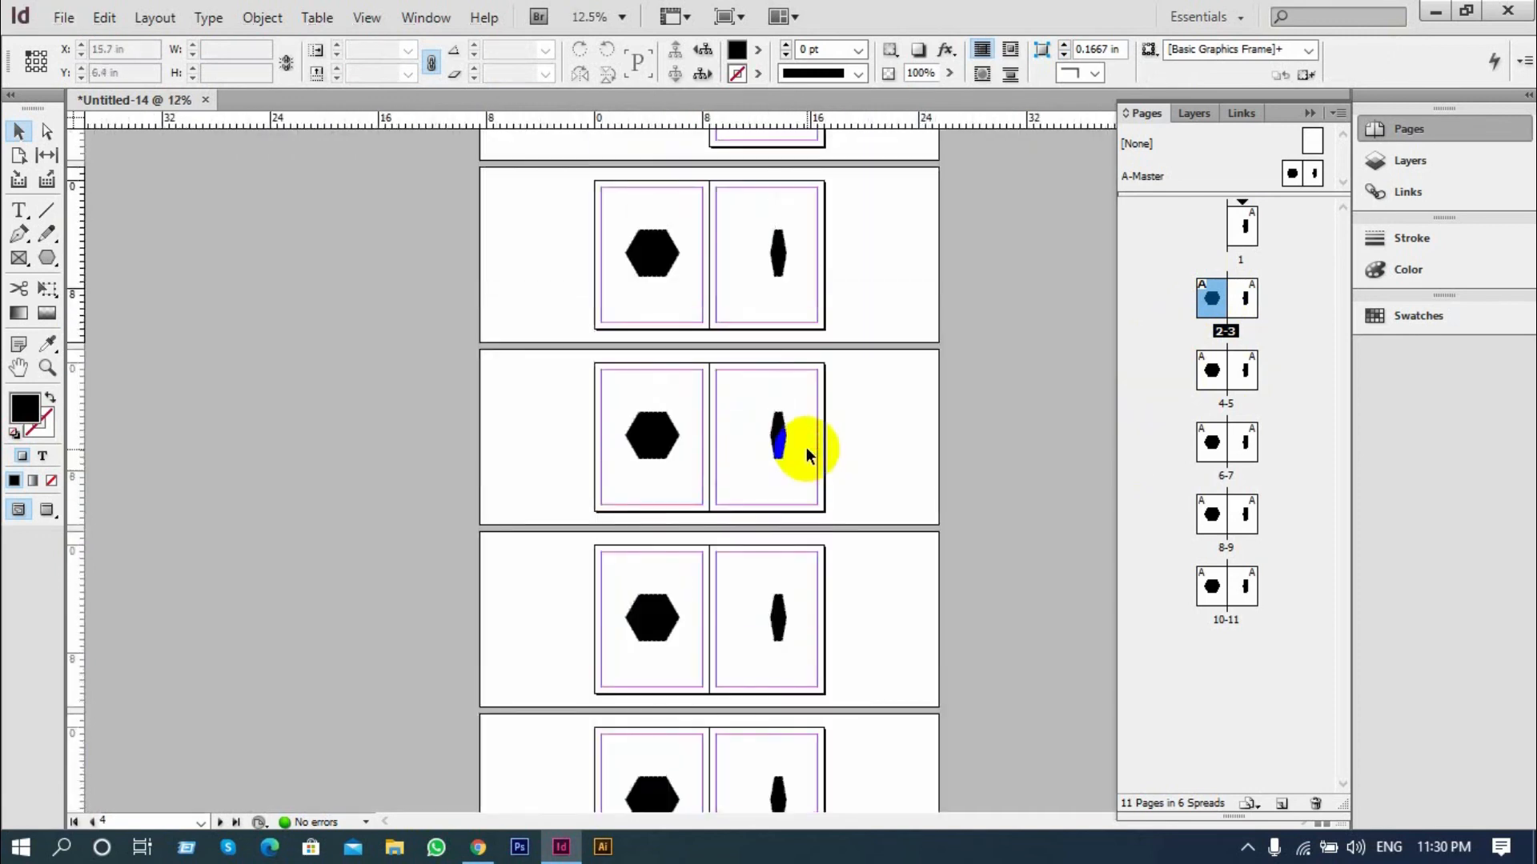
Undo the last narrowing of the right master shape, and set both master shapes to 24% opacity
key("ctrl+z")
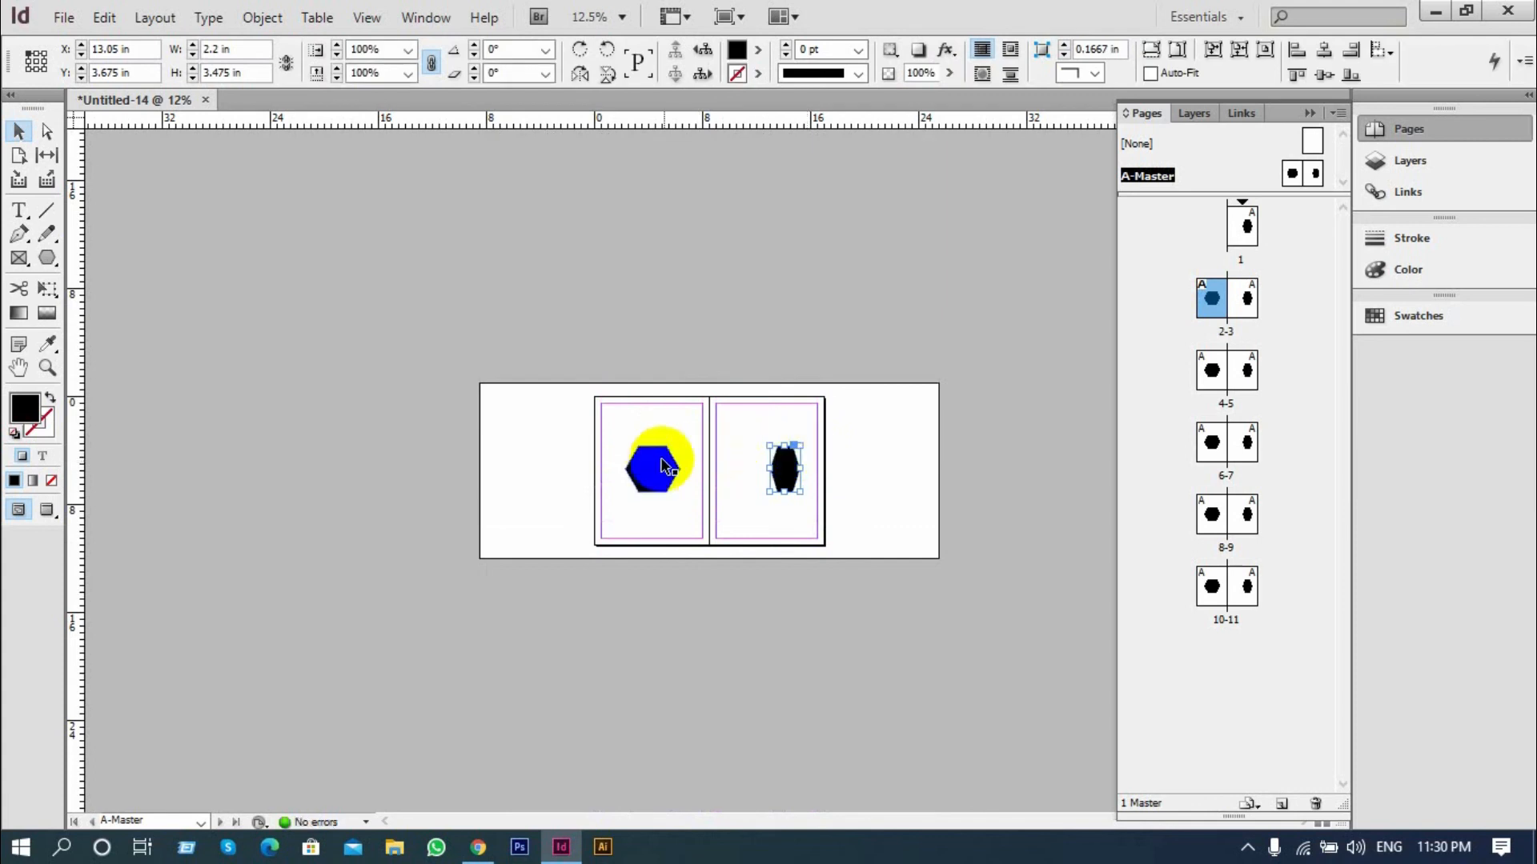
left_click(656, 464)
left_click(950, 74)
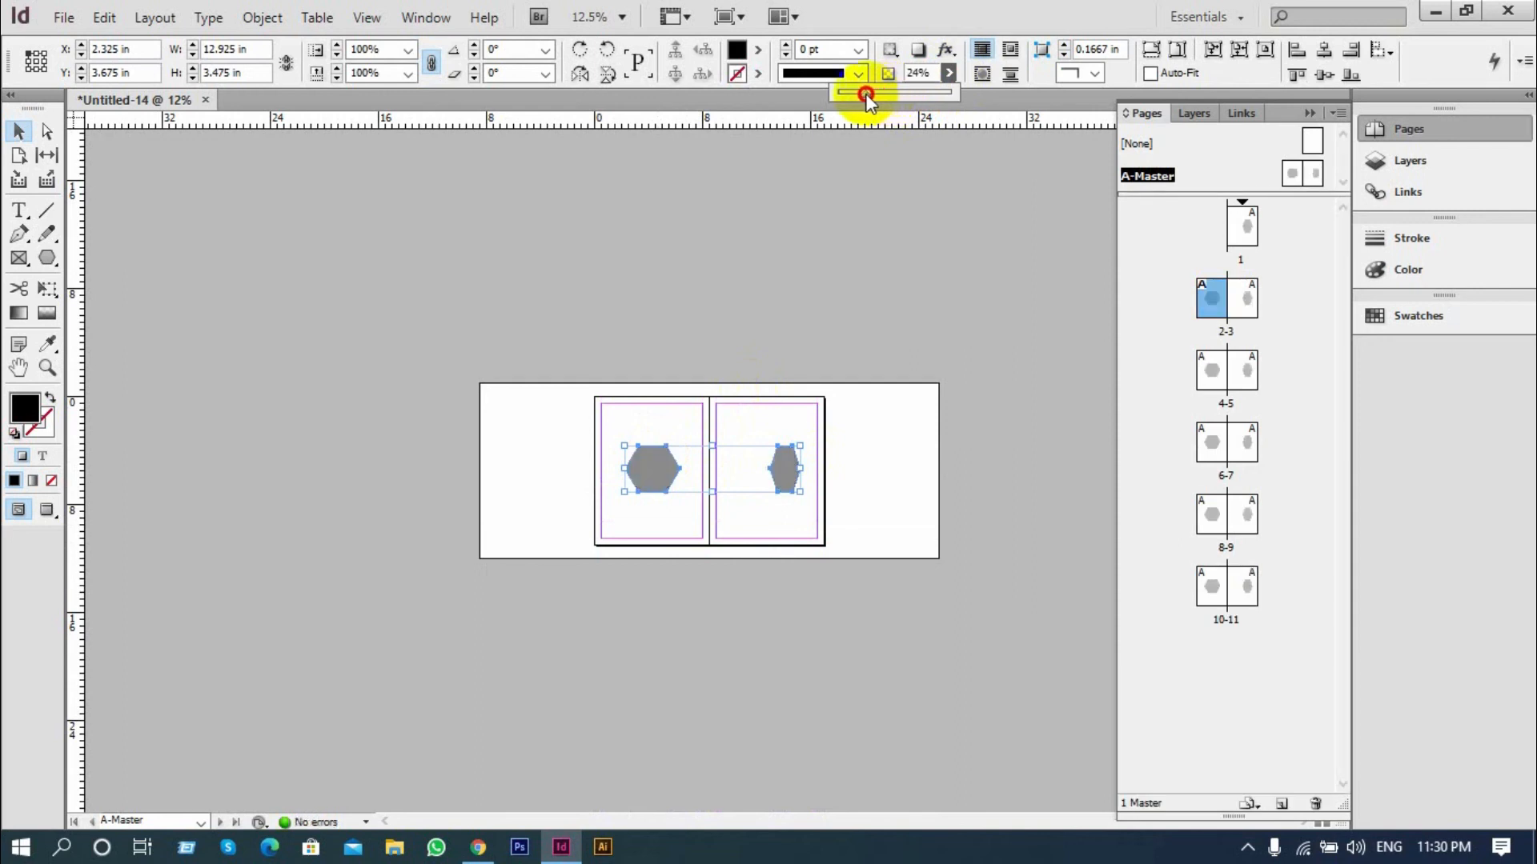
left_click_drag(866, 94, 866, 94)
left_click(1206, 301)
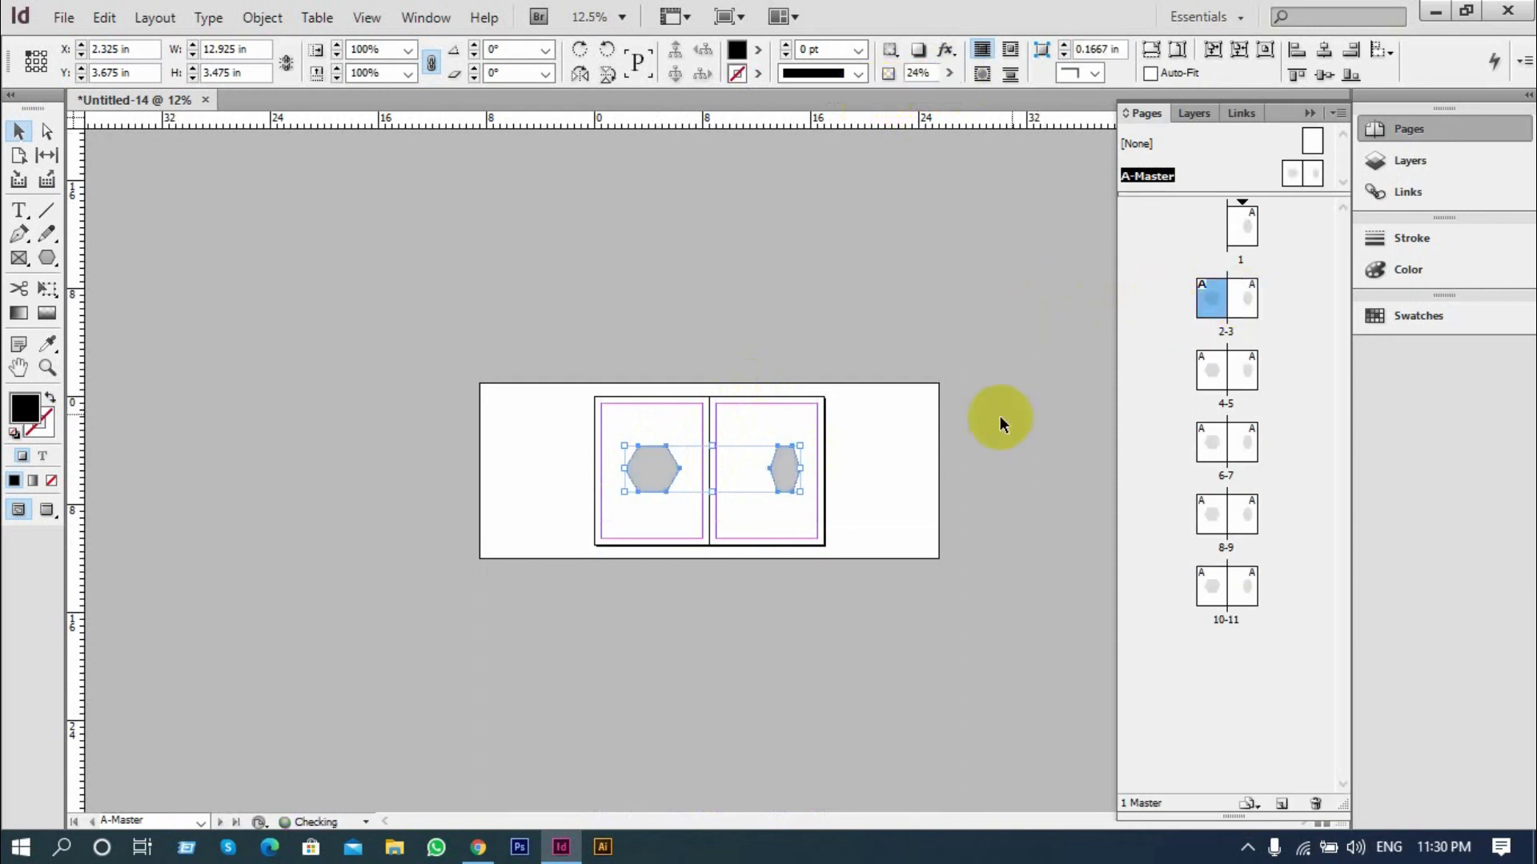
left_click(899, 446)
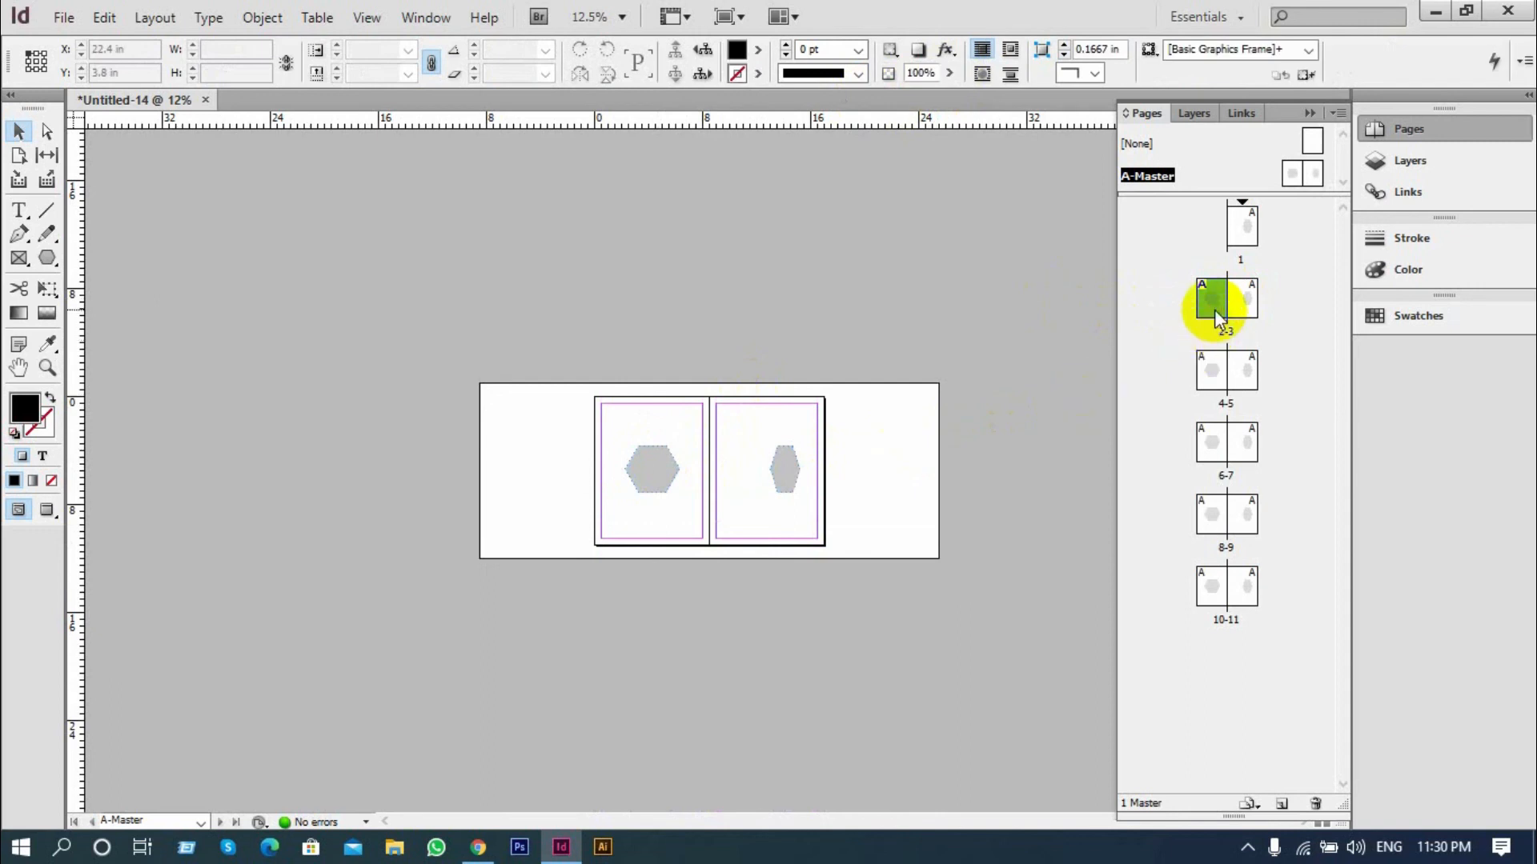
Open spread 2-3 and review the semi-transparent master shapes across all document spreads
double_click(1217, 317)
scroll(837, 421, "up", 3)
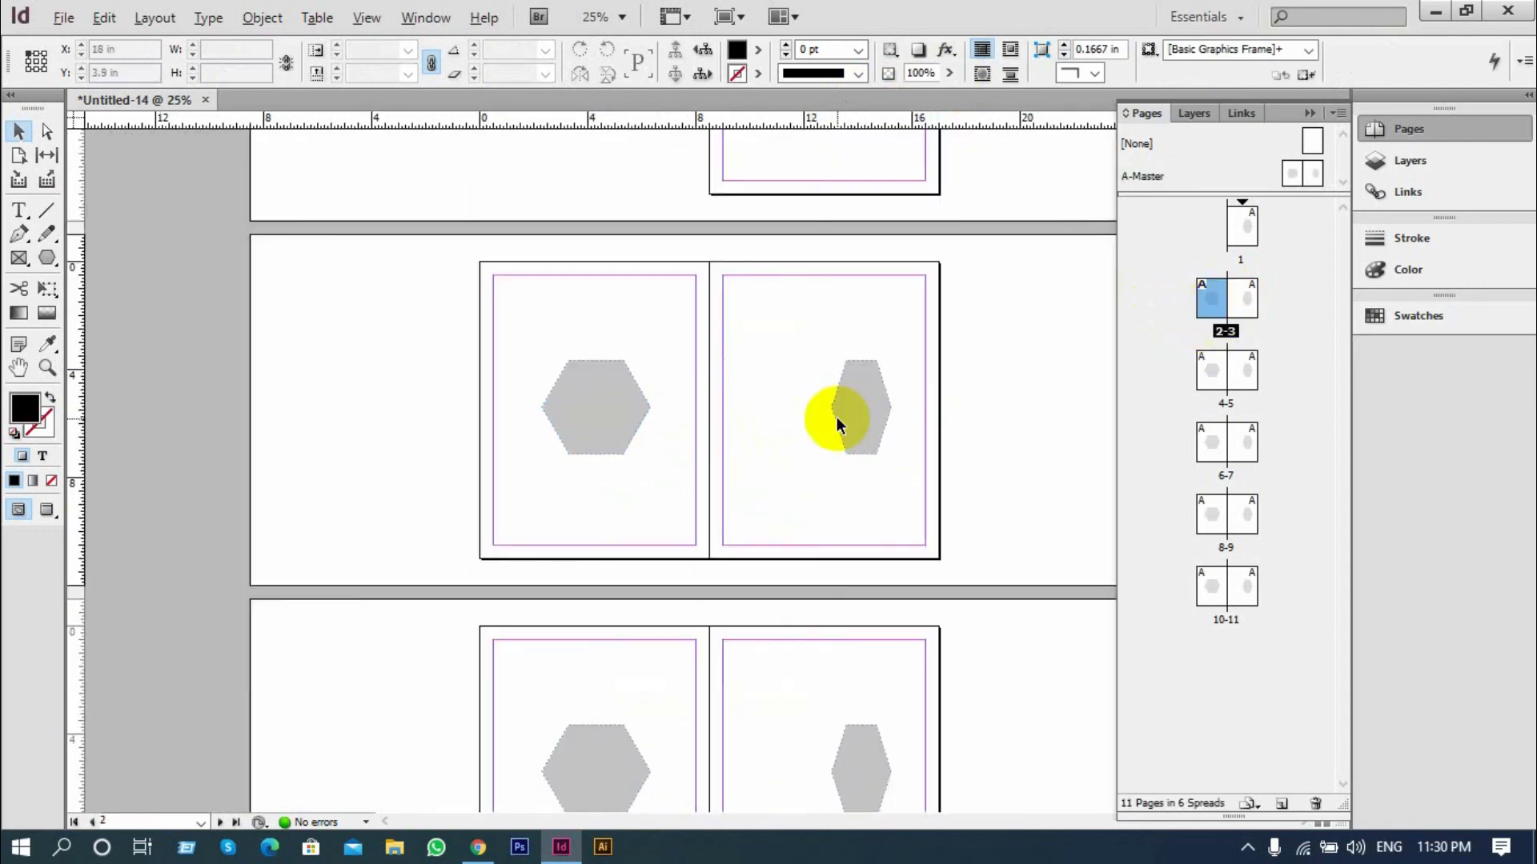
scroll(834, 420, "down", 6)
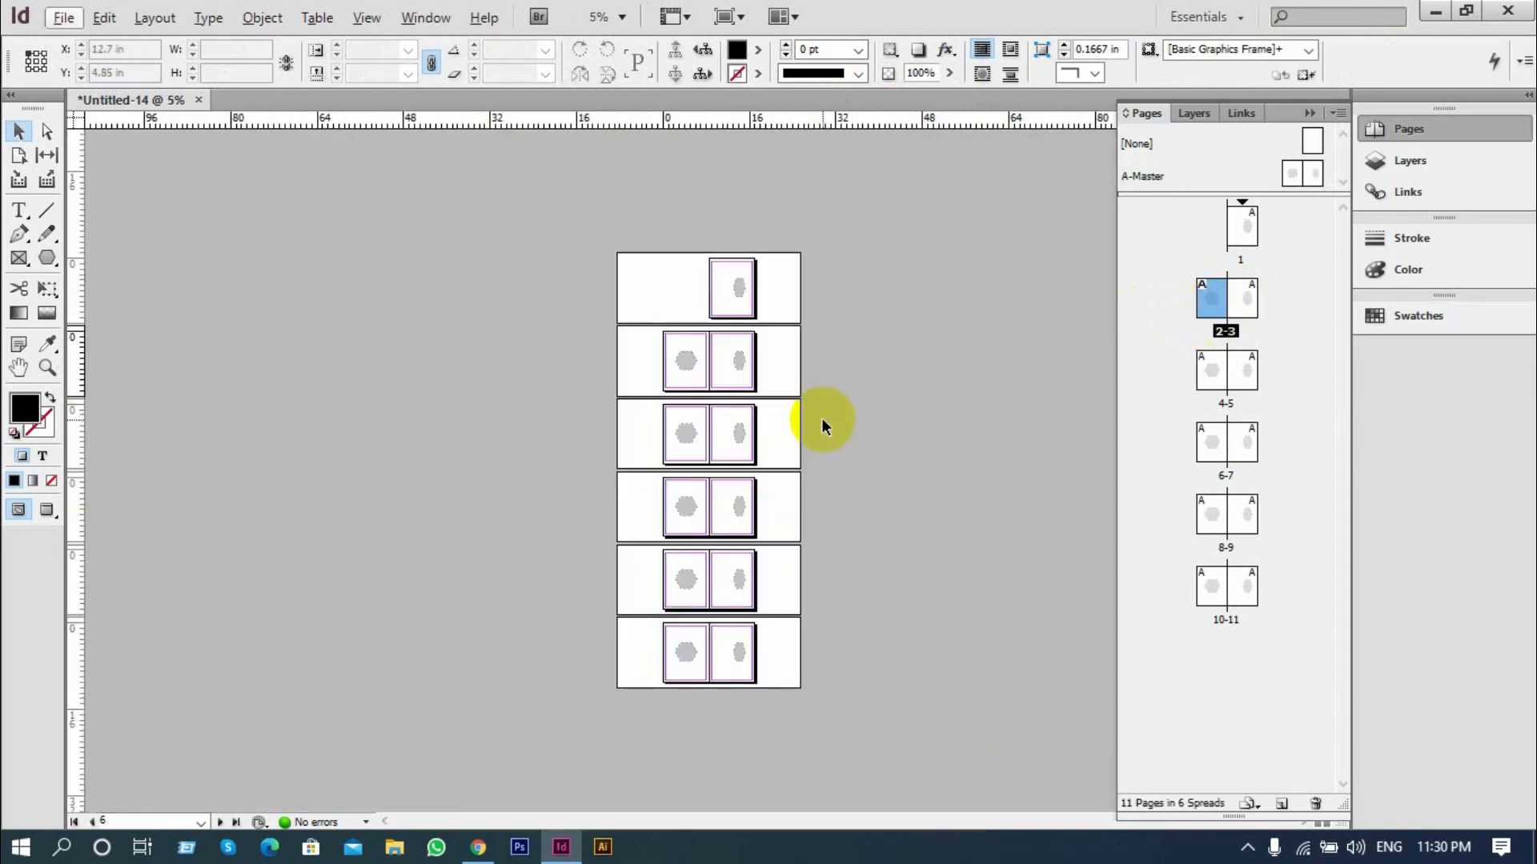
Open the A-Master spread and delete both hexagon shapes from it
scroll(821, 418, "up", 3)
scroll(776, 509, "down", 2)
scroll(755, 494, "up", 3)
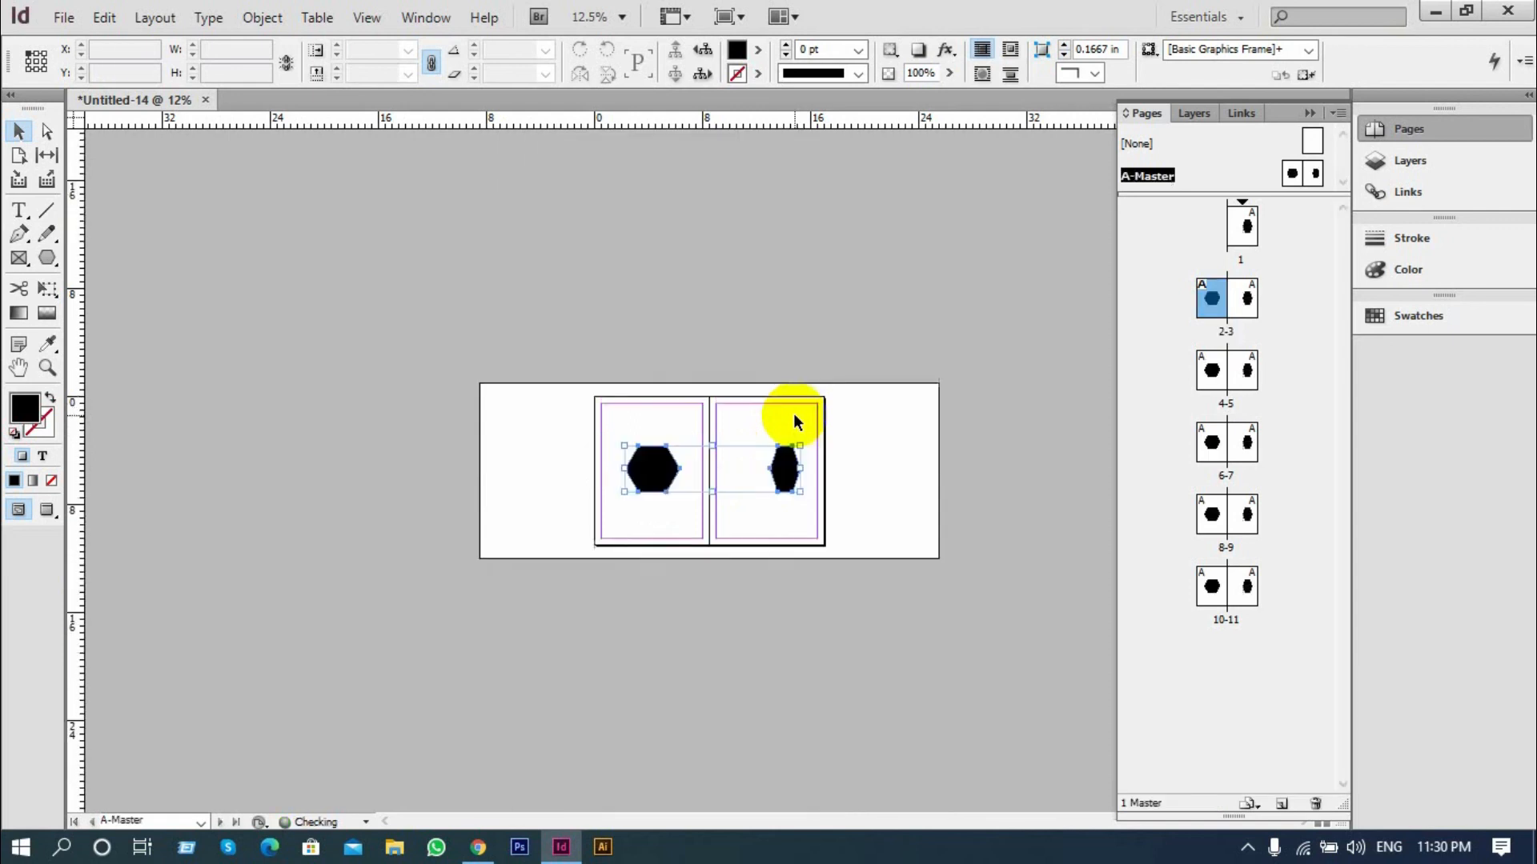
key("Delete")
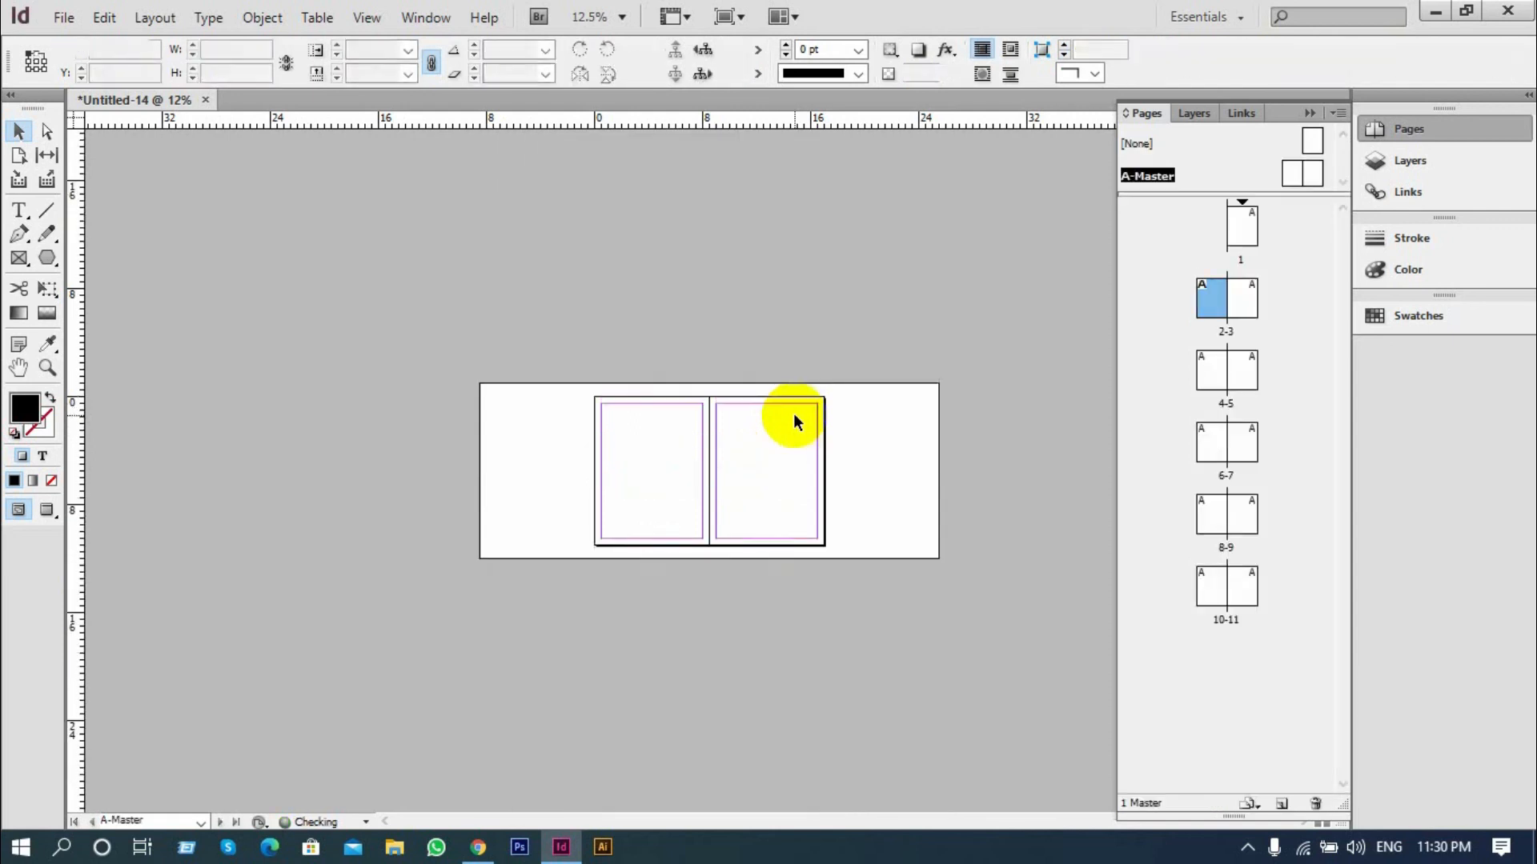
key("ctrl+equal")
key("alt")
key("ctrl+equal")
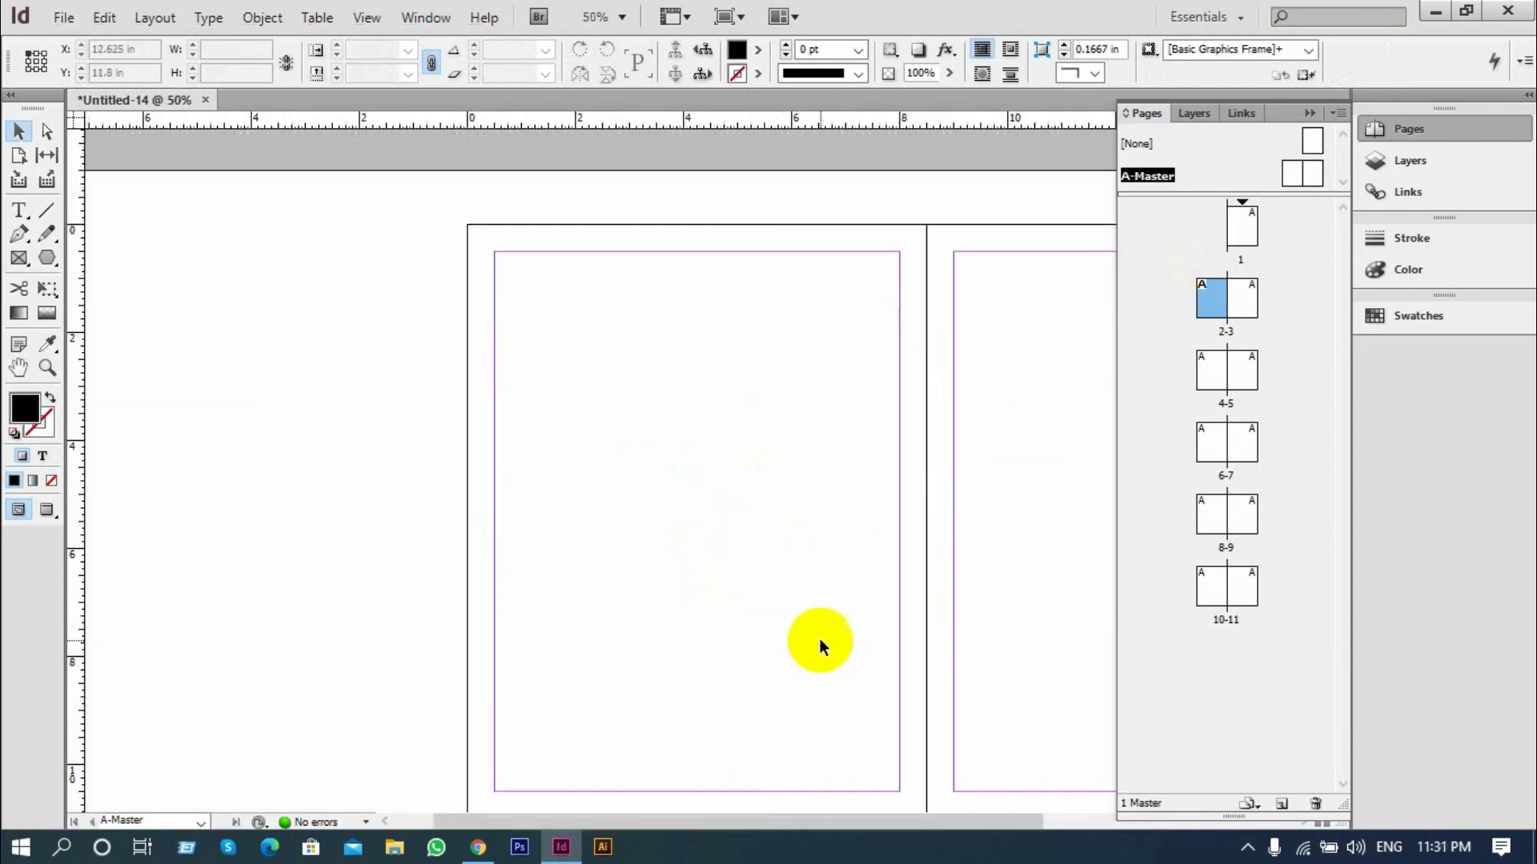
left_click_drag(769, 546, 525, 456)
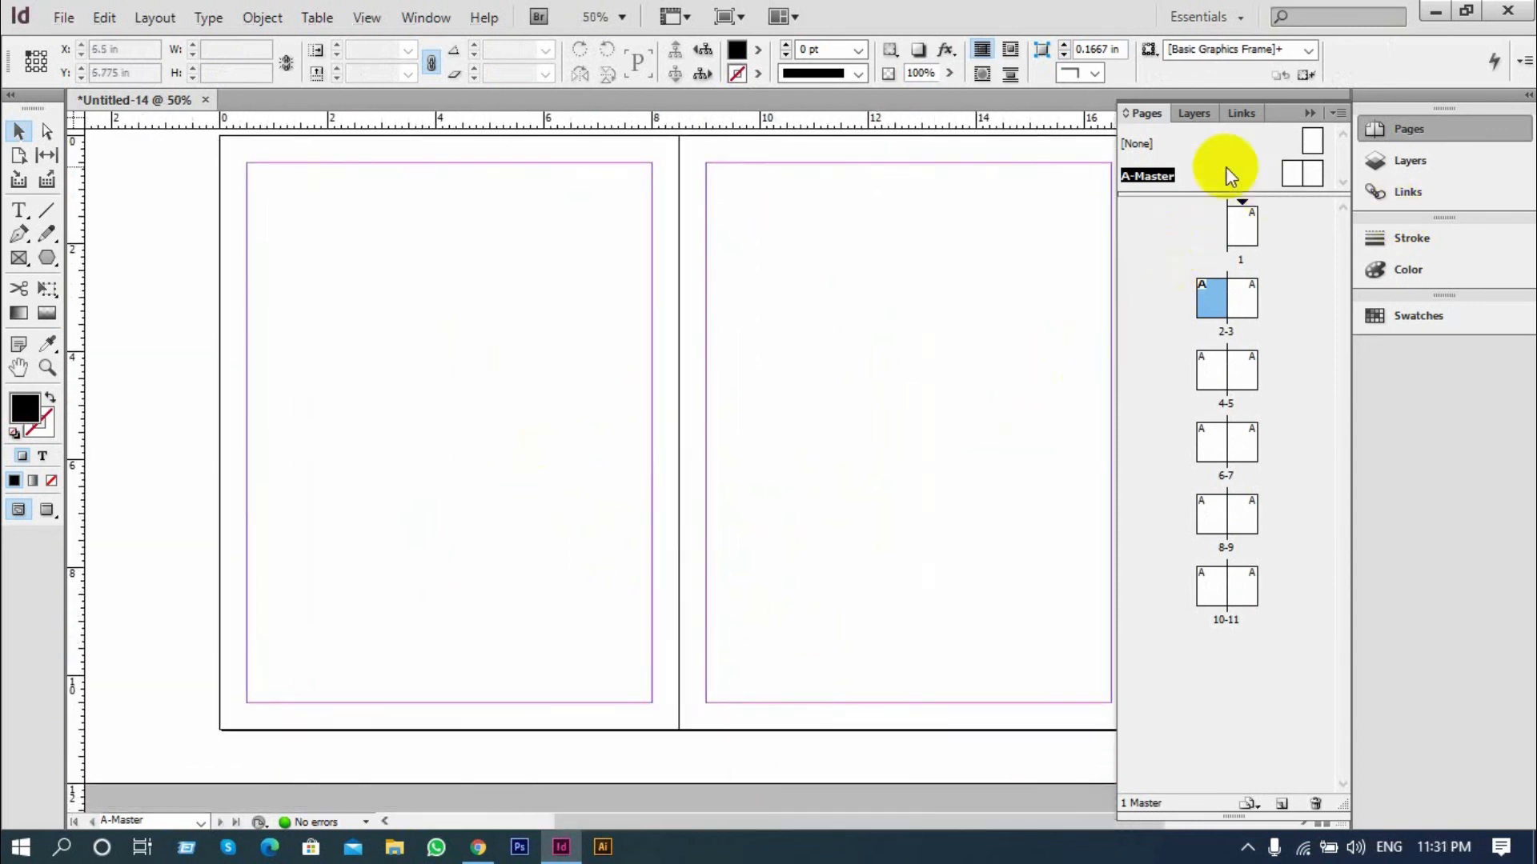
left_click_drag(931, 464, 872, 384)
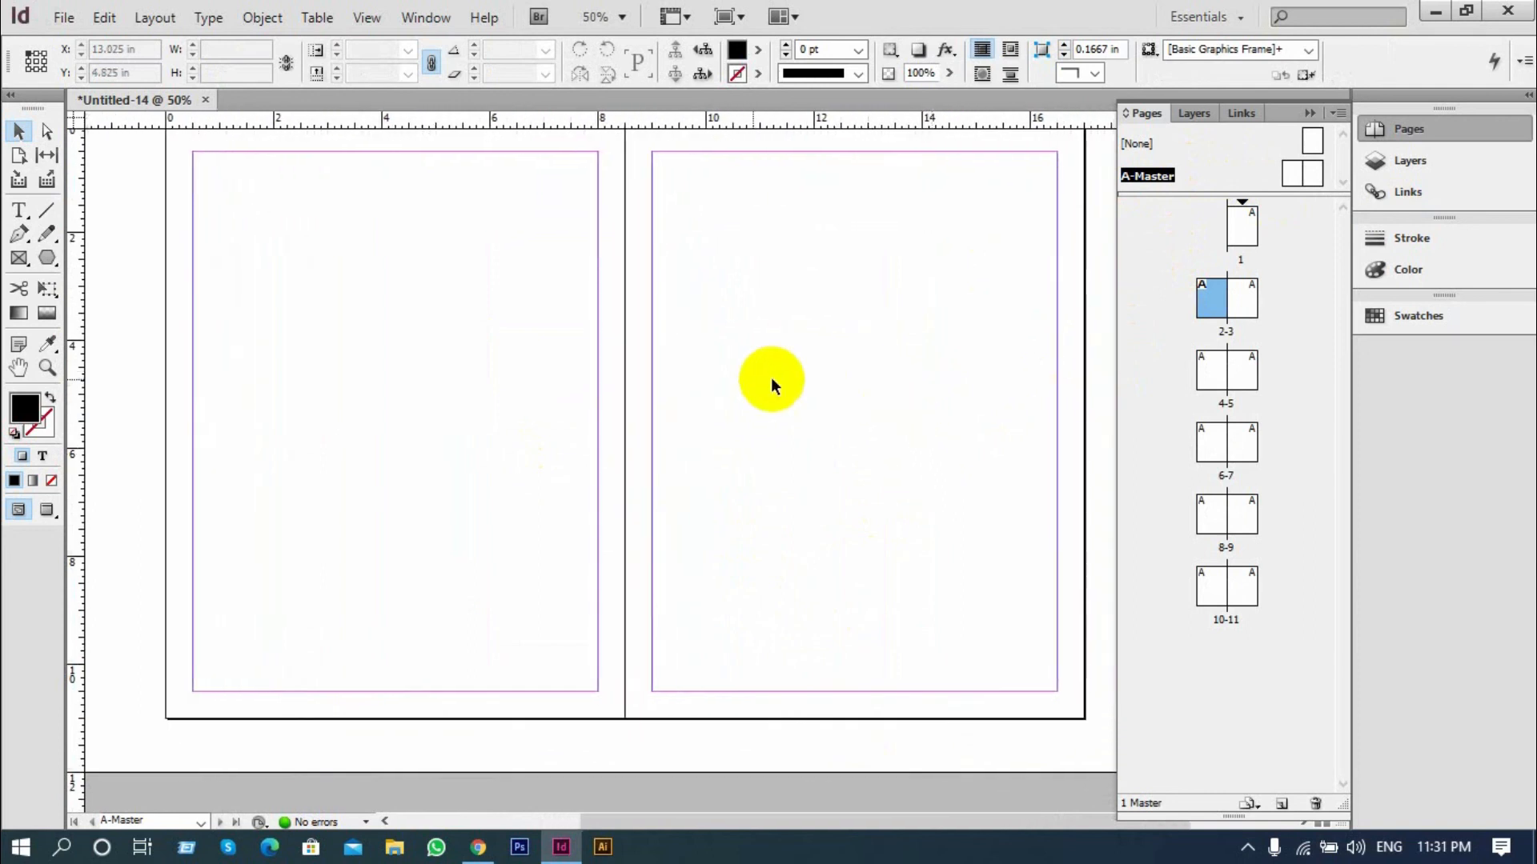
left_click(208, 17)
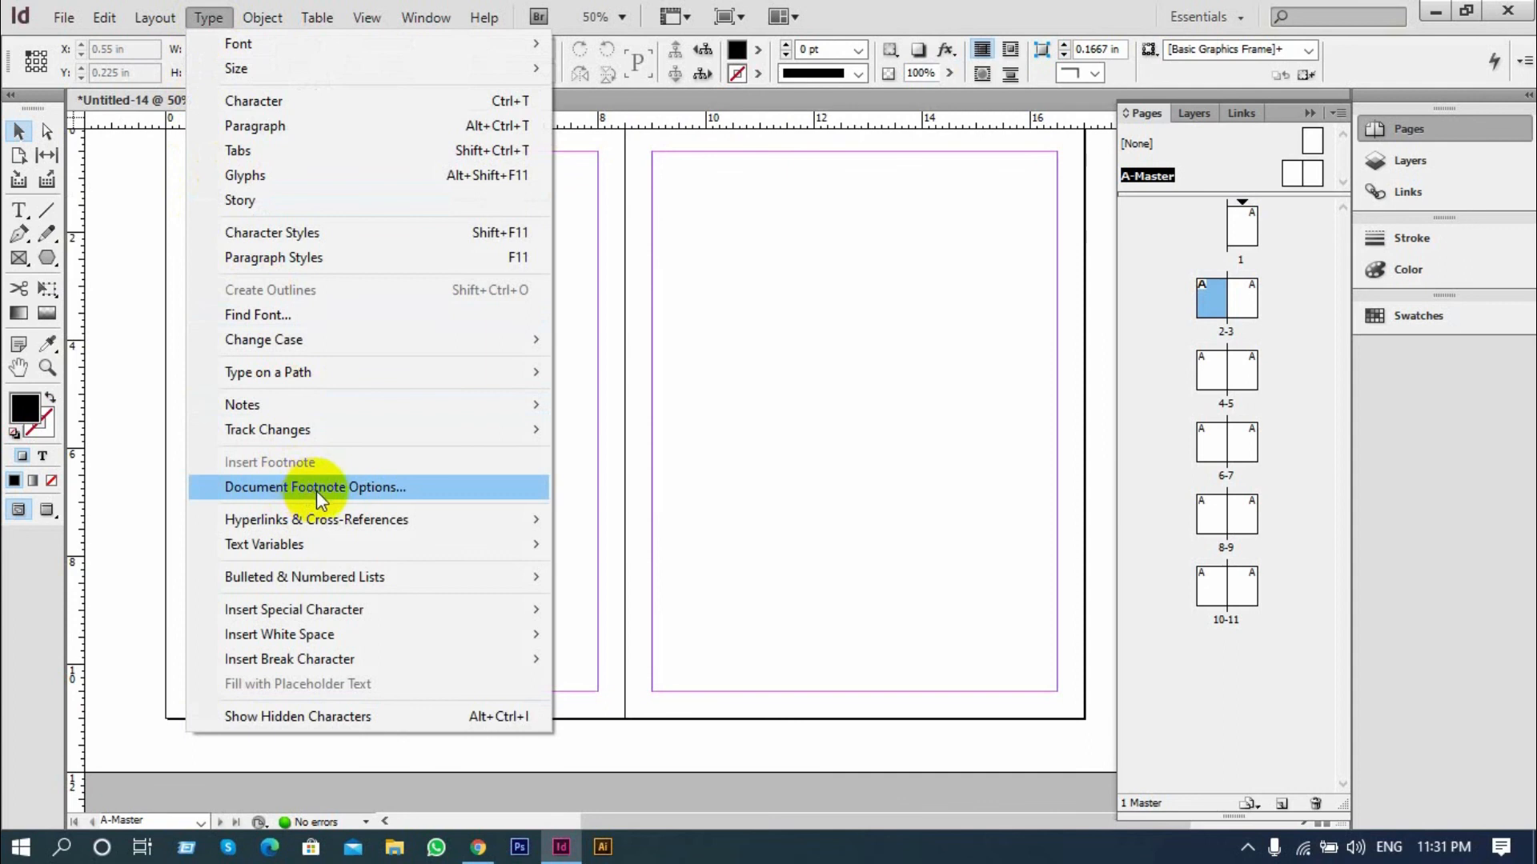
mouse_move(341, 571)
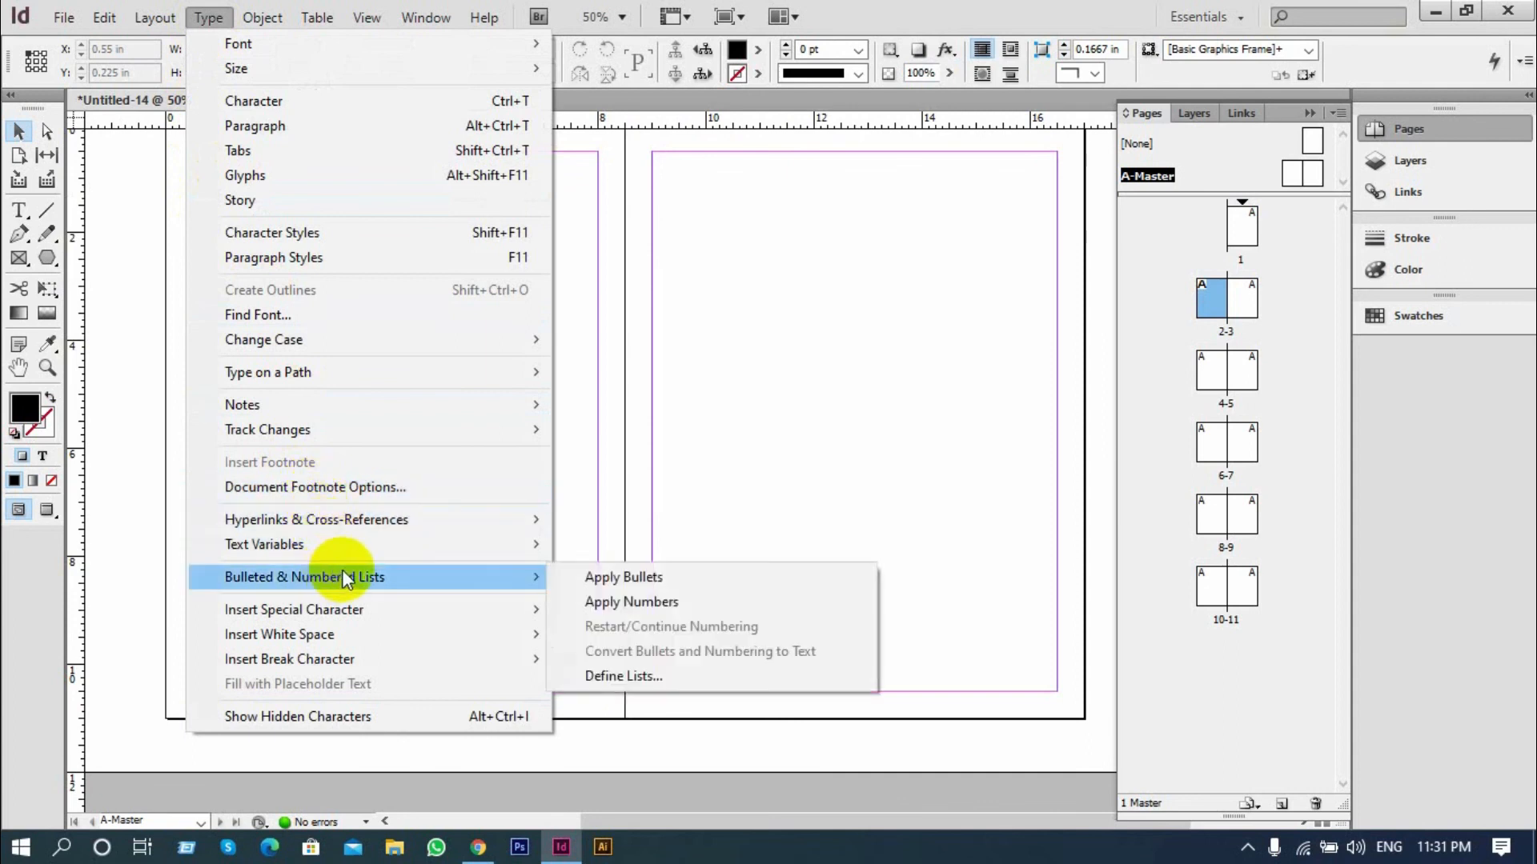
mouse_move(363, 608)
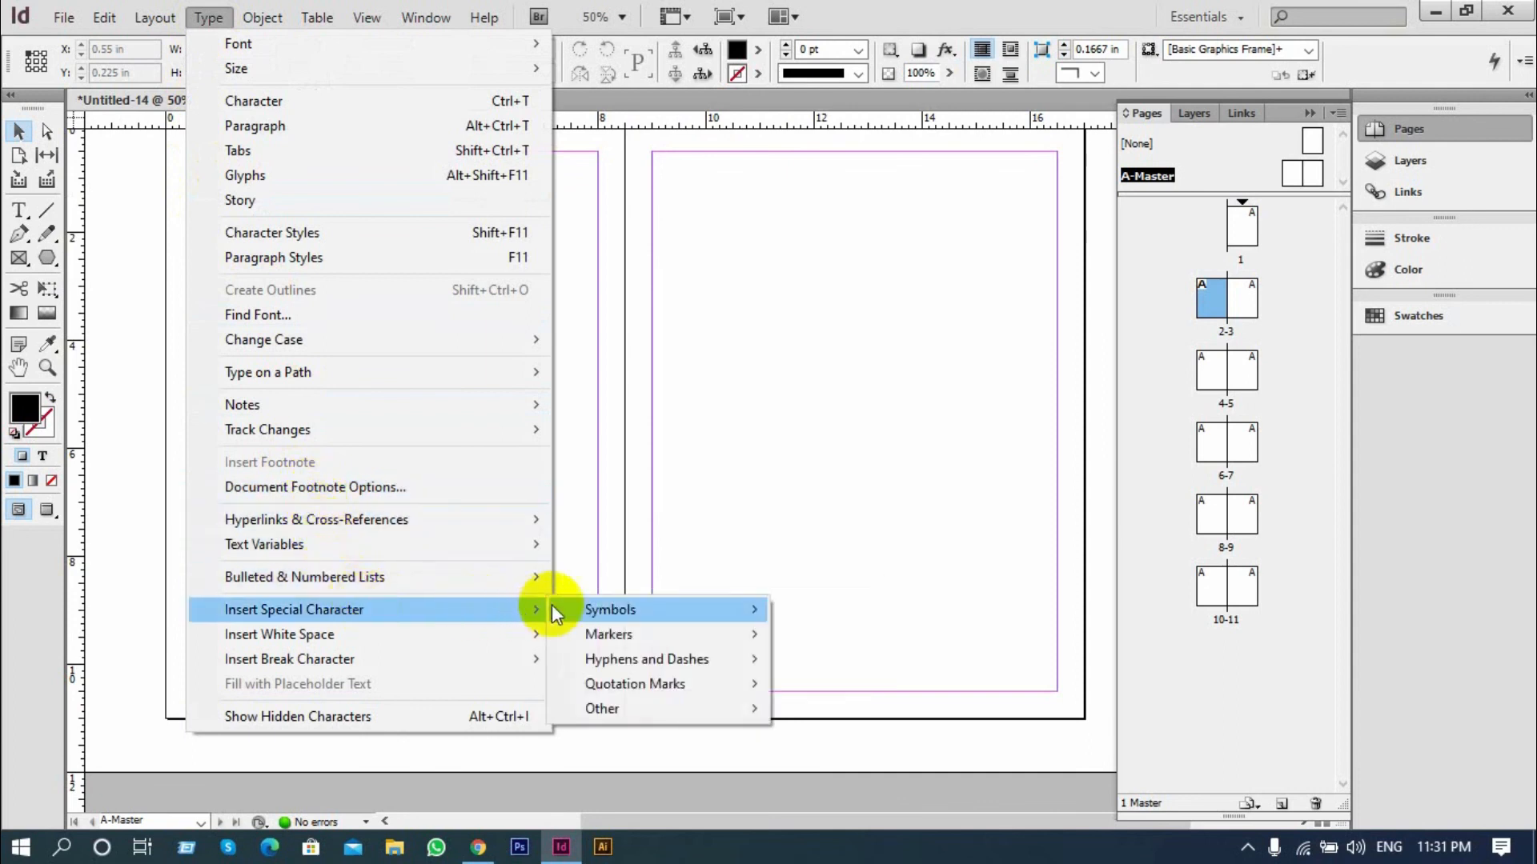
mouse_move(598, 611)
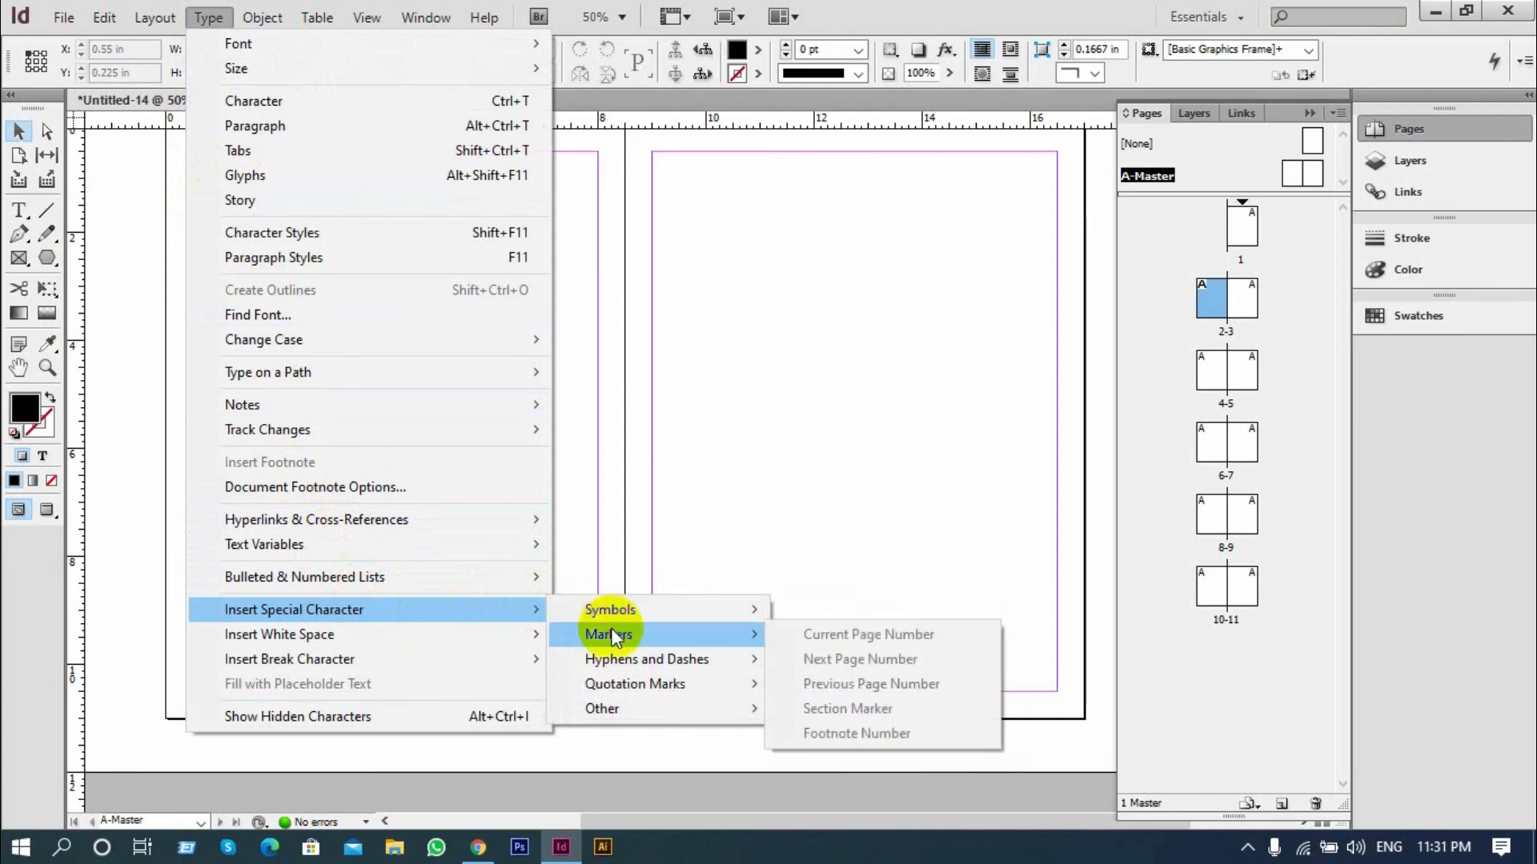
left_click(77, 637)
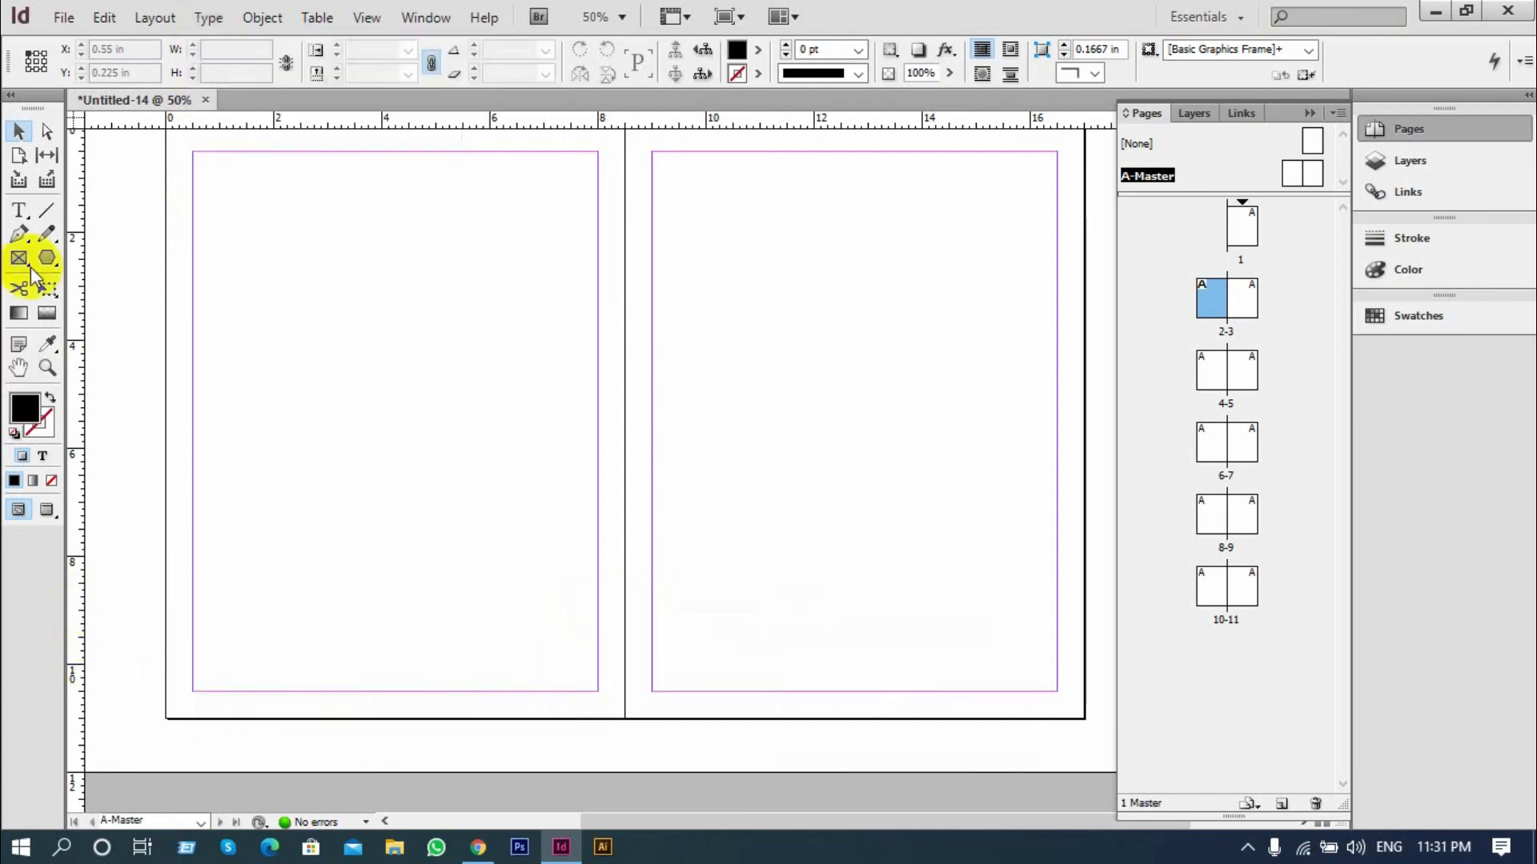
Draw a text frame about 0.525 by 0.5 in in the left master page's bottom margin and insert a Current Page Number marker
left_click(16, 210)
scroll(293, 666, "up", 2)
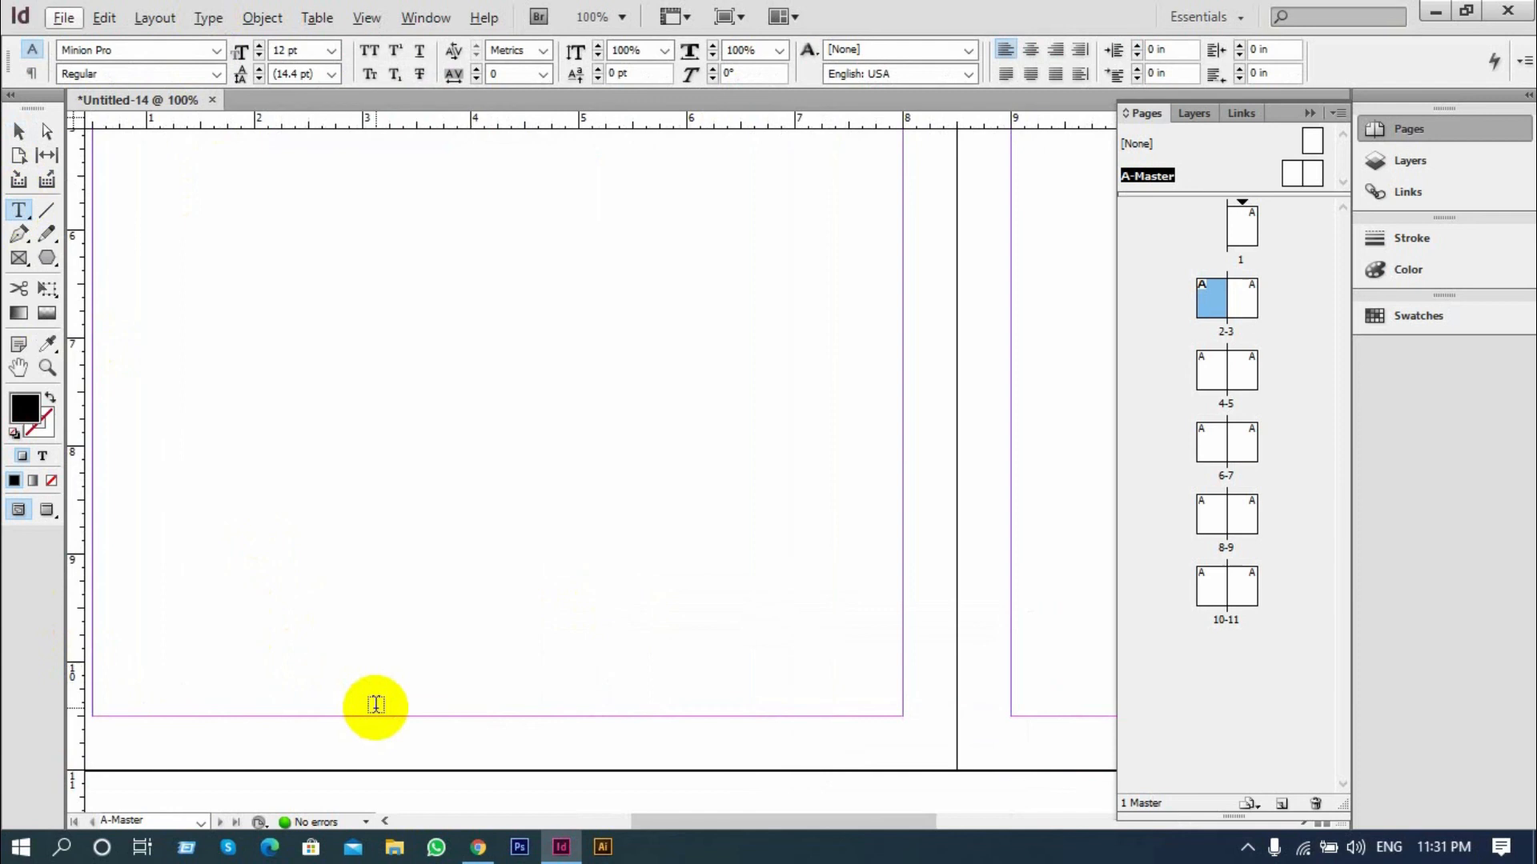
scroll(395, 721, "up", 1)
left_click_drag(506, 593, 525, 651)
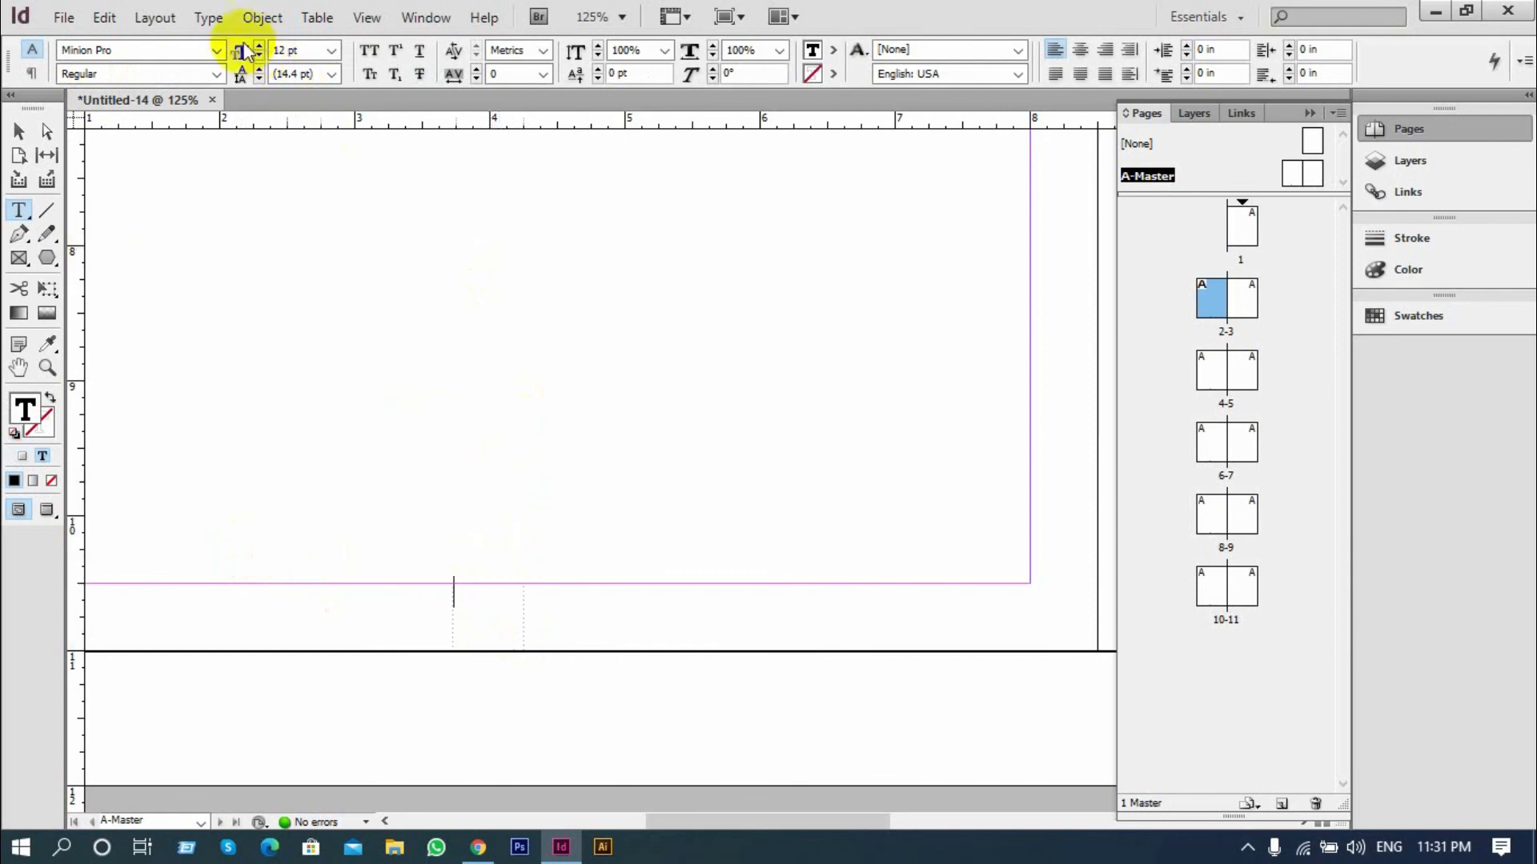
left_click(208, 18)
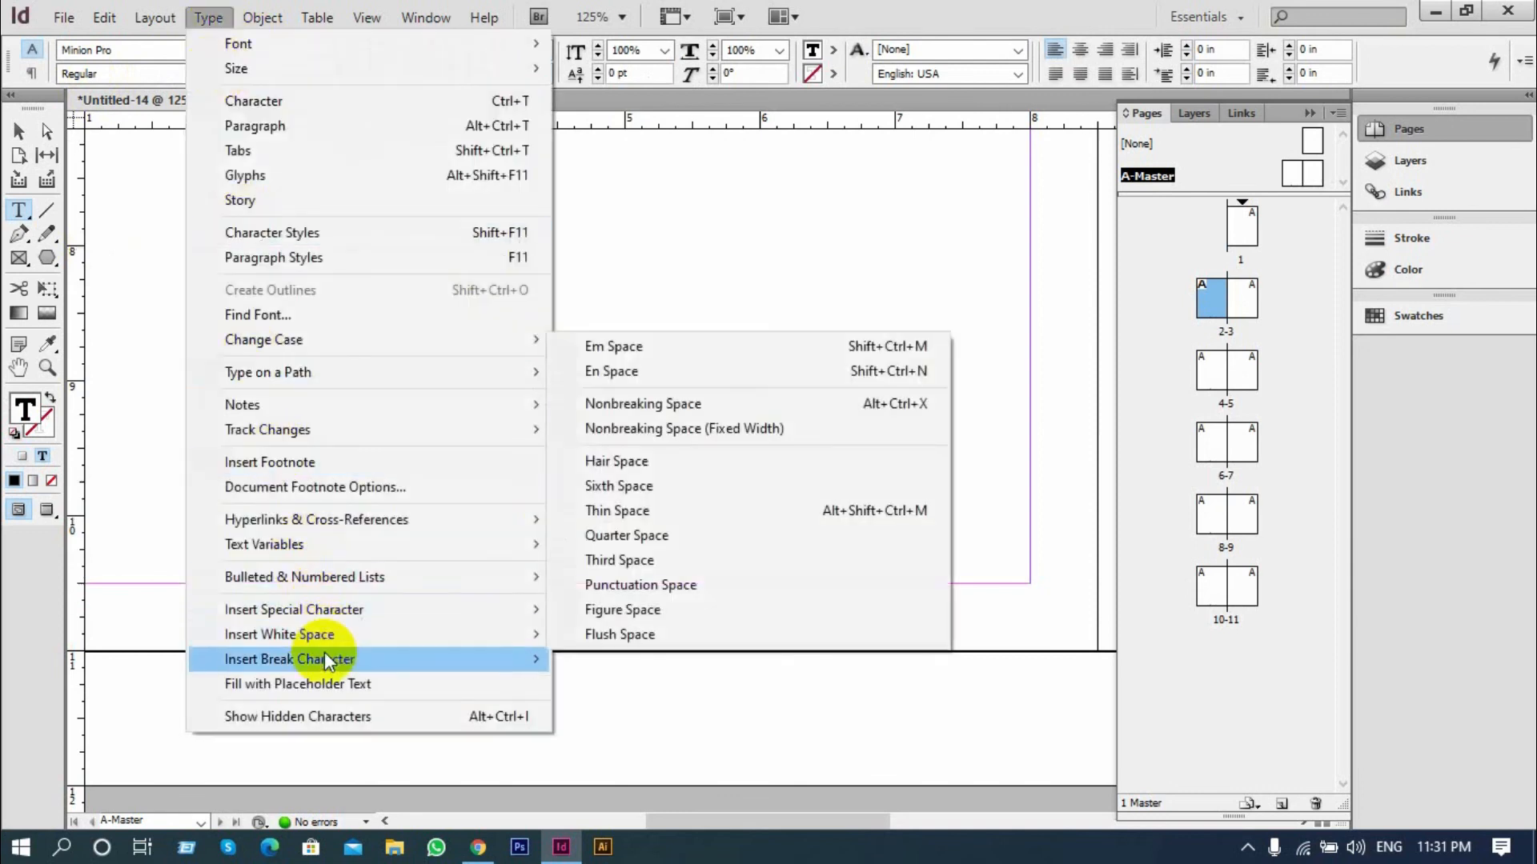
mouse_move(349, 621)
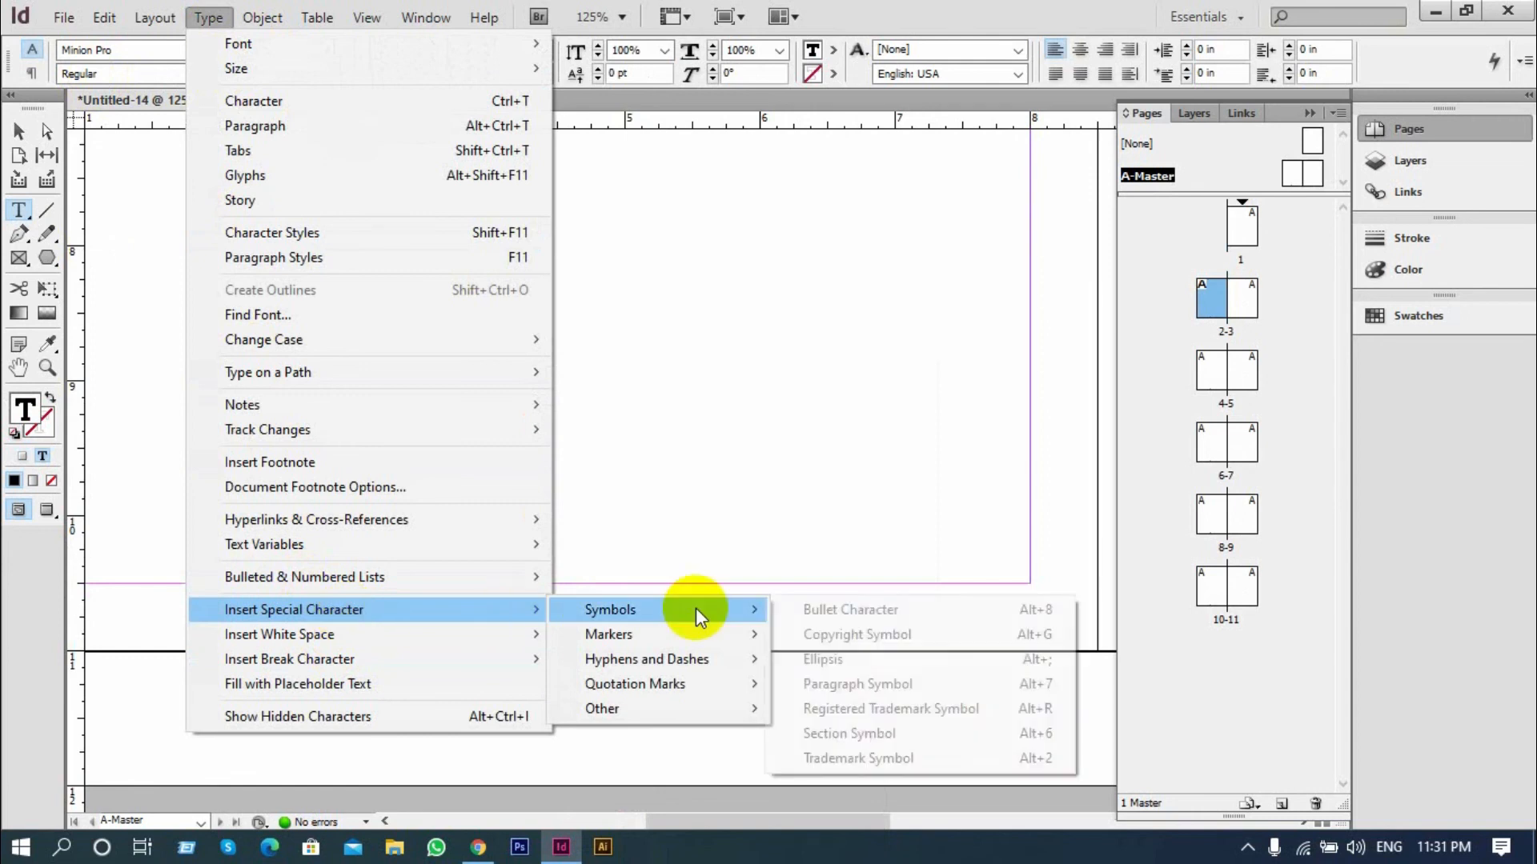
mouse_move(661, 632)
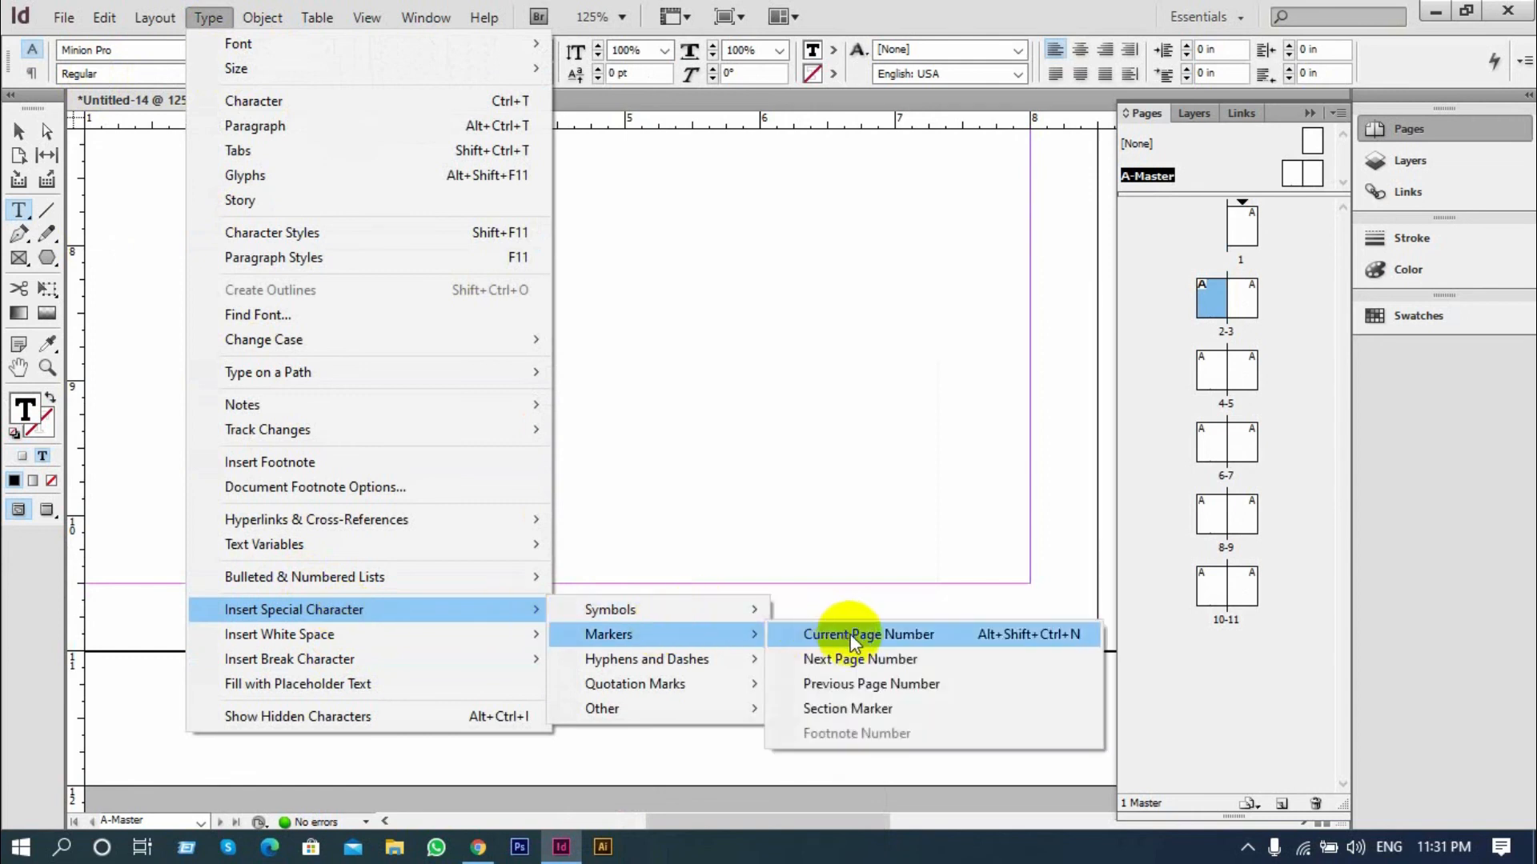
left_click(936, 630)
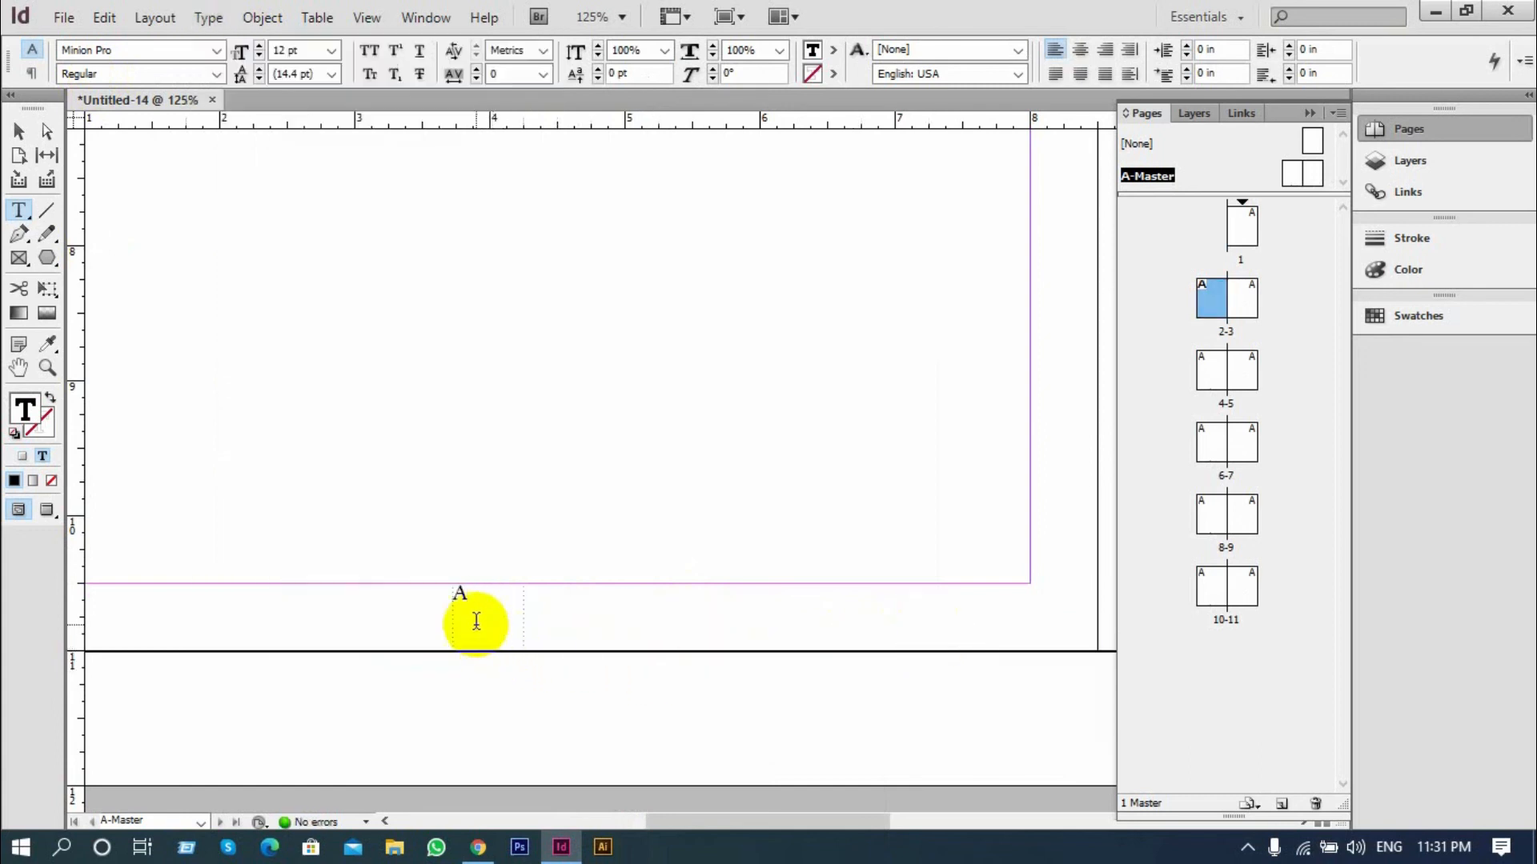
Enlarge the page number marker on the left master page to 34 pt
left_click_drag(486, 590, 459, 594)
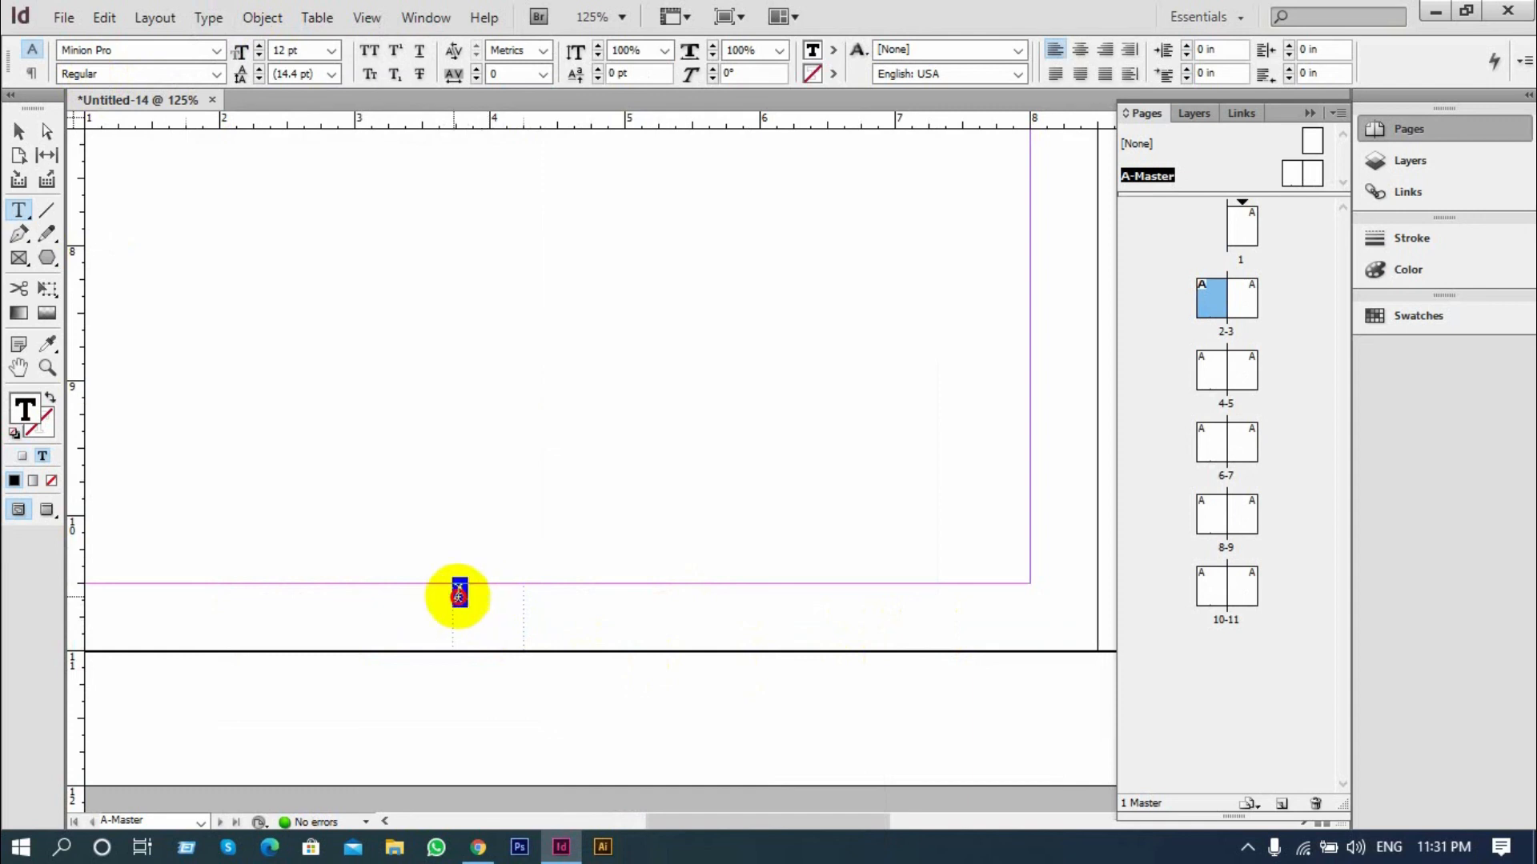
key("ctrl+shift+period")
key("ctrl+shift+period")
key("ctrl+shift+period")
key("ctrl+shift+period")
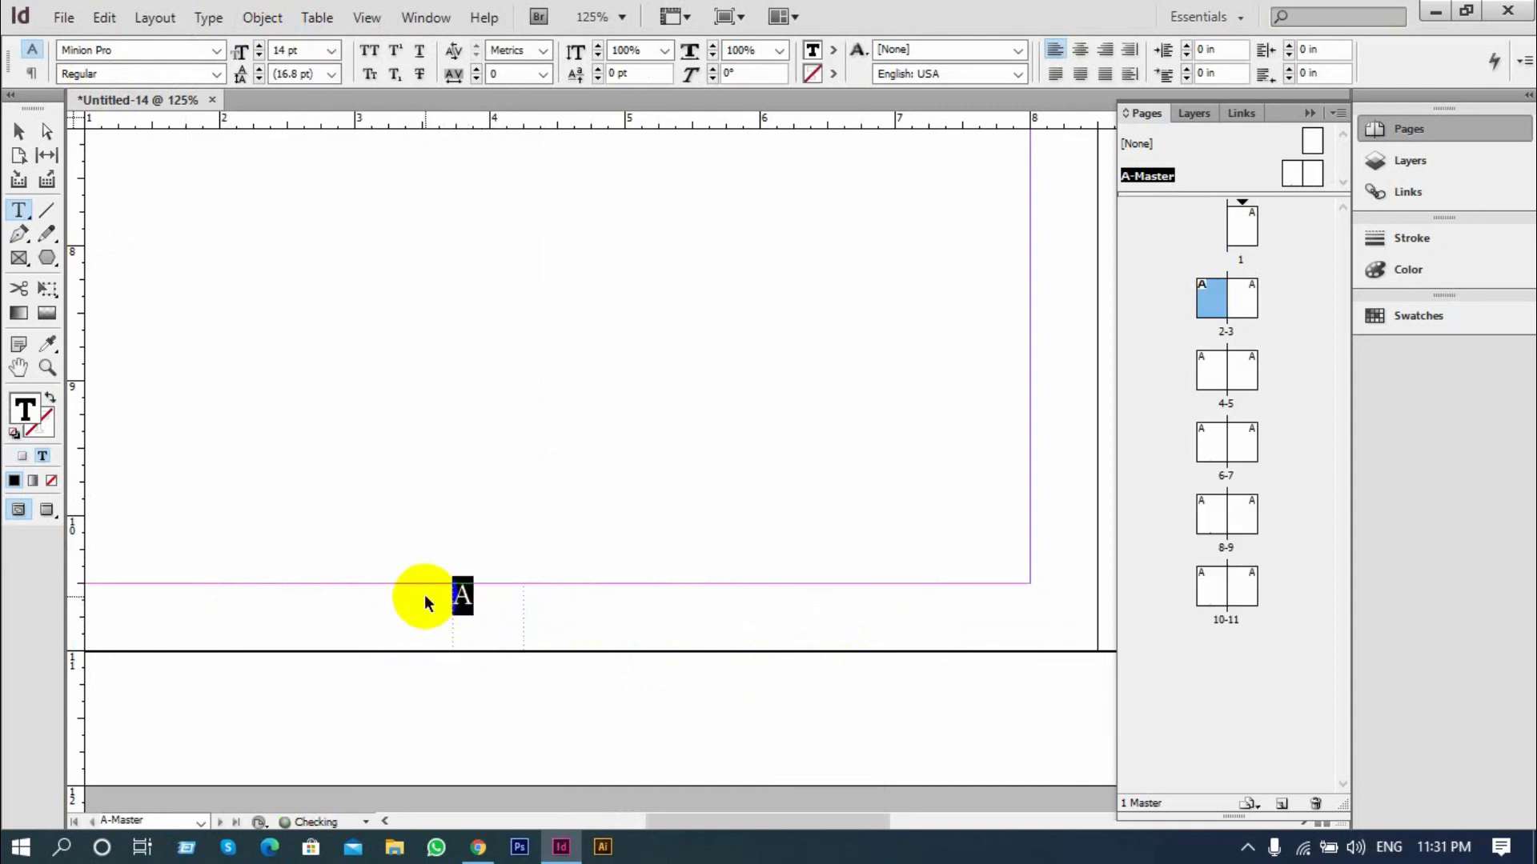
key("ctrl+shift+period")
key("ctrl+shift+period")
key("ctrl+shift+period")
key("ctrl+shift+period")
key("ctrl+shift+period")
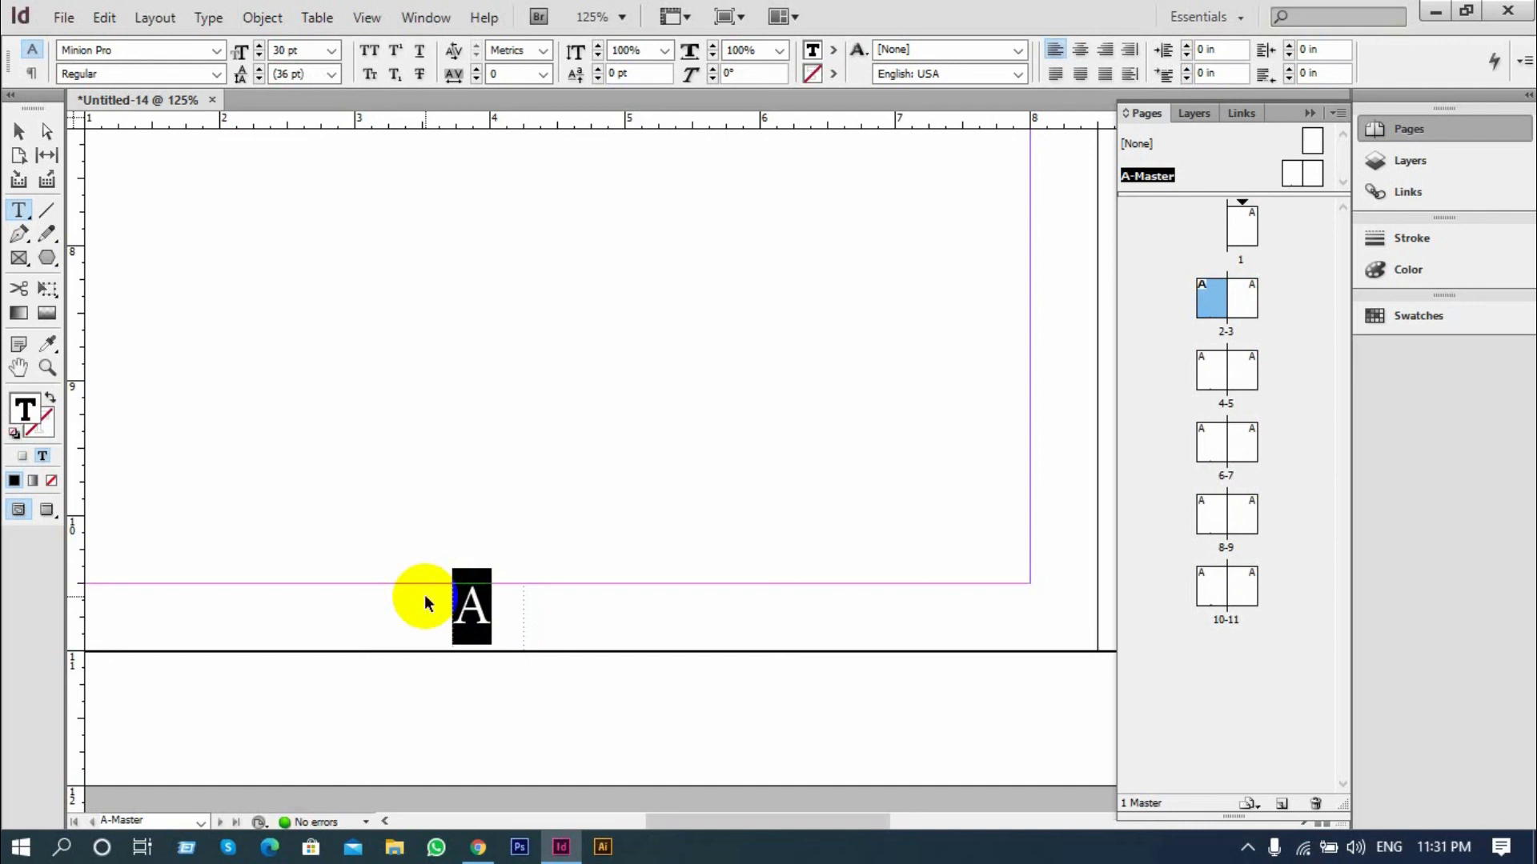
key("ctrl+shift+period")
key("ctrl+shift+period")
Add a tilde (~) directly before and after the page number marker
left_click(460, 617)
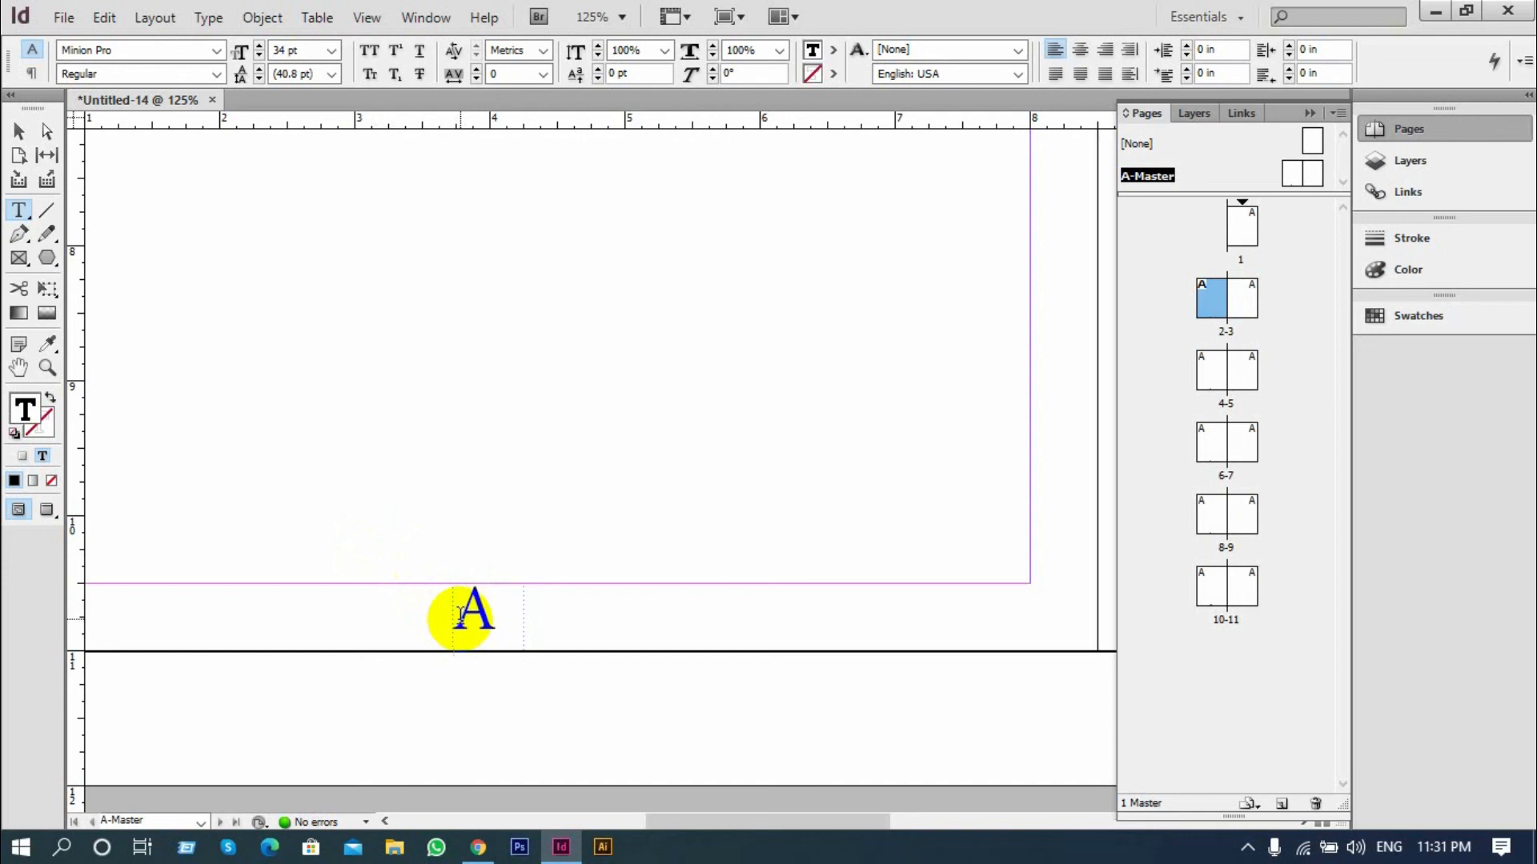
type("~")
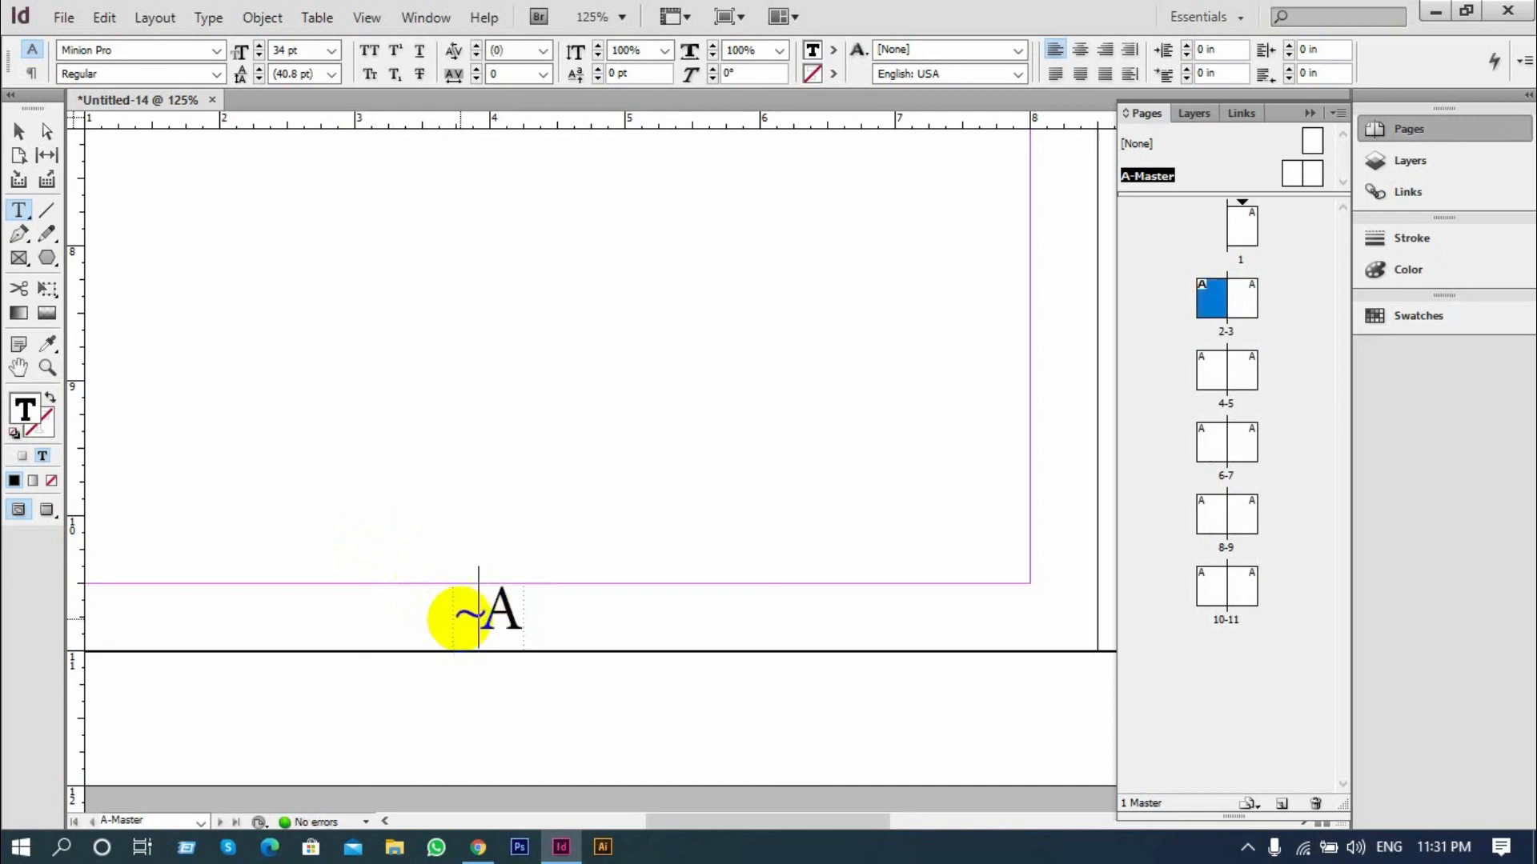
left_click(510, 621)
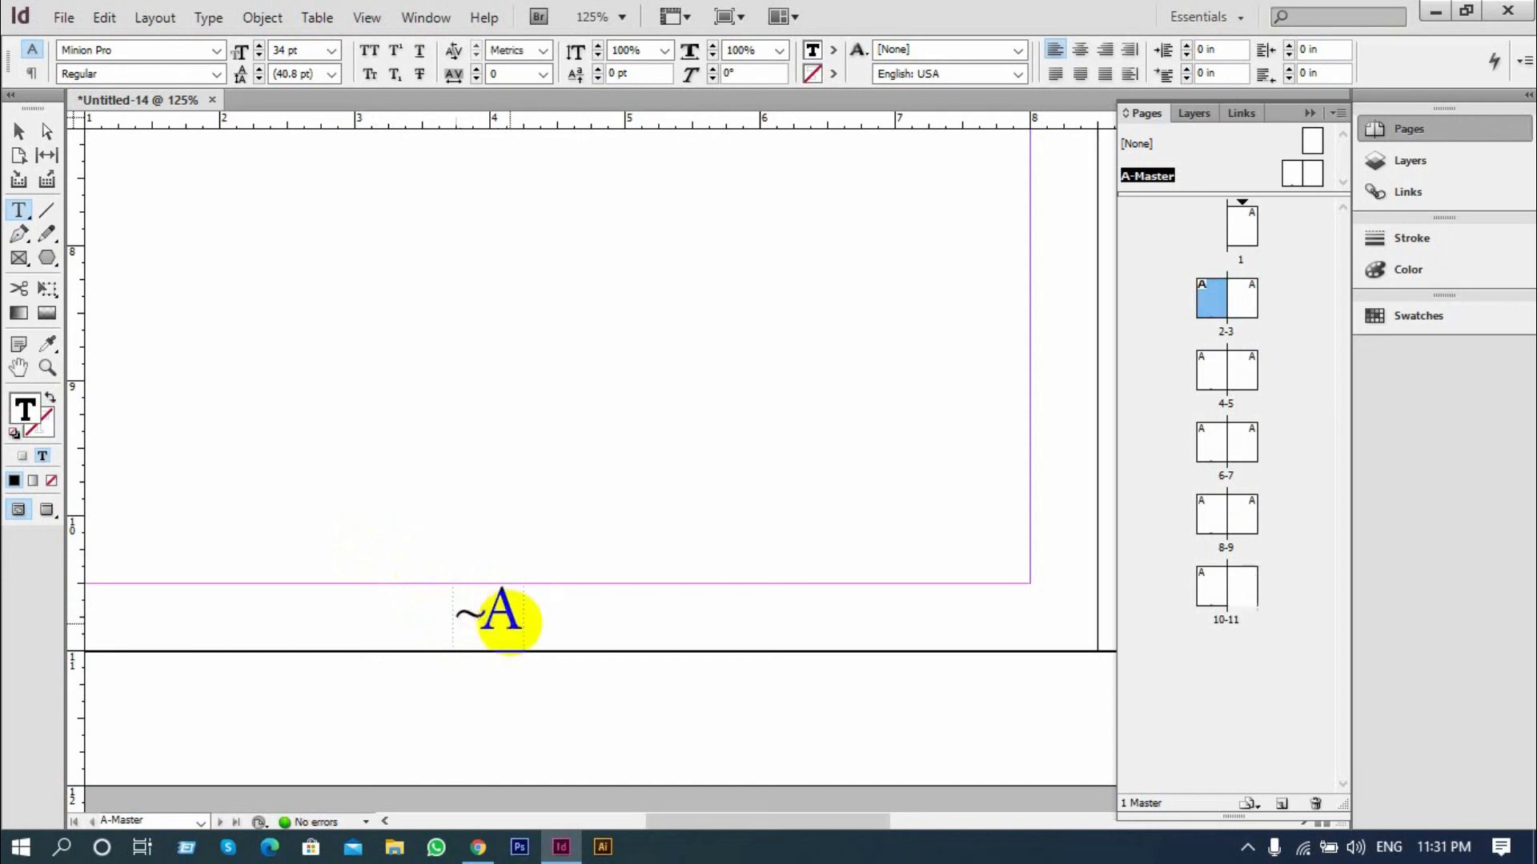
type("~")
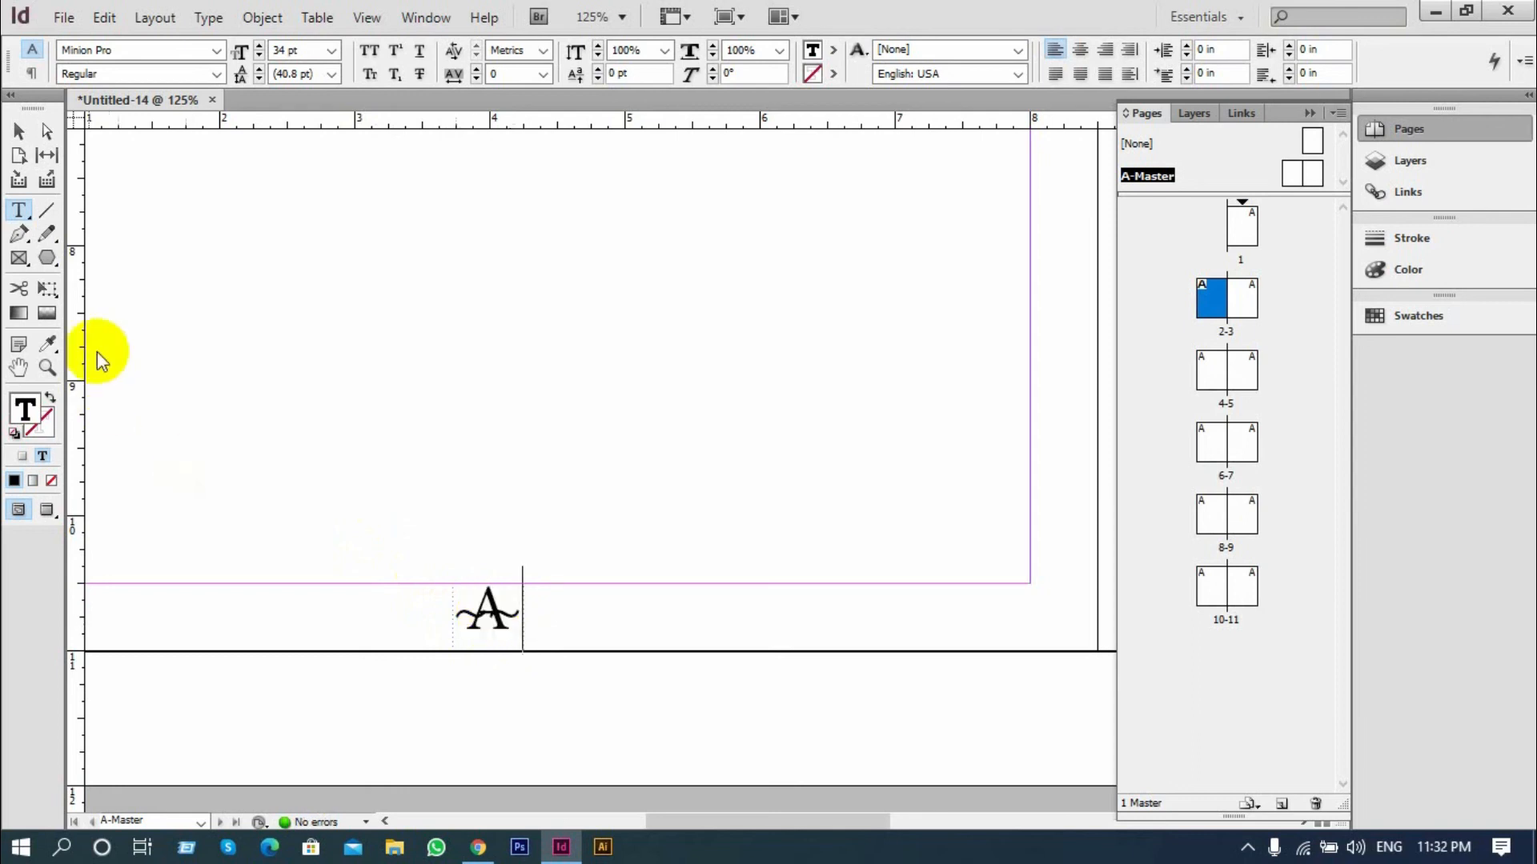
Reduce the whole page number text, including both tildes, to 24 pt
left_click(497, 628)
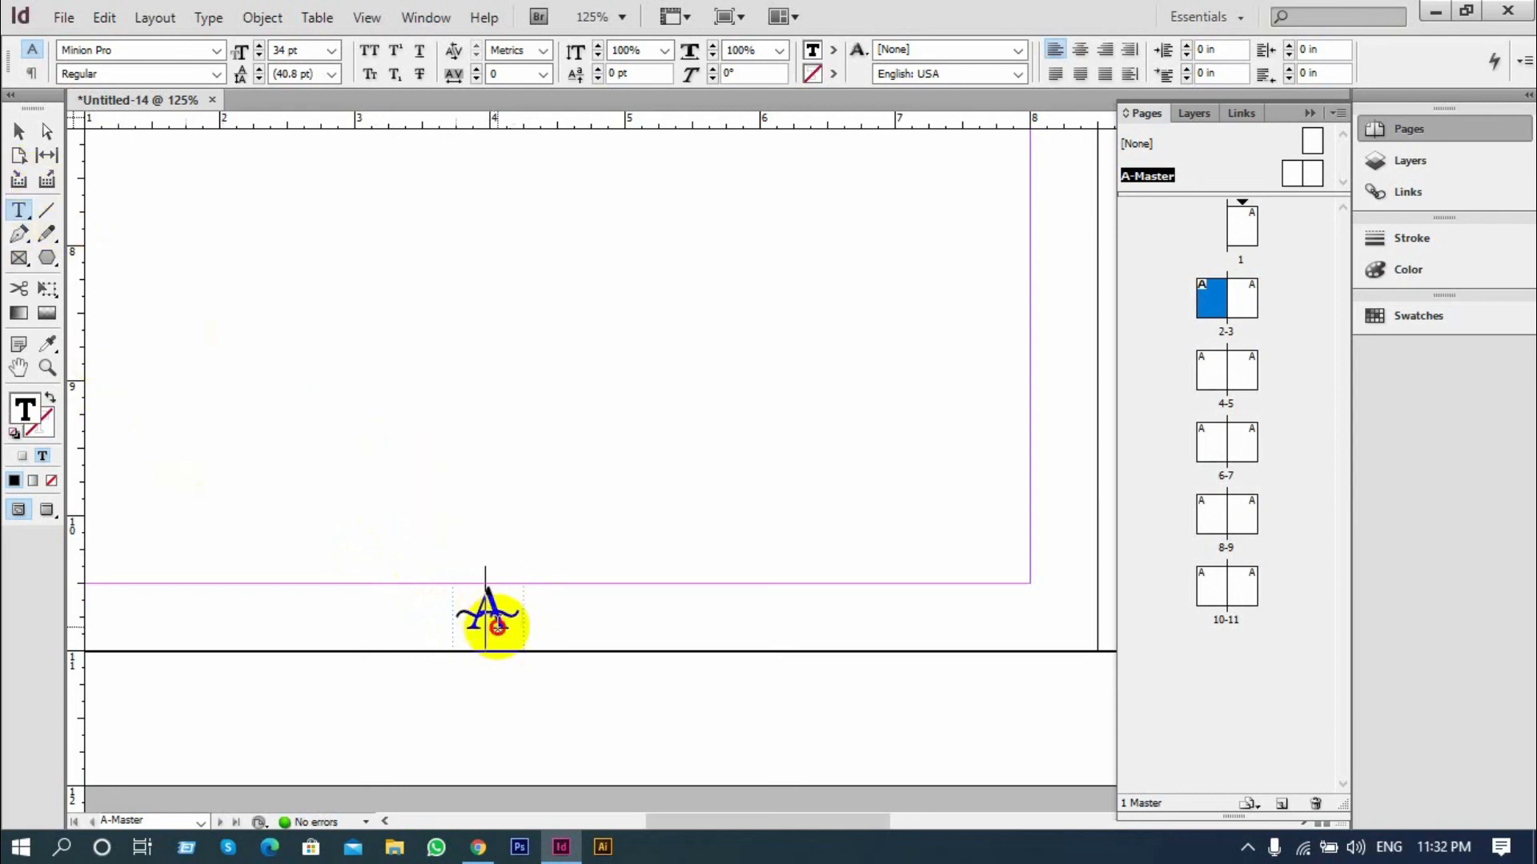
double_click(497, 628)
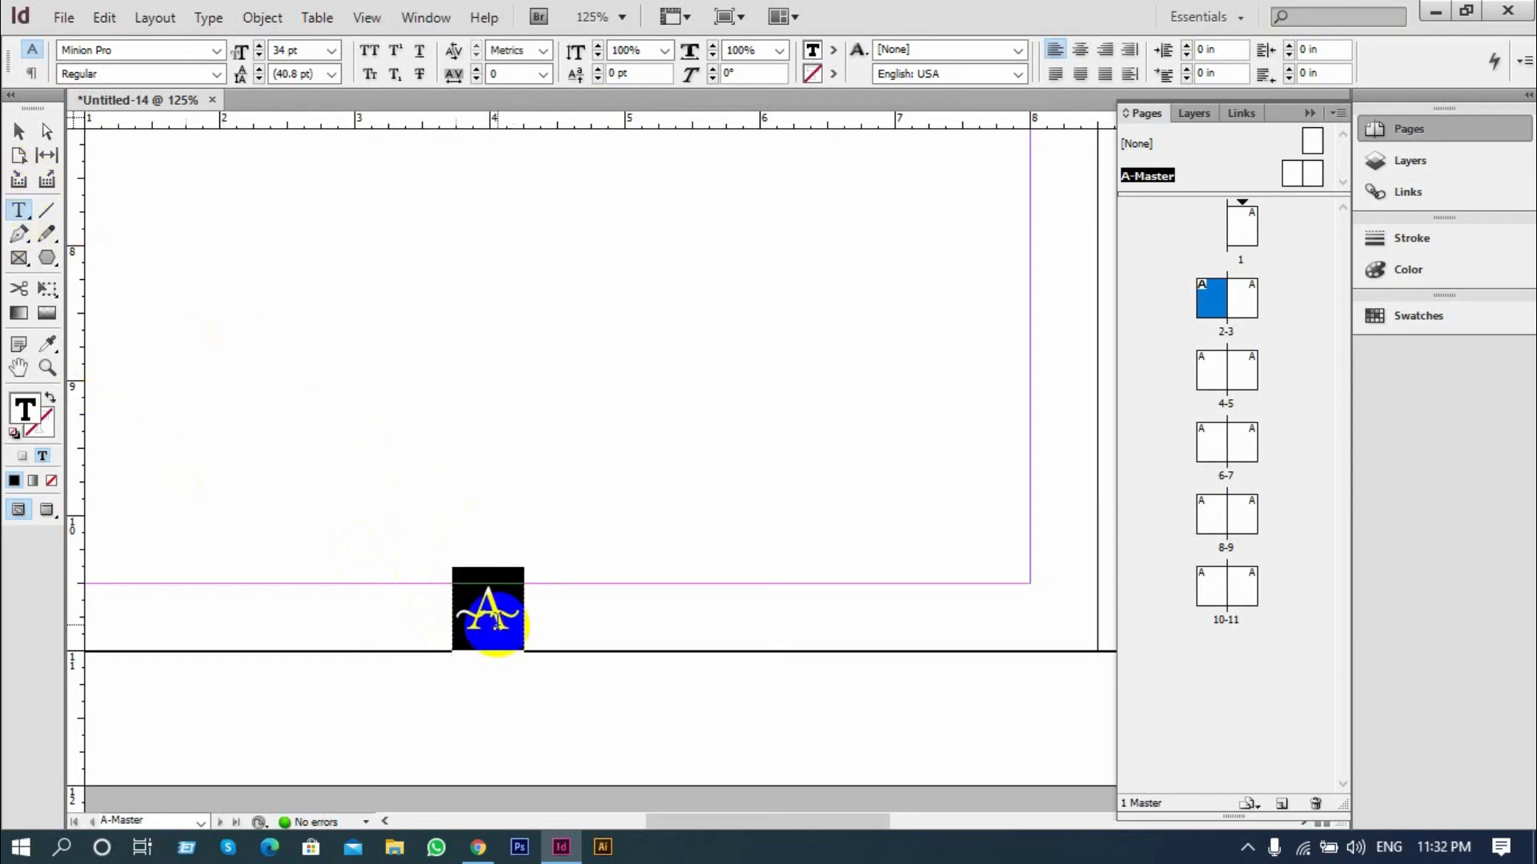
key("ctrl+shift+comma")
key("ctrl+shift+comma")
key("ctrl+shift+comma")
key("ctrl+shift+comma")
key("ctrl+shift+comma")
key("ctrl+shift+comma")
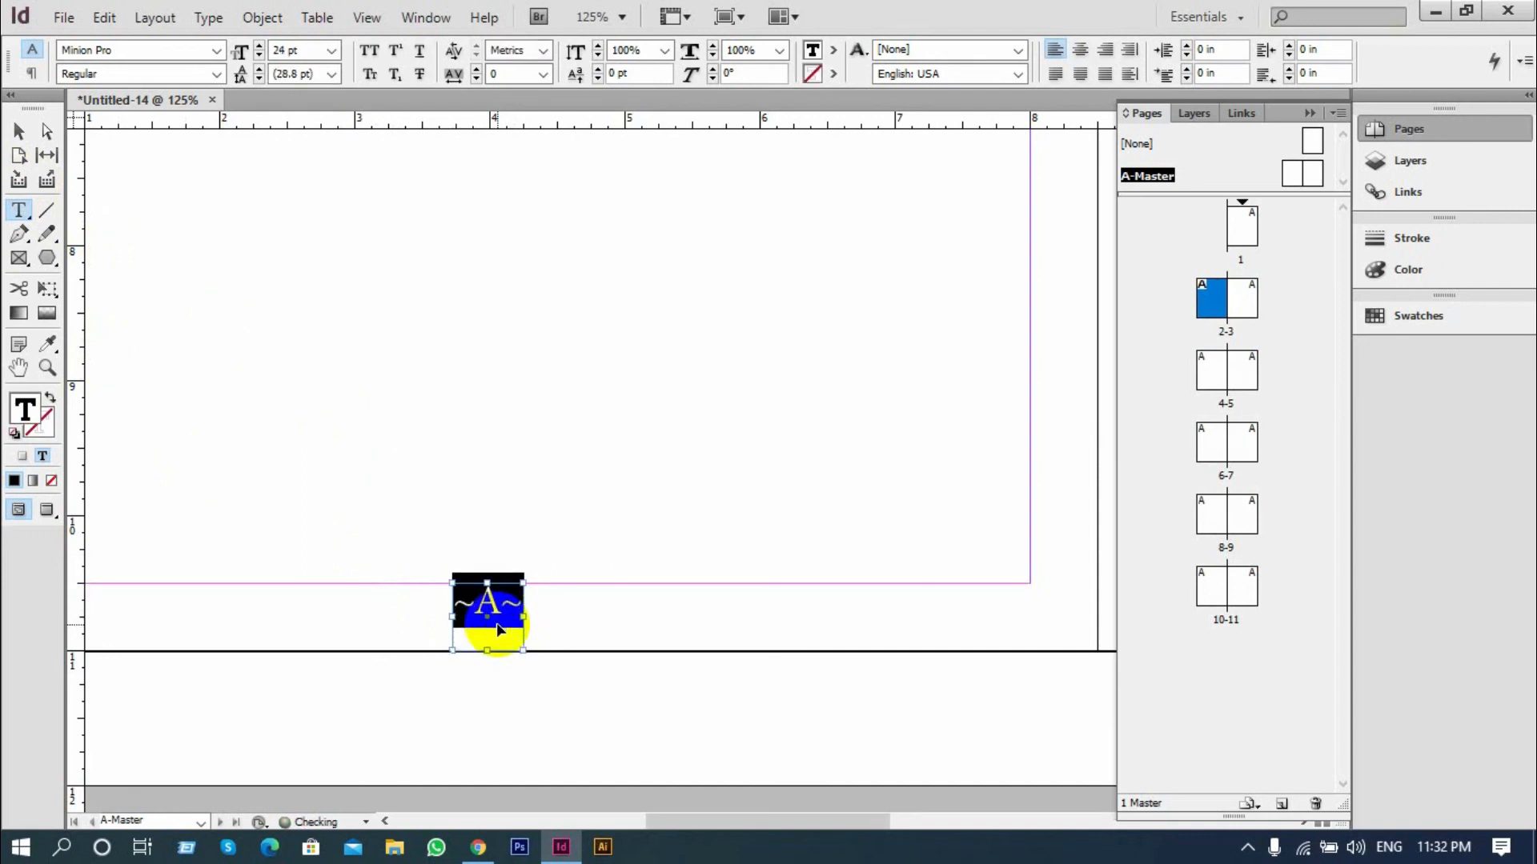
Shorten the page number frame to about 0.3 in high and position it in the bottom margin at about Y 10.61 in
left_click(21, 136)
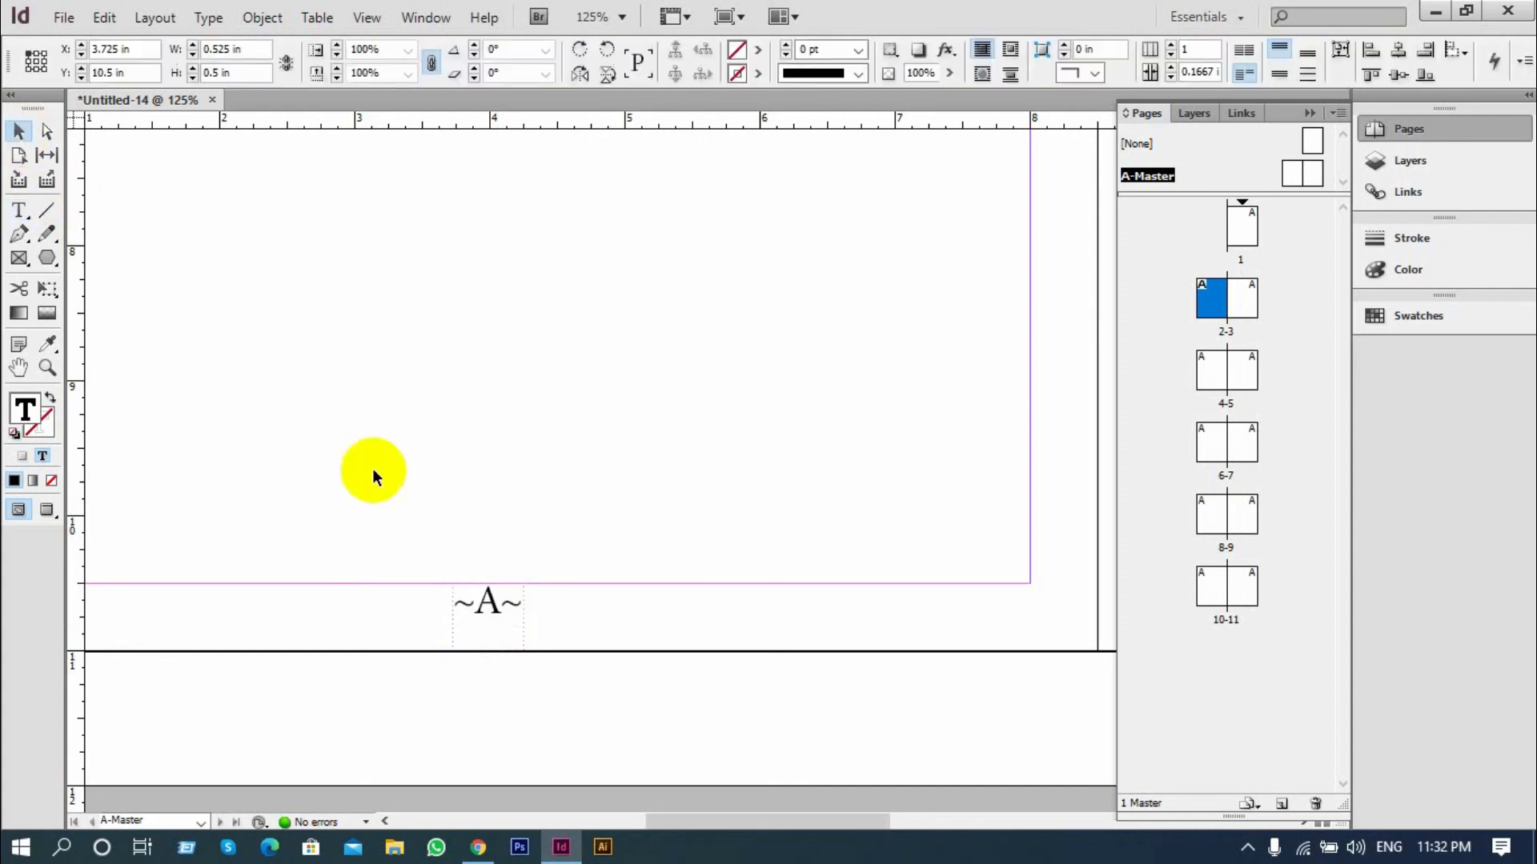
left_click(472, 645)
left_click_drag(485, 650, 493, 616)
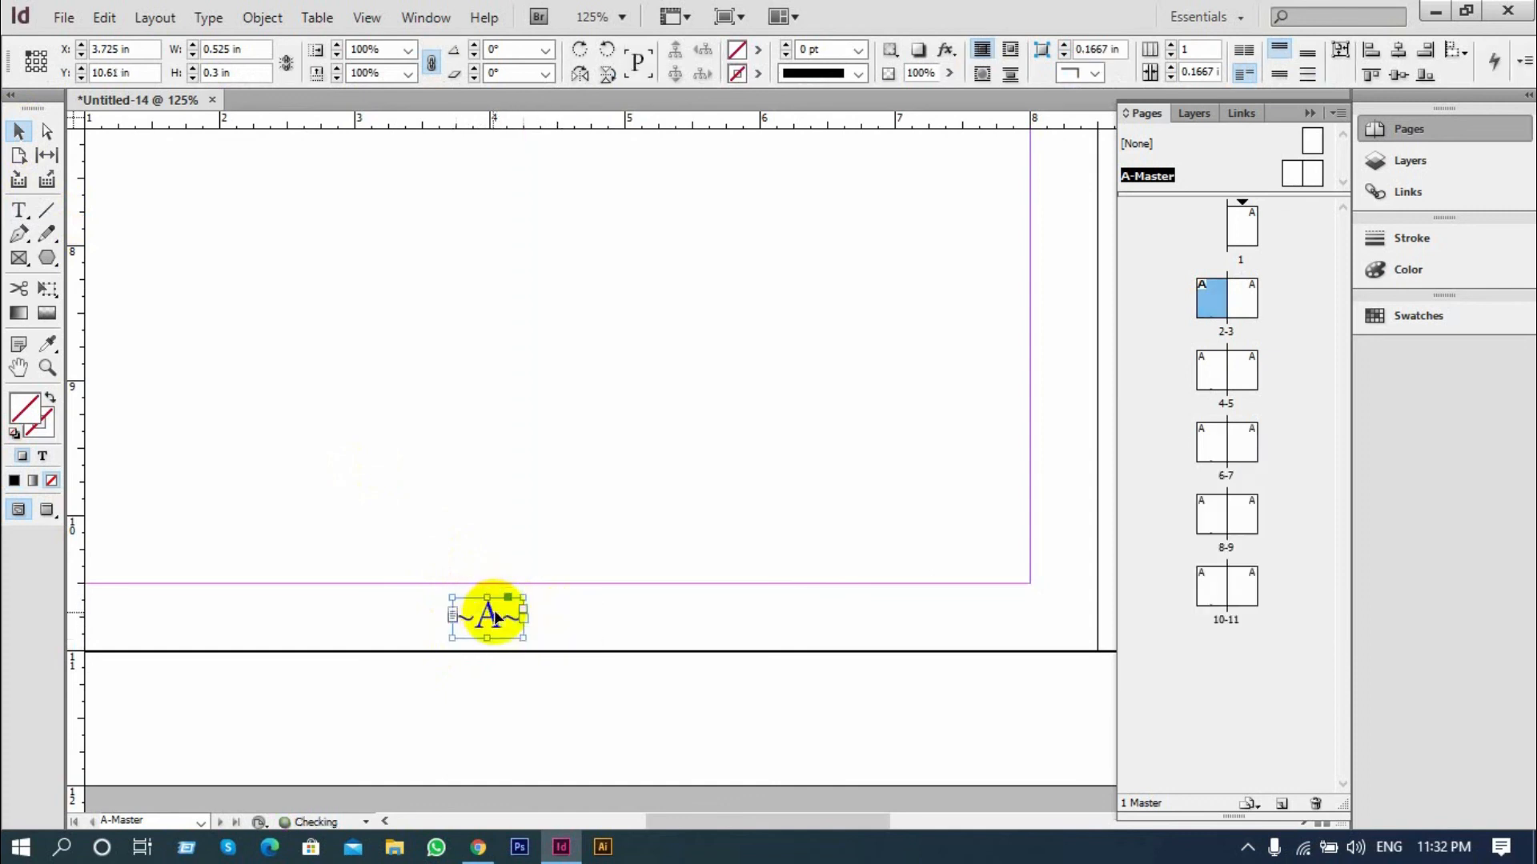
Copy the page number frame horizontally to the centre of the right master page's bottom margin
key("ctrl+minus")
key("ctrl+minus")
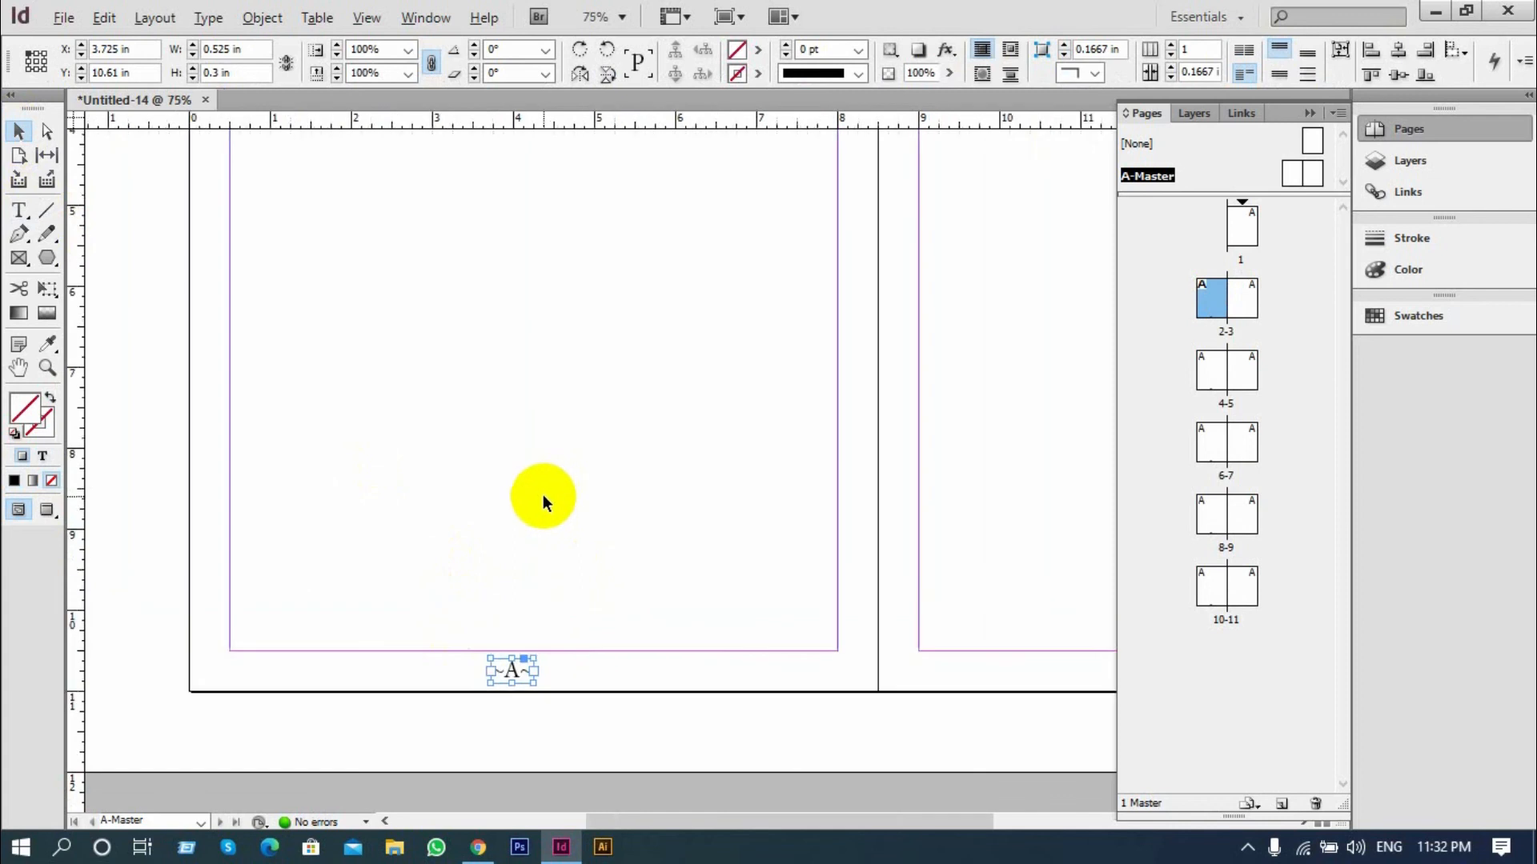
key("ctrl+minus")
left_click(657, 629)
left_click_drag(863, 664, 594, 509)
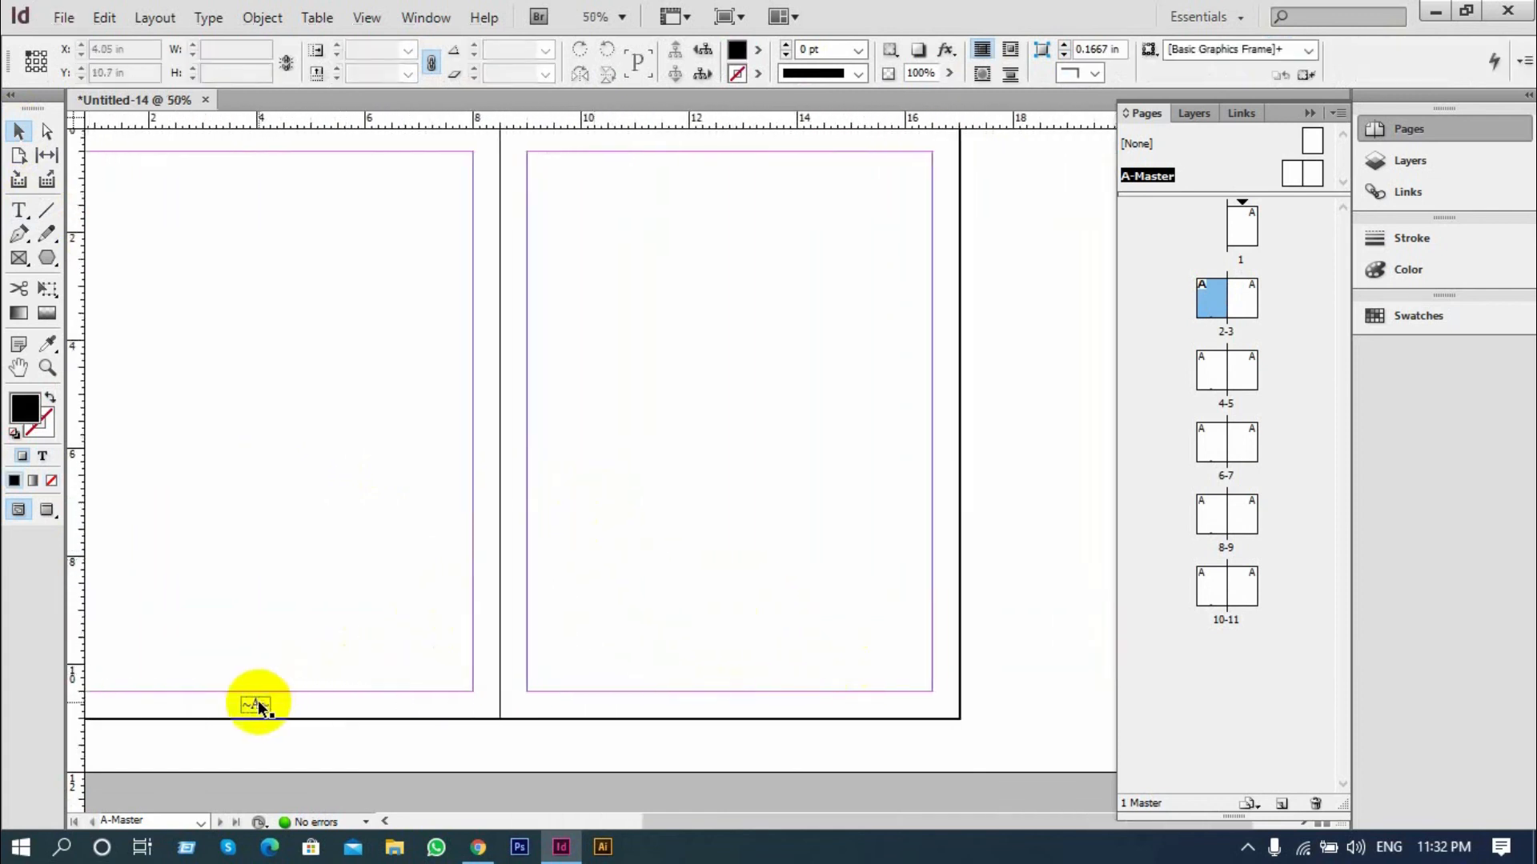
left_click_drag(258, 705, 724, 706)
left_click(766, 705)
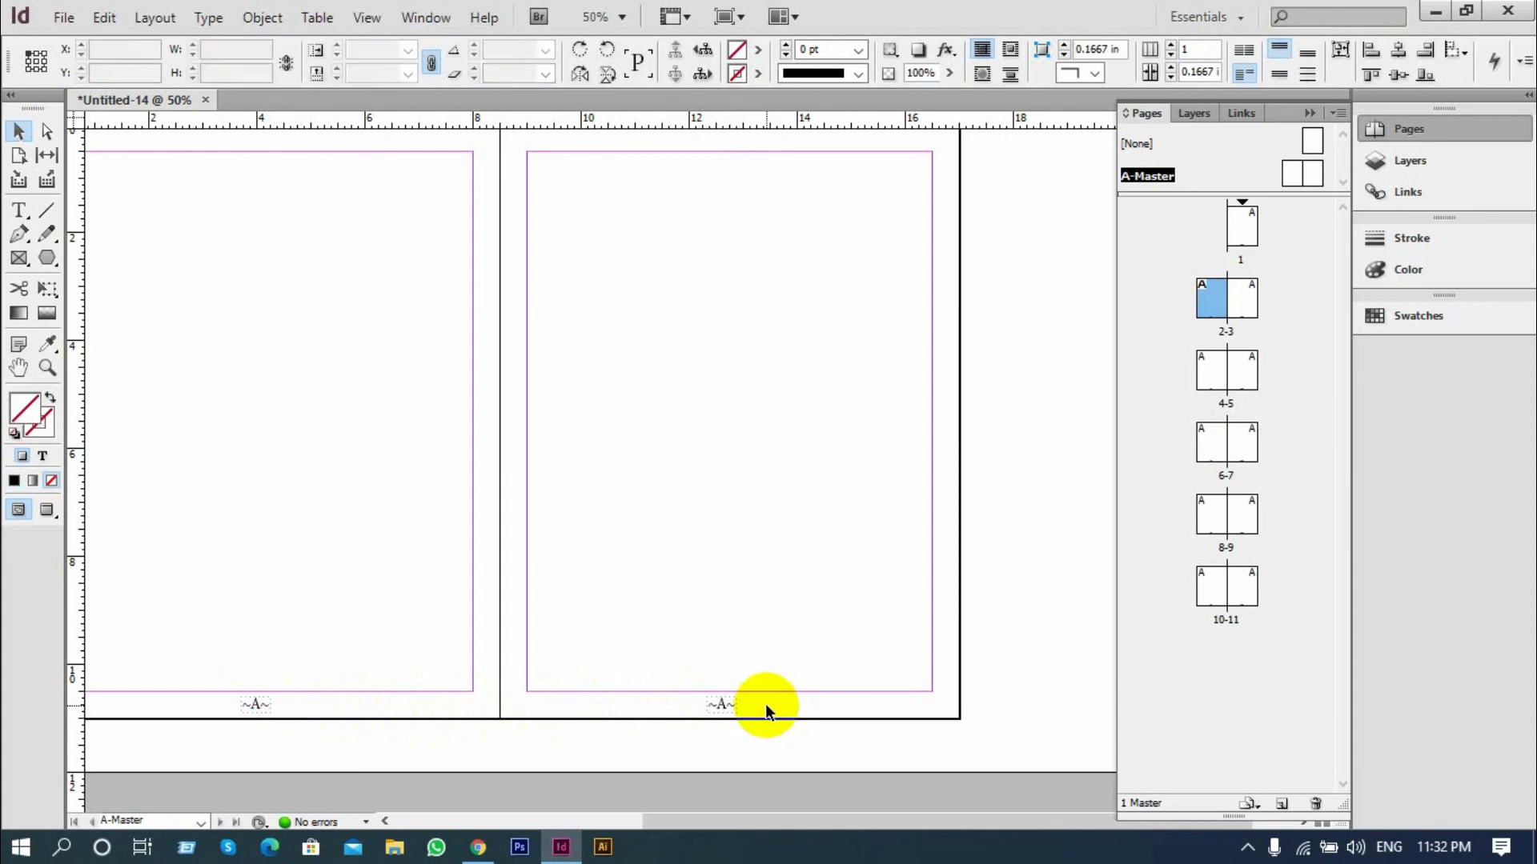
Open page 1 and check the automatic page numbers at the foot of every page through page 11
double_click(1241, 222)
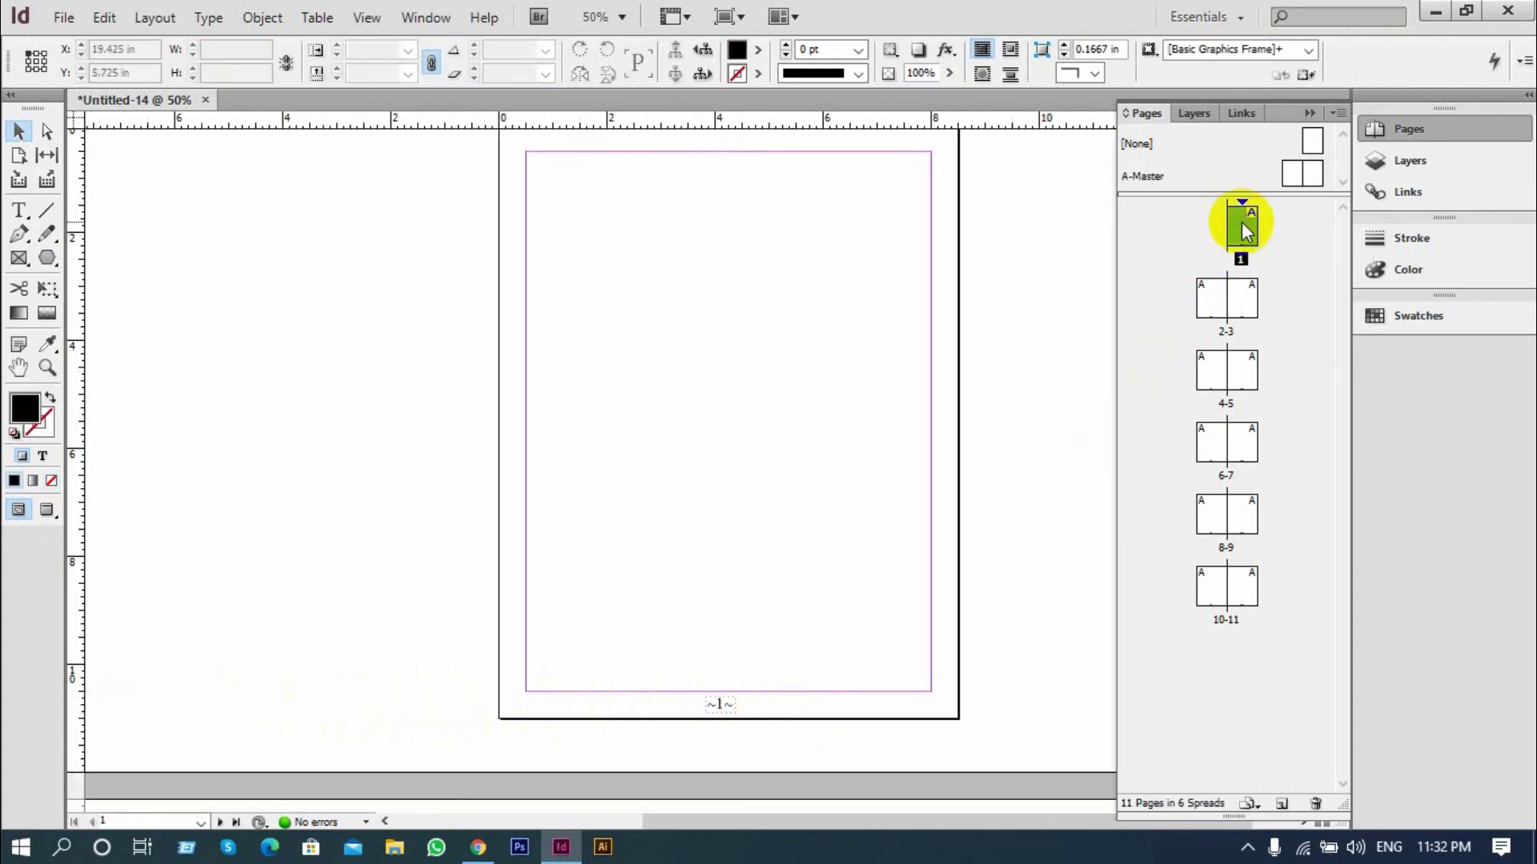
scroll(780, 420, "down", 2)
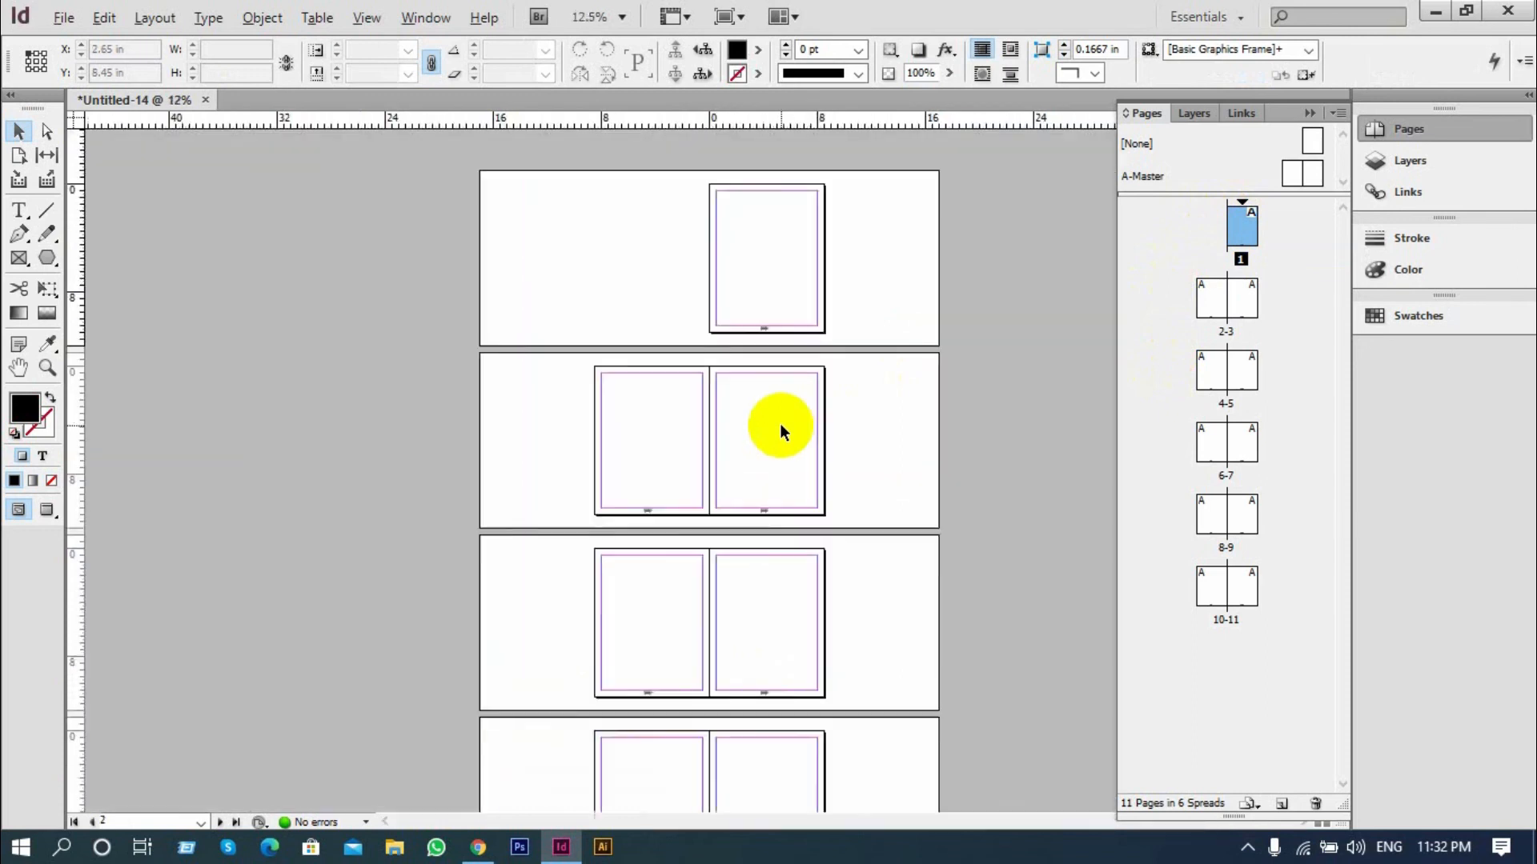
scroll(738, 518, "up", 2)
scroll(738, 518, "up", 1)
left_click_drag(838, 526, 569, 274)
left_click_drag(809, 603, 407, 565)
left_click_drag(502, 626, 557, 216)
left_click_drag(589, 646, 658, 182)
left_click_drag(700, 549, 713, 205)
left_click_drag(848, 560, 882, 212)
left_click_drag(676, 612, 774, 203)
left_click_drag(785, 581, 497, 333)
left_click_drag(727, 640, 785, 158)
left_click_drag(576, 665, 793, 200)
left_click_drag(872, 497, 503, 198)
left_click_drag(517, 729, 589, 453)
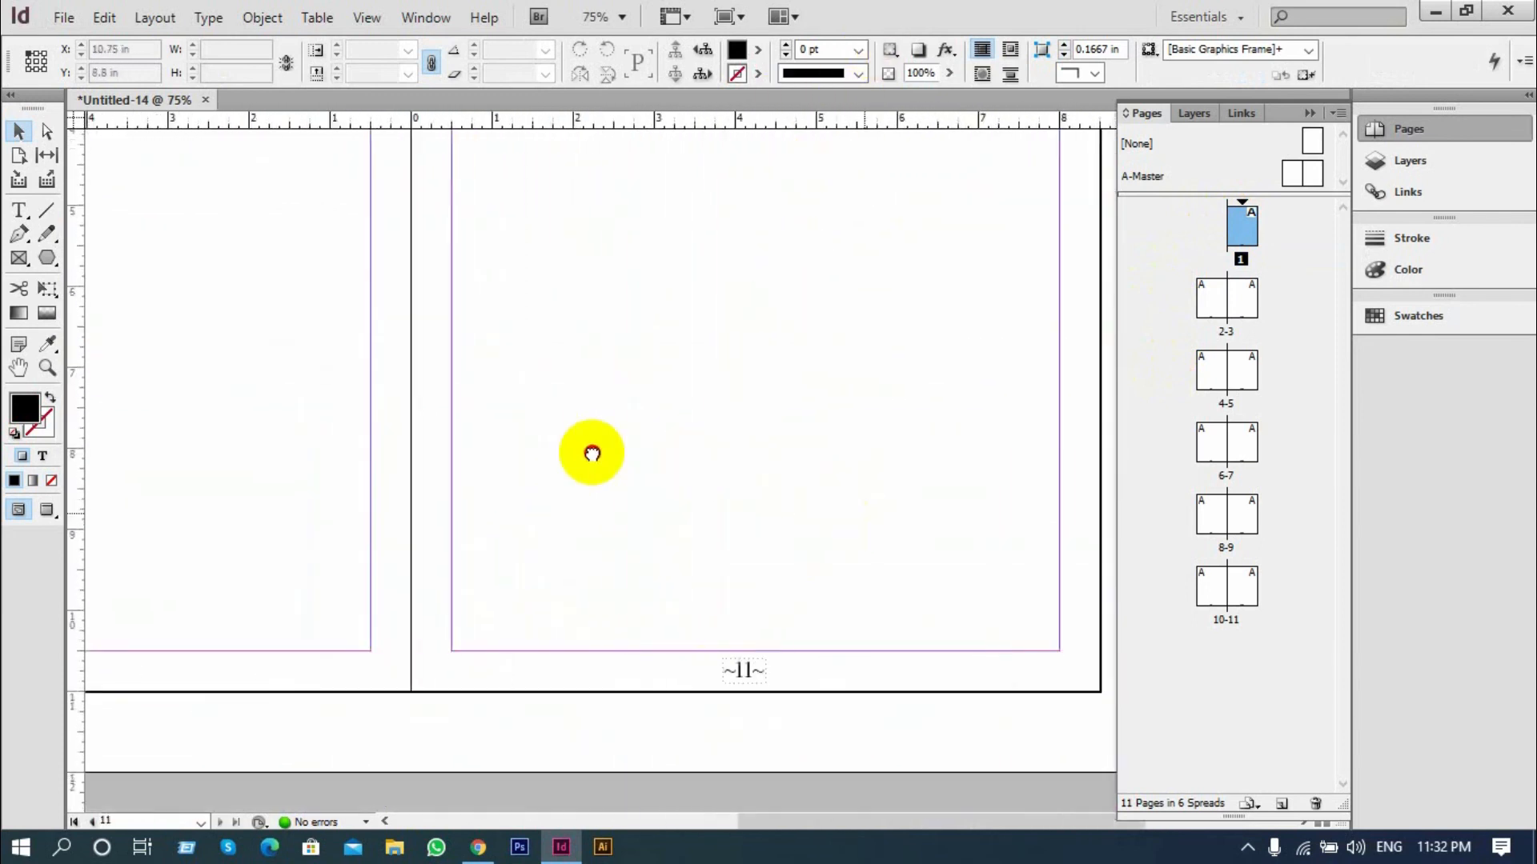
Add one new A-Master page to the document, directly after page 1
left_click(1281, 802)
scroll(847, 612, "down", 1)
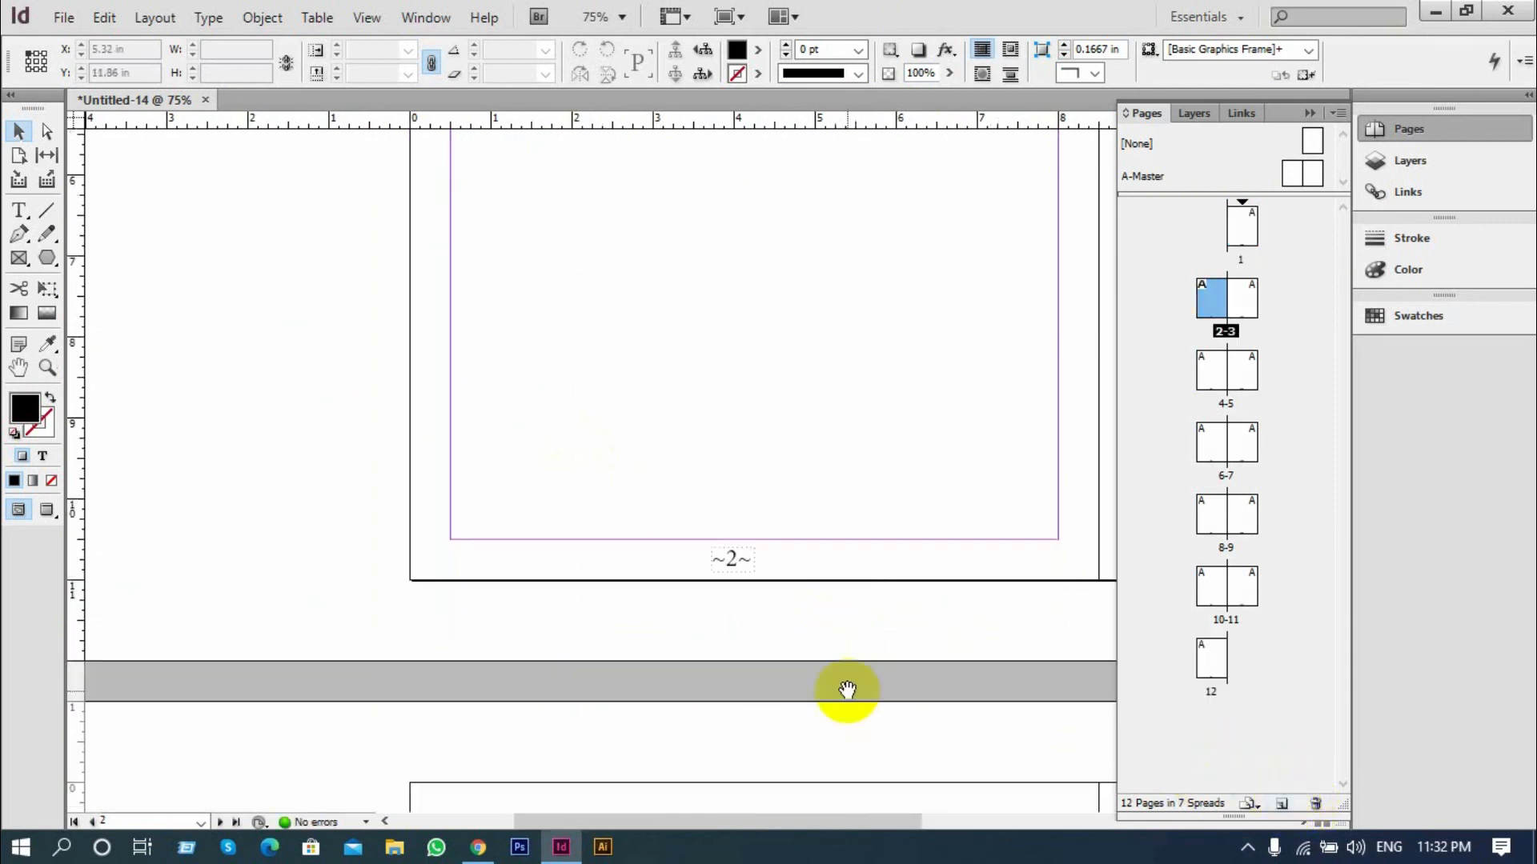
Examine the automatic page numbers at the foot of the pages from page 2 through page 12
left_click_drag(847, 693, 697, 380)
left_click_drag(756, 753, 669, 14)
left_click_drag(697, 736, 621, 8)
left_click_drag(668, 505, 592, 60)
left_click_drag(610, 712, 530, 80)
left_click_drag(533, 496, 483, 14)
left_click_drag(458, 652, 490, 9)
left_click_drag(431, 763, 608, 79)
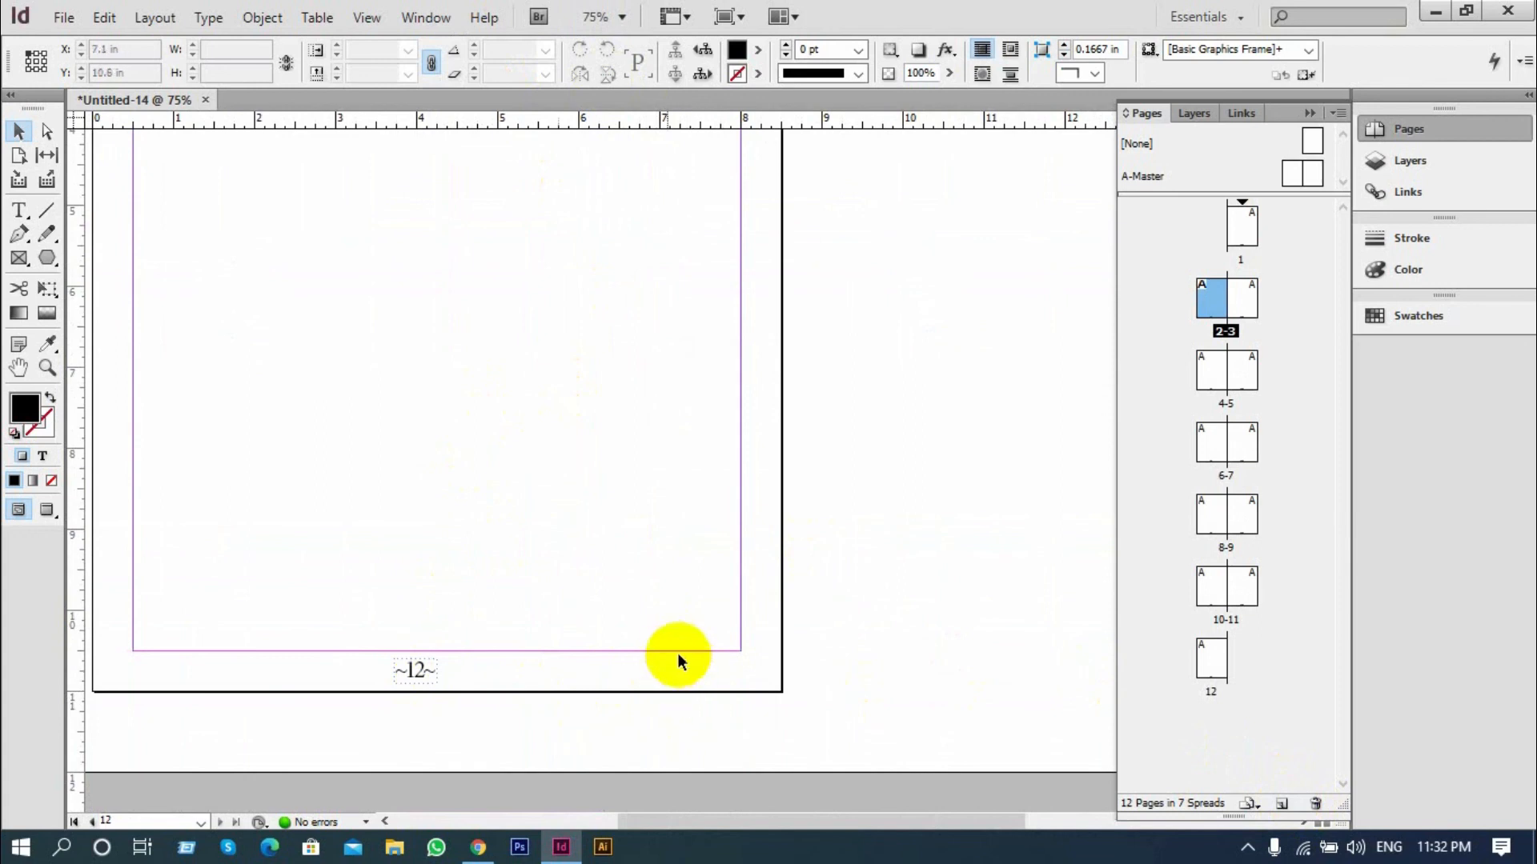
Add six more A-Master pages to the document, directly after page 2
key("ctrl+minus")
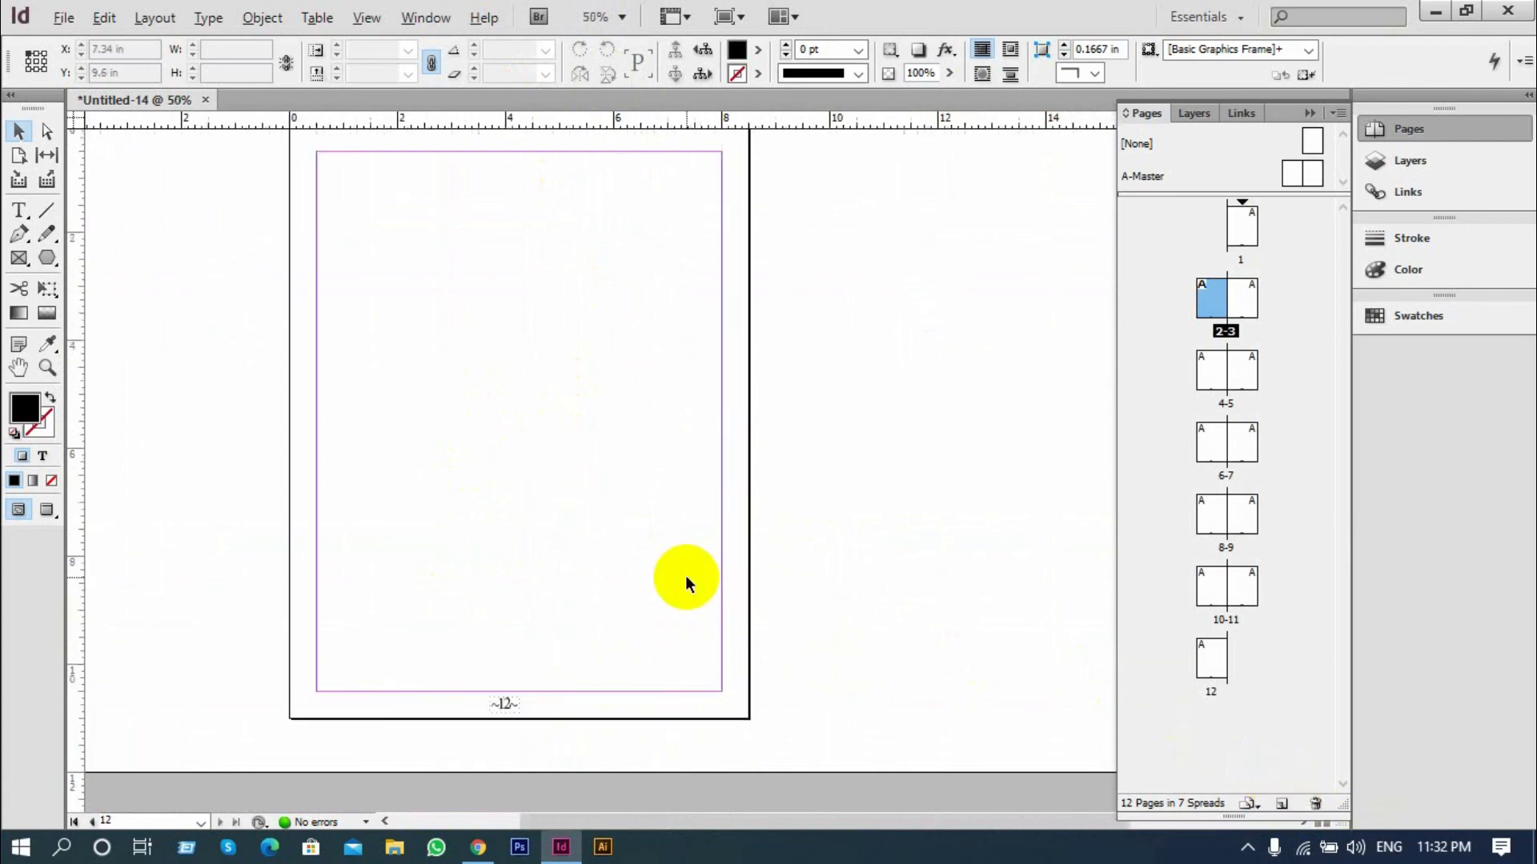
scroll(685, 575, "down", 3, "alt")
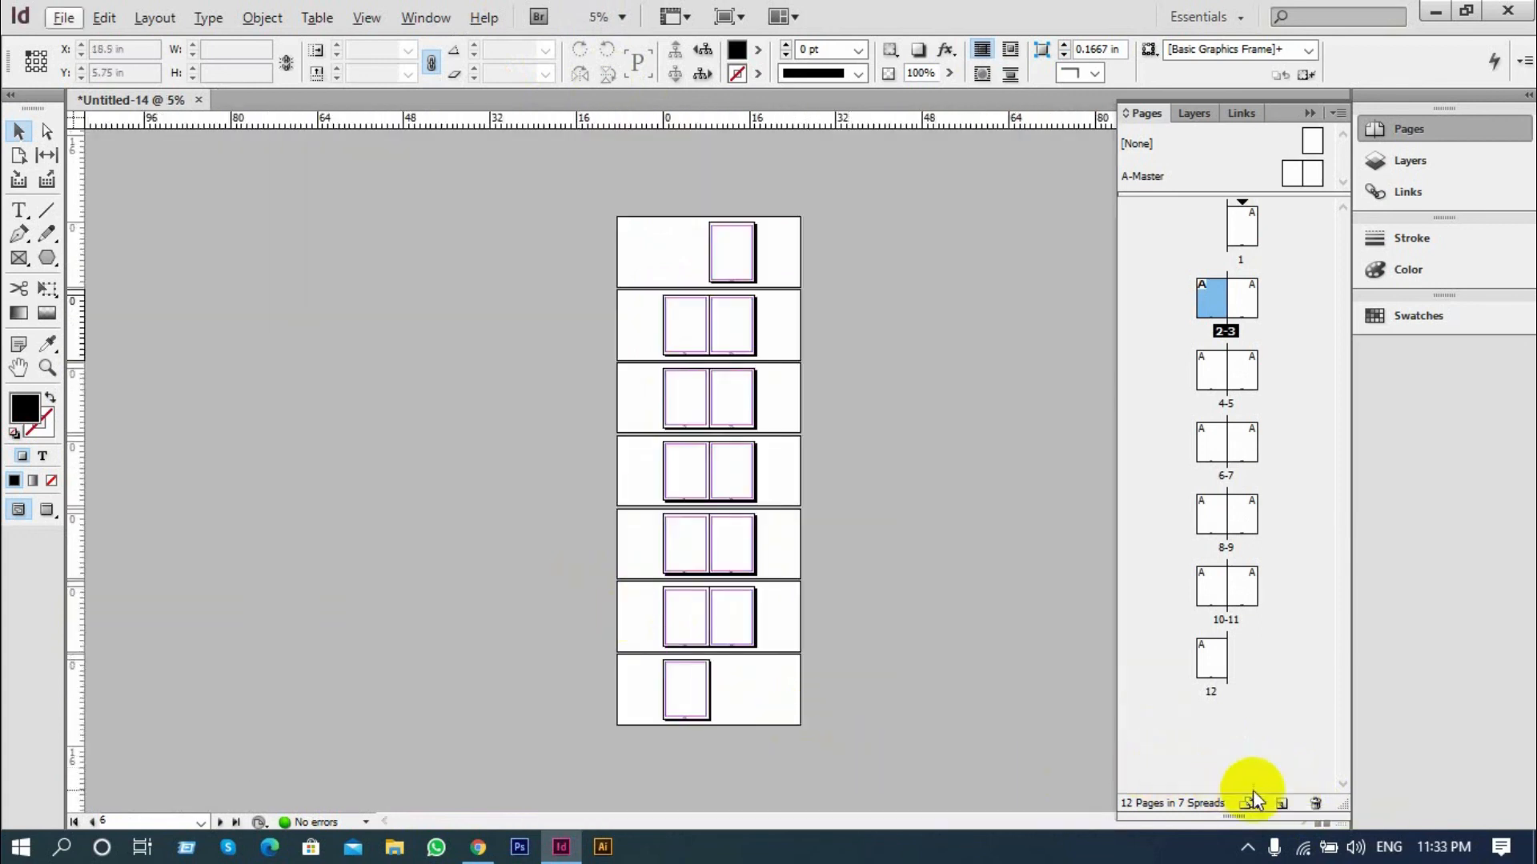
left_click(1282, 803)
left_click(1281, 803)
left_click(1281, 803)
left_click(1281, 803)
left_click(1282, 803)
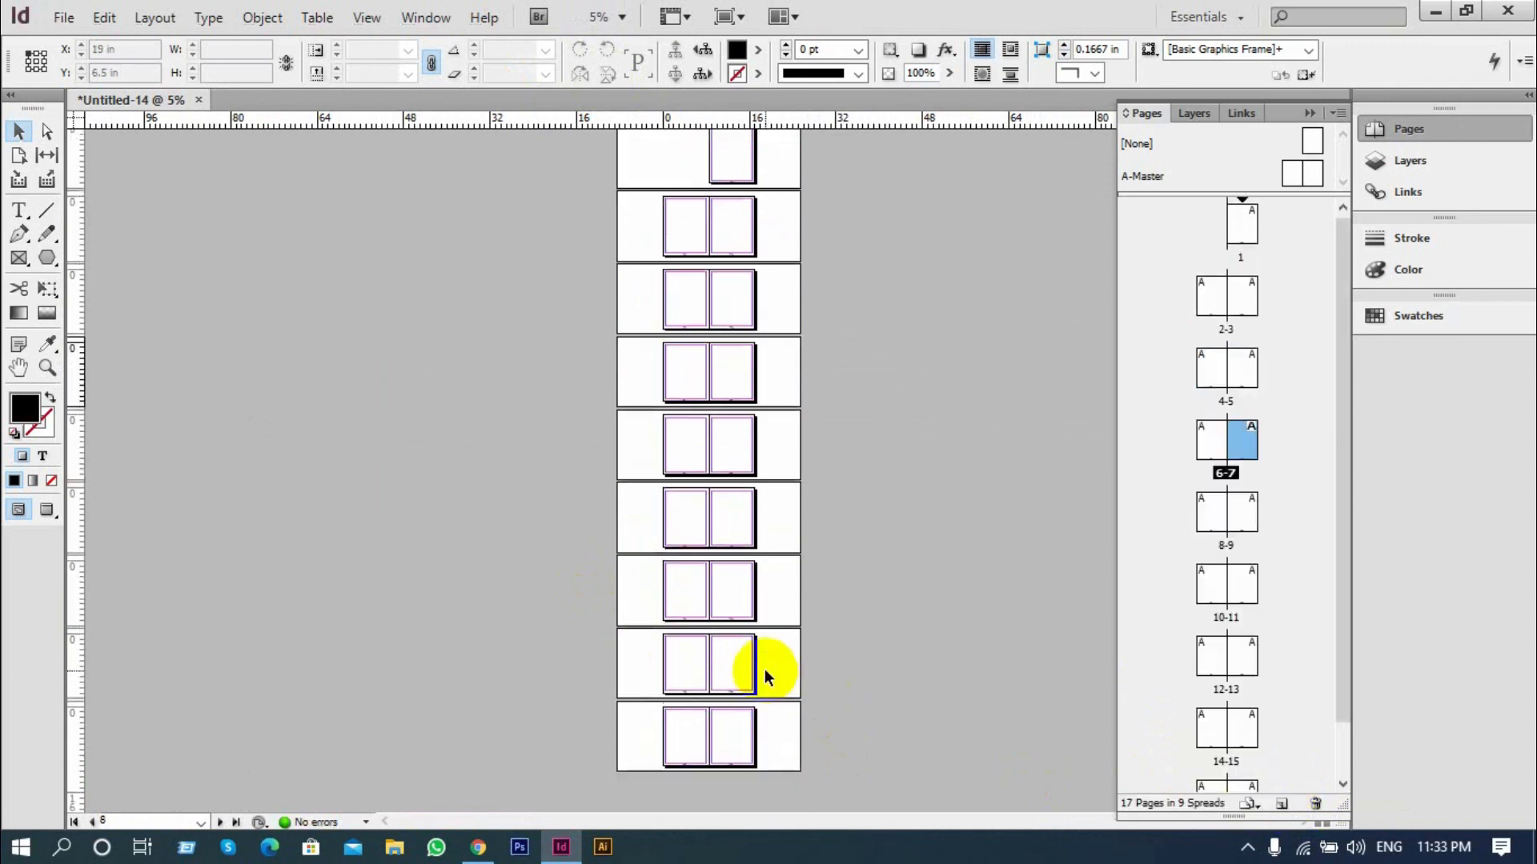
left_click(1280, 803)
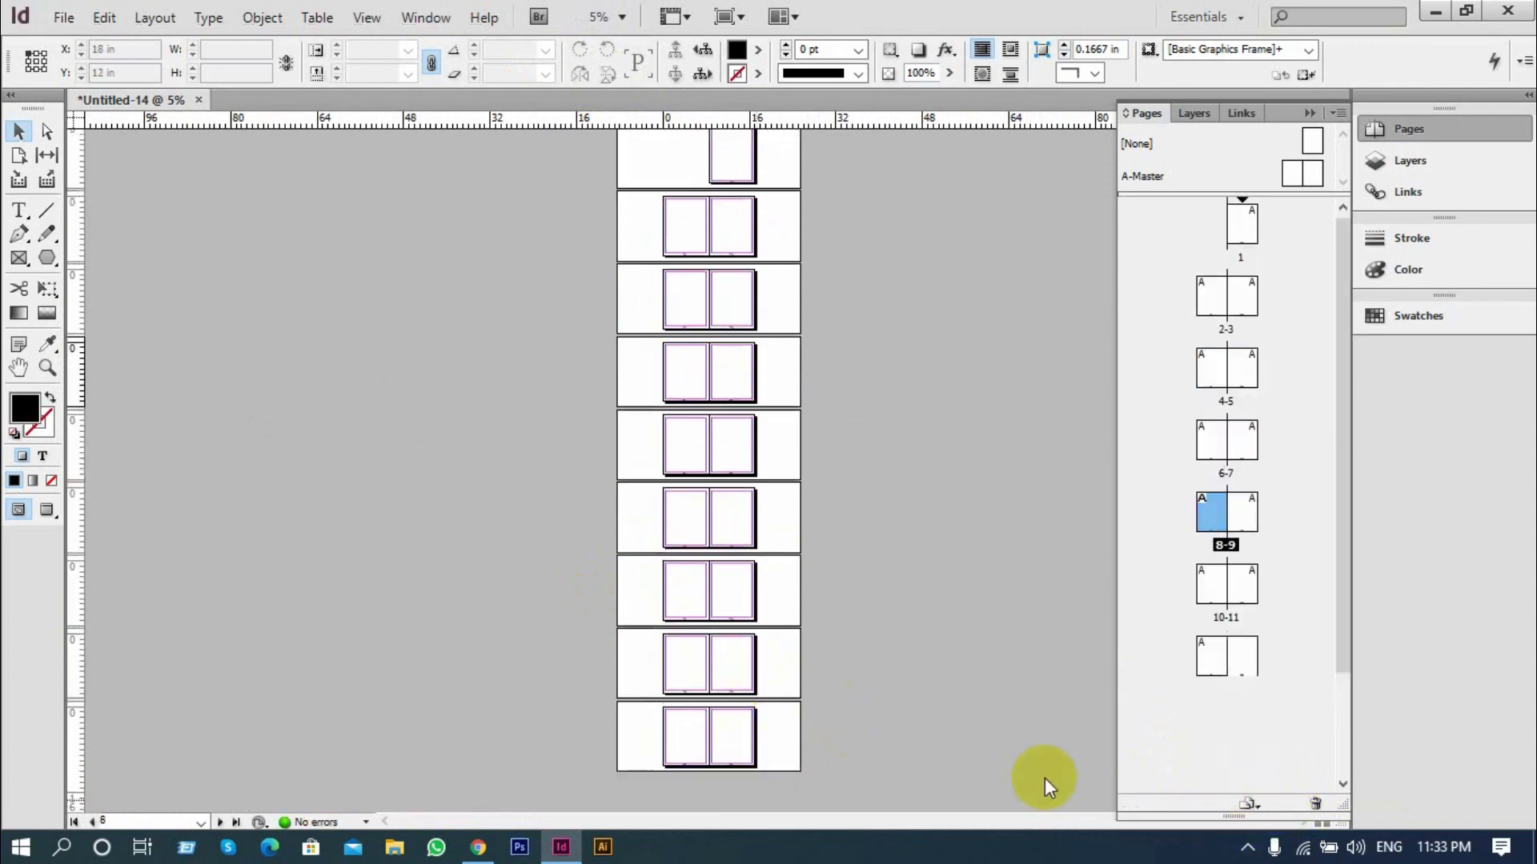
Check the automatic page numbers at the foot of page 18, pages 10 and 11, and back up to page 1
scroll(756, 756, "up", 4, "alt")
scroll(752, 741, "down", 15)
left_click_drag(832, 694, 588, 417)
left_click_drag(705, 555, 563, 183)
left_click_drag(624, 495, 638, 190)
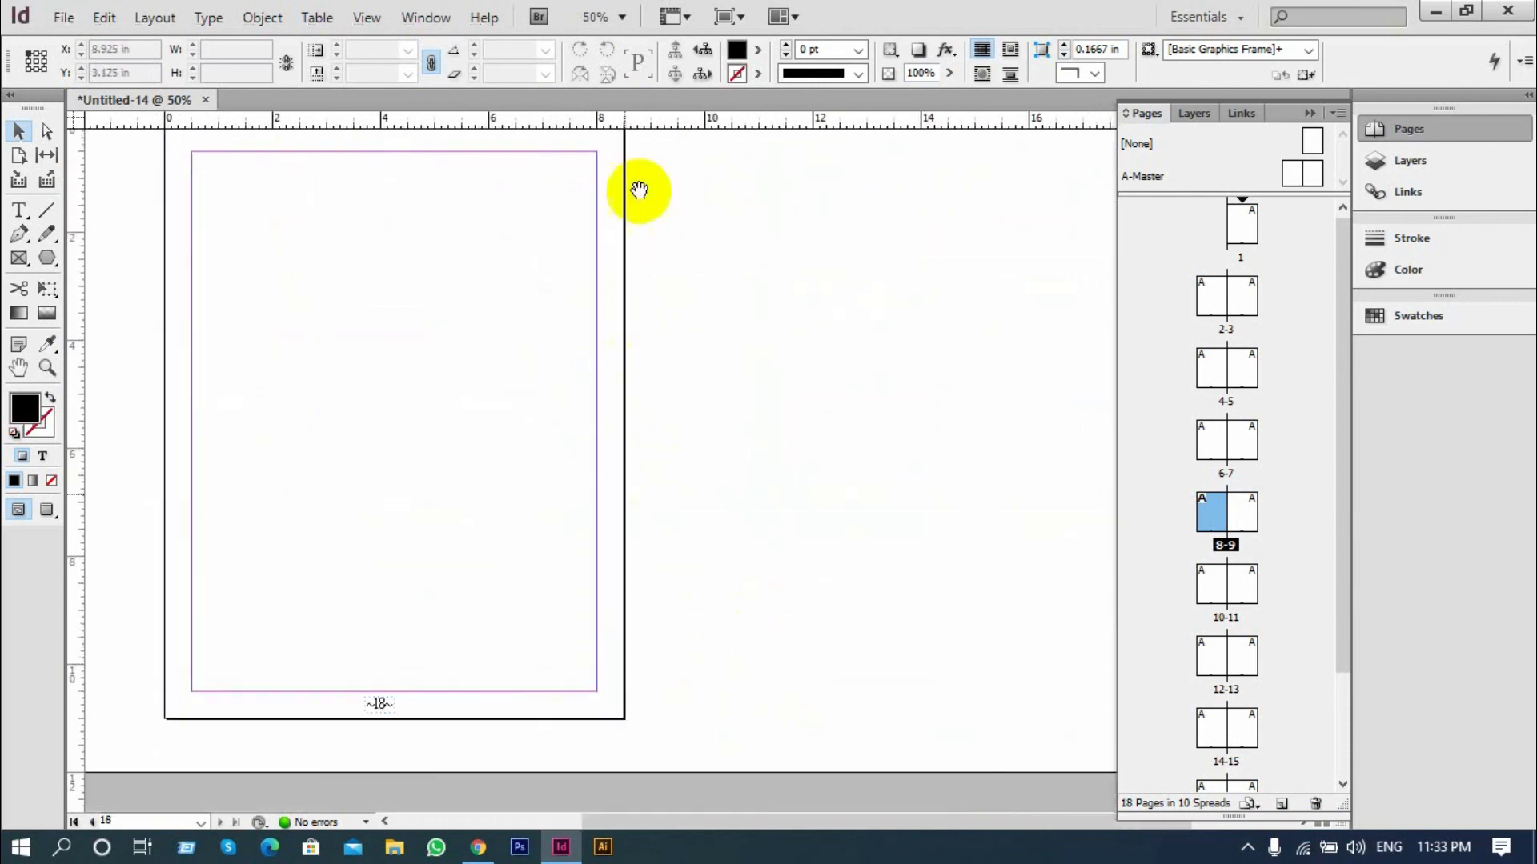
scroll(560, 513, "down", 4, "alt")
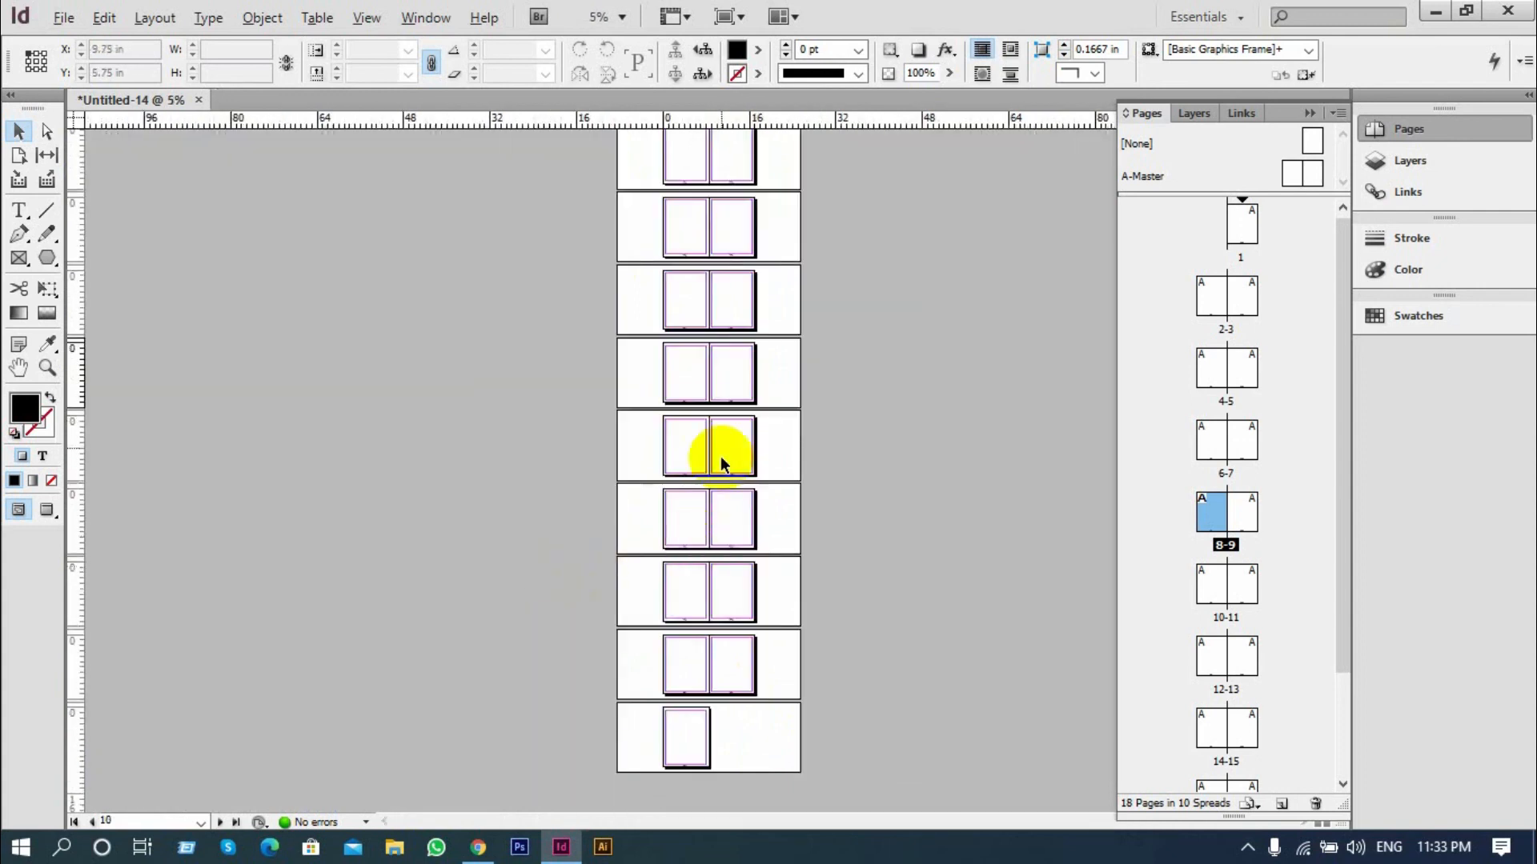
scroll(721, 456, "up", 3, "alt")
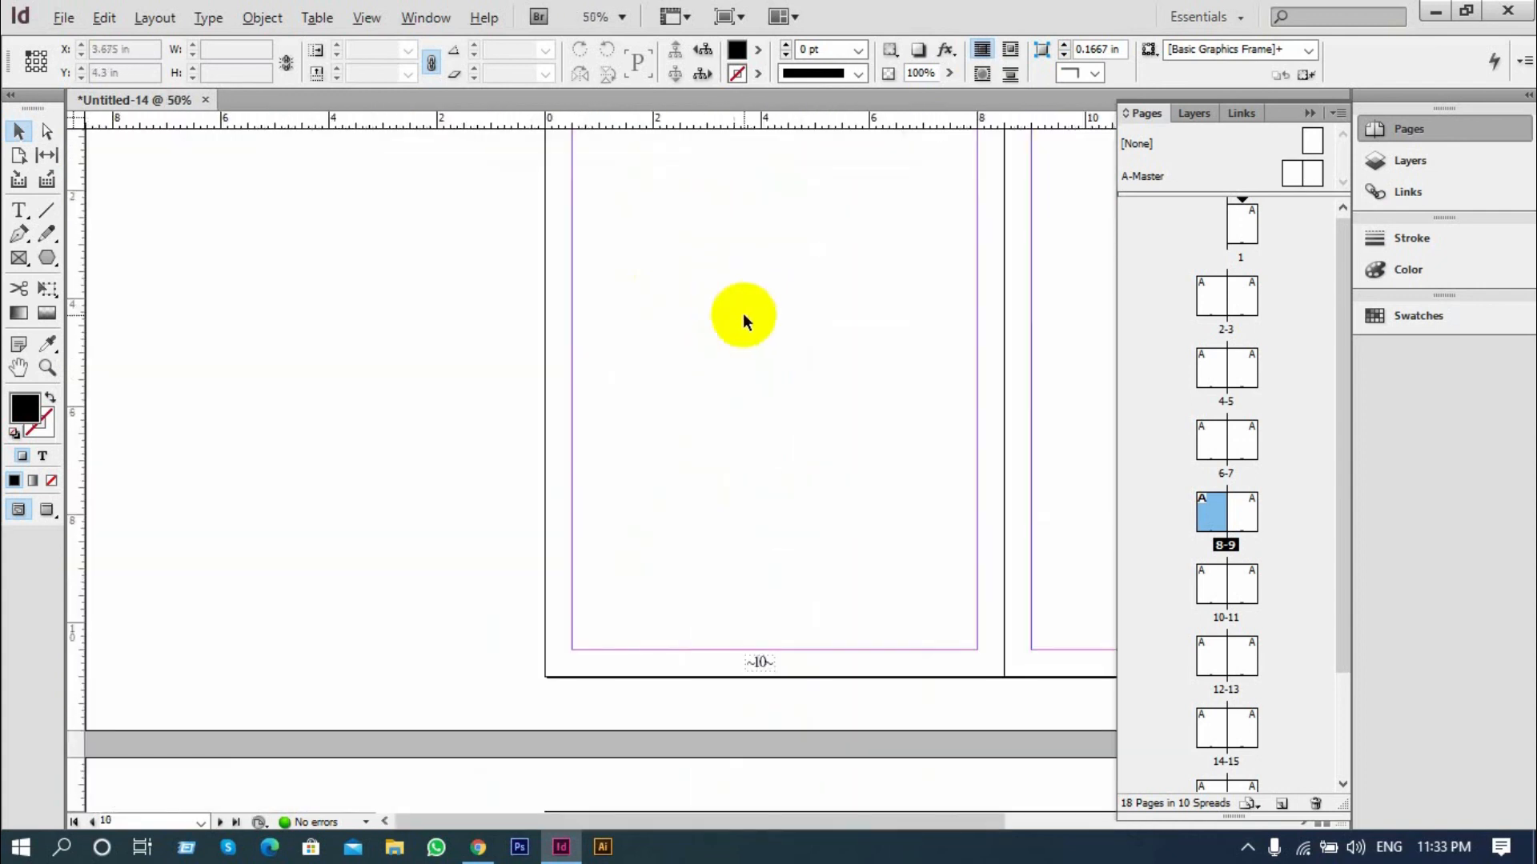
left_click_drag(837, 346, 467, 364)
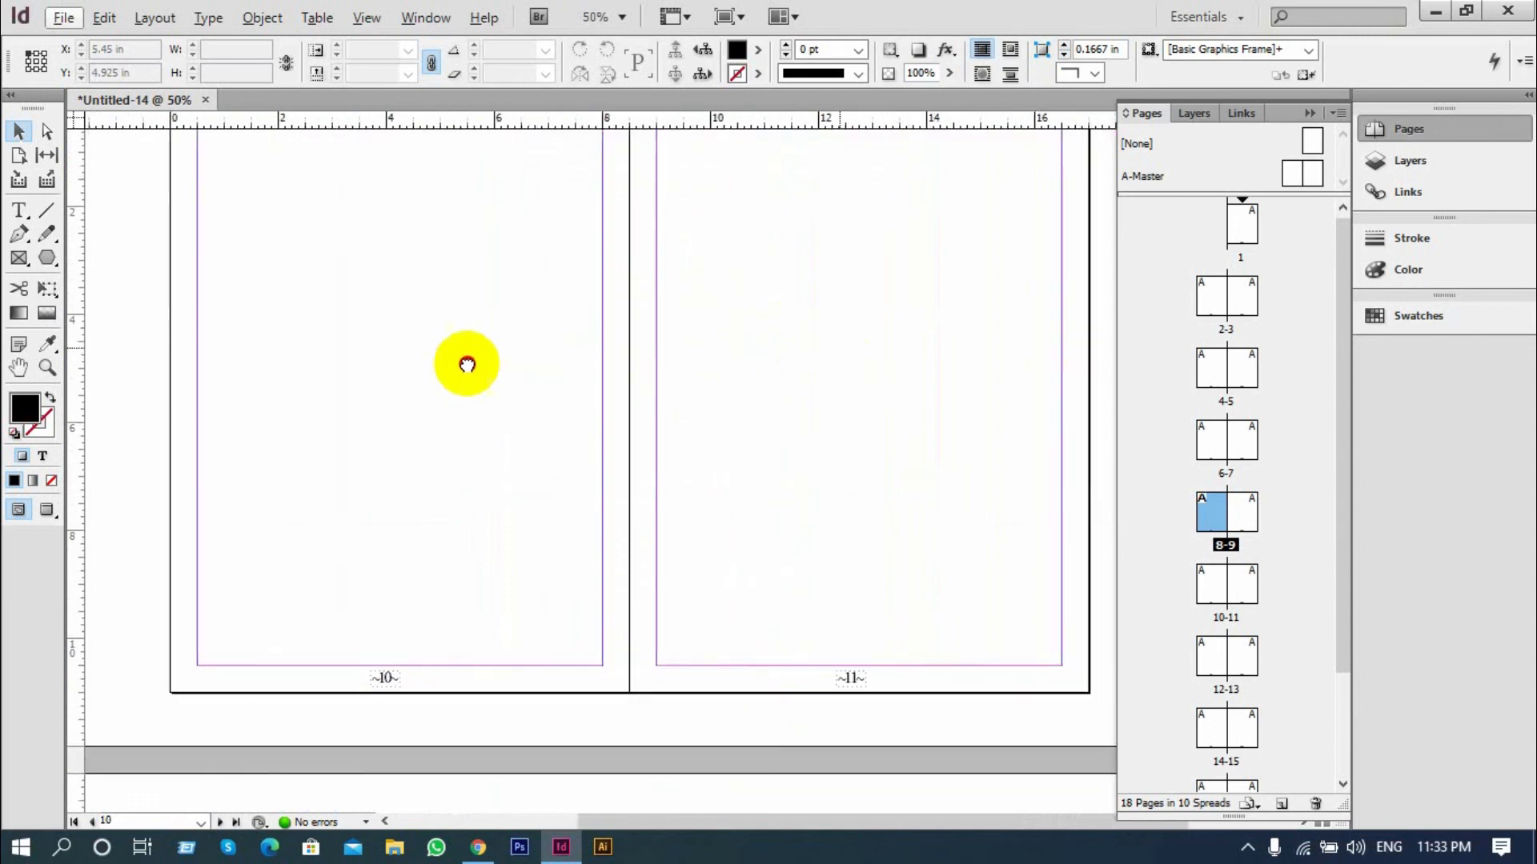
scroll(731, 430, "up", 5)
scroll(736, 441, "up", 10)
scroll(741, 440, "up", 10)
scroll(746, 446, "up", 10)
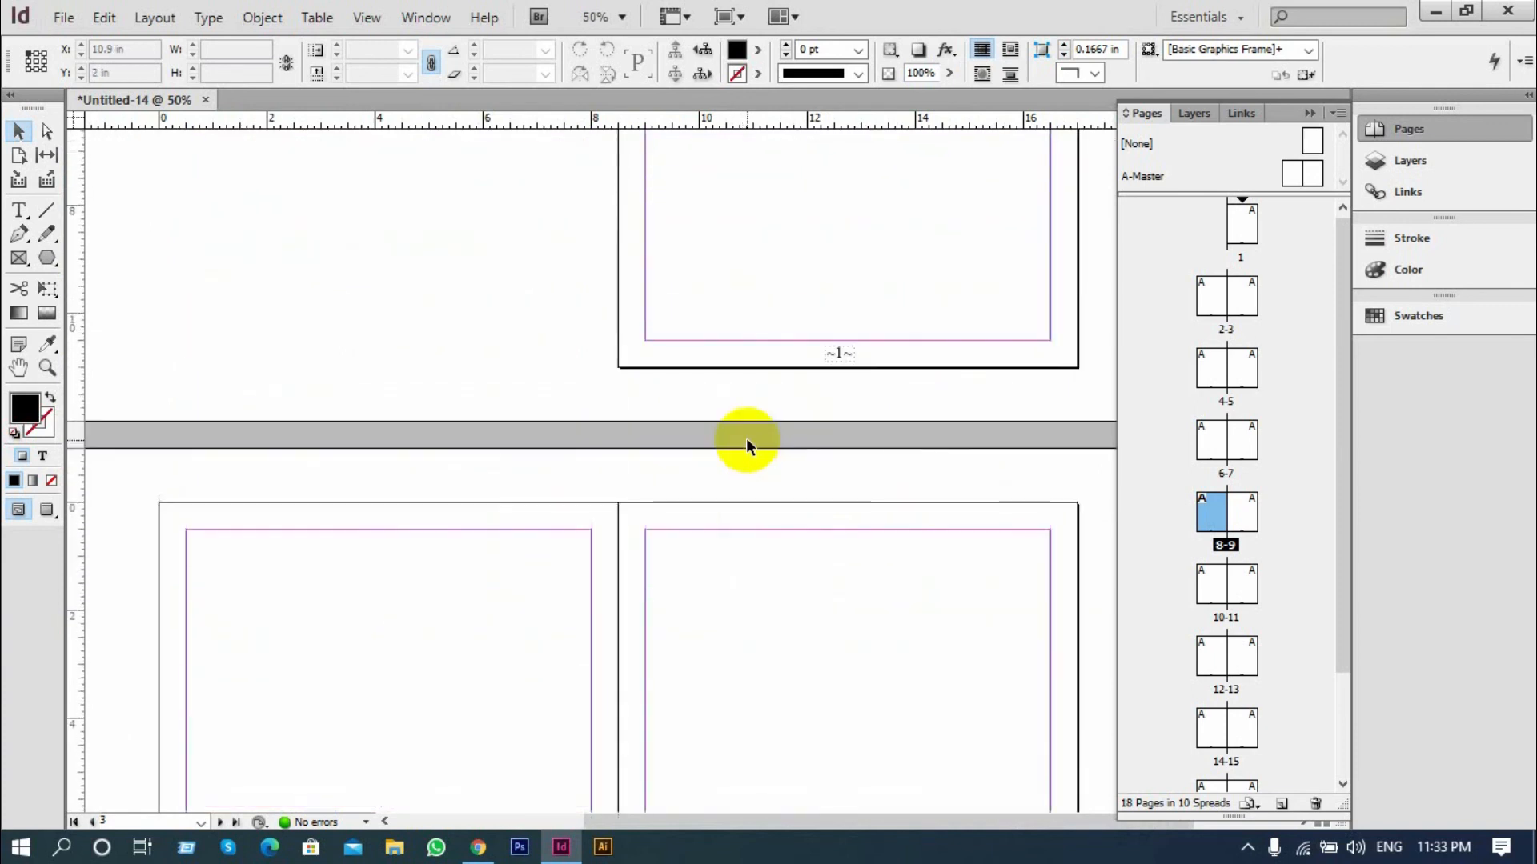